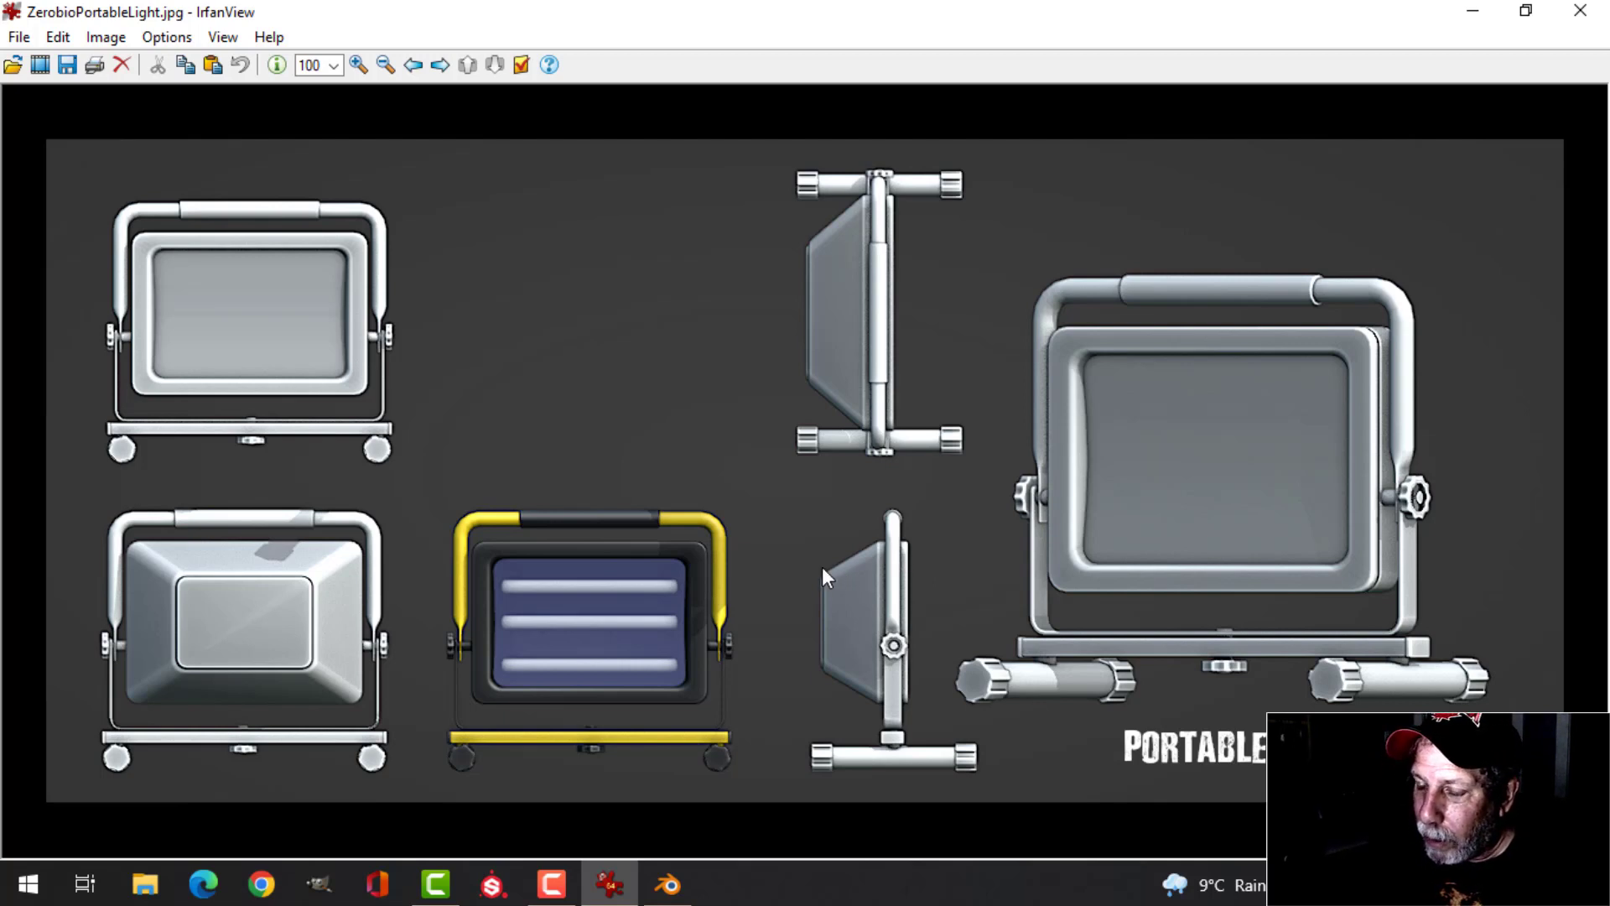
# Switch to Blender and bring the portable light reference image into closer view
pyautogui.click(667, 884)
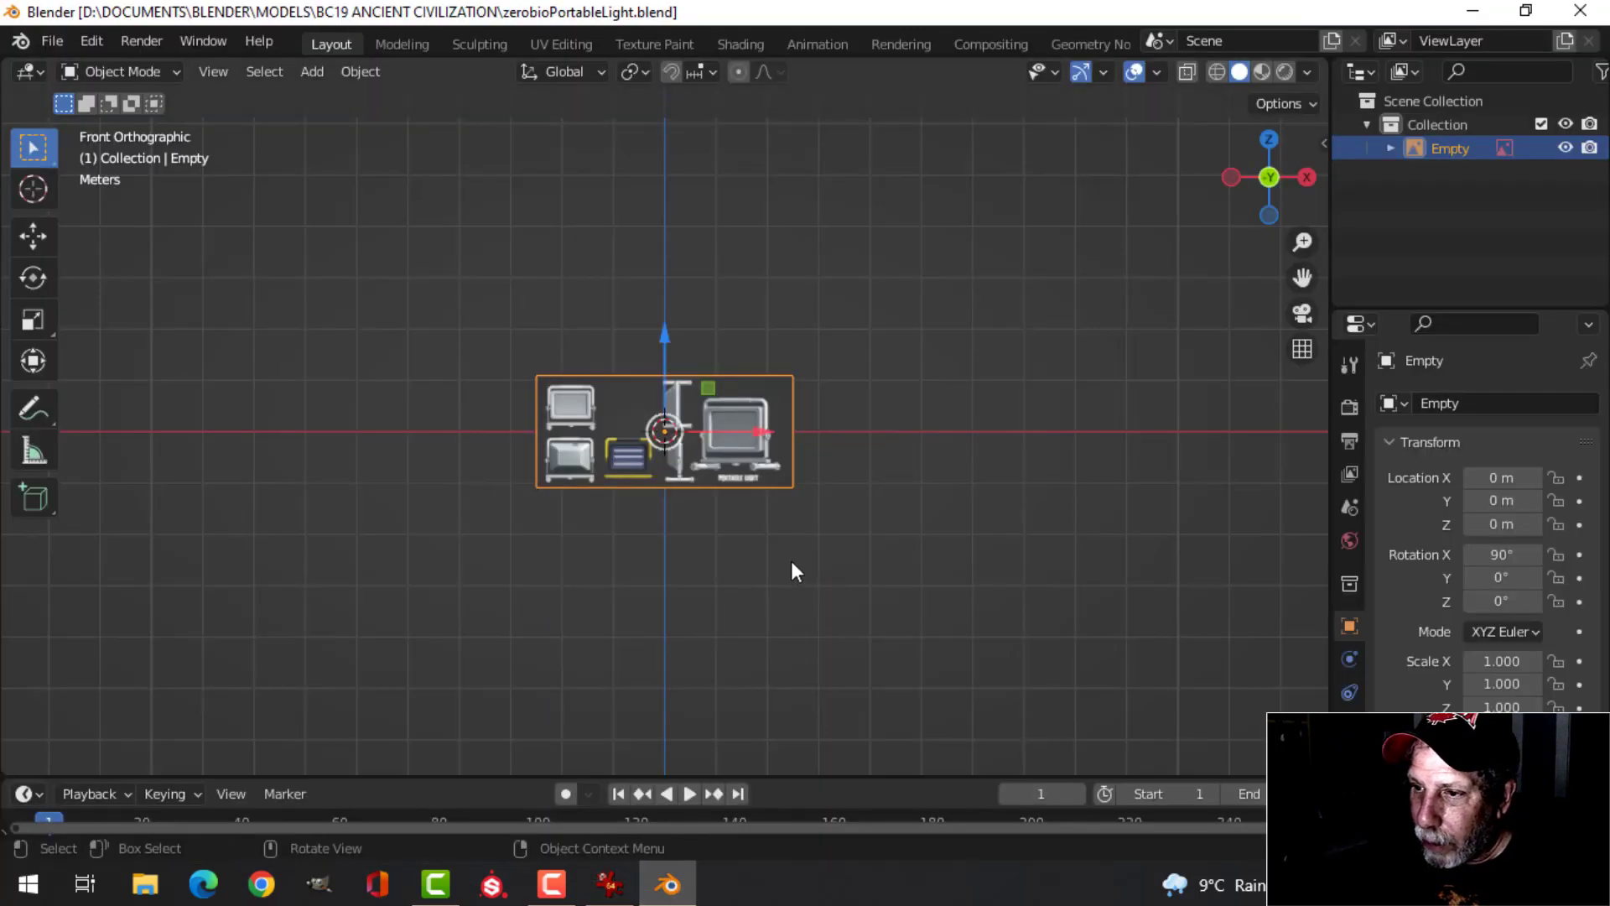
pyautogui.scroll(4, 795, 555)
pyautogui.scroll(1, 808, 549)
pyautogui.scroll(-2, 801, 528)
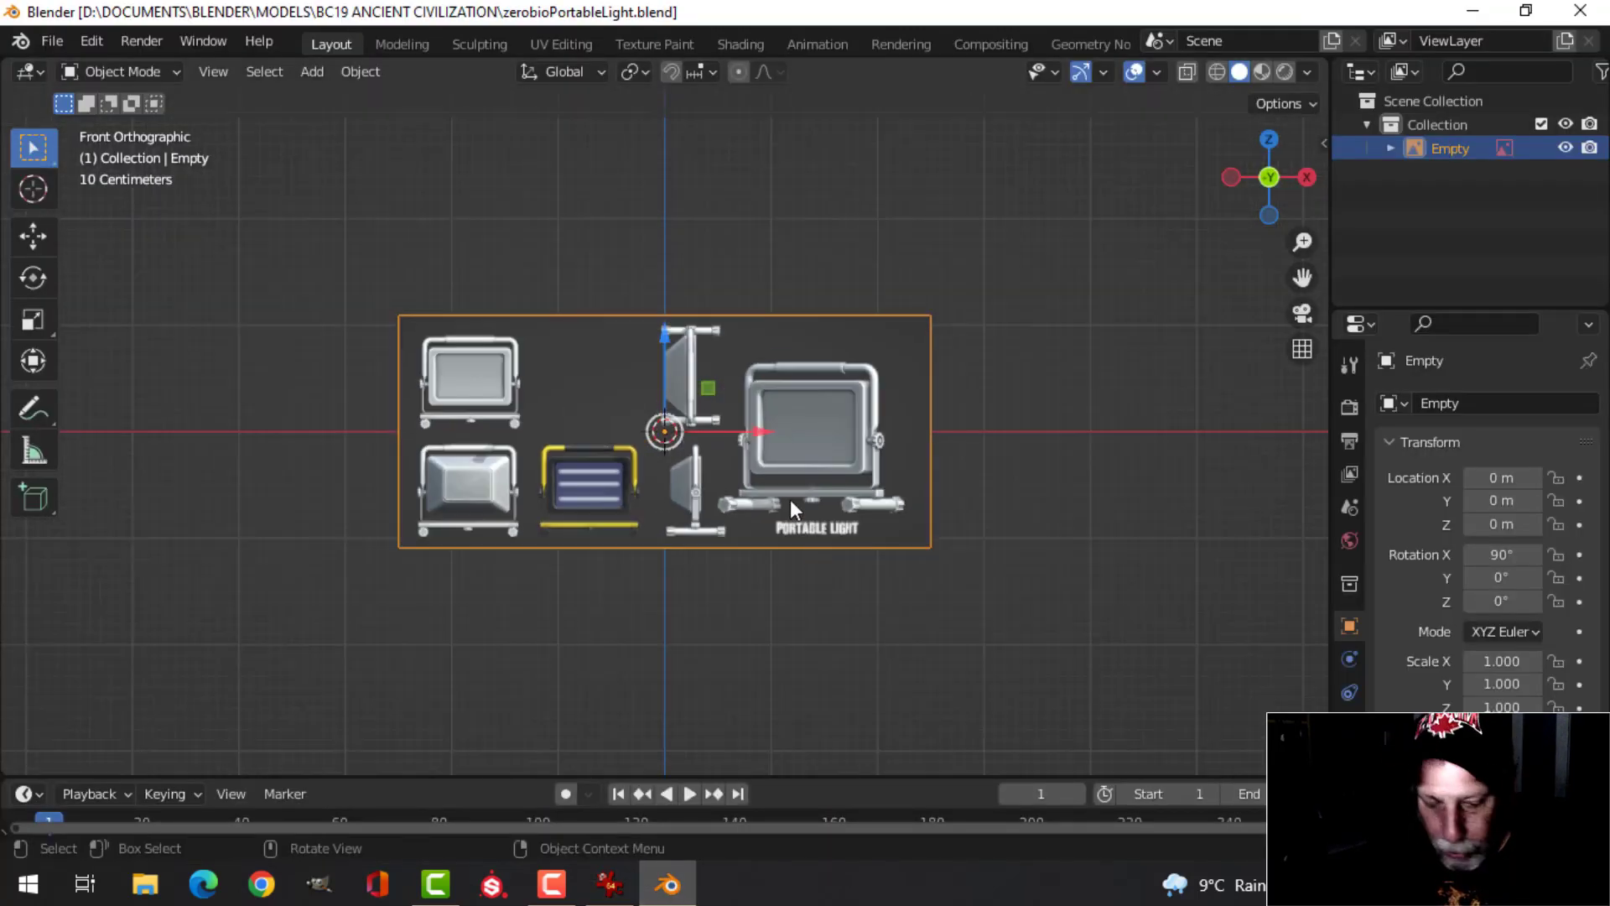
pyautogui.hotkey('shift', 'a')
pyautogui.moveTo(788, 498)
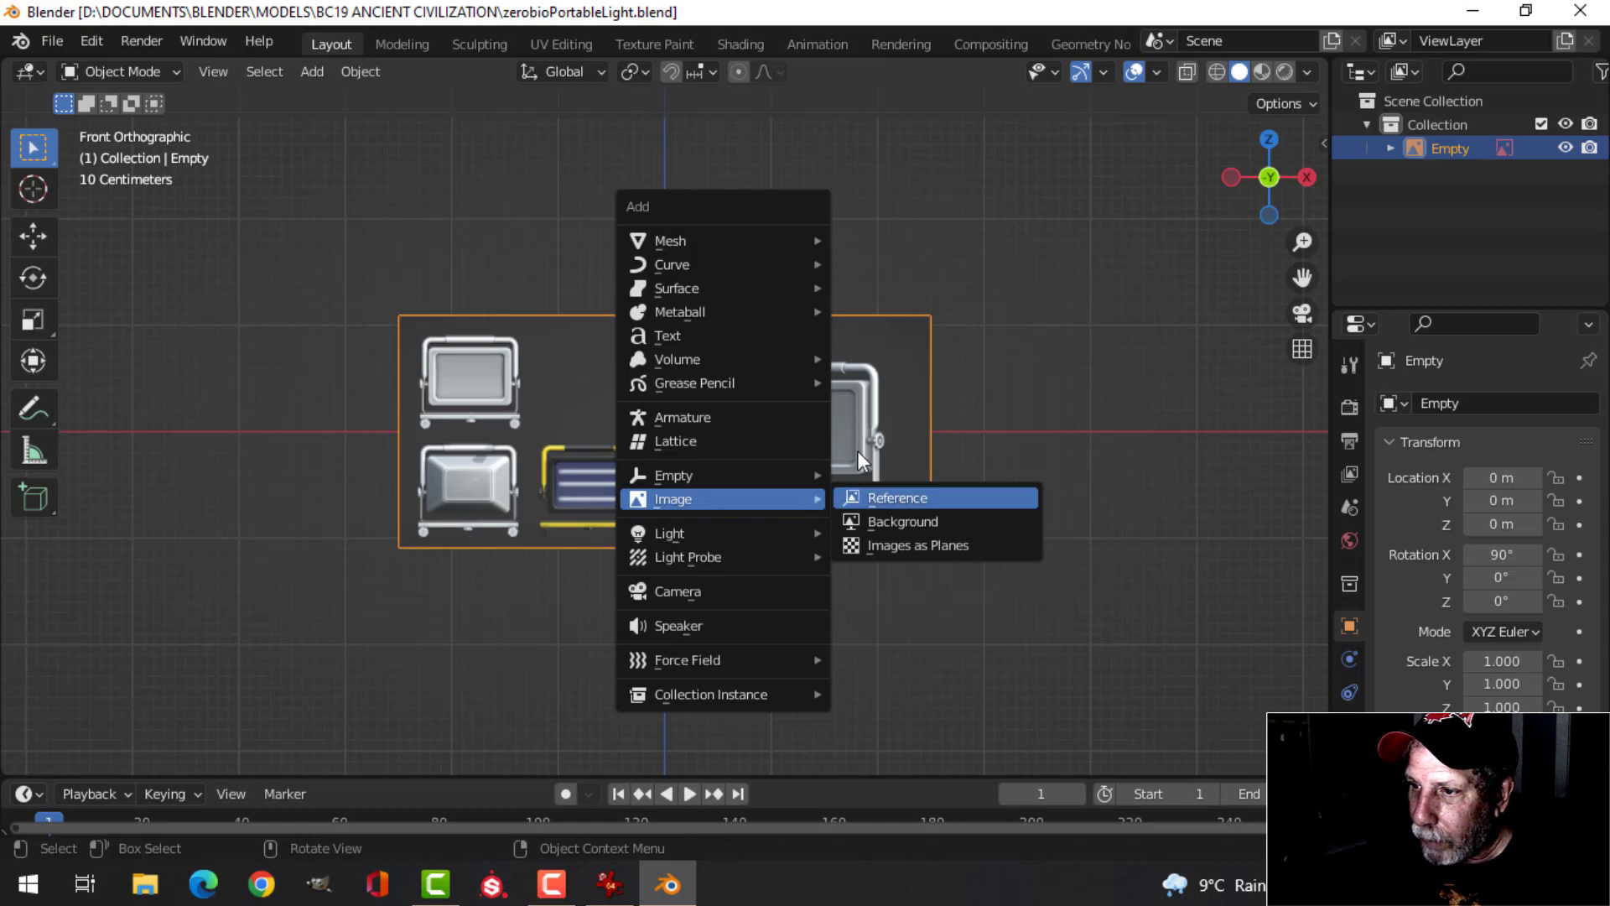
pyautogui.click(858, 499)
# Move the reference image so the yellow light's base bar is centred on the world origin
pyautogui.scroll(2, 1077, 429)
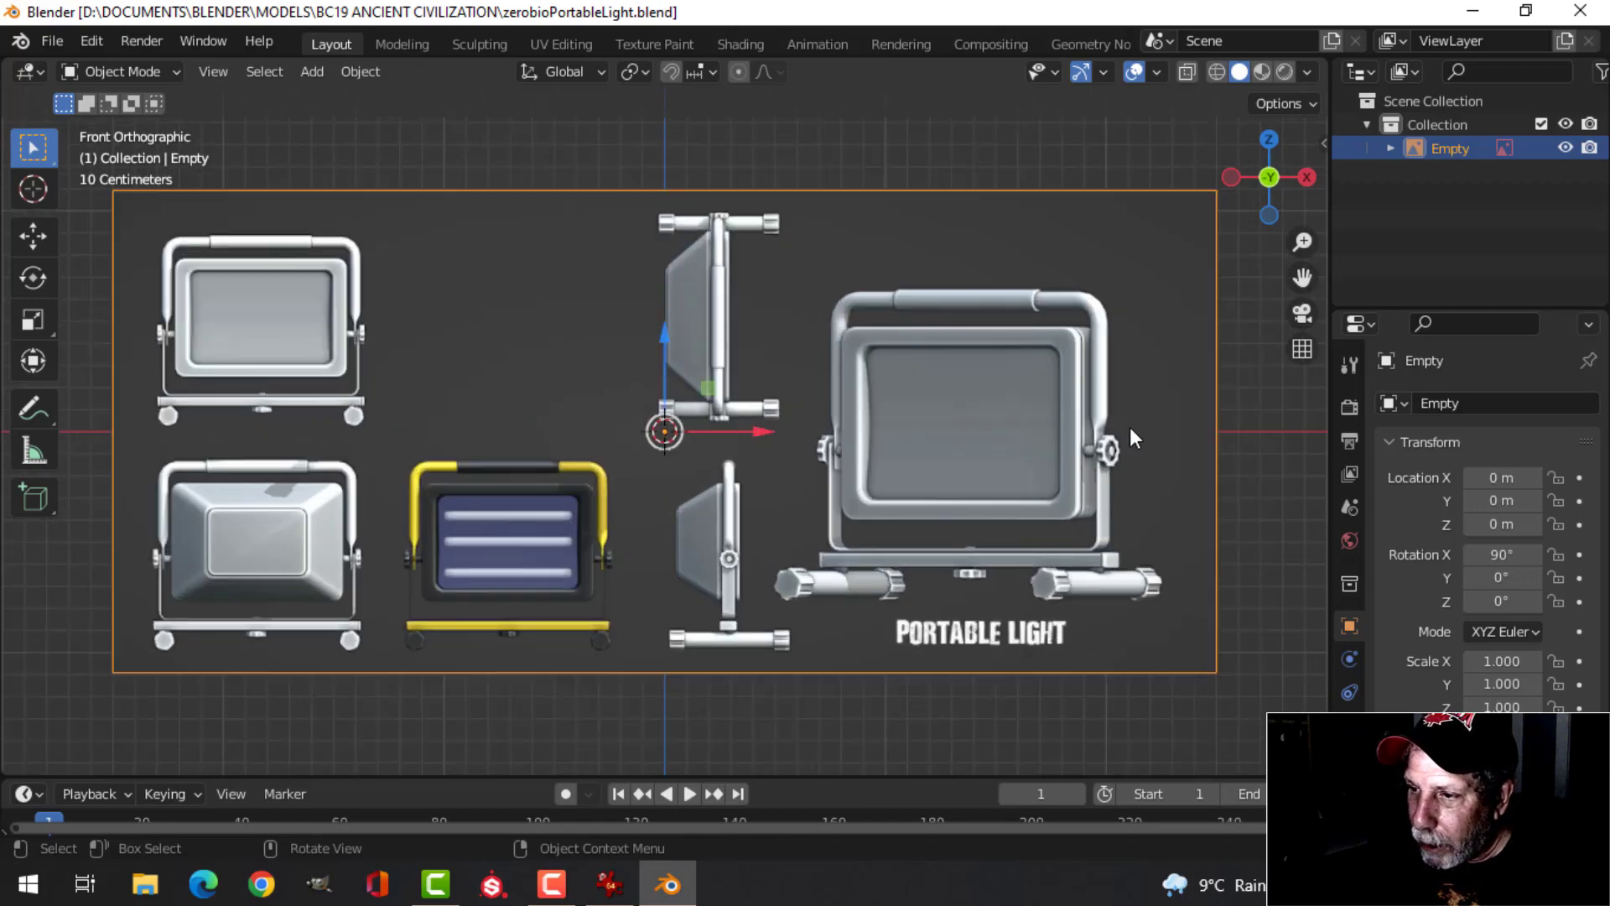
pyautogui.scroll(1, 886, 431)
pyautogui.scroll(1, 884, 433)
pyautogui.press('g')
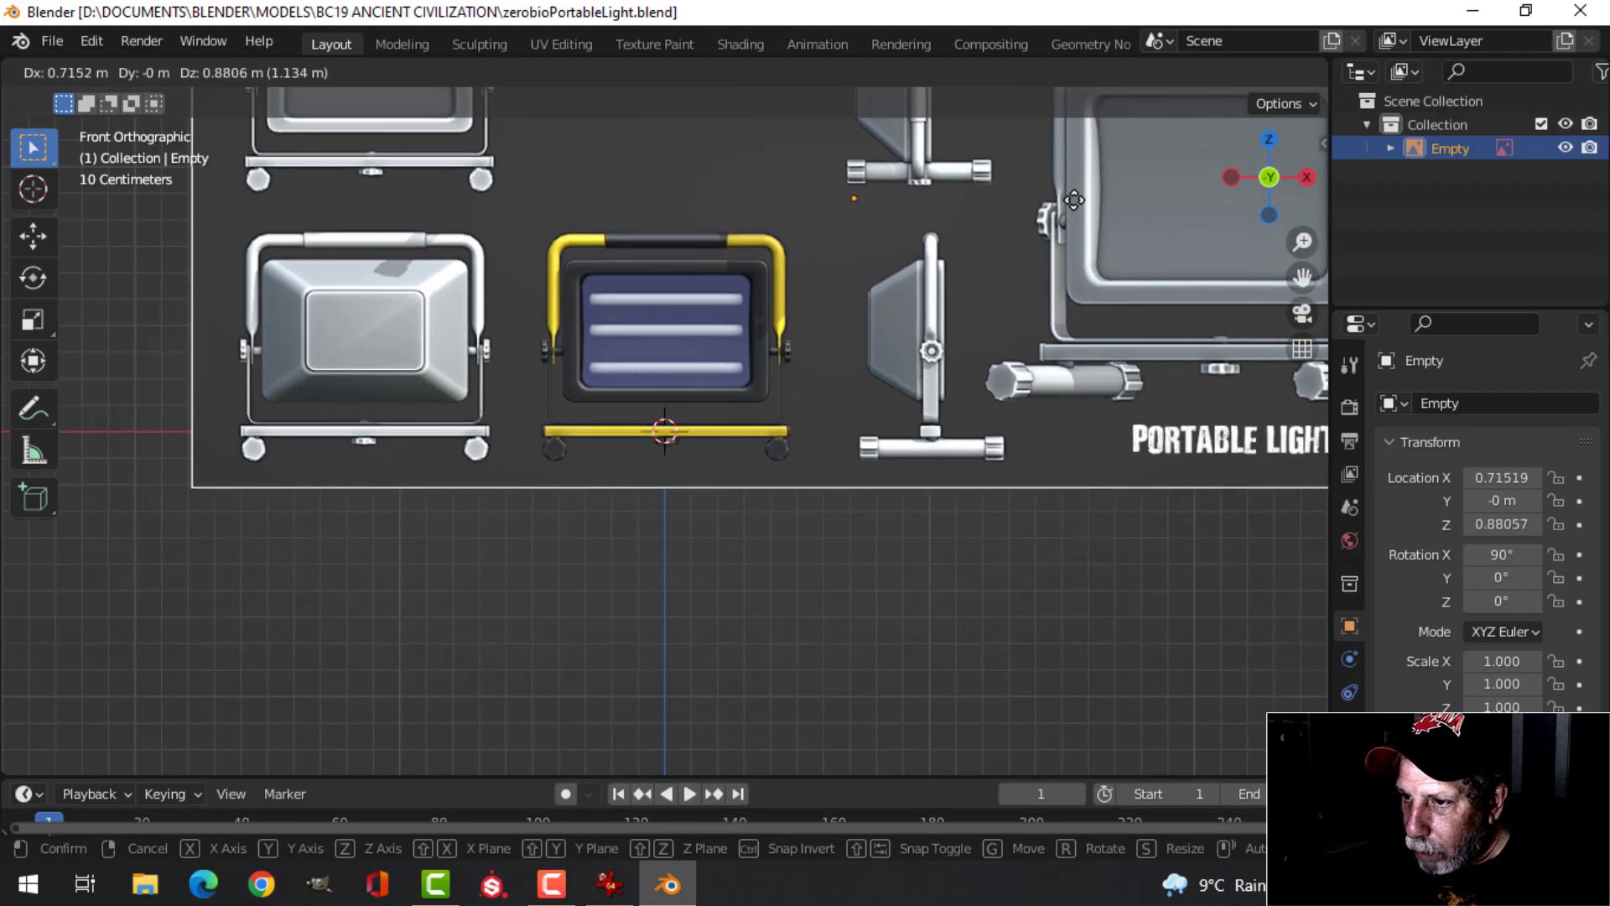
pyautogui.click(1072, 199)
pyautogui.scroll(6, 887, 337)
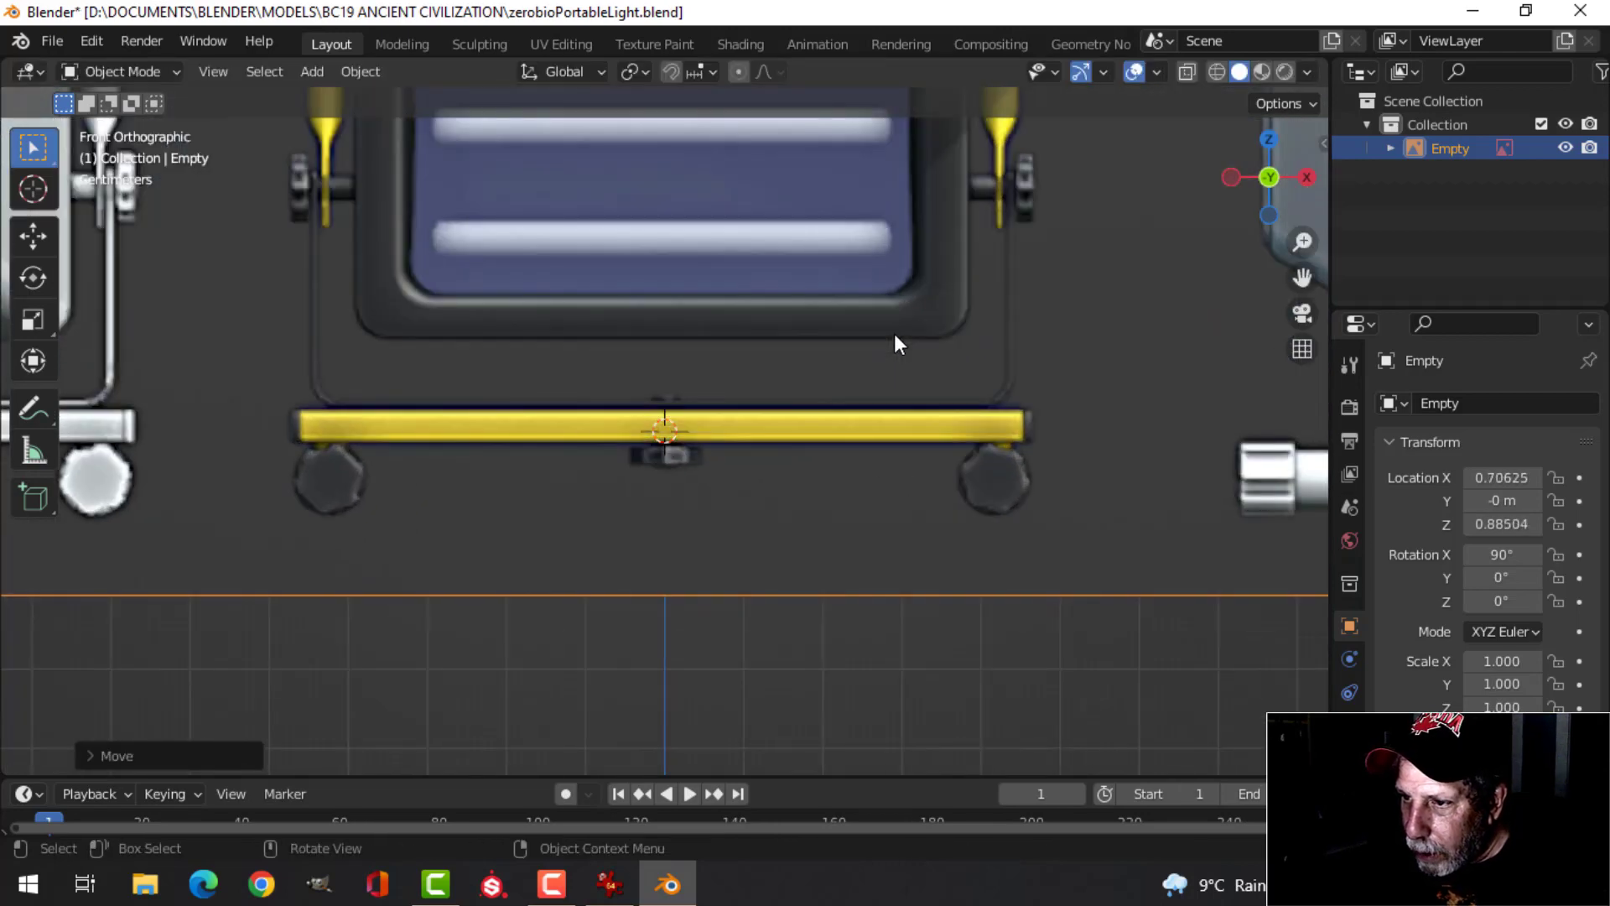
pyautogui.press('g')
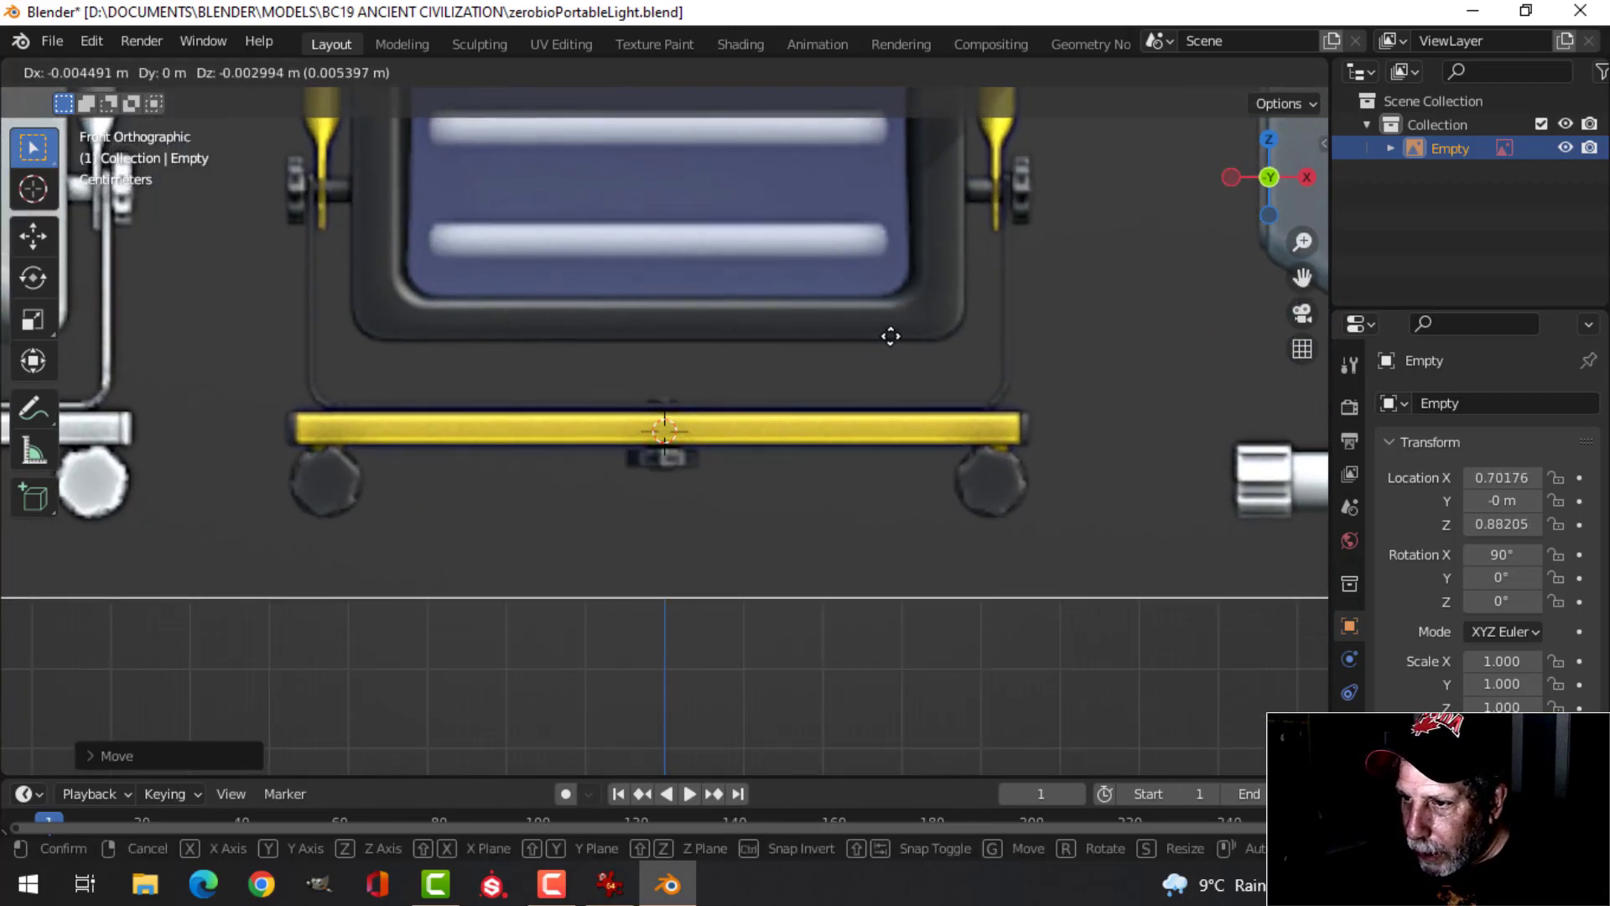
pyautogui.click(892, 336)
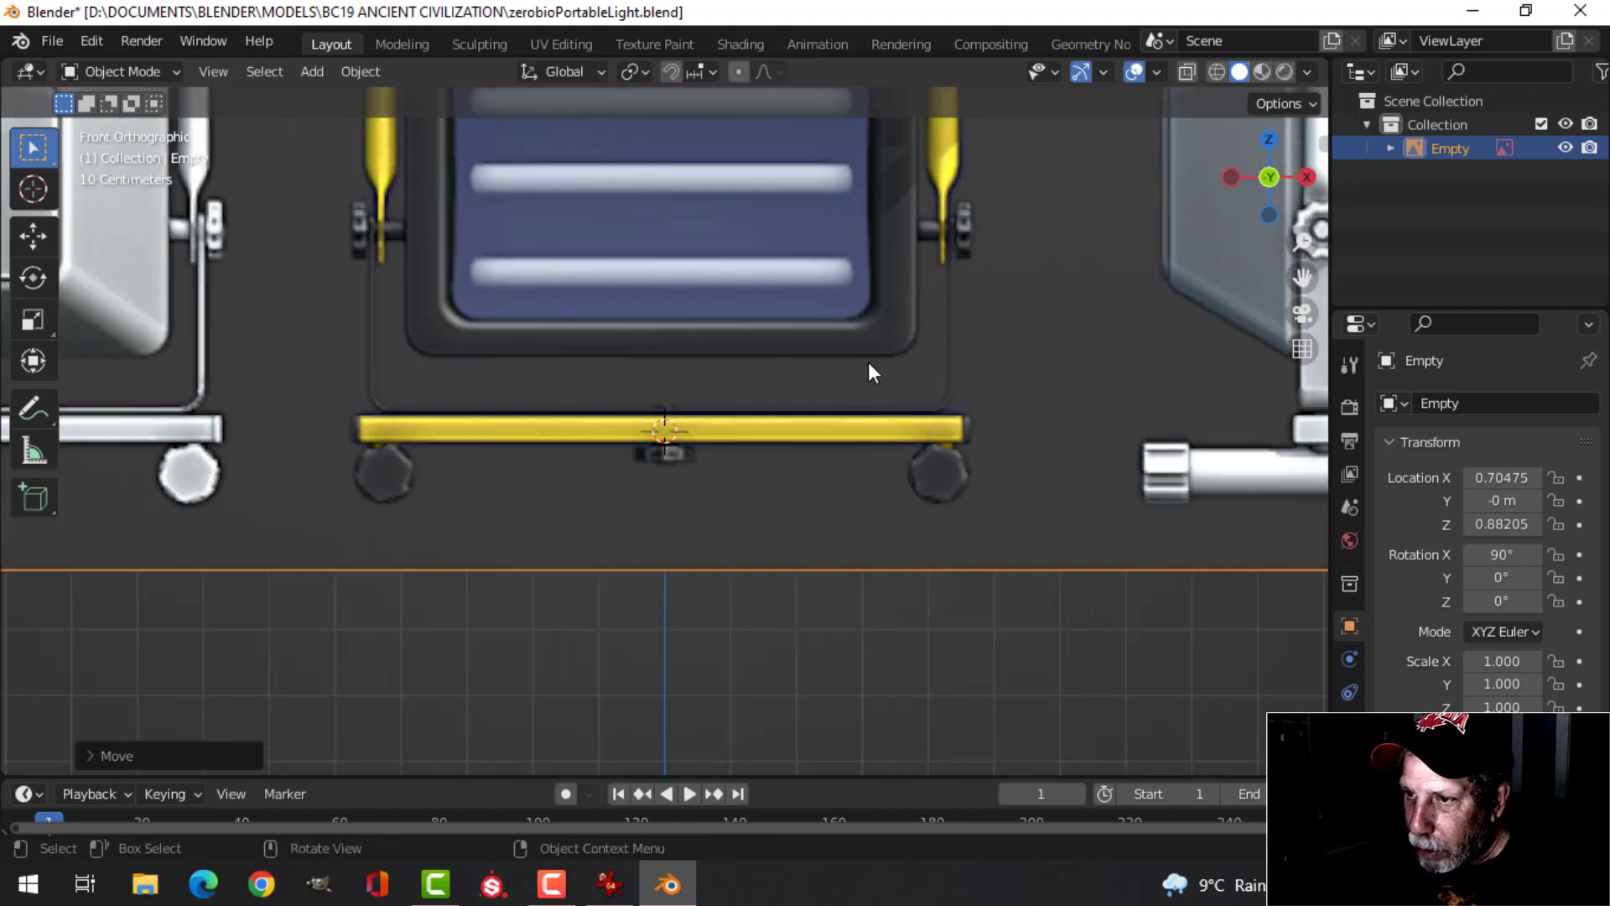
pyautogui.scroll(-5, 862, 359)
pyautogui.scroll(4, 855, 336)
pyautogui.scroll(-8, 858, 320)
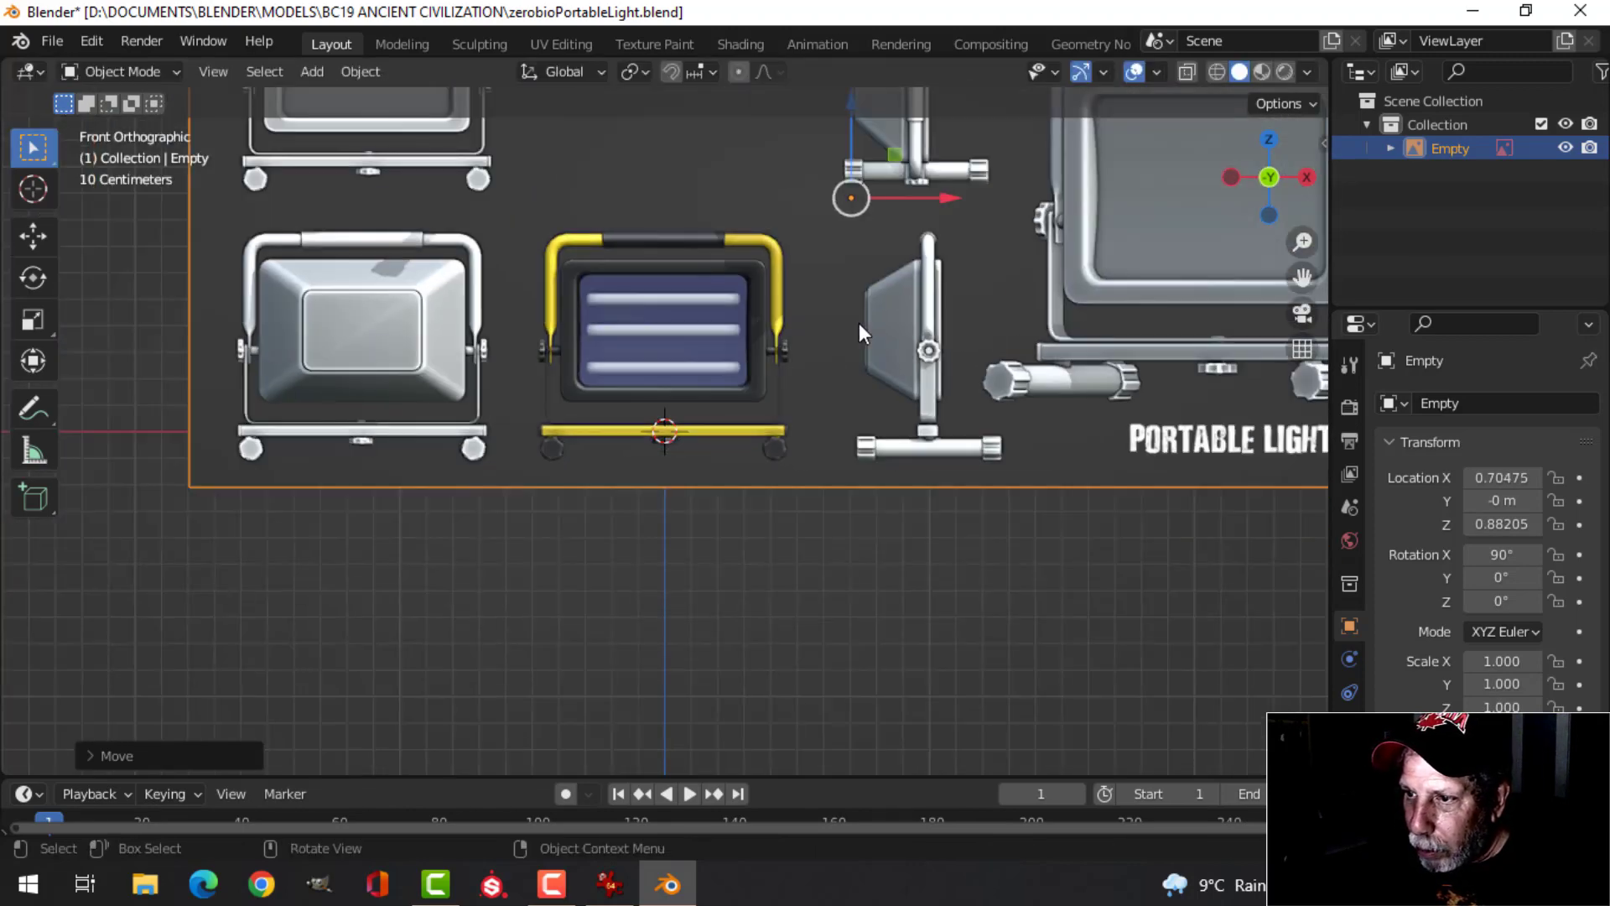
pyautogui.scroll(2, 834, 405)
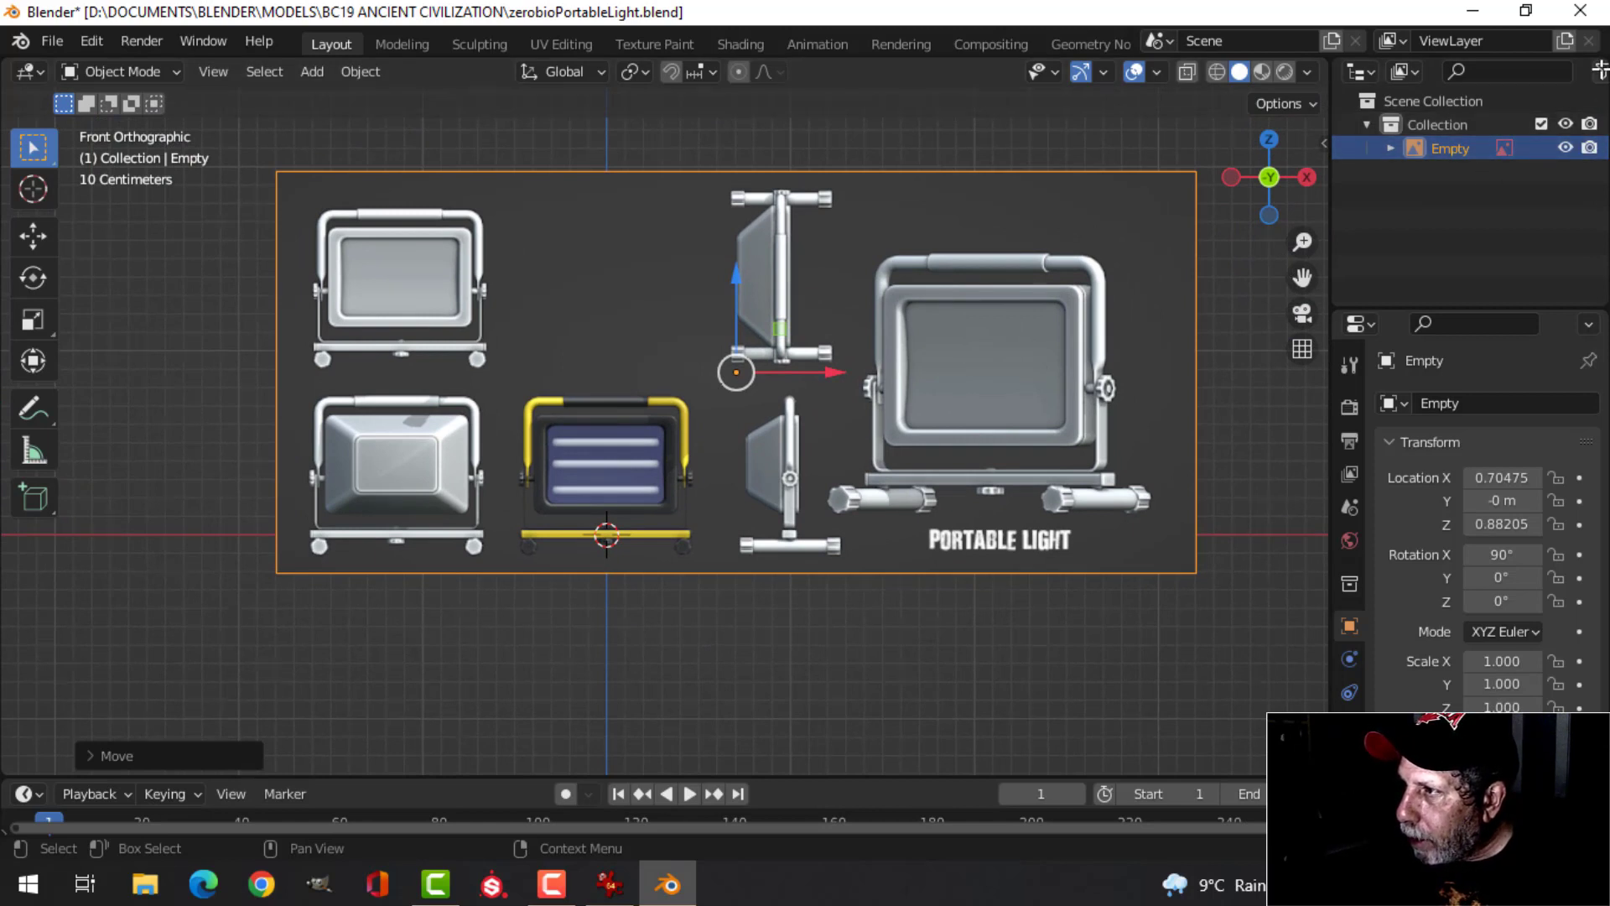
# Show the selectability toggle in the Outliner and make the reference image empty unselectable
pyautogui.click(1567, 71)
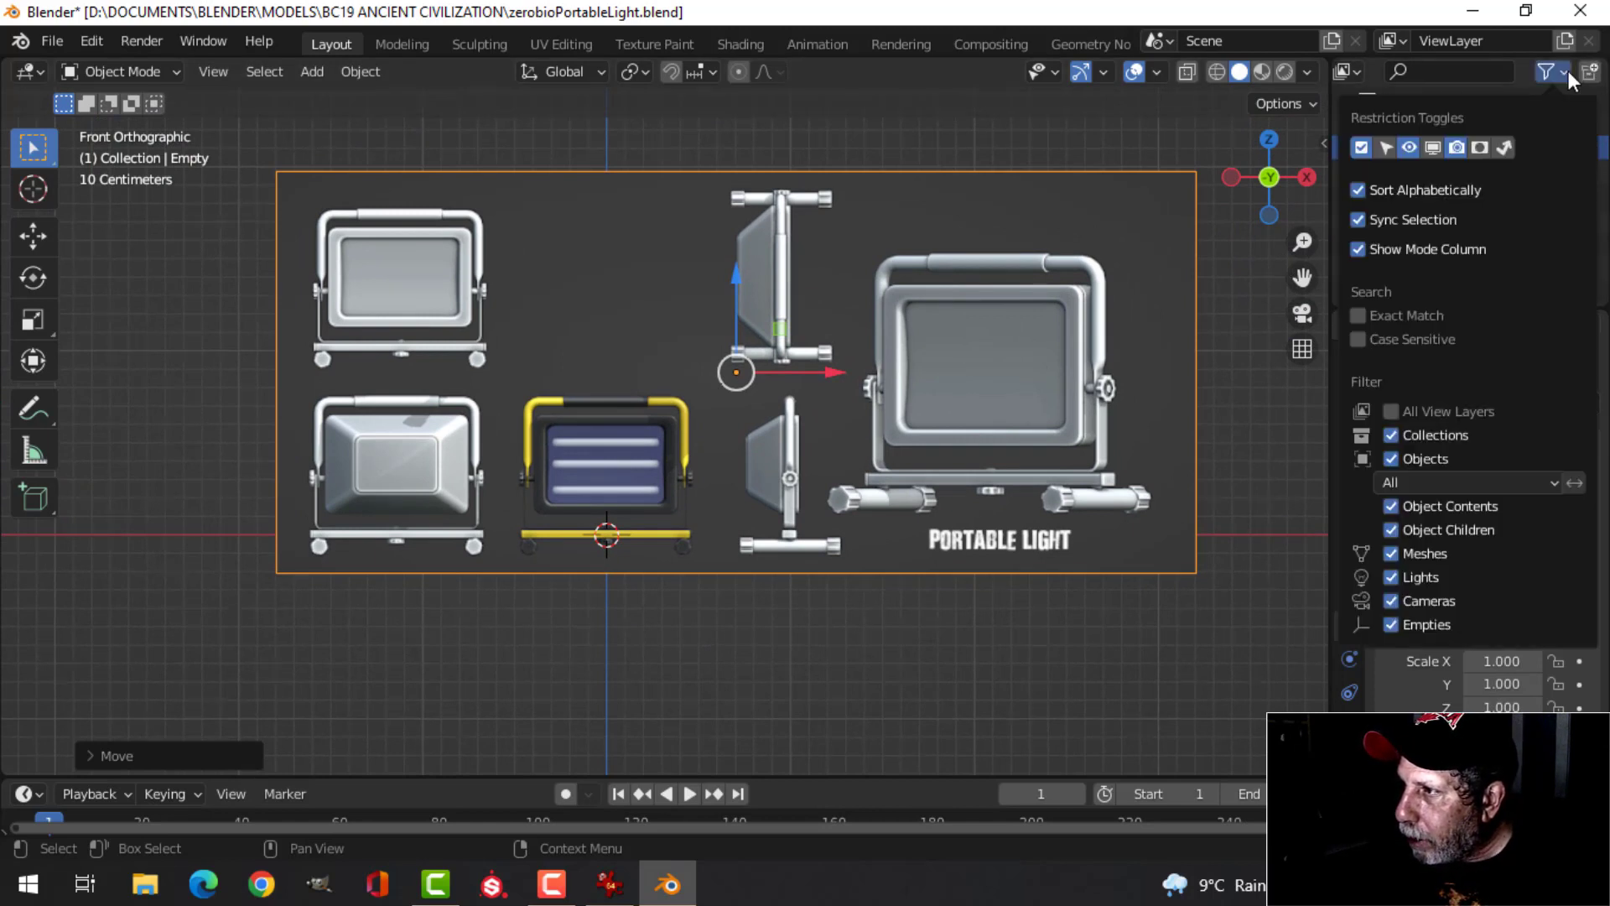
pyautogui.click(1388, 147)
pyautogui.click(1542, 148)
# Add a mesh plane at the world origin, over the yellow light's base
pyautogui.scroll(4, 837, 399)
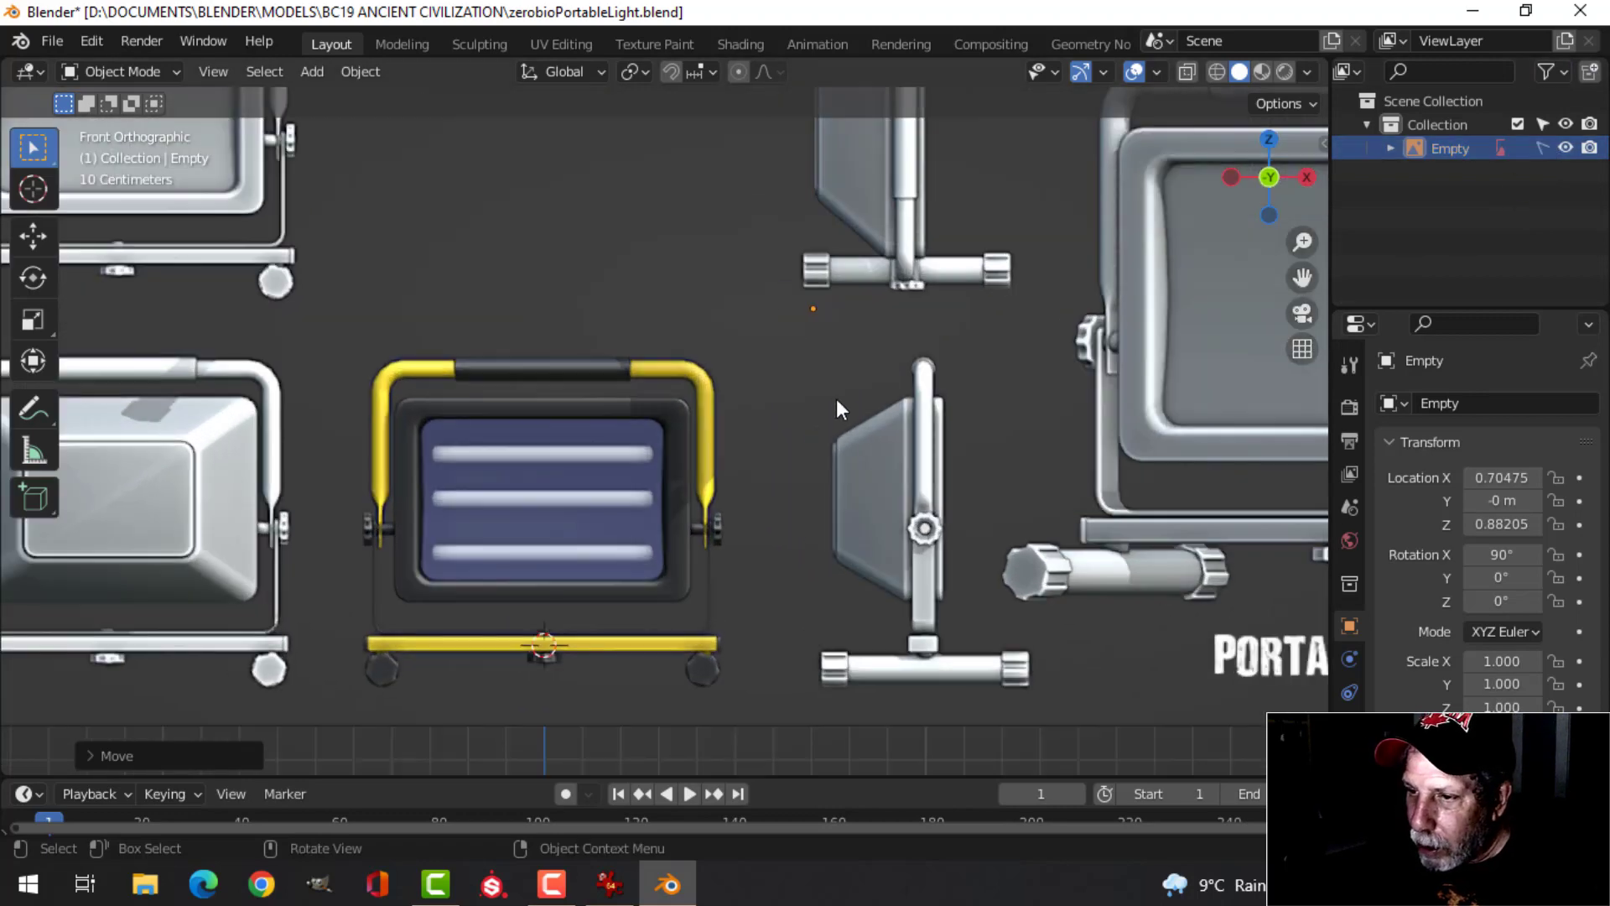
pyautogui.scroll(-1, 738, 503)
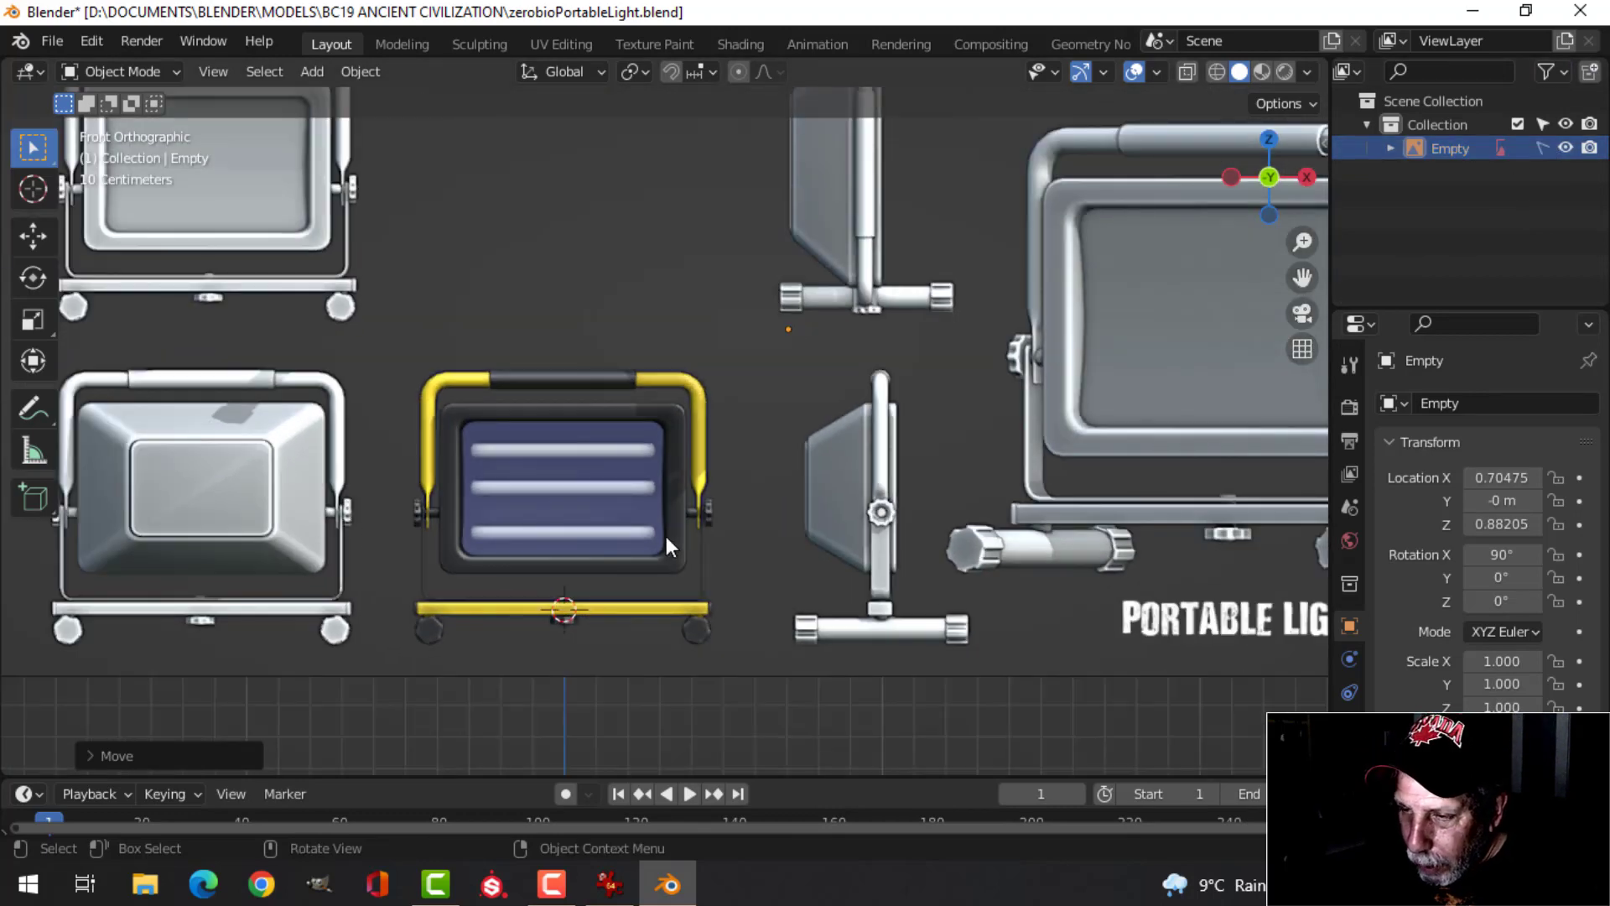
pyautogui.scroll(-2, 664, 531)
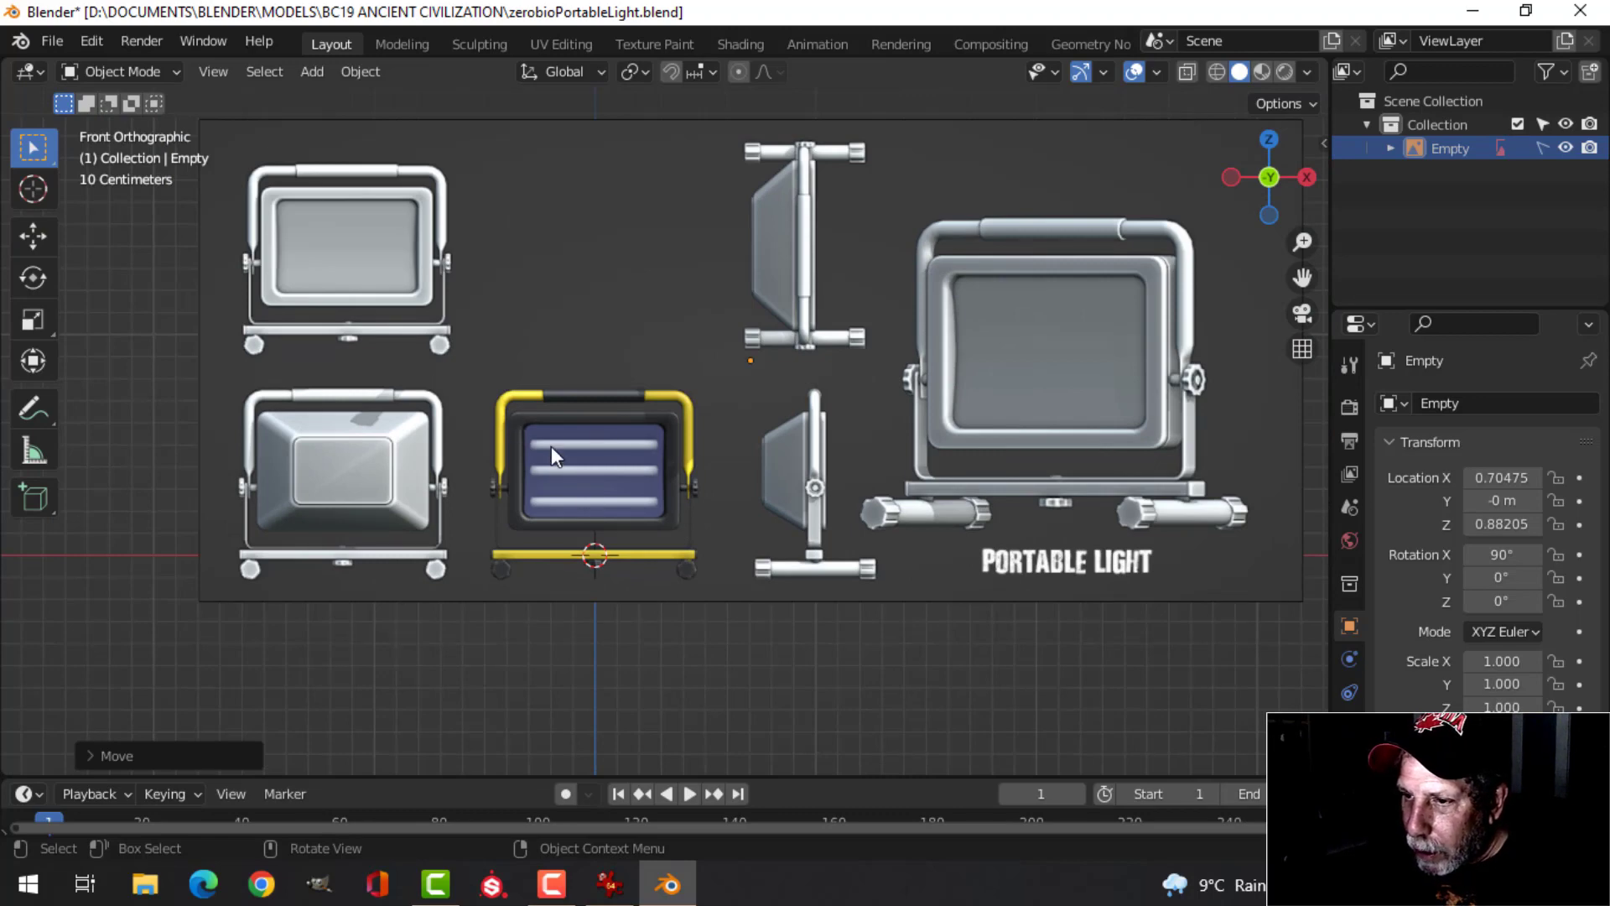
pyautogui.scroll(2, 733, 503)
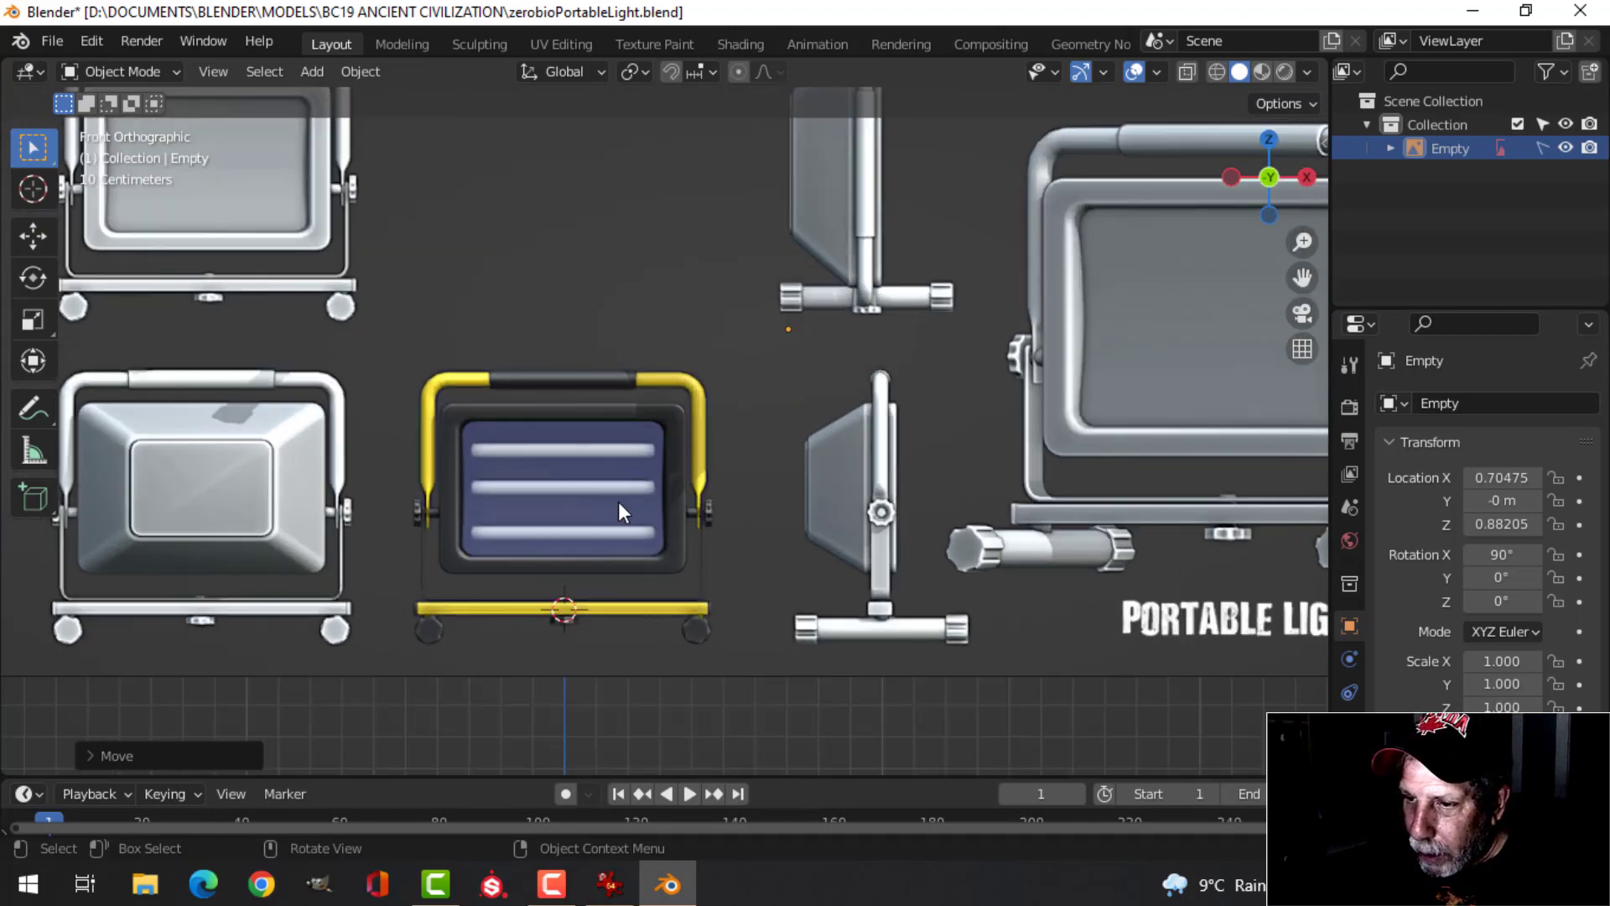
pyautogui.scroll(-1, 652, 491)
pyautogui.hotkey('shift', 'a')
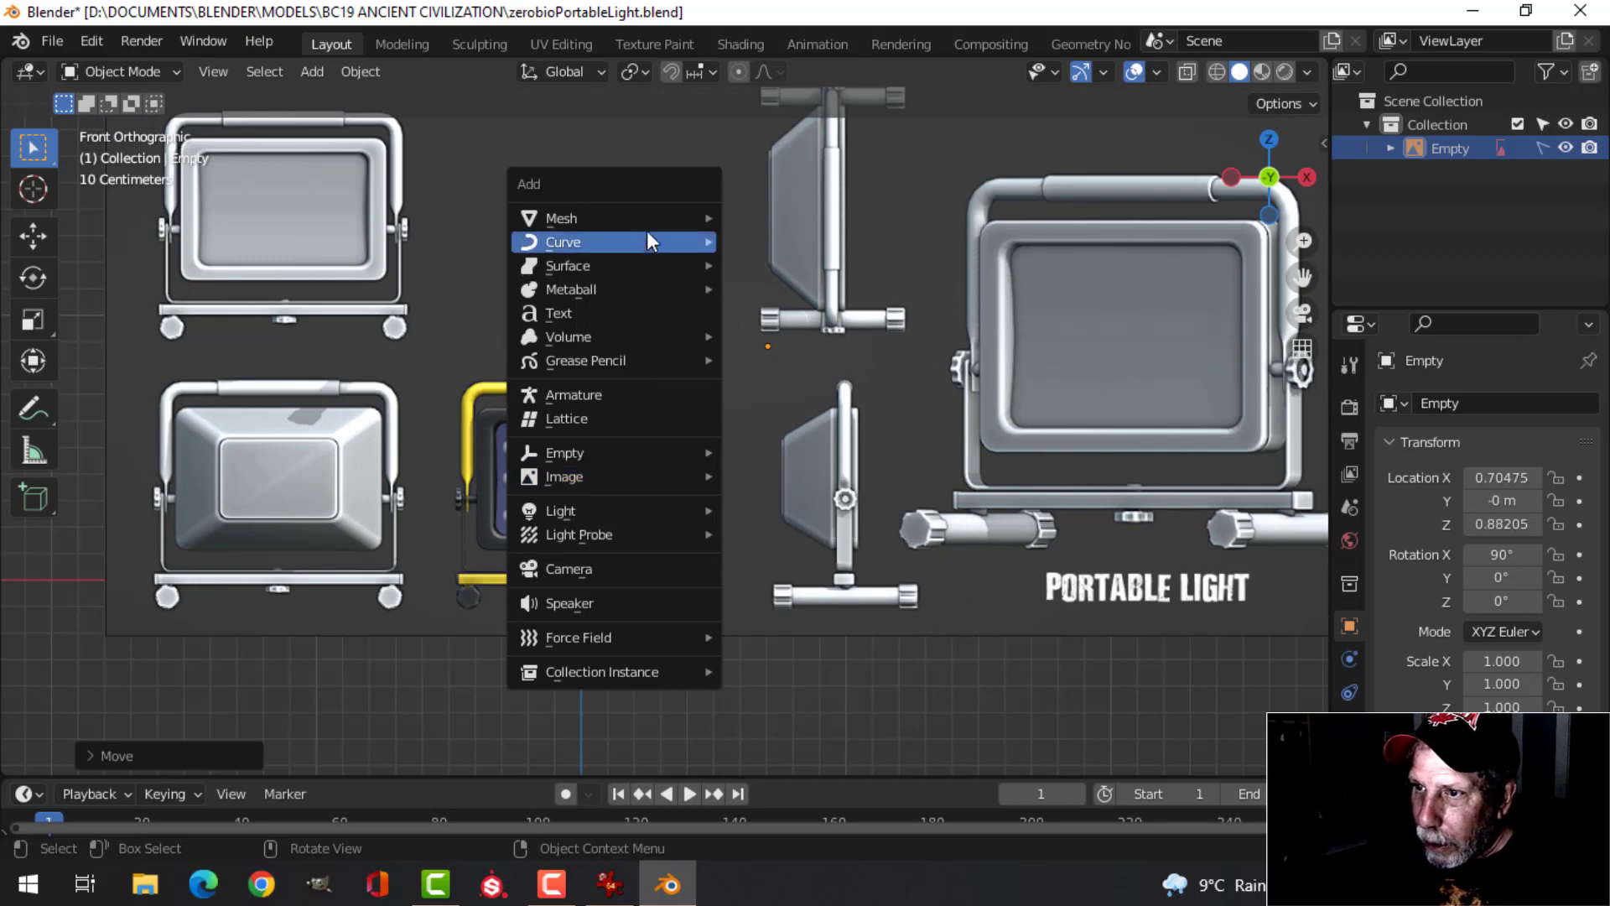
pyautogui.moveTo(644, 223)
pyautogui.click(788, 216)
pyautogui.scroll(2, 698, 480)
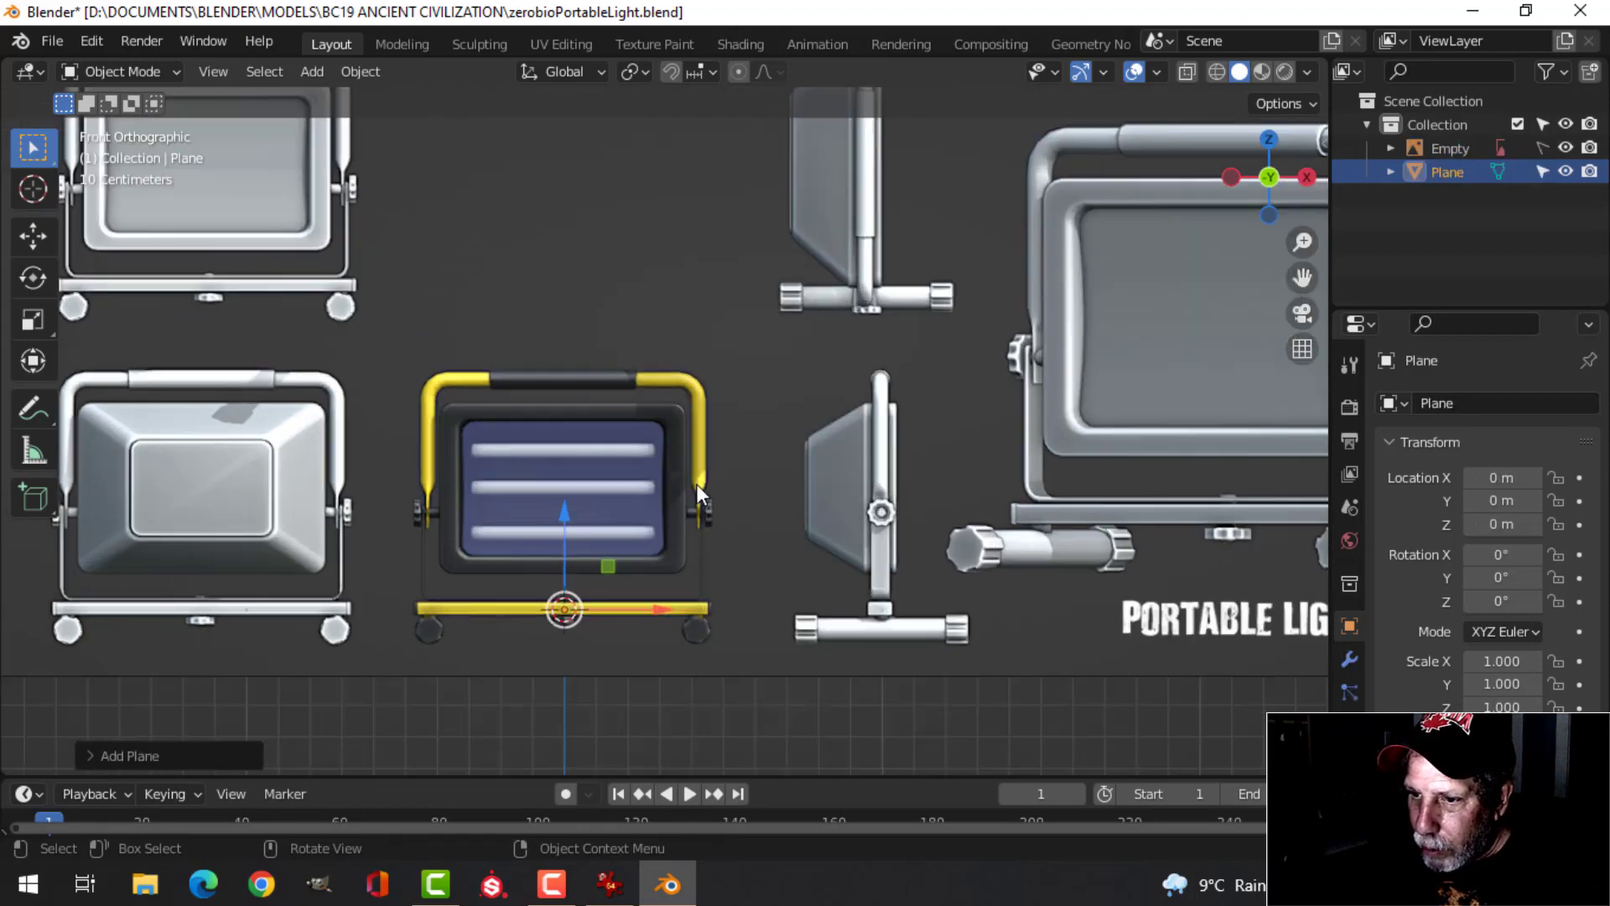
# In Edit Mode, rotate the plane's geometry 90 degrees about the X axis
pyautogui.press('Tab')
pyautogui.scroll(-1, 701, 516)
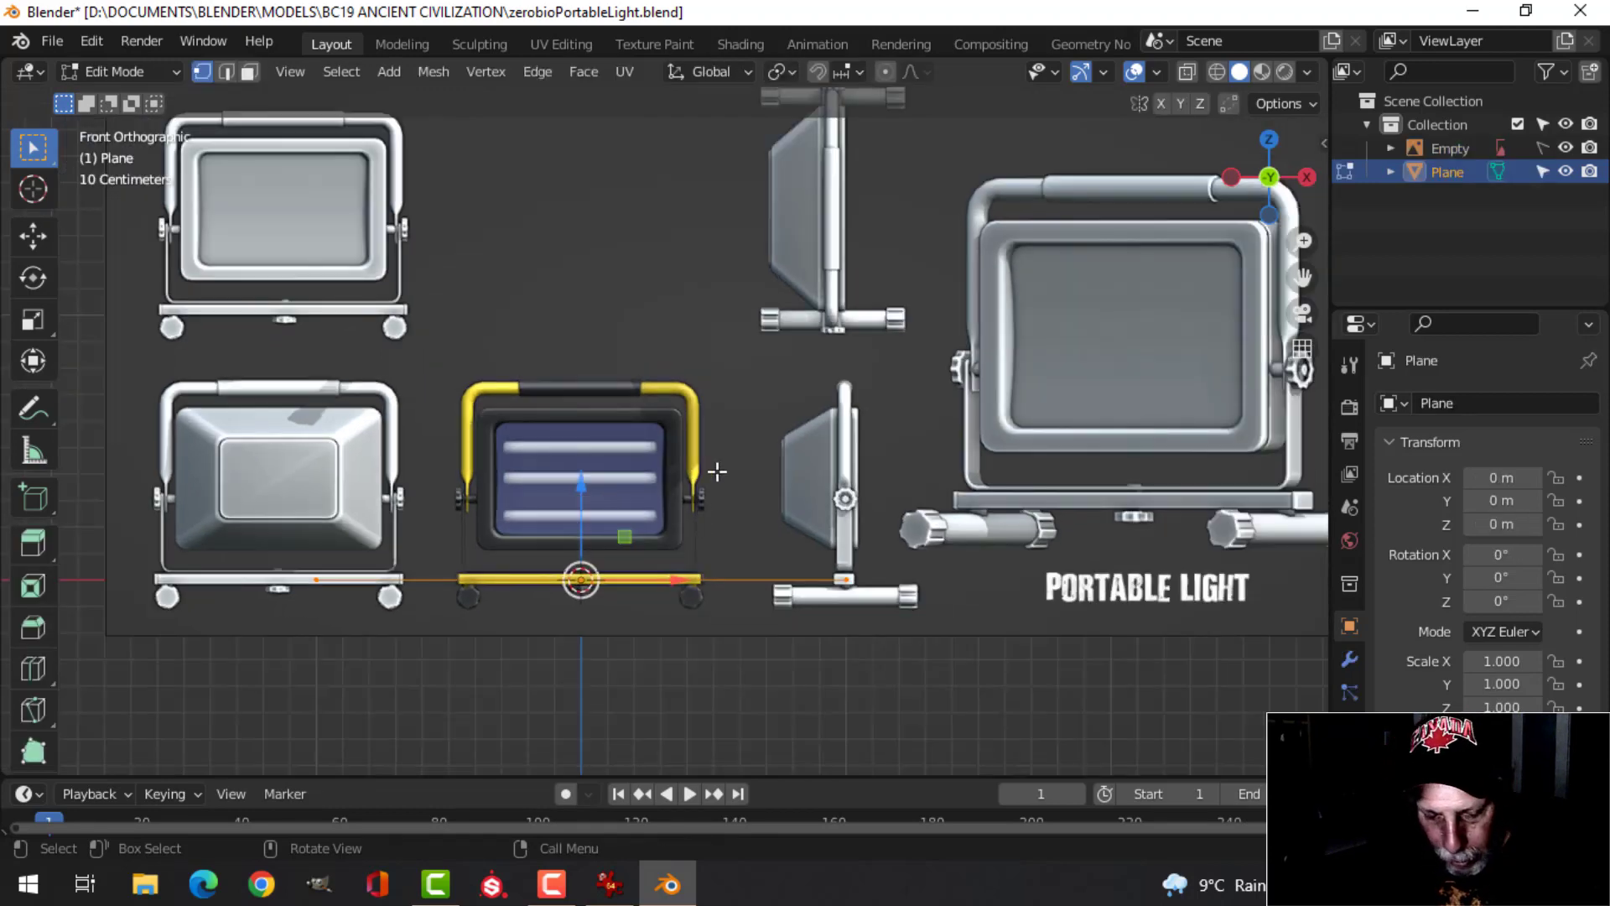
pyautogui.write('rx90')
pyautogui.press('Return')
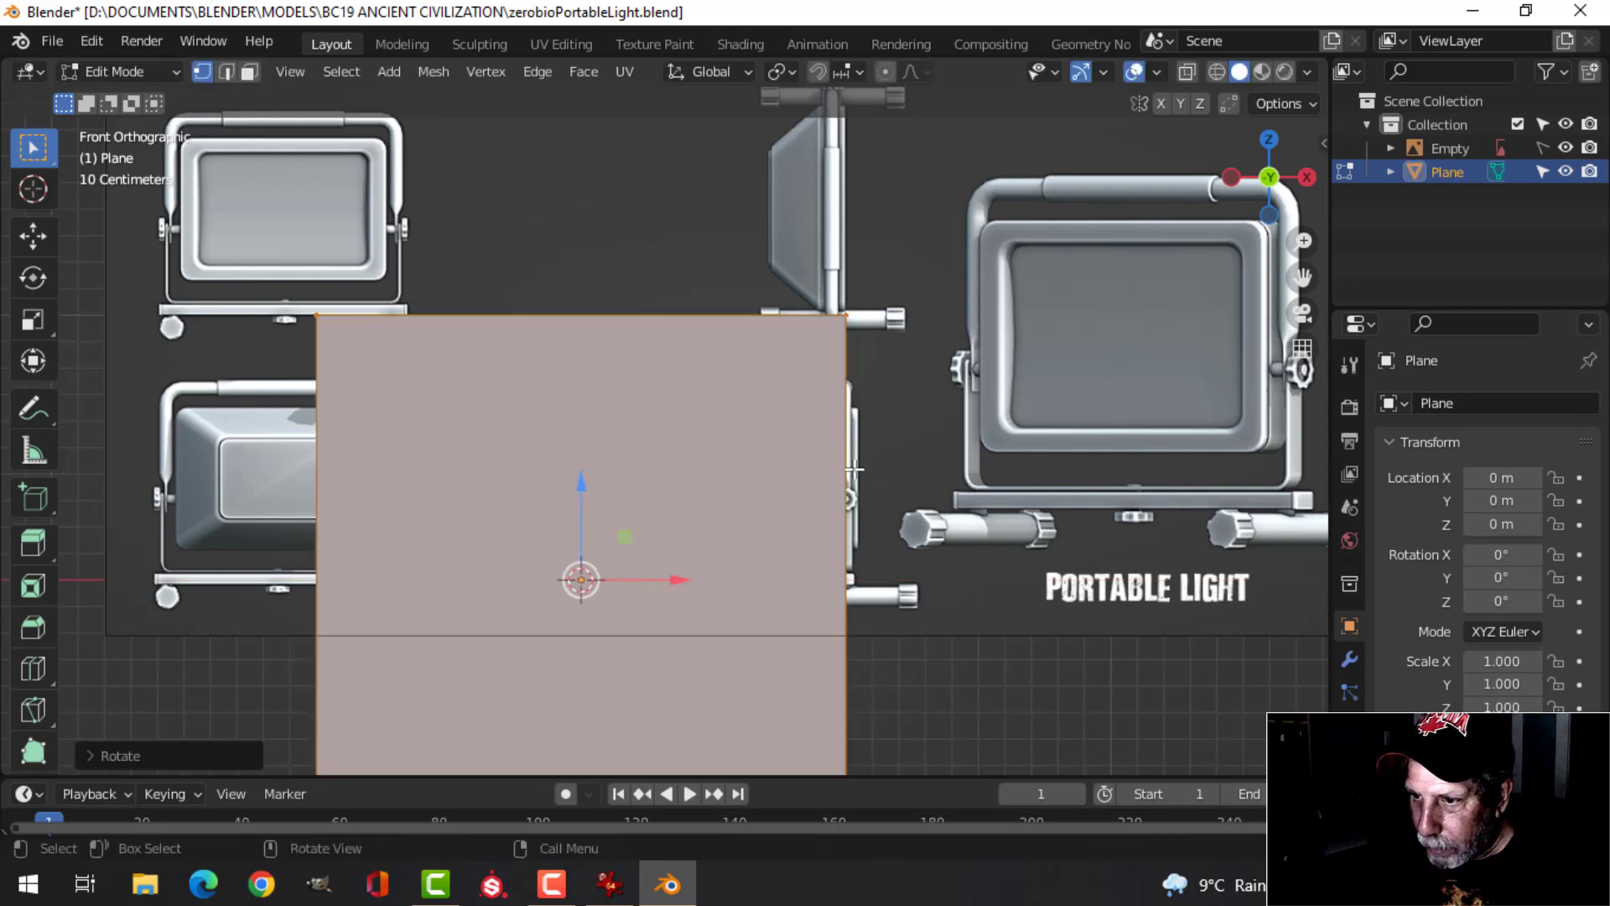
# Scale down and raise the plane to match the yellow light housing's width and upper edge, using wireframe shading
pyautogui.press('s')
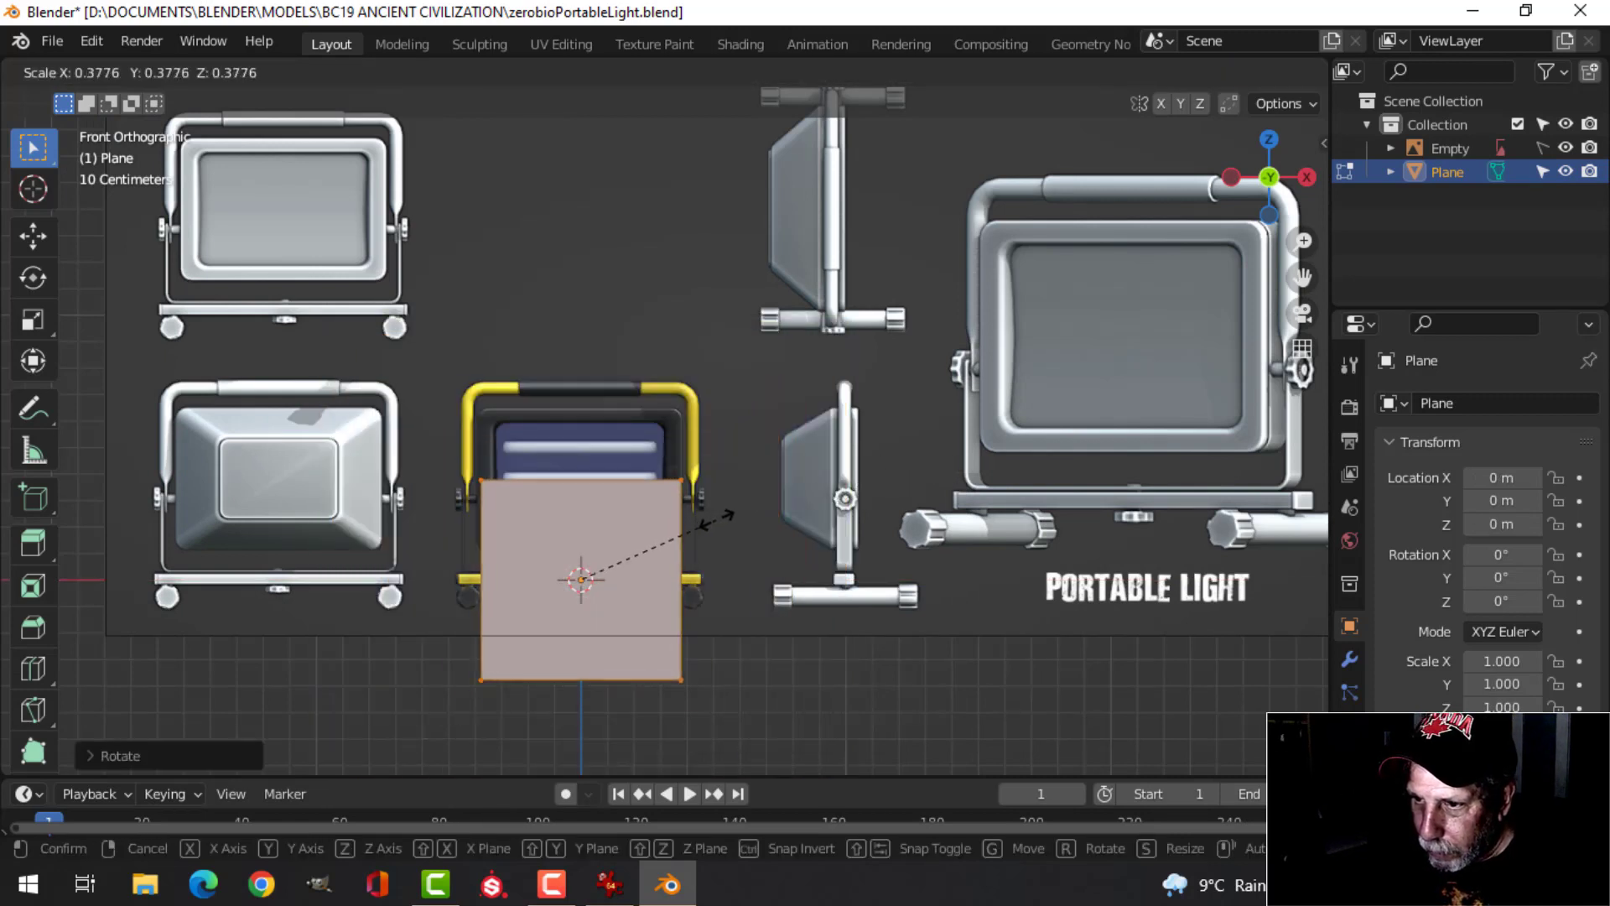
pyautogui.click(710, 505)
pyautogui.press('g')
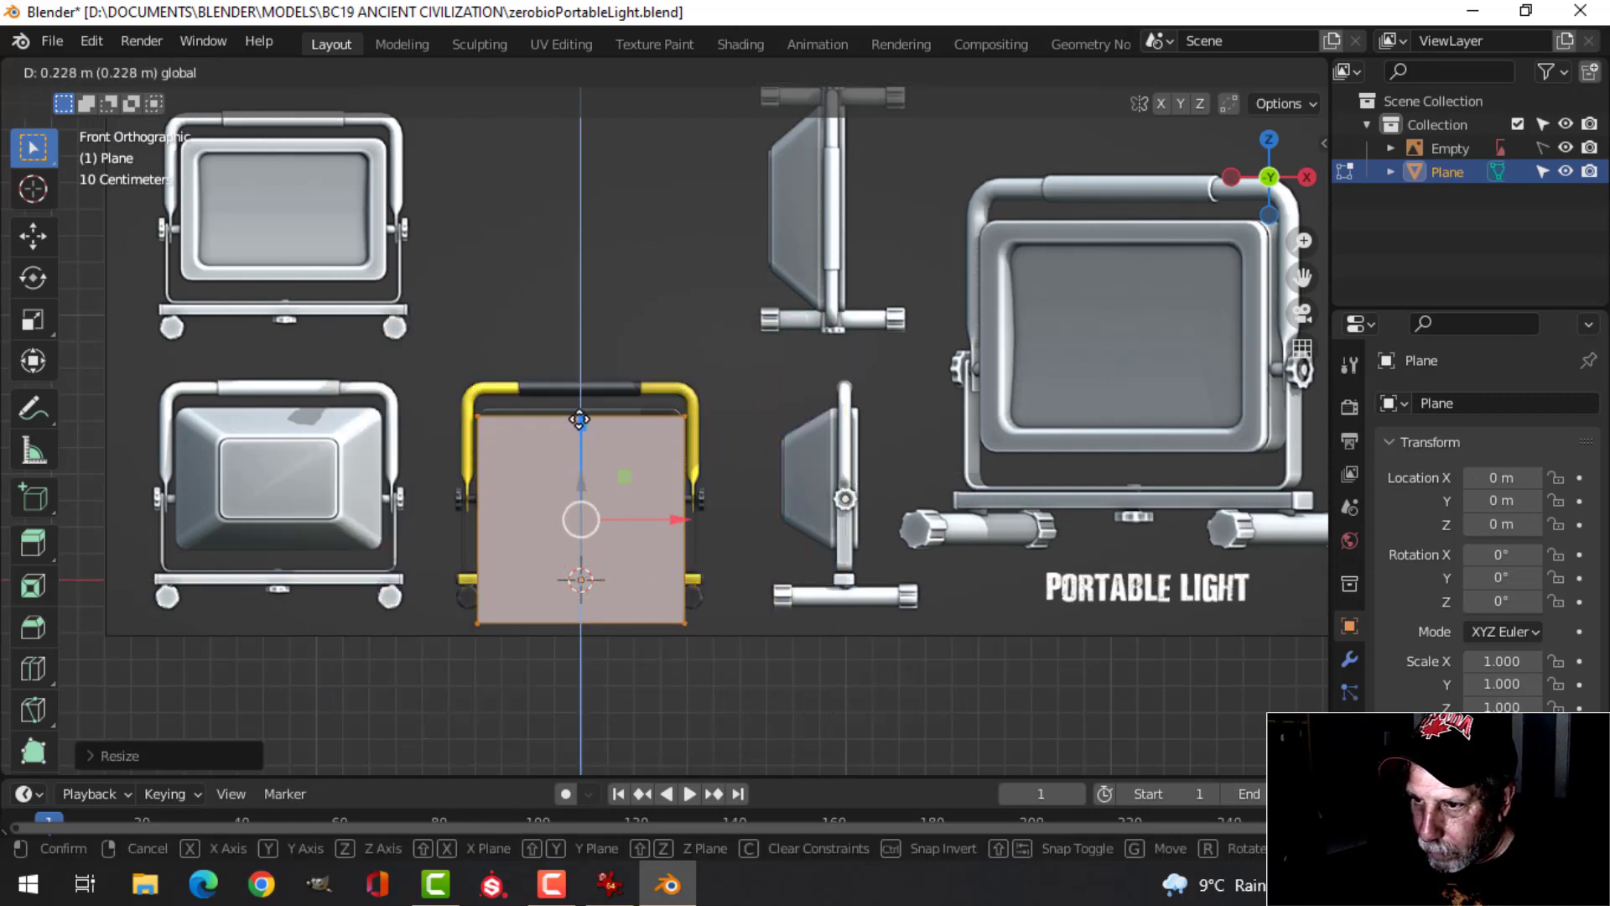
pyautogui.click(730, 435)
pyautogui.press('z')
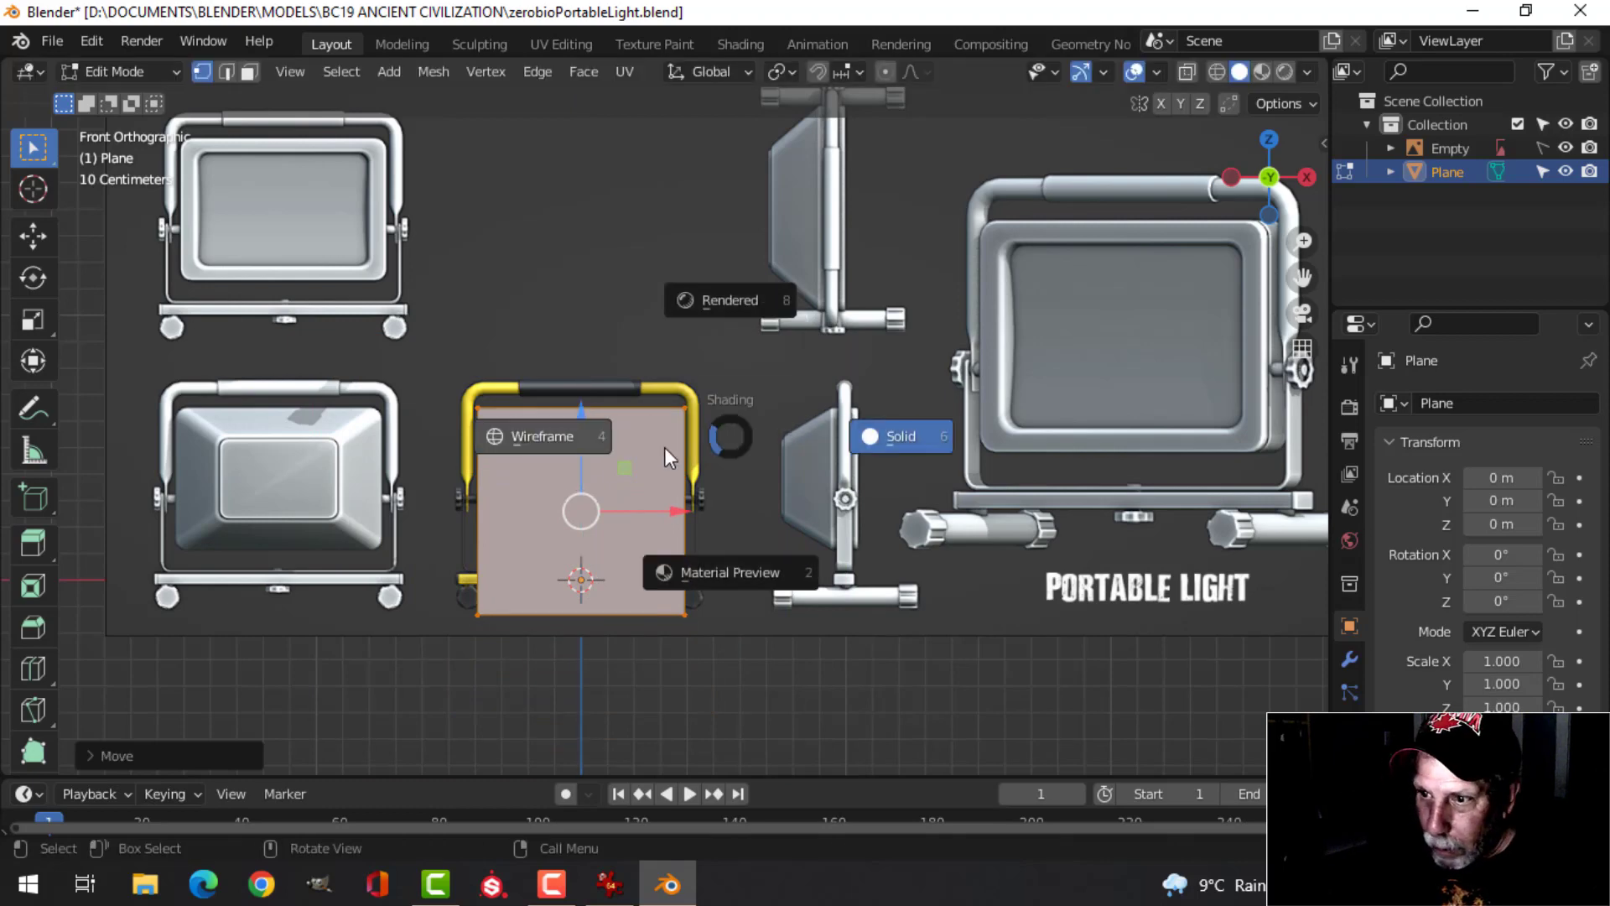
pyautogui.click(573, 444)
pyautogui.scroll(3, 702, 453)
pyautogui.press('s')
pyautogui.click(750, 444)
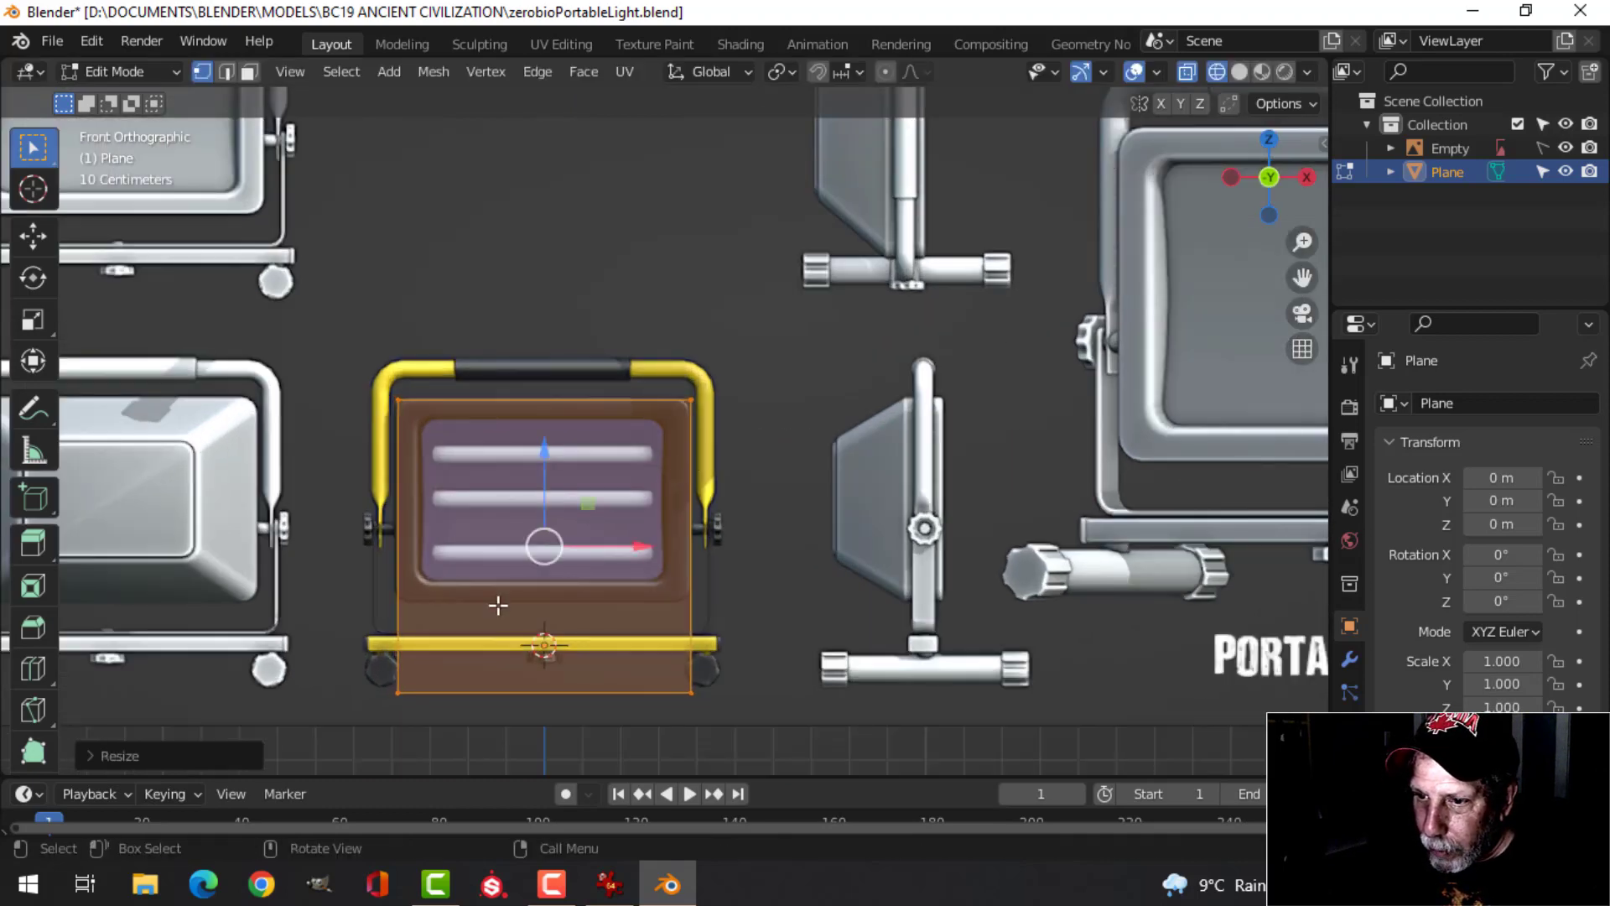
# Raise the plane's two lower vertices along Z to the lower edge of the yellow light's housing
pyautogui.click(421, 671)
pyautogui.keyDown('shift'); pyautogui.click(720, 672); pyautogui.keyUp('shift')
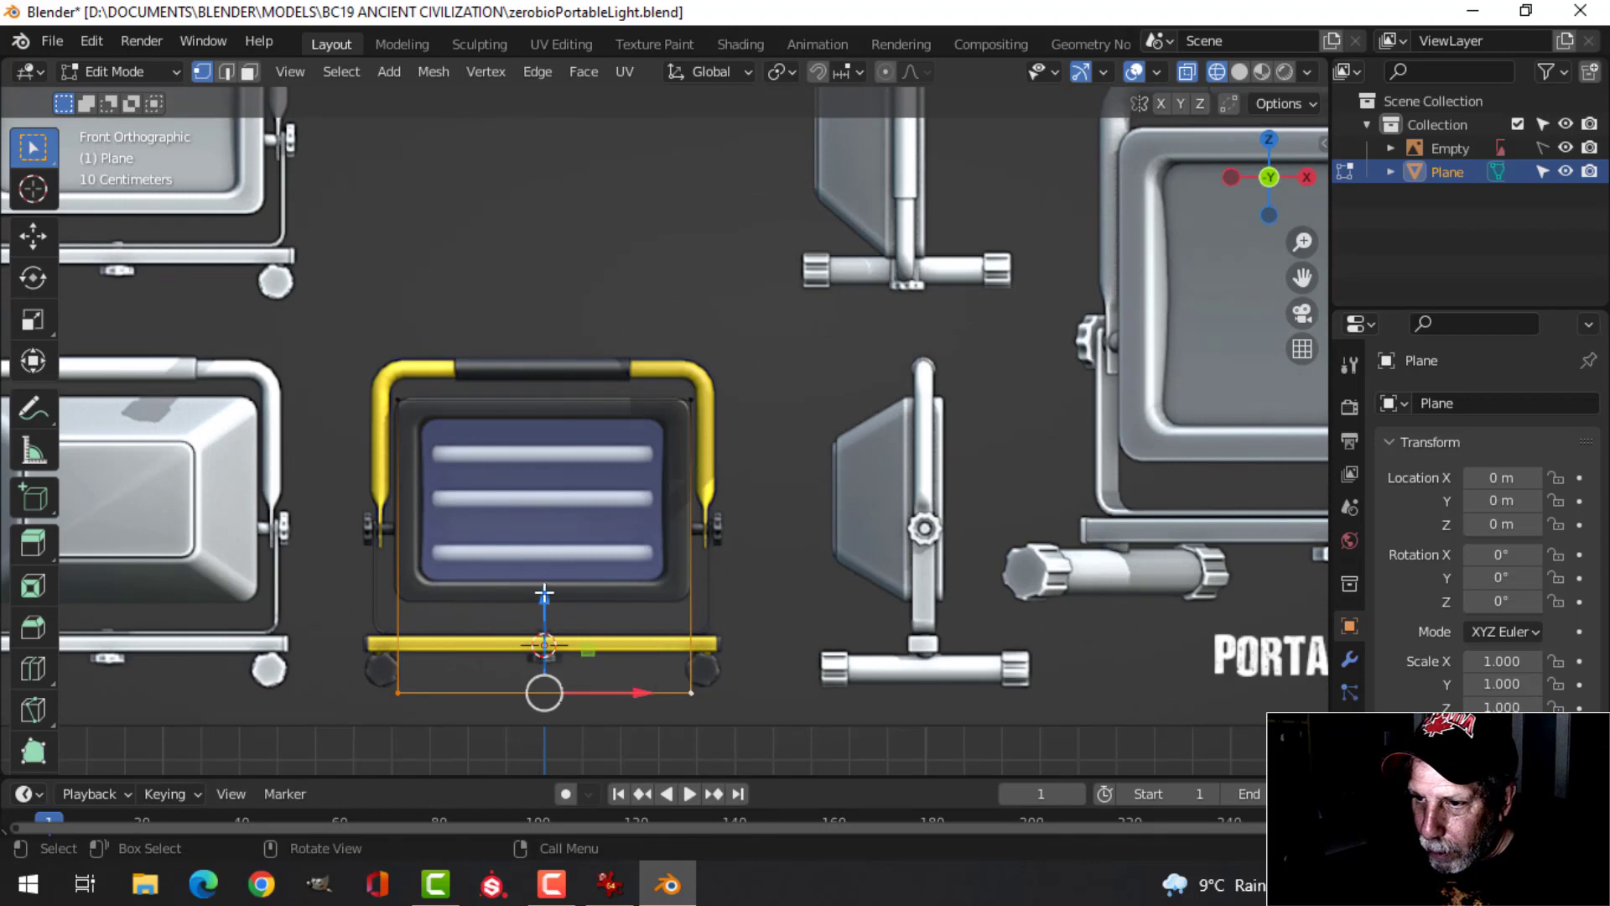
pyautogui.moveTo(544, 593); pyautogui.dragTo(565, 495)
pyautogui.scroll(1, 757, 495)
pyautogui.scroll(-3, 758, 495)
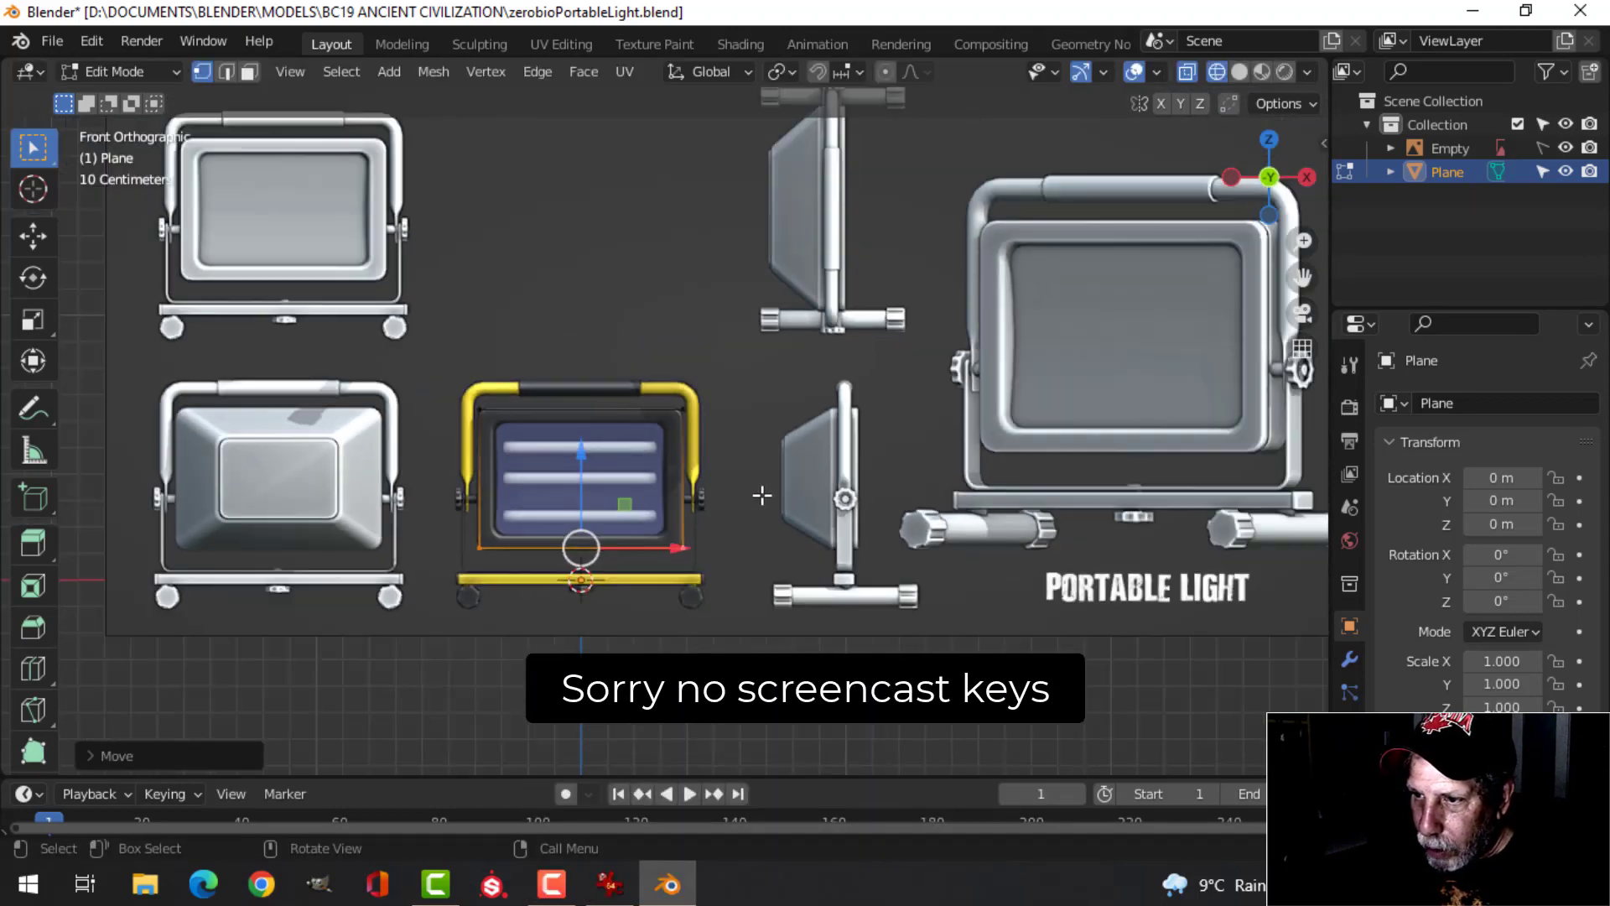
# From the right side view, extrude the whole plane along negative Y and scale the extruded face to about 0.7
pyautogui.press('a')
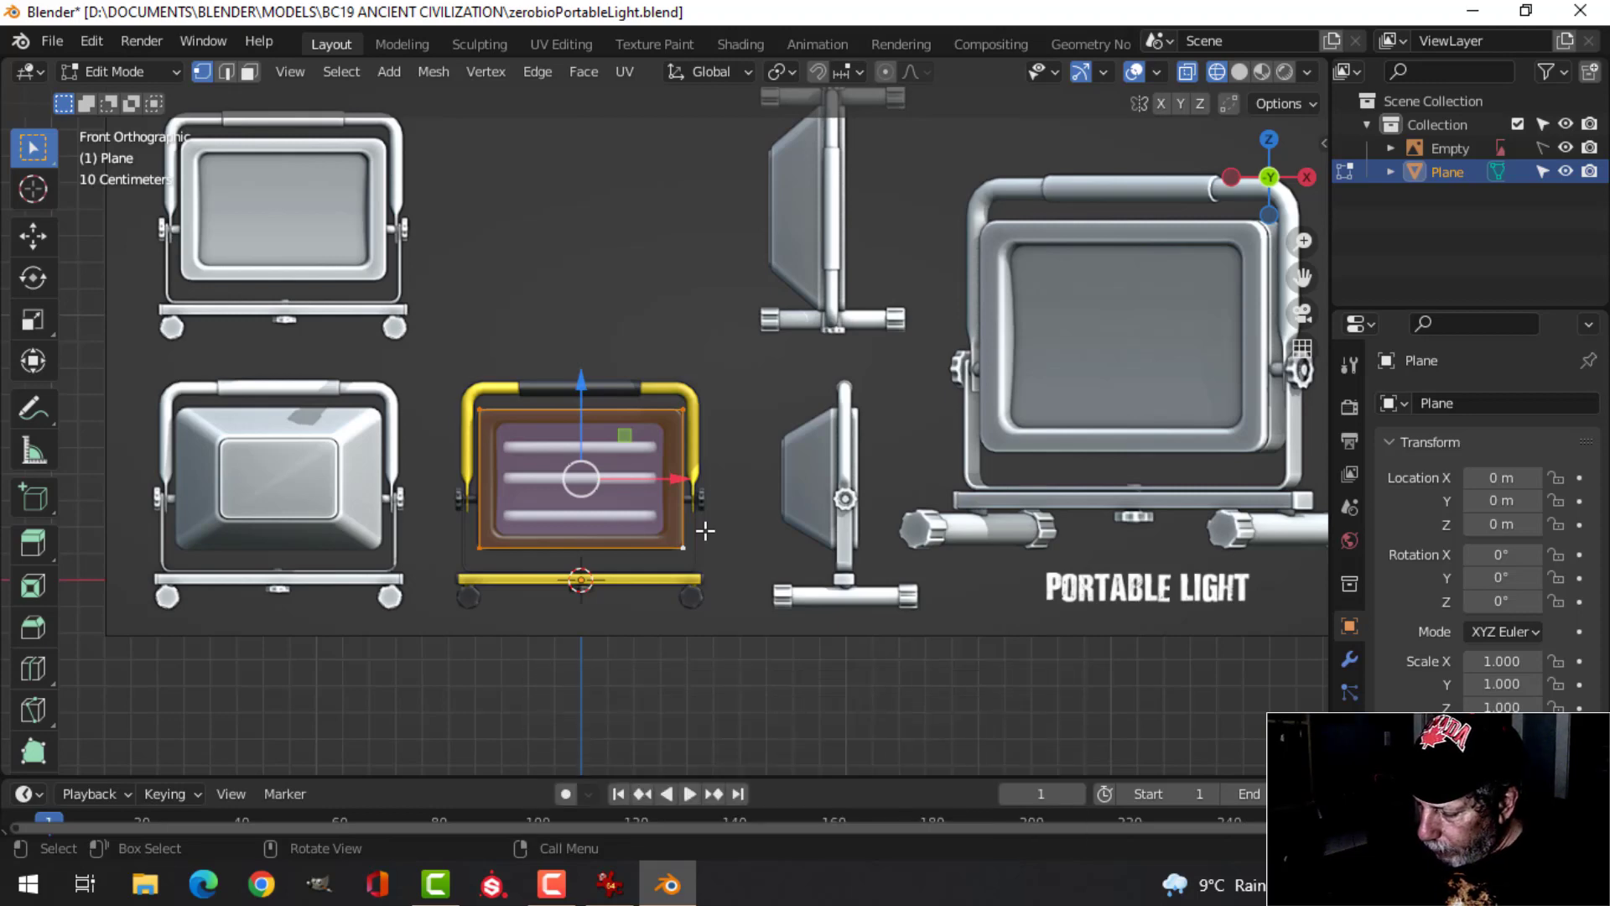
pyautogui.press('KP_3')
pyautogui.scroll(2, 839, 529)
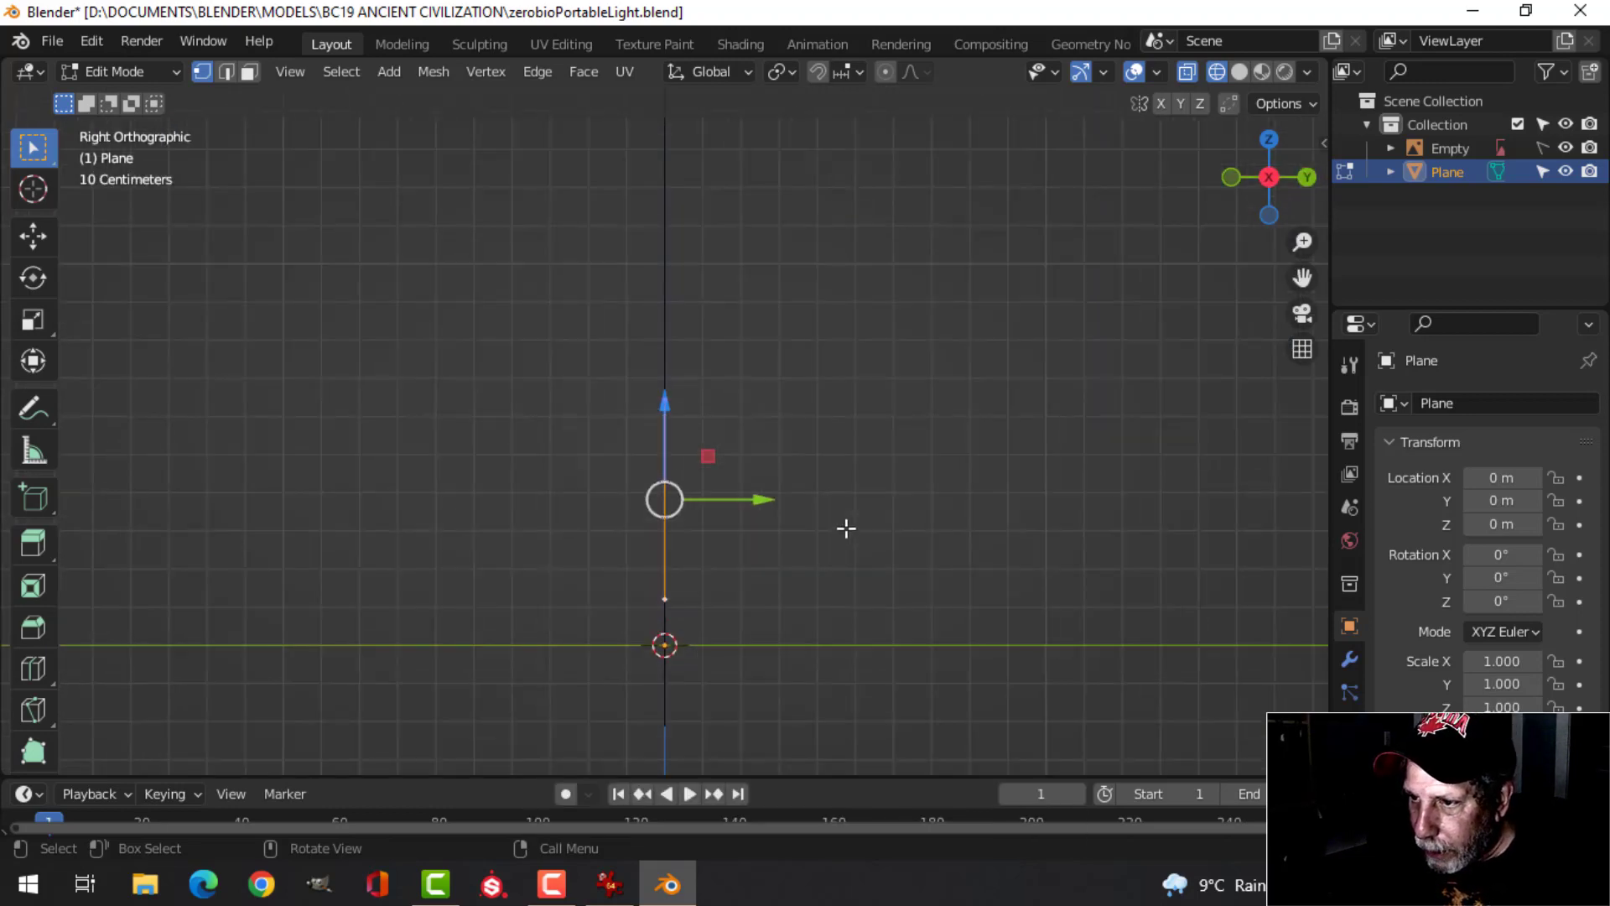
pyautogui.press('e')
pyautogui.click(830, 529)
pyautogui.moveTo(768, 503); pyautogui.dragTo(642, 496)
pyautogui.press('s')
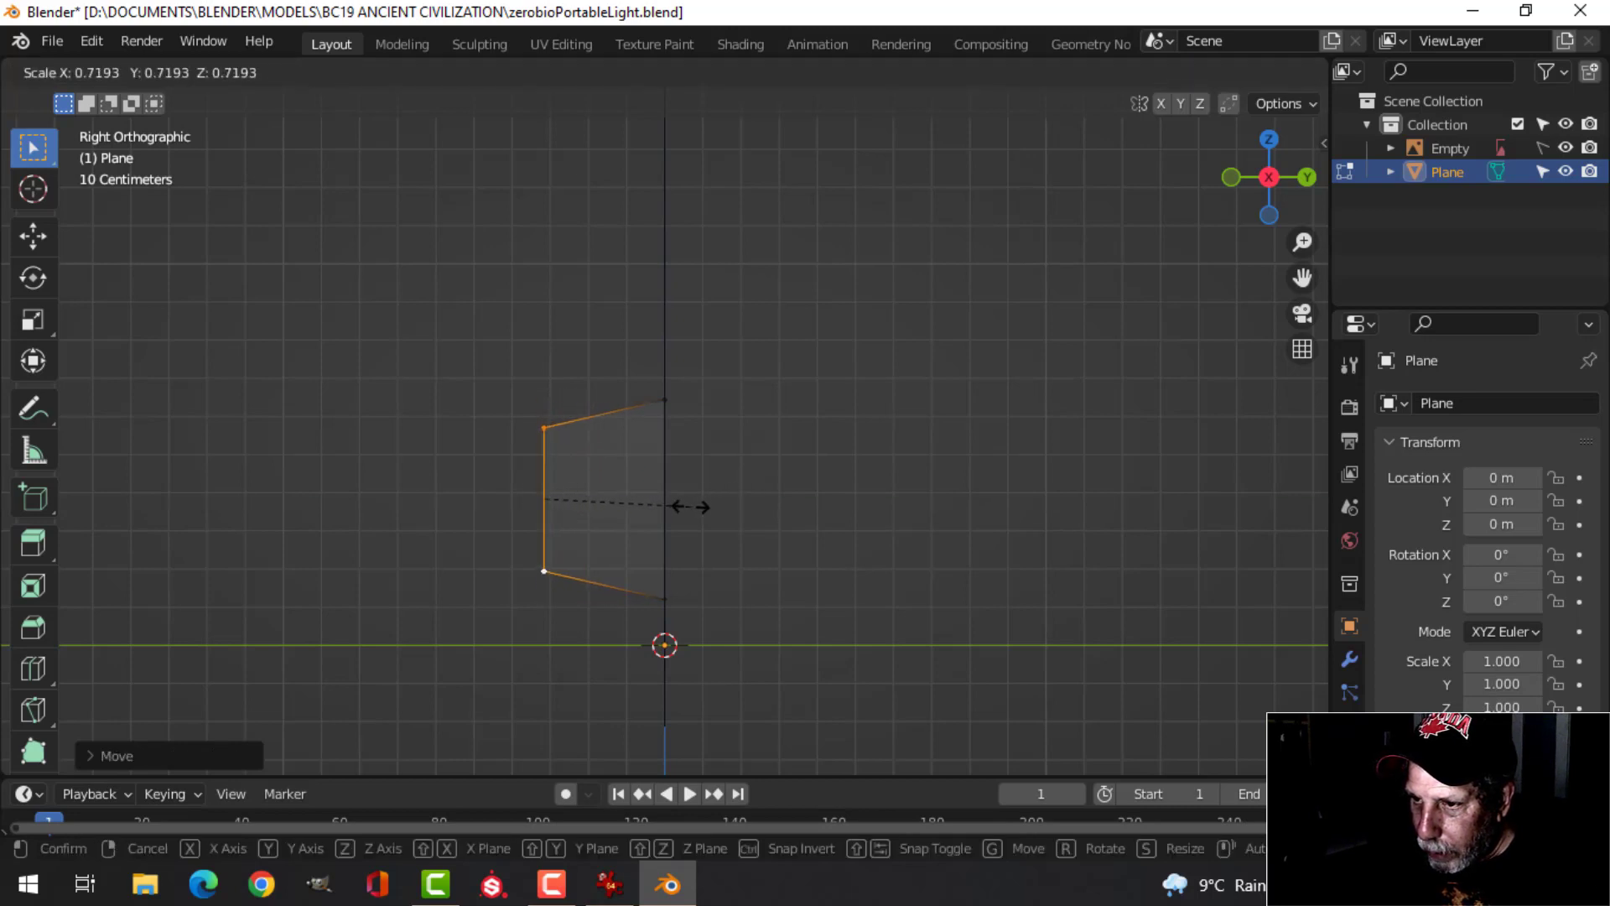
pyautogui.click(688, 510)
# In solid shading, scale the extruded face by about 0.93 and move it along Y to make the housing shallower
pyautogui.press('z')
pyautogui.click(954, 498)
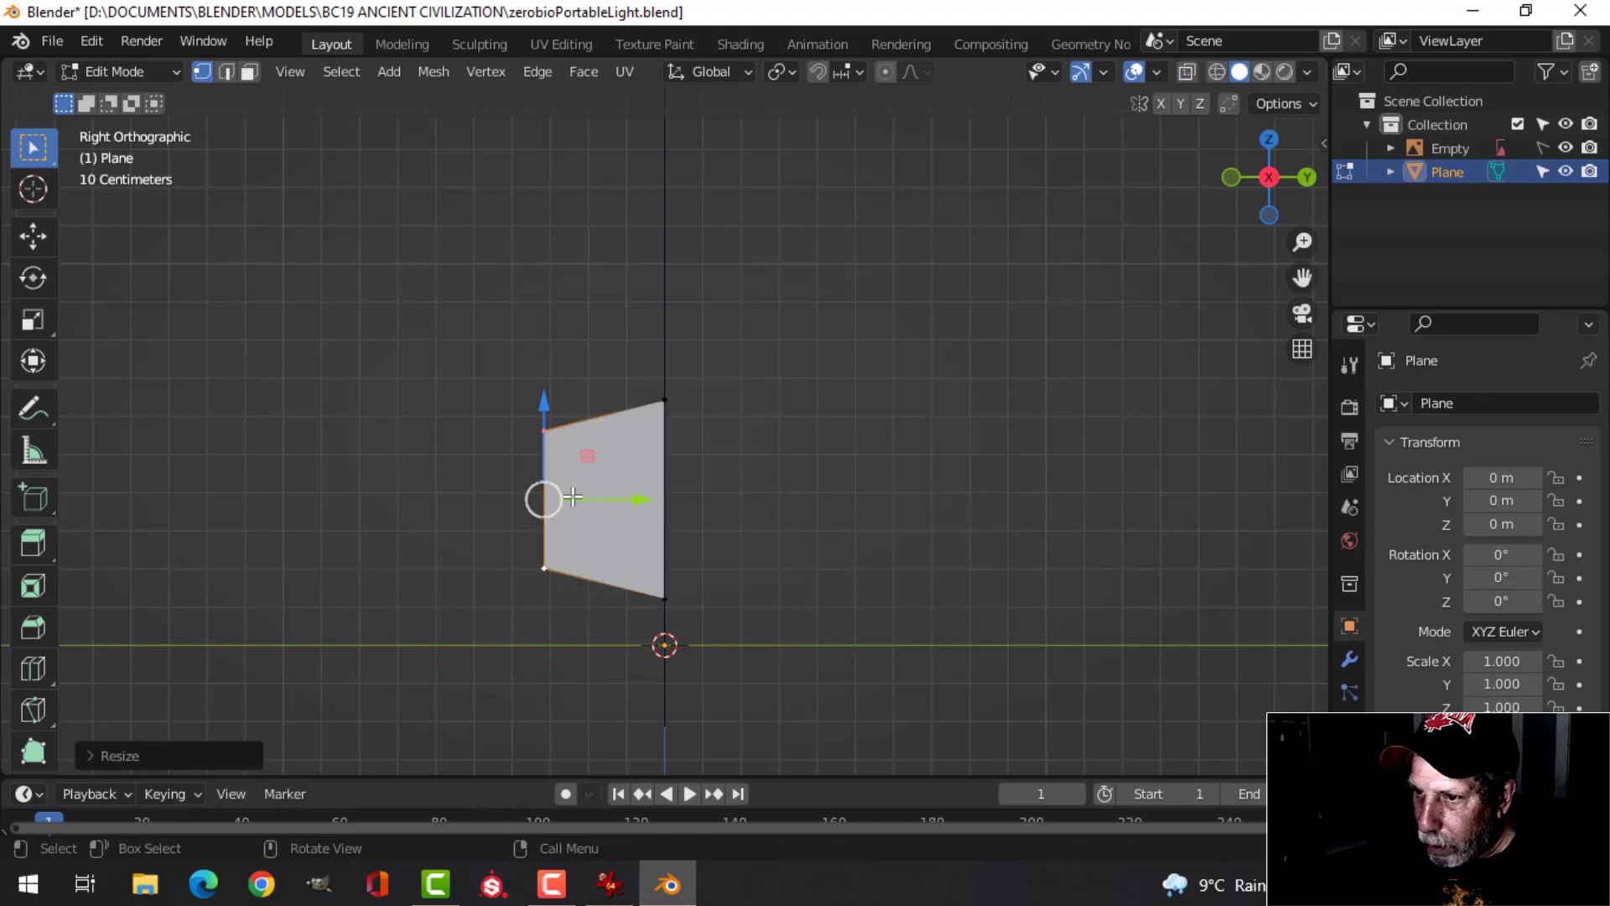
pyautogui.moveTo(954, 499)
pyautogui.mouseDown(button='middle')
pyautogui.moveTo(783, 517)
pyautogui.moveTo(895, 485)
pyautogui.moveTo(661, 531)
pyautogui.moveTo(740, 526)
pyautogui.mouseUp(button='middle')
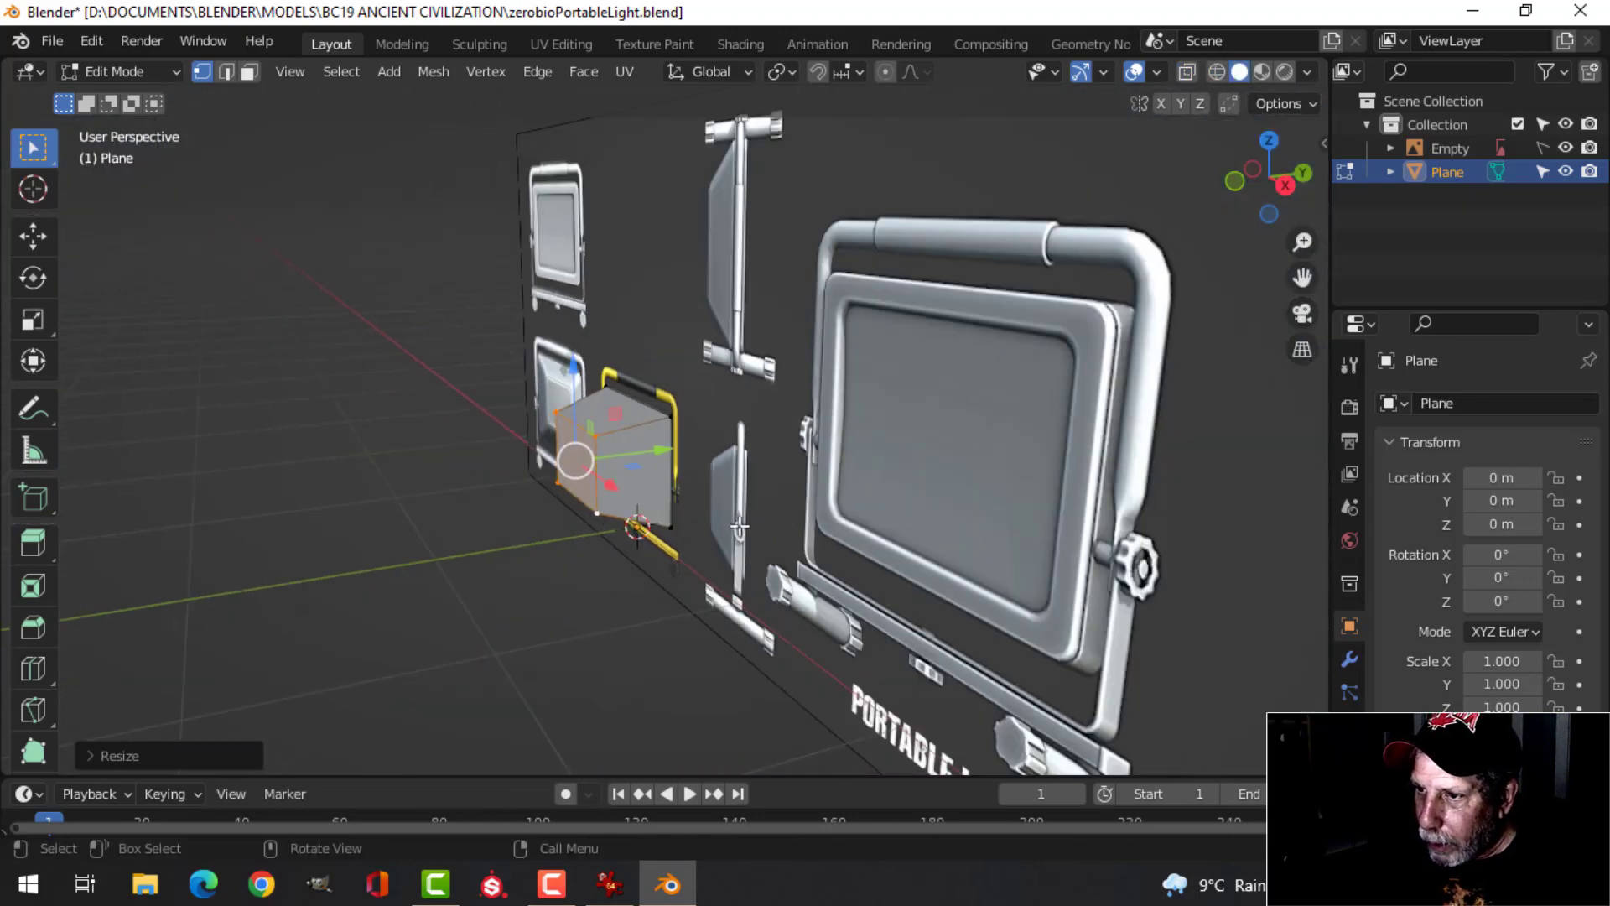
pyautogui.scroll(4, 796, 503)
pyautogui.press('s')
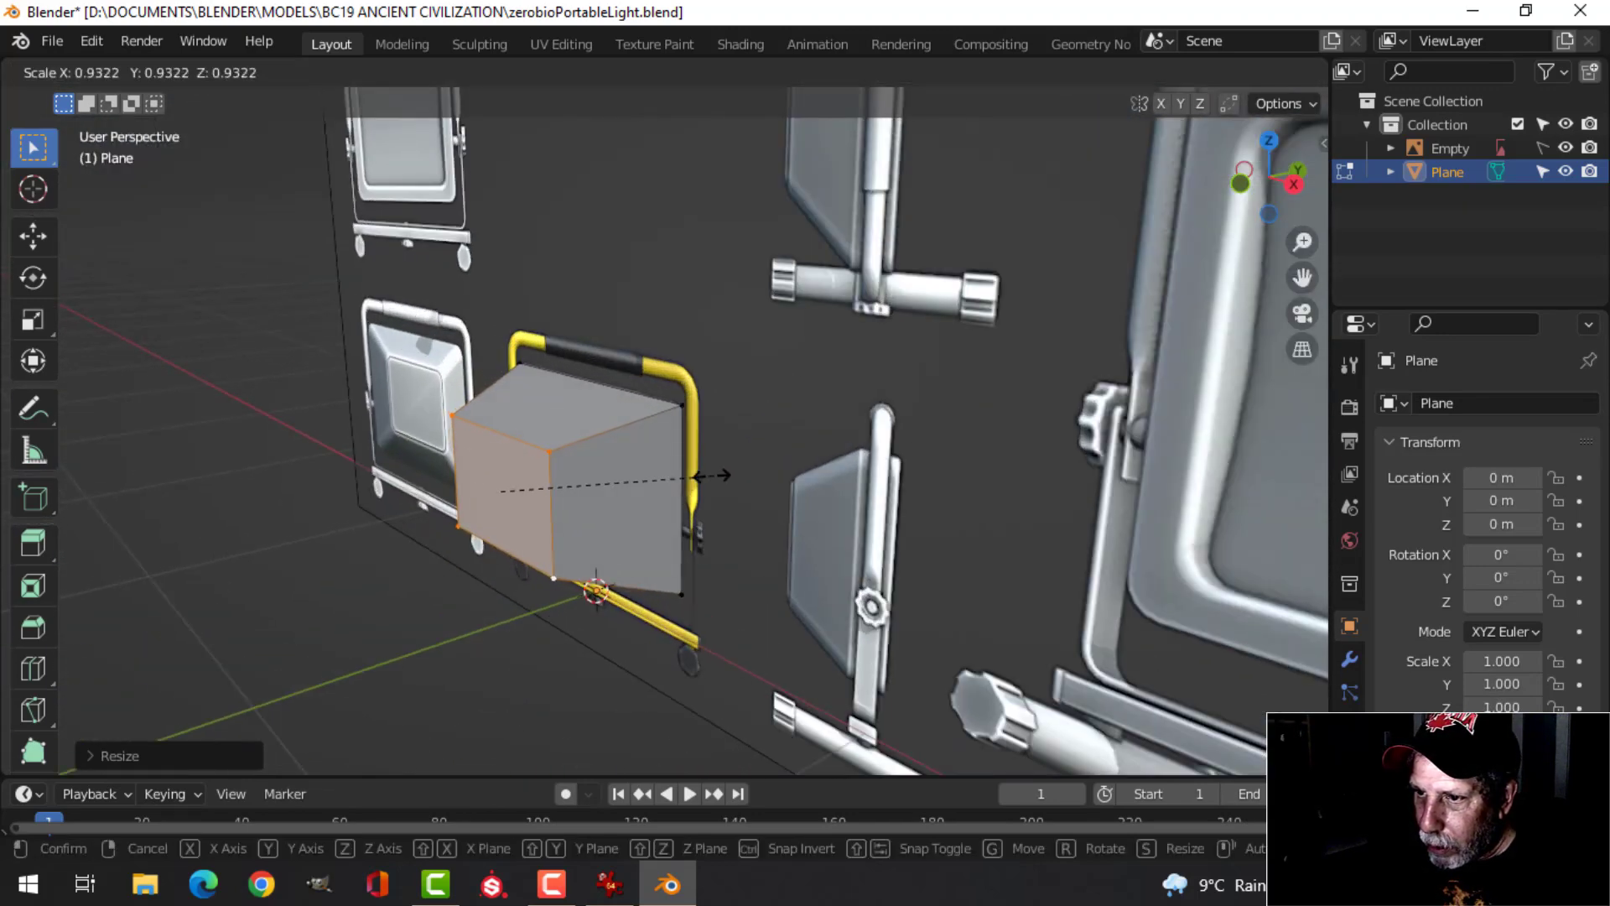
pyautogui.click(715, 475)
pyautogui.moveTo(714, 476); pyautogui.dragTo(616, 494, button='middle')
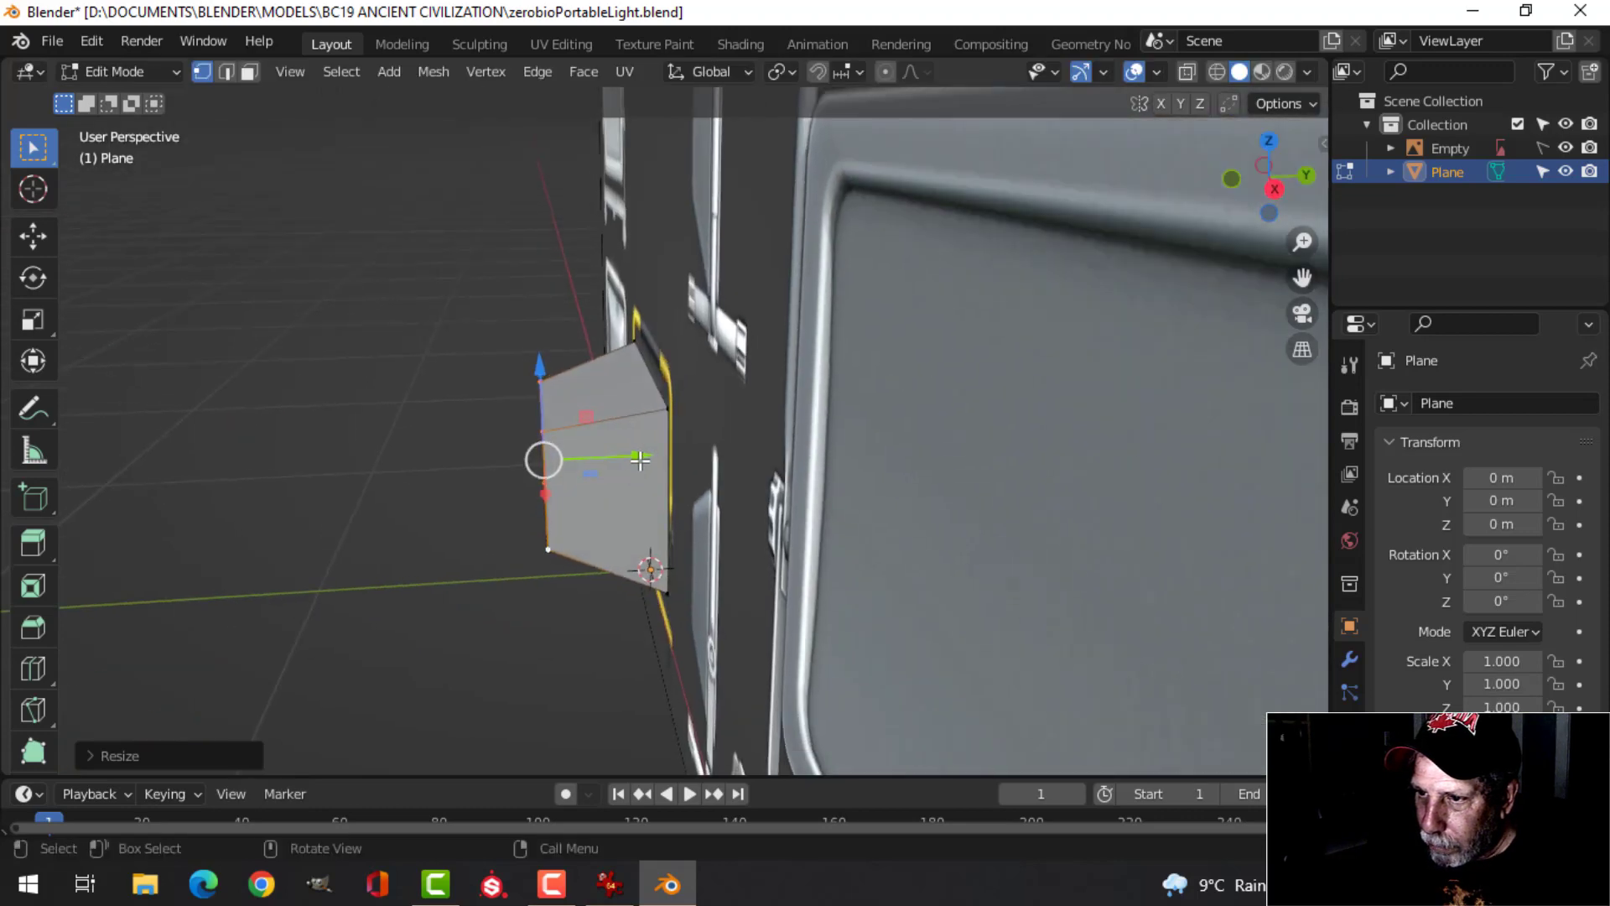
pyautogui.moveTo(640, 458); pyautogui.dragTo(658, 455)
pyautogui.moveTo(658, 454); pyautogui.dragTo(695, 408, button='middle')
# In face select mode, inset the housing's small tapered-end face and extrude the inner face
pyautogui.press('3')
pyautogui.moveTo(690, 432); pyautogui.dragTo(676, 447, button='middle')
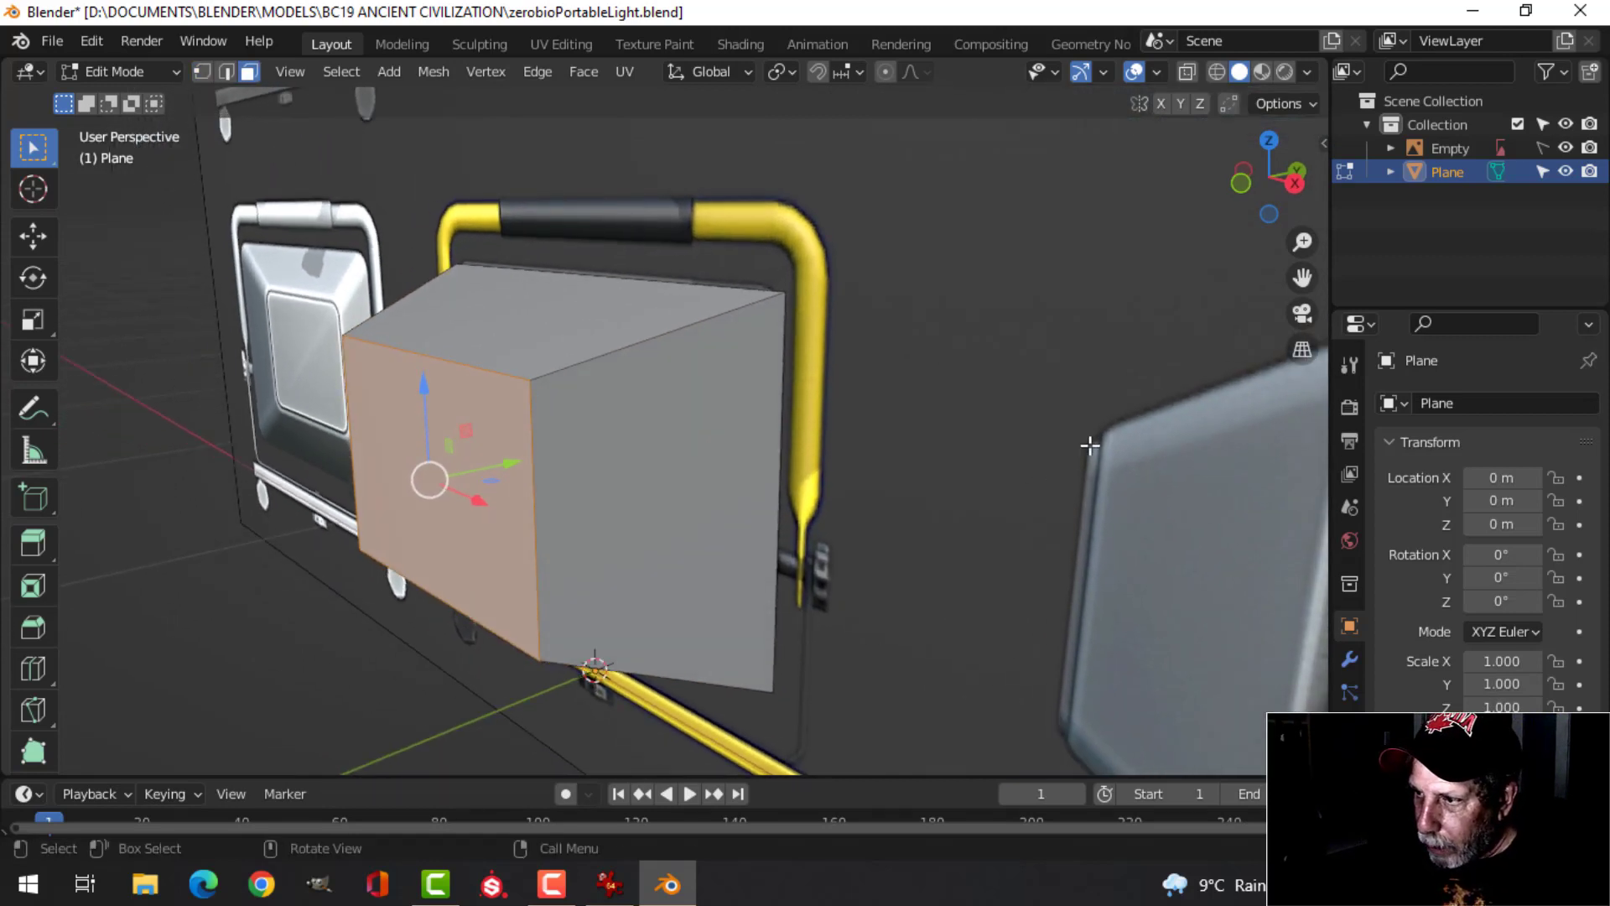
pyautogui.press('i')
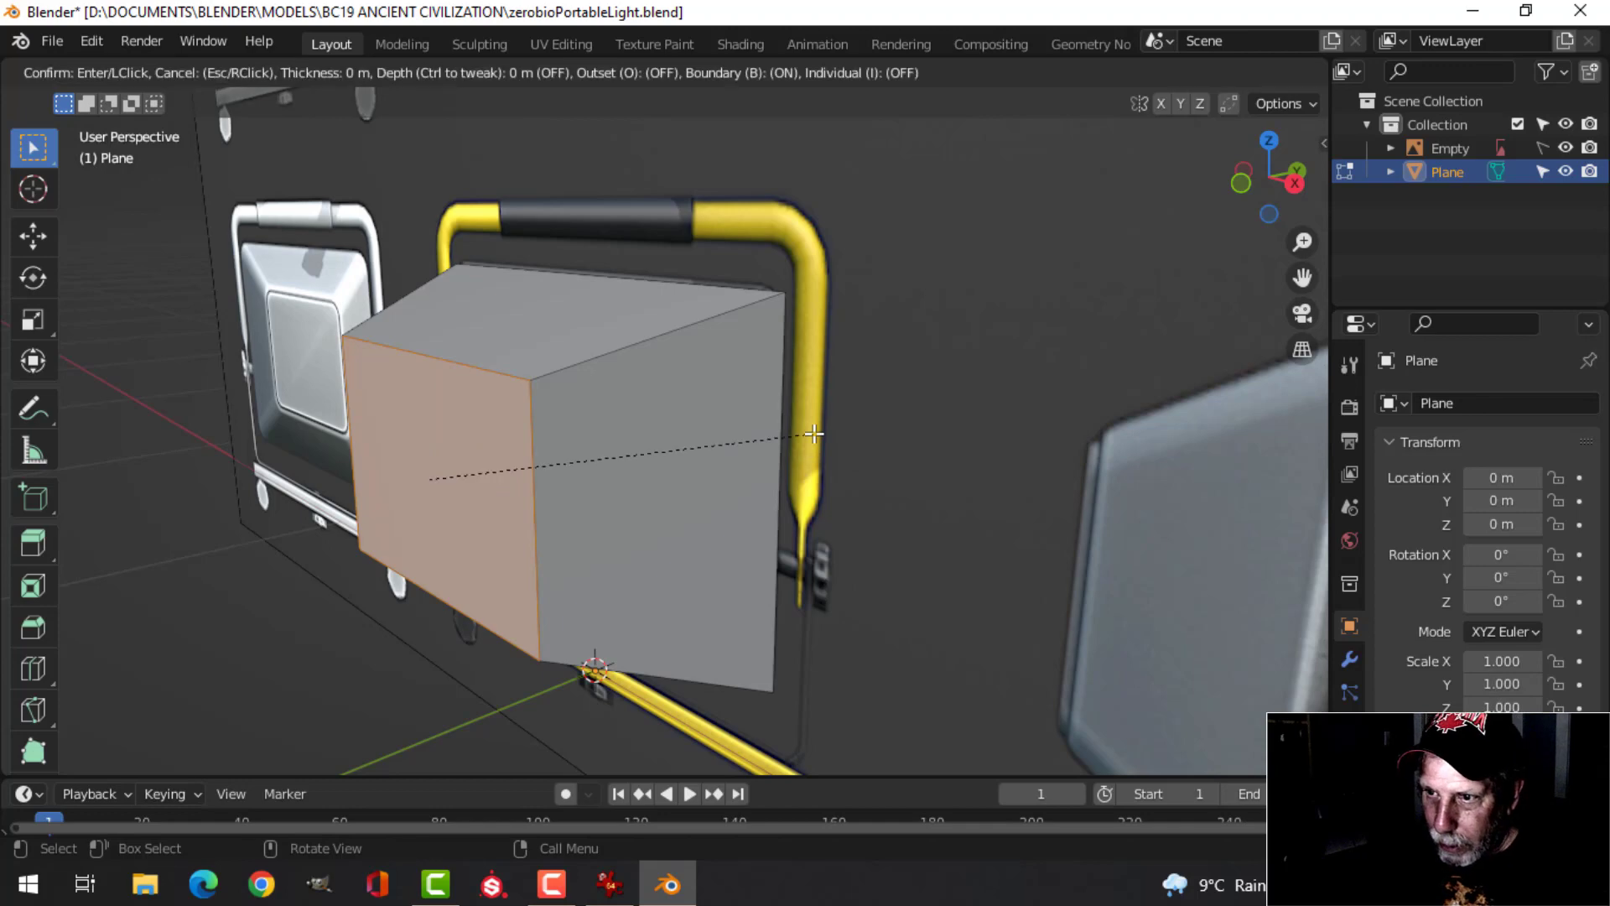
pyautogui.click(761, 479)
pyautogui.moveTo(761, 480); pyautogui.dragTo(700, 460, button='middle')
pyautogui.press('e')
pyautogui.click(696, 468)
pyautogui.moveTo(546, 521); pyautogui.dragTo(637, 496, button='middle')
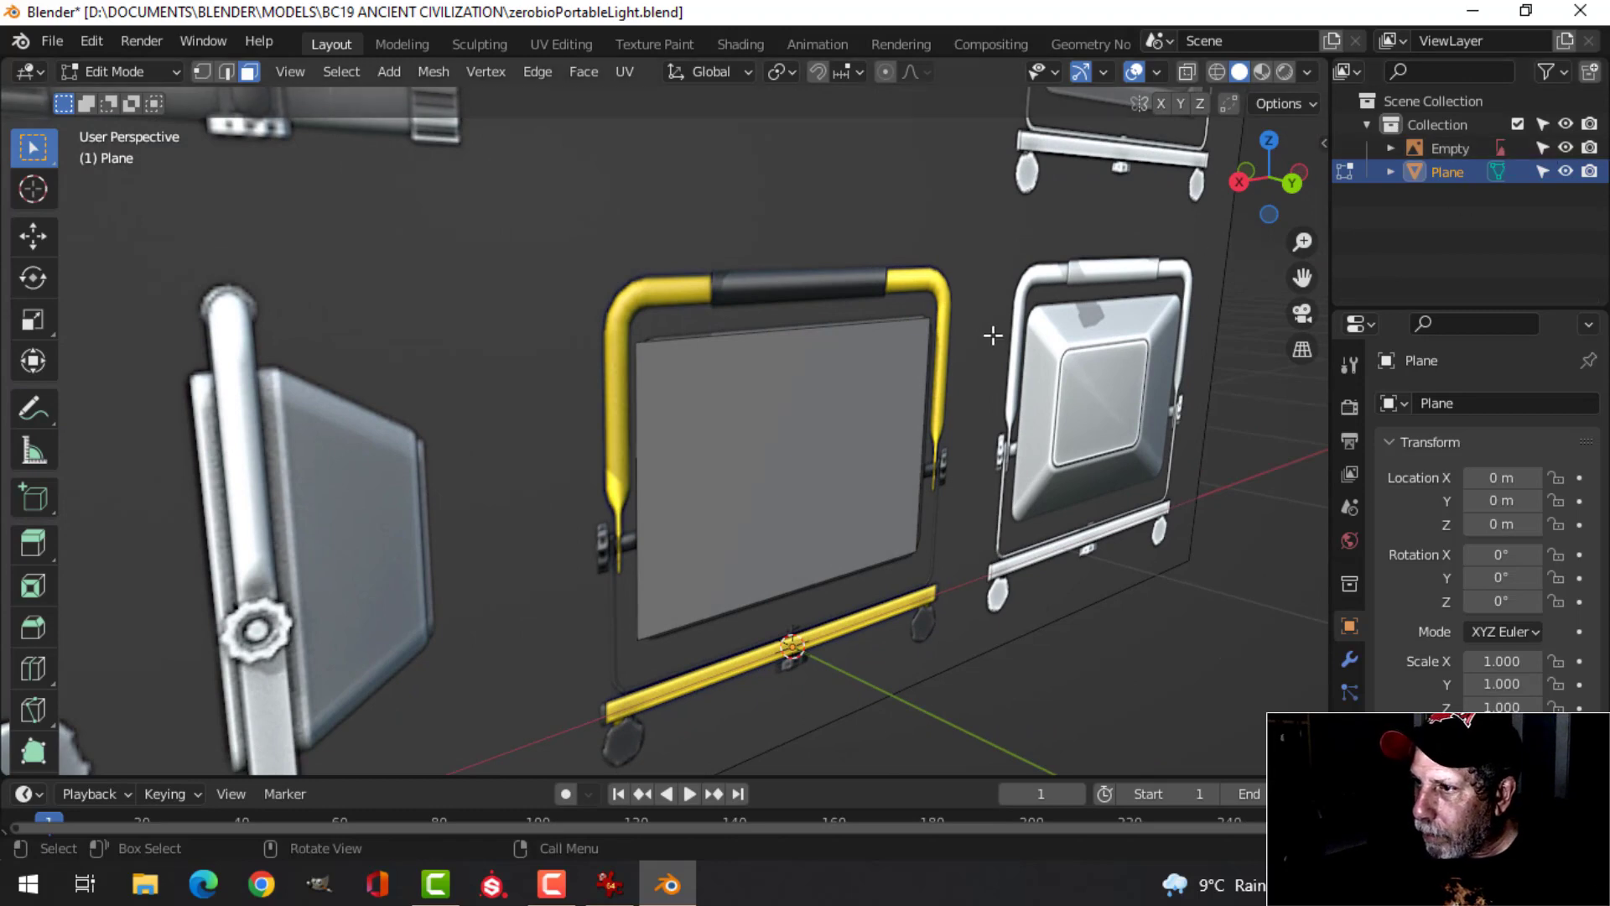
# In object mode, move the reference image along negative Y away from the housing and make it unselectable
pyautogui.press('Tab')
pyautogui.click(887, 285)
pyautogui.scroll(-3, 1009, 334)
pyautogui.moveTo(1009, 334); pyautogui.dragTo(508, 356, button='middle')
pyautogui.moveTo(508, 366); pyautogui.dragTo(641, 352)
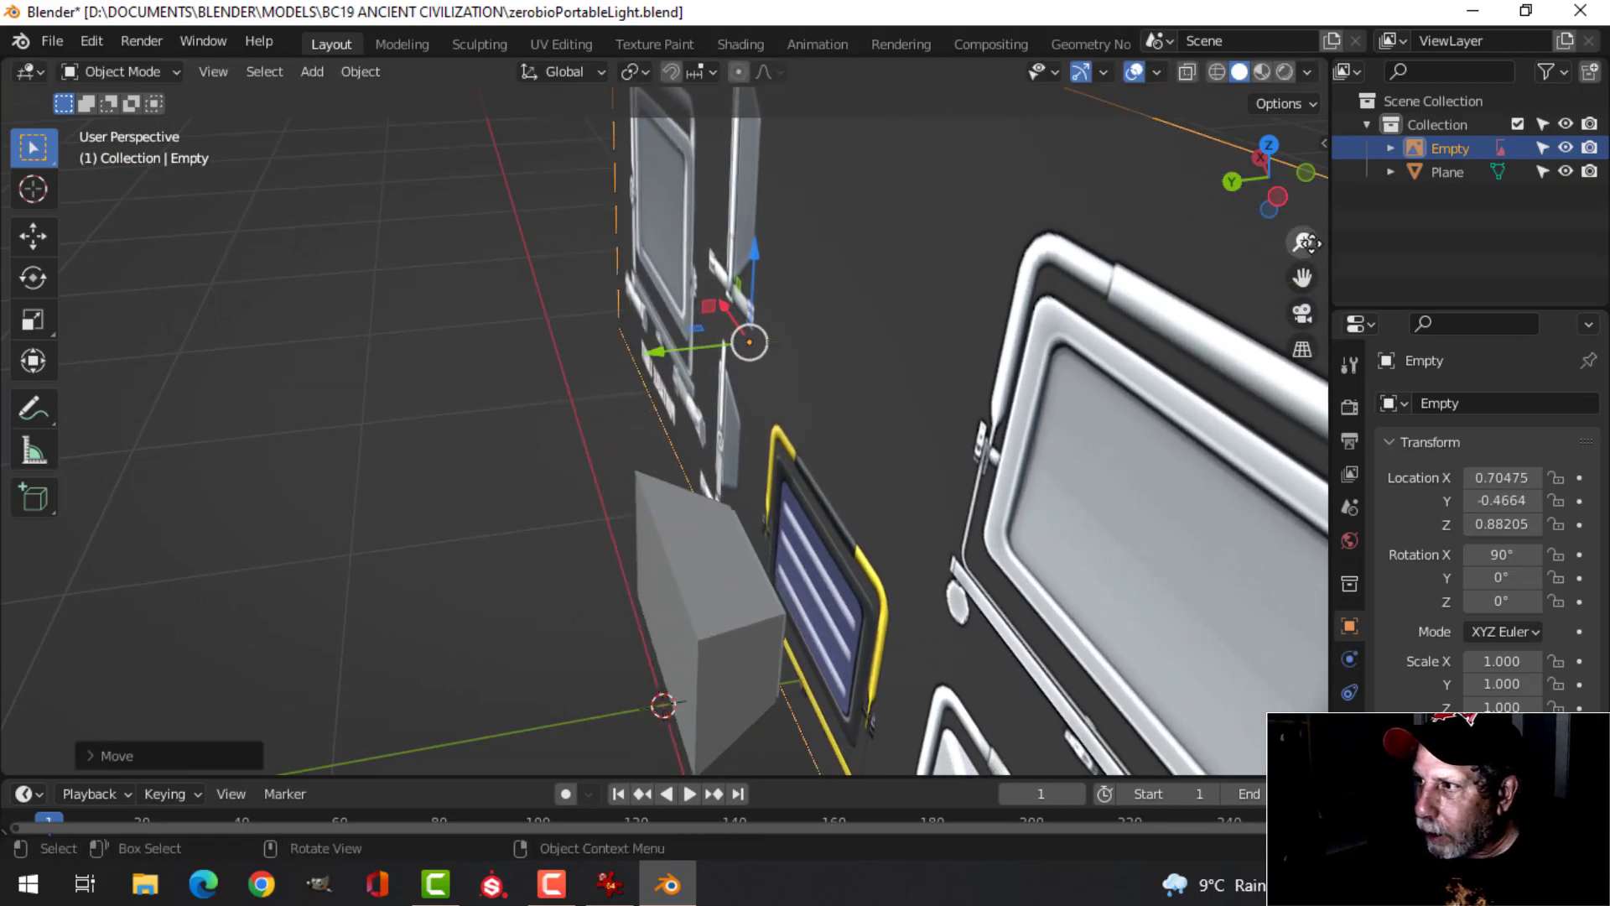
pyautogui.click(1542, 147)
# Select the housing's large flat face in edit mode and extrude it along Y to form a shallow straight rim
pyautogui.moveTo(637, 518); pyautogui.dragTo(711, 503, button='middle')
pyautogui.click(748, 453)
pyautogui.press('Tab')
pyautogui.click(769, 435)
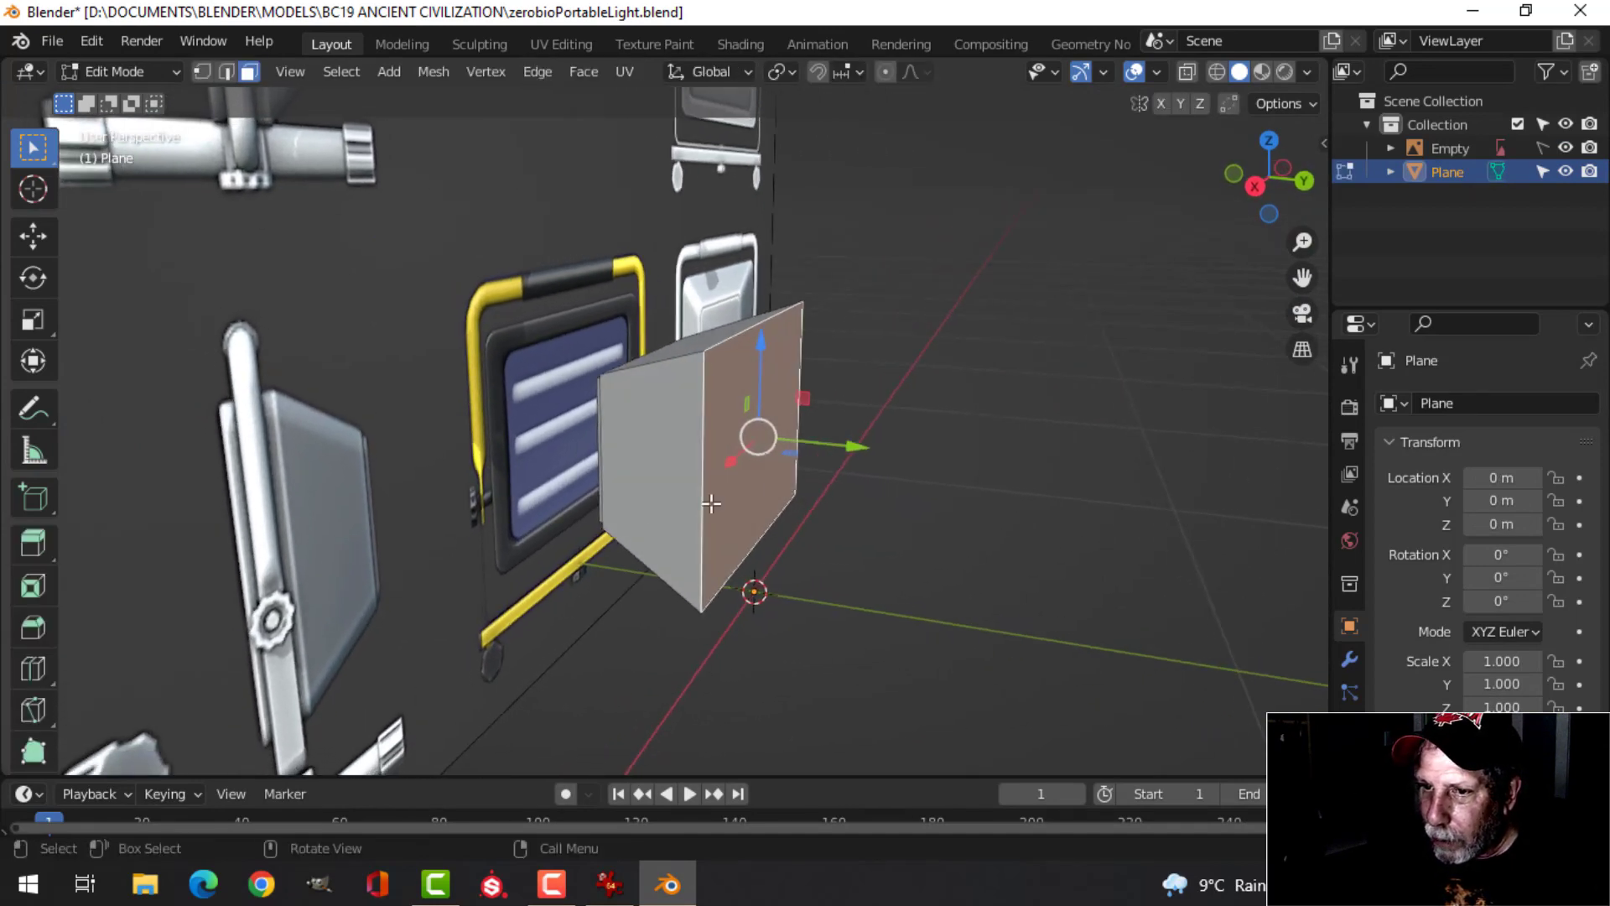
pyautogui.moveTo(544, 468); pyautogui.dragTo(754, 451, button='middle')
pyautogui.moveTo(788, 430); pyautogui.dragTo(742, 434)
pyautogui.moveTo(610, 457); pyautogui.dragTo(771, 500, button='middle')
pyautogui.moveTo(715, 463); pyautogui.dragTo(787, 467)
pyautogui.moveTo(787, 467); pyautogui.dragTo(594, 460, button='middle')
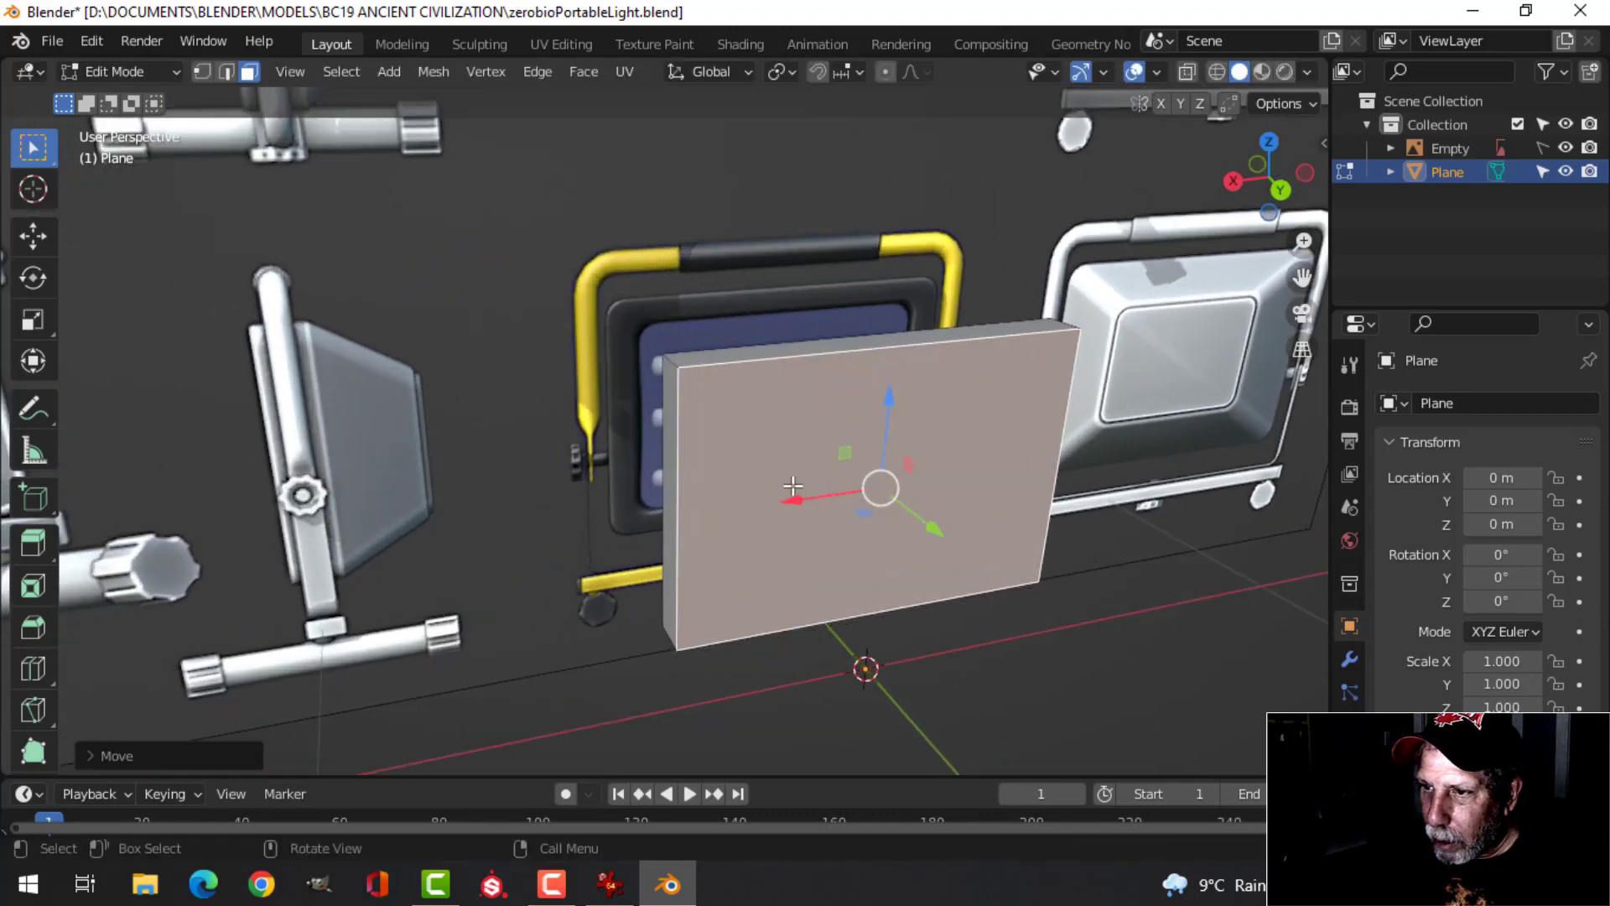
# Inset the housing's large face by about 0.033 m and check it against the reference from the front
pyautogui.moveTo(831, 457); pyautogui.dragTo(625, 503, button='middle')
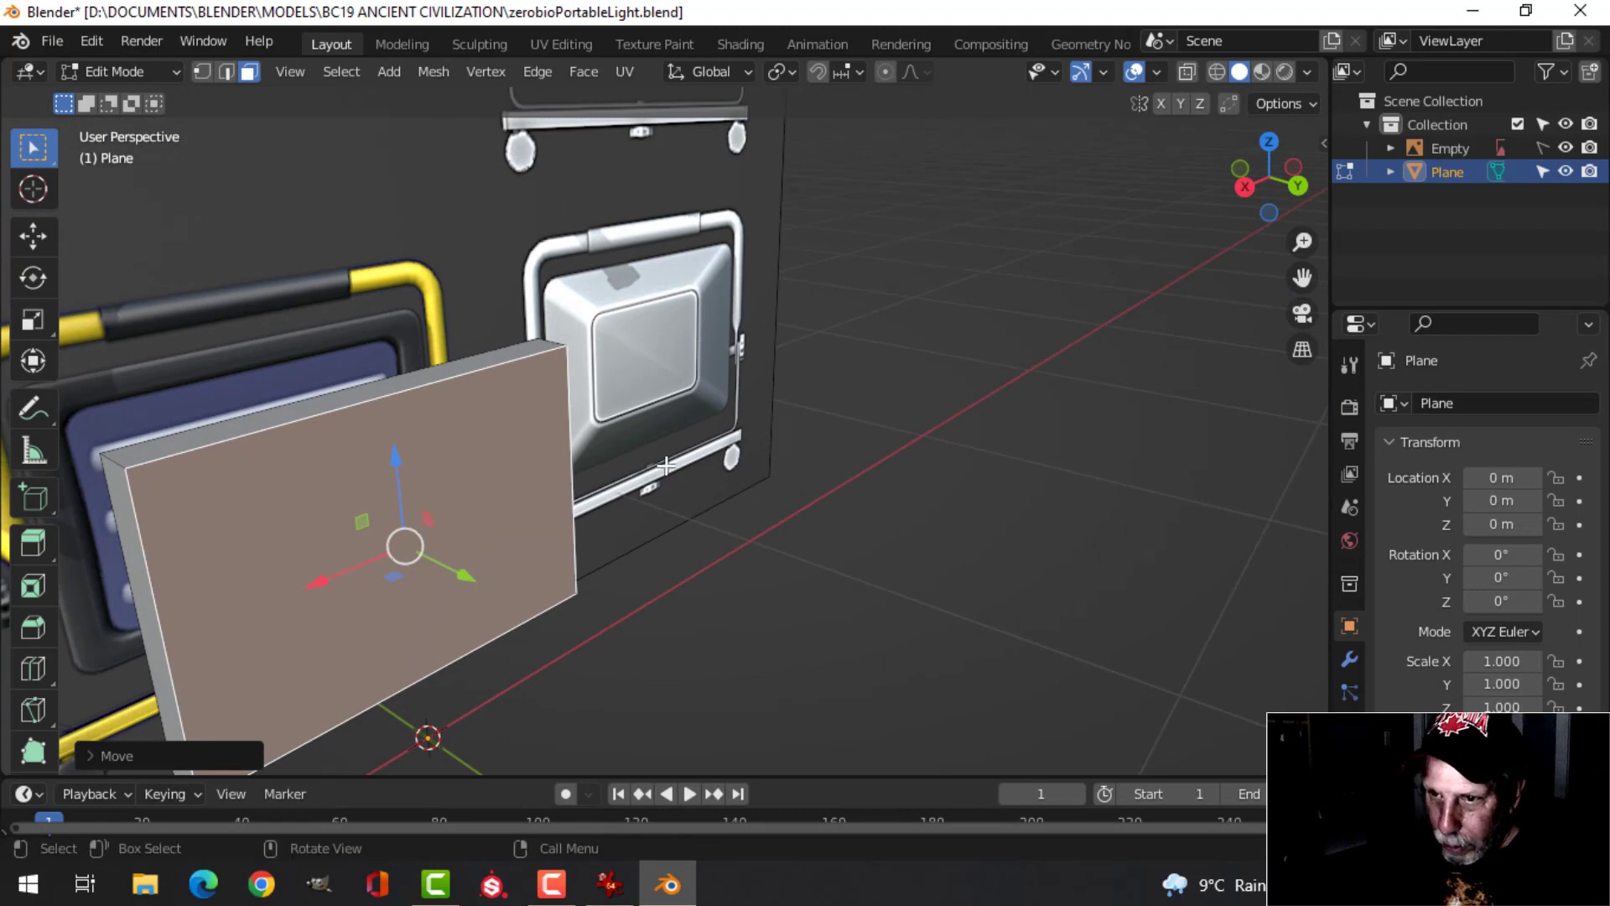
pyautogui.press('i')
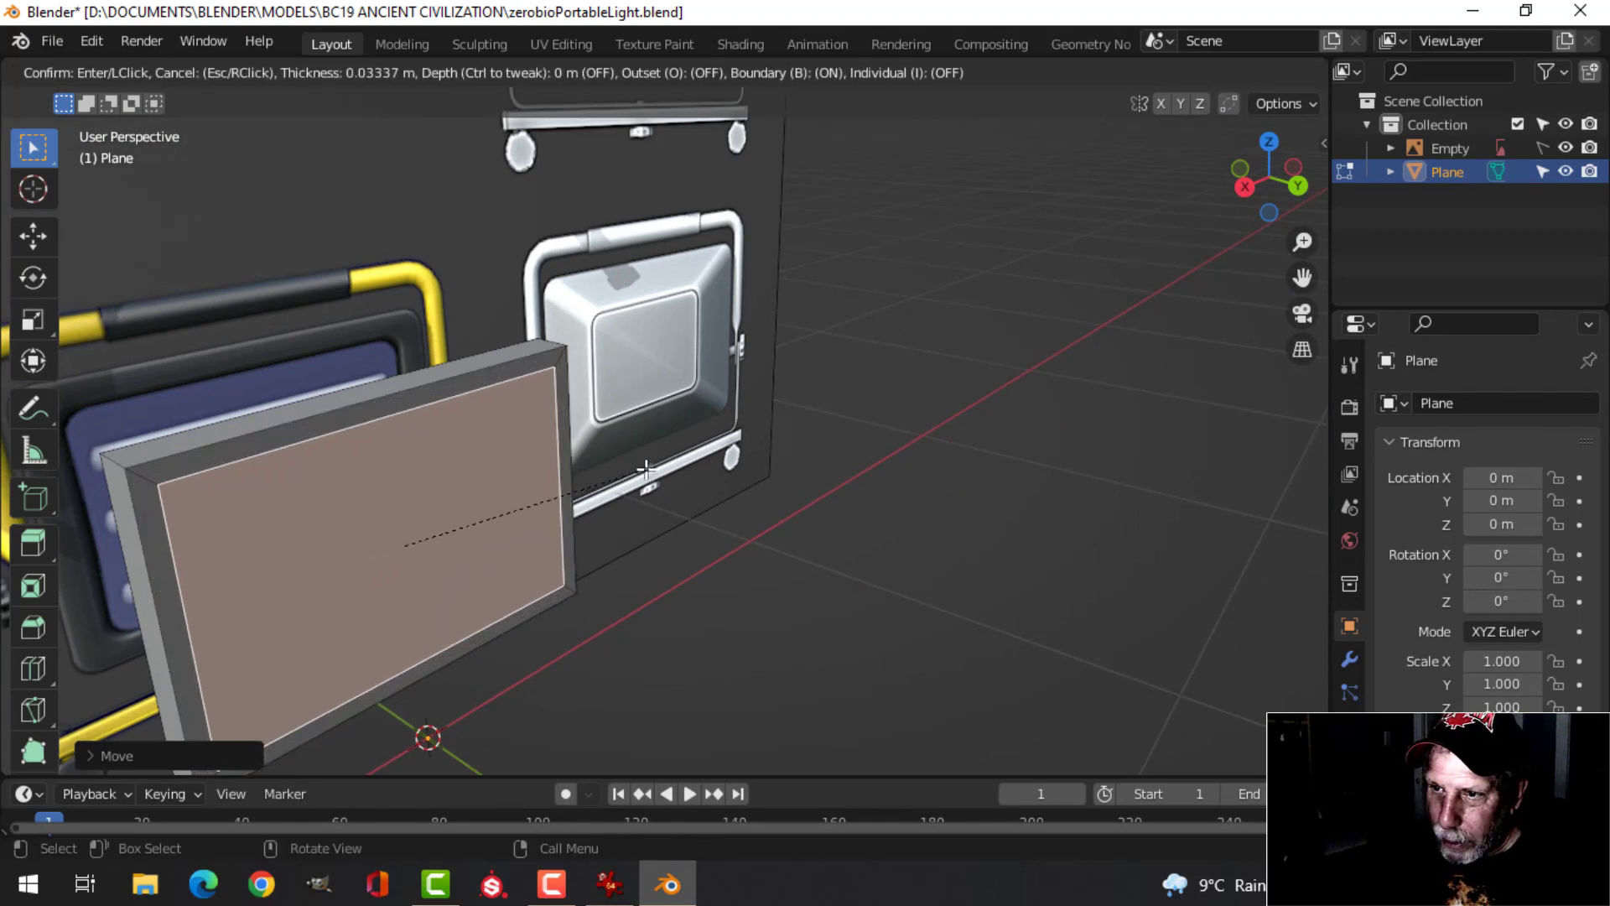
pyautogui.click(645, 468)
pyautogui.moveTo(646, 468)
pyautogui.mouseDown(button='middle')
pyautogui.moveTo(604, 503)
pyautogui.moveTo(646, 492)
pyautogui.mouseUp(button='middle')
pyautogui.press('KP_1')
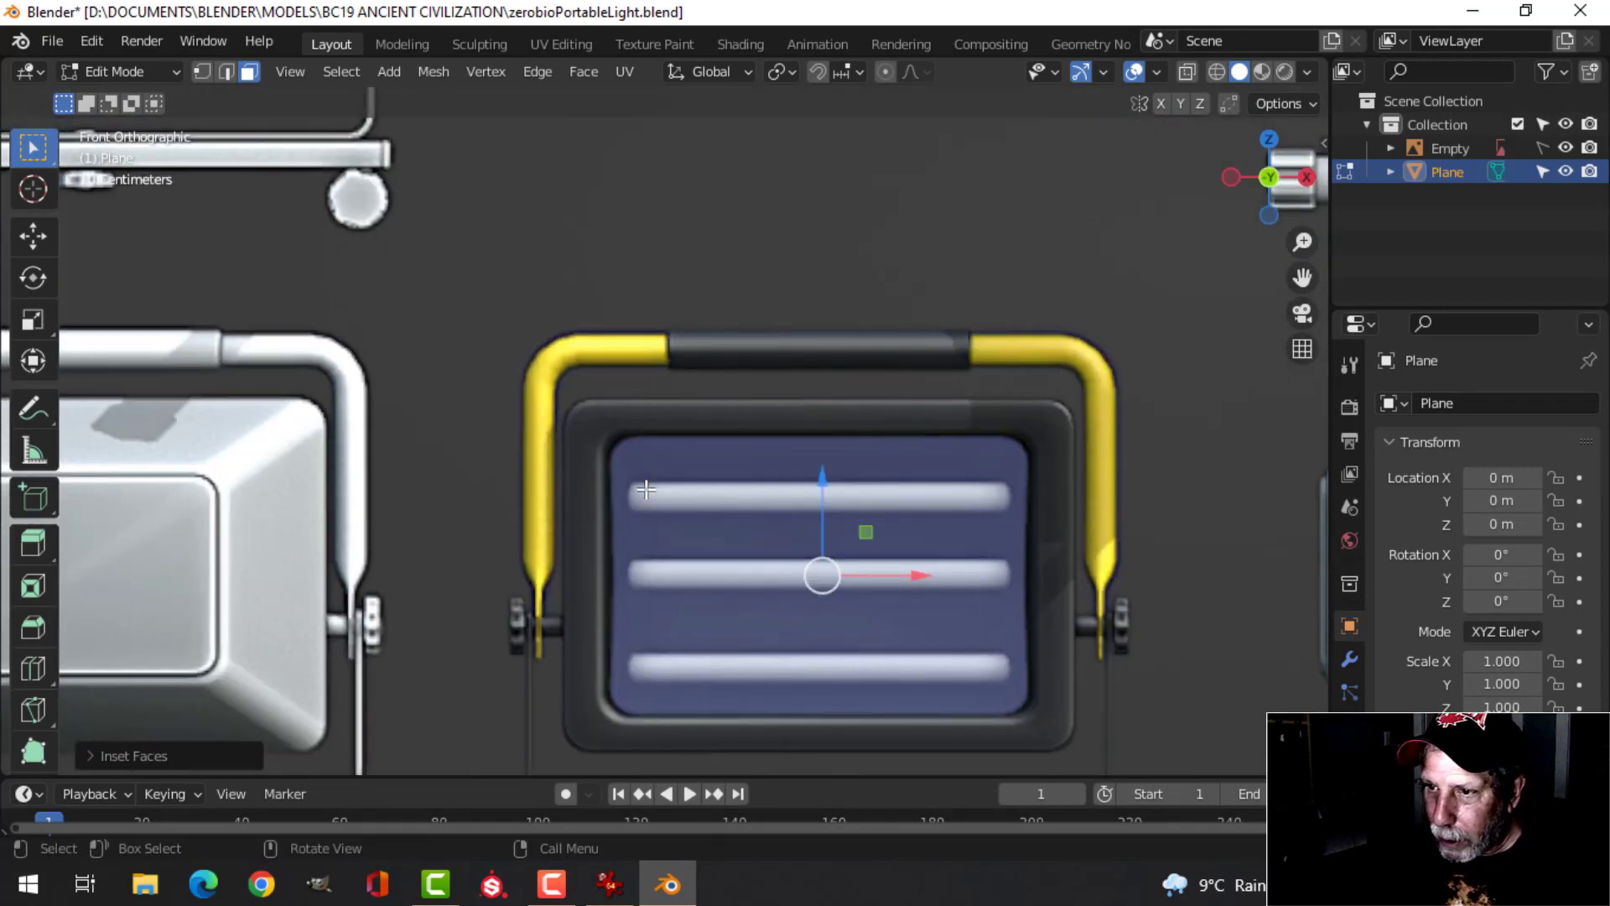
# In wireframe shading, select the whole housing mesh and rotate it 180 degrees about the Z axis
pyautogui.press('z')
pyautogui.click(582, 488)
pyautogui.keyDown('shift'); pyautogui.moveTo(975, 498); pyautogui.dragTo(654, 535, button='middle'); pyautogui.keyUp('shift')
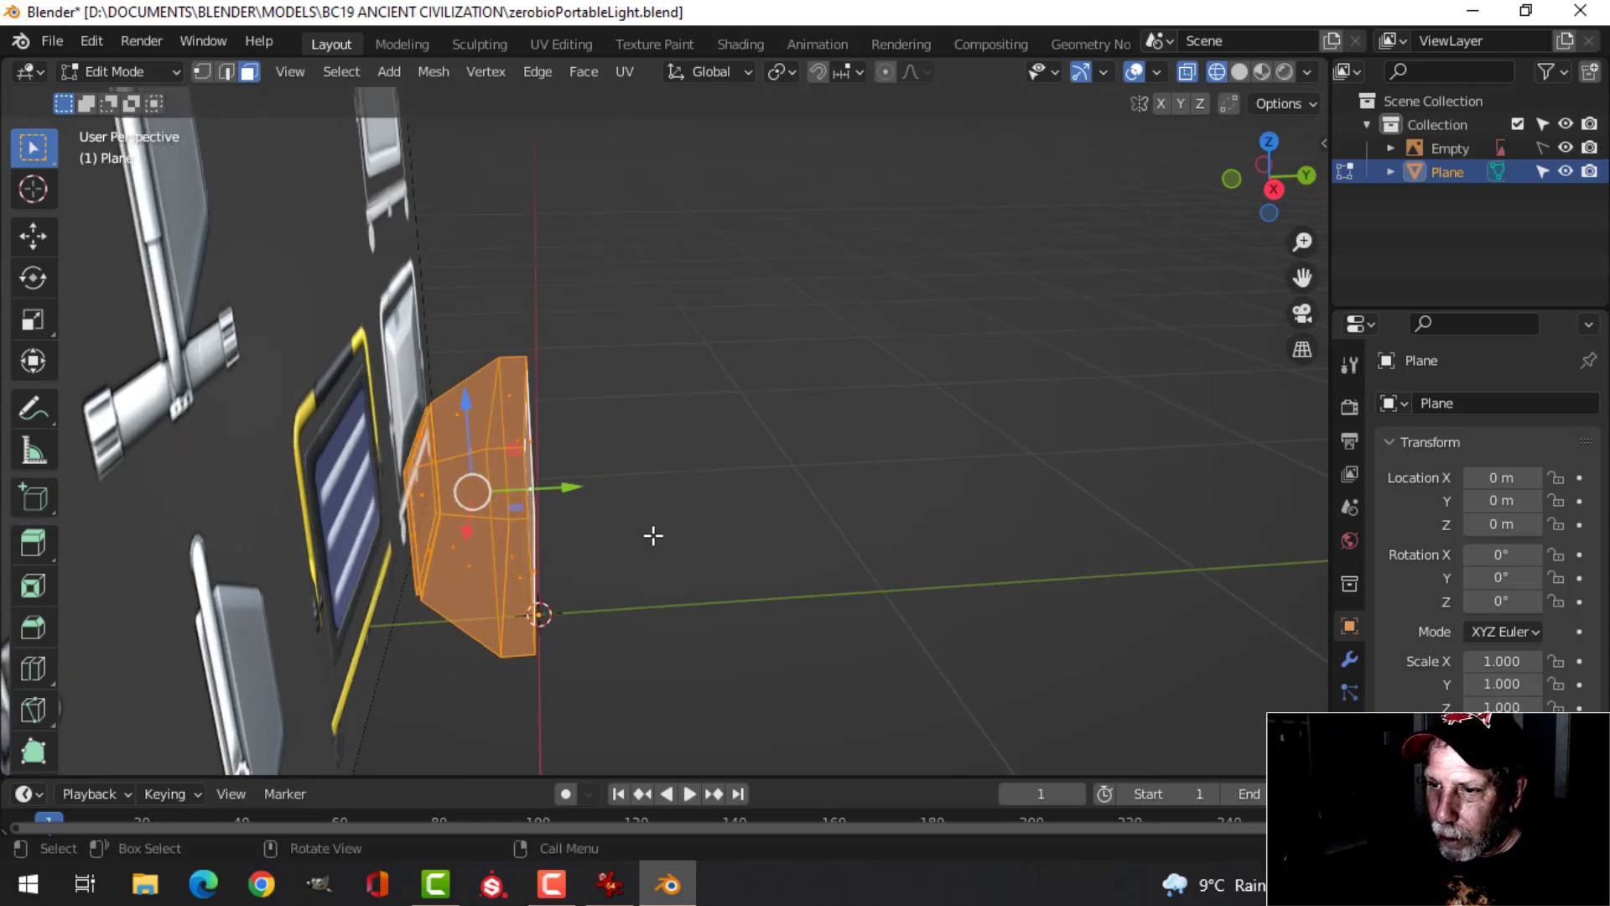
pyautogui.press('KP_1')
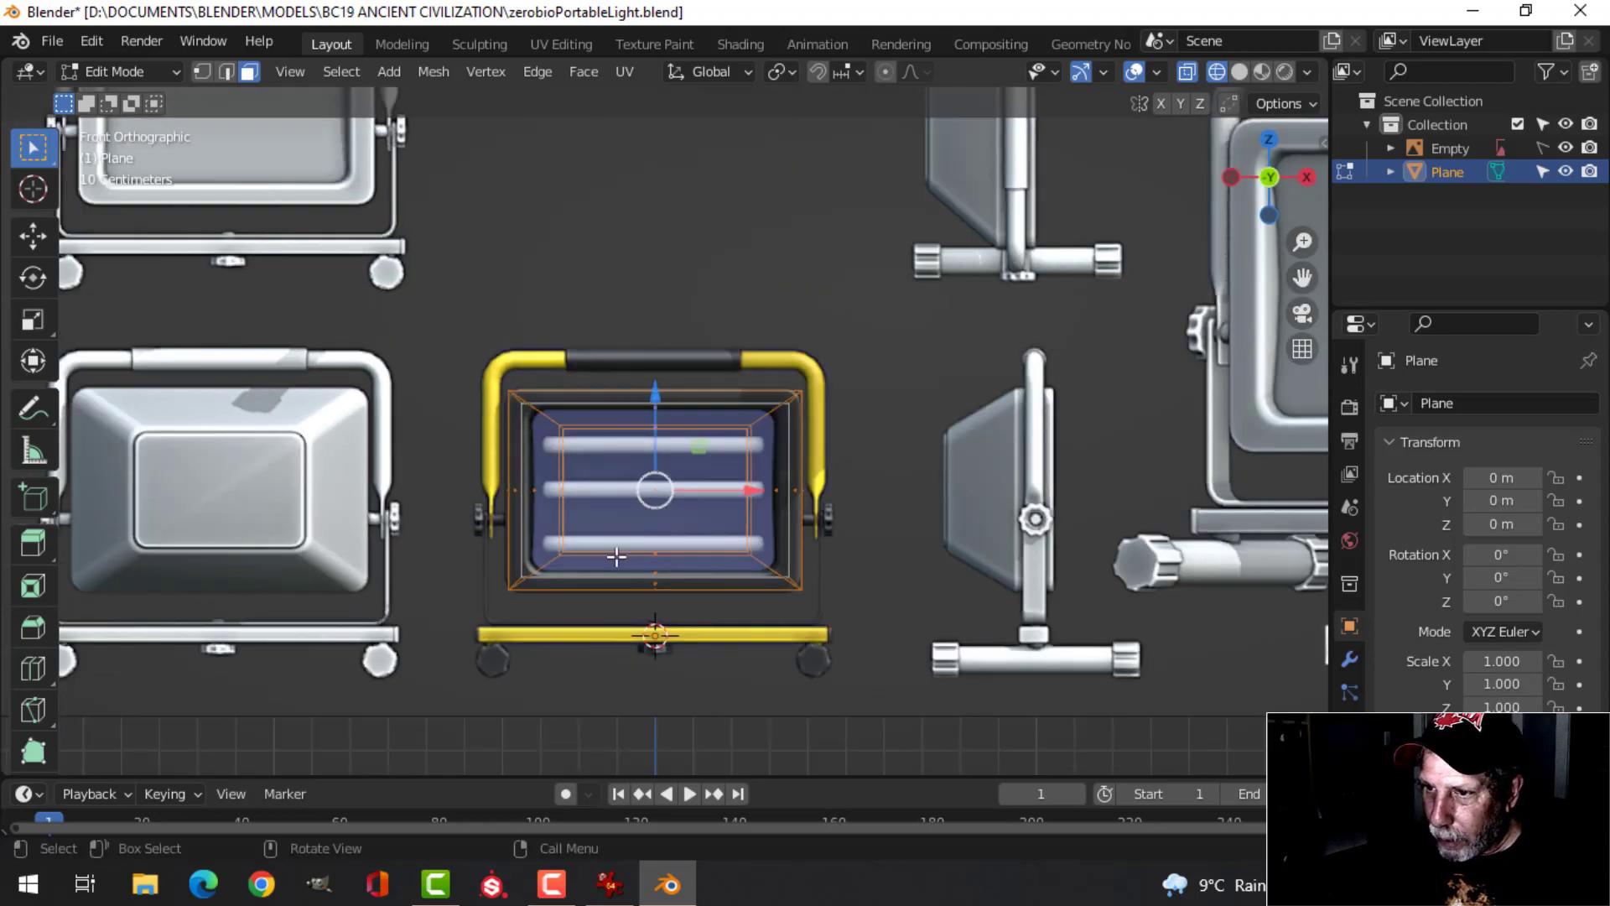
pyautogui.write('rz1')
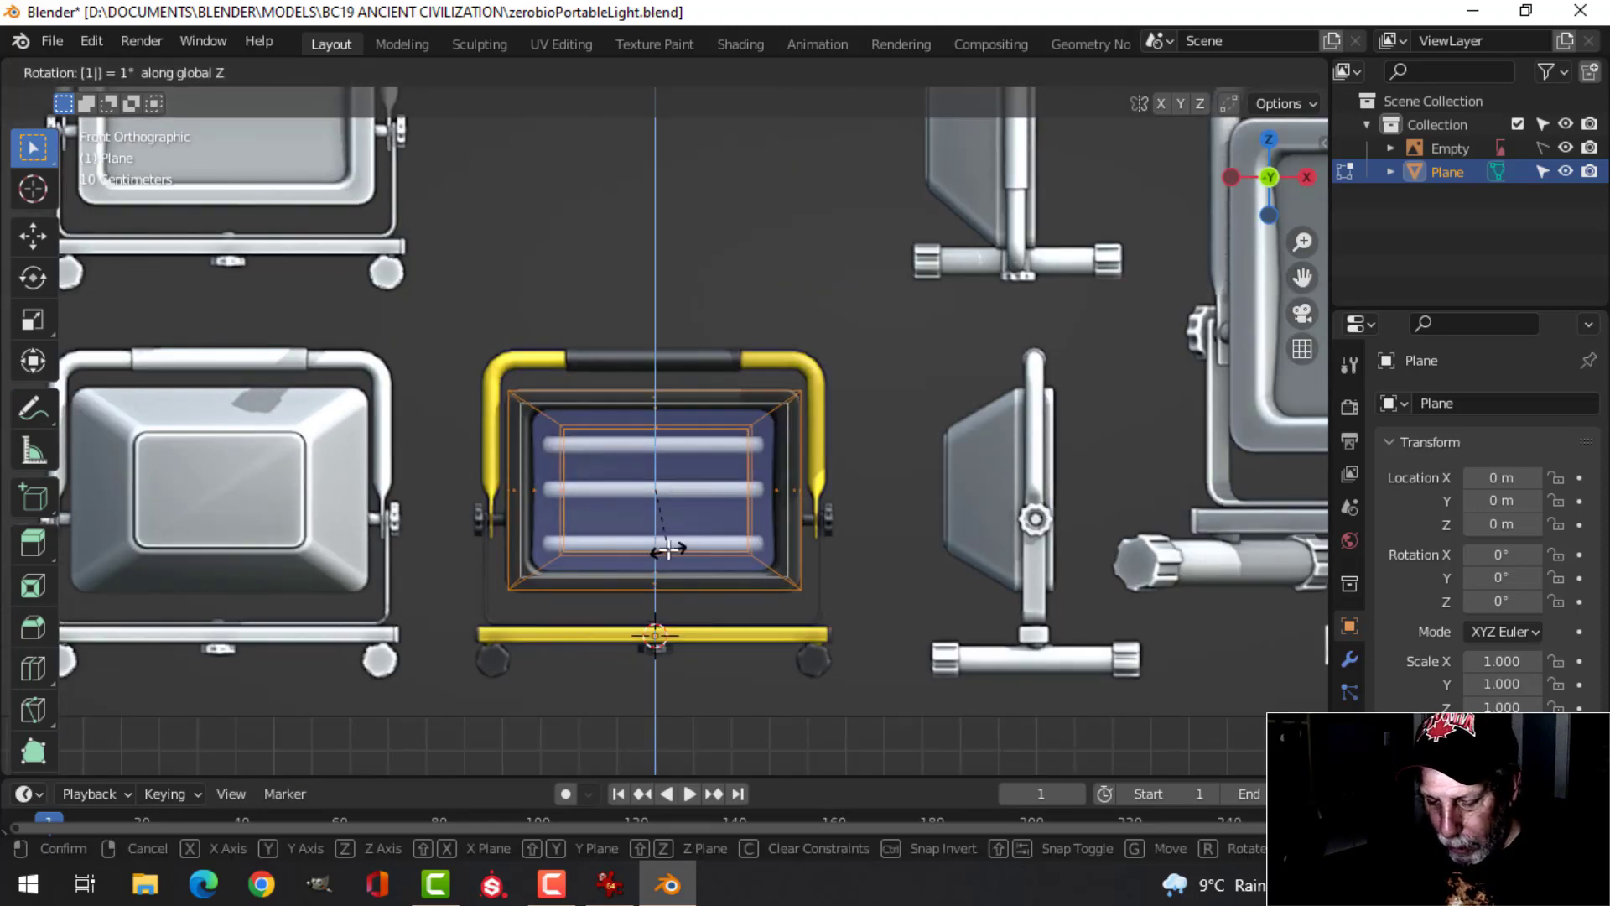
pyautogui.write('80')
pyautogui.press('Return')
pyautogui.moveTo(757, 511); pyautogui.dragTo(718, 528, button='middle')
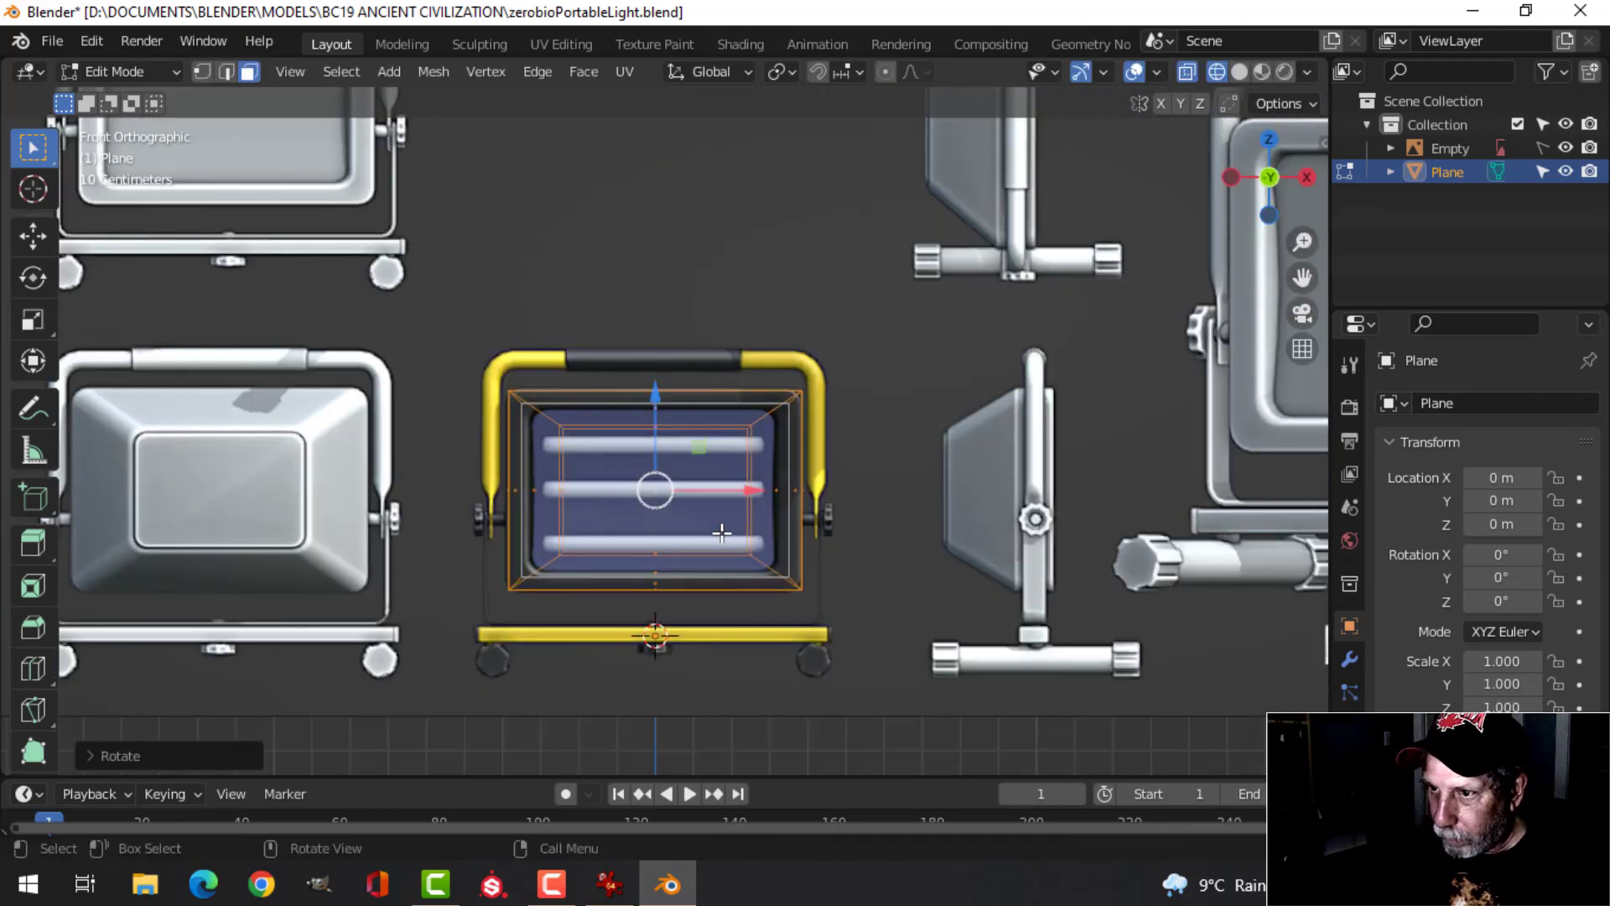
pyautogui.hotkey('alt', 'a')
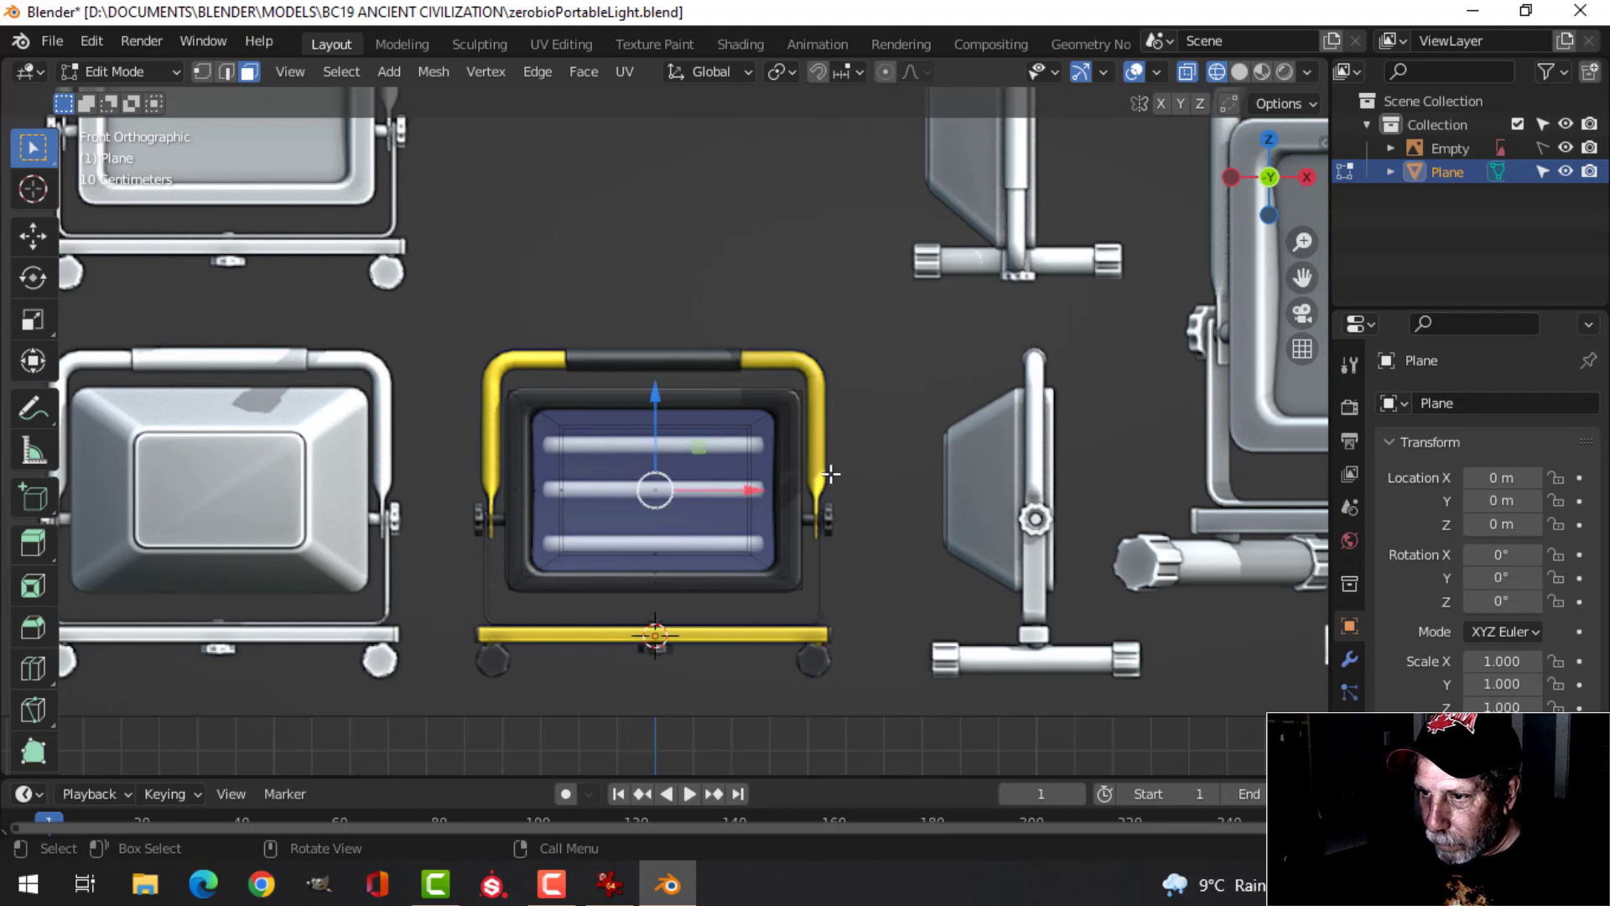
# In solid shading, select the whole housing mesh and move it along negative Y in front of the reference image
pyautogui.moveTo(831, 474)
pyautogui.mouseDown(button='middle')
pyautogui.moveTo(631, 541)
pyautogui.moveTo(546, 550)
pyautogui.mouseUp(button='middle')
pyautogui.press('z')
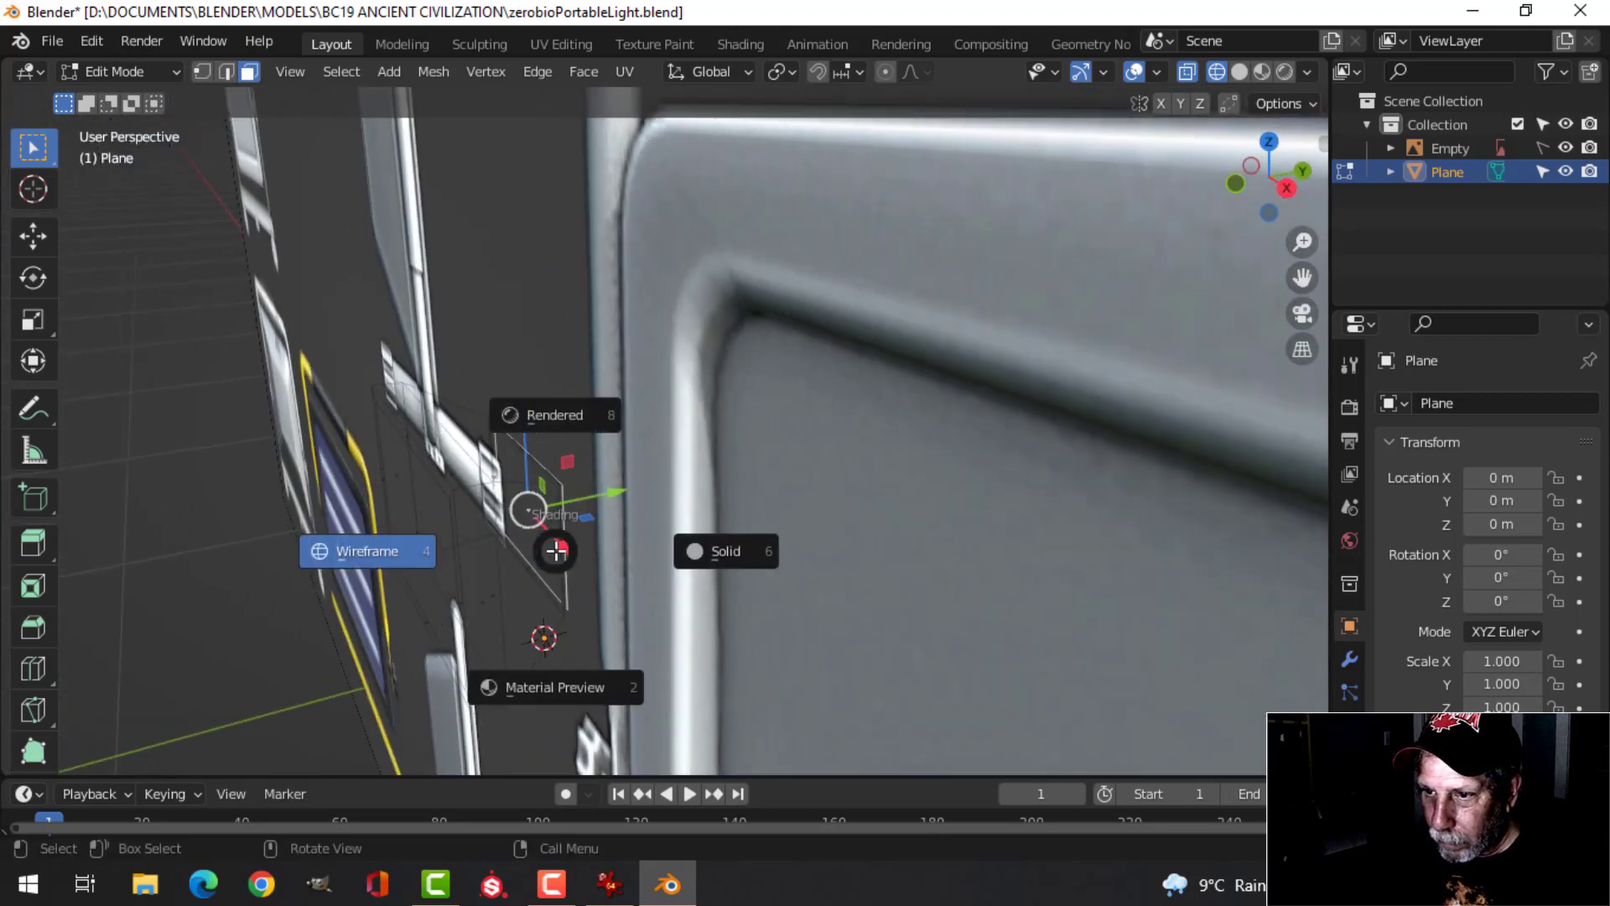
pyautogui.click(627, 552)
pyautogui.scroll(-8, 561, 547)
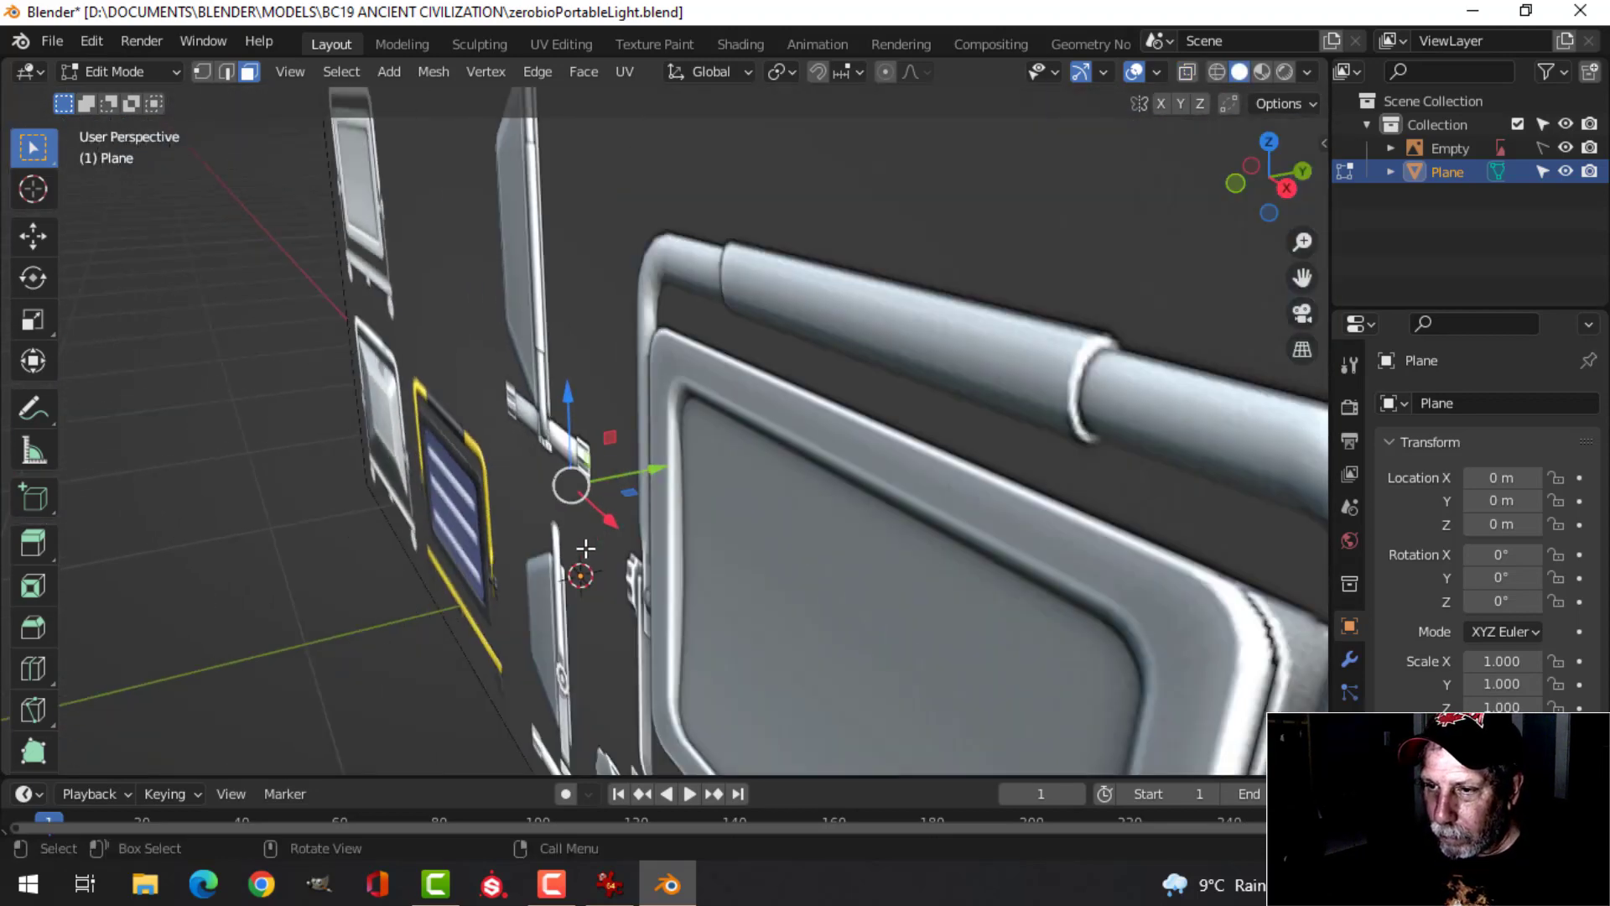
pyautogui.press('a')
pyautogui.moveTo(655, 527); pyautogui.dragTo(694, 546, button='middle')
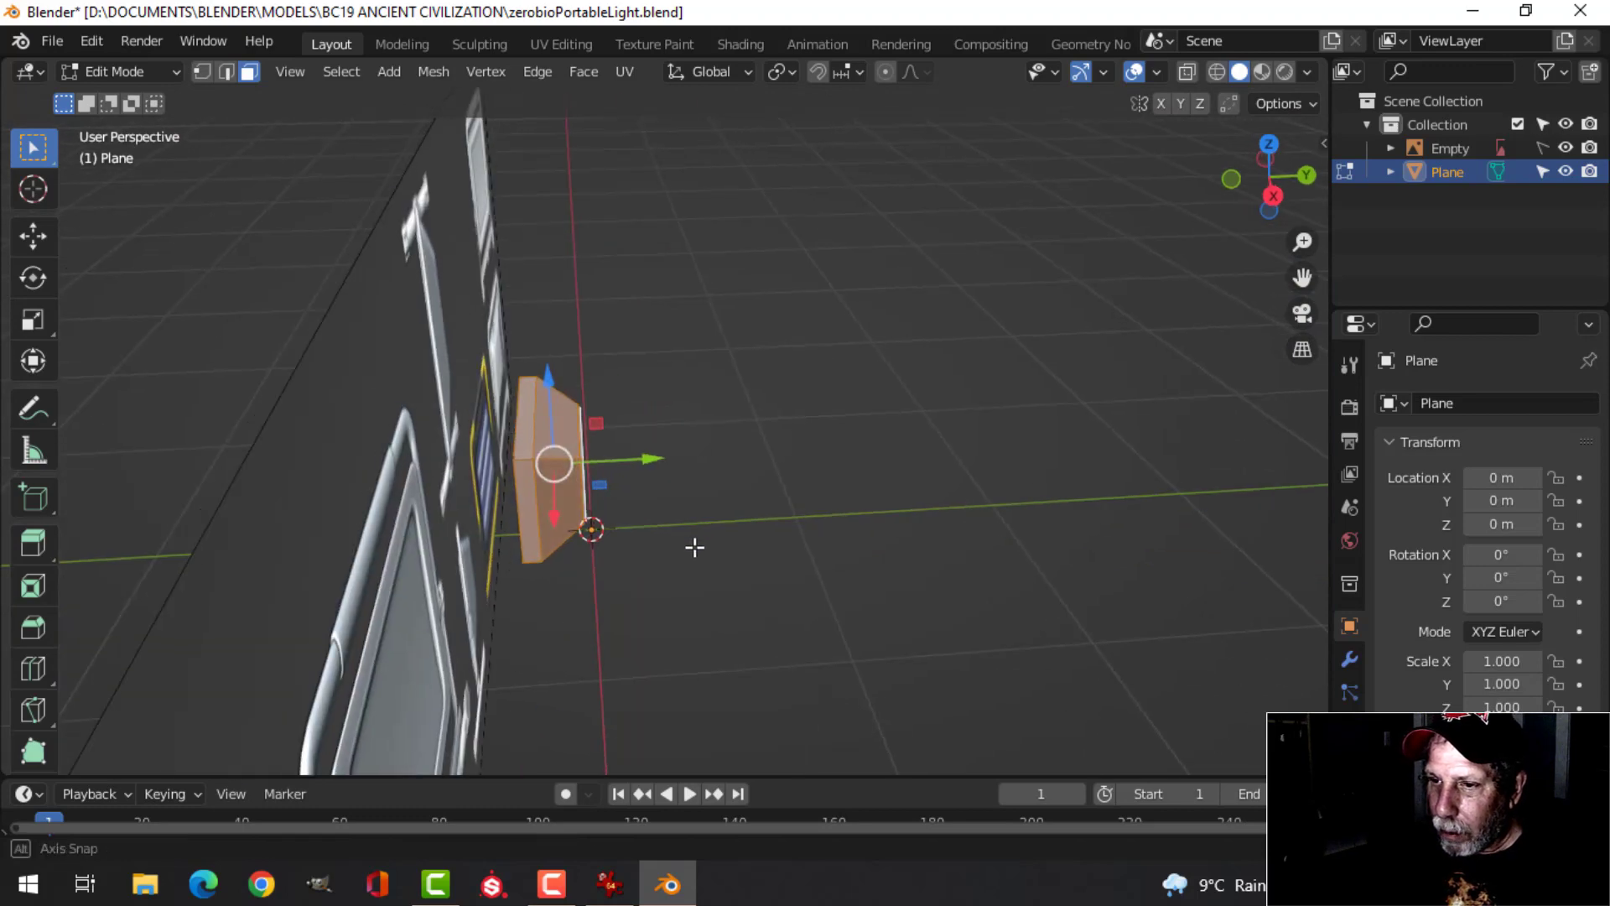
pyautogui.press('g')
pyautogui.press('y')
pyautogui.moveTo(512, 459); pyautogui.dragTo(509, 460)
pyautogui.moveTo(509, 459); pyautogui.dragTo(733, 438, button='middle')
# From the front view in wireframe, scale the inset front face by about 0.94 toward the reference's glass edges
pyautogui.click(556, 423)
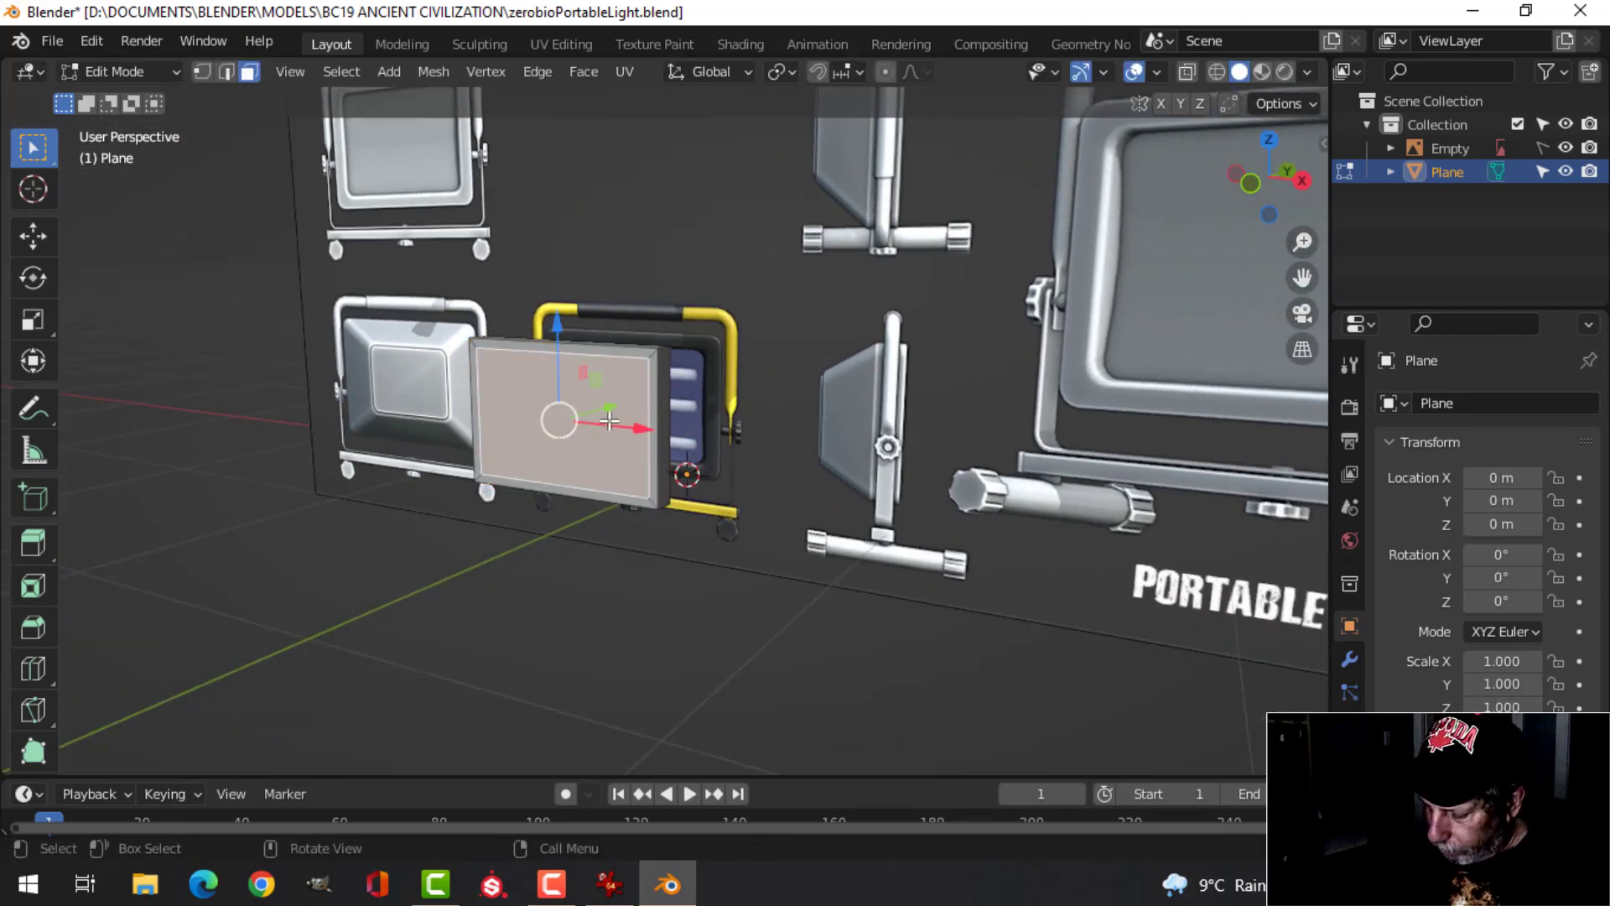
pyautogui.press('KP_1')
pyautogui.scroll(4, 609, 421)
pyautogui.keyDown('shift'); pyautogui.moveTo(820, 312); pyautogui.dragTo(687, 420, button='middle'); pyautogui.keyUp('shift')
pyautogui.press('z')
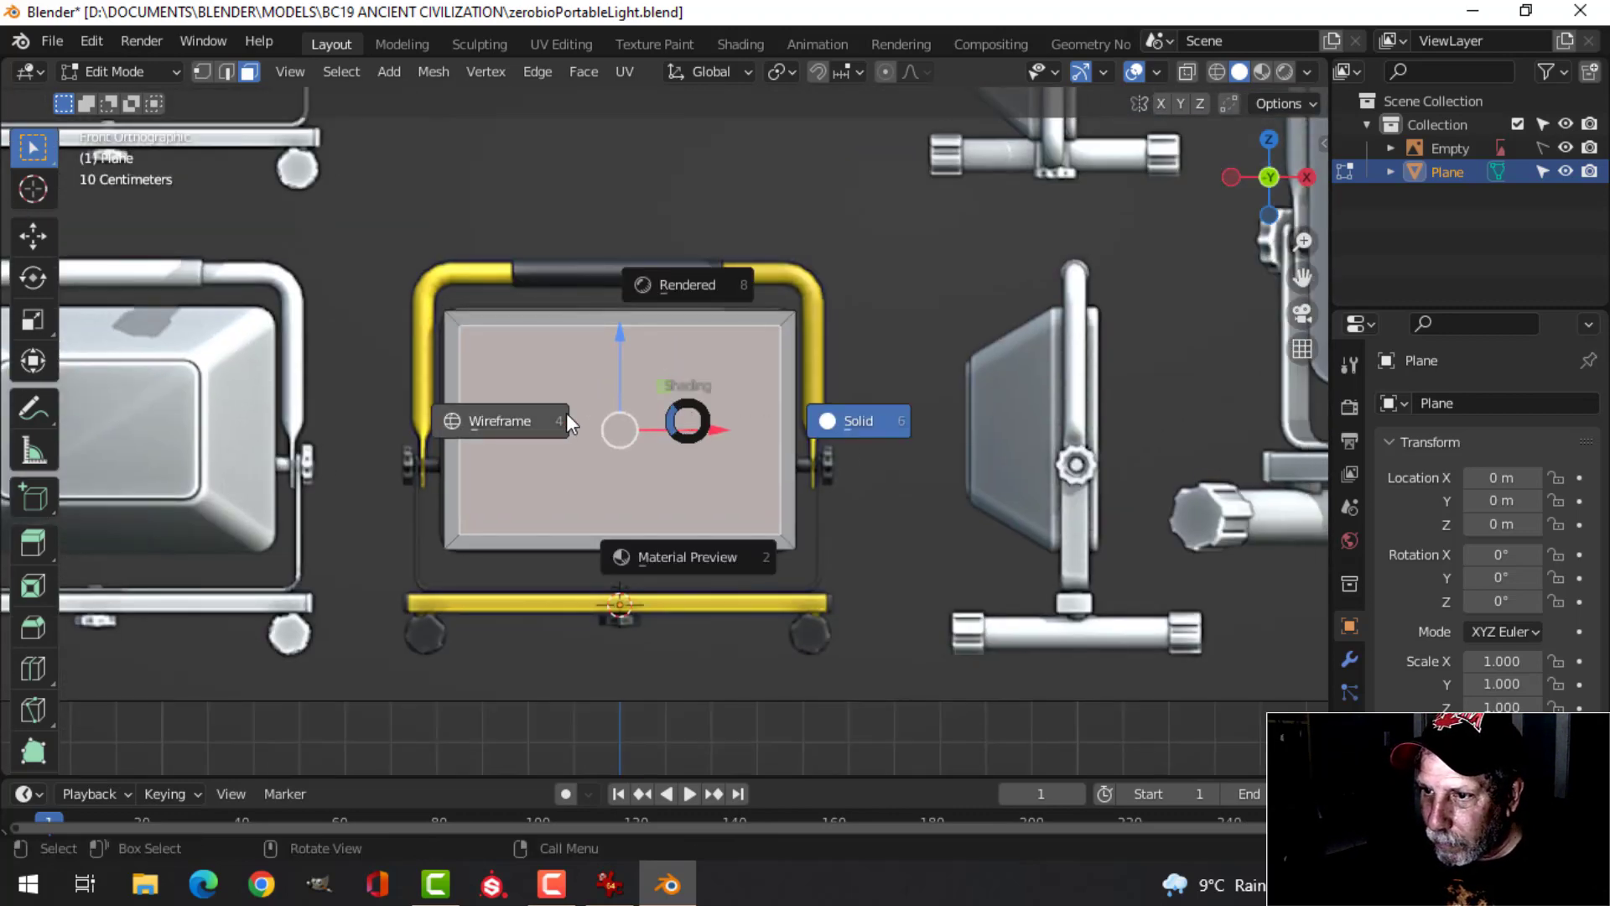
pyautogui.click(567, 419)
pyautogui.scroll(3, 579, 419)
pyautogui.press('s')
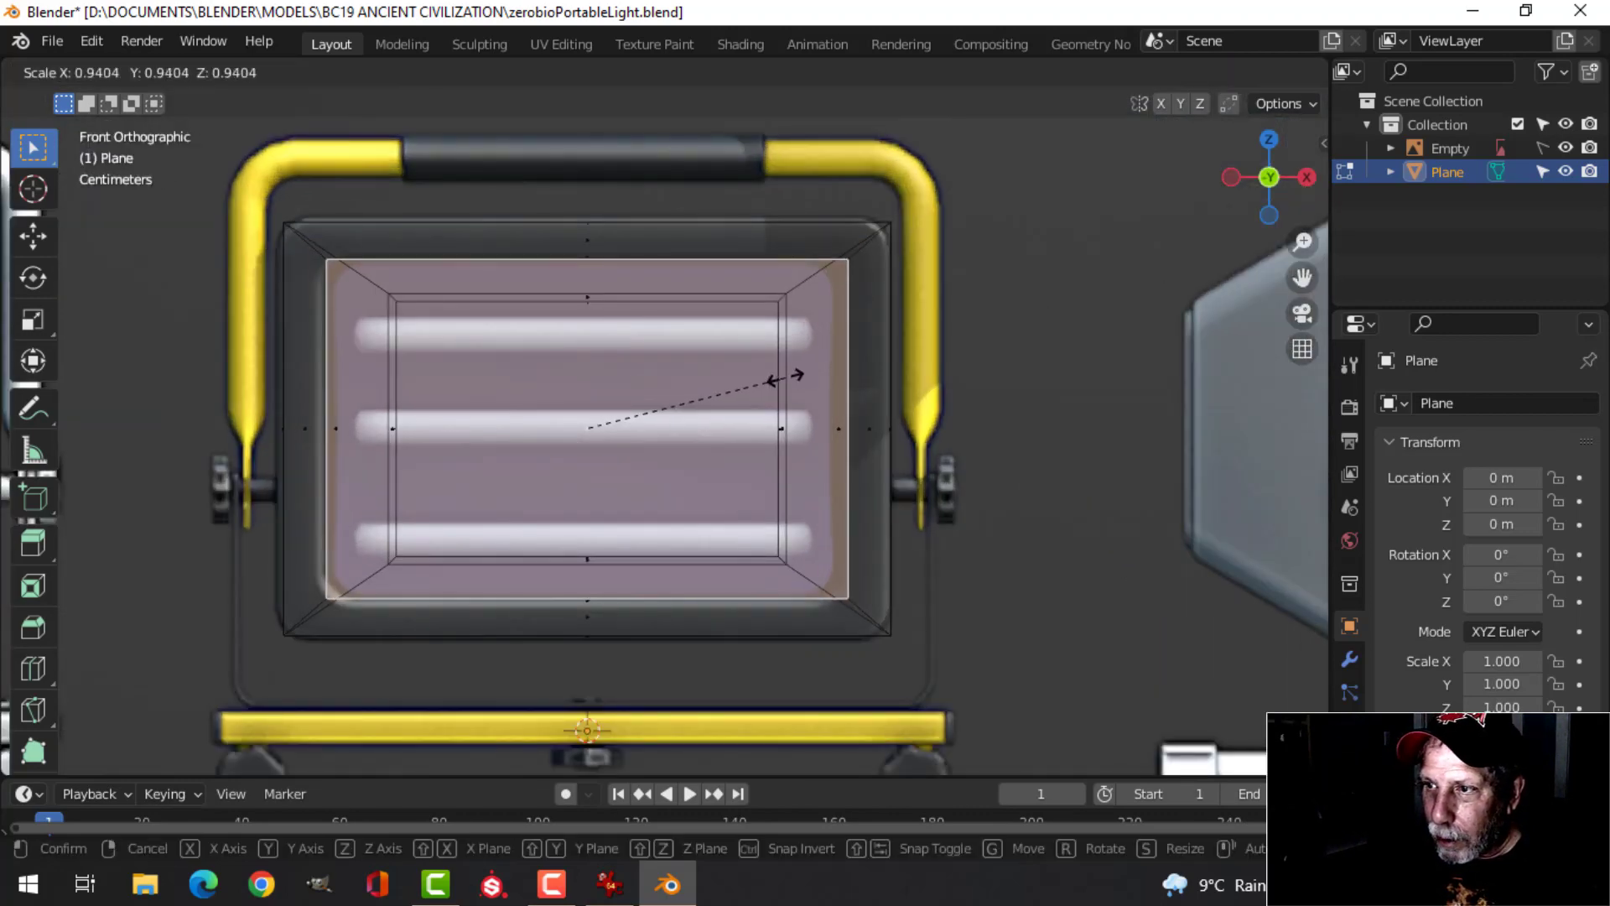
pyautogui.click(772, 377)
# In solid shading, examine the housing and the reference image's other light views from several angles
pyautogui.moveTo(773, 377); pyautogui.dragTo(841, 413, button='middle')
pyautogui.scroll(-5, 850, 429)
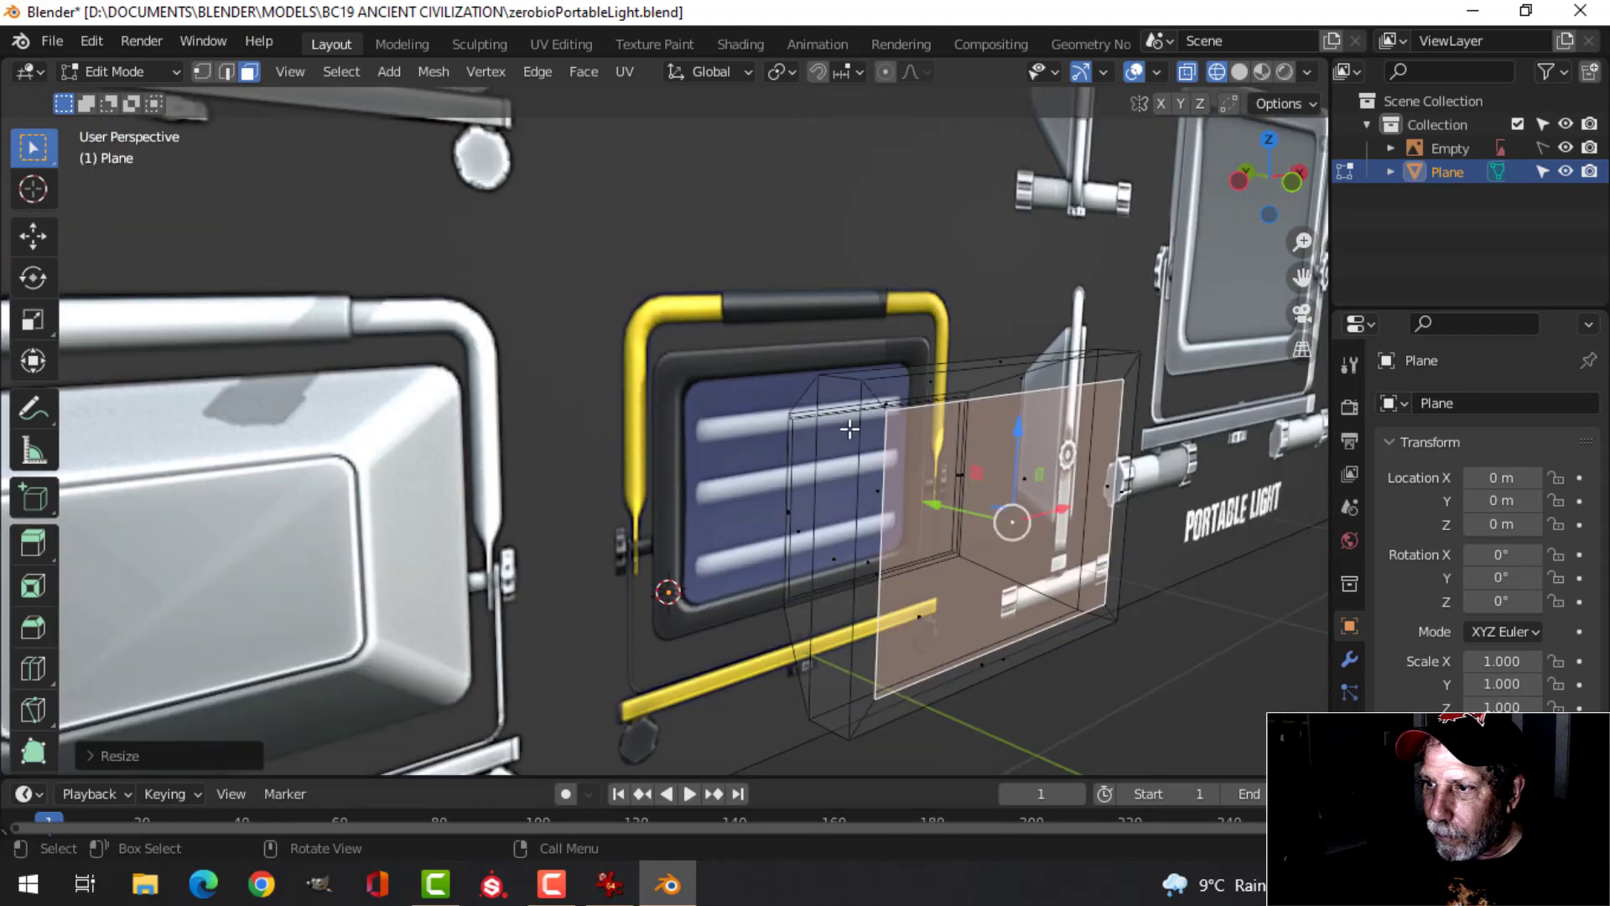
pyautogui.keyDown('shift'); pyautogui.moveTo(932, 445); pyautogui.dragTo(865, 413, button='middle'); pyautogui.keyUp('shift')
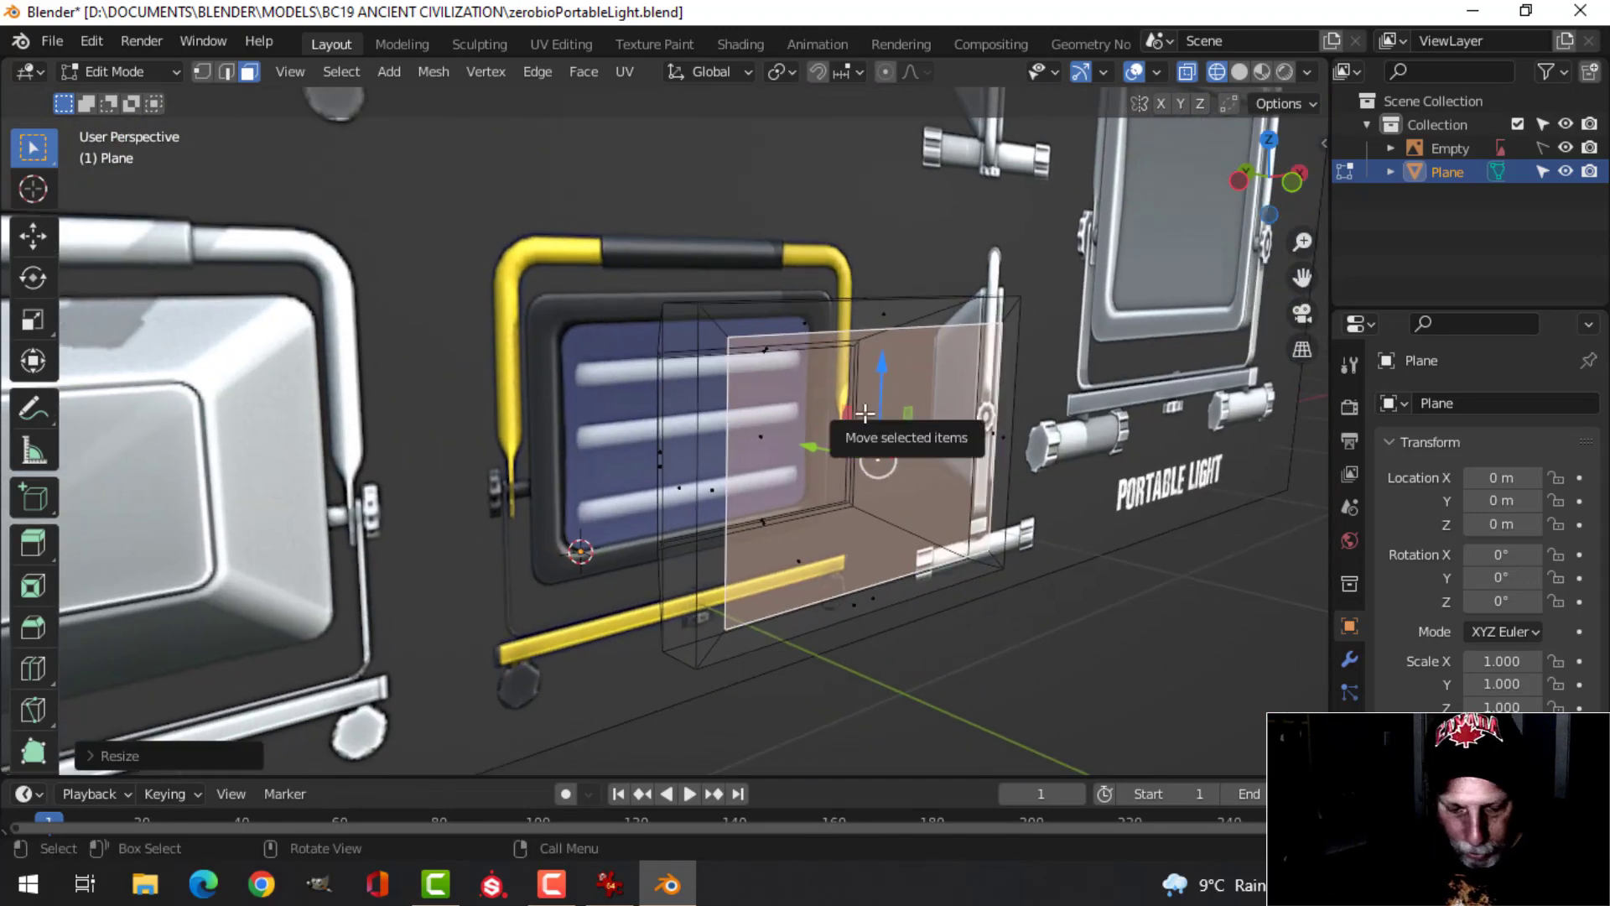
pyautogui.press('z')
pyautogui.click(994, 425)
pyautogui.moveTo(819, 439)
pyautogui.mouseDown(button='middle')
pyautogui.moveTo(798, 442)
pyautogui.moveTo(818, 451)
pyautogui.moveTo(730, 356)
pyautogui.moveTo(736, 335)
pyautogui.moveTo(386, 436)
pyautogui.moveTo(415, 420)
pyautogui.moveTo(686, 419)
pyautogui.mouseUp(button='middle')
pyautogui.scroll(-3, 678, 417)
pyautogui.keyDown('shift'); pyautogui.moveTo(780, 324); pyautogui.dragTo(638, 615, button='middle'); pyautogui.keyUp('shift')
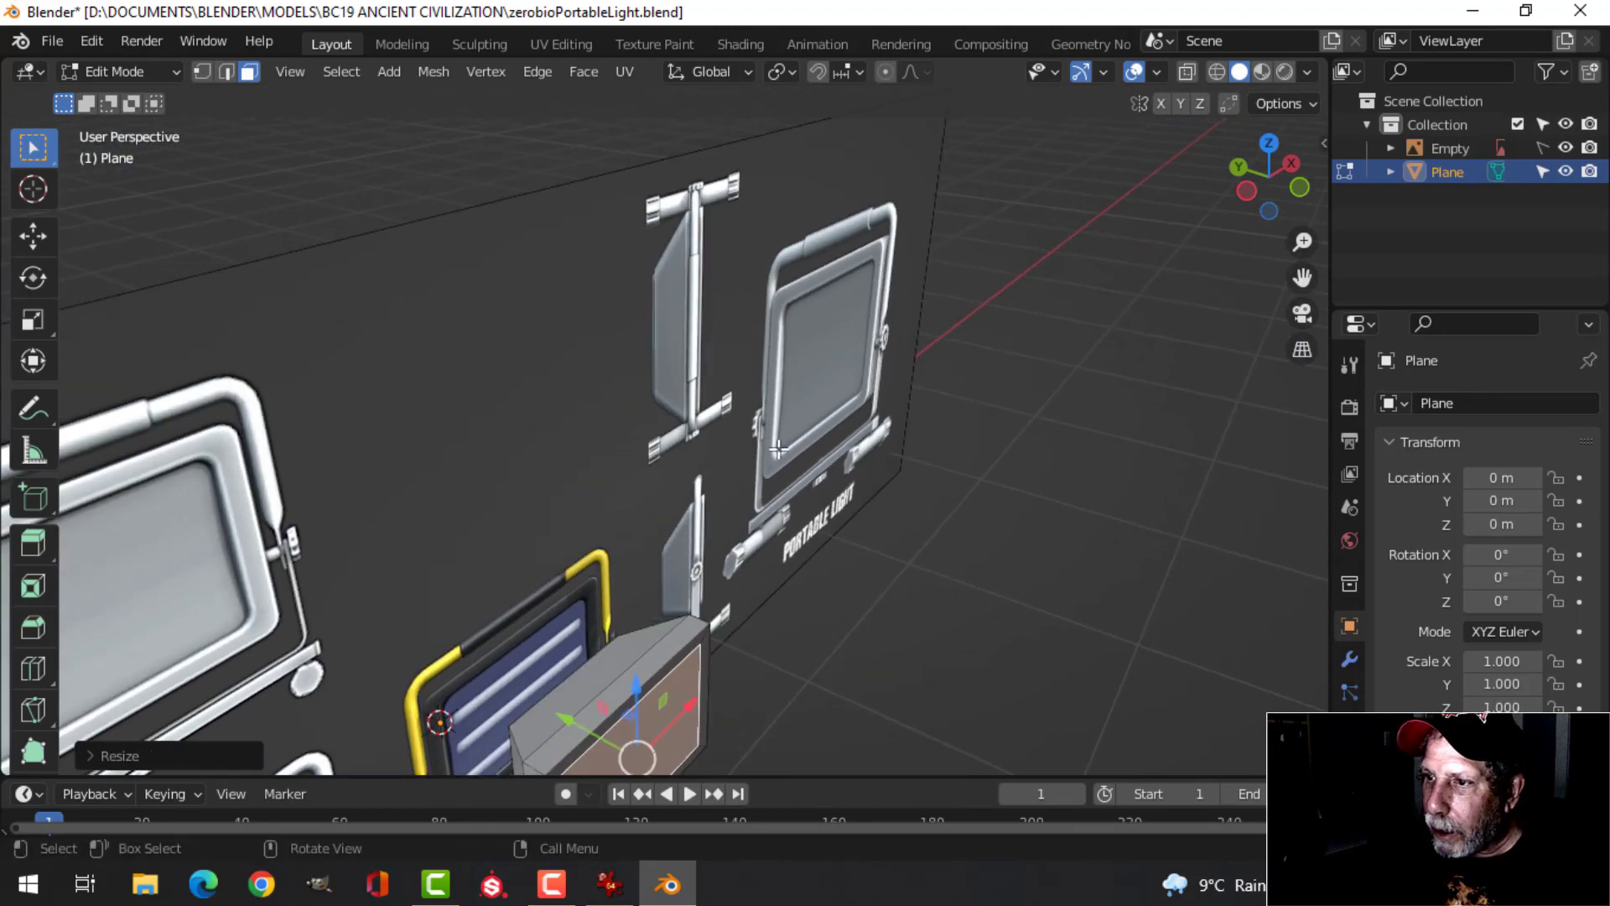
pyautogui.moveTo(715, 449); pyautogui.dragTo(575, 464, button='middle')
pyautogui.scroll(3, 755, 378)
pyautogui.keyDown('shift'); pyautogui.moveTo(791, 359); pyautogui.dragTo(830, 339, button='middle'); pyautogui.keyUp('shift')
pyautogui.scroll(2, 572, 374)
pyautogui.scroll(-2, 442, 270)
pyautogui.scroll(-4, 442, 270)
pyautogui.moveTo(586, 388); pyautogui.dragTo(863, 374, button='middle')
pyautogui.scroll(4, 755, 470)
pyautogui.keyDown('shift'); pyautogui.moveTo(740, 608); pyautogui.dragTo(837, 384, button='middle'); pyautogui.keyUp('shift')
pyautogui.scroll(1, 755, 340)
# Extrude the housing's inset front face inward by about 0.05 m to form a recess
pyautogui.hotkey('alt', 'a')
pyautogui.scroll(-2, 698, 319)
pyautogui.click(698, 319)
pyautogui.press('e')
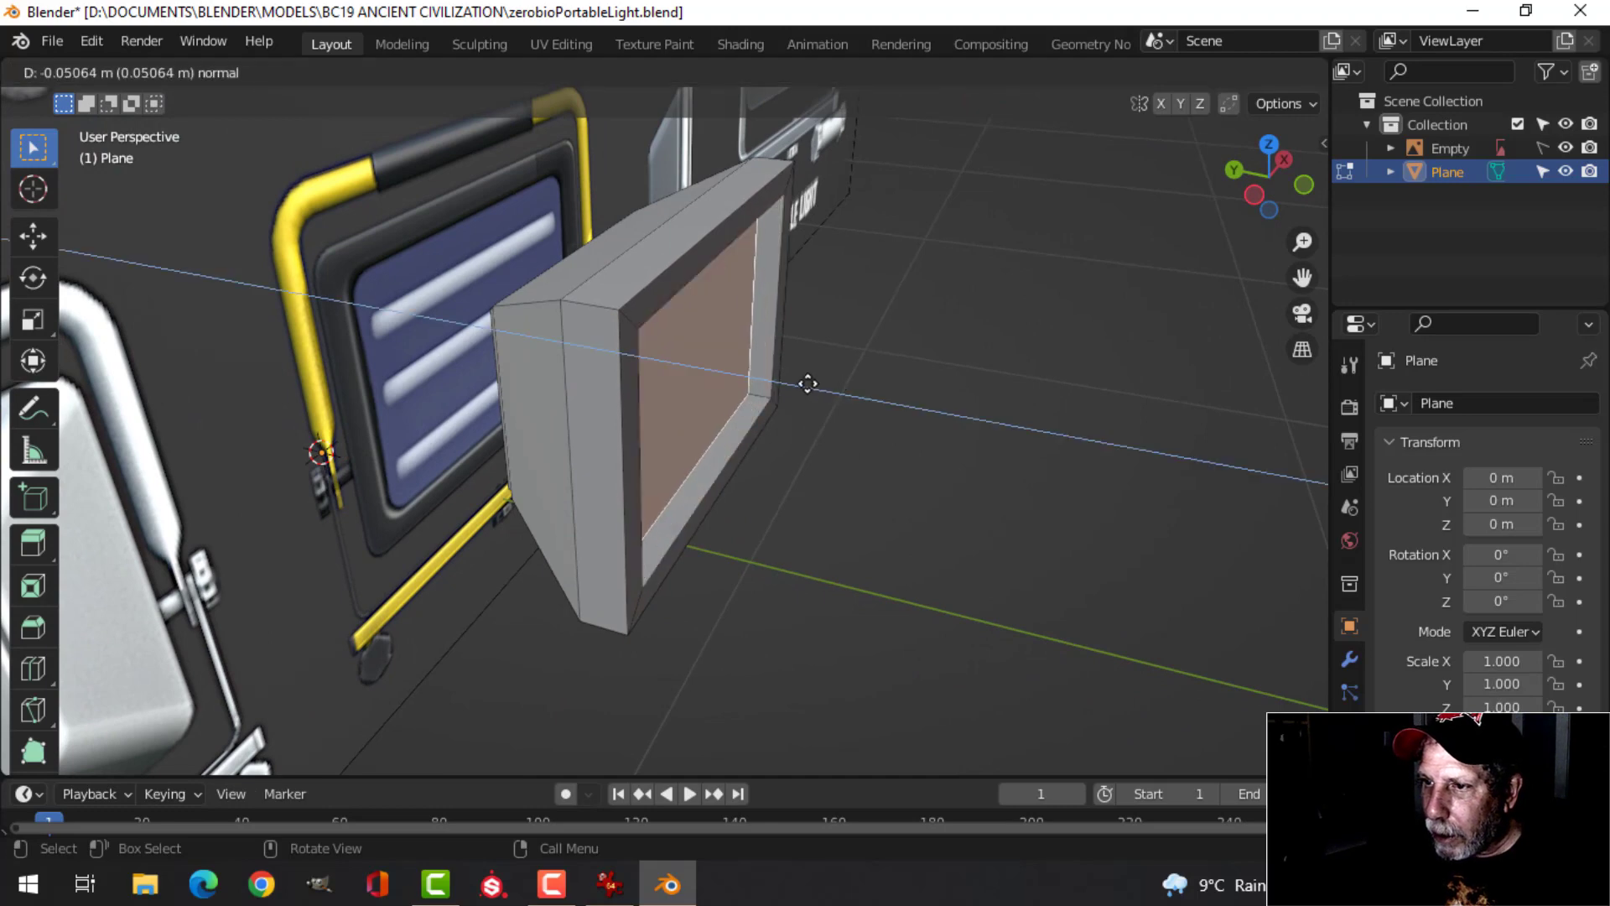
pyautogui.moveTo(698, 362); pyautogui.dragTo(909, 330, button='middle')
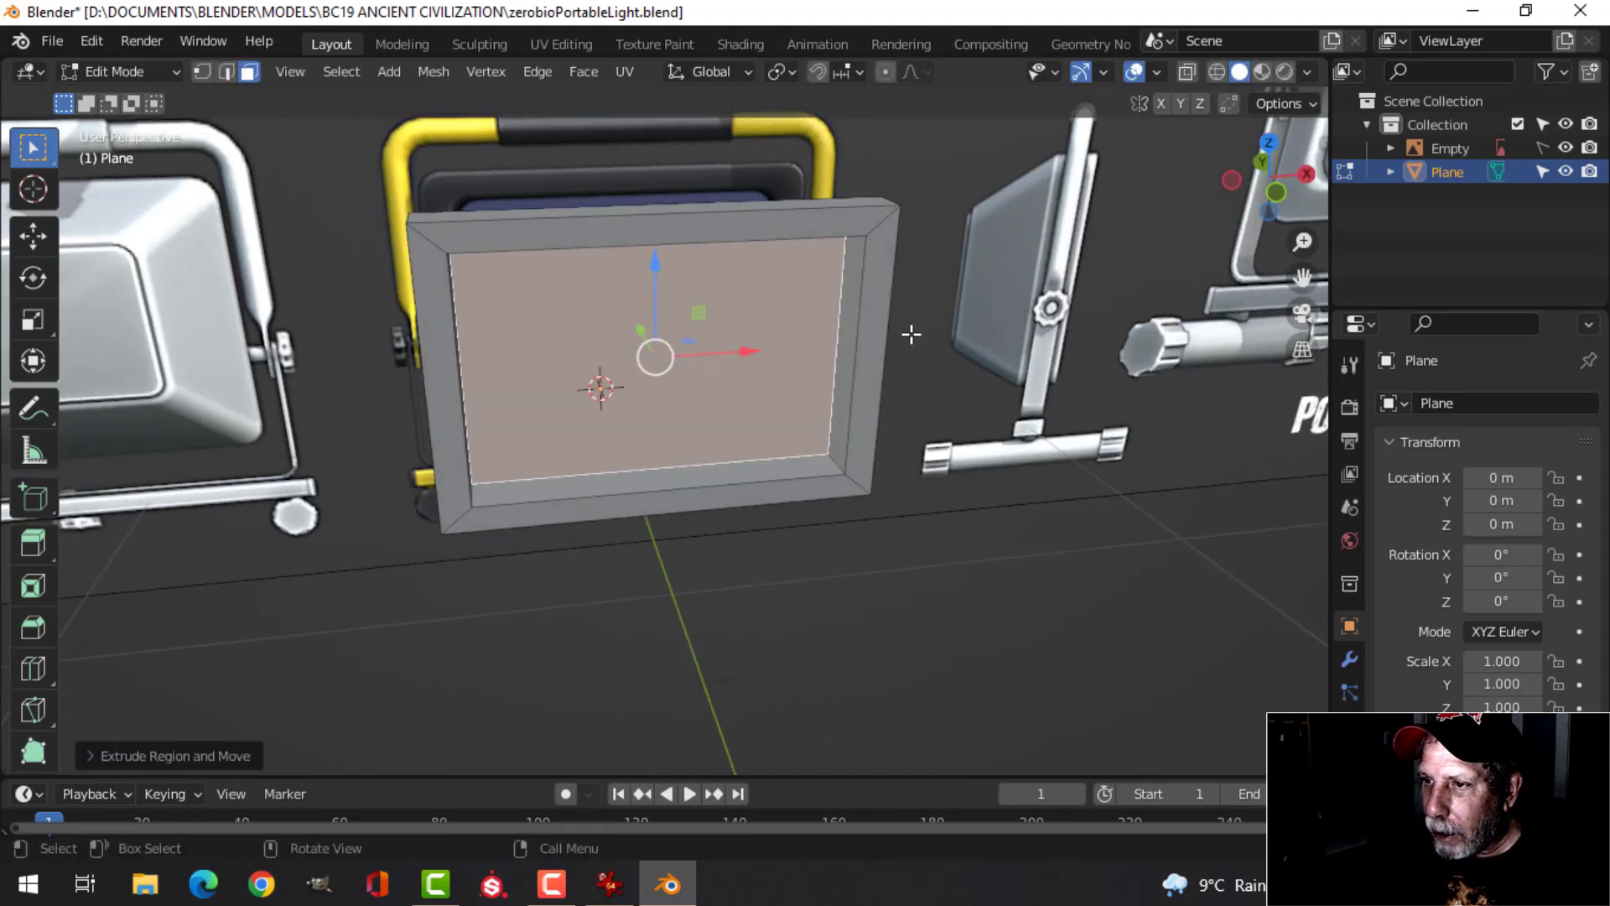
# Scale down the recess's back face to slope its walls and adjust the face's depth along Y
pyautogui.press('s')
pyautogui.click(846, 392)
pyautogui.moveTo(846, 391); pyautogui.dragTo(906, 397, button='middle')
pyautogui.press('g')
pyautogui.press('y')
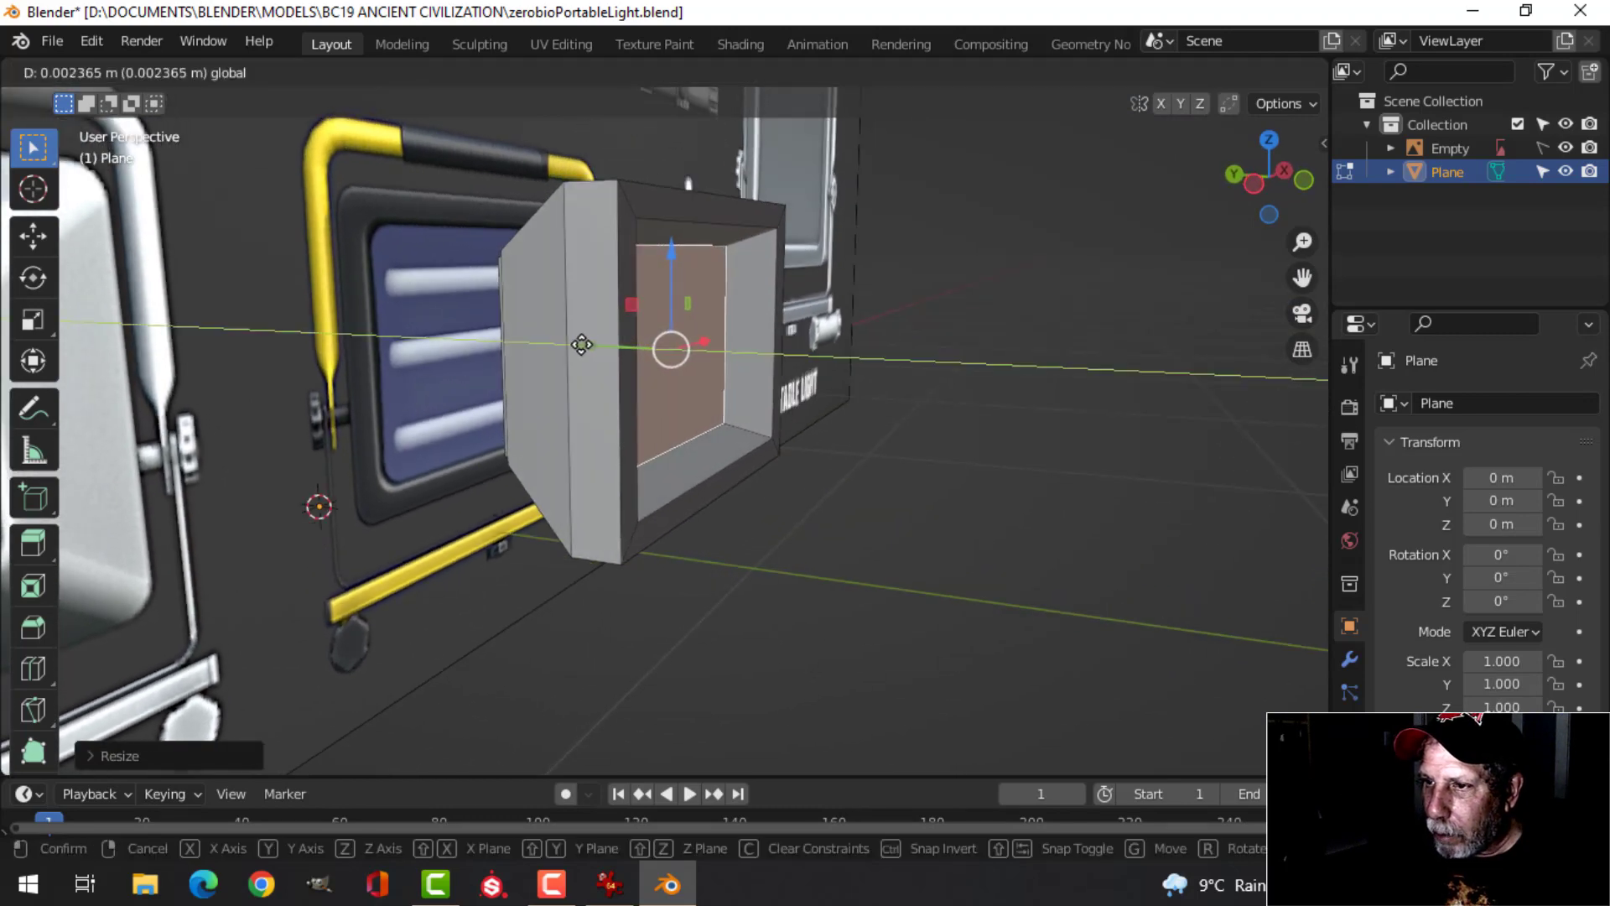
pyautogui.click(663, 348)
pyautogui.moveTo(888, 316); pyautogui.dragTo(842, 379, button='middle')
pyautogui.press('Tab')
pyautogui.press('Tab')
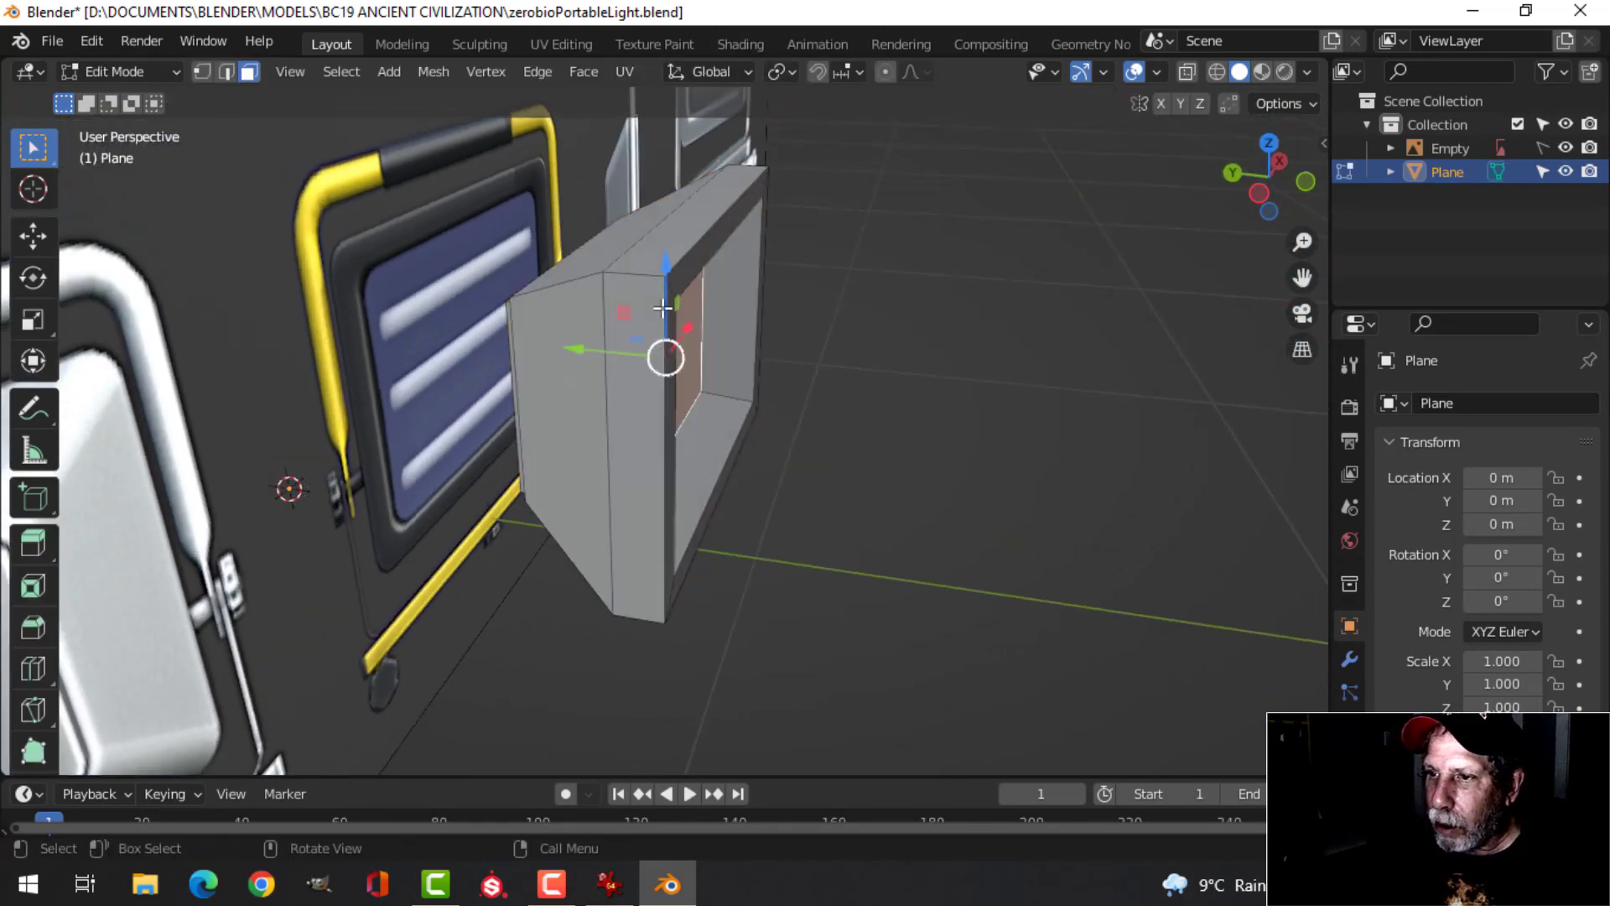
# In edge select mode, select the edge loops running through all four corners of the housing
pyautogui.moveTo(665, 356); pyautogui.dragTo(693, 399, button='middle')
pyautogui.scroll(3, 713, 378)
pyautogui.press('2')
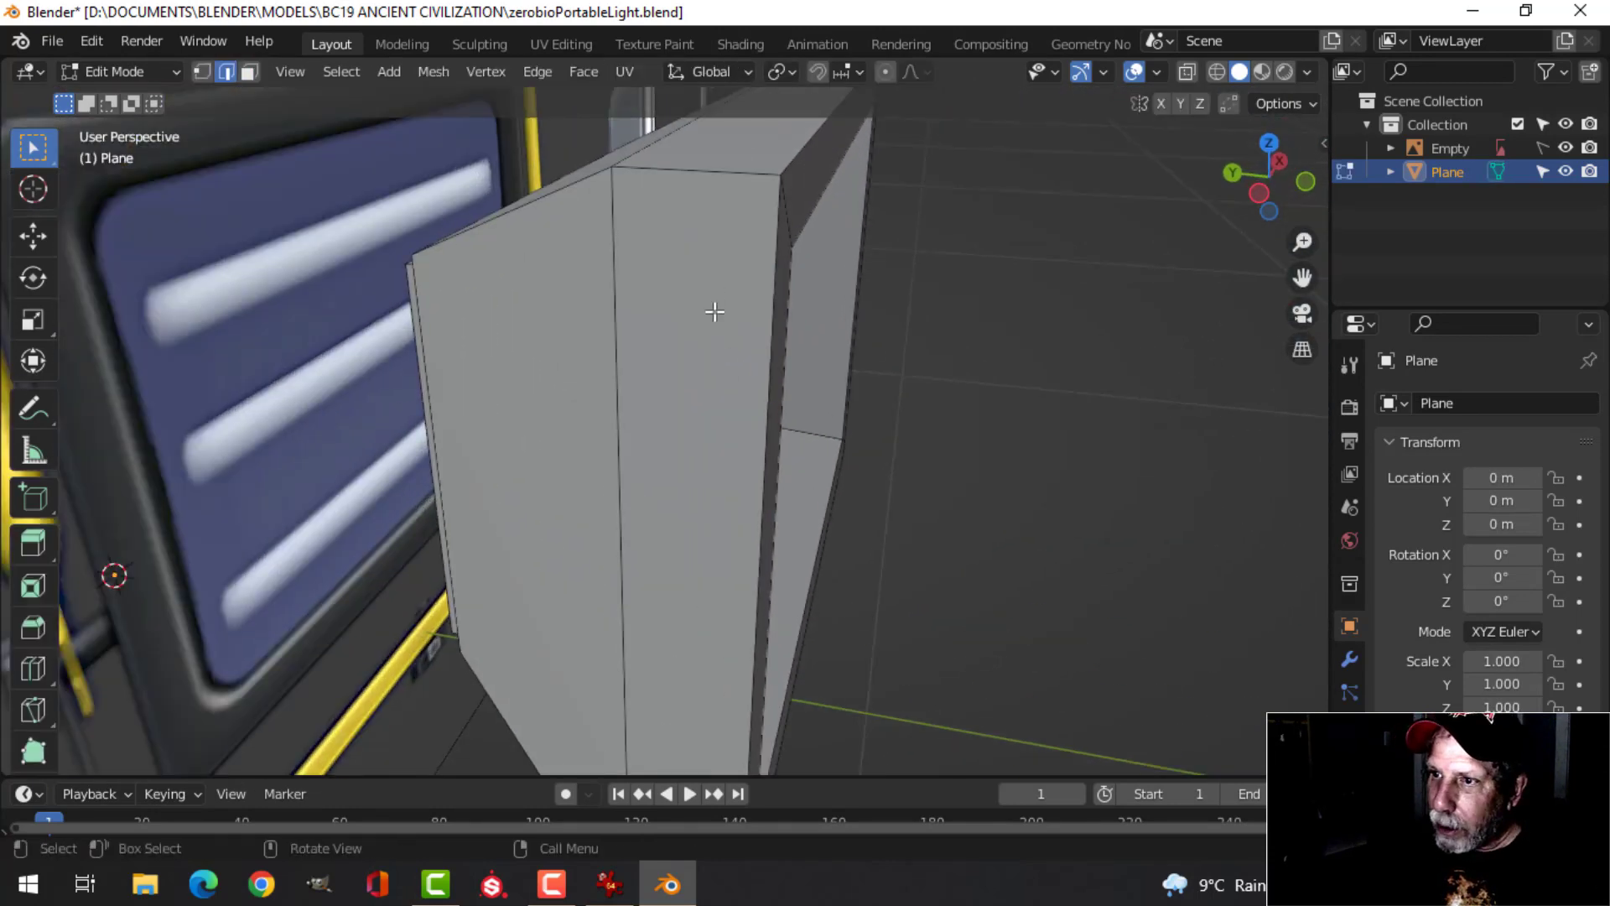
pyautogui.scroll(-3, 714, 312)
pyautogui.keyDown('alt'); pyautogui.click(676, 305); pyautogui.keyUp('alt')
pyautogui.moveTo(764, 469); pyautogui.dragTo(721, 307, button='middle')
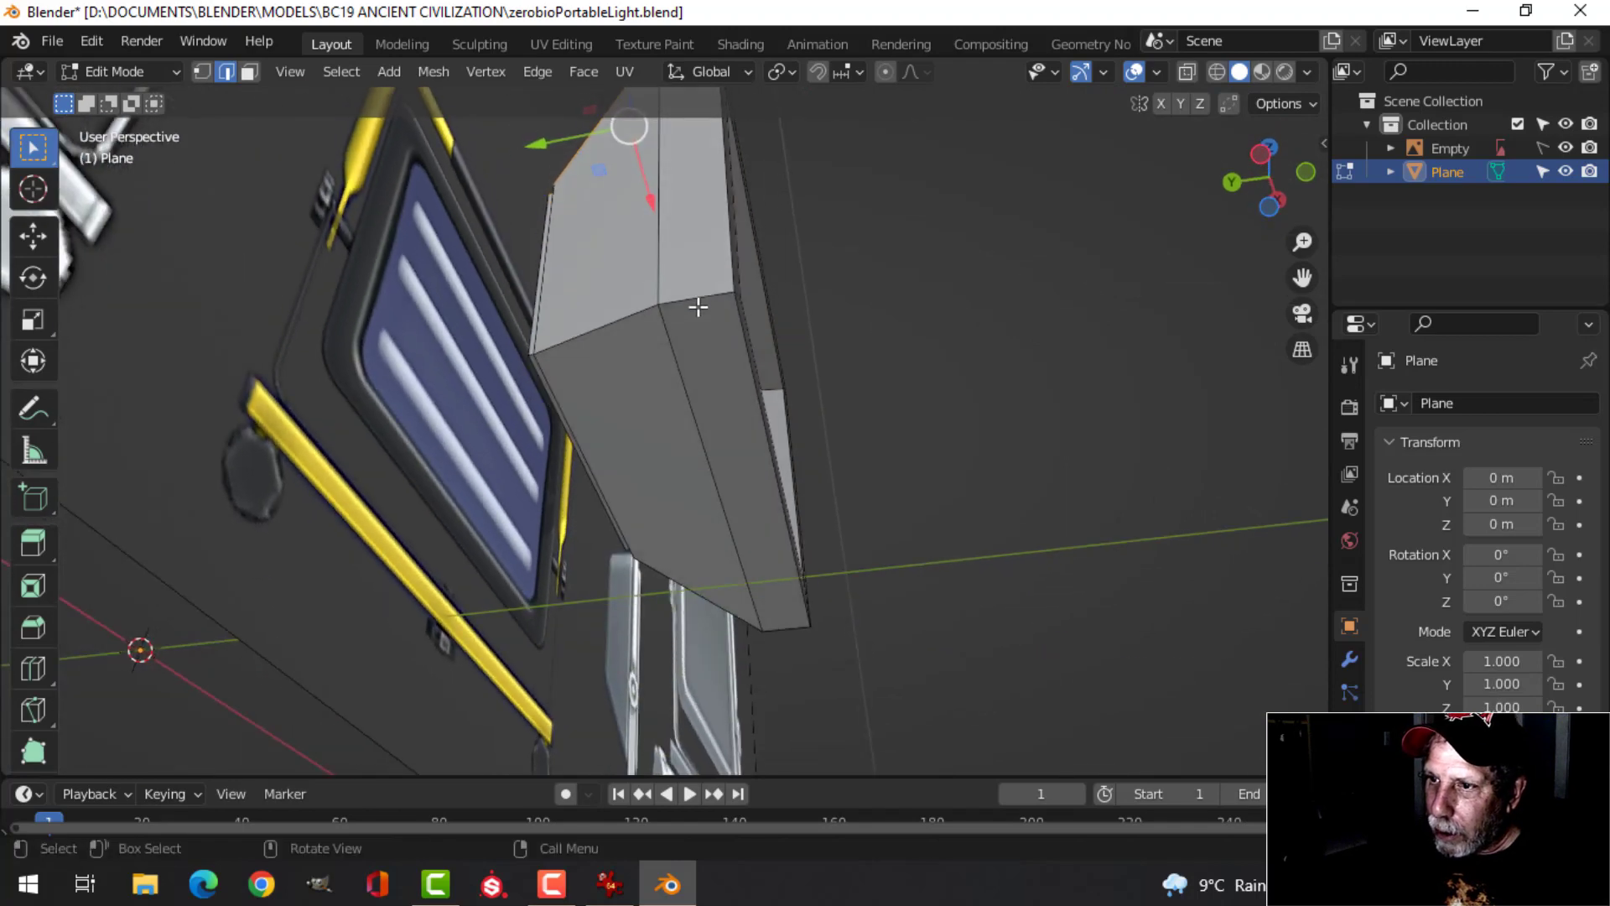
pyautogui.keyDown('alt'); pyautogui.keyDown('shift'); pyautogui.click(697, 306); pyautogui.keyUp('shift'); pyautogui.keyUp('alt')
pyautogui.moveTo(1029, 380); pyautogui.dragTo(565, 503, button='middle')
pyautogui.keyDown('alt'); pyautogui.keyDown('shift'); pyautogui.click(706, 519); pyautogui.keyUp('shift'); pyautogui.keyUp('alt')
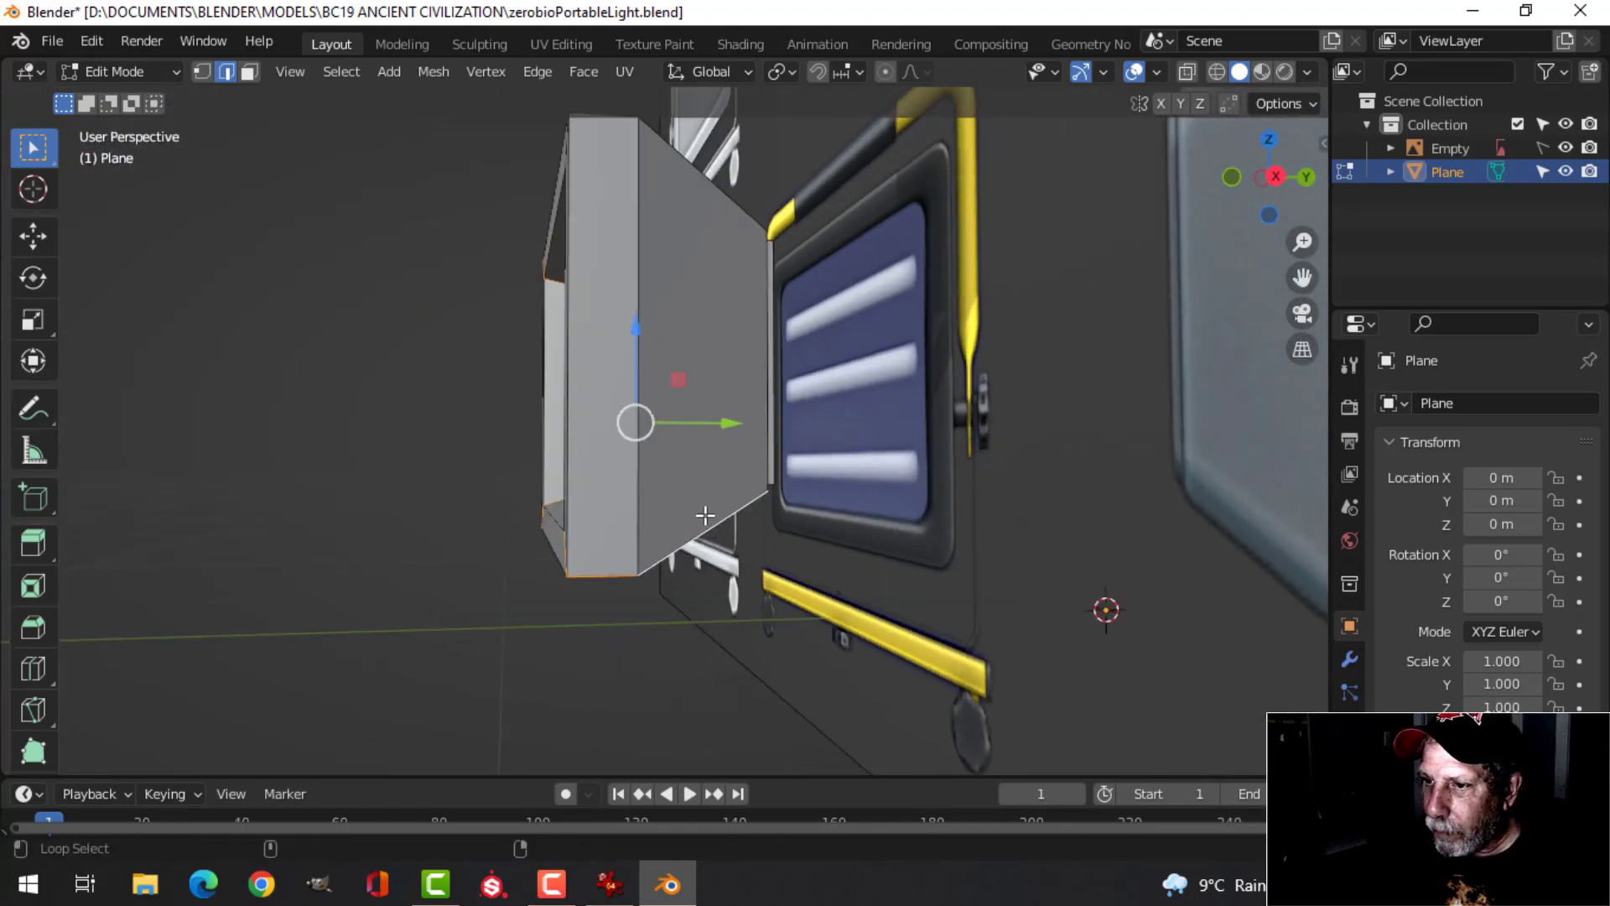
pyautogui.moveTo(701, 424); pyautogui.dragTo(740, 474, button='middle')
pyautogui.keyDown('alt'); pyautogui.keyDown('shift'); pyautogui.click(773, 337); pyautogui.keyUp('shift'); pyautogui.keyUp('alt')
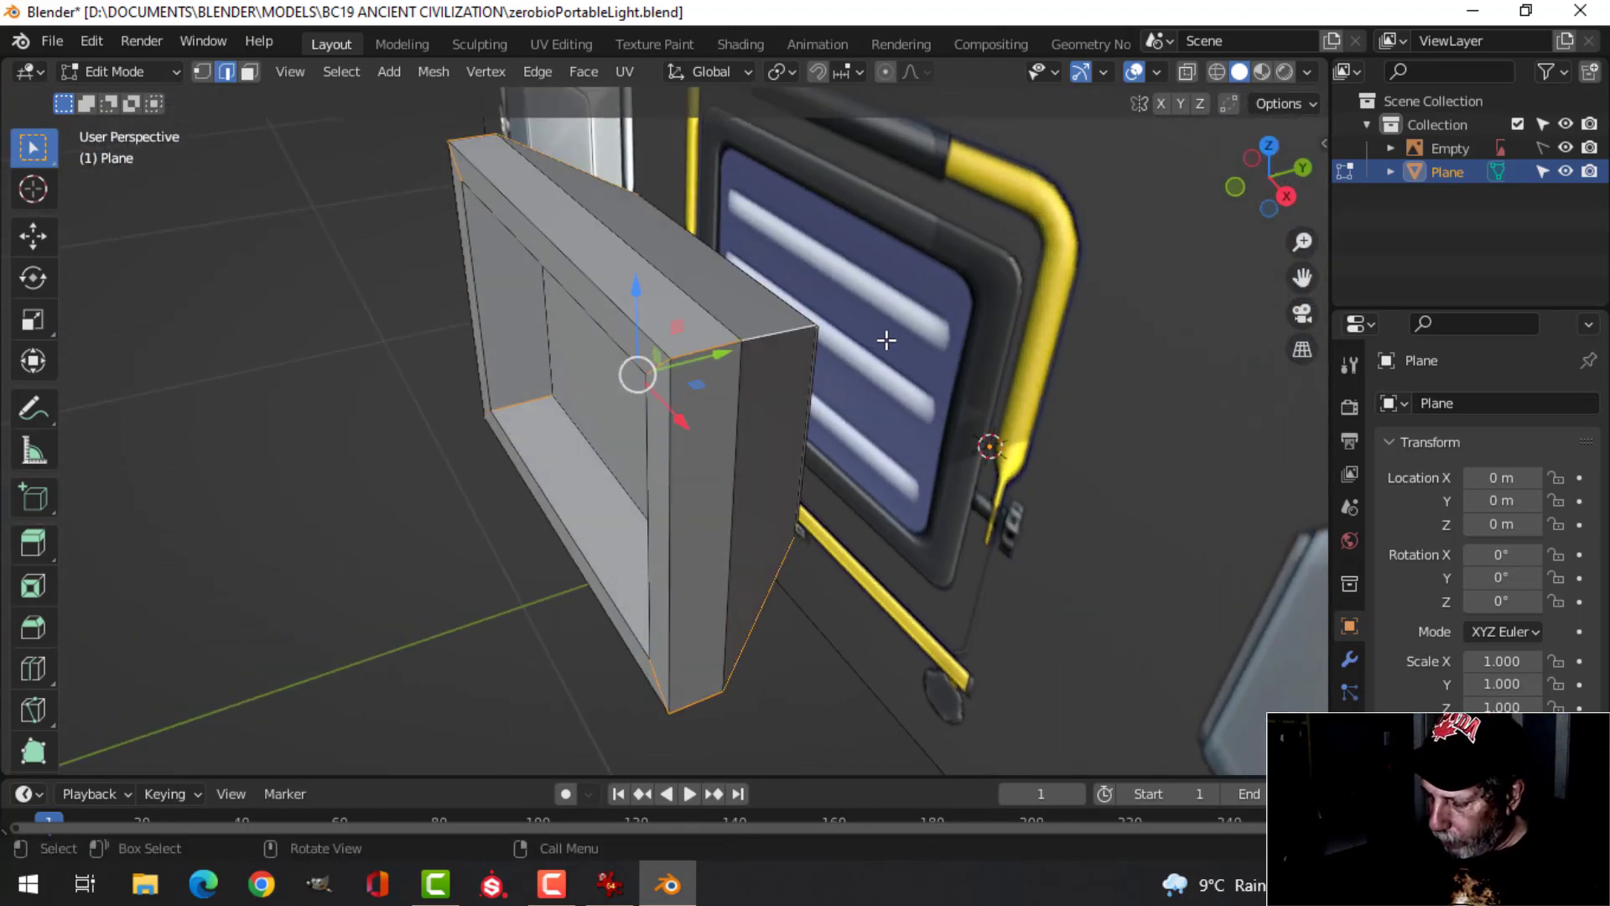
# From the front view in wireframe, bevel the four corner edge loops with 4 segments to match the reference's rounded corners
pyautogui.press('KP_1')
pyautogui.press('z')
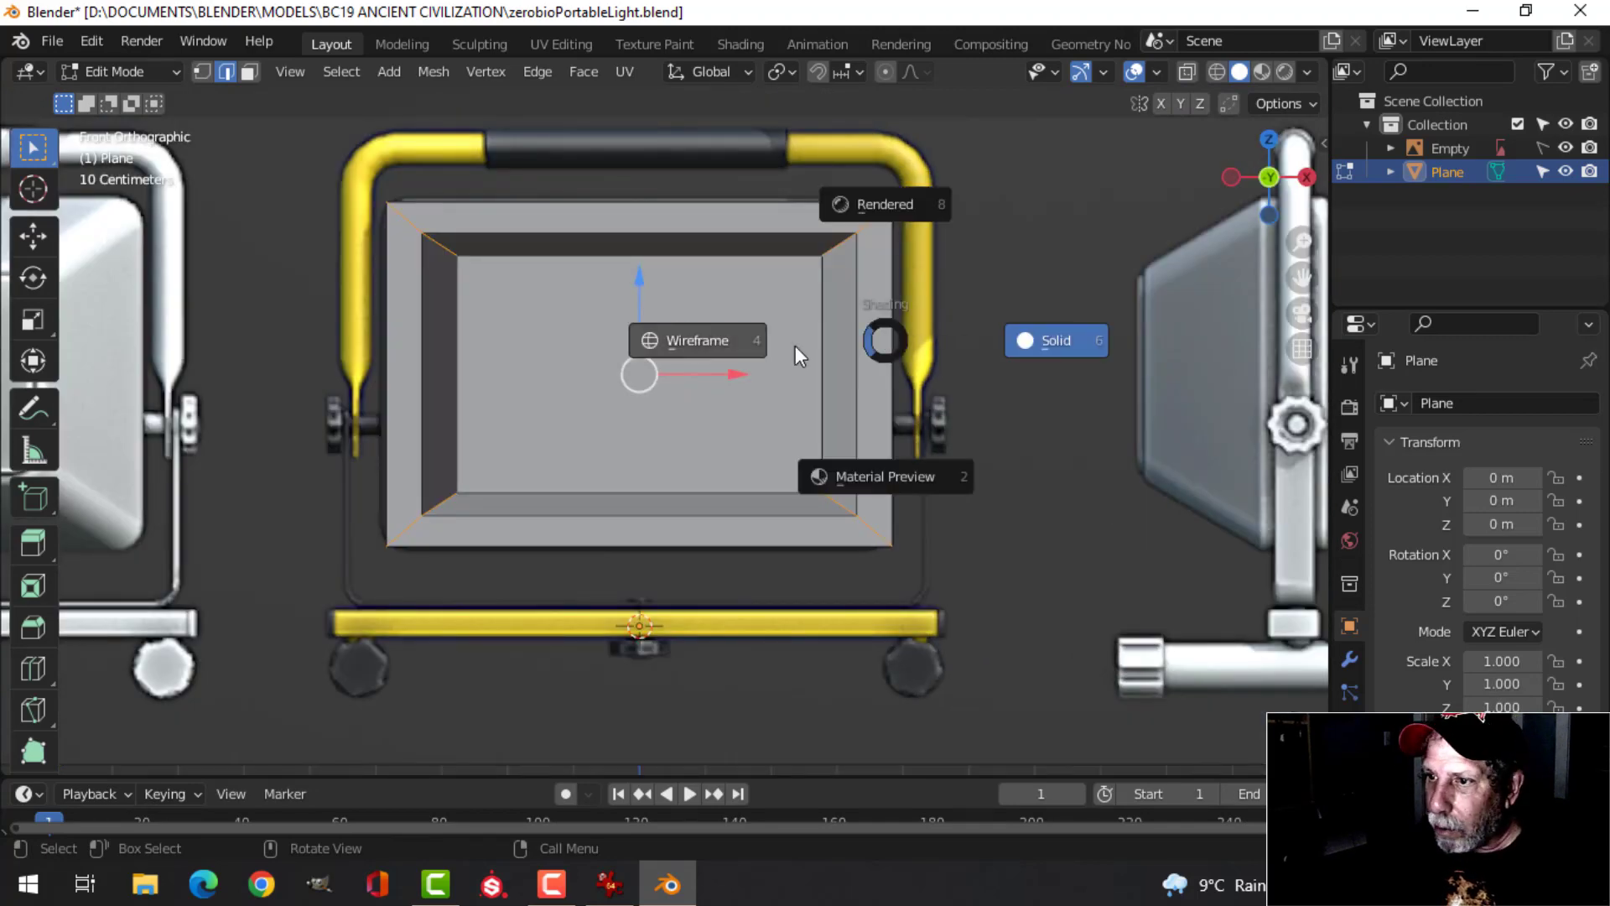
pyautogui.click(788, 343)
pyautogui.scroll(2, 755, 336)
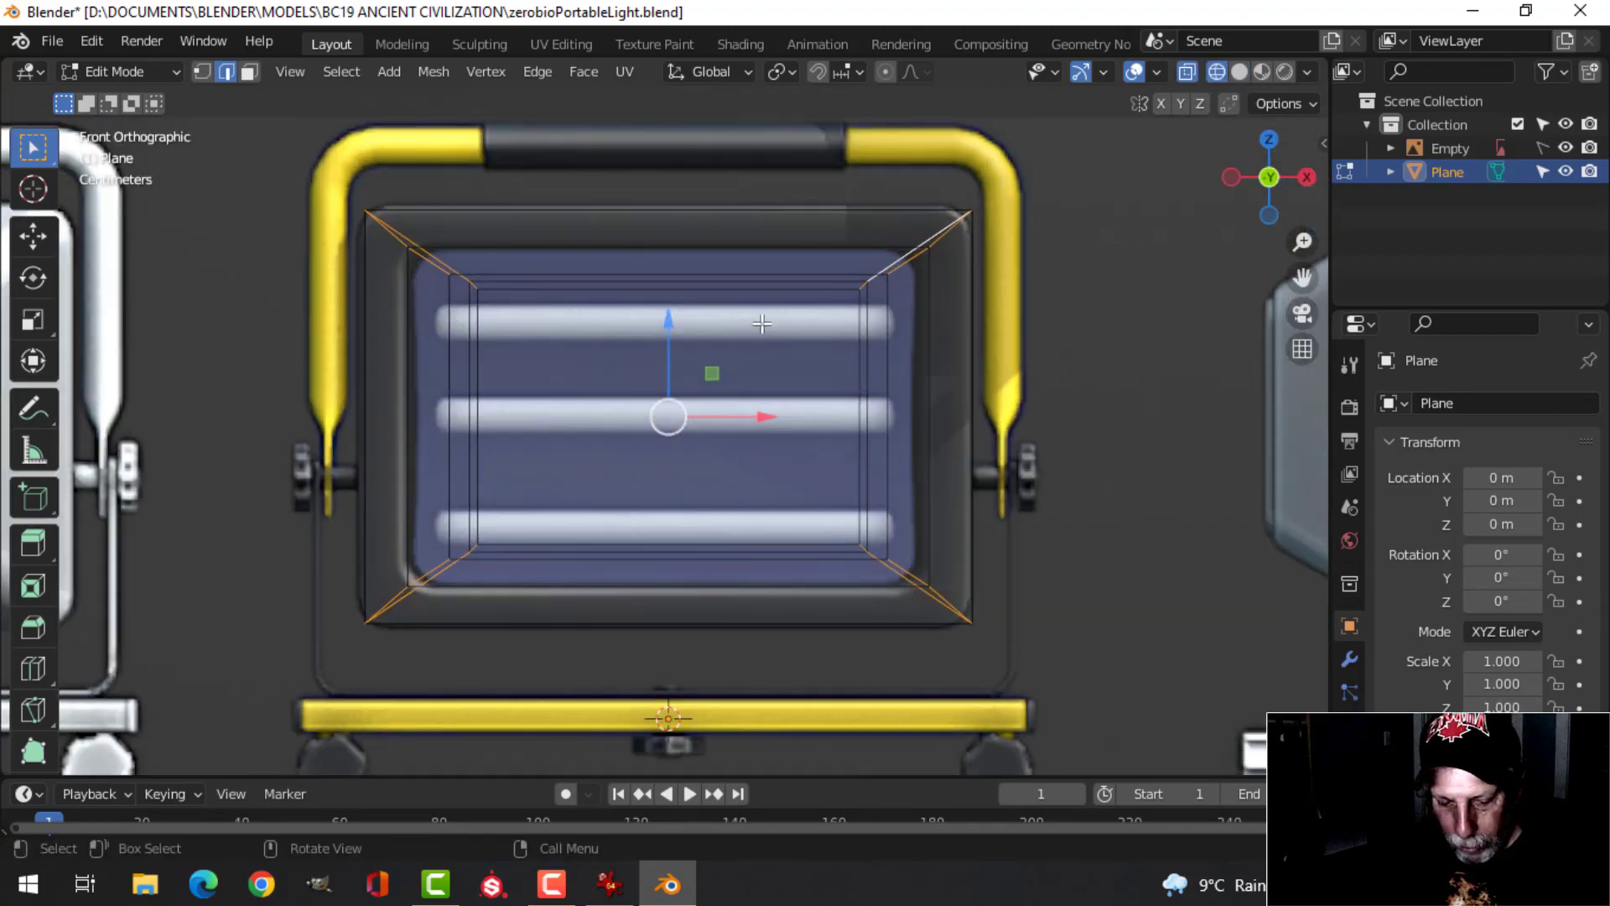
pyautogui.hotkey('ctrl', 'b')
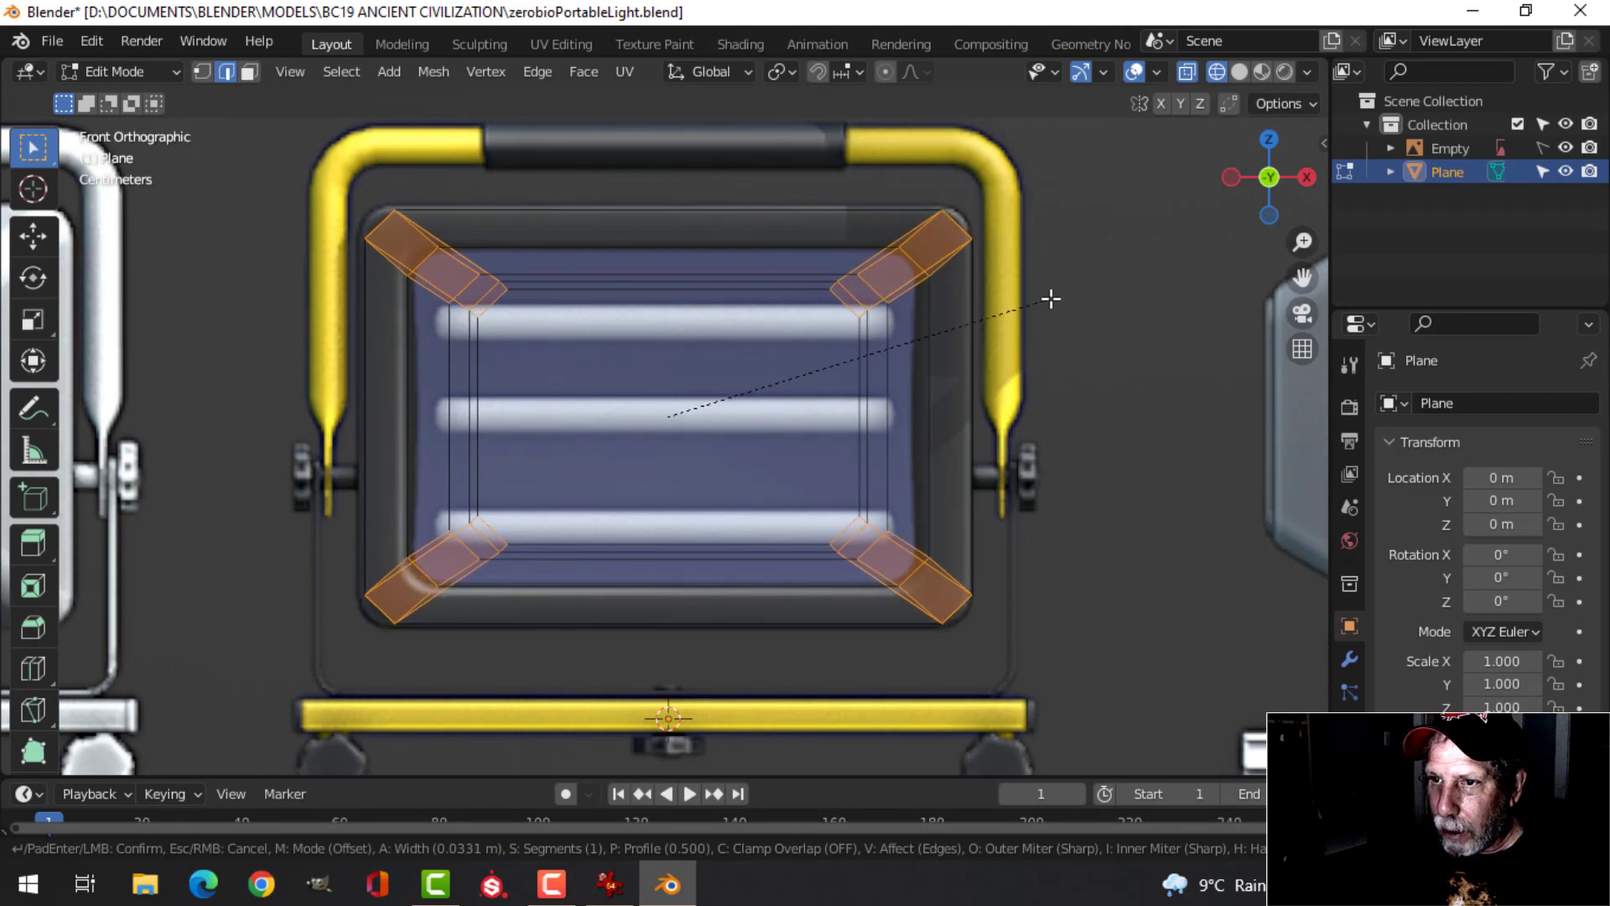
pyautogui.scroll(1, 1051, 298)
pyautogui.scroll(2, 1051, 298)
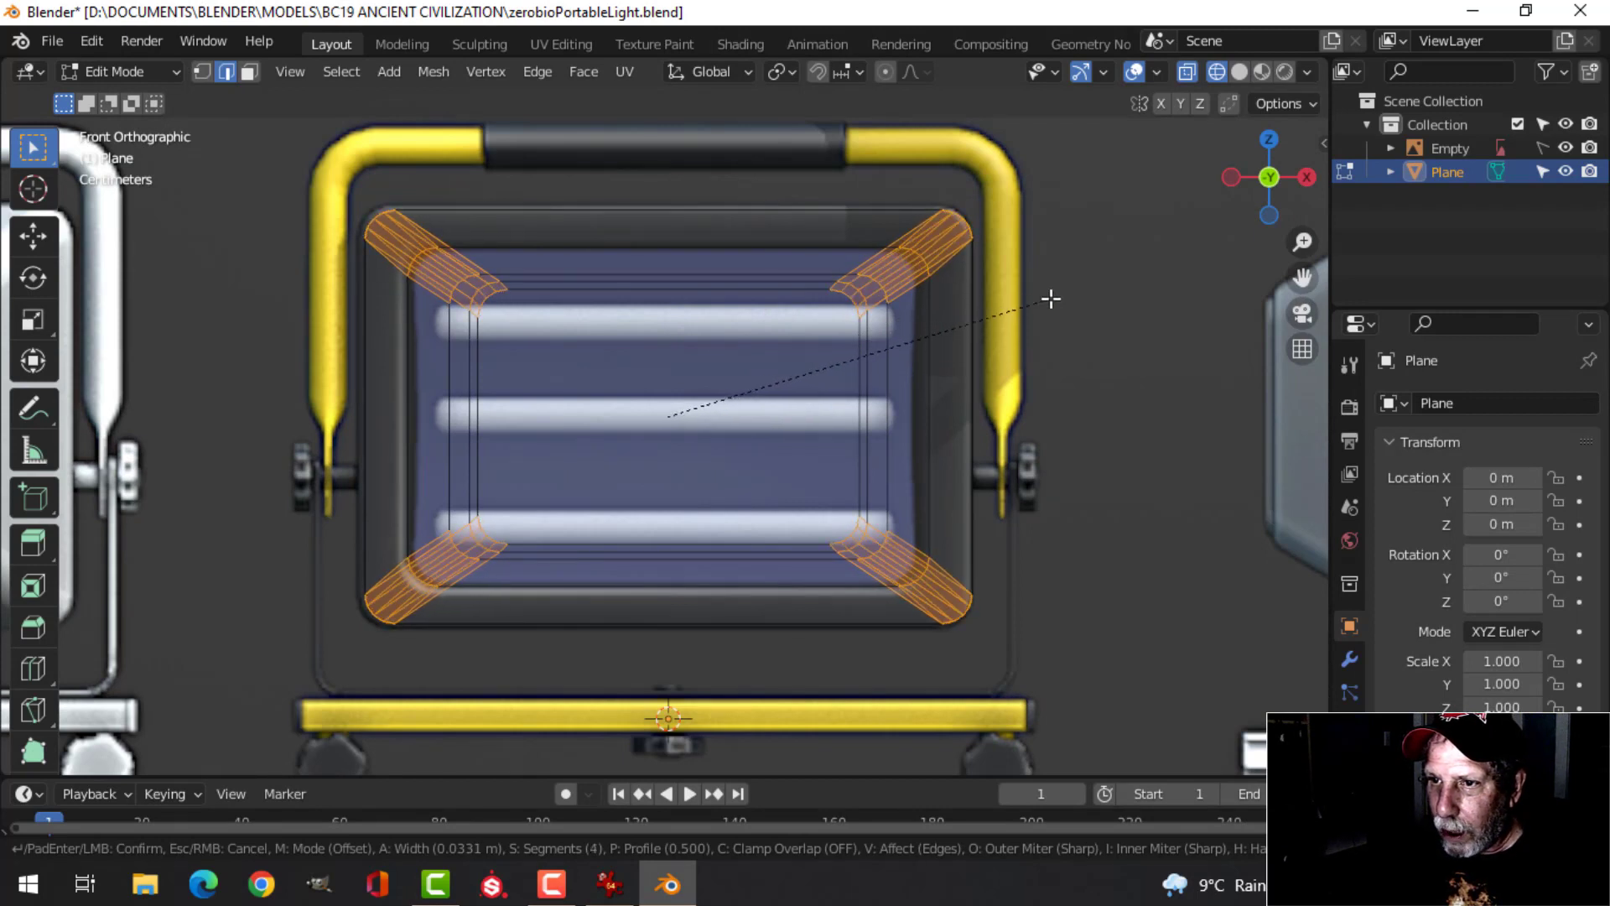
pyautogui.click(1079, 291)
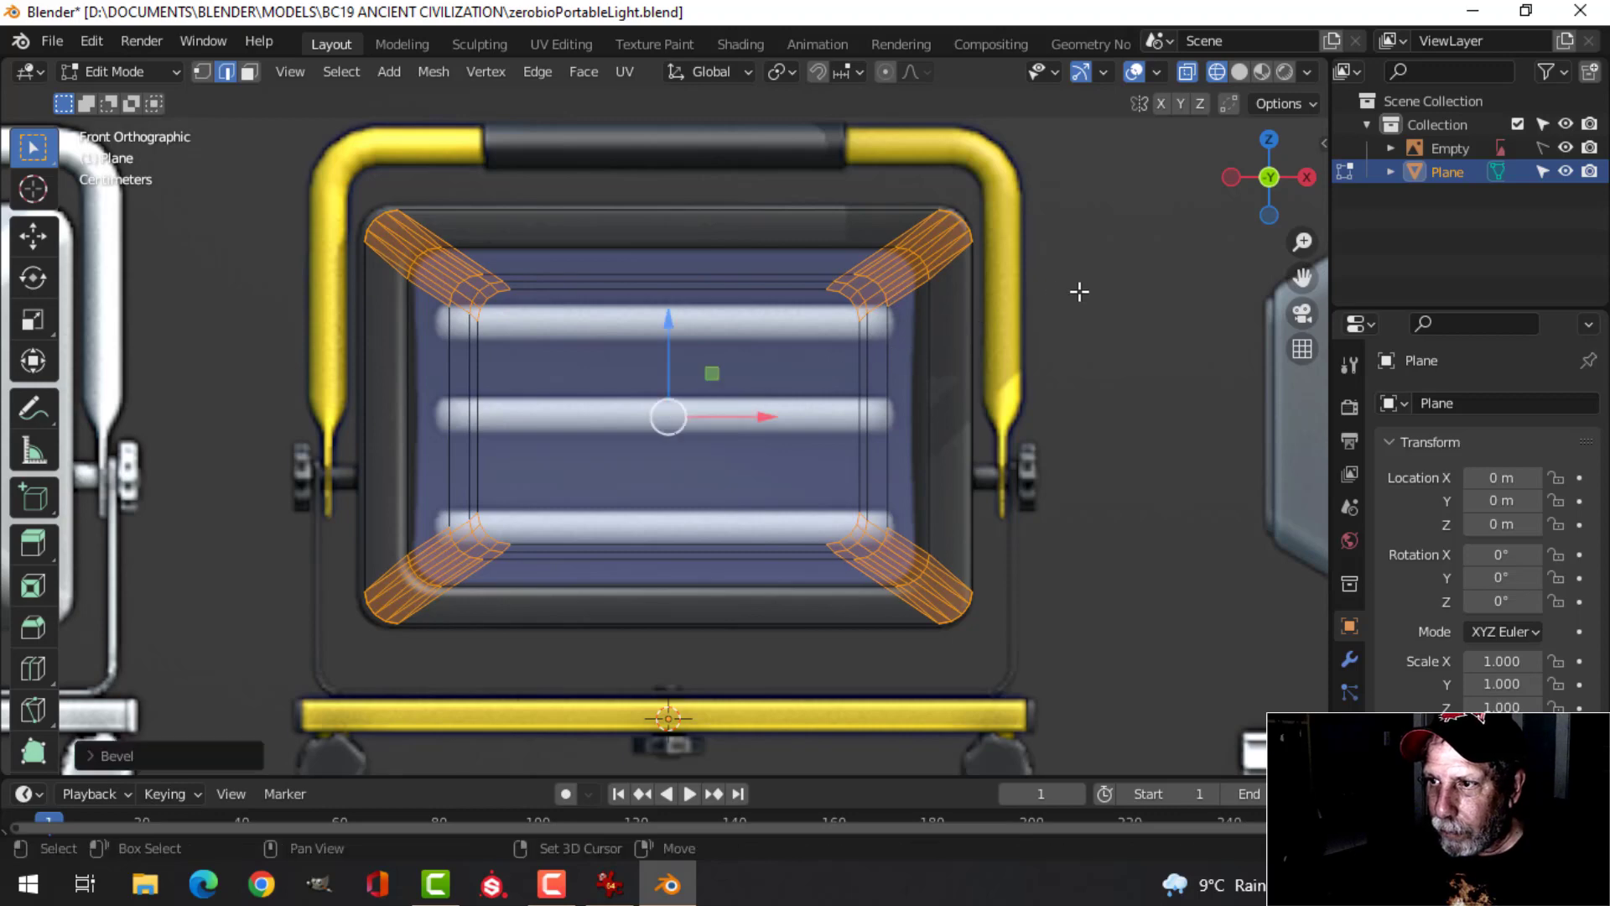
# In solid shading, bevel the outer and inner edge loops of the housing's front rim with 2 segments, about 0.005 m wide
pyautogui.press('z')
pyautogui.click(1114, 306)
pyautogui.moveTo(1115, 305)
pyautogui.mouseDown(button='middle')
pyautogui.moveTo(820, 349)
pyautogui.moveTo(764, 374)
pyautogui.moveTo(1094, 338)
pyautogui.moveTo(916, 366)
pyautogui.mouseUp(button='middle')
pyautogui.press('Tab')
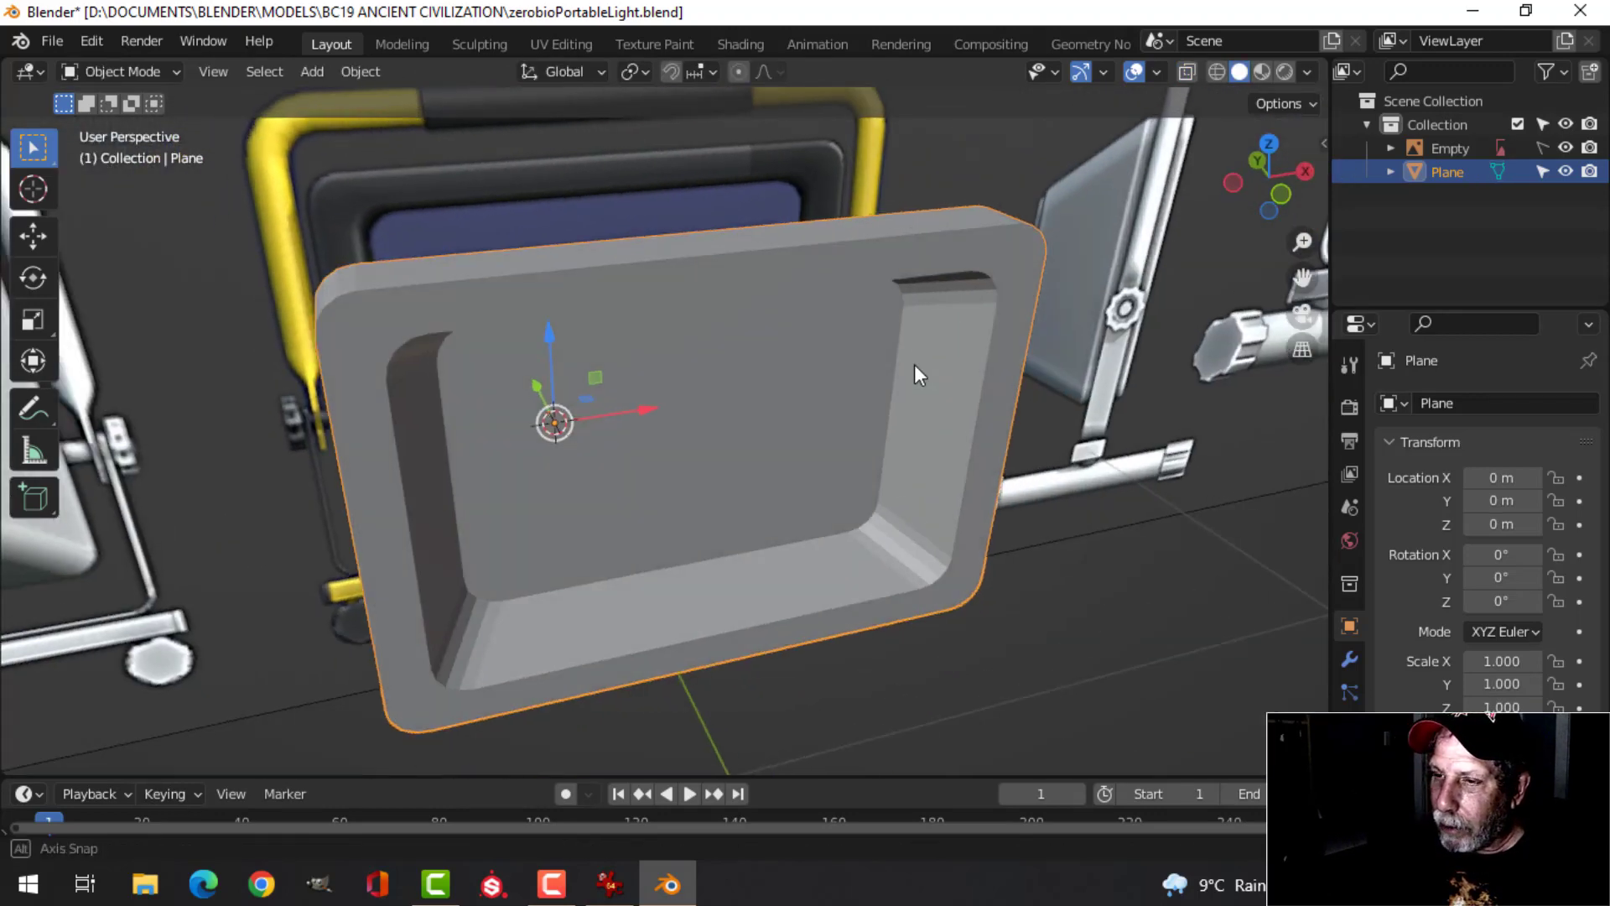
pyautogui.press('Tab')
pyautogui.moveTo(645, 337); pyautogui.dragTo(683, 349, button='middle')
pyautogui.hotkey('alt', 'a')
pyautogui.keyDown('alt'); pyautogui.click(672, 308); pyautogui.keyUp('alt')
pyautogui.scroll(3, 780, 327)
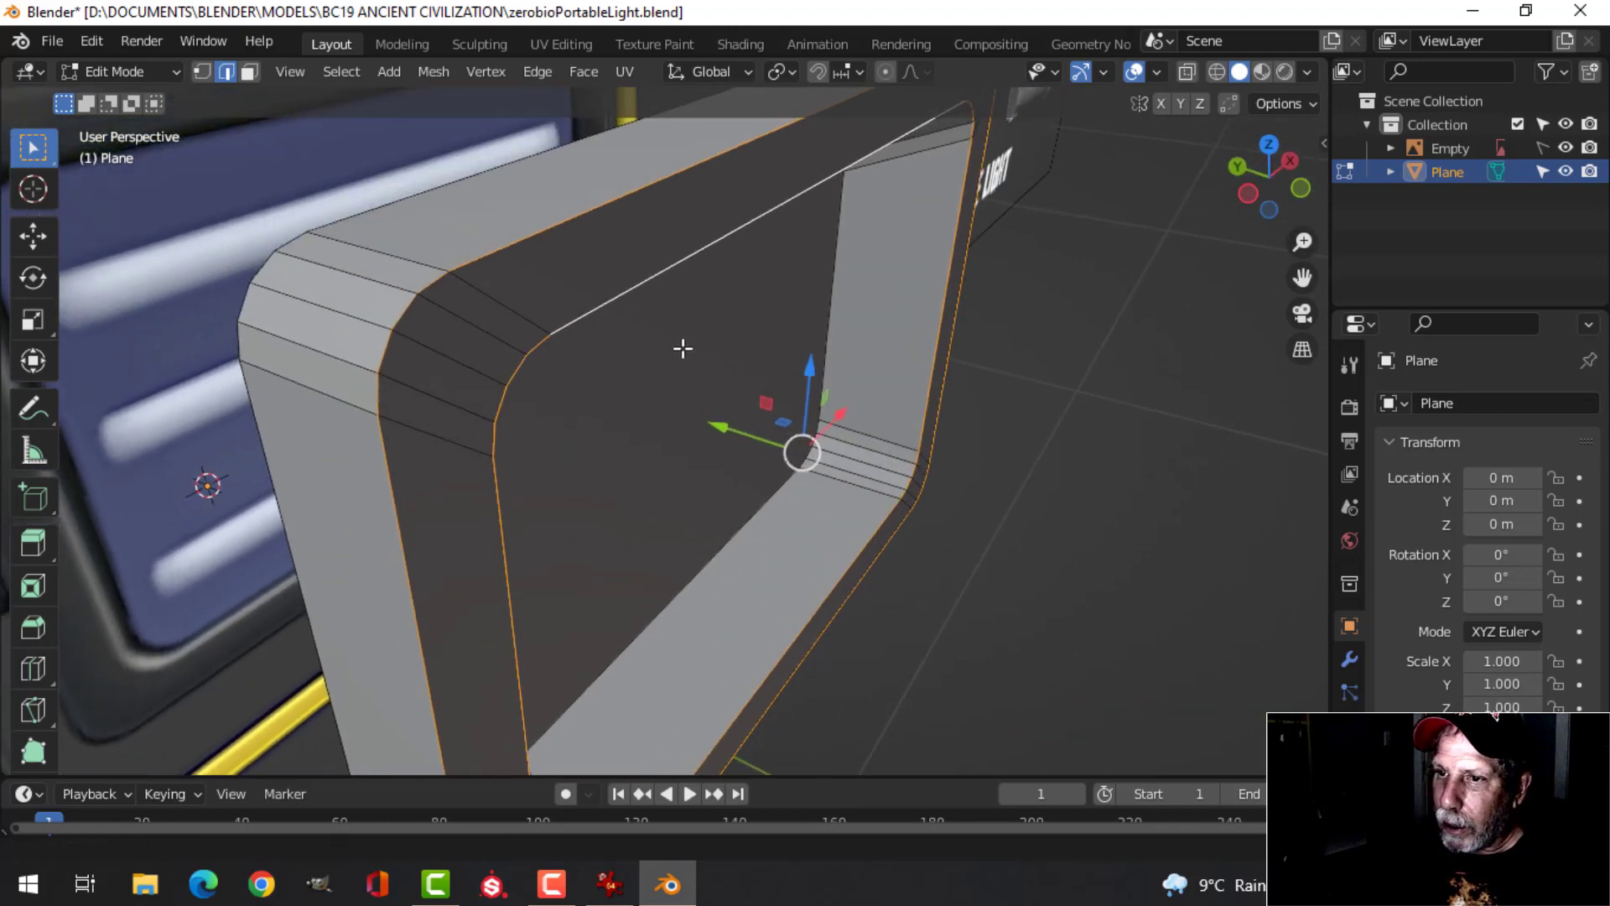
pyautogui.hotkey('ctrl', 'b')
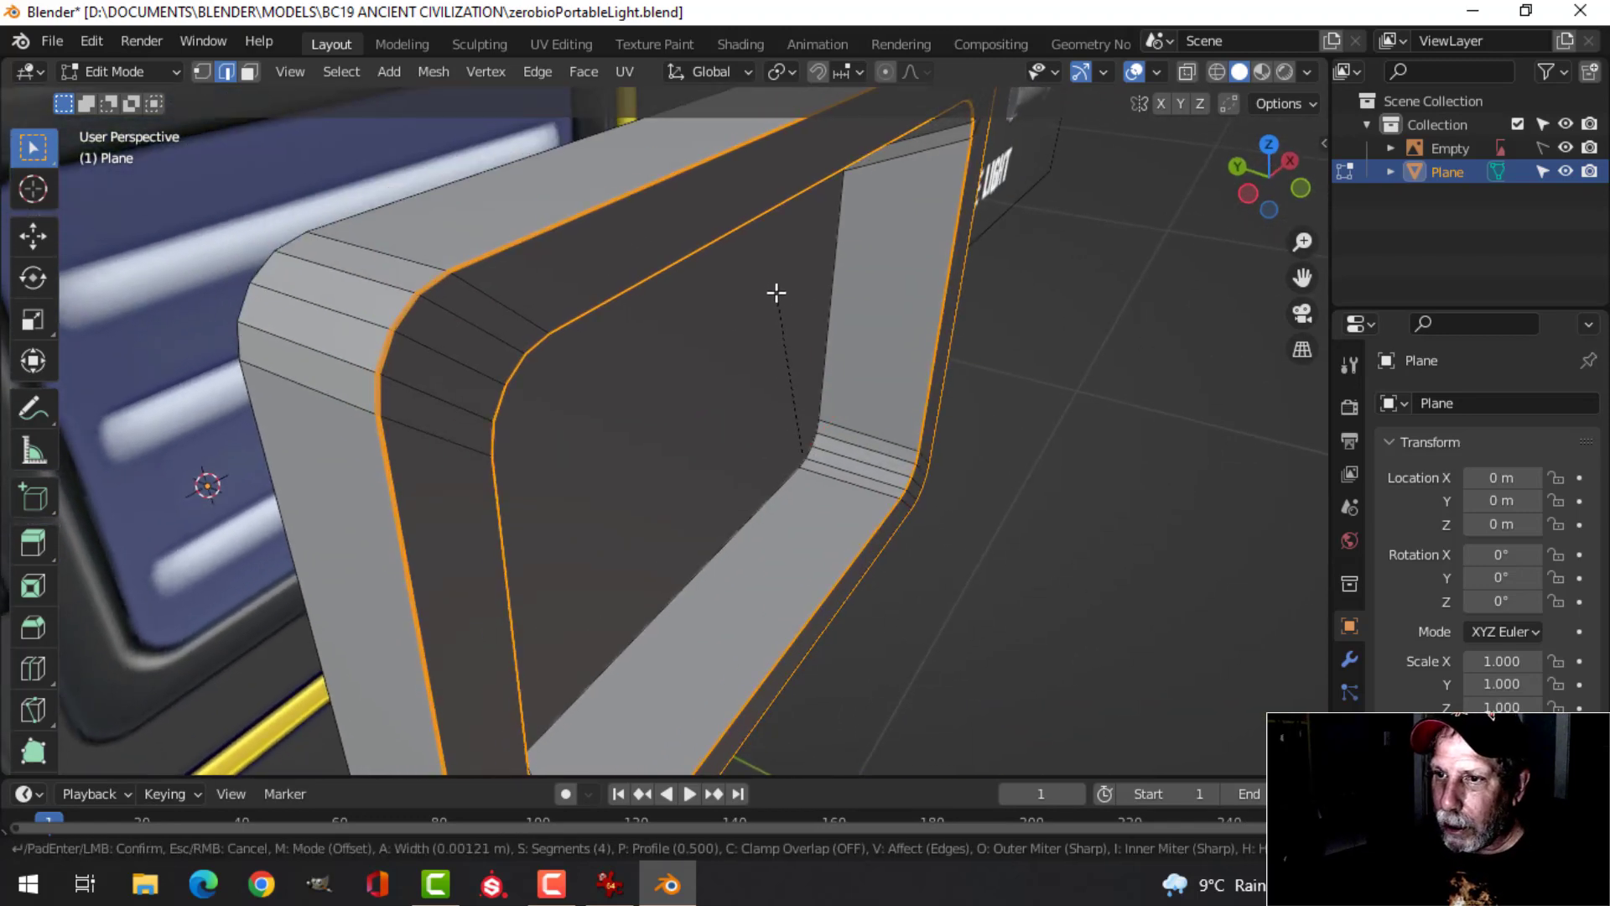
pyautogui.scroll(-2, 774, 261)
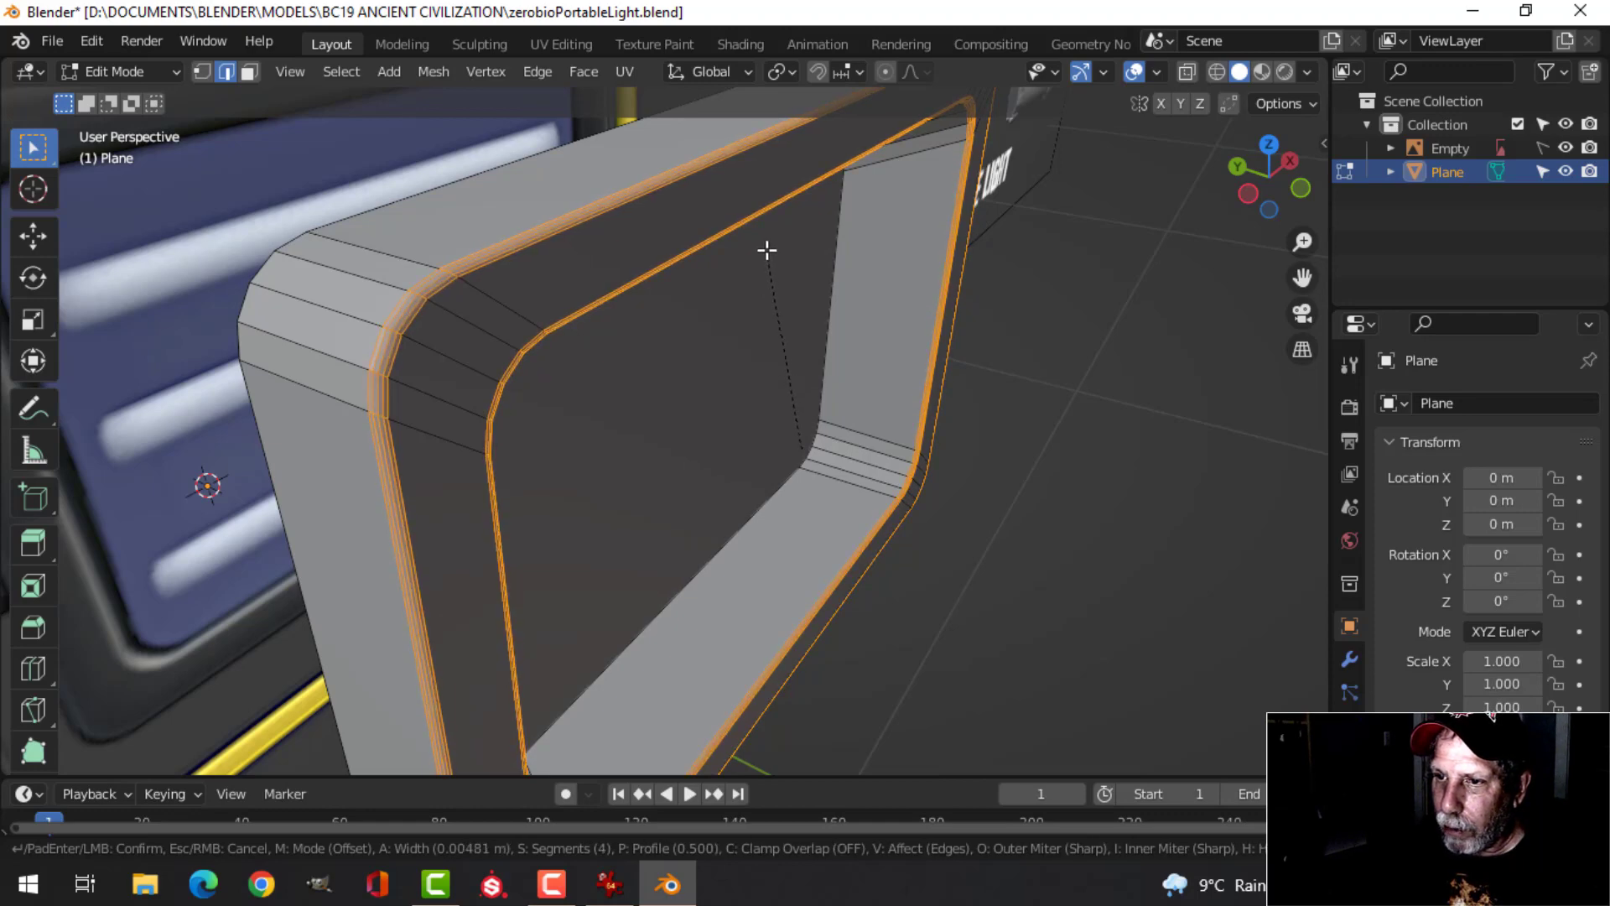
pyautogui.click(766, 250)
# Bevel the two edge loops around the housing's back panel with 2 segments, about 0.004 m wide
pyautogui.moveTo(729, 286); pyautogui.dragTo(651, 319, button='middle')
pyautogui.keyDown('alt'); pyautogui.click(551, 331); pyautogui.keyUp('alt')
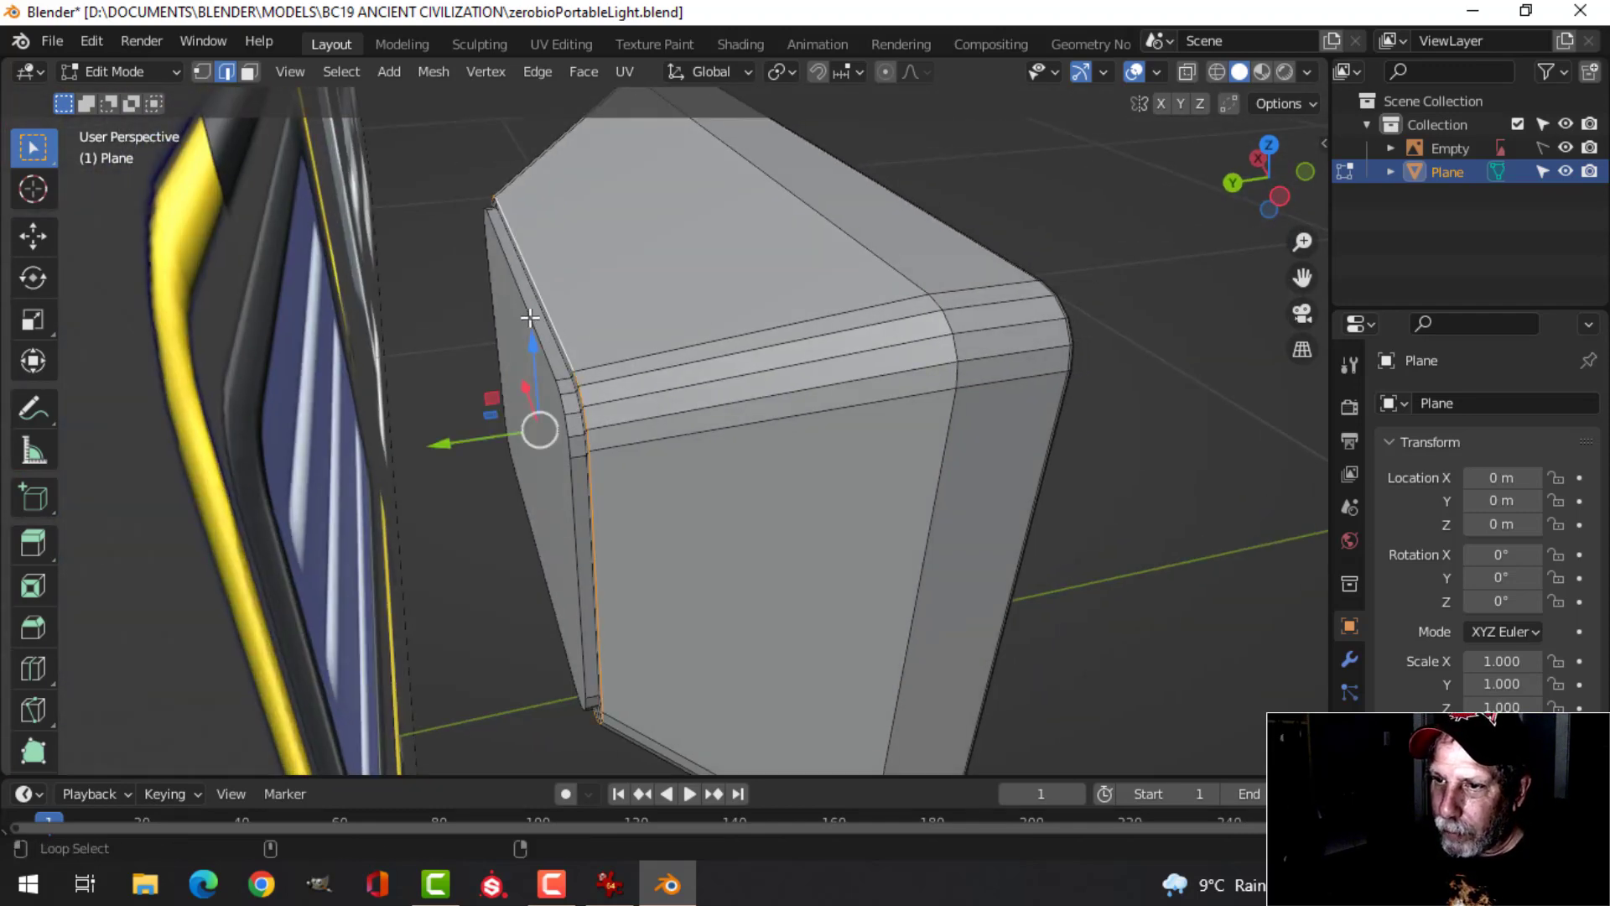
pyautogui.keyDown('alt'); pyautogui.keyDown('shift'); pyautogui.click(532, 318); pyautogui.keyUp('shift'); pyautogui.keyUp('alt')
pyautogui.scroll(4, 746, 272)
pyautogui.moveTo(755, 273)
pyautogui.mouseDown(button='middle')
pyautogui.moveTo(726, 275)
pyautogui.moveTo(769, 265)
pyautogui.mouseUp(button='middle')
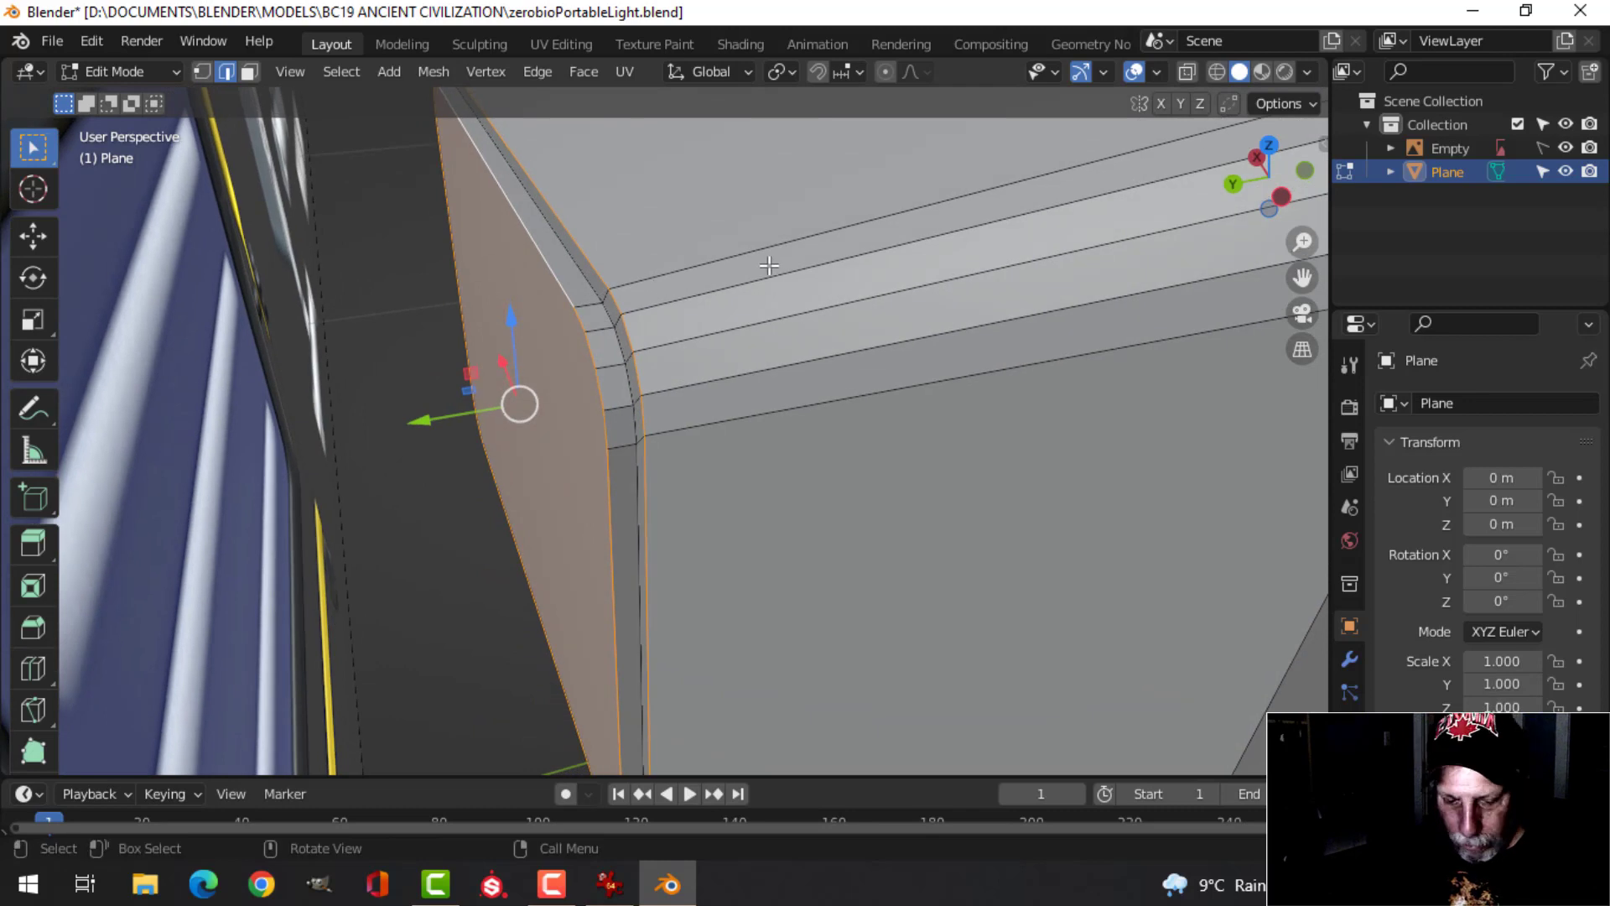
pyautogui.hotkey('ctrl', 'b')
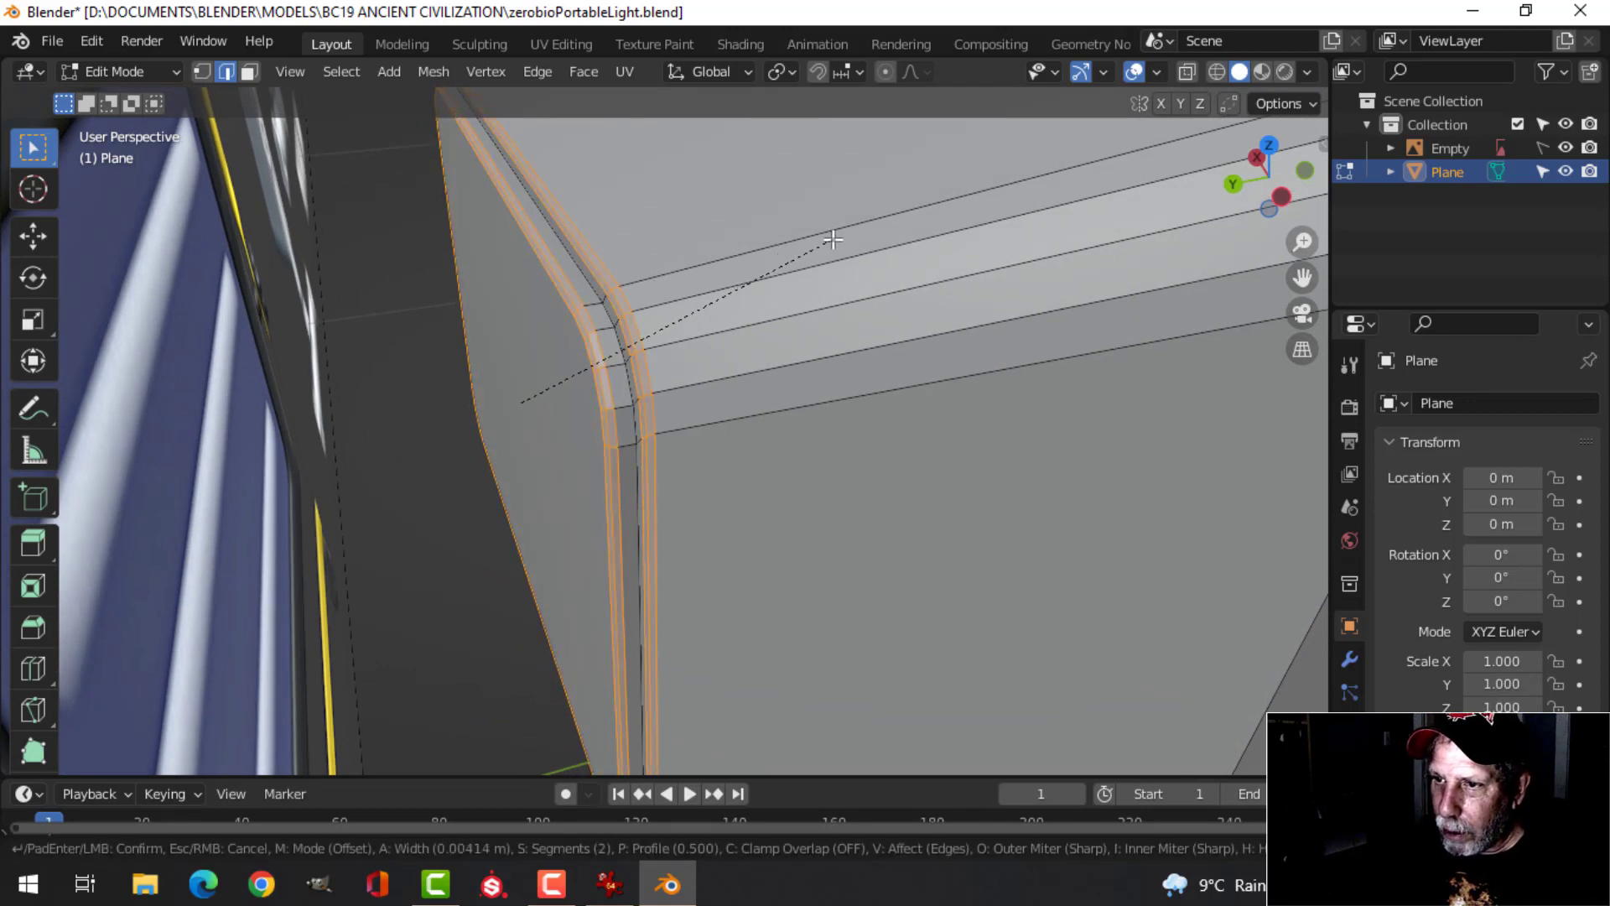
pyautogui.click(829, 240)
pyautogui.press('Tab')
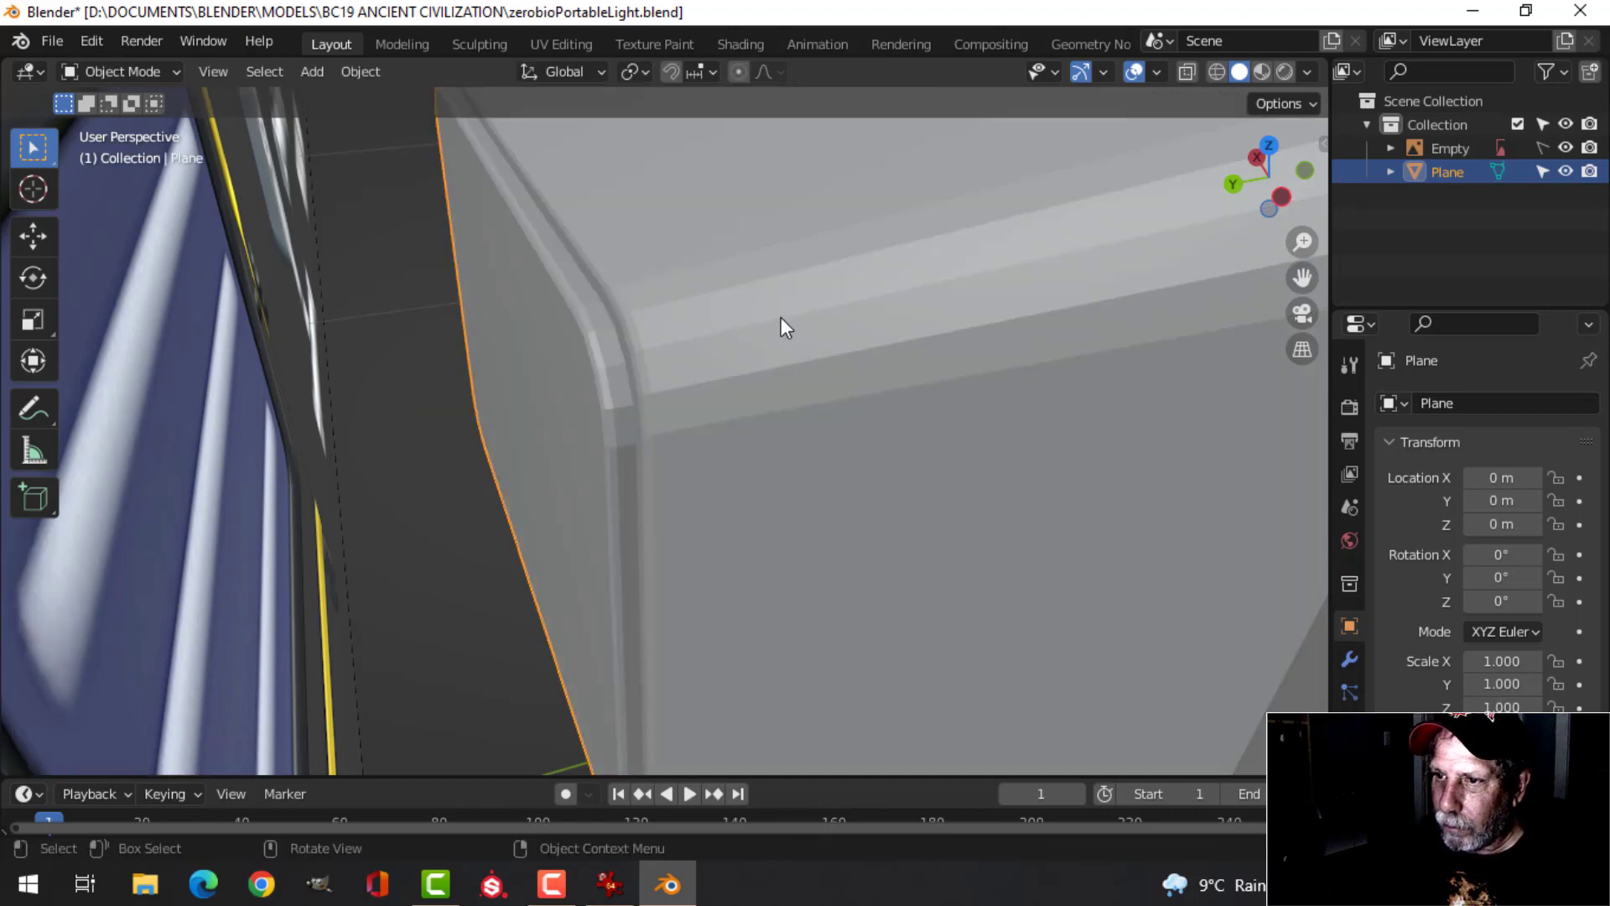
# Add an edge loop around the housing's straight side band, slid toward the front rim
pyautogui.moveTo(784, 327); pyautogui.dragTo(765, 327, button='middle')
pyautogui.scroll(-5, 760, 319)
pyautogui.hotkey('alt', 'a')
pyautogui.moveTo(843, 375); pyautogui.dragTo(791, 361, button='middle')
pyautogui.scroll(2, 712, 369)
pyautogui.click(711, 361)
pyautogui.press('Tab')
pyautogui.scroll(2, 787, 362)
pyautogui.keyDown('alt'); pyautogui.click(791, 361); pyautogui.keyUp('alt')
pyautogui.press('g')
pyautogui.press('g')
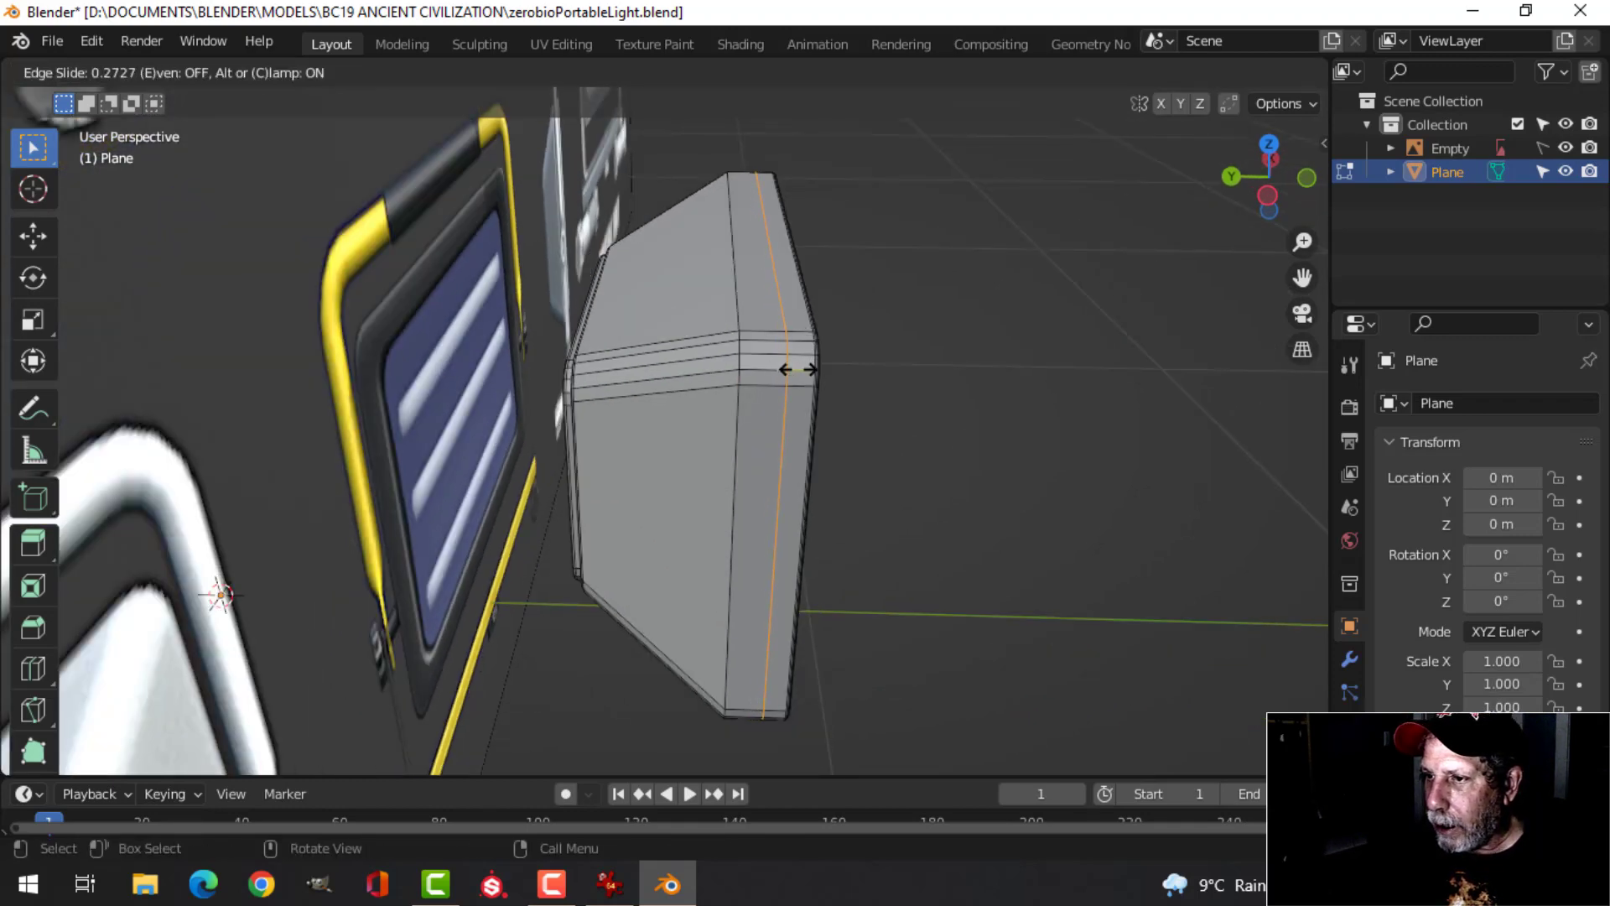
pyautogui.click(804, 372)
# Nudge the side band's new edge loop along Y and bevel it into a thin strip about 0.0016 m wide
pyautogui.moveTo(804, 373); pyautogui.dragTo(751, 367, button='middle')
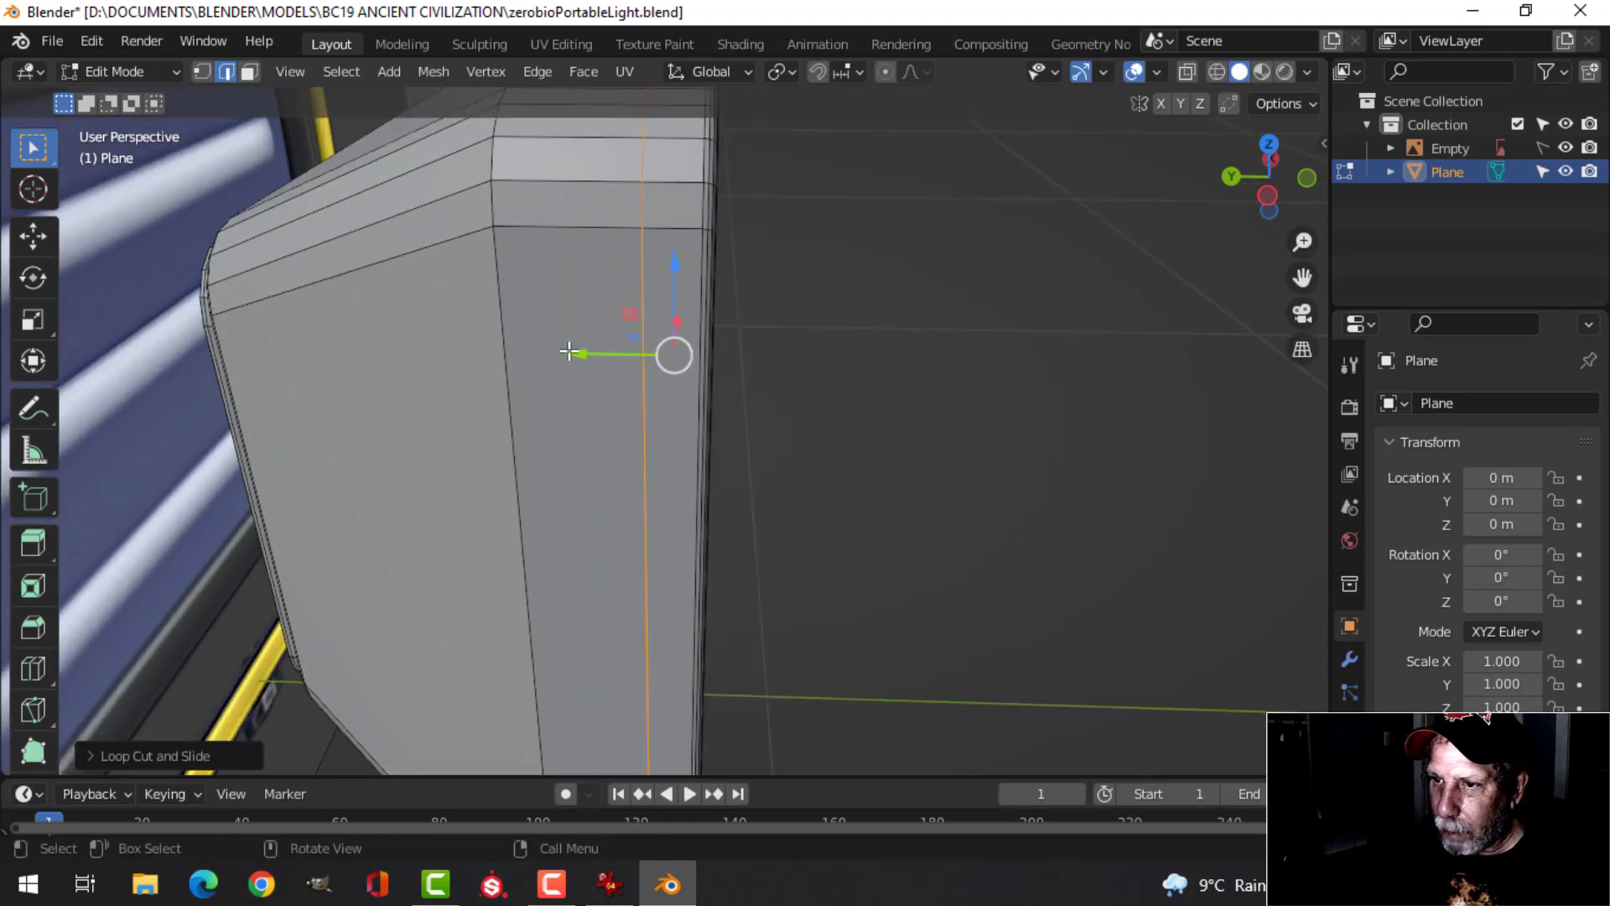
pyautogui.moveTo(570, 351); pyautogui.dragTo(582, 349)
pyautogui.moveTo(582, 349); pyautogui.dragTo(575, 601, button='middle')
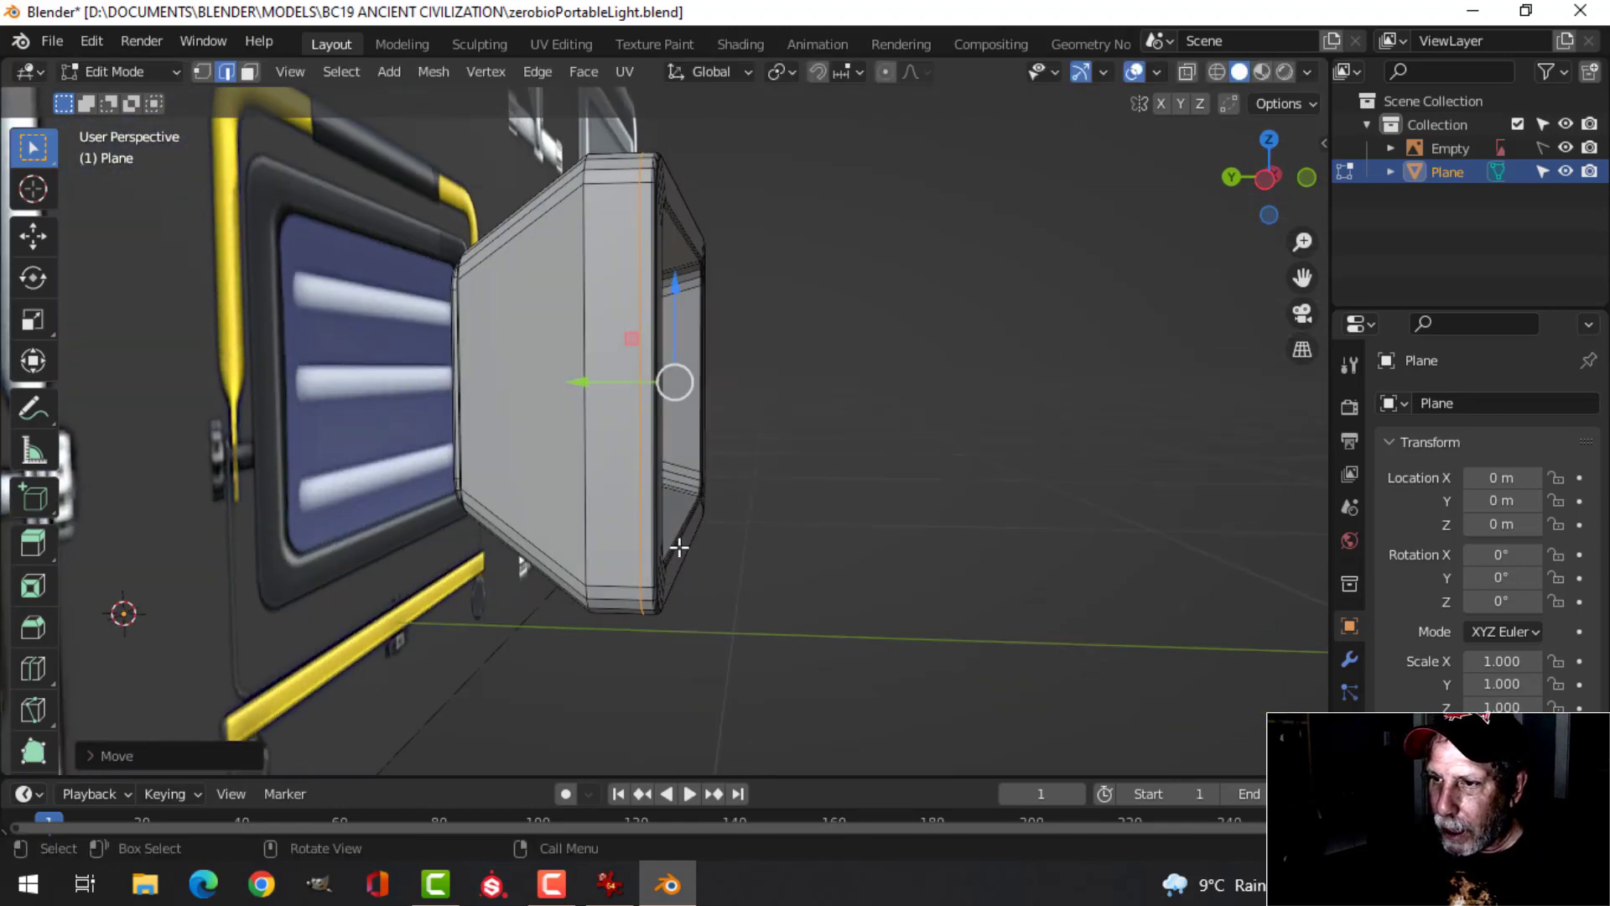
pyautogui.moveTo(680, 547); pyautogui.dragTo(716, 453, button='middle')
pyautogui.scroll(3, 751, 431)
pyautogui.scroll(1, 716, 451)
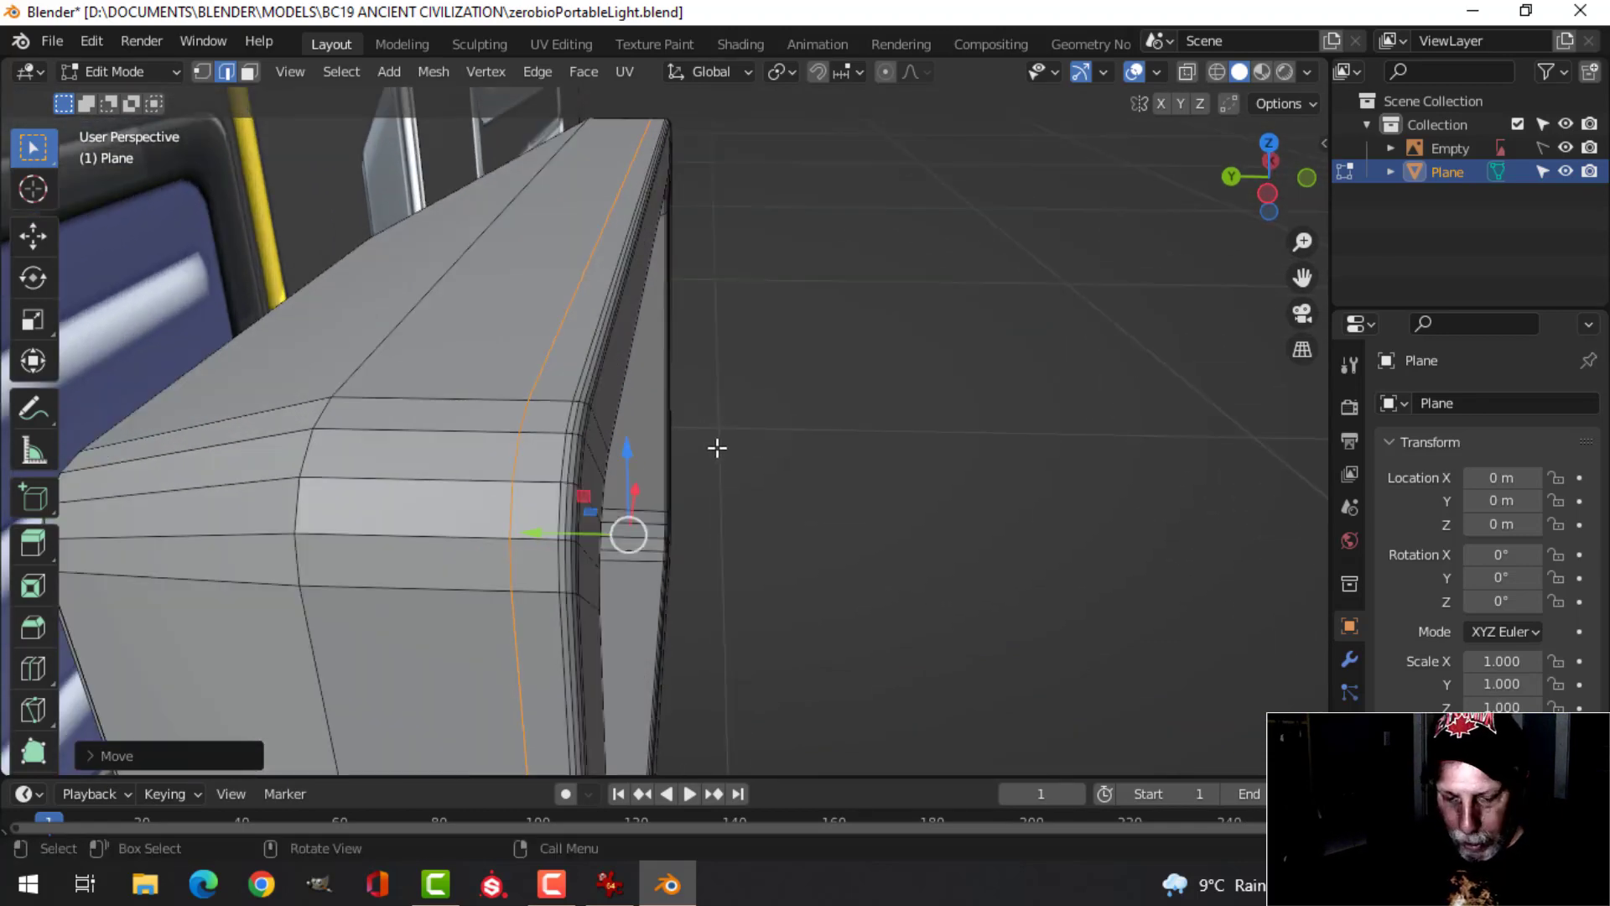
pyautogui.hotkey('ctrl', 'b')
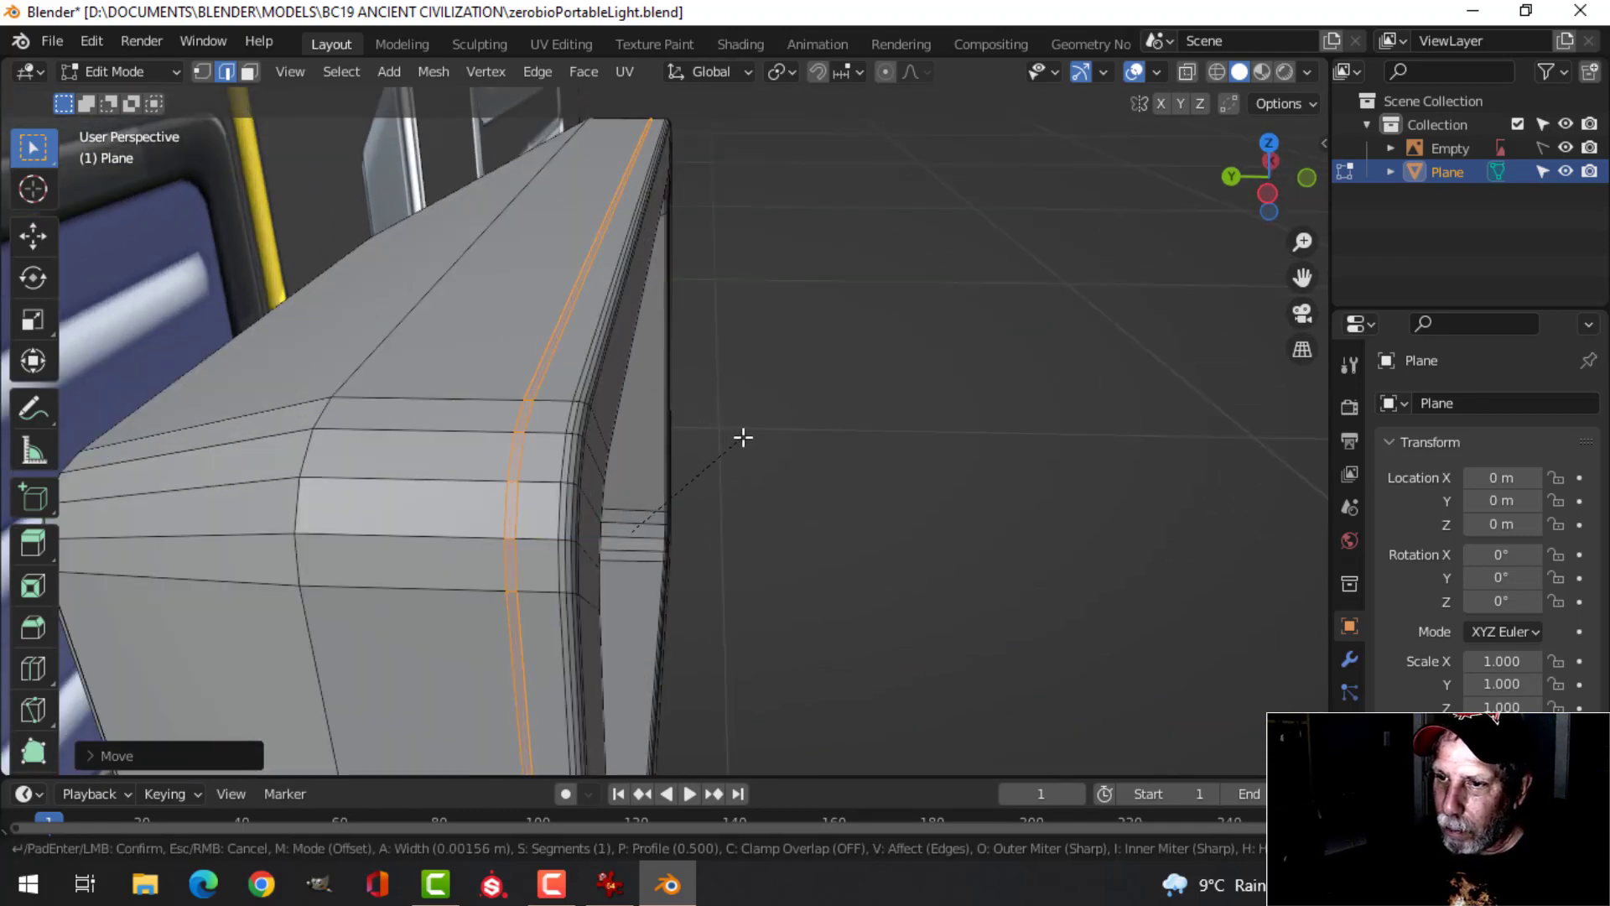
pyautogui.click(740, 435)
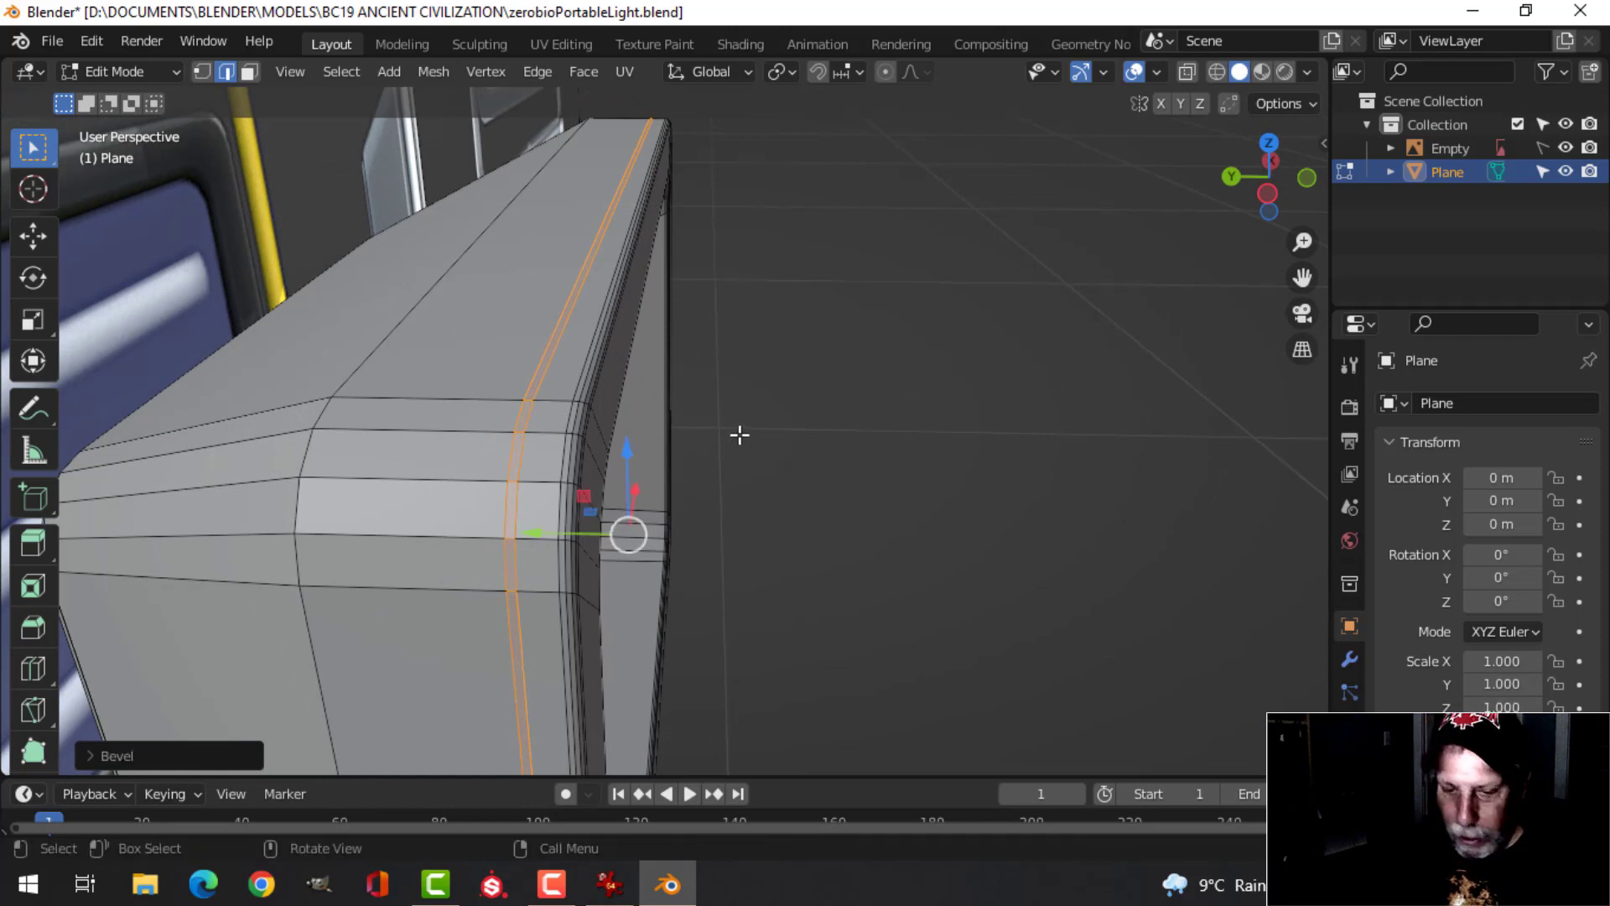
# Extrude the thin strip in place and shrink it inward by about 0.003 m to cut a seam groove around the housing
pyautogui.press('e')
pyautogui.rightClick(738, 435)
pyautogui.hotkey('alt', 's')
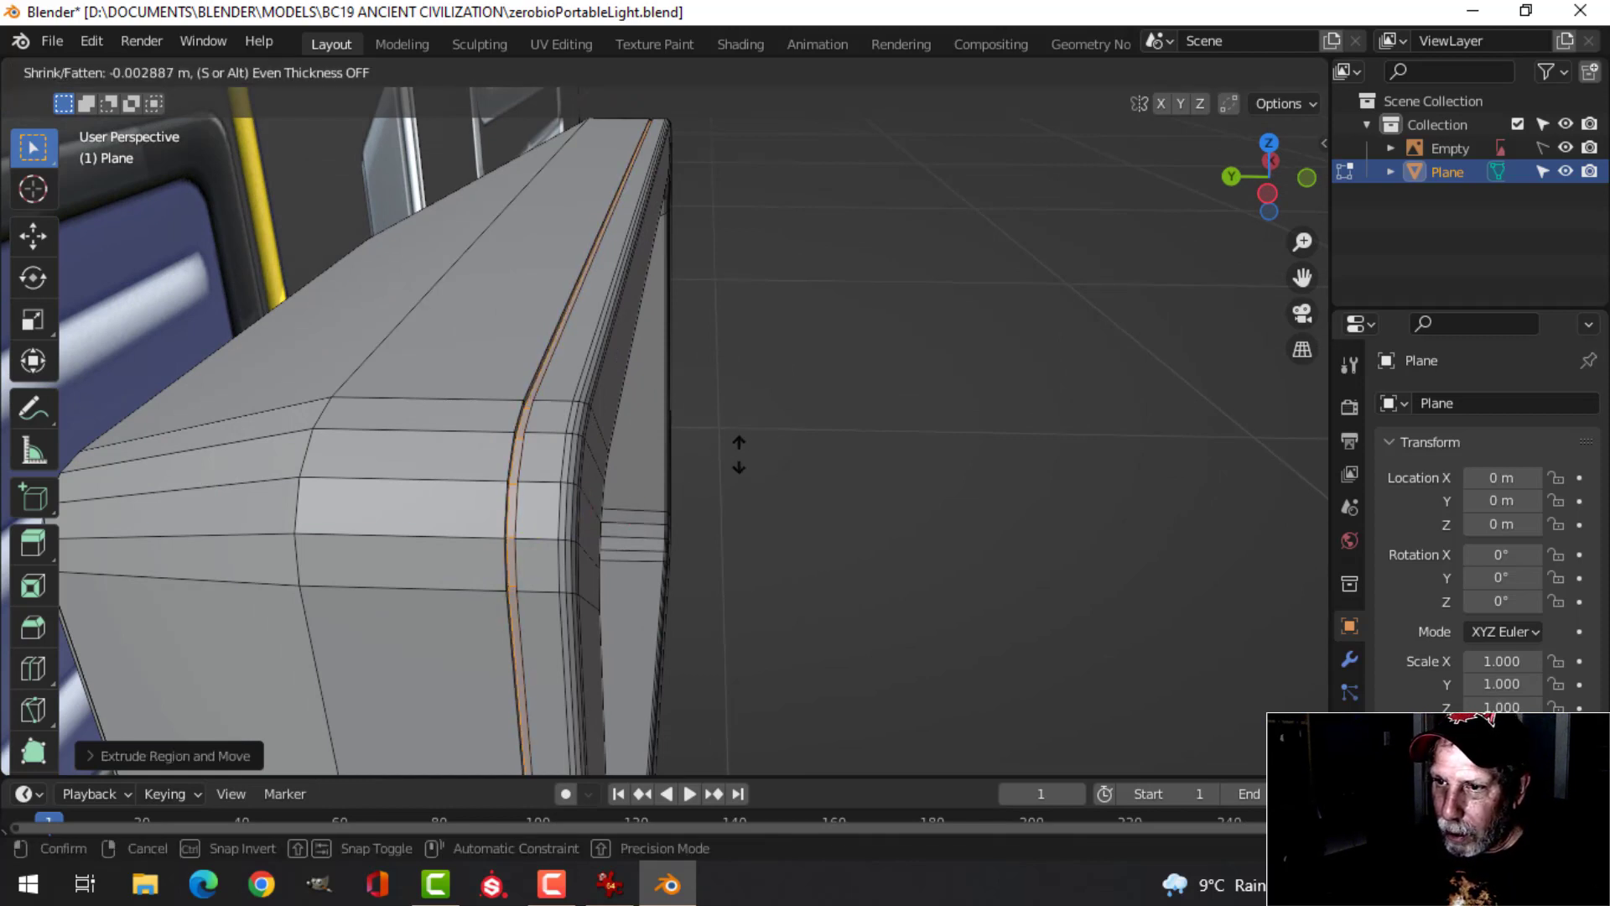
pyautogui.click(739, 469)
pyautogui.hotkey('alt', 'a')
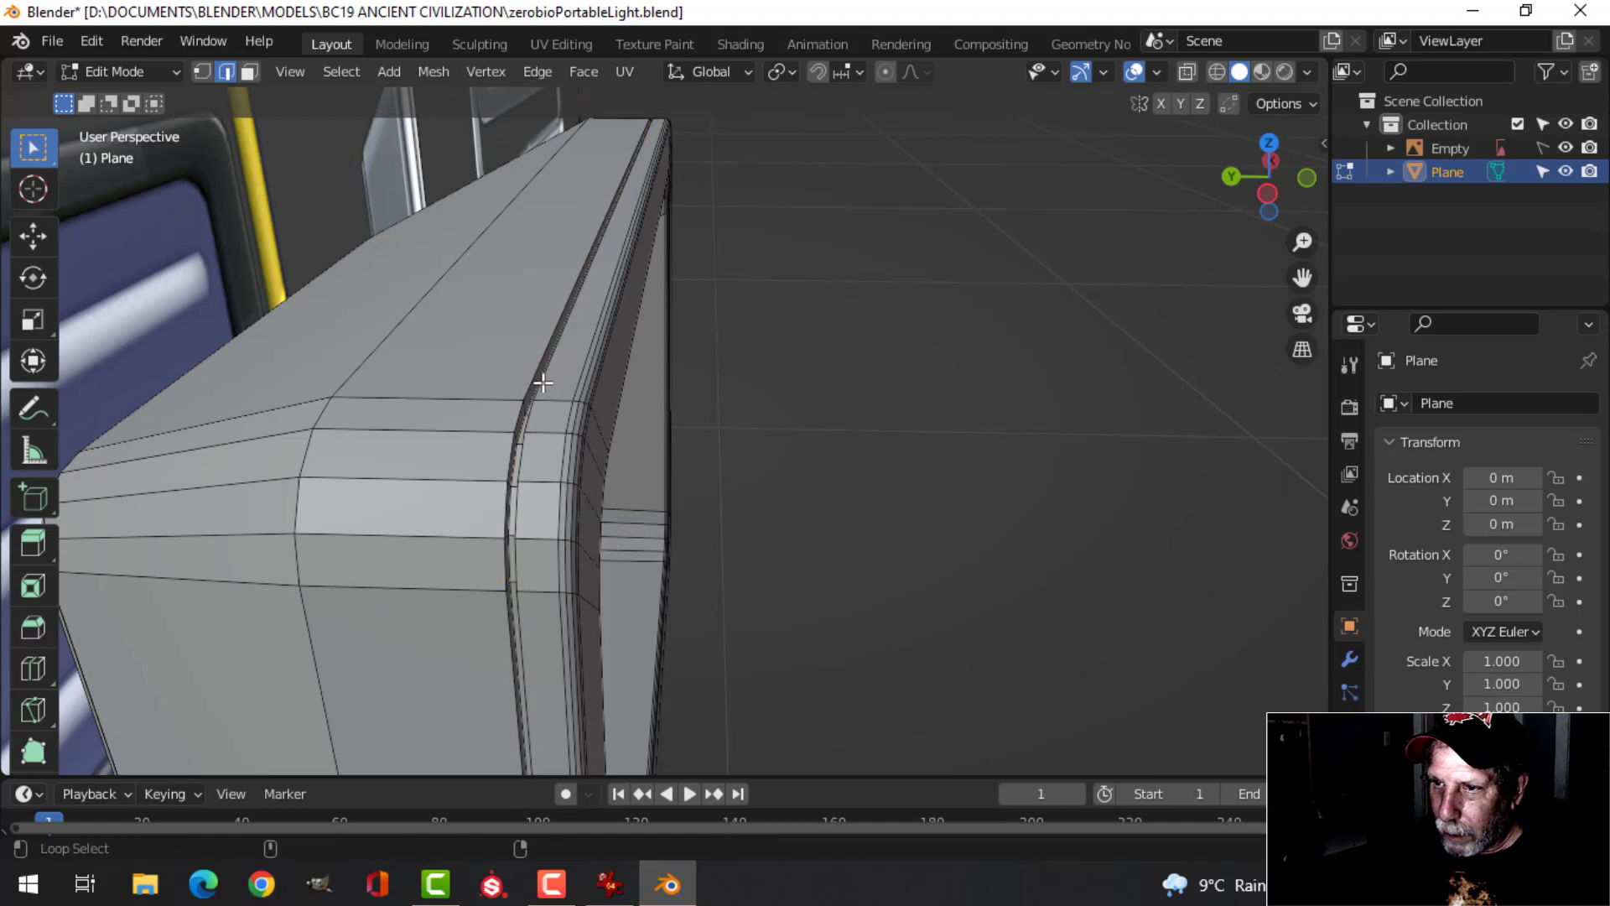
# Bevel both outer edge loops of the seam groove with 1 segment, about 0.001 m wide
pyautogui.keyDown('alt'); pyautogui.click(542, 376); pyautogui.keyUp('alt')
pyautogui.keyDown('alt'); pyautogui.keyDown('shift'); pyautogui.click(536, 374); pyautogui.keyUp('shift'); pyautogui.keyUp('alt')
pyautogui.moveTo(625, 400); pyautogui.dragTo(748, 376, button='middle')
pyautogui.hotkey('ctrl', 'b')
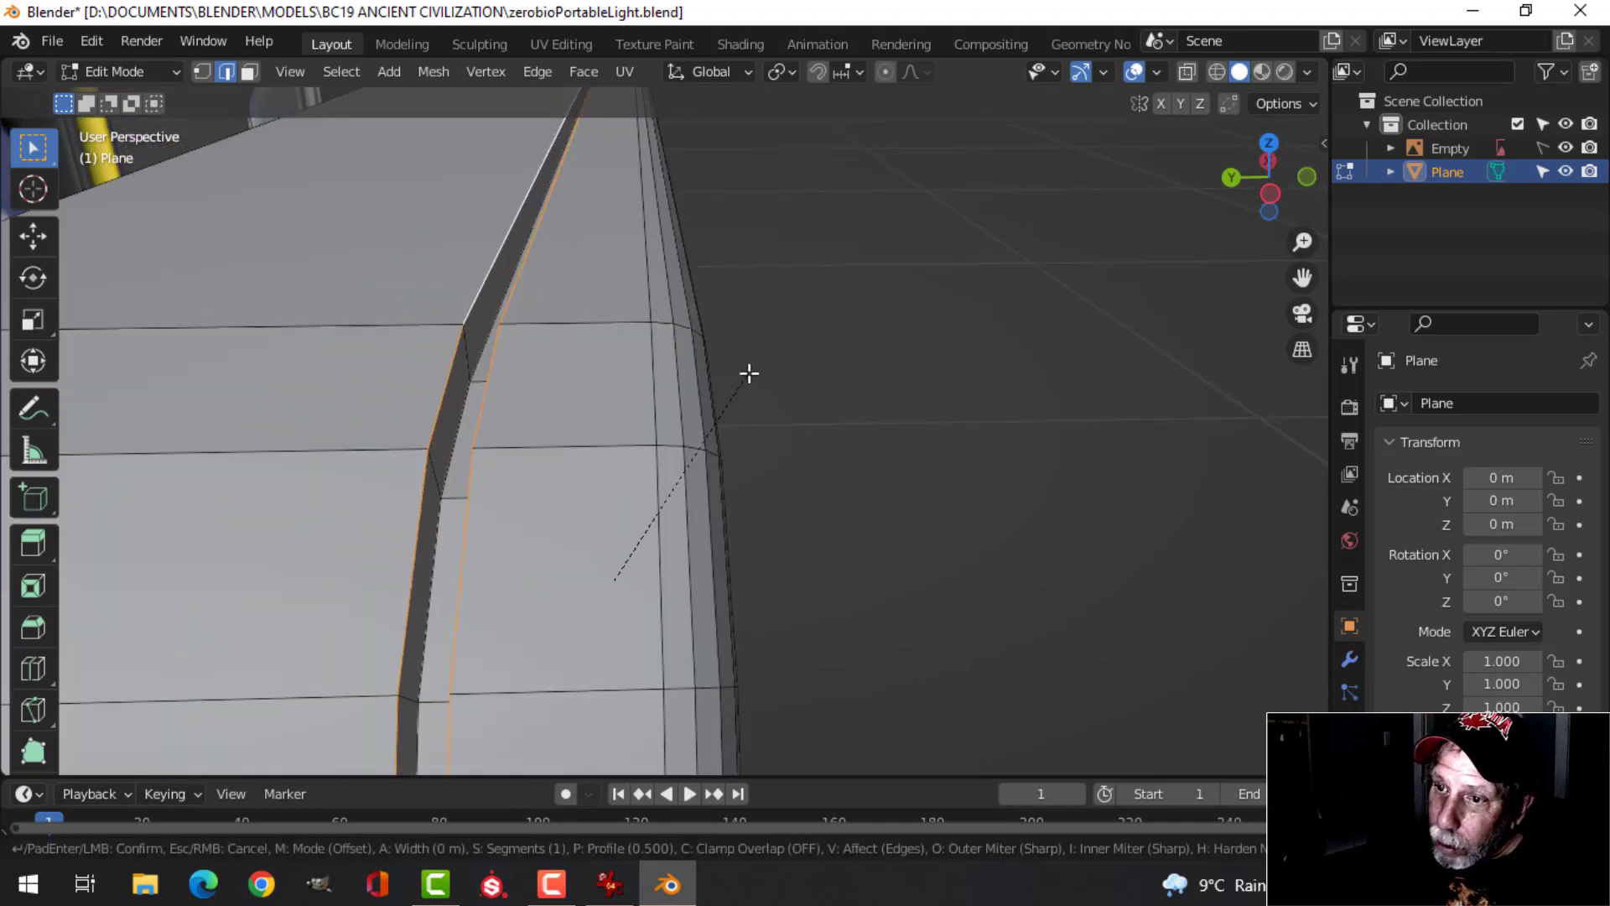
pyautogui.scroll(1, 761, 351)
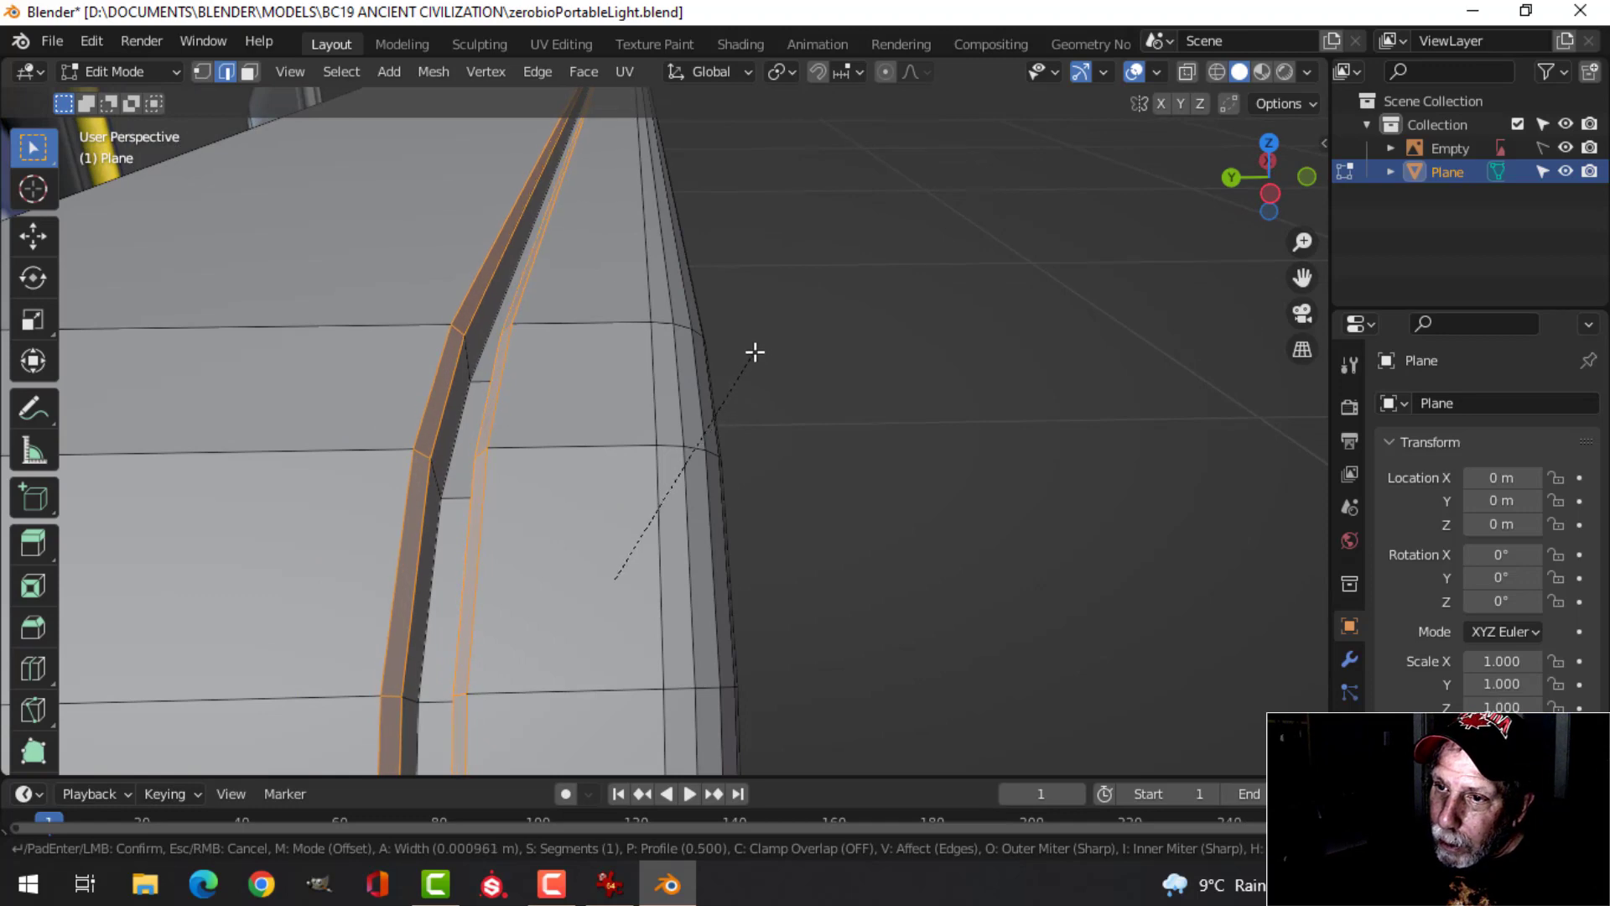
pyautogui.click(755, 352)
pyautogui.press('Tab')
pyautogui.moveTo(719, 352); pyautogui.dragTo(617, 374, button='middle')
pyautogui.scroll(-2, 547, 354)
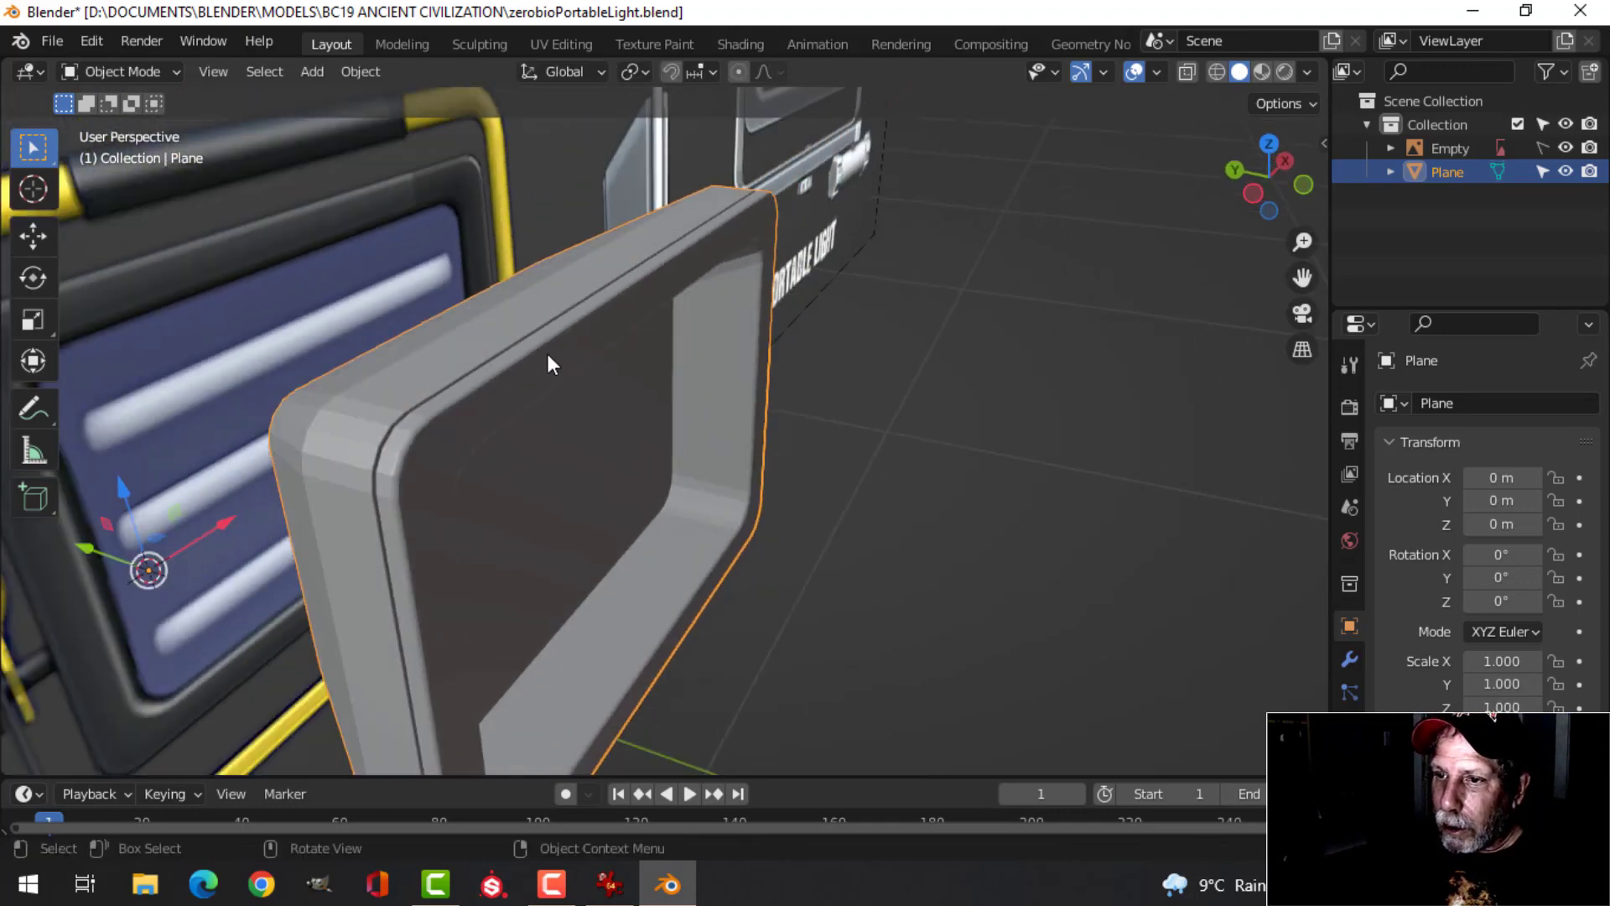
# Shade the housing smooth and add a Weighted Normal modifier to it
pyautogui.rightClick(500, 336)
pyautogui.click(503, 341)
pyautogui.moveTo(504, 342); pyautogui.dragTo(797, 419, button='middle')
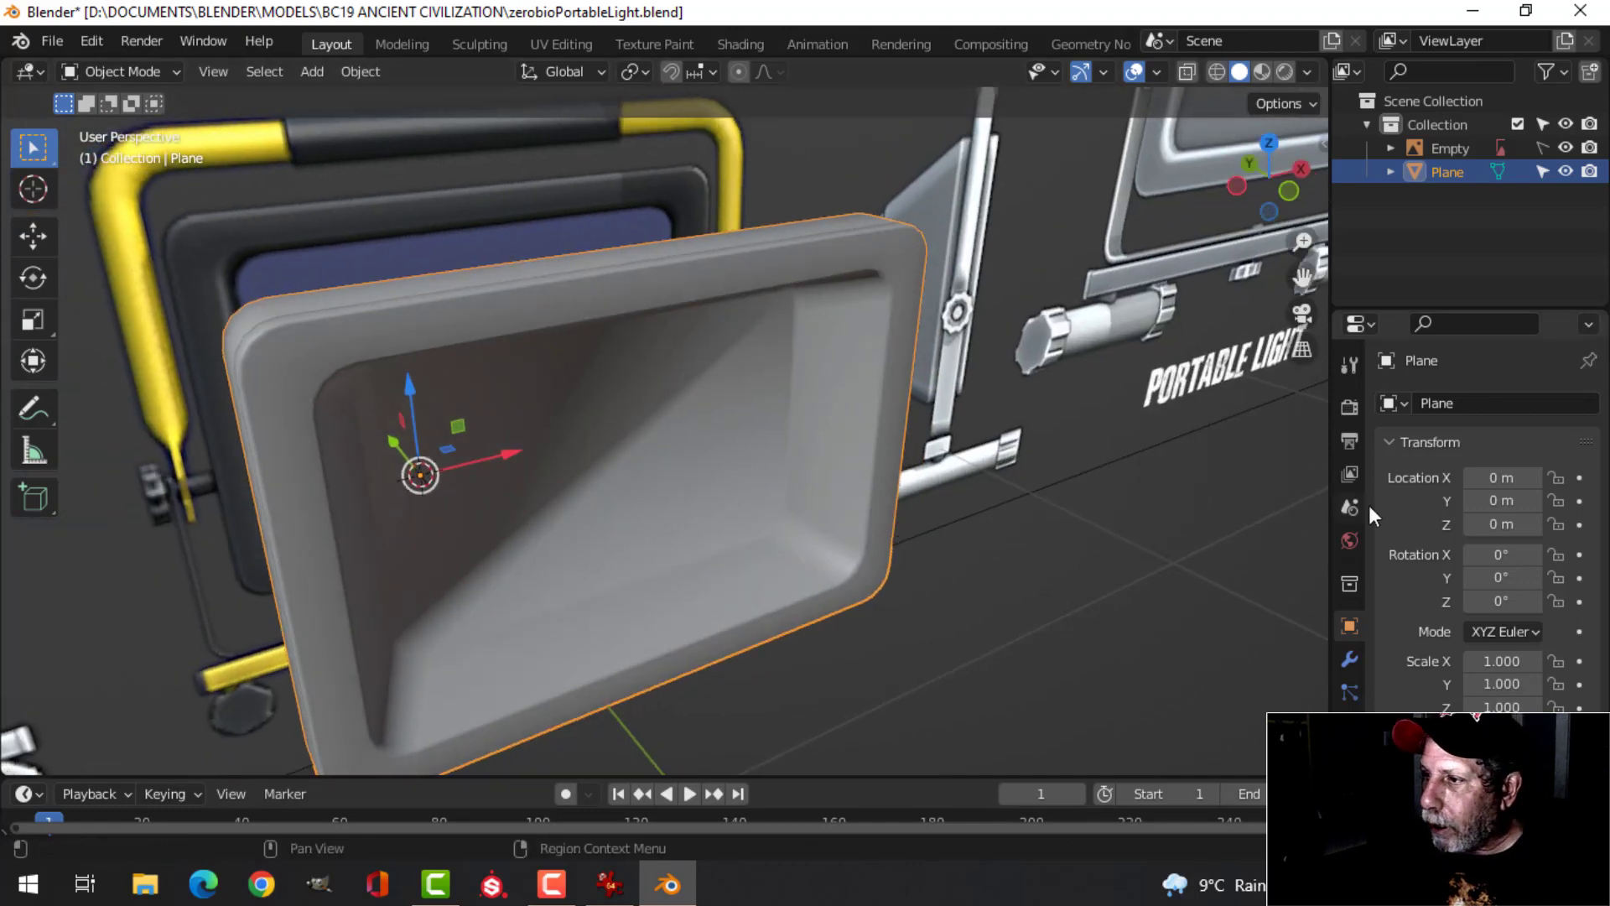
pyautogui.click(1349, 658)
pyautogui.click(1407, 402)
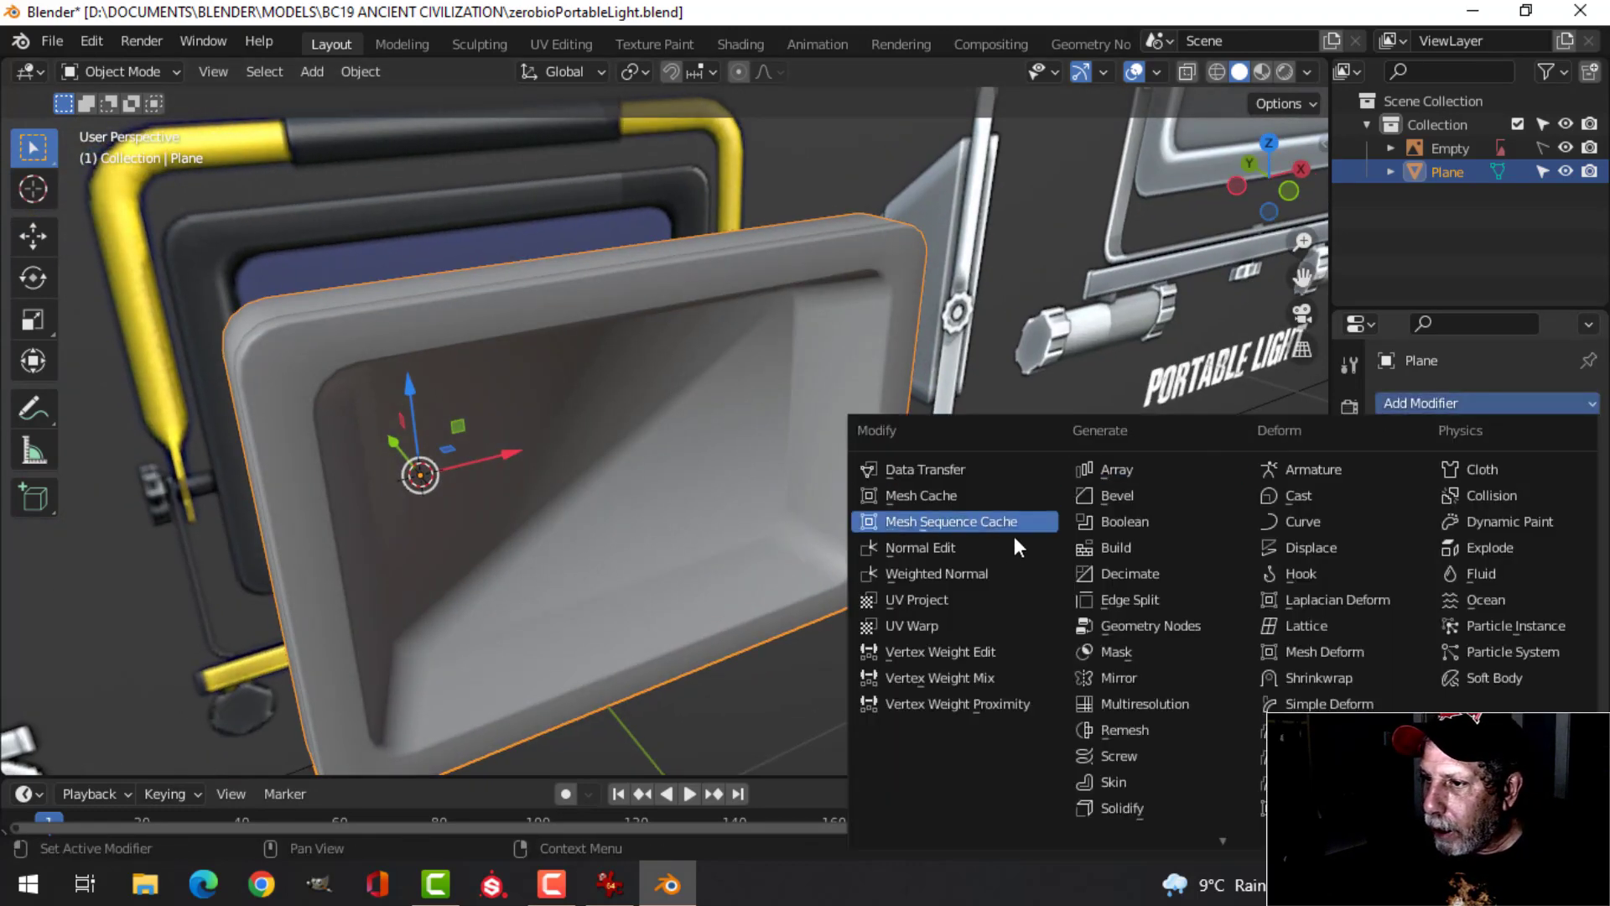
pyautogui.click(994, 577)
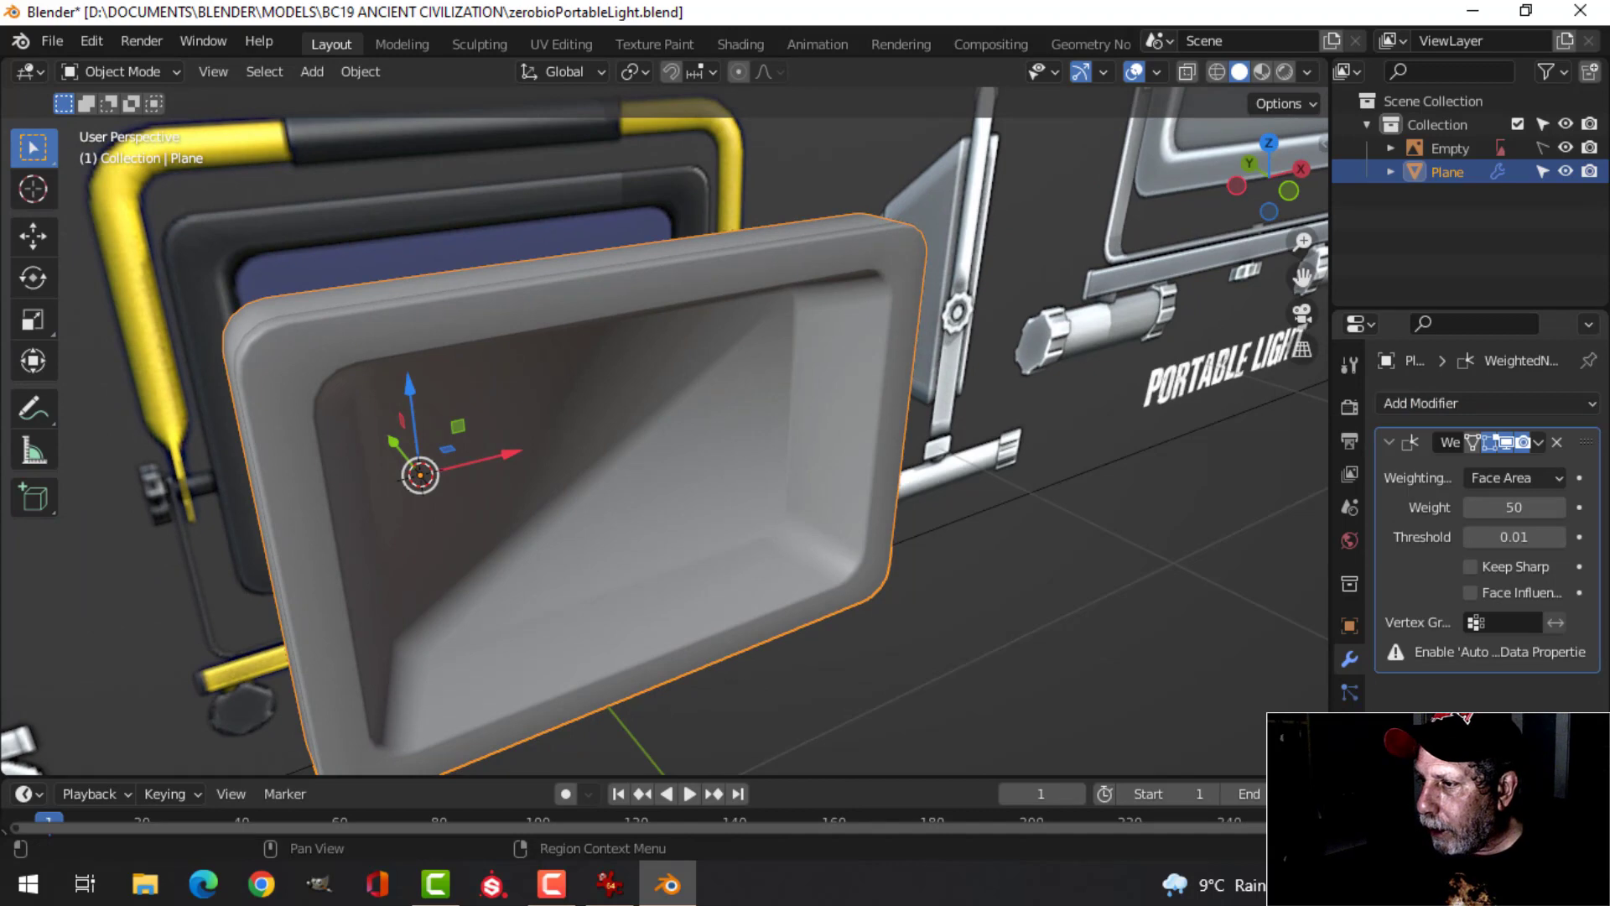
# Enable Auto Smooth for the housing's mesh normals
pyautogui.click(1350, 792)
pyautogui.scroll(-4, 1468, 755)
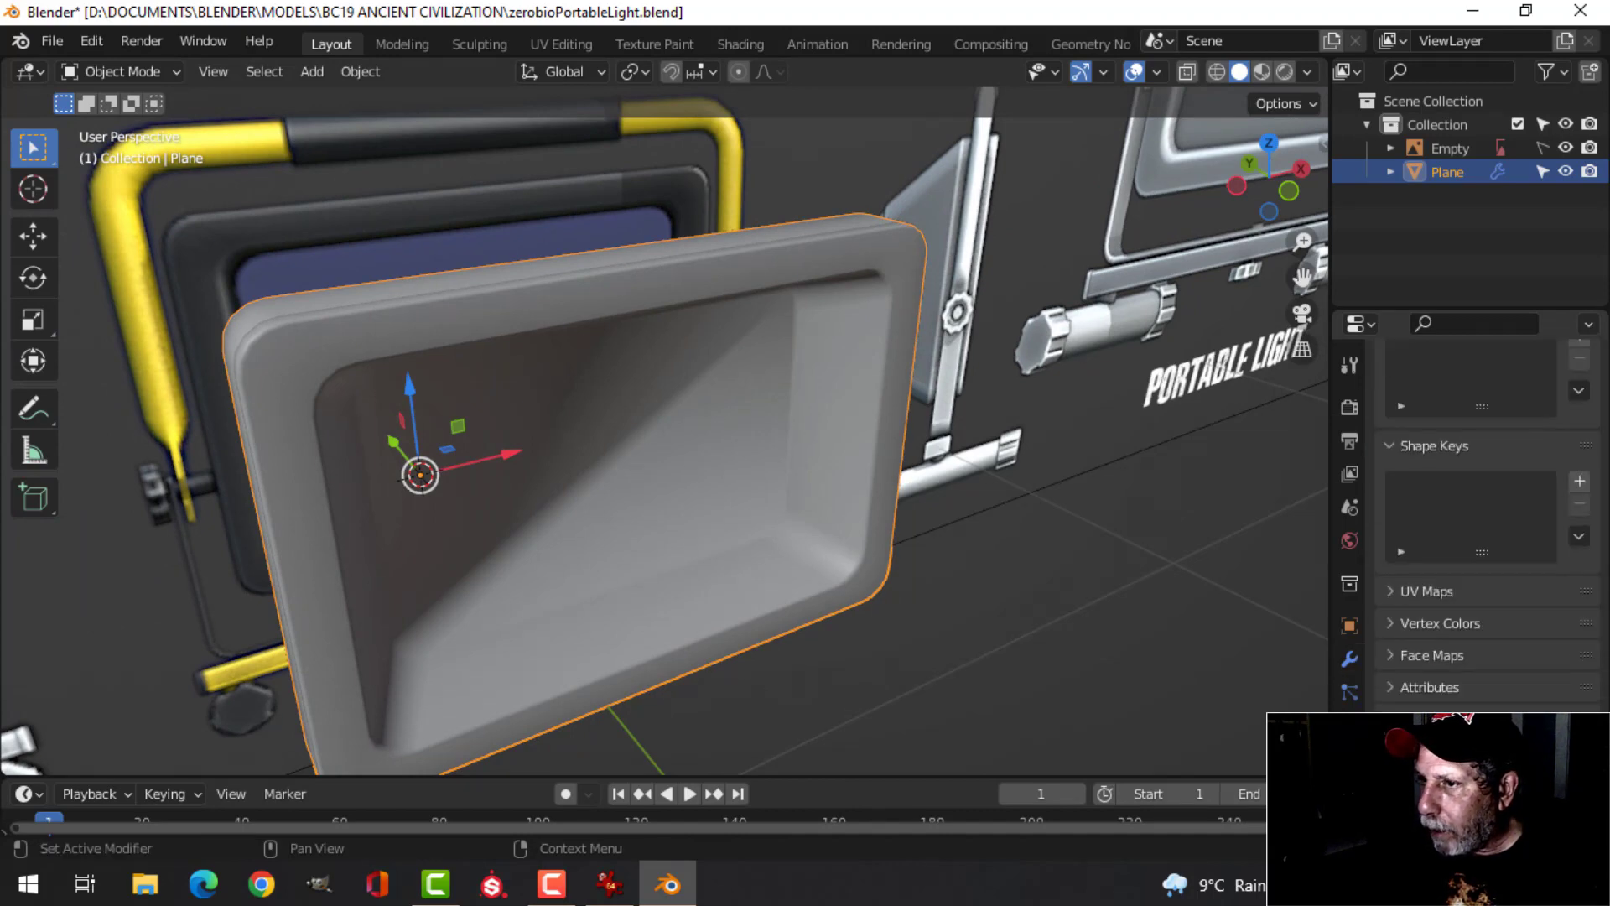
pyautogui.moveTo(797, 504); pyautogui.dragTo(1297, 495, button='middle')
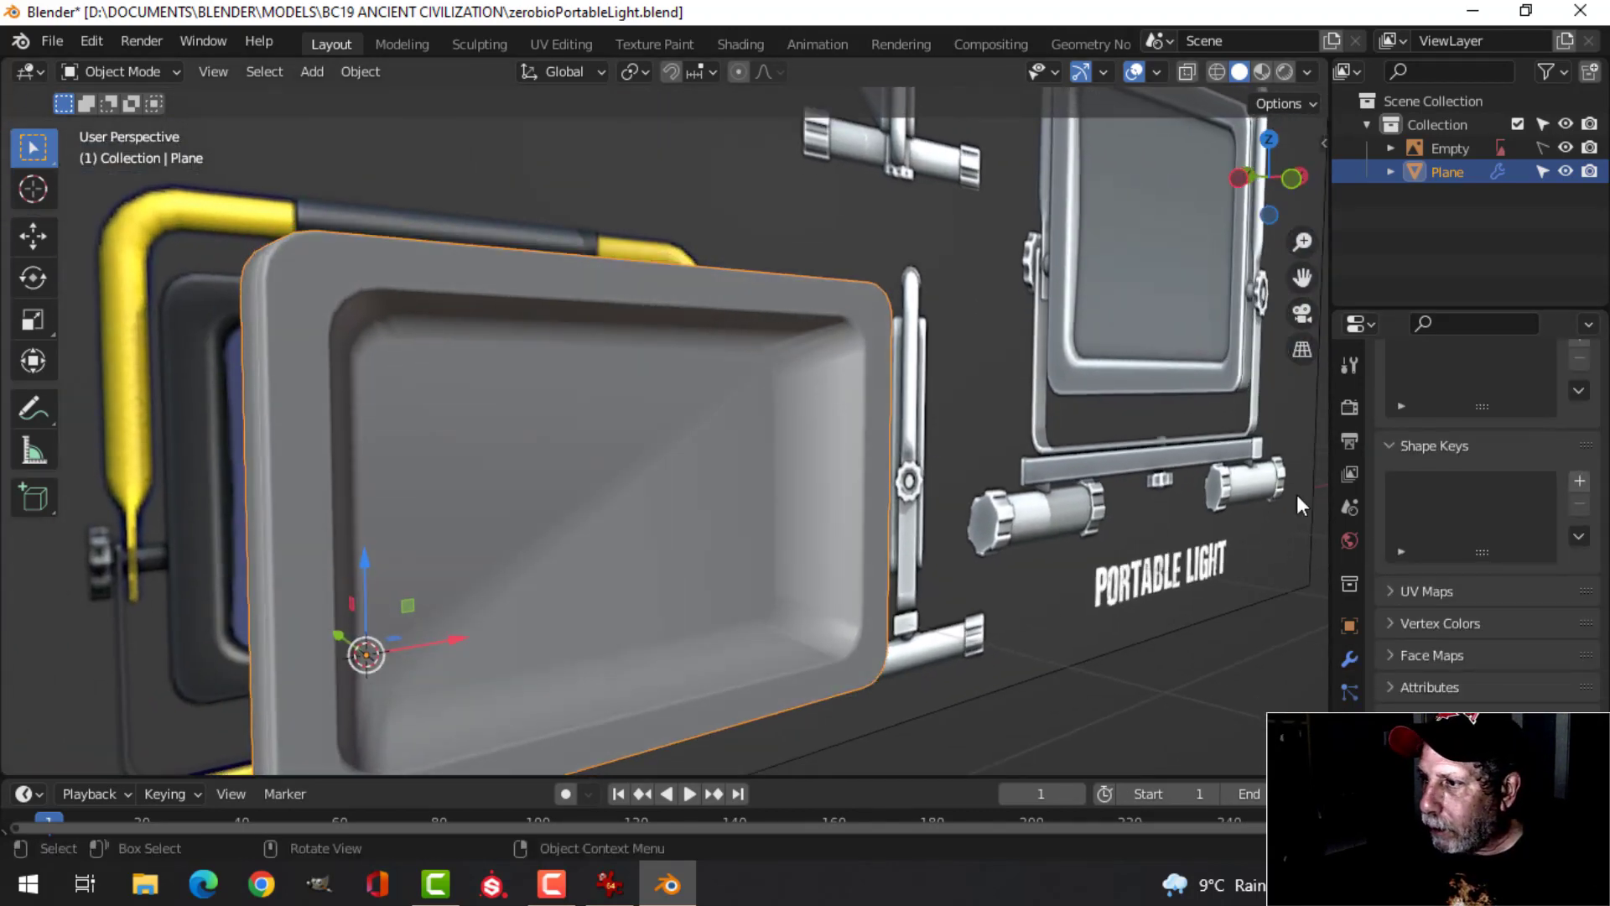
# Add a Bevel modifier to the housing and place it above the Weighted Normal modifier
pyautogui.click(1350, 656)
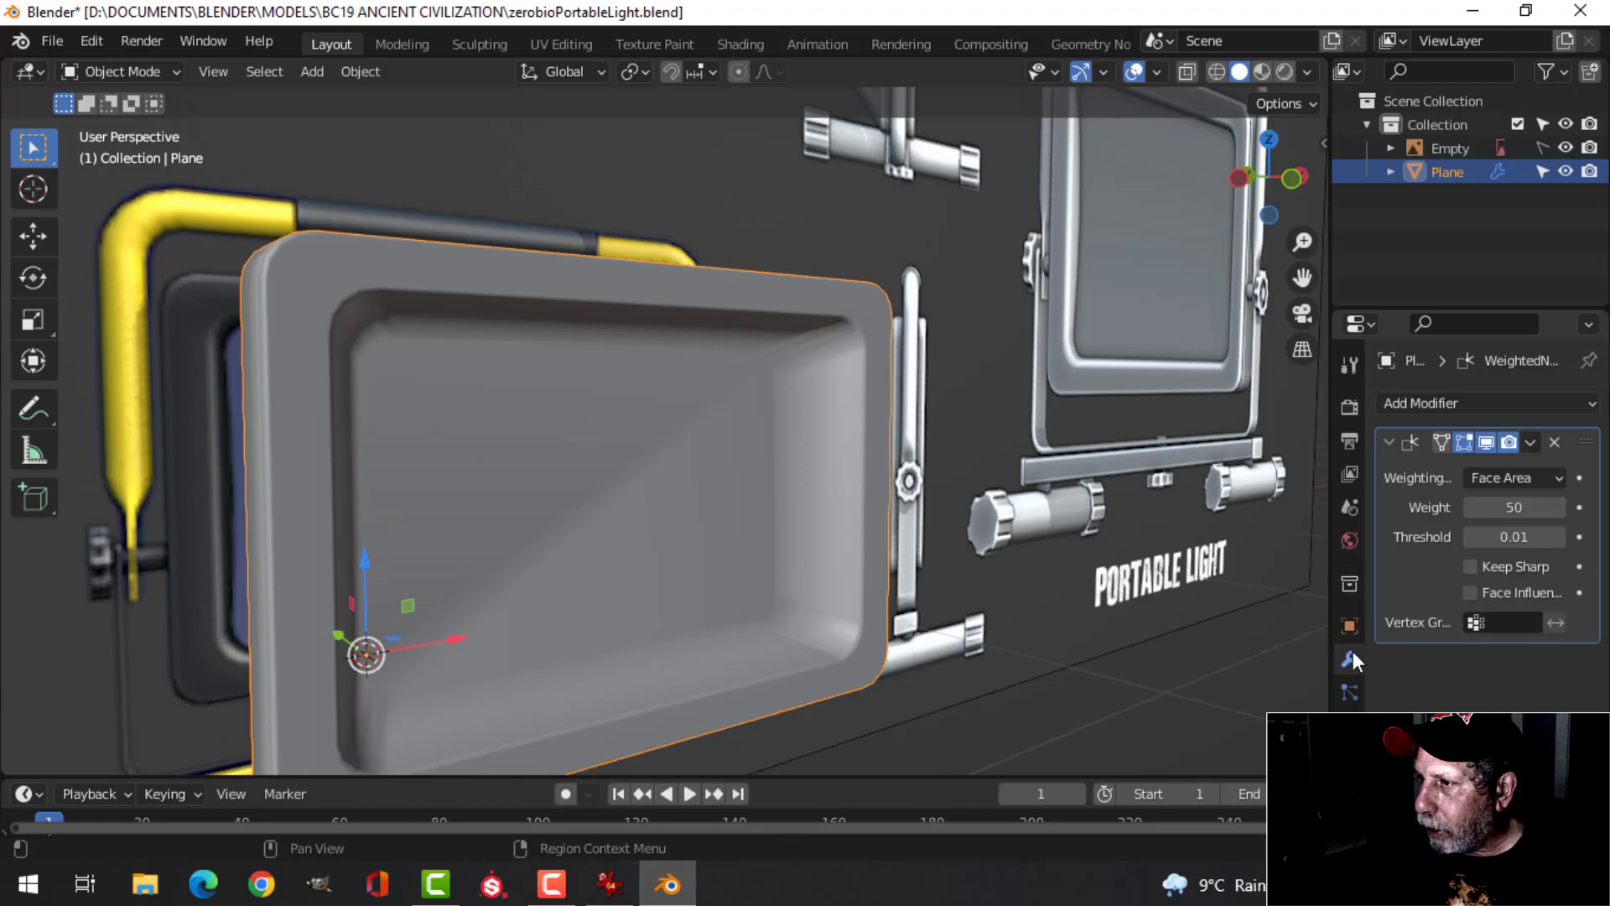
pyautogui.click(1407, 403)
pyautogui.click(1158, 493)
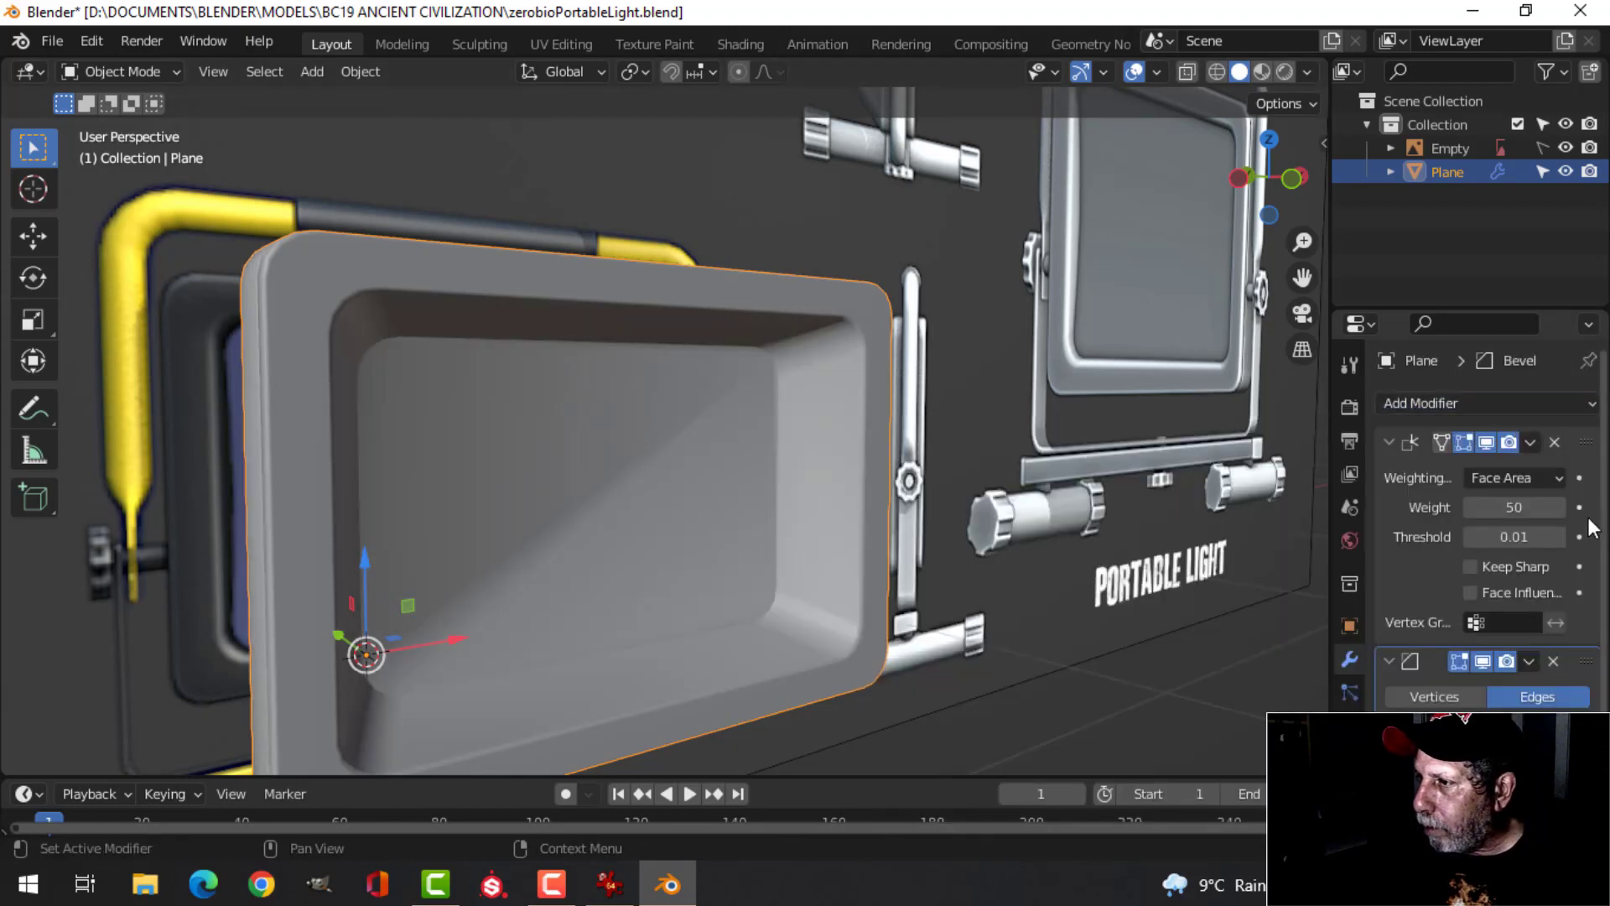
pyautogui.moveTo(1586, 669); pyautogui.dragTo(1586, 453)
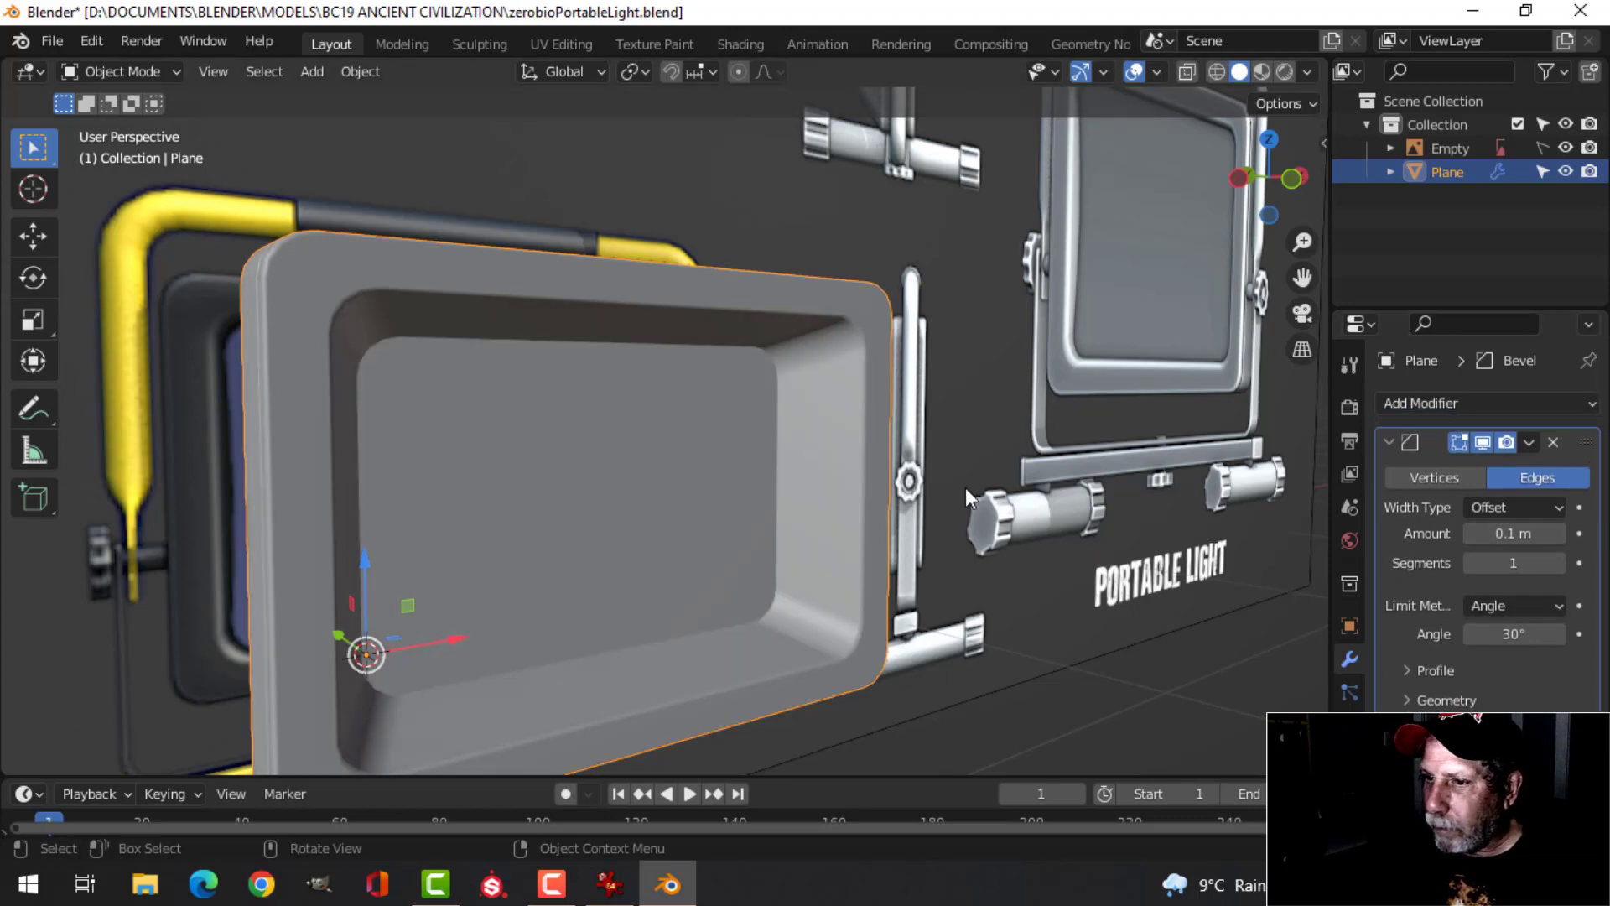
pyautogui.moveTo(965, 487); pyautogui.dragTo(693, 457, button='middle')
pyautogui.press('KP_1')
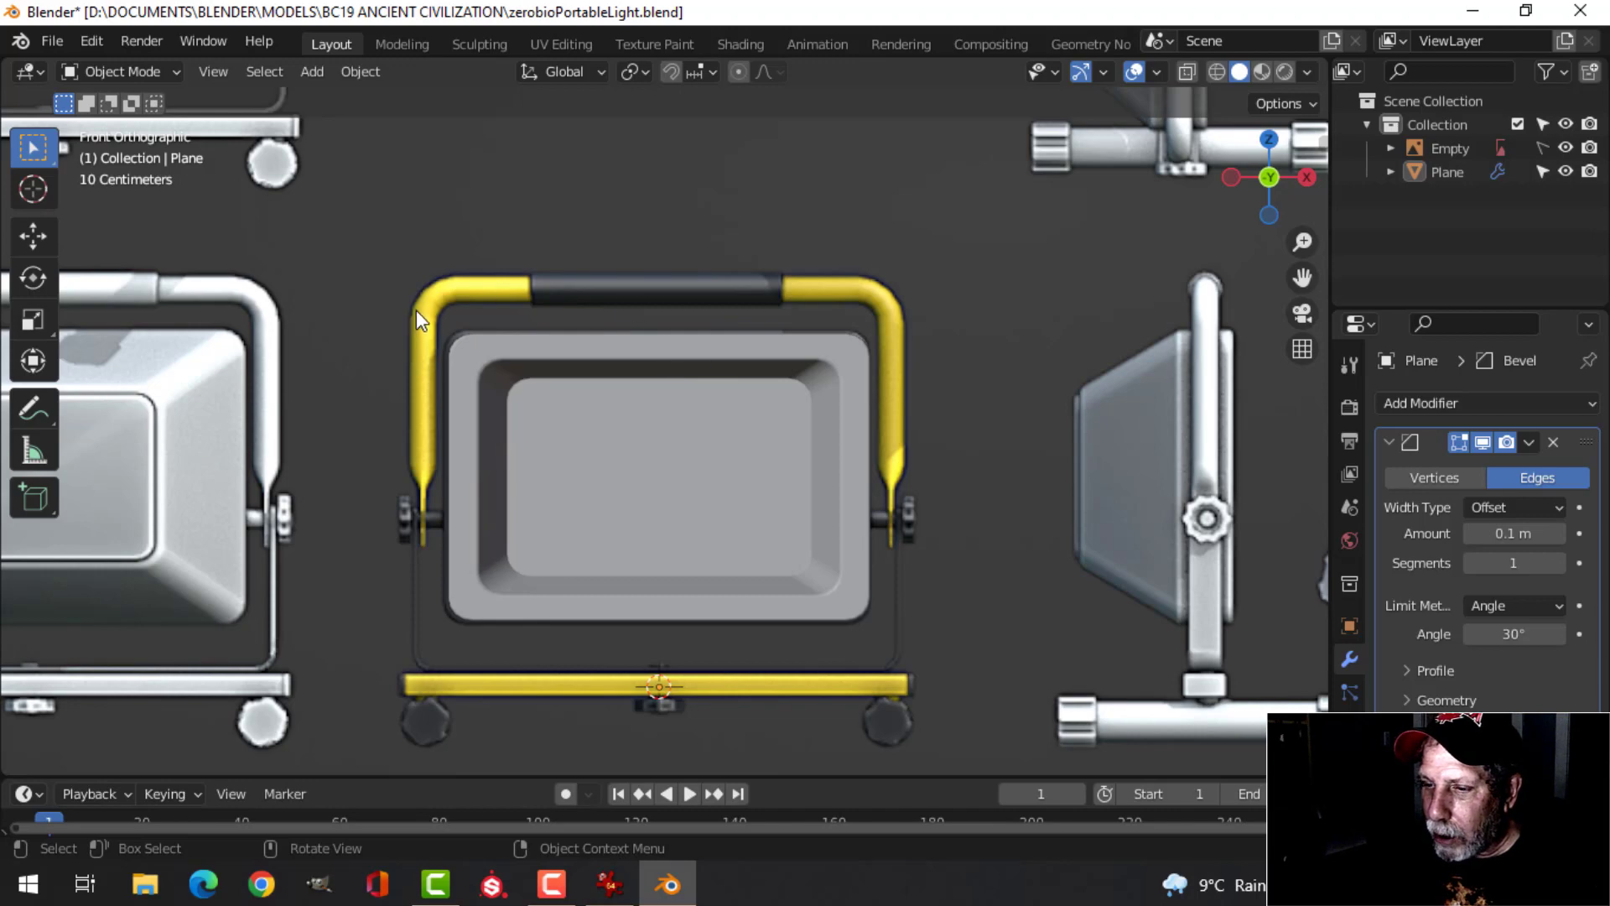
# Duplicate the straight edge along the top of the housing's front rim and raise it along Z to the reference handle's height
pyautogui.click(657, 358)
pyautogui.moveTo(697, 457)
pyautogui.mouseDown(button='middle')
pyautogui.moveTo(716, 492)
pyautogui.moveTo(633, 444)
pyautogui.moveTo(686, 460)
pyautogui.mouseUp(button='middle')
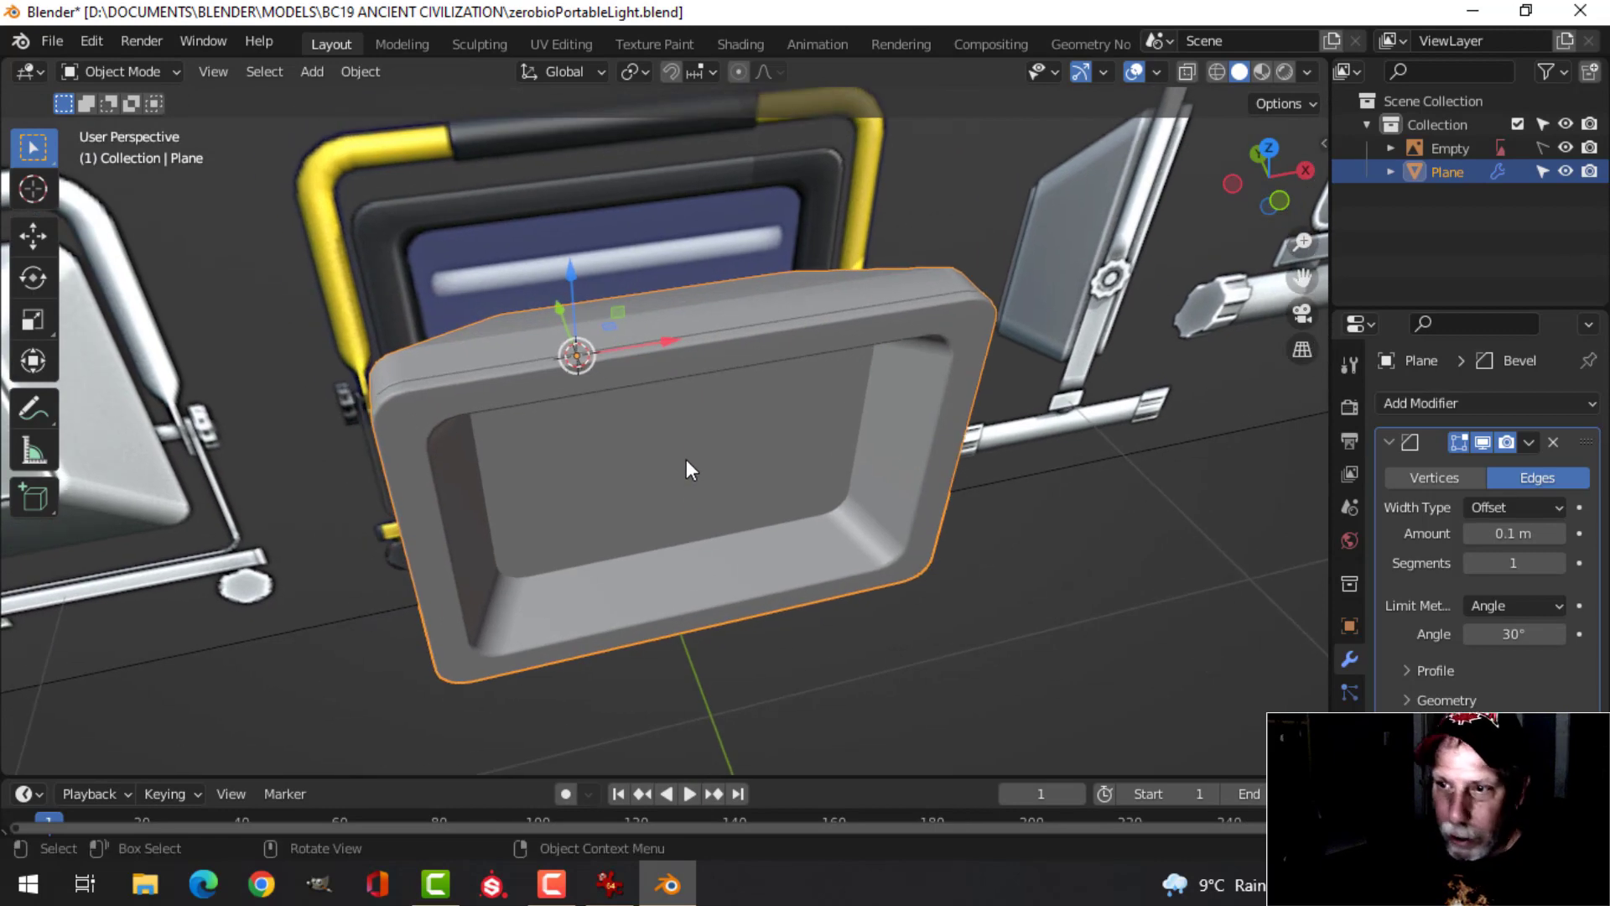
pyautogui.press('Tab')
pyautogui.hotkey('alt', 'a')
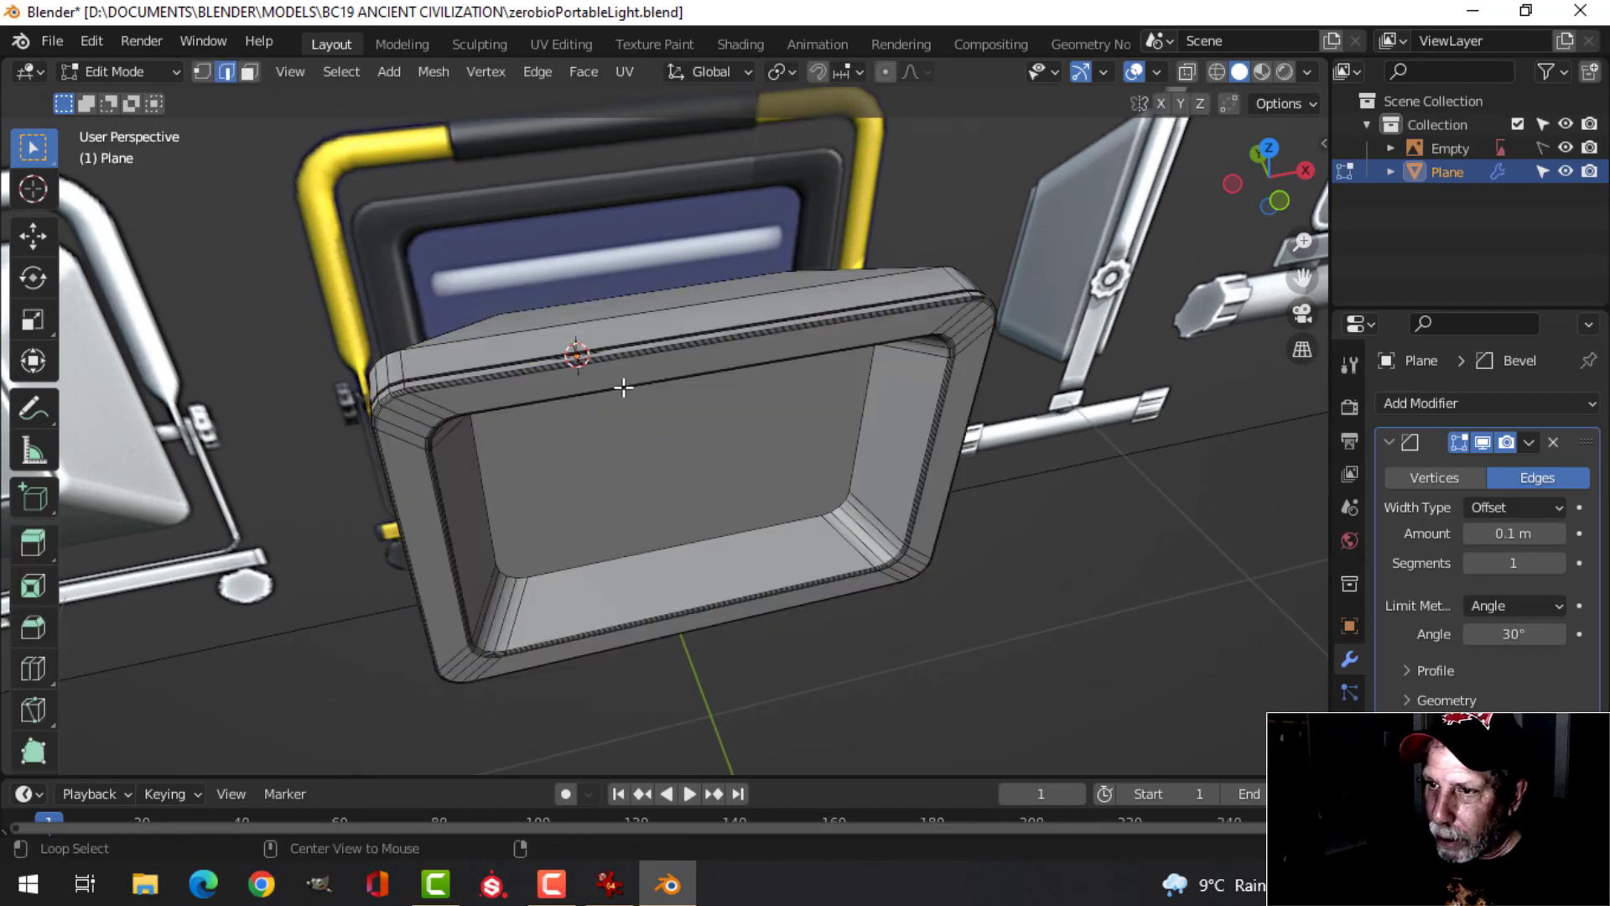
pyautogui.keyDown('alt'); pyautogui.click(604, 345); pyautogui.keyUp('alt')
pyautogui.moveTo(671, 345); pyautogui.dragTo(805, 442, button='middle')
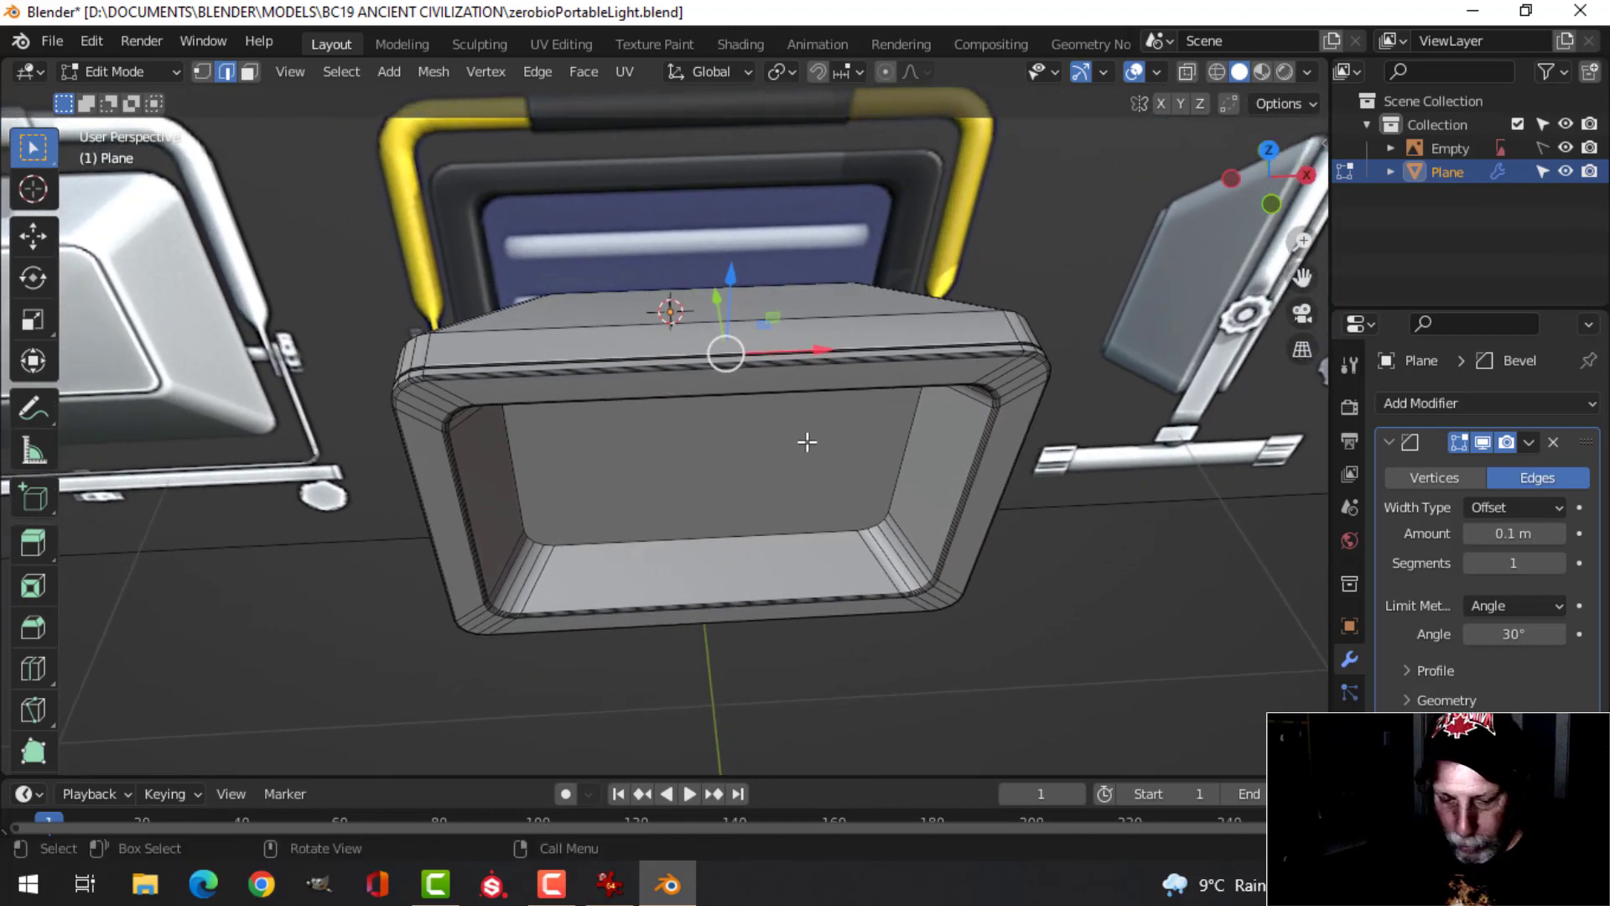
pyautogui.hotkey('shift', 'd')
pyautogui.rightClick(808, 442)
pyautogui.moveTo(728, 279); pyautogui.dragTo(728, 220)
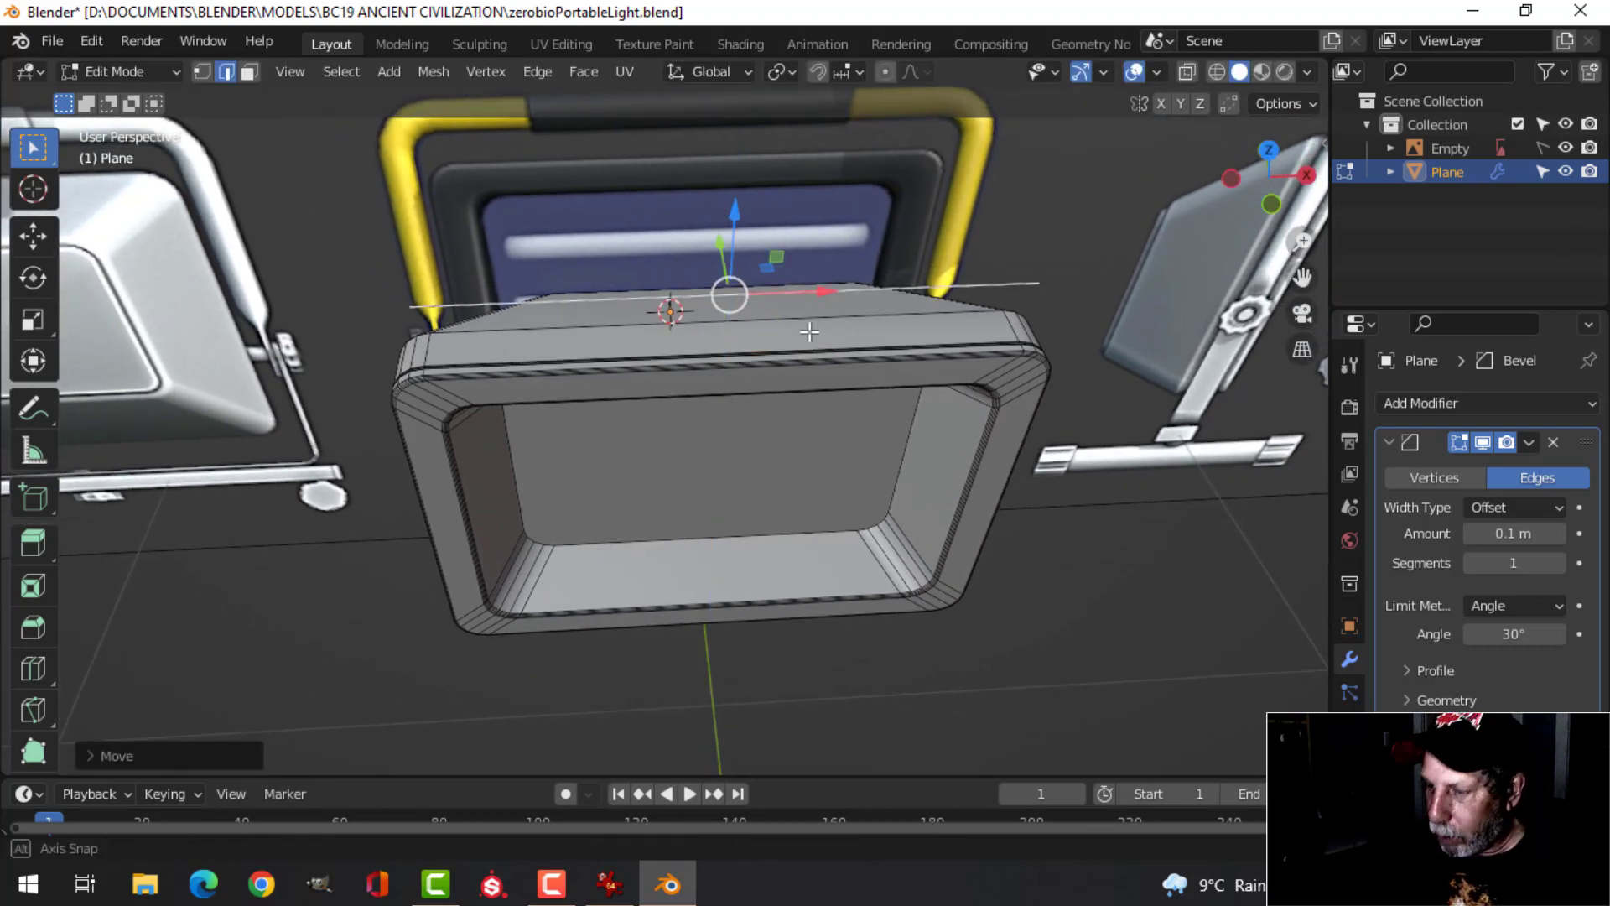
pyautogui.press('KP_1')
pyautogui.scroll(2, 783, 286)
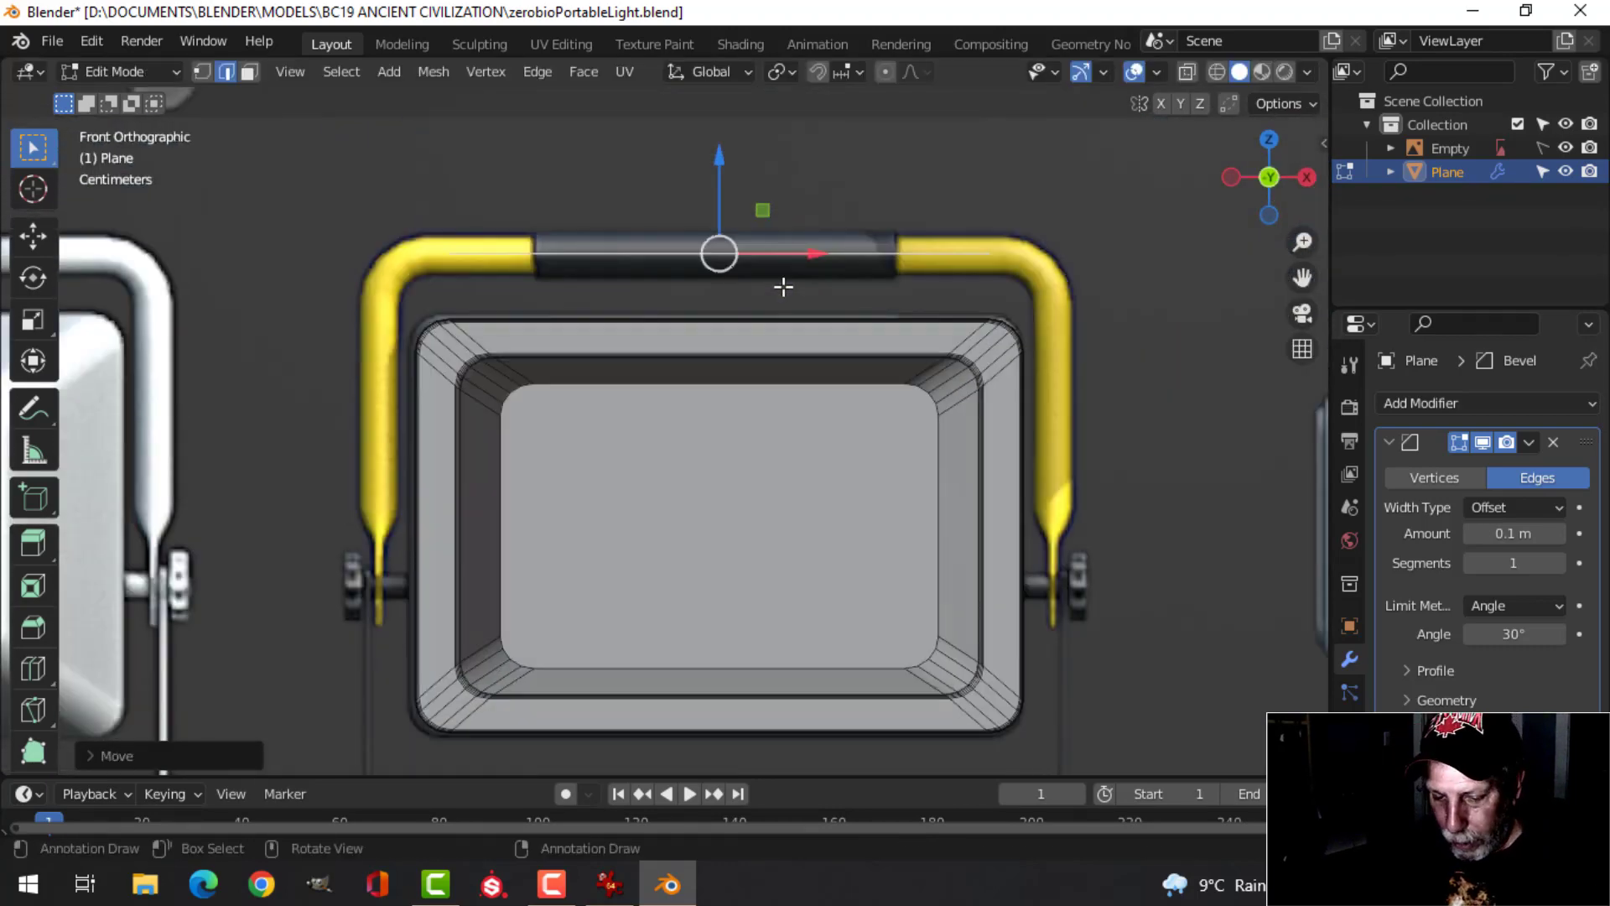
# Separate the duplicated edge into its own object and open only that object in Edit Mode
pyautogui.press('p')
pyautogui.click(784, 285)
pyautogui.press('Tab')
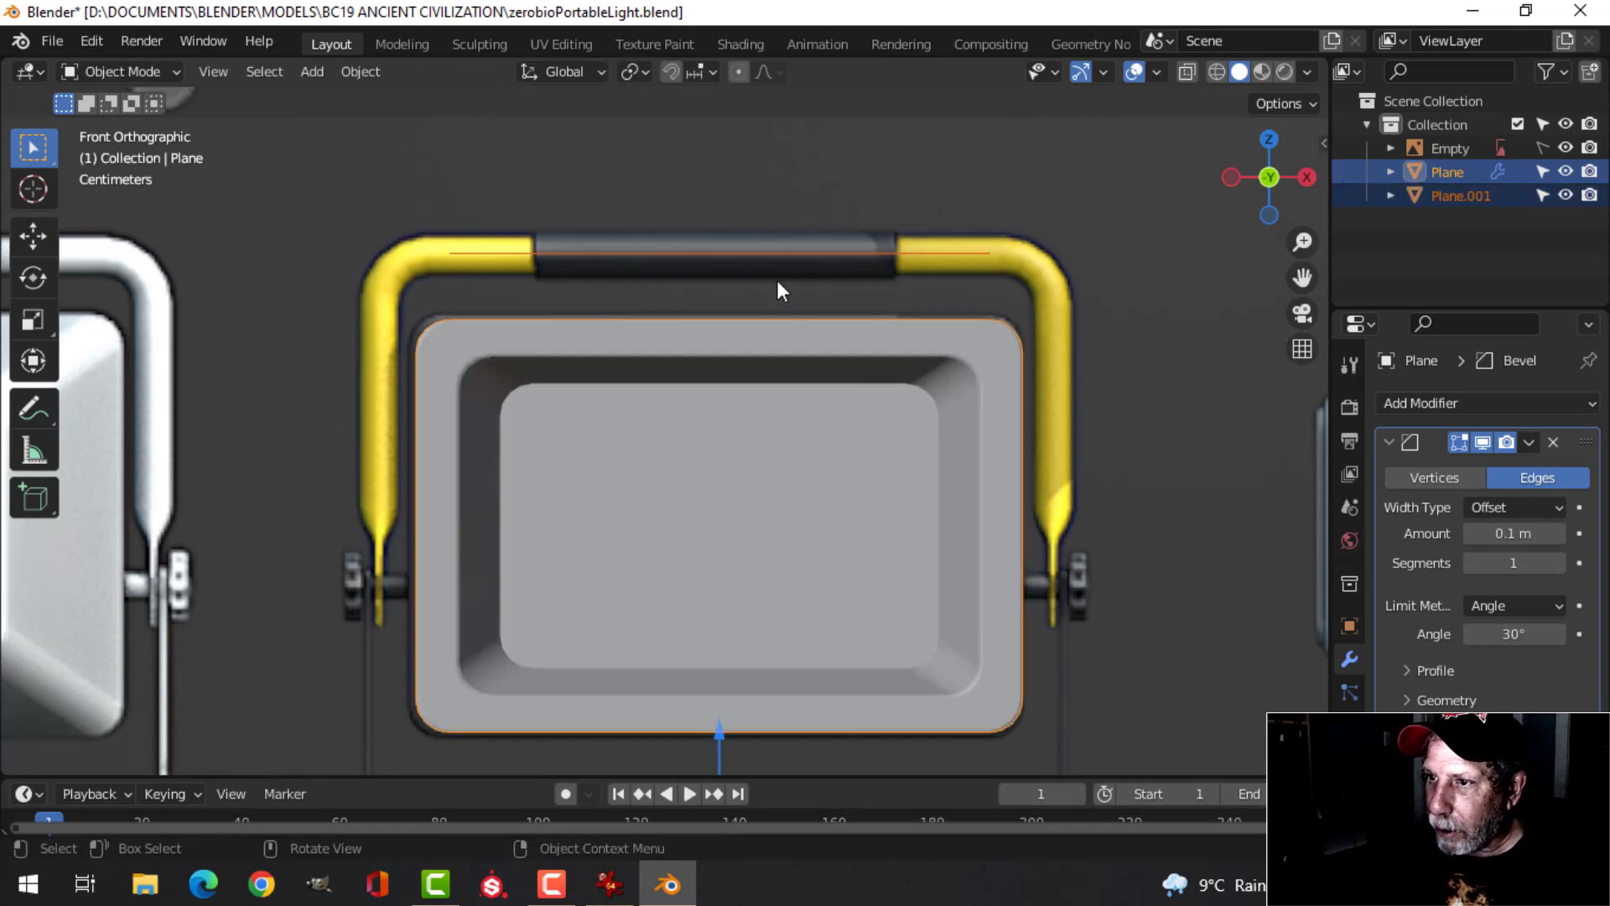
pyautogui.click(756, 253)
pyautogui.press('Tab')
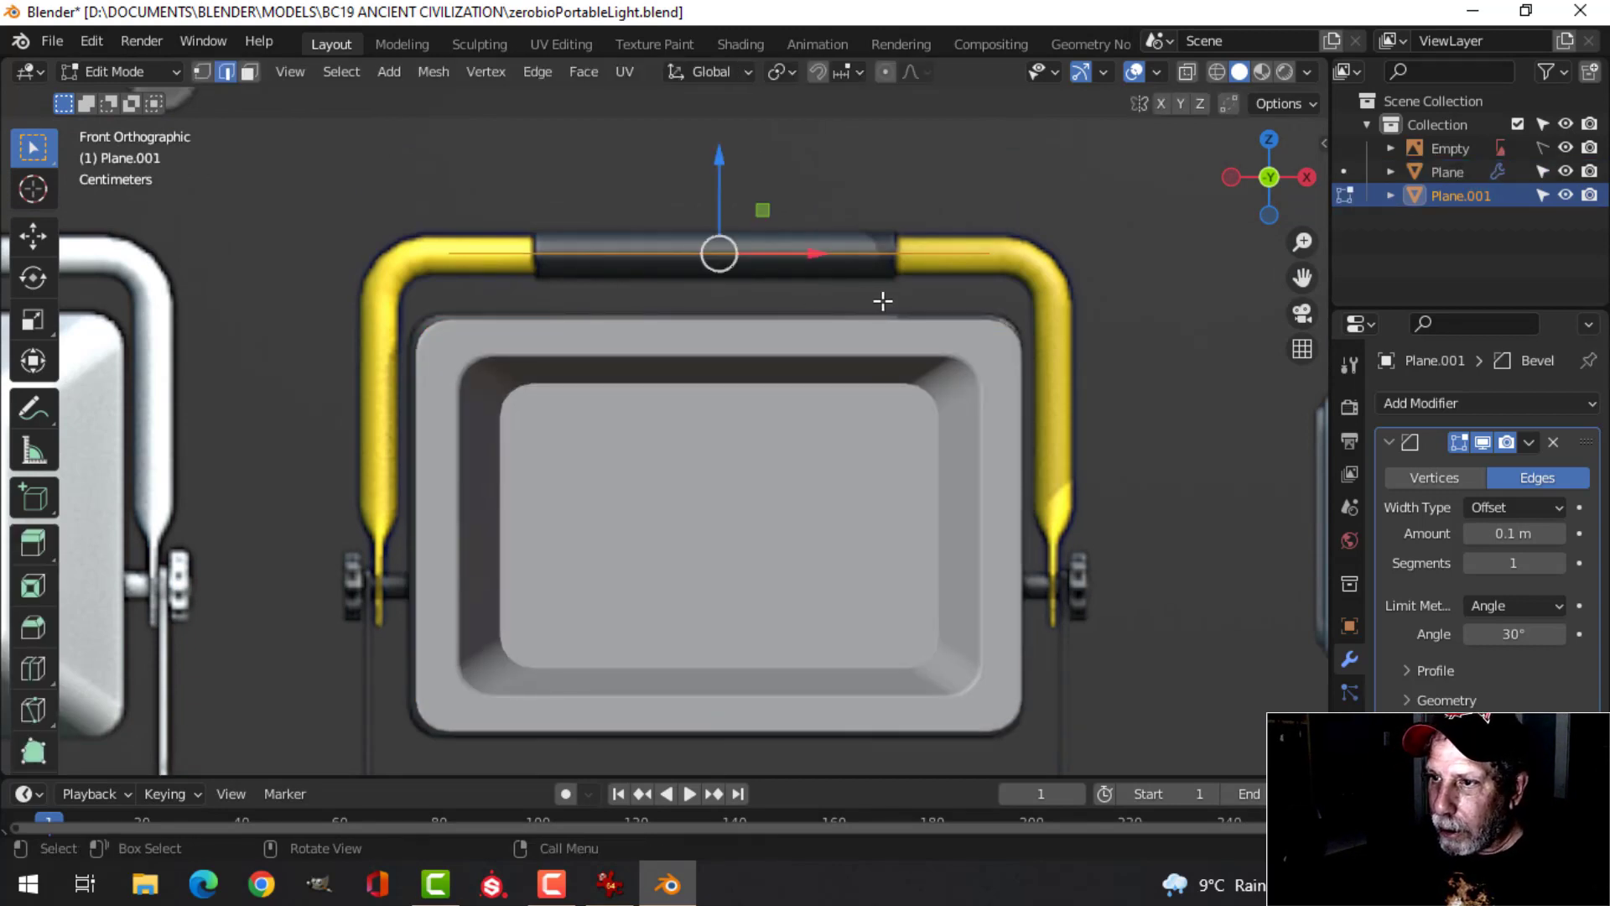
# Scale the separated handle edge by about 1.21 to widen it towards the reference handle's corners
pyautogui.press('1')
pyautogui.moveTo(815, 285); pyautogui.dragTo(833, 322, button='middle')
pyautogui.press('KP_1')
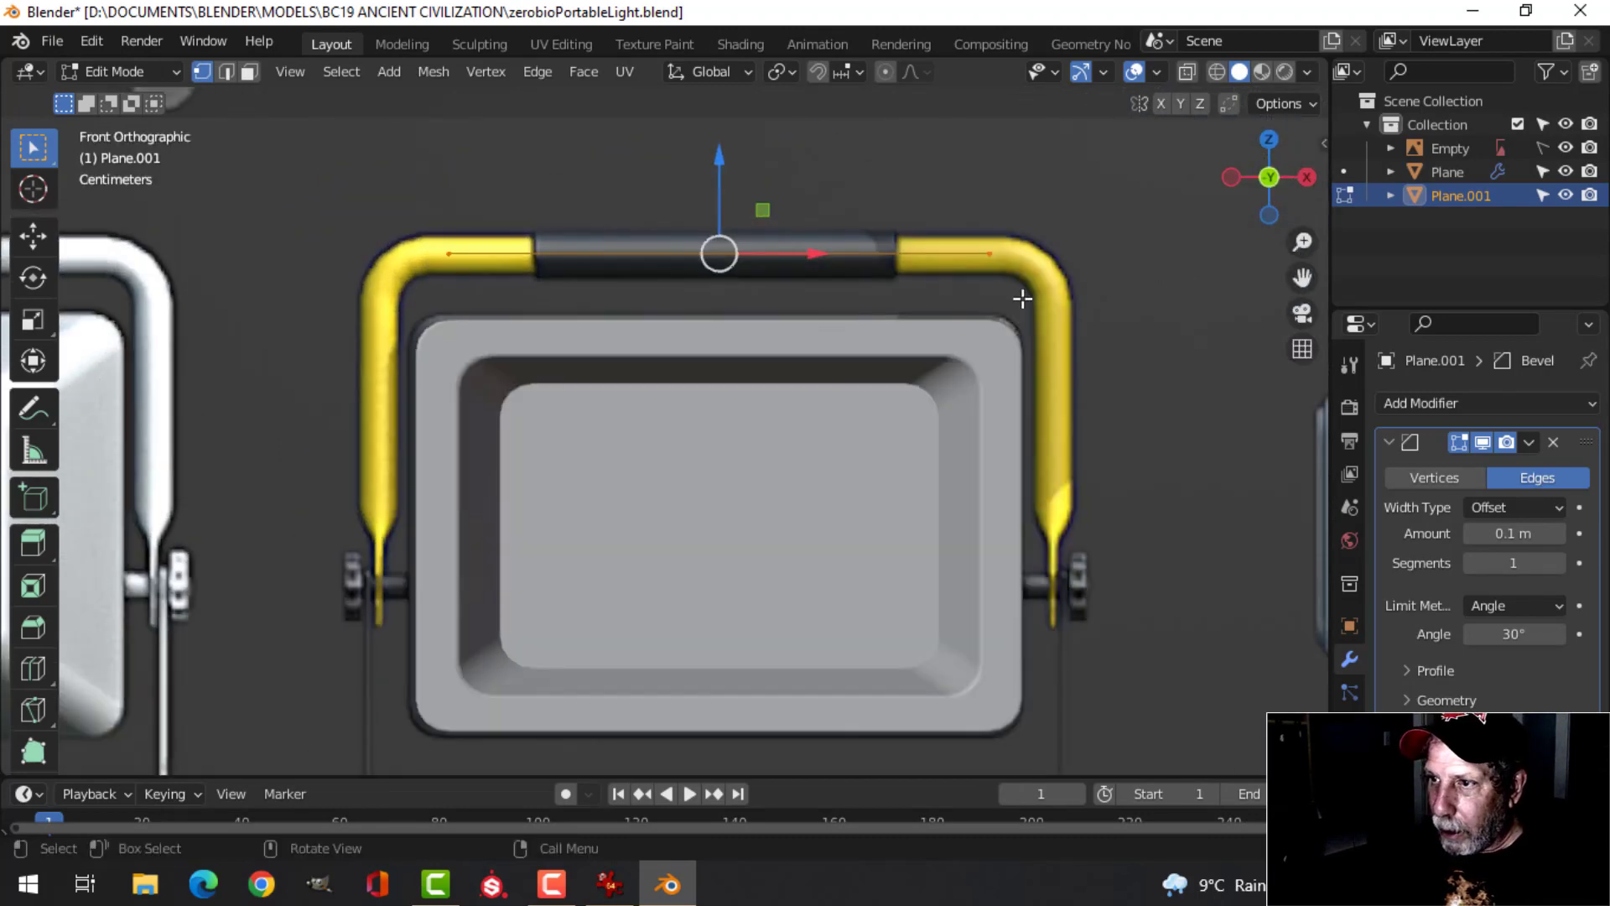
pyautogui.press('s')
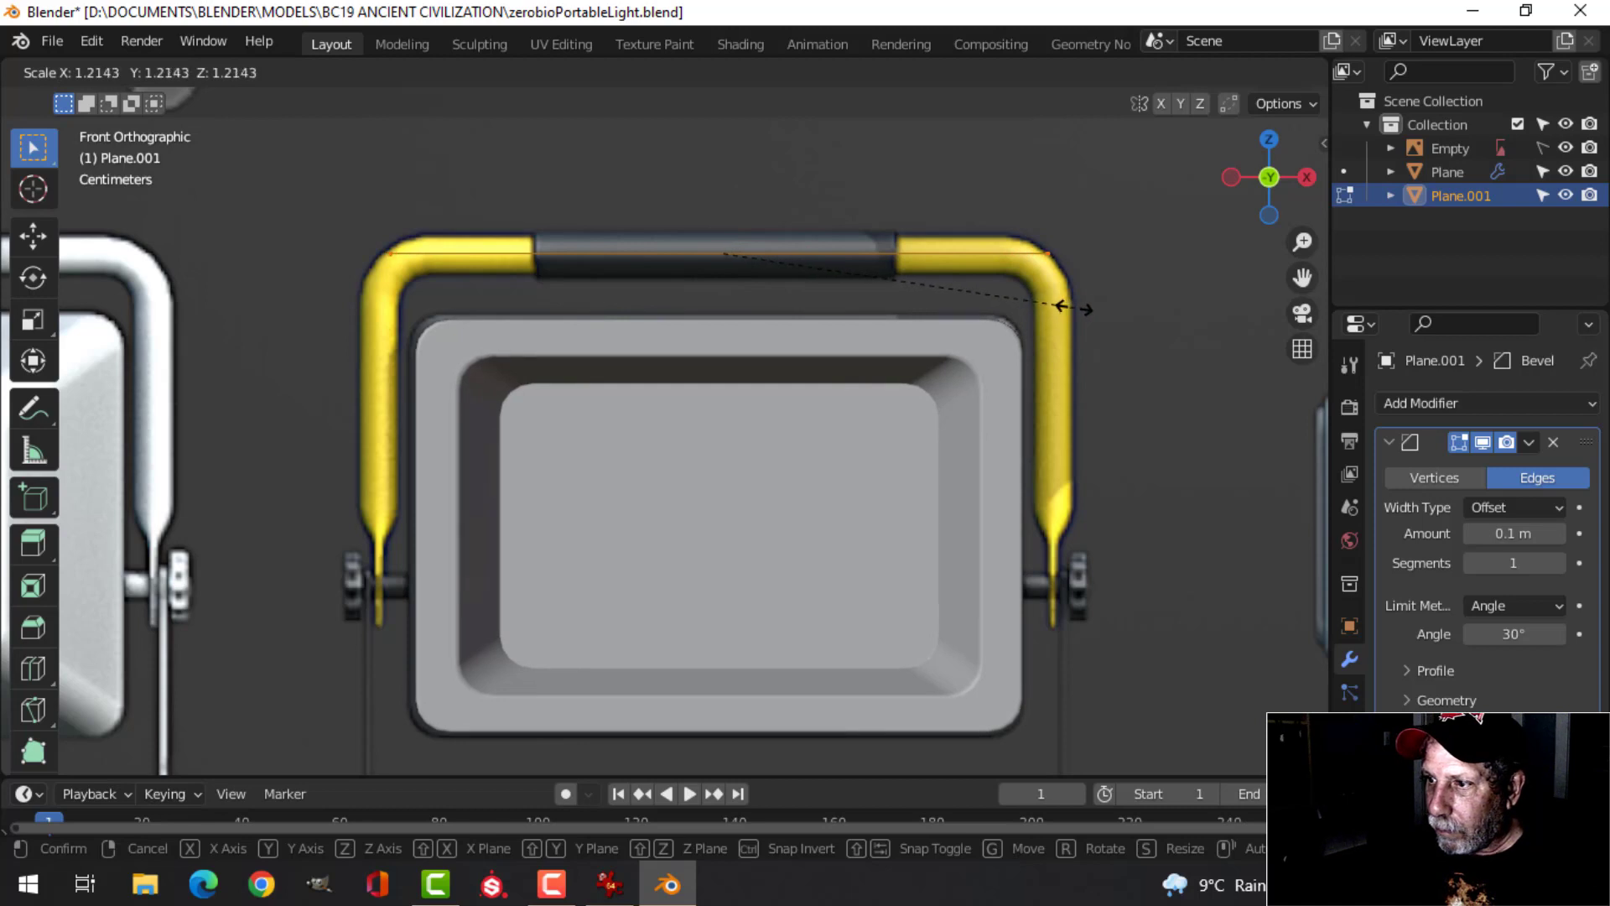
pyautogui.click(1075, 309)
pyautogui.keyDown('shift'); pyautogui.moveTo(1101, 378); pyautogui.dragTo(1097, 324, button='middle'); pyautogui.keyUp('shift')
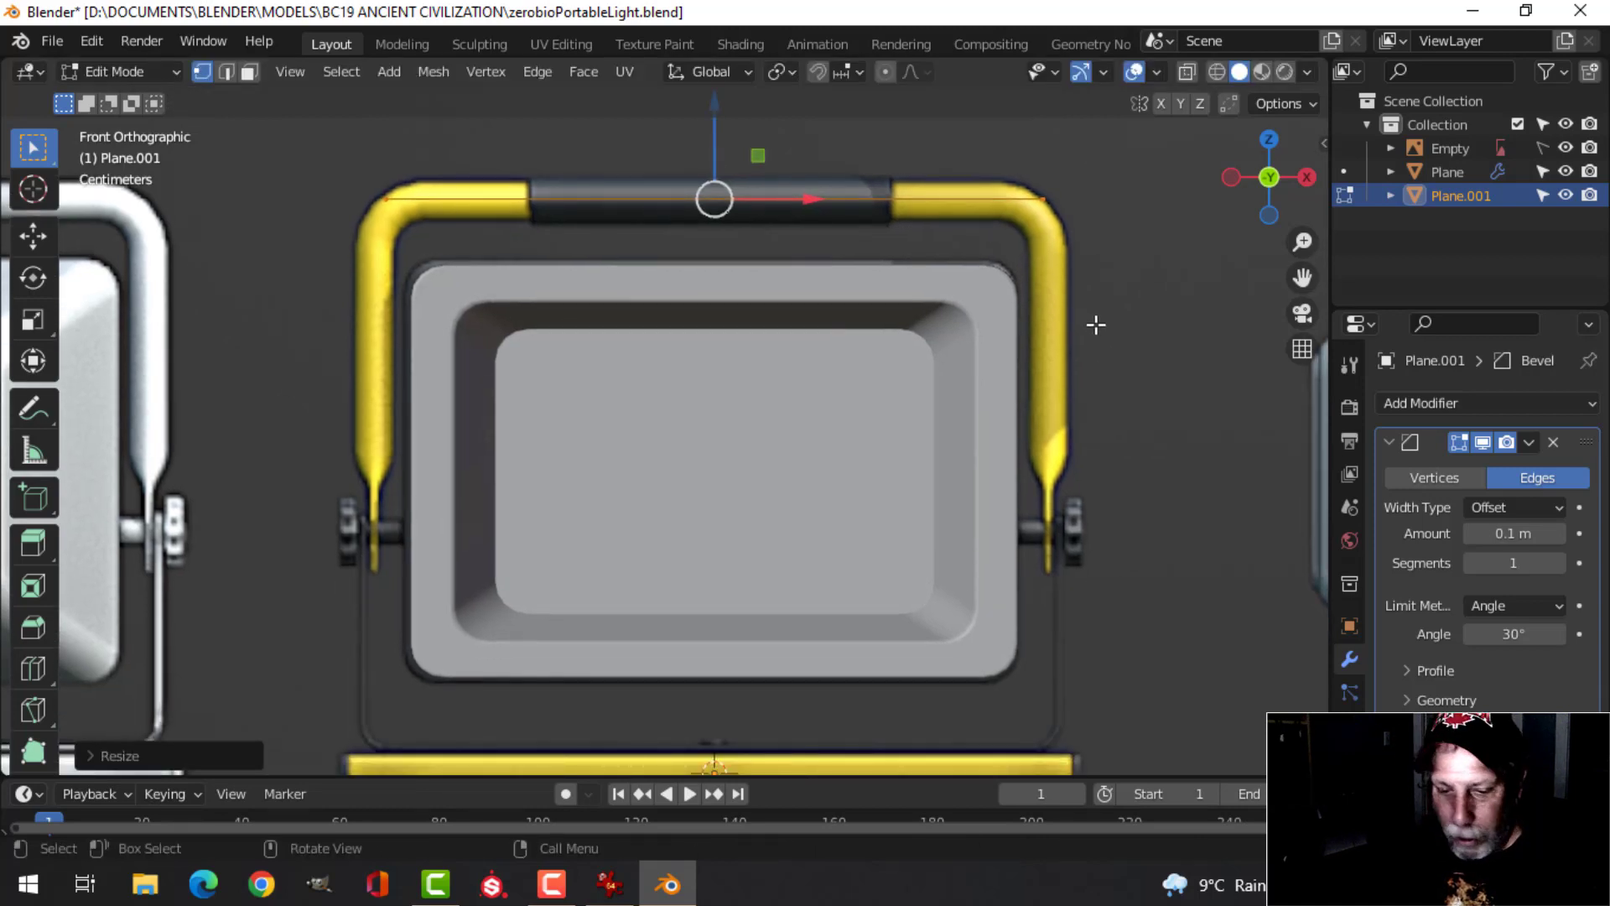
# Extrude the handle edge about 0.35 m down along Z and scale the resulting face by about 1.04 along X to match the reference legs
pyautogui.press('e')
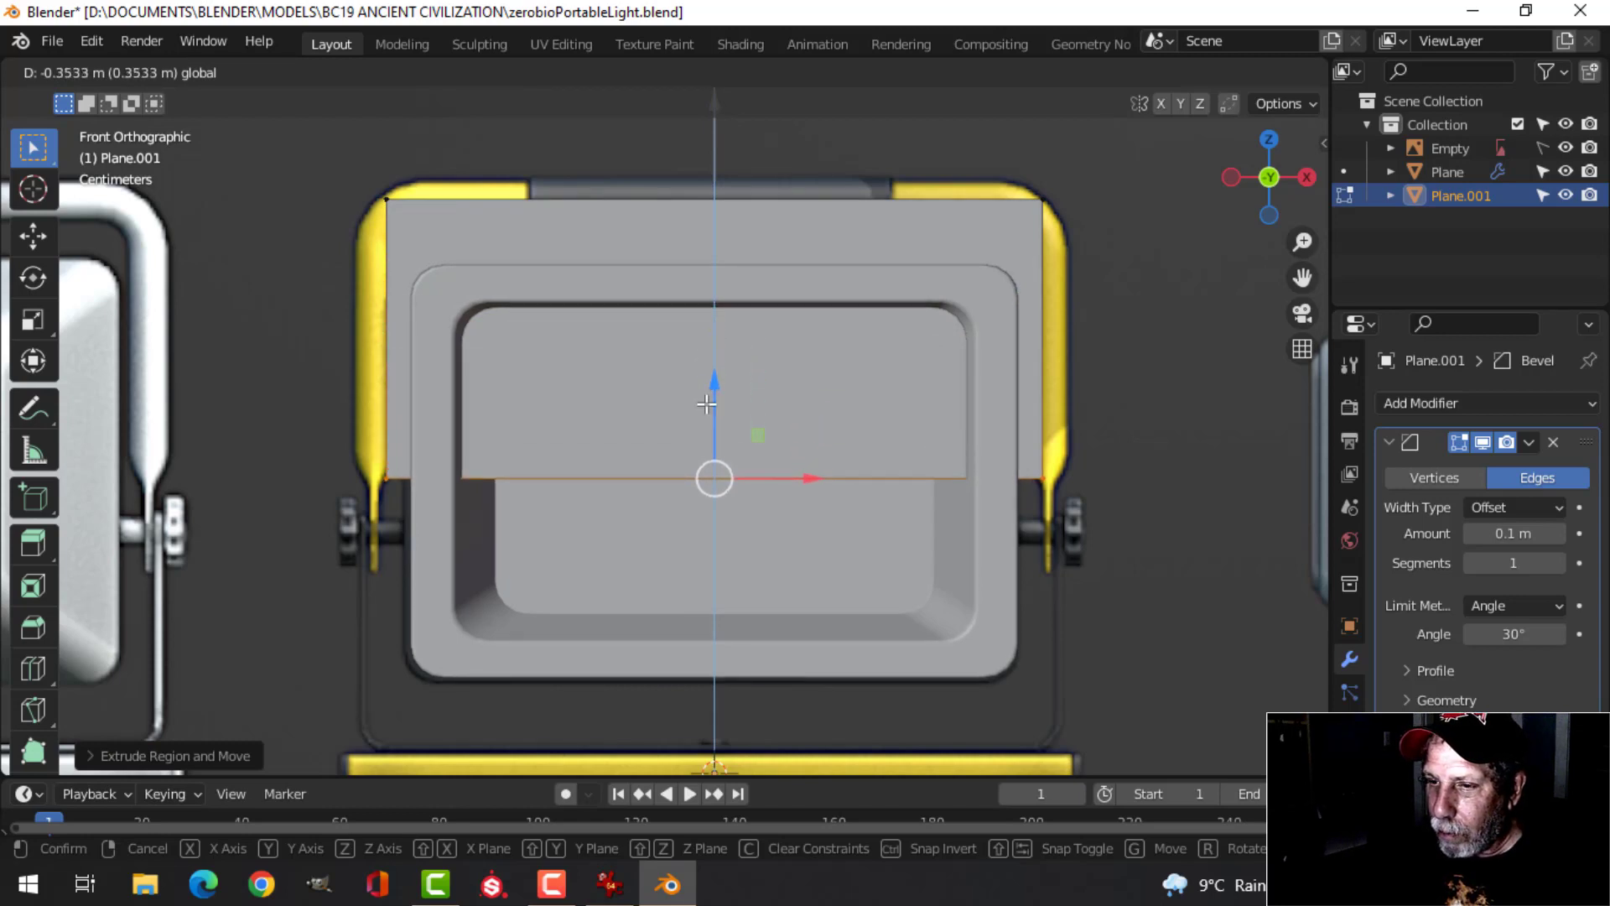
pyautogui.click(707, 403)
pyautogui.press('a')
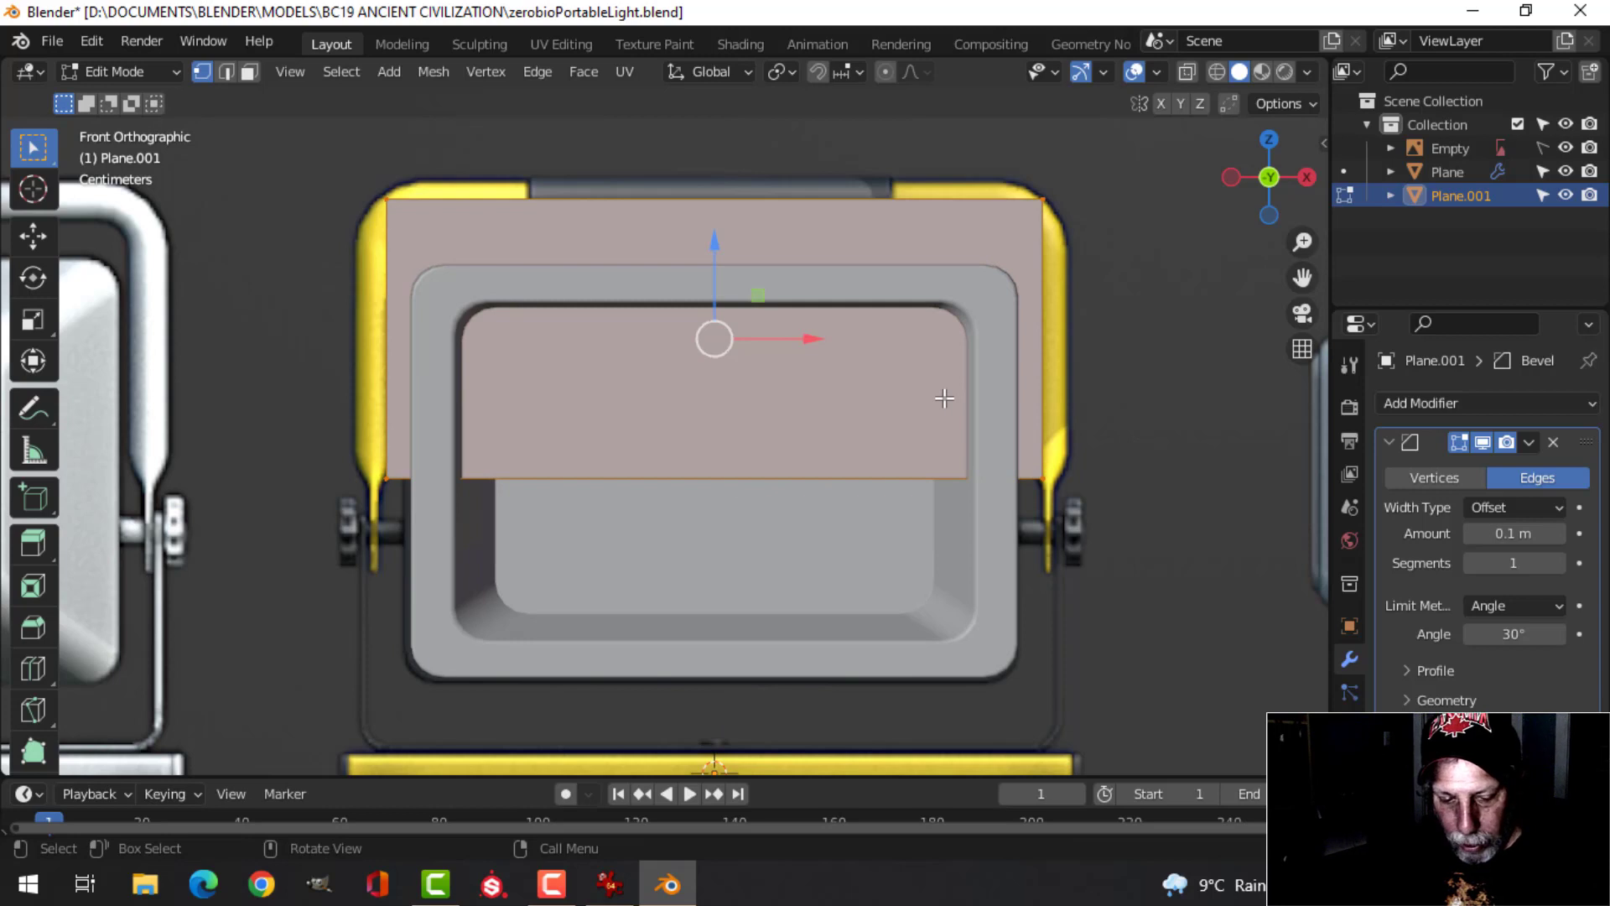
pyautogui.press('s')
pyautogui.press('x')
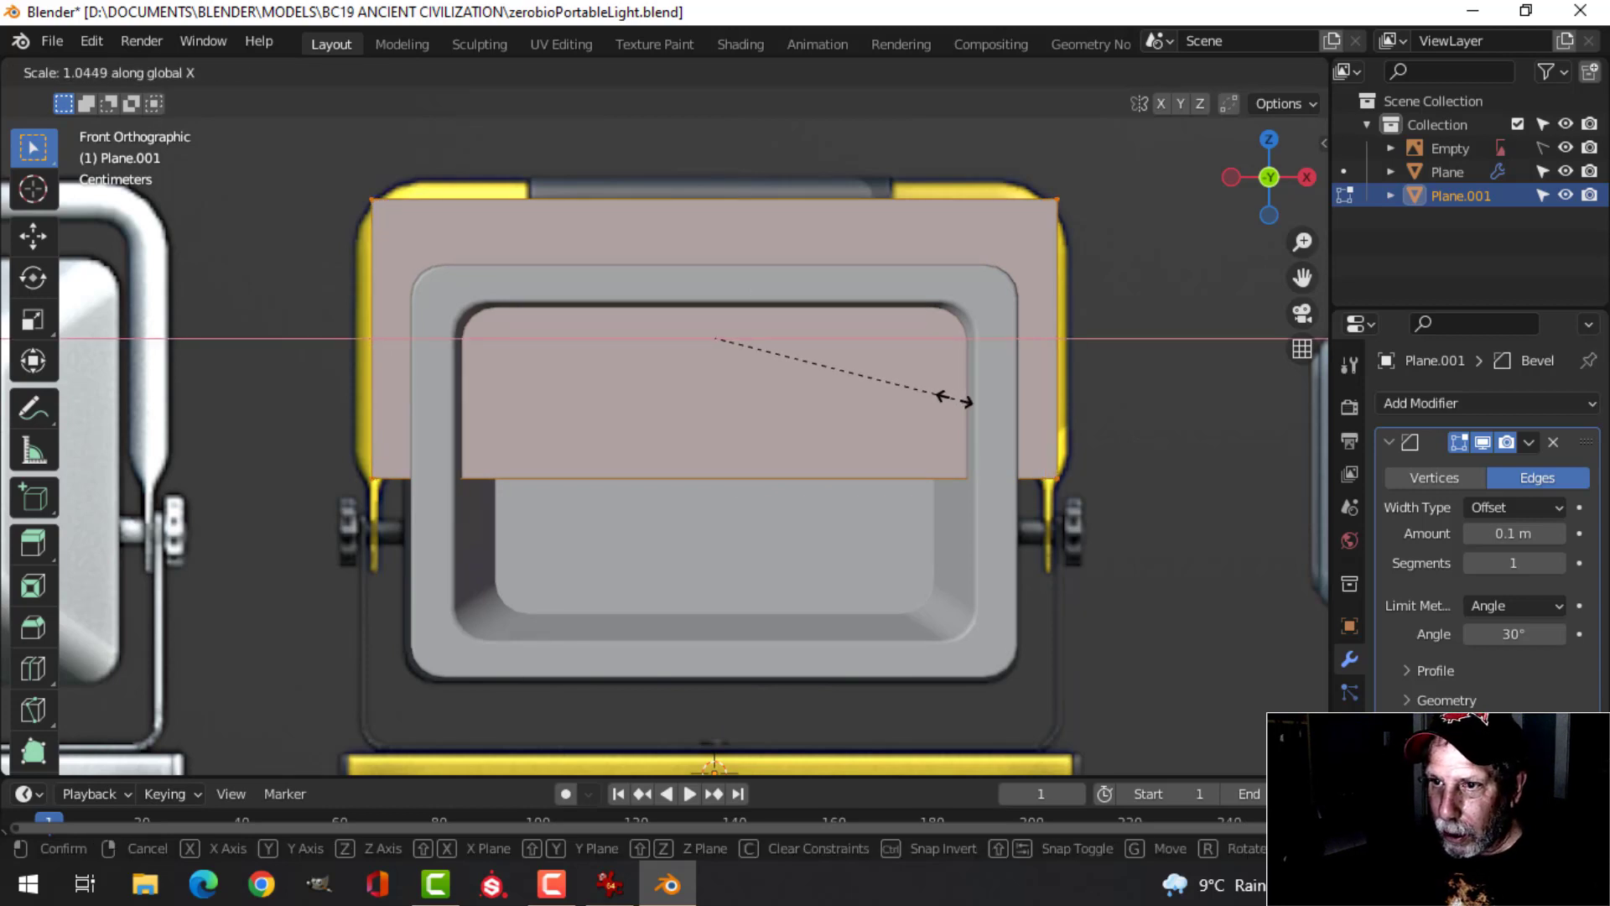
pyautogui.click(959, 399)
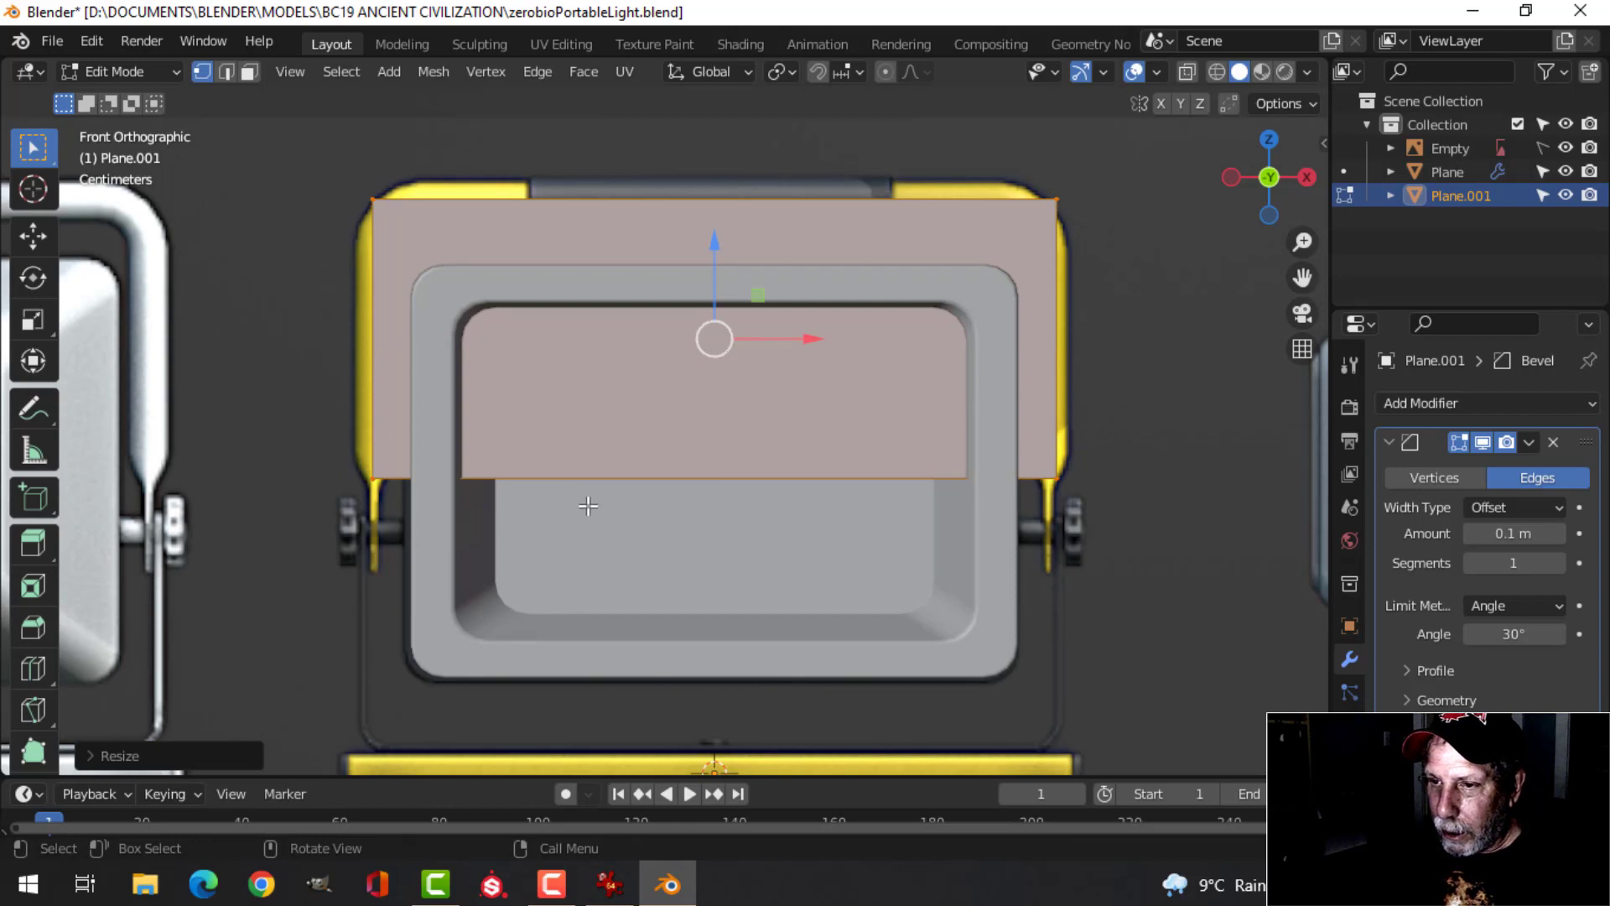
# Delete the face's lower edge, leaving only the open U-shaped outline of the handle
pyautogui.hotkey('alt', 'a')
pyautogui.press('2')
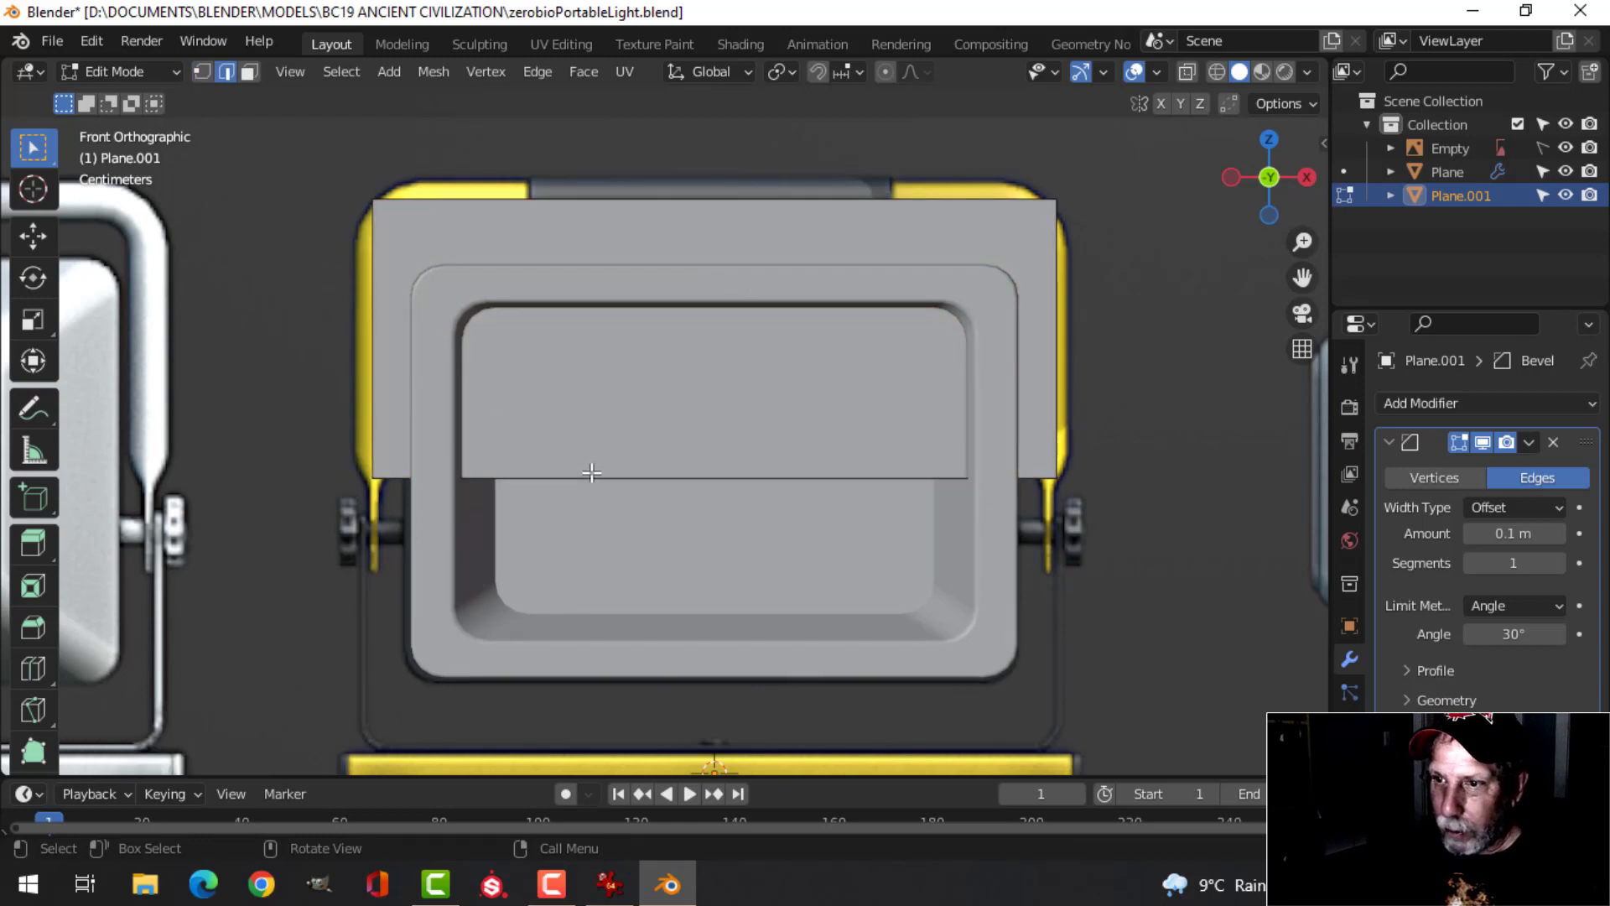
pyautogui.click(594, 480)
pyautogui.press('x')
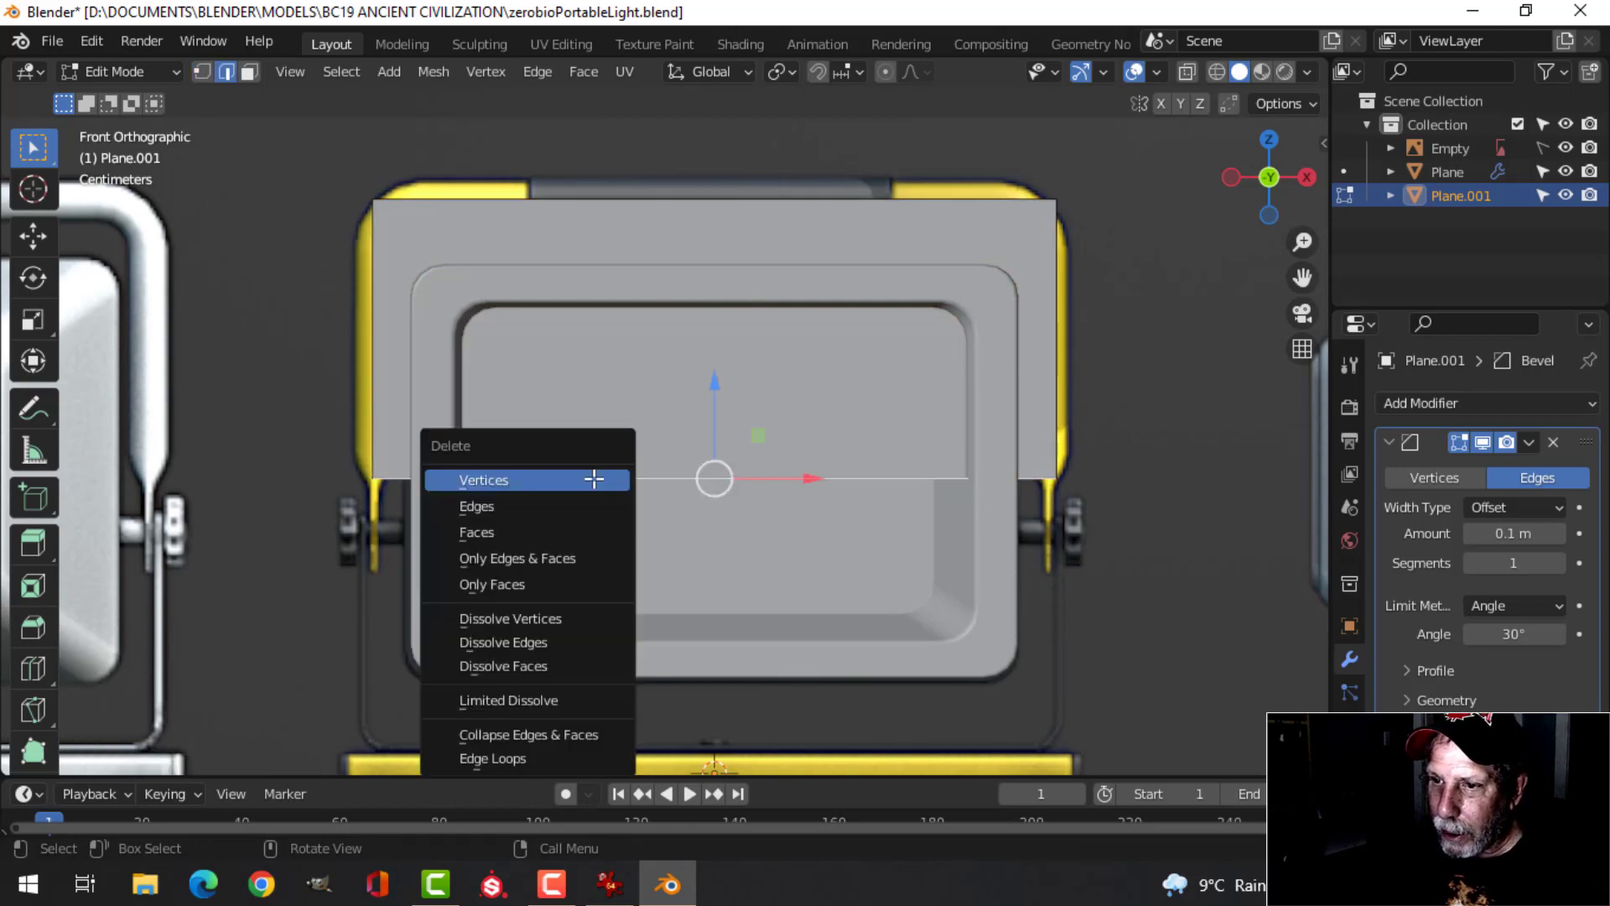
pyautogui.click(587, 505)
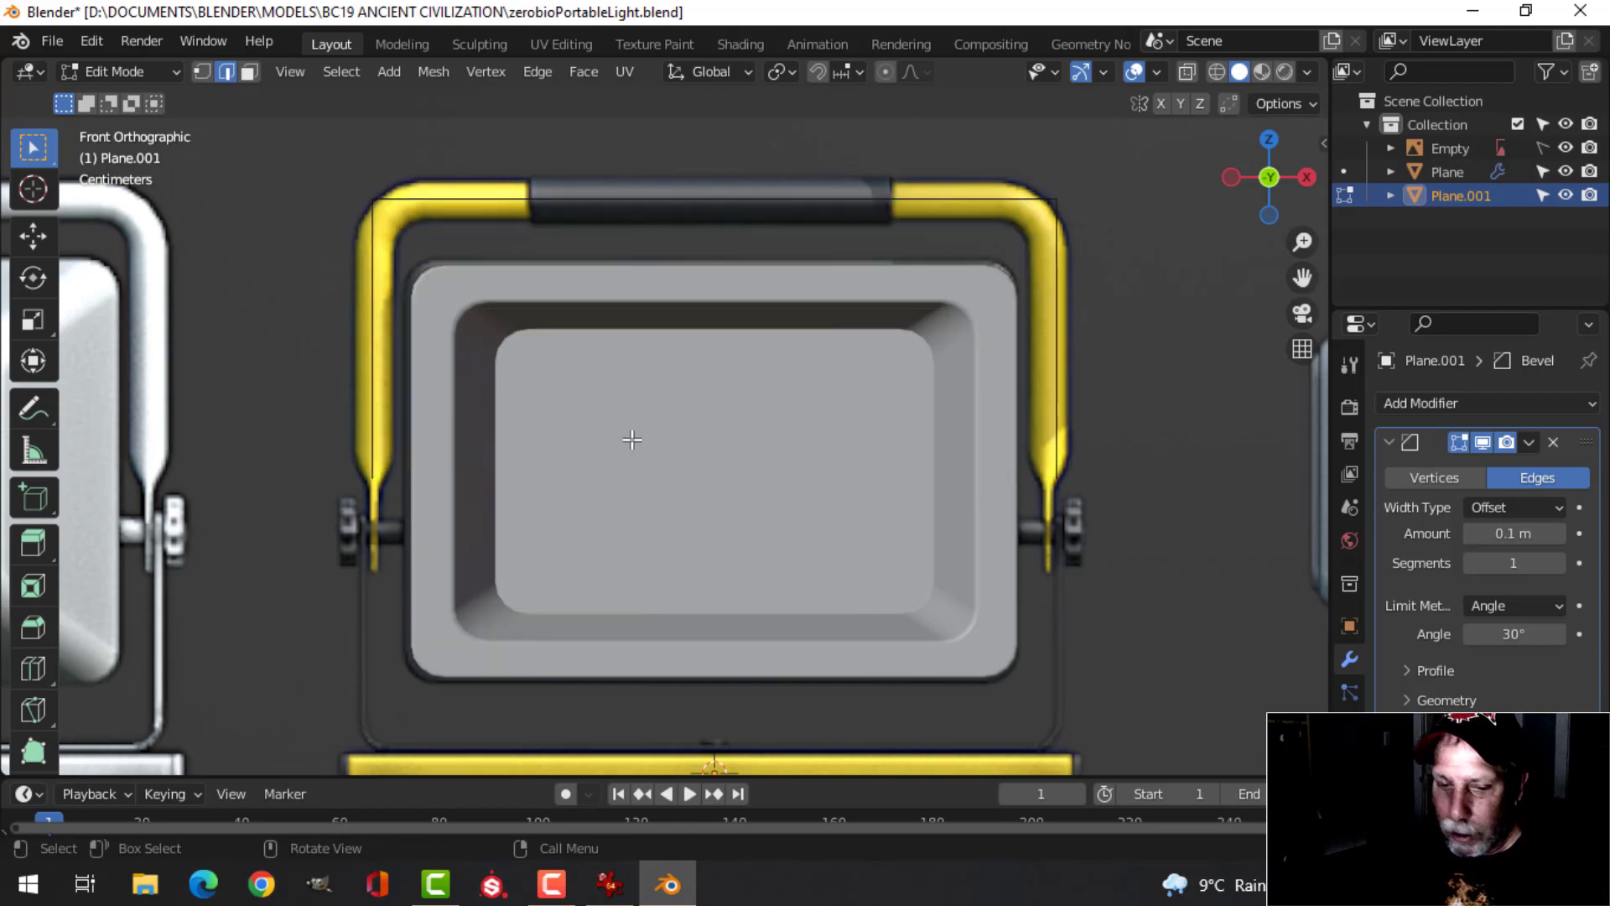
# Round the two upper corner vertices of the handle outline with a four-segment vertex bevel about 0.052 m wide
pyautogui.click(375, 189)
pyautogui.keyDown('shift'); pyautogui.click(1023, 181); pyautogui.keyUp('shift')
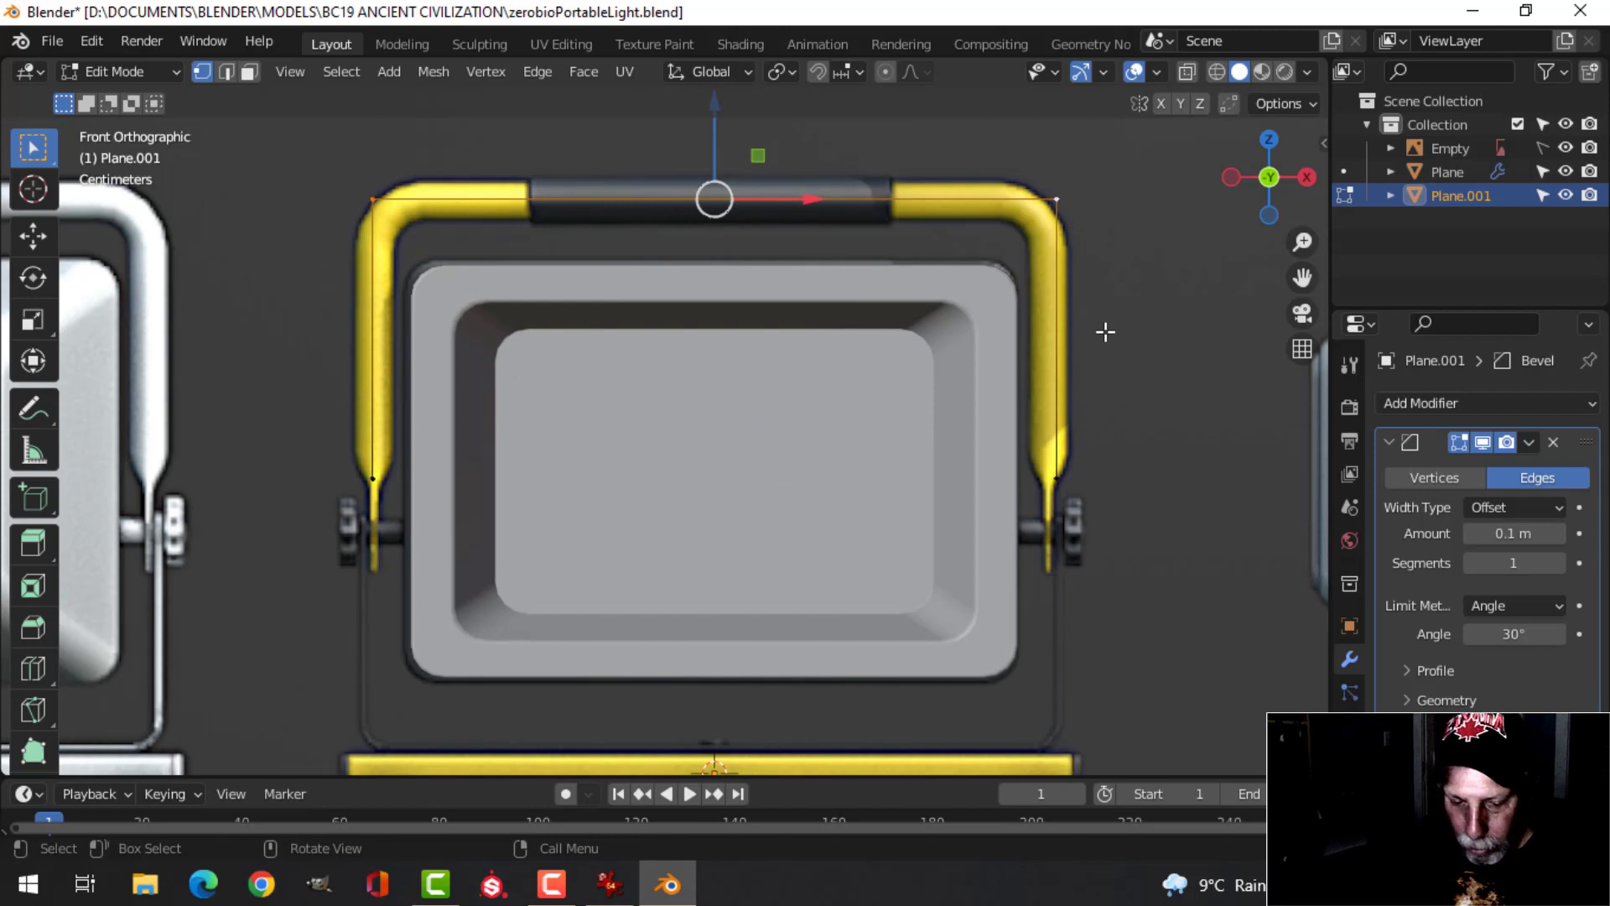
pyautogui.hotkey('ctrl', 'shift', 'b')
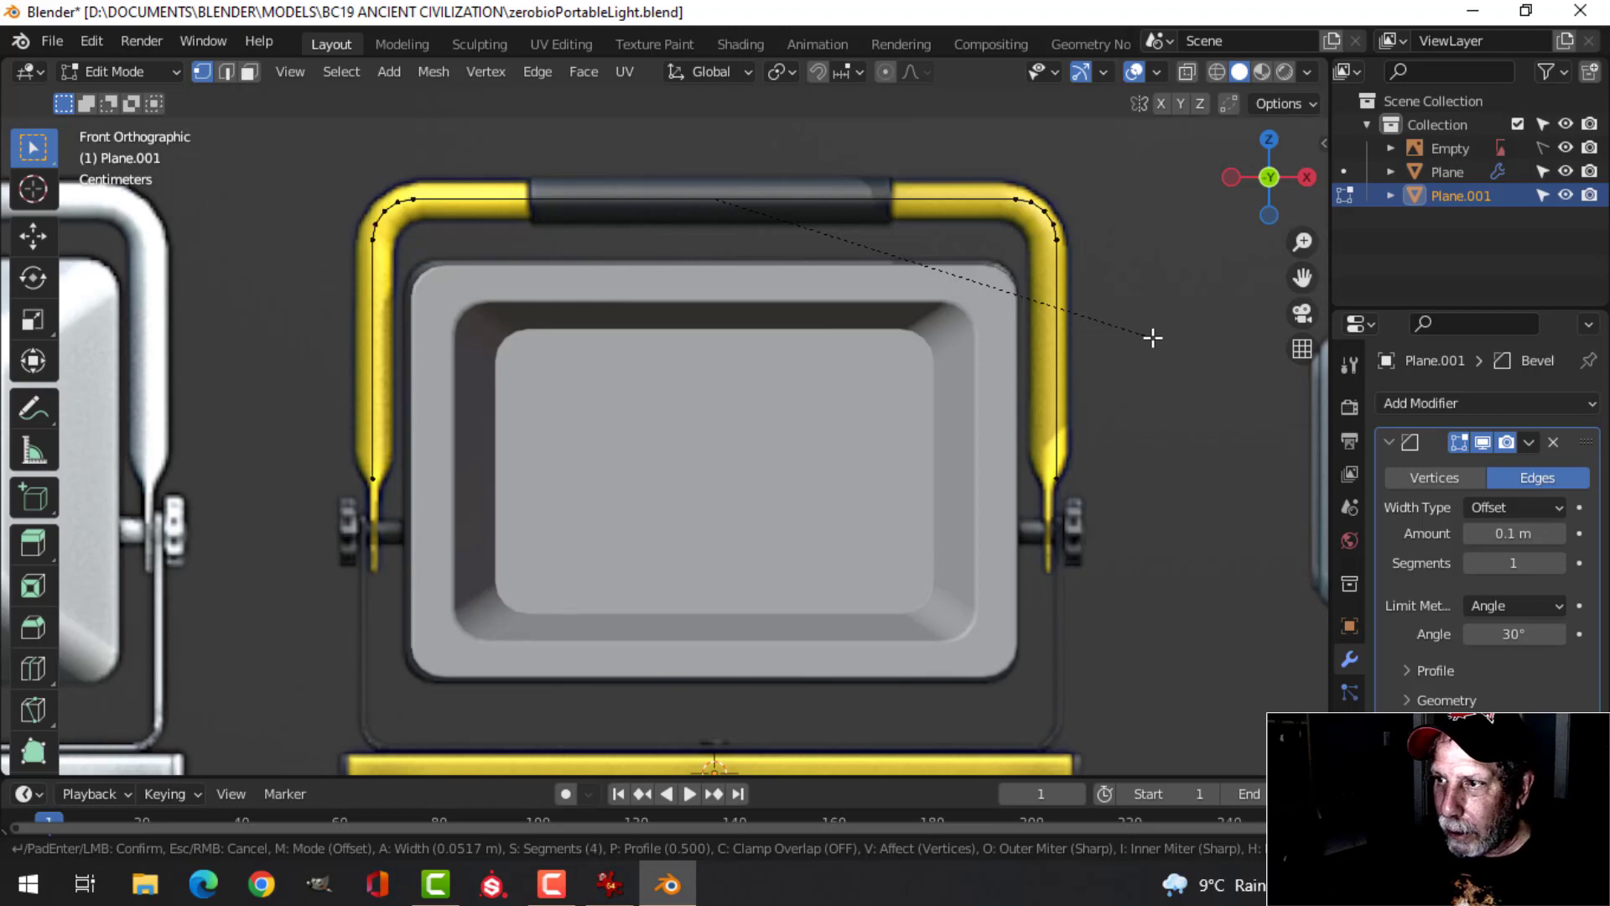
pyautogui.click(1154, 338)
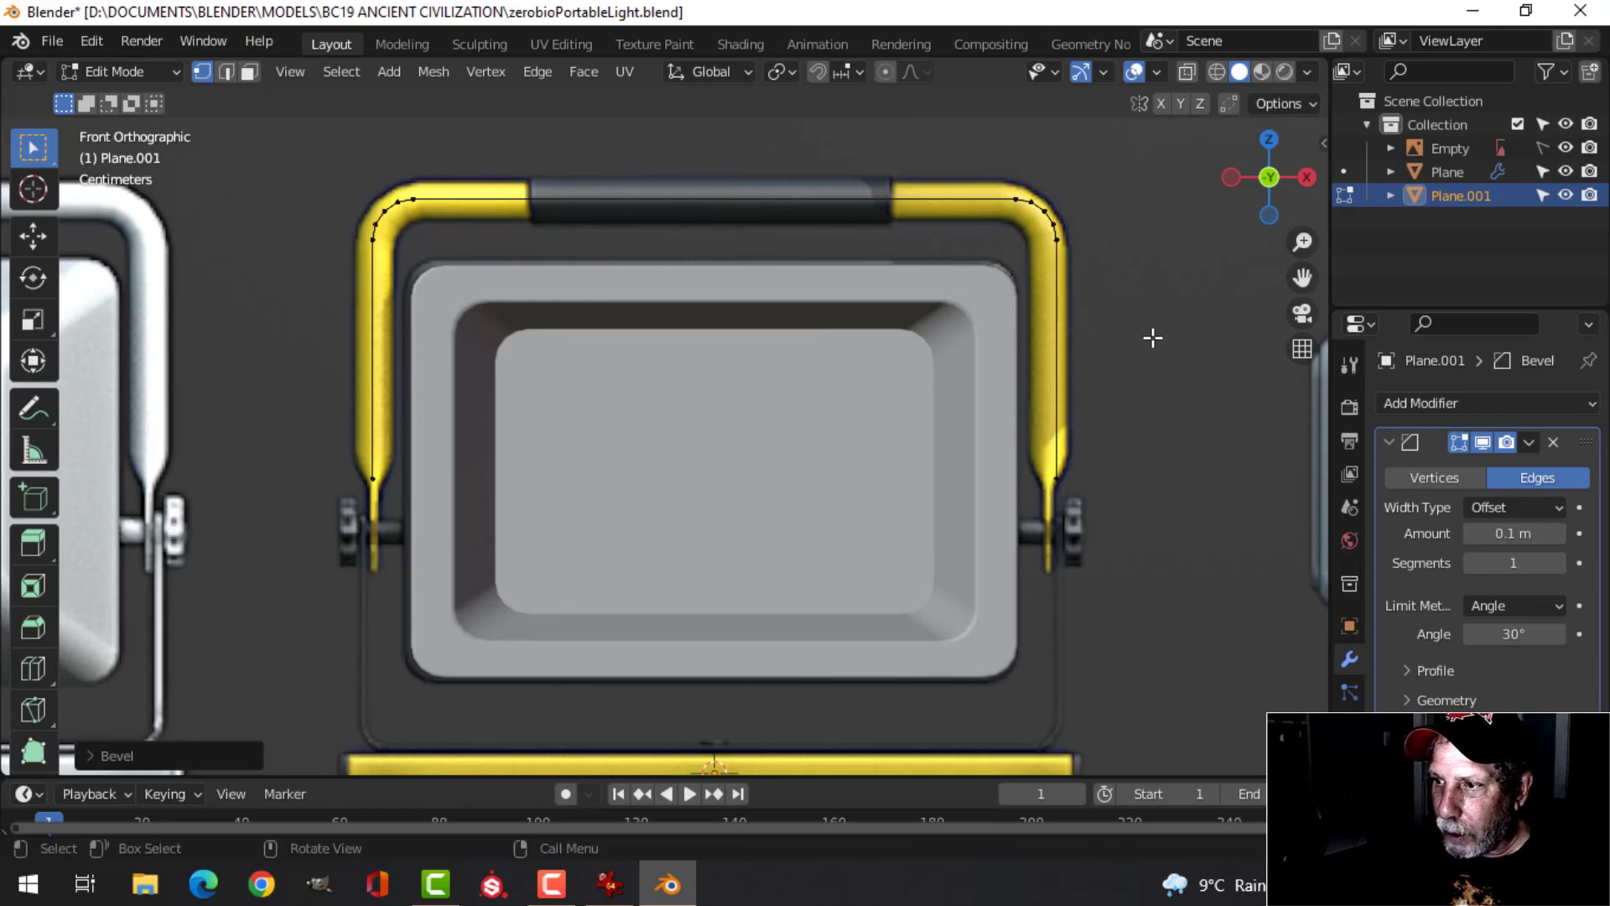
# Move the whole handle outline back along Y to sit midway across the straight part of the housing's side
pyautogui.moveTo(705, 332); pyautogui.dragTo(842, 355, button='middle')
pyautogui.press('a')
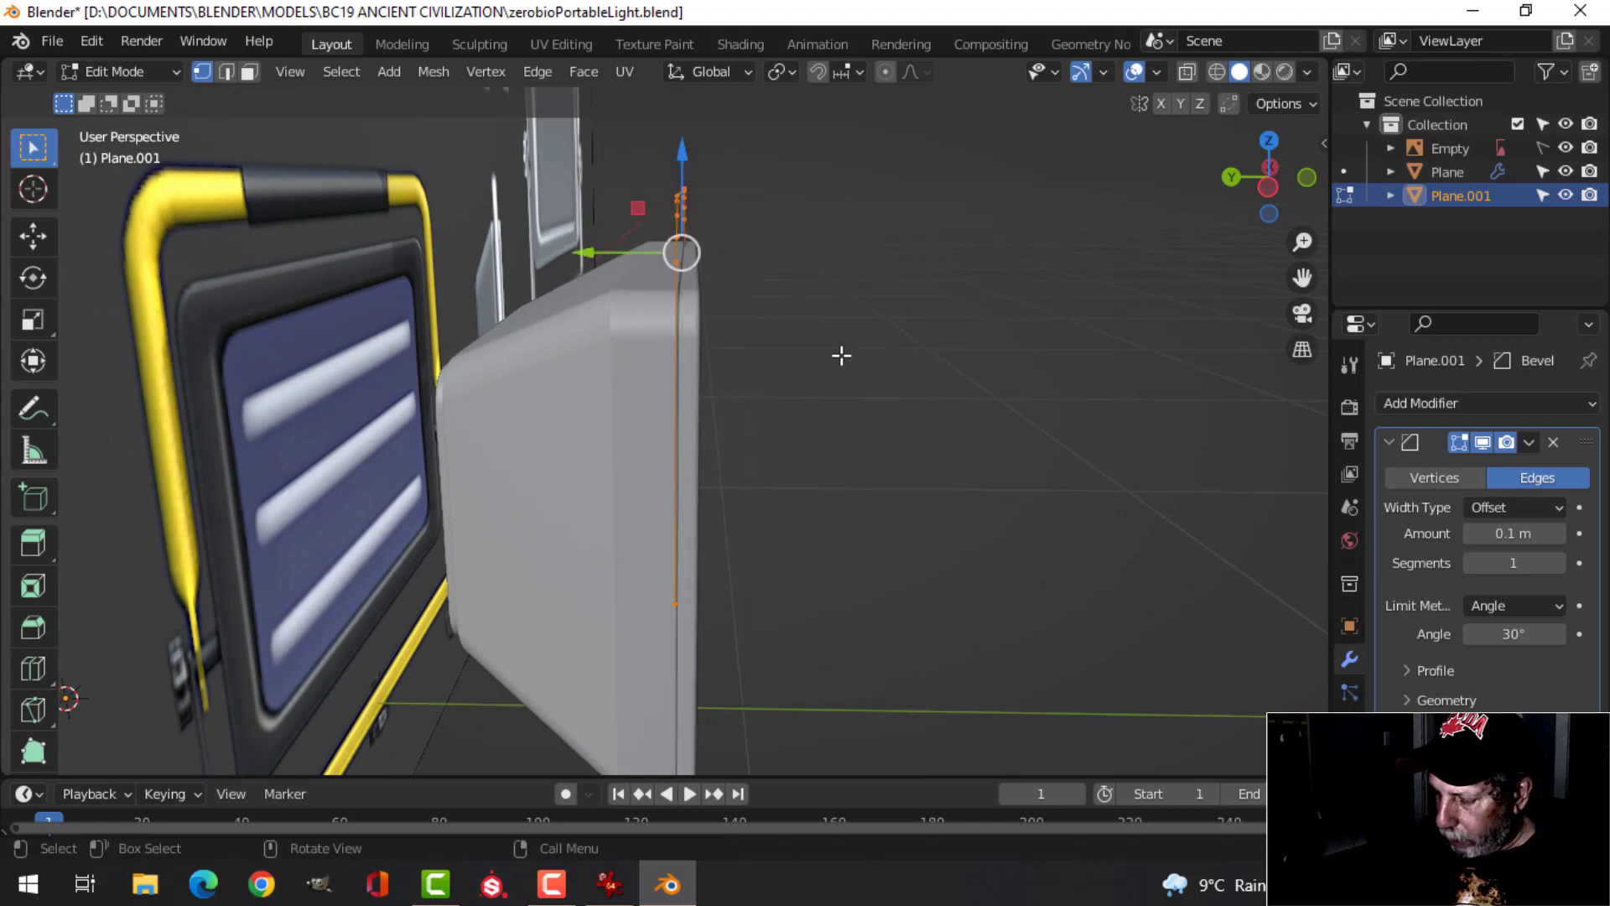
pyautogui.press('KP_3')
pyautogui.scroll(3, 841, 356)
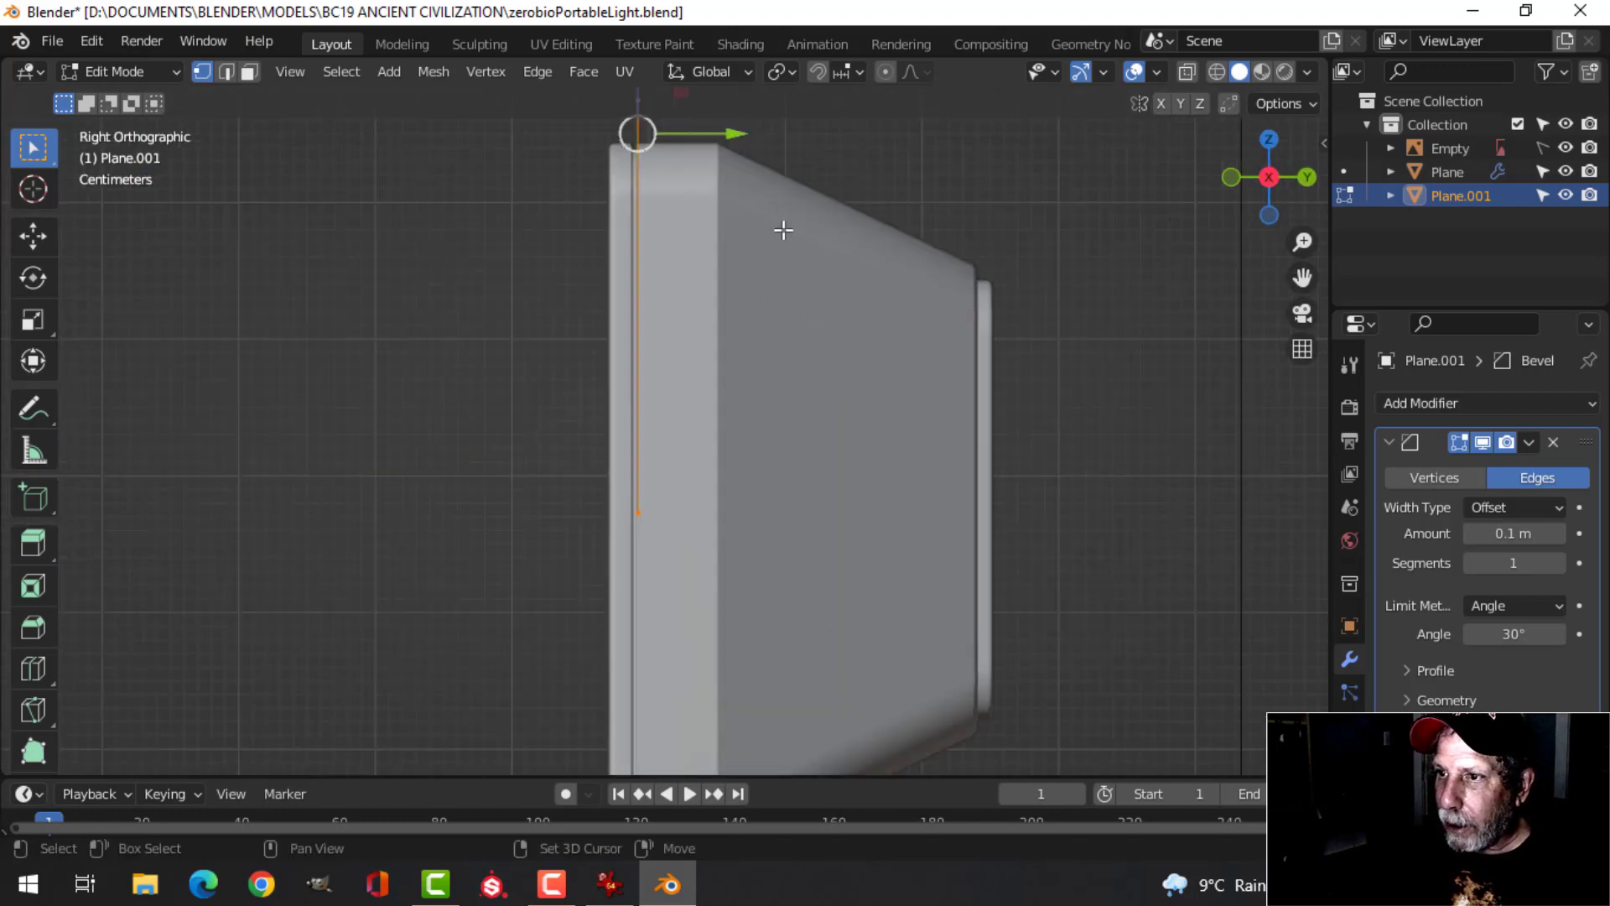
pyautogui.keyDown('shift'); pyautogui.moveTo(747, 178); pyautogui.dragTo(747, 281, button='middle'); pyautogui.keyUp('shift')
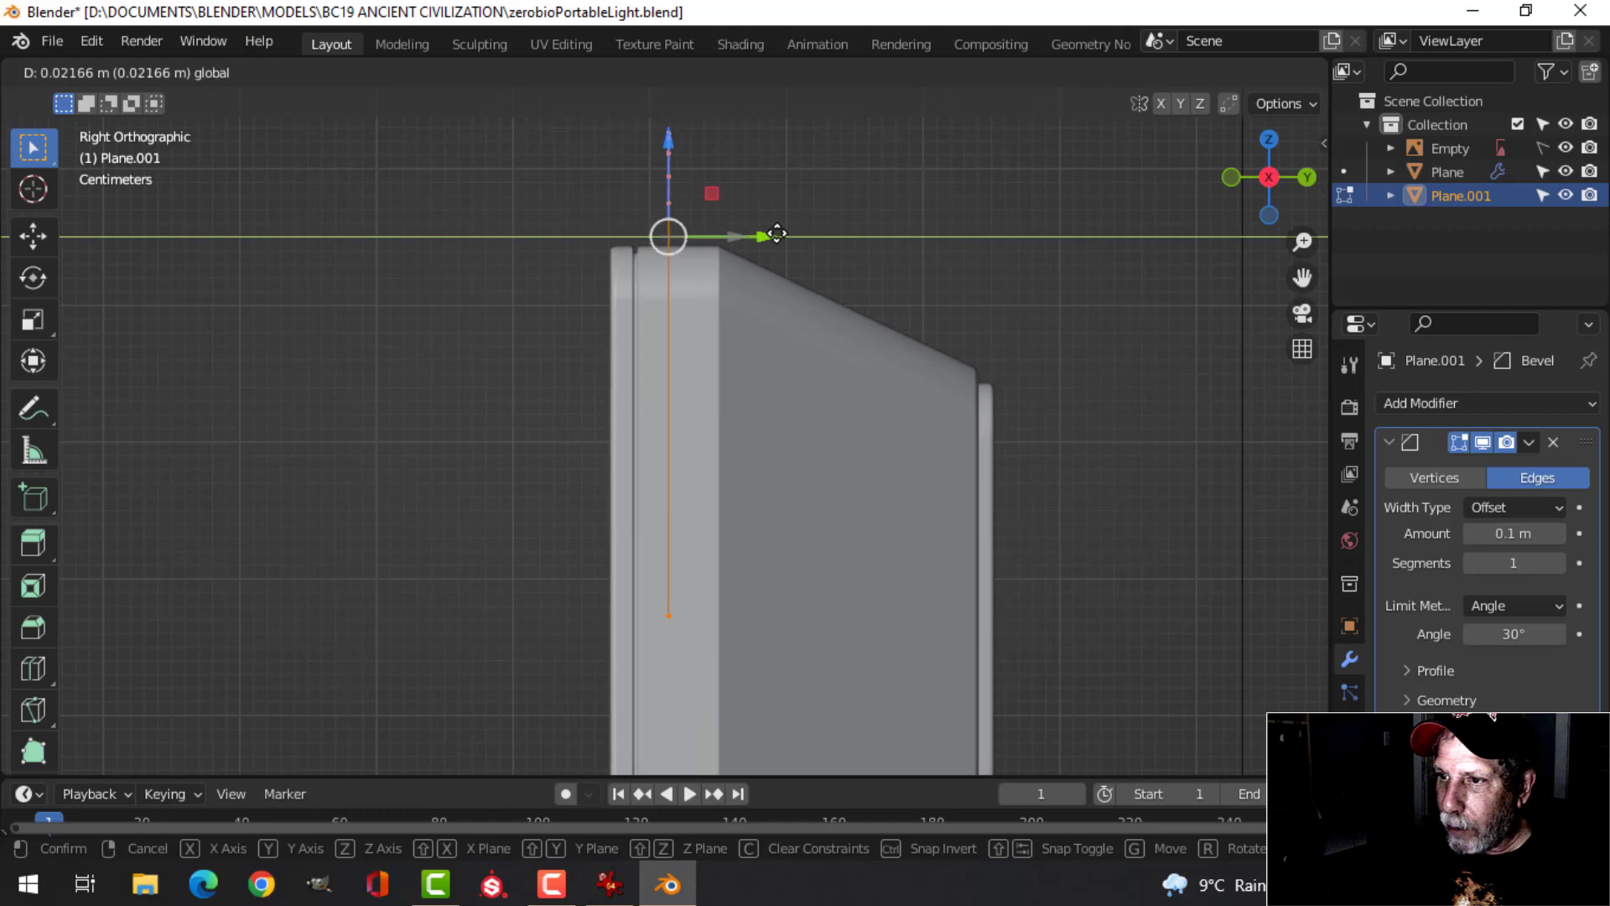
pyautogui.moveTo(782, 231); pyautogui.dragTo(783, 231)
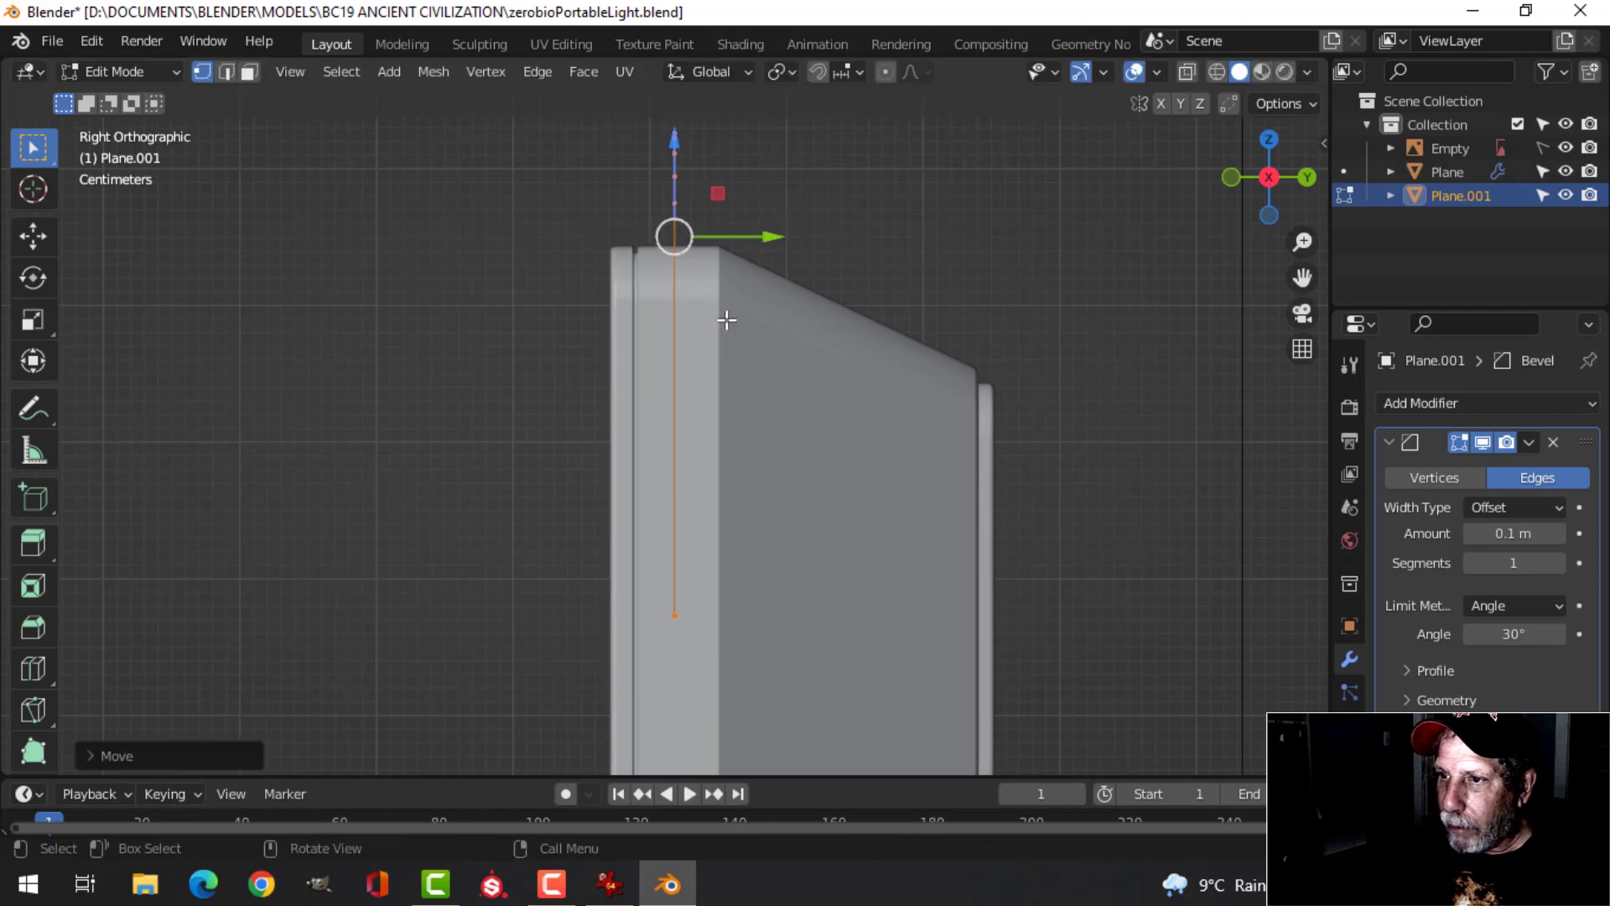
# Leave Edit Mode and convert the handle outline from a mesh to a curve
pyautogui.moveTo(726, 320); pyautogui.dragTo(923, 367, button='middle')
pyautogui.press('KP_1')
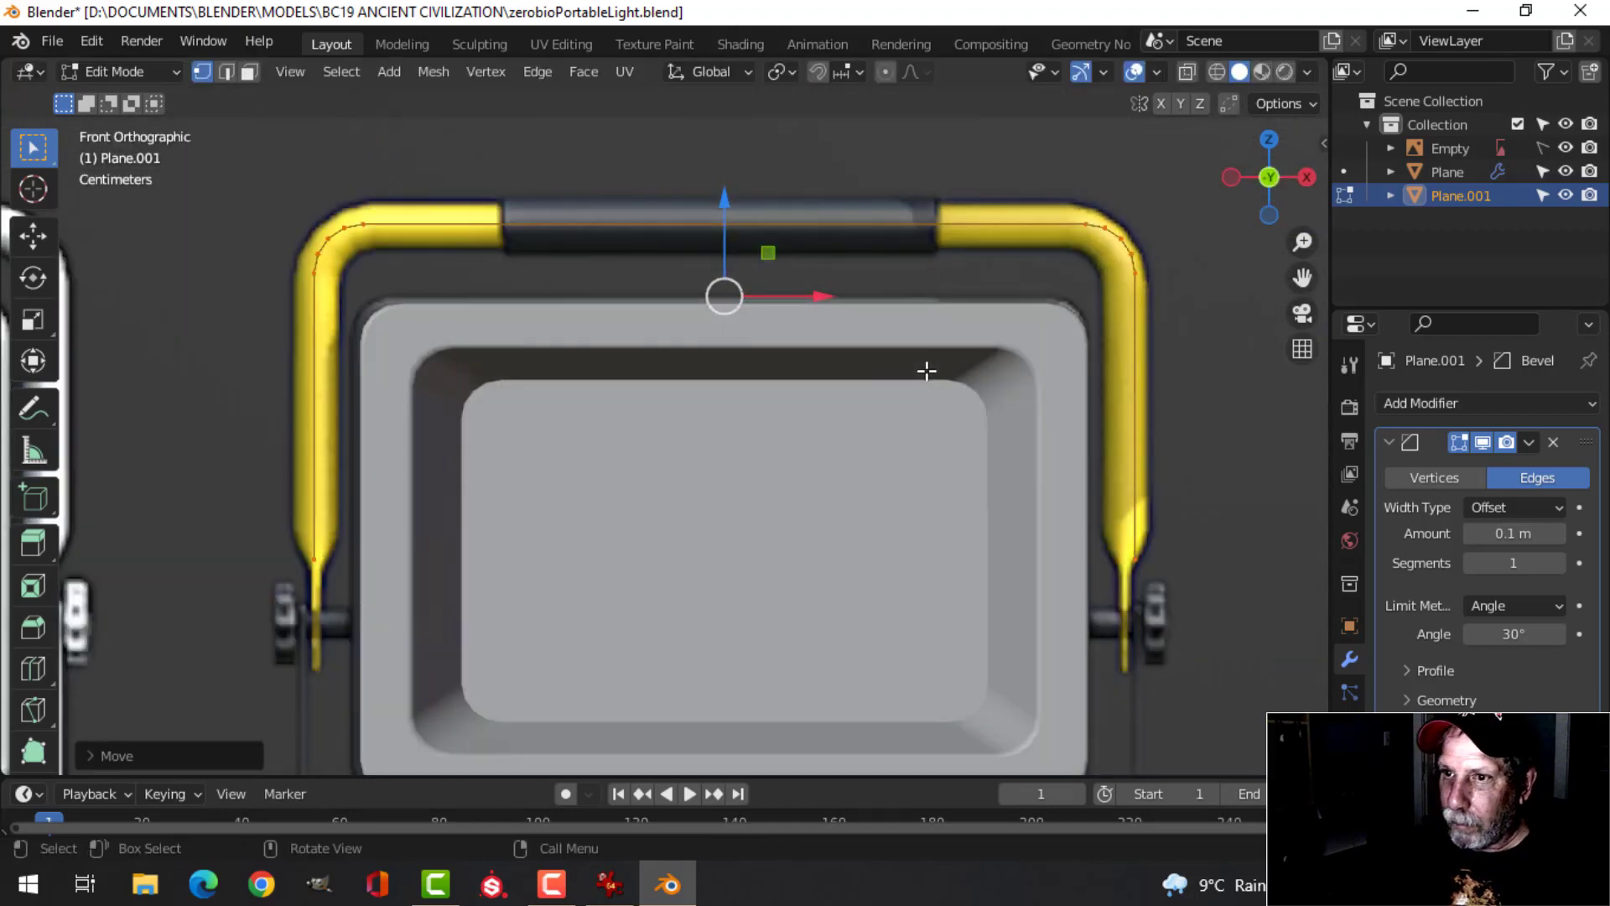
pyautogui.scroll(-2, 927, 370)
pyautogui.press('Tab')
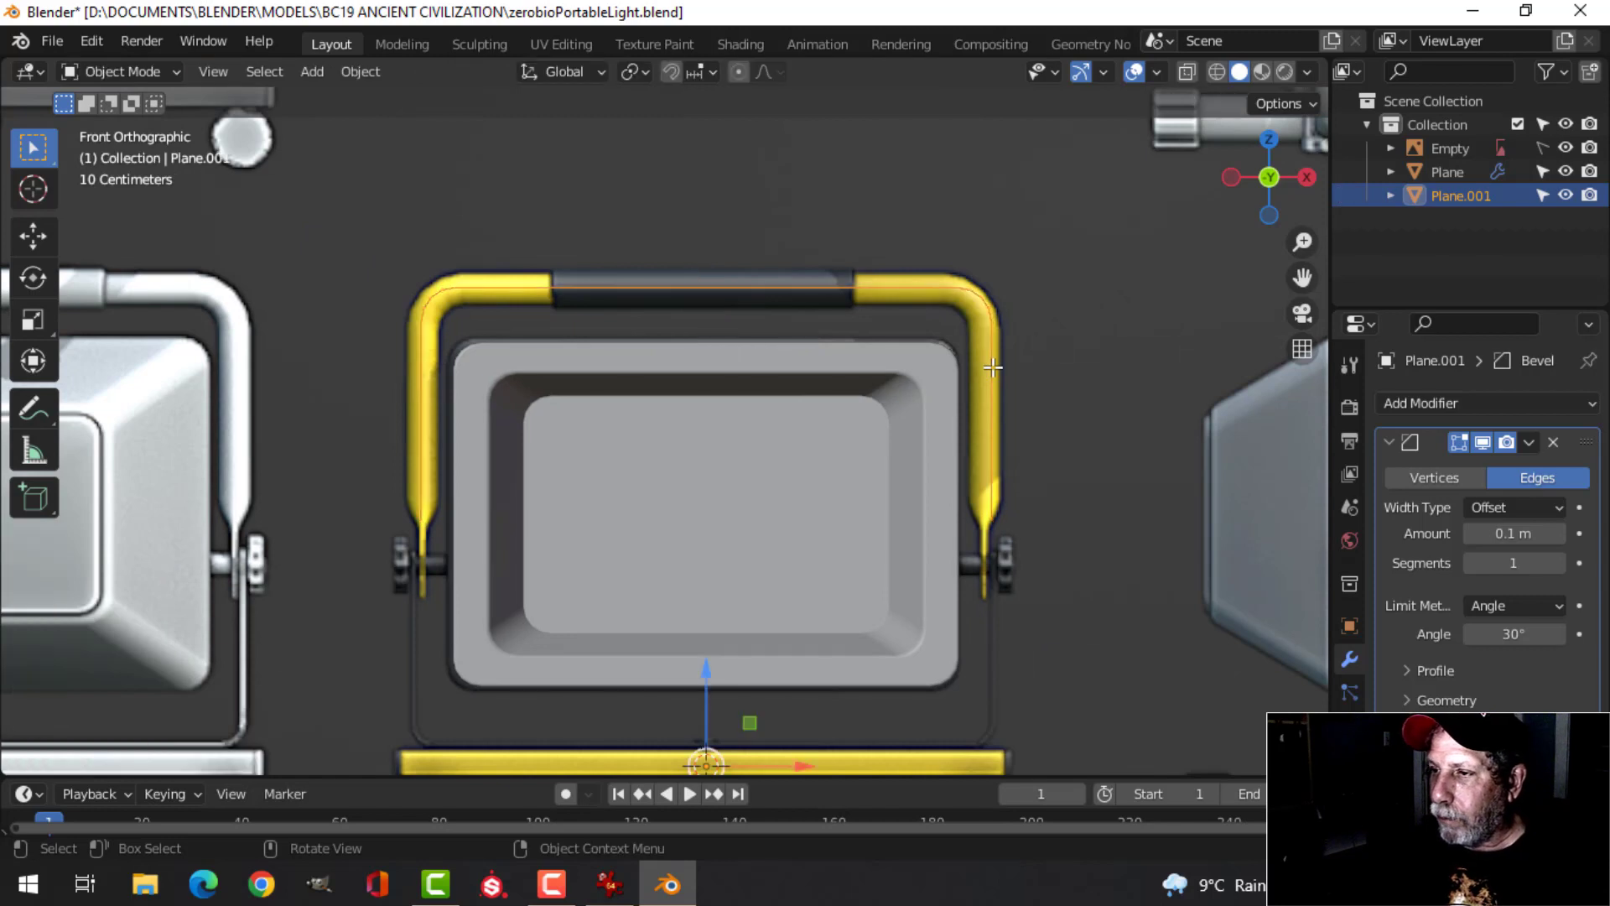
pyautogui.rightClick(874, 289)
pyautogui.moveTo(896, 344)
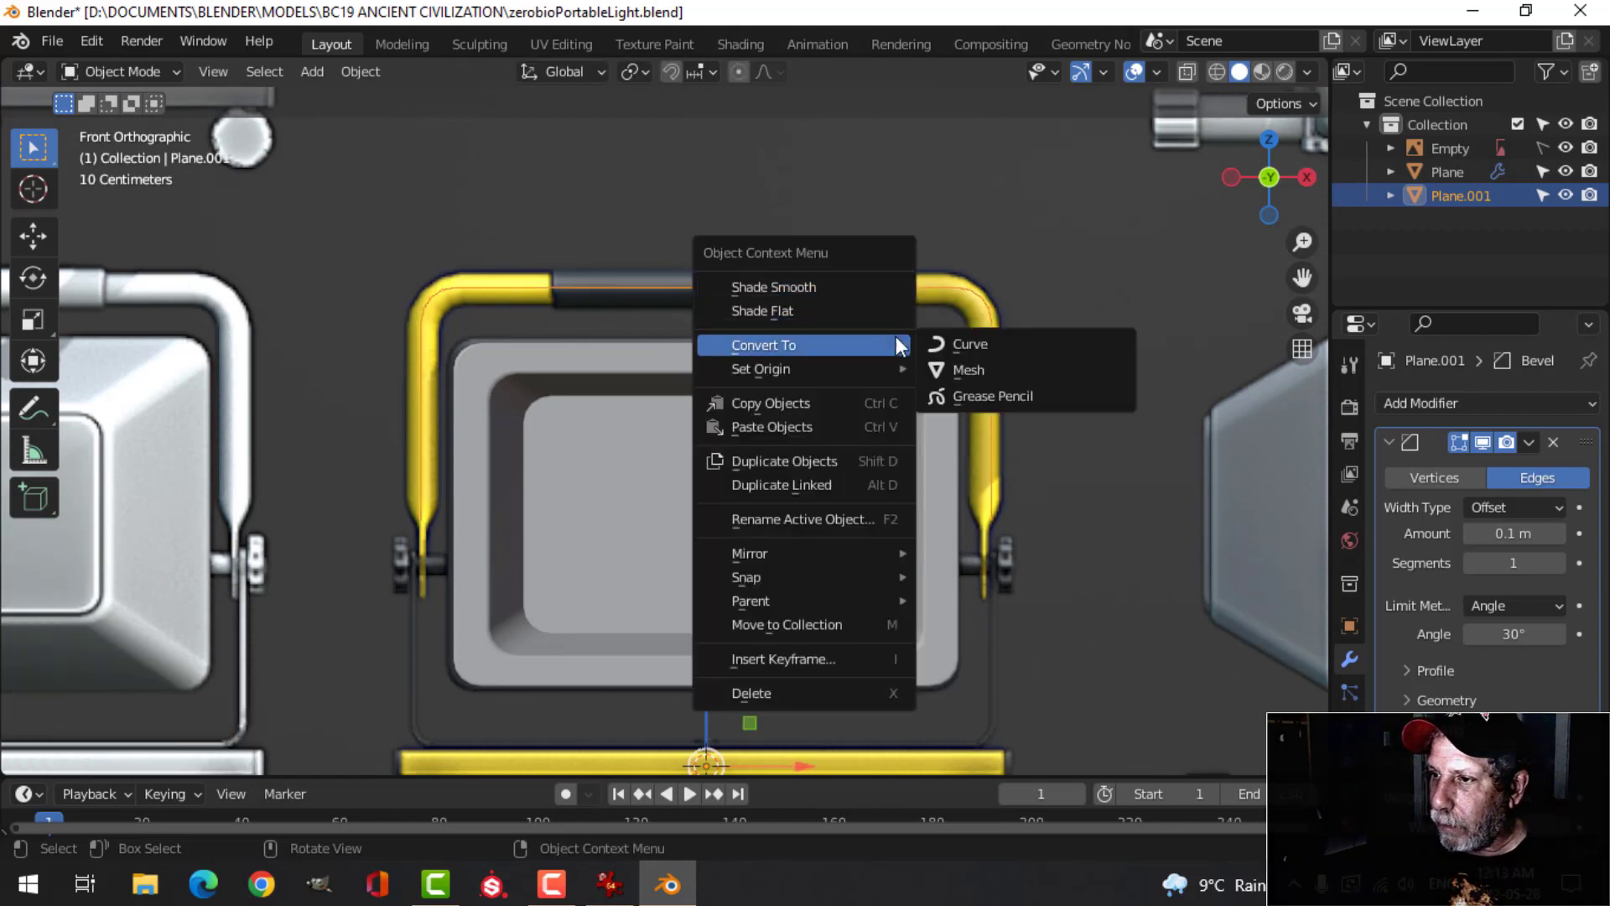
pyautogui.click(969, 344)
# Give the handle curve a round bevel with a depth of 0.029 m and shade it smooth
pyautogui.click(1350, 759)
pyautogui.scroll(-5, 1538, 644)
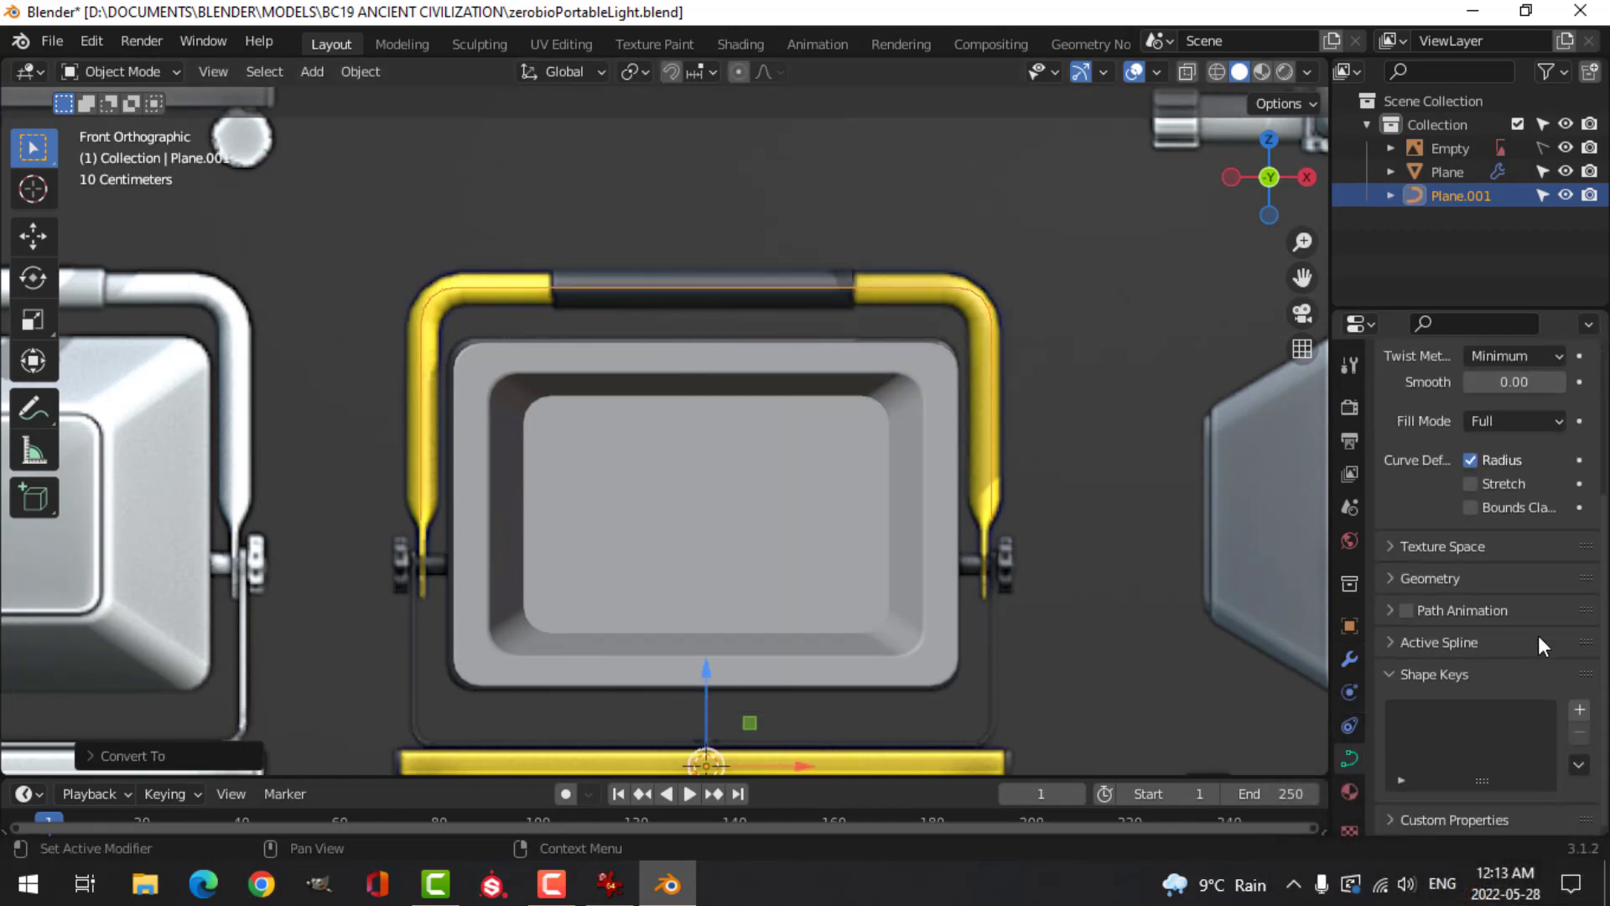
pyautogui.click(1391, 581)
pyautogui.scroll(-8, 1455, 602)
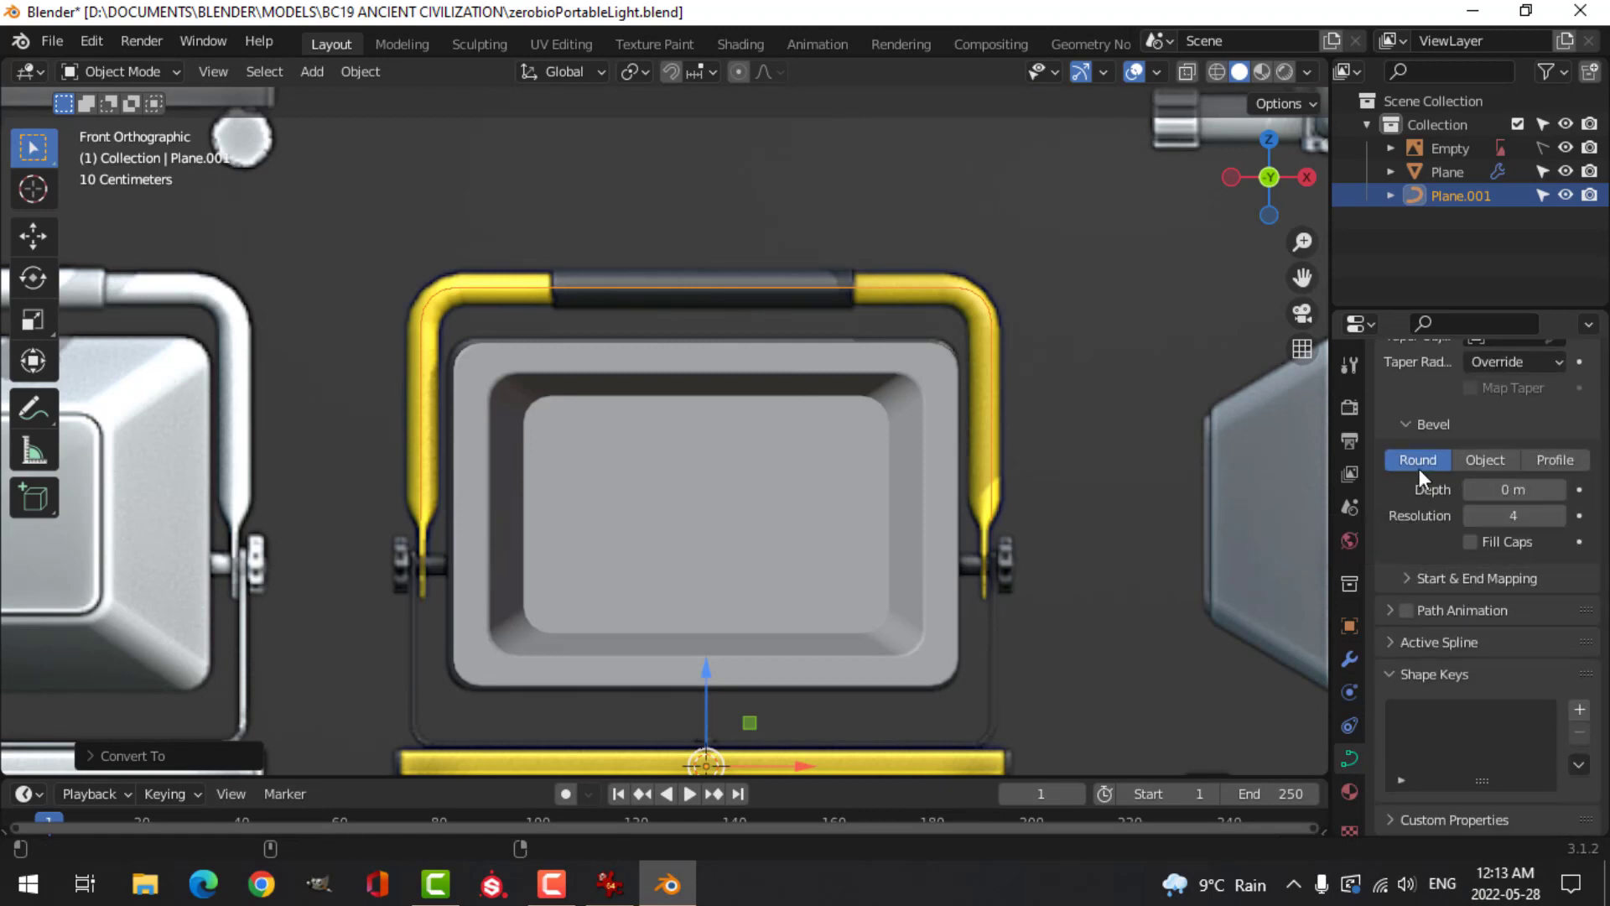
pyautogui.click(1510, 490)
pyautogui.write('0.024')
pyautogui.press('Return')
pyautogui.moveTo(1514, 490); pyautogui.dragTo(1525, 490)
pyautogui.rightClick(879, 273)
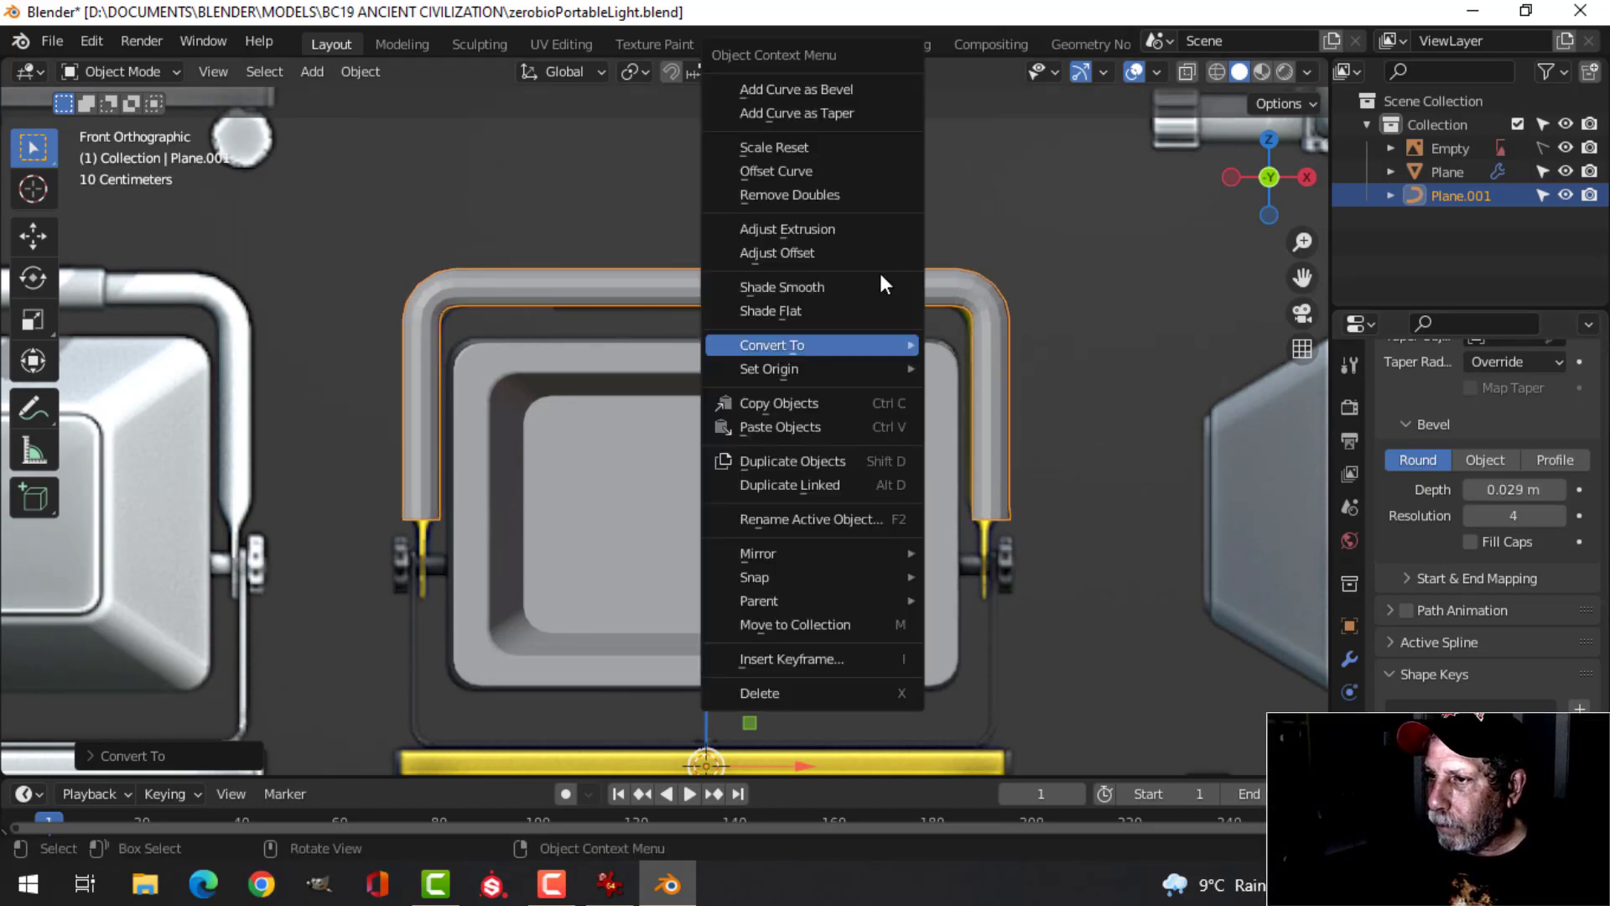
pyautogui.click(798, 287)
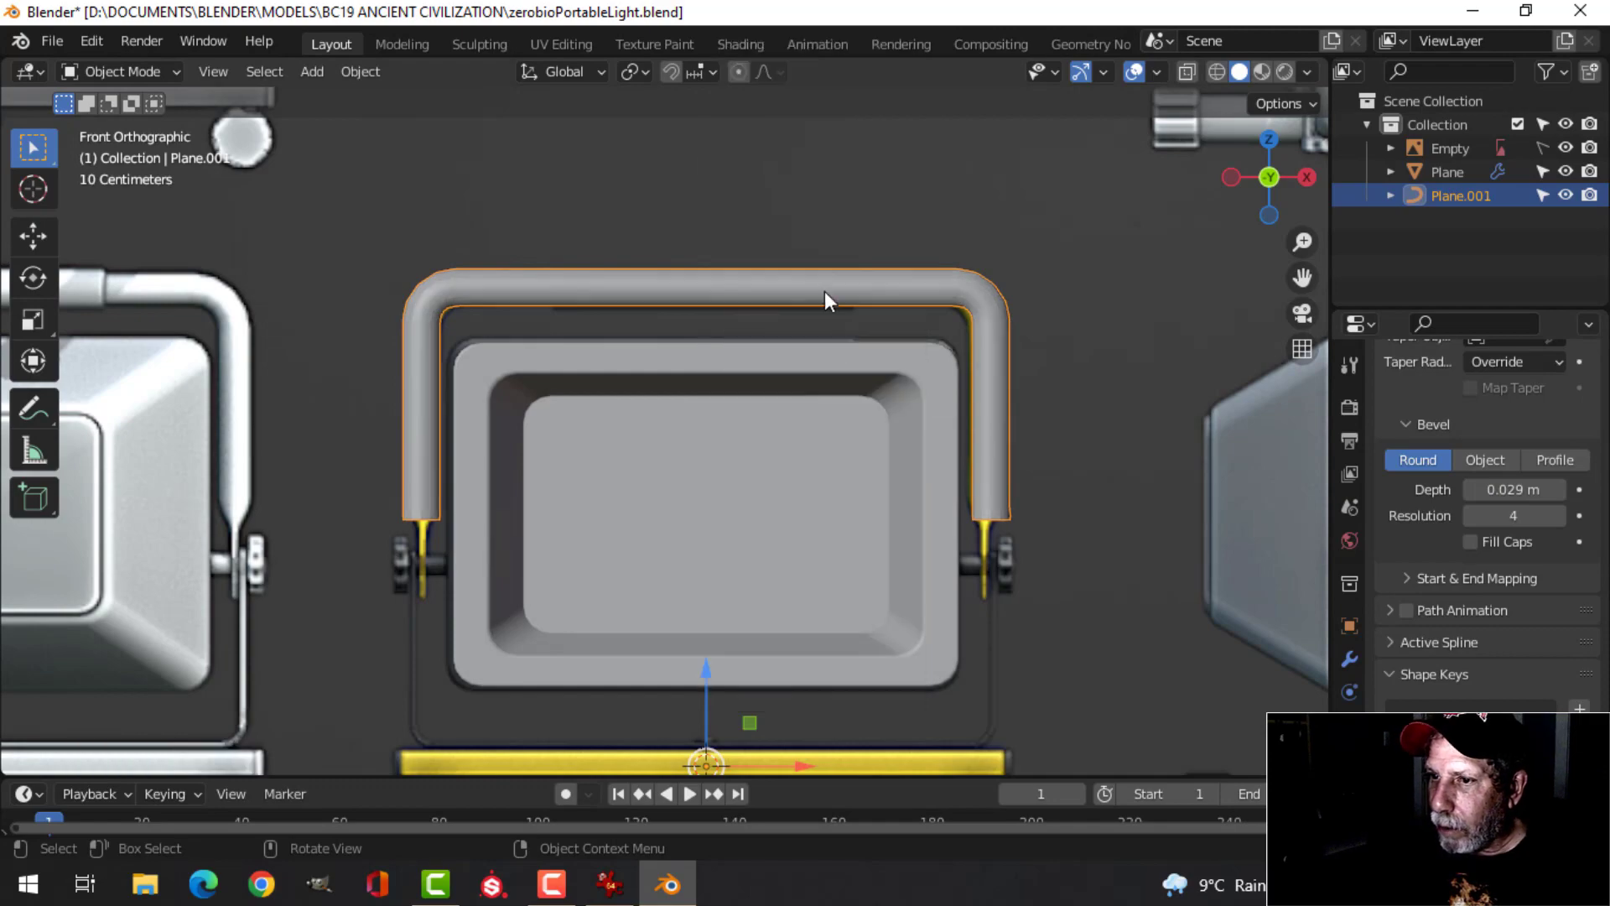
# Examine the handle tube against the housing and the reference image from the front and at an angle
pyautogui.moveTo(823, 290); pyautogui.dragTo(605, 426, button='middle')
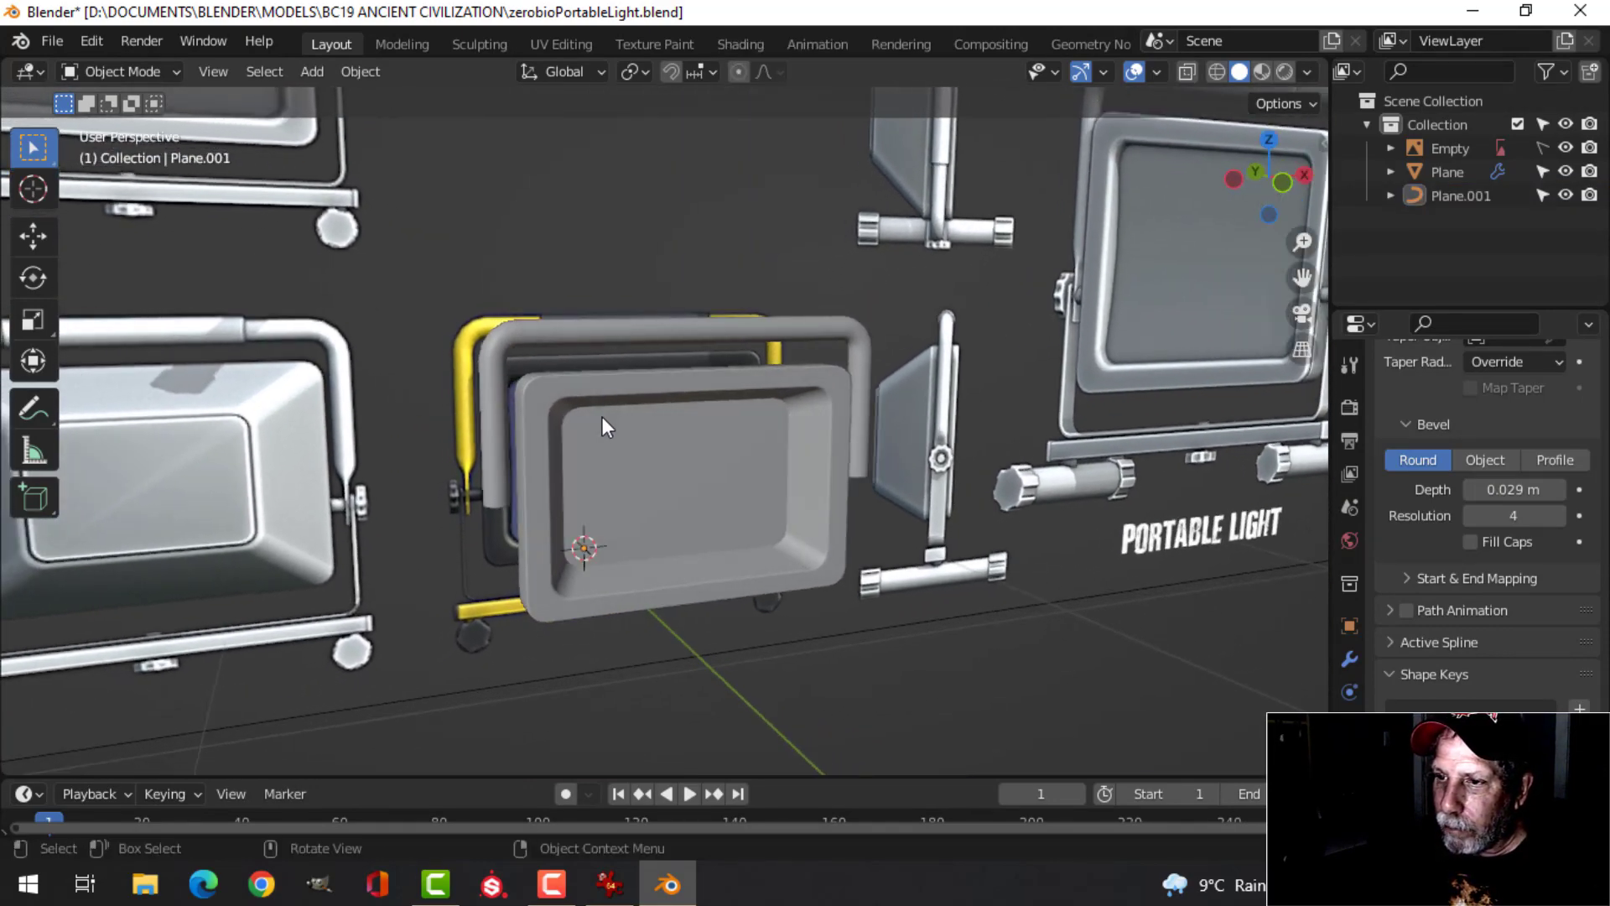
pyautogui.moveTo(672, 386); pyautogui.dragTo(848, 488, button='middle')
pyautogui.click(731, 344)
pyautogui.press('KP_1')
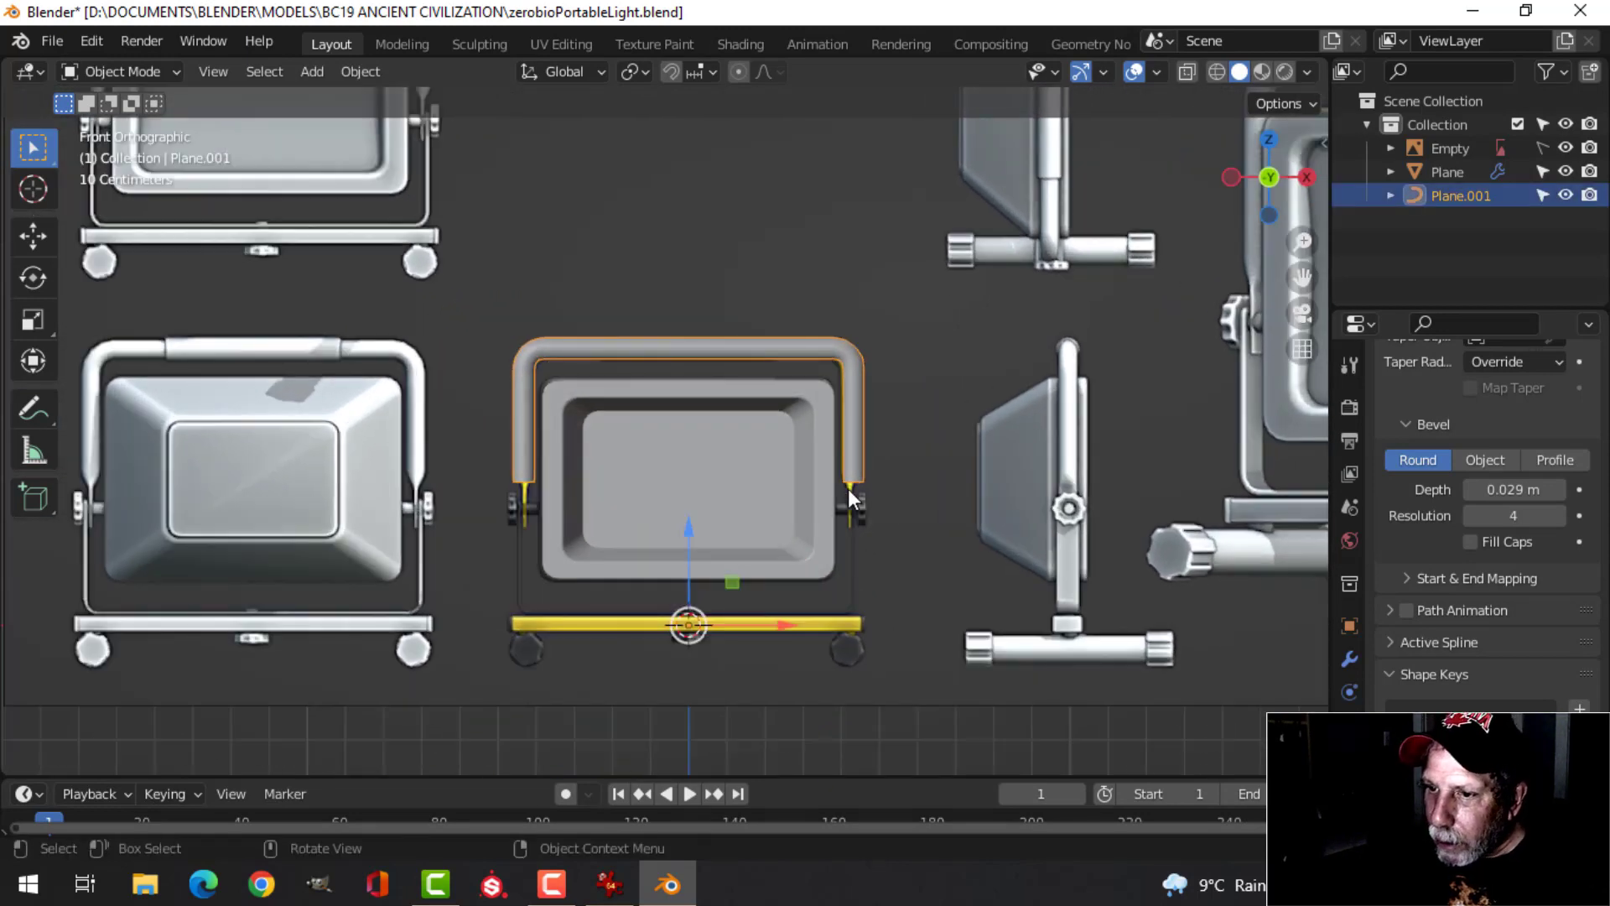
pyautogui.press('KP_Decimal')
pyautogui.scroll(-3, 738, 554)
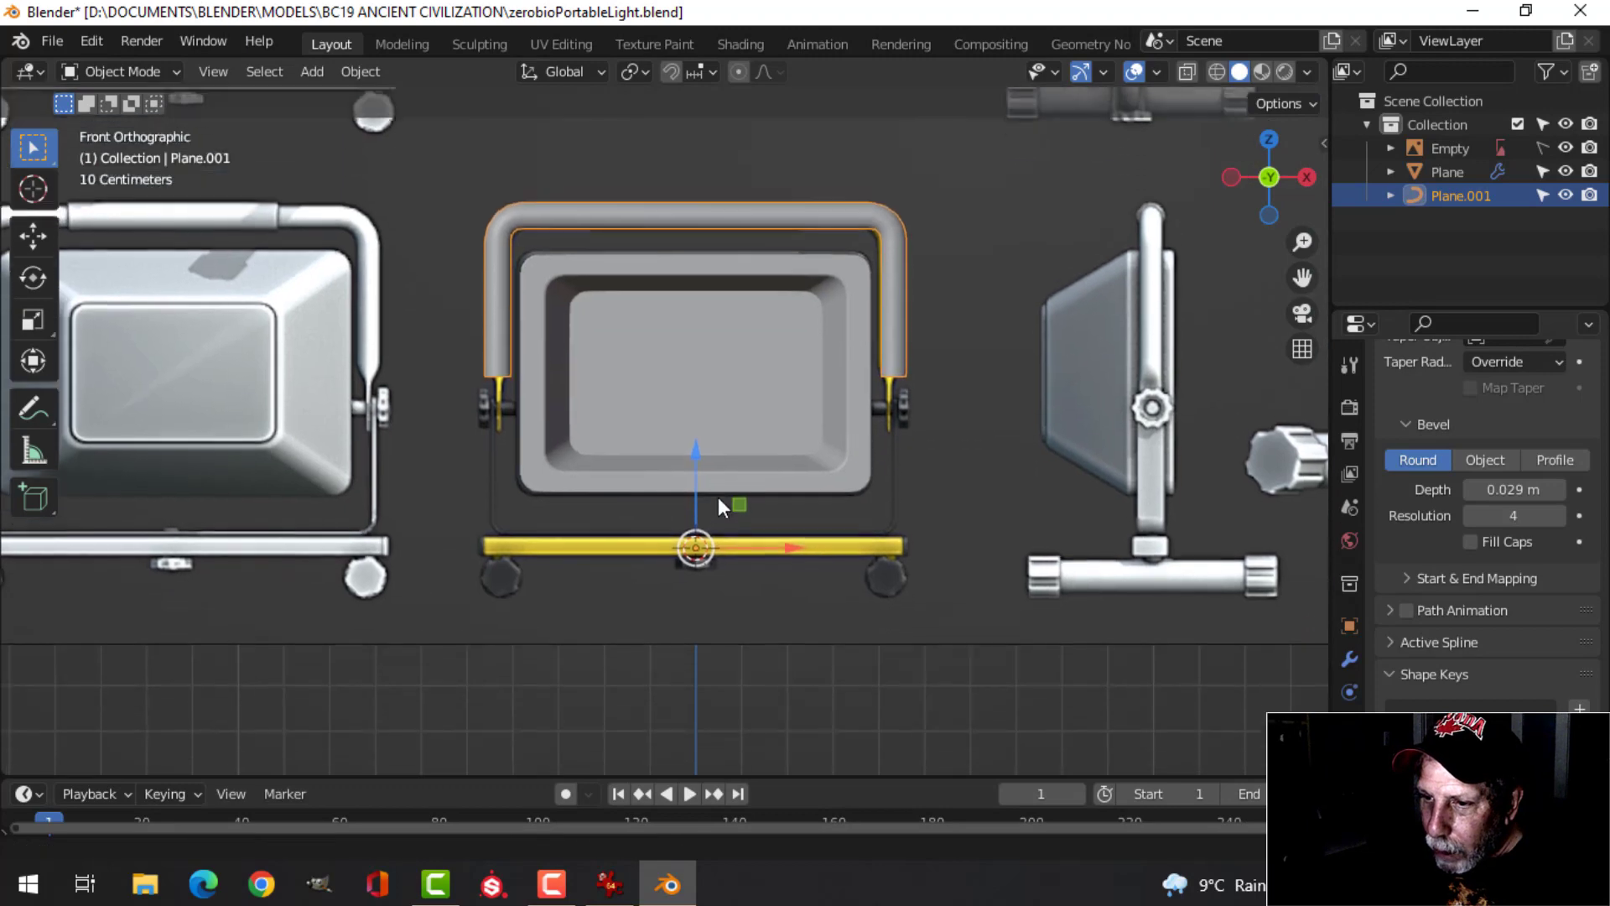
pyautogui.moveTo(727, 503); pyautogui.dragTo(702, 589, button='middle')
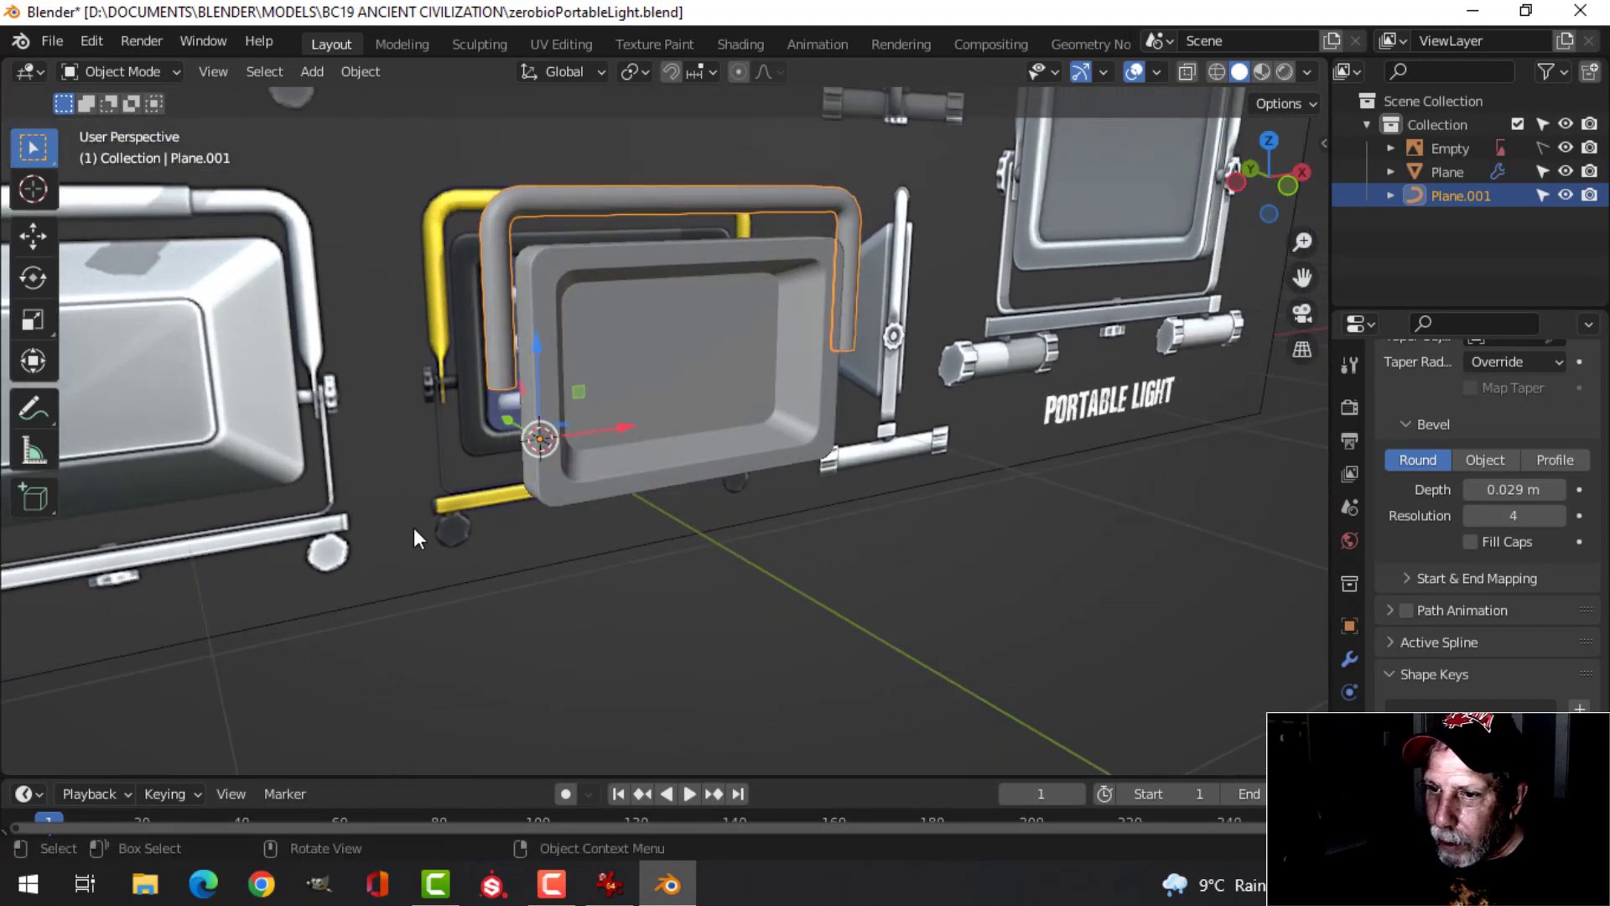
pyautogui.scroll(-3, 883, 400)
pyautogui.moveTo(882, 399); pyautogui.dragTo(702, 425, button='middle')
pyautogui.scroll(3, 825, 427)
# Duplicate the handle curve's straight upper segment, shift the copy forward along Y and separate it into its own object
pyautogui.press('Tab')
pyautogui.hotkey('alt', 'a')
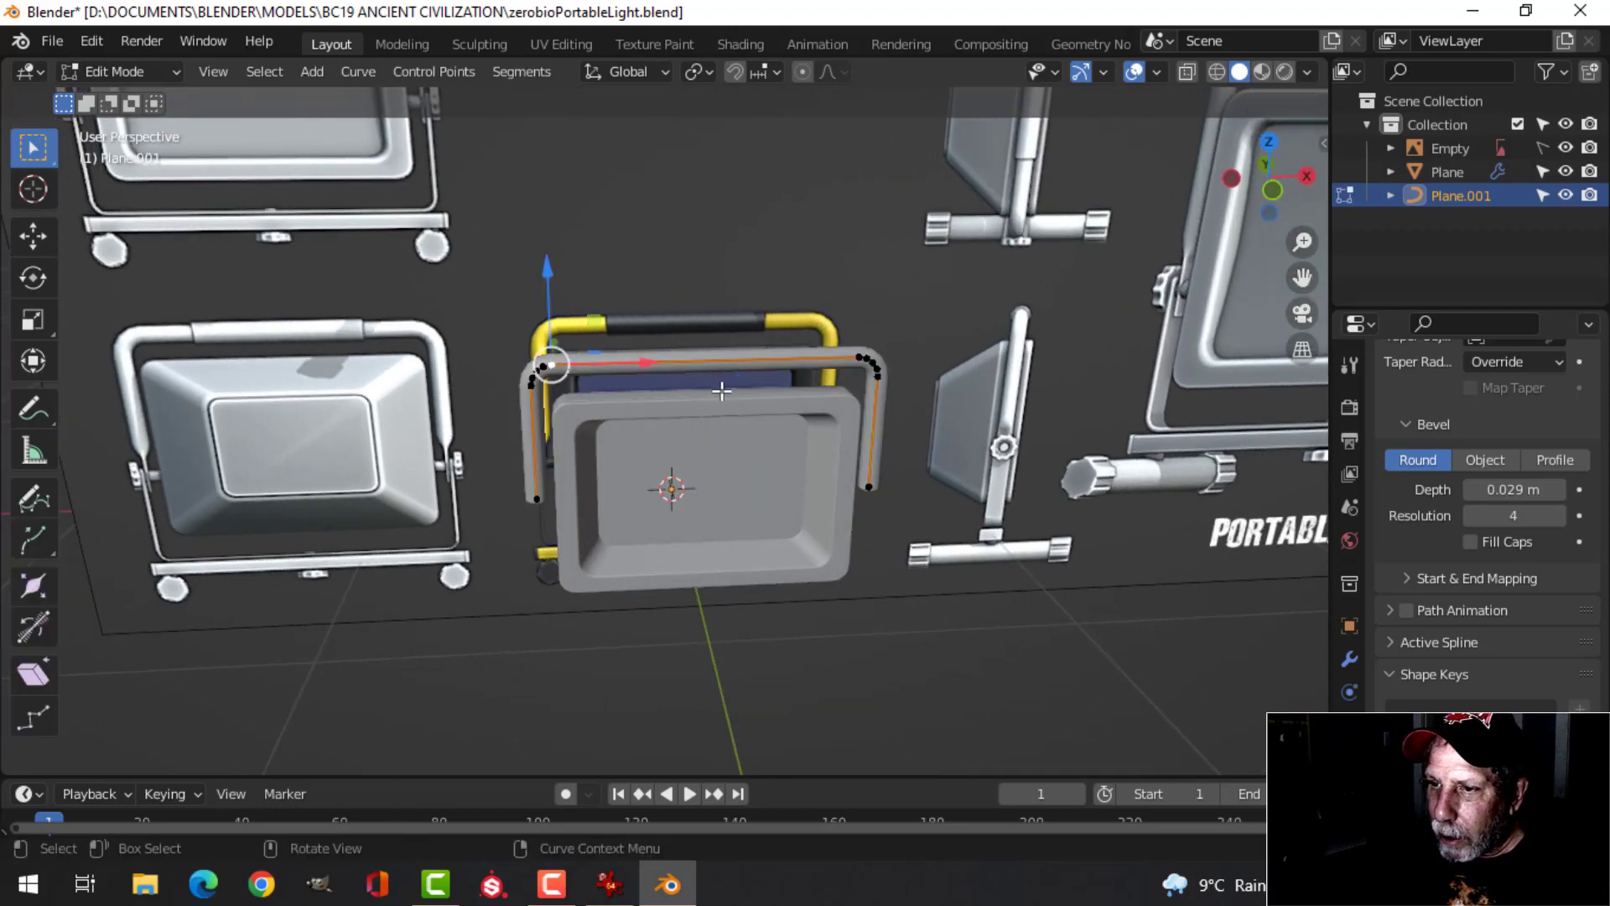
pyautogui.scroll(2, 819, 316)
pyautogui.scroll(-1, 797, 388)
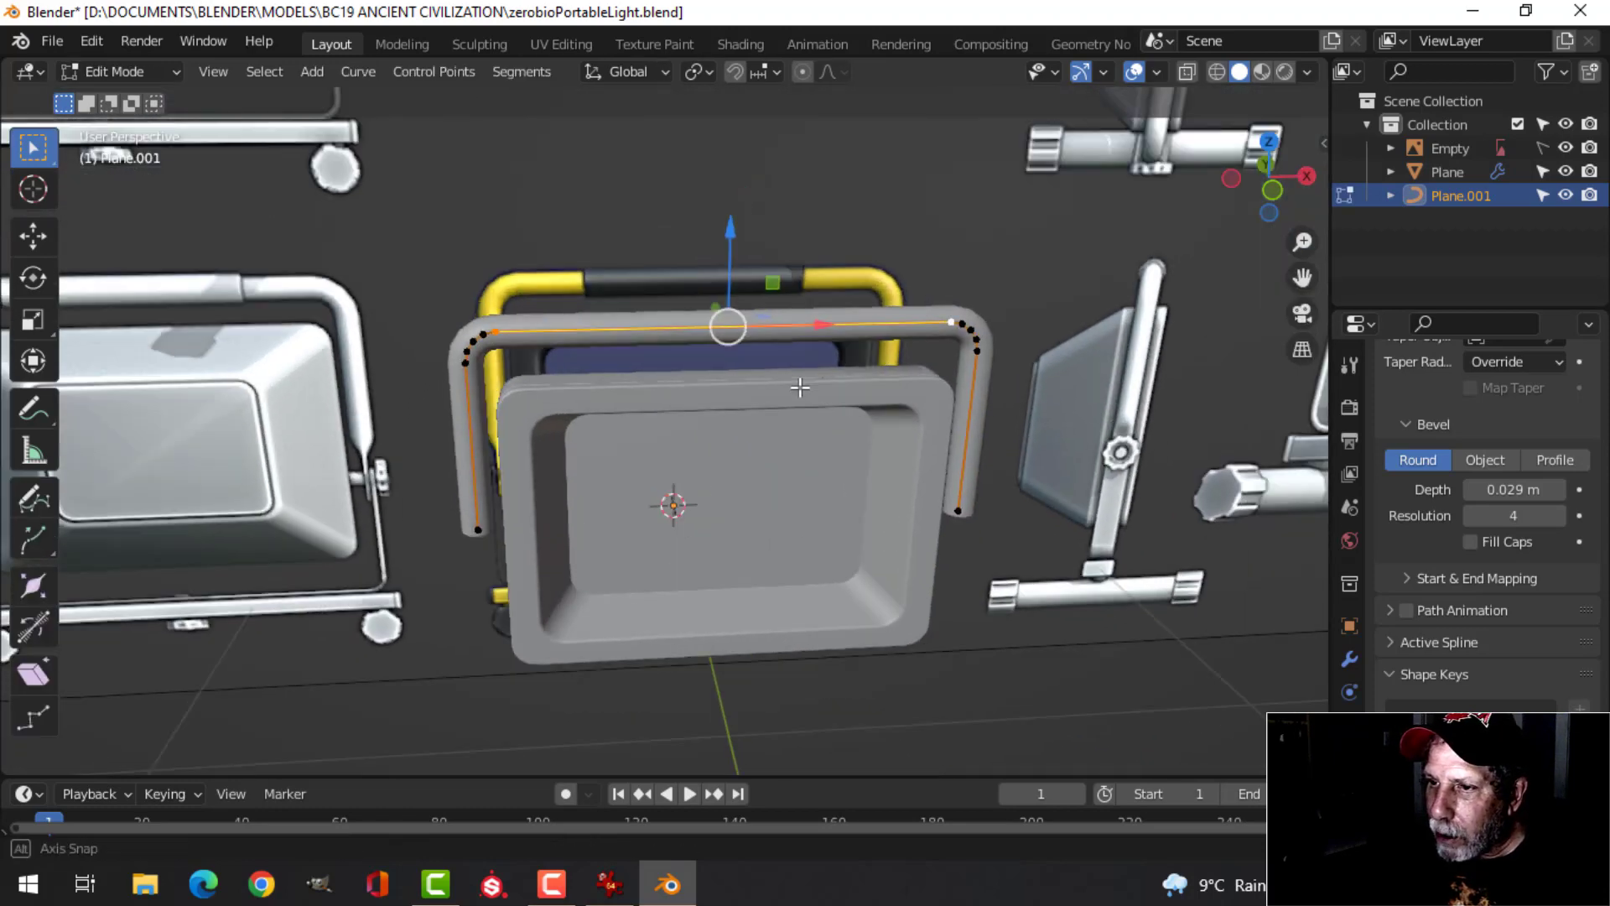
pyautogui.moveTo(798, 388); pyautogui.dragTo(876, 404, button='middle')
pyautogui.hotkey('shift', 'd')
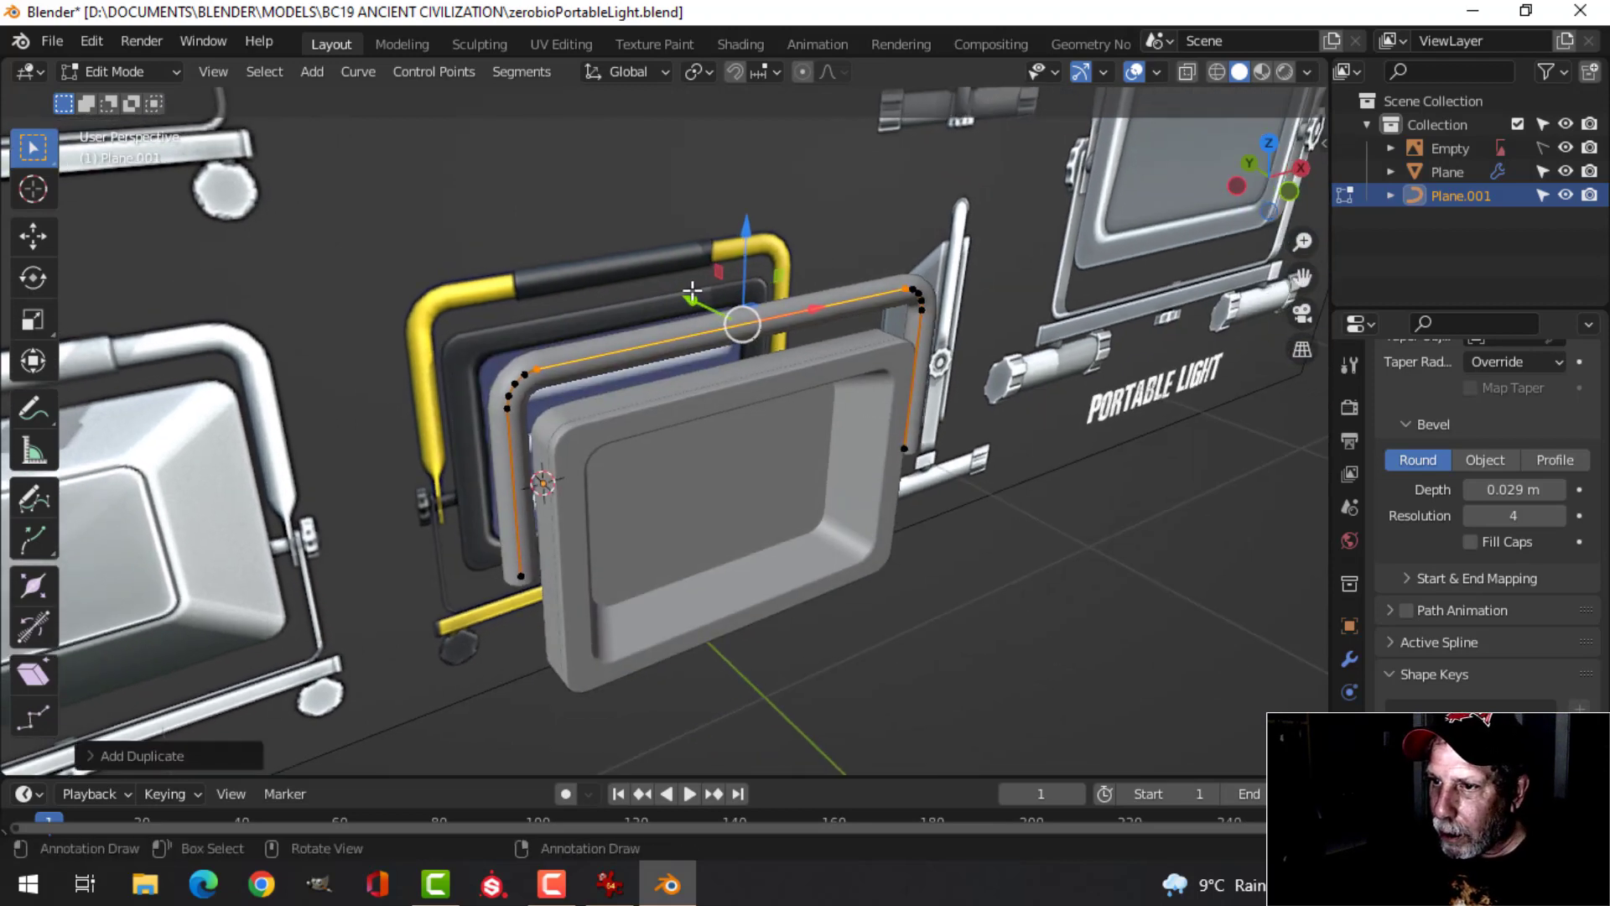
pyautogui.click(847, 425)
pyautogui.press('p')
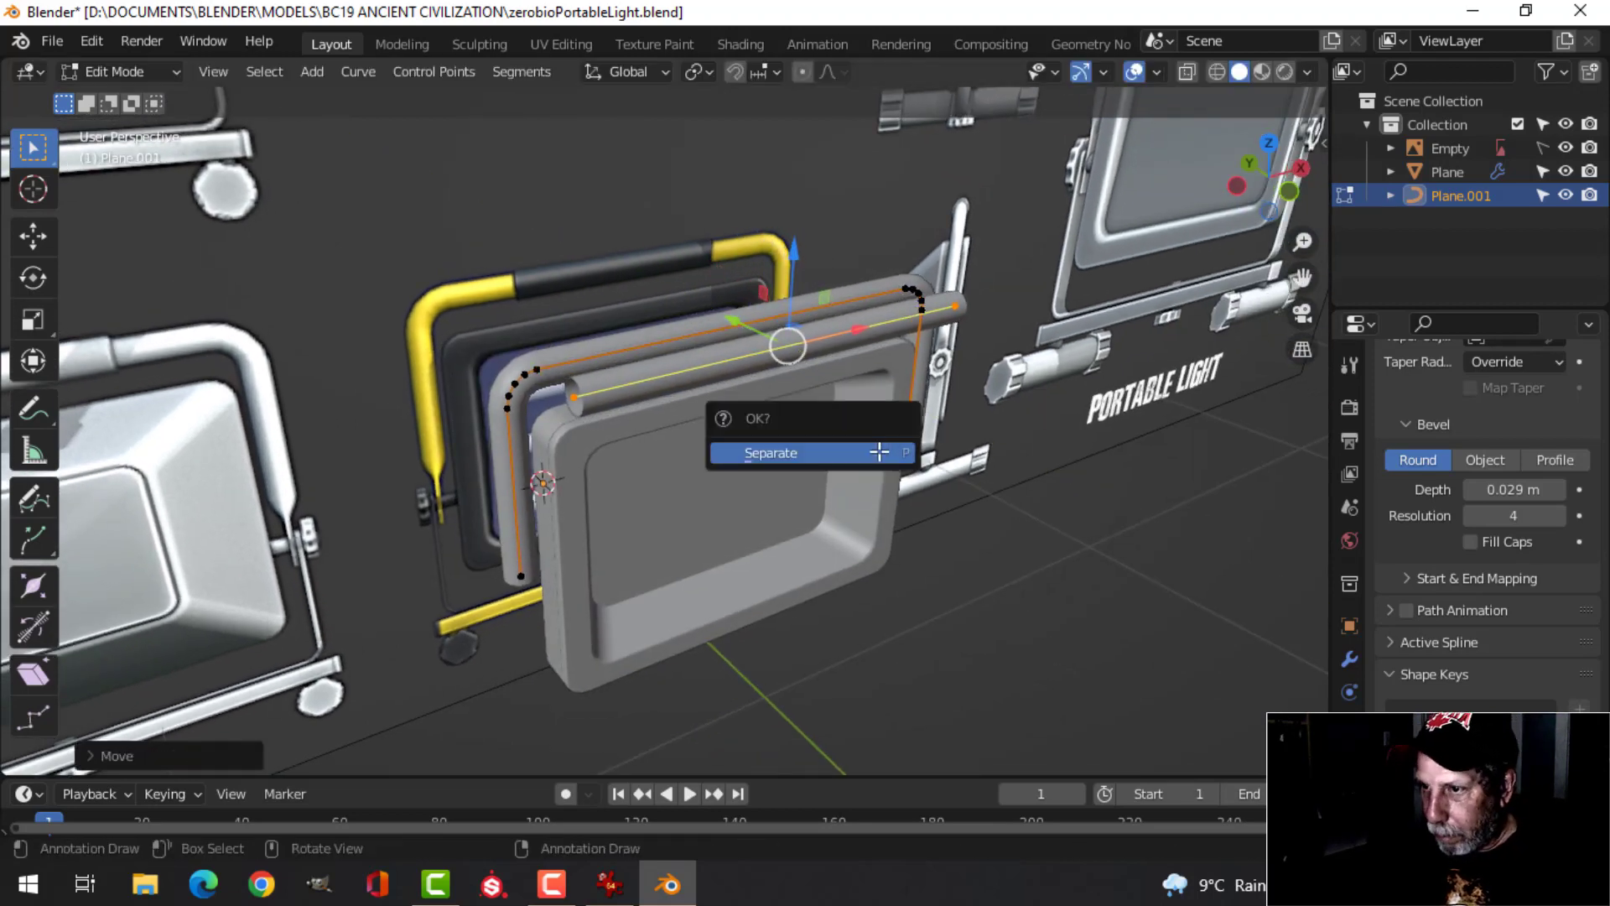
pyautogui.click(873, 449)
# Open the separated tube in Edit Mode and rotate it 90 degrees about the Z axis
pyautogui.press('Tab')
pyautogui.click(673, 392)
pyautogui.press('Tab')
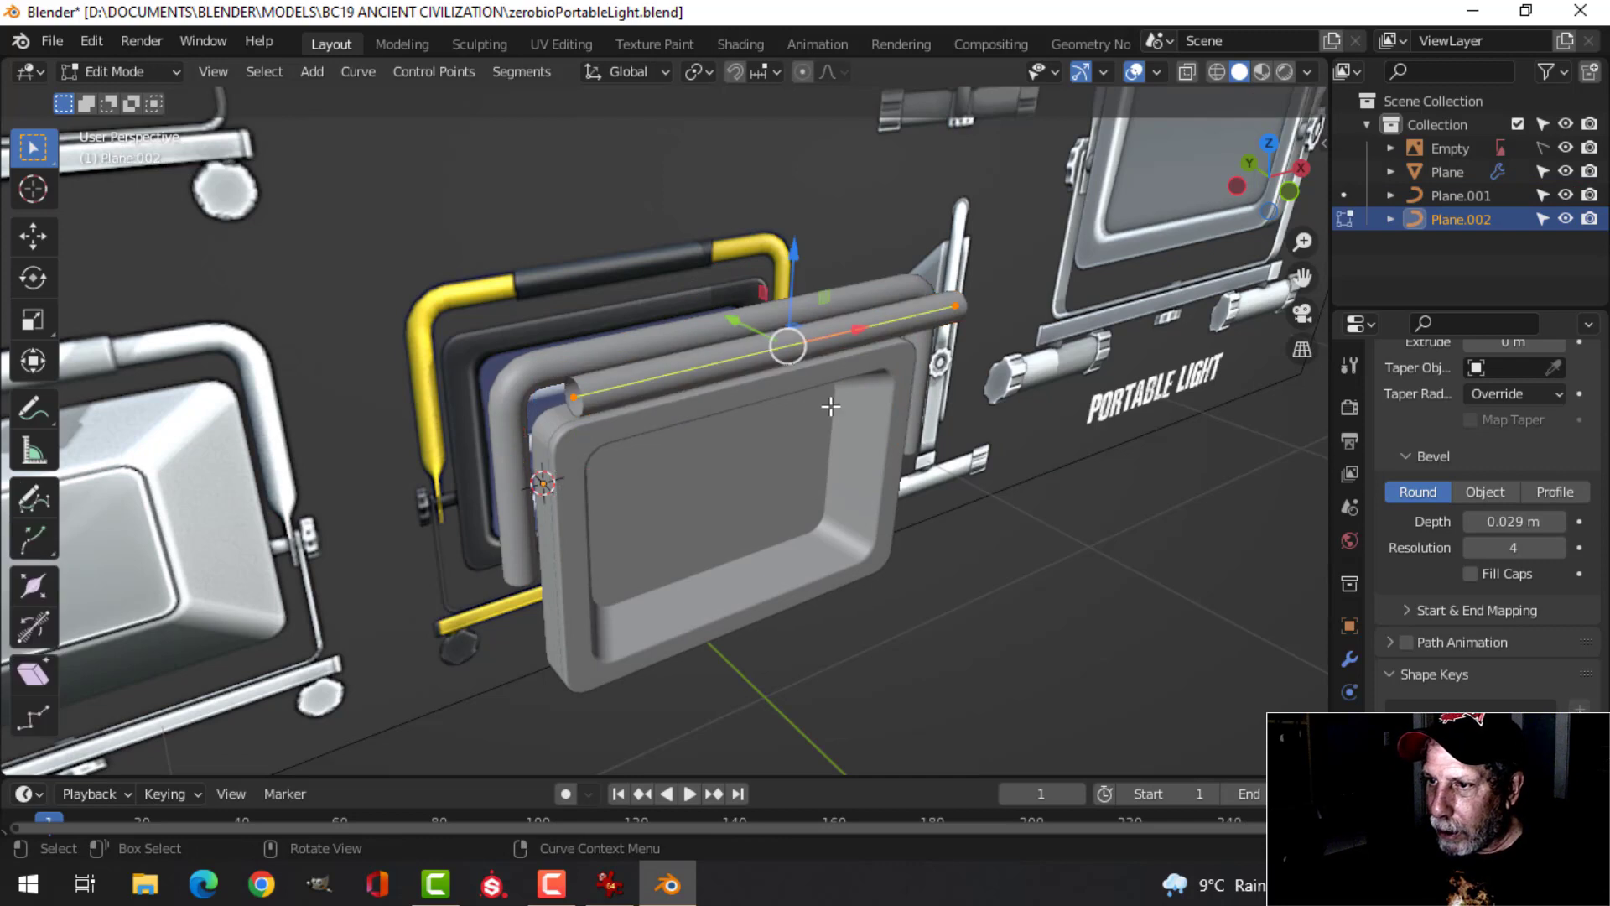
pyautogui.moveTo(890, 438); pyautogui.dragTo(914, 442, button='middle')
pyautogui.write('r')
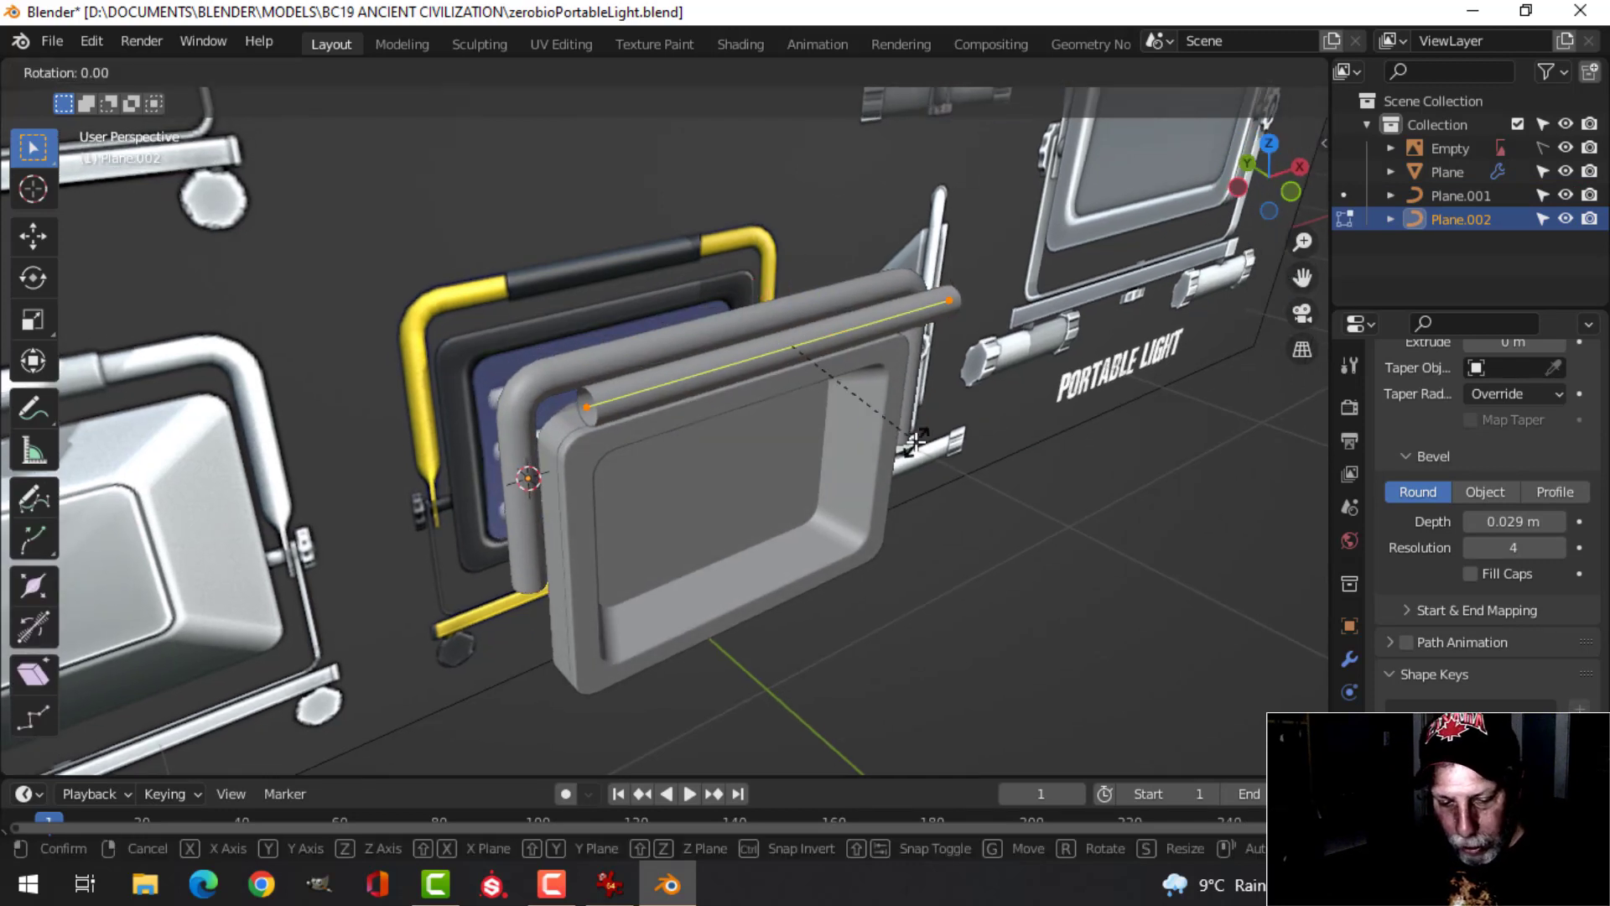
pyautogui.write('z90')
pyautogui.press('Return')
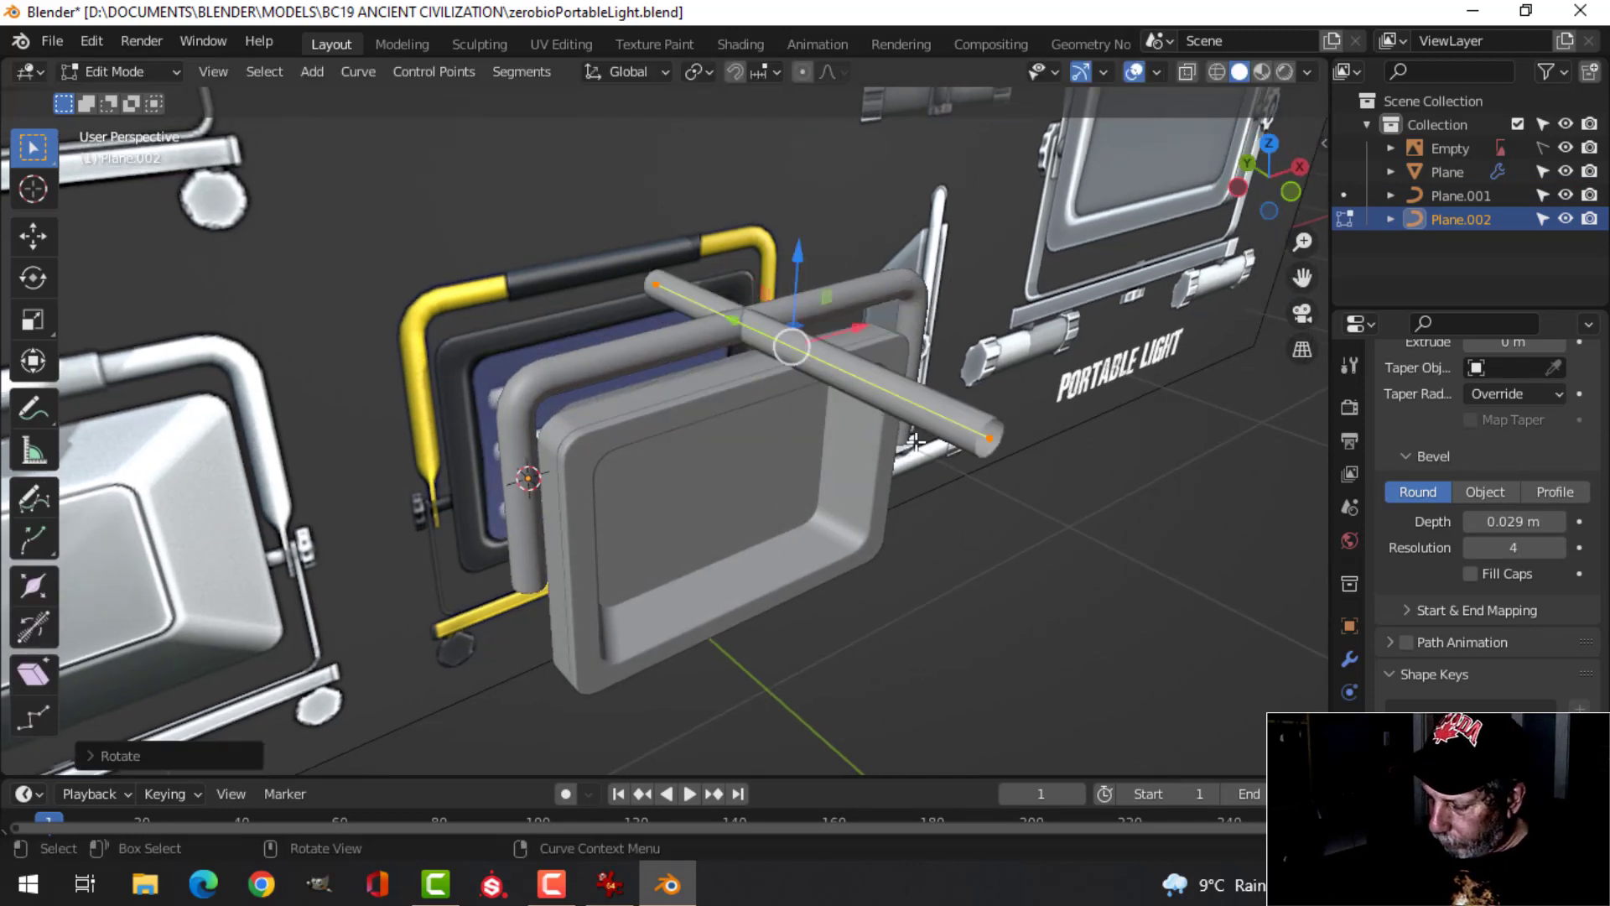
# Move the separated tube to the left end of the handle as seen from above and scale it to about half its length
pyautogui.press('KP_7')
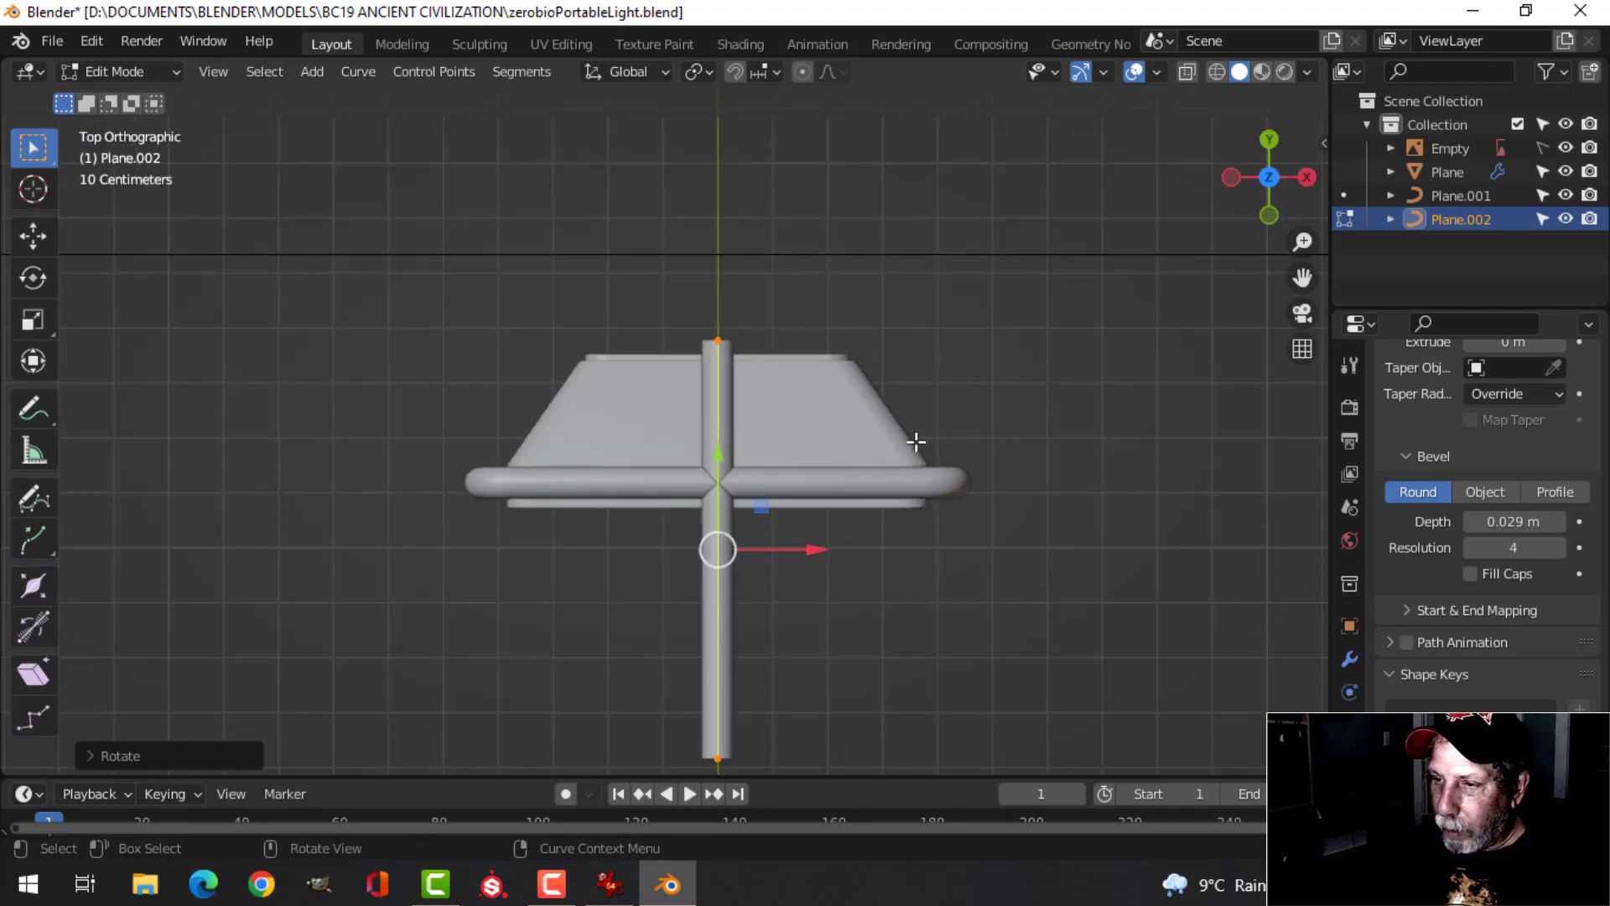
pyautogui.press('g')
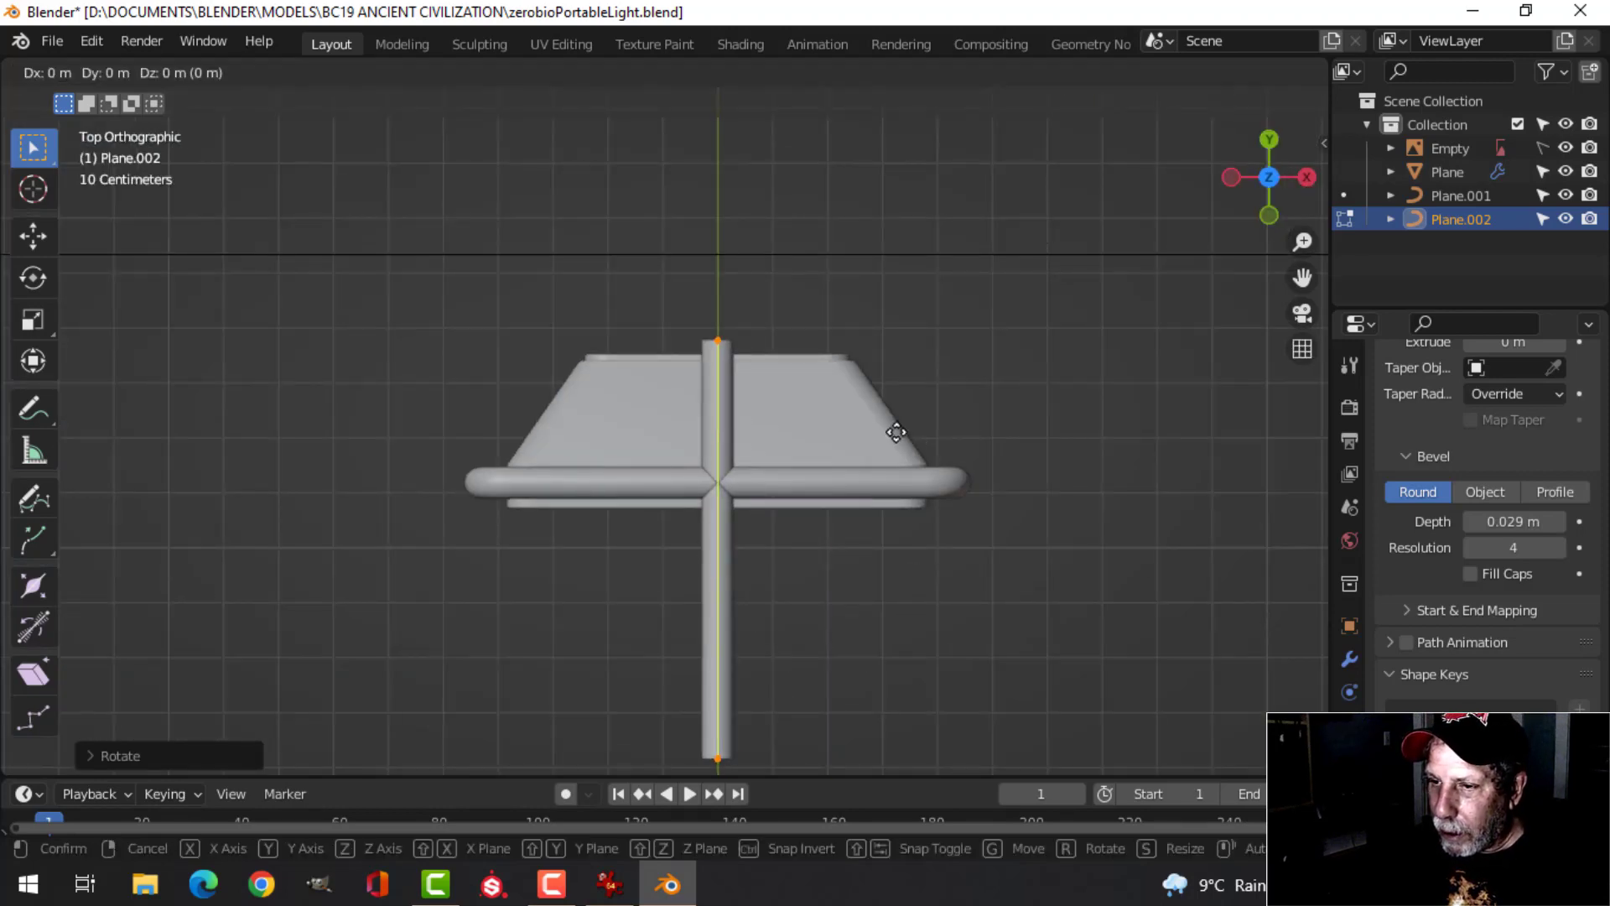
pyautogui.click(683, 373)
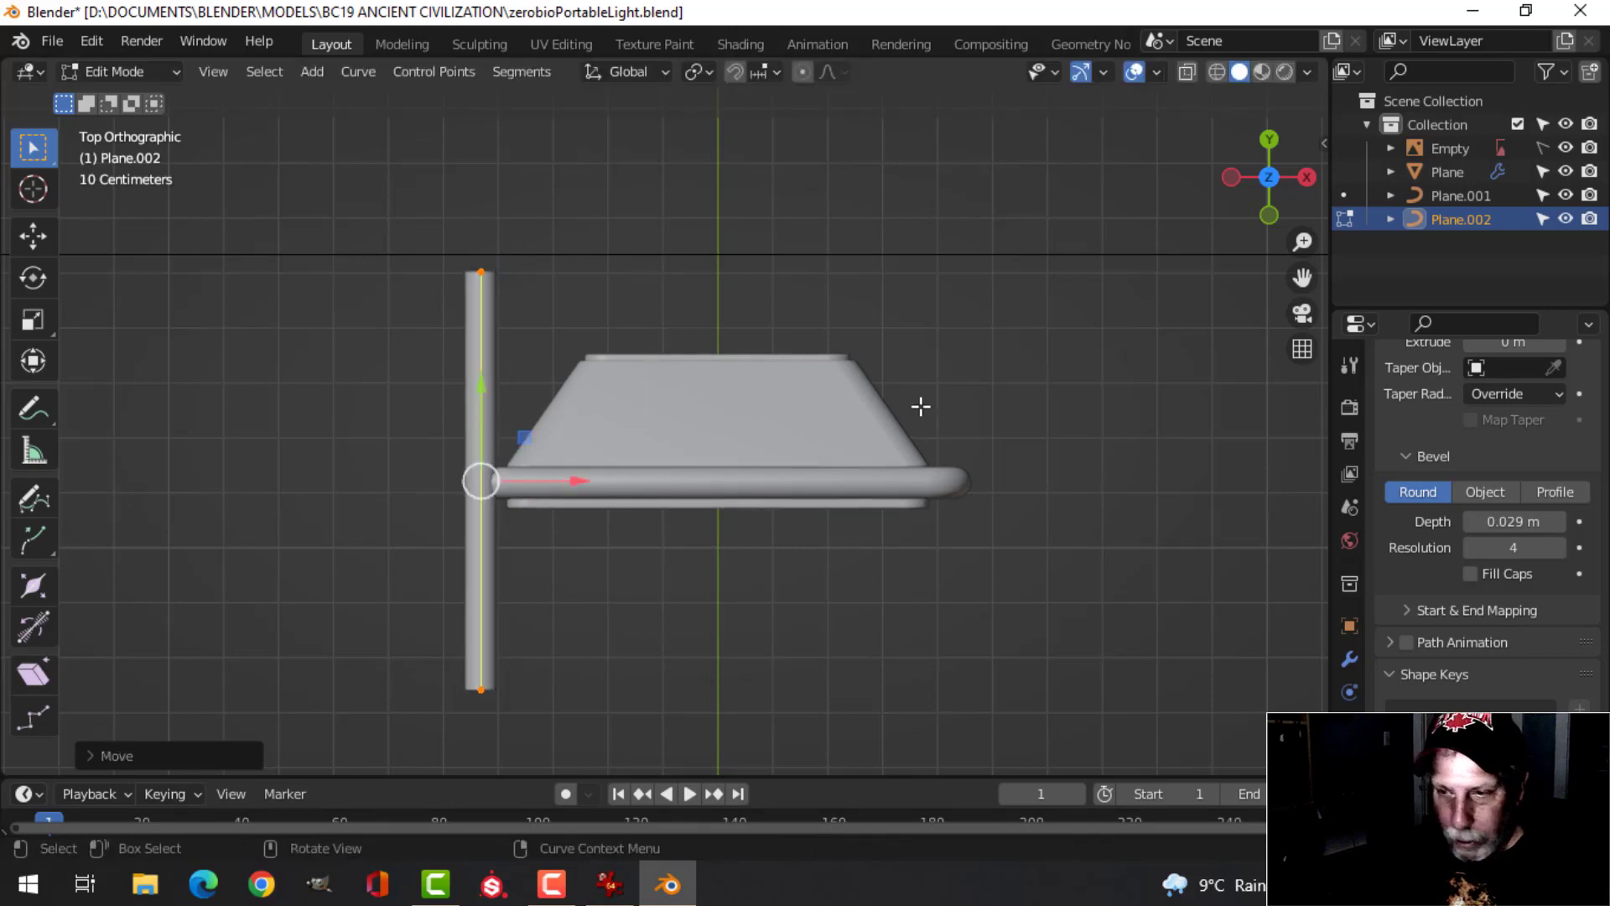
pyautogui.press('s')
pyautogui.click(689, 382)
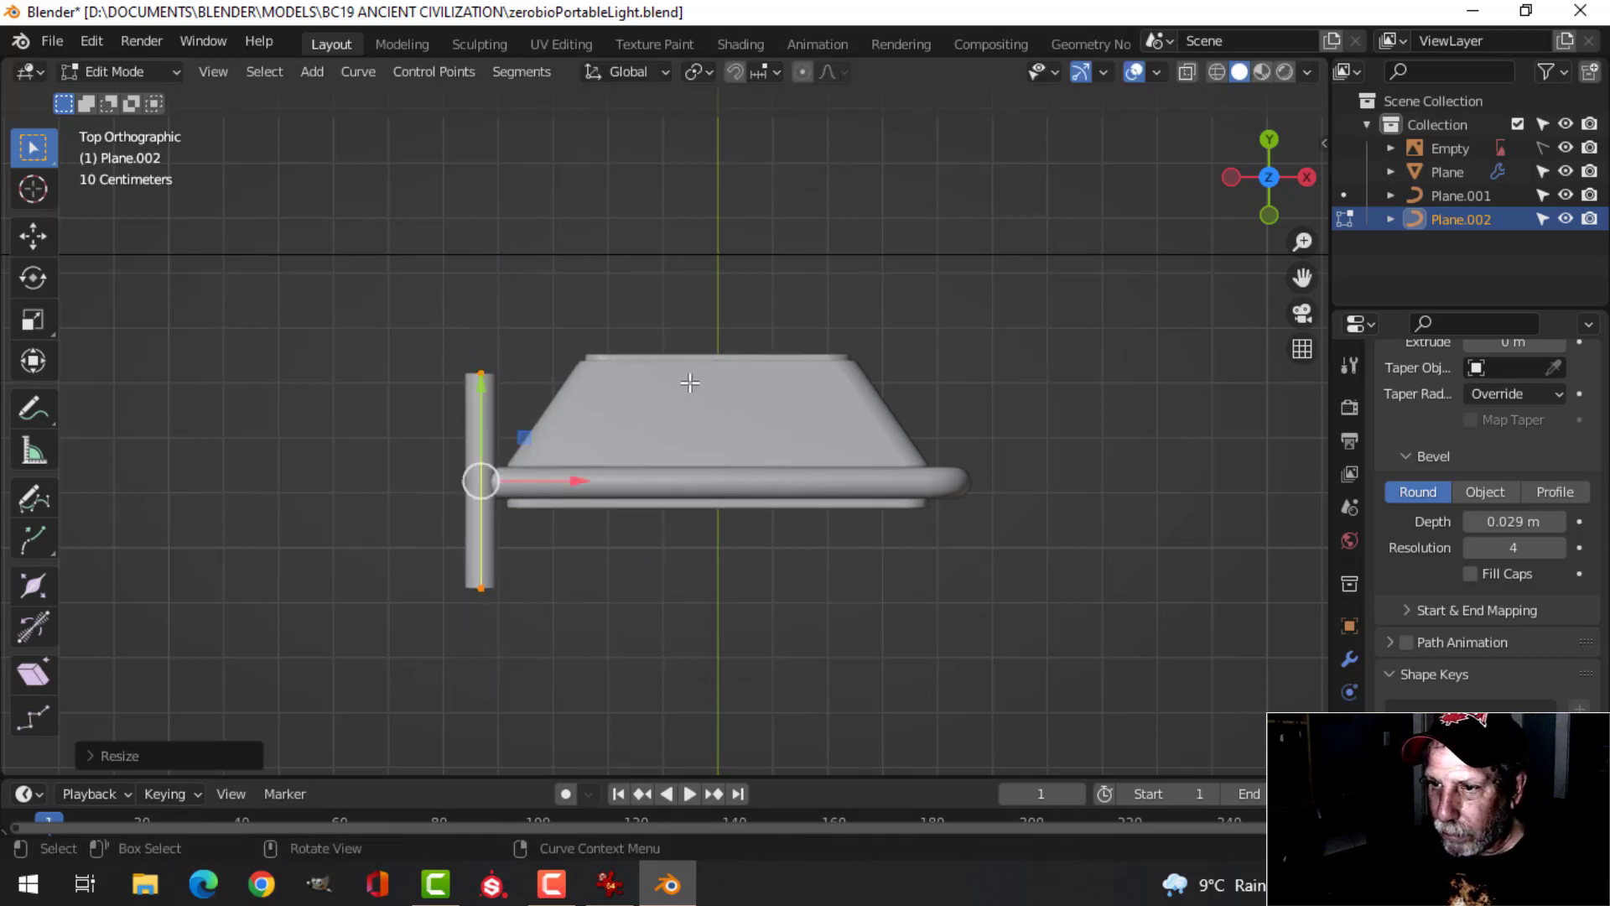
# Lower the tube straight down along Z to the reference image's left foot below the yellow base bar
pyautogui.press('KP_1')
pyautogui.scroll(2, 612, 385)
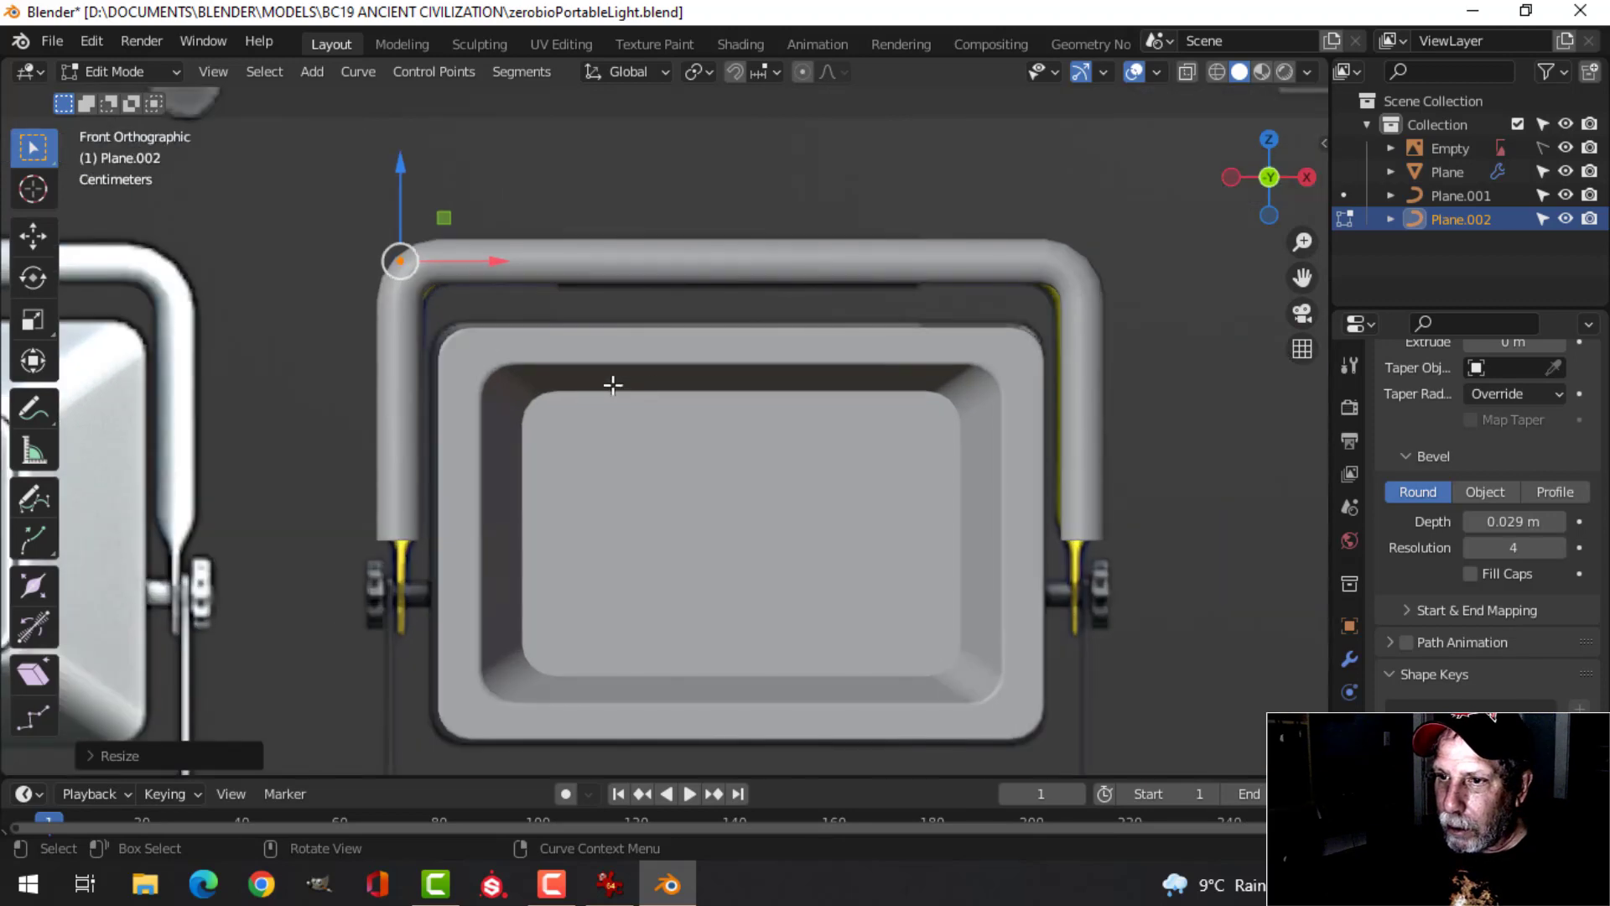
pyautogui.scroll(-3, 619, 425)
pyautogui.keyDown('shift'); pyautogui.moveTo(618, 424); pyautogui.dragTo(680, 323, button='middle'); pyautogui.keyUp('shift')
pyautogui.moveTo(570, 146); pyautogui.dragTo(587, 308)
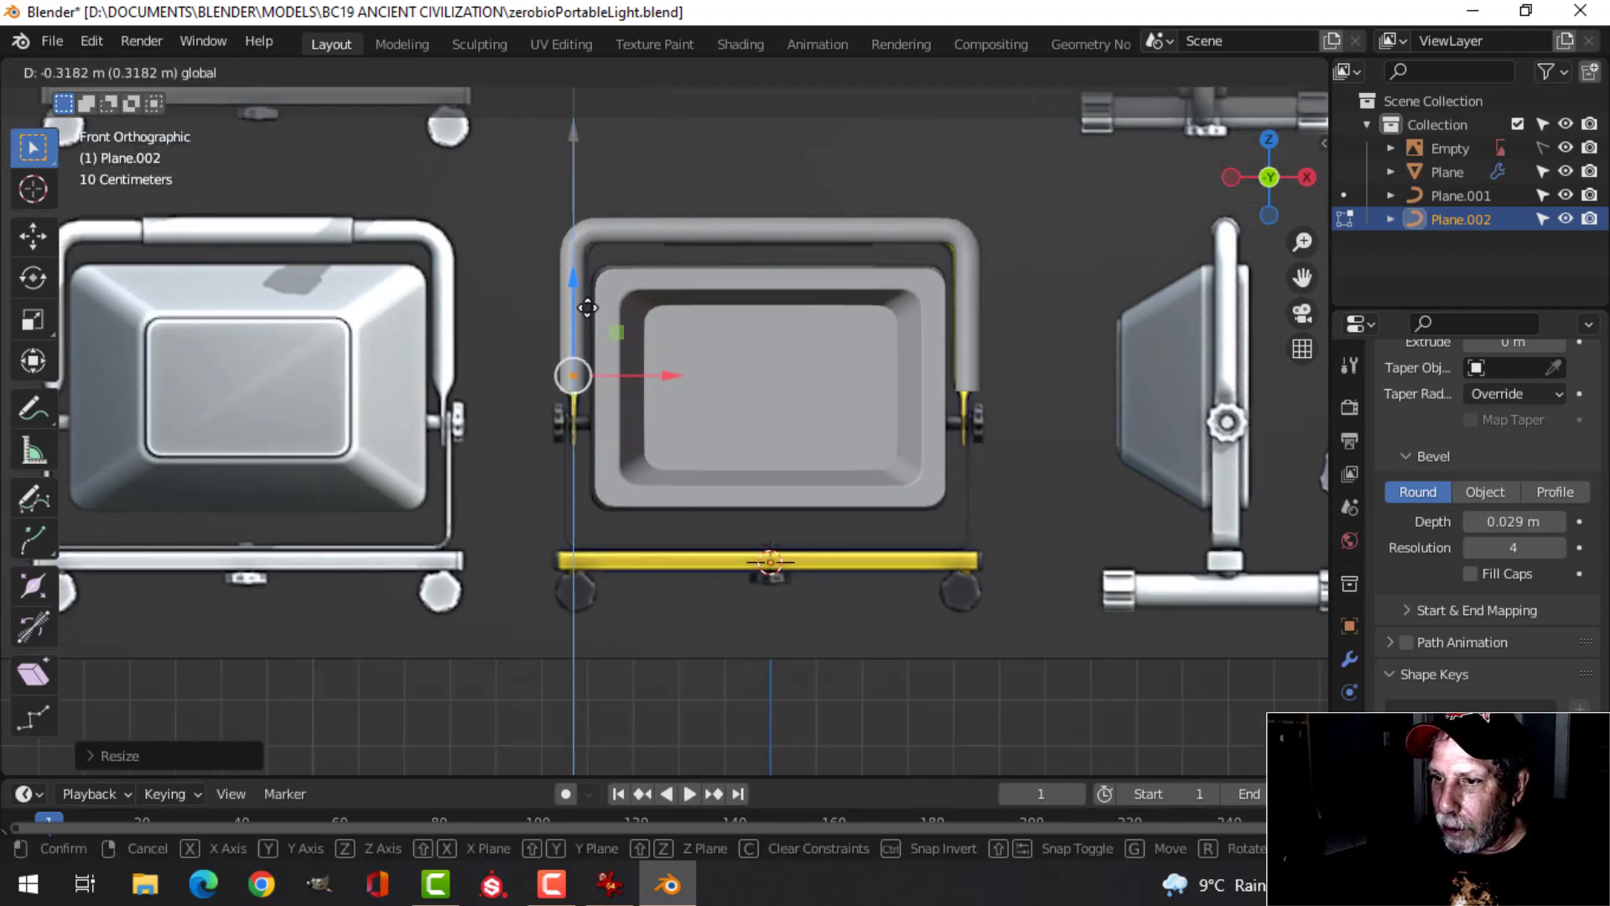
pyautogui.moveTo(602, 513); pyautogui.dragTo(603, 514)
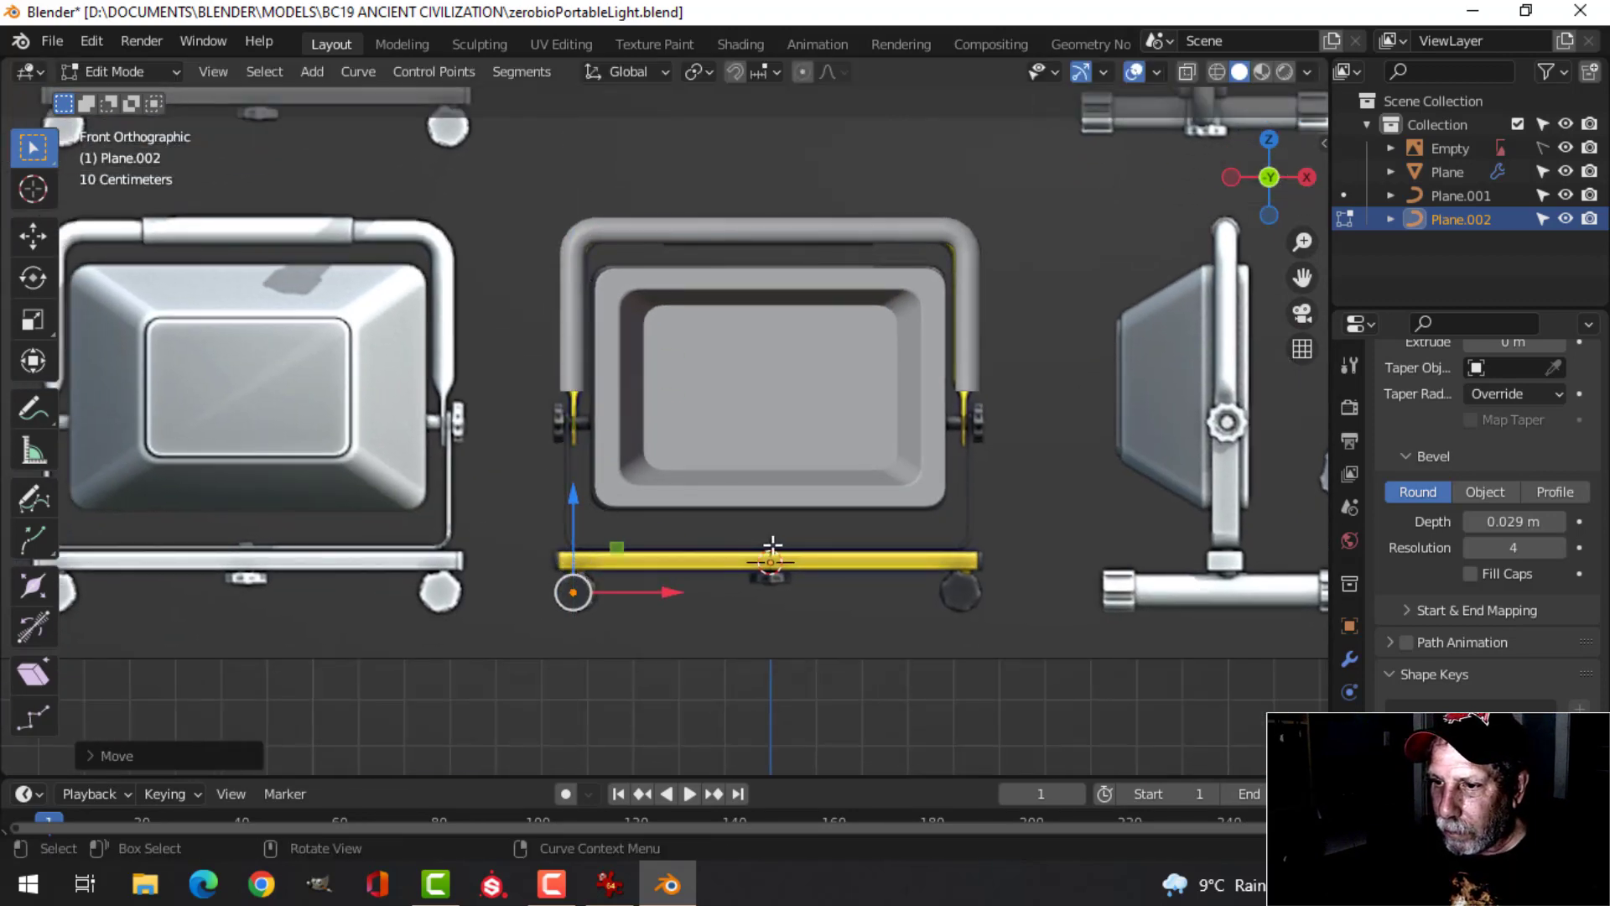
# In wireframe display, fine-tune the tube's position so that it is centred on the reference's left foot knob
pyautogui.press('z')
pyautogui.click(671, 554)
pyautogui.scroll(3, 757, 565)
pyautogui.keyDown('shift'); pyautogui.moveTo(756, 566); pyautogui.dragTo(752, 433, button='middle'); pyautogui.keyUp('shift')
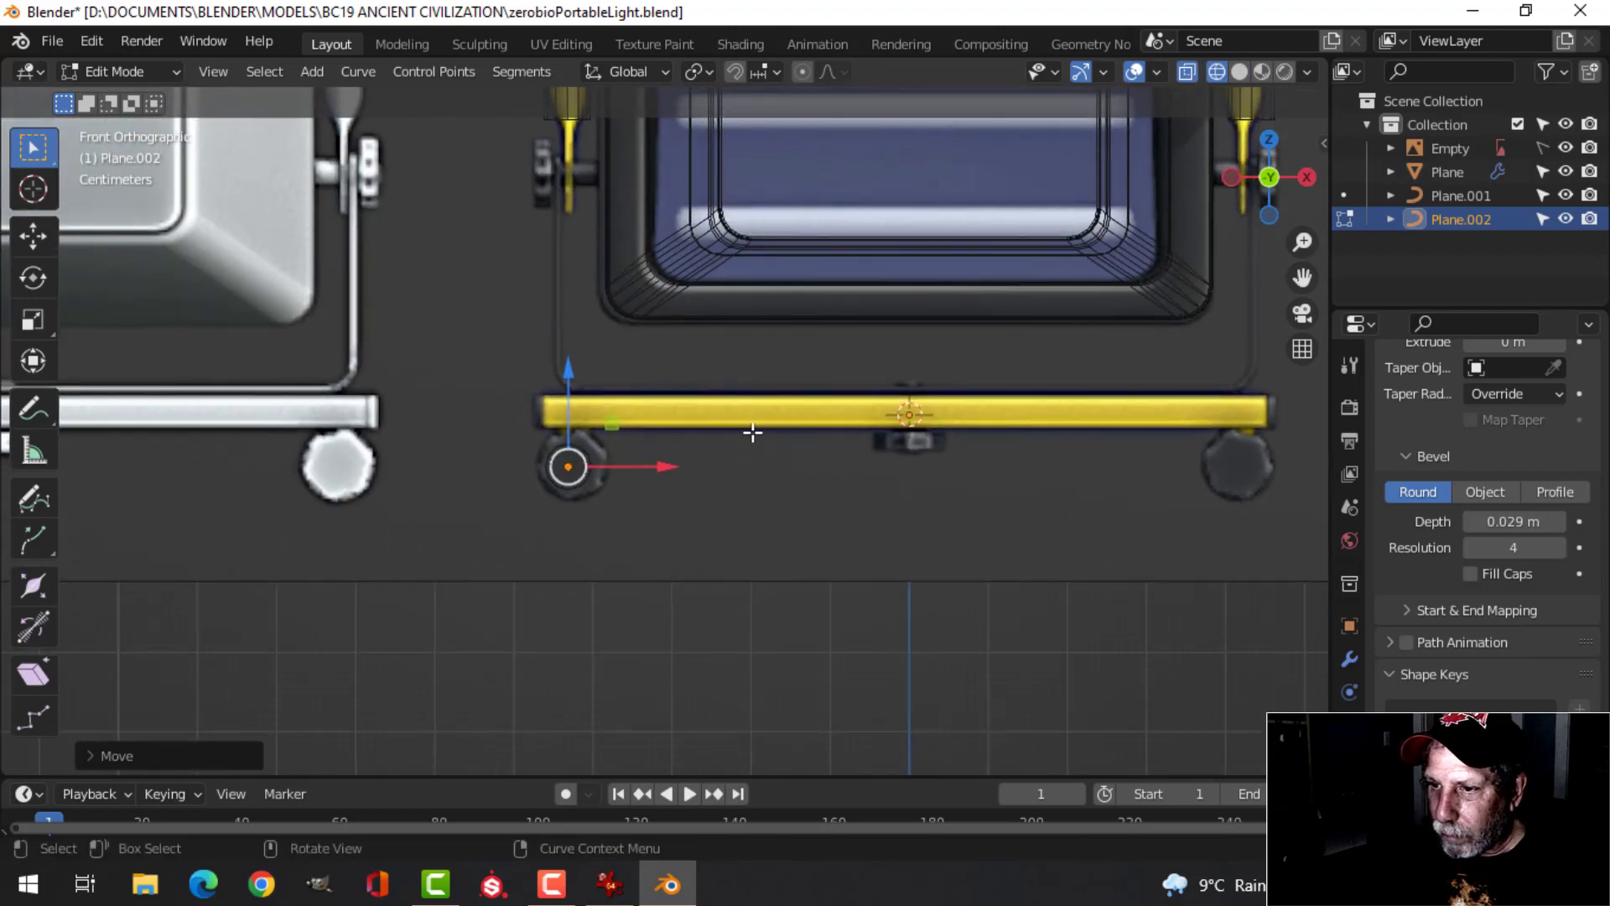
pyautogui.scroll(2, 702, 457)
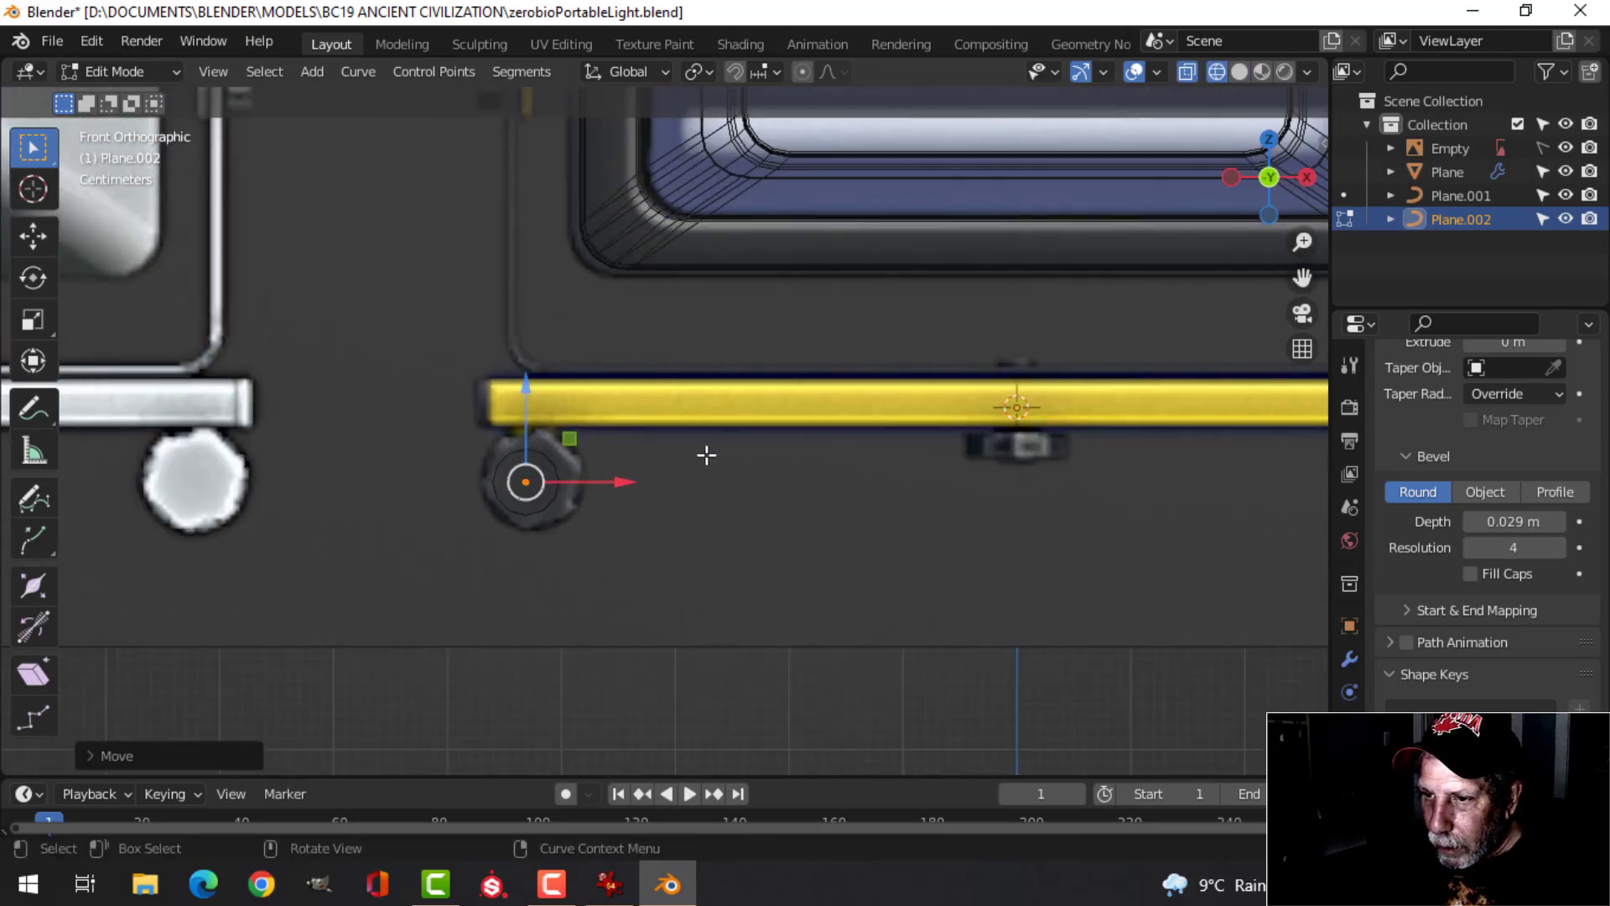
pyautogui.press('g')
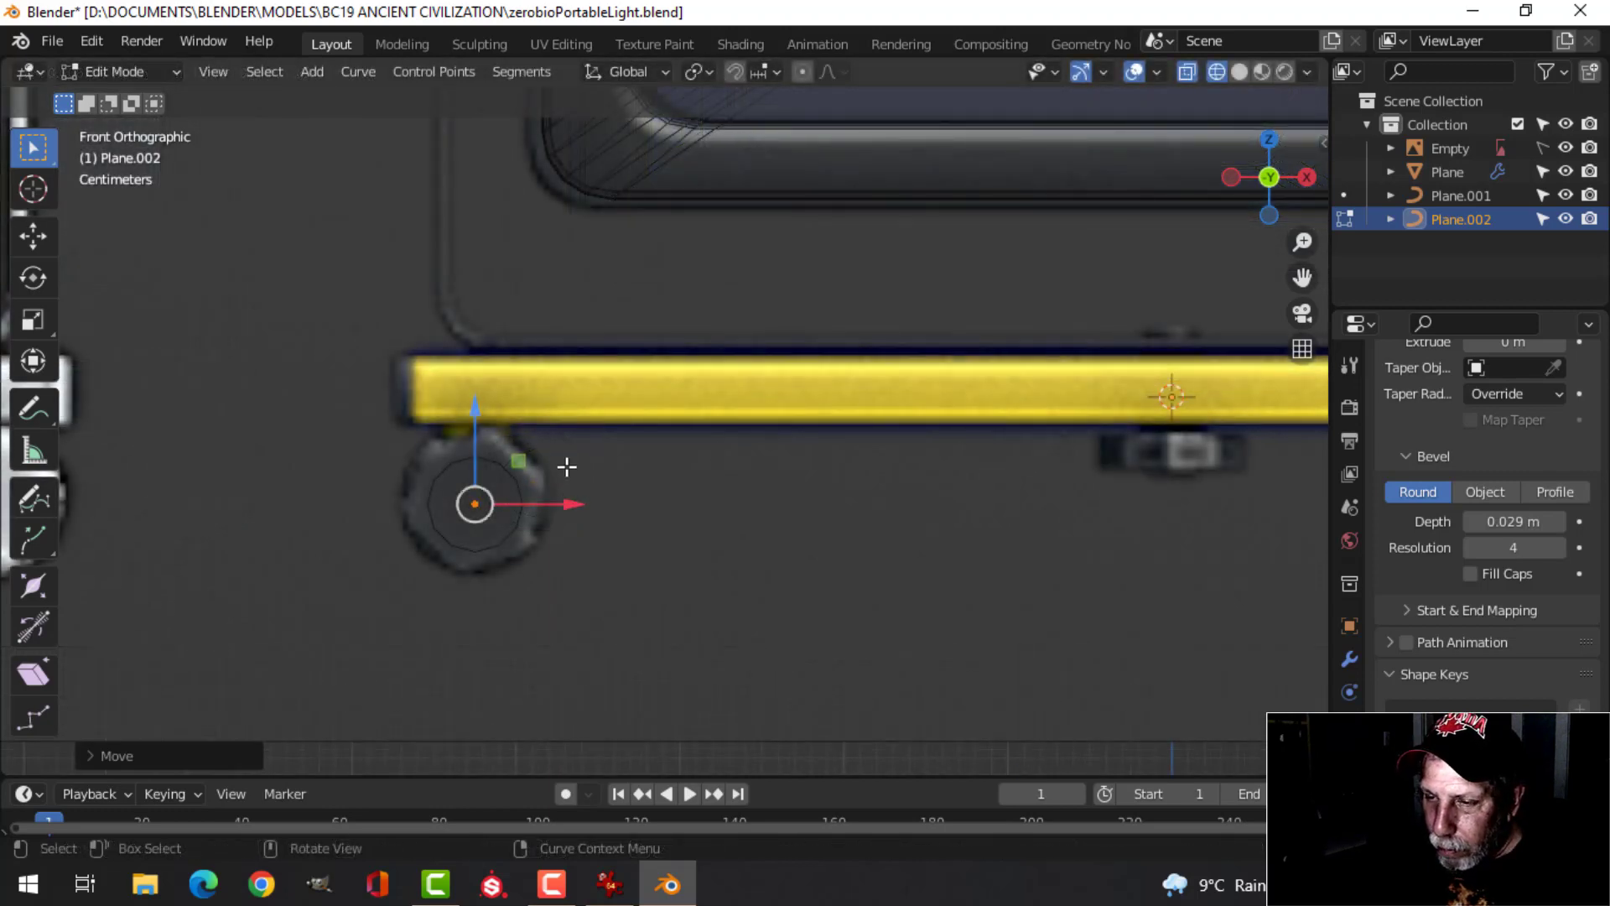
pyautogui.scroll(-1, 550, 459)
pyautogui.scroll(-2, 574, 437)
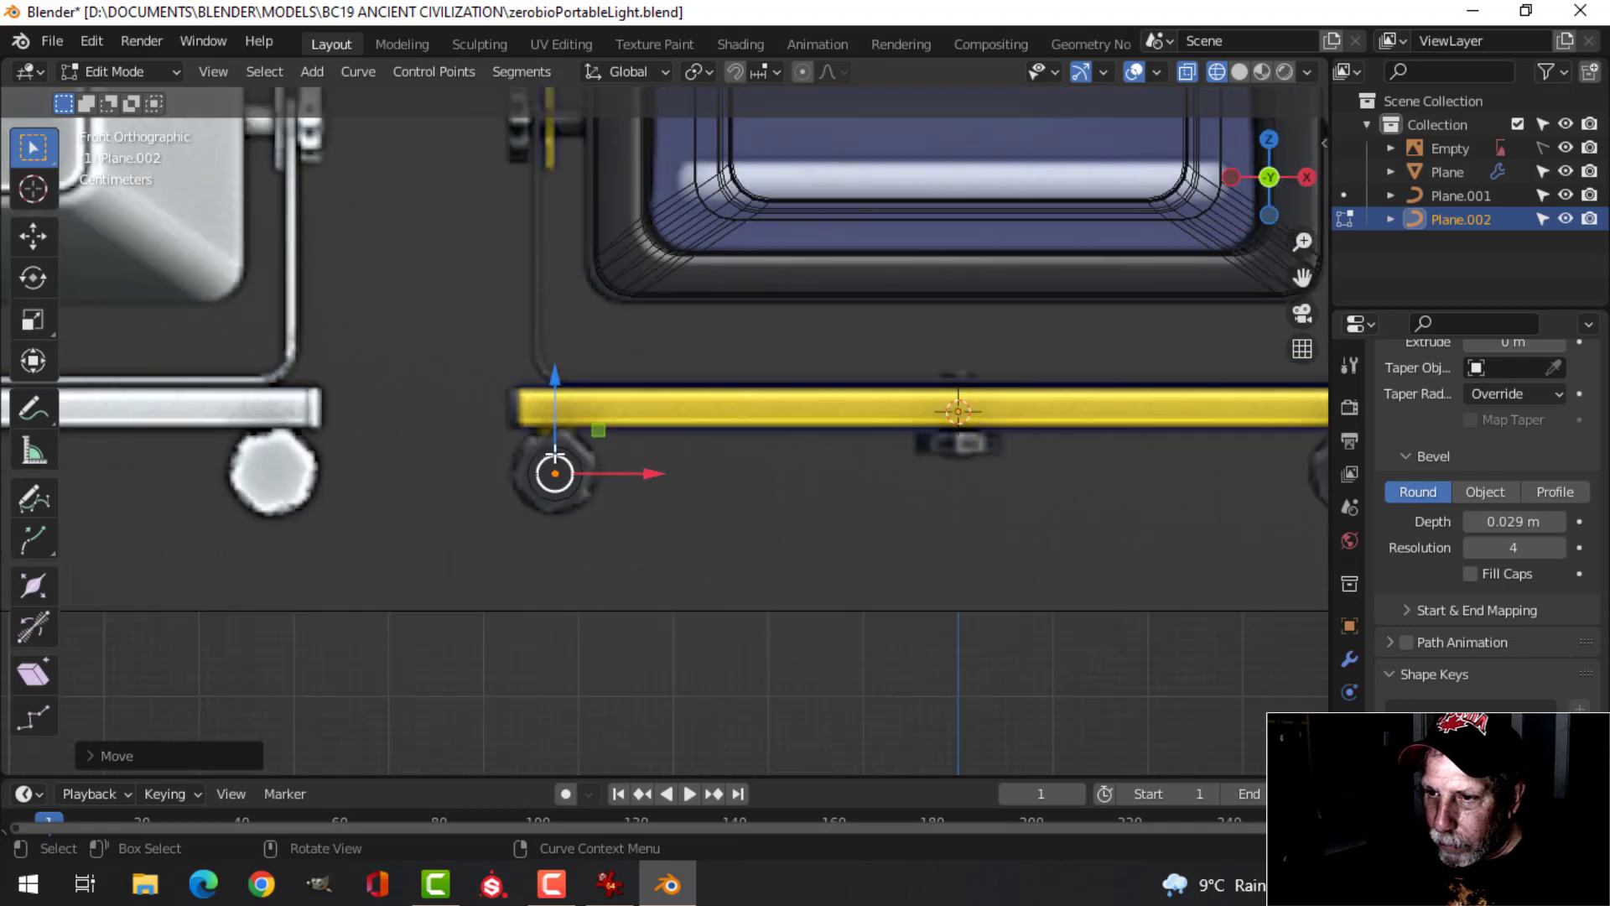
# Return to solid shading, scale the foot tube along Y to adjust its length and leave Edit Mode
pyautogui.moveTo(590, 461); pyautogui.dragTo(802, 471, button='middle')
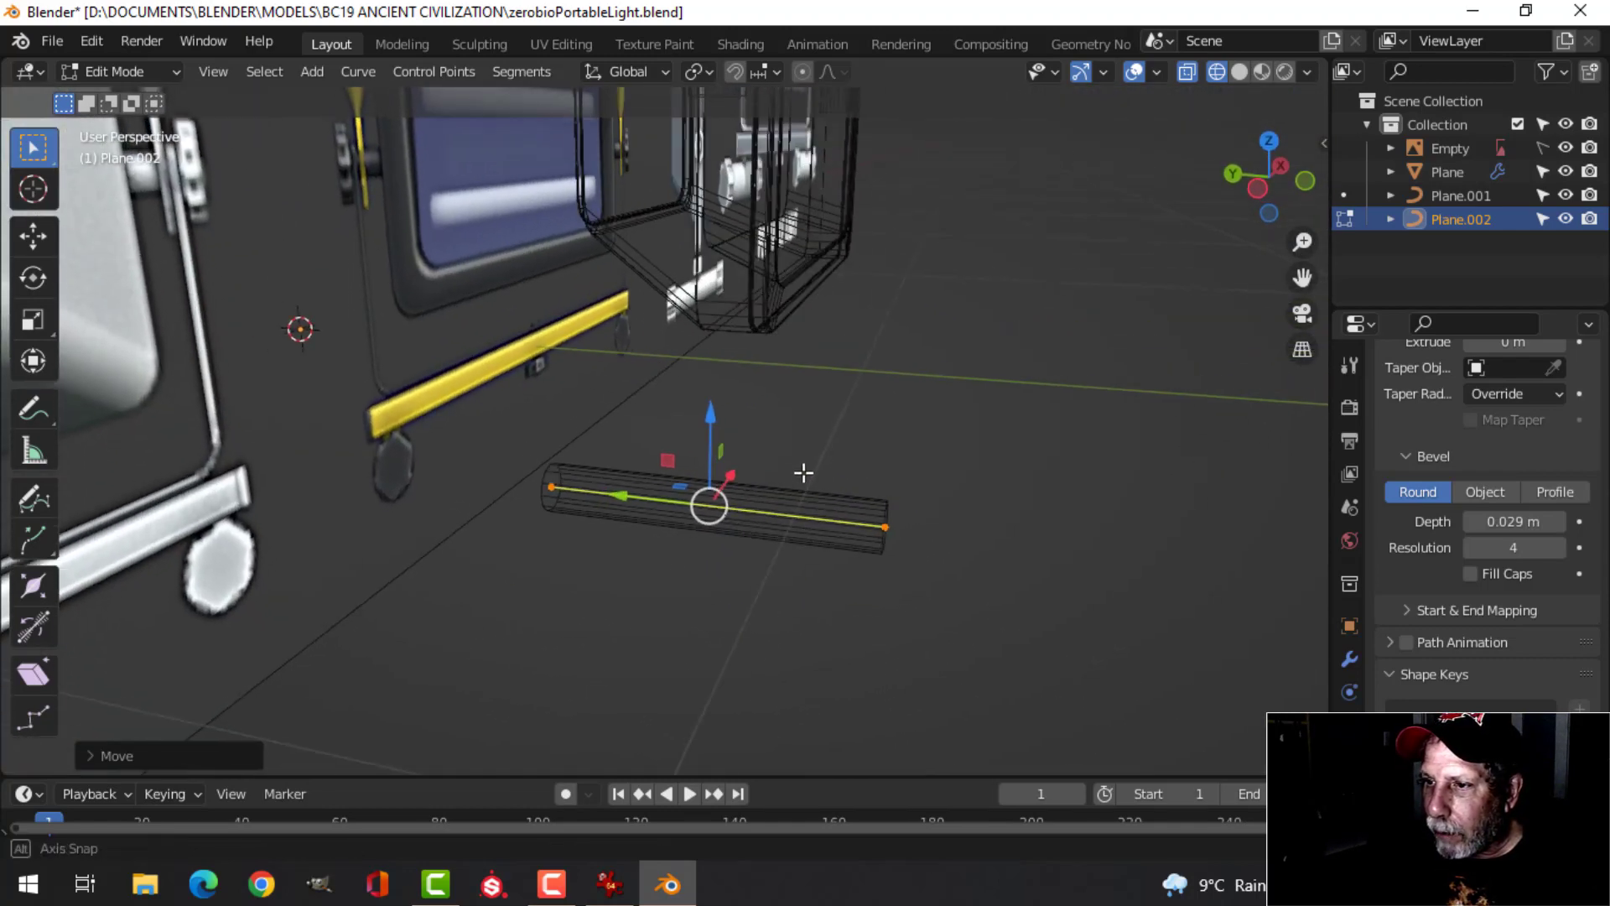
pyautogui.press('KP_3')
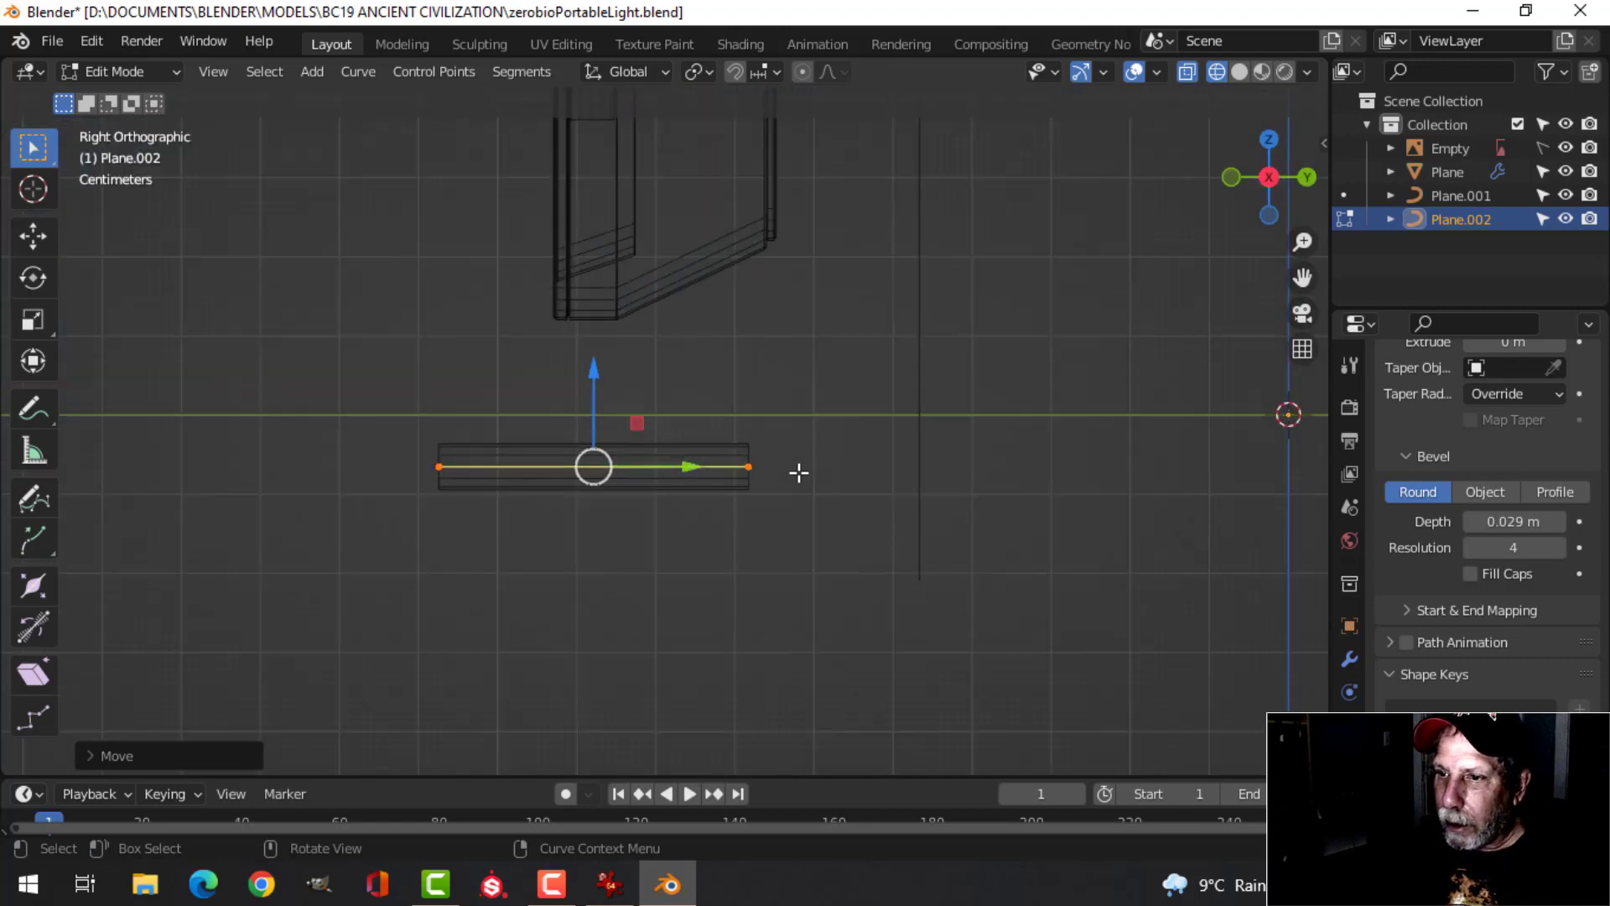
pyautogui.press('z')
pyautogui.click(939, 466)
pyautogui.moveTo(939, 464)
pyautogui.mouseDown(button='middle')
pyautogui.moveTo(883, 435)
pyautogui.moveTo(1049, 485)
pyautogui.moveTo(1049, 417)
pyautogui.moveTo(1029, 455)
pyautogui.moveTo(820, 478)
pyautogui.moveTo(918, 494)
pyautogui.mouseUp(button='middle')
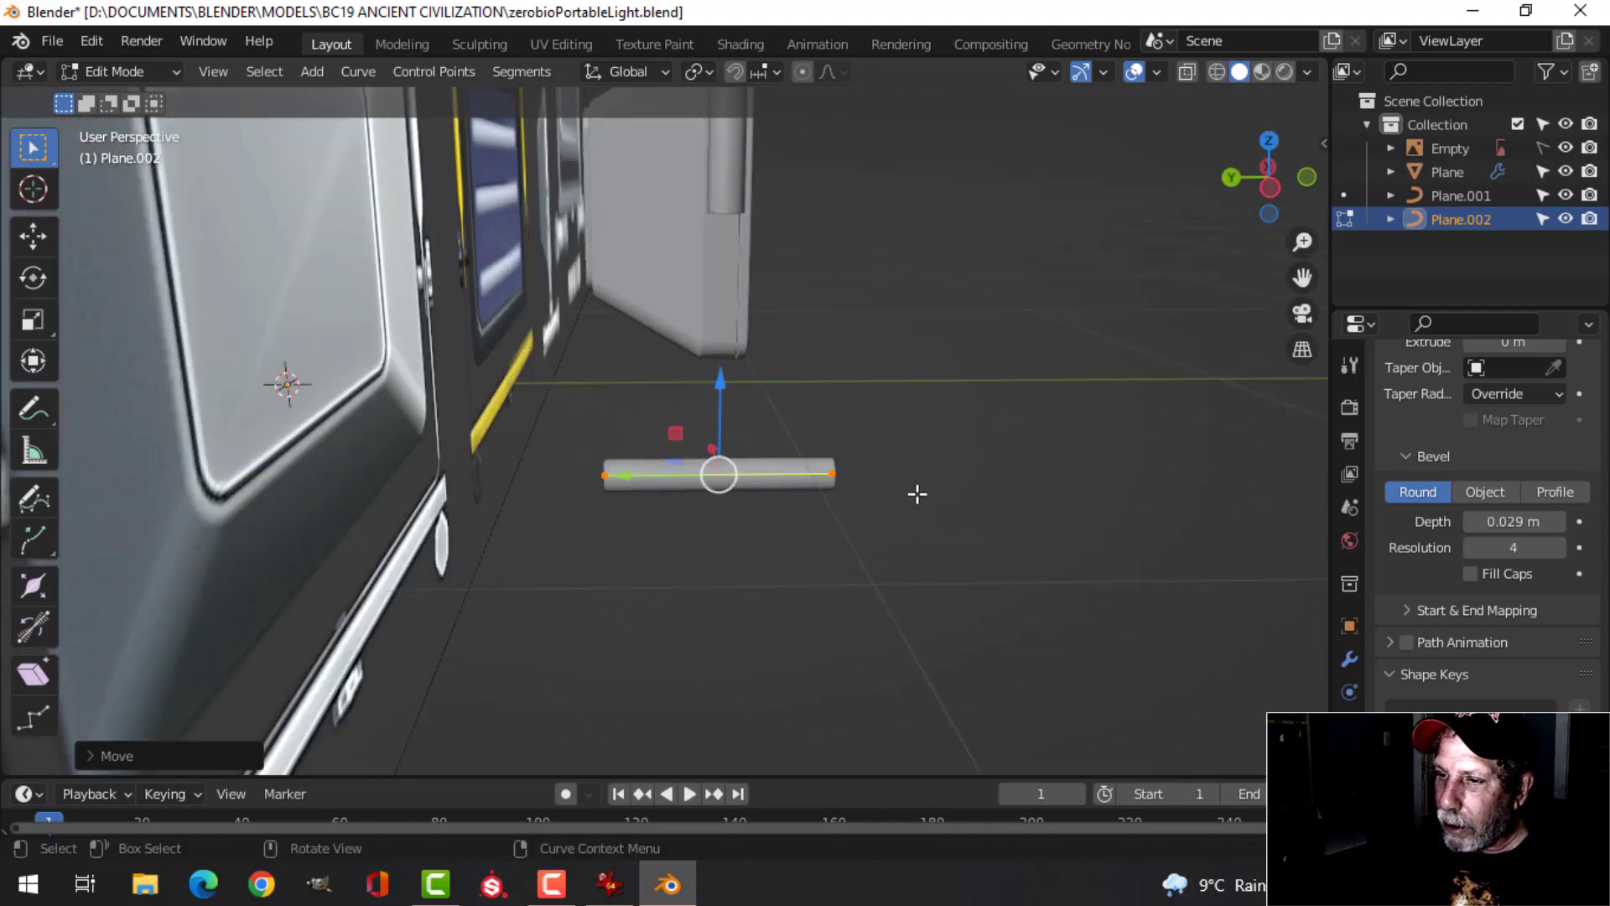
pyautogui.moveTo(810, 486); pyautogui.dragTo(803, 426, button='middle')
pyautogui.press('s')
pyautogui.press('y')
pyautogui.click(889, 503)
pyautogui.press('Tab')
# Set the foot tube's origin to the 3D cursor
pyautogui.press('KP_1')
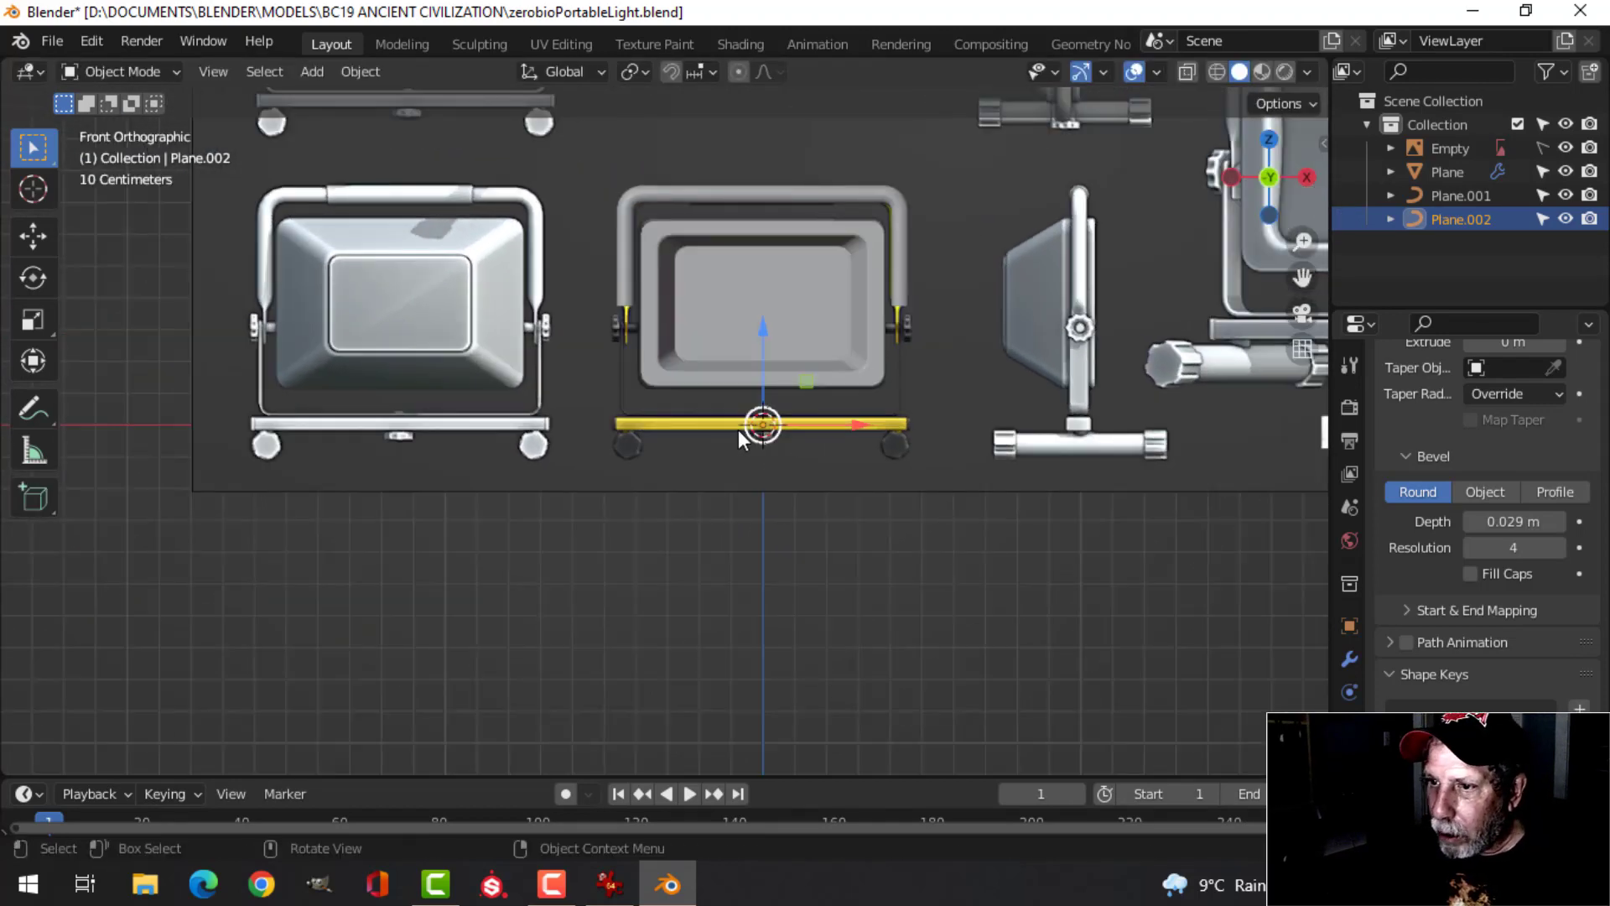
pyautogui.moveTo(691, 424); pyautogui.dragTo(732, 513, button='middle')
pyautogui.click(369, 80)
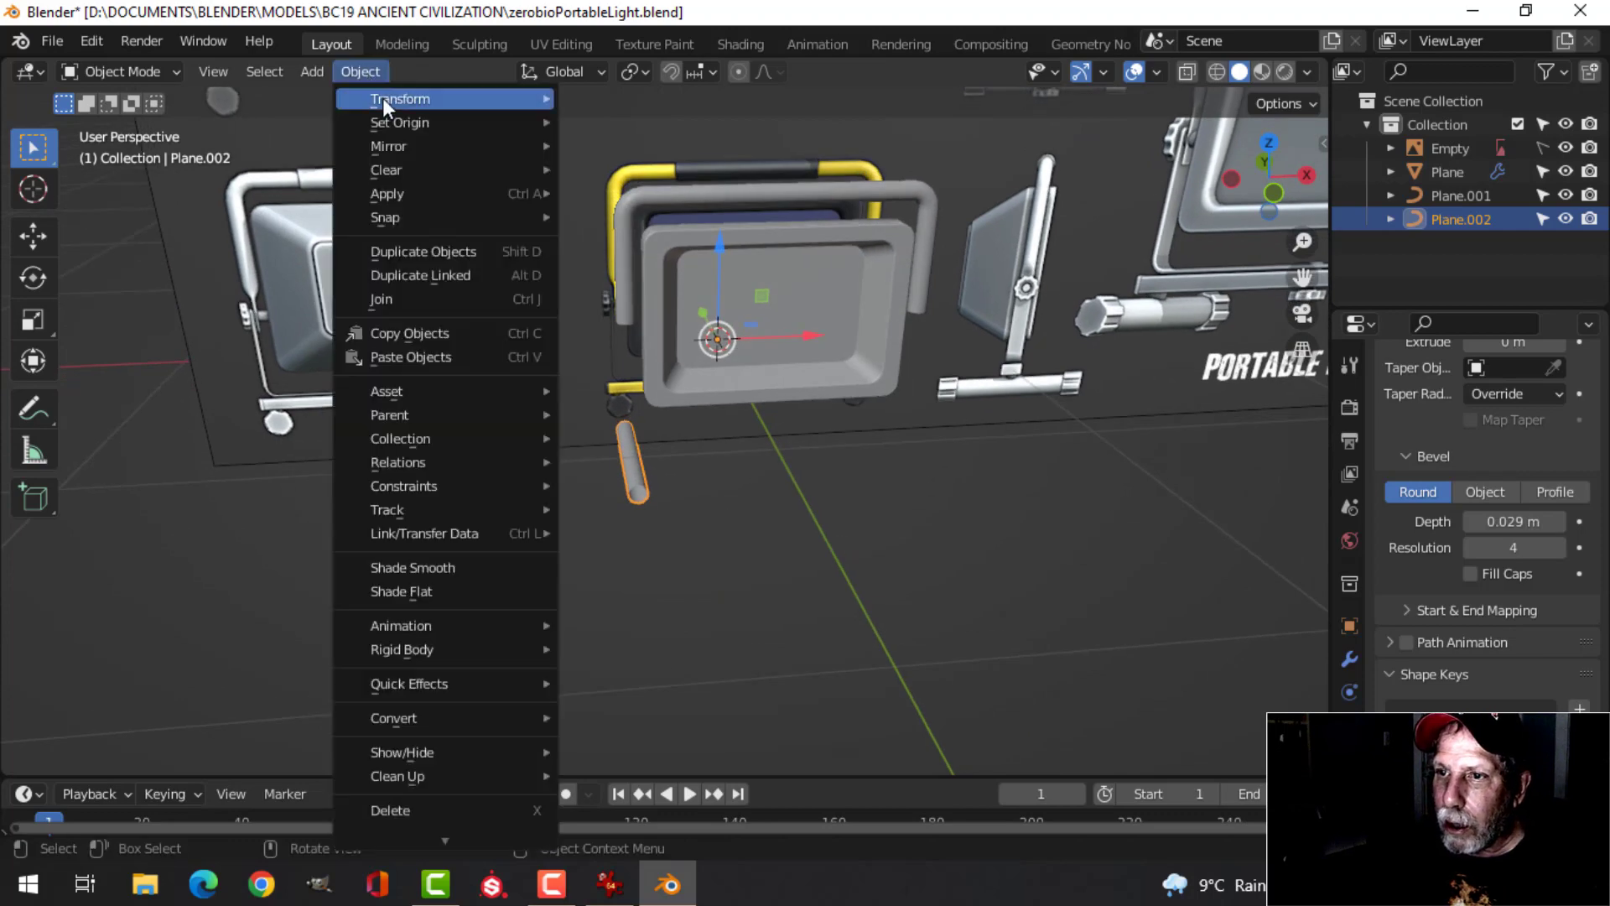
pyautogui.moveTo(427, 112)
pyautogui.click(671, 185)
pyautogui.keyDown('shift'); pyautogui.moveTo(857, 264); pyautogui.dragTo(713, 251, button='middle'); pyautogui.keyUp('shift')
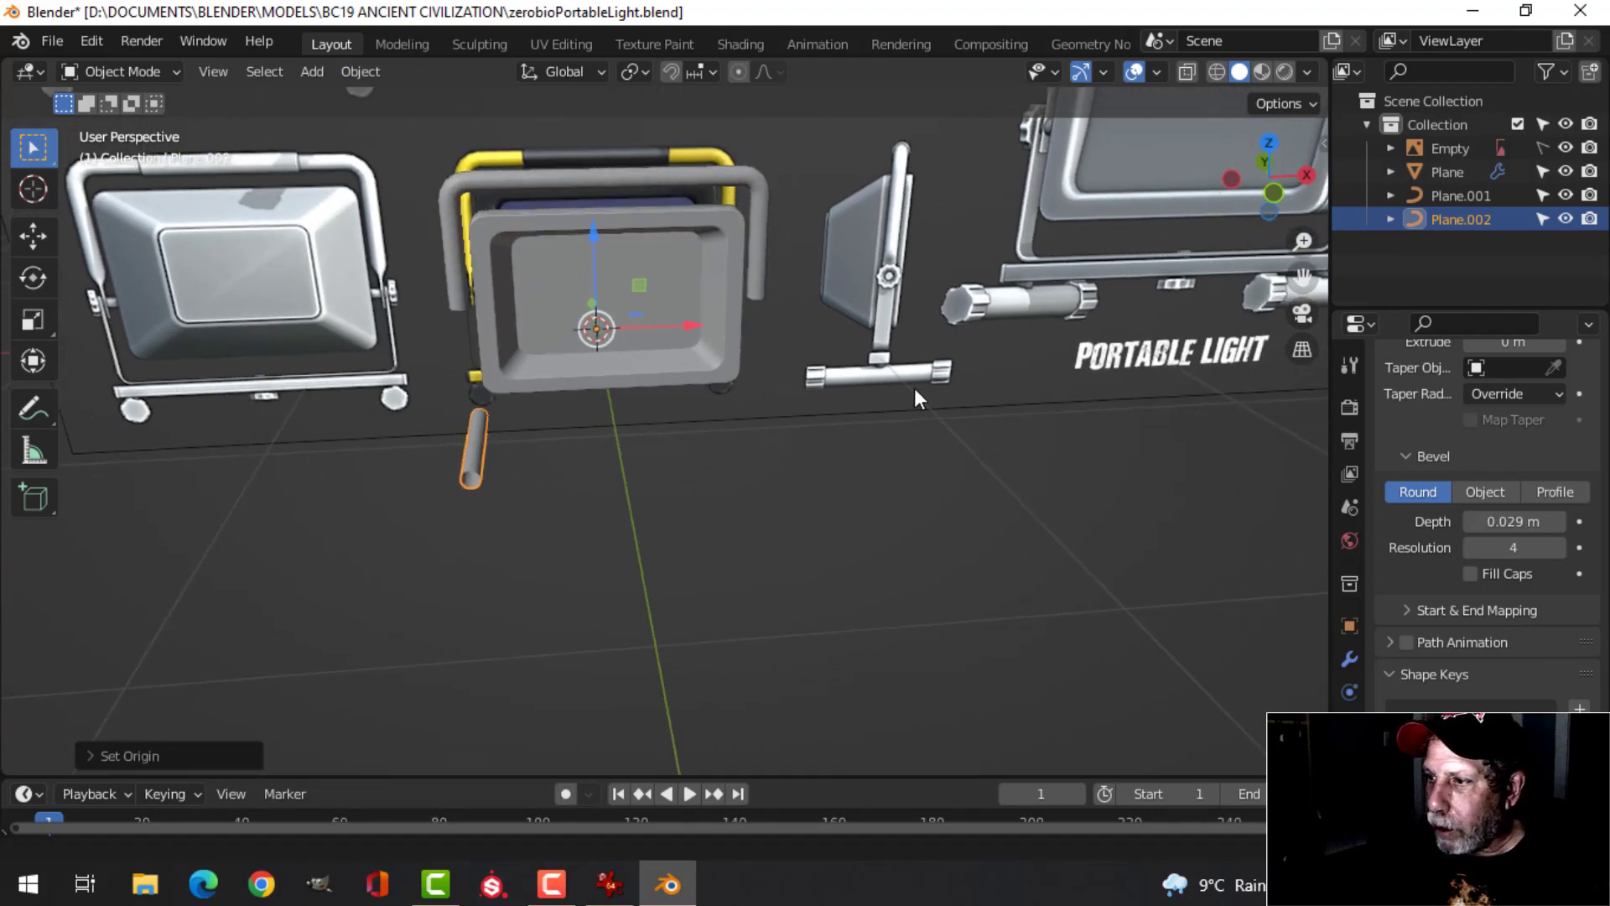
# Add a Mirror modifier on the X axis to the foot tube to create the opposite foot
pyautogui.click(1341, 657)
pyautogui.click(1430, 405)
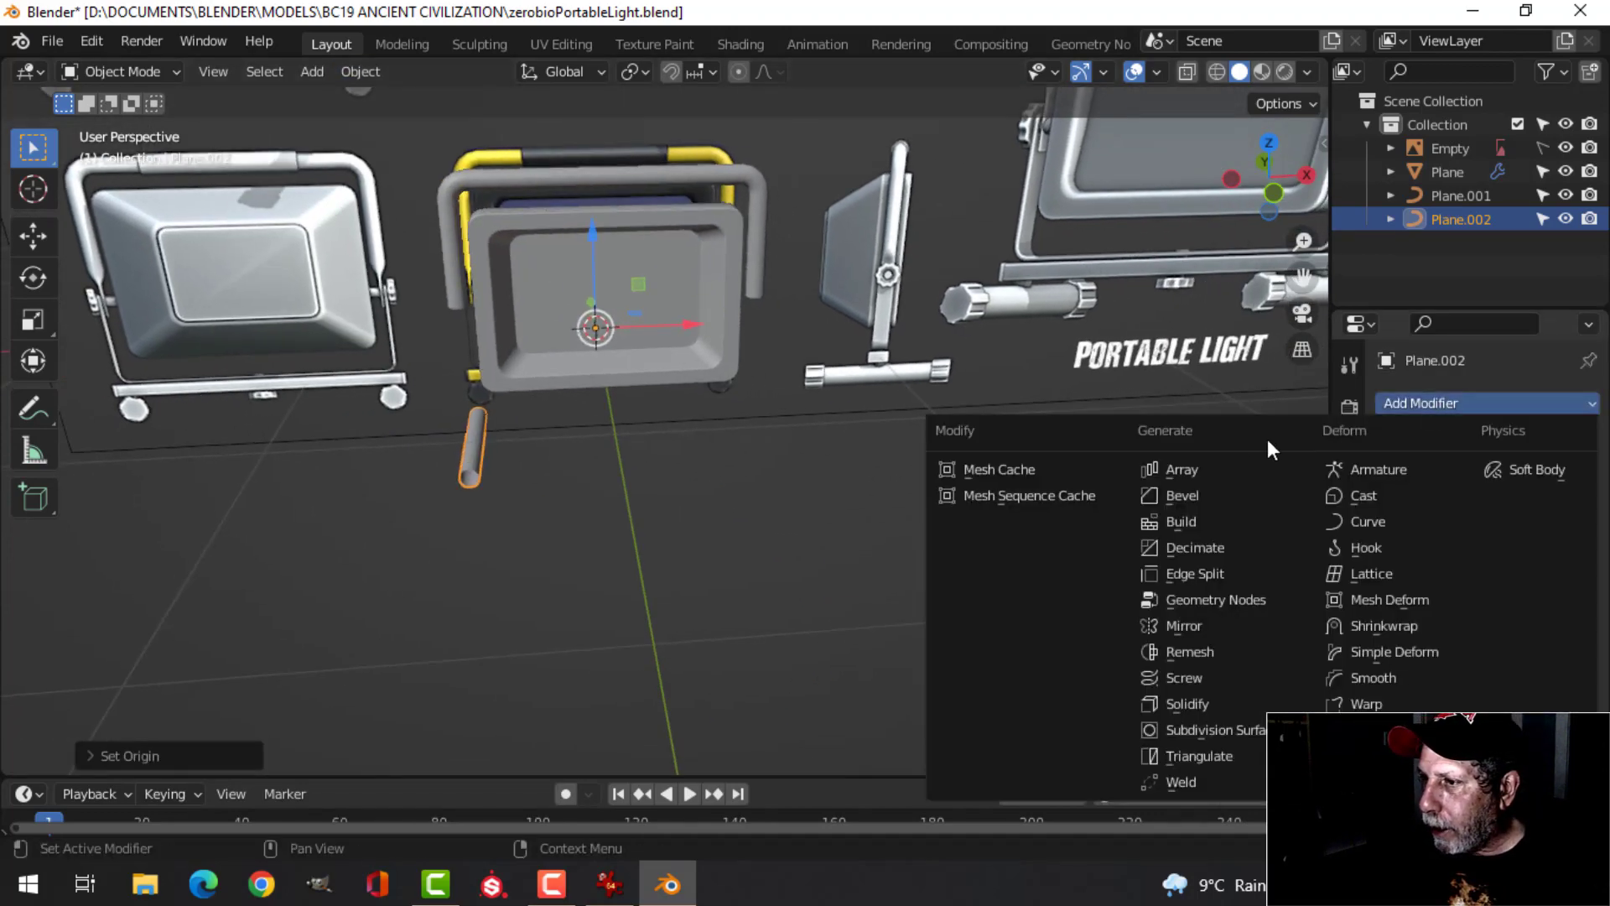
pyautogui.click(1210, 625)
pyautogui.click(822, 457)
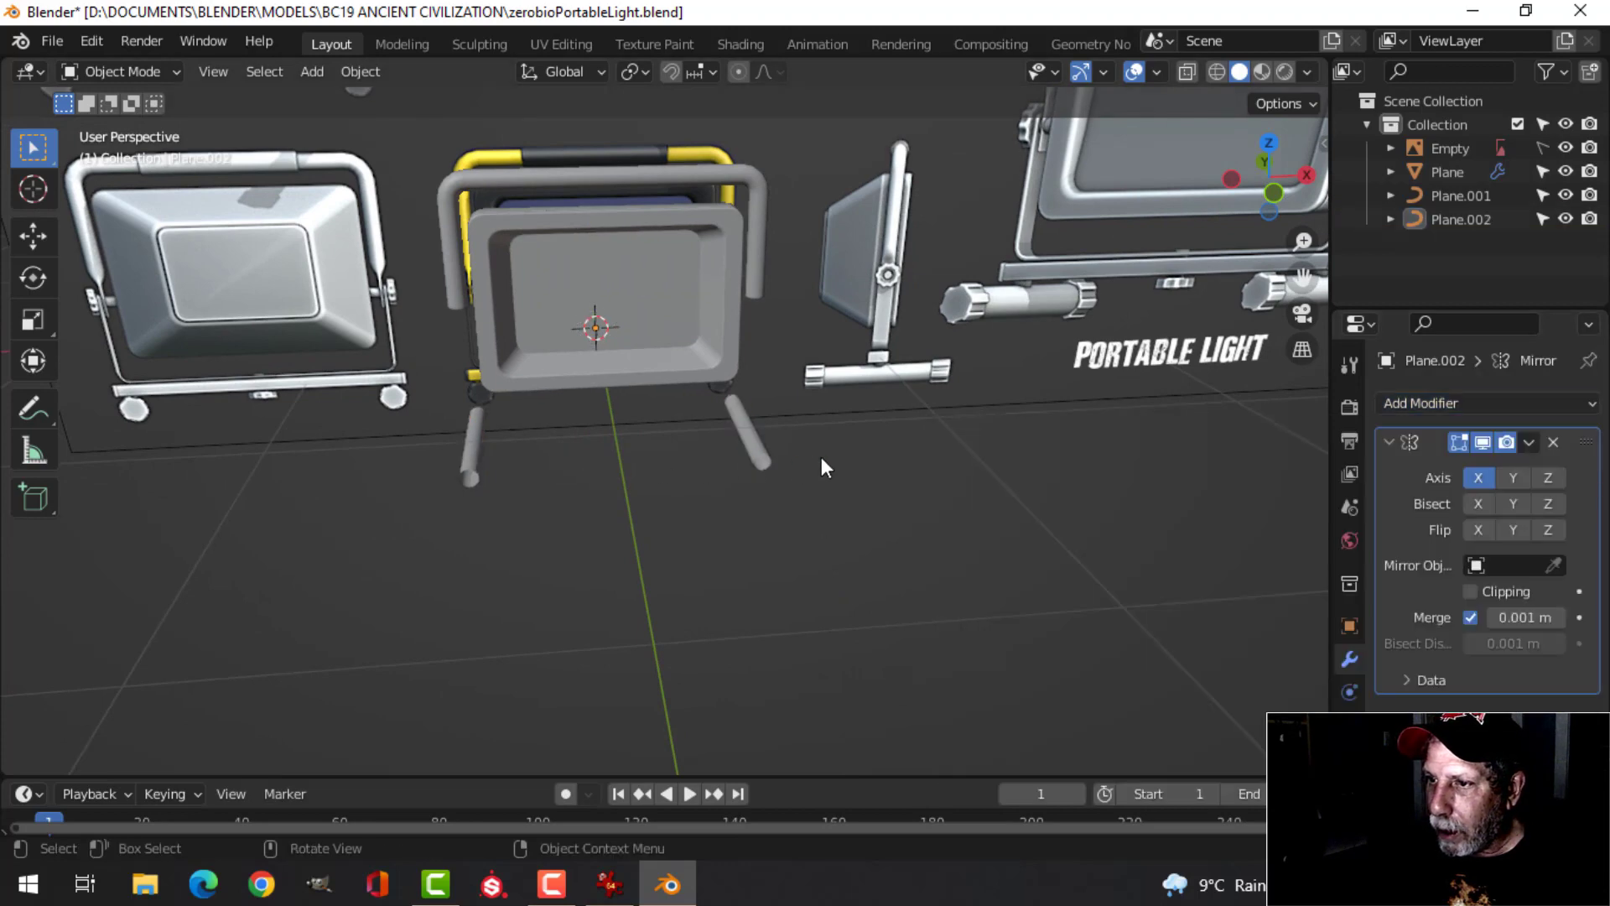
# Snap the 3D cursor to the front end point of the left foot tube and return to Object Mode
pyautogui.moveTo(822, 457); pyautogui.dragTo(888, 430, button='middle')
pyautogui.scroll(2, 890, 431)
pyautogui.keyDown('shift'); pyautogui.moveTo(990, 442); pyautogui.dragTo(709, 402, button='middle'); pyautogui.keyUp('shift')
pyautogui.click(715, 494)
pyautogui.keyDown('shift'); pyautogui.moveTo(923, 493); pyautogui.dragTo(738, 467, button='middle'); pyautogui.keyUp('shift')
pyautogui.scroll(1, 739, 466)
pyautogui.moveTo(901, 383); pyautogui.dragTo(713, 432, button='middle')
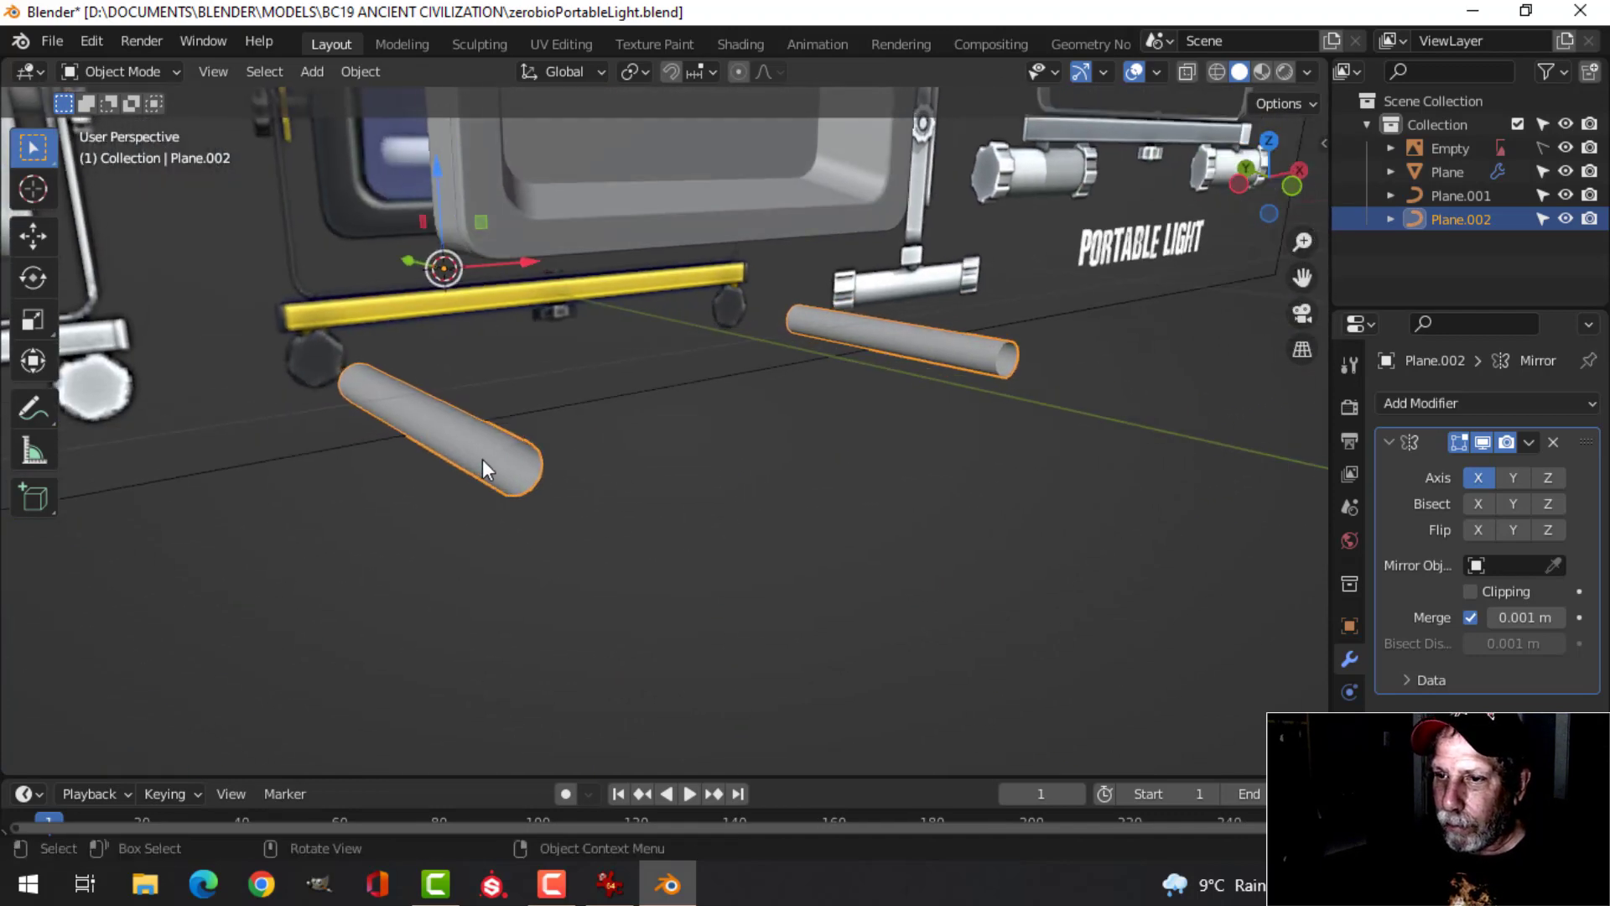
pyautogui.moveTo(484, 469); pyautogui.dragTo(600, 363, button='middle')
pyautogui.scroll(2, 591, 403)
pyautogui.press('Tab')
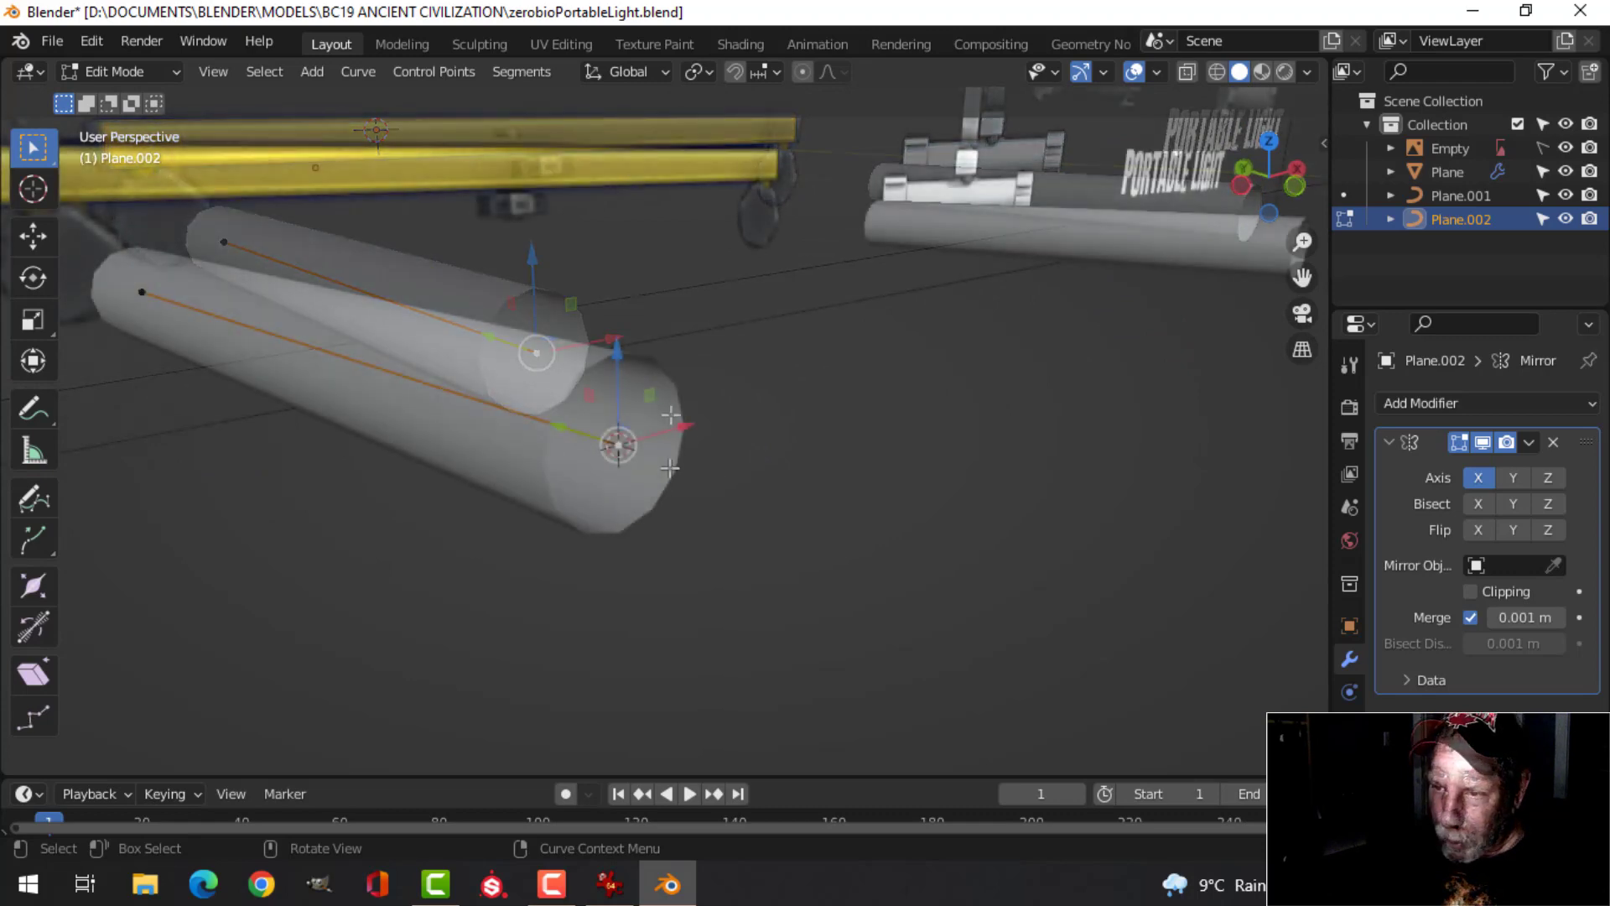
pyautogui.moveTo(720, 479); pyautogui.dragTo(686, 477, button='middle')
pyautogui.press('Tab')
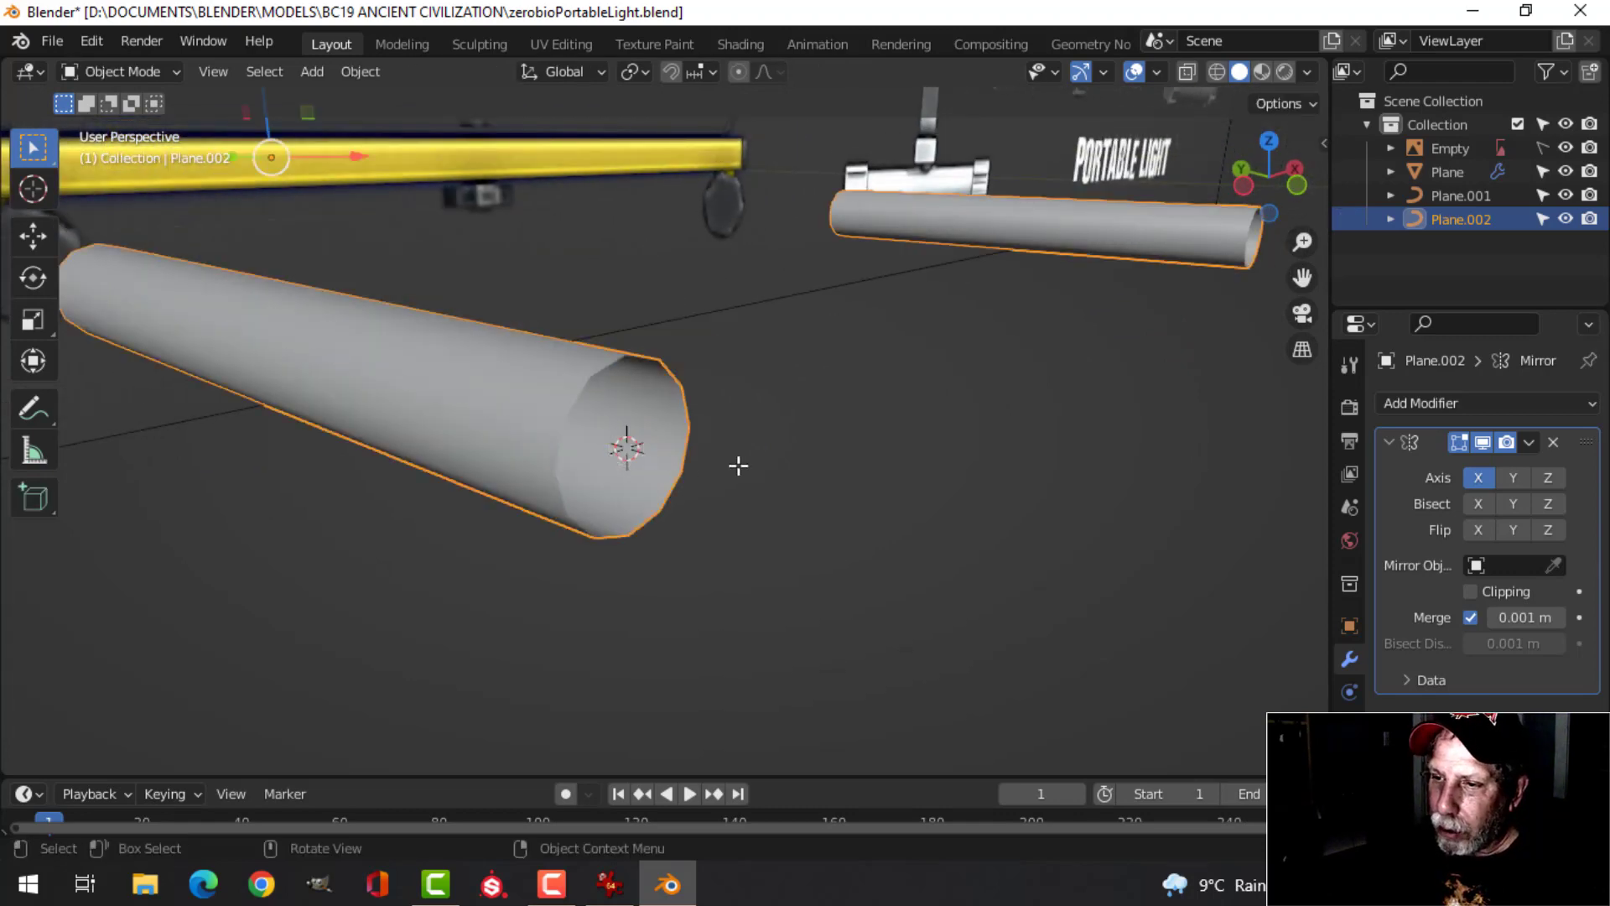
# Add a cylinder with 18 vertices at the 3D cursor on the tube's front end
pyautogui.hotkey('shift', 'a')
pyautogui.moveTo(696, 377)
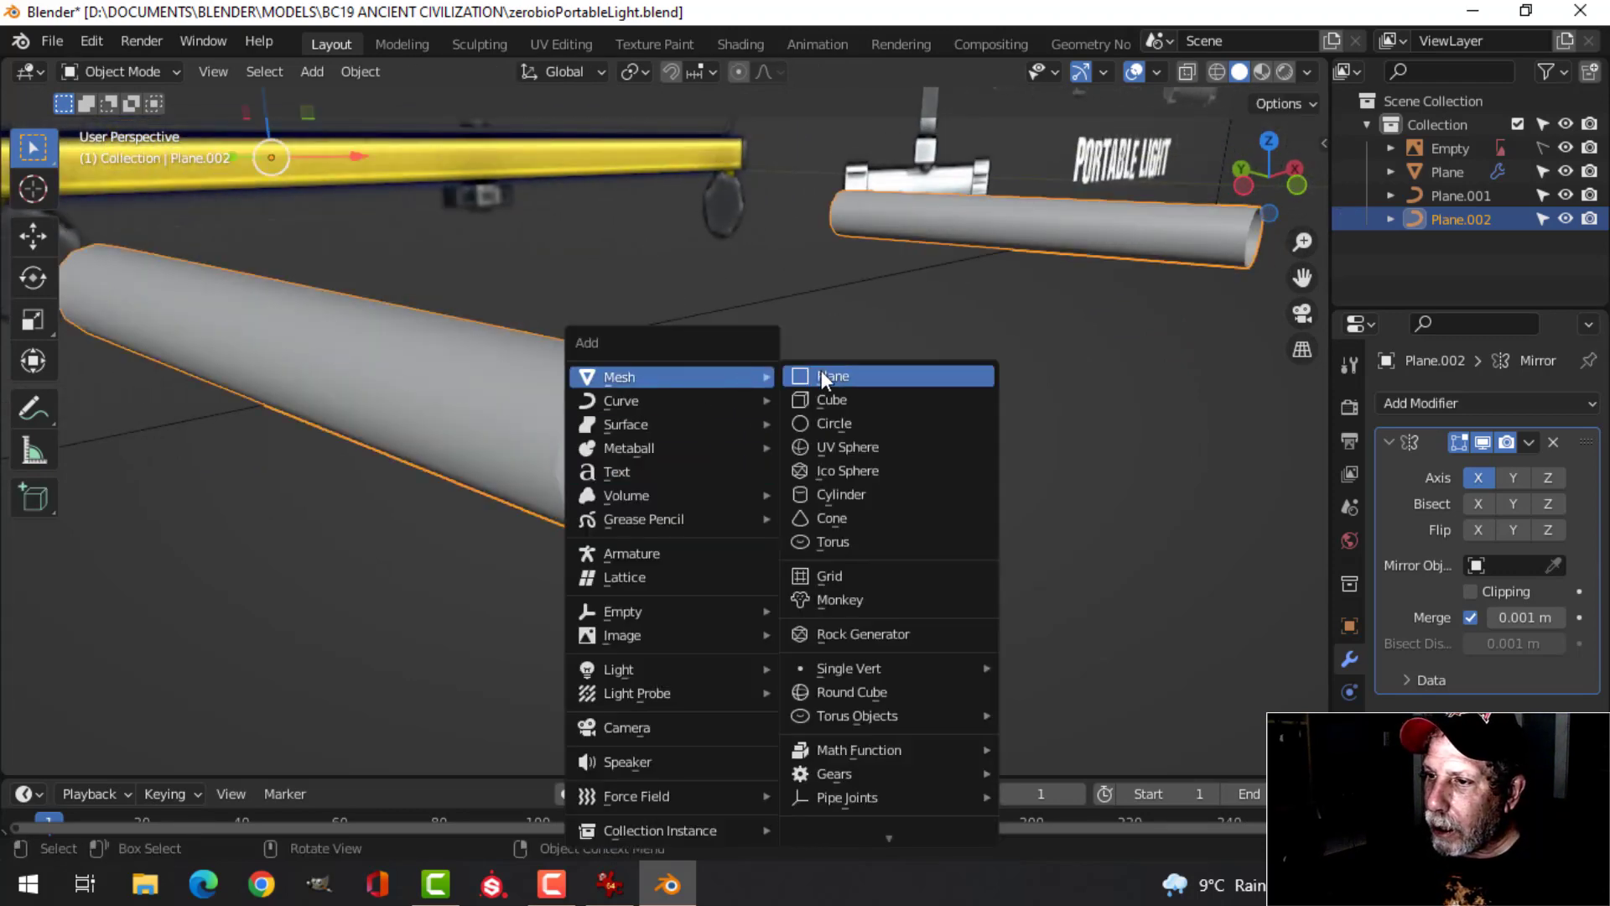
pyautogui.click(851, 493)
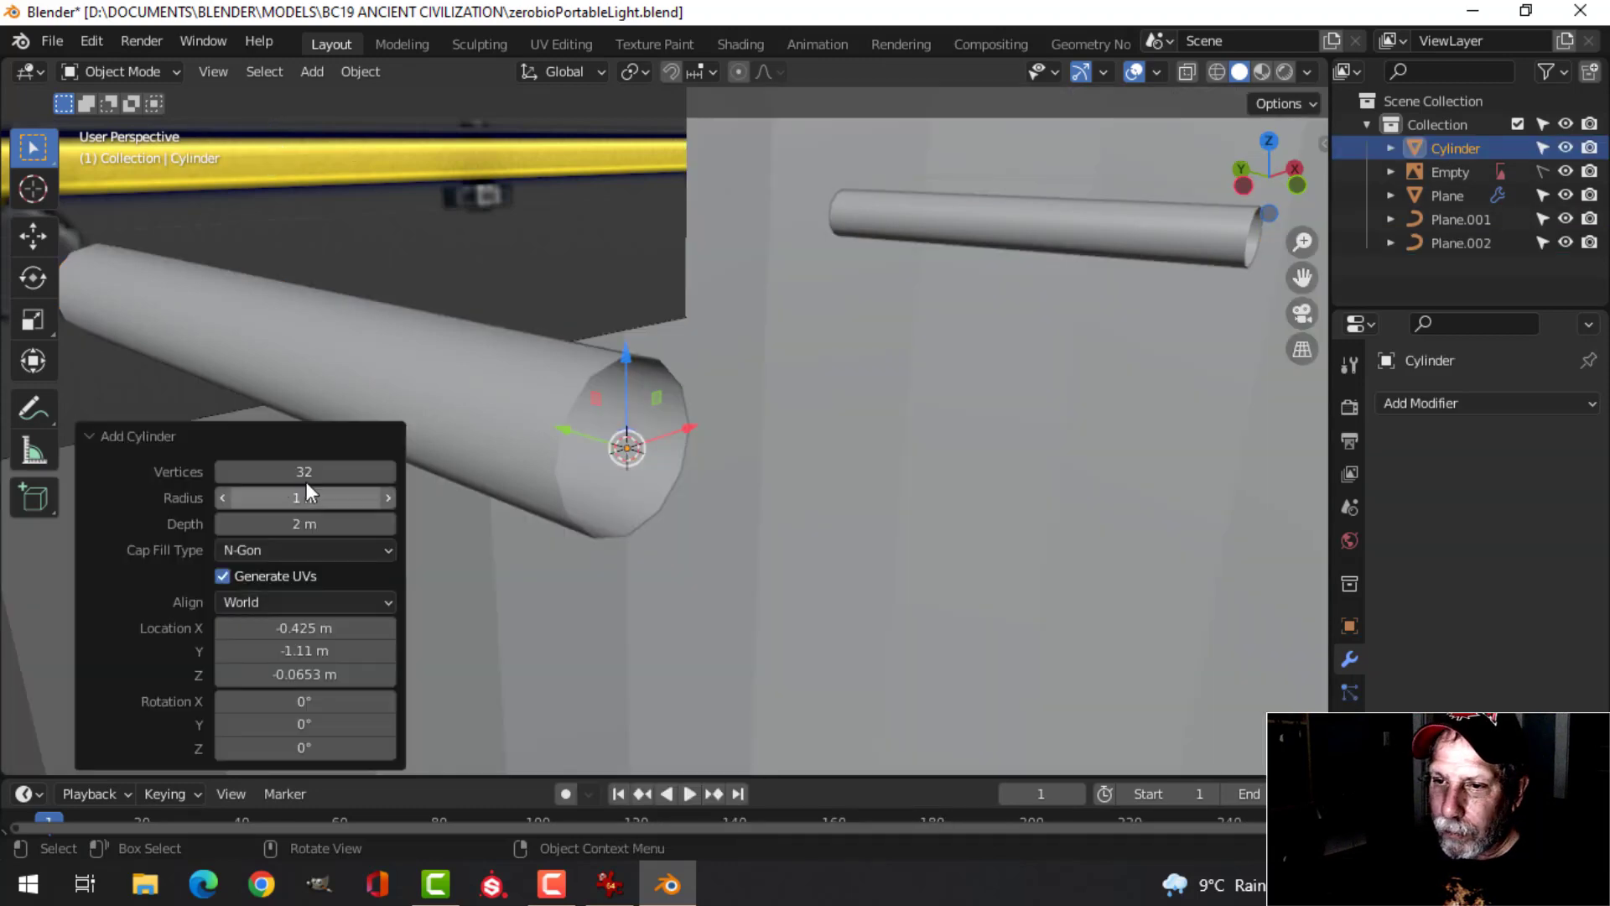
pyautogui.write('18')
pyautogui.press('Return')
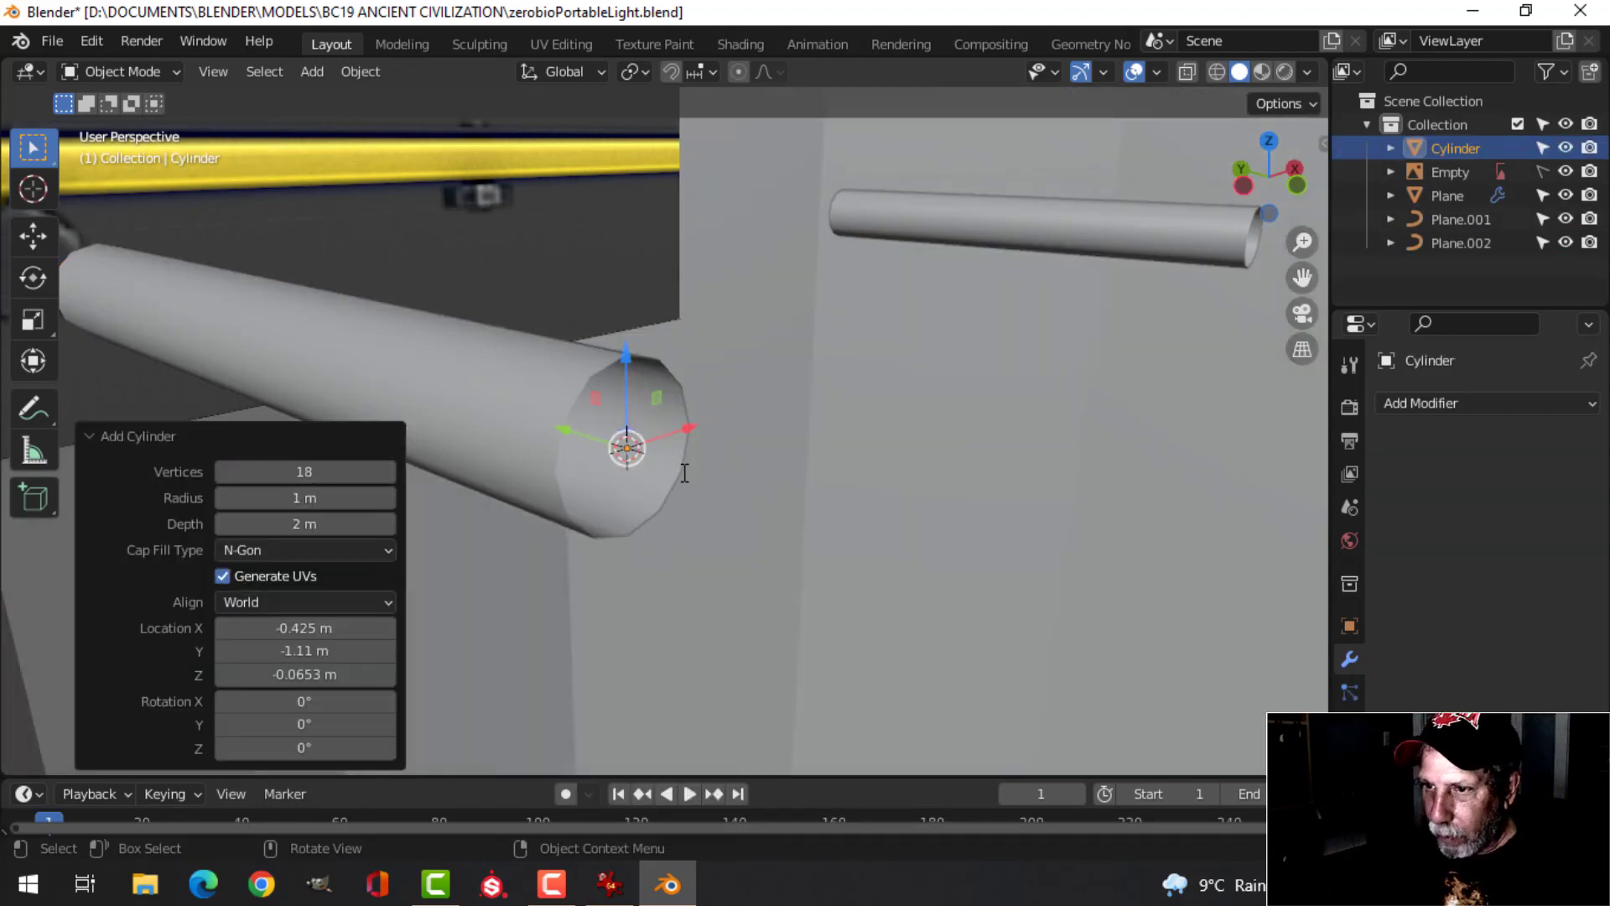
pyautogui.press('KP_Decimal')
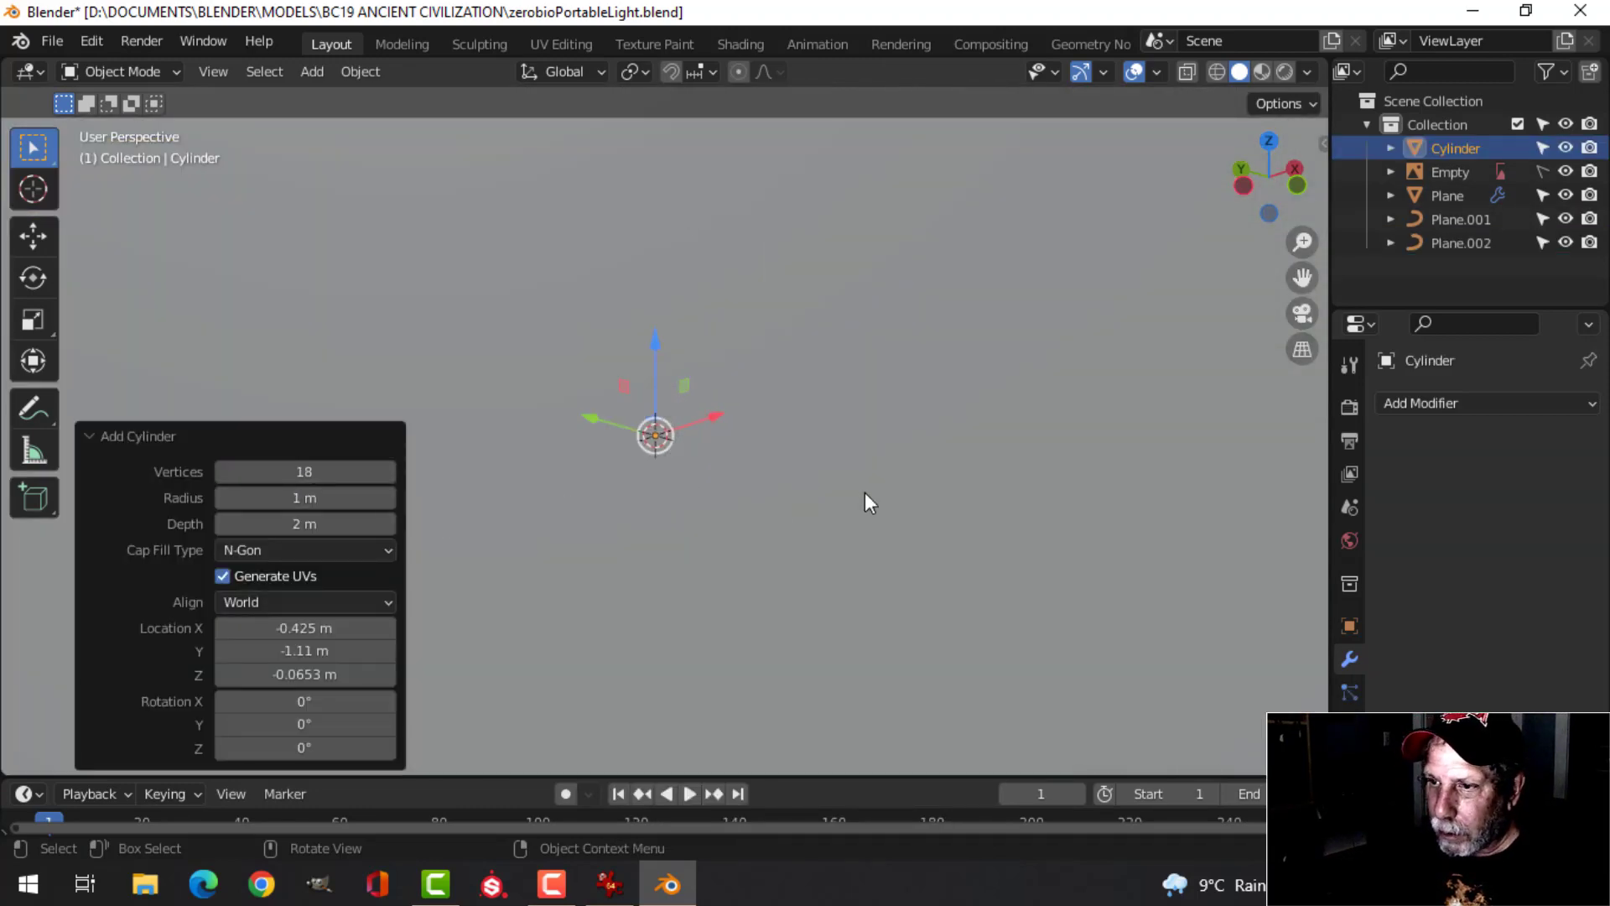
# Scale the cylinder's mesh down to 0.044 in Edit Mode so it fits around the tube's end
pyautogui.press('Tab')
pyautogui.press('s')
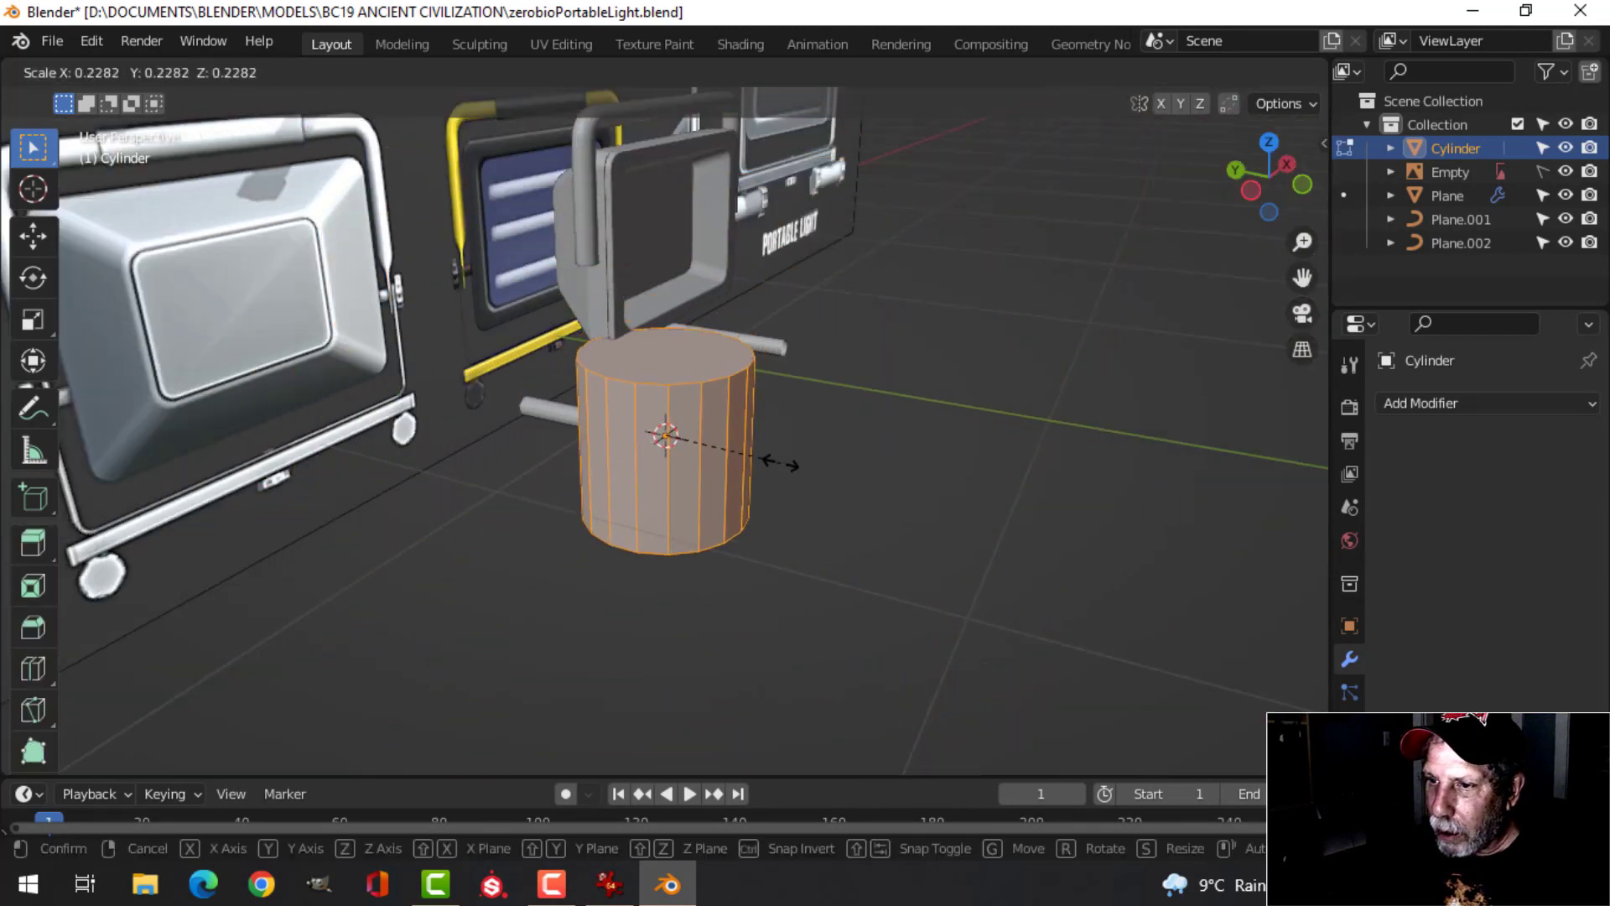
pyautogui.click(692, 449)
pyautogui.scroll(3, 746, 453)
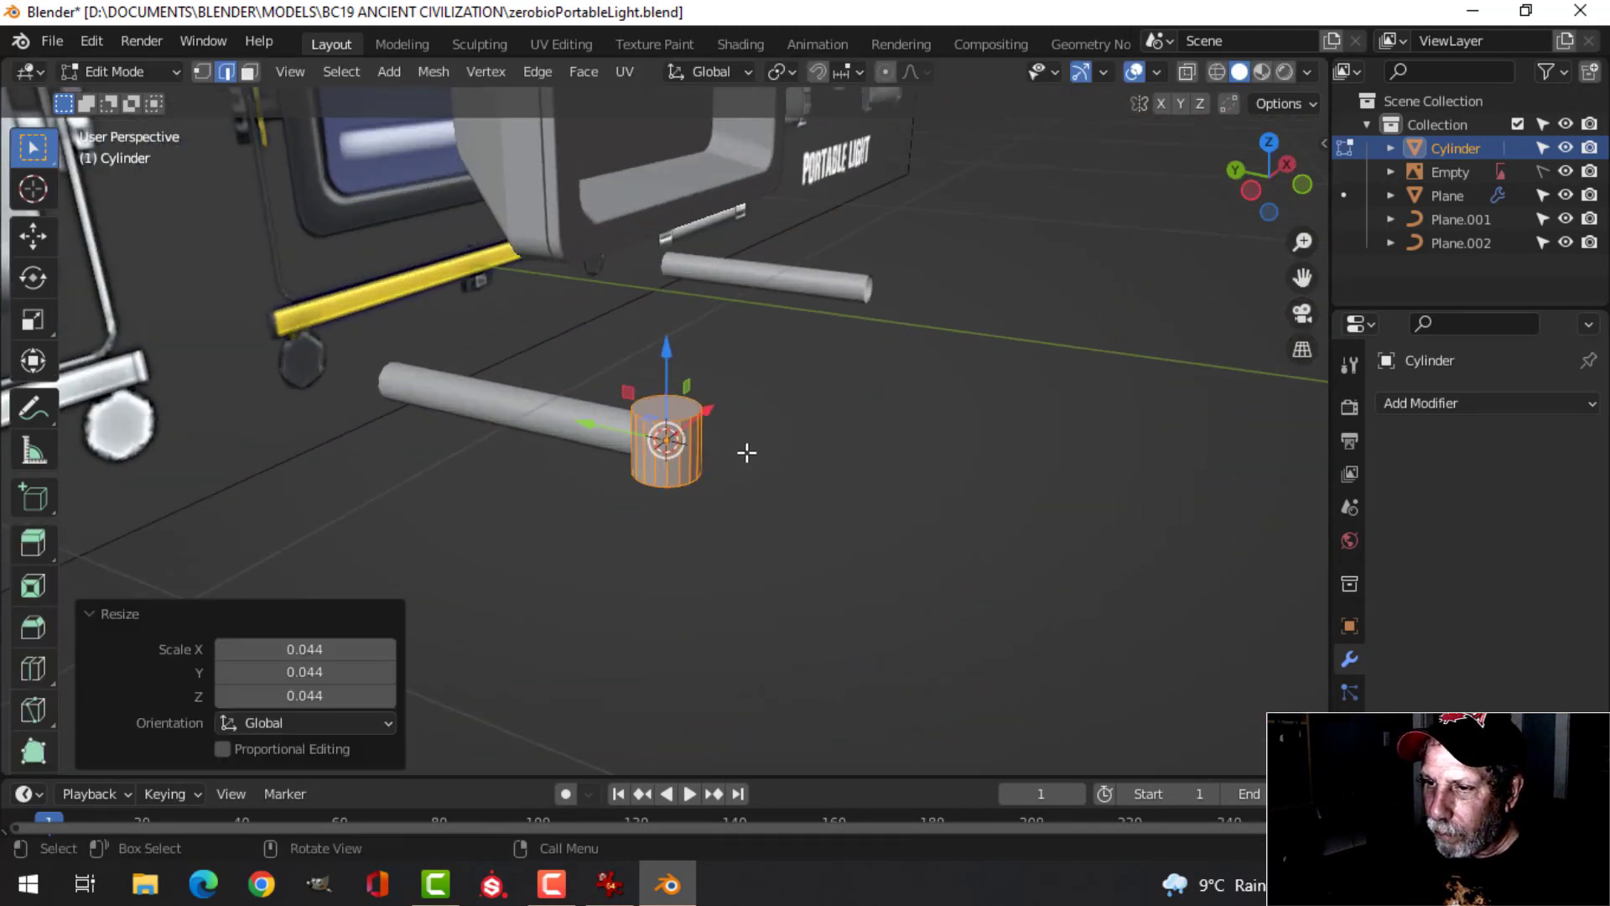
pyautogui.scroll(2, 747, 453)
# Rotate the cylinder 90 degrees about X to align it with the tube and scale its length along Y
pyautogui.write('rx')
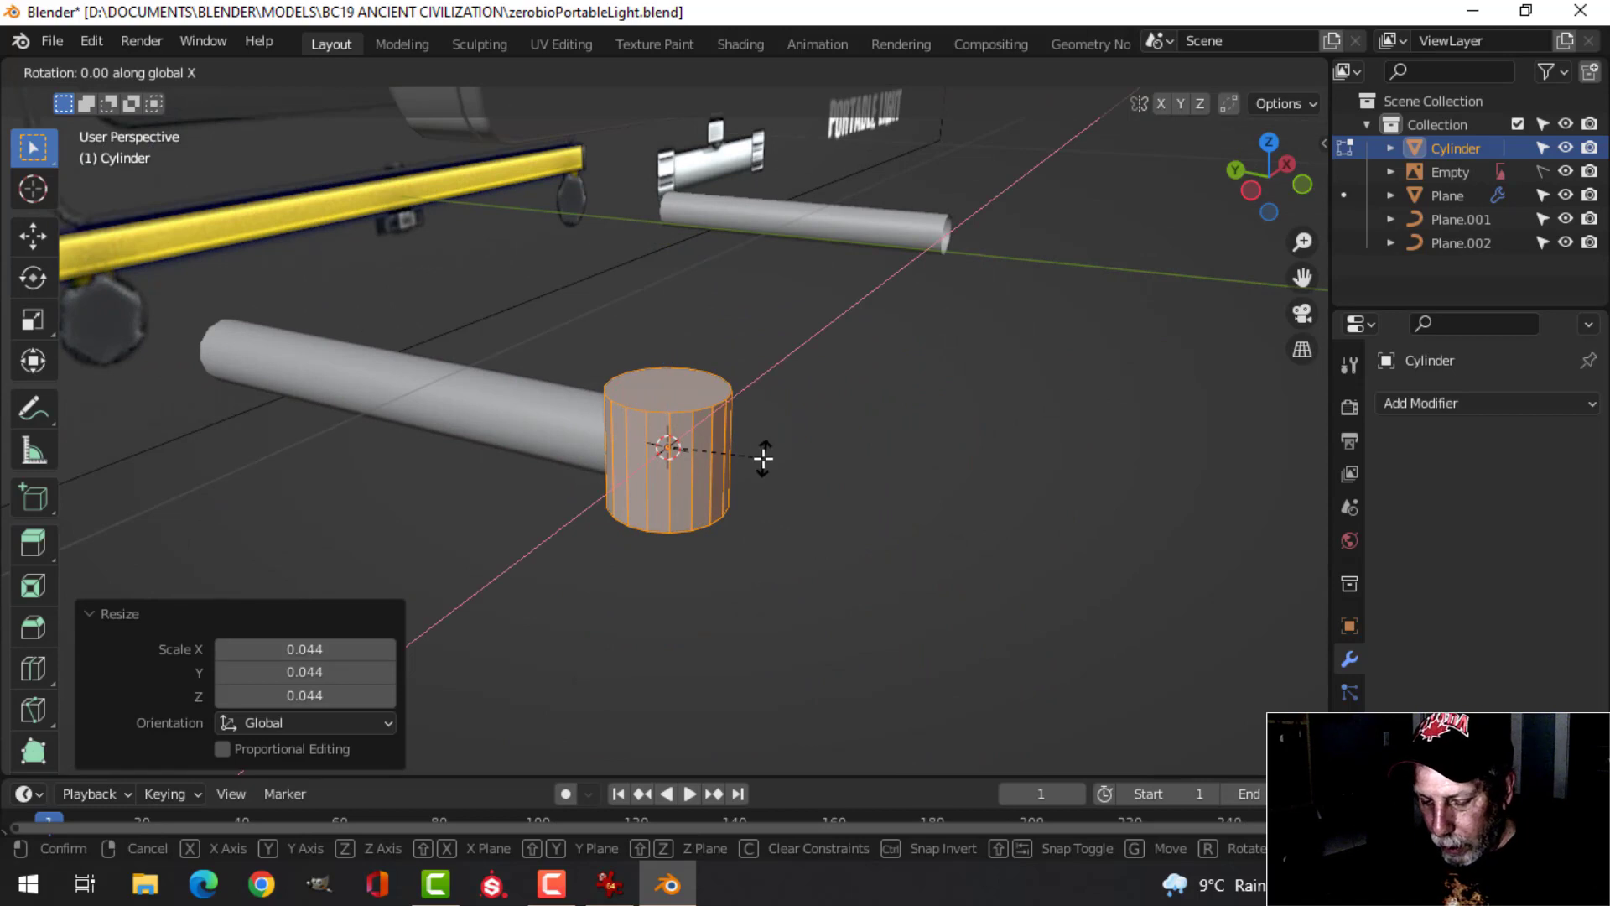
pyautogui.write('90')
pyautogui.press('Return')
pyautogui.moveTo(762, 453)
pyautogui.mouseDown(button='middle')
pyautogui.moveTo(823, 478)
pyautogui.moveTo(759, 445)
pyautogui.moveTo(744, 457)
pyautogui.mouseUp(button='middle')
pyautogui.press('s')
pyautogui.press('y')
pyautogui.click(815, 481)
# Inset the front face of the cylinder cap with a thickness of about 0.0121 m
pyautogui.scroll(3, 877, 479)
pyautogui.hotkey('alt', 'a')
pyautogui.moveTo(626, 444)
pyautogui.keyDown('shift'); pyautogui.mouseDown(button='middle')
pyautogui.moveTo(613, 411)
pyautogui.moveTo(643, 447)
pyautogui.mouseUp(button='middle'); pyautogui.keyUp('shift')
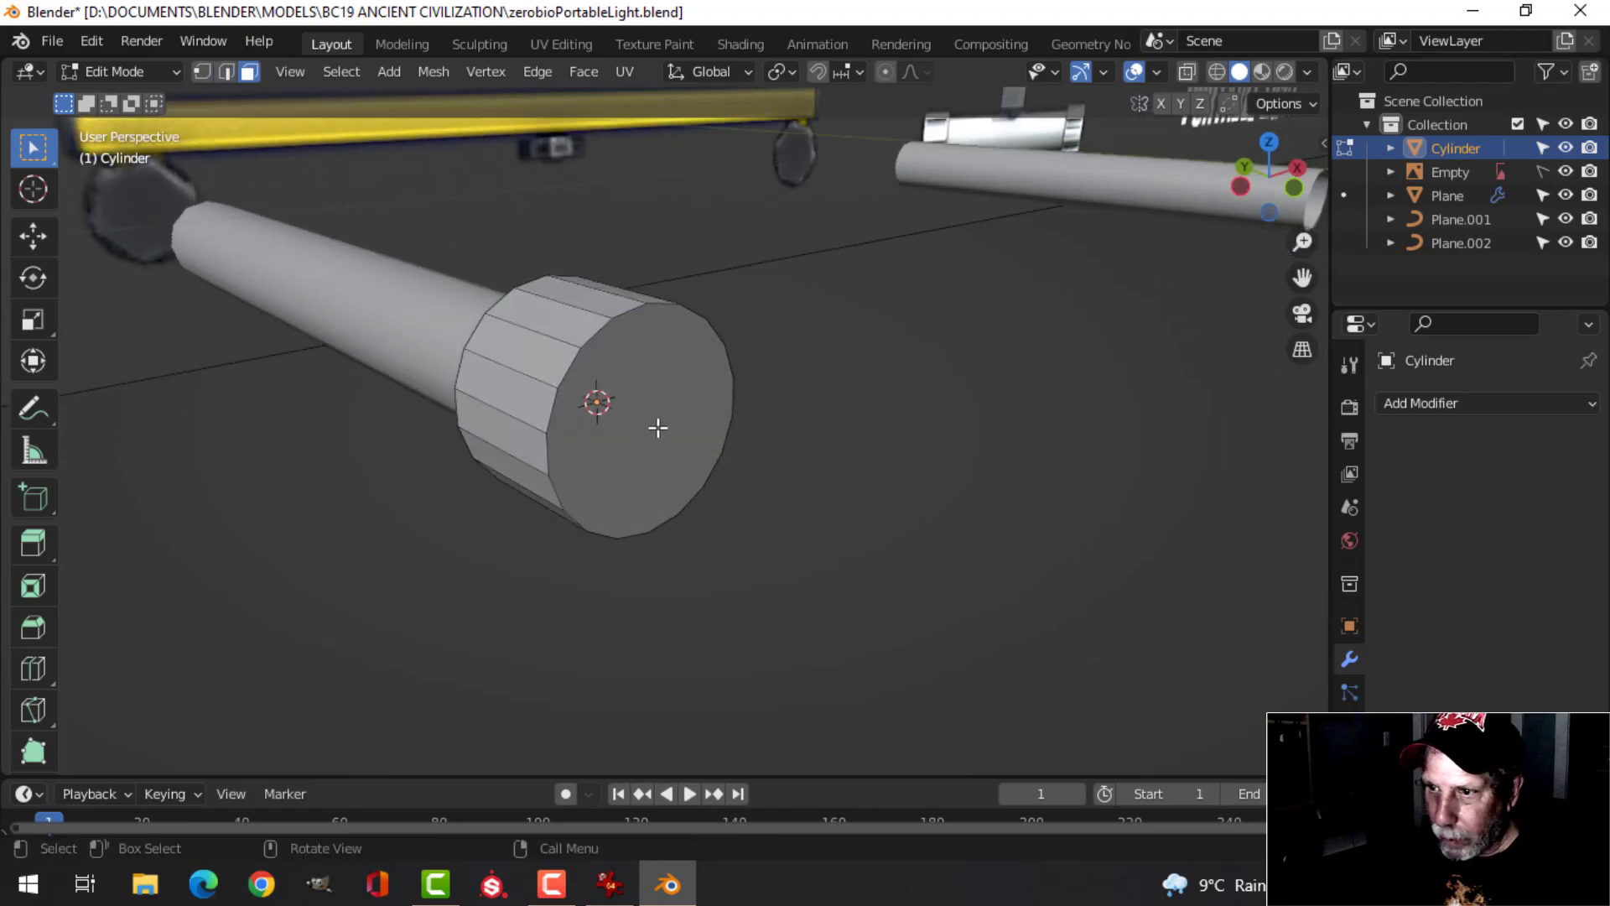
pyautogui.click(657, 428)
pyautogui.moveTo(773, 414); pyautogui.dragTo(808, 415, button='middle')
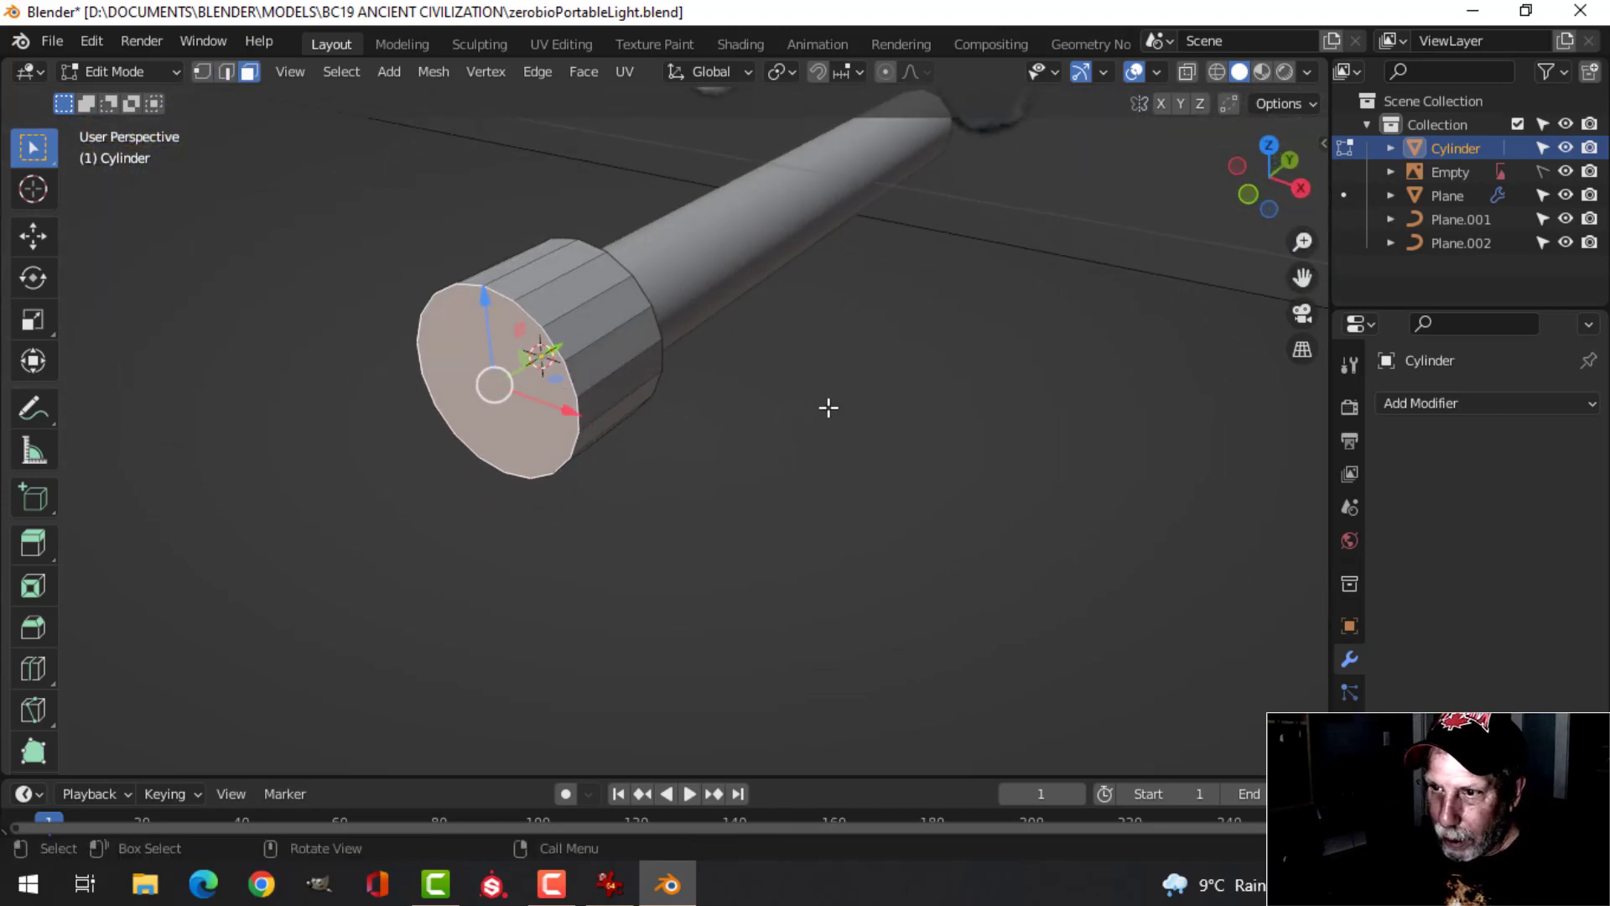
pyautogui.press('i')
pyautogui.click(788, 406)
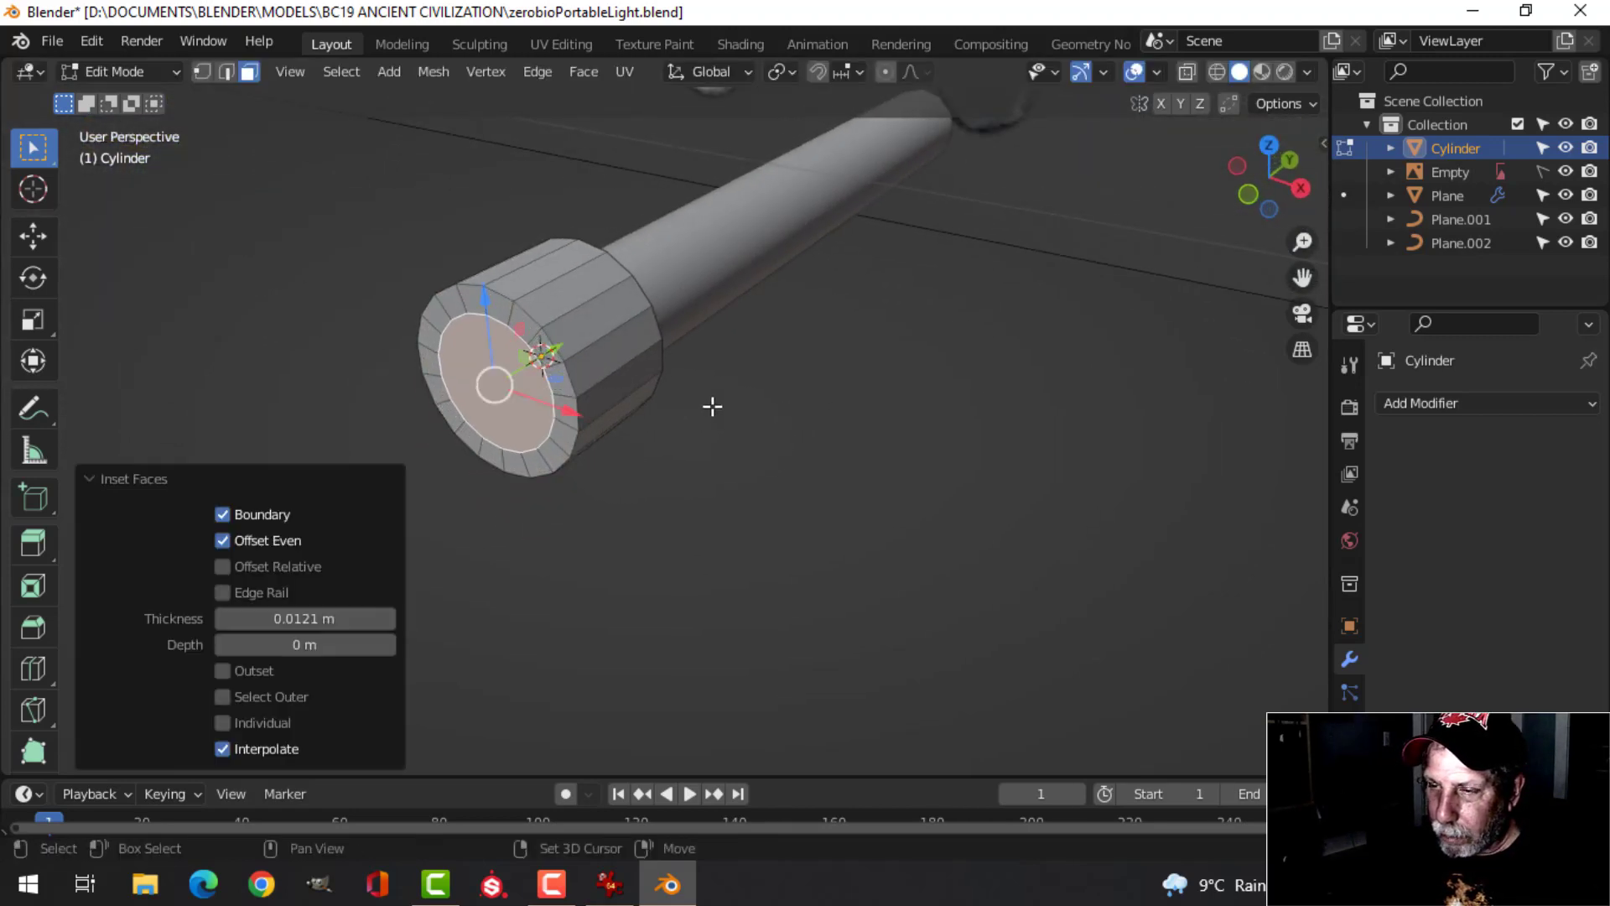
# Extrude the cap's inset front face outward a short distance and check the shape in Object Mode
pyautogui.moveTo(712, 406); pyautogui.dragTo(761, 515, button='middle')
pyautogui.press('e')
pyautogui.click(849, 429)
pyautogui.press('Tab')
# Select the ring of side faces around the cylinder cap and apply Checker Deselect to keep every second face
pyautogui.press('Tab')
pyautogui.keyDown('alt'); pyautogui.click(635, 454); pyautogui.keyUp('alt')
pyautogui.moveTo(635, 454); pyautogui.dragTo(747, 487, button='middle')
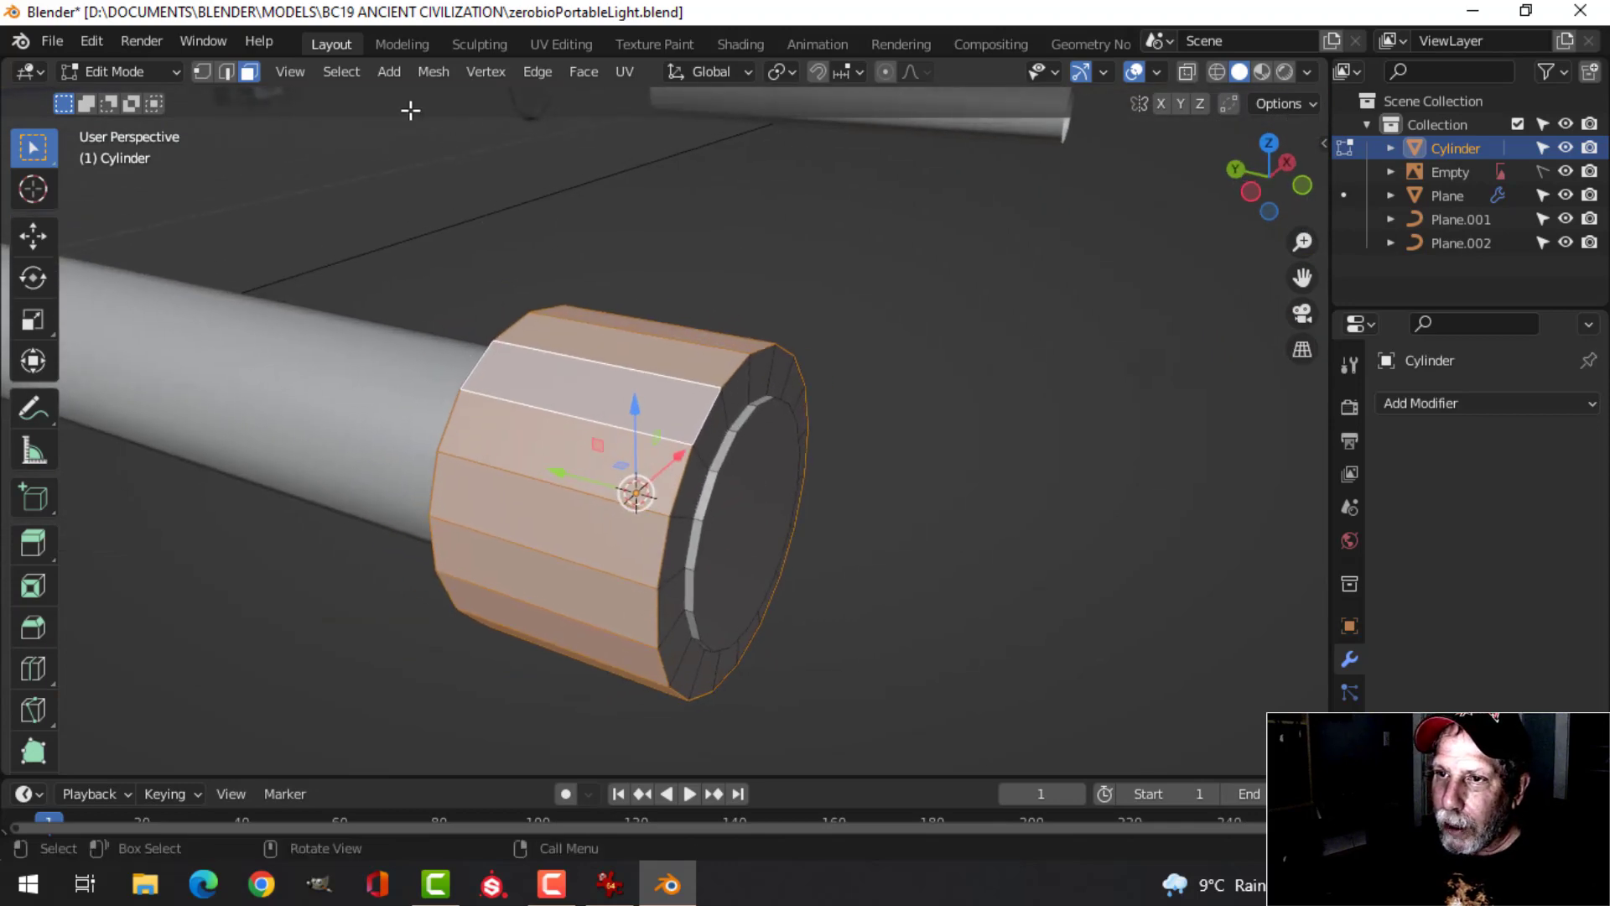
pyautogui.click(330, 71)
pyautogui.click(393, 286)
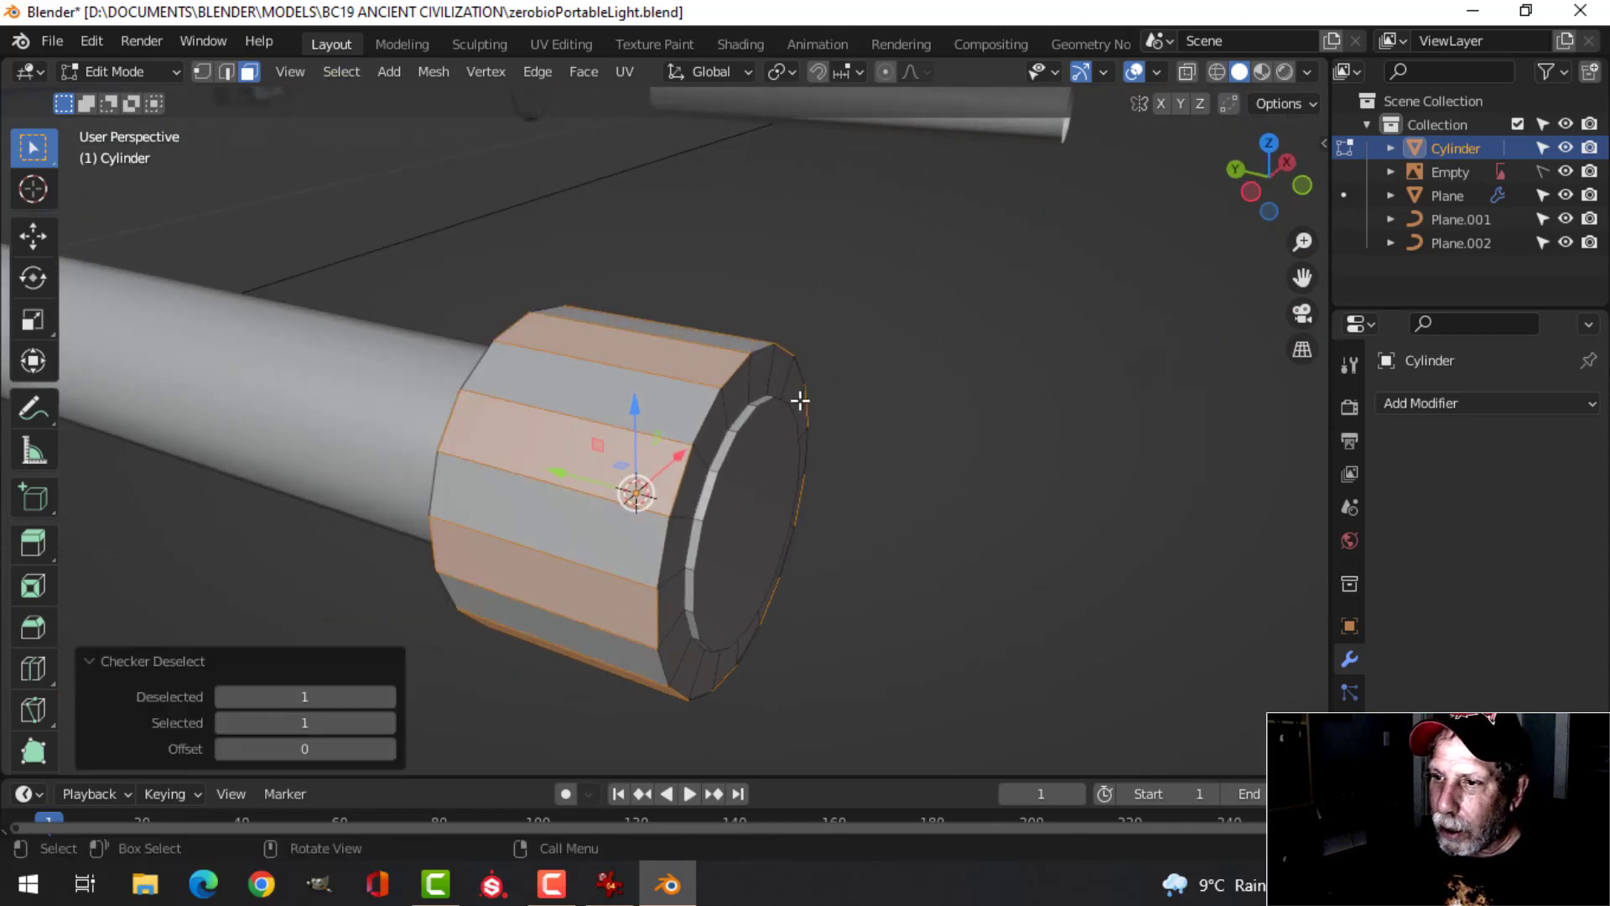
pyautogui.moveTo(798, 403); pyautogui.dragTo(1037, 444, button='middle')
# Extrude the alternating side faces in place and fatten them outward by about 0.0047 m to form raised grip ribs
pyautogui.press('e')
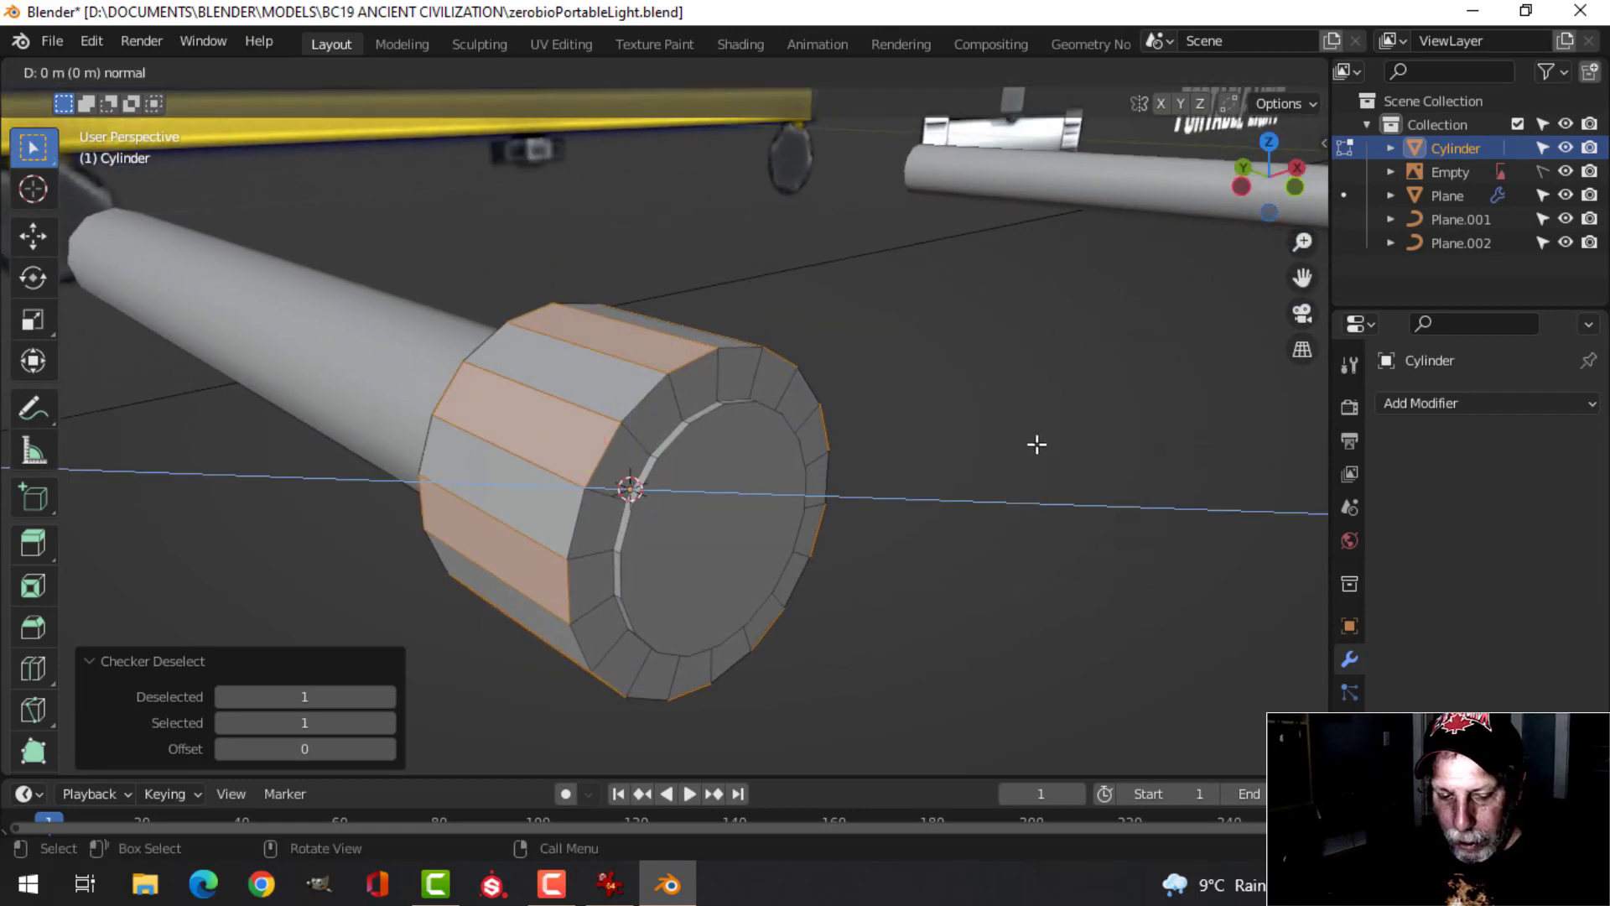
pyautogui.rightClick(1037, 444)
pyautogui.hotkey('alt', 's')
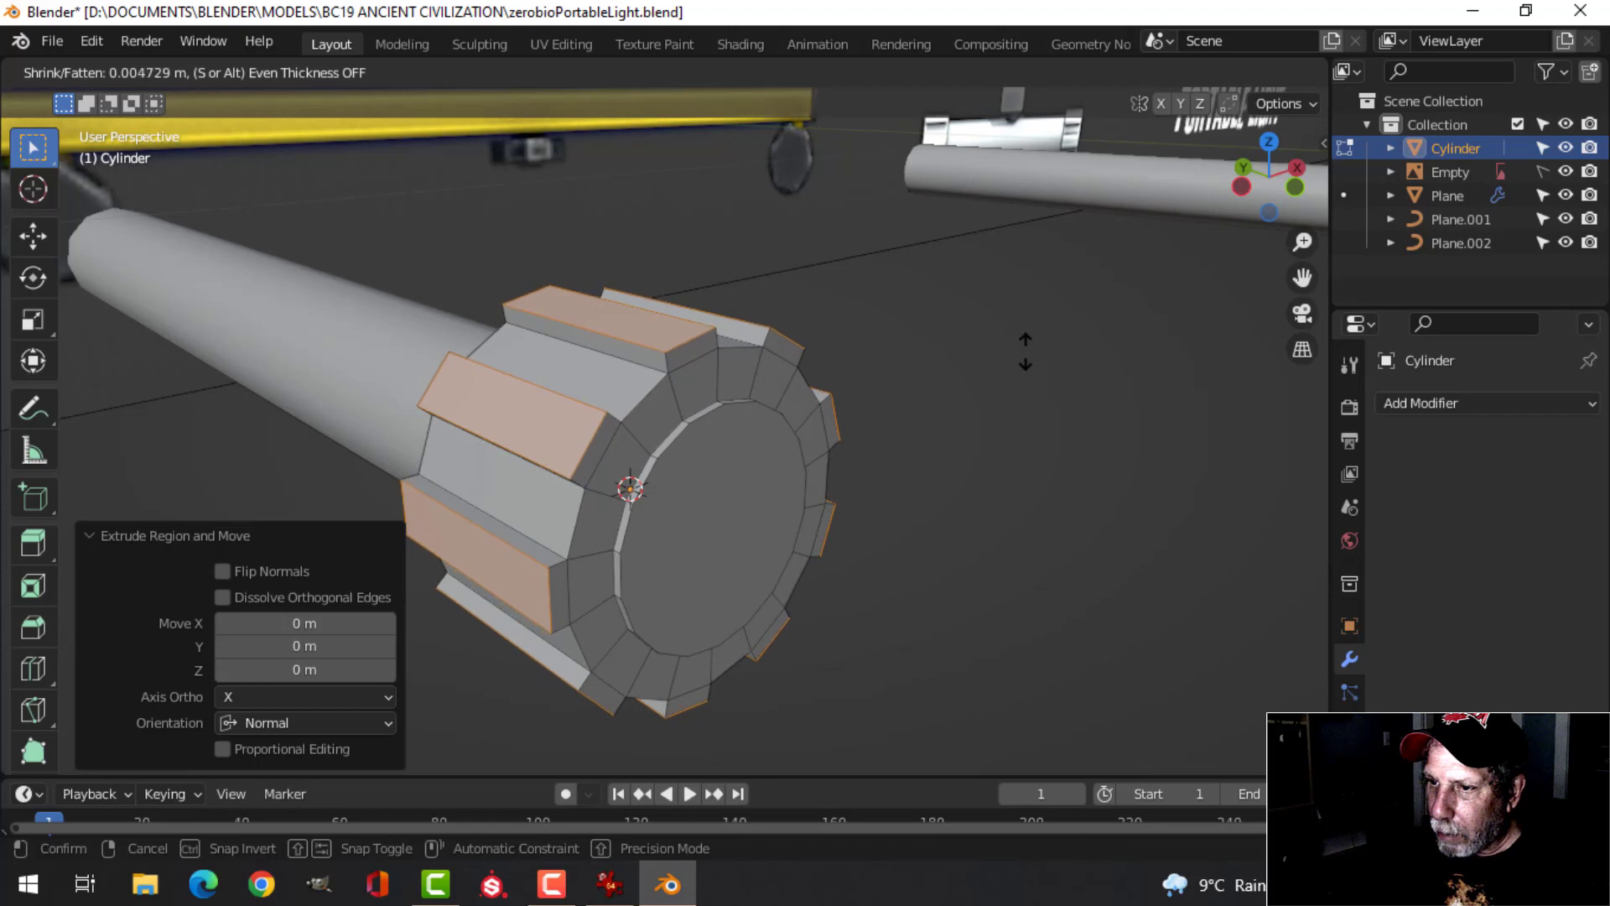
pyautogui.click(978, 385)
pyautogui.moveTo(978, 385); pyautogui.dragTo(789, 463, button='middle')
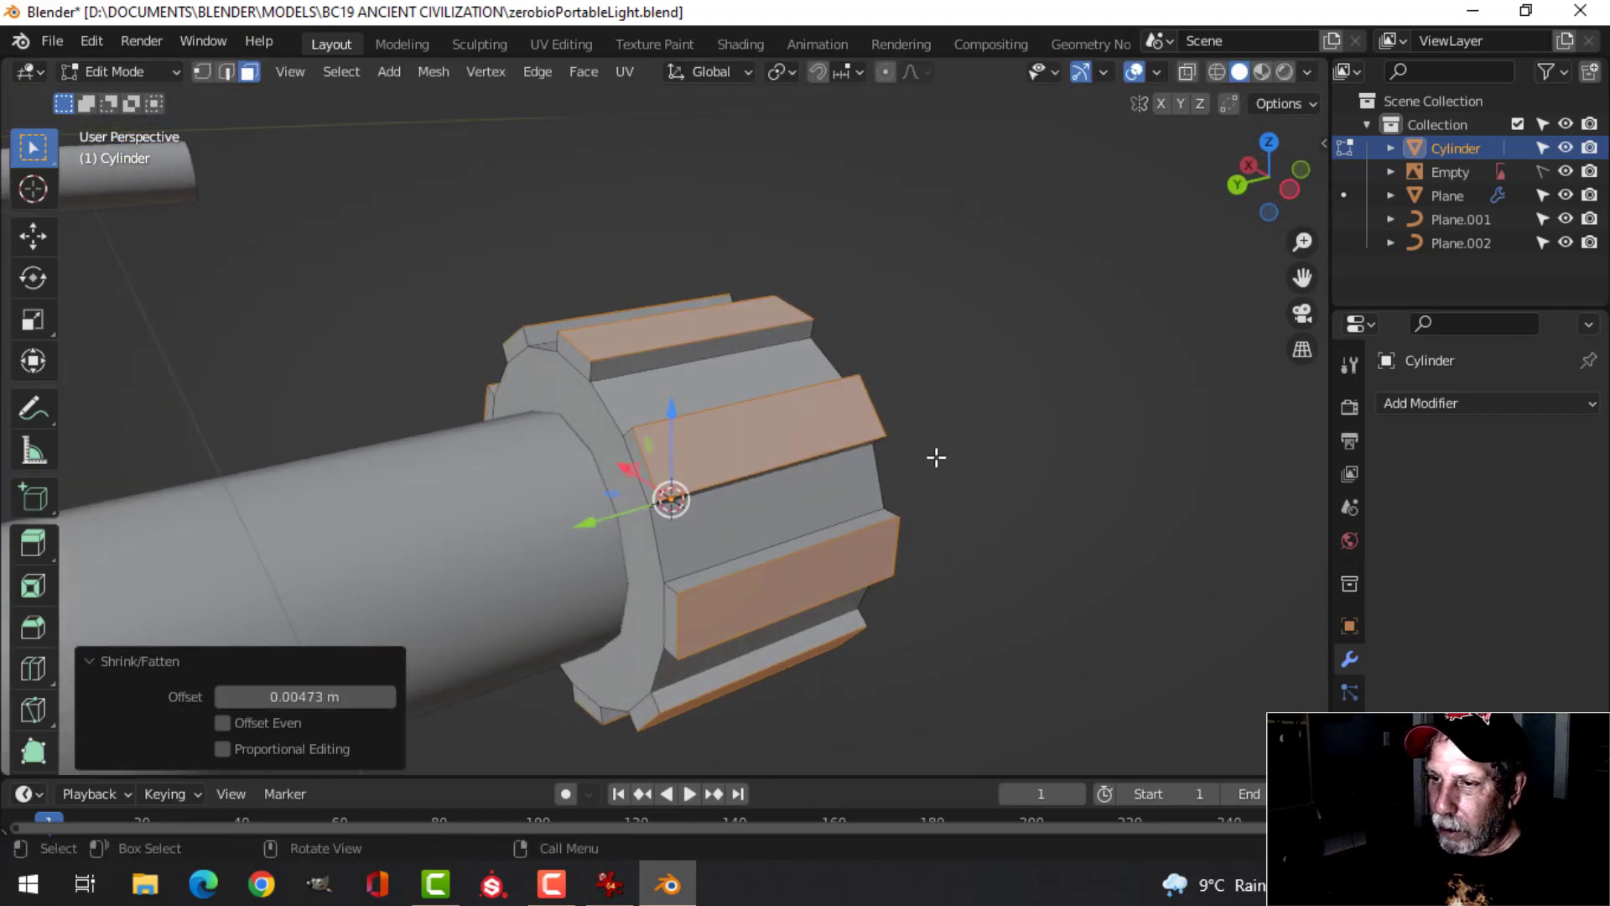
# Add a Bevel modifier to the ribbed cap with a 0.02 m amount and 3 segments, and shade the cap smooth
pyautogui.press('Tab')
pyautogui.moveTo(936, 457); pyautogui.dragTo(753, 461, button='middle')
pyautogui.click(1453, 402)
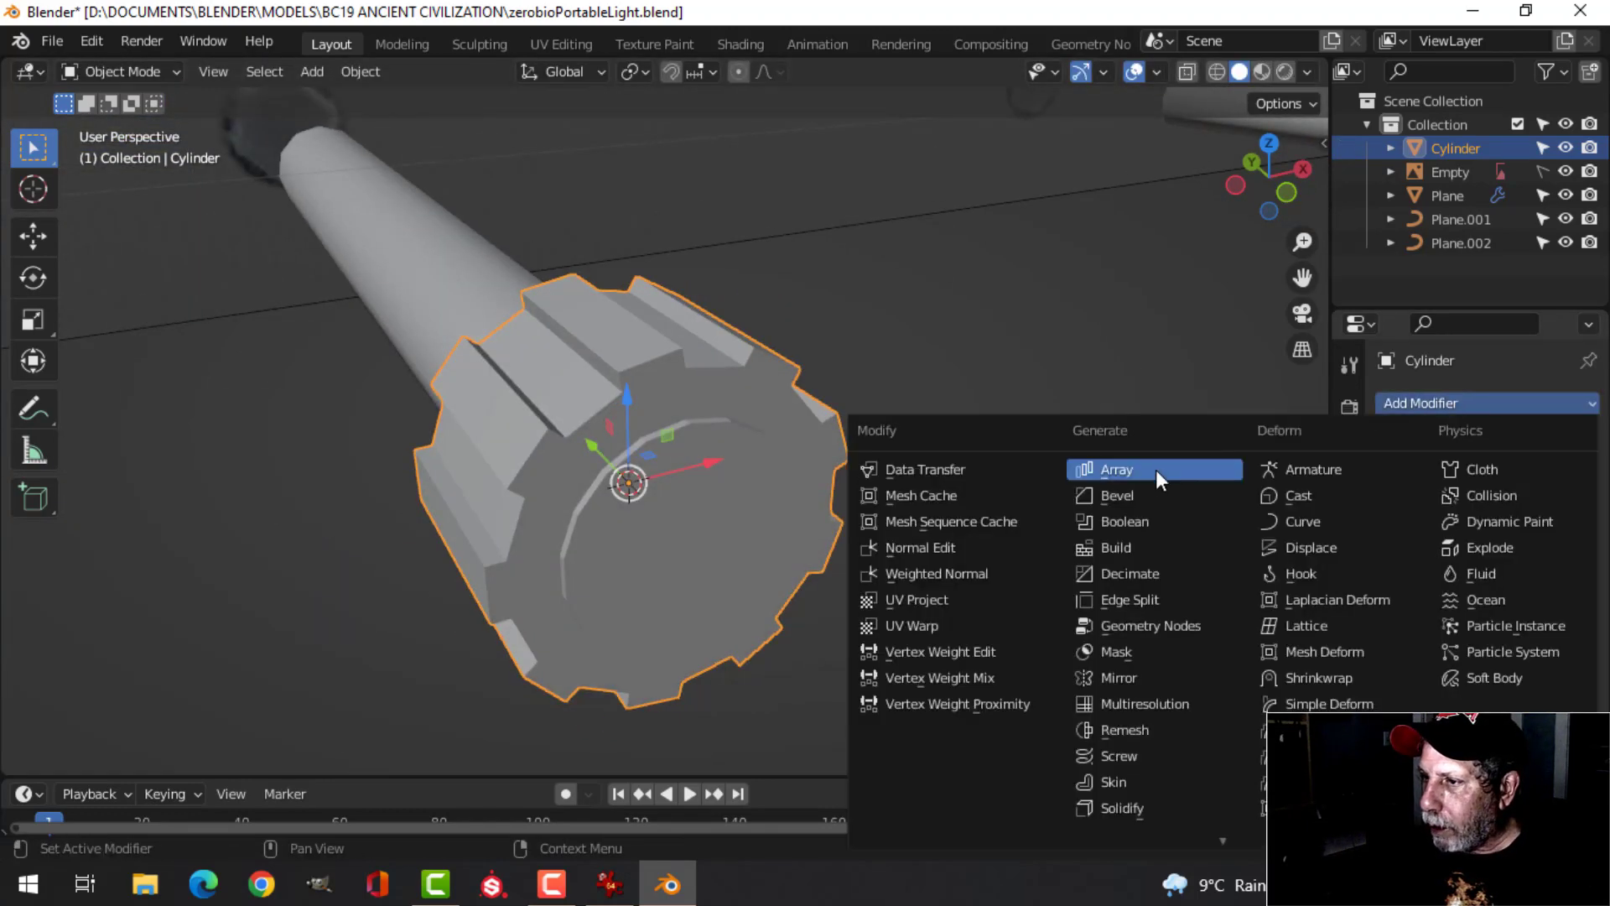
pyautogui.click(1149, 492)
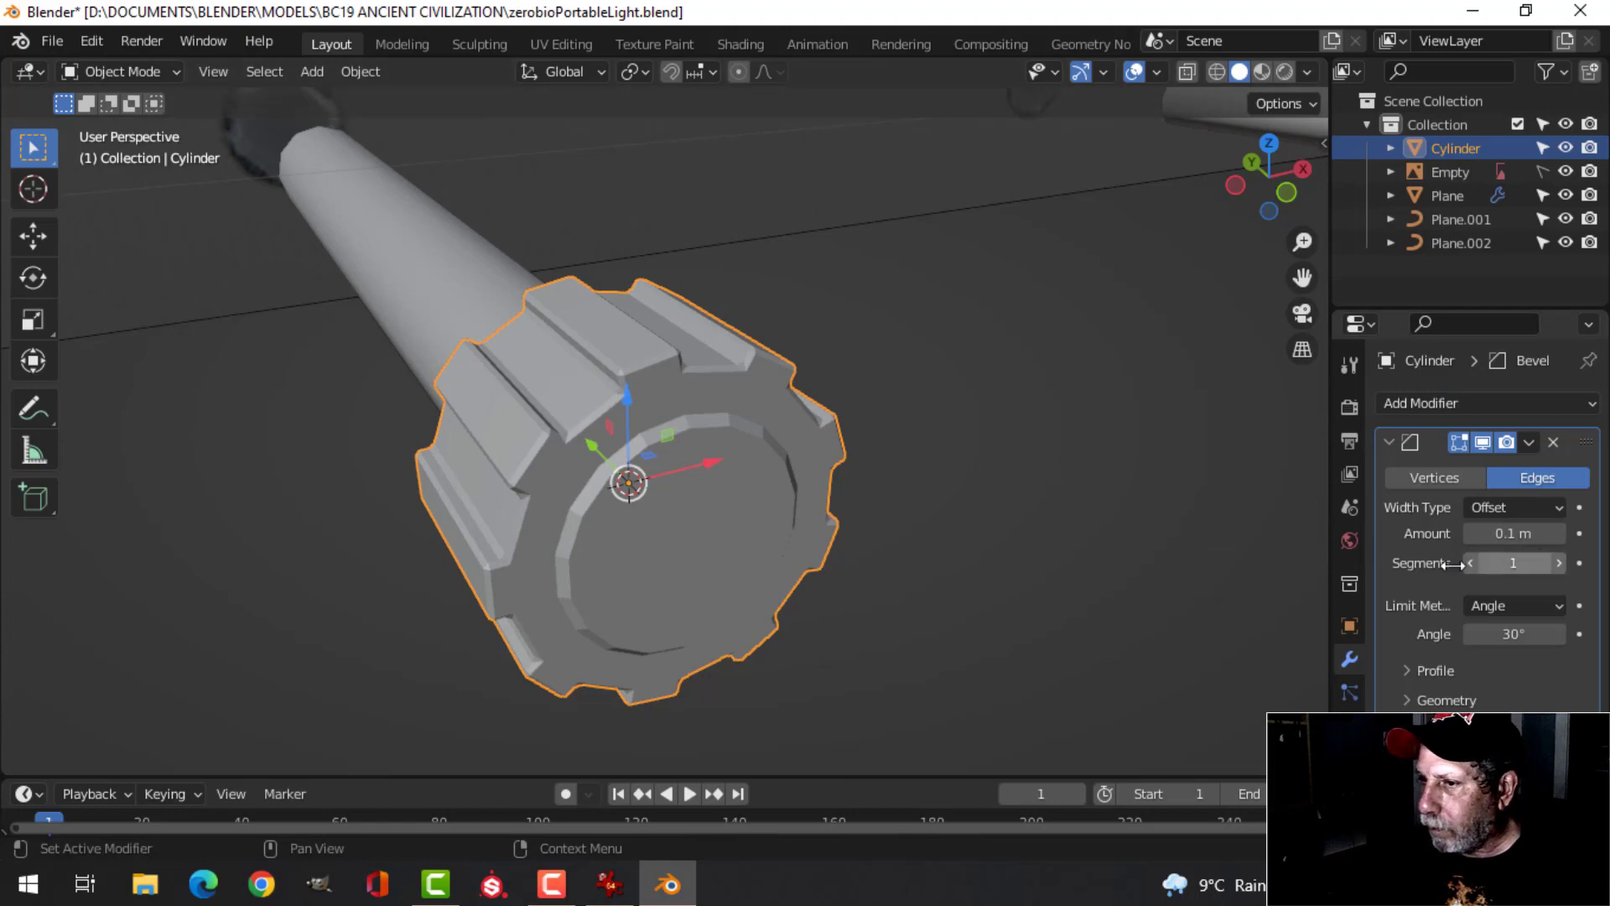
pyautogui.moveTo(1049, 478); pyautogui.dragTo(1347, 557, button='middle')
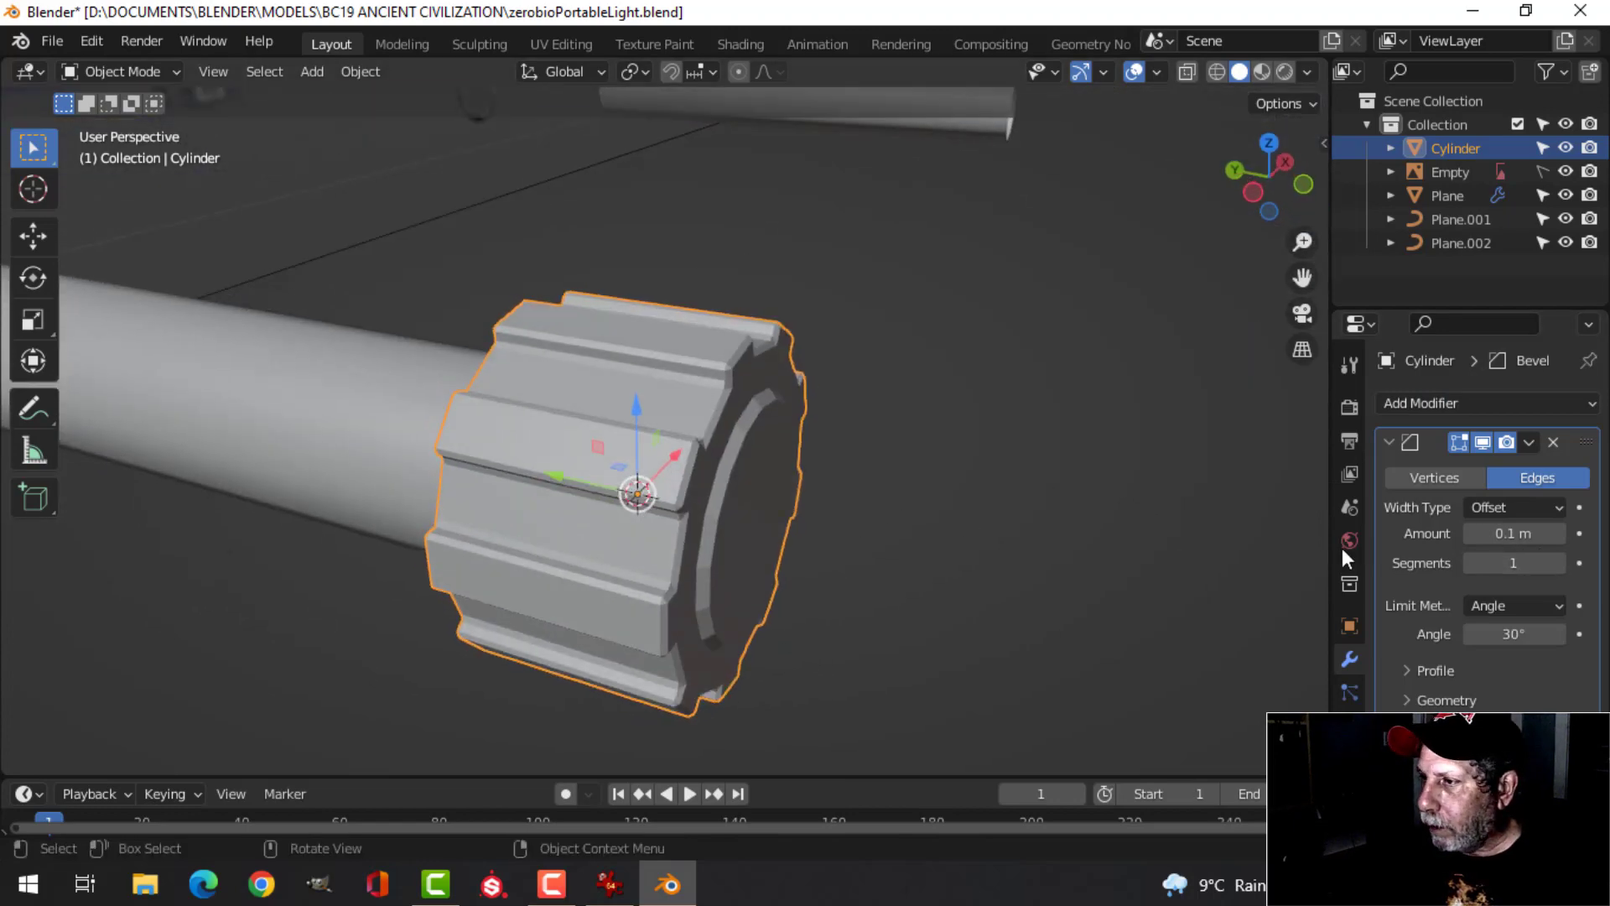
pyautogui.click(1560, 562)
pyautogui.click(1560, 562)
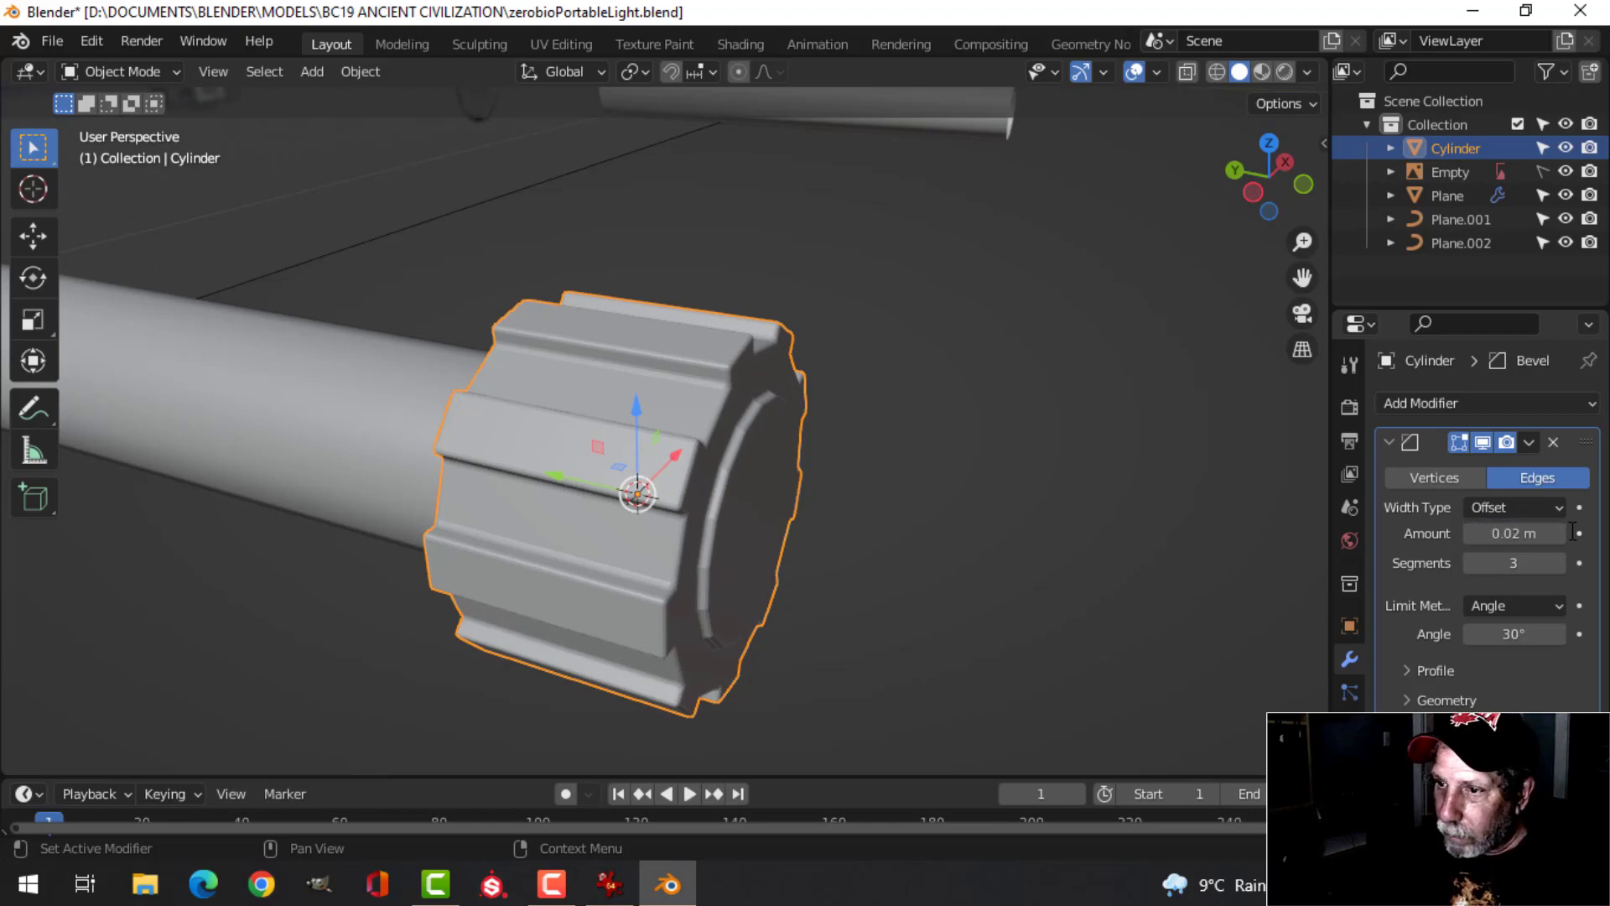
pyautogui.rightClick(641, 386)
pyautogui.click(641, 386)
# Recalculate the normals of the cap's whole mesh to the outside in Edit Mode
pyautogui.moveTo(802, 405); pyautogui.dragTo(869, 436, button='middle')
pyautogui.press('Tab')
pyautogui.press('`')
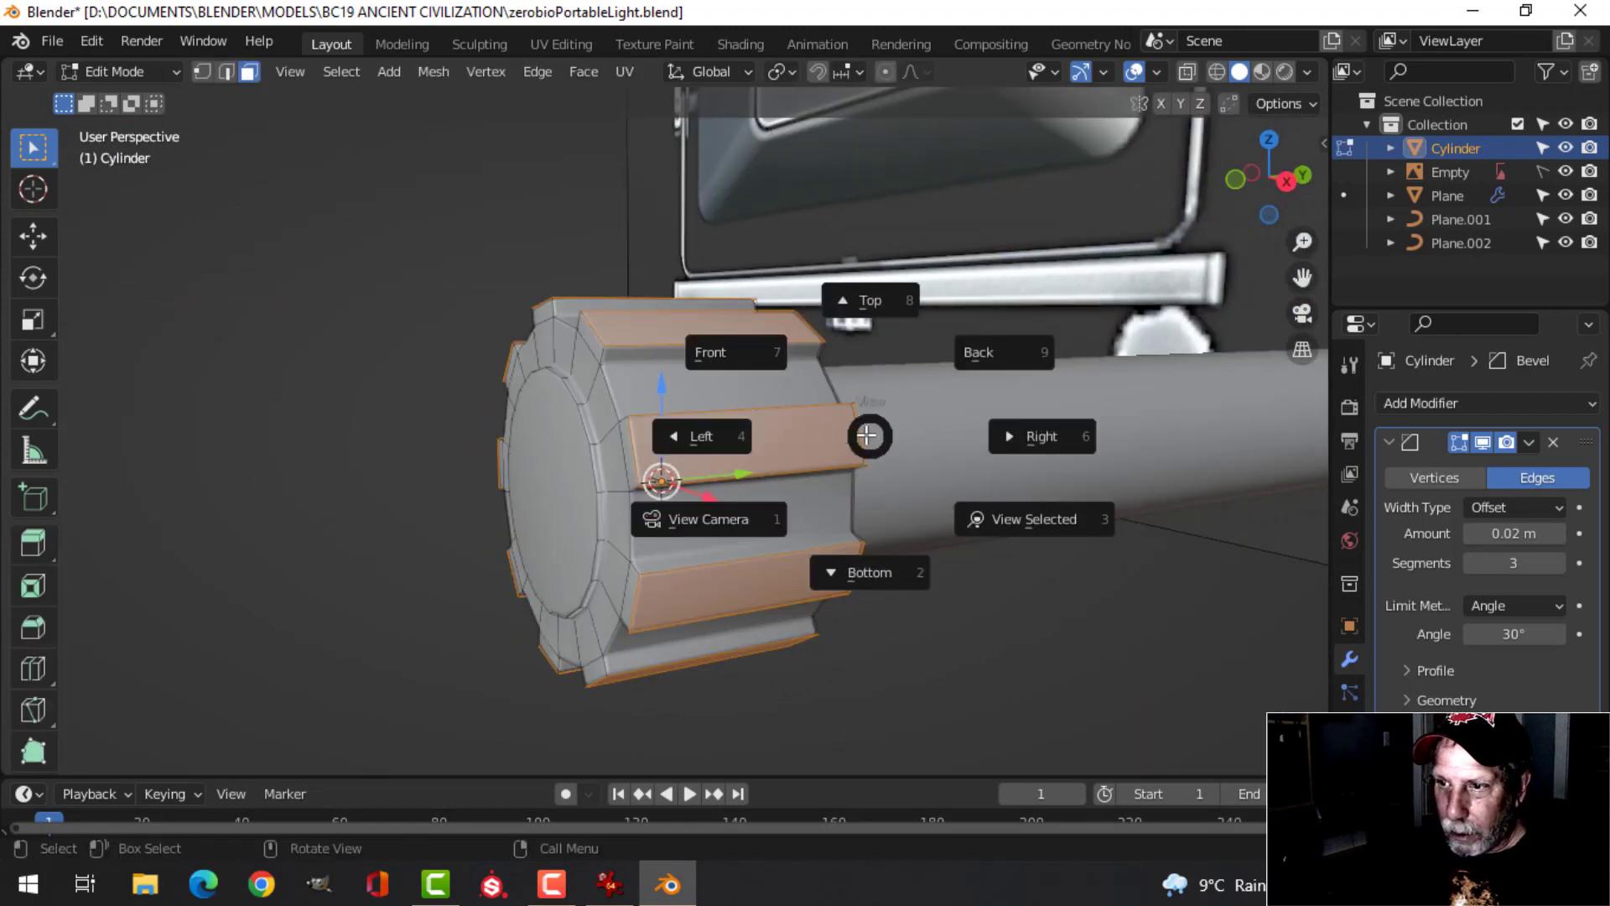
pyautogui.press('Escape')
pyautogui.press('a')
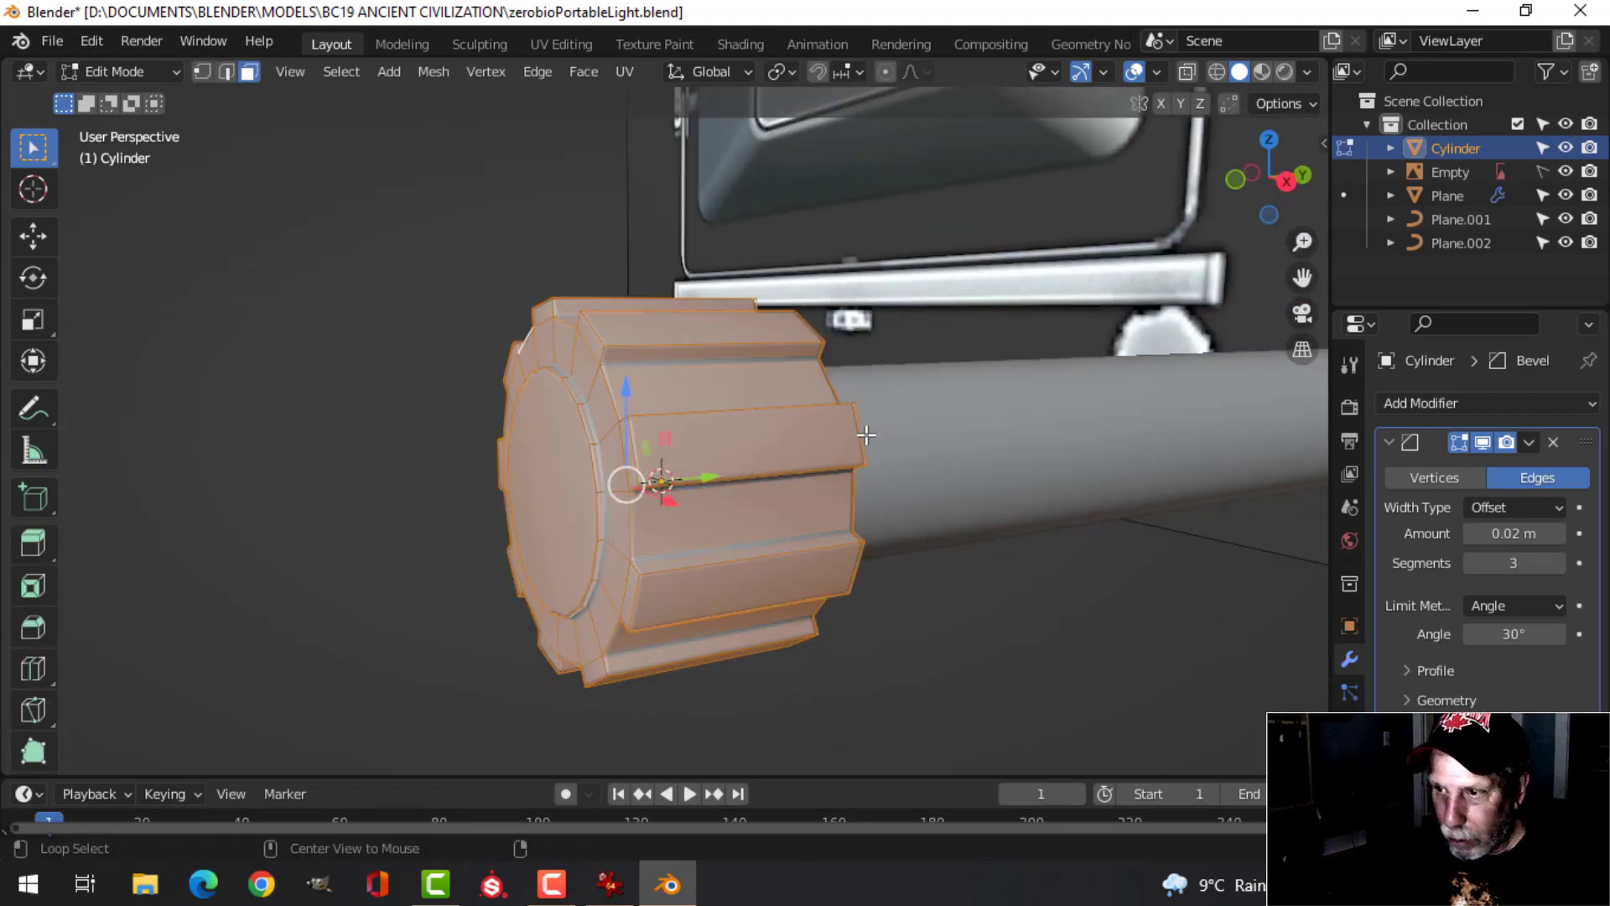
pyautogui.hotkey('alt', 'n')
pyautogui.click(867, 435)
pyautogui.press('Tab')
# Check the cap's normals by toggling the Face Orientation overlay on and off
pyautogui.moveTo(788, 477); pyautogui.dragTo(833, 456, button='middle')
pyautogui.scroll(-3, 832, 456)
pyautogui.click(886, 442)
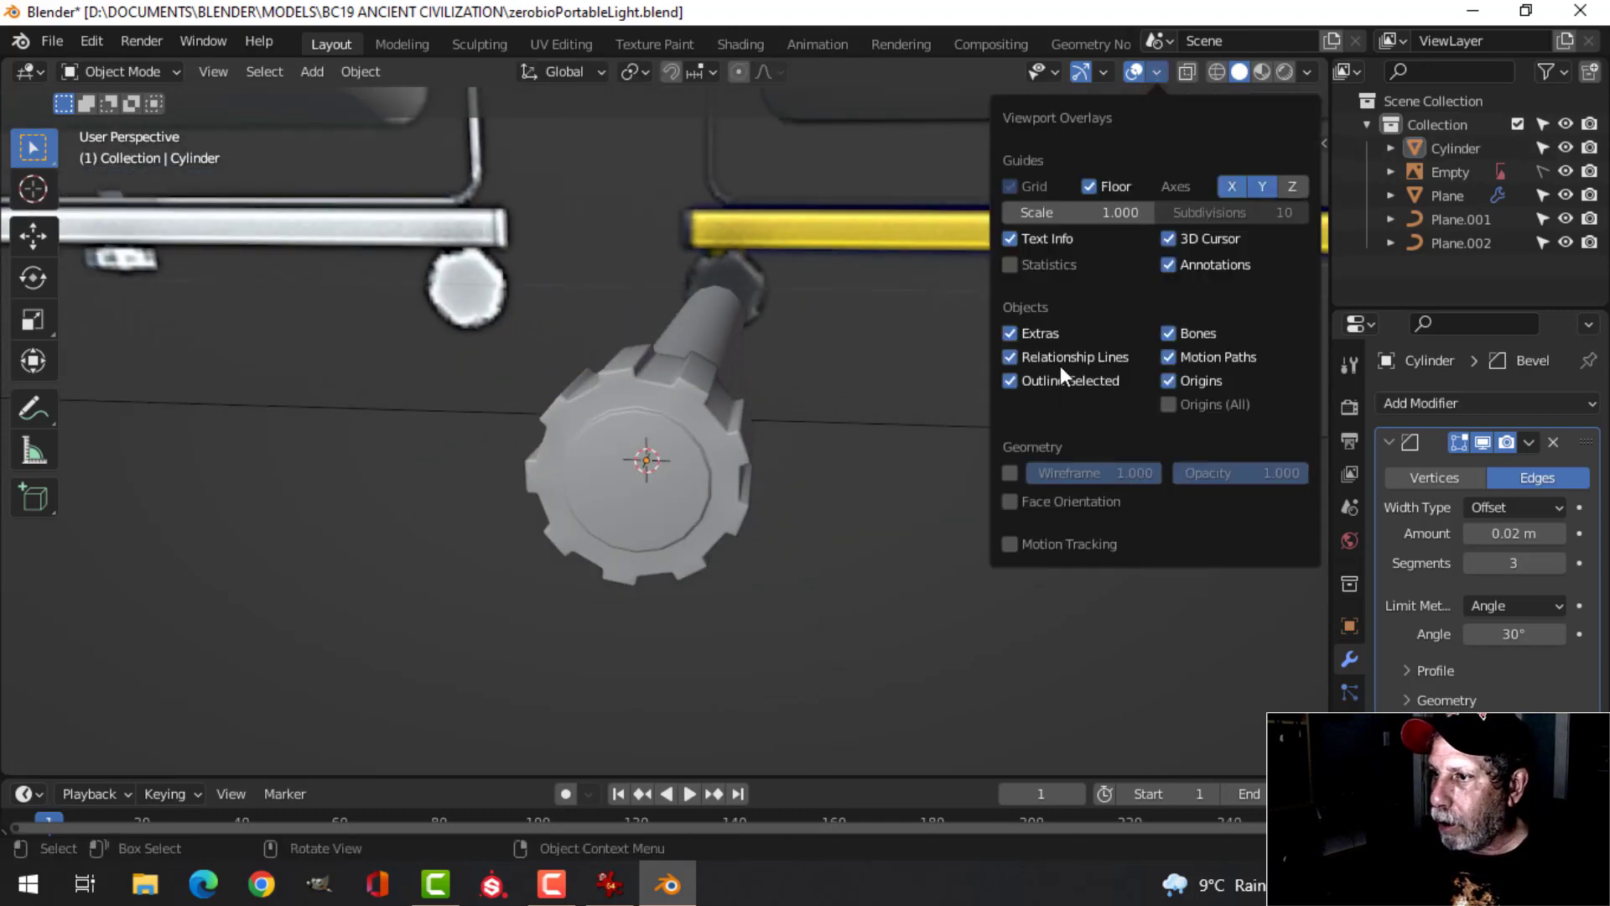
pyautogui.click(1055, 499)
pyautogui.click(1055, 499)
pyautogui.moveTo(501, 335); pyautogui.dragTo(606, 455, button='middle')
# Duplicate the cap's mesh in place in Edit Mode and rotate the copy 180 degrees about Z
pyautogui.click(667, 462)
pyautogui.scroll(-3, 713, 478)
pyautogui.moveTo(682, 505); pyautogui.dragTo(817, 492, button='middle')
pyautogui.press('Tab')
pyautogui.moveTo(912, 503); pyautogui.dragTo(886, 510, button='middle')
pyautogui.hotkey('shift', 'd')
pyautogui.press('Escape')
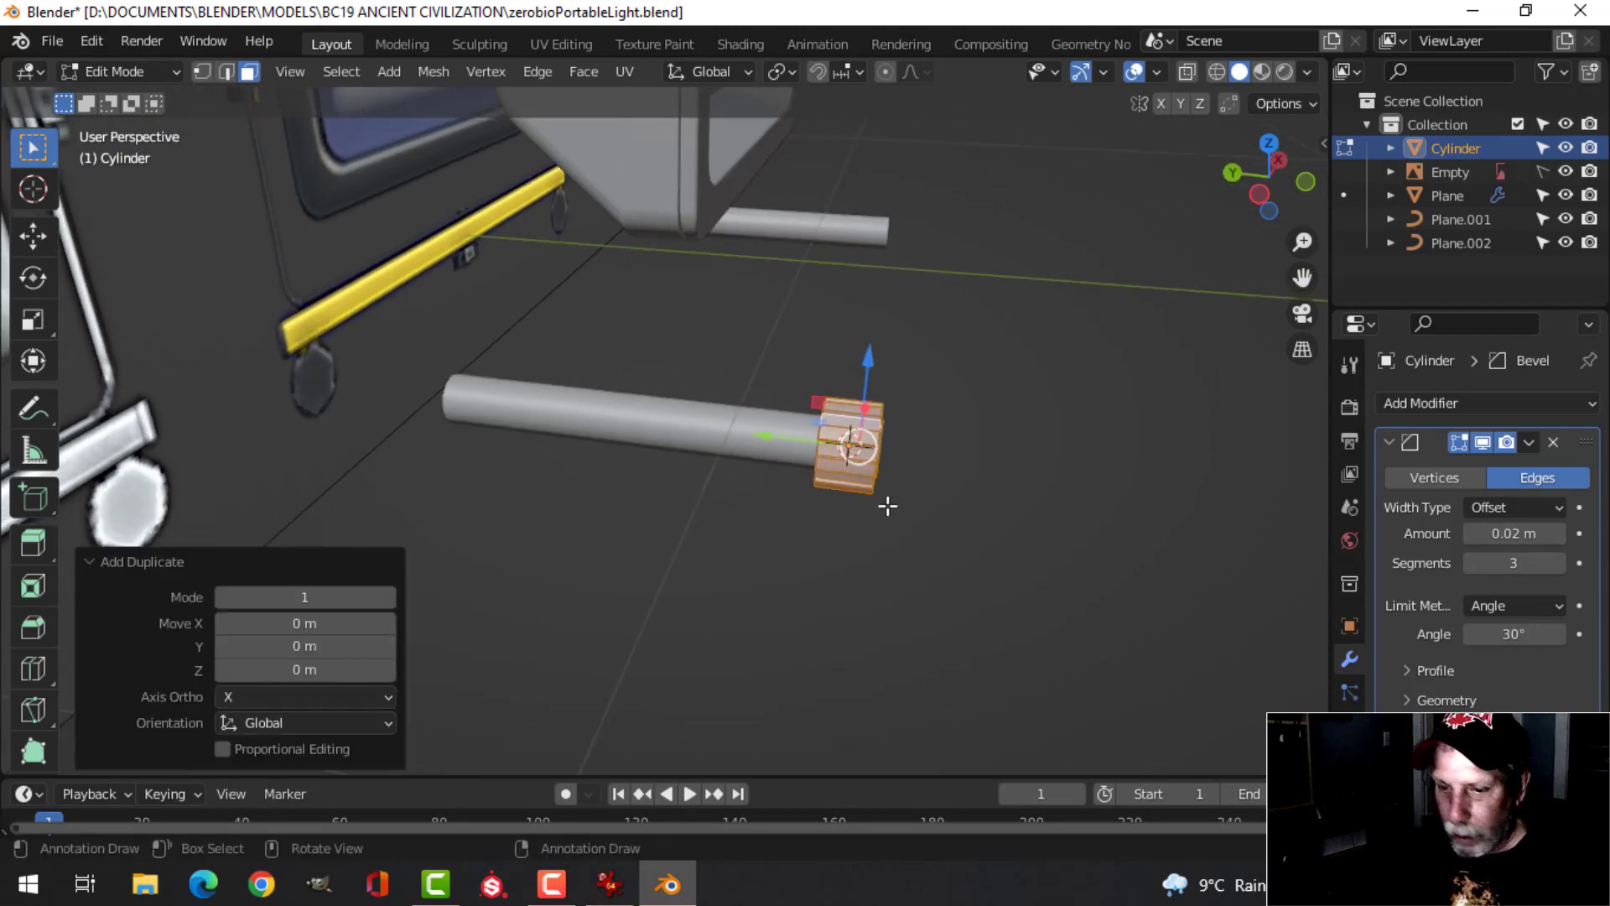
pyautogui.press('r')
pyautogui.write('z')
pyautogui.write('18')
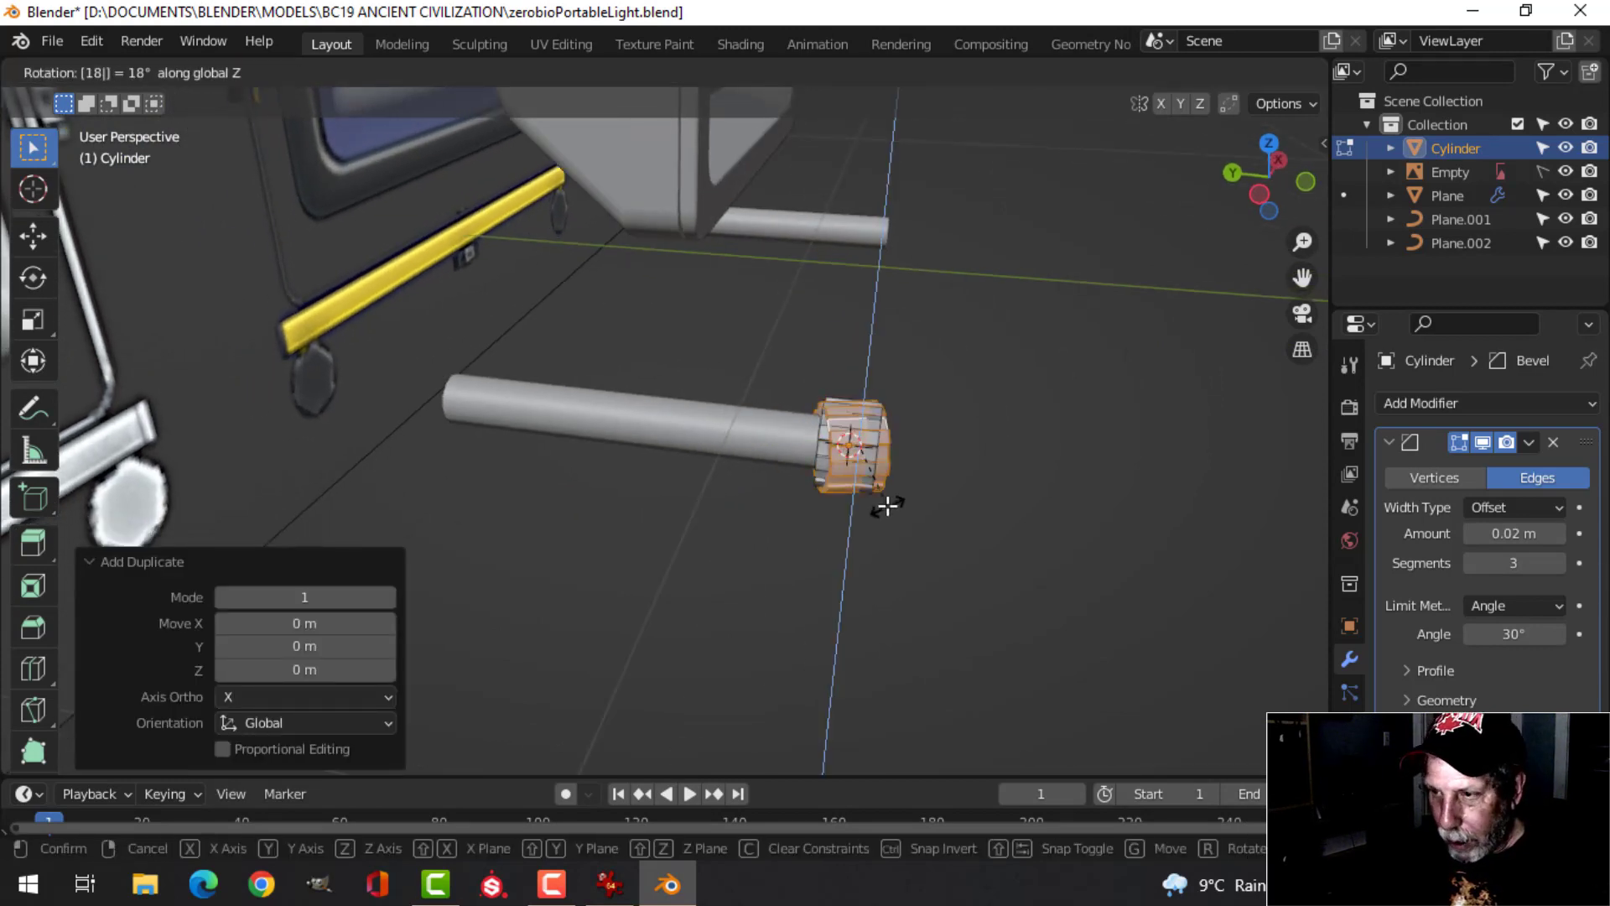
pyautogui.write('0')
pyautogui.press('Return')
# Move the duplicated cap about 0.498 m along Y onto the other end of the tube and return to Object Mode
pyautogui.press('g')
pyautogui.press('y')
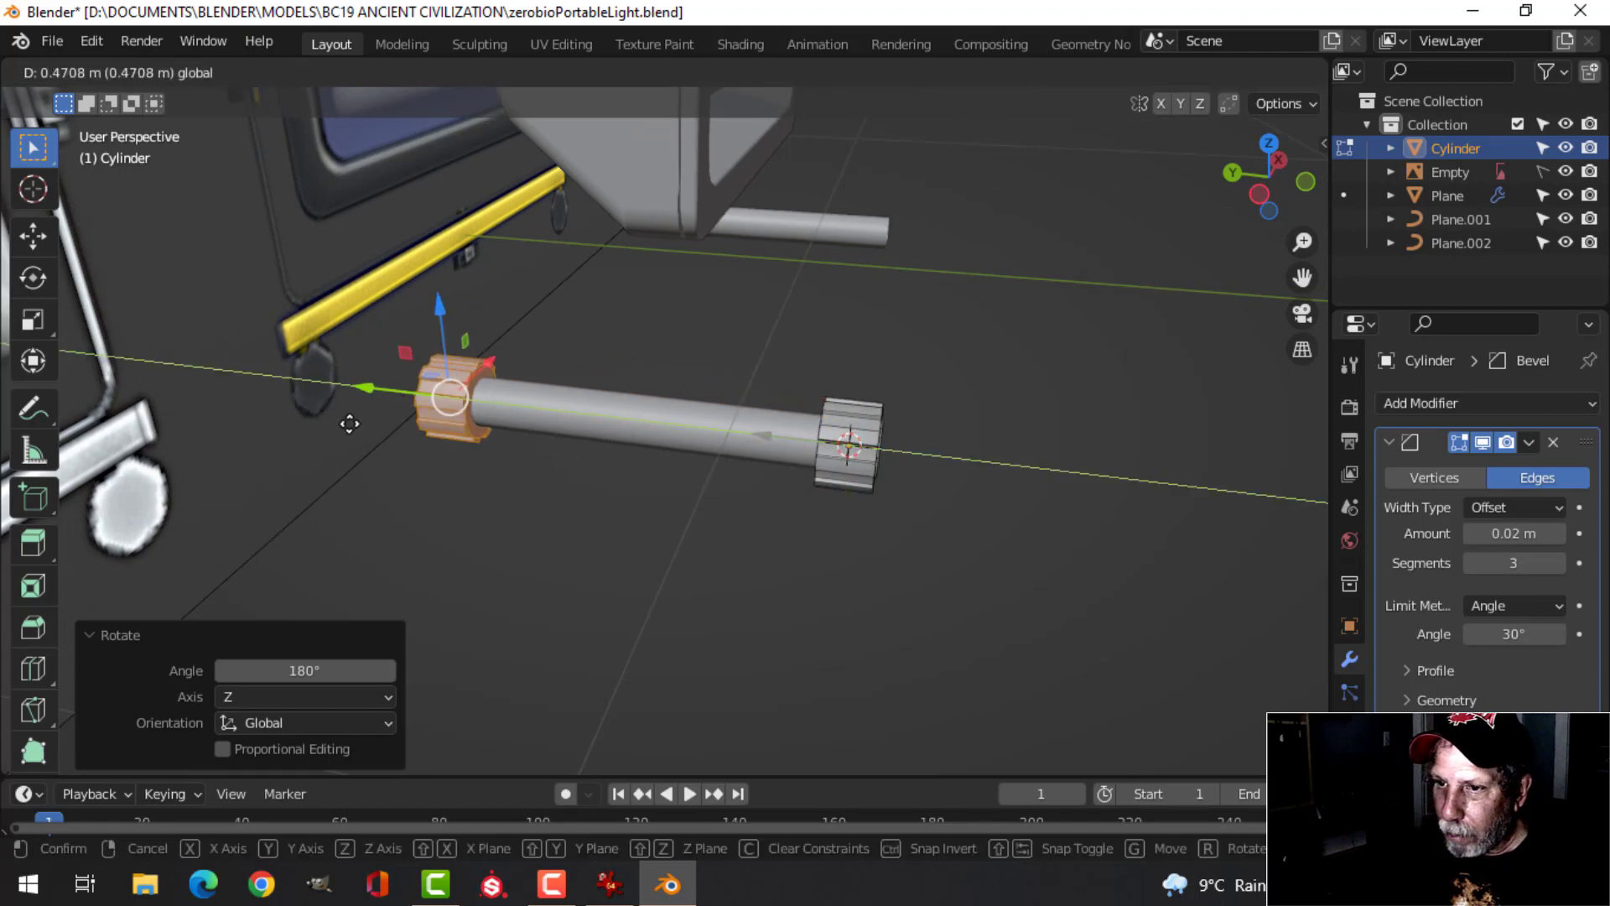
pyautogui.click(334, 419)
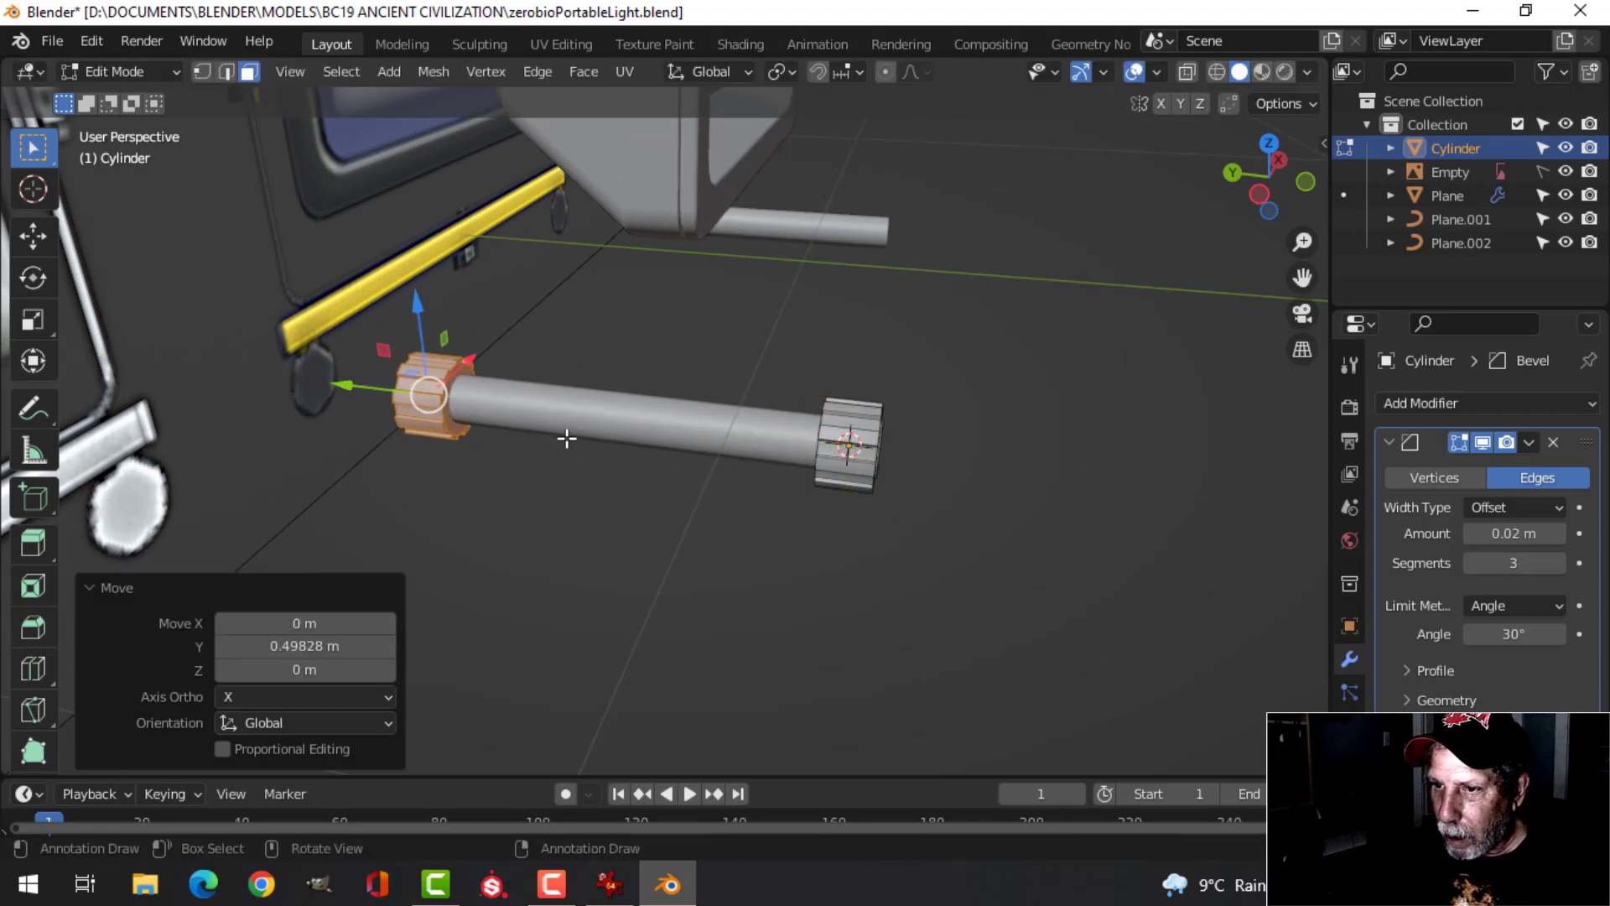
pyautogui.press('Tab')
# Examine the capped foot from several angles and compare it with the reference image in front view
pyautogui.scroll(-3, 565, 439)
pyautogui.moveTo(852, 453); pyautogui.dragTo(752, 397, button='middle')
pyautogui.scroll(2, 839, 442)
pyautogui.scroll(-1, 780, 445)
pyautogui.scroll(-10, 752, 397)
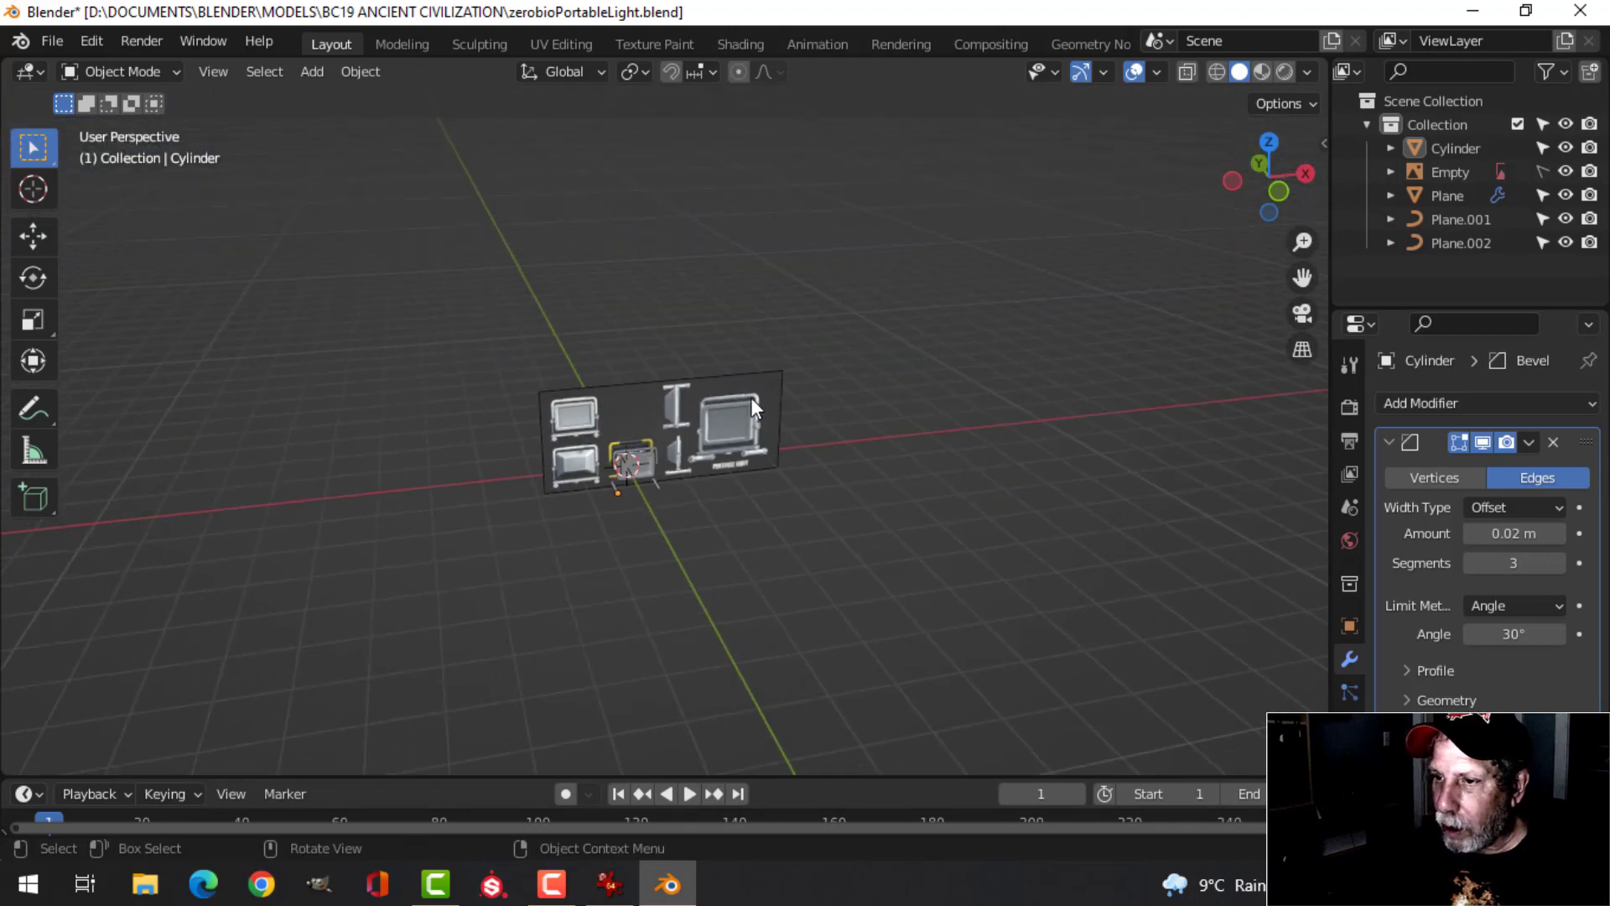
pyautogui.press('KP_1')
pyautogui.scroll(10, 752, 397)
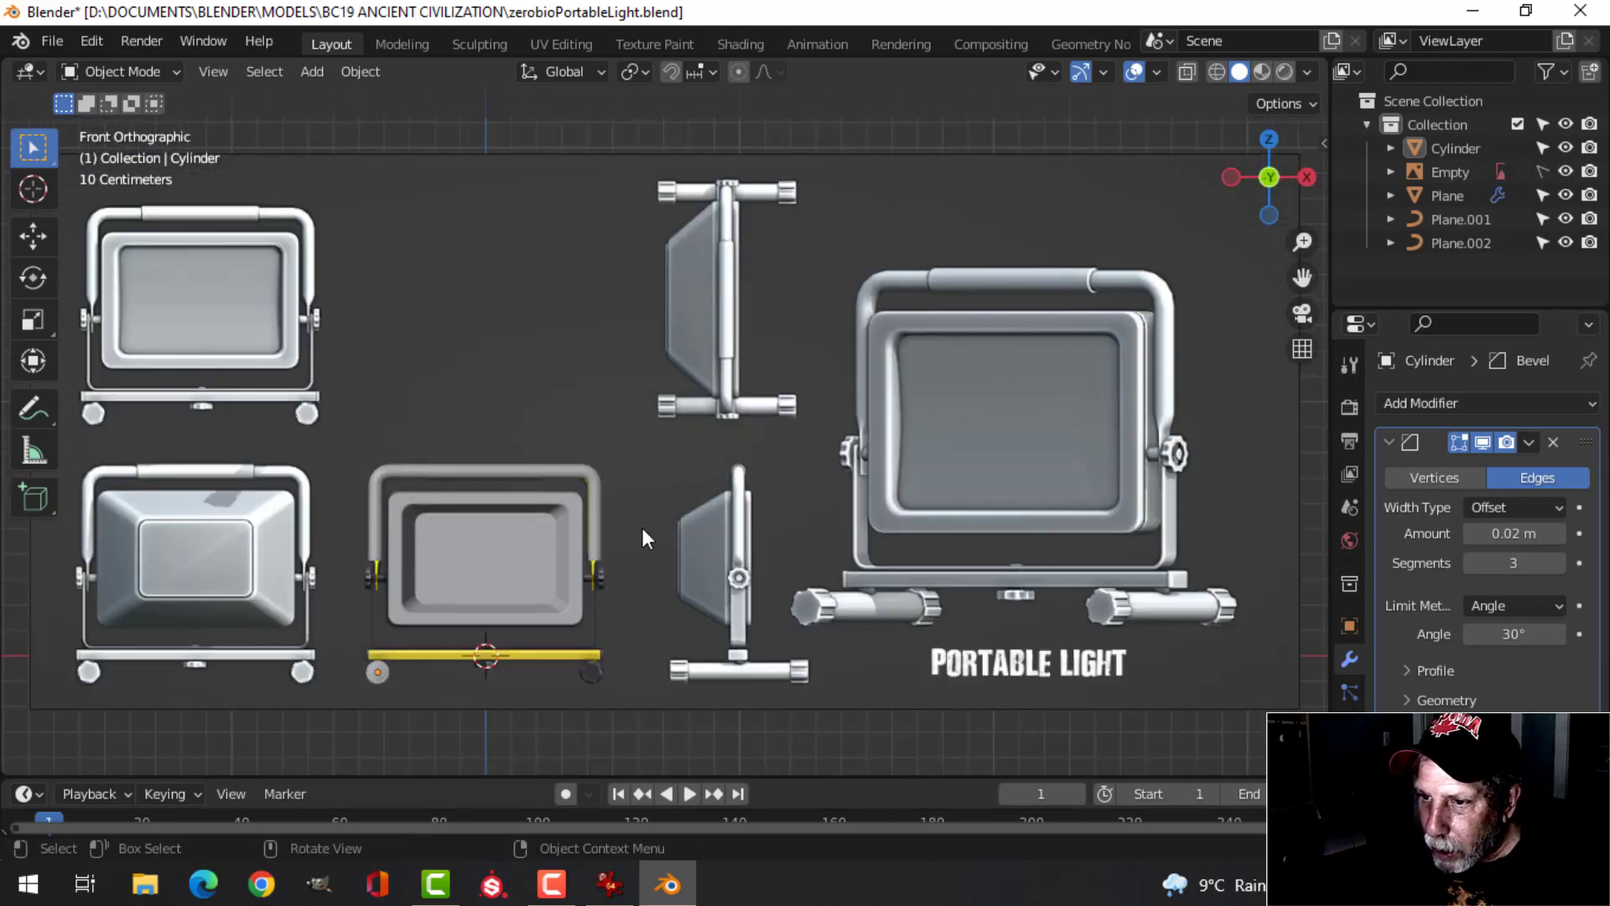
pyautogui.scroll(7, 681, 385)
pyautogui.keyDown('shift'); pyautogui.moveTo(378, 374); pyautogui.dragTo(777, 362, button='middle'); pyautogui.keyUp('shift')
pyautogui.scroll(-2, 722, 369)
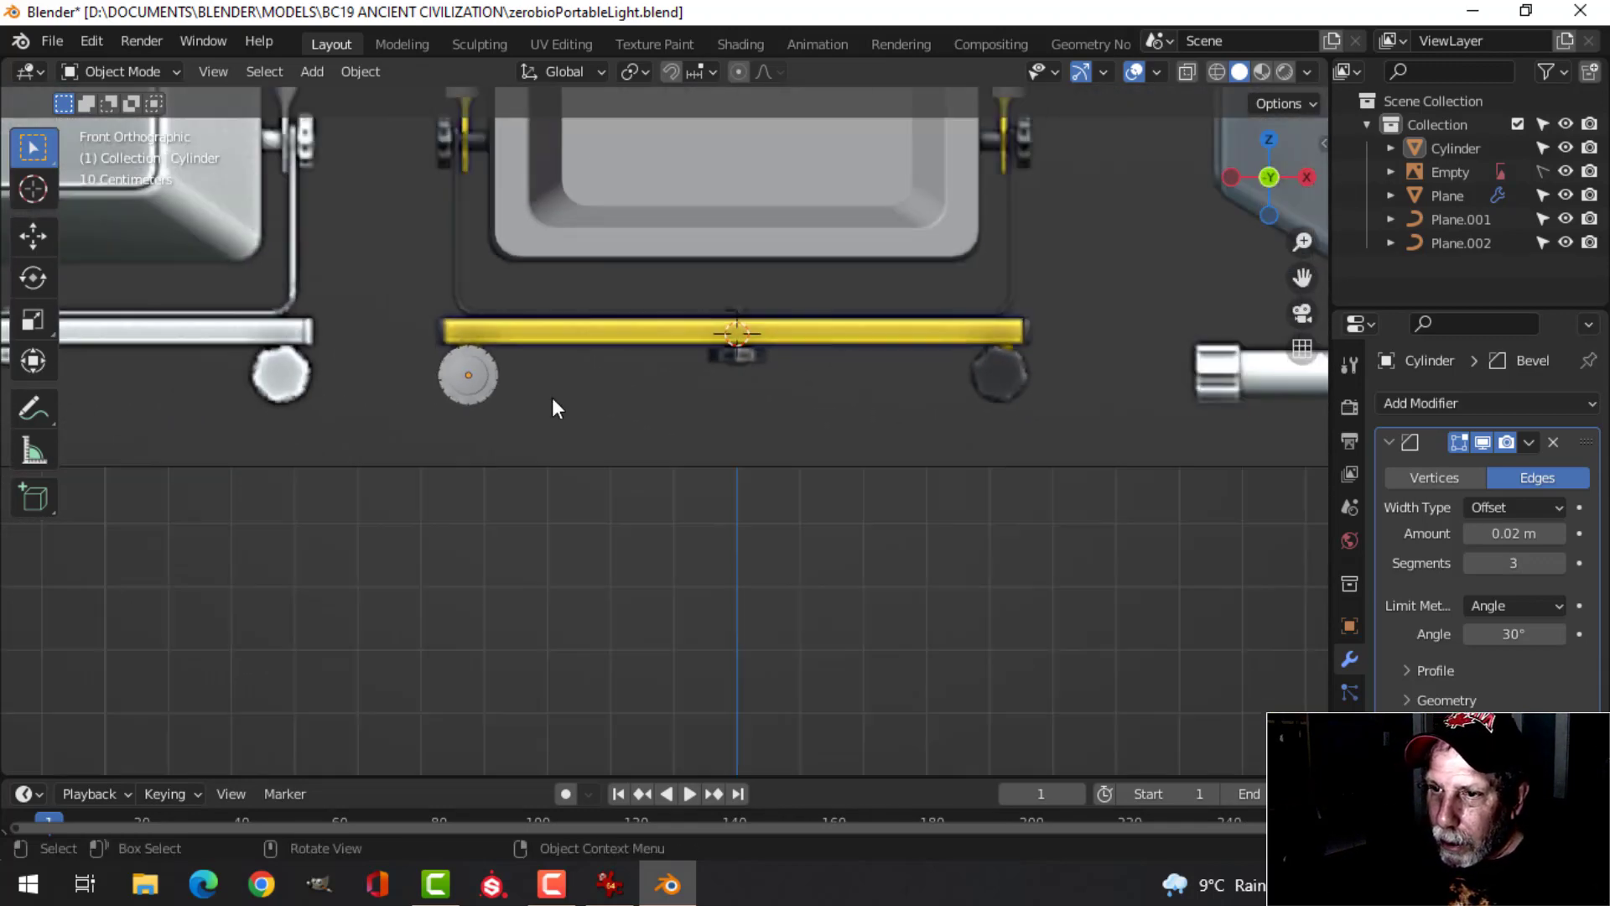
# Set the origin of the end caps object to the 3D cursor at the center
pyautogui.moveTo(545, 422); pyautogui.dragTo(575, 440, button='middle')
pyautogui.click(579, 436)
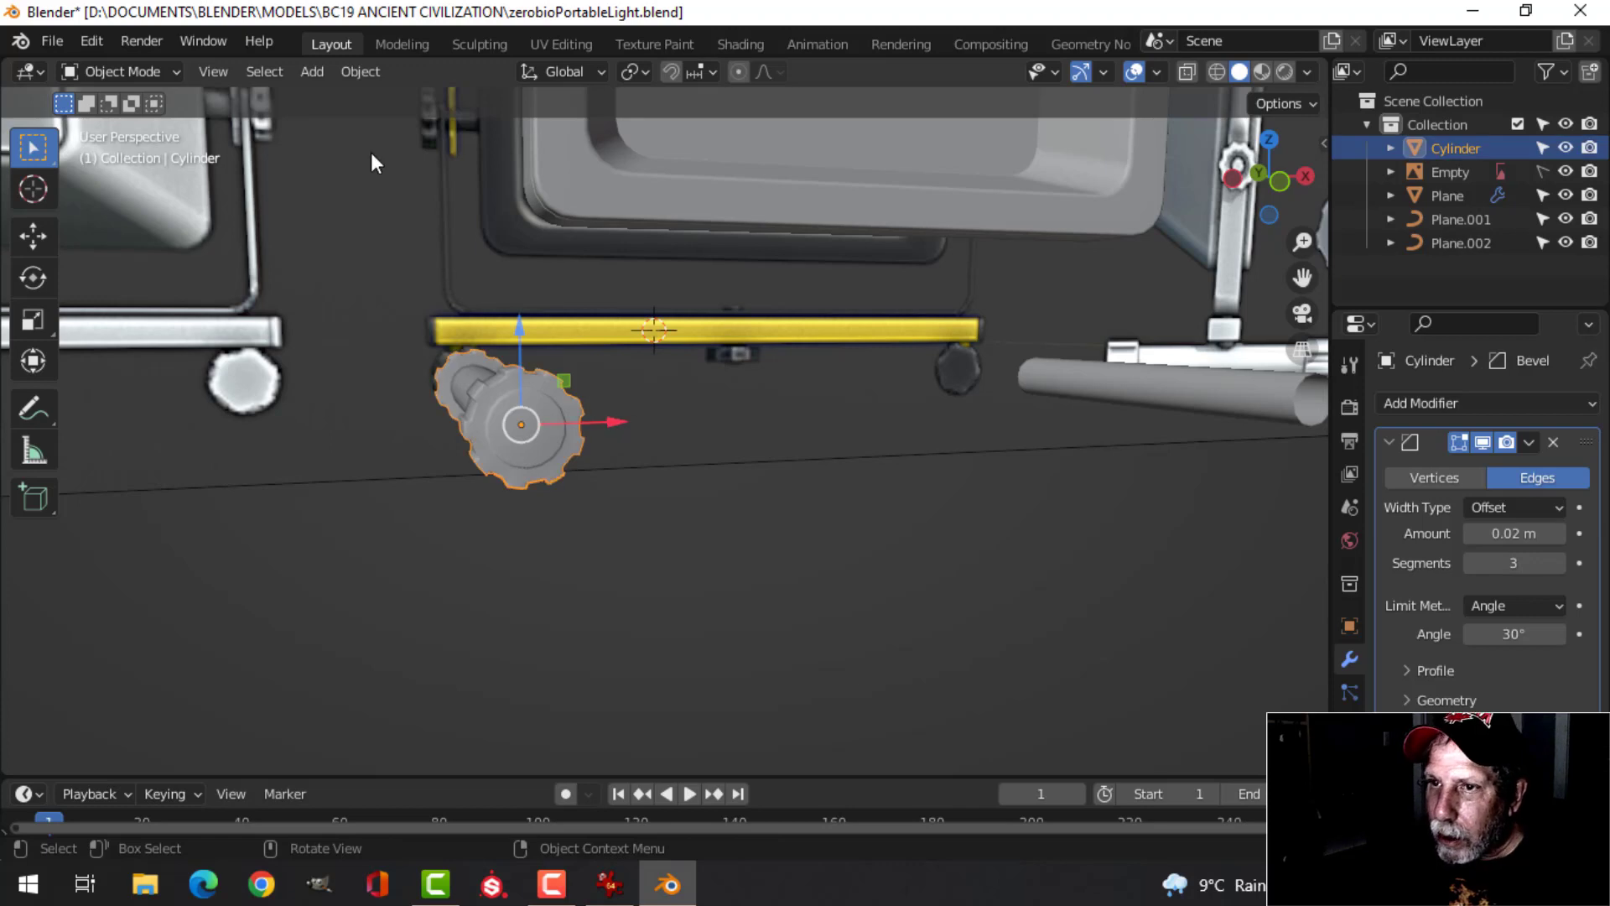
pyautogui.click(361, 71)
pyautogui.moveTo(416, 128)
pyautogui.click(654, 173)
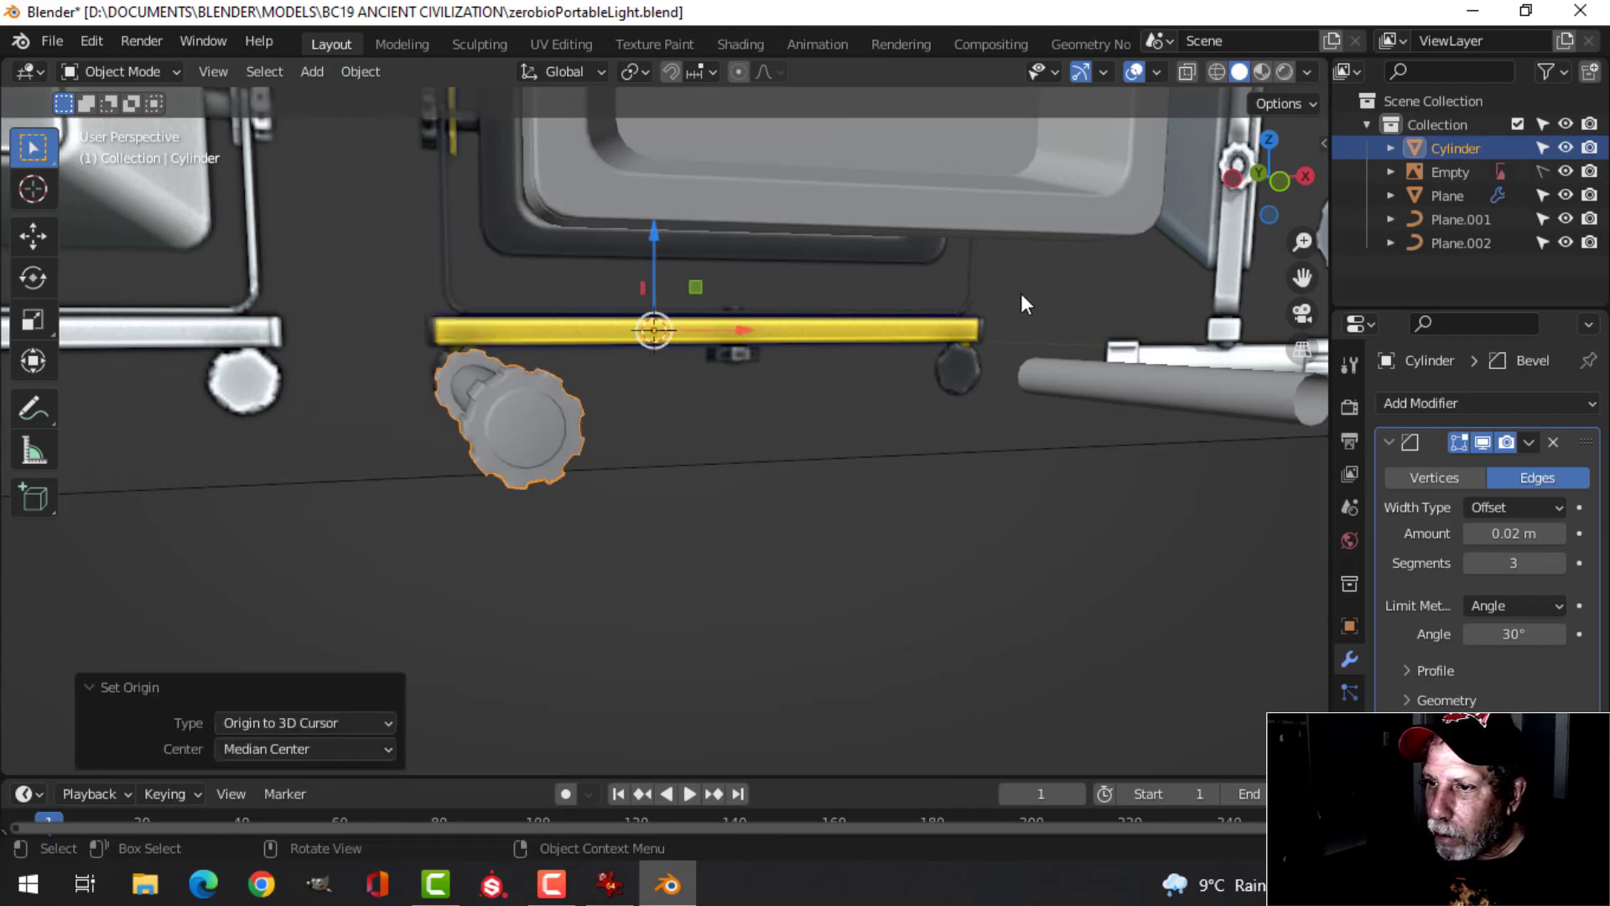
# Add a Mirror modifier to the end caps and check the mirrored pair against the reference in front view
pyautogui.click(1428, 404)
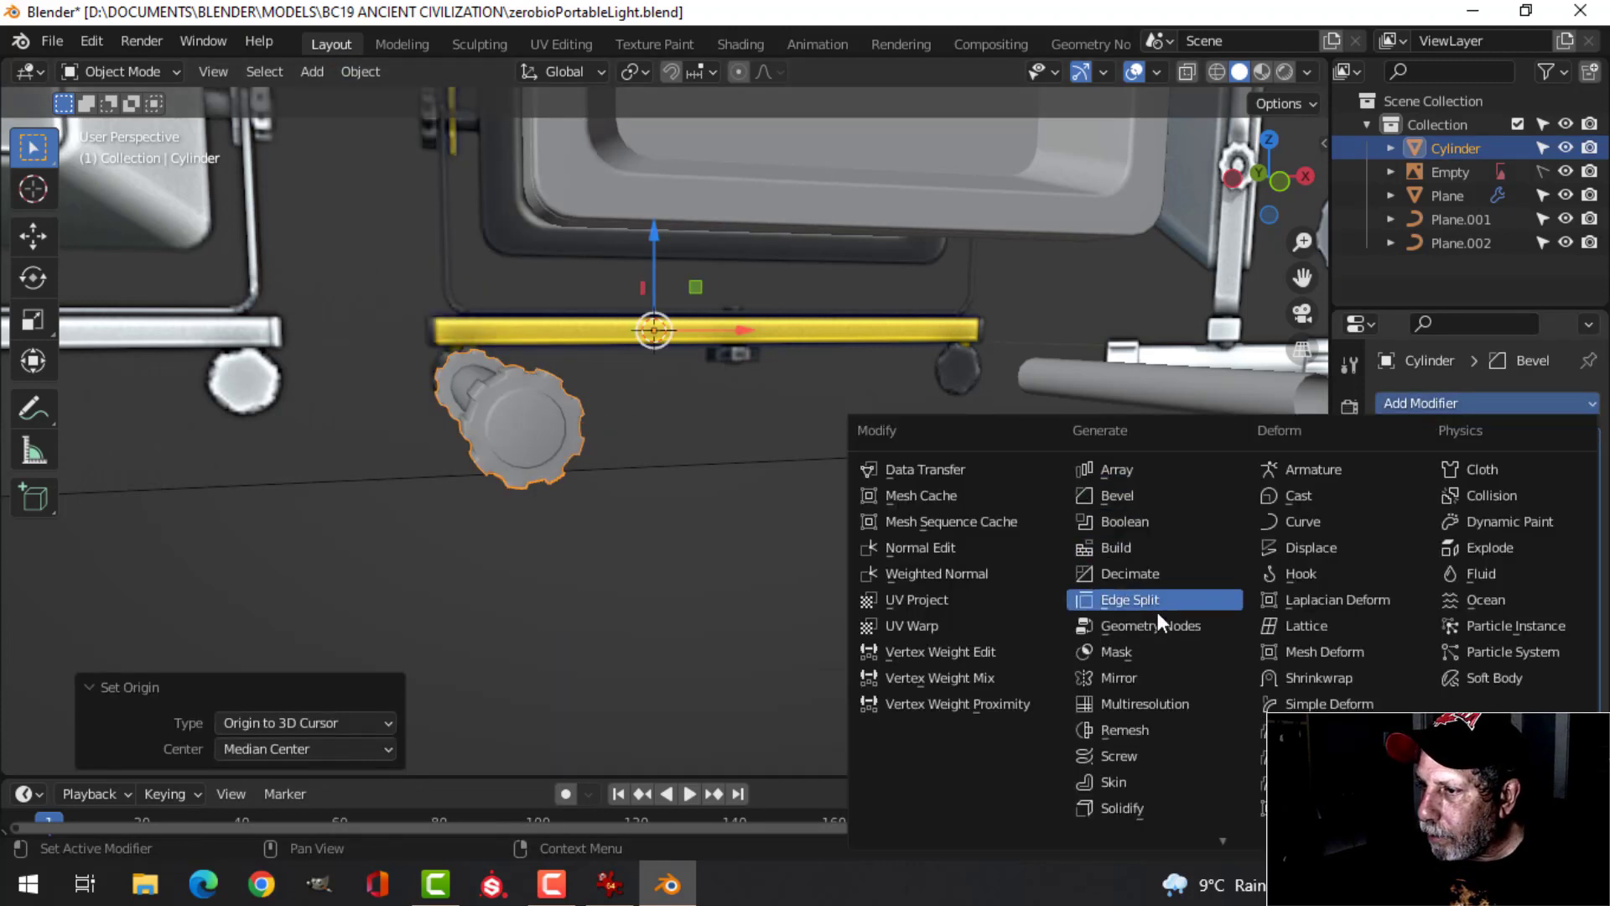
pyautogui.click(1170, 676)
pyautogui.scroll(-3, 1061, 432)
pyautogui.moveTo(1060, 433); pyautogui.dragTo(931, 428, button='middle')
pyautogui.press('KP_1')
pyautogui.scroll(5, 931, 428)
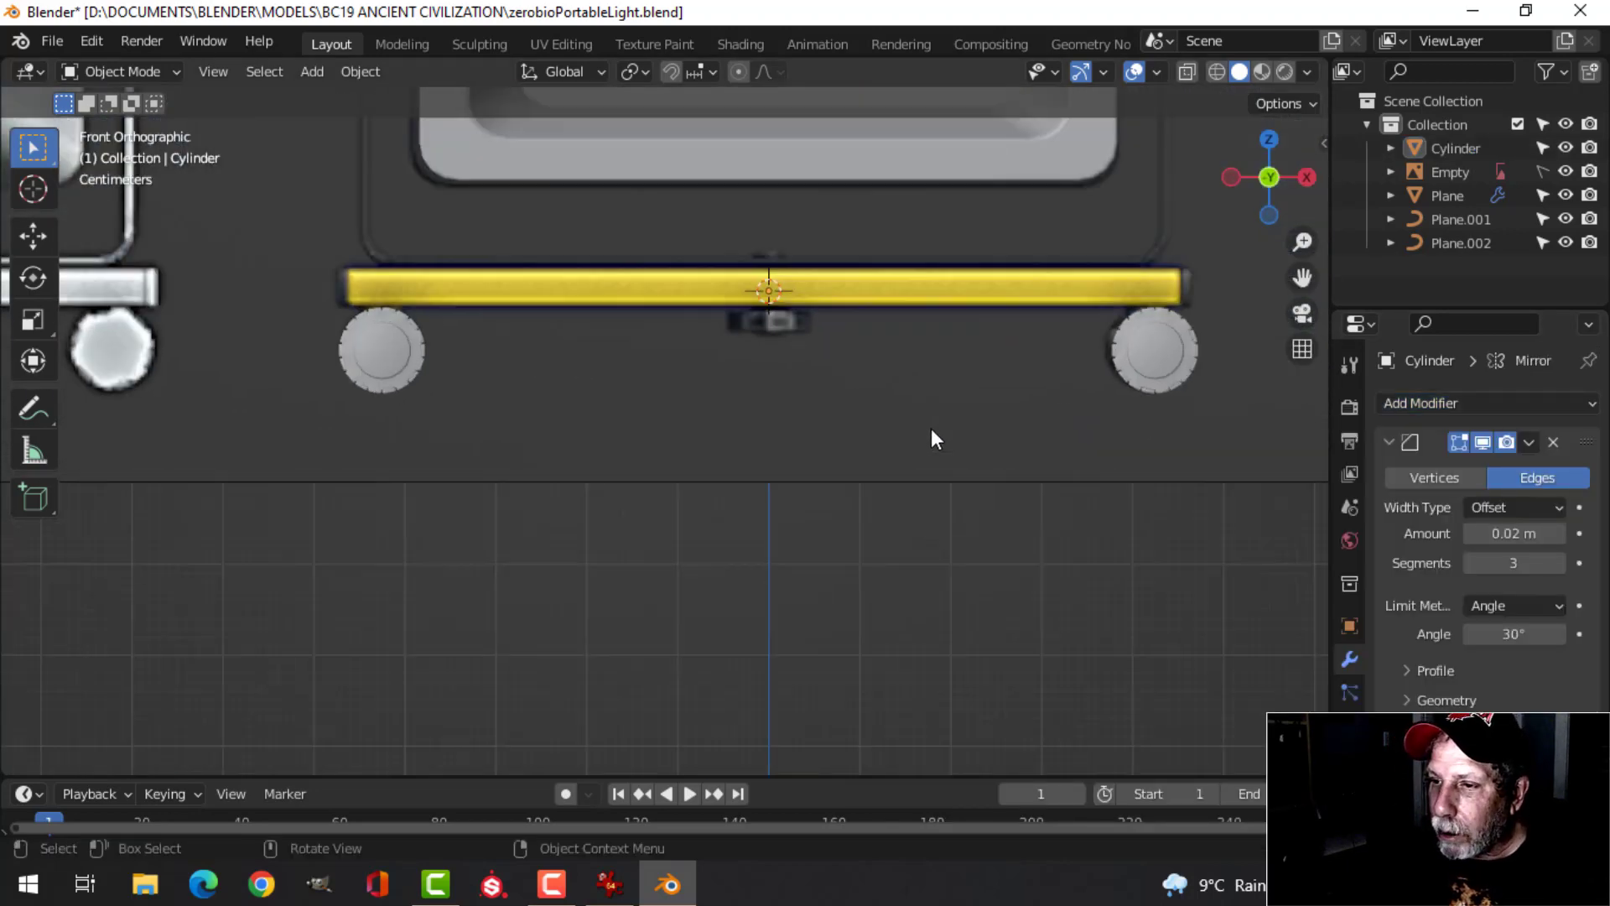
pyautogui.scroll(4, 656, 441)
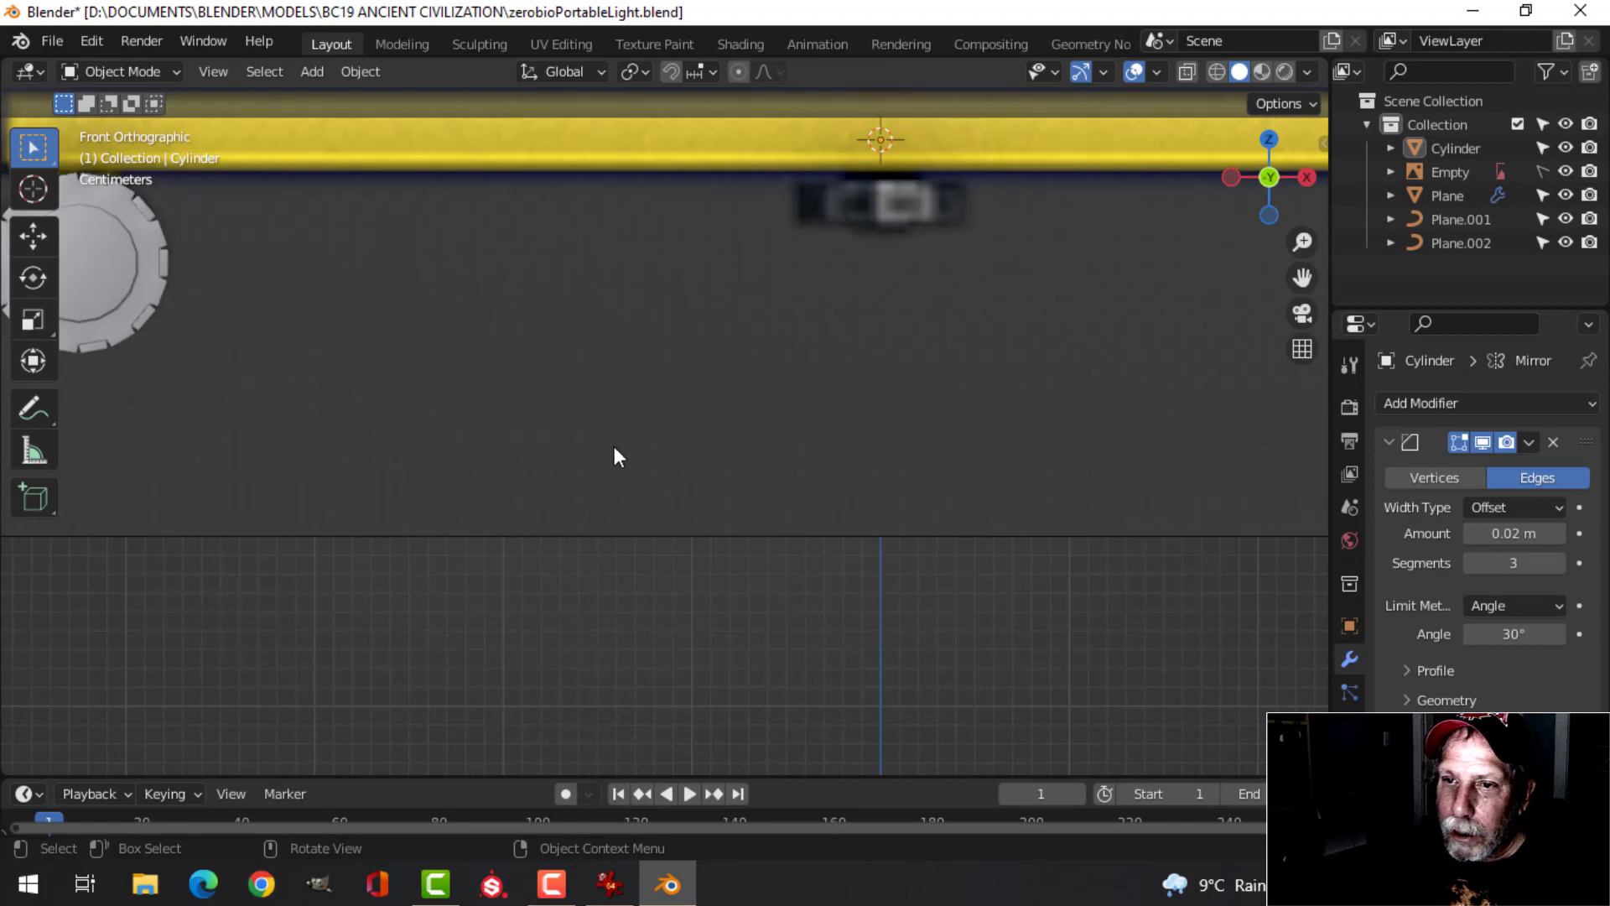
pyautogui.scroll(-3, 617, 445)
# Hide the reference image and inspect the mirrored feet below the housing from several angles
pyautogui.moveTo(621, 438); pyautogui.dragTo(969, 433, button='middle')
pyautogui.scroll(-2, 1081, 453)
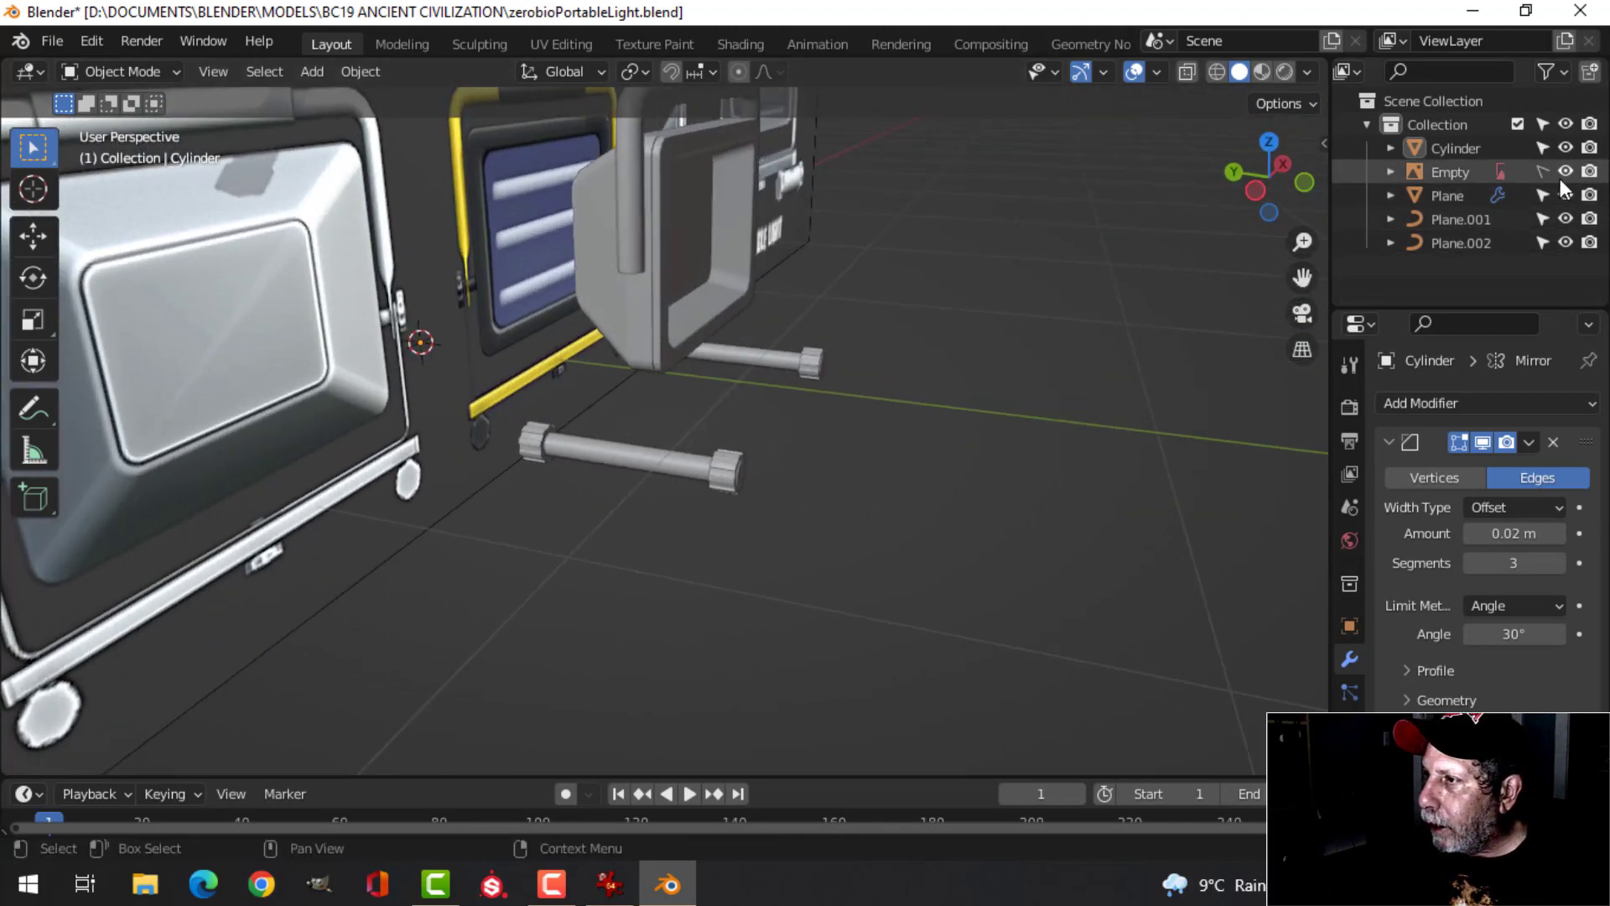
pyautogui.click(1563, 172)
pyautogui.moveTo(755, 469); pyautogui.dragTo(712, 482, button='middle')
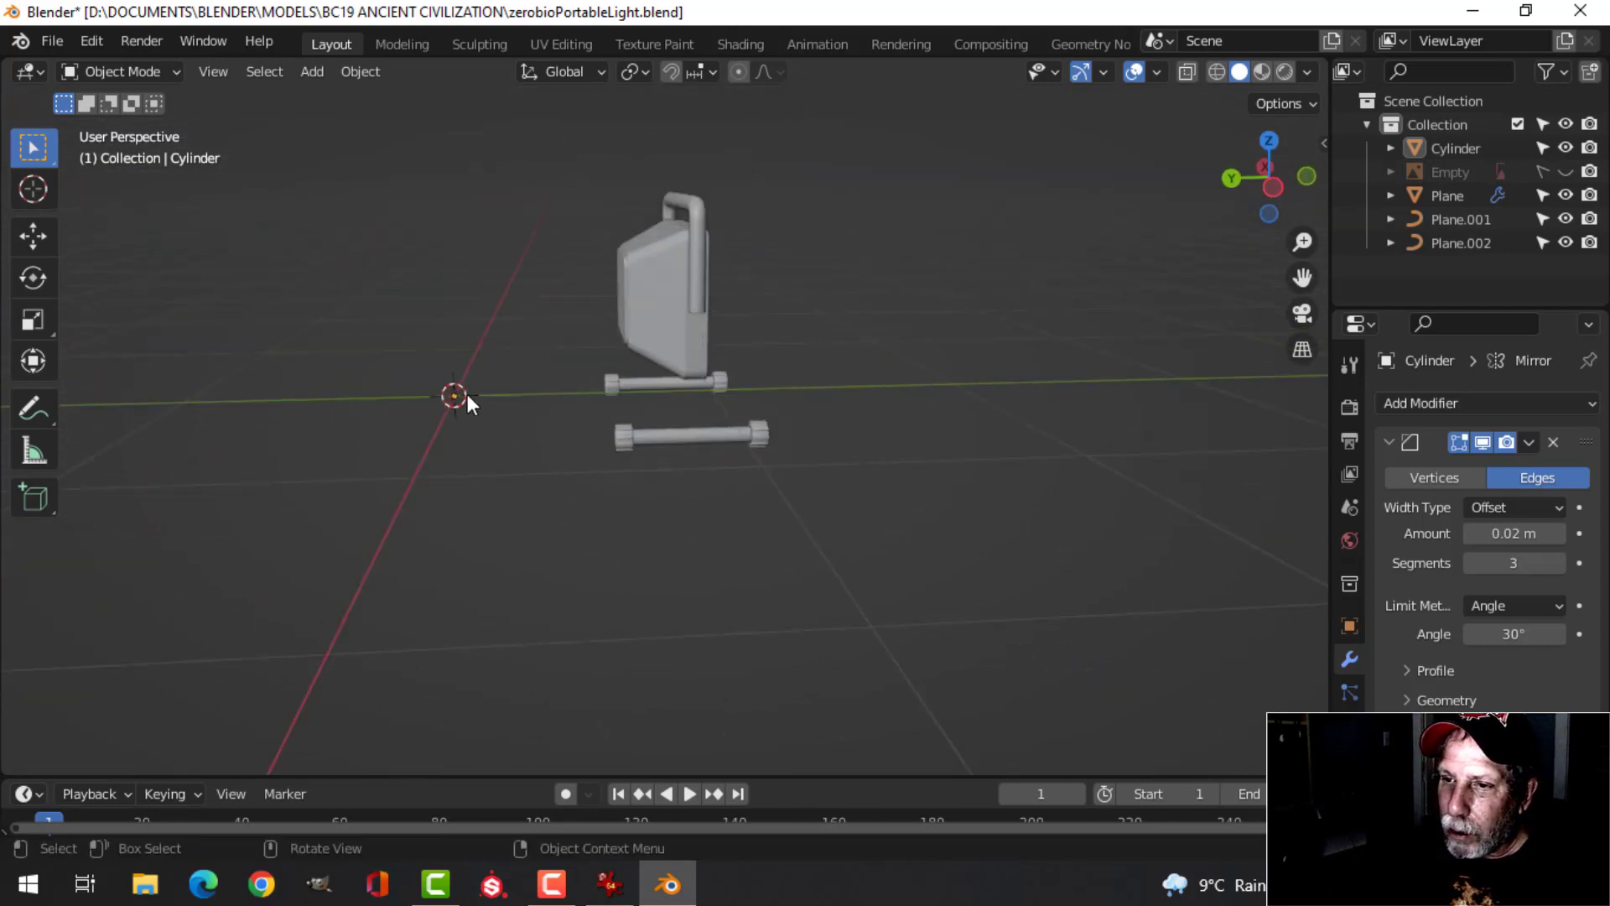
pyautogui.scroll(3, 819, 431)
pyautogui.moveTo(864, 456); pyautogui.dragTo(783, 466, button='middle')
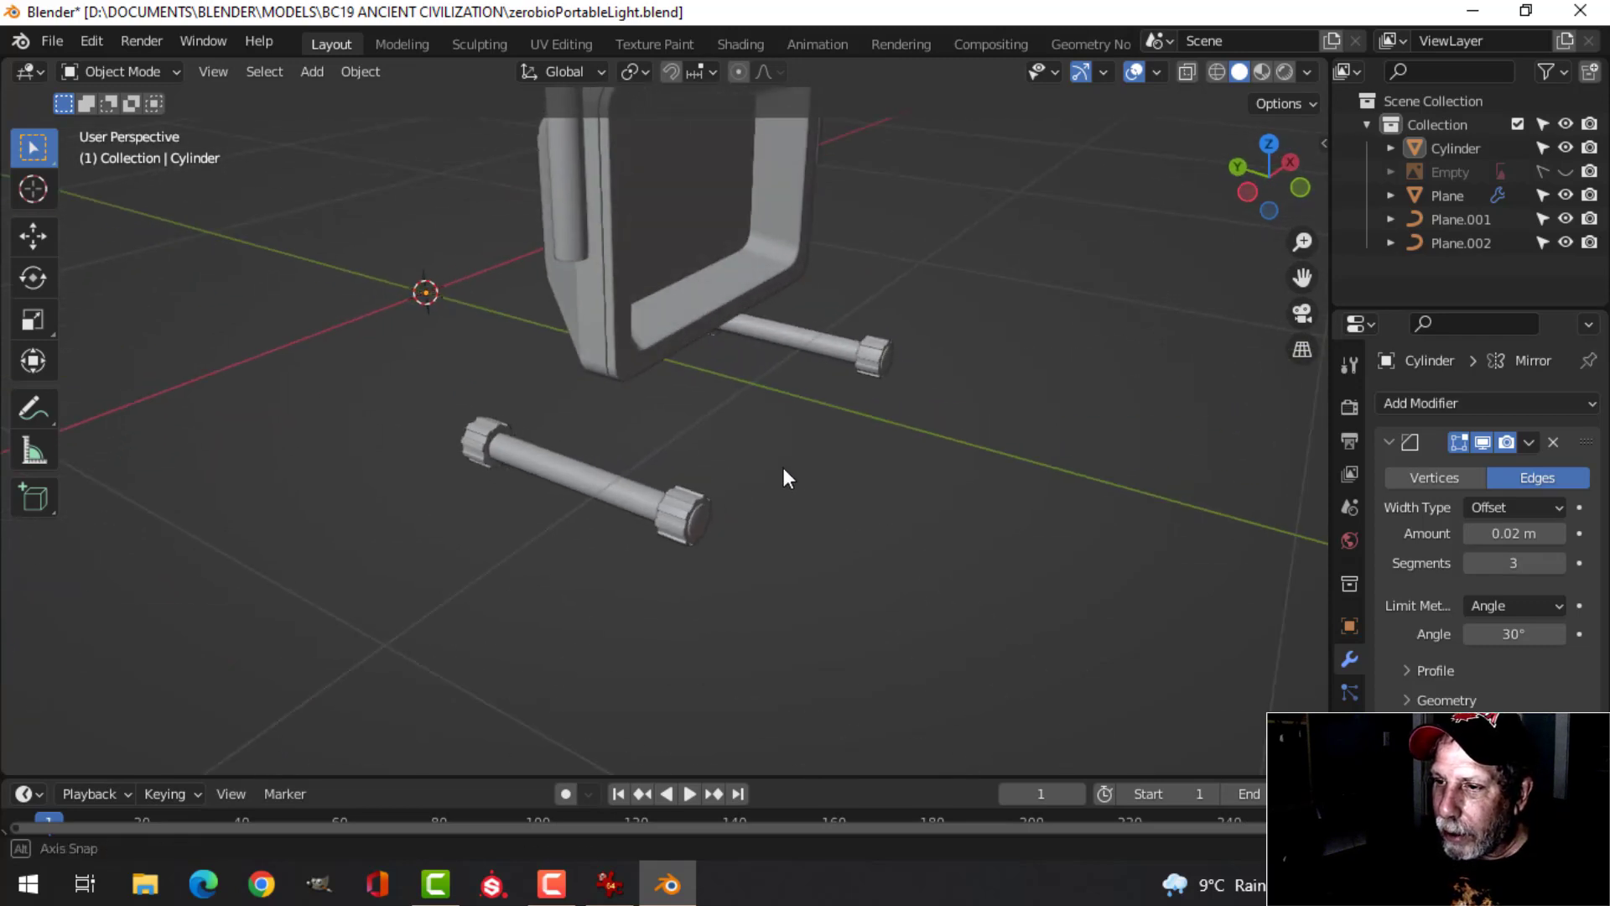
pyautogui.moveTo(718, 408); pyautogui.dragTo(747, 381, button='middle')
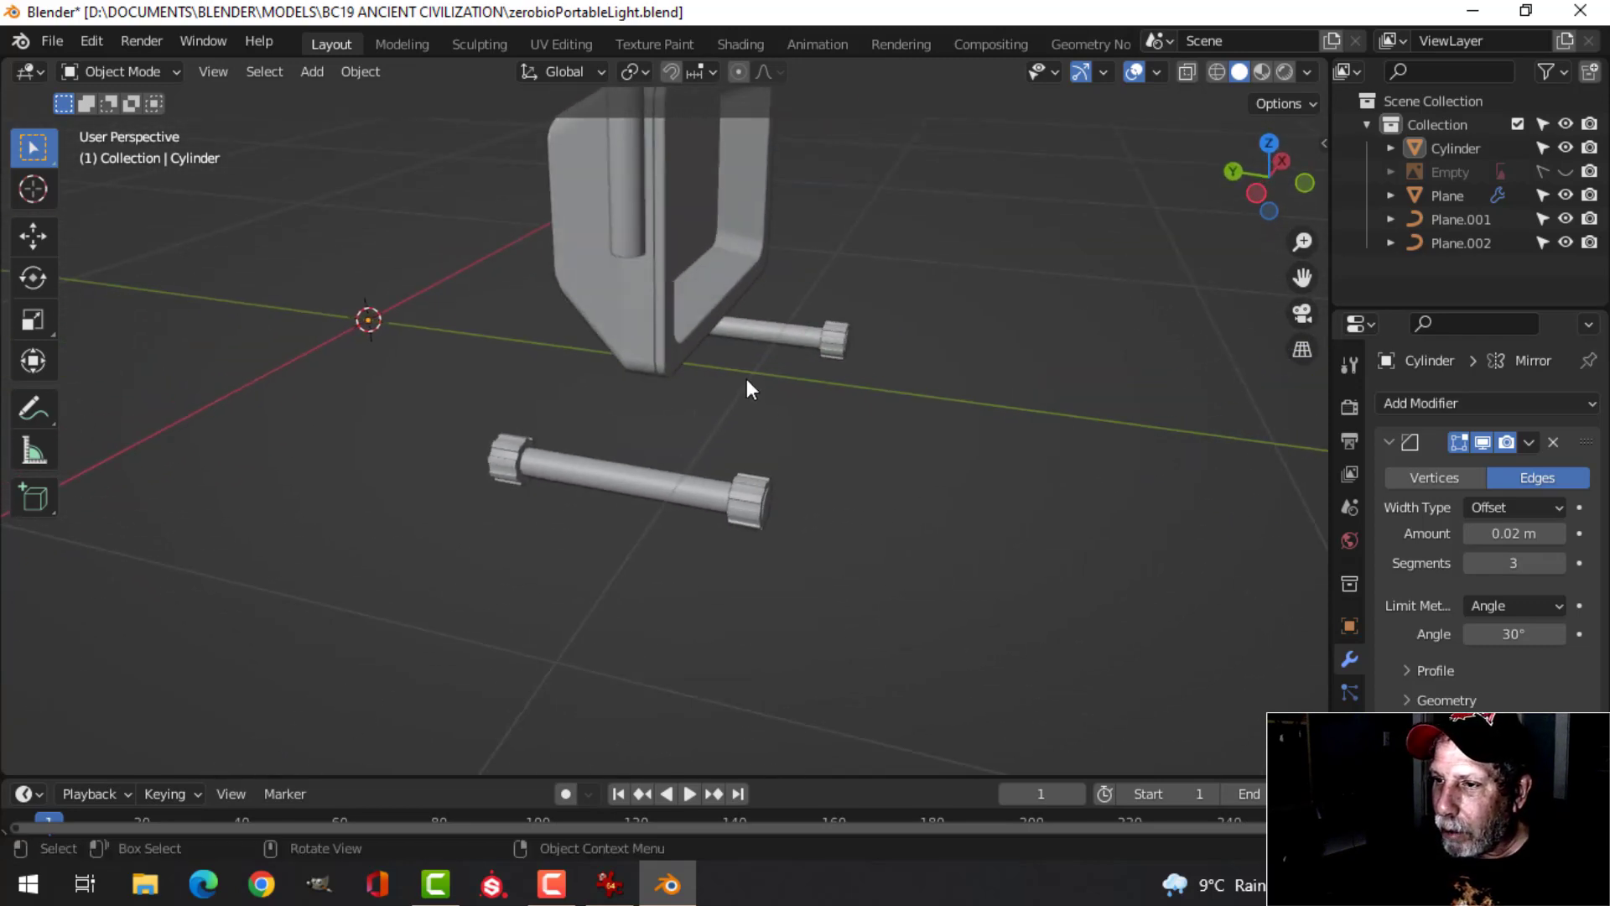
# Show the reference image again in front view and compare the feet and caps with it
pyautogui.press('KP_1')
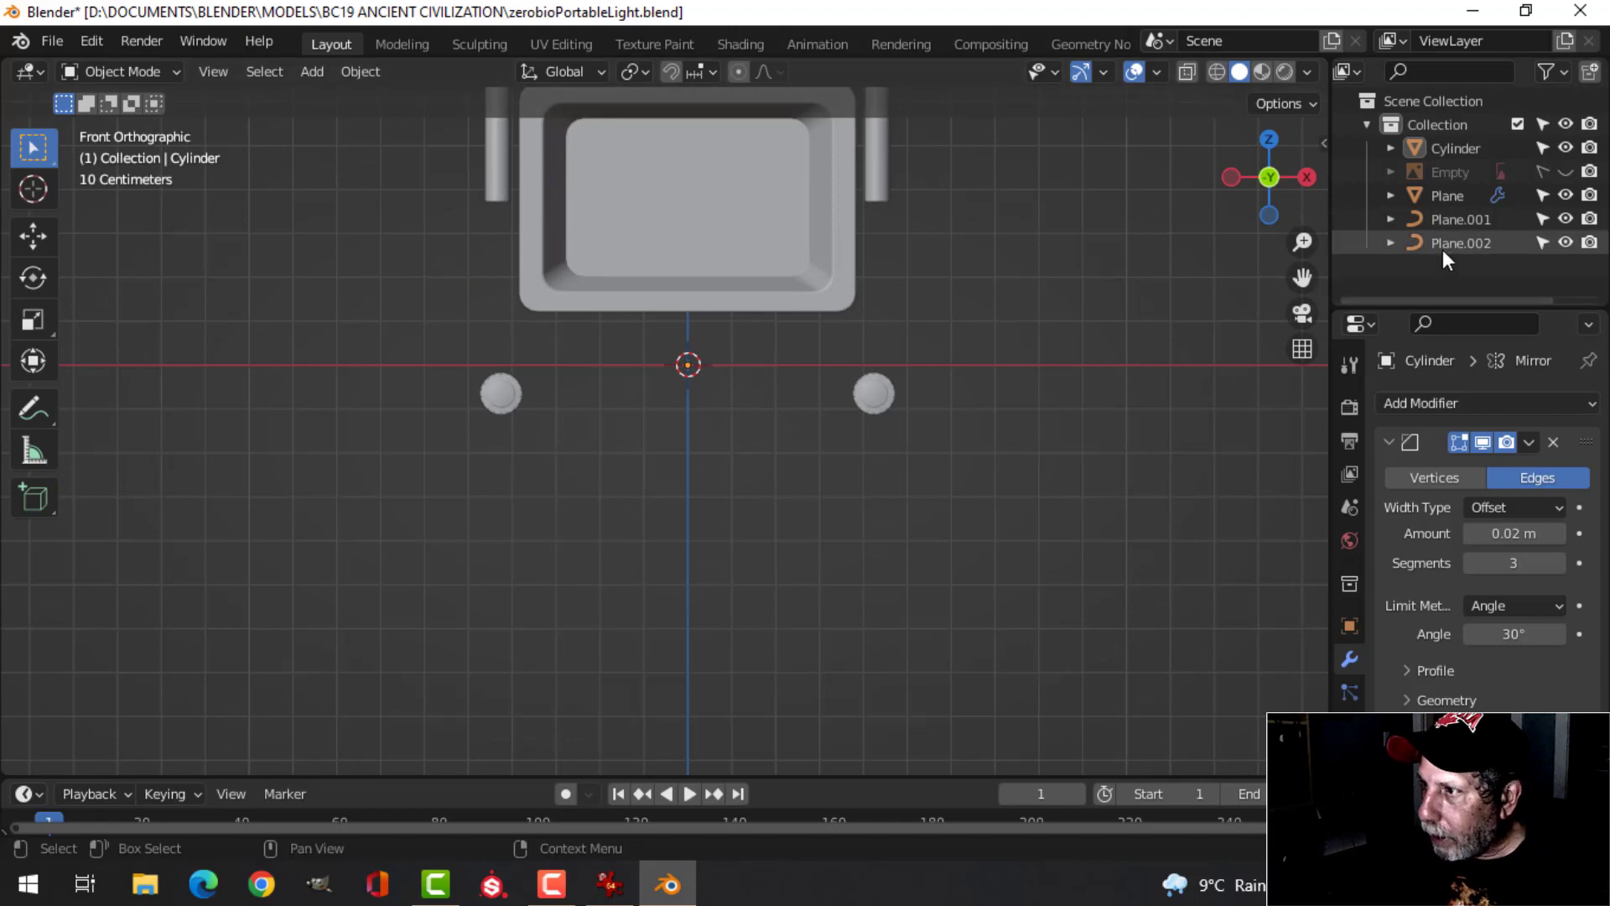
pyautogui.click(1566, 171)
pyautogui.scroll(2, 797, 401)
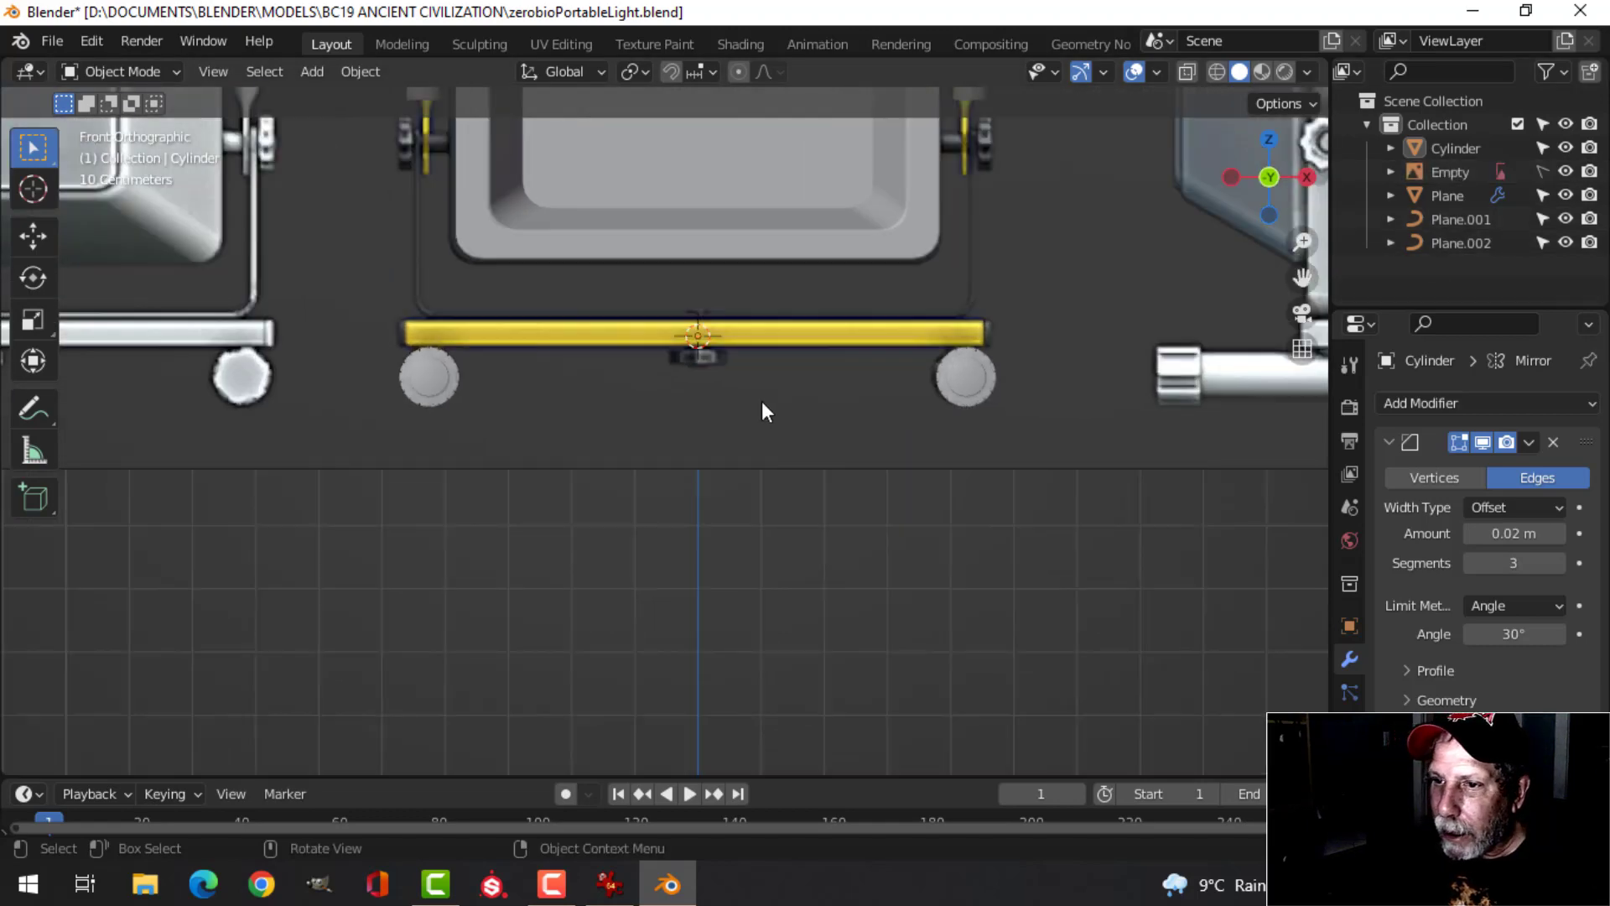
pyautogui.moveTo(615, 408); pyautogui.dragTo(711, 429, button='middle')
pyautogui.scroll(-4, 467, 510)
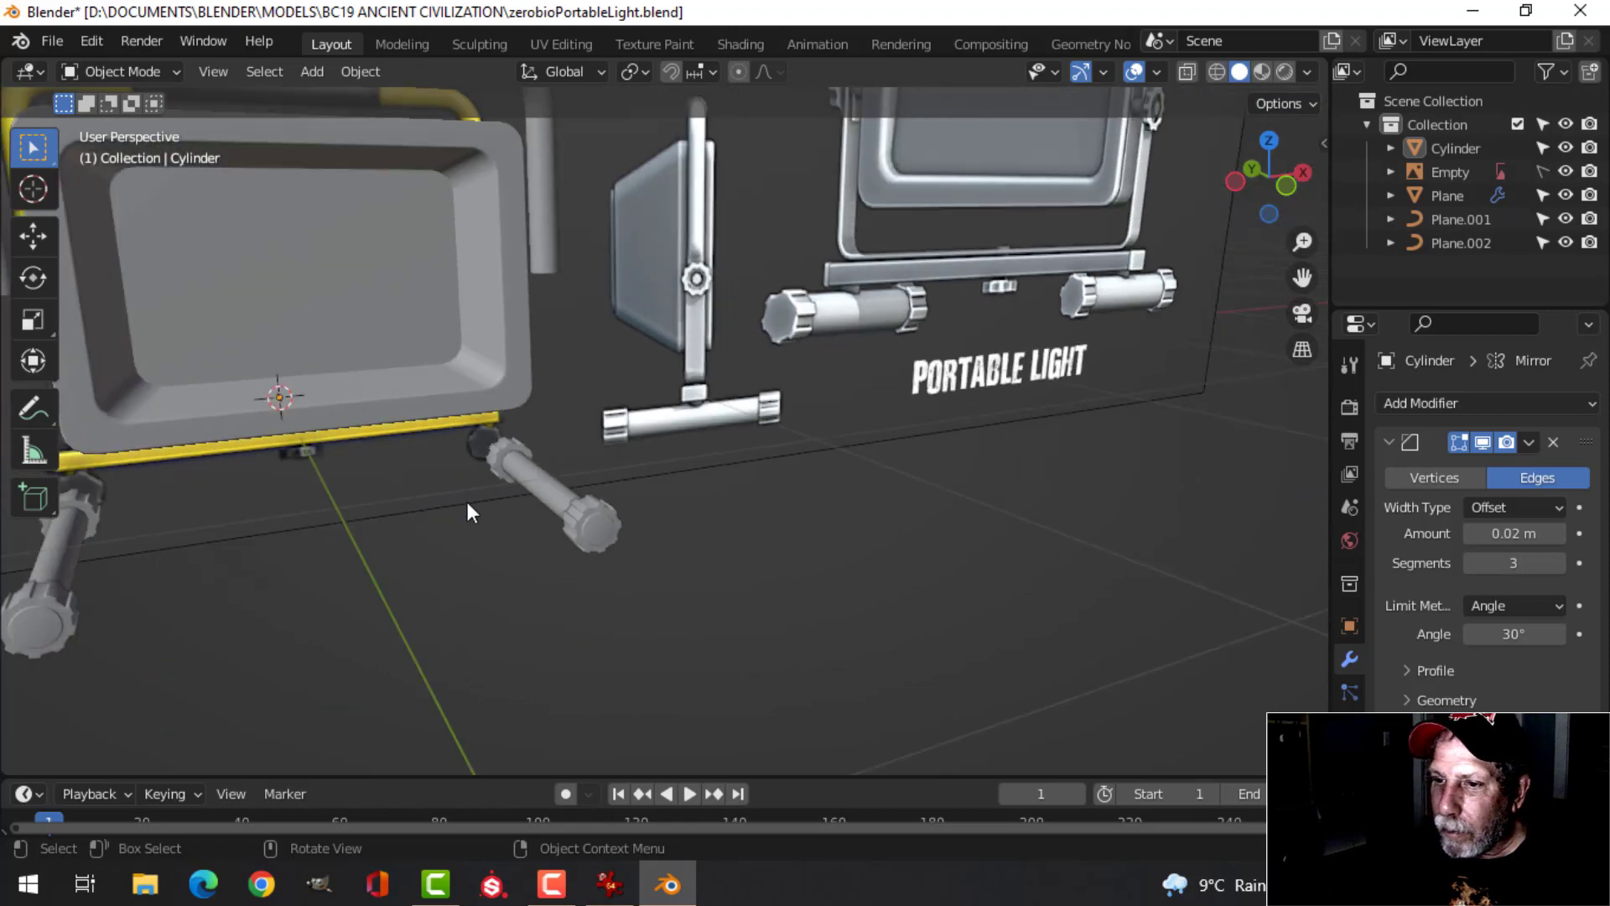
pyautogui.moveTo(467, 510); pyautogui.dragTo(708, 456, button='middle')
# Select all objects including the reference image and move them about 0.86 m along Y toward the world origin
pyautogui.click(710, 458)
pyautogui.moveTo(747, 389); pyautogui.dragTo(823, 453, button='middle')
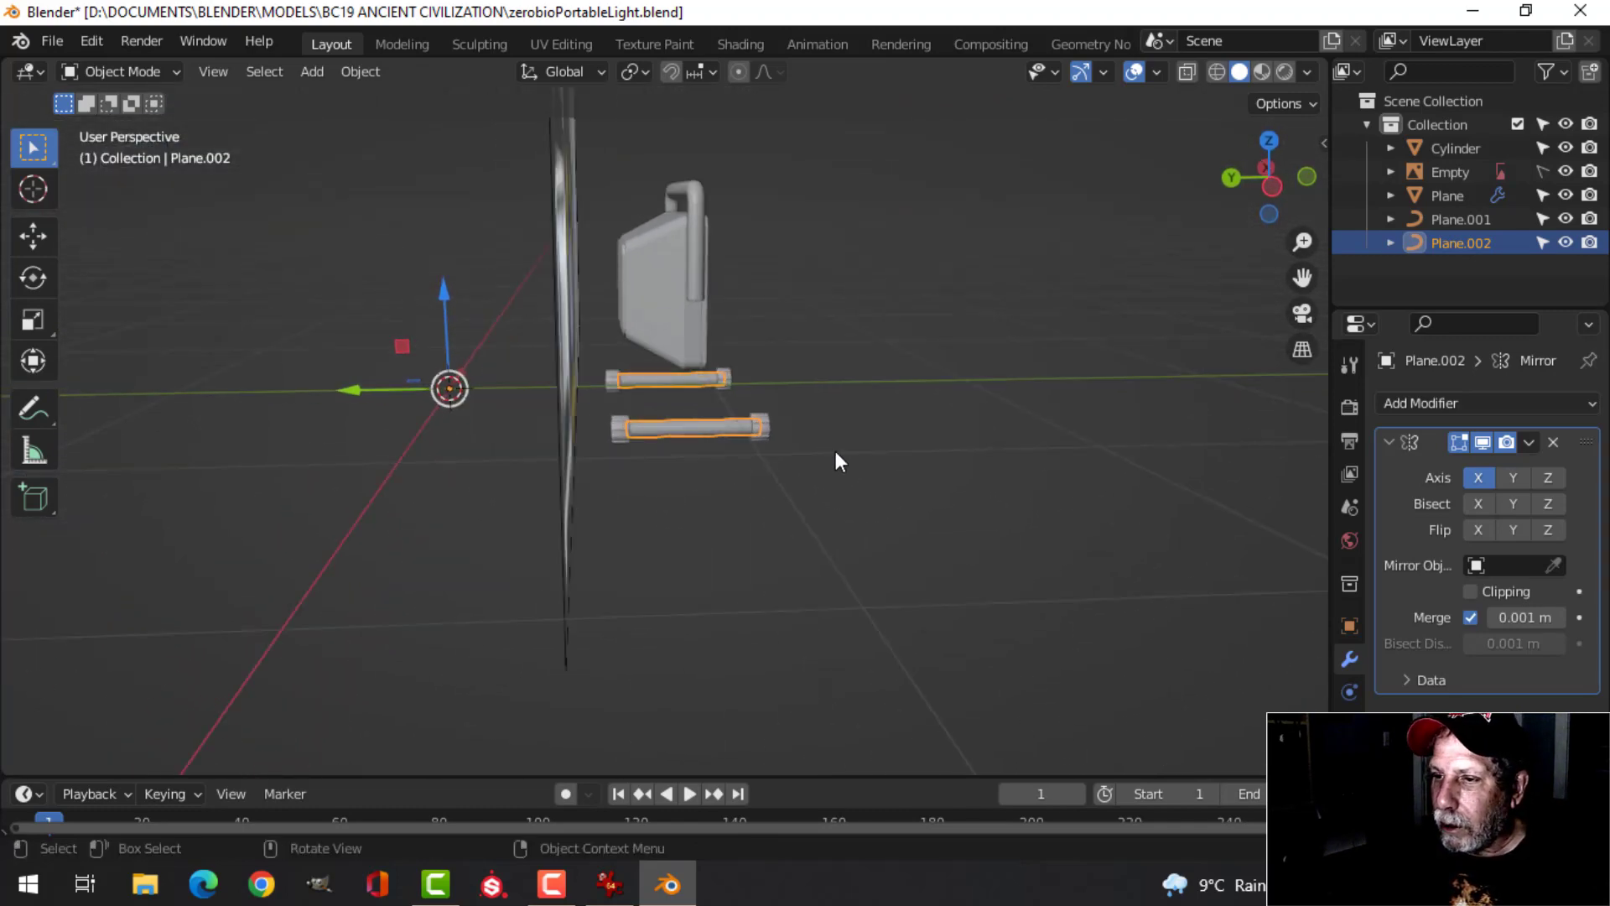
pyautogui.scroll(-2, 822, 453)
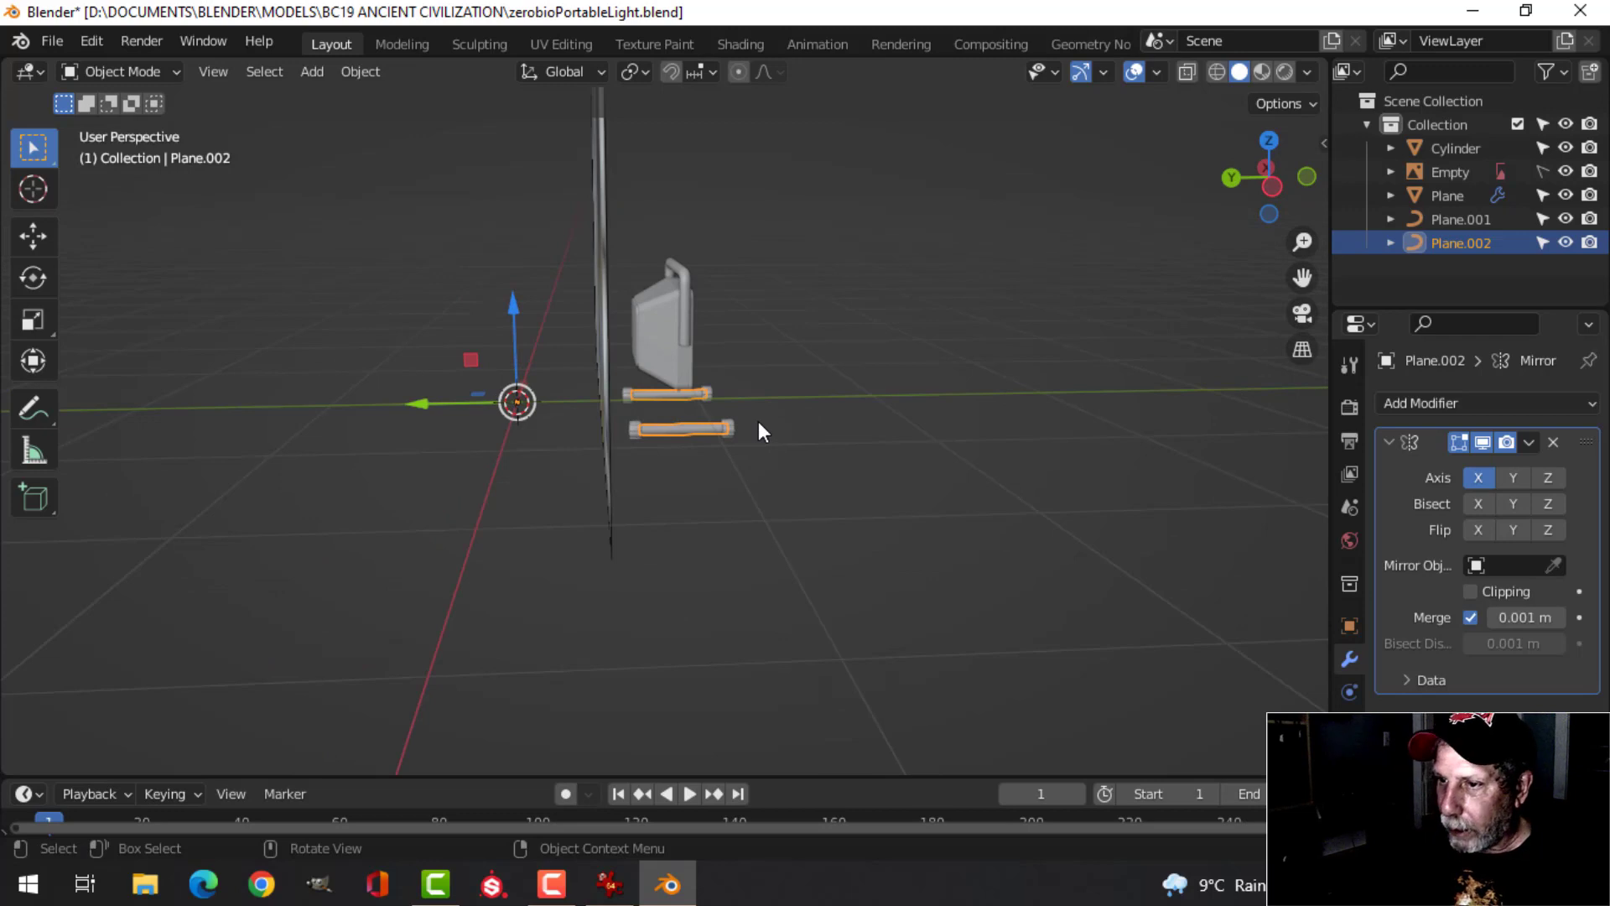
pyautogui.press('a')
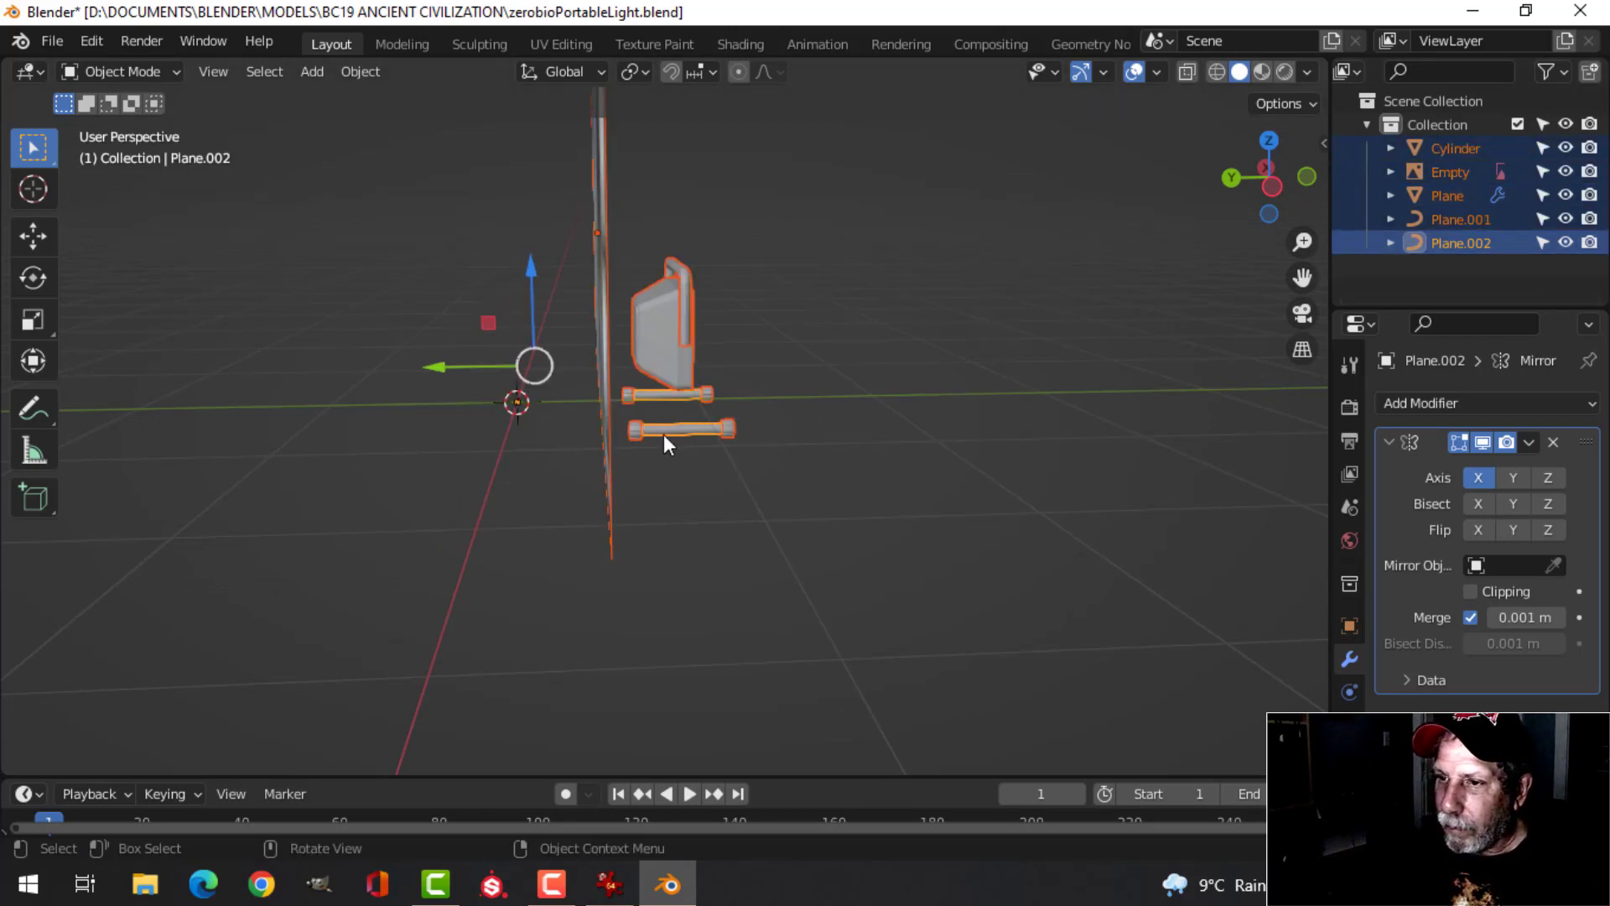
pyautogui.moveTo(465, 370); pyautogui.dragTo(294, 365)
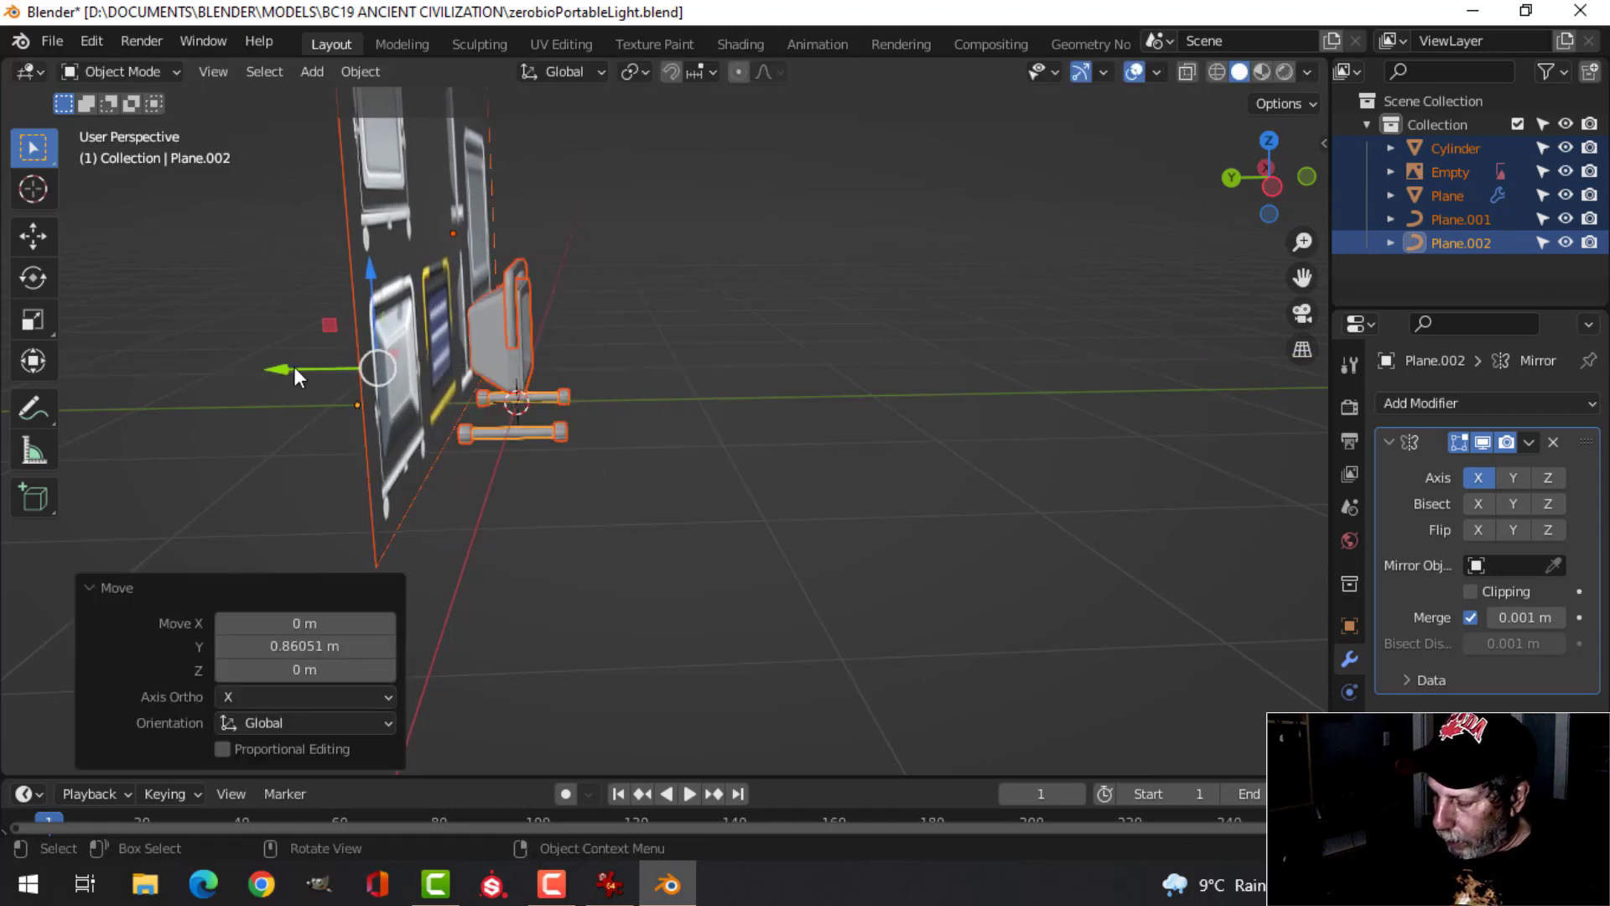
# In the right side view, nudge all selected objects about 0.004 m along Y to centre the feet on the origin
pyautogui.press('KP_3')
pyautogui.scroll(5, 829, 406)
pyautogui.keyDown('shift'); pyautogui.moveTo(1015, 374); pyautogui.dragTo(498, 439, button='middle'); pyautogui.keyUp('shift')
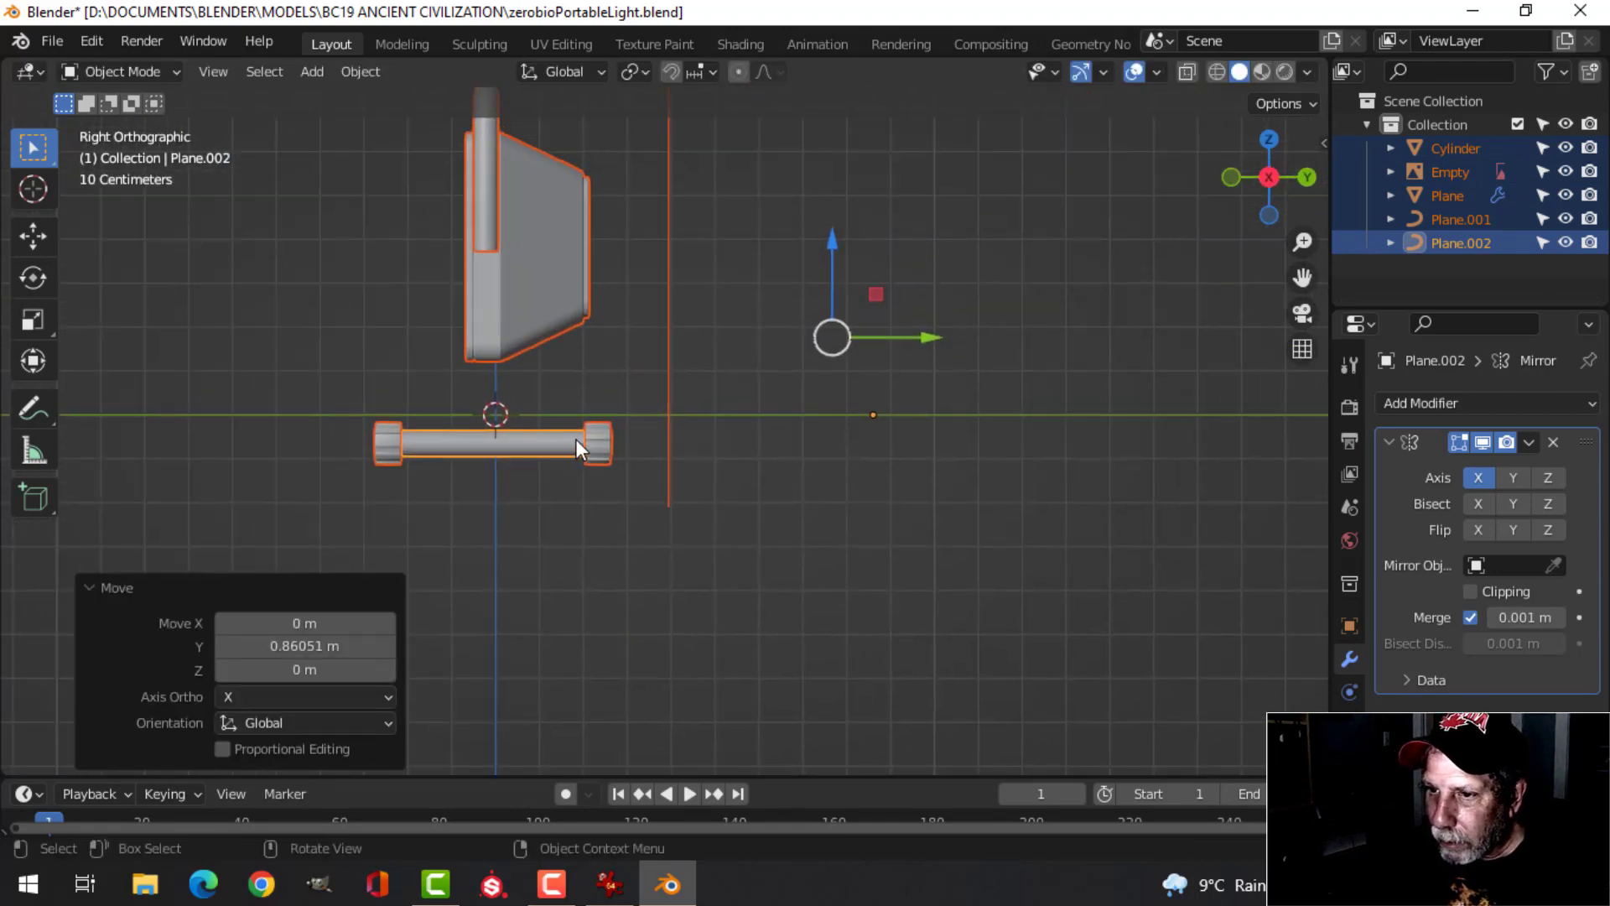
pyautogui.scroll(2, 579, 438)
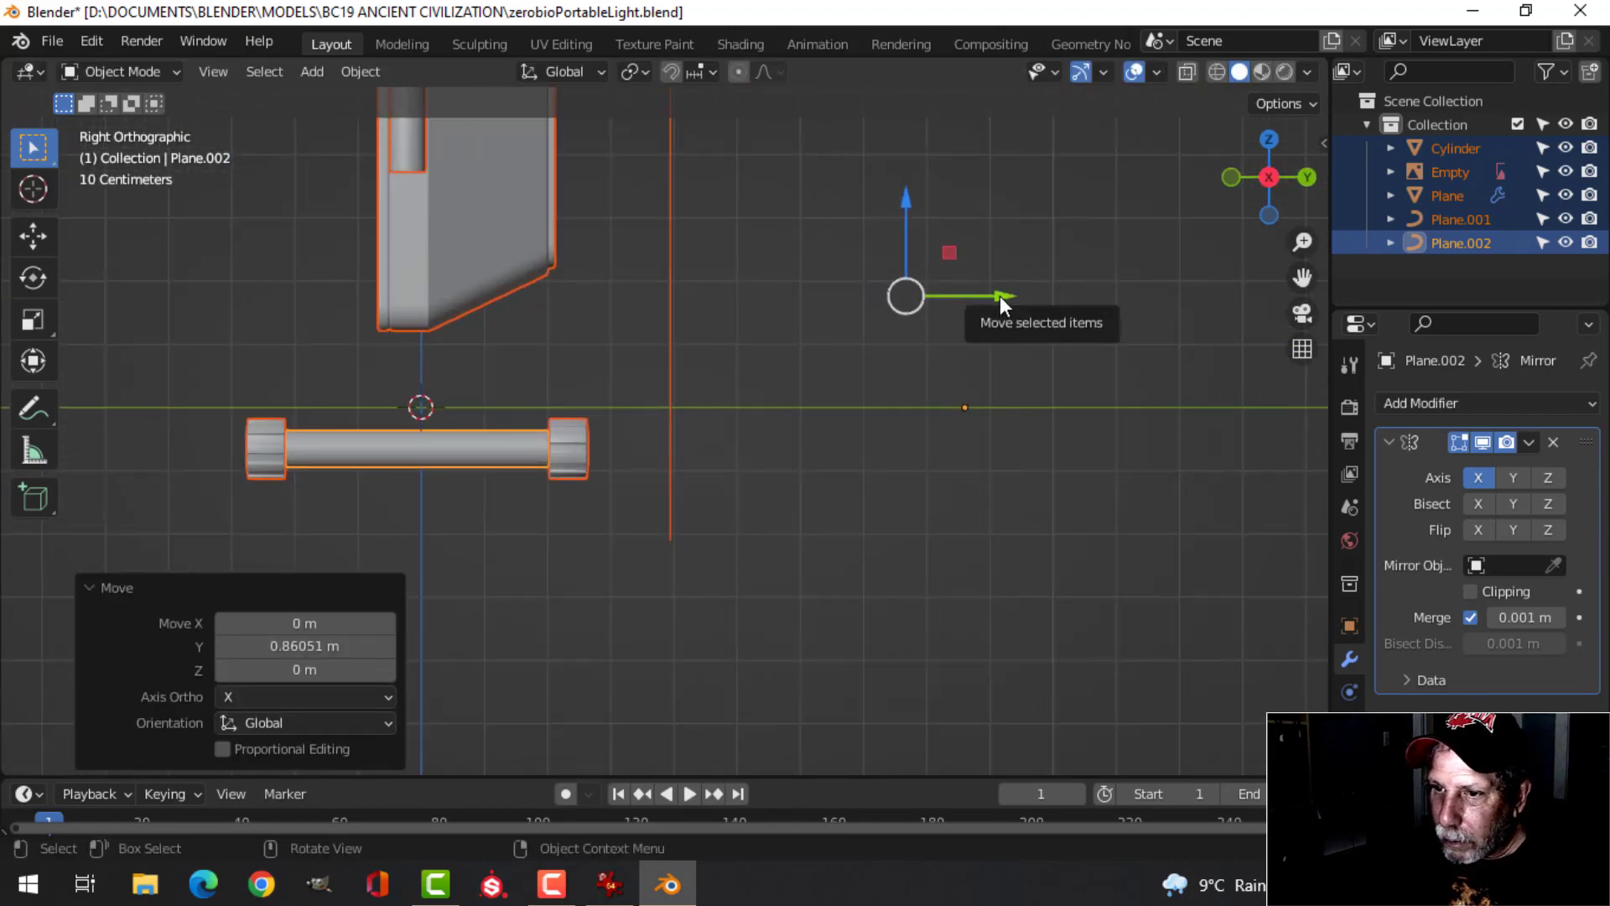
pyautogui.moveTo(1000, 292); pyautogui.dragTo(1004, 293)
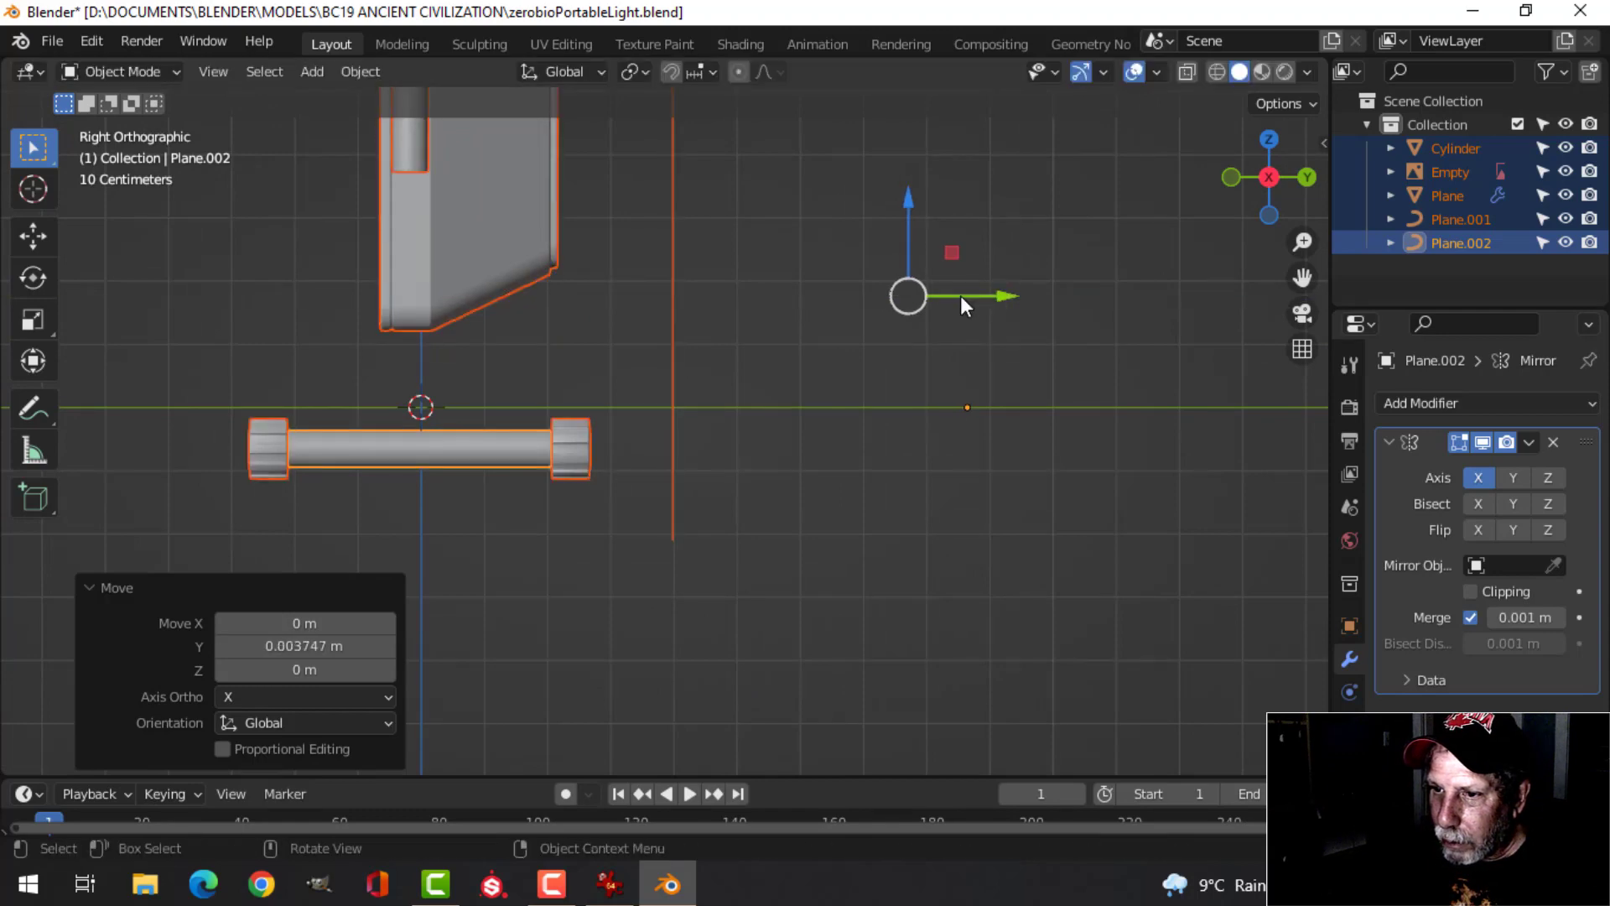
# Deselect all objects and hide the reference image
pyautogui.click(491, 389)
pyautogui.moveTo(491, 389); pyautogui.dragTo(947, 369, button='middle')
pyautogui.click(1565, 172)
pyautogui.moveTo(725, 440); pyautogui.dragTo(857, 429, button='middle')
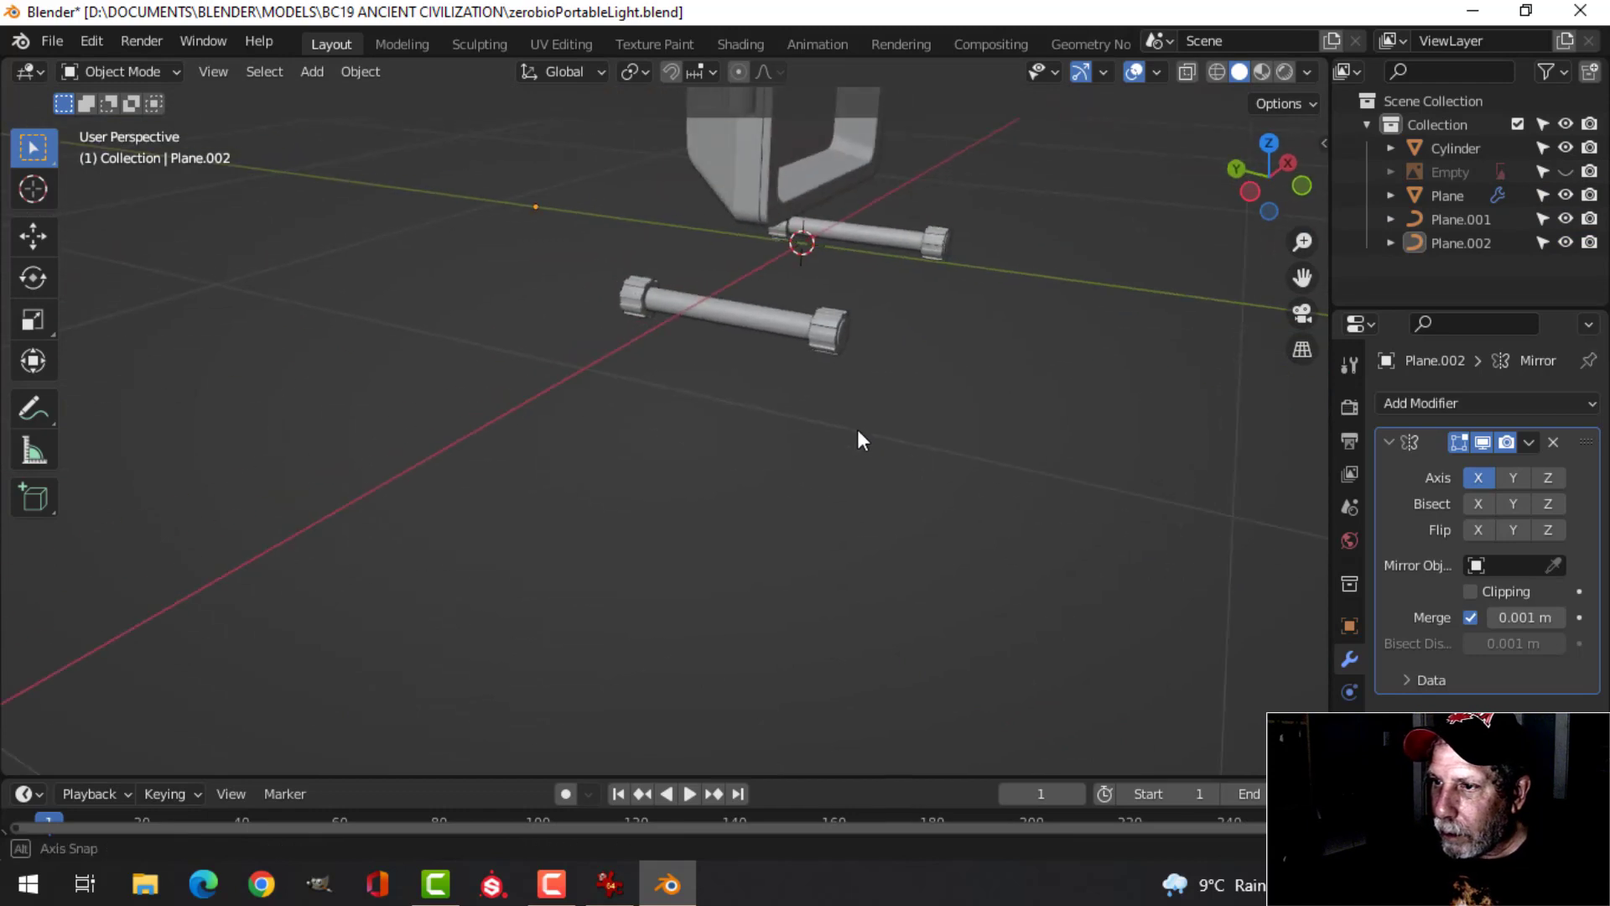
# Add a plane at the world origin and scale its mesh to 0.5 in Edit Mode
pyautogui.hotkey('shift', 'a')
pyautogui.moveTo(894, 373)
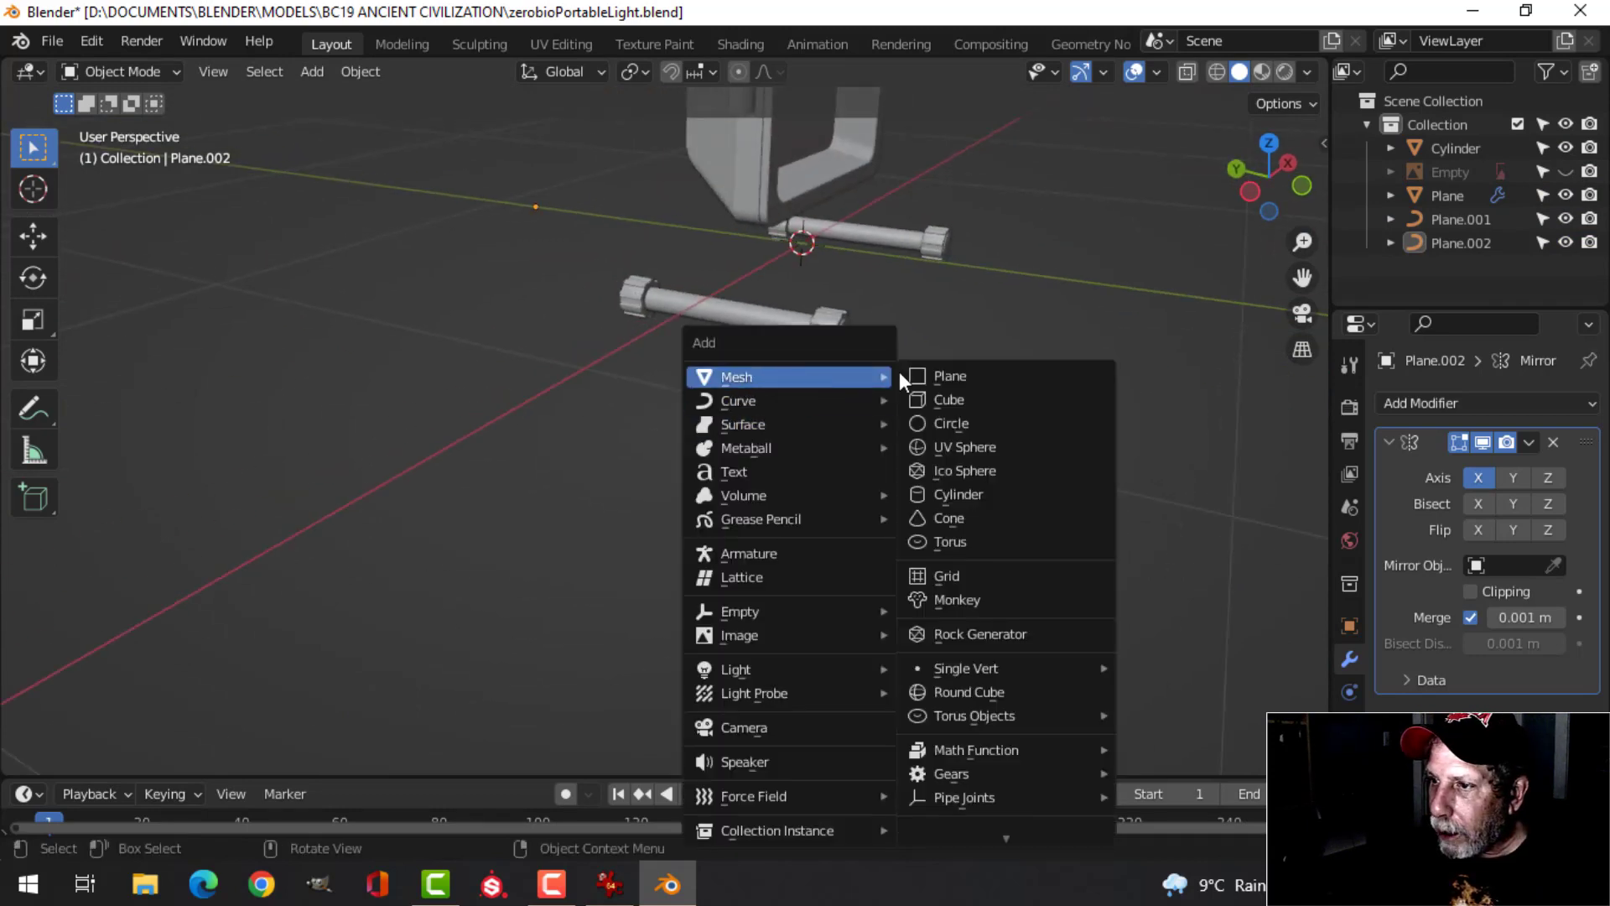
pyautogui.click(951, 372)
pyautogui.press('Tab')
pyautogui.scroll(-4, 898, 372)
pyautogui.moveTo(878, 408); pyautogui.dragTo(950, 393, button='middle')
pyautogui.press('s')
pyautogui.click(868, 403)
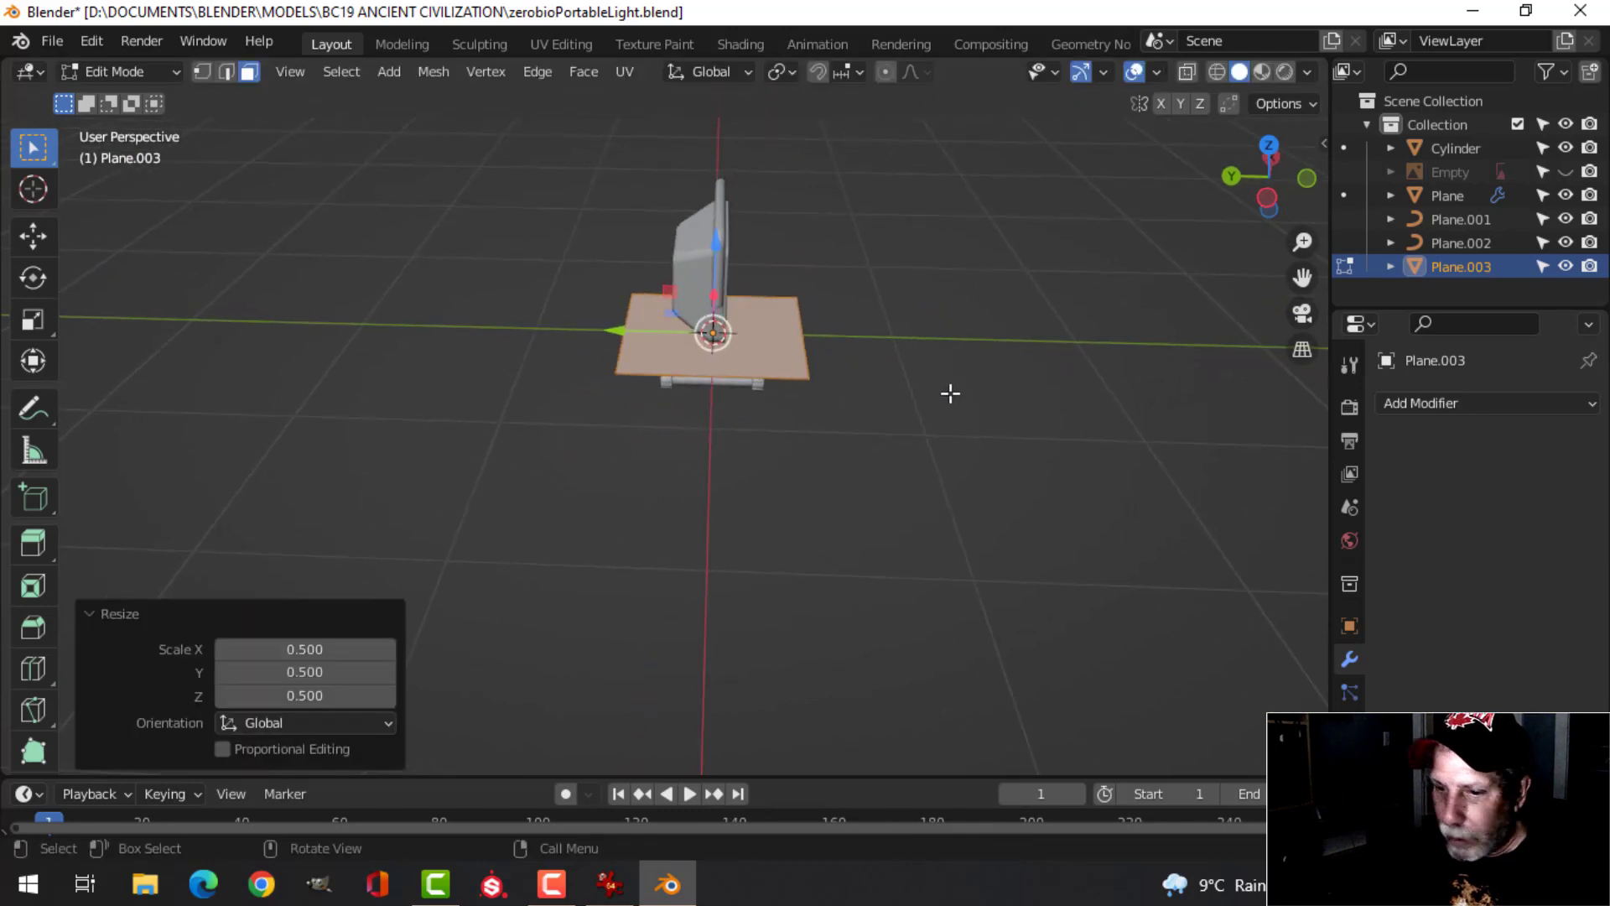
# Scale the plane by about 0.191 along Y, then narrow it further into a slim strip between the two feet
pyautogui.press('s')
pyautogui.press('y')
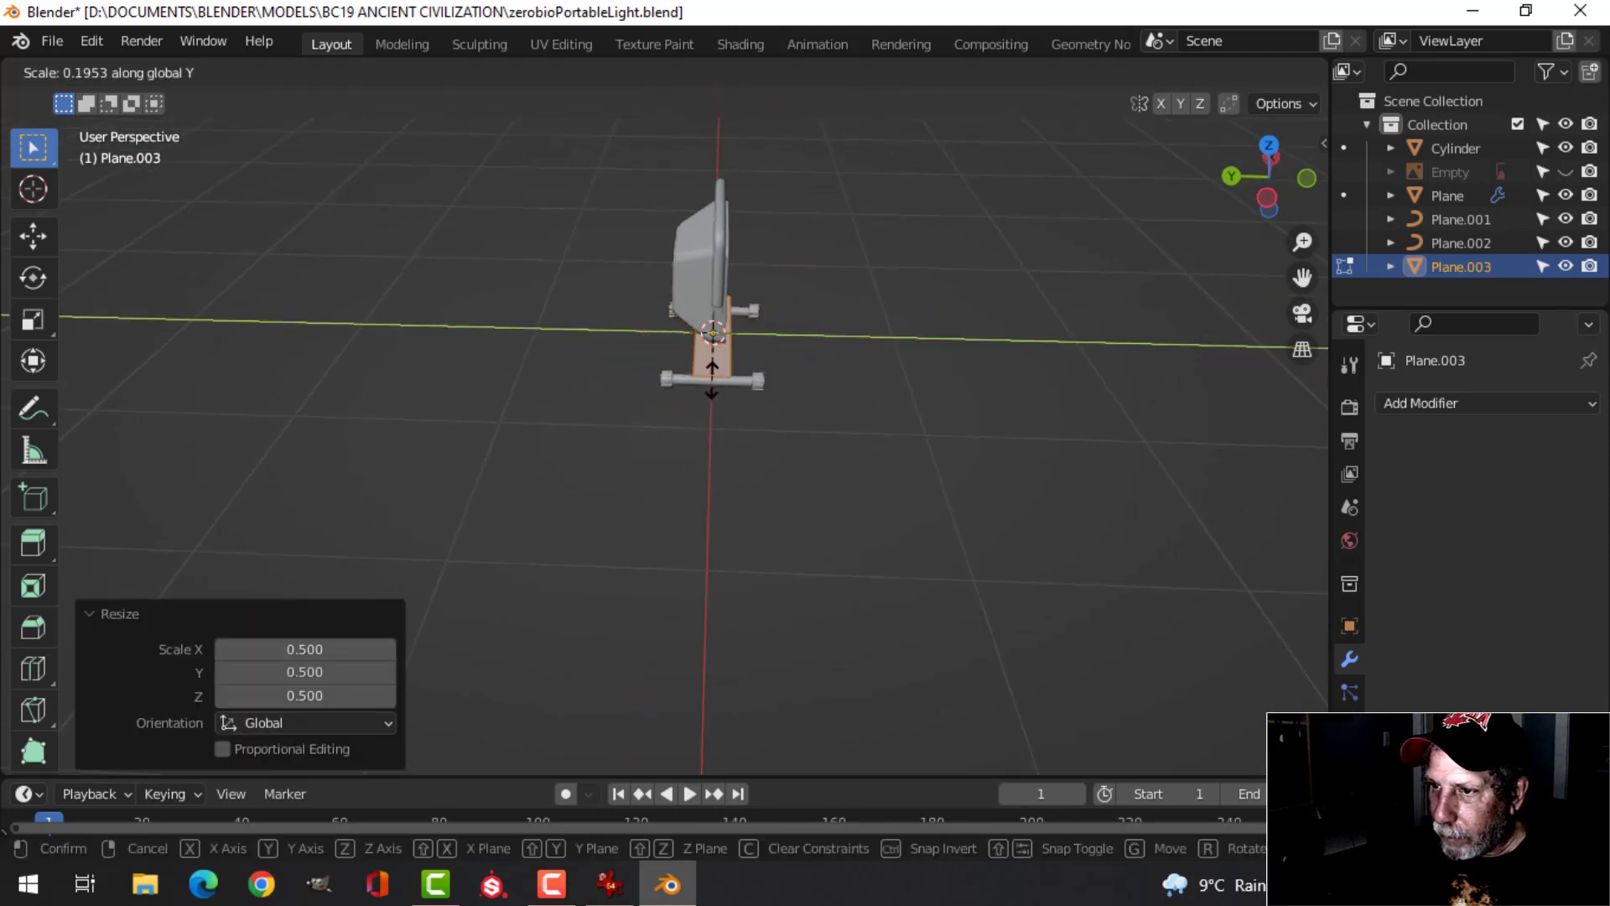
pyautogui.click(713, 378)
pyautogui.scroll(5, 783, 391)
pyautogui.keyDown('shift'); pyautogui.moveTo(935, 316); pyautogui.dragTo(834, 537, button='middle'); pyautogui.keyUp('shift')
pyautogui.moveTo(835, 537); pyautogui.dragTo(884, 449, button='middle')
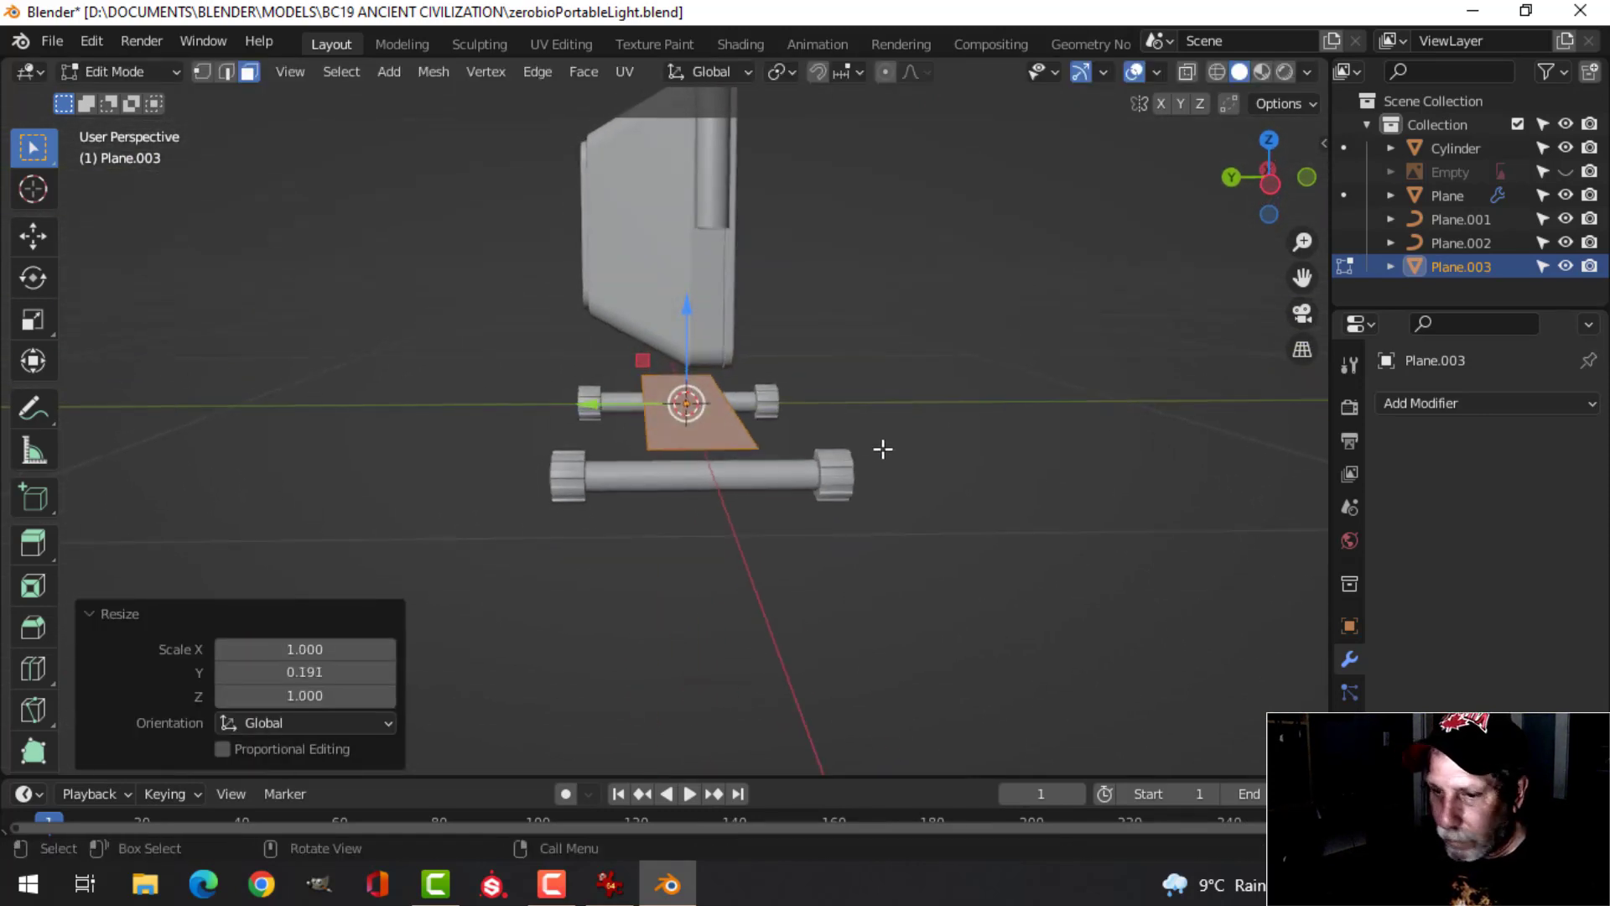
pyautogui.press('s')
pyautogui.press('y')
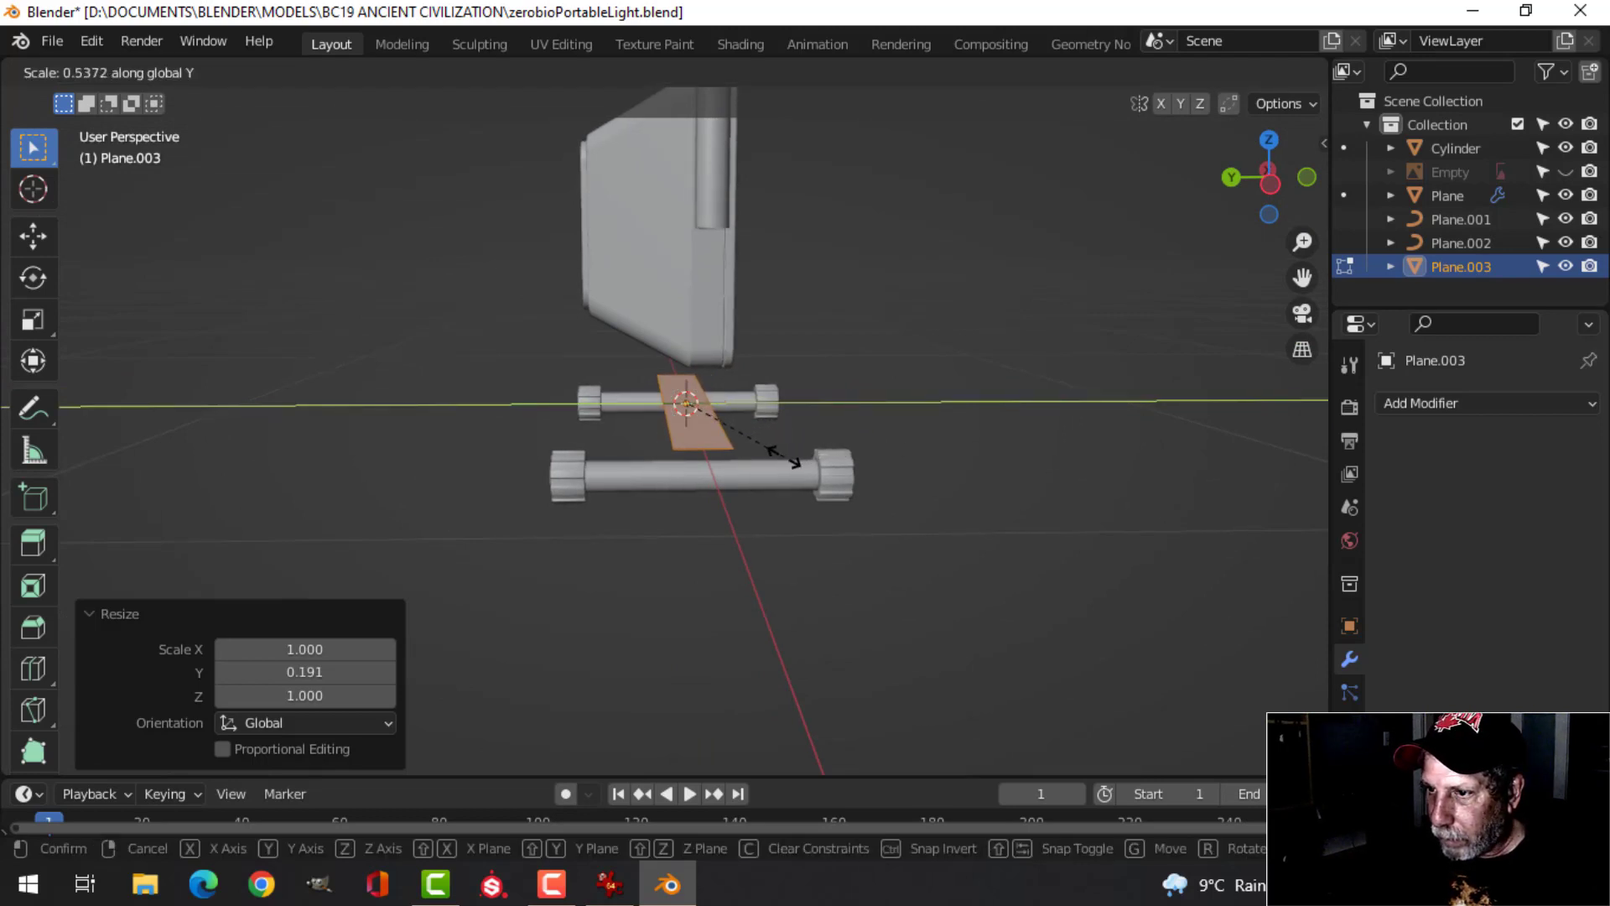
pyautogui.click(763, 454)
# Extrude the strip about 0.041 m upward into a crossbar and lower the whole bar about 0.015 m along Z
pyautogui.moveTo(763, 455)
pyautogui.mouseDown(button='middle')
pyautogui.moveTo(748, 402)
pyautogui.moveTo(705, 392)
pyautogui.moveTo(752, 440)
pyautogui.mouseUp(button='middle')
pyautogui.scroll(2, 748, 402)
pyautogui.press('e')
pyautogui.click(751, 411)
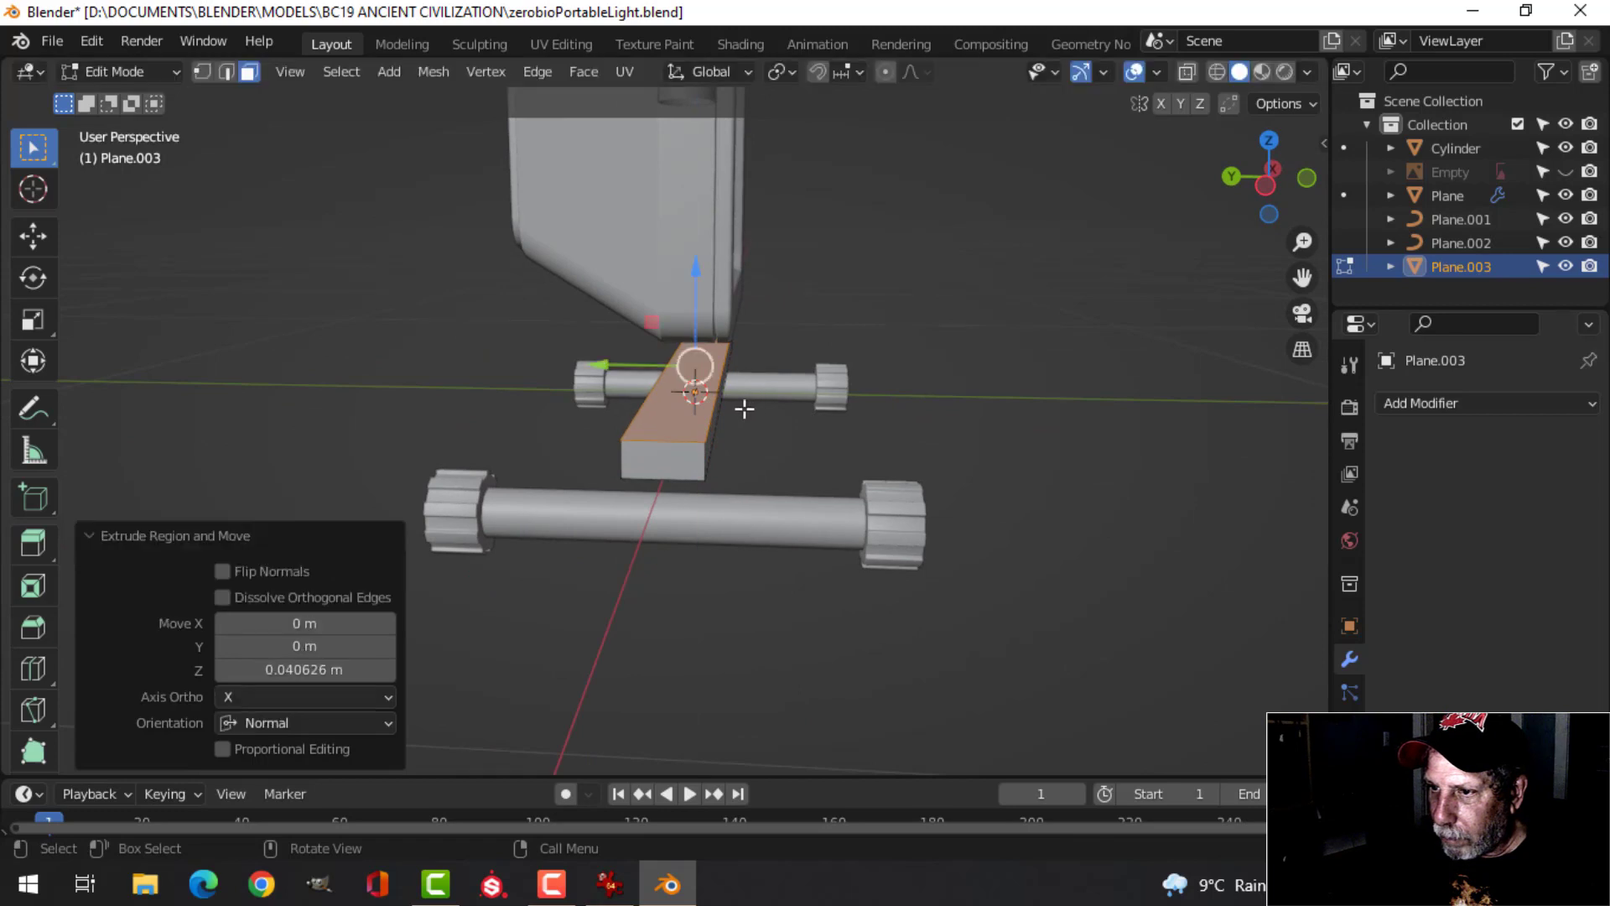
pyautogui.press('a')
pyautogui.moveTo(695, 305); pyautogui.dragTo(696, 320)
pyautogui.moveTo(868, 389); pyautogui.dragTo(685, 406, button='middle')
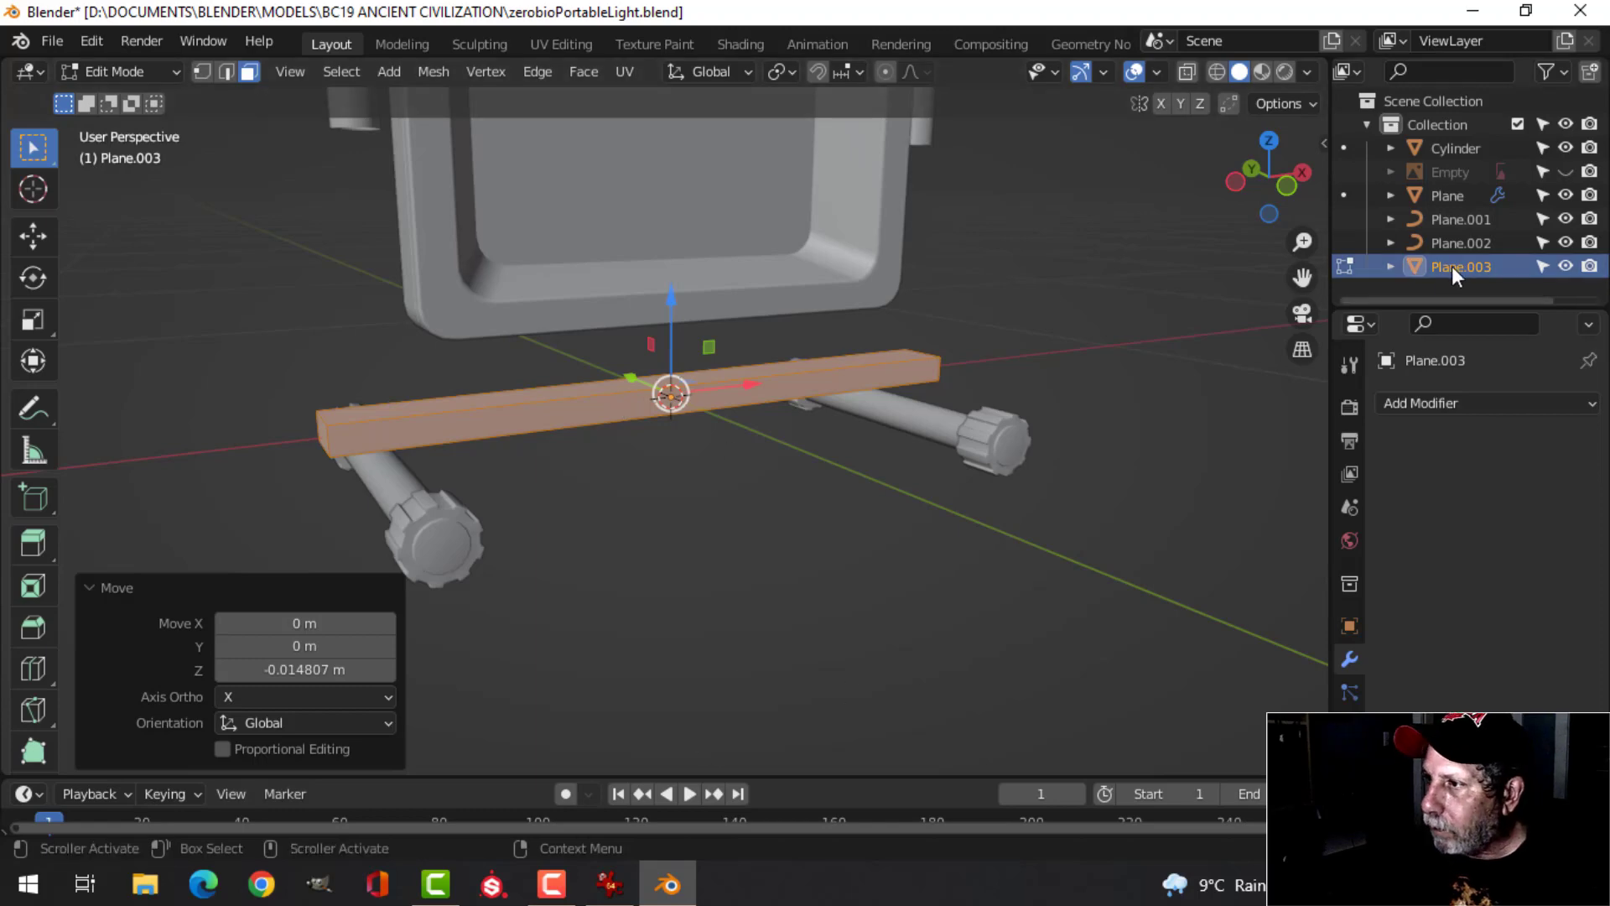
# Show the reference image and compare the crossbar and its end details with the reference from several angles
pyautogui.click(1565, 172)
pyautogui.scroll(-4, 999, 320)
pyautogui.keyDown('shift'); pyautogui.moveTo(1154, 327); pyautogui.dragTo(1046, 367, button='middle'); pyautogui.keyUp('shift')
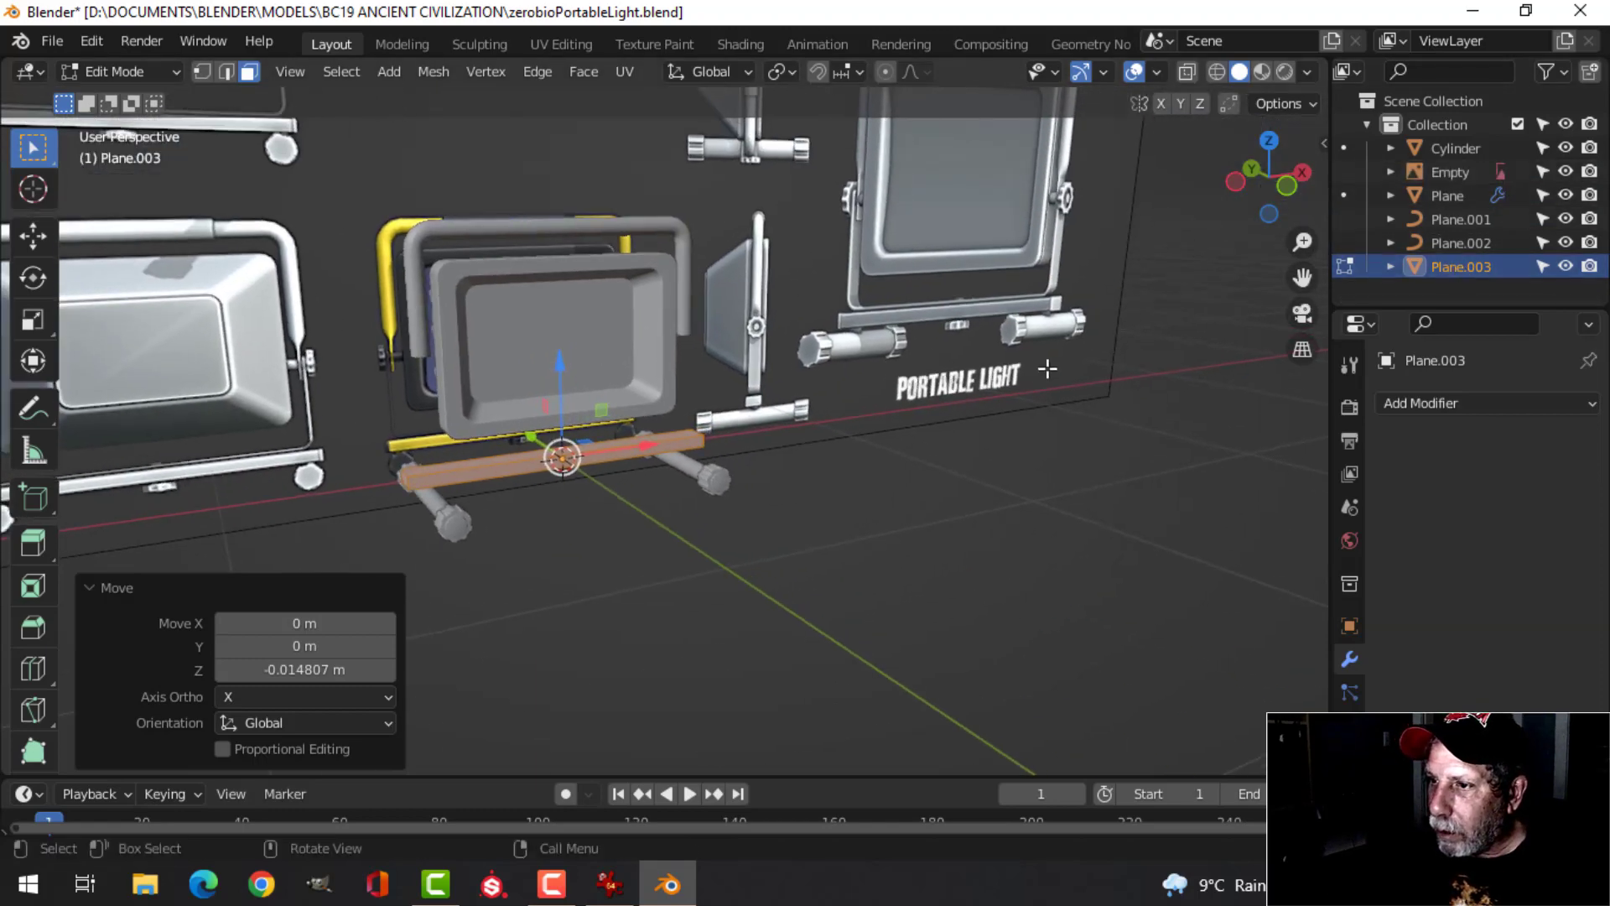
pyautogui.moveTo(1208, 334); pyautogui.dragTo(513, 426, button='middle')
pyautogui.scroll(2, 1124, 353)
pyautogui.scroll(-3, 397, 433)
pyautogui.keyDown('shift'); pyautogui.moveTo(453, 503); pyautogui.dragTo(692, 363, button='middle'); pyautogui.keyUp('shift')
pyautogui.moveTo(692, 362); pyautogui.dragTo(859, 430, button='middle')
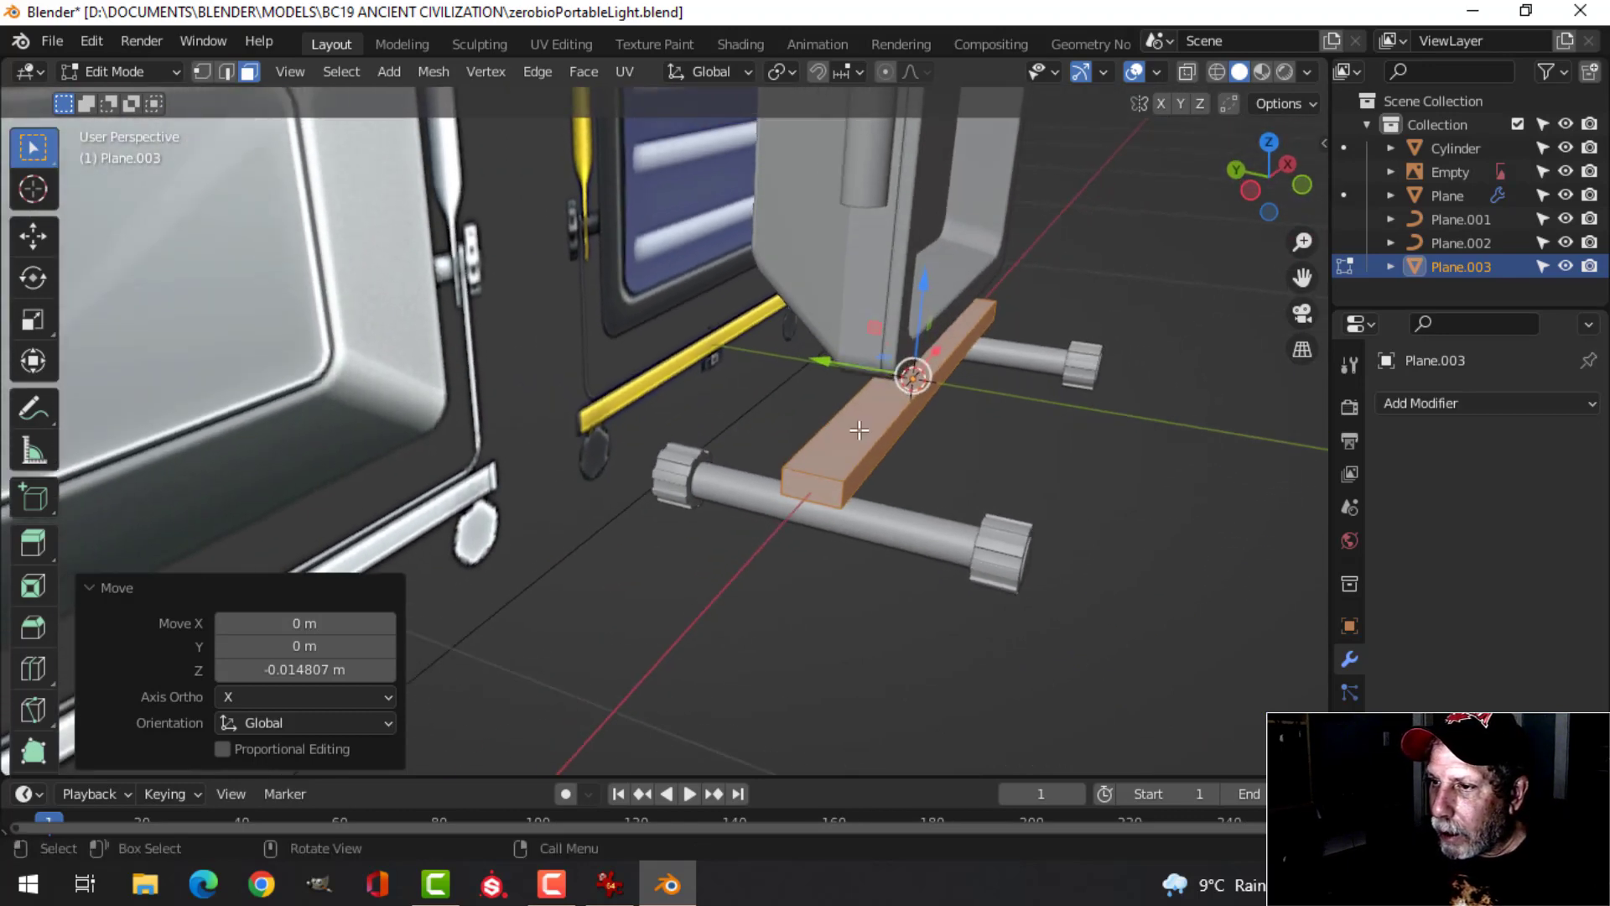
pyautogui.moveTo(964, 446); pyautogui.dragTo(797, 453, button='middle')
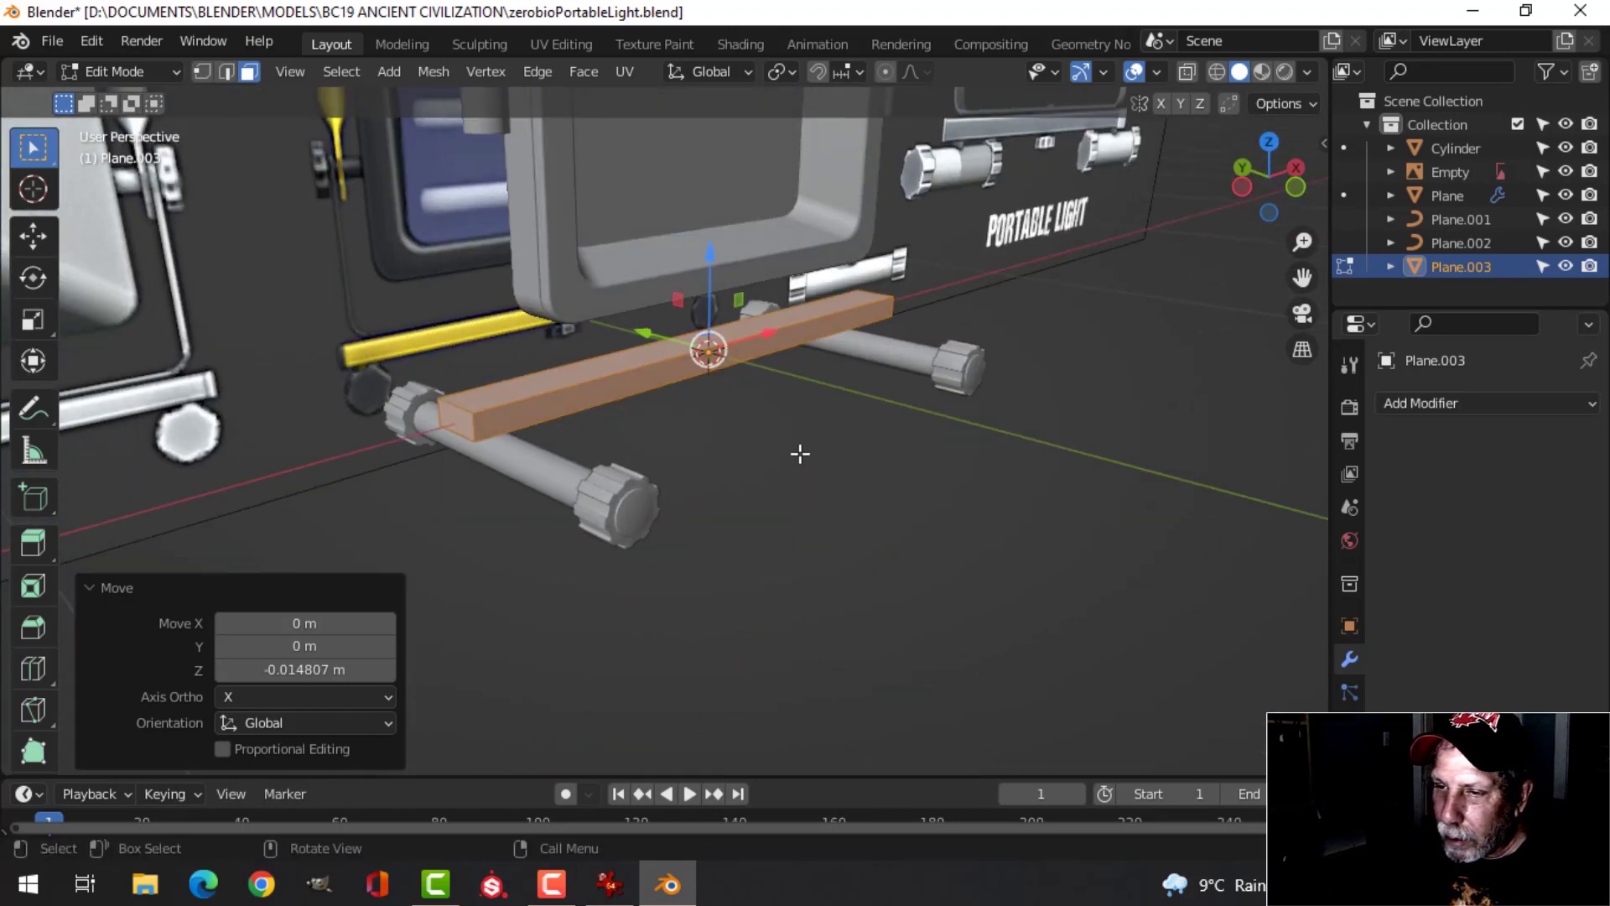
# Duplicate the crossbar's end face, shift the copy slightly outward along X, and separate it into its own object
pyautogui.click(471, 436)
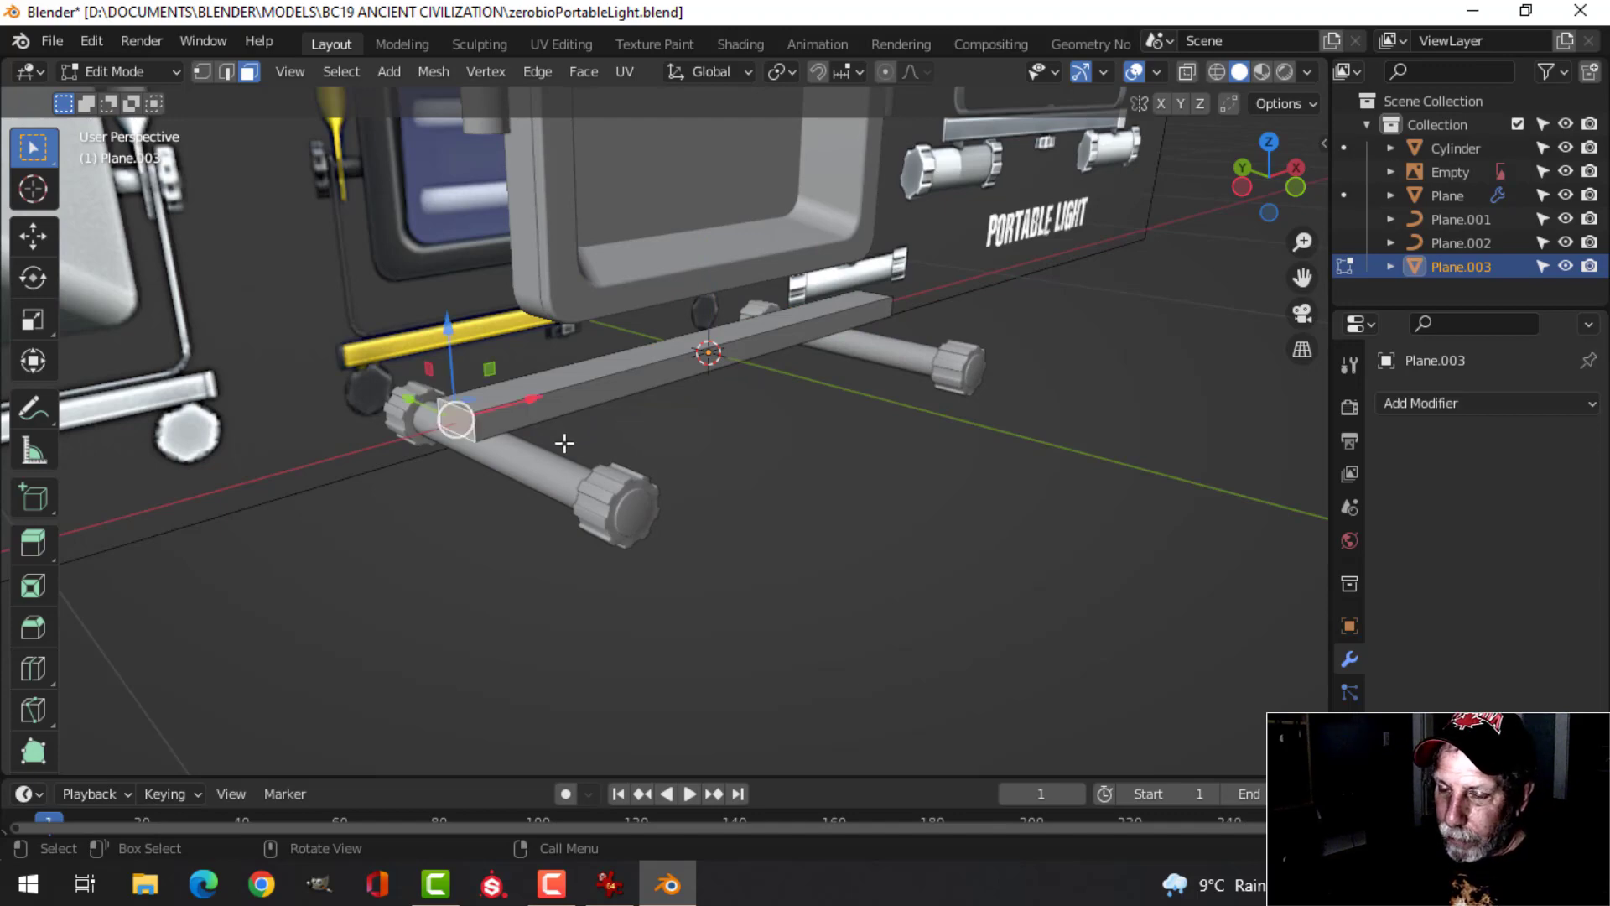
pyautogui.scroll(4, 536, 445)
pyautogui.keyDown('shift'); pyautogui.moveTo(536, 446); pyautogui.dragTo(646, 434, button='middle'); pyautogui.keyUp('shift')
pyautogui.scroll(-3, 623, 438)
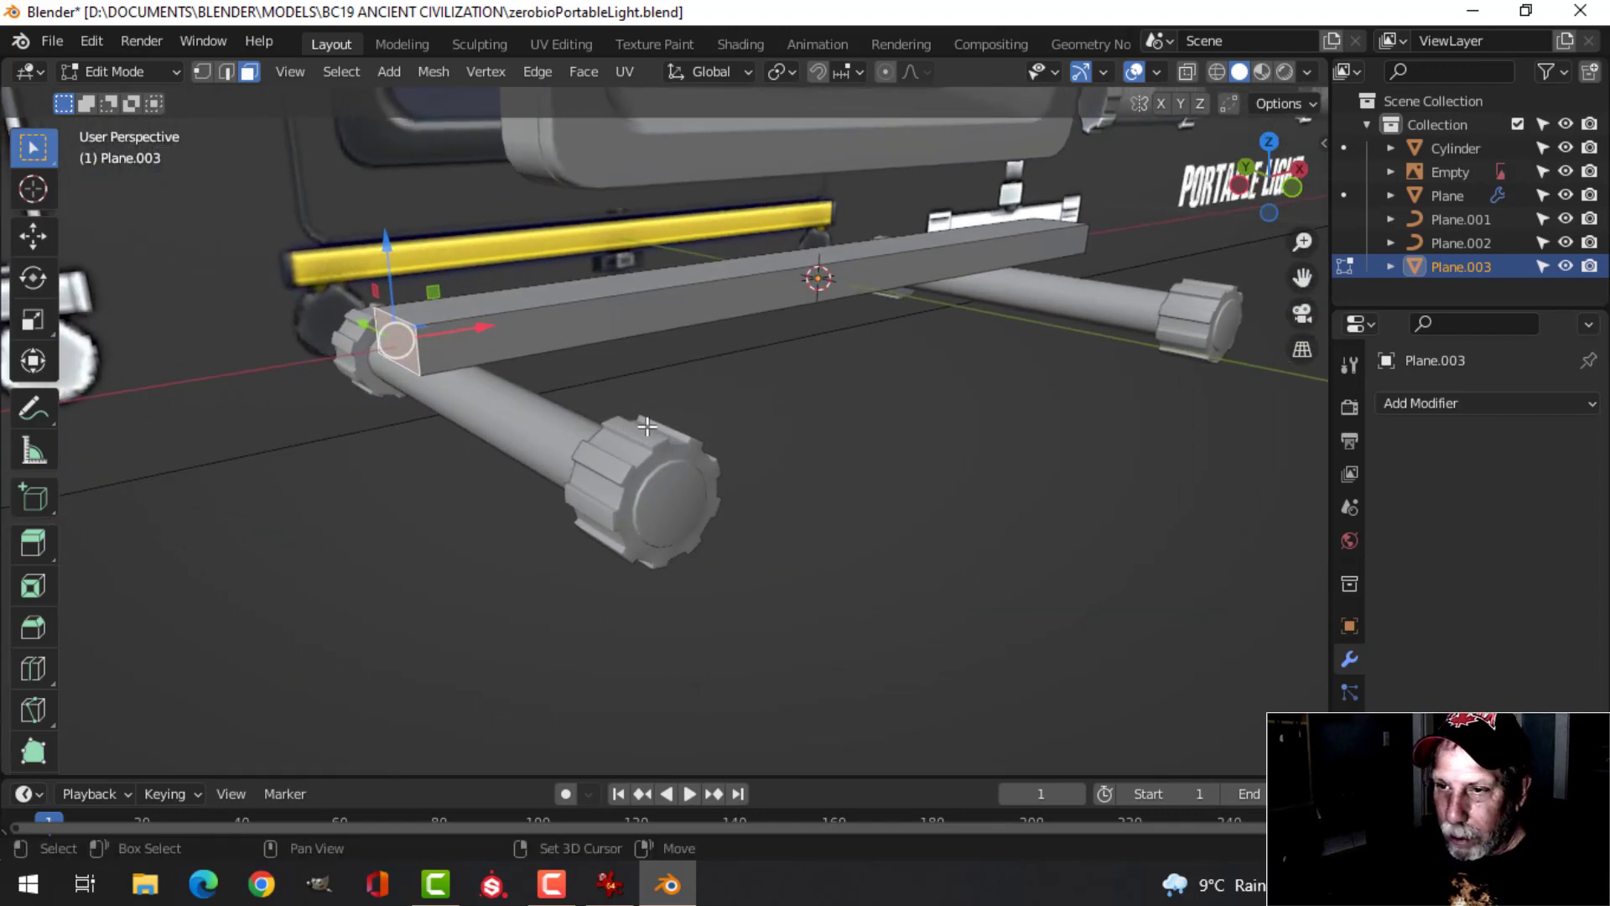
pyautogui.hotkey('shift', 'd')
pyautogui.rightClick(582, 400)
pyautogui.moveTo(484, 327); pyautogui.dragTo(463, 328)
pyautogui.press('p')
pyautogui.click(504, 324)
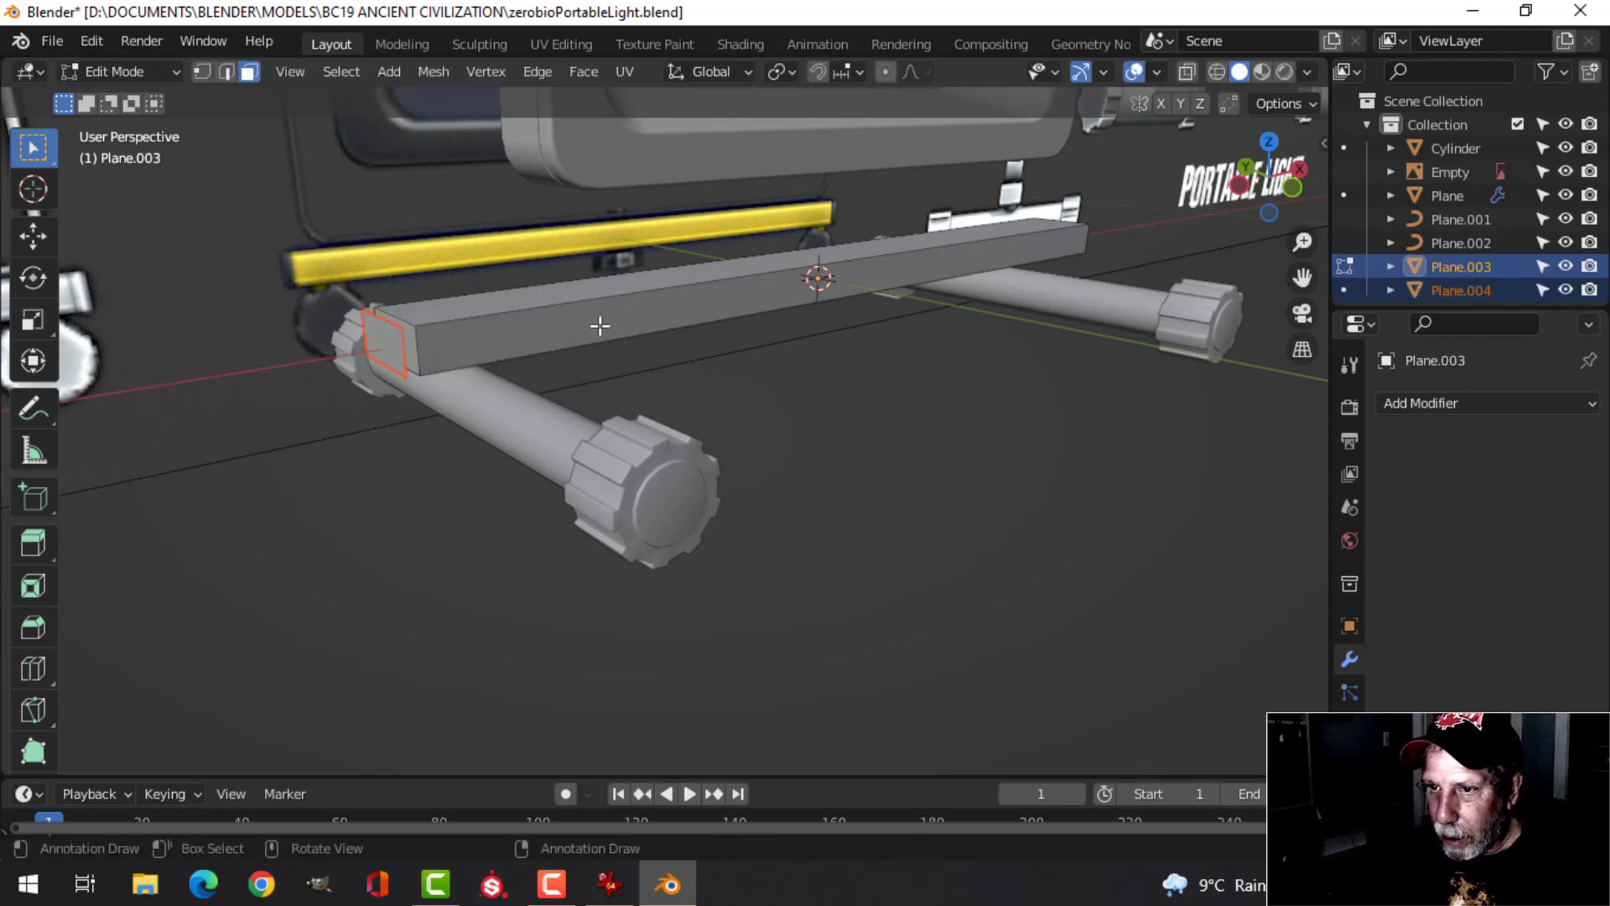
# Delete the end faces of the crossbar and return to Object Mode
pyautogui.press('Tab')
pyautogui.click(390, 353)
pyautogui.click(422, 361)
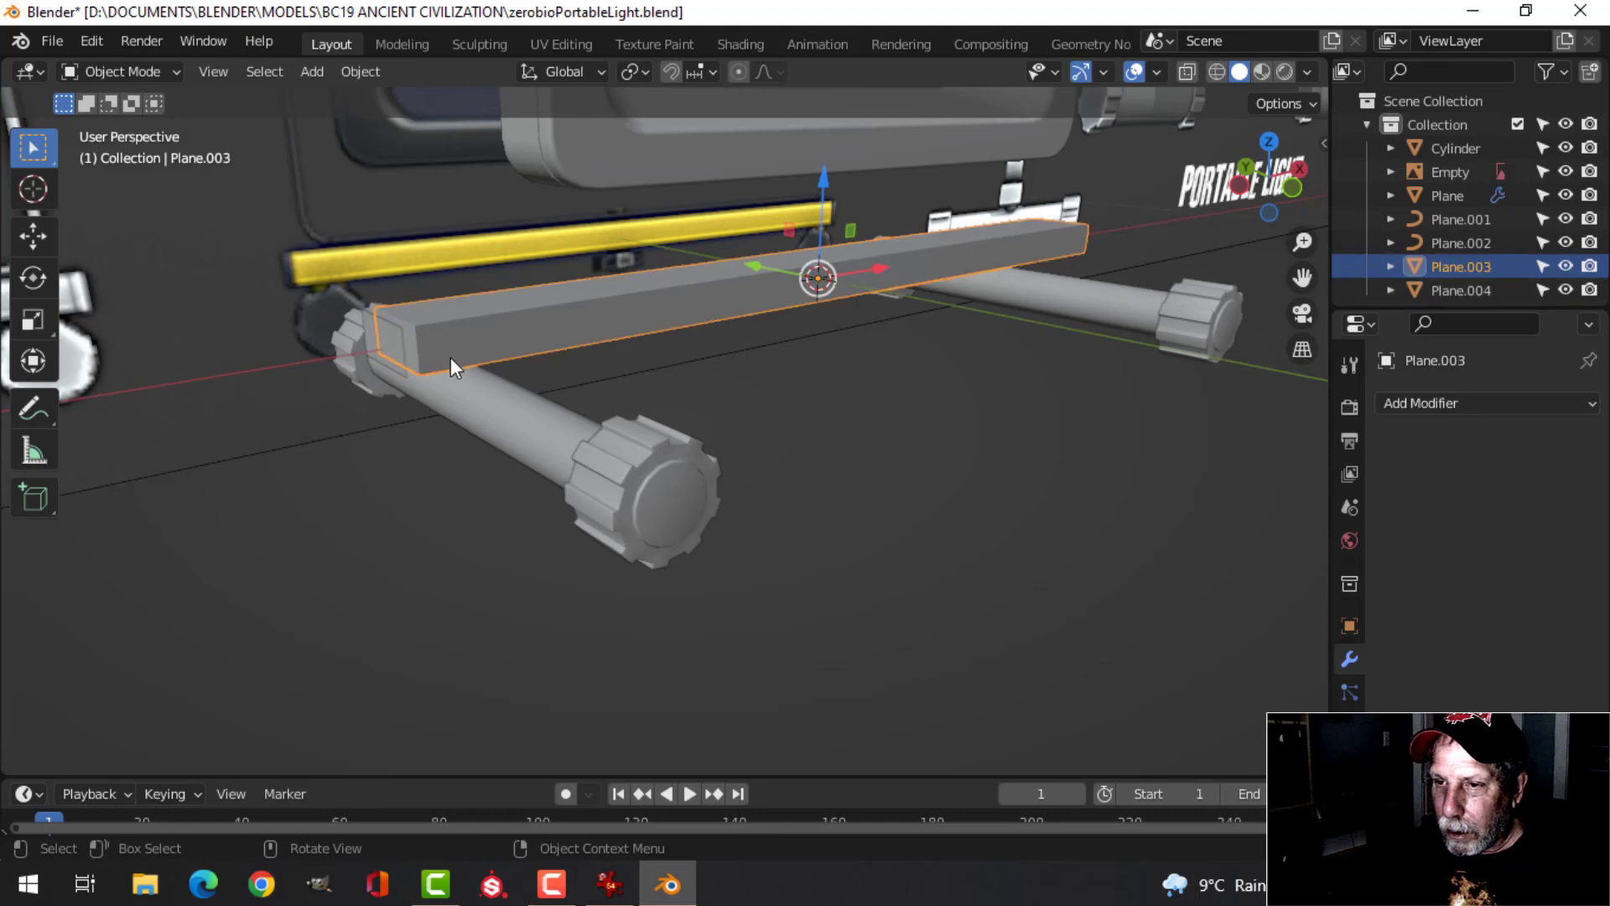
pyautogui.press('Tab')
pyautogui.moveTo(458, 344); pyautogui.dragTo(360, 326, button='middle')
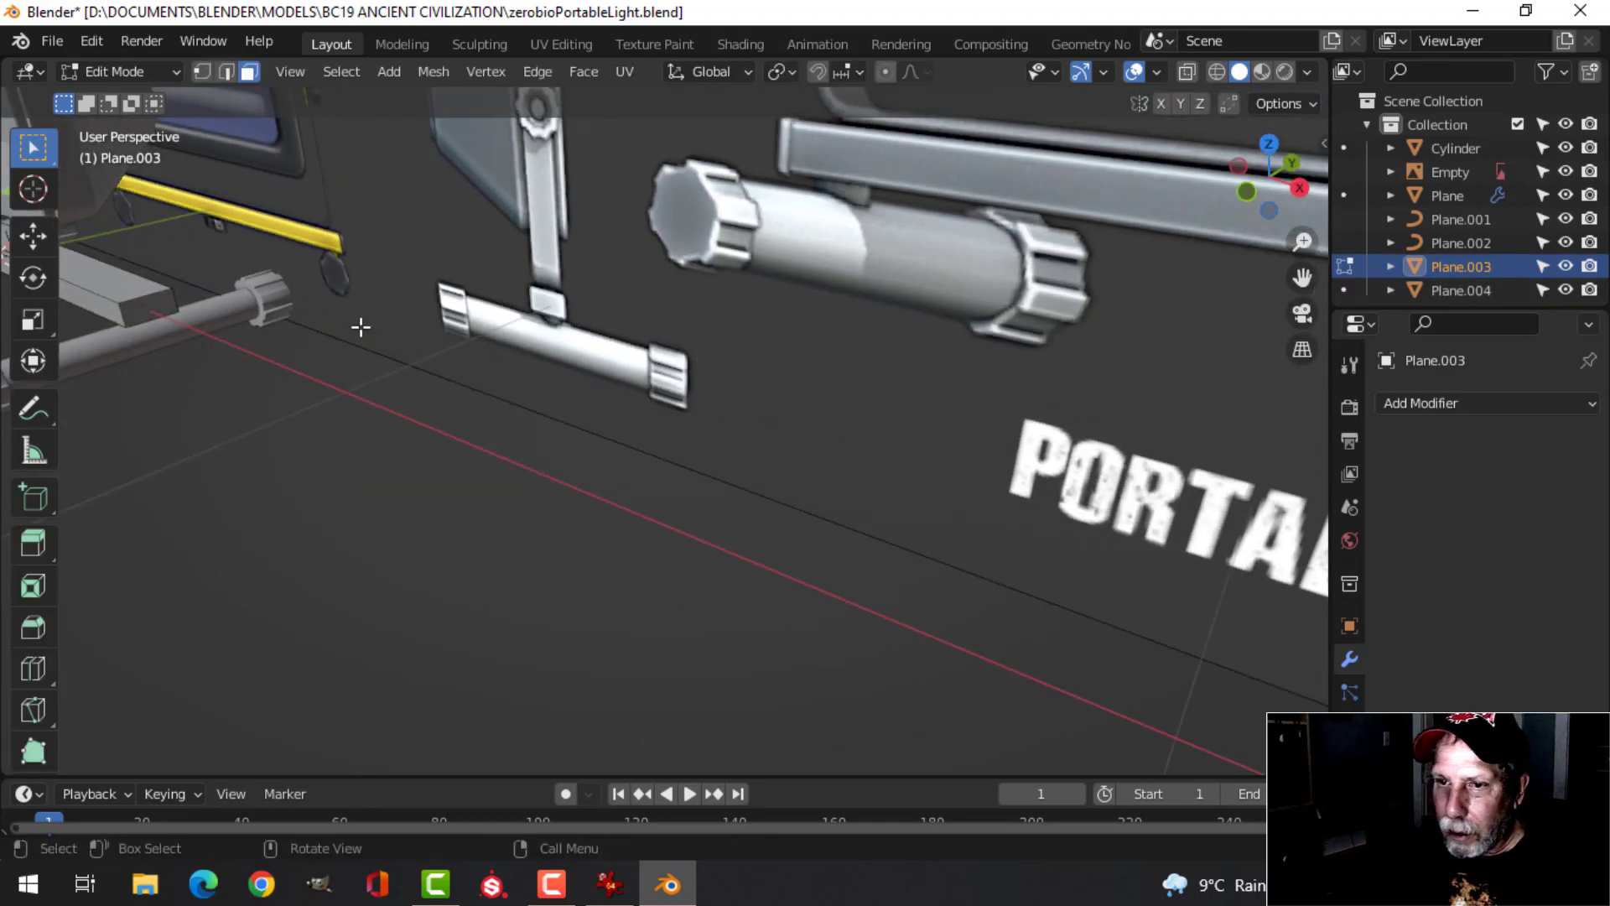
pyautogui.press('x')
pyautogui.click(153, 310)
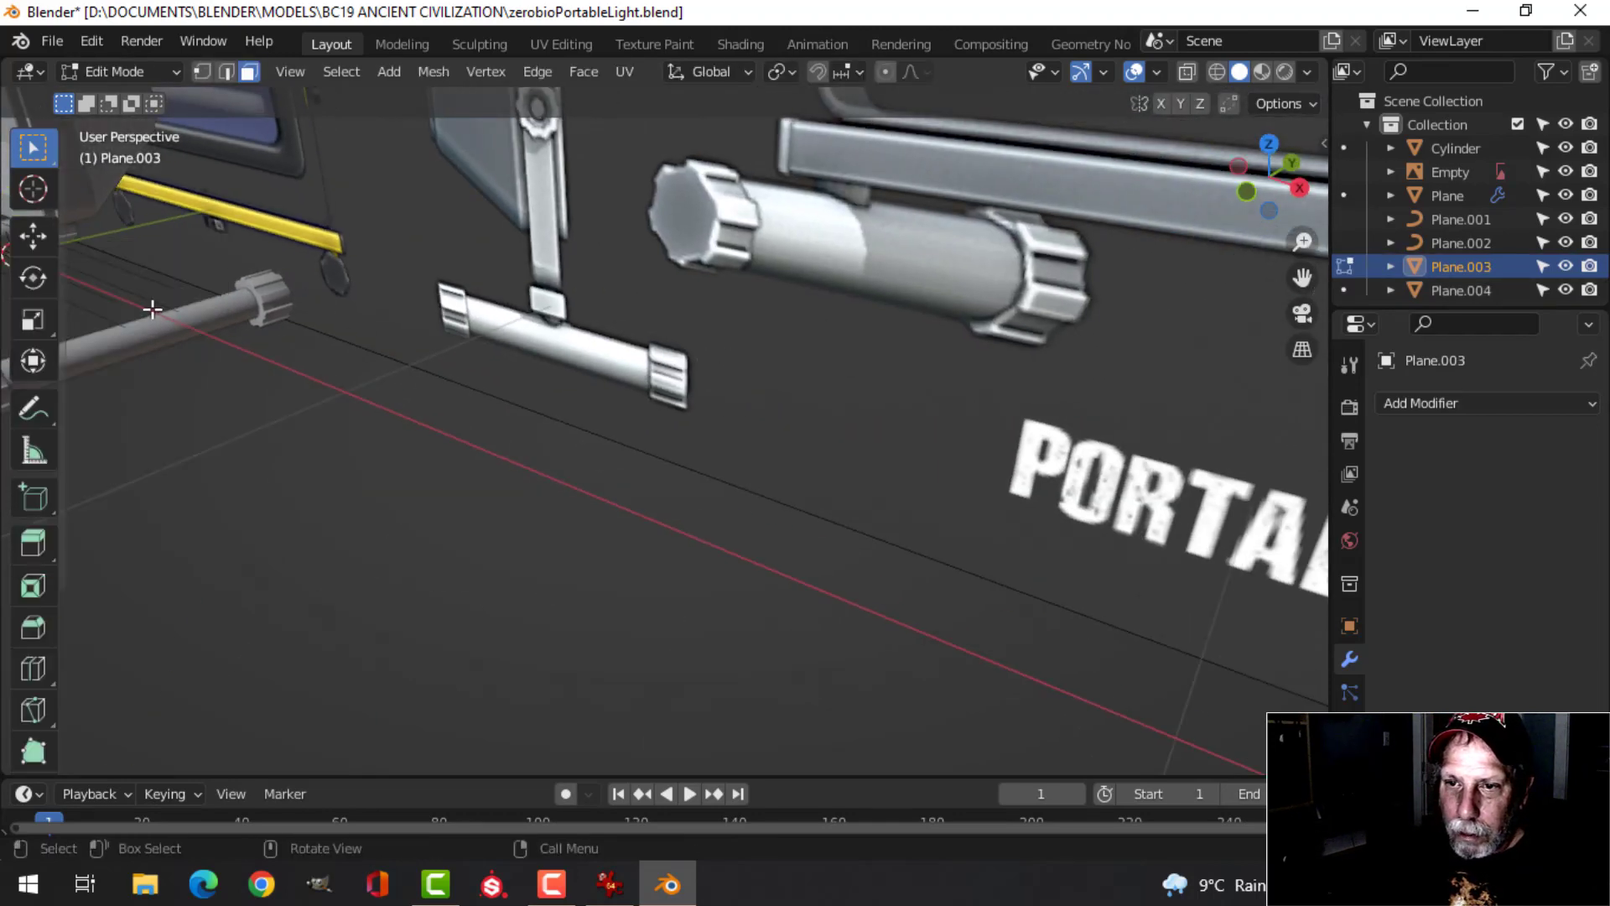
pyautogui.press('x')
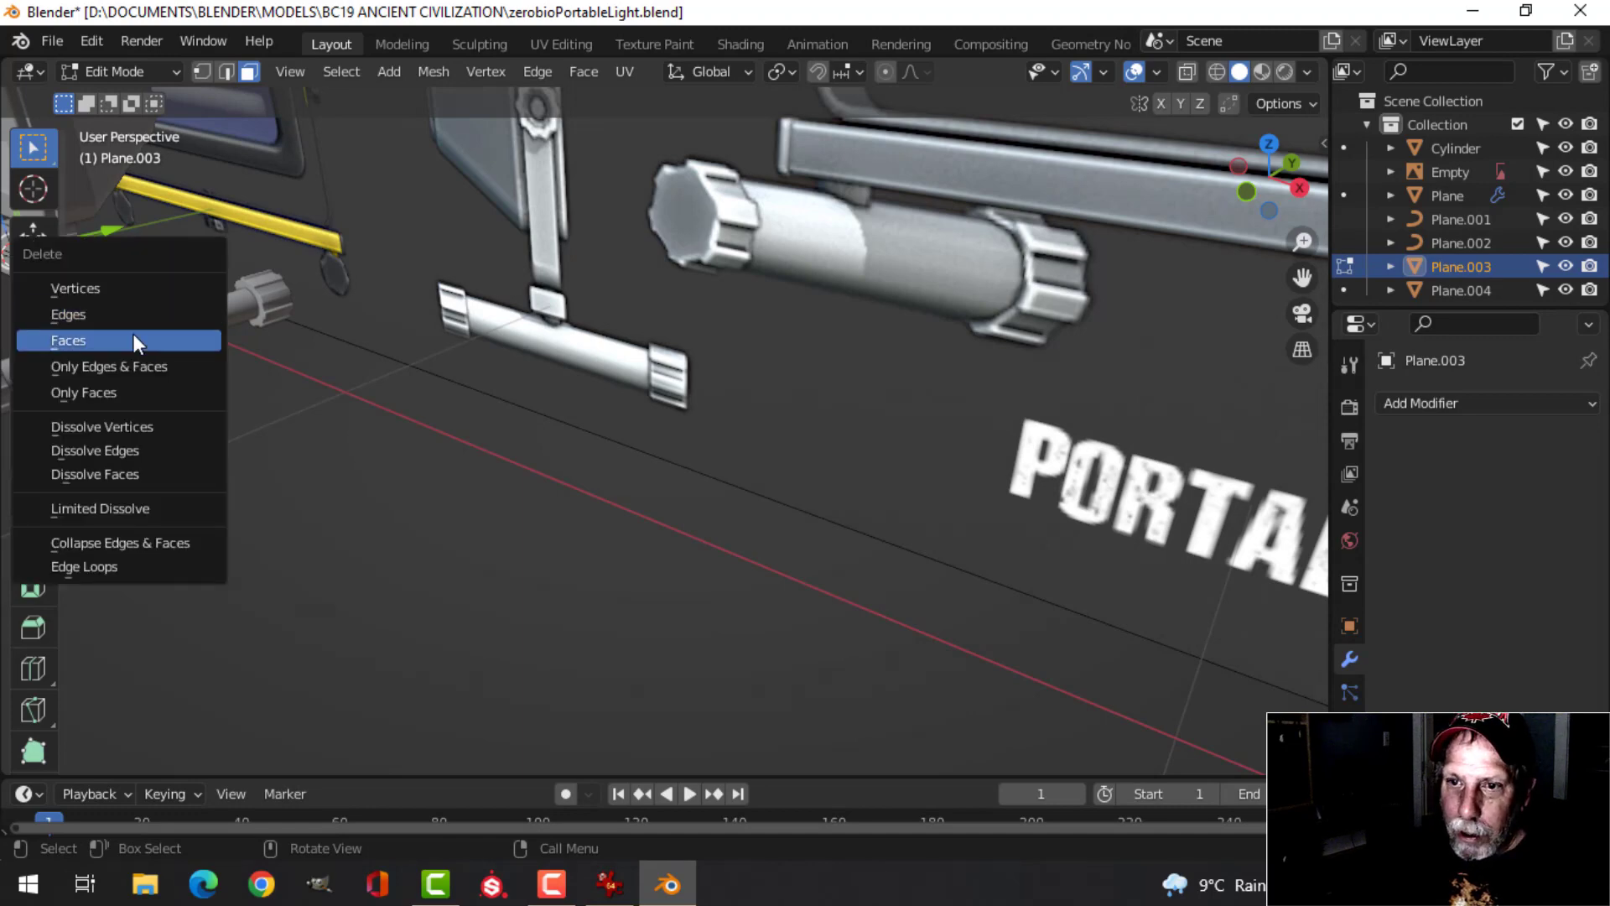
pyautogui.click(132, 340)
pyautogui.moveTo(194, 356); pyautogui.dragTo(385, 352, button='middle')
pyautogui.press('Tab')
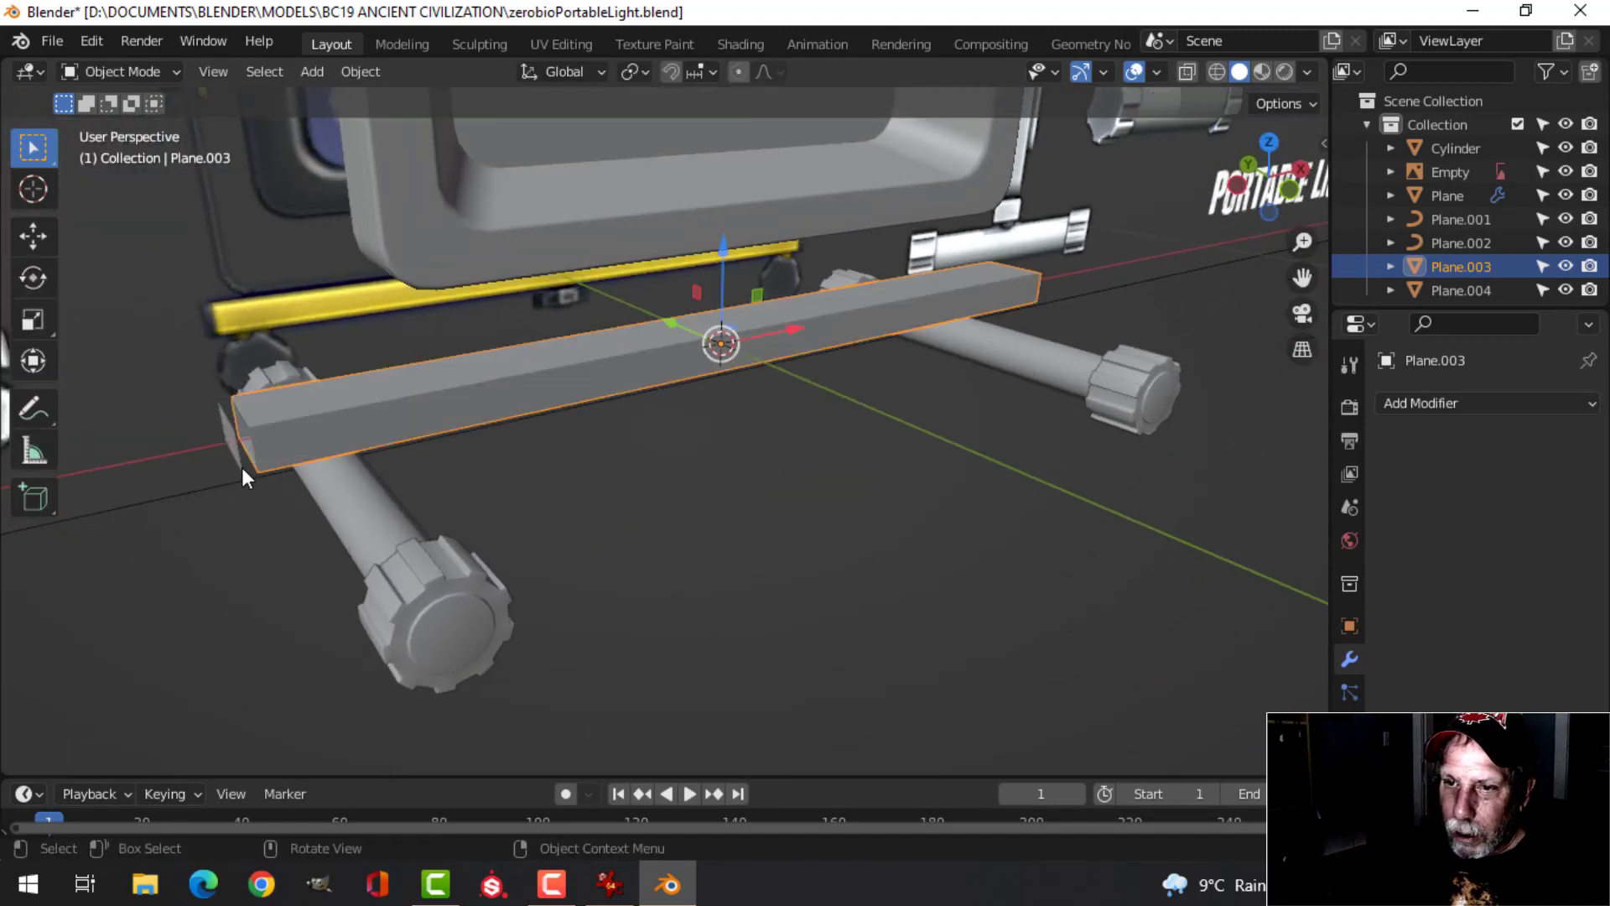
# Scale the separated end face to 1.125 so it is slightly larger than the crossbar's cross-section
pyautogui.click(242, 466)
pyautogui.moveTo(334, 478); pyautogui.dragTo(446, 461, button='middle')
pyautogui.press('Tab')
pyautogui.press('KP_Decimal')
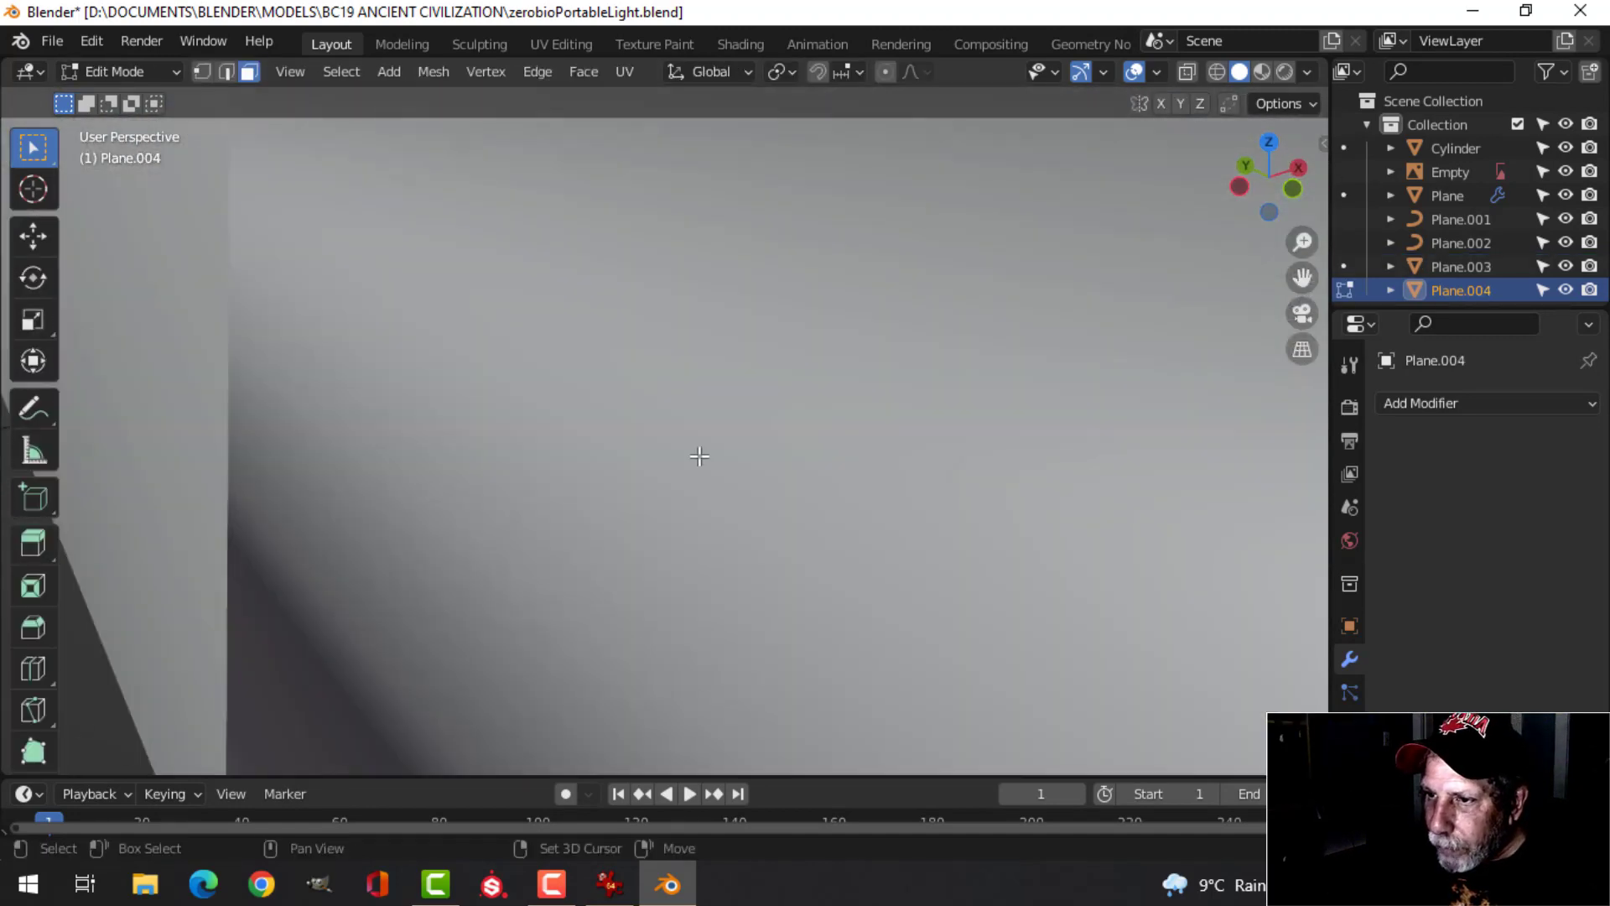
pyautogui.scroll(-8, 700, 463)
pyautogui.moveTo(699, 470); pyautogui.dragTo(701, 465, button='middle')
pyautogui.press('KP_Decimal')
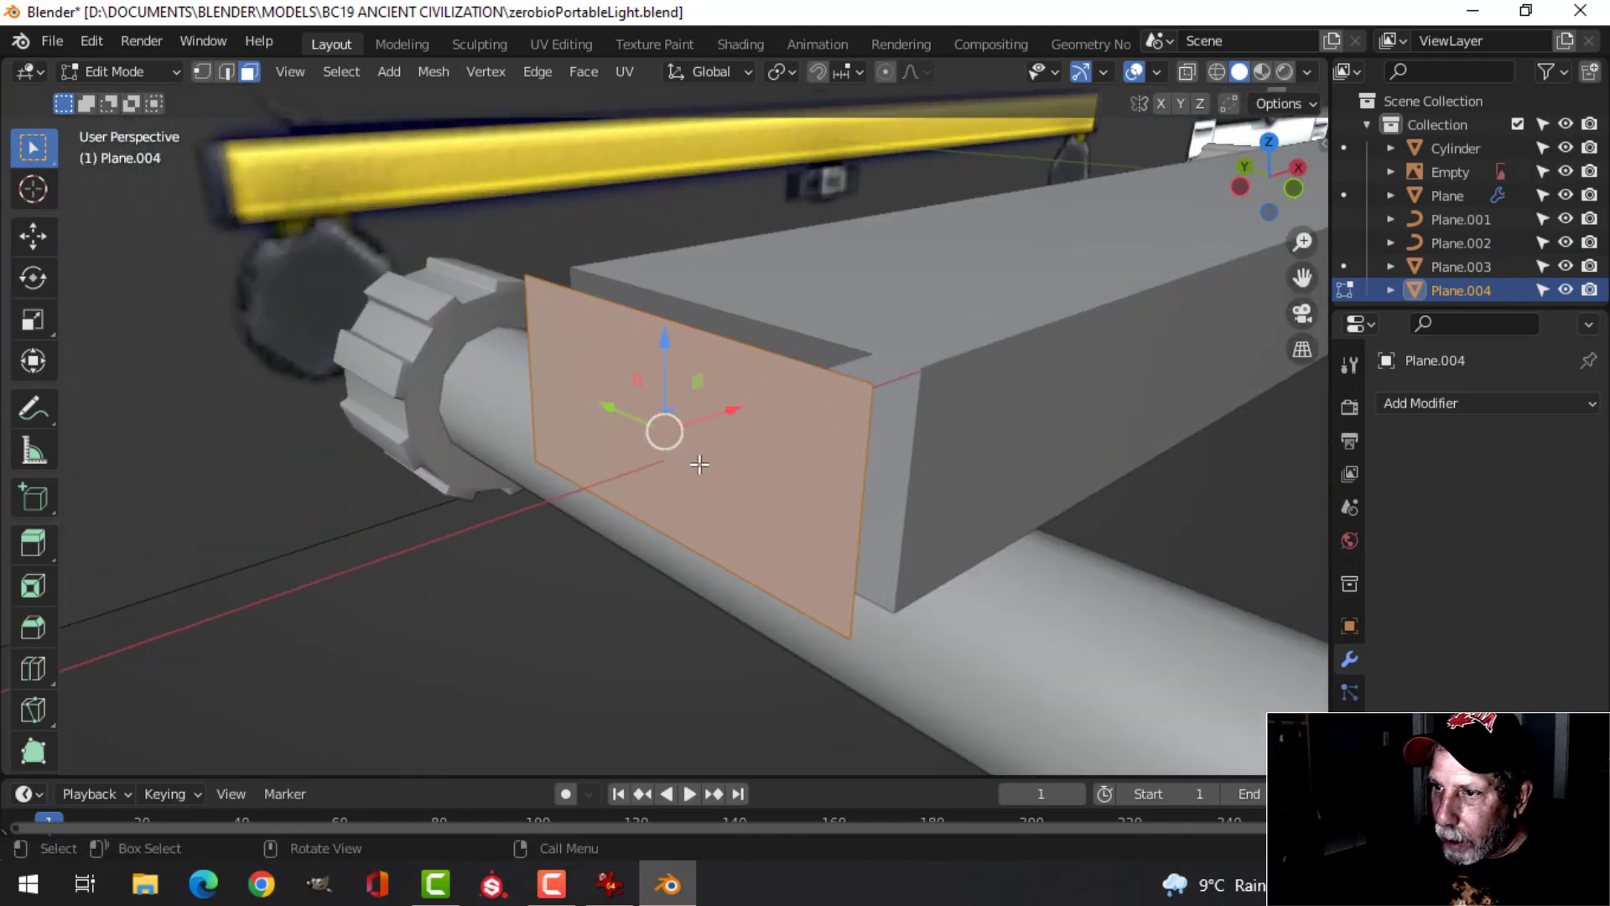
pyautogui.press('s')
pyautogui.click(940, 456)
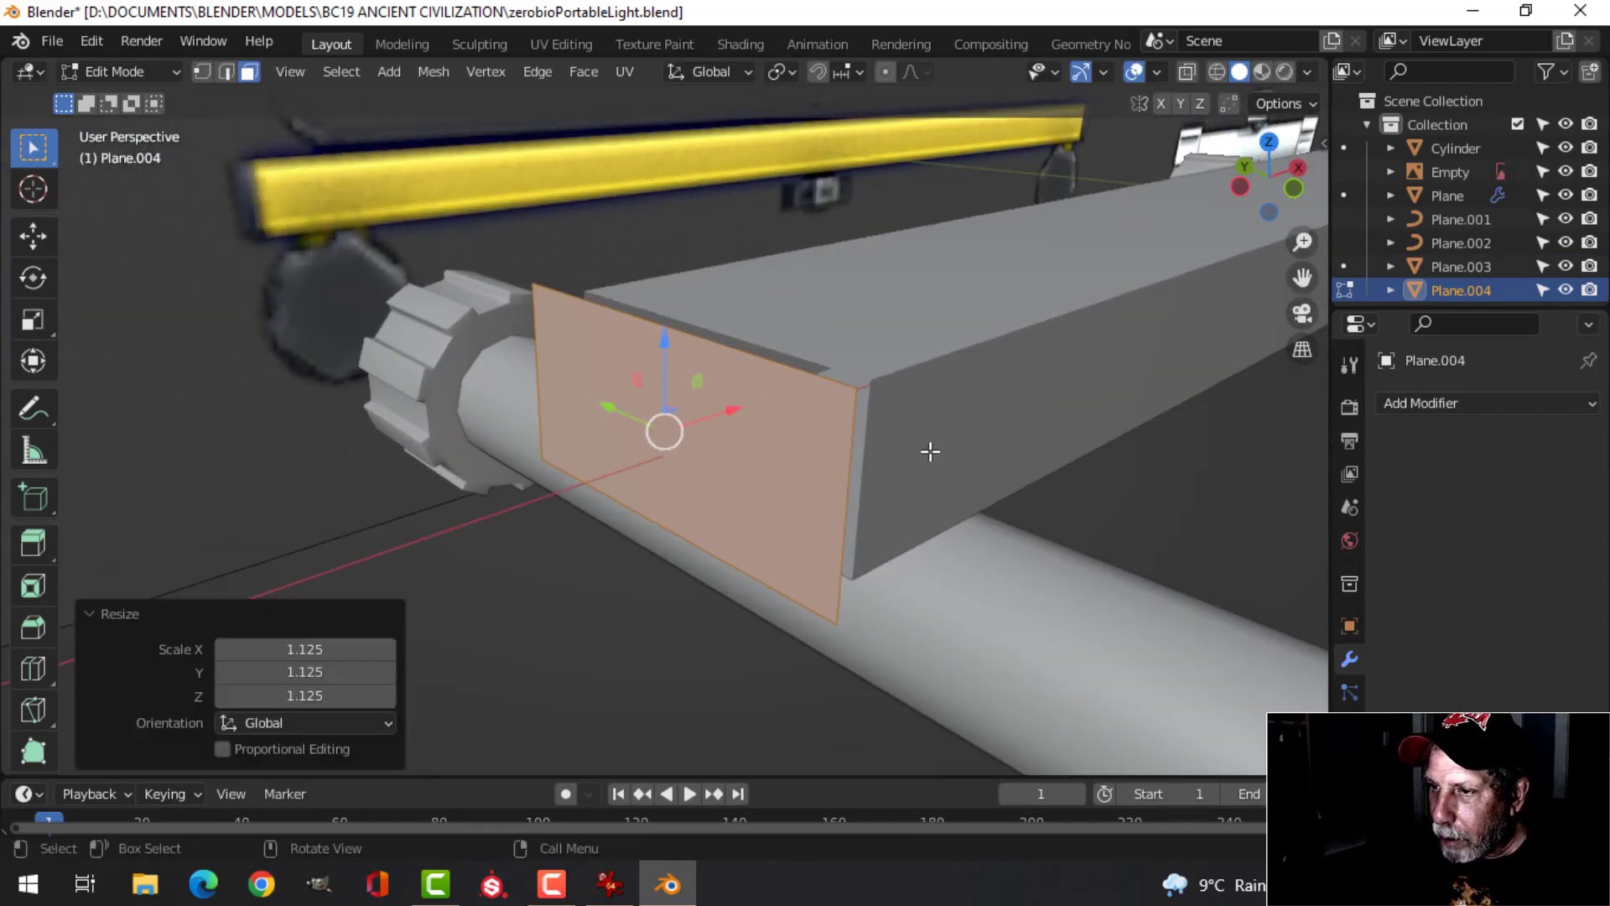
# Extrude the enlarged end face along X over the end of the crossbar to form a block-shaped cap
pyautogui.moveTo(931, 450); pyautogui.dragTo(785, 442, button='middle')
pyautogui.press('e')
pyautogui.press('x')
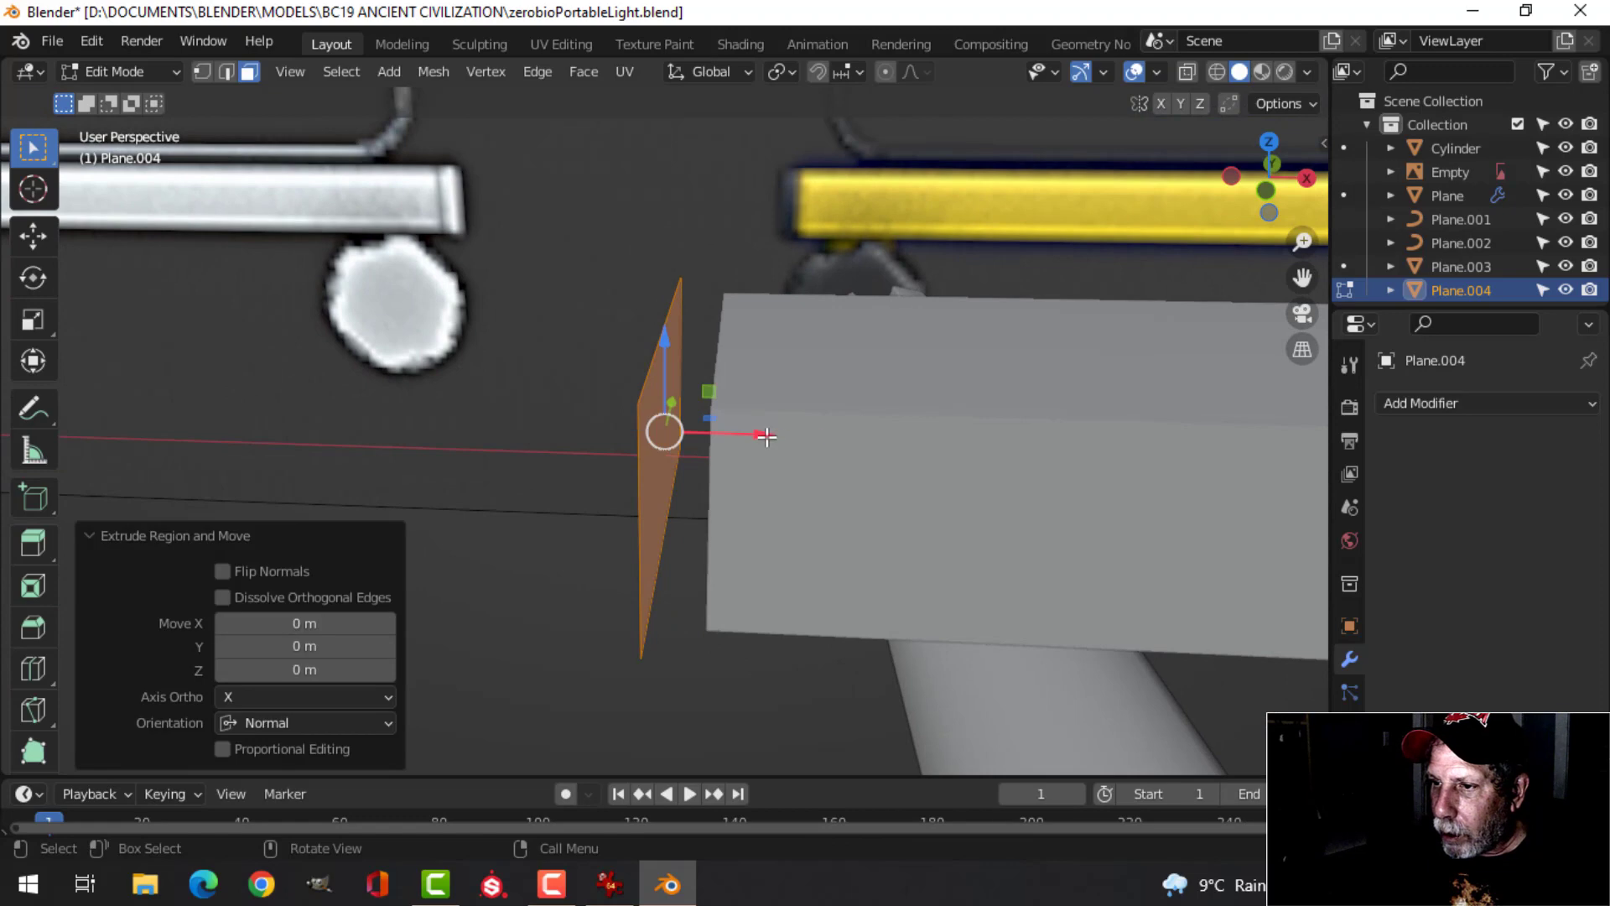
pyautogui.click(872, 434)
pyautogui.moveTo(898, 439); pyautogui.dragTo(854, 425, button='middle')
pyautogui.press('Tab')
pyautogui.scroll(-2, 831, 441)
pyautogui.click(896, 425)
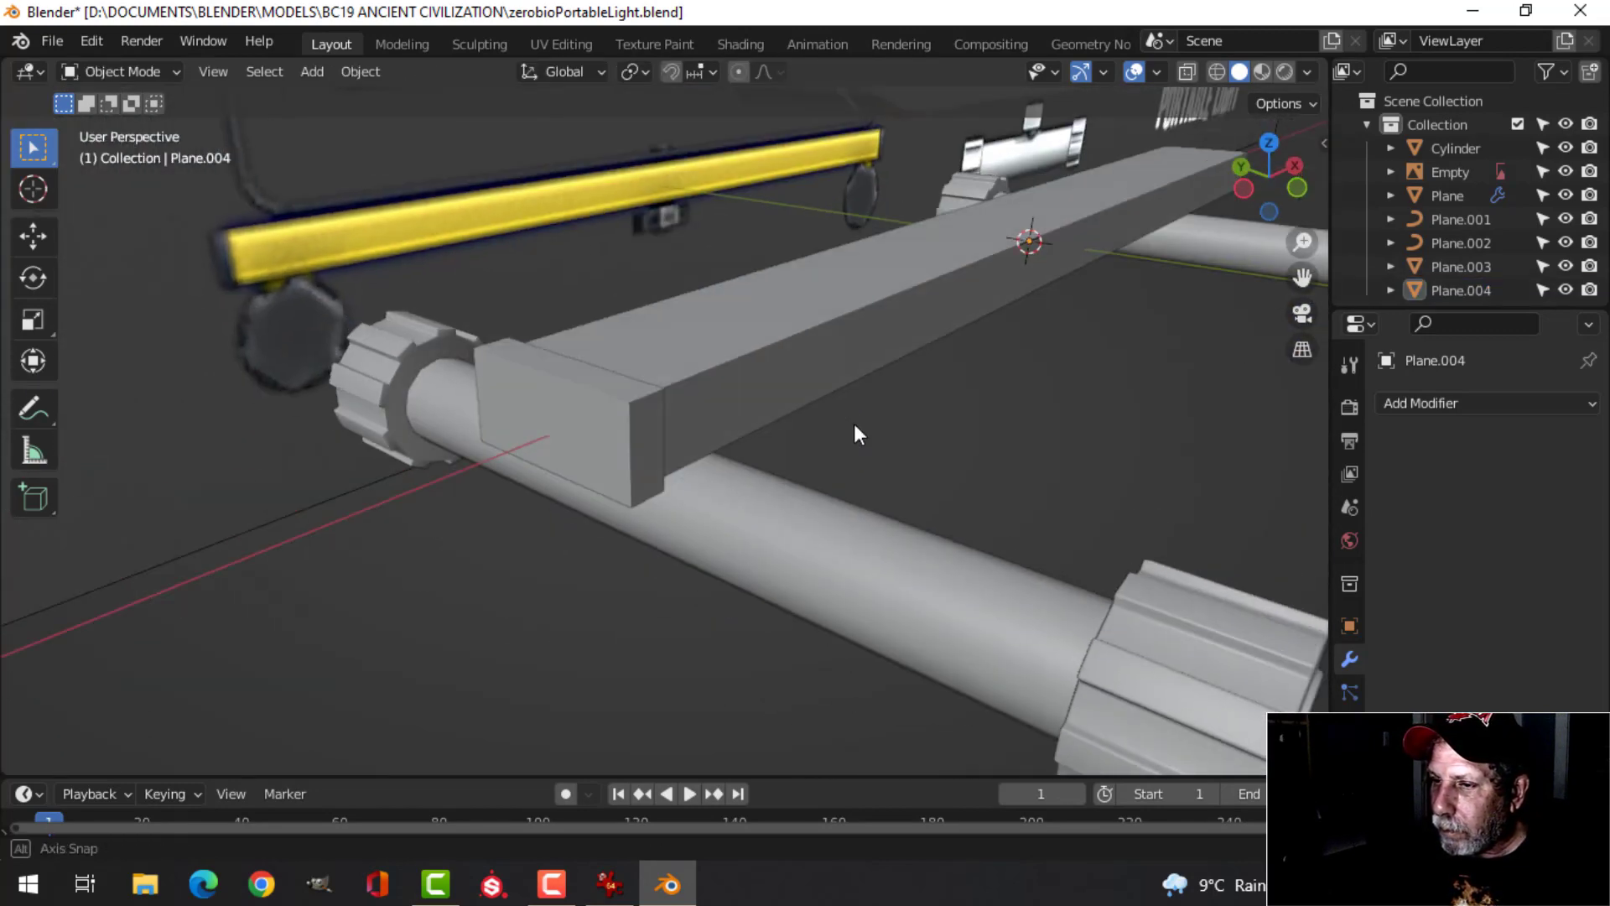
# Bevel the four lengthwise corner edges of the end cap with four segments
pyautogui.click(646, 409)
pyautogui.moveTo(732, 443); pyautogui.dragTo(727, 417, button='middle')
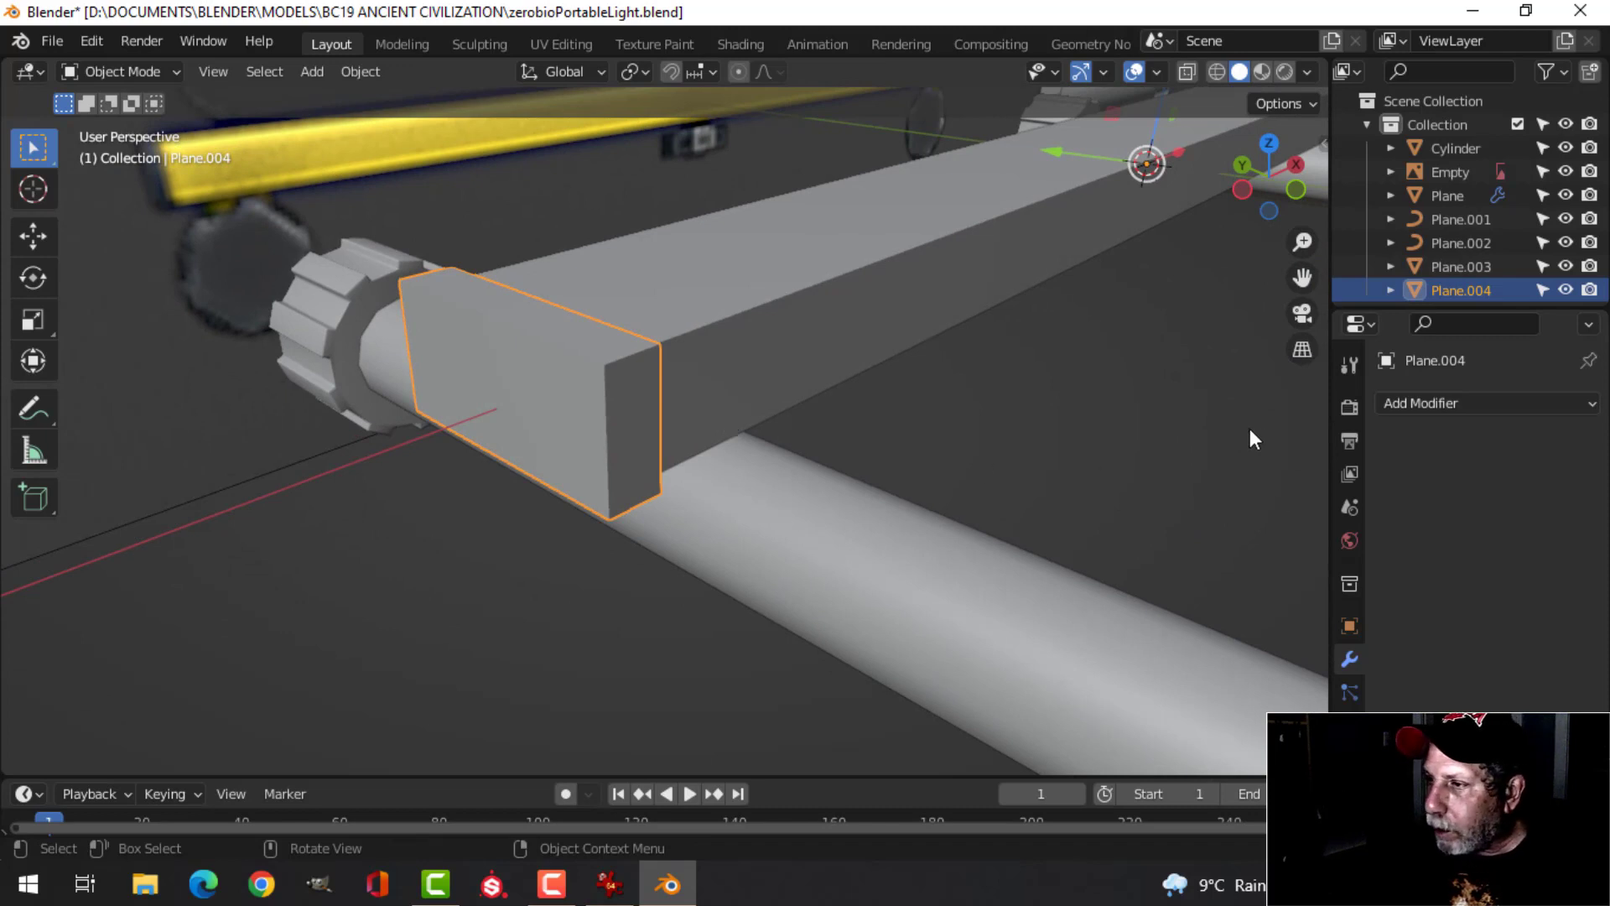
pyautogui.press('Tab')
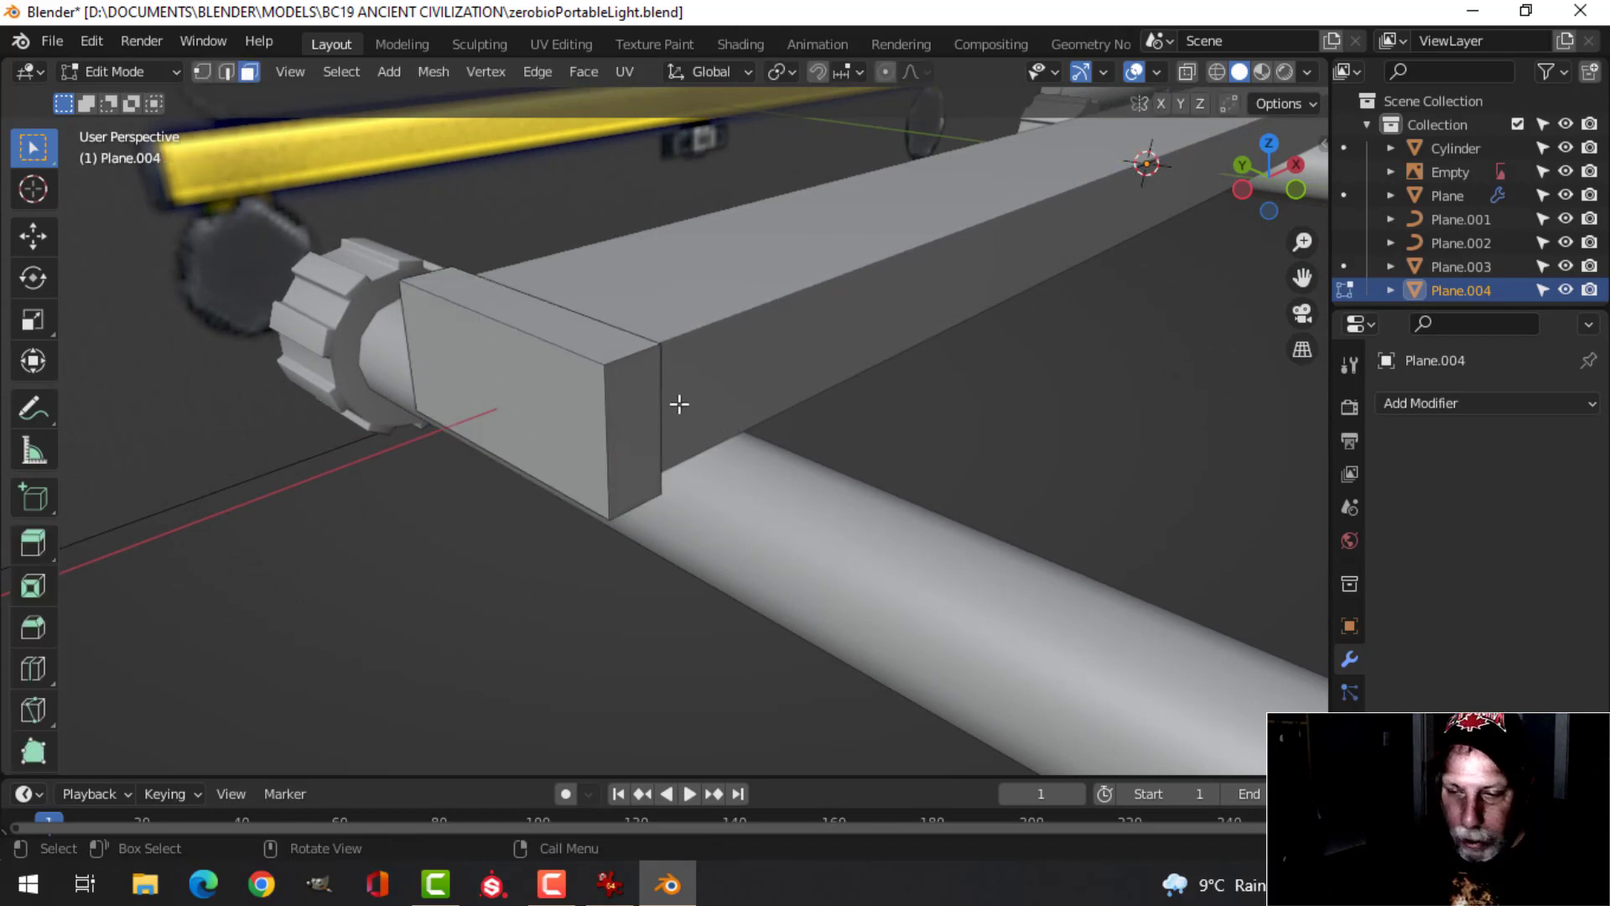
pyautogui.moveTo(588, 475); pyautogui.dragTo(478, 393, button='middle')
pyautogui.keyDown('alt'); pyautogui.click(409, 537); pyautogui.keyUp('alt')
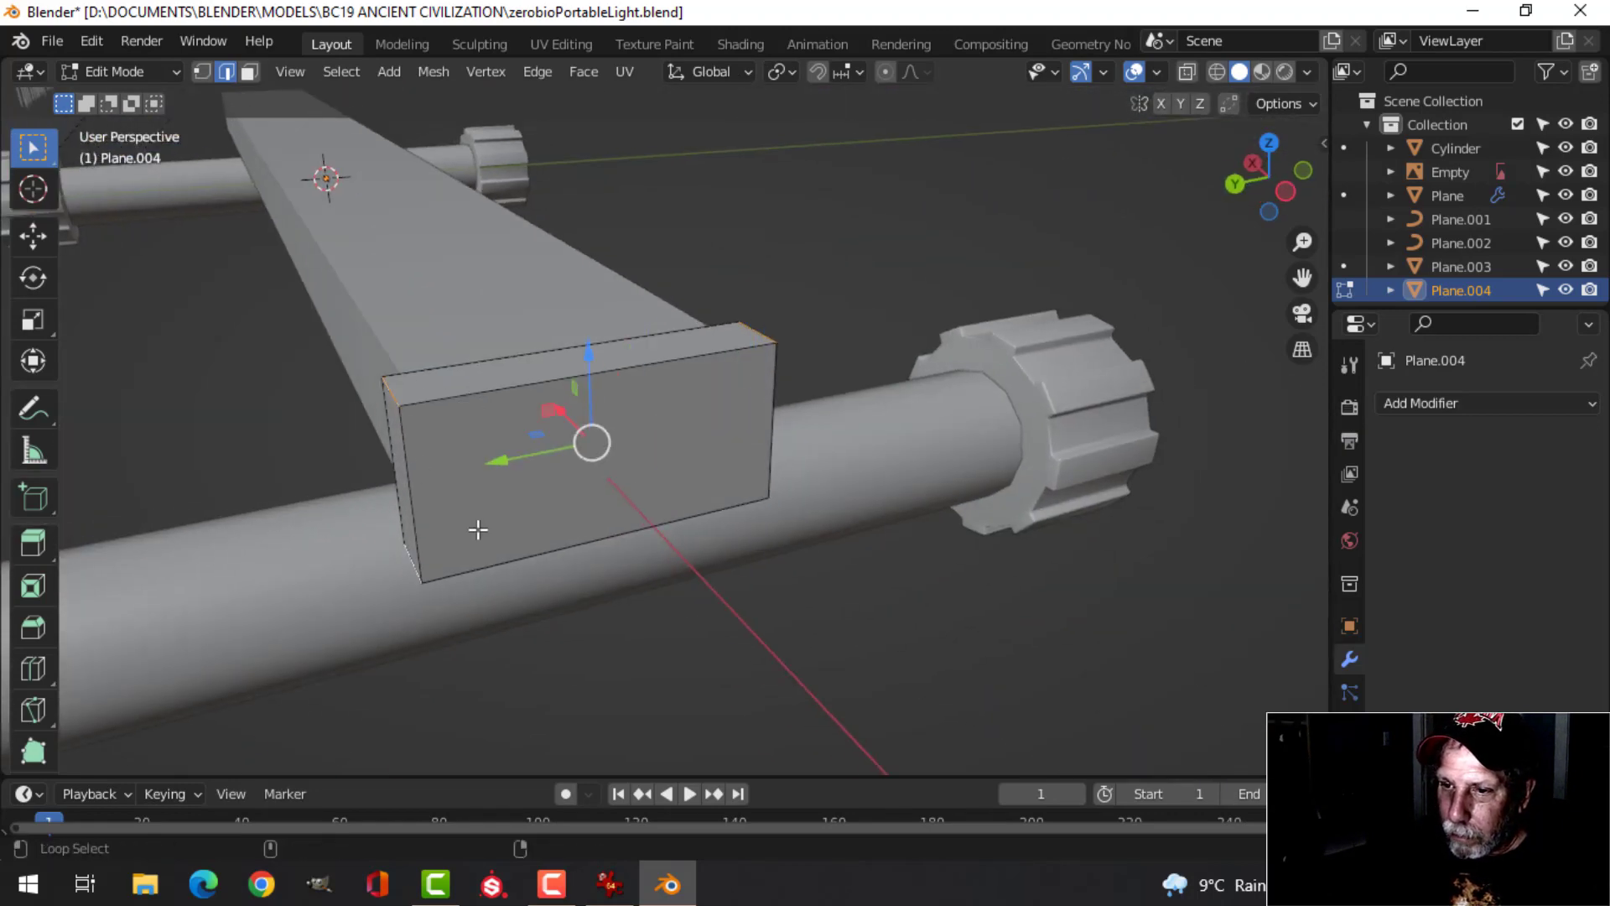
pyautogui.moveTo(478, 532); pyautogui.dragTo(777, 411, button='middle')
pyautogui.hotkey('ctrl', 'b')
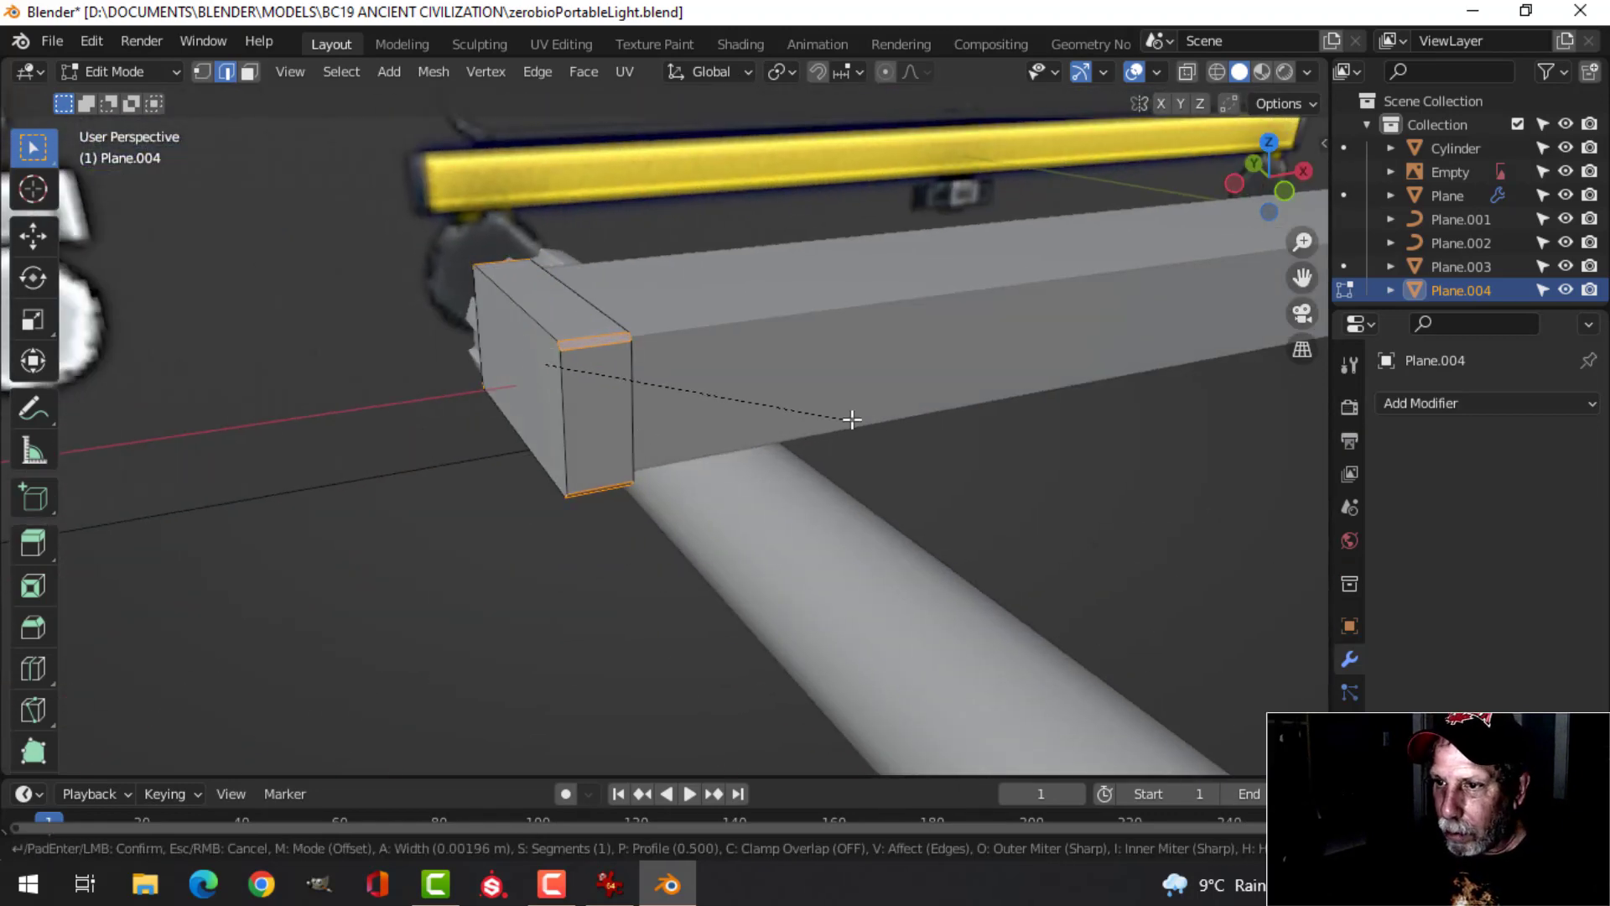
pyautogui.click(947, 422)
# Bevel the cap's outer face edges, and its inner rim loop by about 0.0005 m, using four segments
pyautogui.keyDown('alt'); pyautogui.click(535, 322); pyautogui.keyUp('alt')
pyautogui.hotkey('ctrl', 'b')
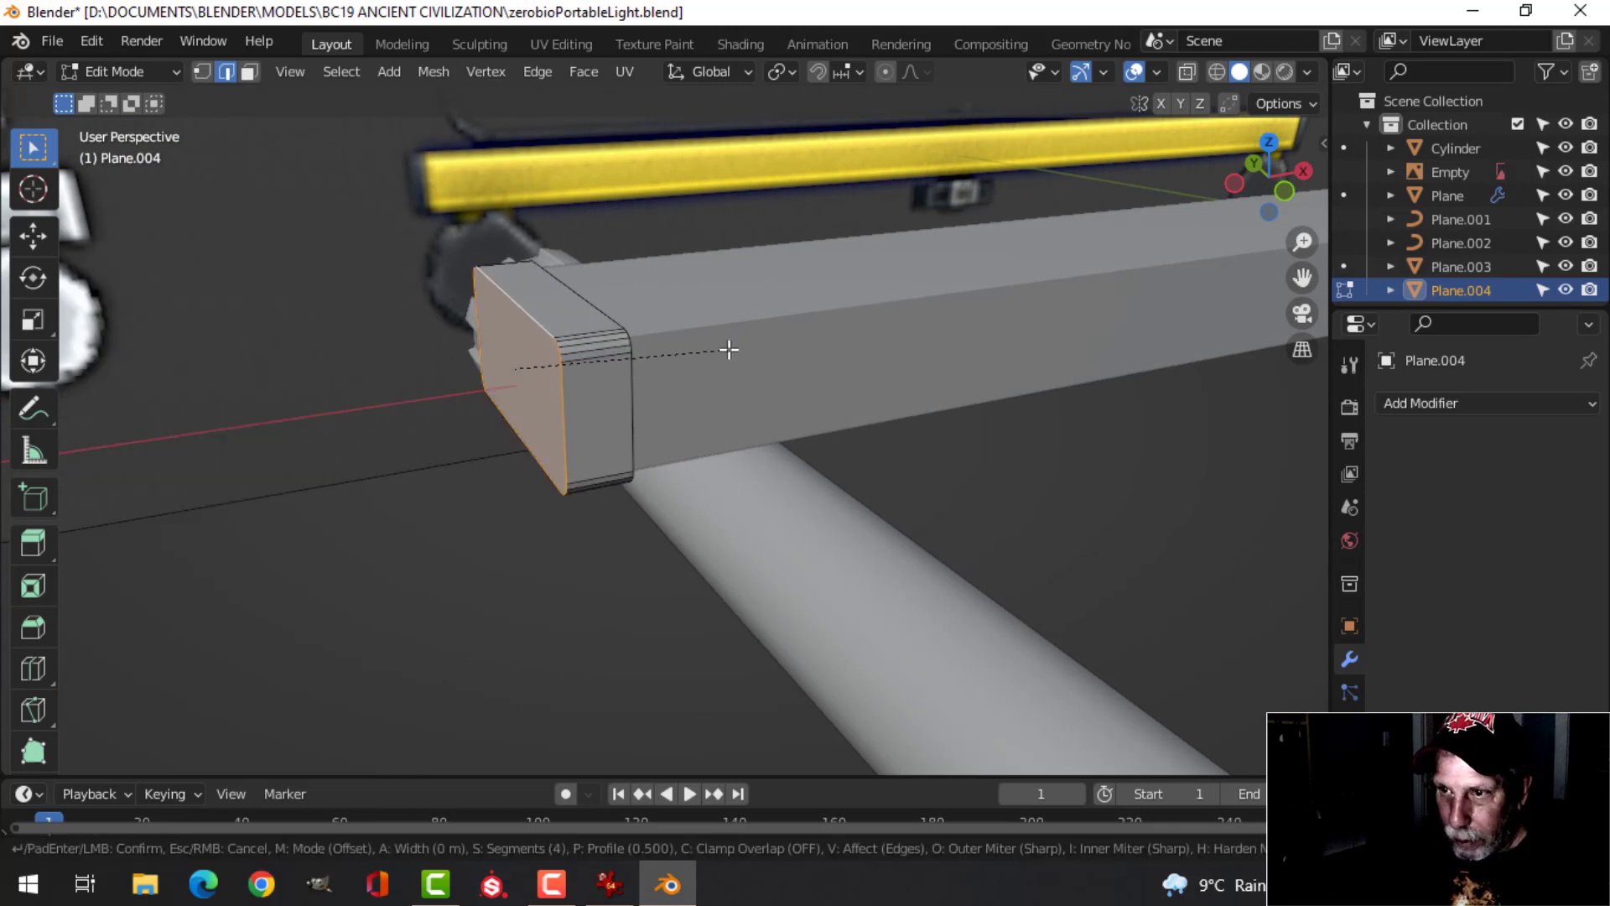
pyautogui.click(758, 358)
pyautogui.moveTo(712, 363); pyautogui.dragTo(622, 359, button='middle')
pyautogui.hotkey('alt', 'a')
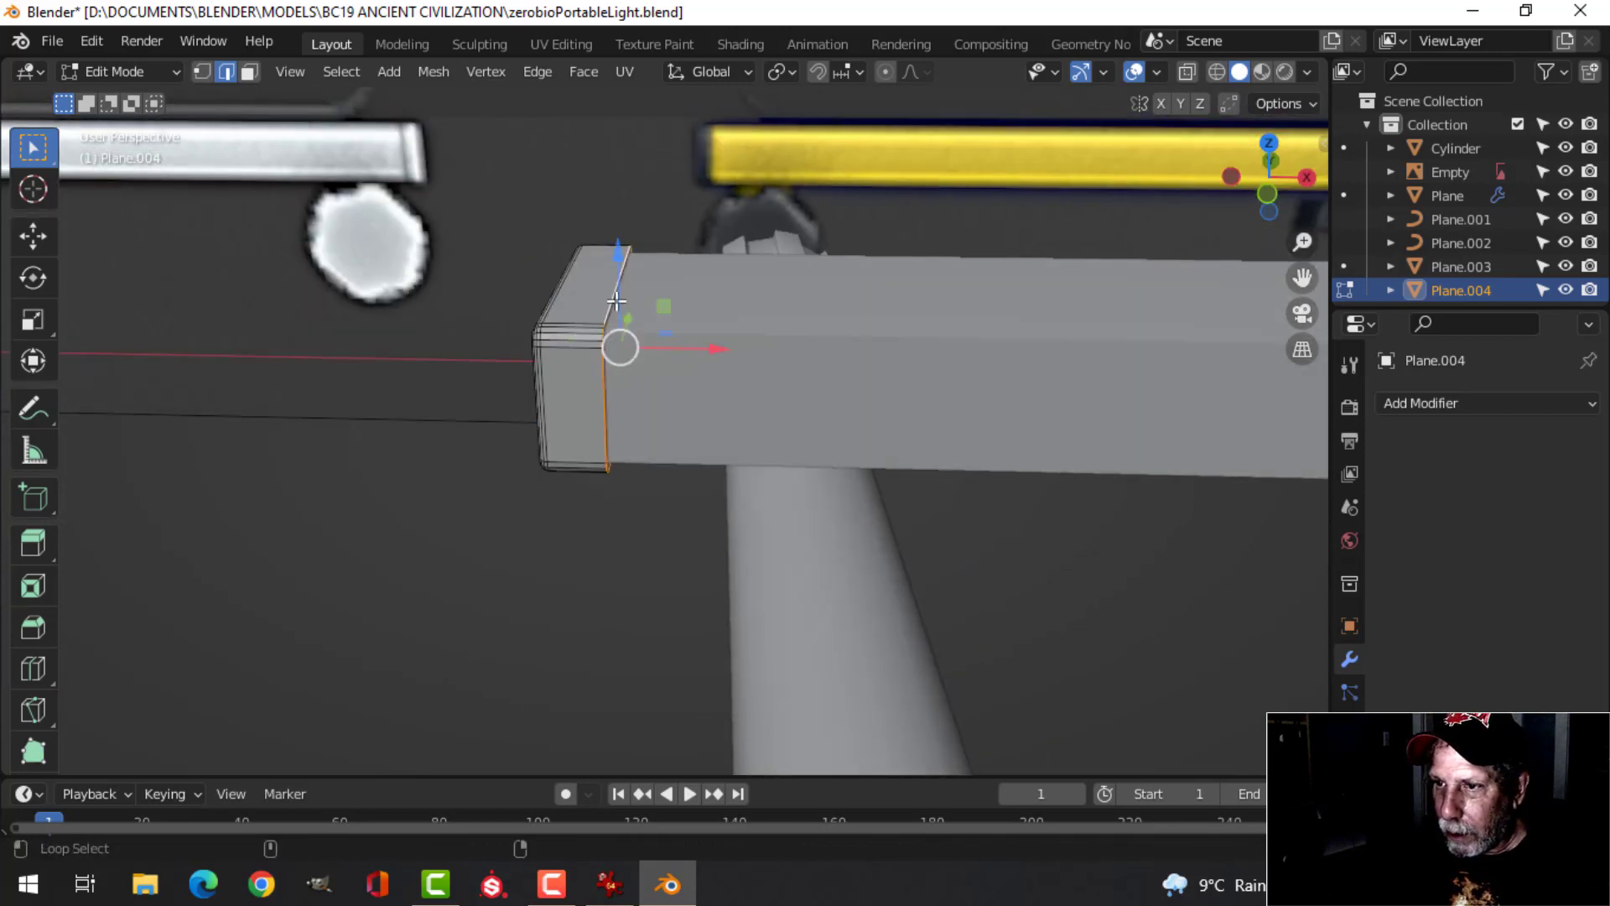
pyautogui.moveTo(616, 300); pyautogui.dragTo(798, 363, button='middle')
pyautogui.hotkey('ctrl', 'b')
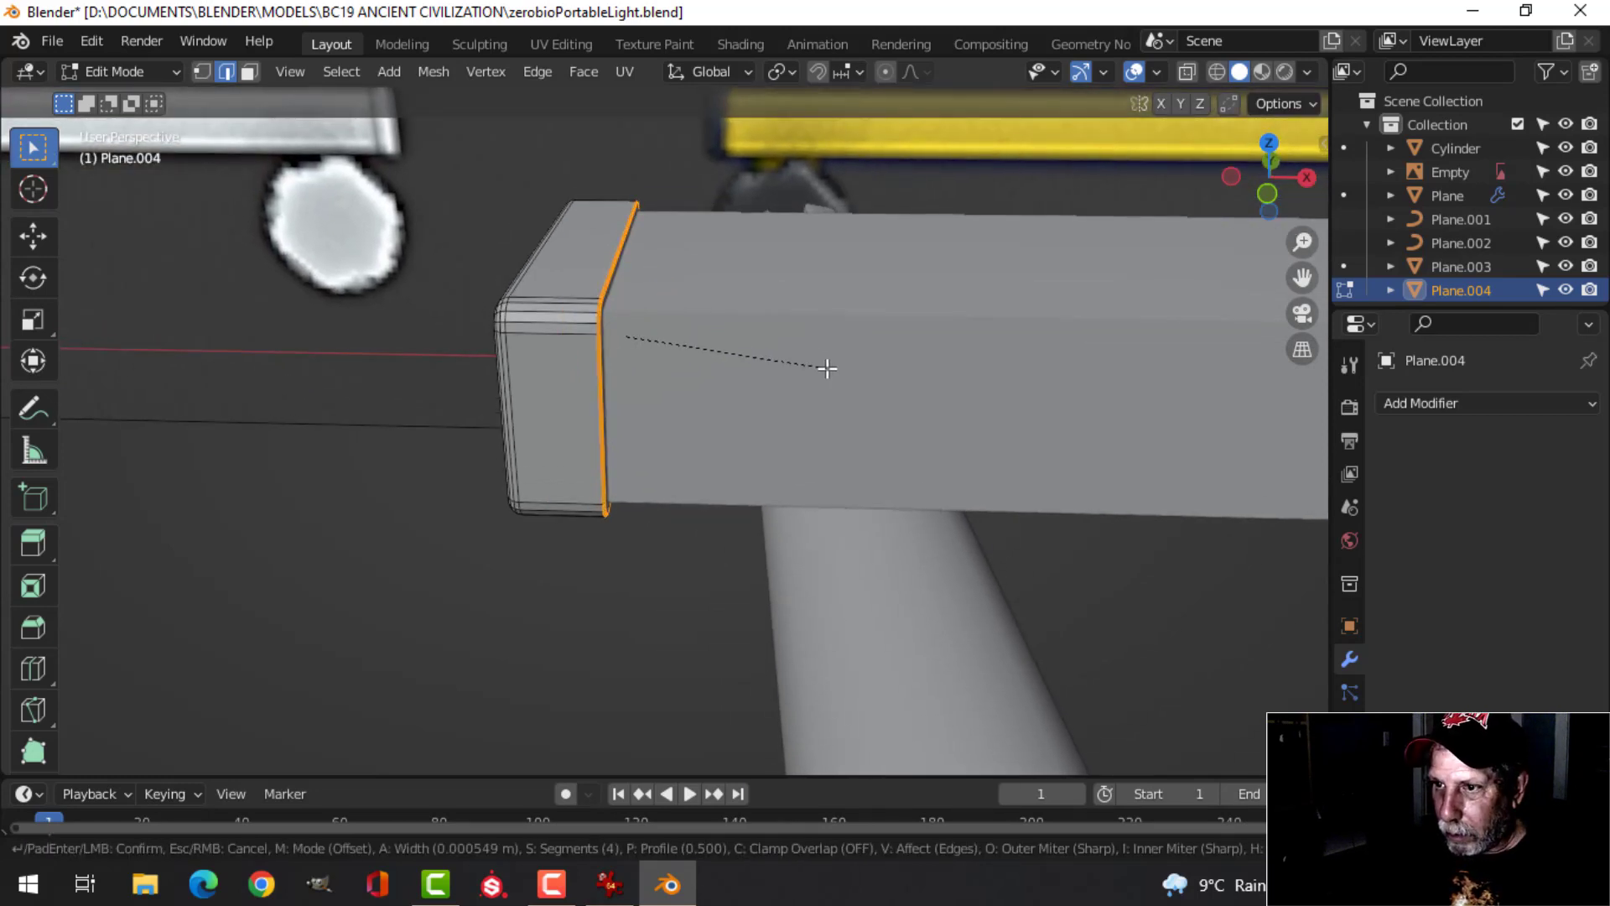
pyautogui.click(827, 365)
# Bevel the crossbar's four lengthwise corner edges by about 0.0039 m with four segments
pyautogui.press('Tab')
pyautogui.click(736, 357)
pyautogui.press('Tab')
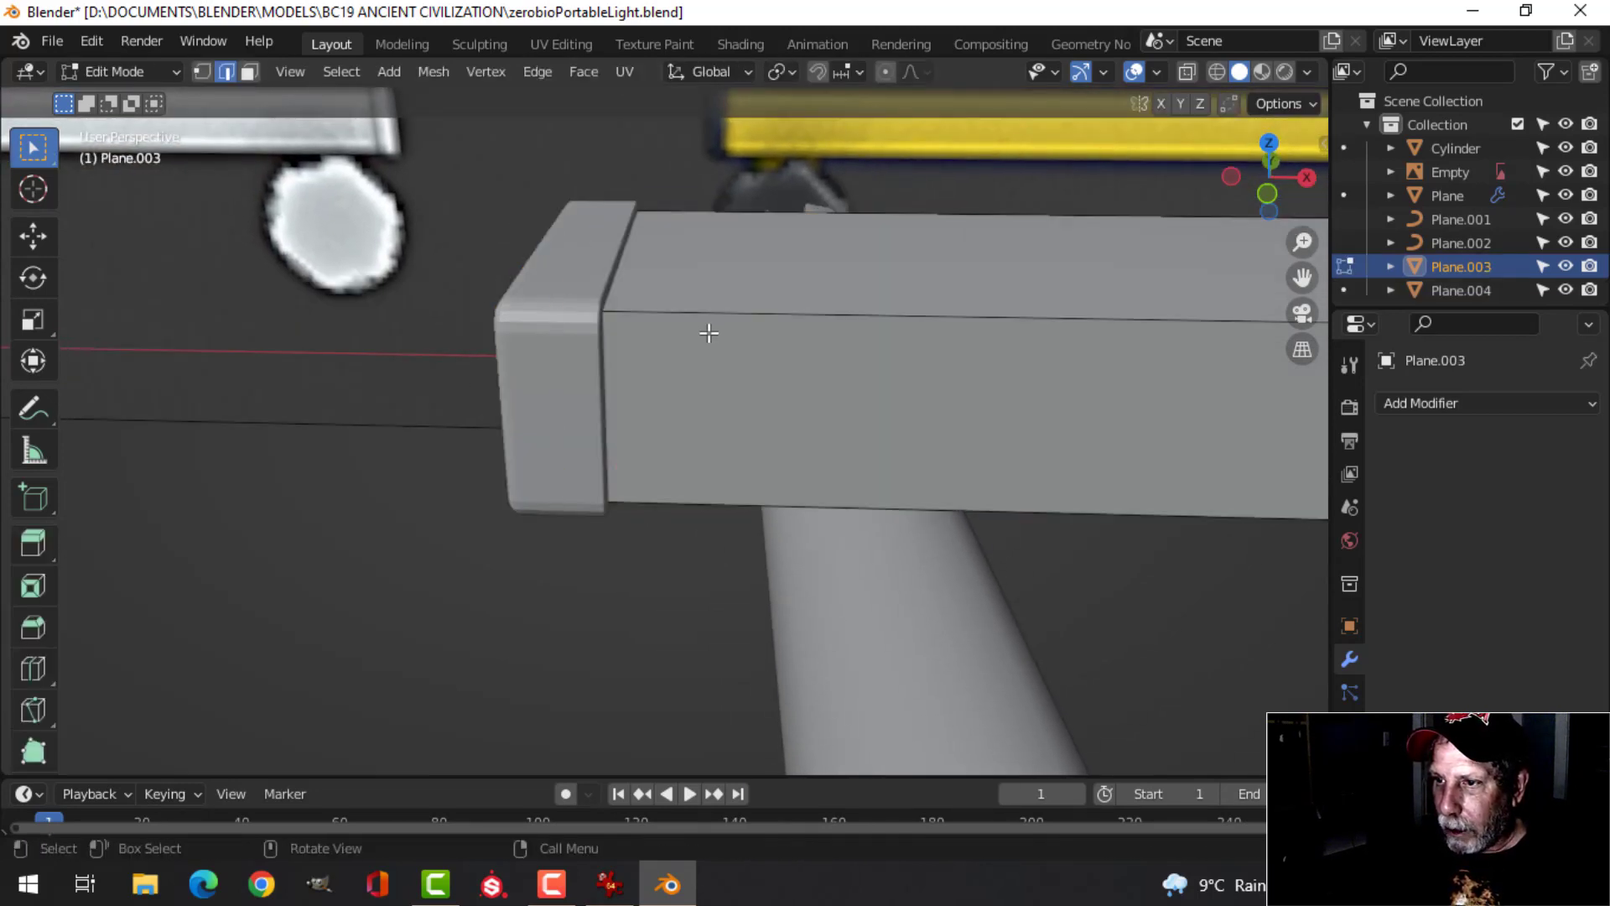
pyautogui.keyDown('alt'); pyautogui.click(697, 316); pyautogui.keyUp('alt')
pyautogui.keyDown('alt'); pyautogui.click(697, 314); pyautogui.keyUp('alt')
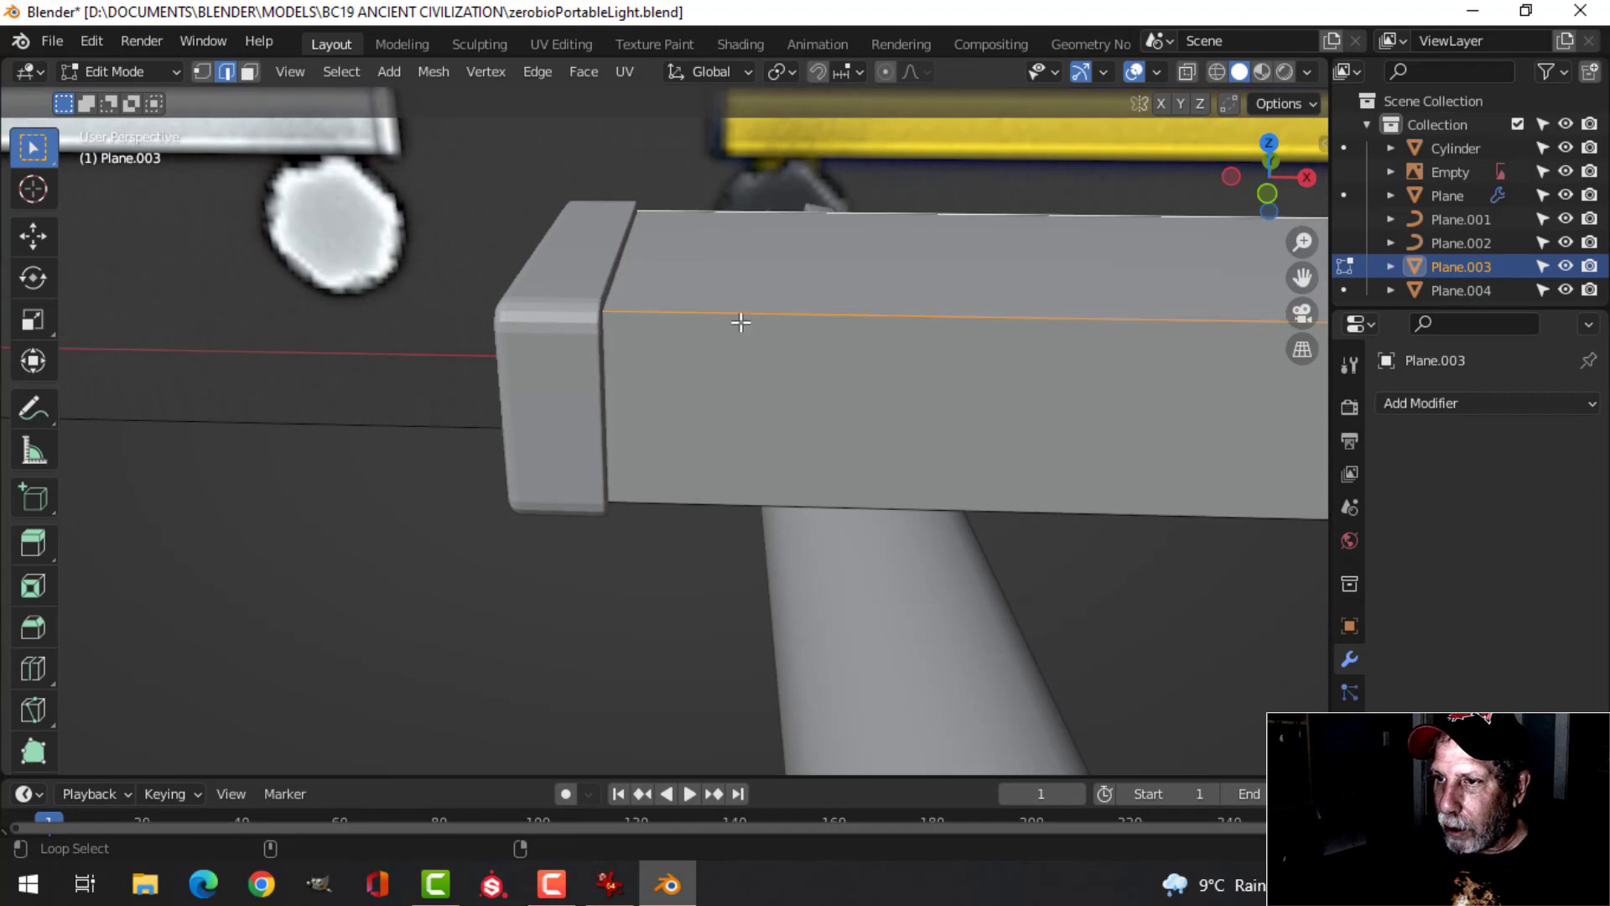
pyautogui.moveTo(727, 491); pyautogui.dragTo(891, 472, button='middle')
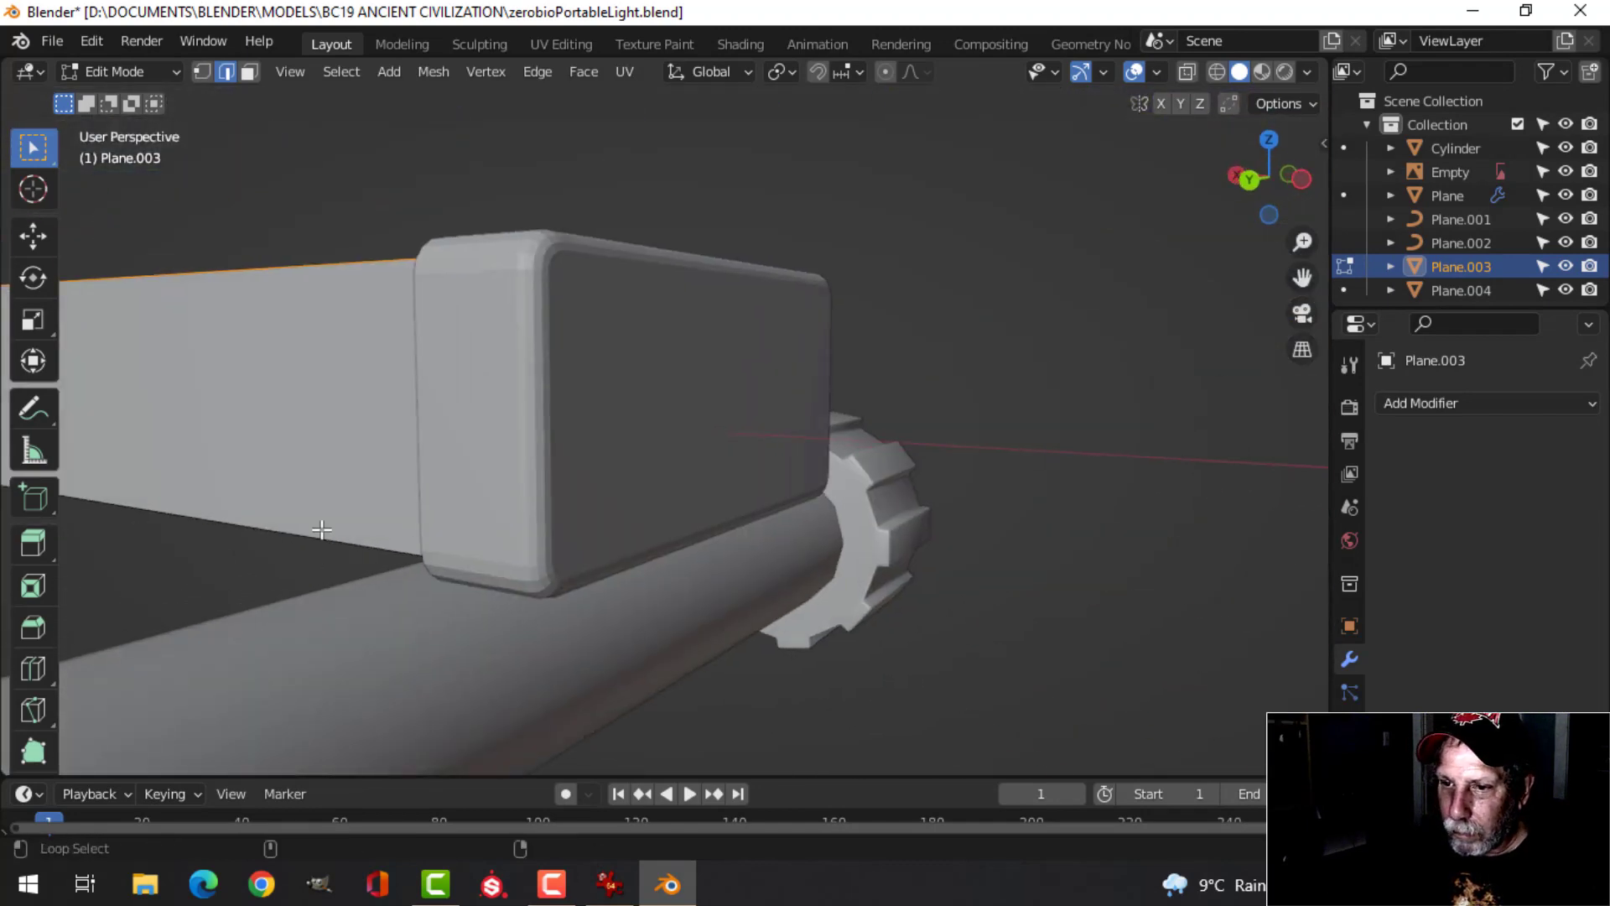
pyautogui.moveTo(322, 529); pyautogui.dragTo(747, 453, button='middle')
pyautogui.hotkey('ctrl', 'b')
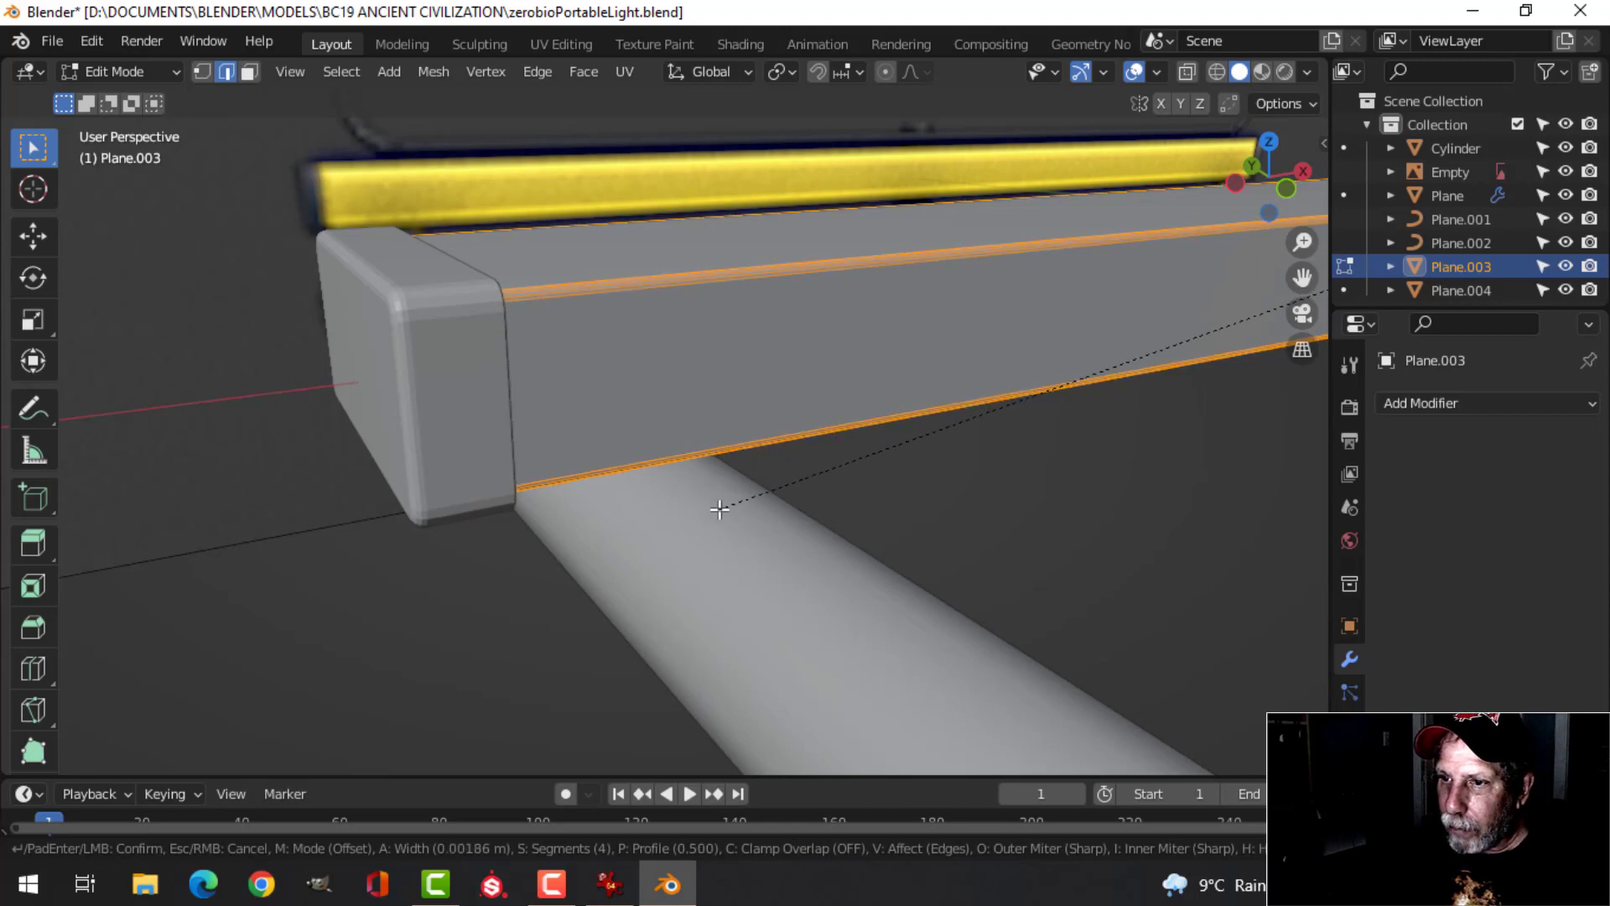
pyautogui.click(677, 521)
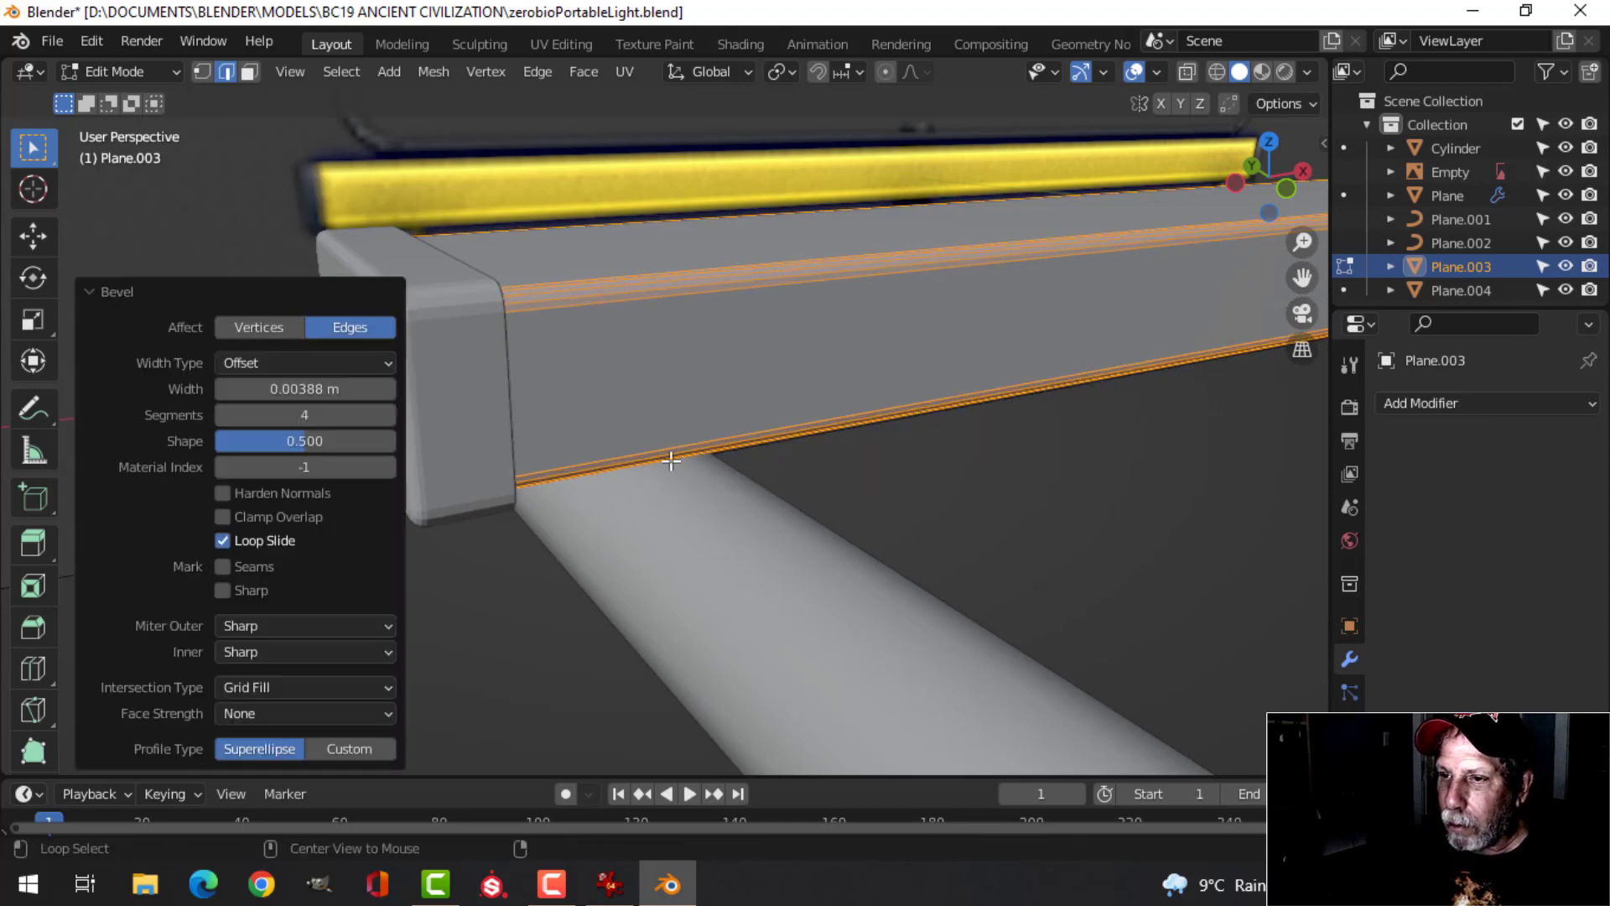
pyautogui.press('Tab')
# Scale the crossbar and its end cap together along Y to about 0.862 to narrow them
pyautogui.moveTo(671, 460); pyautogui.dragTo(626, 497, button='middle')
pyautogui.click(606, 433)
pyautogui.moveTo(608, 431); pyautogui.dragTo(661, 400, button='middle')
pyautogui.click(544, 504)
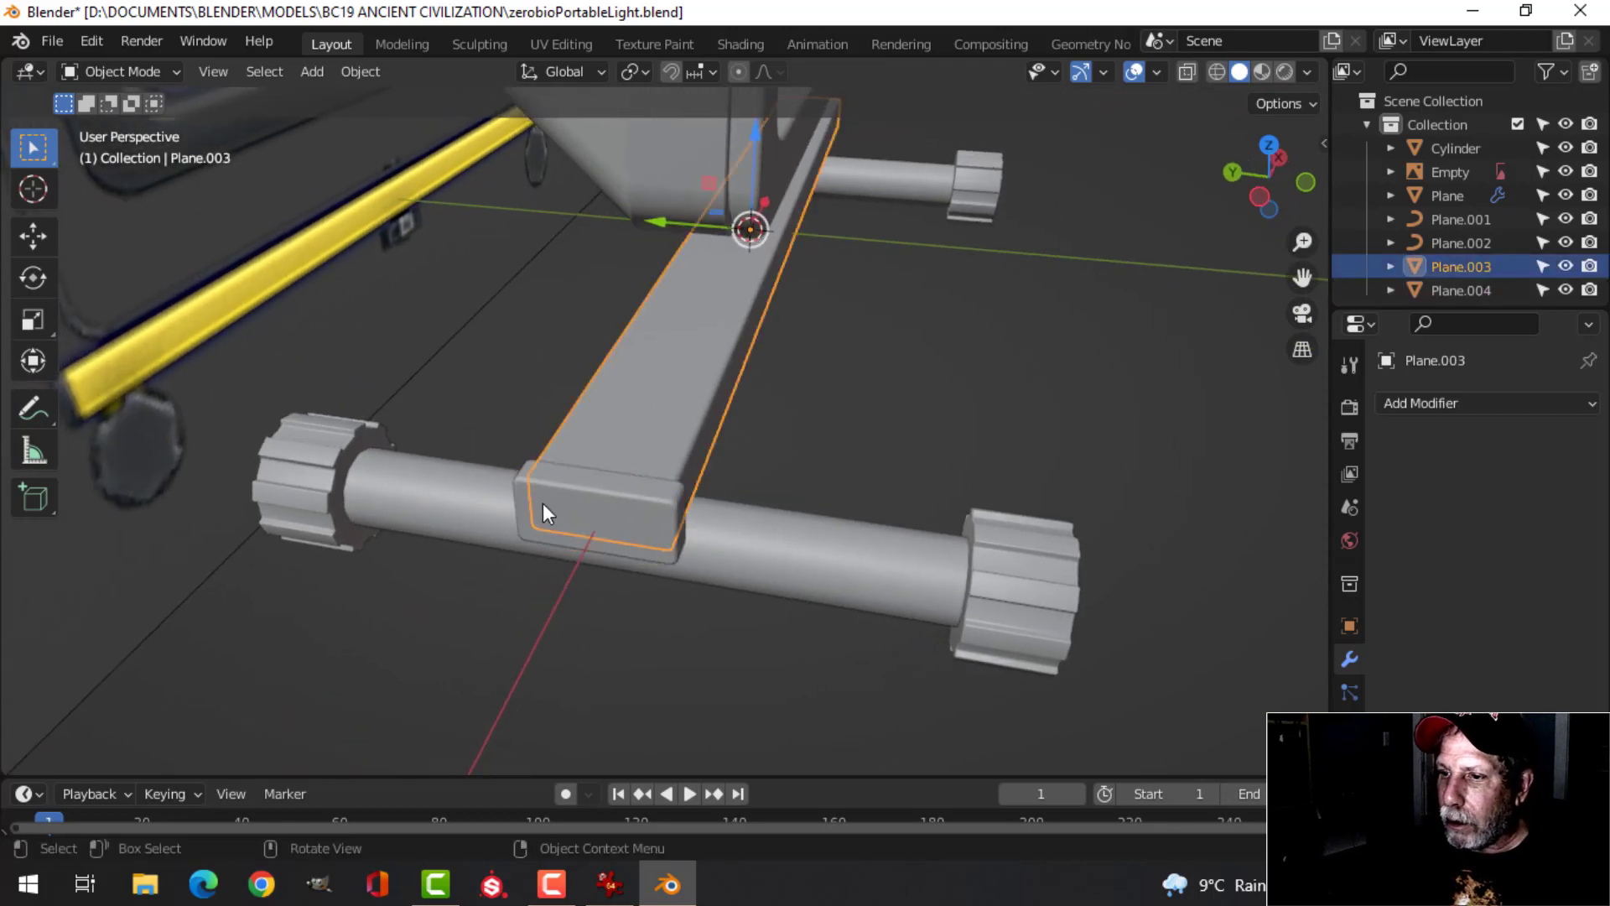
pyautogui.keyDown('shift'); pyautogui.click(542, 504); pyautogui.keyUp('shift')
pyautogui.moveTo(682, 490); pyautogui.dragTo(772, 449, button='middle')
pyautogui.press('Tab')
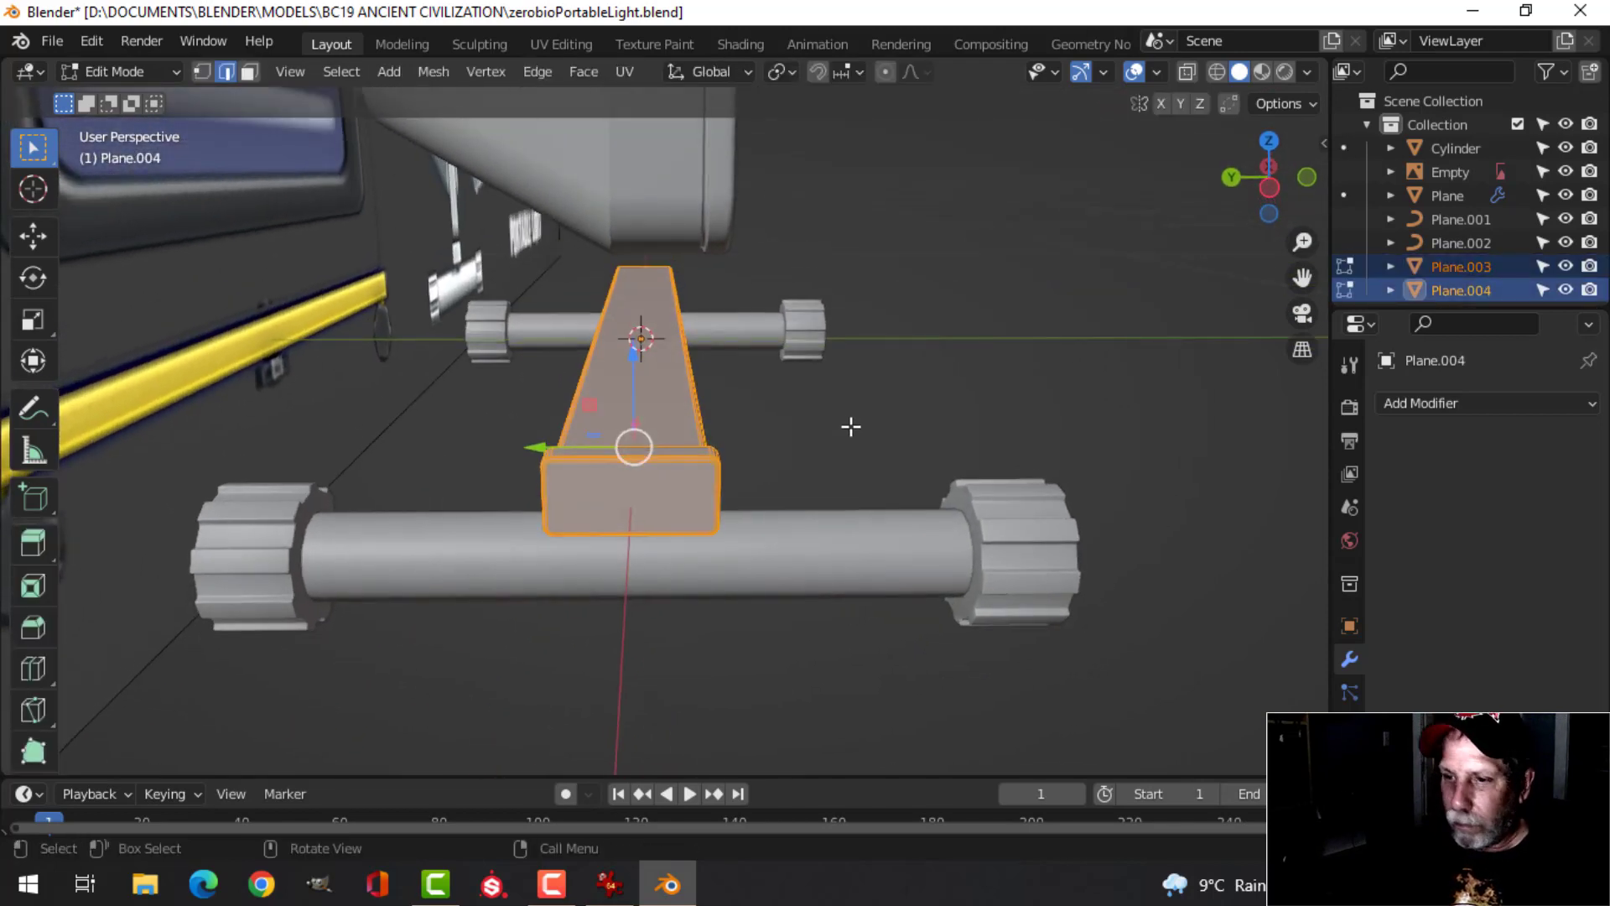
pyautogui.press('s')
pyautogui.press('y')
pyautogui.click(823, 428)
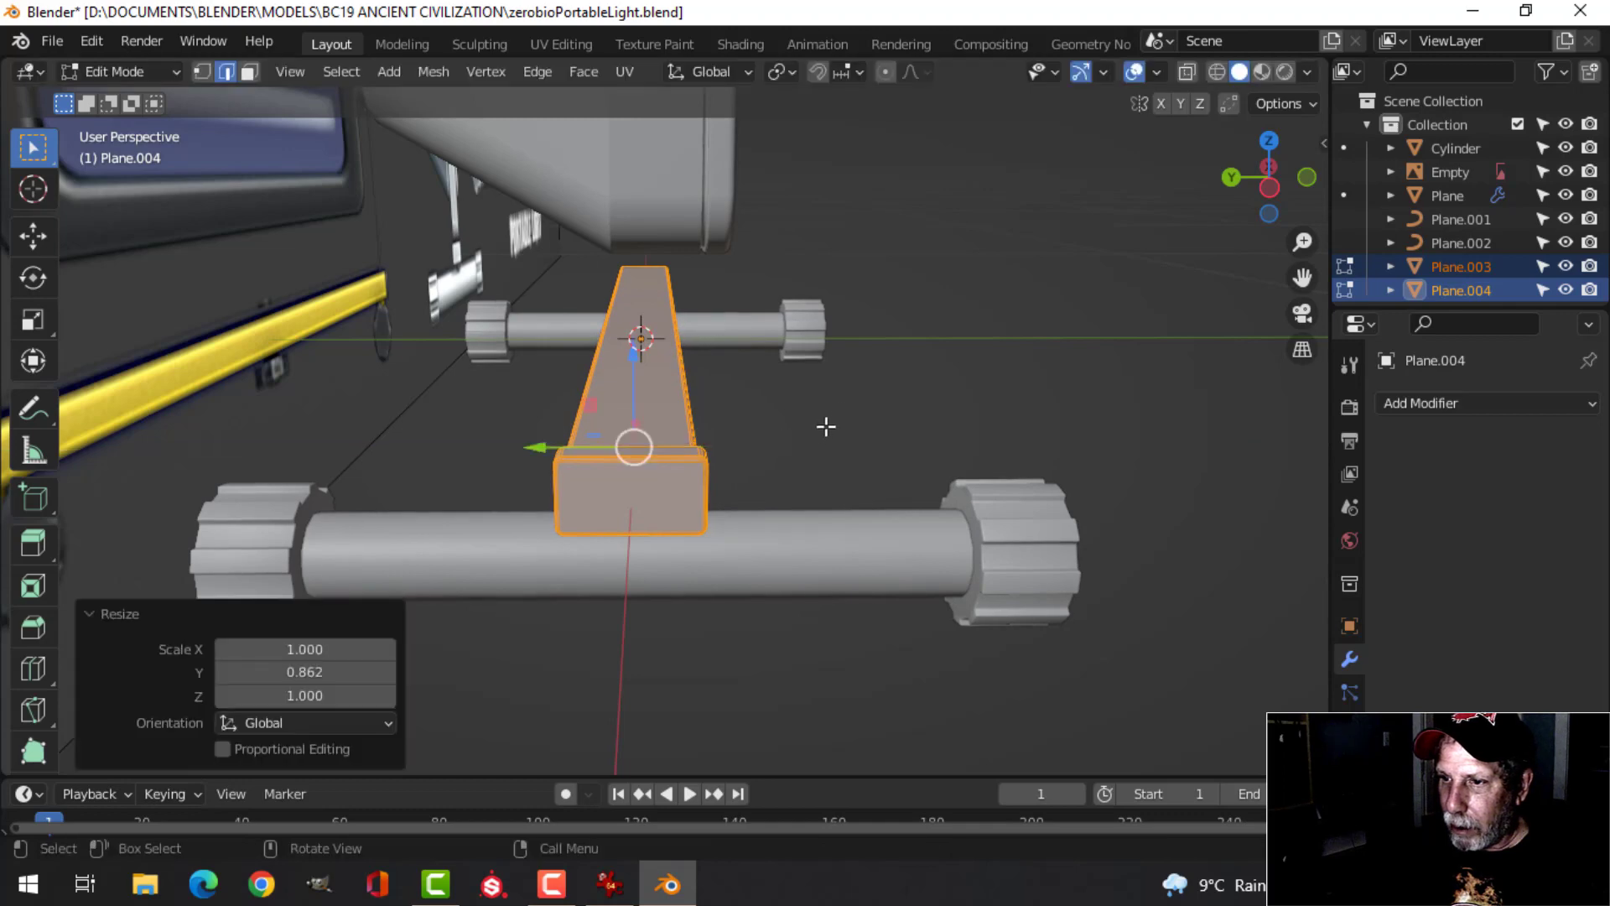
pyautogui.press('Tab')
# Add a Mirror modifier on the X axis to the end cap so the crossbar's opposite end is capped too
pyautogui.moveTo(828, 425); pyautogui.dragTo(637, 432, button='middle')
pyautogui.scroll(-3, 638, 431)
pyautogui.hotkey('alt', 'a')
pyautogui.moveTo(943, 466); pyautogui.dragTo(709, 484, button='middle')
pyautogui.scroll(-2, 894, 490)
pyautogui.scroll(2, 483, 466)
pyautogui.keyDown('shift'); pyautogui.moveTo(483, 467); pyautogui.dragTo(625, 466, button='middle'); pyautogui.keyUp('shift')
pyautogui.click(481, 428)
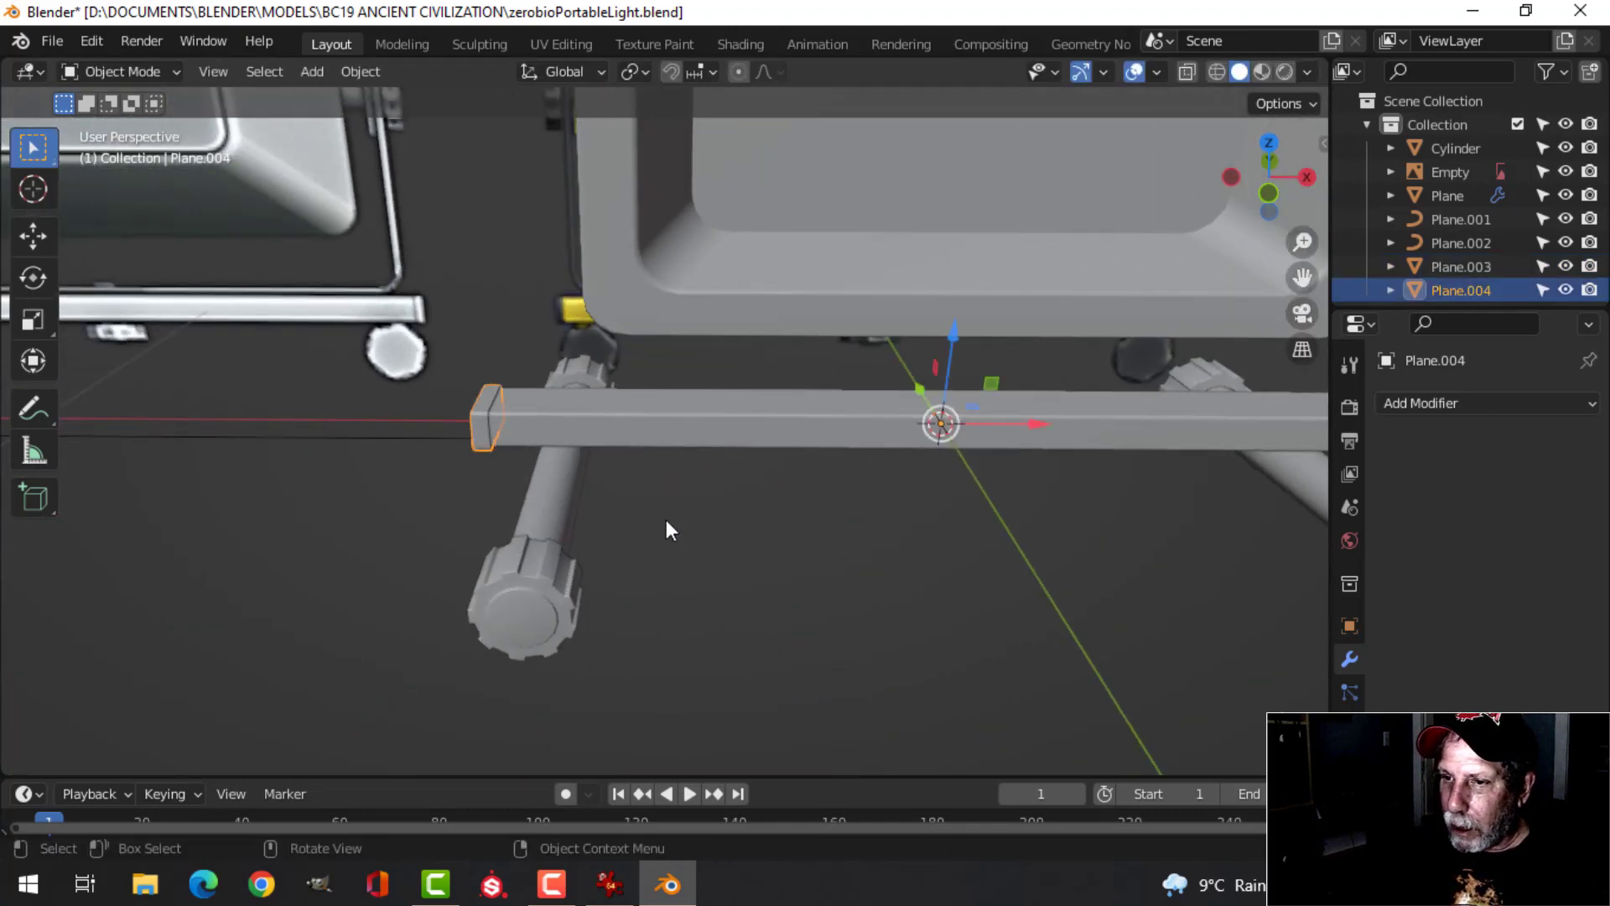
pyautogui.click(1407, 420)
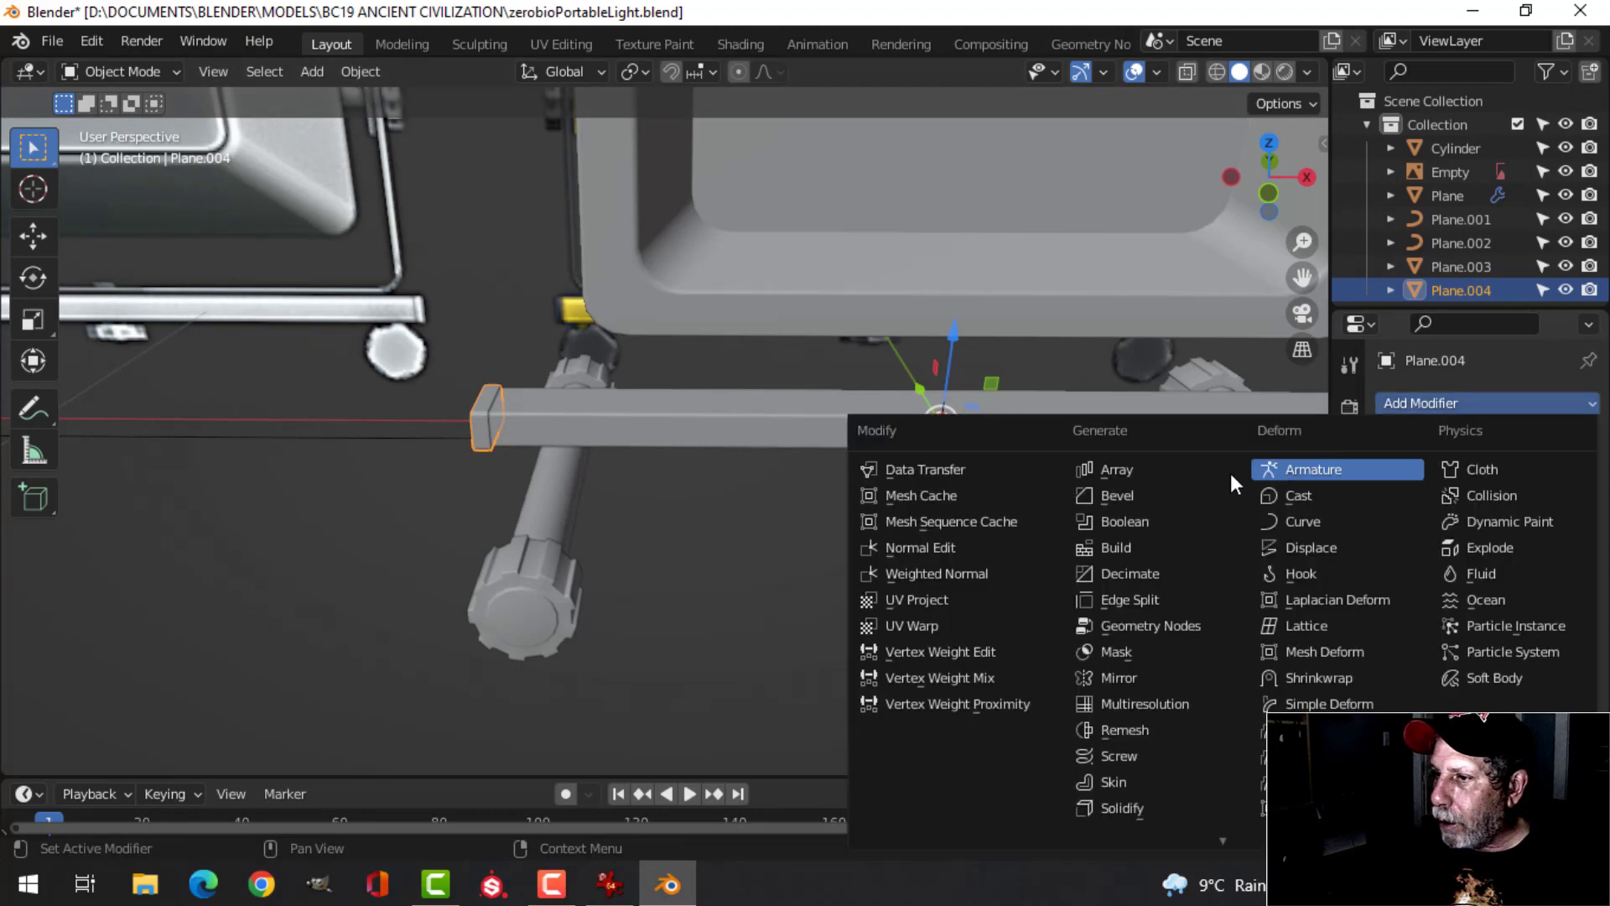
pyautogui.click(1150, 676)
pyautogui.scroll(-3, 1006, 577)
pyautogui.moveTo(1004, 566); pyautogui.dragTo(844, 522, button='middle')
pyautogui.click(1027, 566)
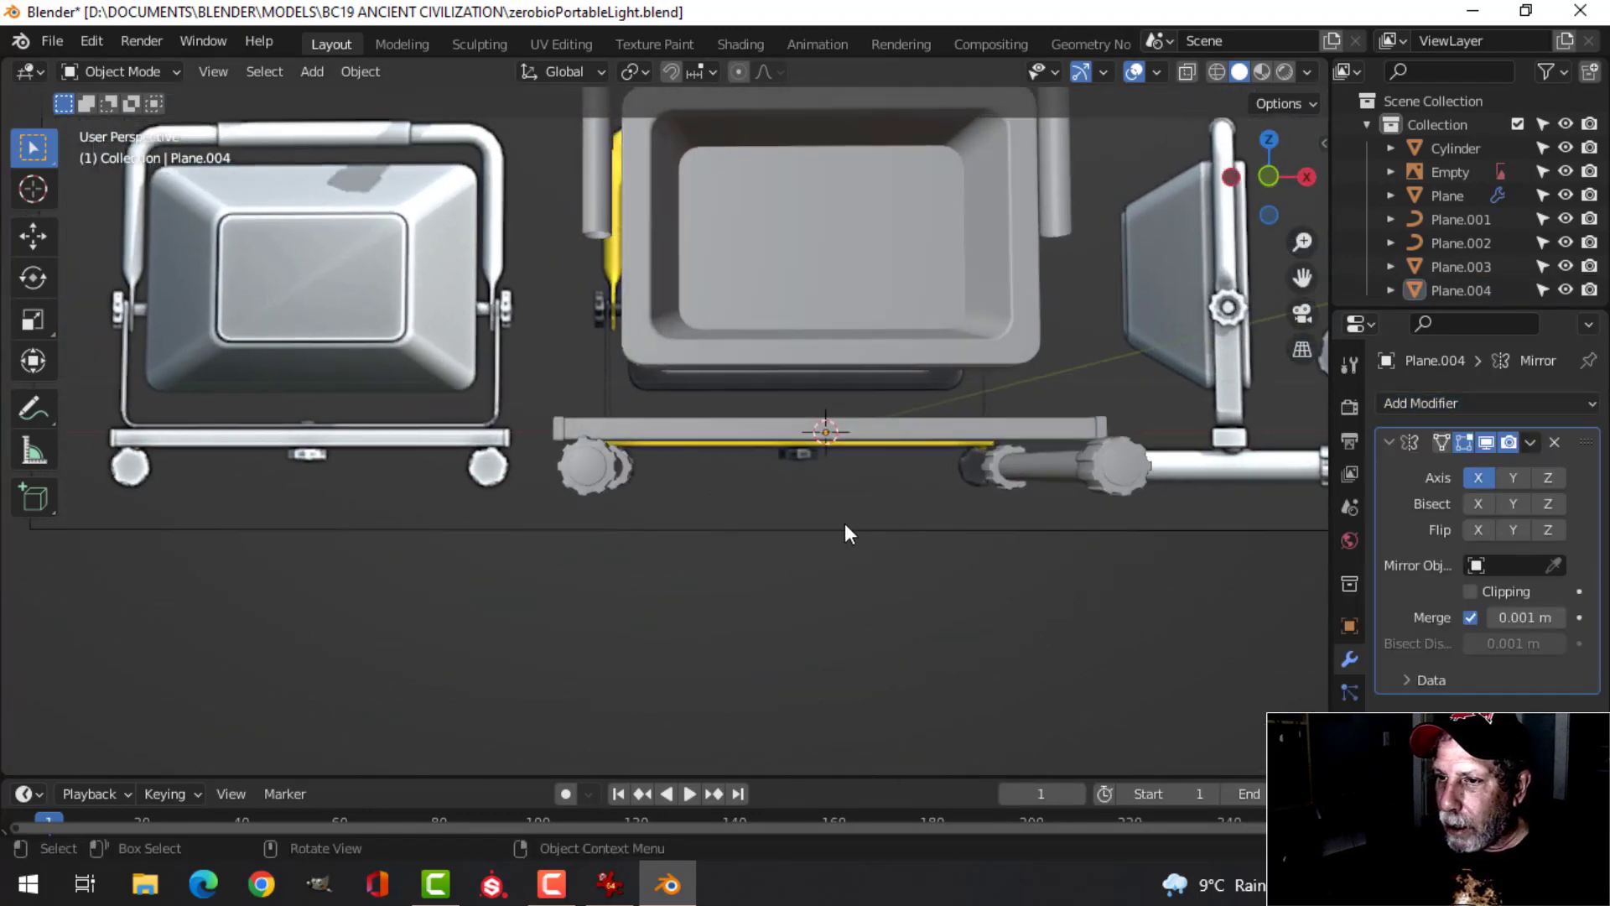
# Duplicate the foot tube's curve in place and rotate the copy 90° about X so it stands vertically
pyautogui.scroll(3, 739, 503)
pyautogui.keyDown('shift'); pyautogui.moveTo(597, 470); pyautogui.dragTo(708, 542, button='middle'); pyautogui.keyUp('shift')
pyautogui.scroll(2, 707, 542)
pyautogui.keyDown('shift'); pyautogui.moveTo(604, 535); pyautogui.dragTo(510, 435, button='middle'); pyautogui.keyUp('shift')
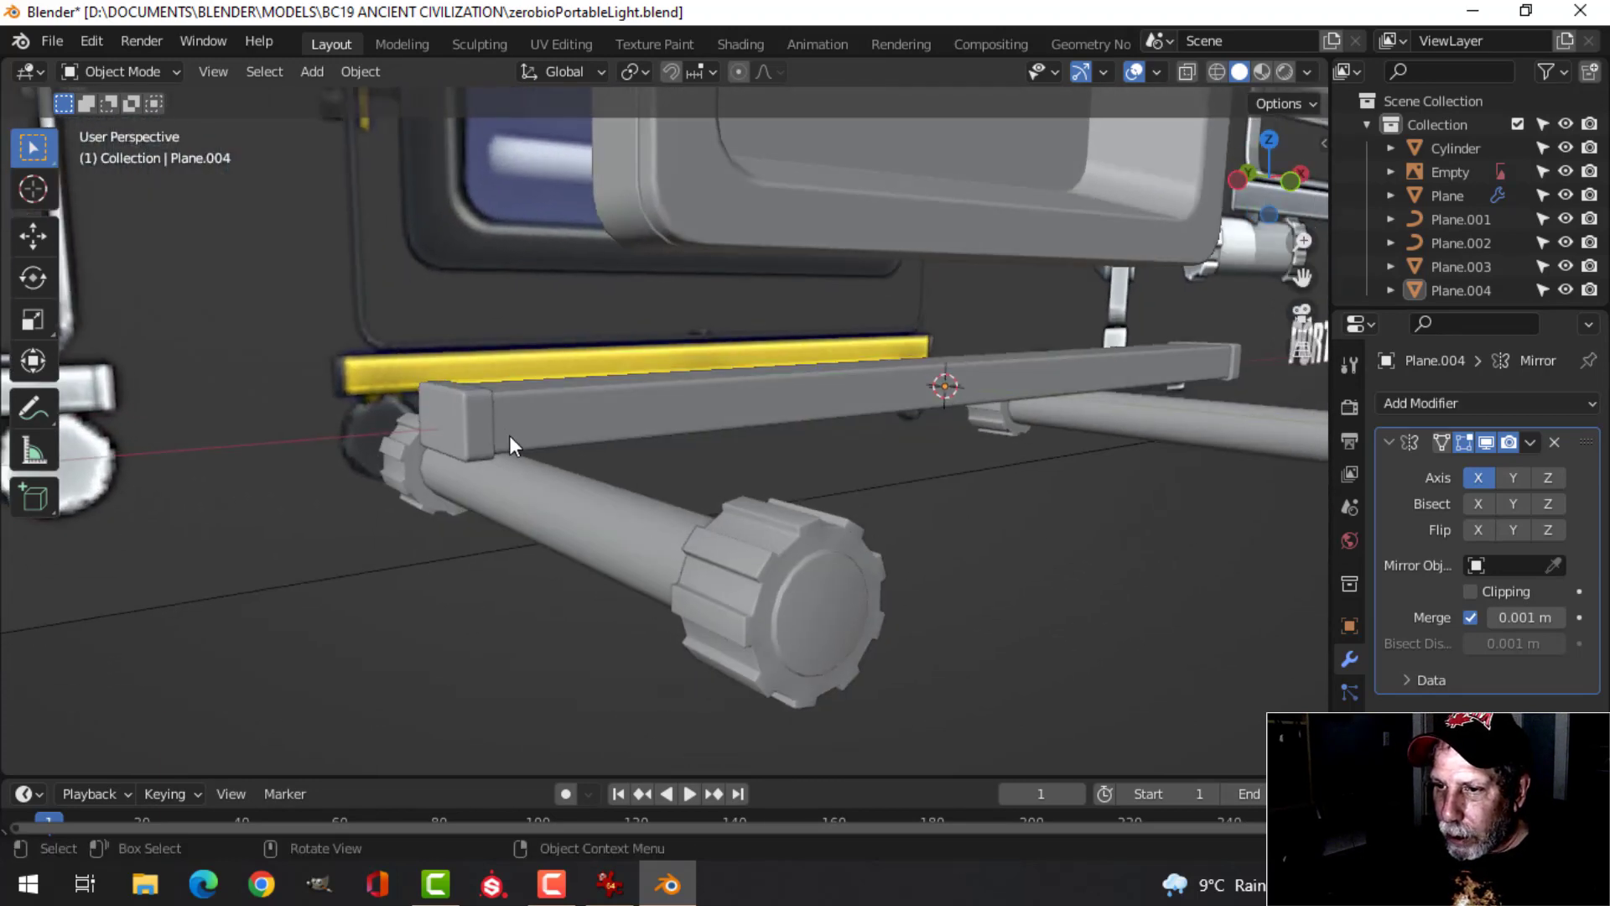
pyautogui.click(540, 490)
pyautogui.press('Tab')
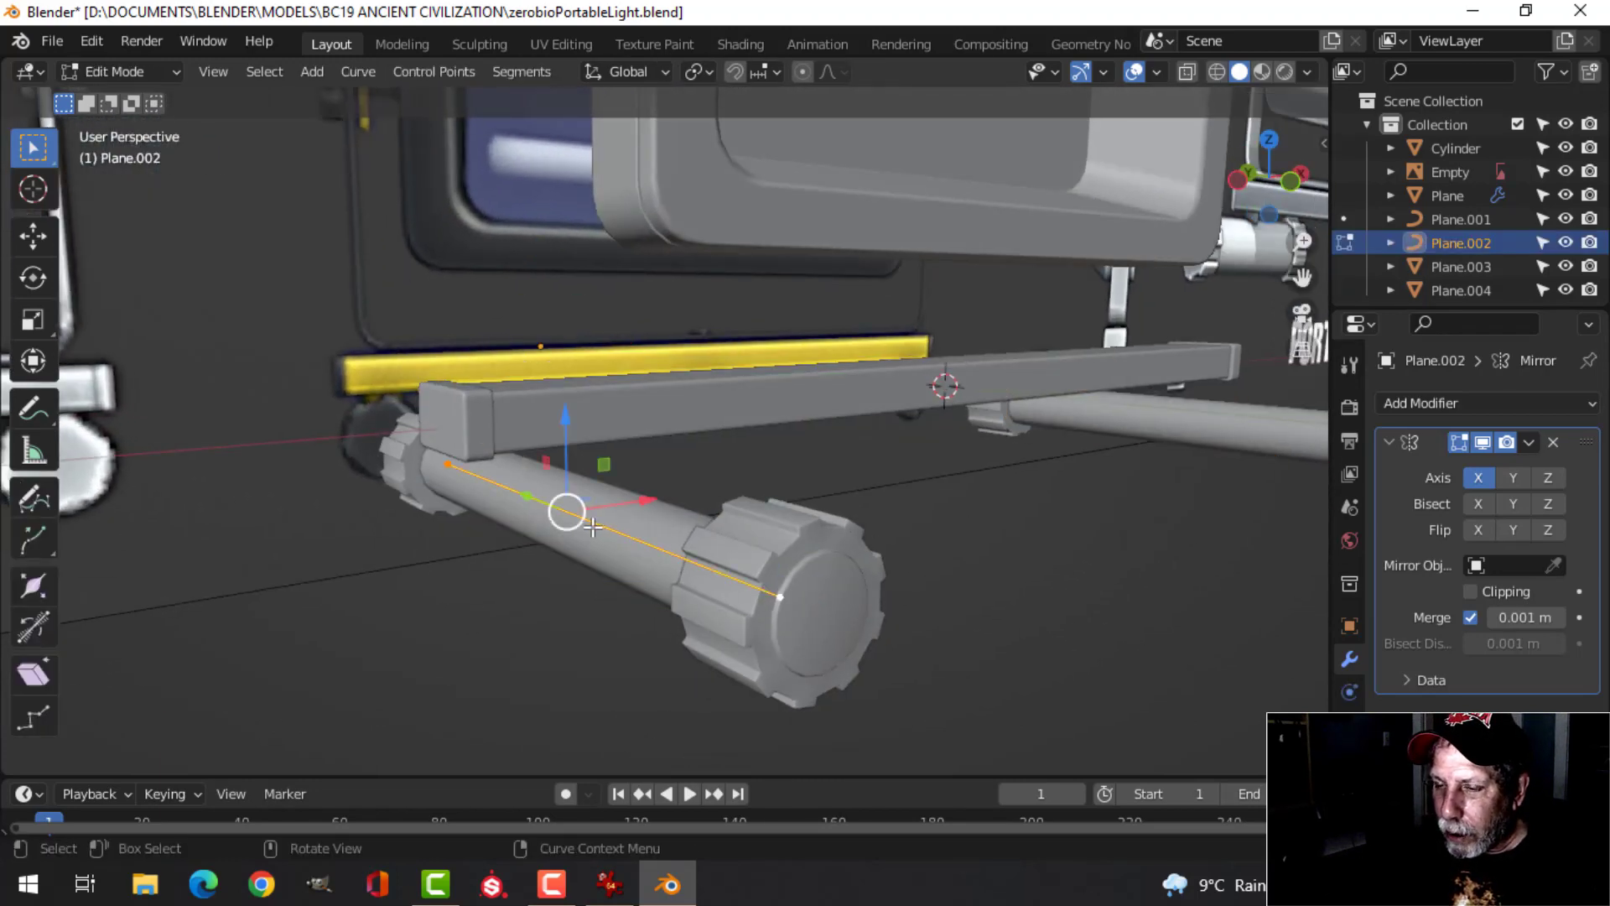
pyautogui.moveTo(652, 526); pyautogui.dragTo(646, 524, button='middle')
pyautogui.hotkey('shift', 'd')
pyautogui.press('Escape')
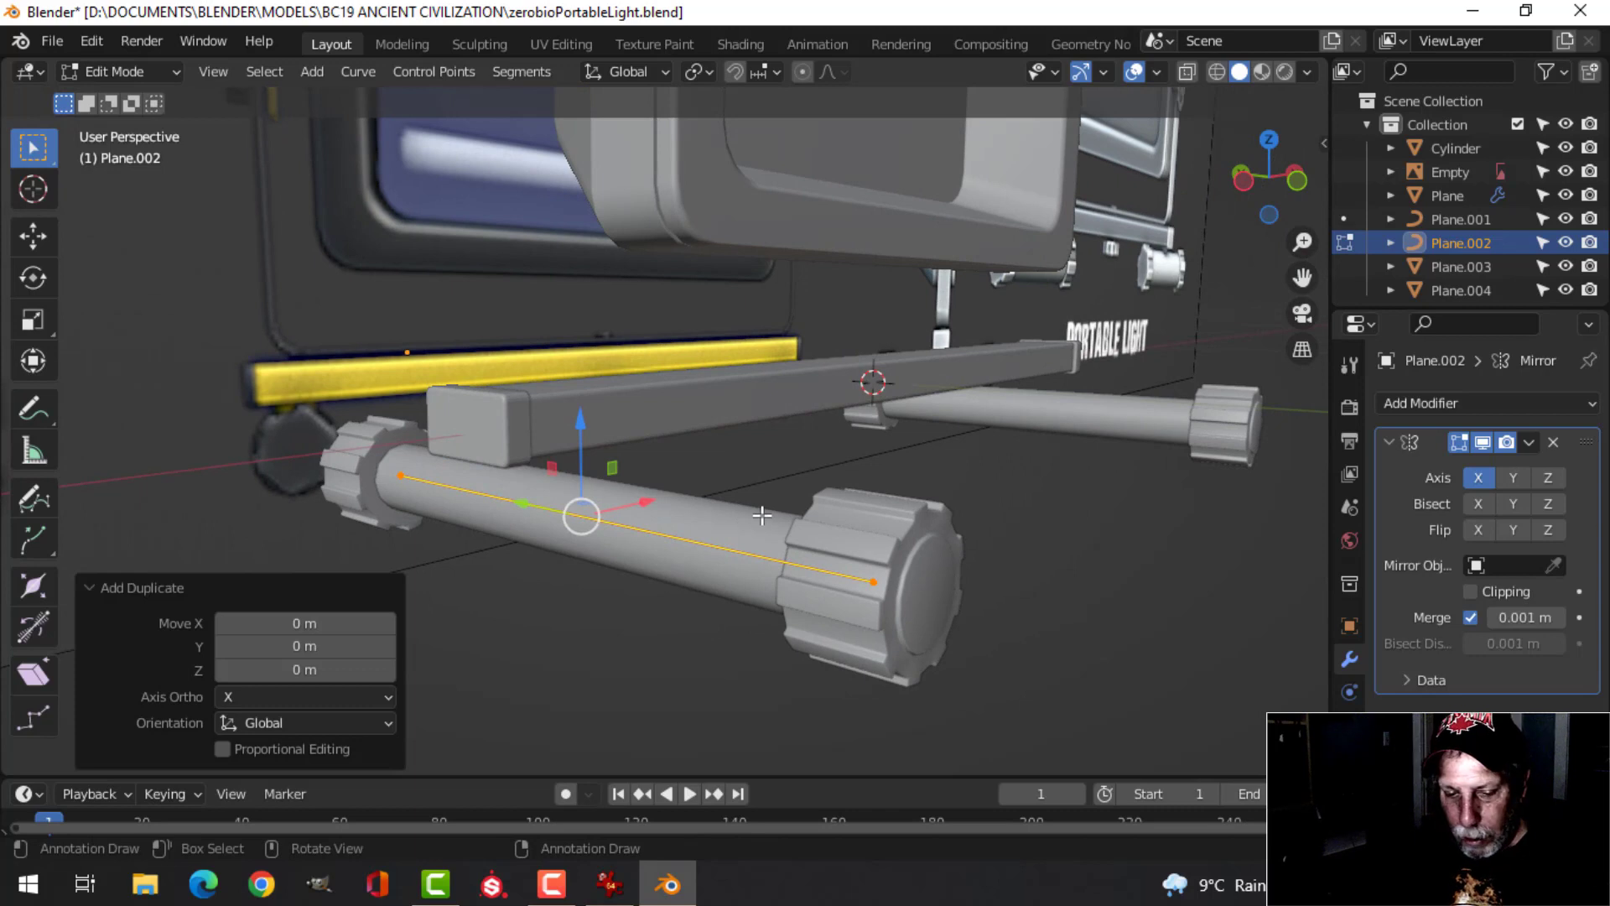
pyautogui.write('rx90')
pyautogui.press('Return')
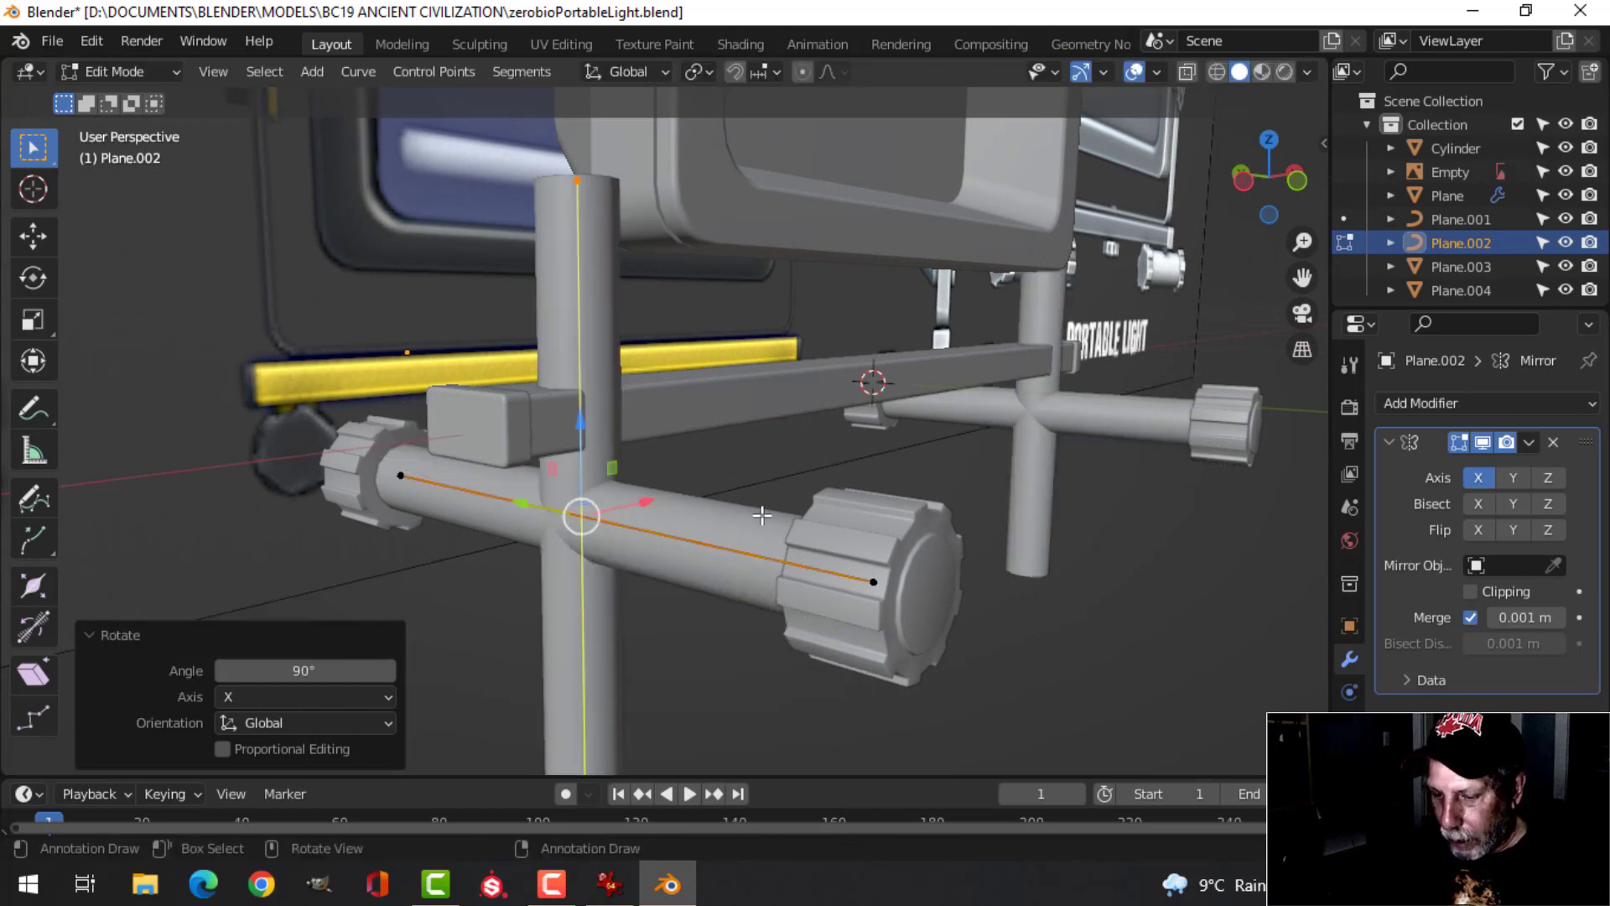
# Separate the vertical tube copy into its own curve object and open that object for editing
pyautogui.press('p')
pyautogui.click(761, 515)
pyautogui.press('q')
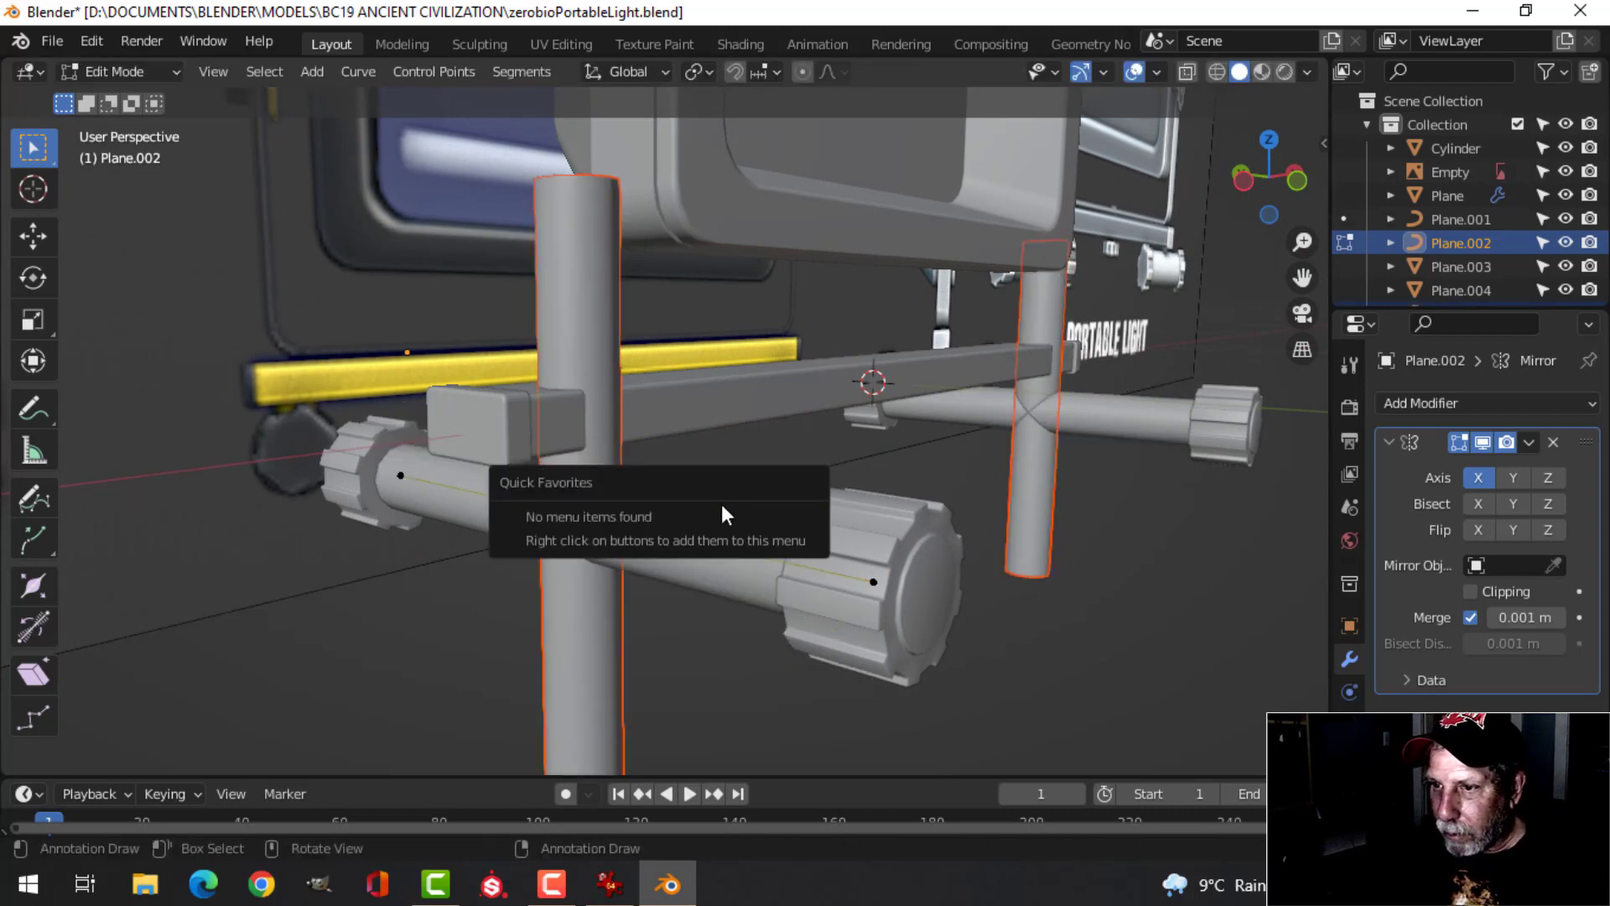
pyautogui.press('Tab')
pyautogui.click(591, 331)
pyautogui.press('Tab')
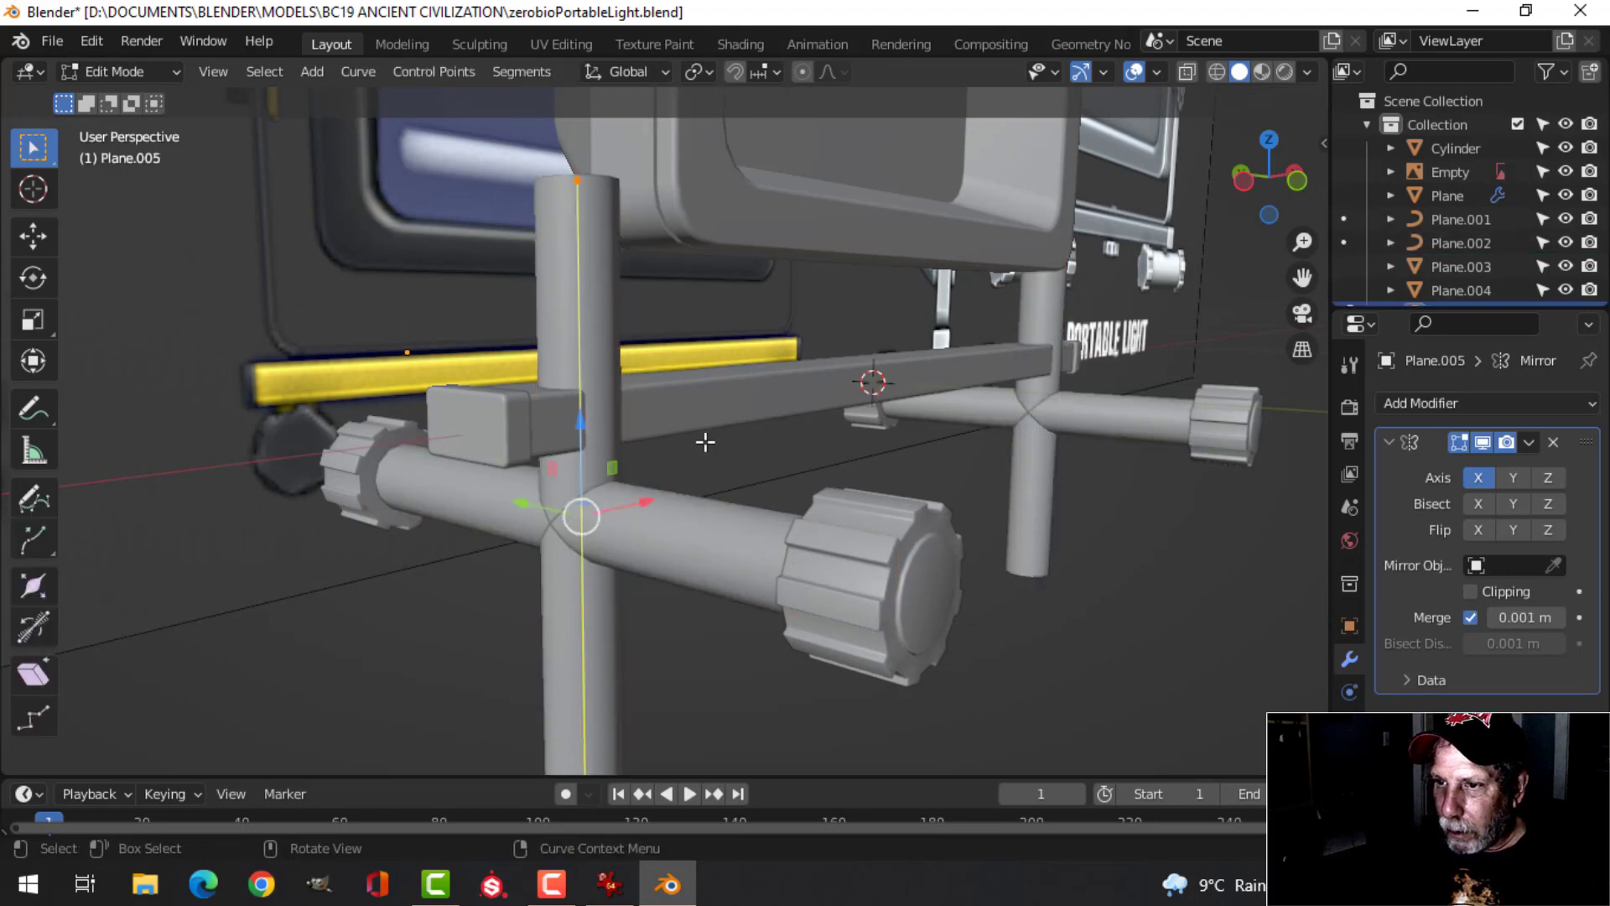
# Turn on the Screencast Keys display for the viewport
pyautogui.scroll(-2, 738, 518)
pyautogui.moveTo(738, 518); pyautogui.dragTo(748, 516, button='middle')
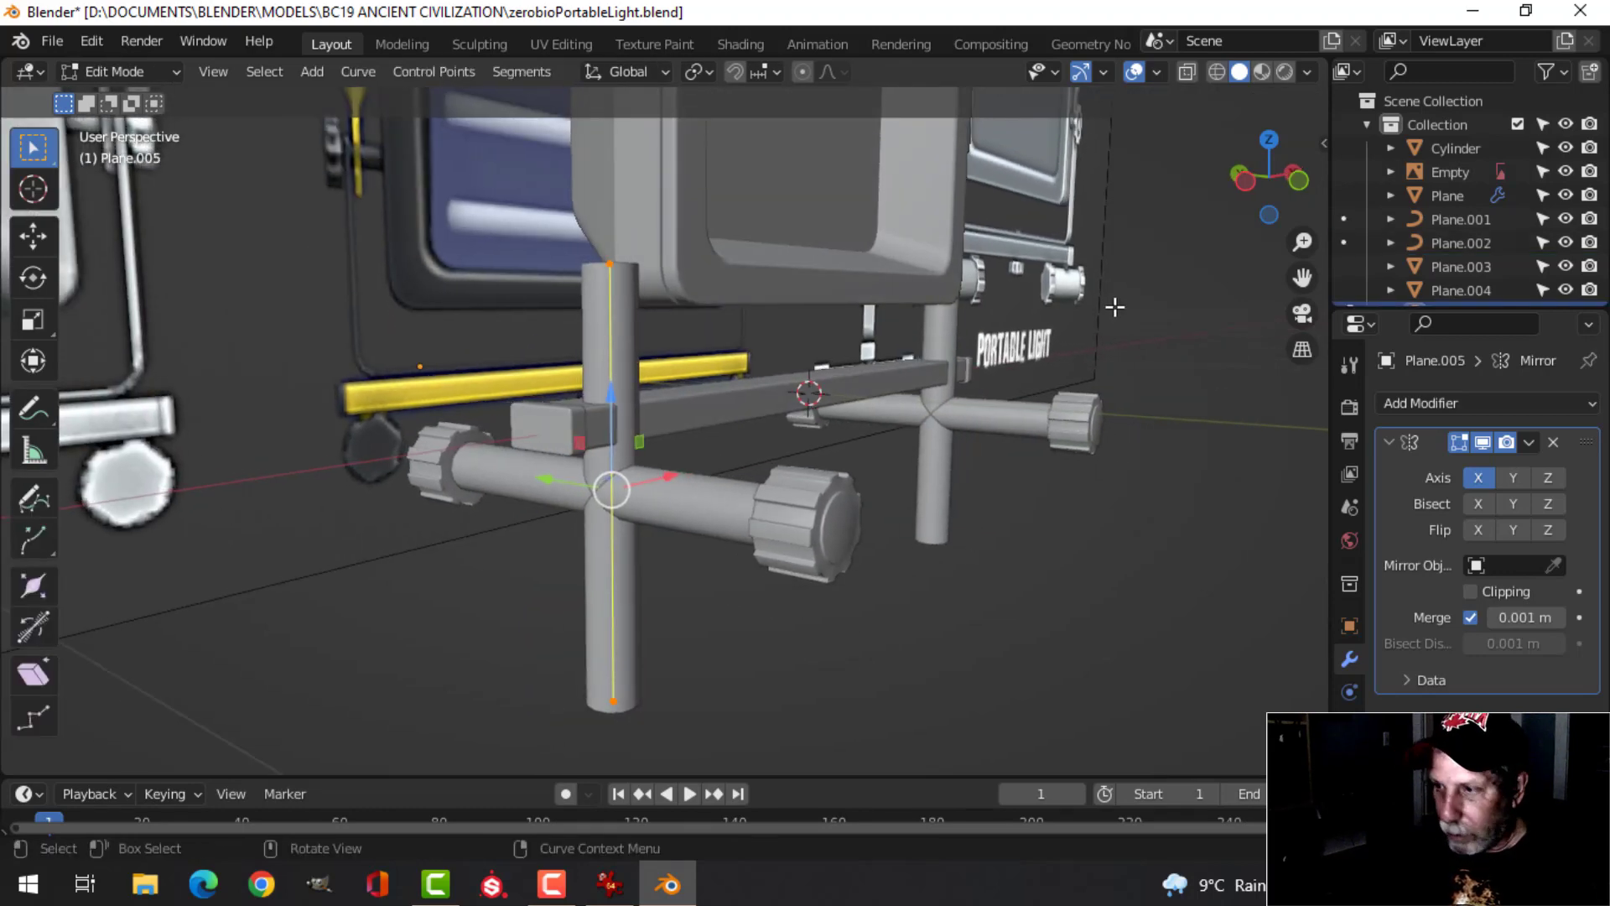
pyautogui.press('n')
pyautogui.click(1315, 395)
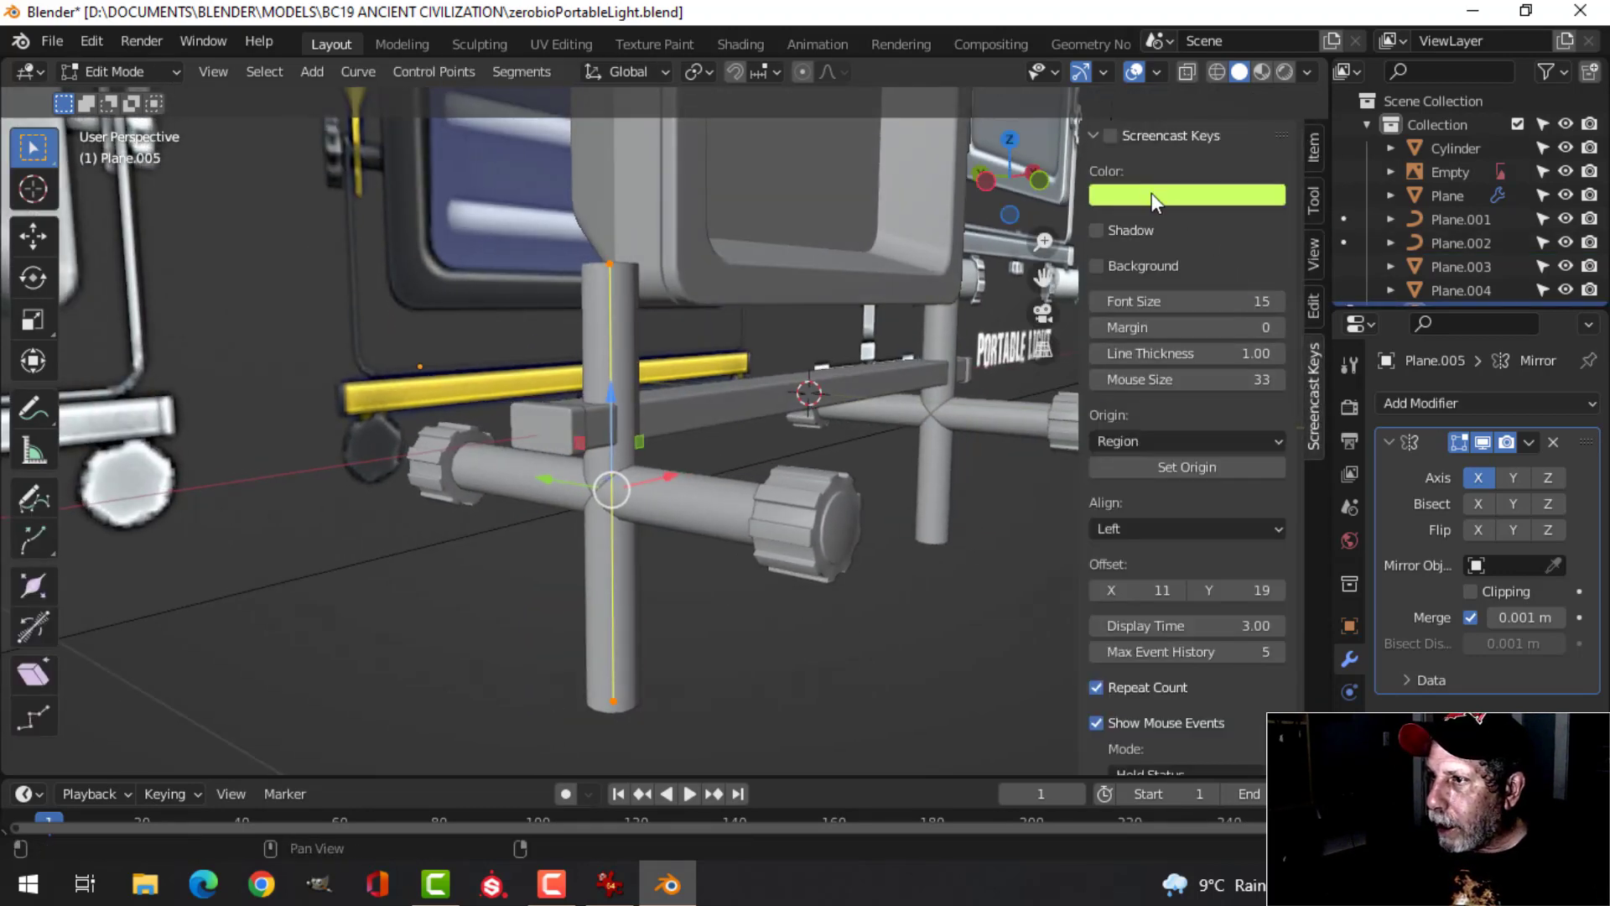
pyautogui.press('n')
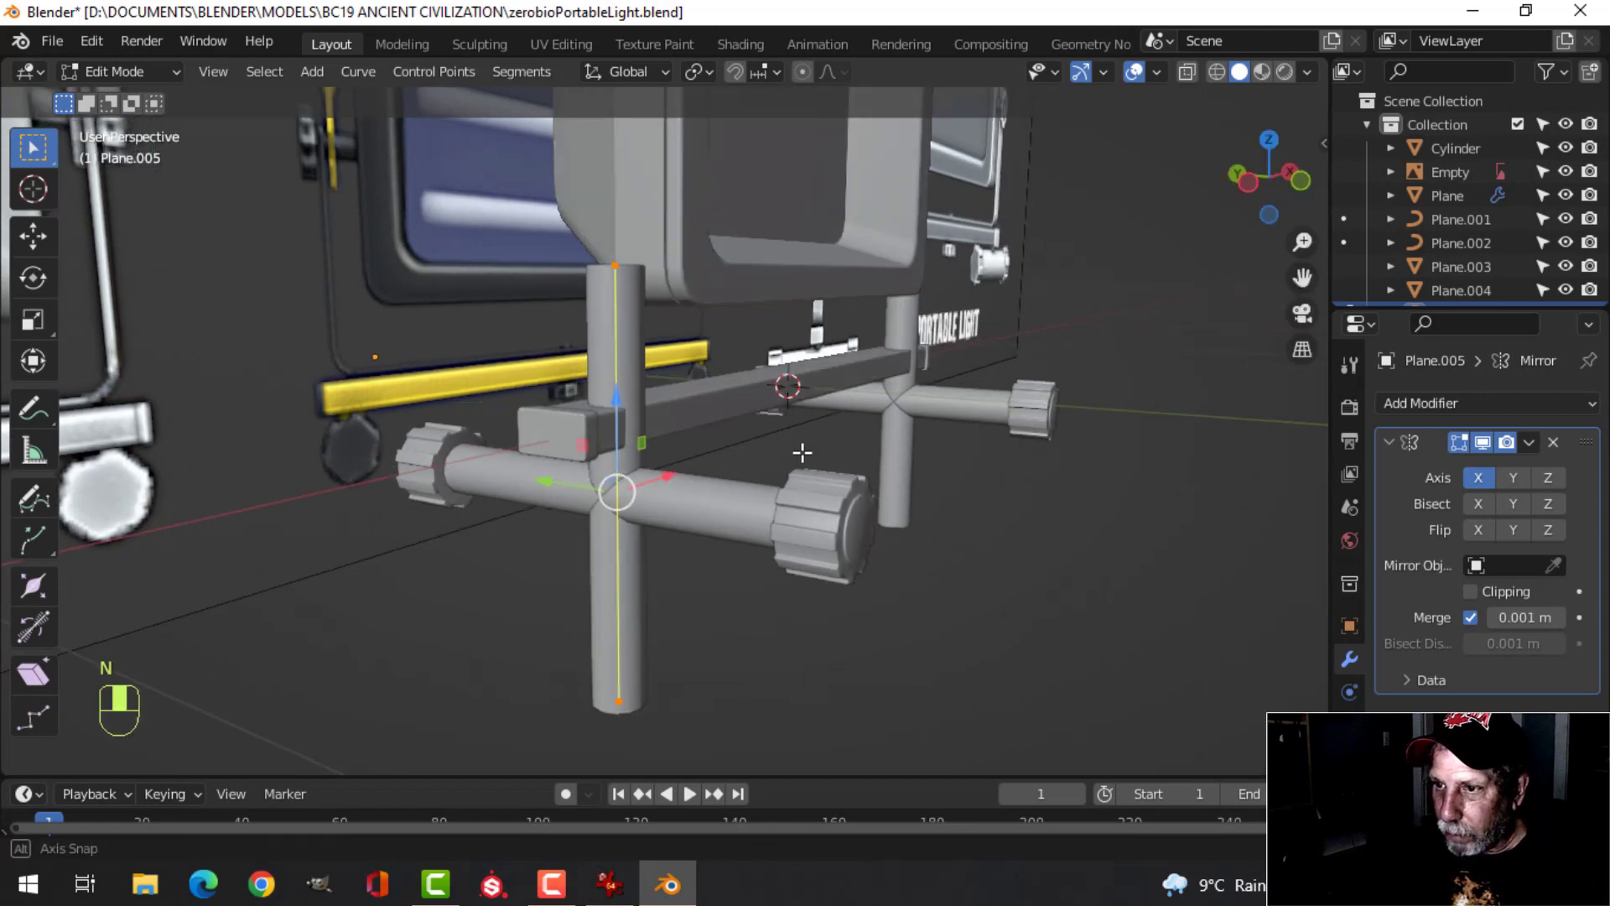
# Shrink the vertical tube to about 0.157, raise it along Z between foot and crossbar, and scale it again to about 0.836
pyautogui.moveTo(956, 495); pyautogui.dragTo(971, 501, button='middle')
pyautogui.press('s')
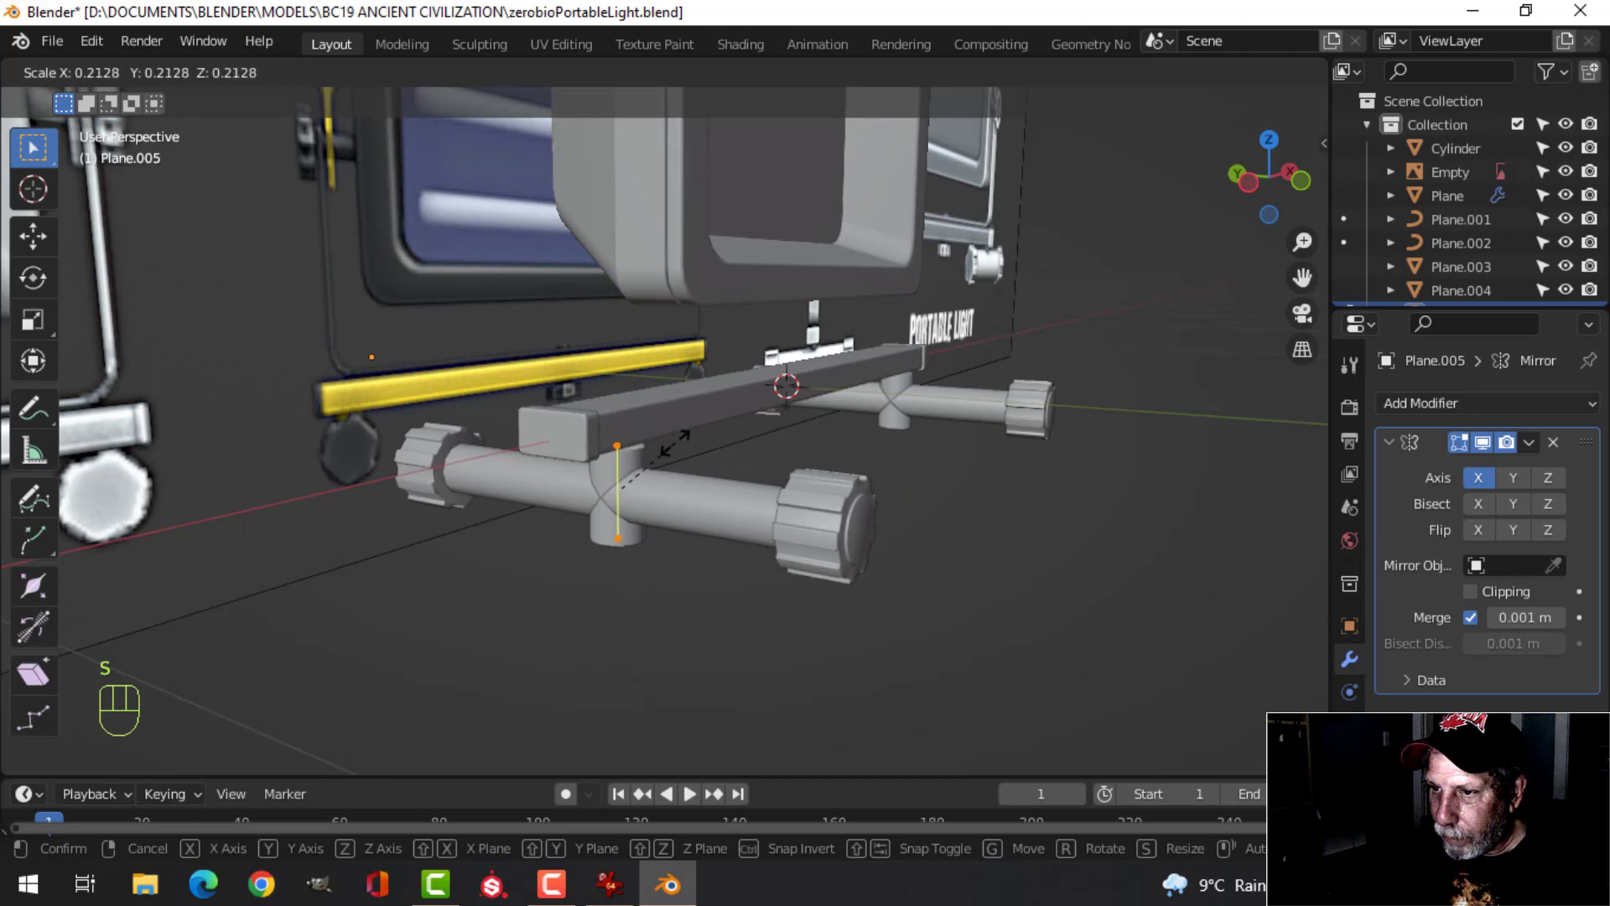
pyautogui.click(649, 445)
pyautogui.moveTo(647, 444); pyautogui.dragTo(588, 418, button='middle')
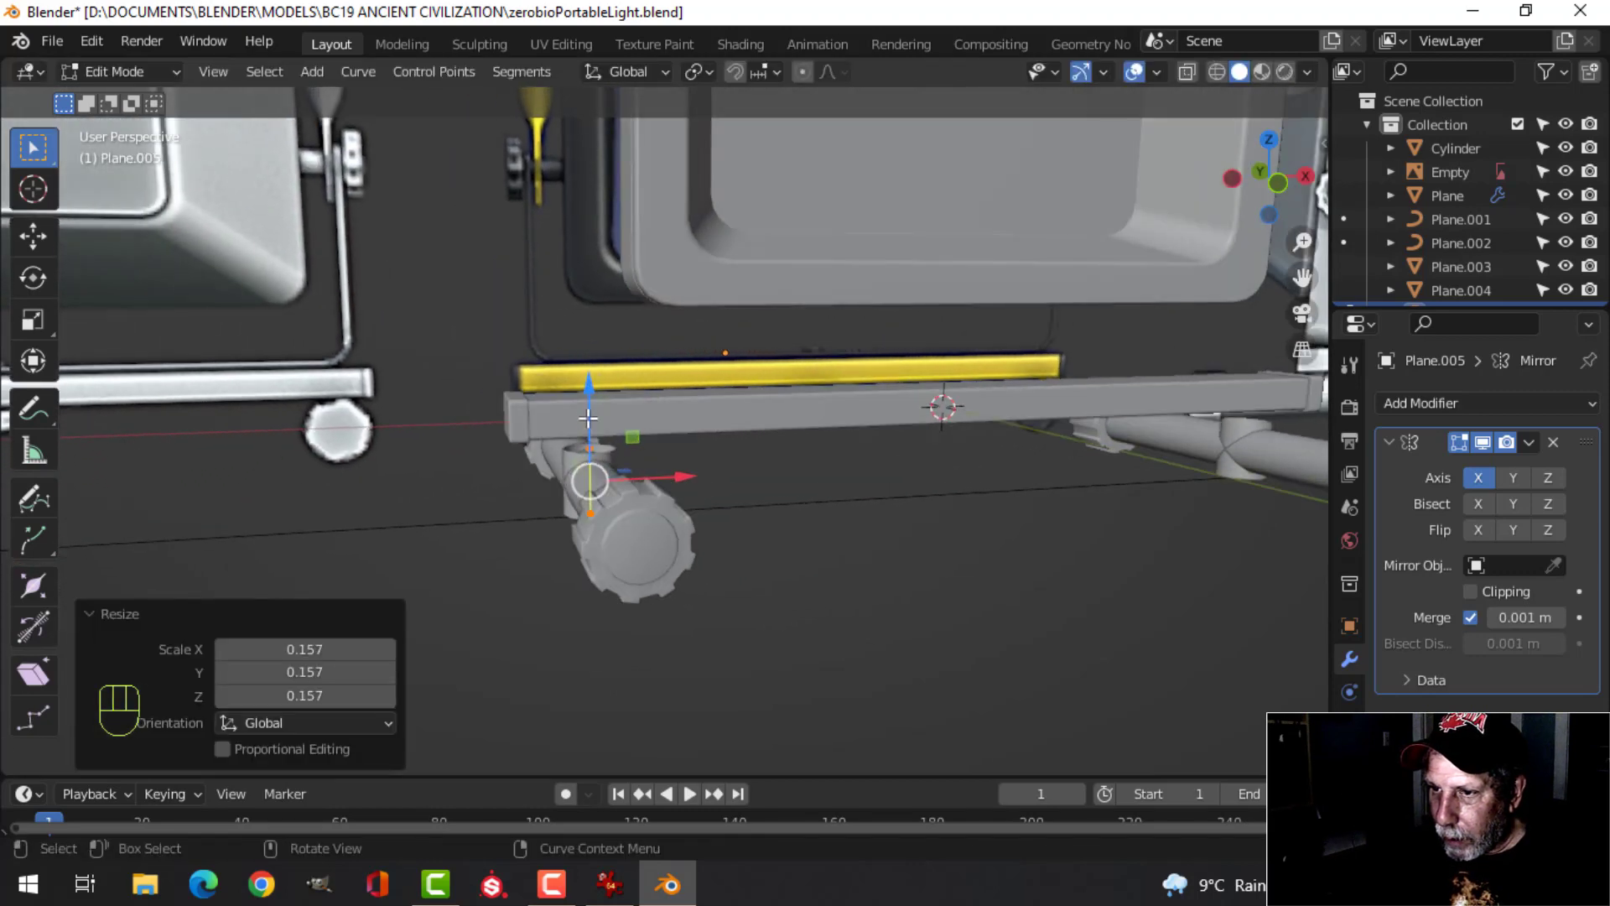
pyautogui.moveTo(588, 418); pyautogui.dragTo(587, 379)
pyautogui.moveTo(629, 445); pyautogui.dragTo(848, 417, button='middle')
pyautogui.press('s')
pyautogui.click(833, 416)
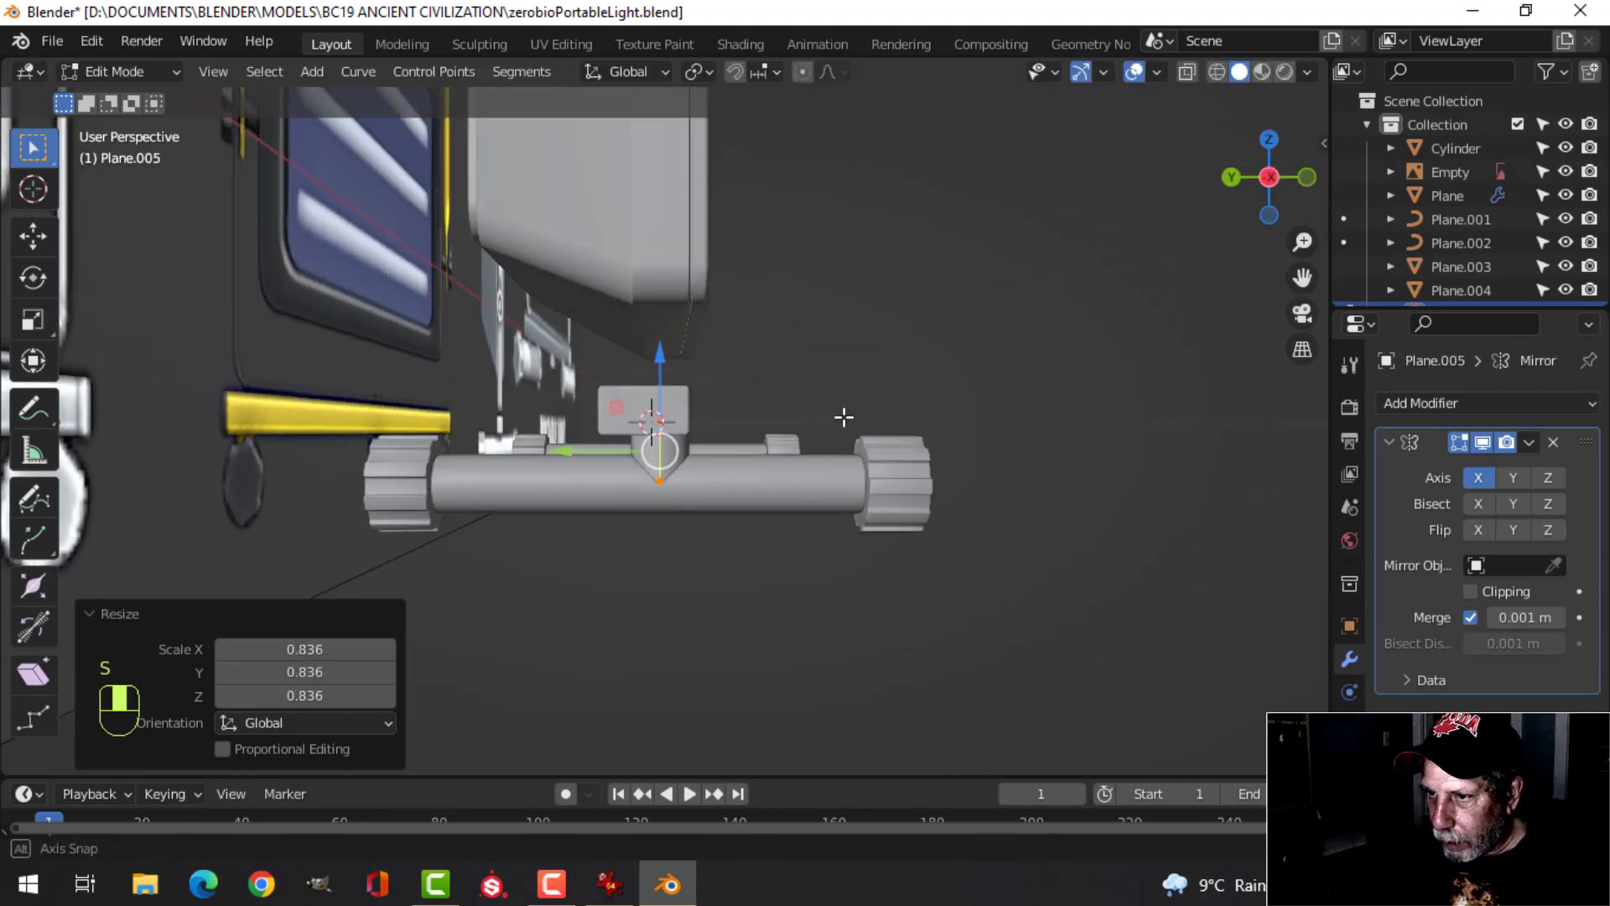
pyautogui.press('Tab')
pyautogui.hotkey('alt', 'a')
pyautogui.moveTo(818, 479)
pyautogui.mouseDown(button='middle')
pyautogui.moveTo(799, 501)
pyautogui.moveTo(802, 464)
pyautogui.mouseUp(button='middle')
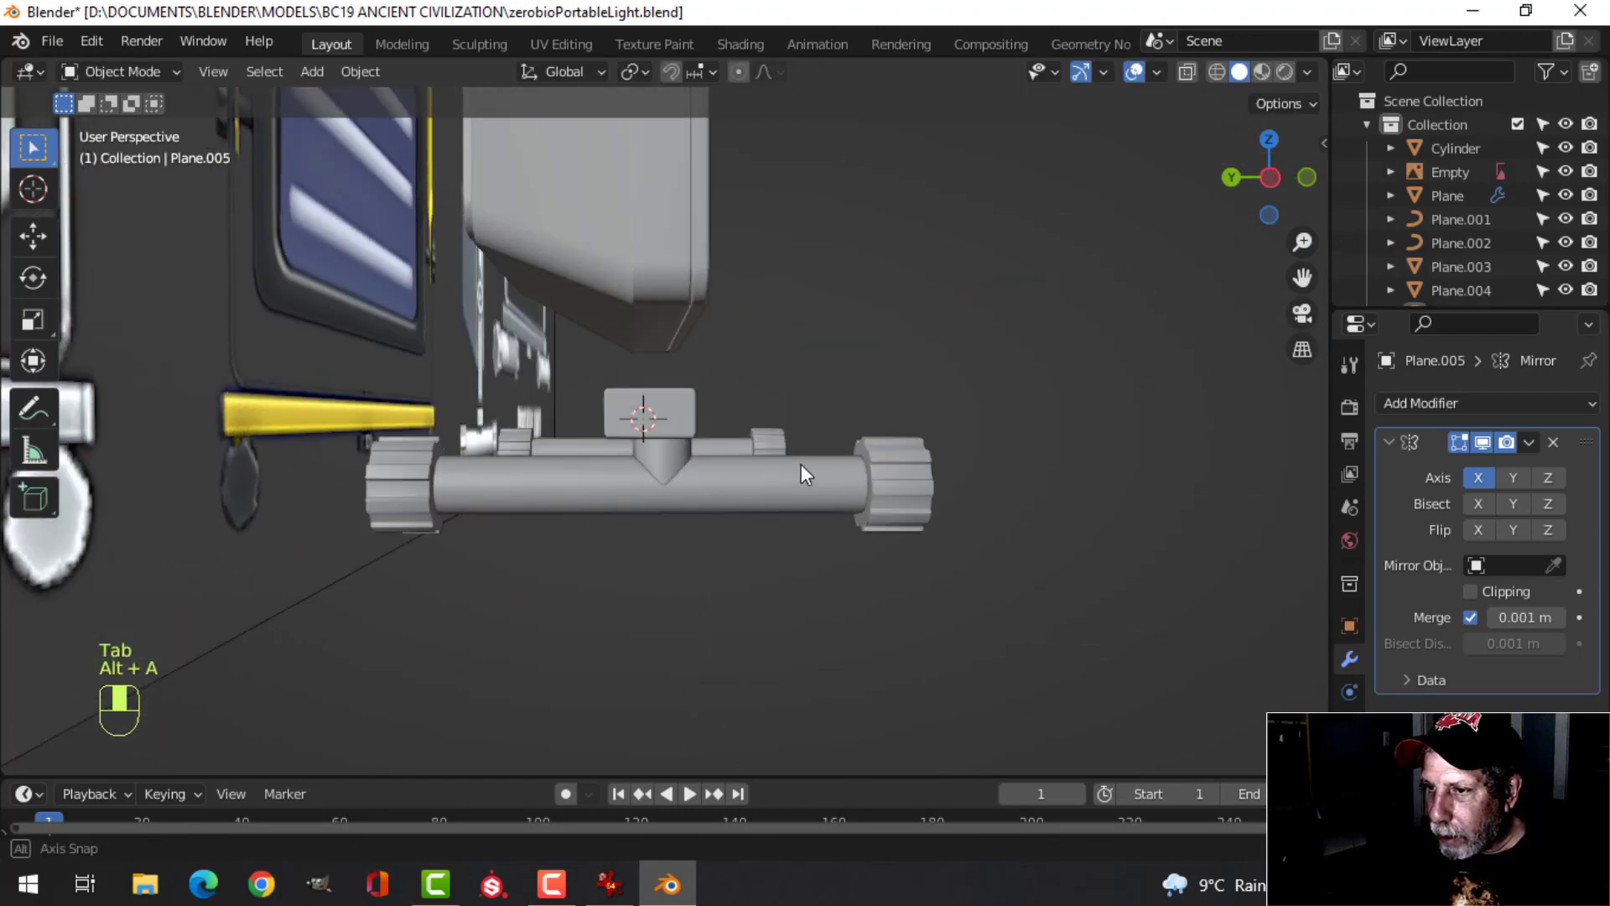
# Reduce the short connecting post's curve bevel depth to 0.02 m in side view
pyautogui.press('KP_3')
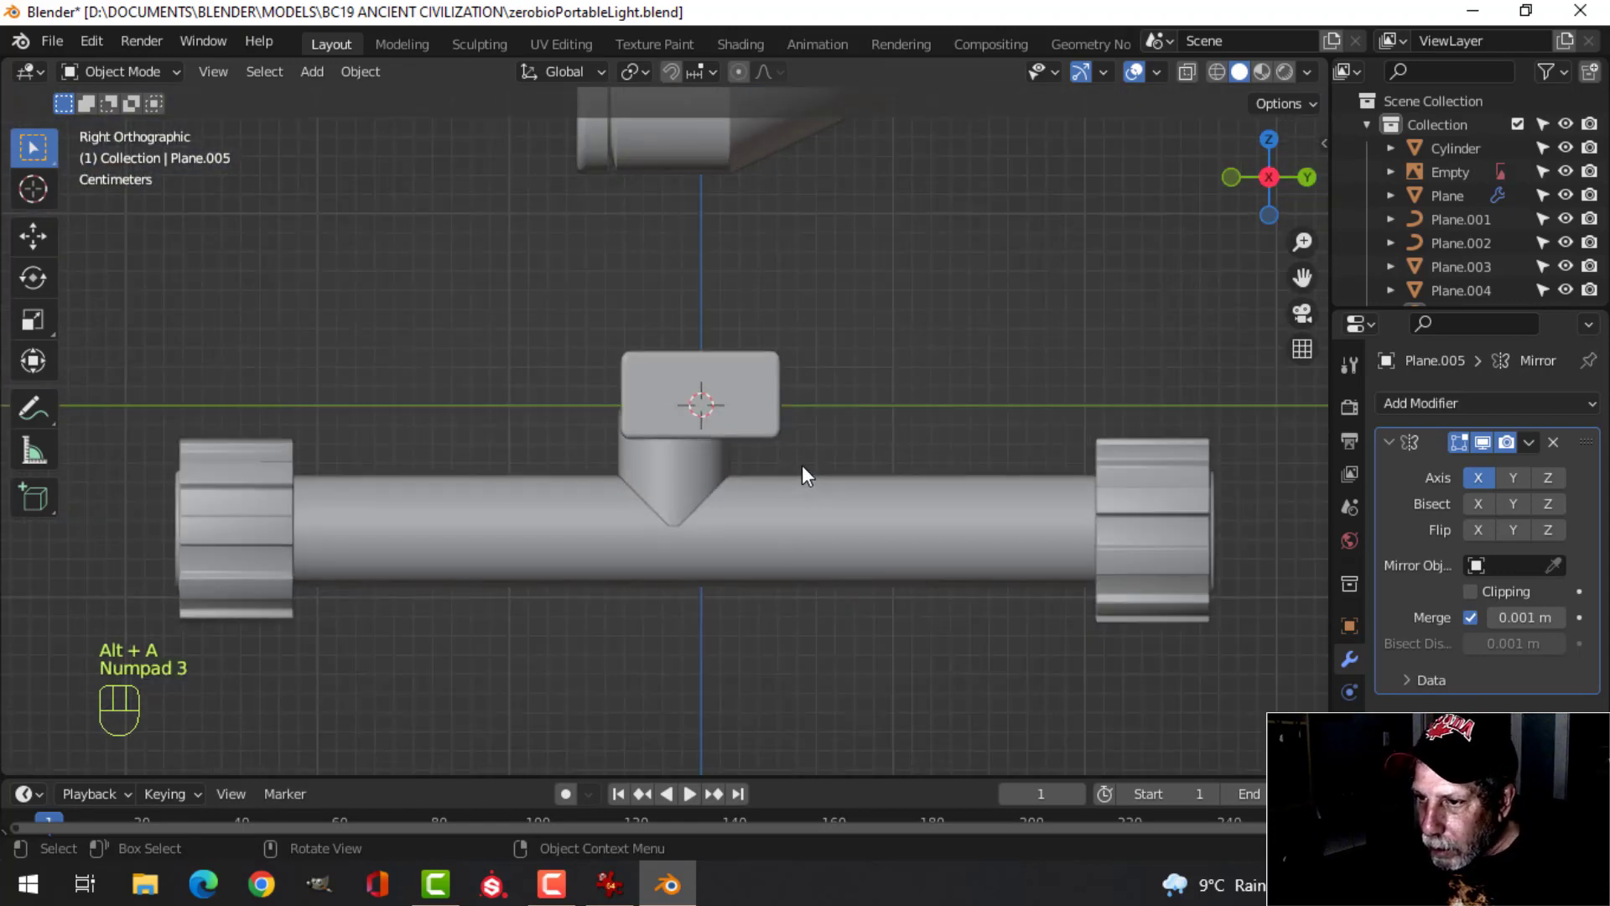
pyautogui.click(670, 492)
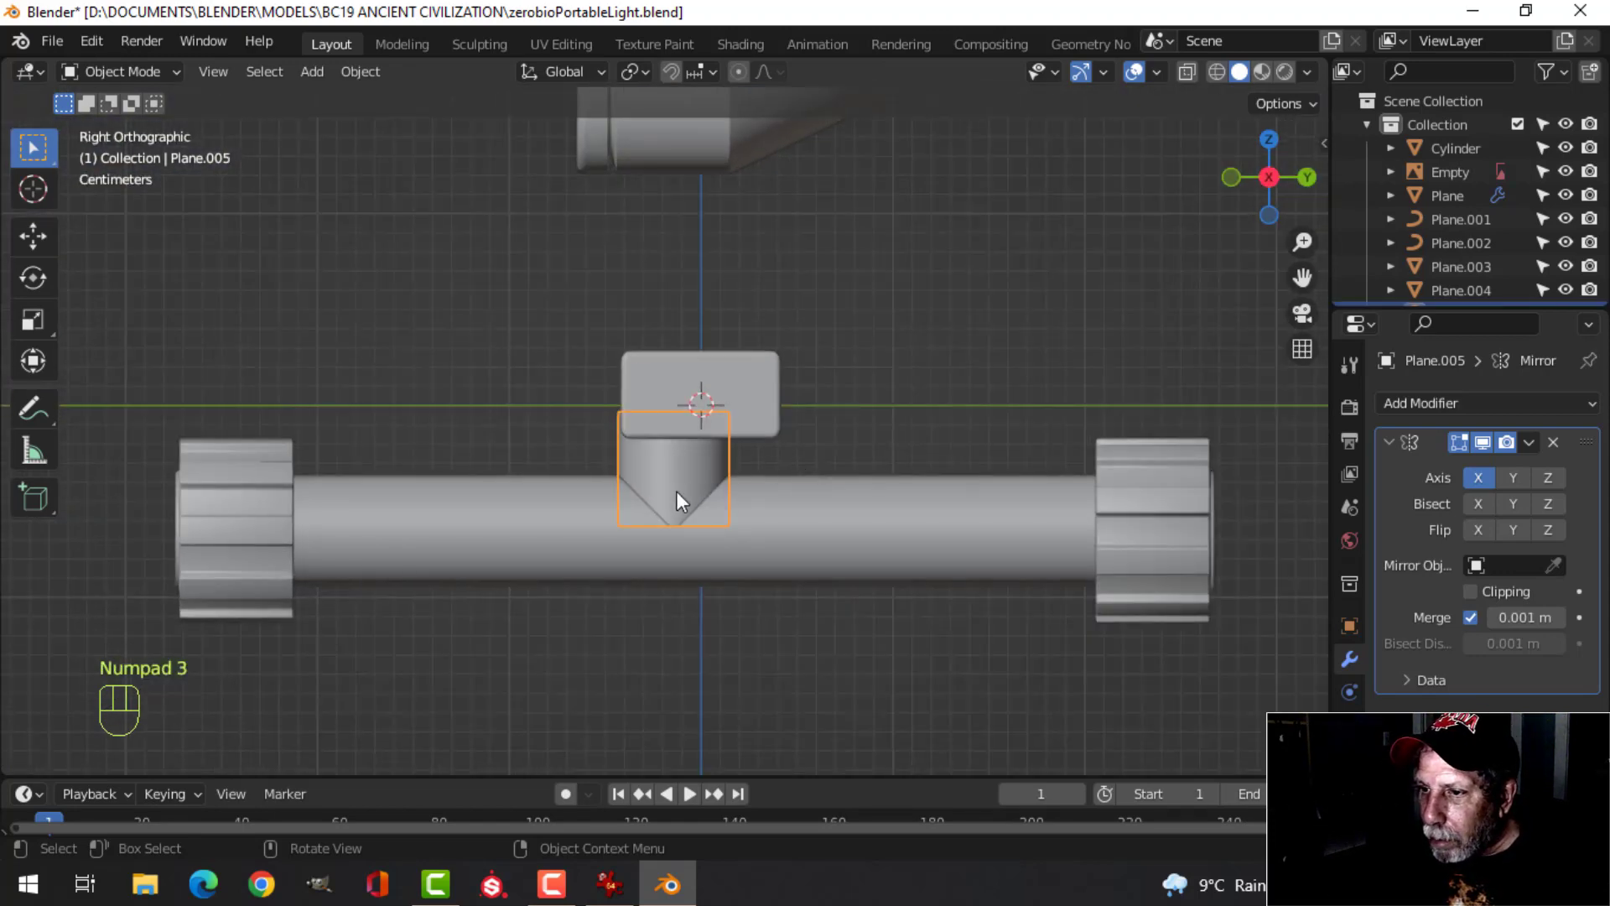
pyautogui.click(1350, 758)
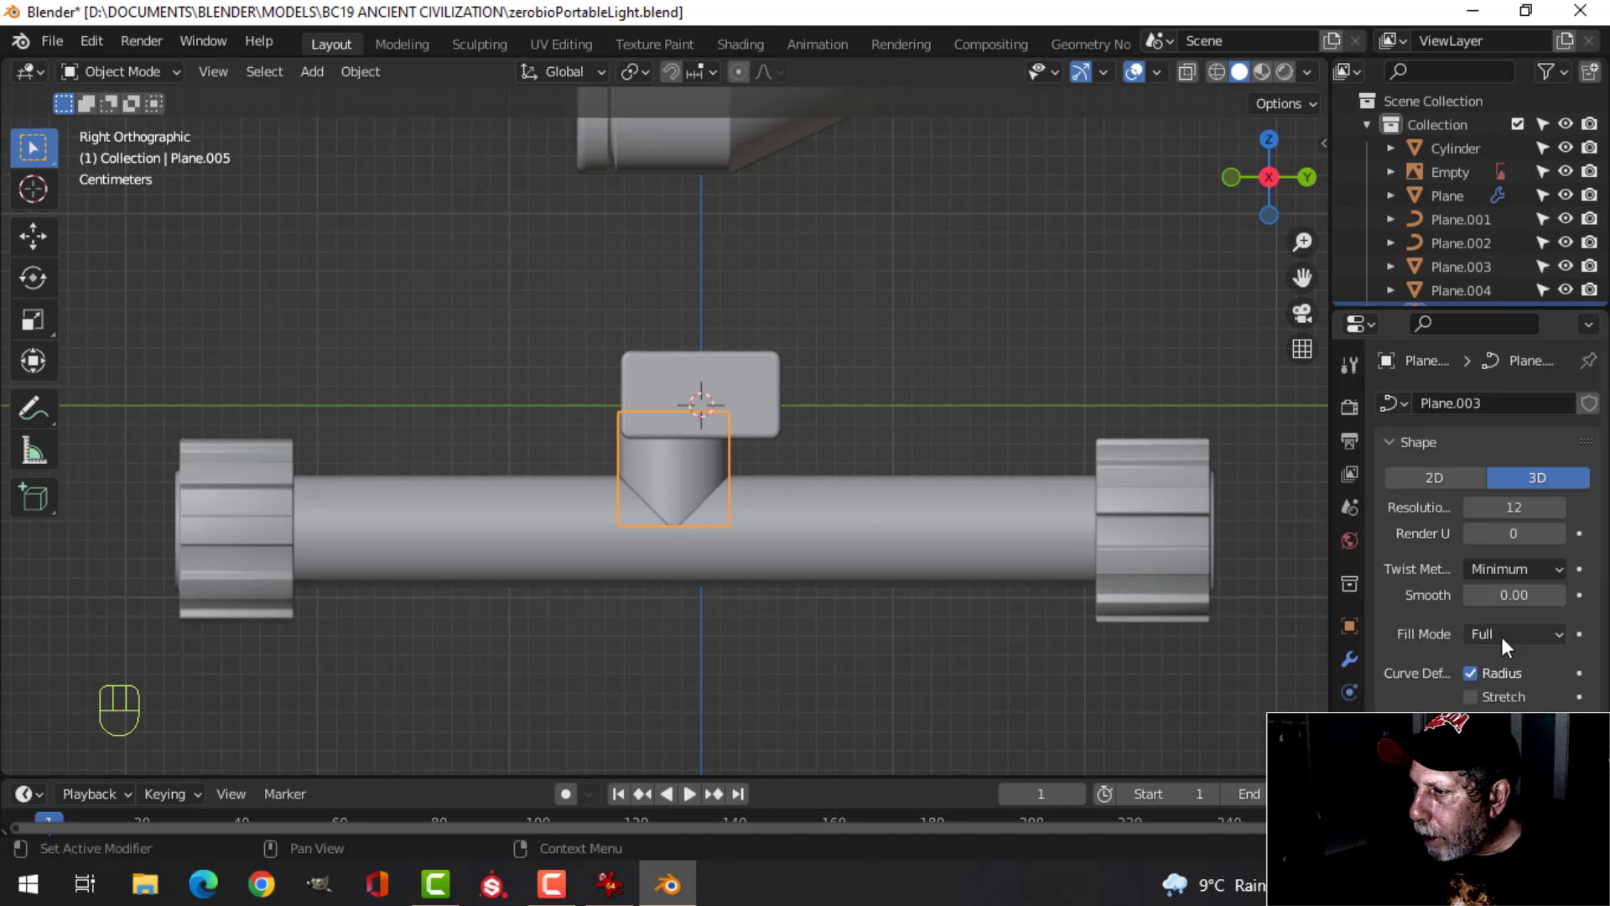
pyautogui.scroll(-9, 1502, 686)
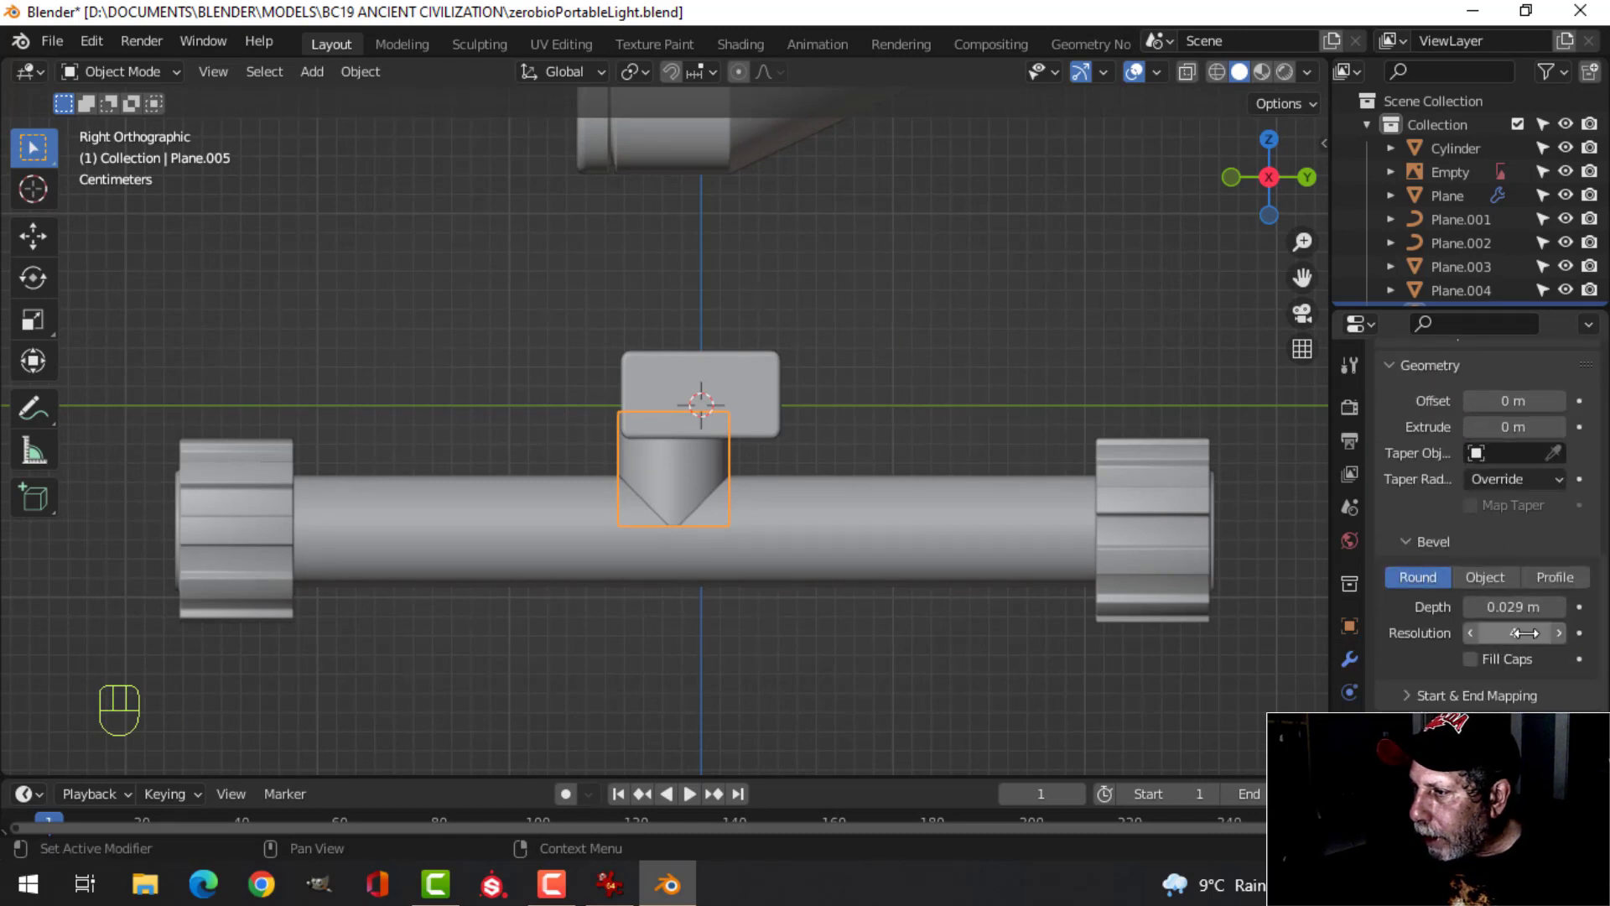
pyautogui.keyDown('shift'); pyautogui.moveTo(1529, 609); pyautogui.dragTo(1510, 609); pyautogui.keyUp('shift')
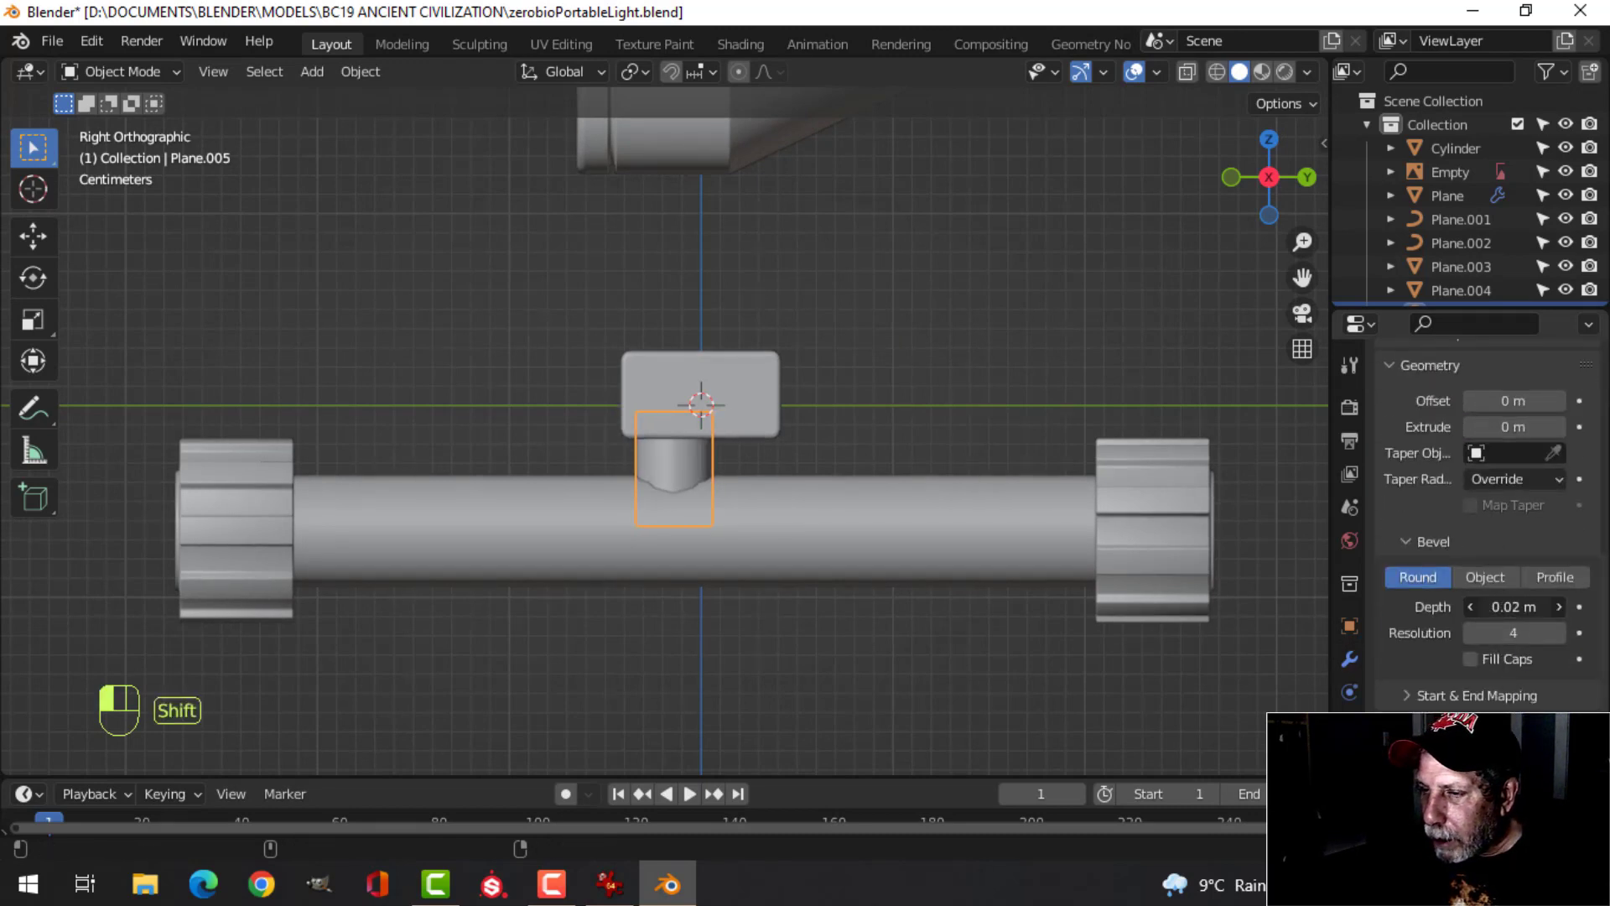
# Move the crossbar and its end caps along Y to centre them over the connecting post
pyautogui.moveTo(889, 599); pyautogui.dragTo(716, 592, button='middle')
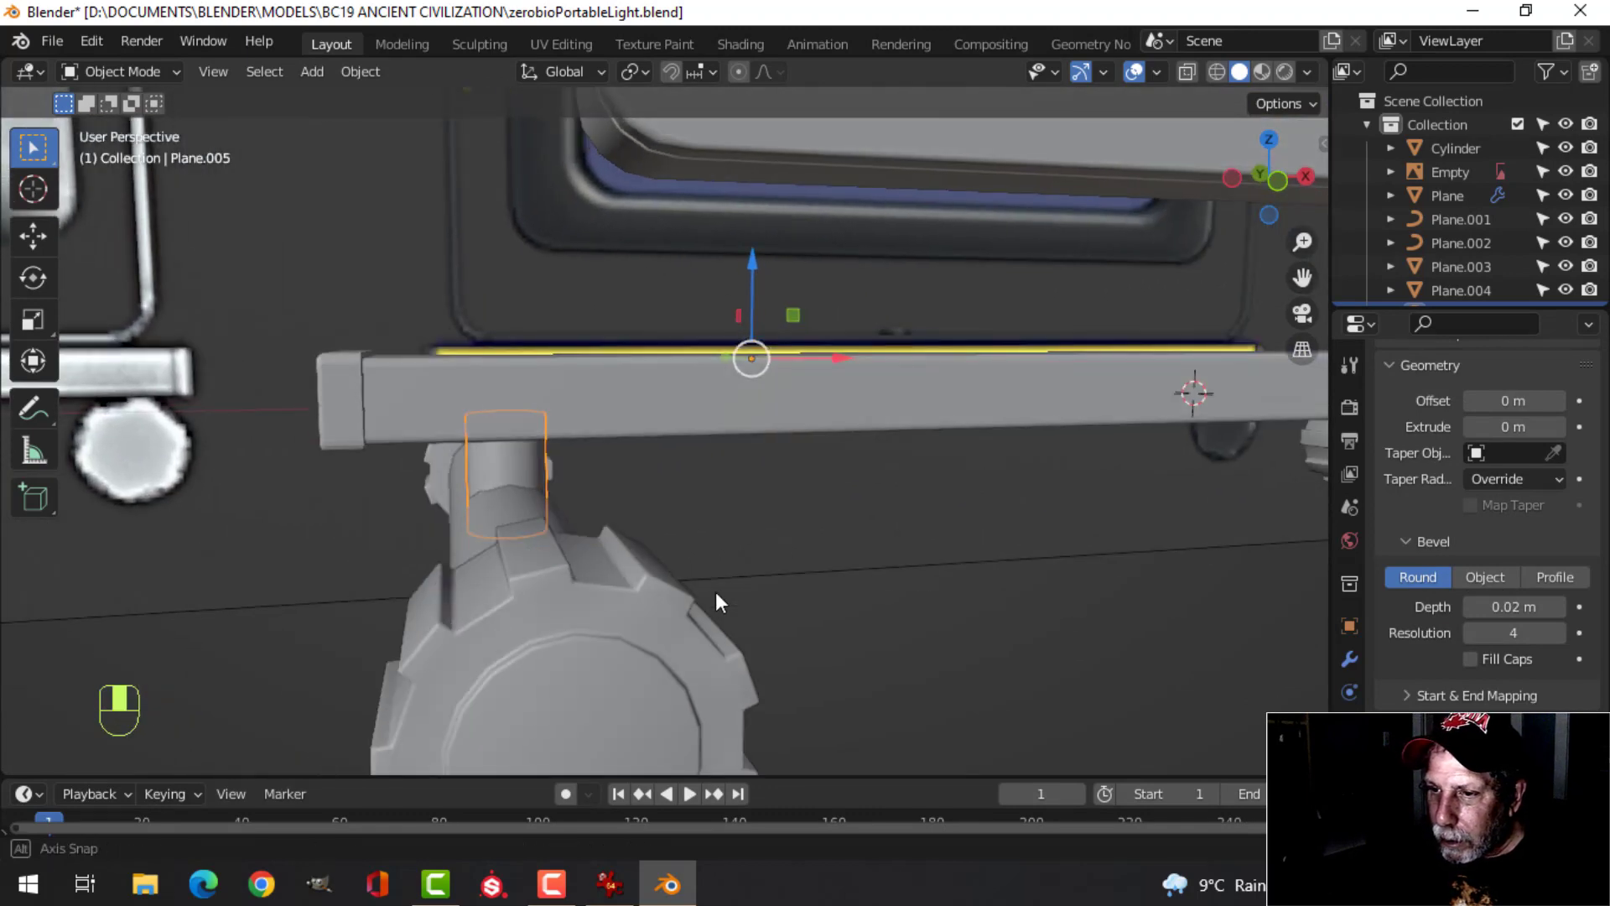
pyautogui.press('KP_1')
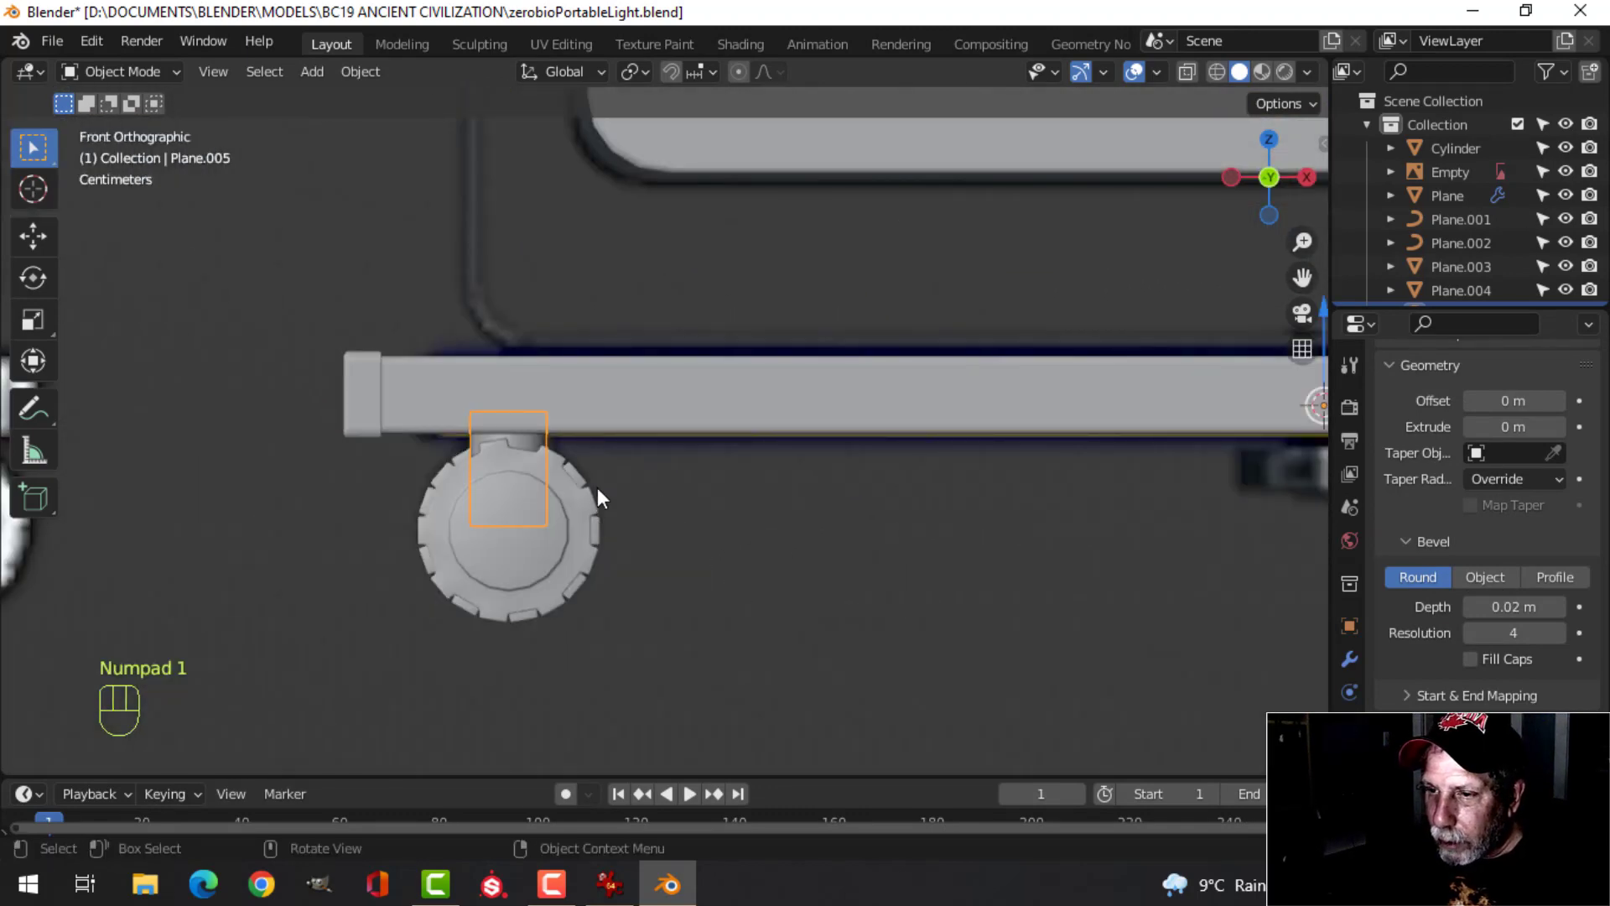
pyautogui.click(596, 411)
pyautogui.keyDown('shift'); pyautogui.click(414, 445); pyautogui.keyUp('shift')
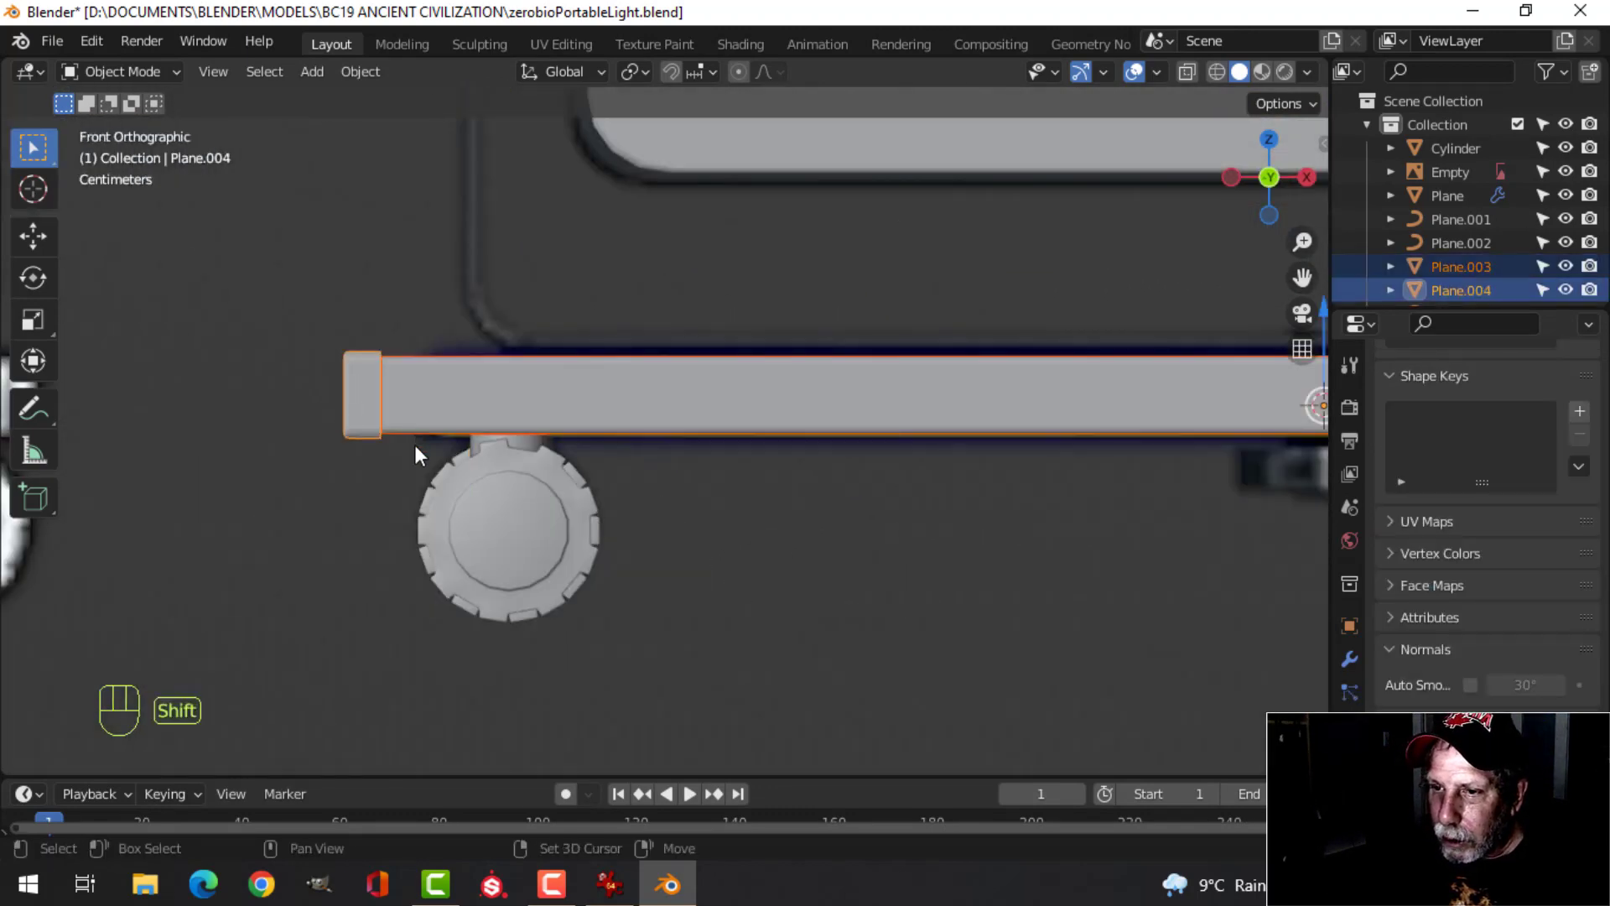
pyautogui.moveTo(414, 444); pyautogui.dragTo(667, 501, button='middle')
pyautogui.press('KP_3')
pyautogui.scroll(4, 828, 502)
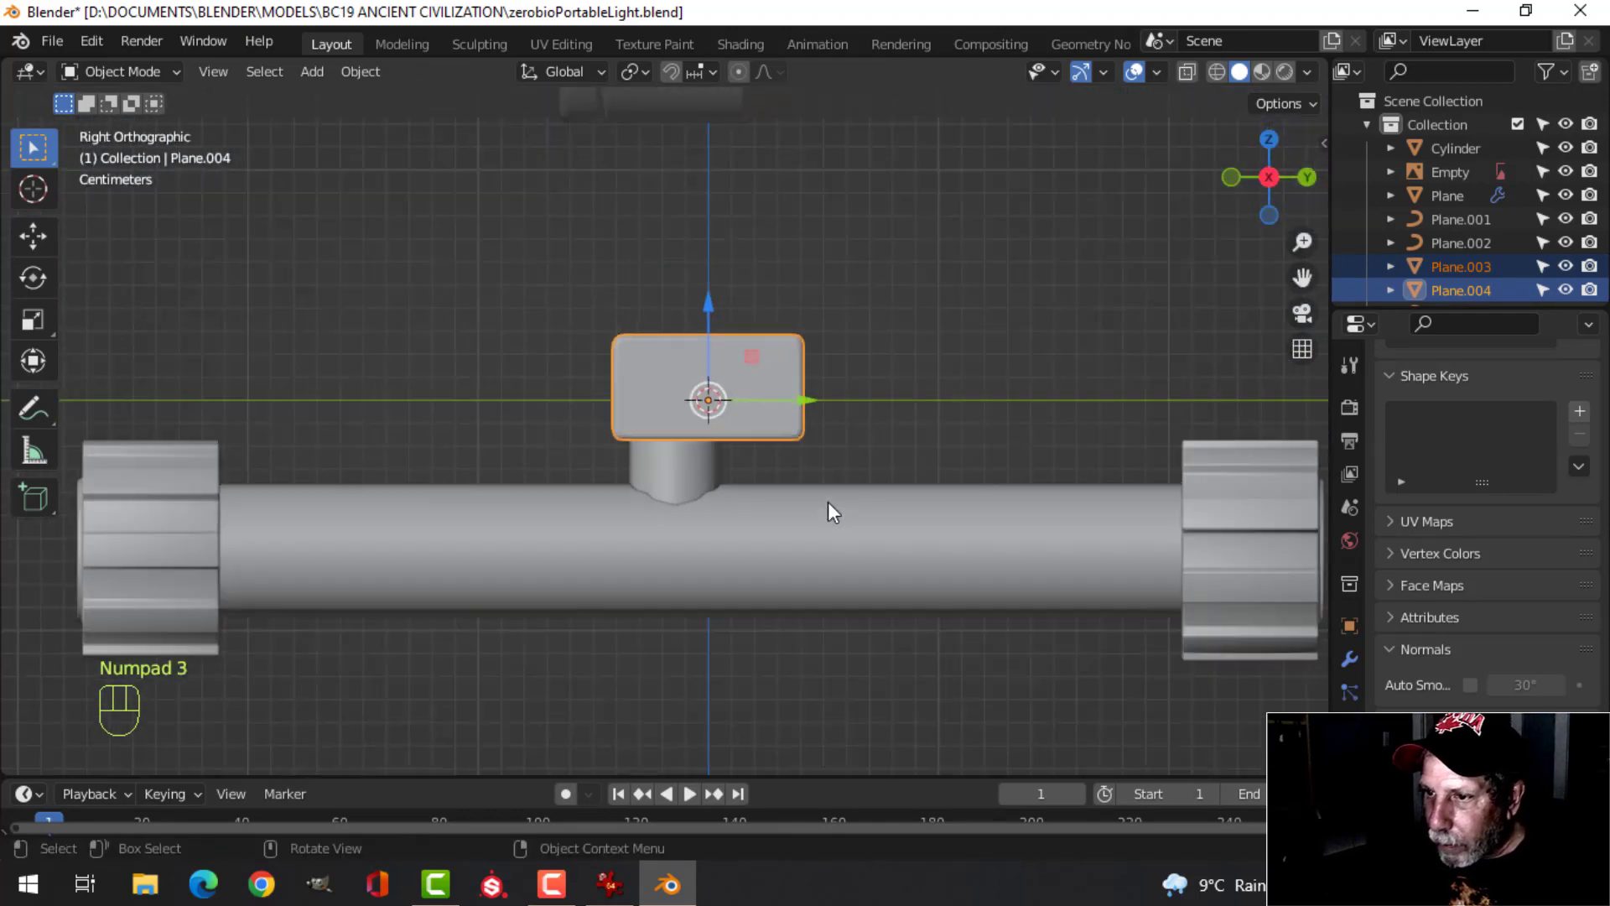
pyautogui.moveTo(808, 395); pyautogui.dragTo(763, 395)
pyautogui.scroll(-2, 914, 420)
pyautogui.hotkey('alt', 'a')
# Inspect the assembled base in perspective and compare it with the reference image in front view
pyautogui.moveTo(913, 420); pyautogui.dragTo(1069, 549, button='middle')
pyautogui.scroll(3, 756, 535)
pyautogui.press('KP_1')
pyautogui.scroll(3, 742, 537)
pyautogui.scroll(-3, 1070, 549)
pyautogui.keyDown('shift'); pyautogui.moveTo(762, 558); pyautogui.dragTo(798, 593, button='middle'); pyautogui.keyUp('shift')
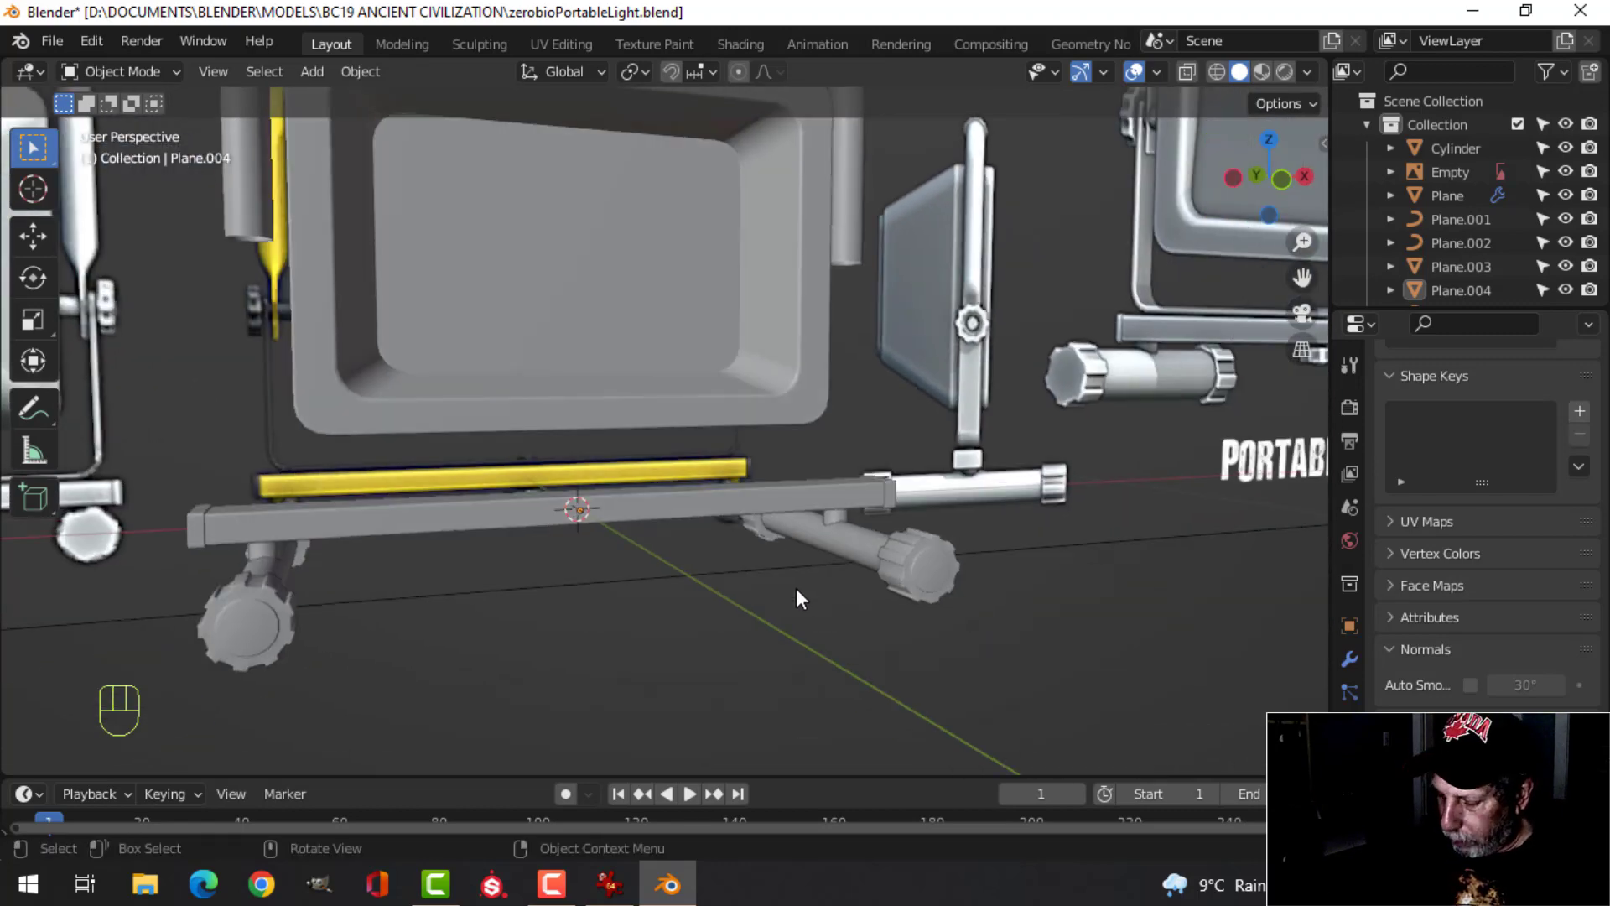
pyautogui.press('KP_1')
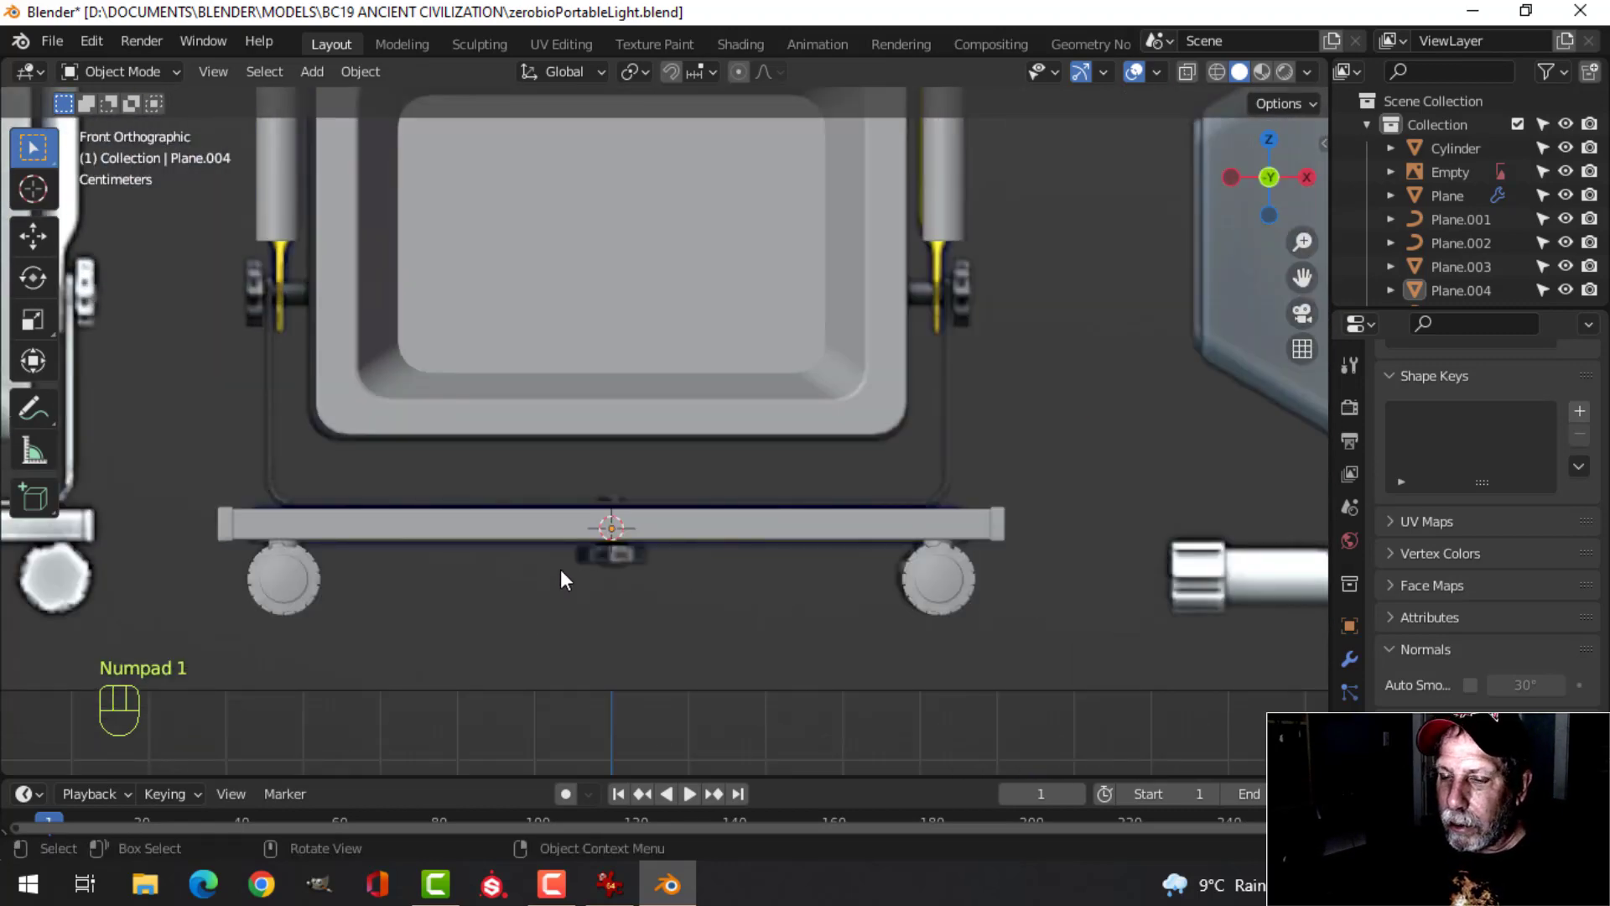
# Duplicate the crossbar's long upper edge, raise the copy along Z and separate it into its own object
pyautogui.moveTo(560, 568)
pyautogui.mouseDown(button='middle')
pyautogui.moveTo(694, 625)
pyautogui.moveTo(772, 600)
pyautogui.moveTo(564, 537)
pyautogui.mouseUp(button='middle')
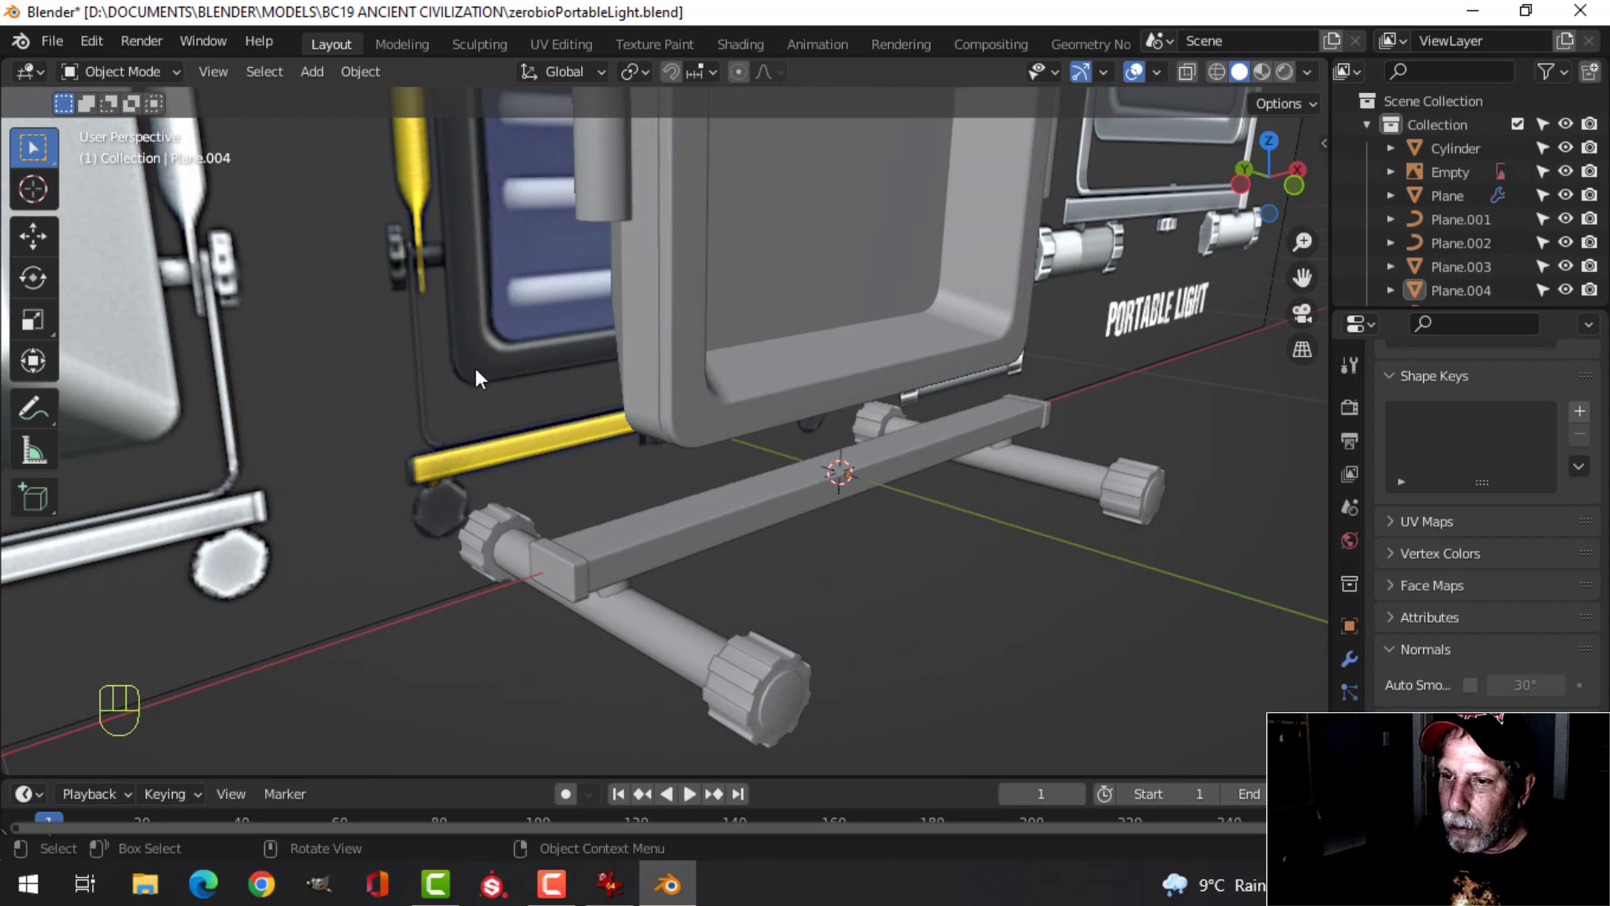
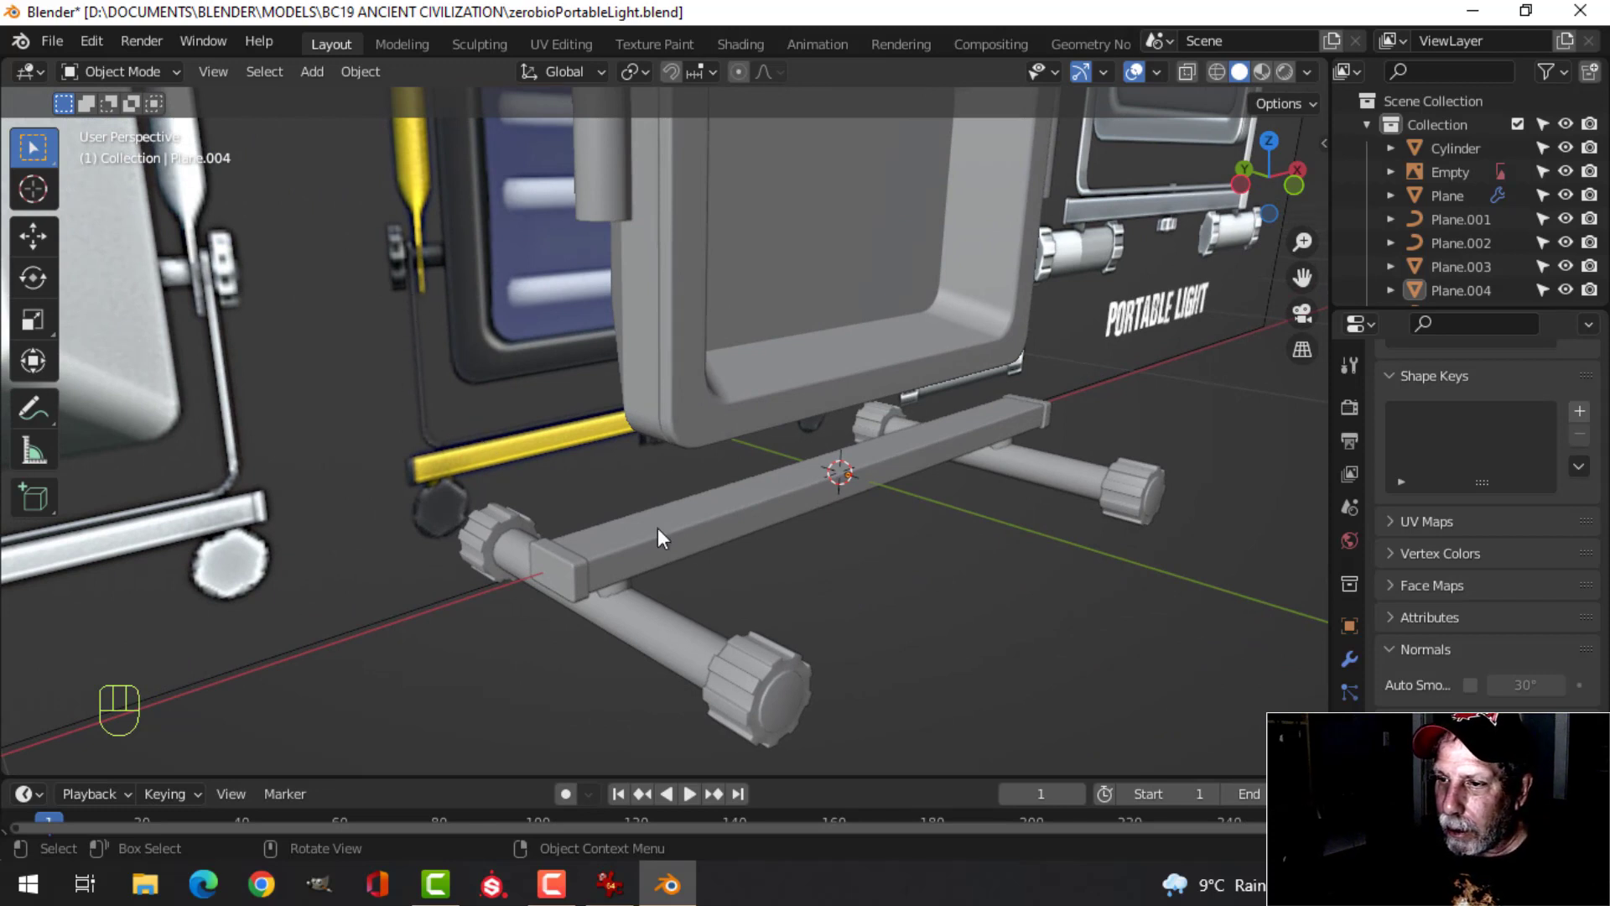
pyautogui.click(787, 482)
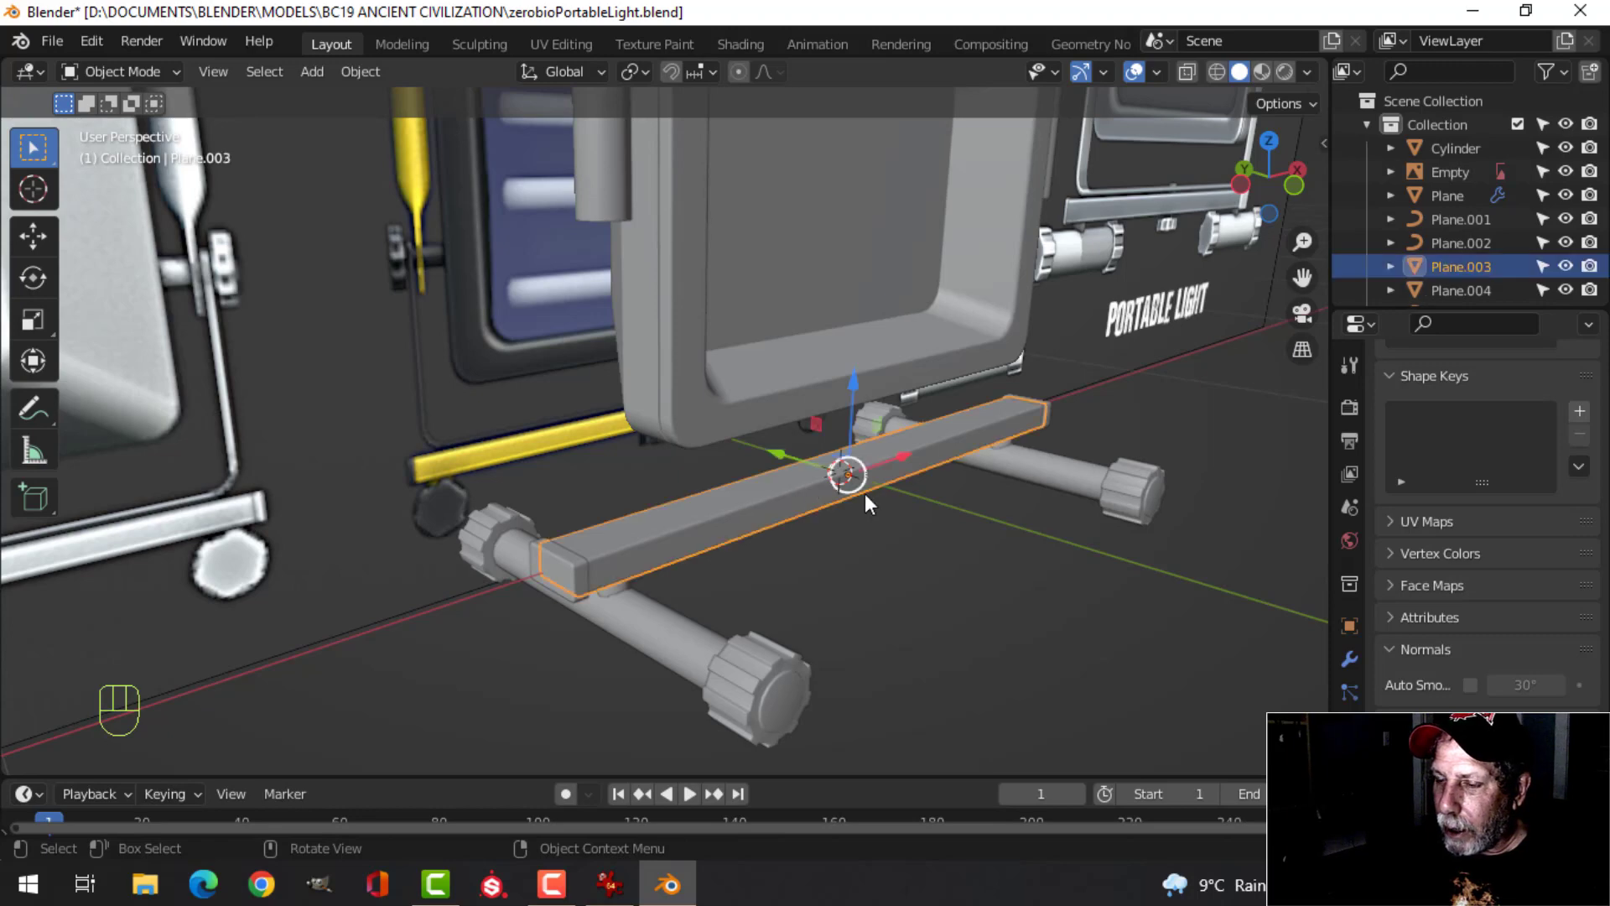
pyautogui.press('Tab')
pyautogui.click(770, 483)
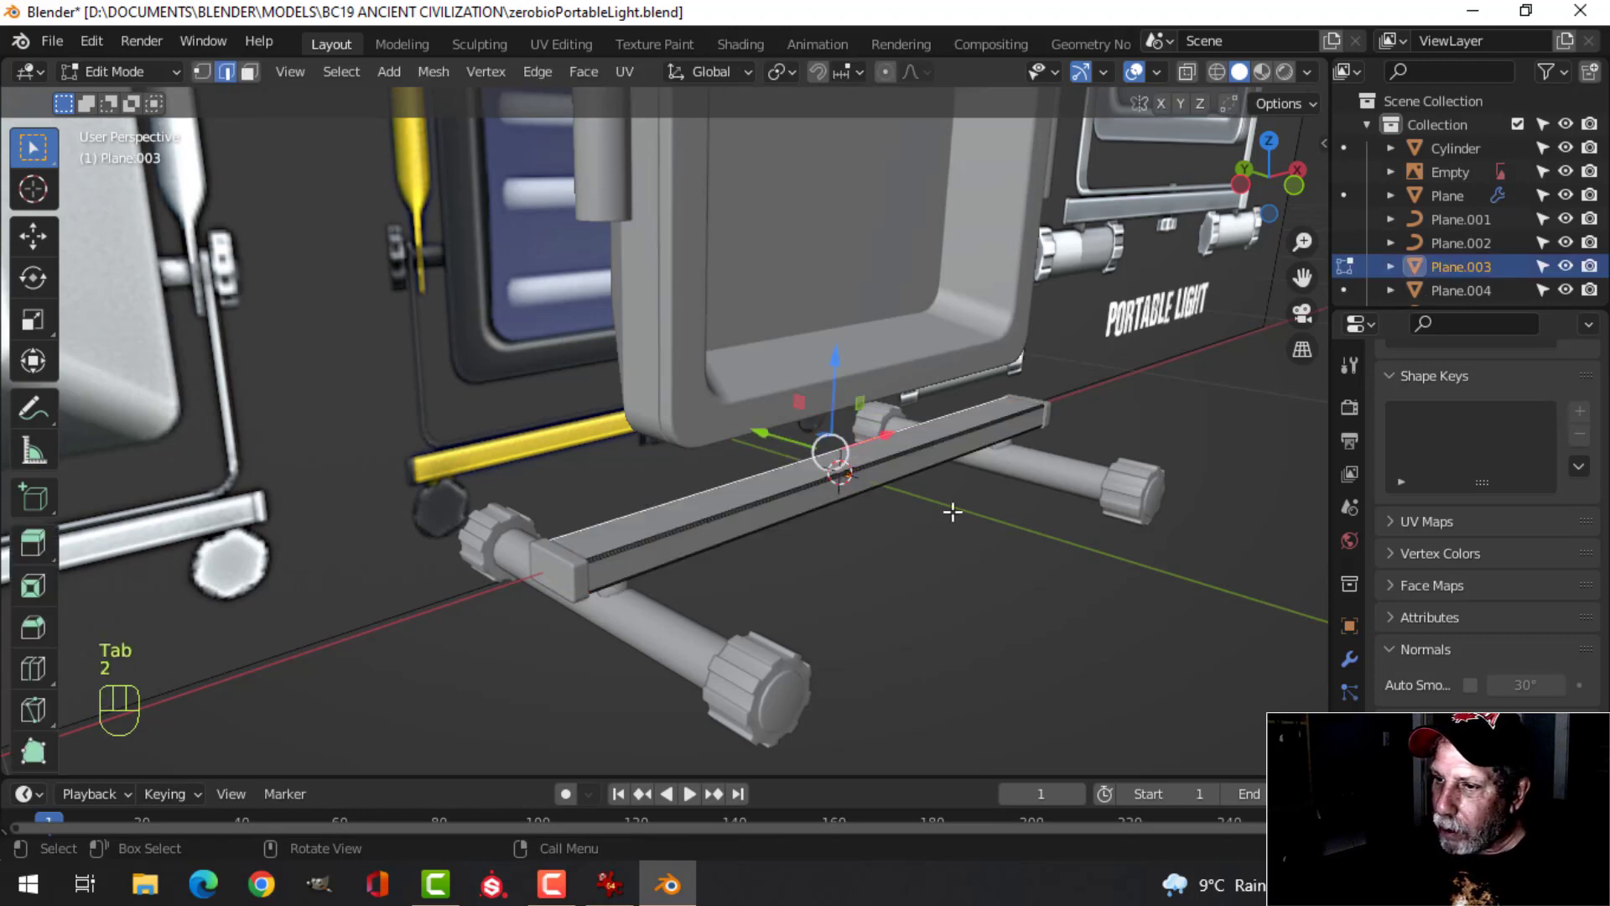
pyautogui.moveTo(1005, 507); pyautogui.dragTo(902, 522, button='middle')
pyautogui.moveTo(906, 522); pyautogui.dragTo(936, 514, button='middle')
pyautogui.hotkey('shift', 'd')
pyautogui.click(926, 497)
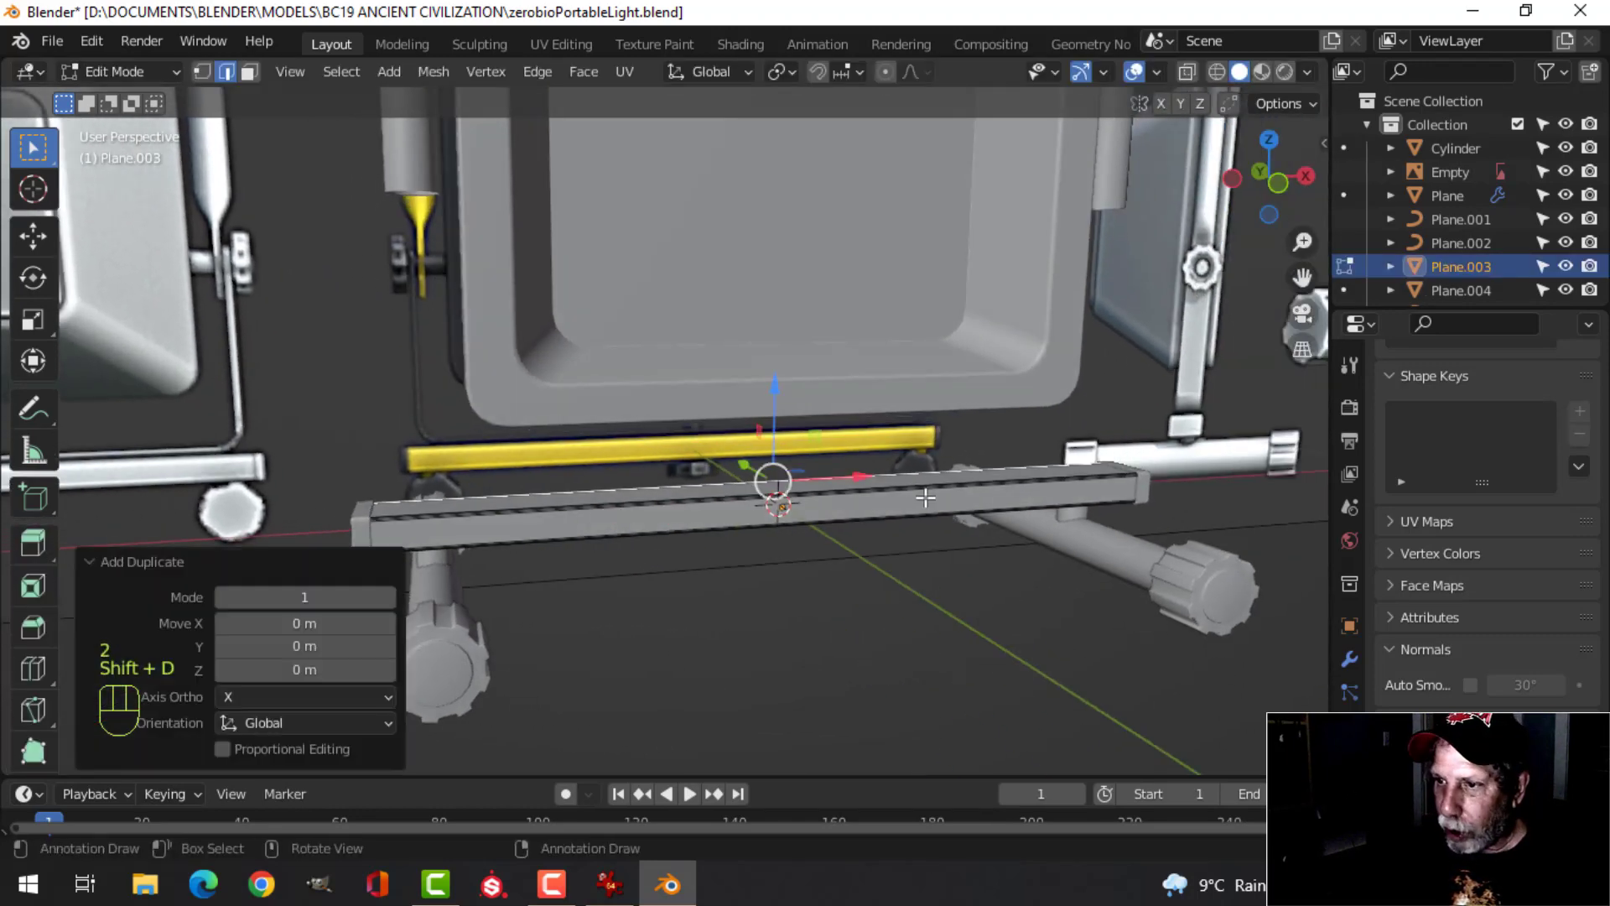
pyautogui.moveTo(779, 405); pyautogui.dragTo(870, 409)
pyautogui.press('p')
pyautogui.click(998, 435)
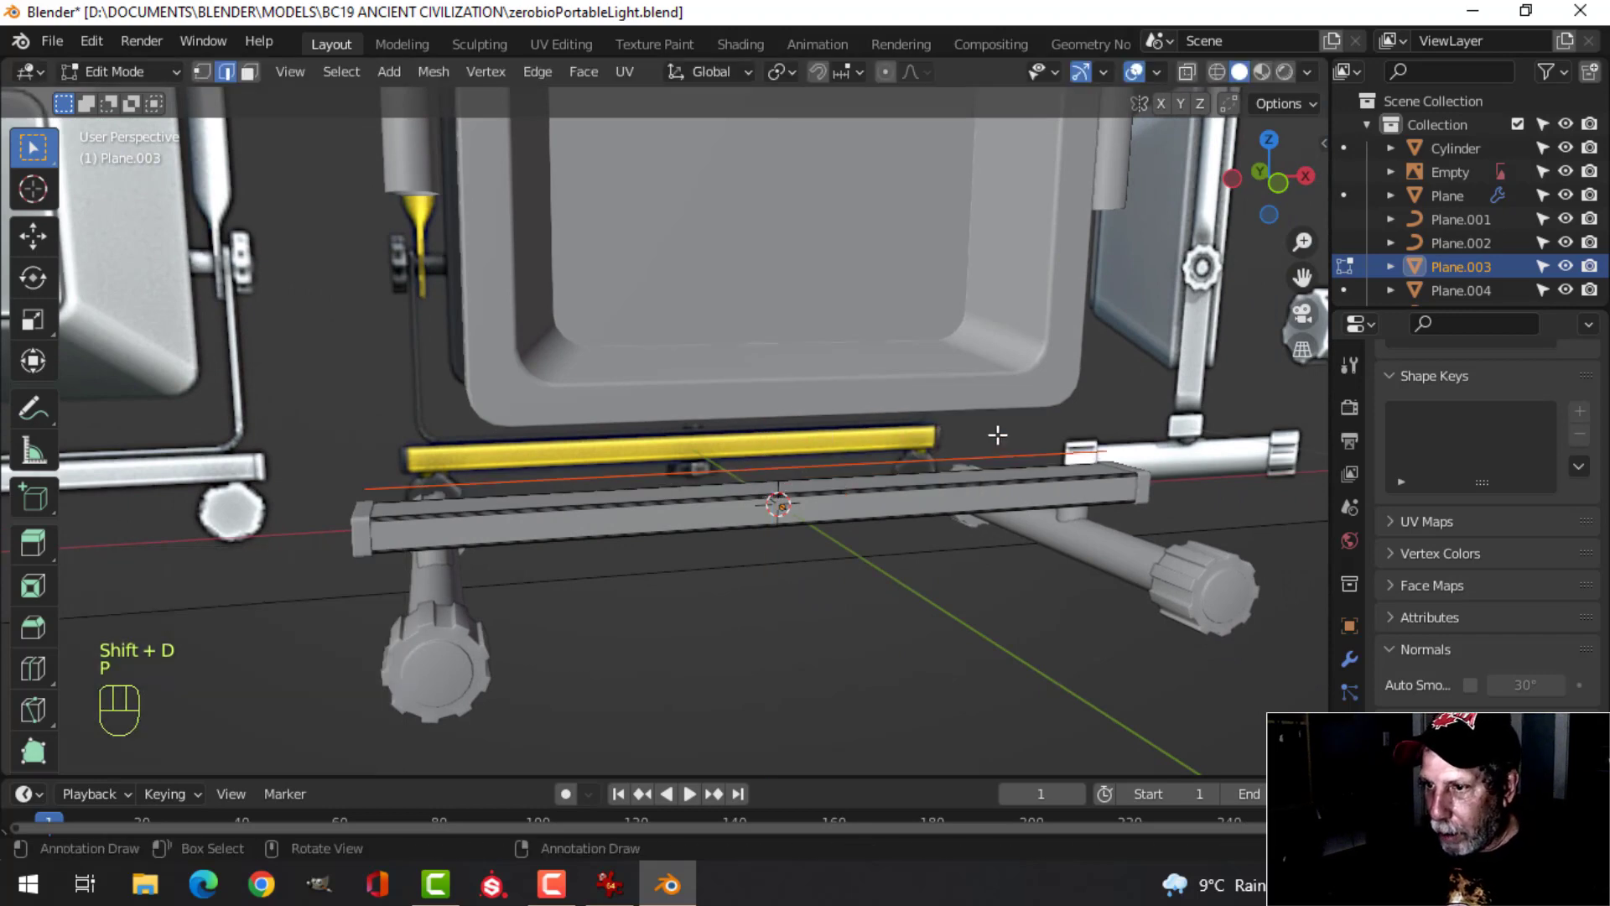
# Fit the separated edge just above the crossbar by scaling it to 0.879, lowering it about 0.013 m along Z and enlarging it by about 1.05
pyautogui.press('Tab')
pyautogui.click(908, 477)
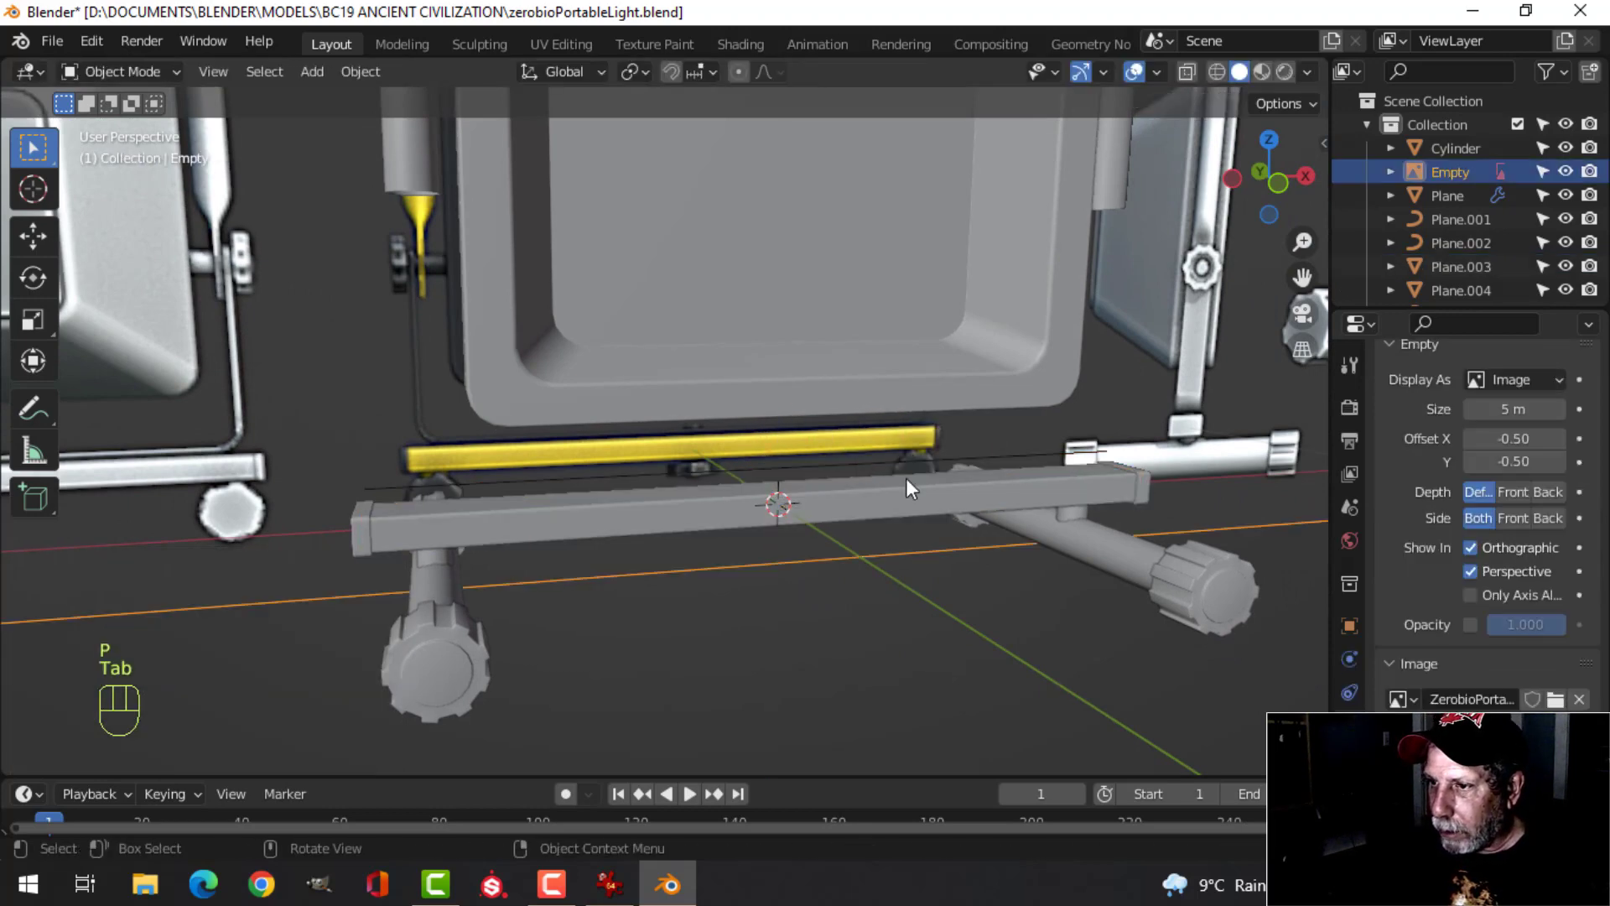
pyautogui.click(746, 472)
pyautogui.press('KP_1')
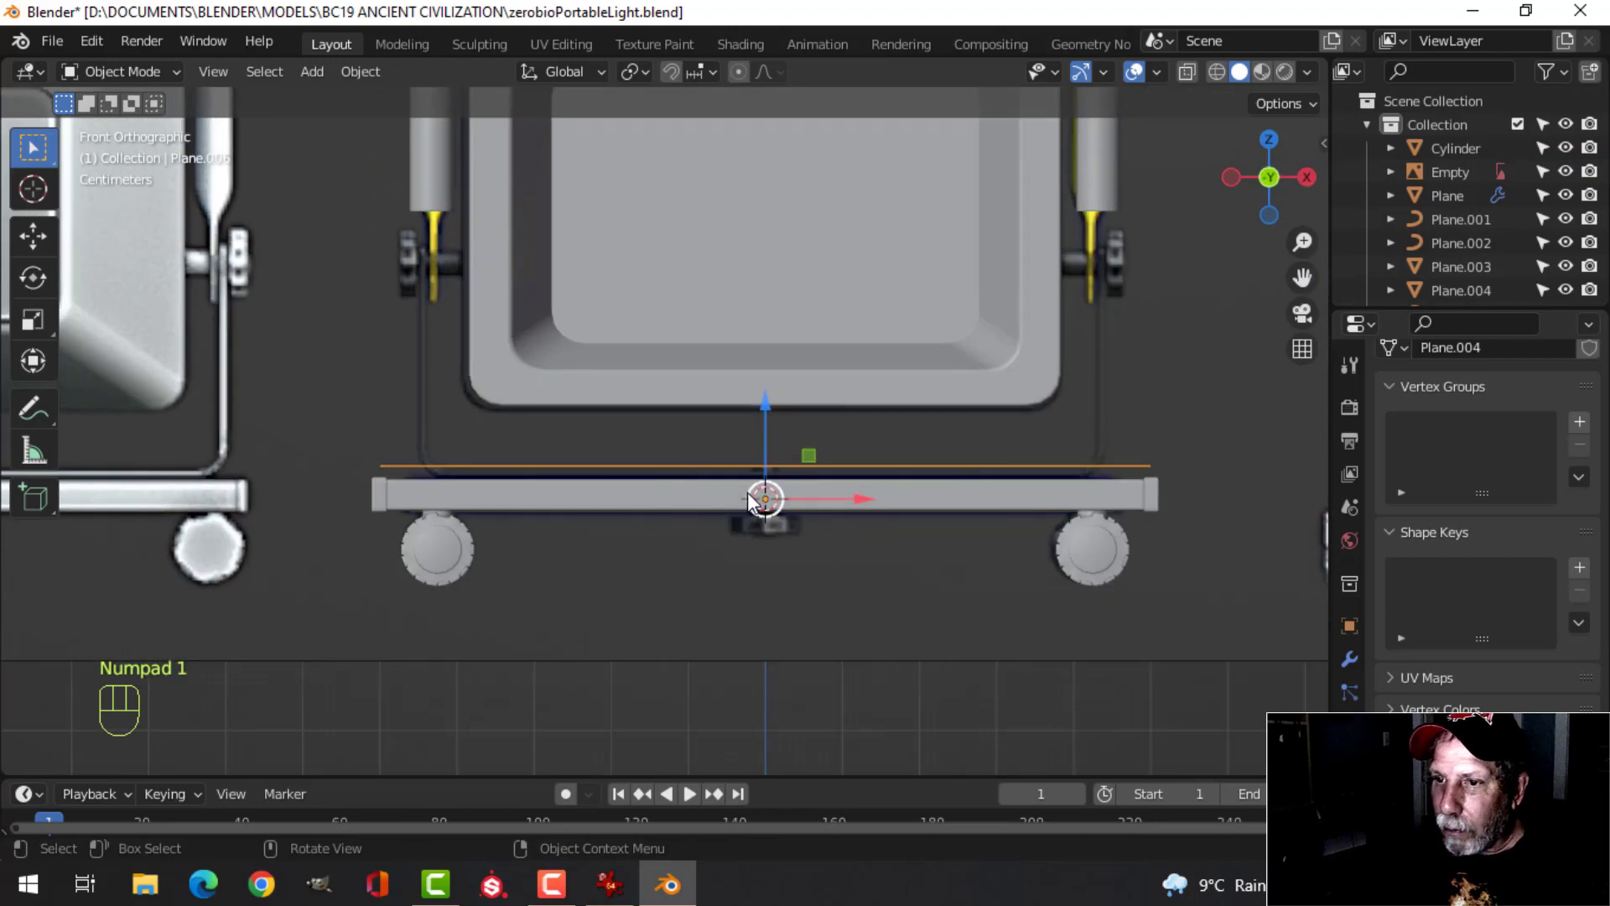
pyautogui.press('Tab')
pyautogui.press('a')
pyautogui.press('s')
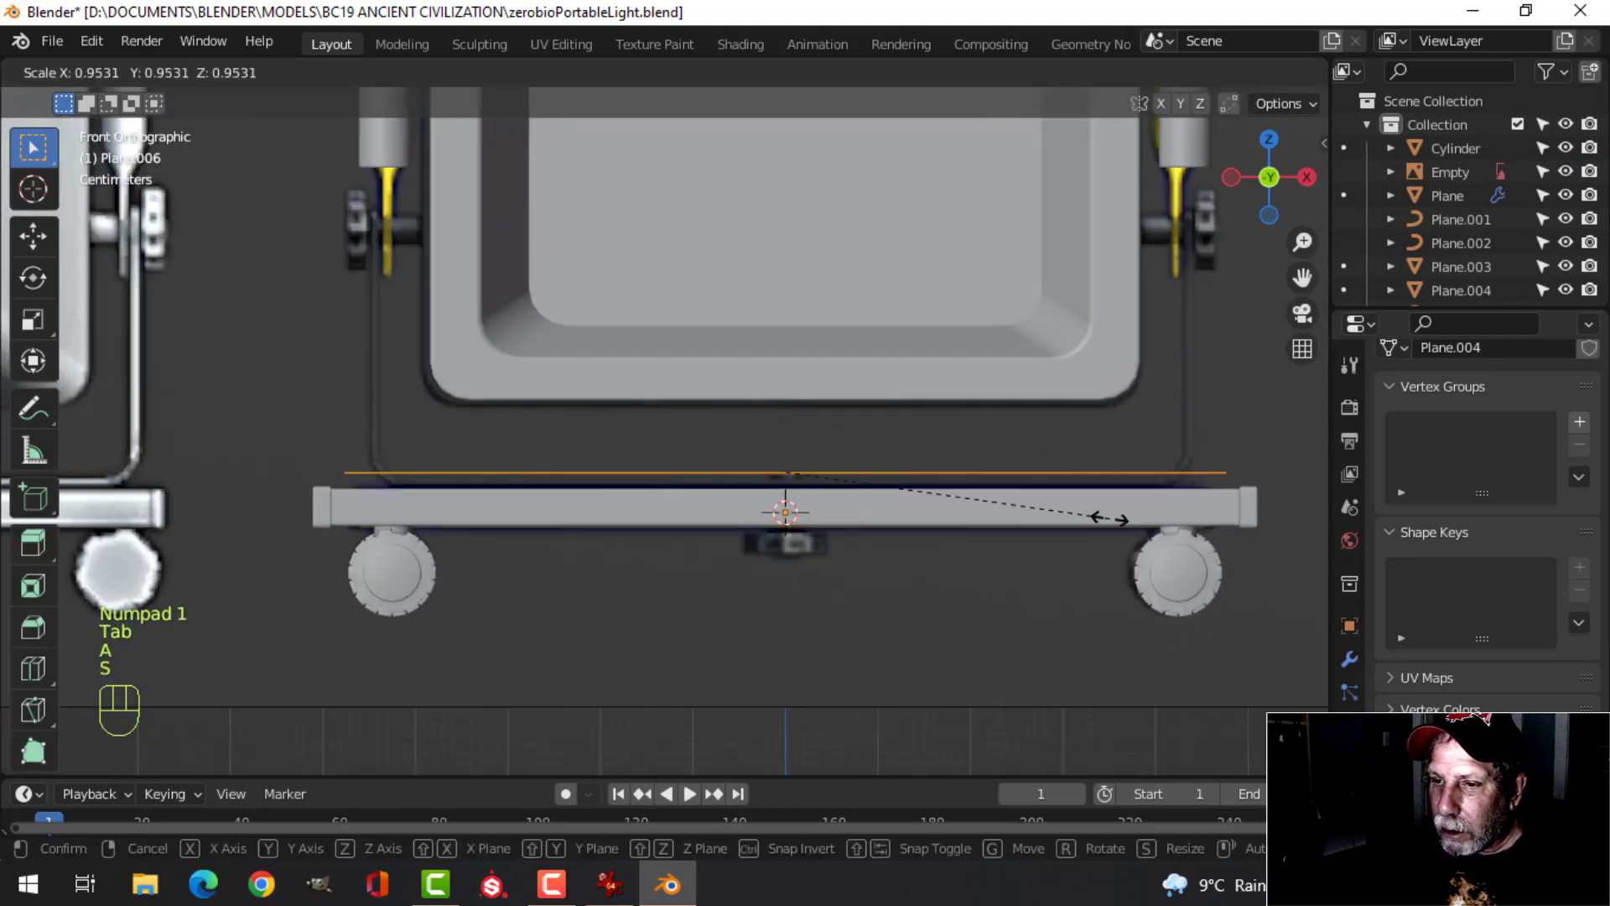
pyautogui.click(1084, 520)
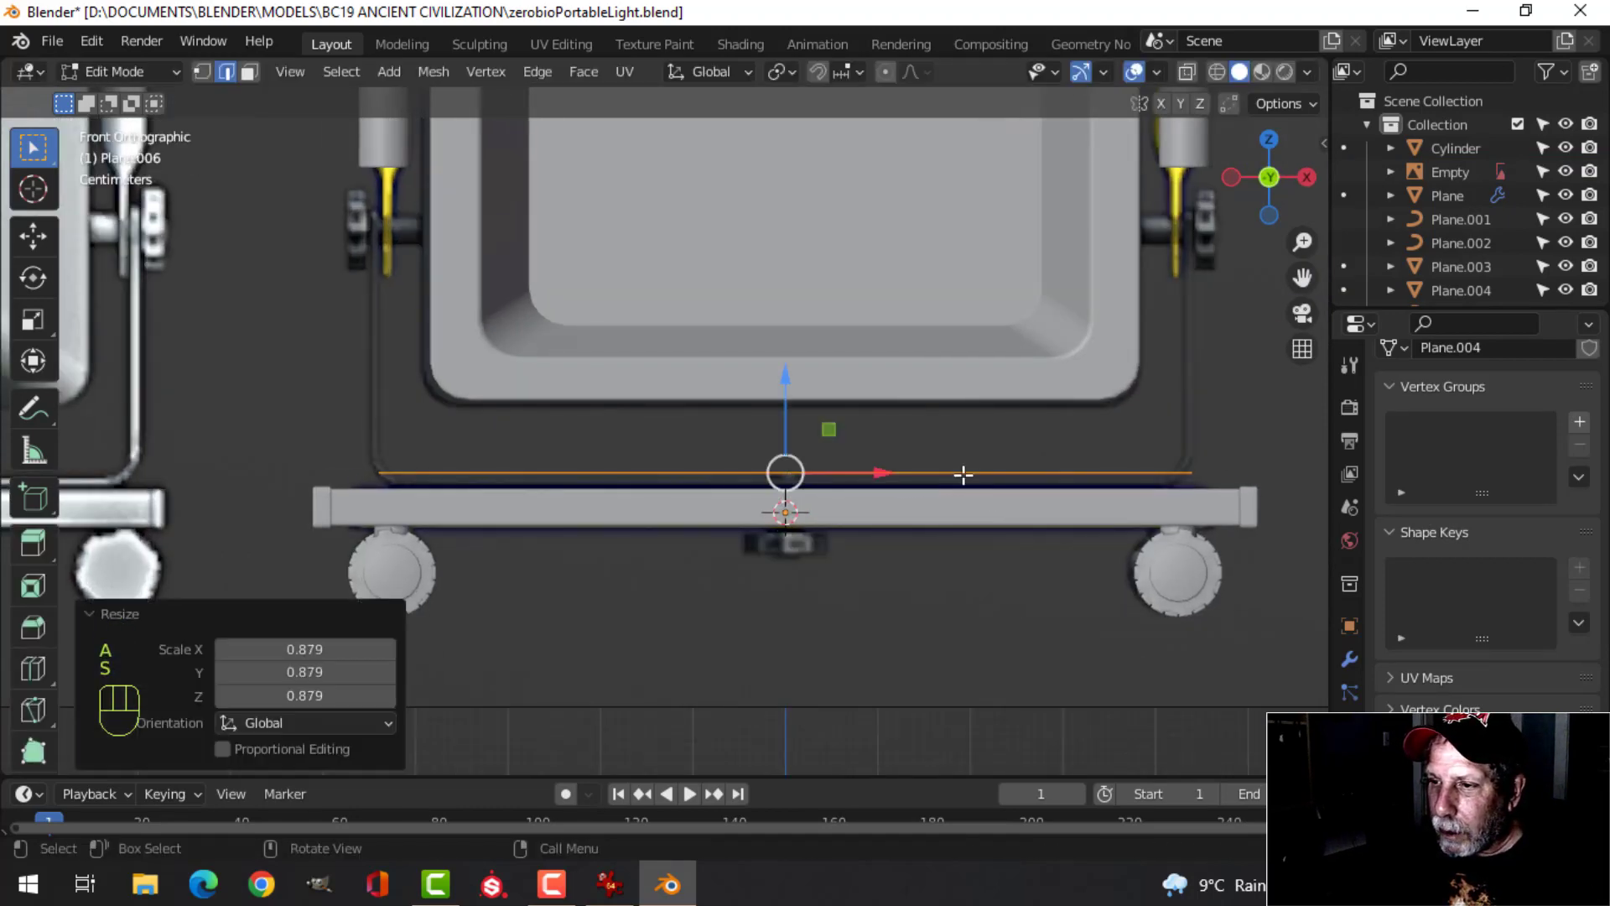
pyautogui.moveTo(792, 384); pyautogui.dragTo(792, 396)
pyautogui.press('s')
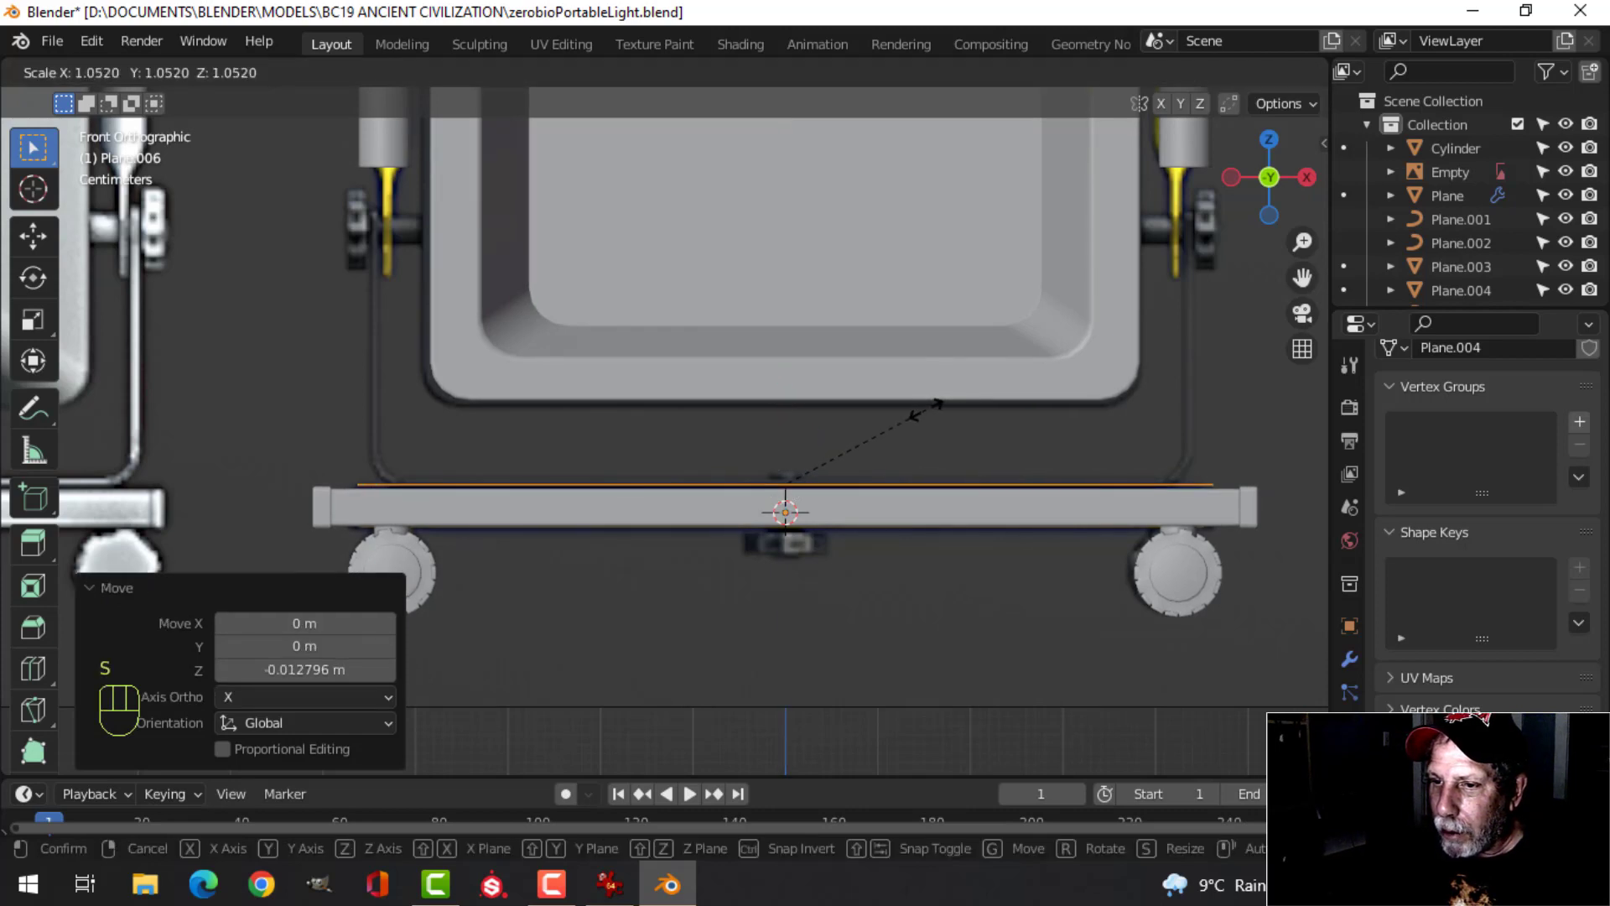
pyautogui.click(926, 408)
# Extrude the edge up along Z to the pivot knobs and delete the top edge to leave a U-shaped outline
pyautogui.press('e')
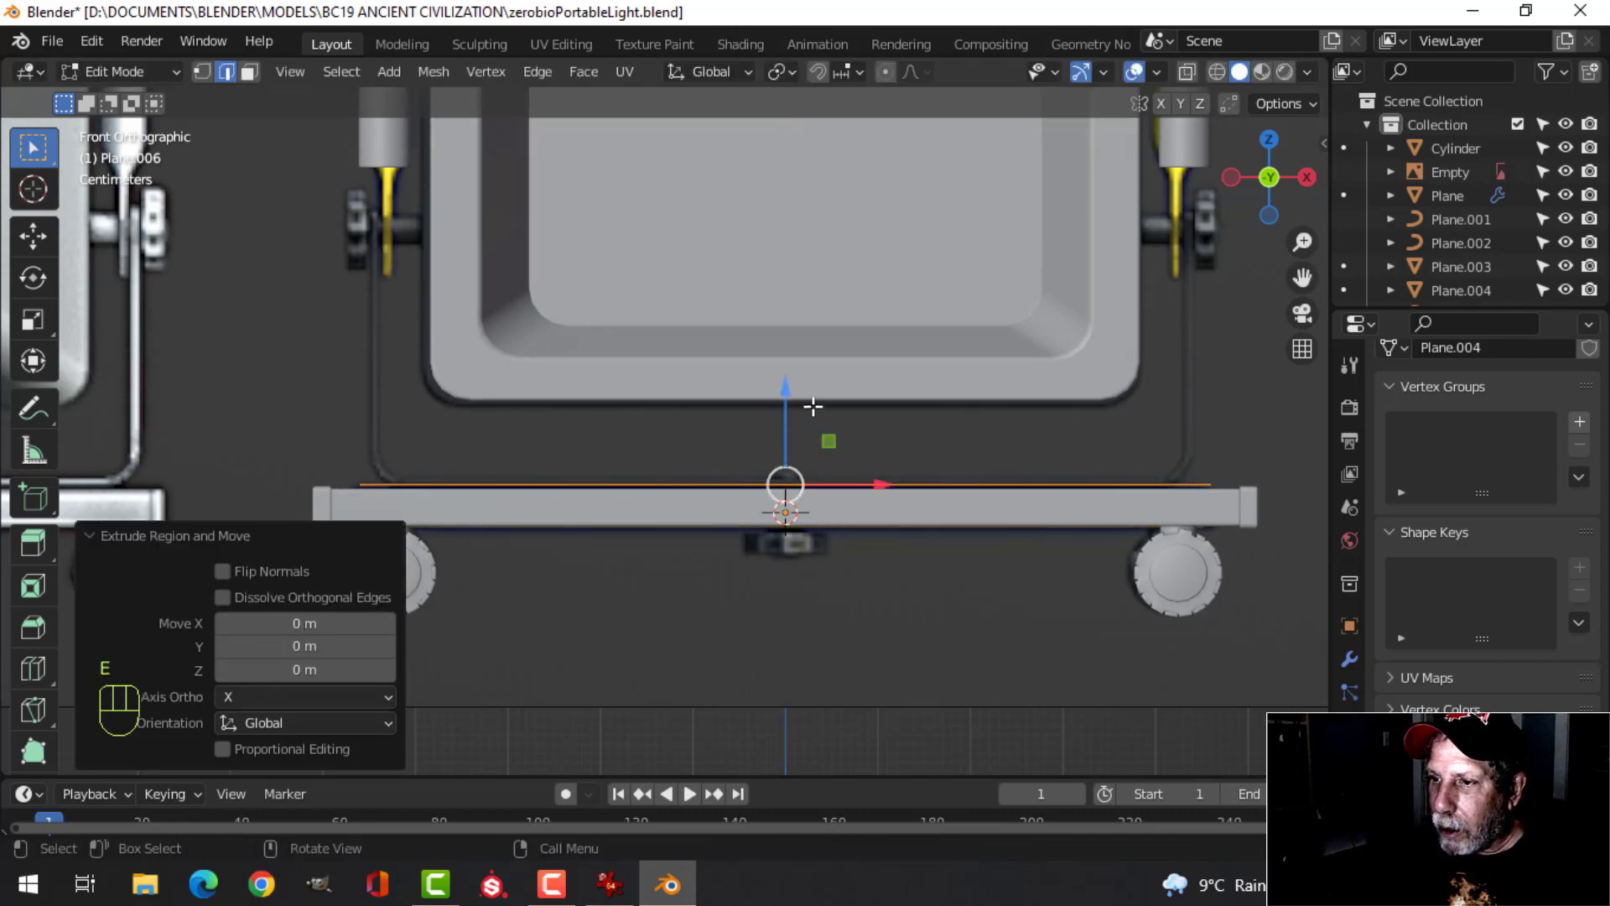
pyautogui.moveTo(786, 390); pyautogui.dragTo(784, 209)
pyautogui.press('x')
pyautogui.click(782, 115)
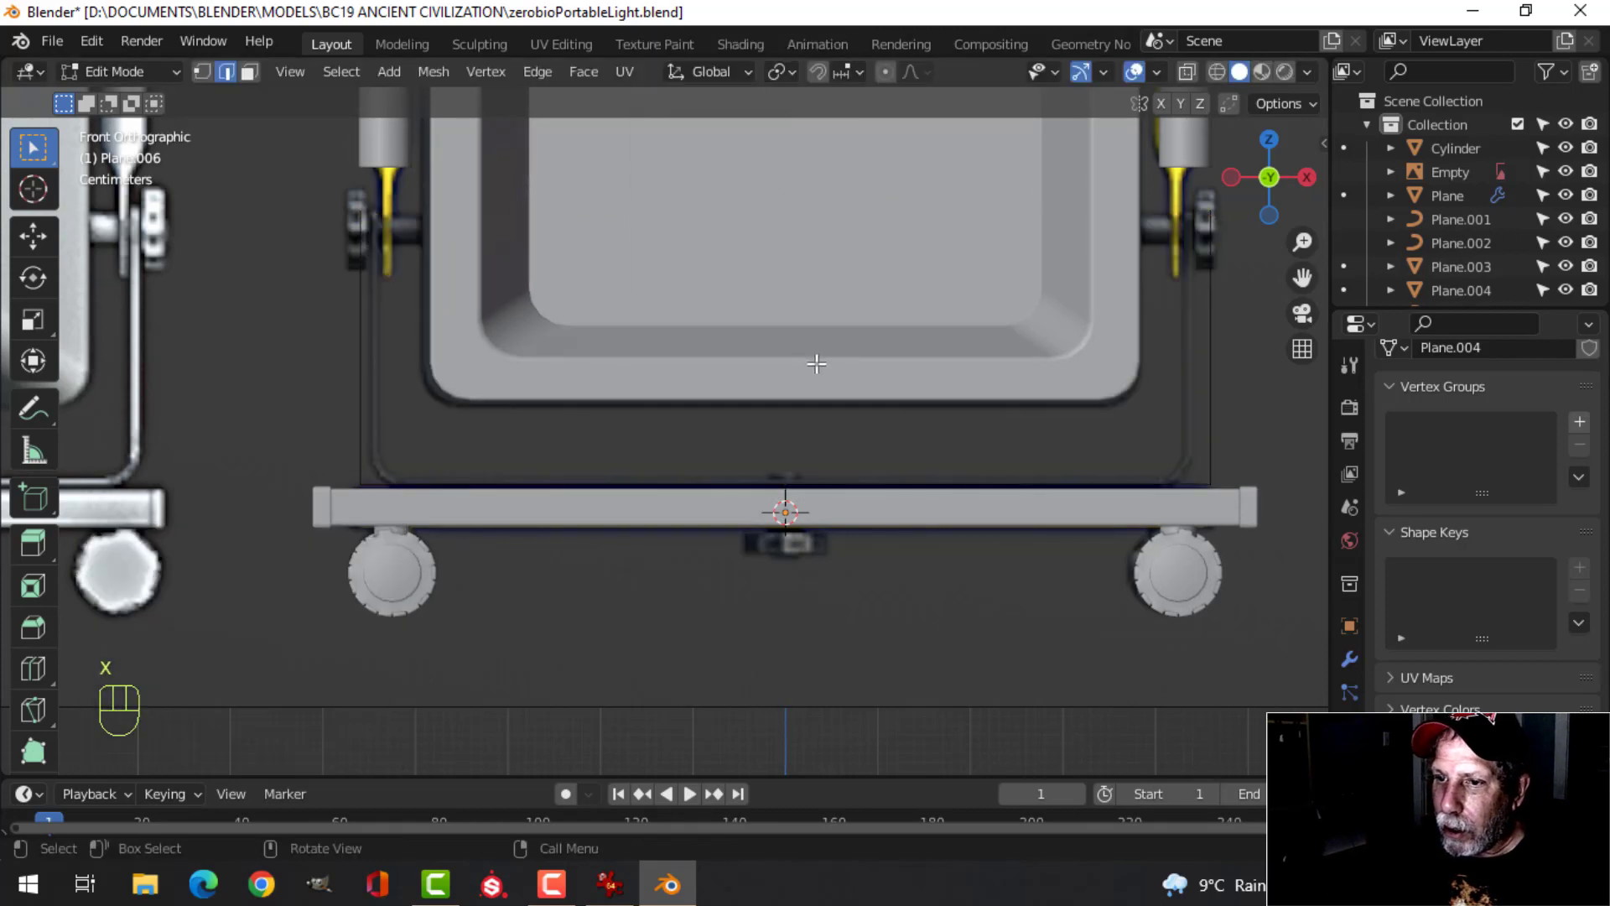
# Scale the whole U-shaped outline to 0.978 to match the bracket in the reference image
pyautogui.press('a')
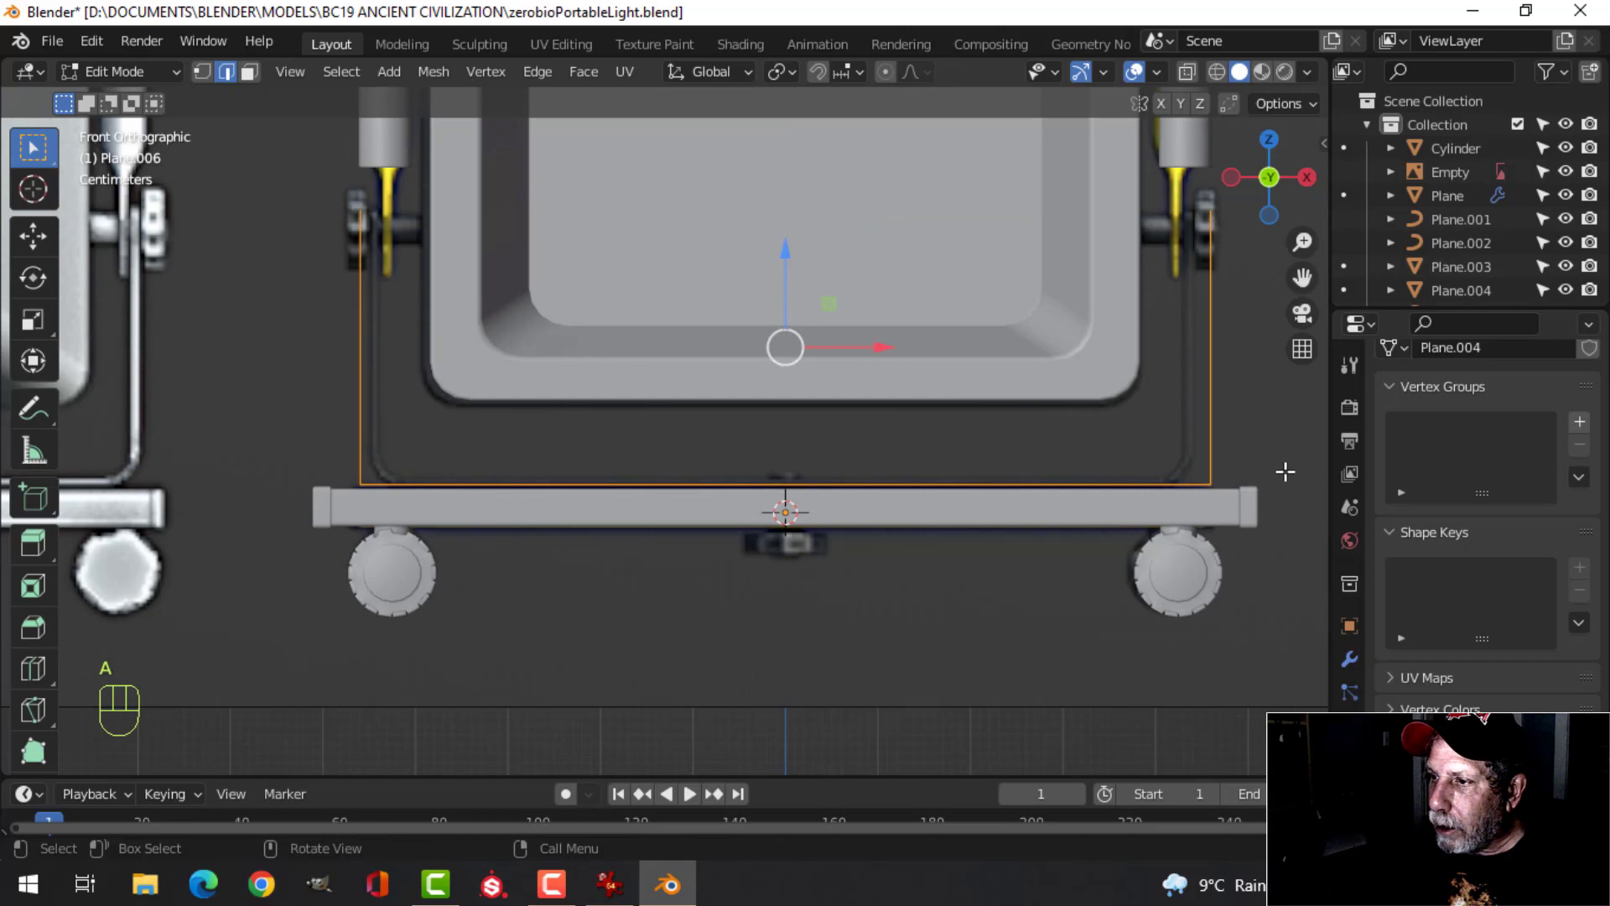
pyautogui.press('s')
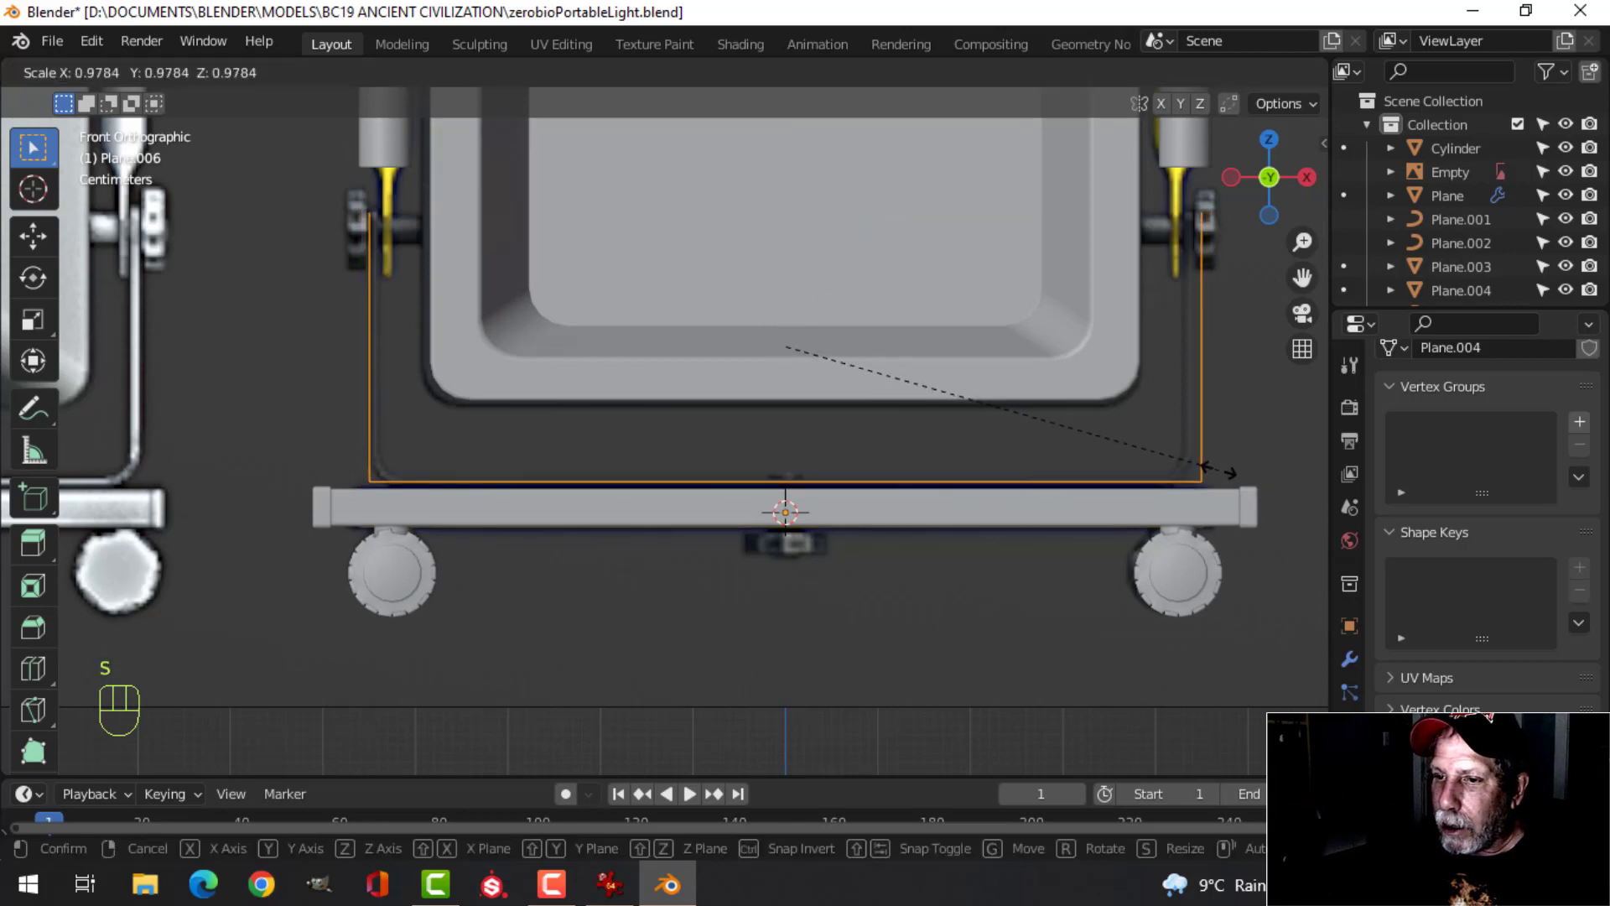
pyautogui.click(1217, 471)
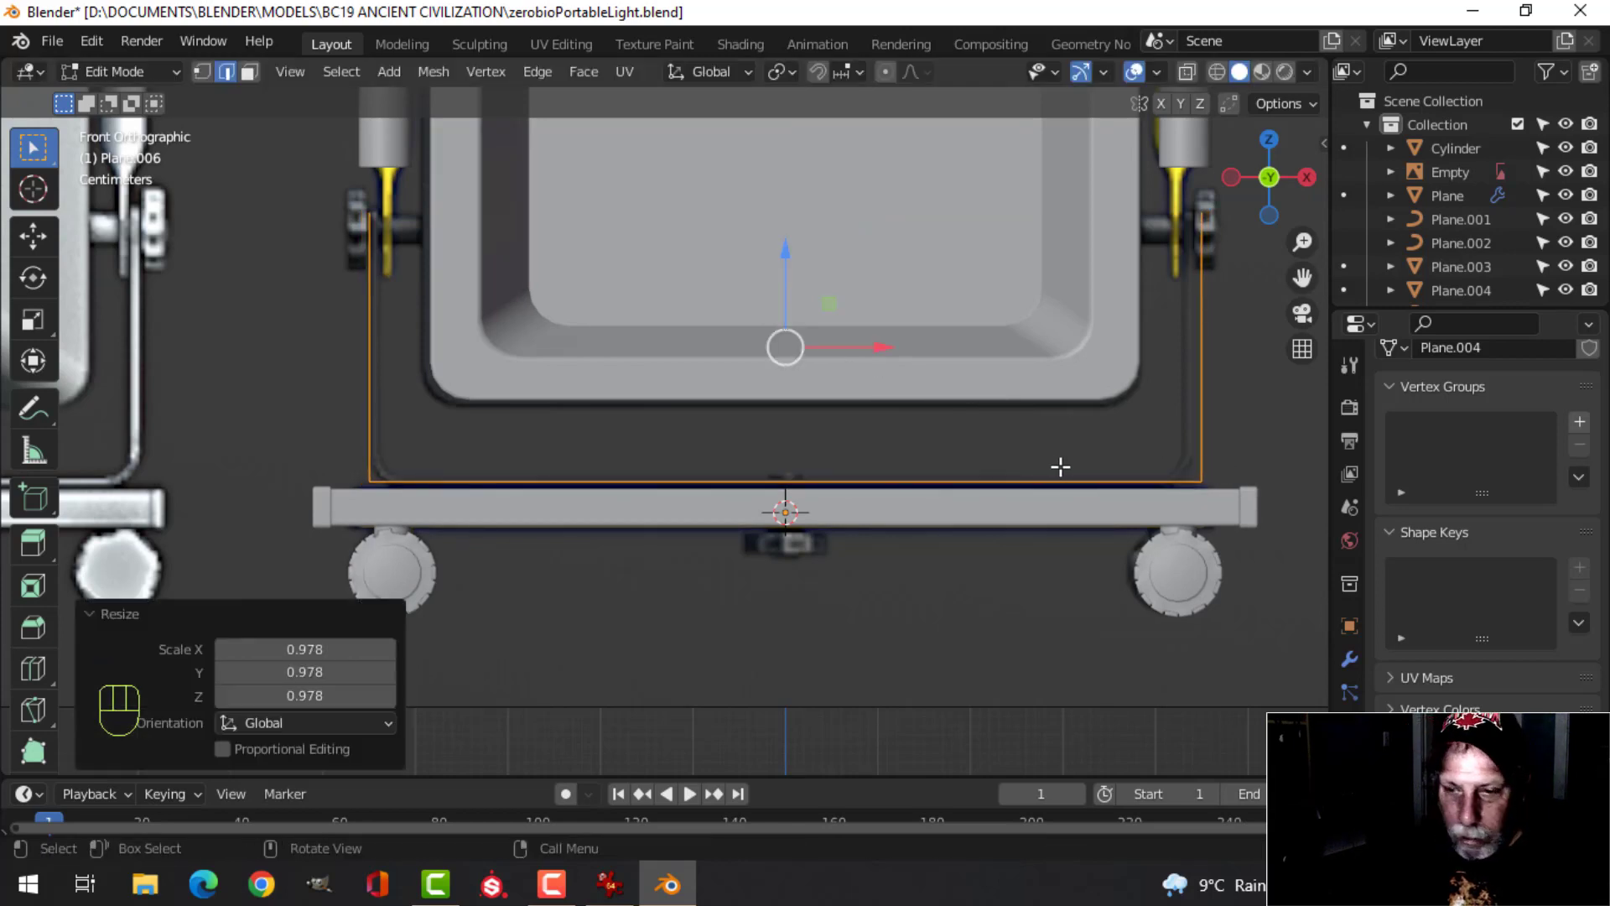
# Round the two lower corners of the U-shaped outline with a vertex bevel of 0.0269 m width and 4 segments
pyautogui.press('1')
pyautogui.hotkey('alt', 'a')
pyautogui.click(1204, 484)
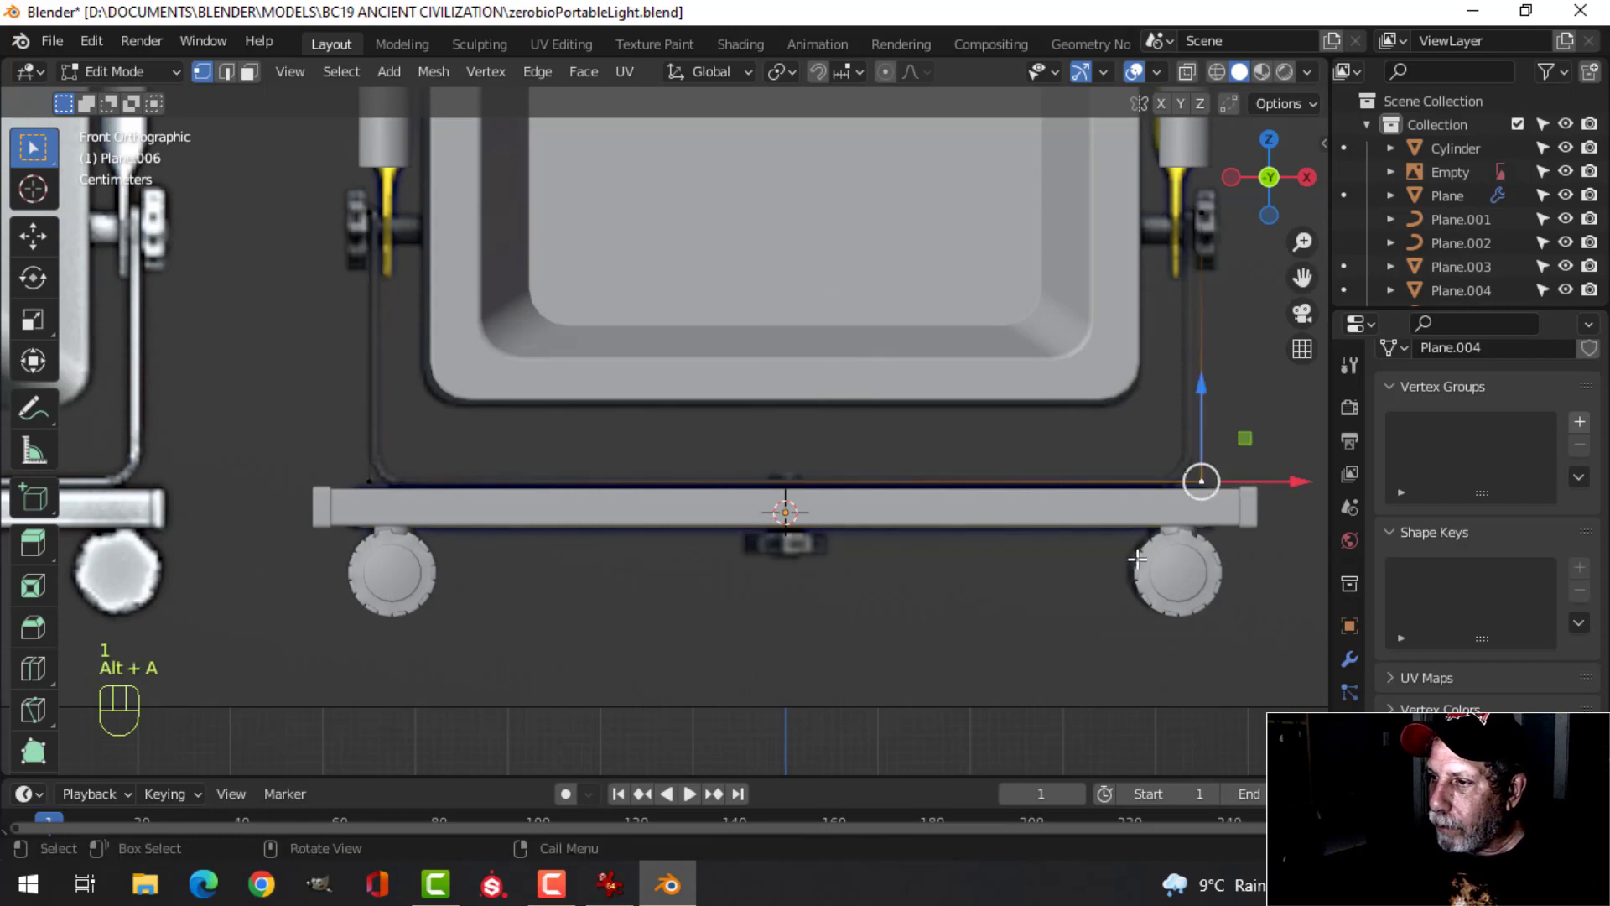
pyautogui.keyDown('shift'); pyautogui.click(406, 478); pyautogui.keyUp('shift')
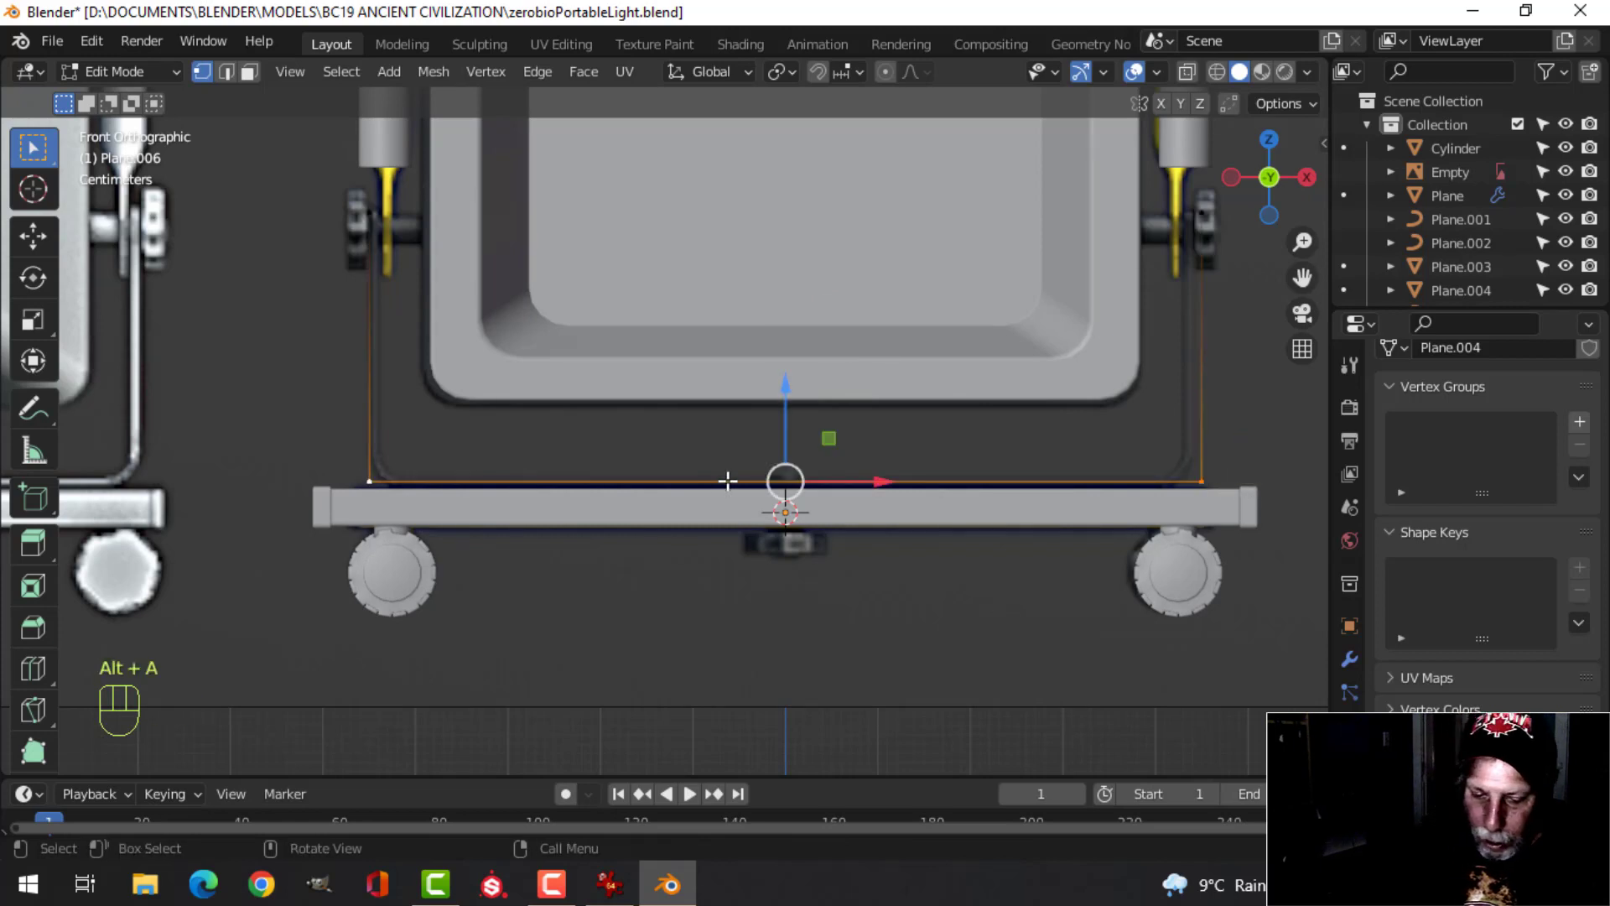
pyautogui.hotkey('shift', 'ctrl', 'b')
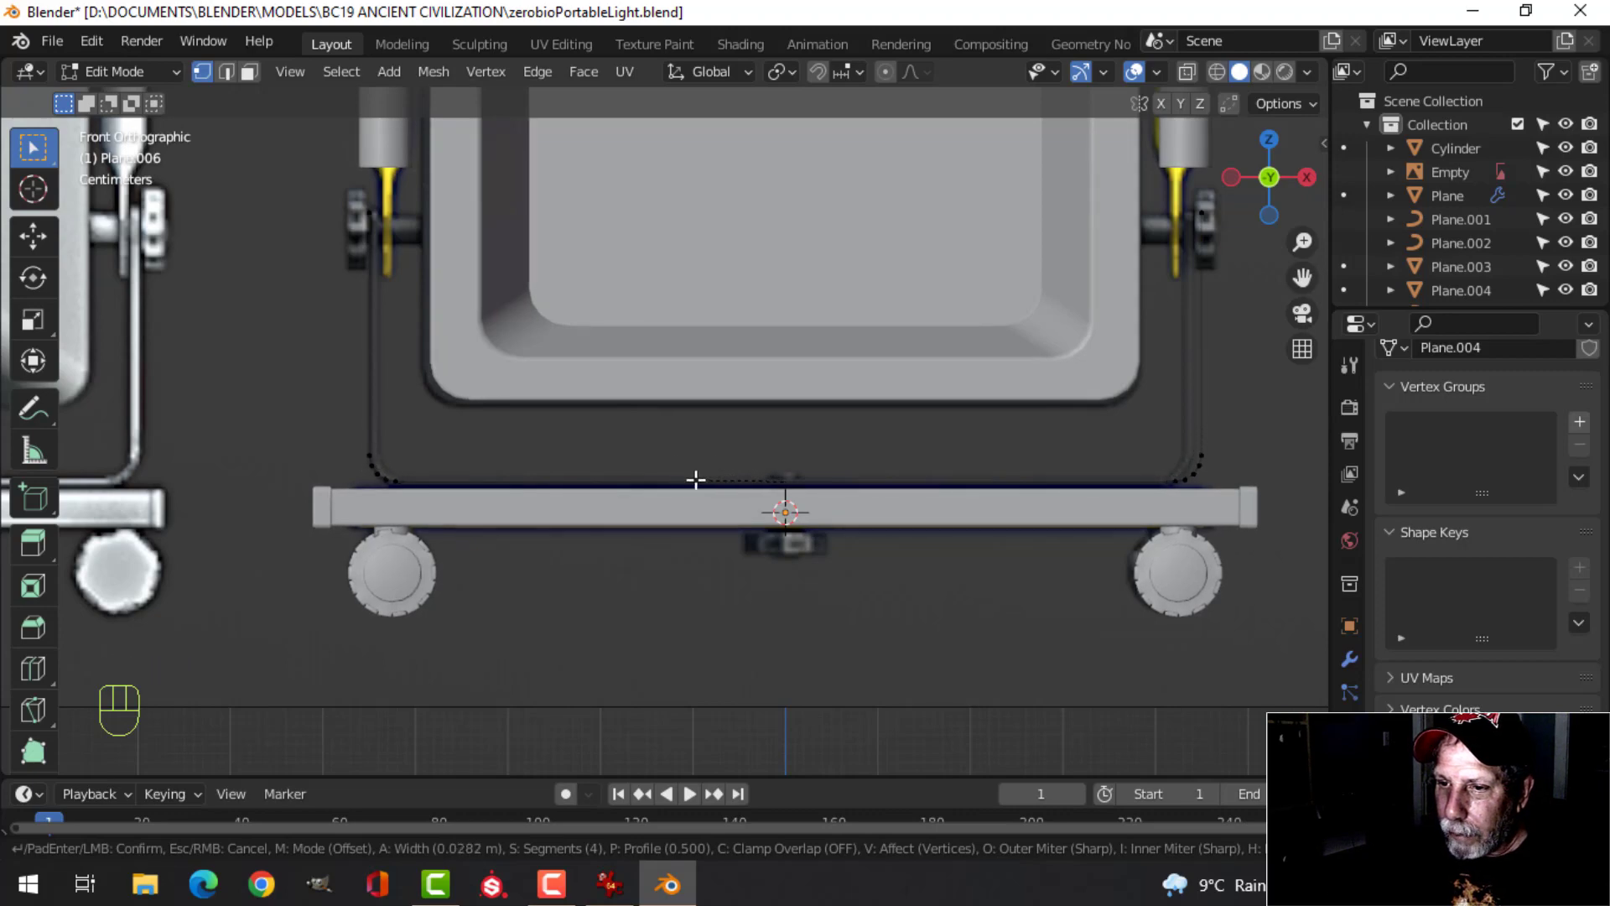
pyautogui.click(697, 481)
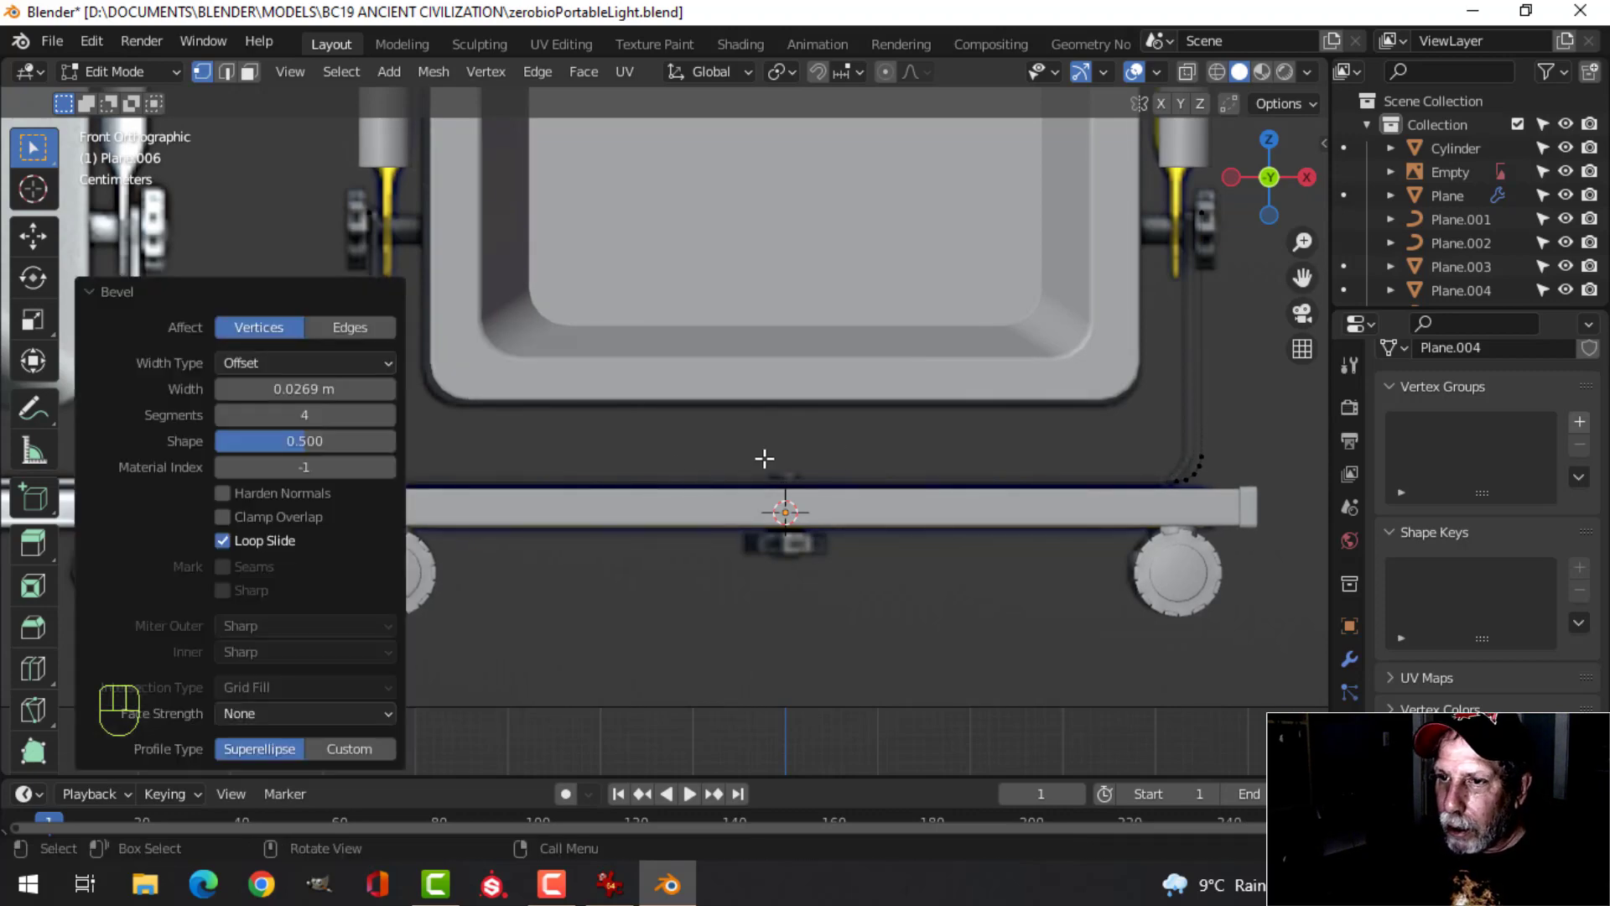
# Compare the bracket with the reference image and move its whole outline -0.009 m along Y in right view
pyautogui.press('a')
pyautogui.moveTo(754, 457); pyautogui.dragTo(881, 475, button='middle')
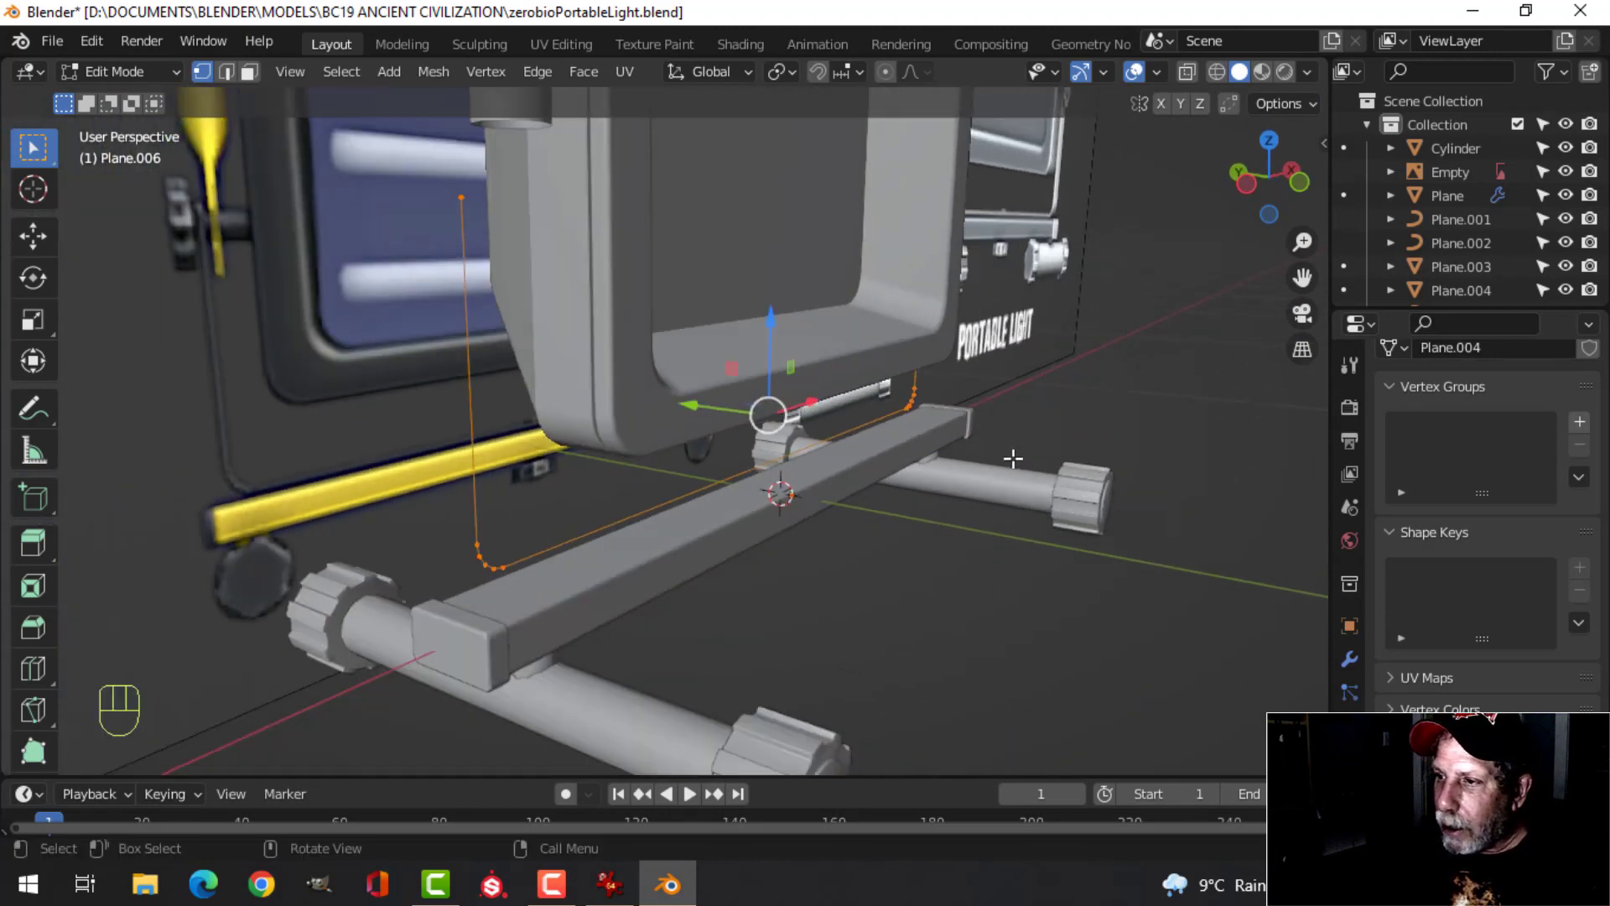
pyautogui.scroll(-3, 1013, 459)
pyautogui.keyDown('shift'); pyautogui.moveTo(1014, 459); pyautogui.dragTo(657, 597, button='middle'); pyautogui.keyUp('shift')
pyautogui.scroll(4, 823, 482)
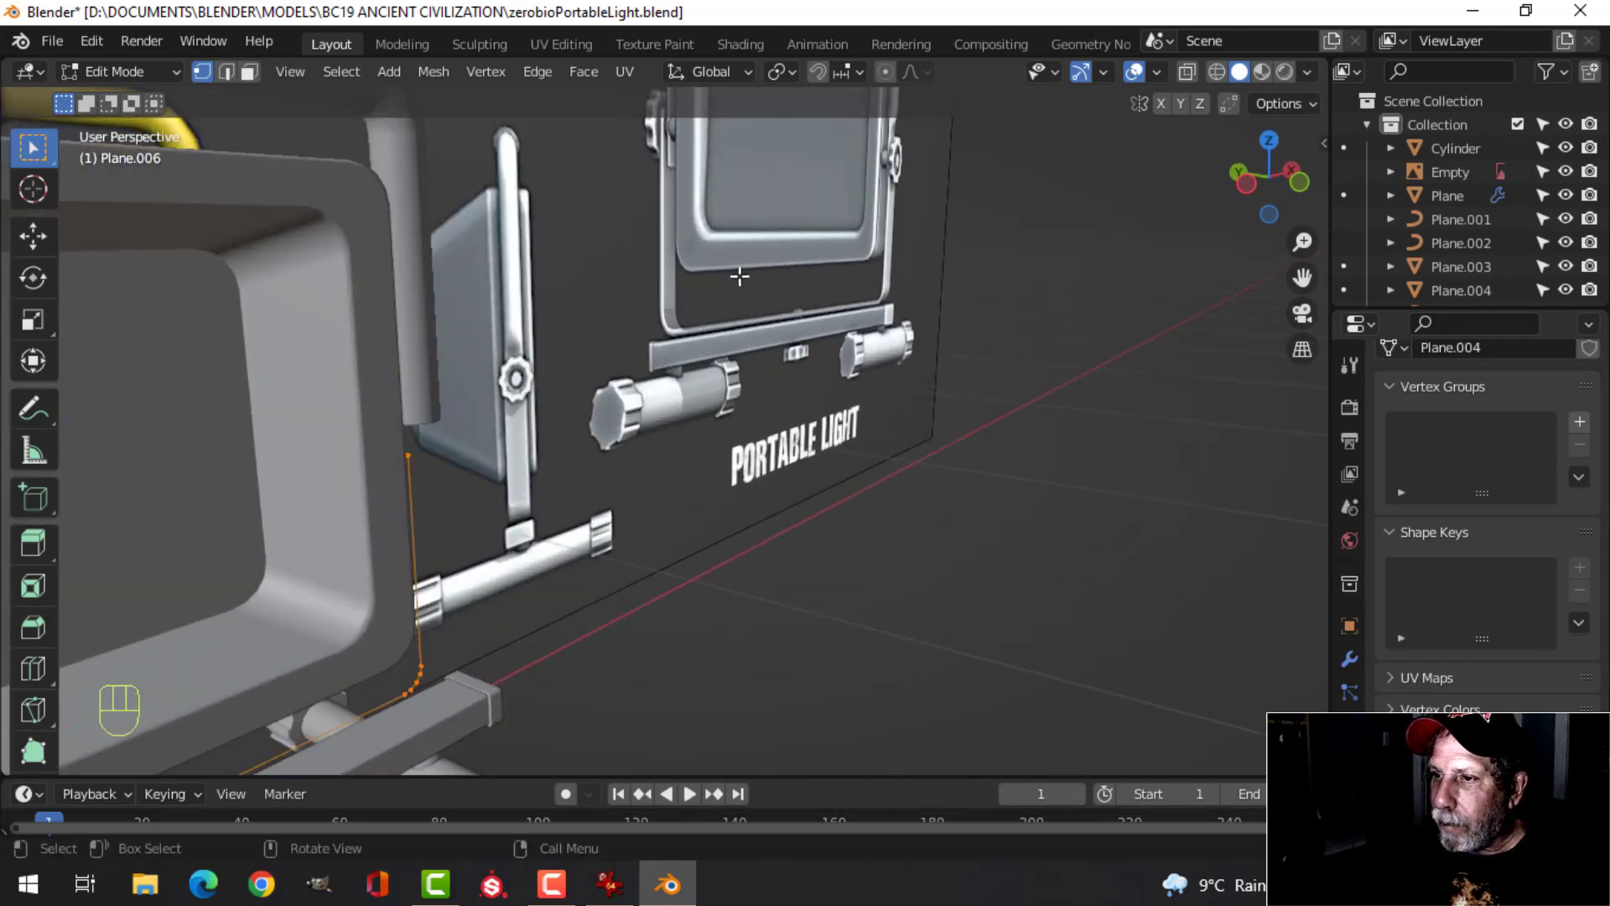
pyautogui.keyDown('shift'); pyautogui.moveTo(739, 277); pyautogui.dragTo(743, 537, button='middle'); pyautogui.keyUp('shift')
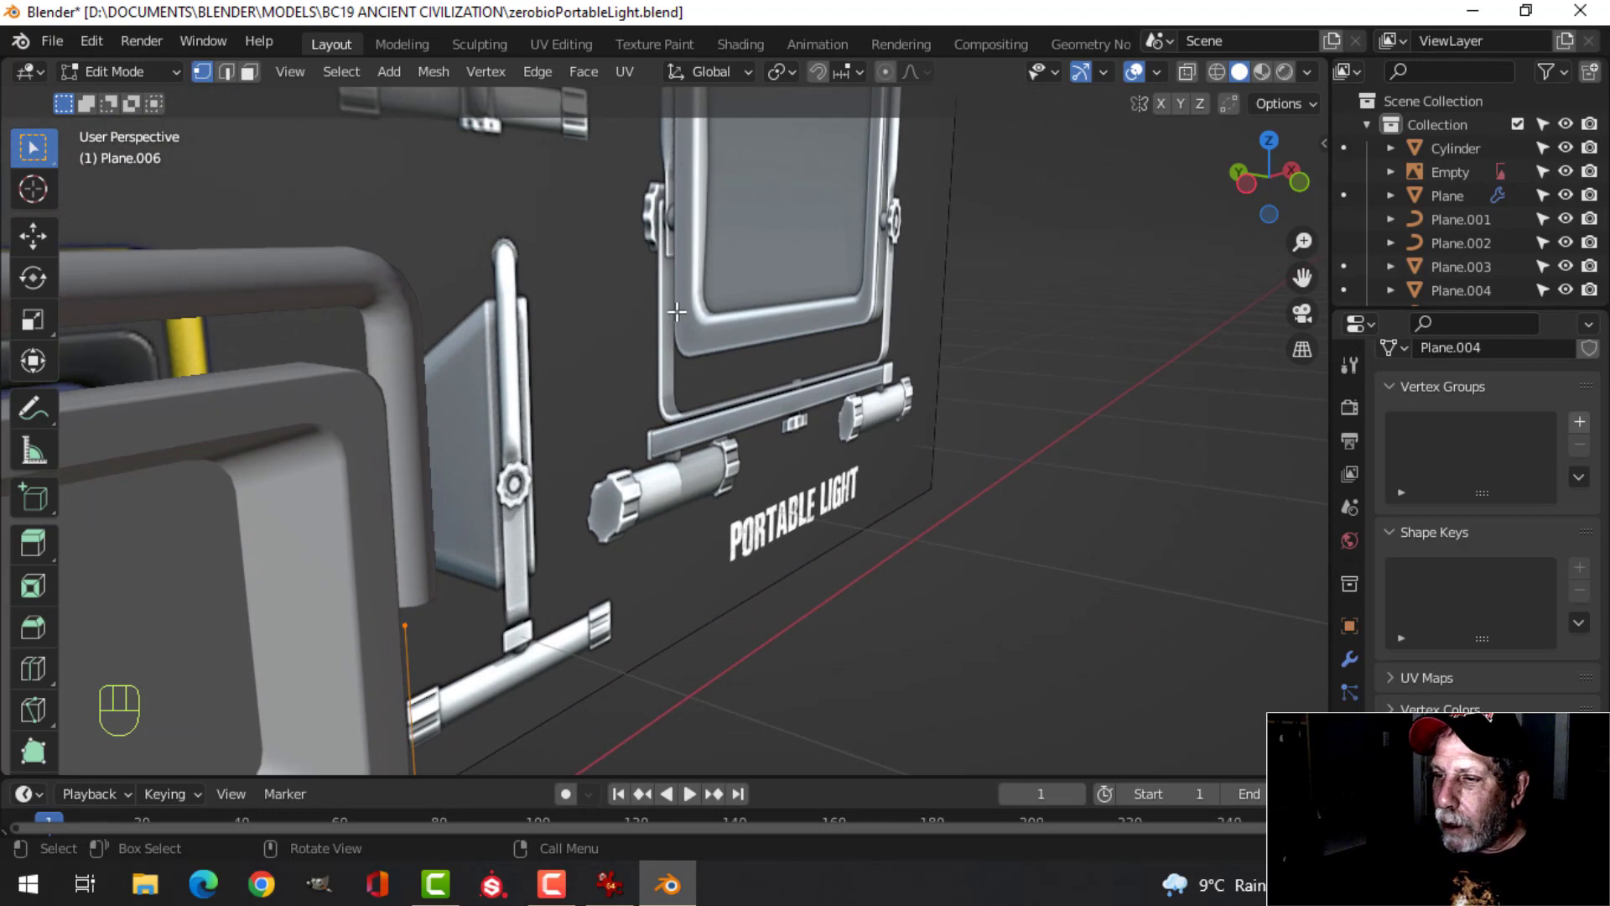
pyautogui.scroll(-3, 676, 311)
pyautogui.moveTo(640, 532); pyautogui.dragTo(594, 353, button='middle')
pyautogui.press('KP_3')
pyautogui.scroll(6, 736, 503)
pyautogui.scroll(3, 758, 428)
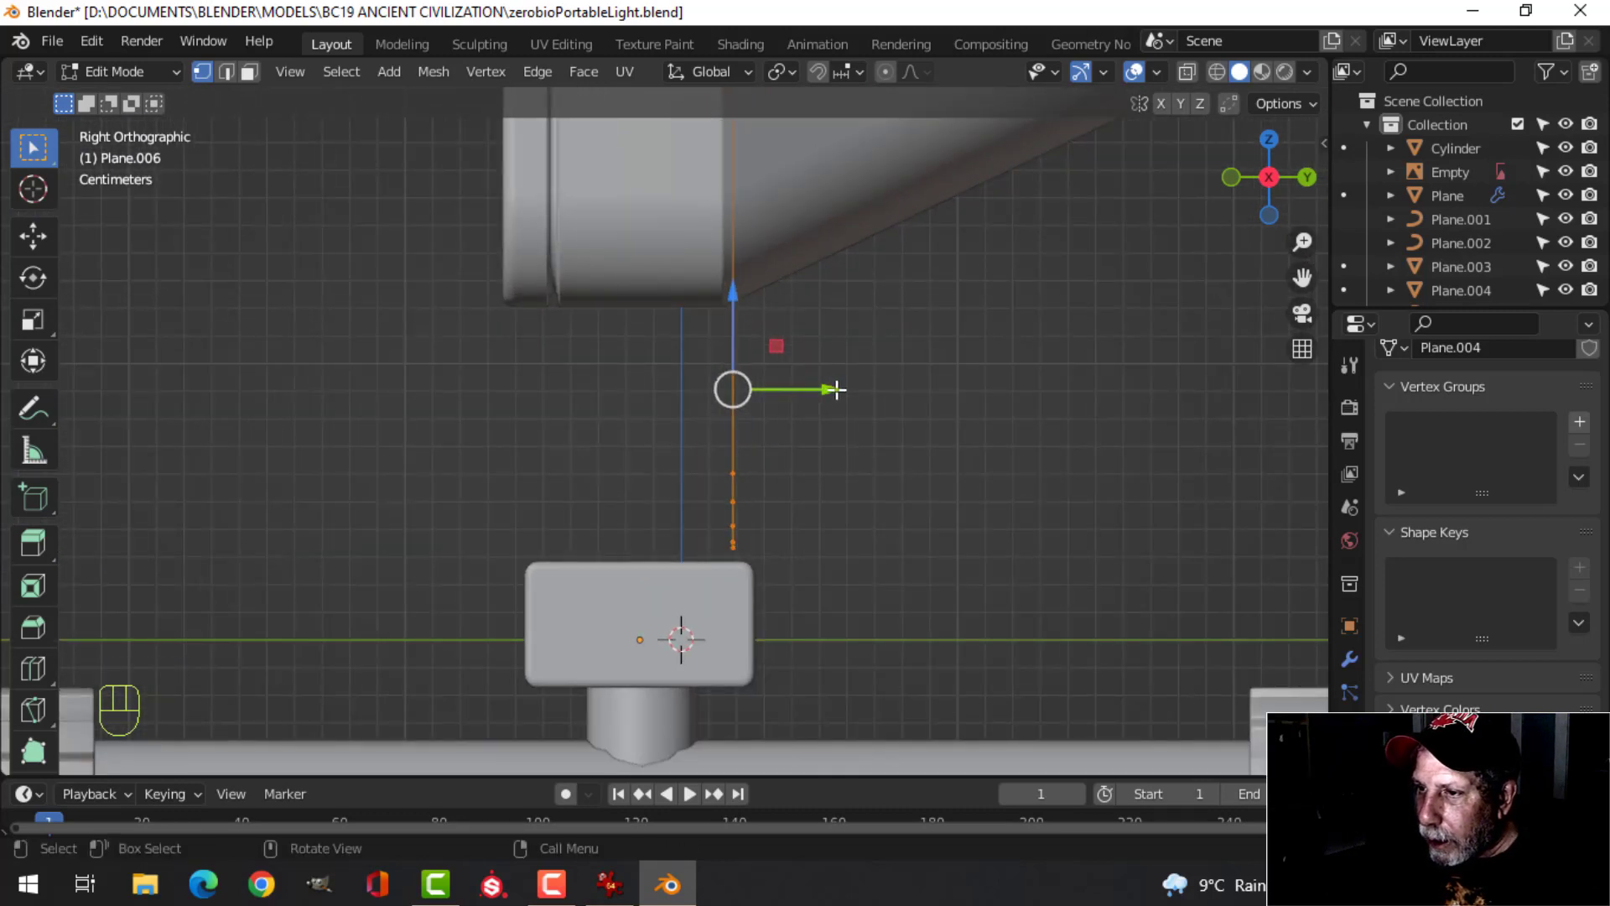
pyautogui.moveTo(836, 390); pyautogui.dragTo(804, 389)
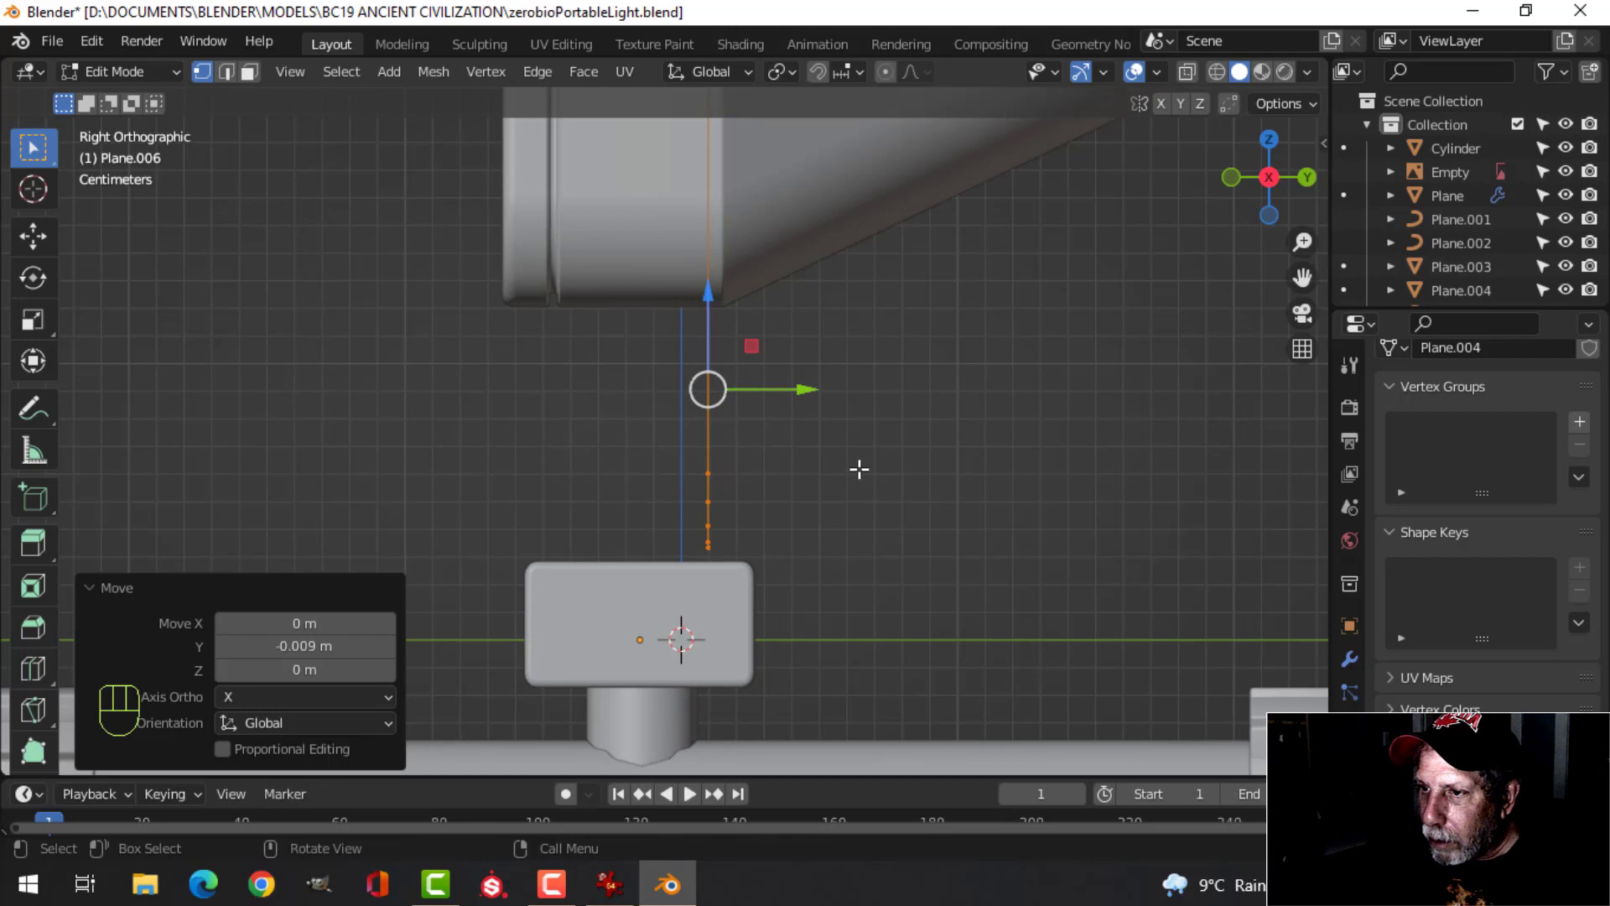
# Extrude the bracket outline along Y into a flat strip and shift the whole strip about -0.0026 m along Y over the crossbar
pyautogui.press('e')
pyautogui.moveTo(800, 379); pyautogui.dragTo(715, 390)
pyautogui.press('a')
pyautogui.moveTo(495, 457); pyautogui.dragTo(712, 461, button='middle')
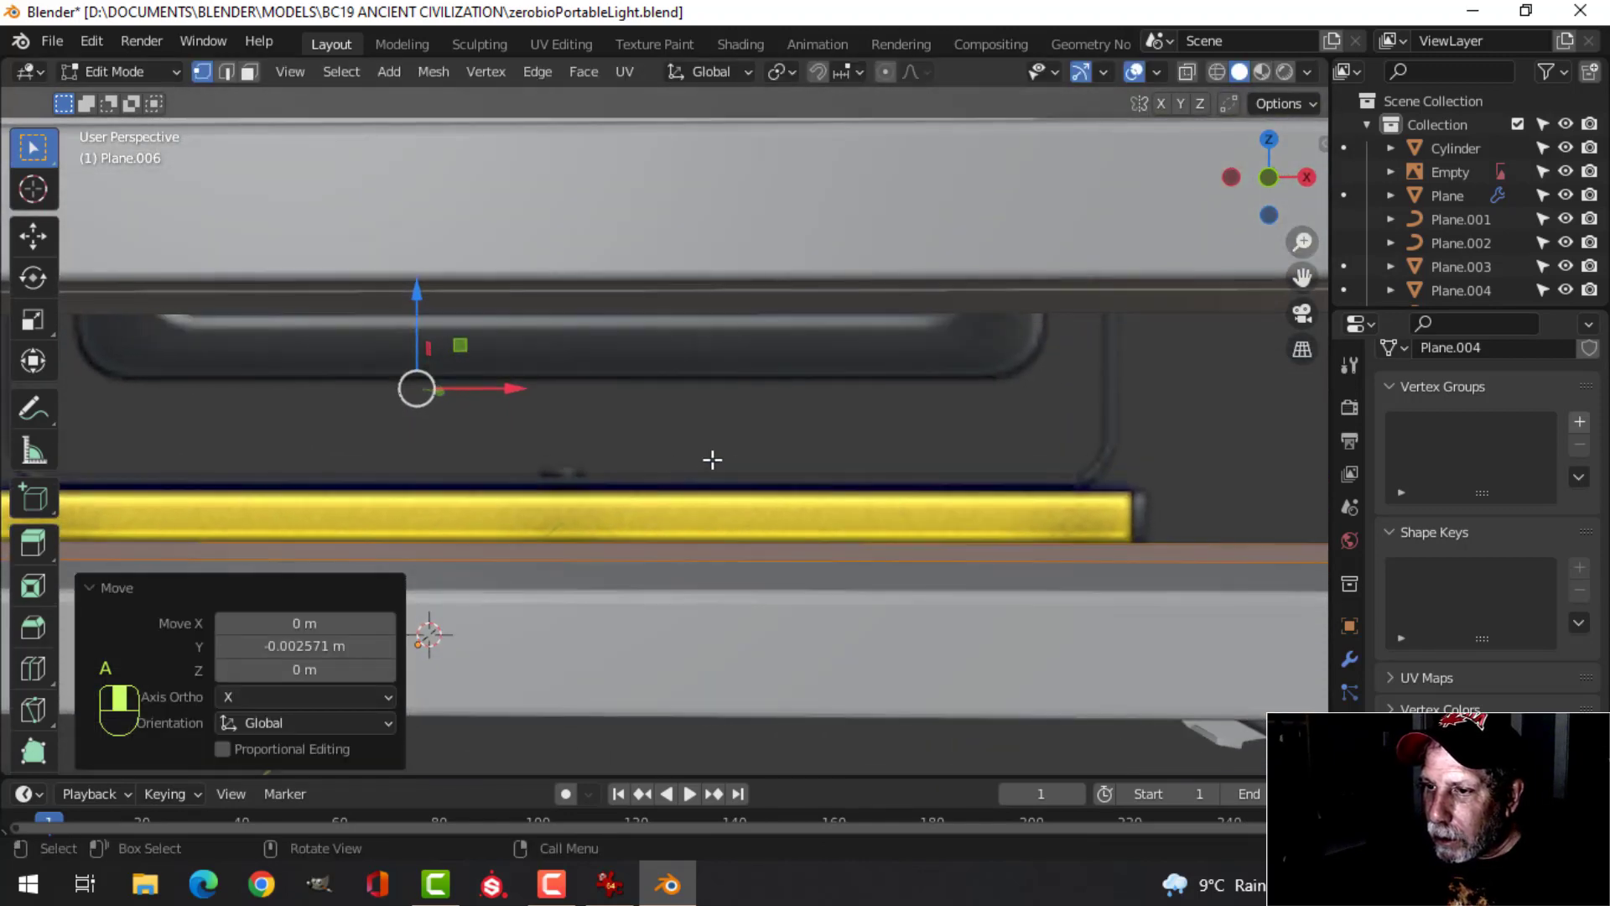
pyautogui.scroll(-3, 712, 460)
pyautogui.moveTo(596, 482)
pyautogui.mouseDown(button='middle')
pyautogui.moveTo(628, 464)
pyautogui.moveTo(471, 482)
pyautogui.moveTo(516, 496)
pyautogui.moveTo(504, 495)
pyautogui.moveTo(537, 478)
pyautogui.moveTo(633, 506)
pyautogui.moveTo(596, 499)
pyautogui.mouseUp(button='middle')
pyautogui.scroll(-1, 550, 400)
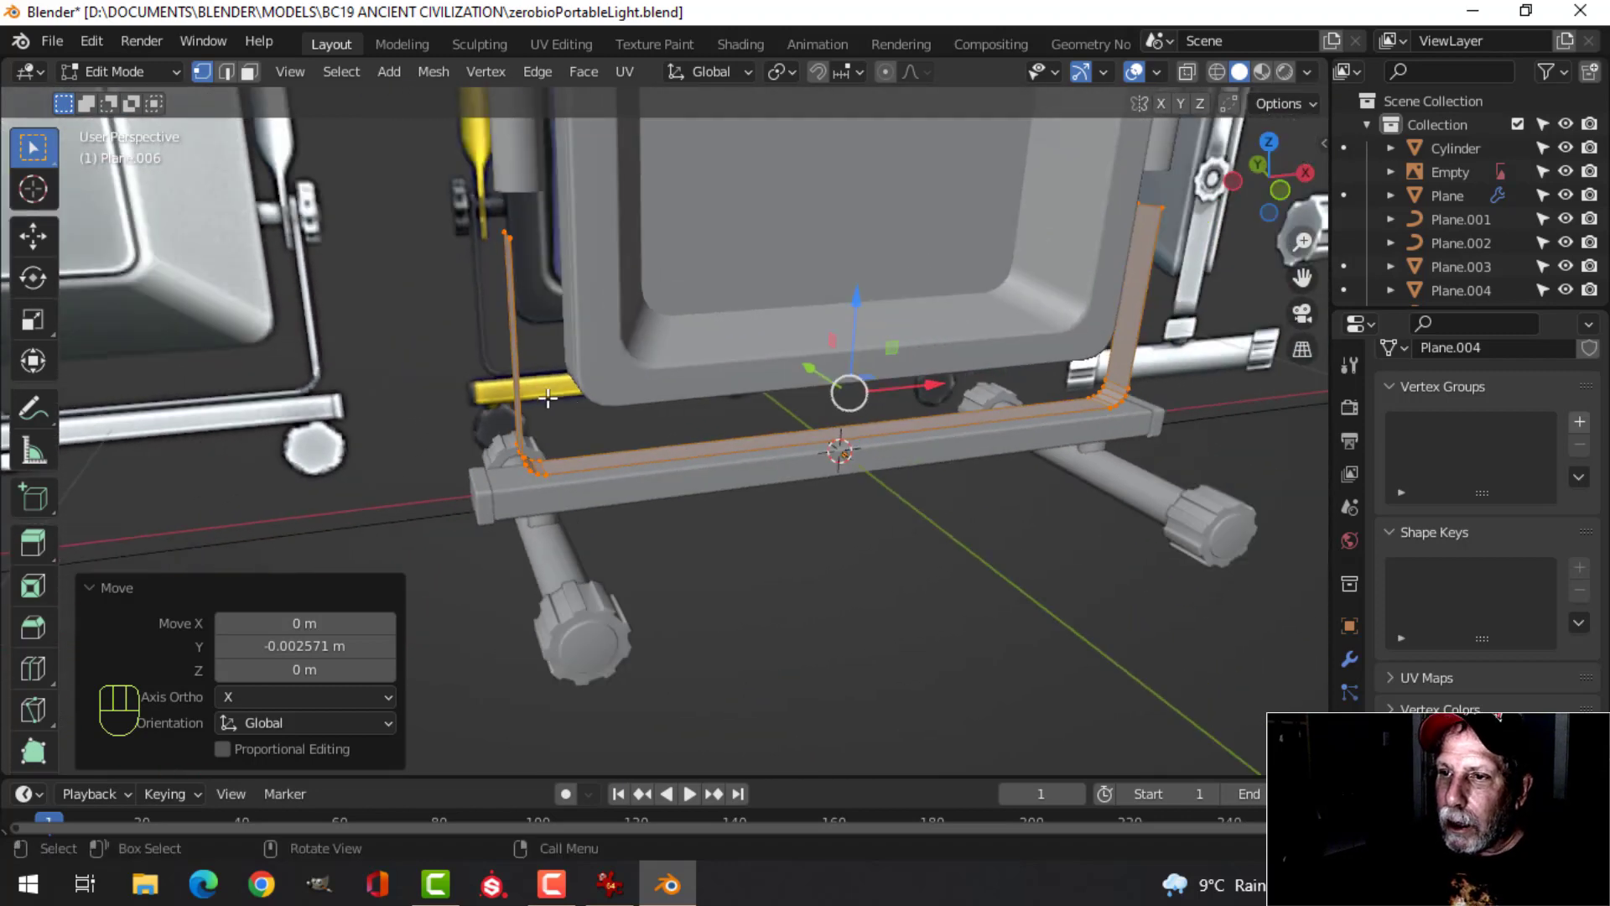
# Recalculate the normals of the U-shaped bracket strip to face outside and return to Object Mode
pyautogui.keyDown('shift'); pyautogui.moveTo(476, 234); pyautogui.dragTo(470, 348, button='middle'); pyautogui.keyUp('shift')
pyautogui.scroll(2, 508, 300)
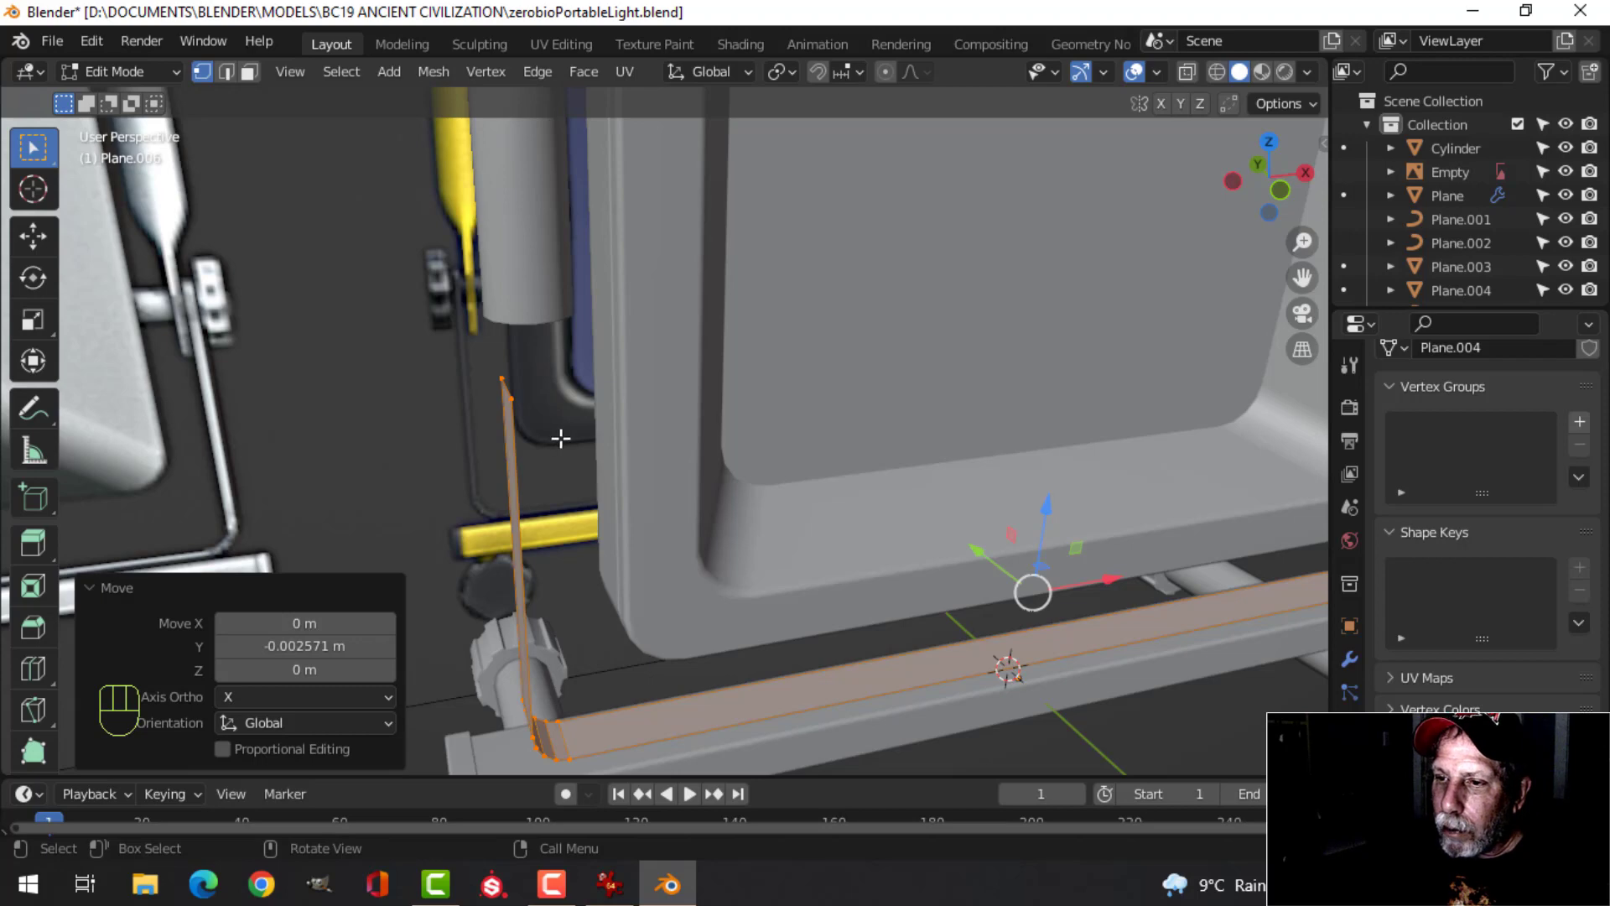
pyautogui.press('KP_1')
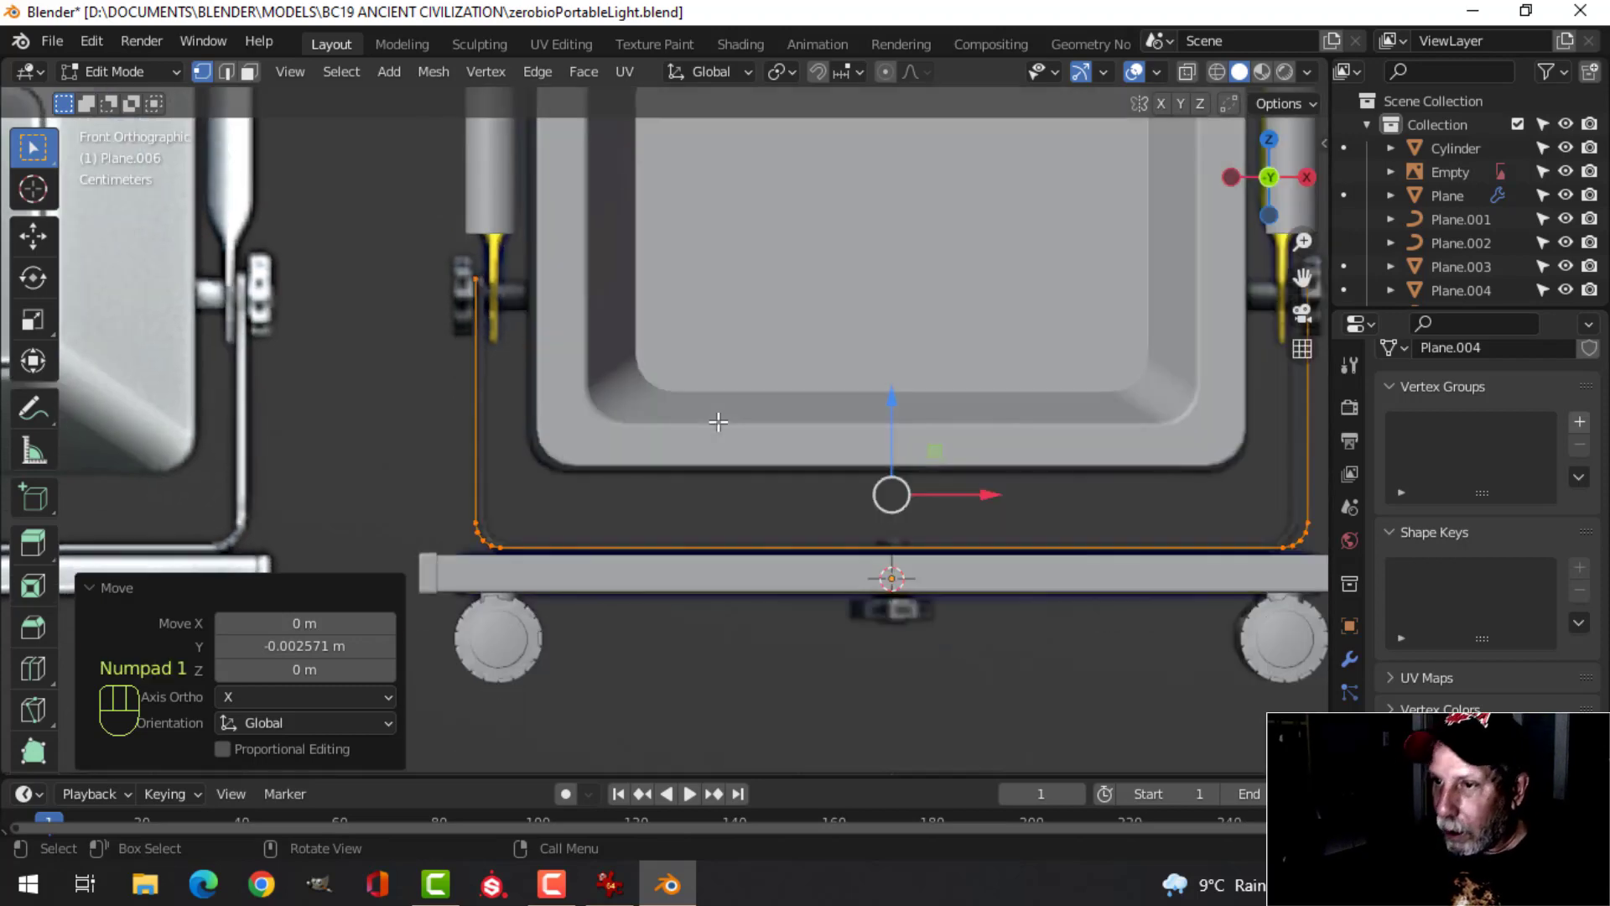
pyautogui.scroll(2, 719, 422)
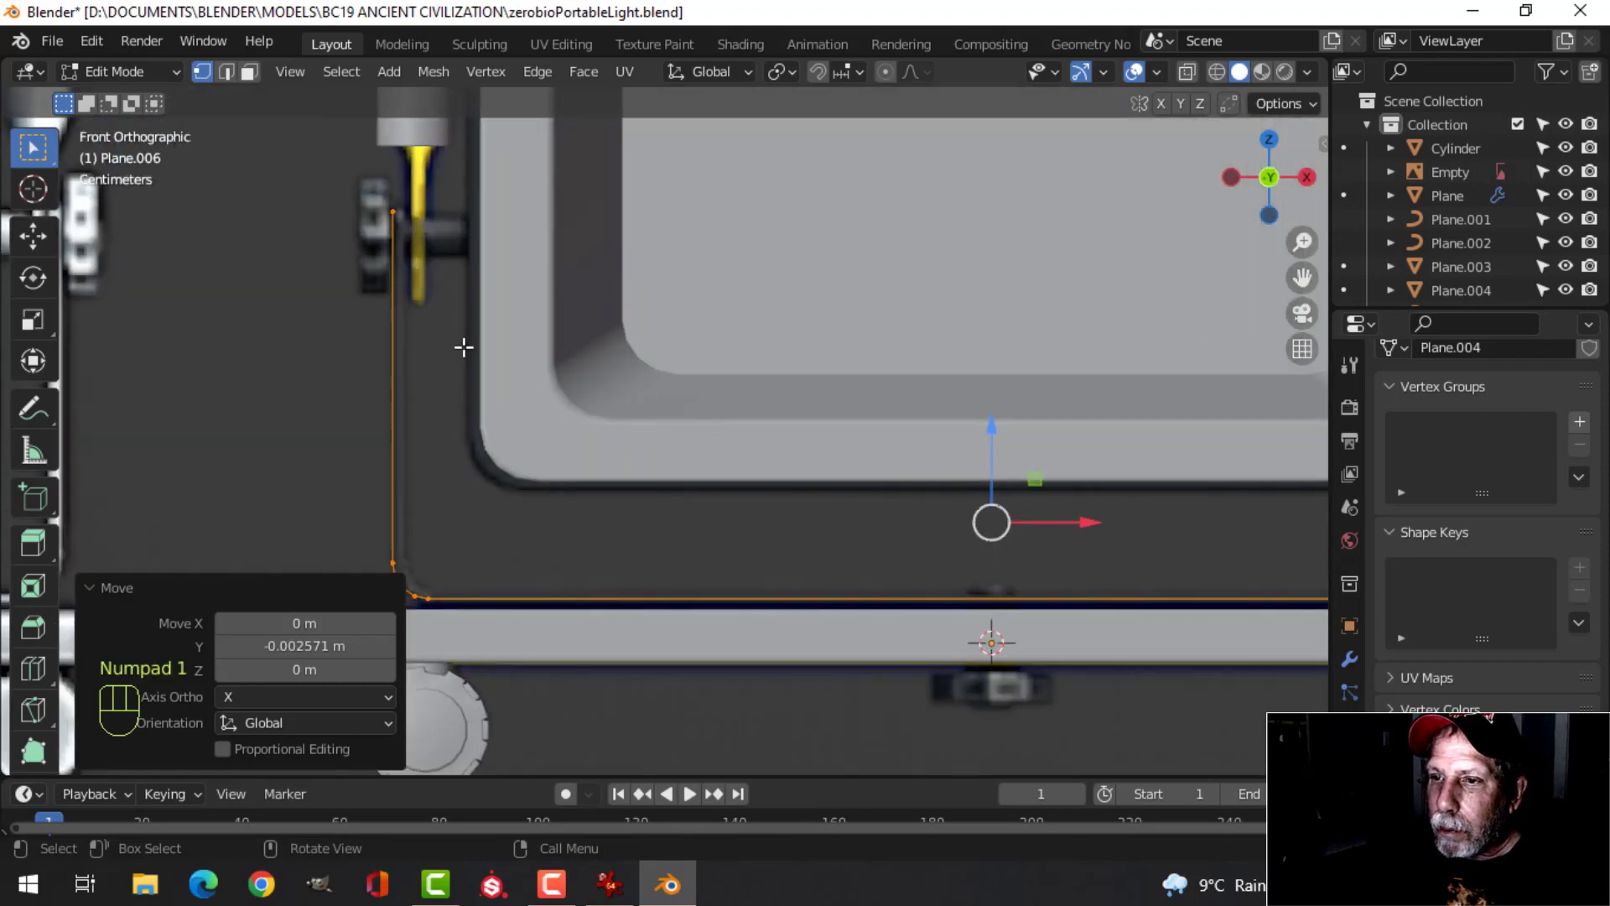
pyautogui.scroll(-4, 457, 302)
pyautogui.moveTo(733, 470); pyautogui.dragTo(826, 505, button='middle')
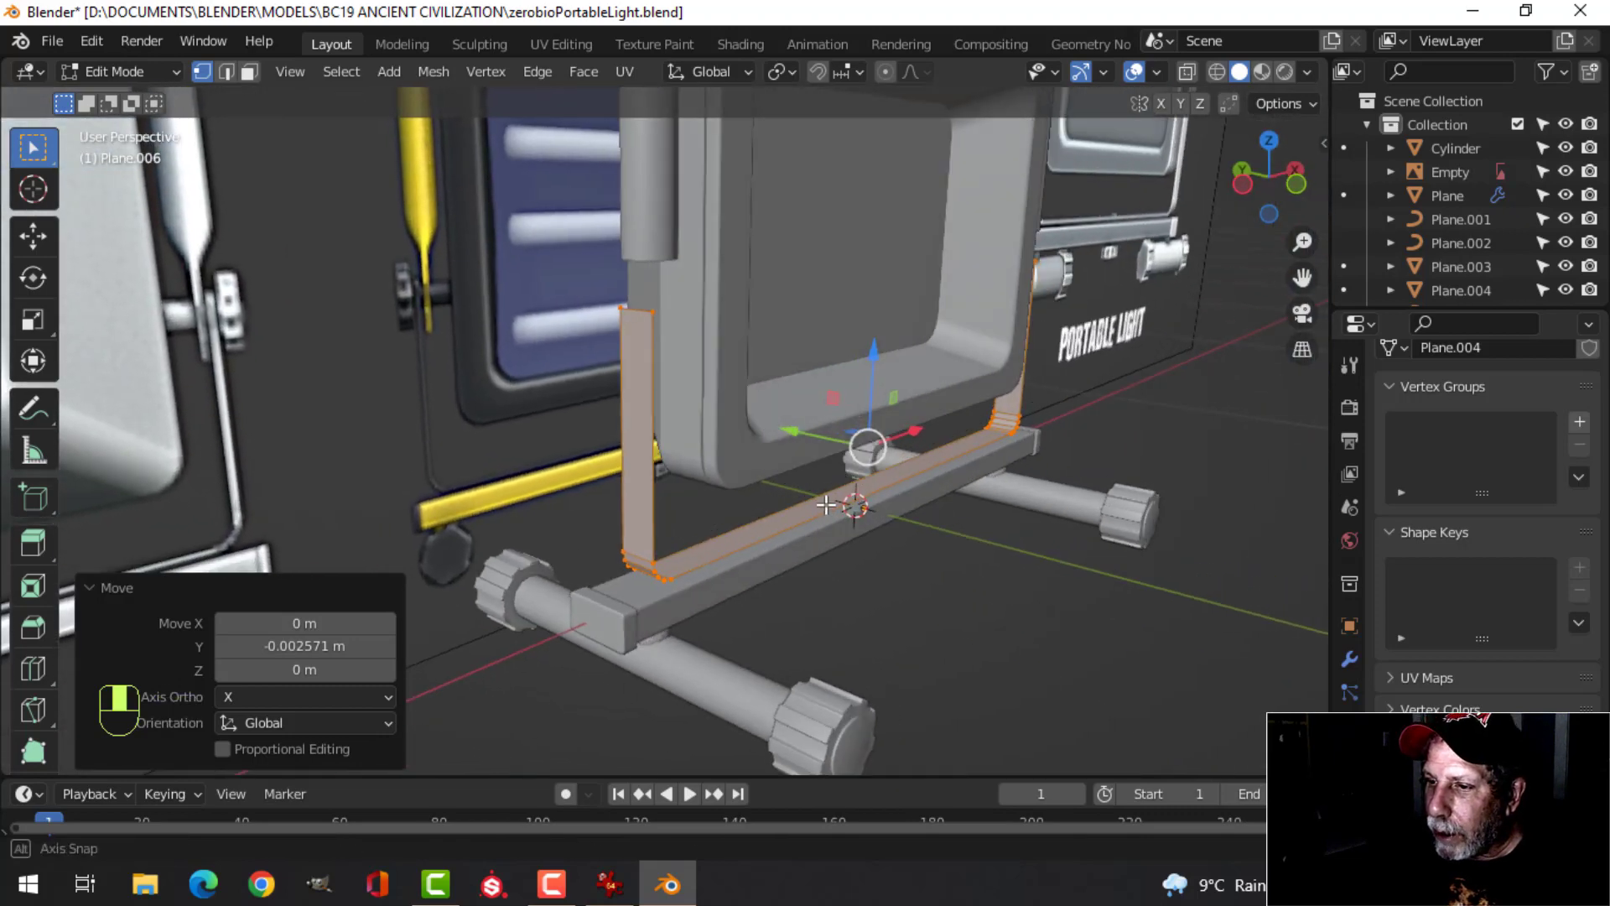
pyautogui.hotkey('alt', 'n')
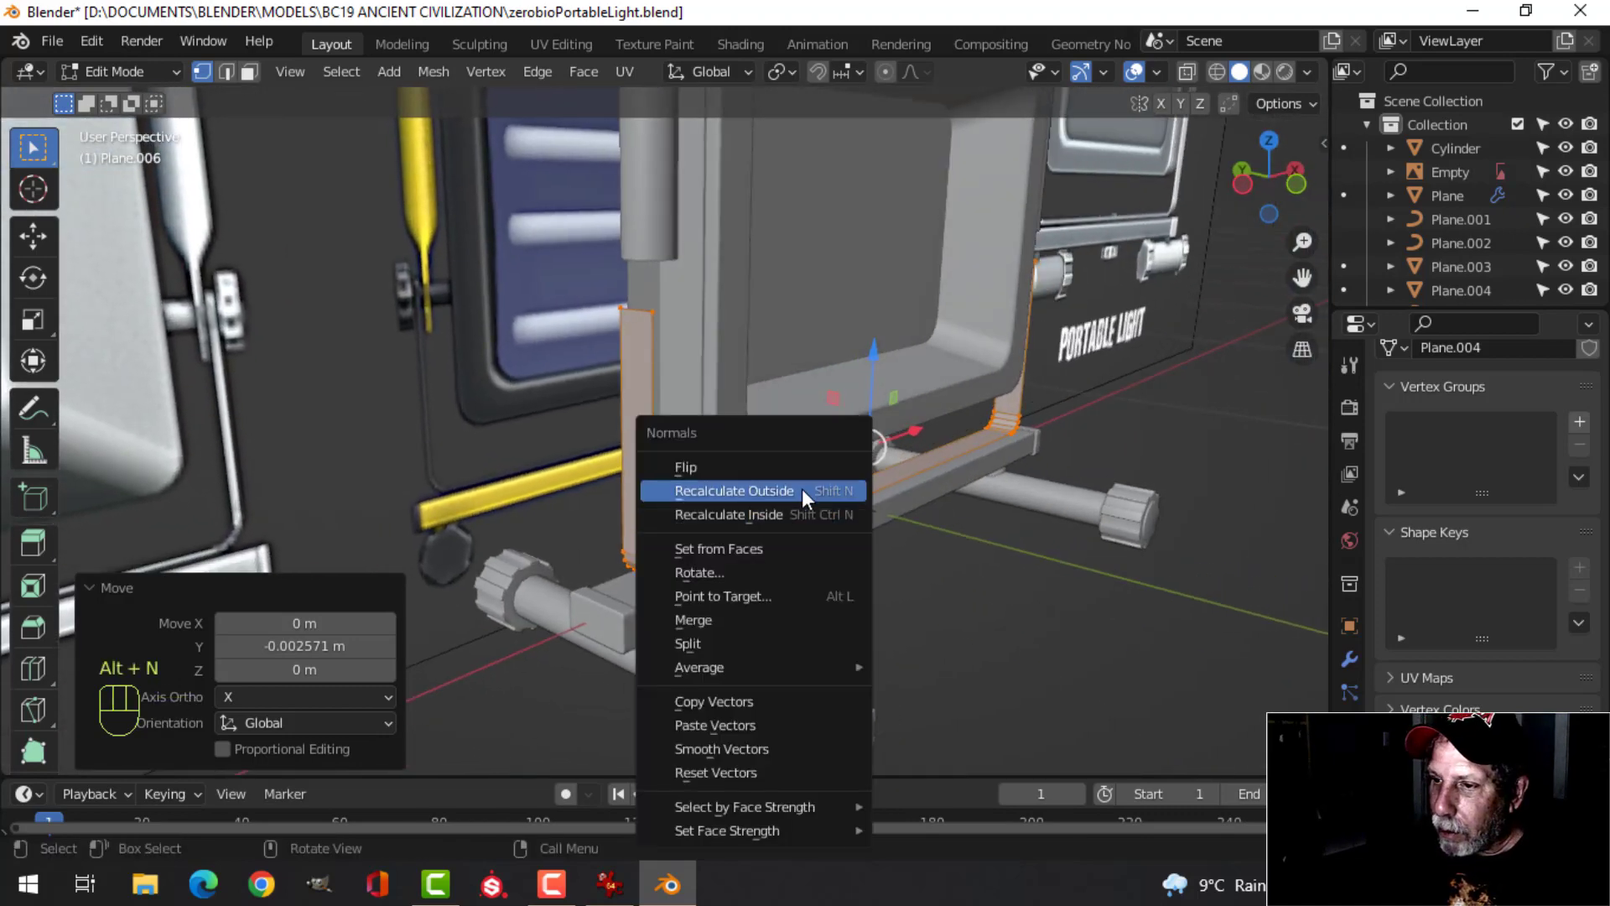
pyautogui.click(801, 488)
pyautogui.keyDown('shift'); pyautogui.moveTo(959, 515); pyautogui.dragTo(927, 531, button='middle'); pyautogui.keyUp('shift')
pyautogui.press('Tab')
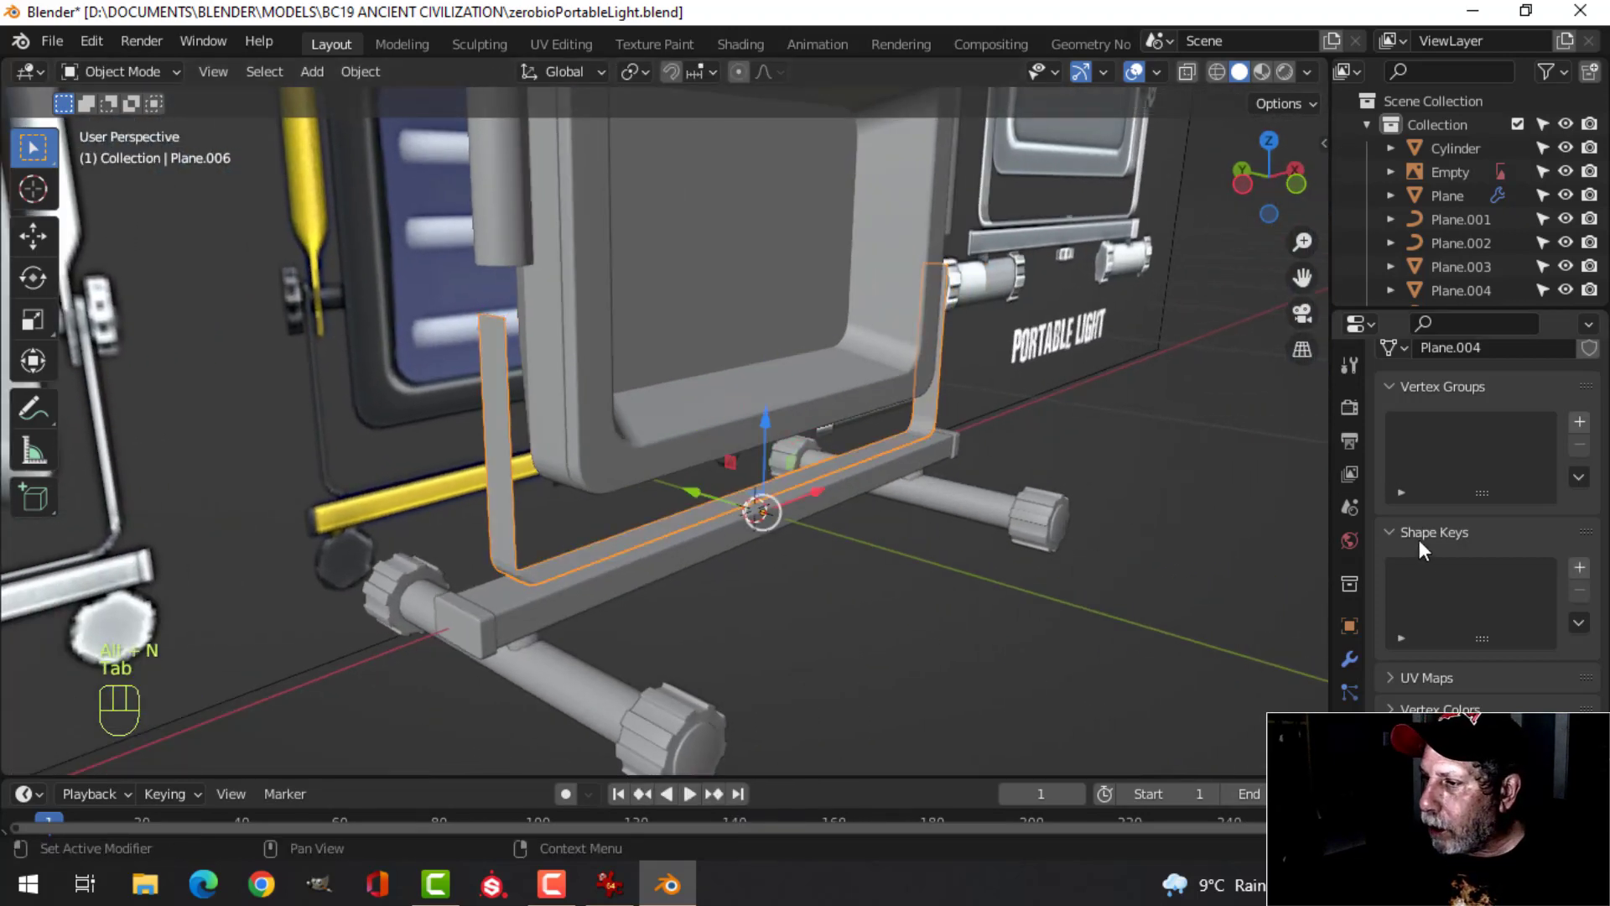
# Add a Solidify modifier to the bracket strip and set its thickness to 0.006 m
pyautogui.click(1350, 661)
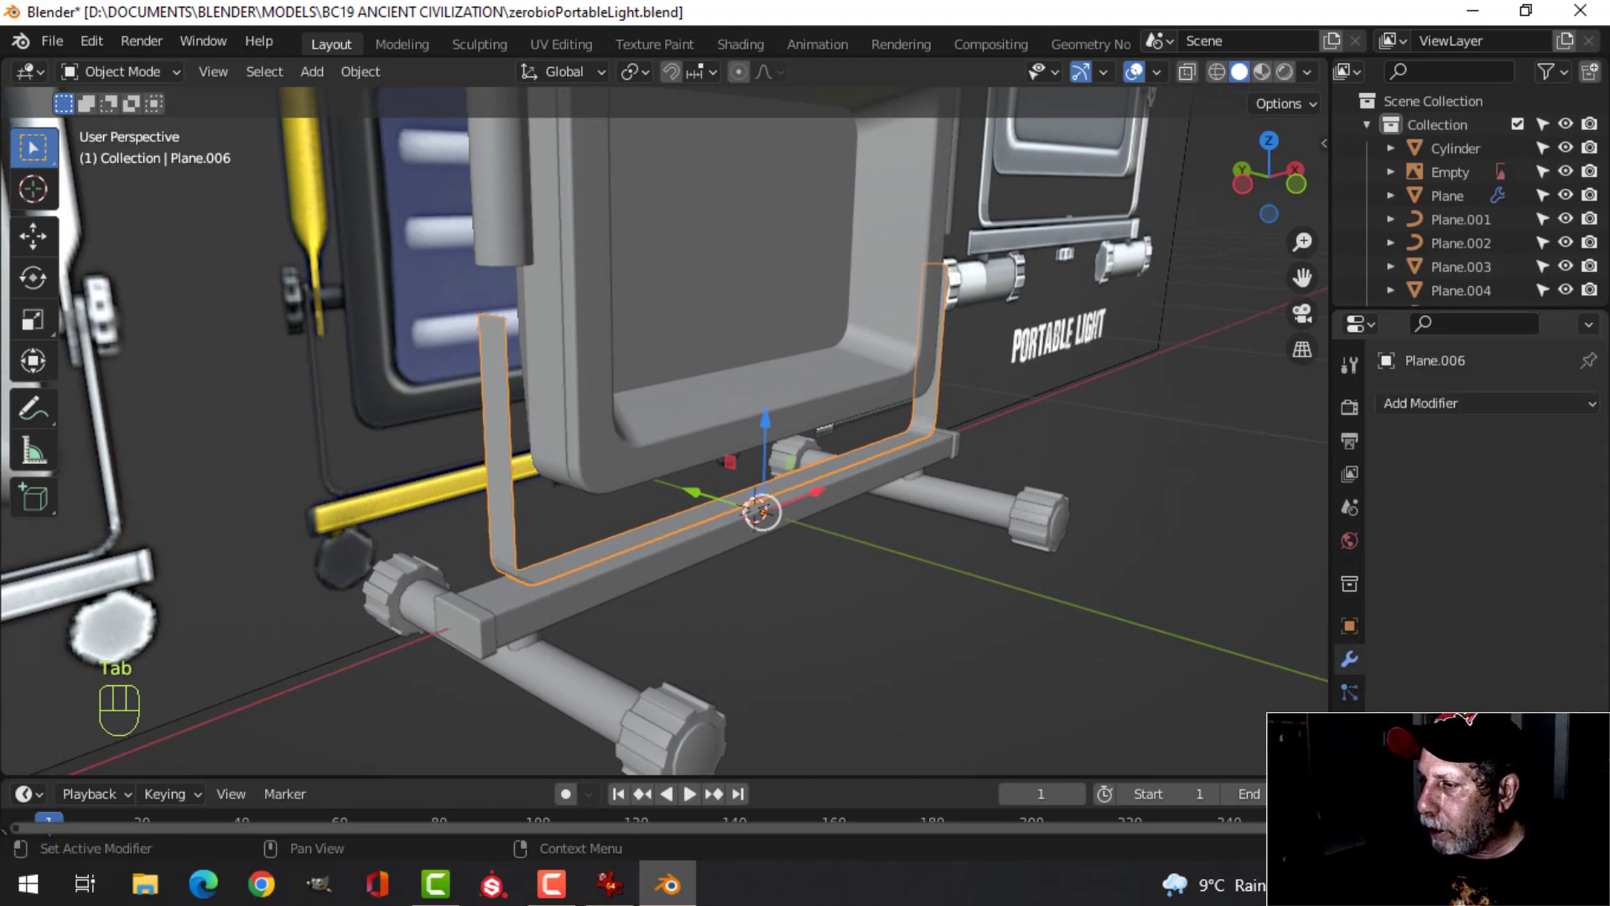
pyautogui.click(1434, 402)
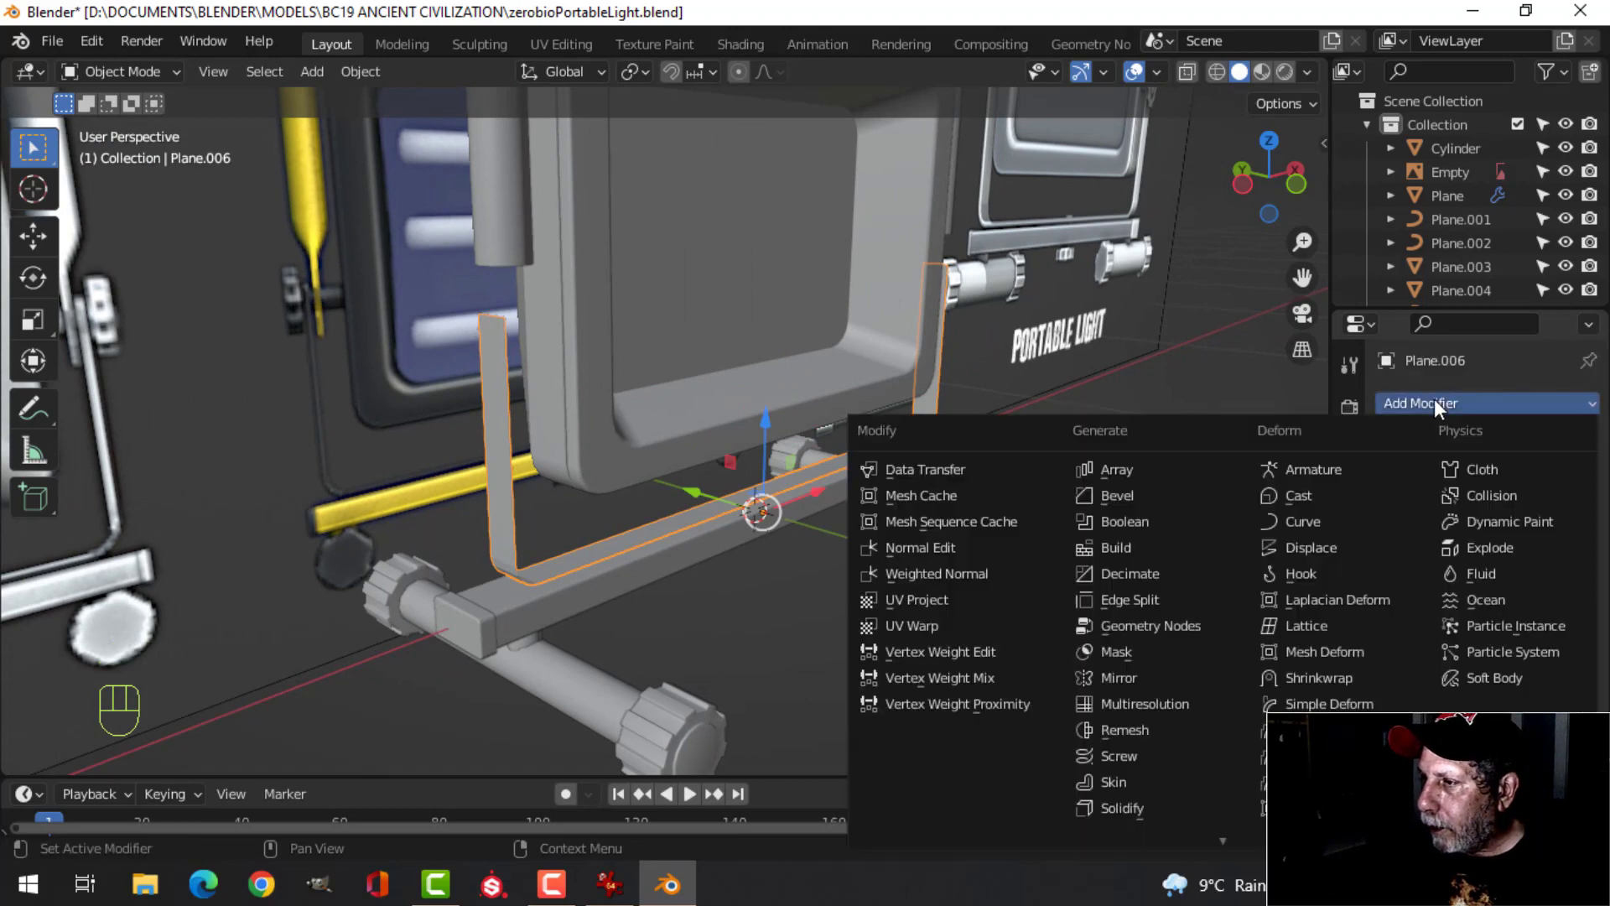
pyautogui.click(1161, 808)
pyautogui.moveTo(1141, 767); pyautogui.dragTo(778, 571, button='middle')
pyautogui.scroll(3, 564, 533)
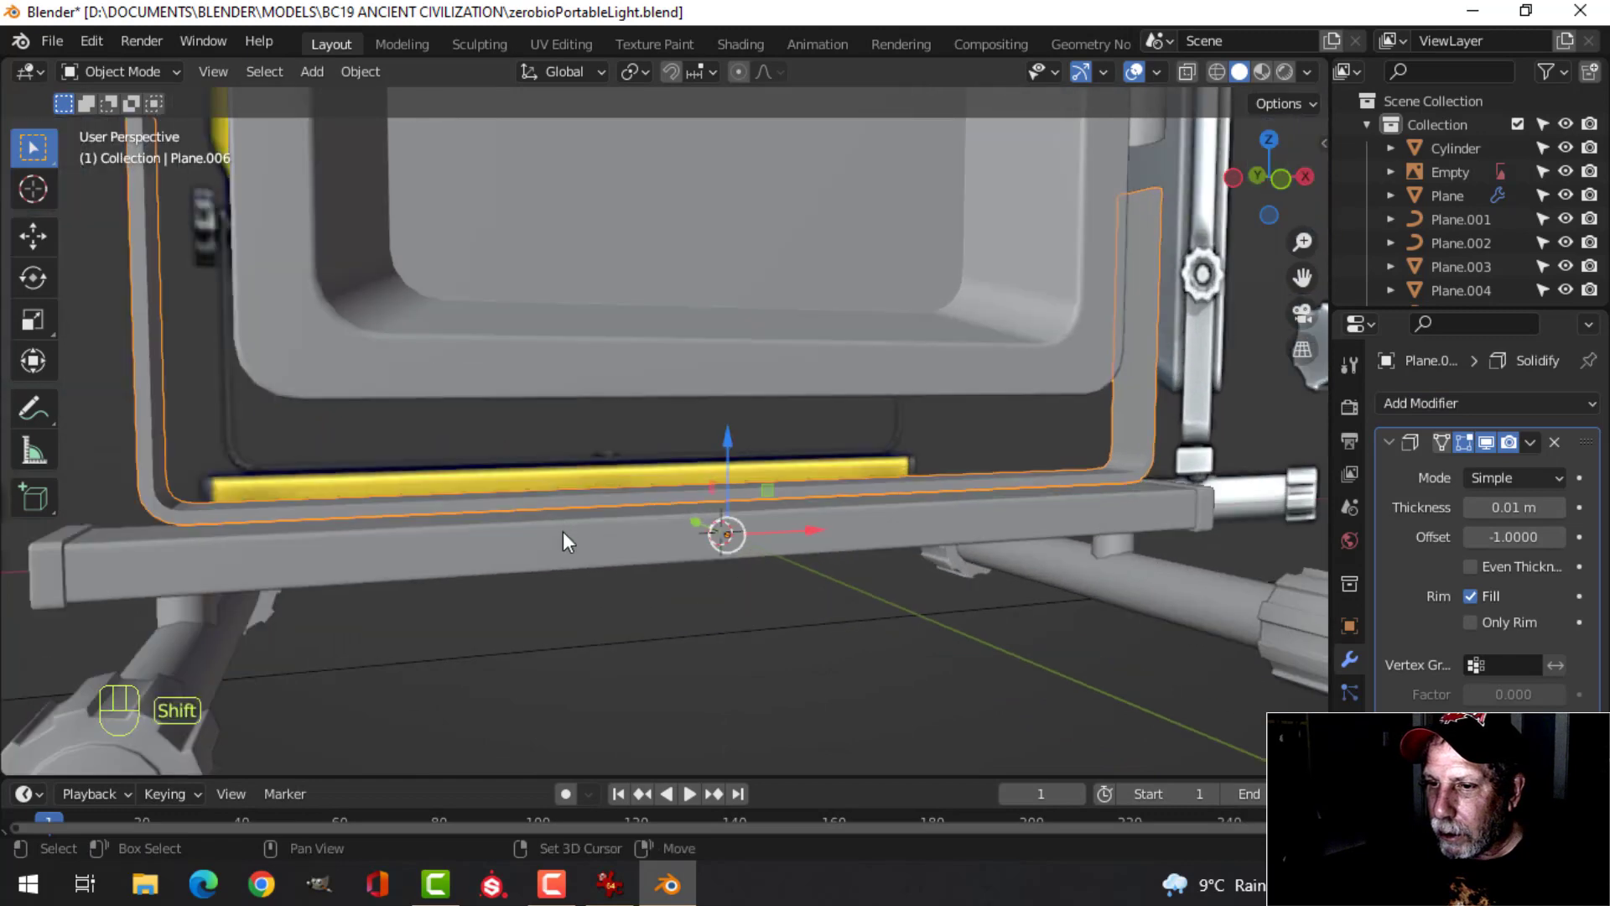
pyautogui.keyDown('shift'); pyautogui.moveTo(562, 531); pyautogui.dragTo(579, 597, button='middle'); pyautogui.keyUp('shift')
pyautogui.moveTo(579, 597)
pyautogui.mouseDown(button='middle')
pyautogui.moveTo(562, 622)
pyautogui.moveTo(547, 611)
pyautogui.moveTo(579, 612)
pyautogui.mouseUp(button='middle')
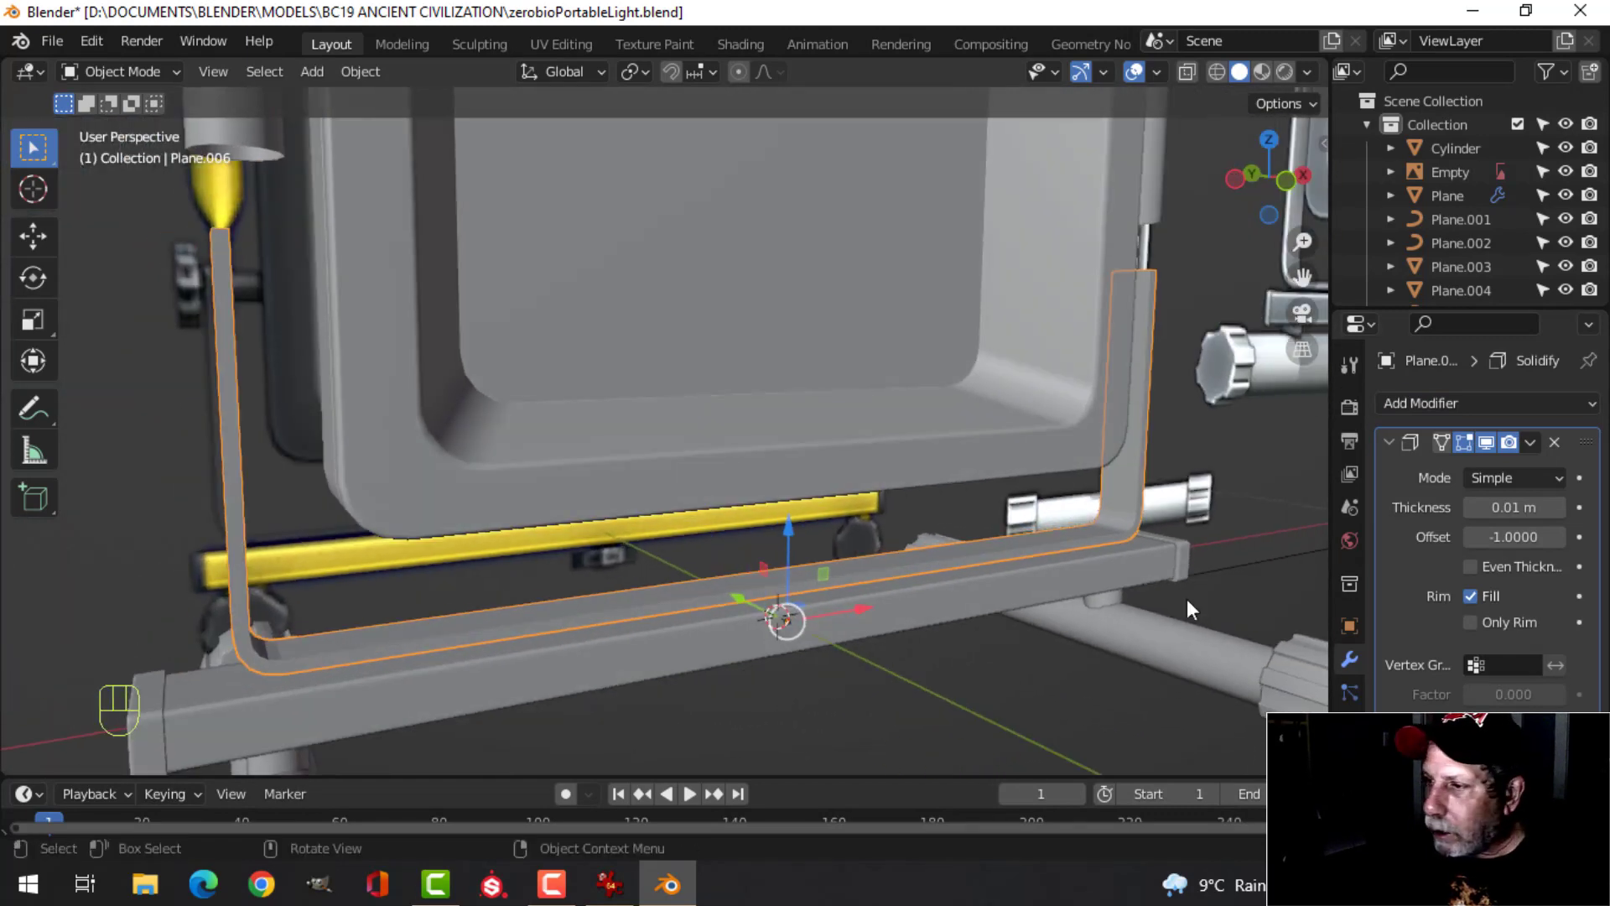
pyautogui.keyDown('shift'); pyautogui.moveTo(1514, 507); pyautogui.dragTo(1502, 507); pyautogui.keyUp('shift')
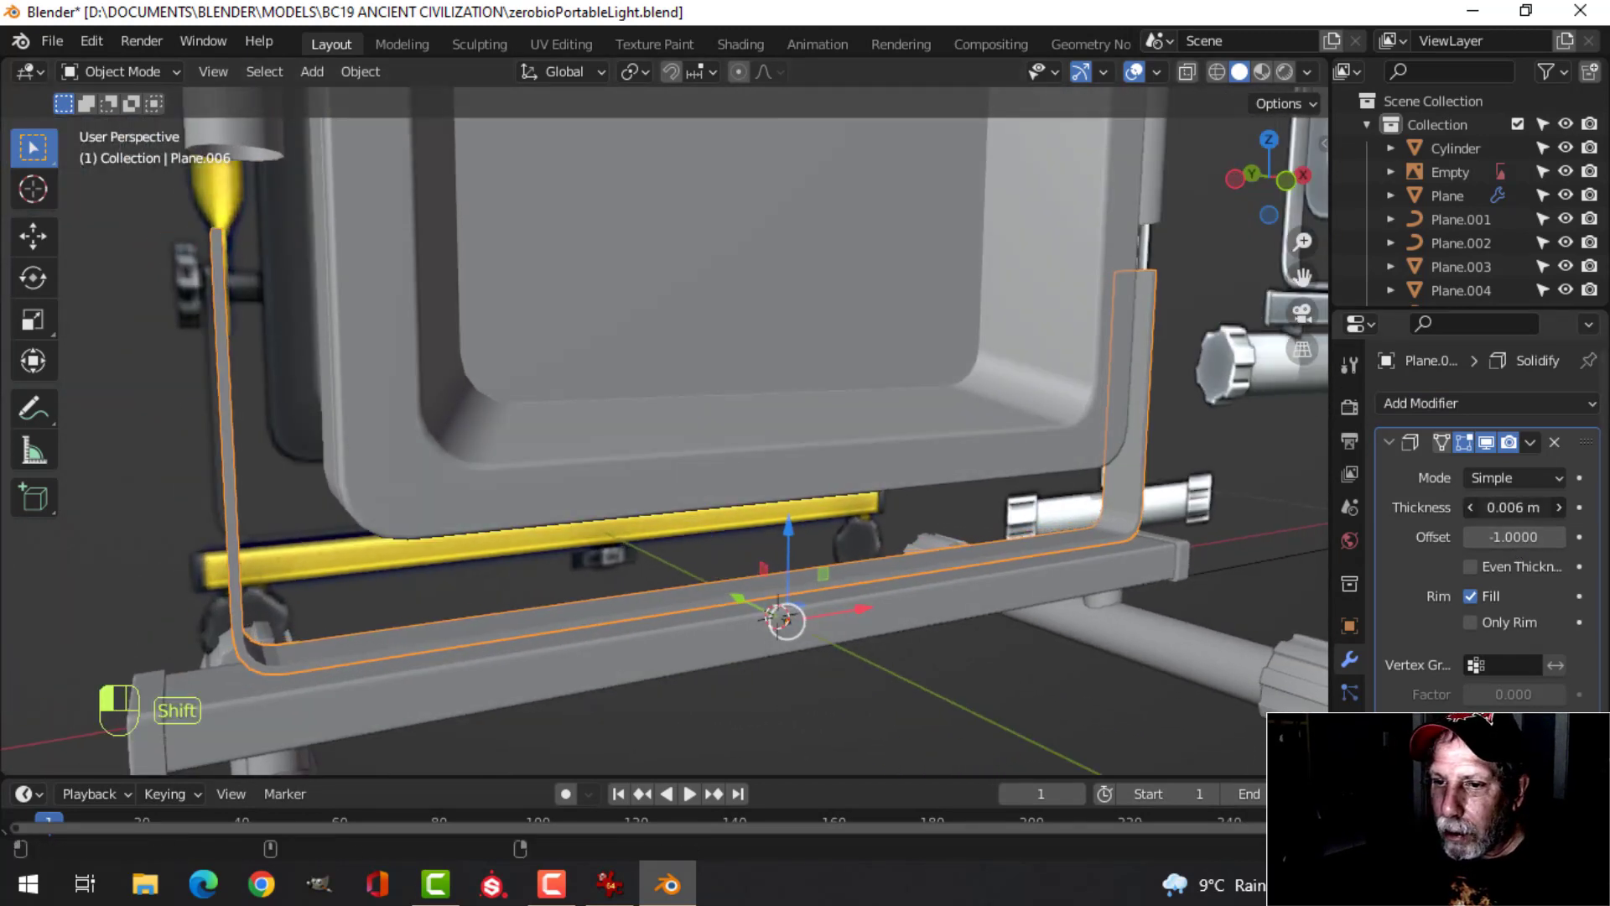
pyautogui.moveTo(864, 585); pyautogui.dragTo(928, 611, button='middle')
pyautogui.hotkey('alt', 'a')
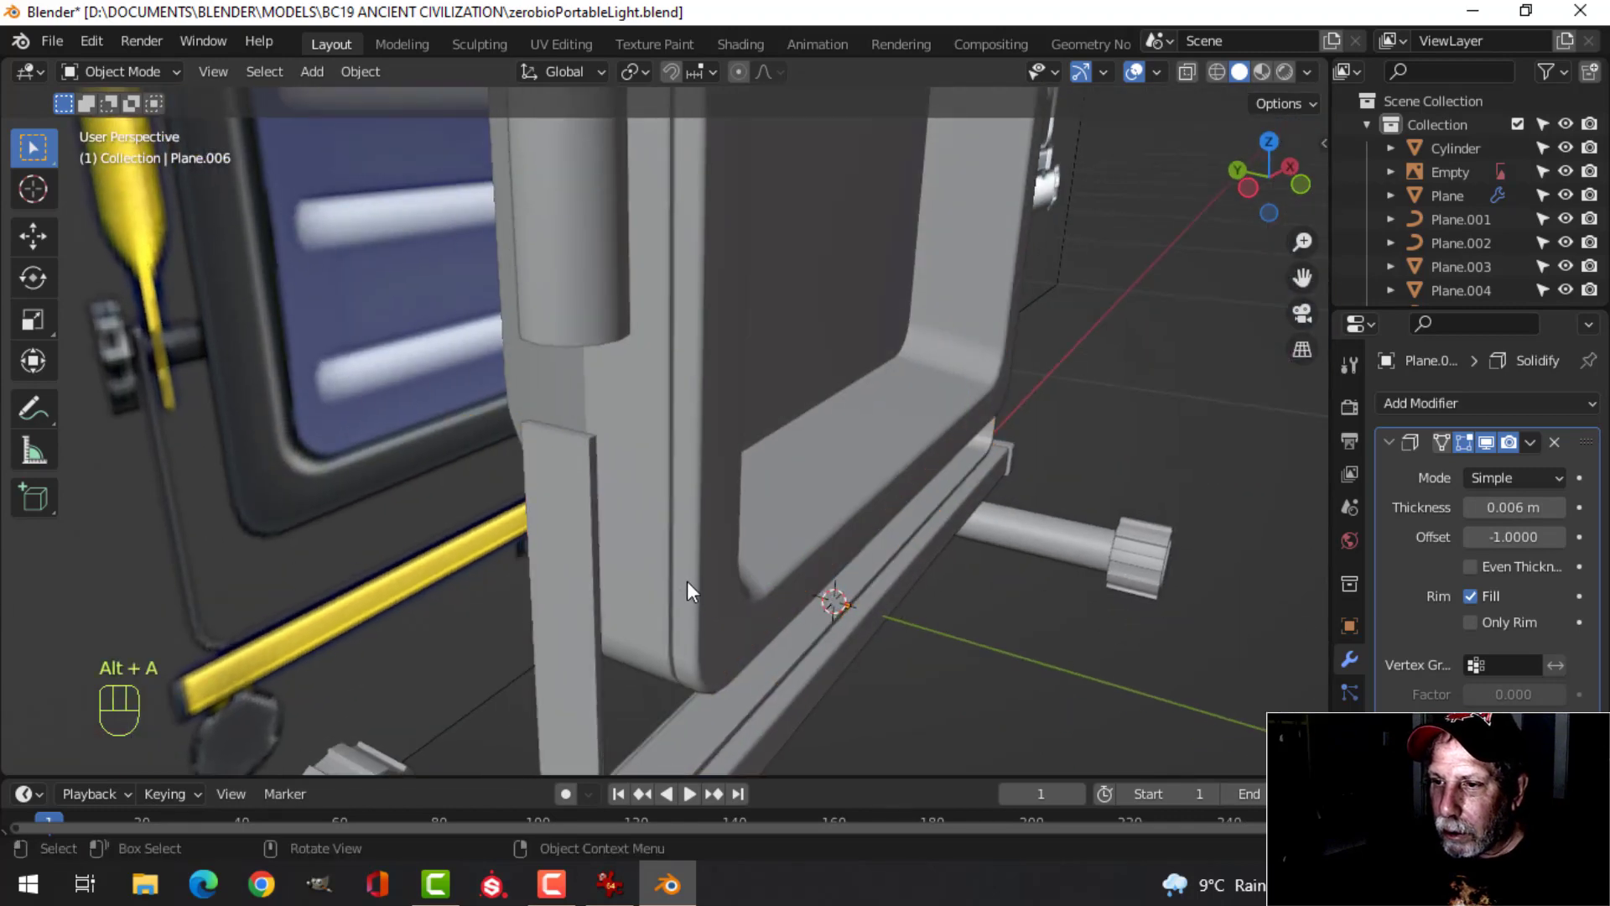
# Round the top corner vertices of both bracket arms with a four-segment vertex bevel about 0.011 m wide
pyautogui.moveTo(687, 580); pyautogui.dragTo(718, 575, button='middle')
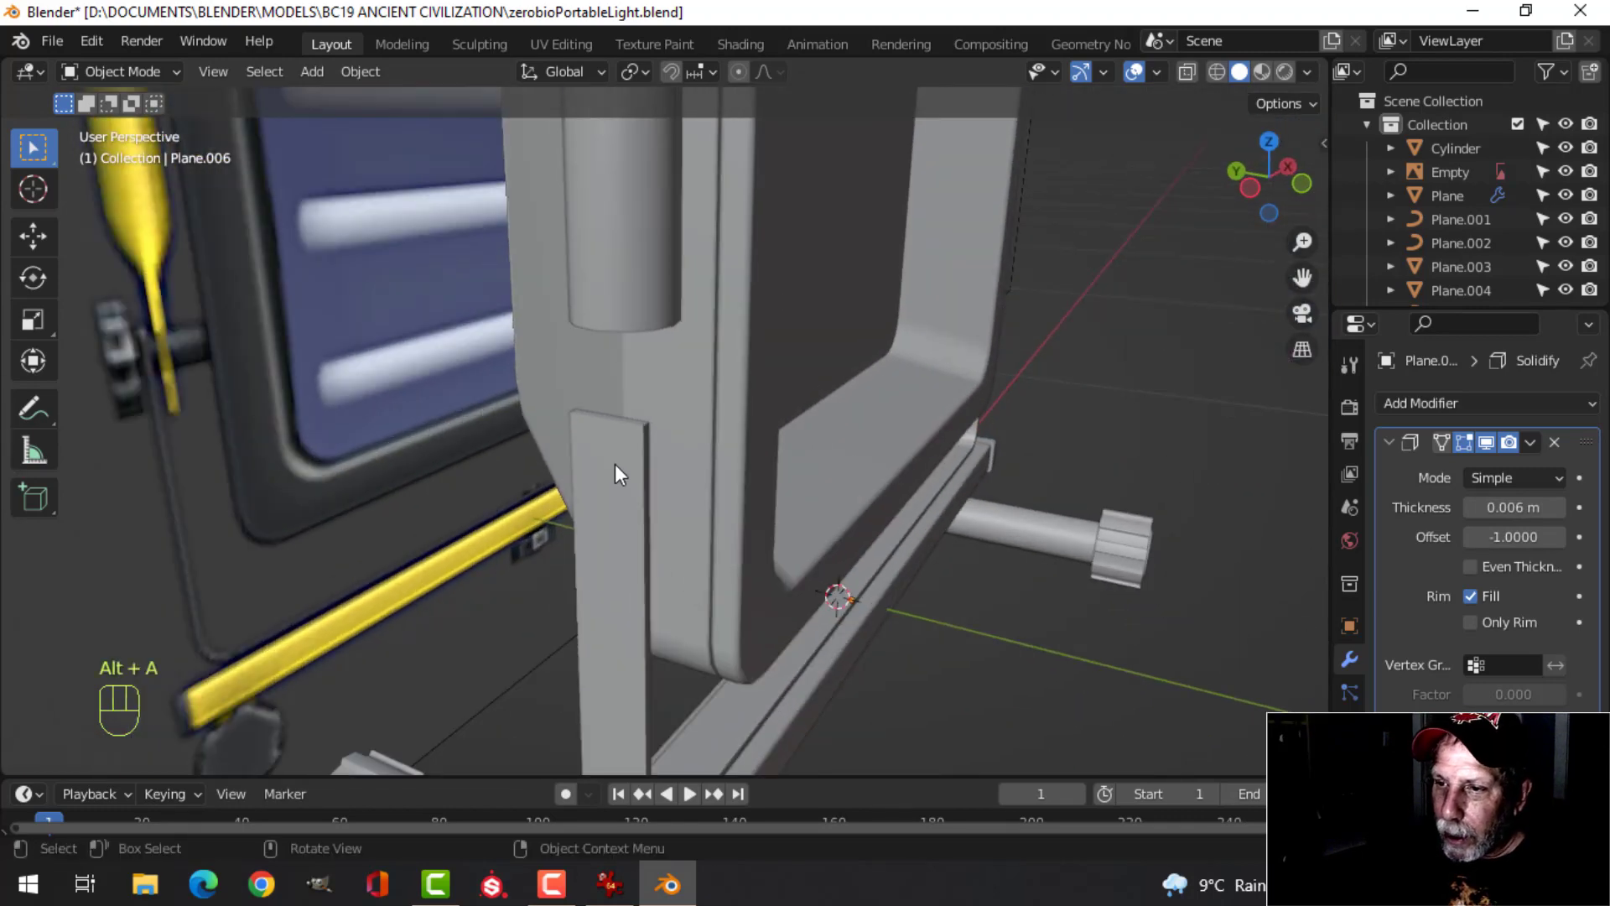
pyautogui.click(621, 467)
pyautogui.press('Tab')
pyautogui.click(574, 408)
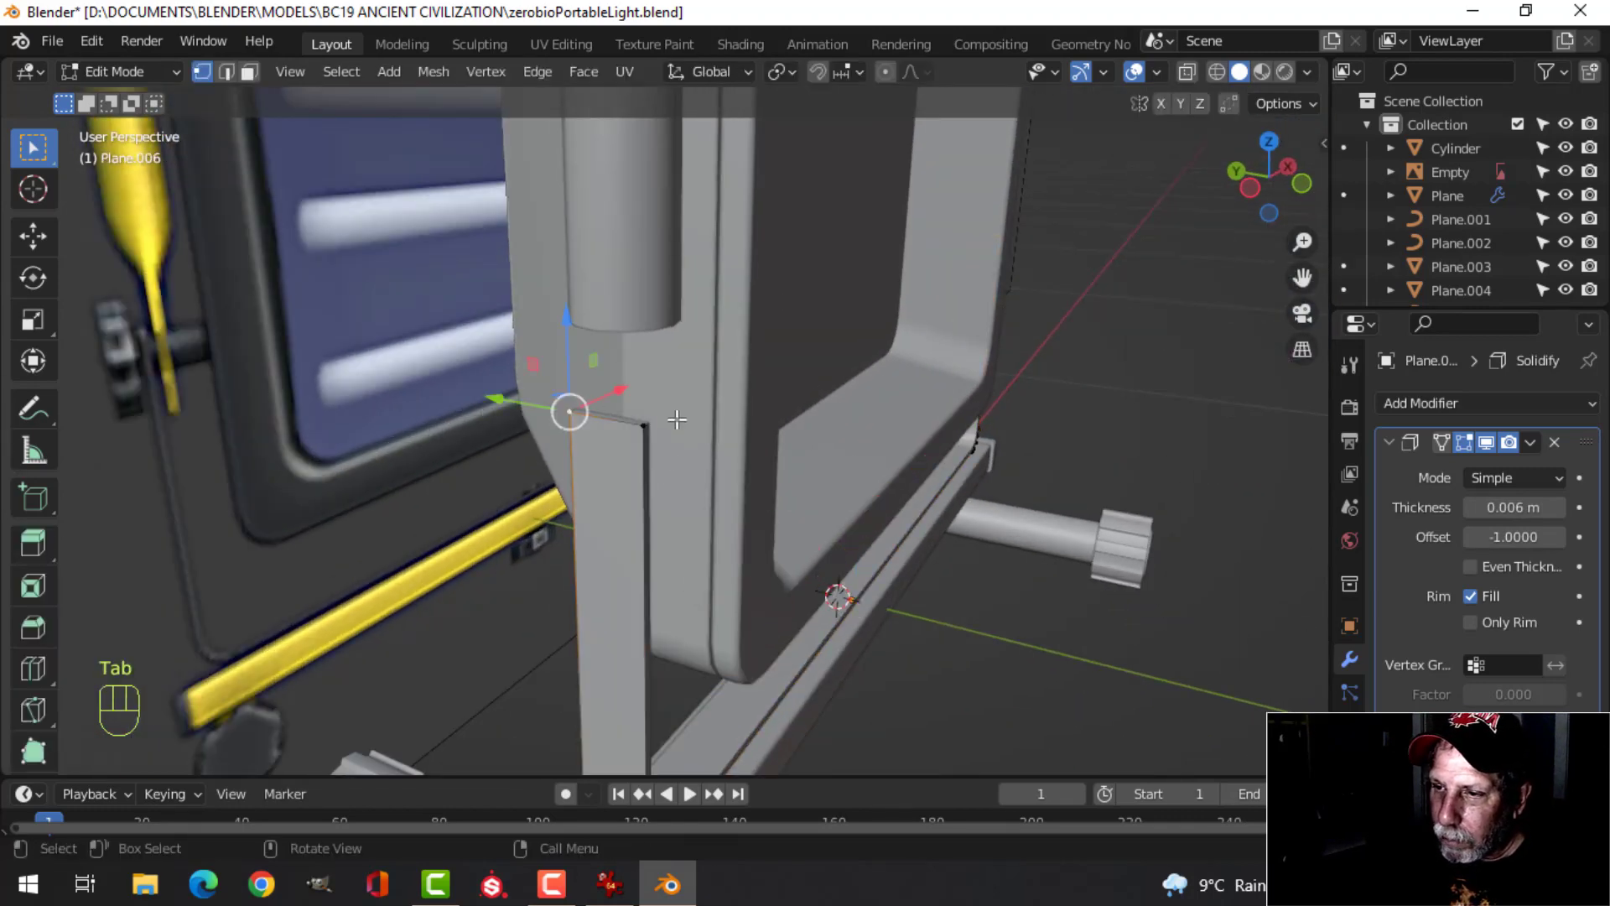
pyautogui.keyDown('shift'); pyautogui.click(671, 419); pyautogui.keyUp('shift')
pyautogui.moveTo(704, 433); pyautogui.dragTo(953, 244, button='middle')
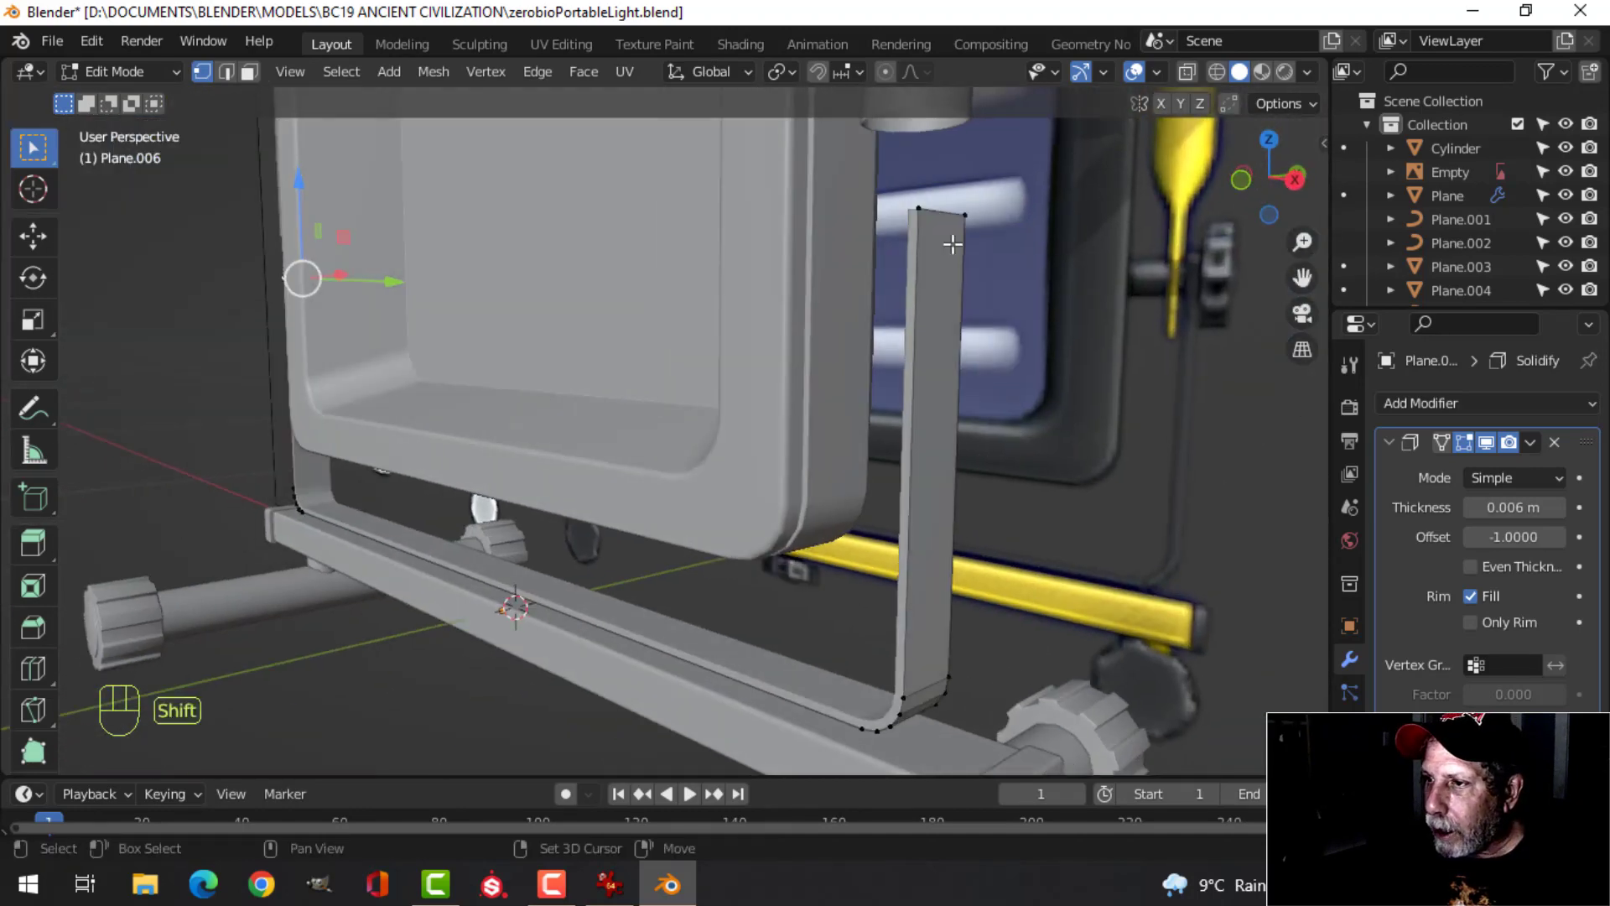
pyautogui.keyDown('shift'); pyautogui.click(973, 212); pyautogui.keyUp('shift')
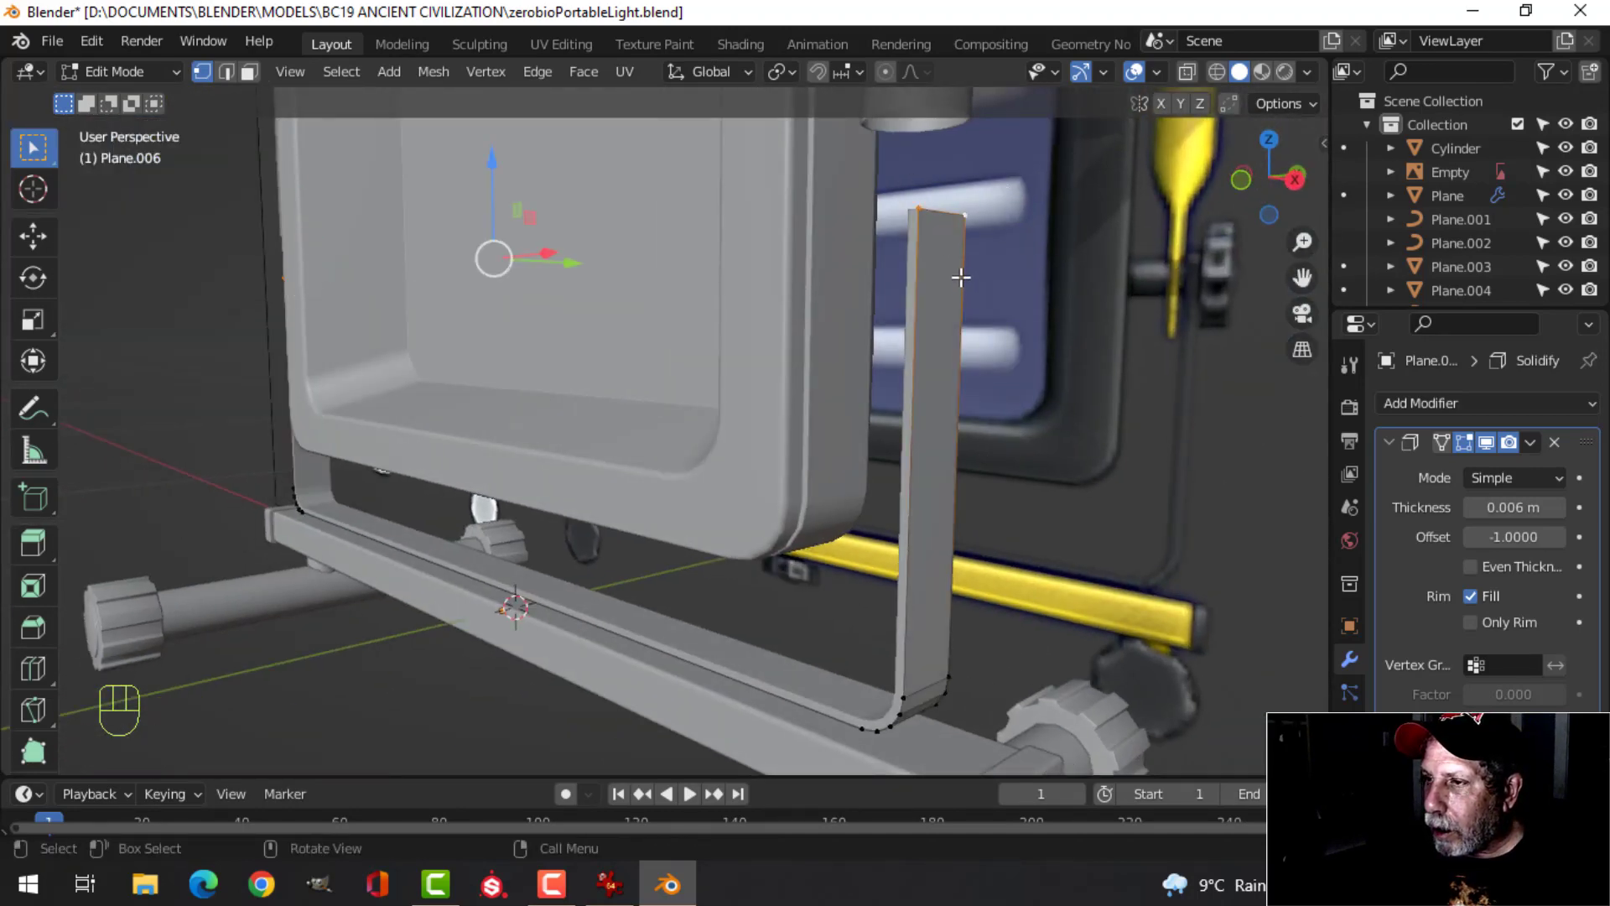
pyautogui.scroll(-1, 958, 275)
pyautogui.keyDown('shift'); pyautogui.moveTo(960, 274); pyautogui.dragTo(811, 395, button='middle'); pyautogui.keyUp('shift')
pyautogui.scroll(3, 821, 355)
pyautogui.scroll(-2, 802, 436)
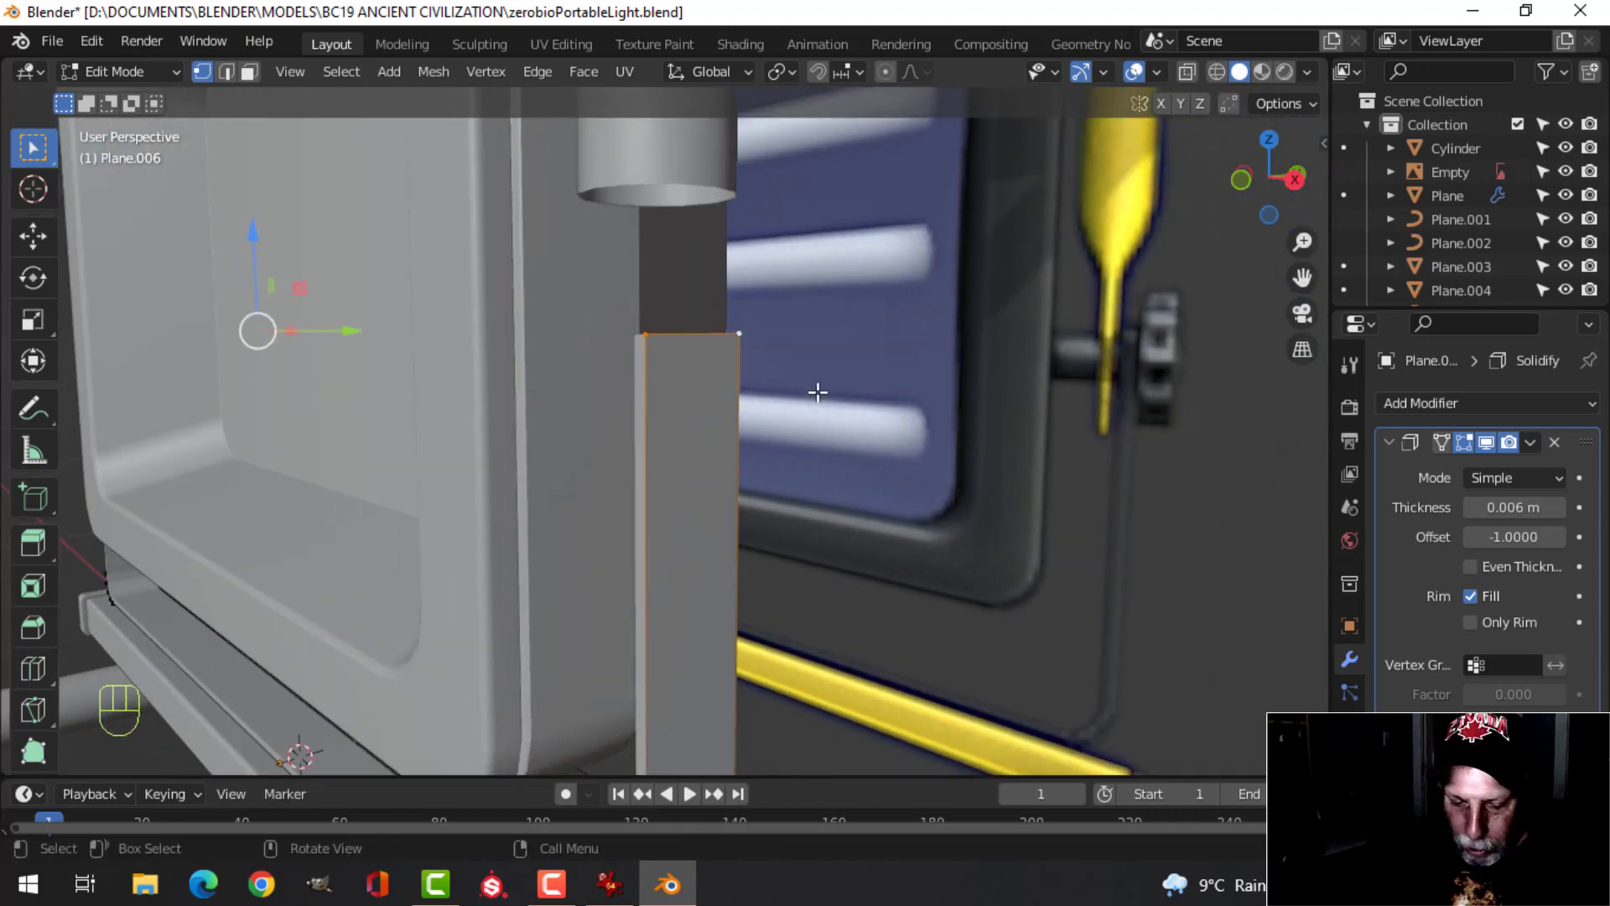
pyautogui.hotkey('ctrl', 'shift', 'b')
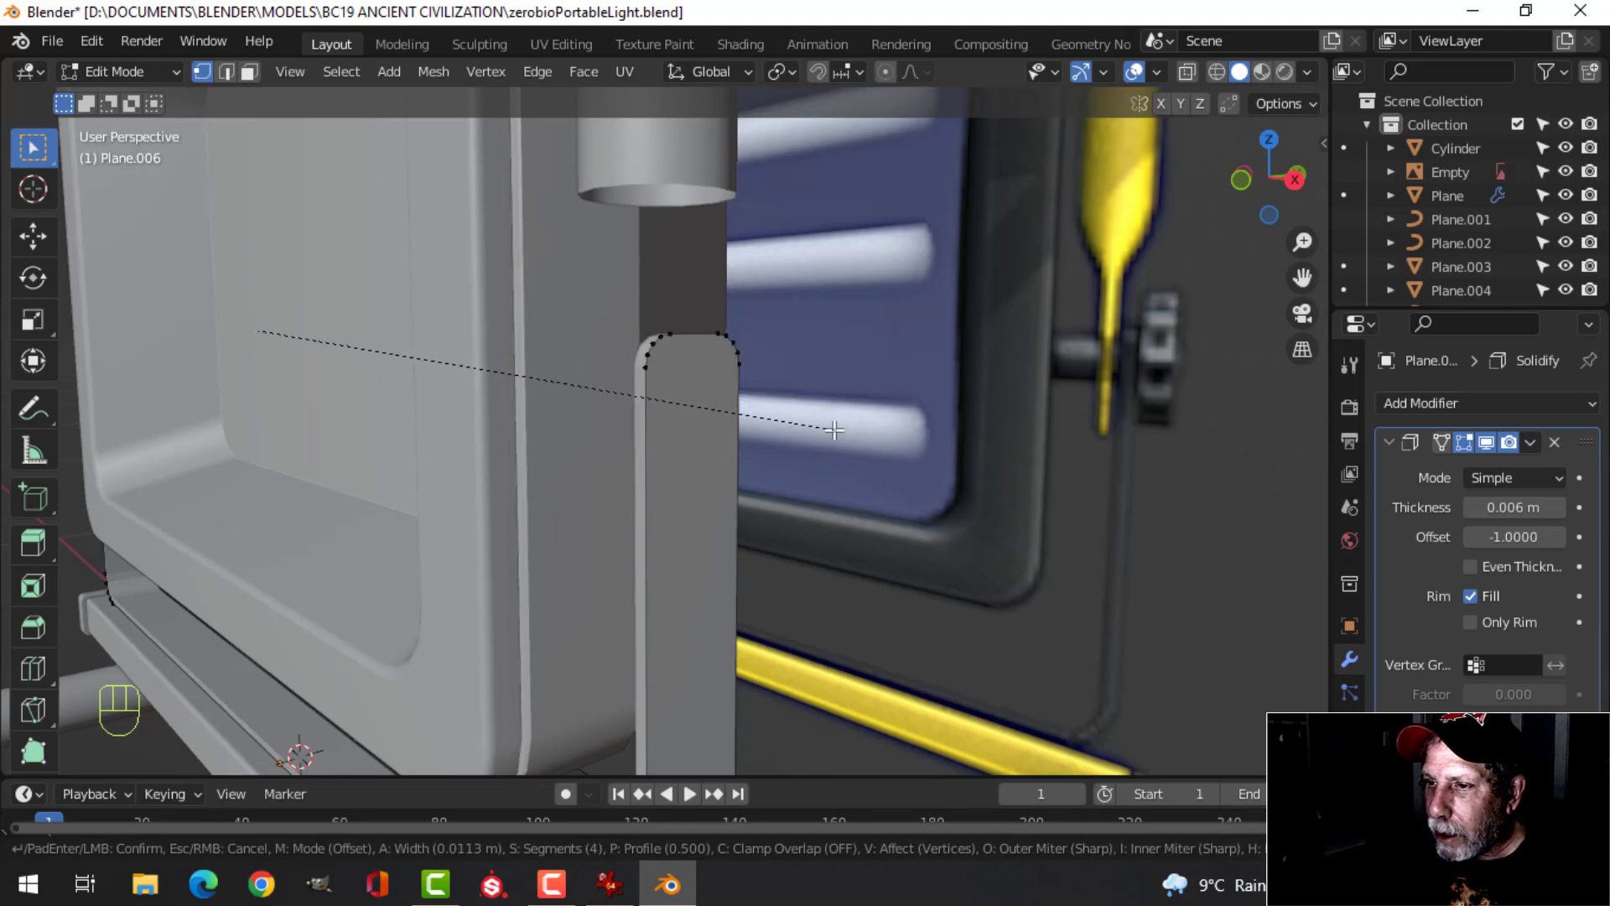
pyautogui.click(835, 430)
pyautogui.press('Tab')
# Apply the Solidify modifier on the bracket so its thickness becomes real geometry
pyautogui.moveTo(782, 441); pyautogui.dragTo(638, 401, button='middle')
pyautogui.scroll(-5, 461, 453)
pyautogui.moveTo(462, 453); pyautogui.dragTo(620, 356, button='middle')
pyautogui.scroll(3, 542, 448)
pyautogui.click(1529, 442)
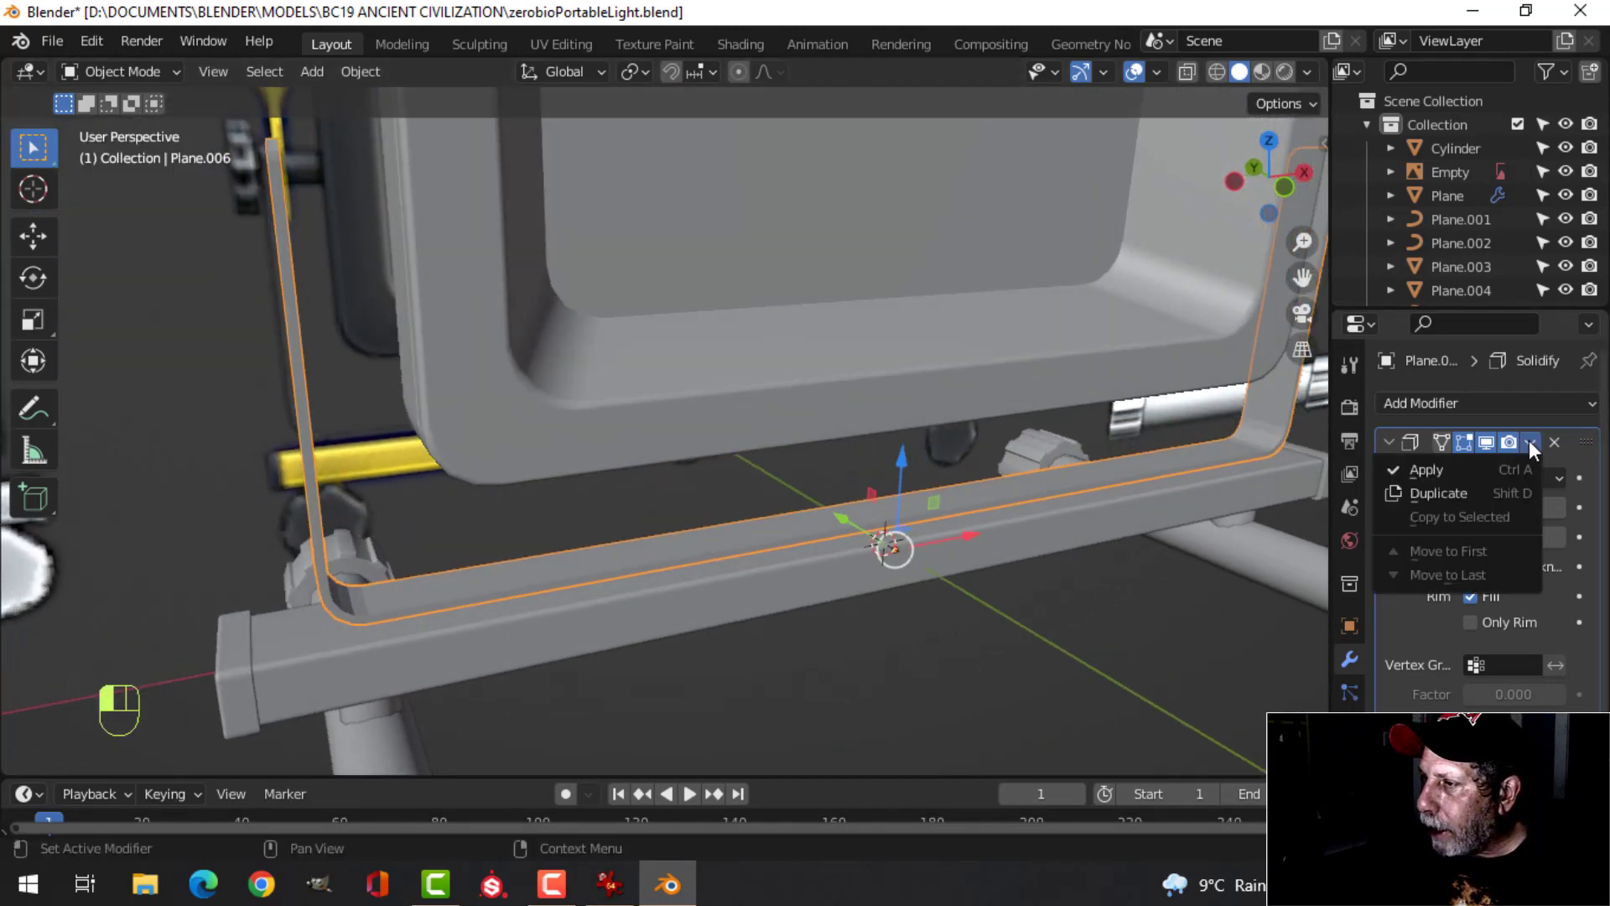
pyautogui.click(1455, 465)
# Select the bracket's long outline edge loops on both sides and bevel them with four segments, about 0.0006 m wide
pyautogui.press('Tab')
pyautogui.moveTo(394, 555); pyautogui.dragTo(418, 337, button='middle')
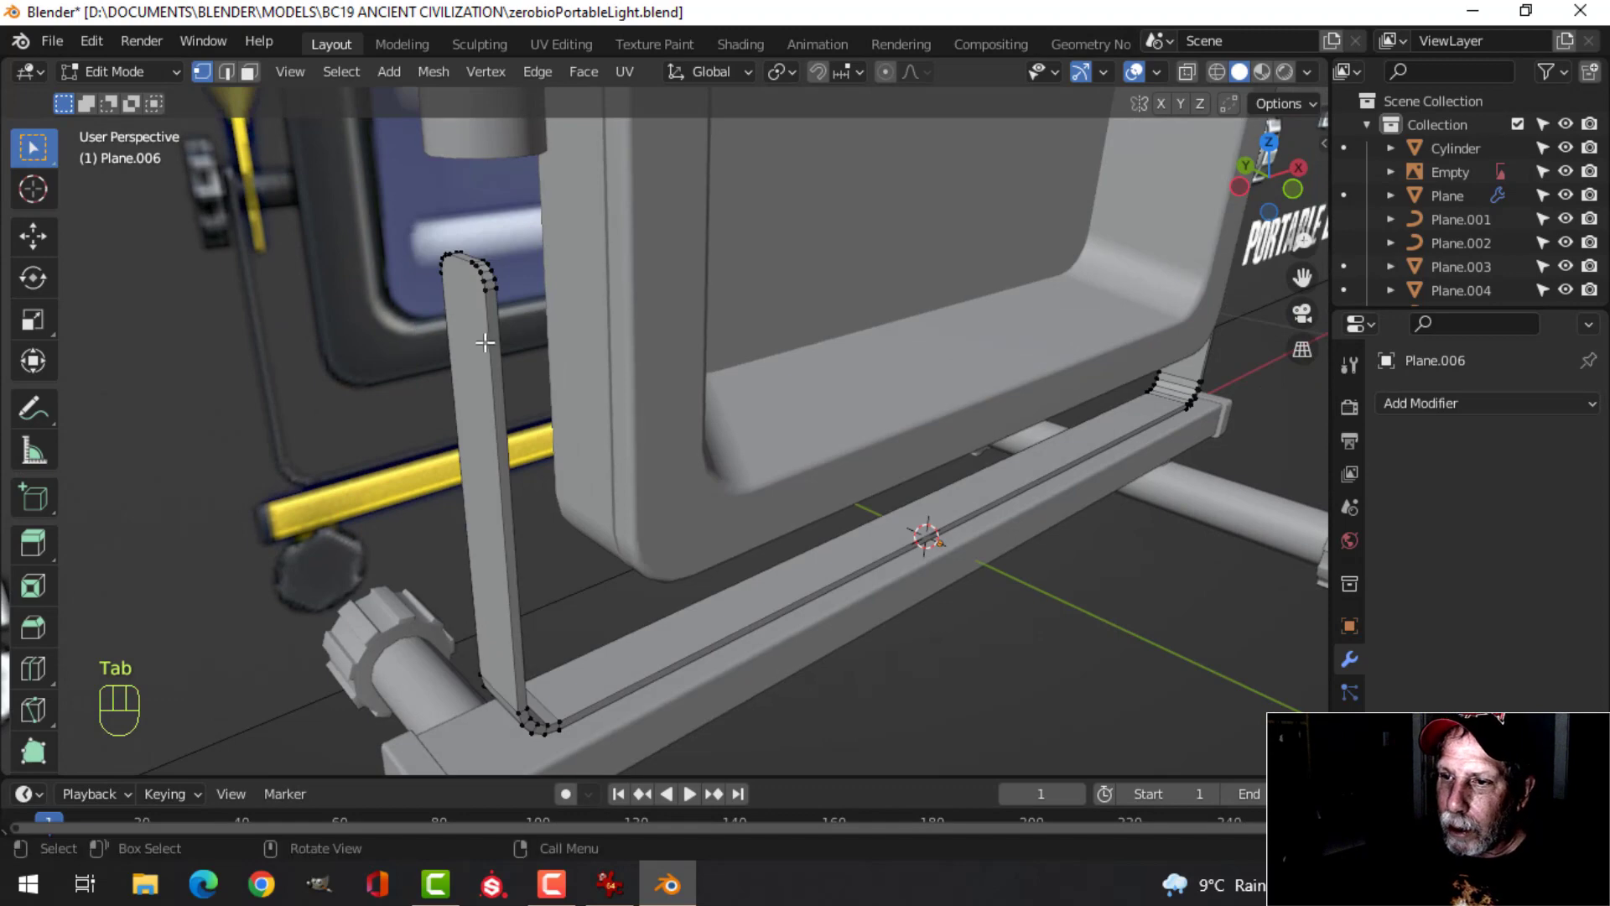
pyautogui.press('2')
pyautogui.keyDown('alt'); pyautogui.keyDown('shift'); pyautogui.click(455, 324); pyautogui.keyUp('shift'); pyautogui.keyUp('alt')
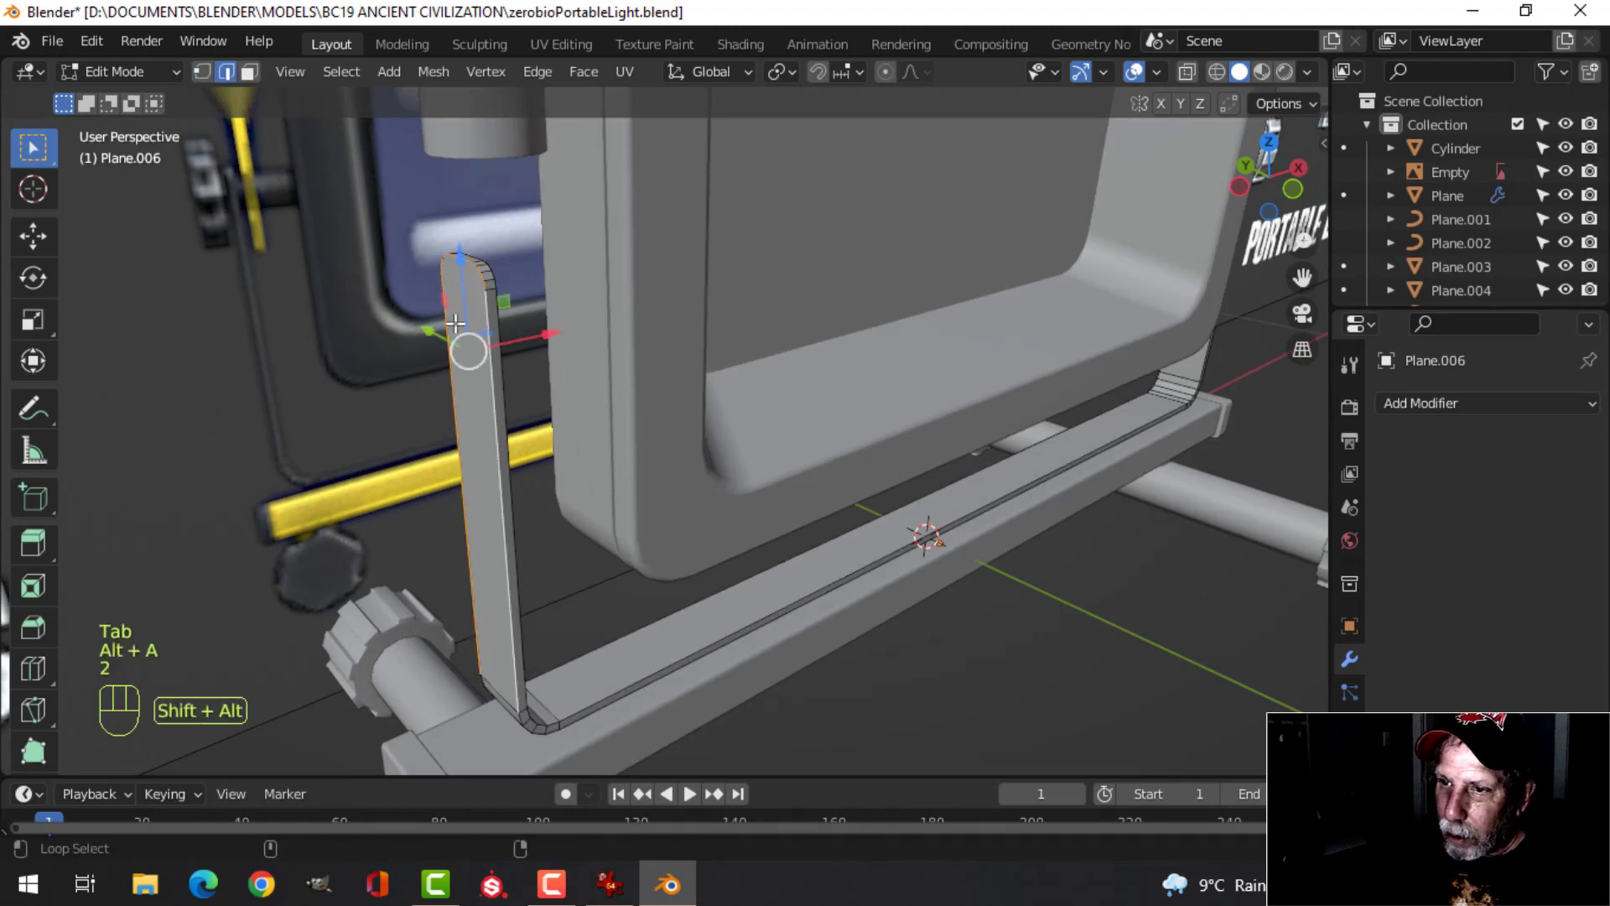
pyautogui.moveTo(618, 467); pyautogui.dragTo(582, 469, button='middle')
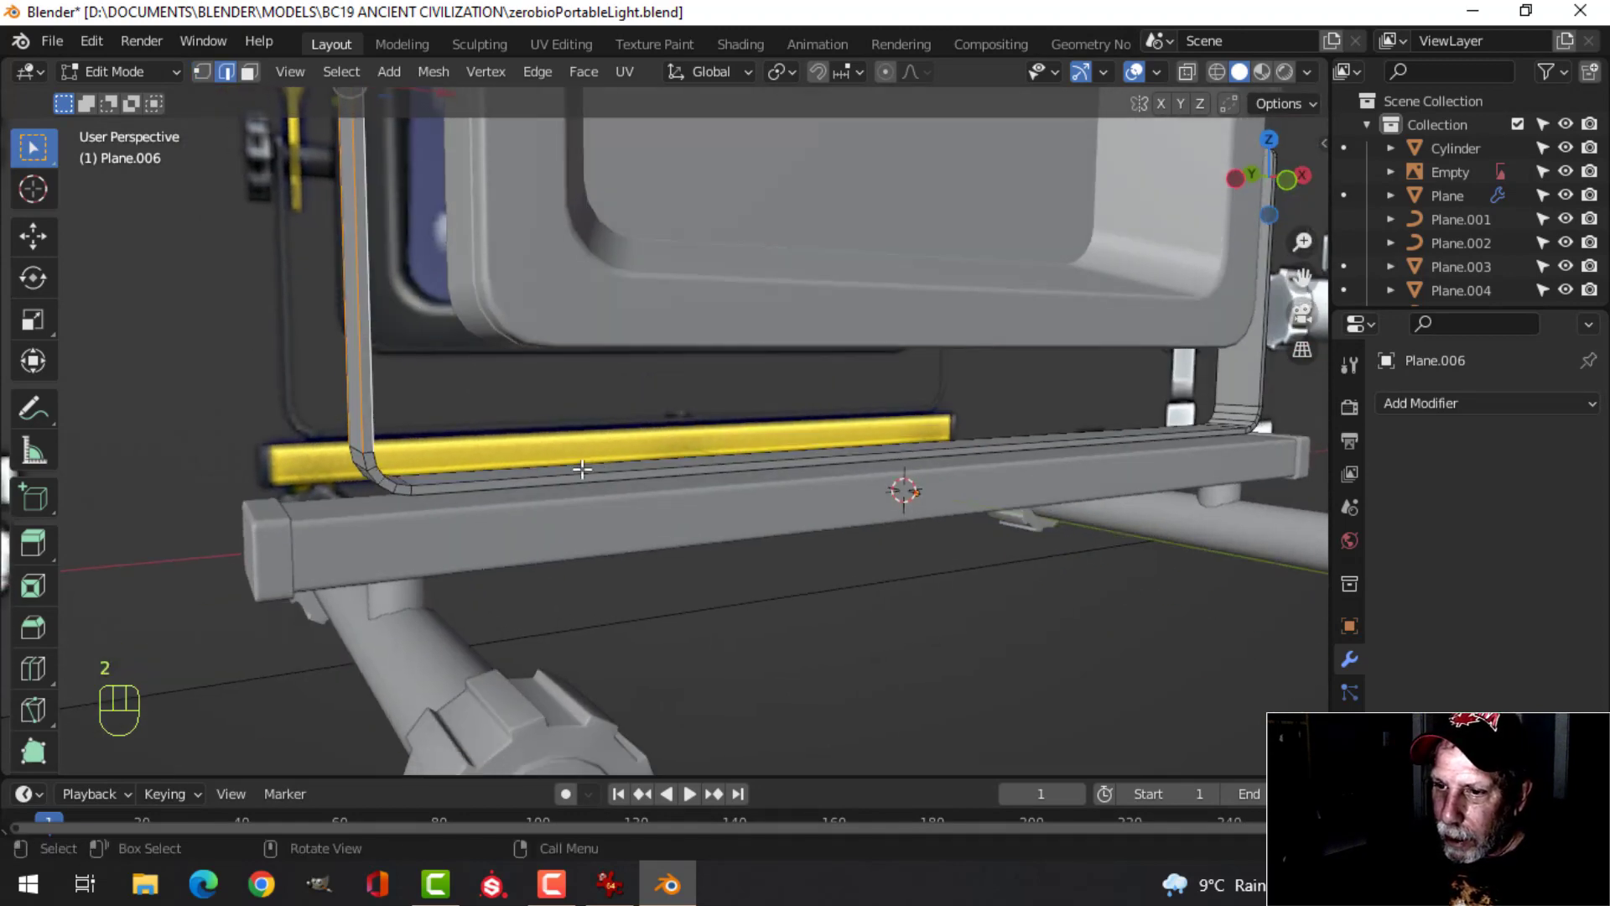
pyautogui.keyDown('alt'); pyautogui.keyDown('shift'); pyautogui.click(382, 476); pyautogui.keyUp('shift'); pyautogui.keyUp('alt')
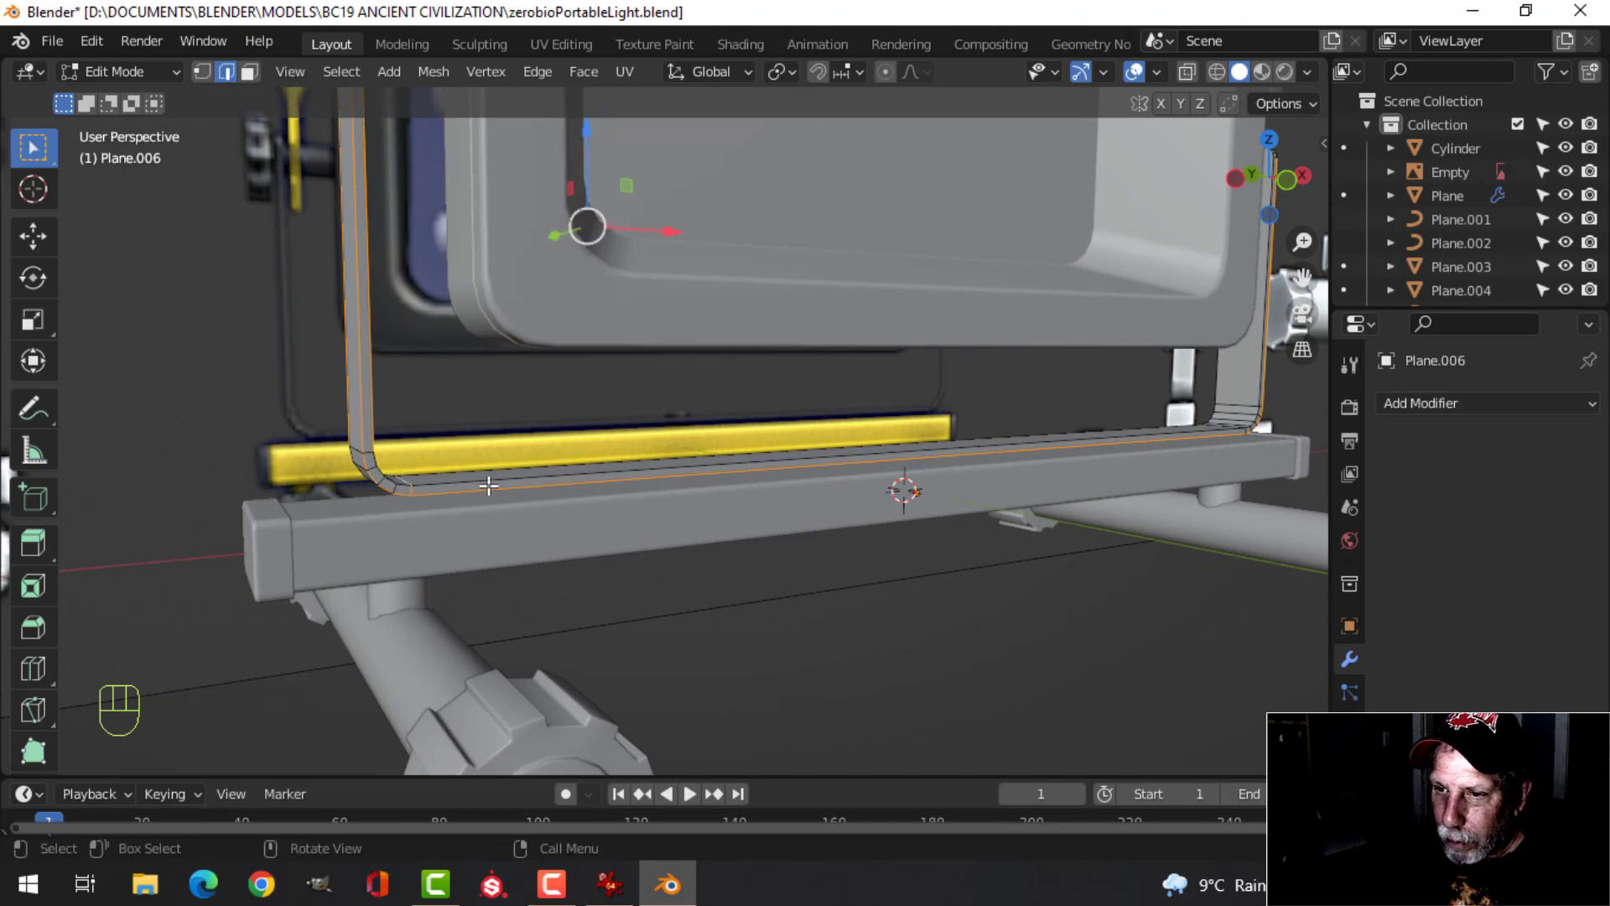
pyautogui.hotkey('ctrl', 'z')
pyautogui.keyDown('alt'); pyautogui.keyDown('shift'); pyautogui.click(450, 484); pyautogui.keyUp('shift'); pyautogui.keyUp('alt')
pyautogui.moveTo(1082, 466); pyautogui.dragTo(955, 479, button='middle')
pyautogui.keyDown('shift'); pyautogui.moveTo(1187, 495); pyautogui.dragTo(917, 466, button='middle'); pyautogui.keyUp('shift')
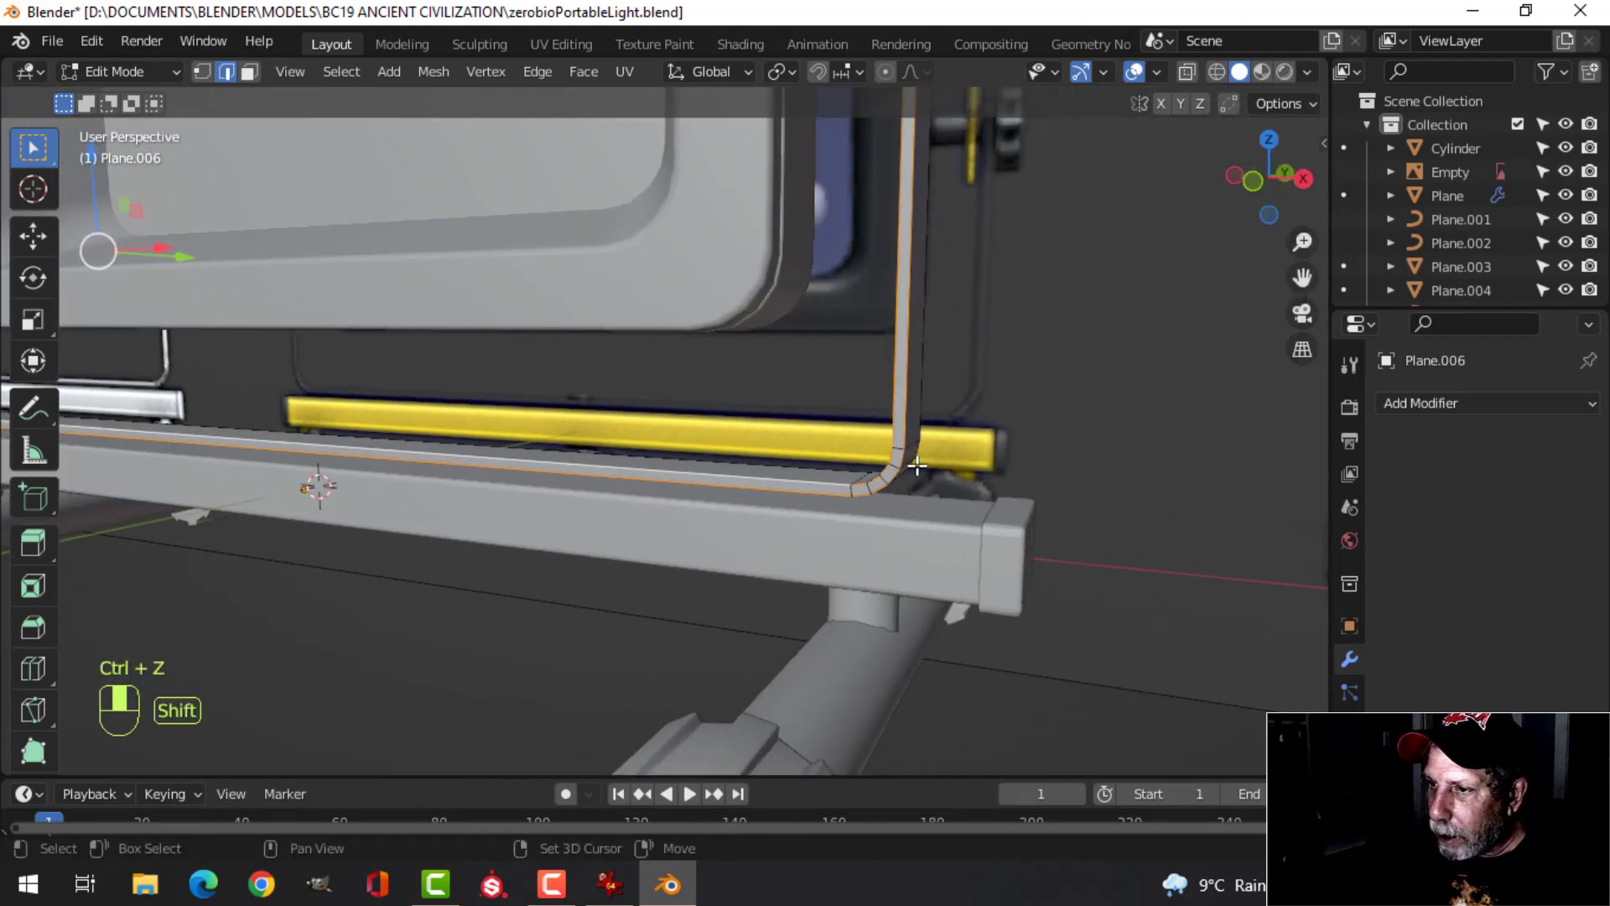
pyautogui.scroll(3, 922, 479)
pyautogui.moveTo(1084, 550); pyautogui.dragTo(706, 449, button='middle')
pyautogui.scroll(2, 707, 449)
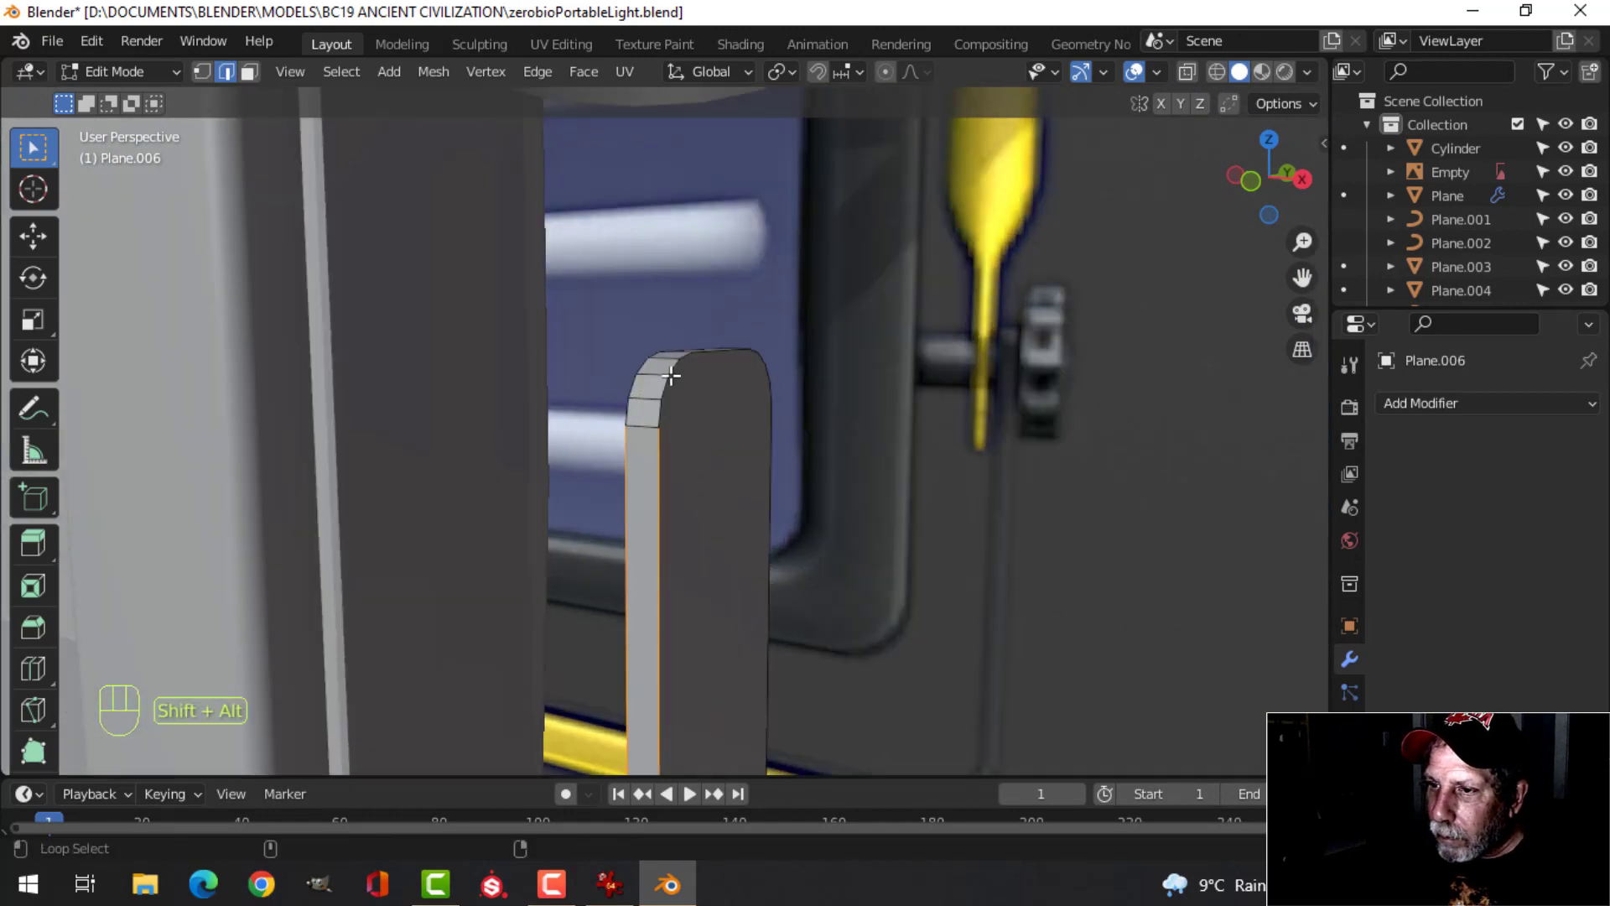
pyautogui.scroll(-4, 746, 383)
pyautogui.moveTo(847, 403); pyautogui.dragTo(637, 419, button='middle')
pyautogui.keyDown('shift'); pyautogui.moveTo(637, 420); pyautogui.dragTo(1007, 385, button='middle'); pyautogui.keyUp('shift')
pyautogui.scroll(-1, 832, 402)
pyautogui.scroll(1, 692, 418)
pyautogui.scroll(1, 692, 417)
pyautogui.keyDown('shift'); pyautogui.moveTo(692, 418); pyautogui.dragTo(694, 334, button='middle'); pyautogui.keyUp('shift')
pyautogui.scroll(2, 616, 608)
pyautogui.keyDown('shift'); pyautogui.moveTo(616, 535); pyautogui.dragTo(639, 384, button='middle'); pyautogui.keyUp('shift')
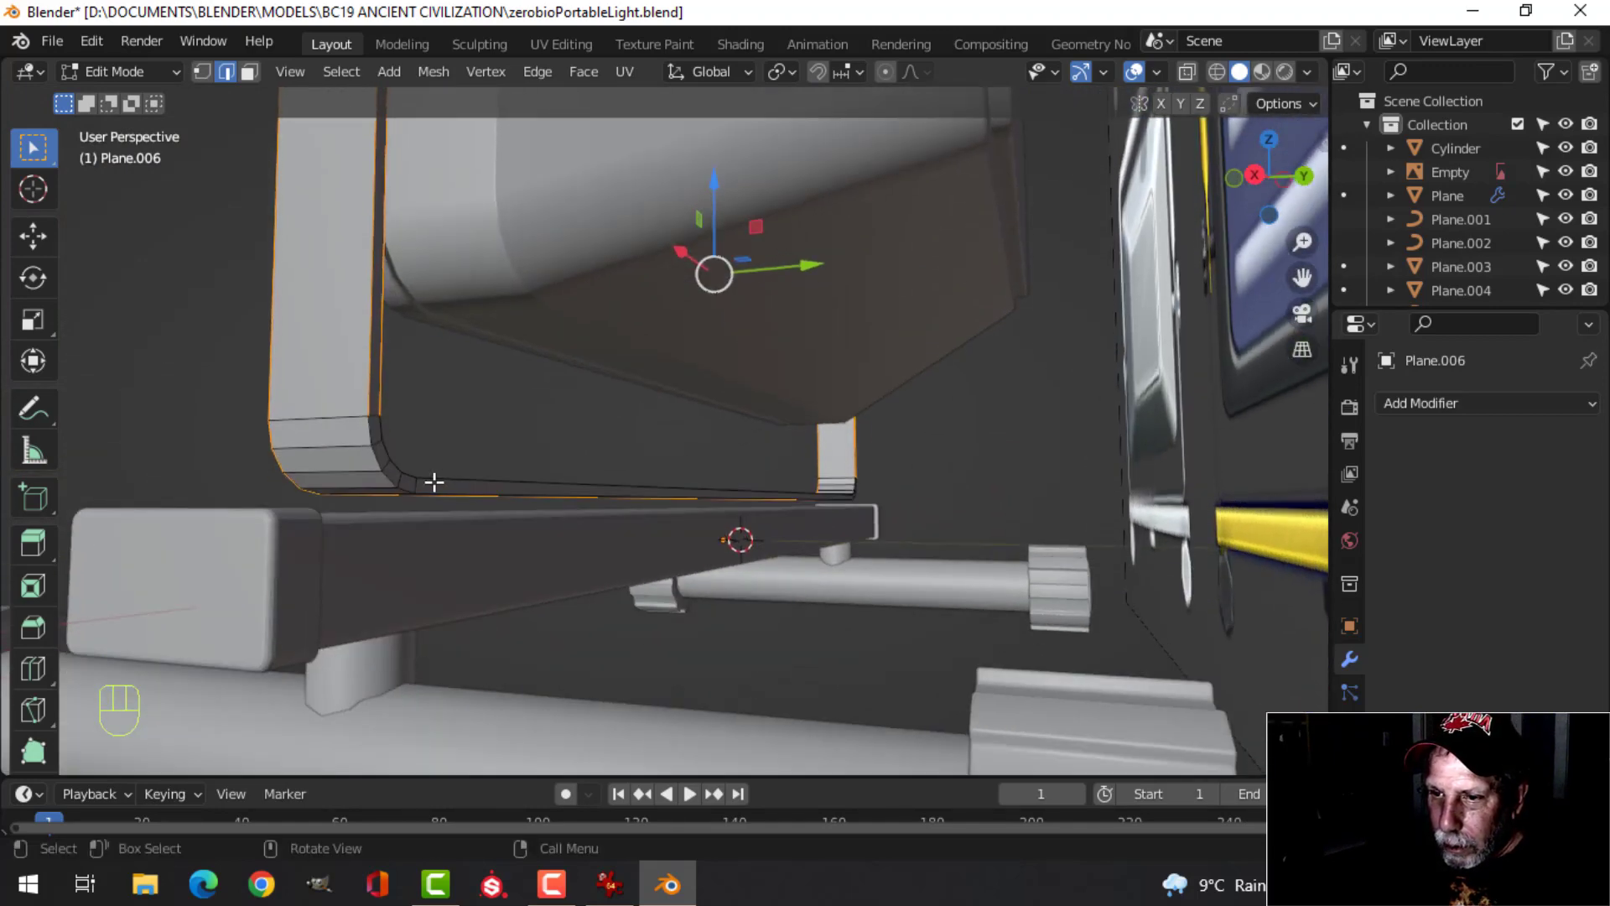
pyautogui.keyDown('alt'); pyautogui.keyDown('shift'); pyautogui.click(376, 448); pyautogui.keyUp('shift'); pyautogui.keyUp('alt')
pyautogui.keyDown('alt'); pyautogui.keyDown('shift'); pyautogui.click(398, 442); pyautogui.keyUp('shift'); pyautogui.keyUp('alt')
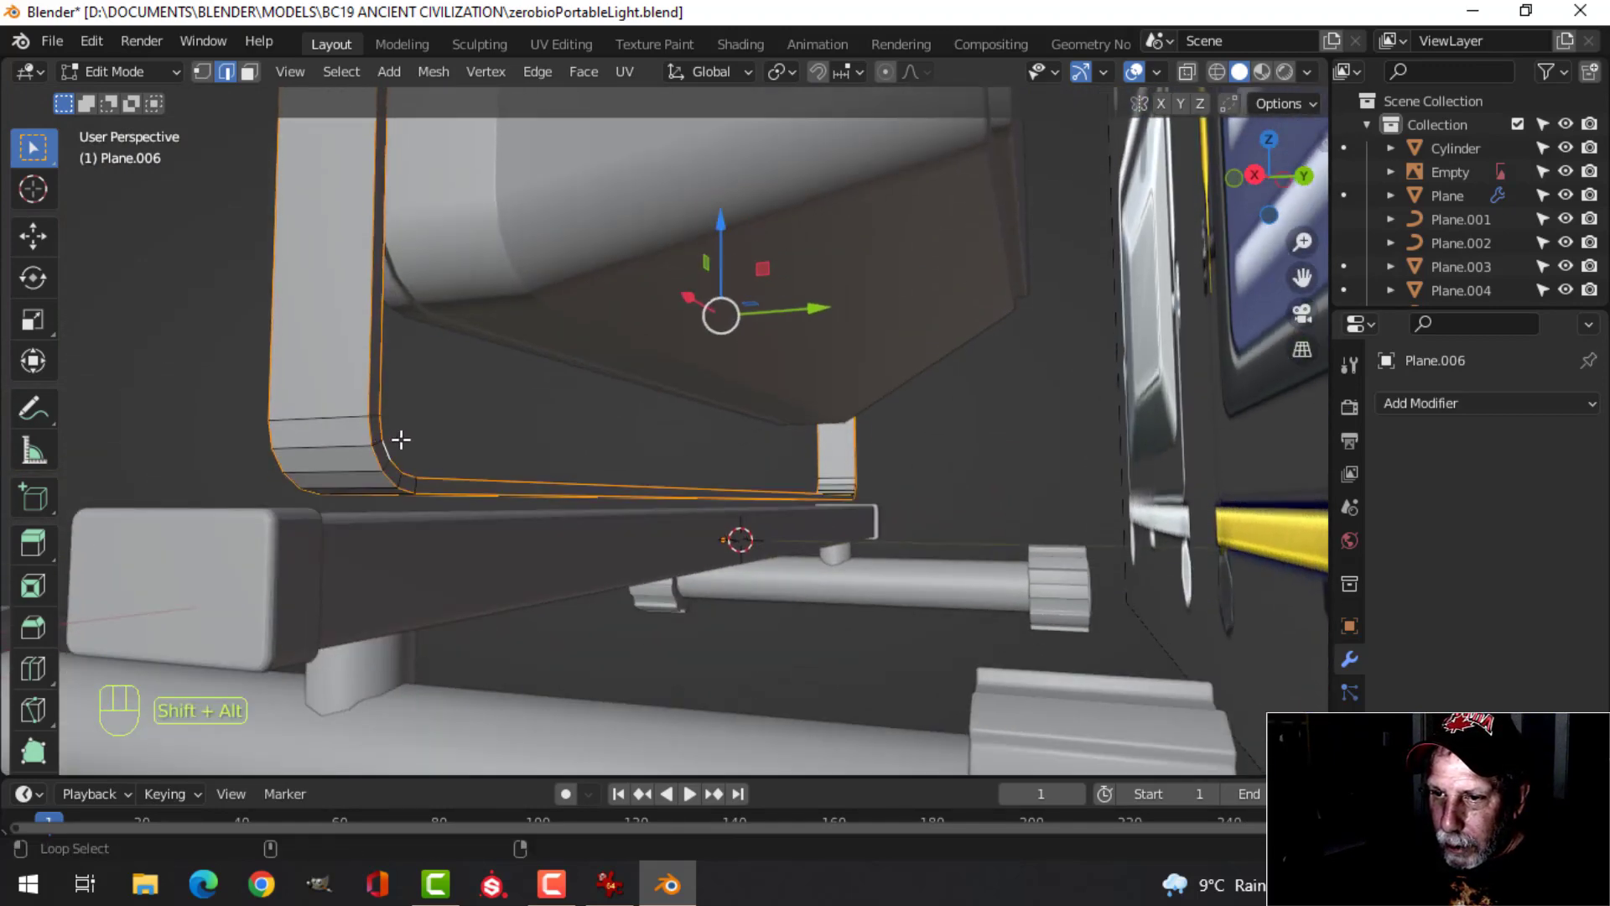
pyautogui.moveTo(637, 451); pyautogui.dragTo(758, 474, button='middle')
pyautogui.keyDown('shift'); pyautogui.moveTo(496, 353); pyautogui.dragTo(560, 536, button='middle'); pyautogui.keyUp('shift')
pyautogui.moveTo(550, 430); pyautogui.dragTo(593, 471, button='middle')
pyautogui.keyDown('shift'); pyautogui.moveTo(756, 373); pyautogui.dragTo(676, 495, button='middle'); pyautogui.keyUp('shift')
pyautogui.scroll(2, 629, 514)
pyautogui.hotkey('ctrl', 'b')
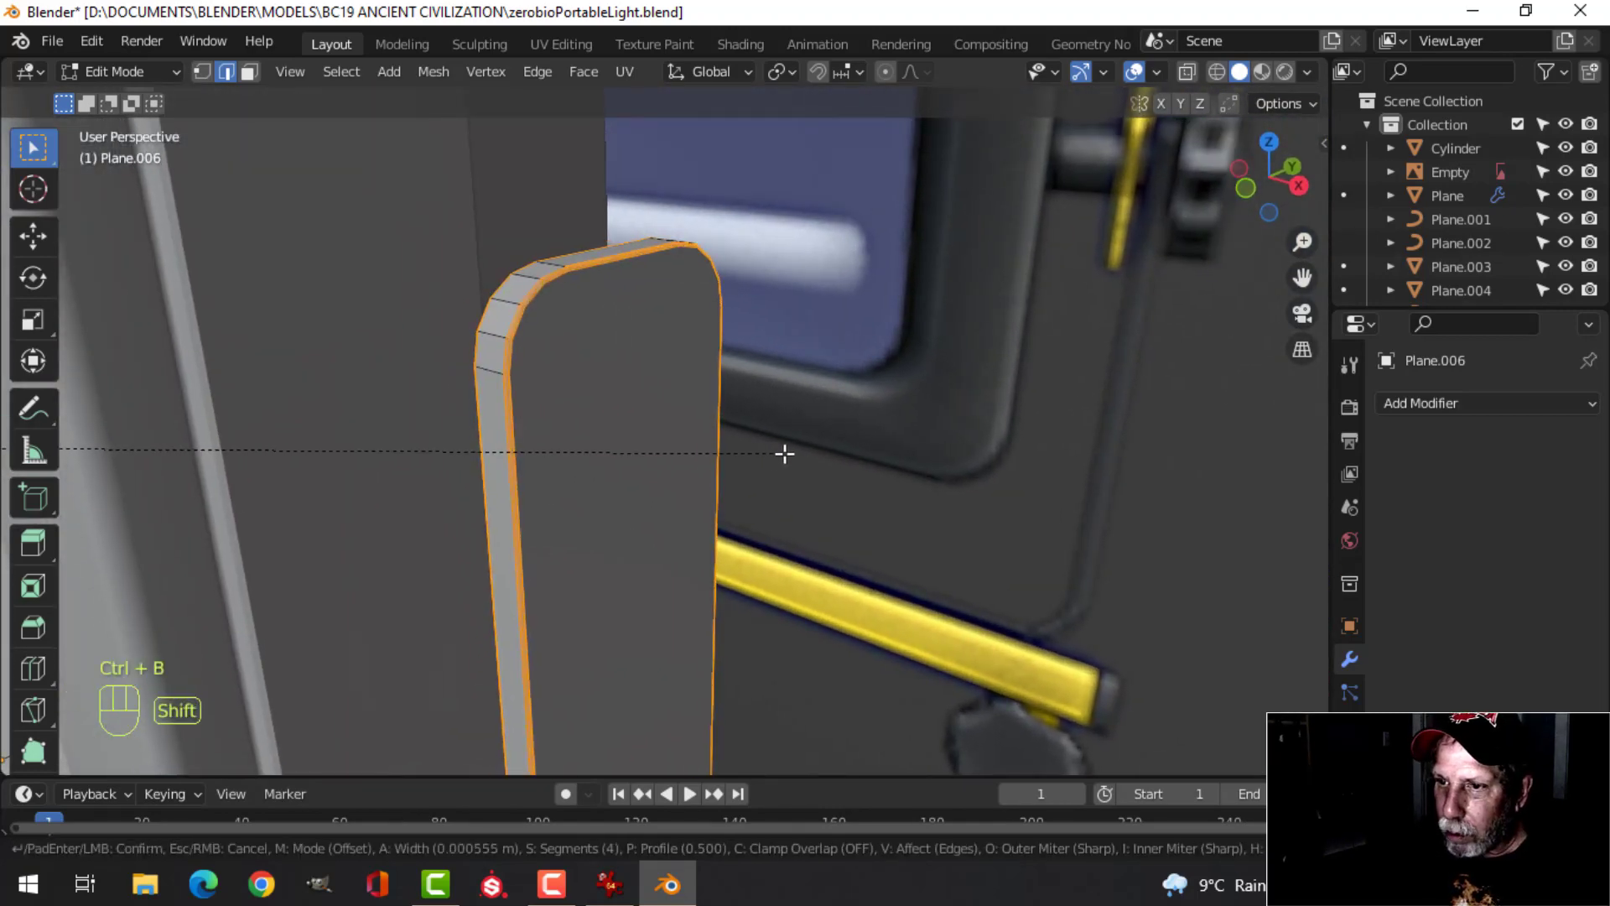
pyautogui.click(797, 456)
pyautogui.press('Tab')
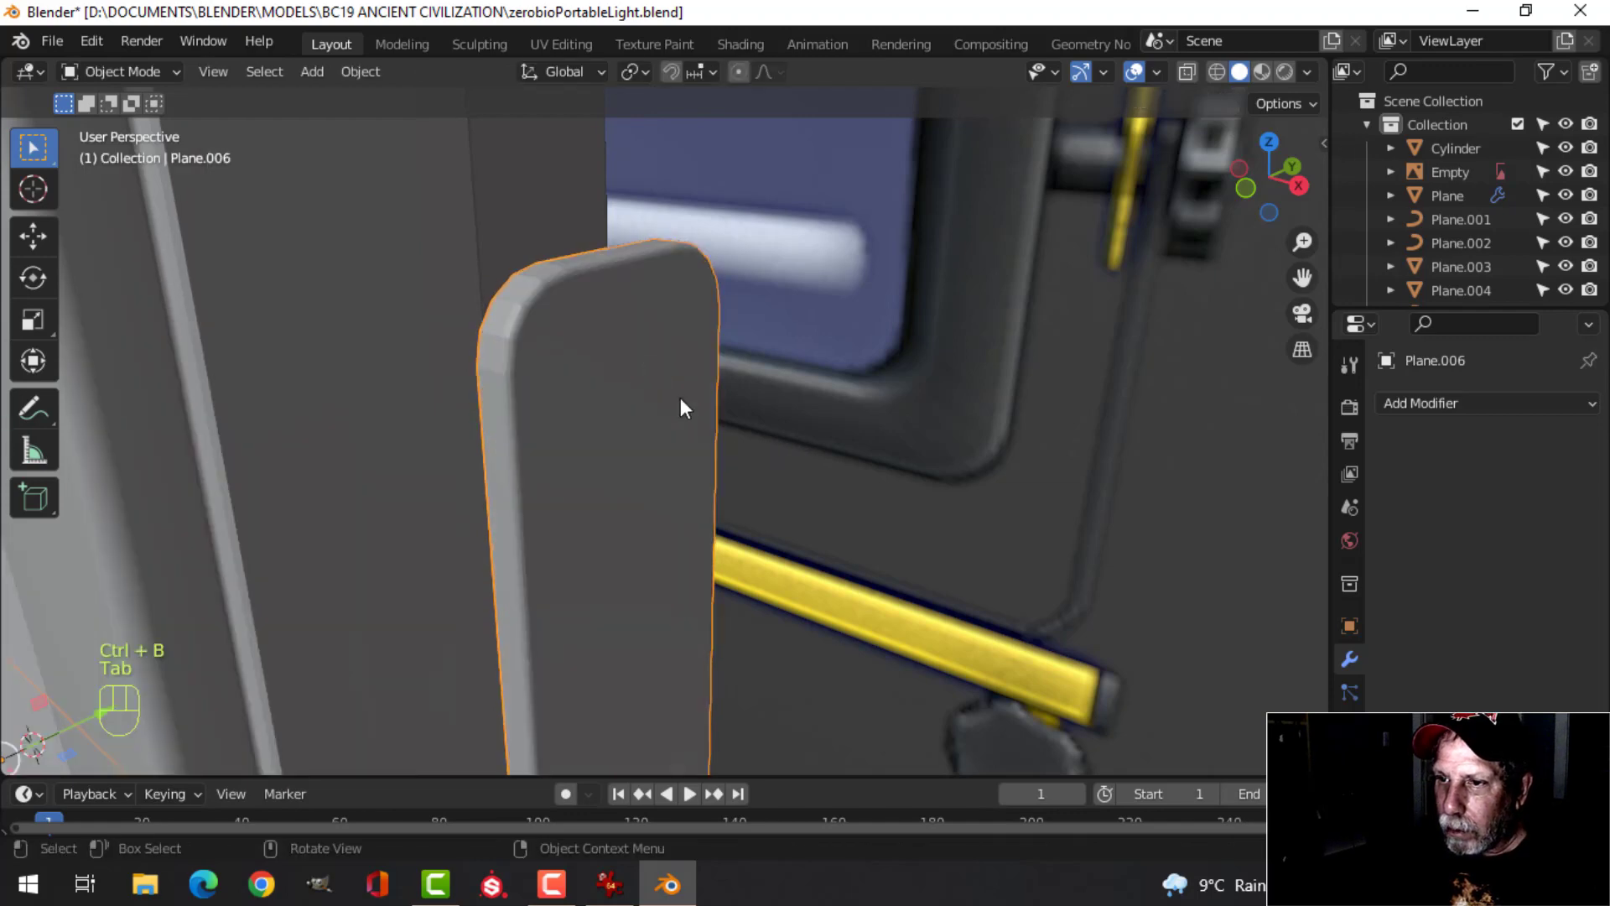
# Shade the bracket smooth and clear the selection
pyautogui.rightClick(606, 319)
pyautogui.click(607, 318)
pyautogui.scroll(-4, 688, 436)
pyautogui.hotkey('alt', 'a')
pyautogui.moveTo(618, 546); pyautogui.dragTo(733, 480, button='middle')
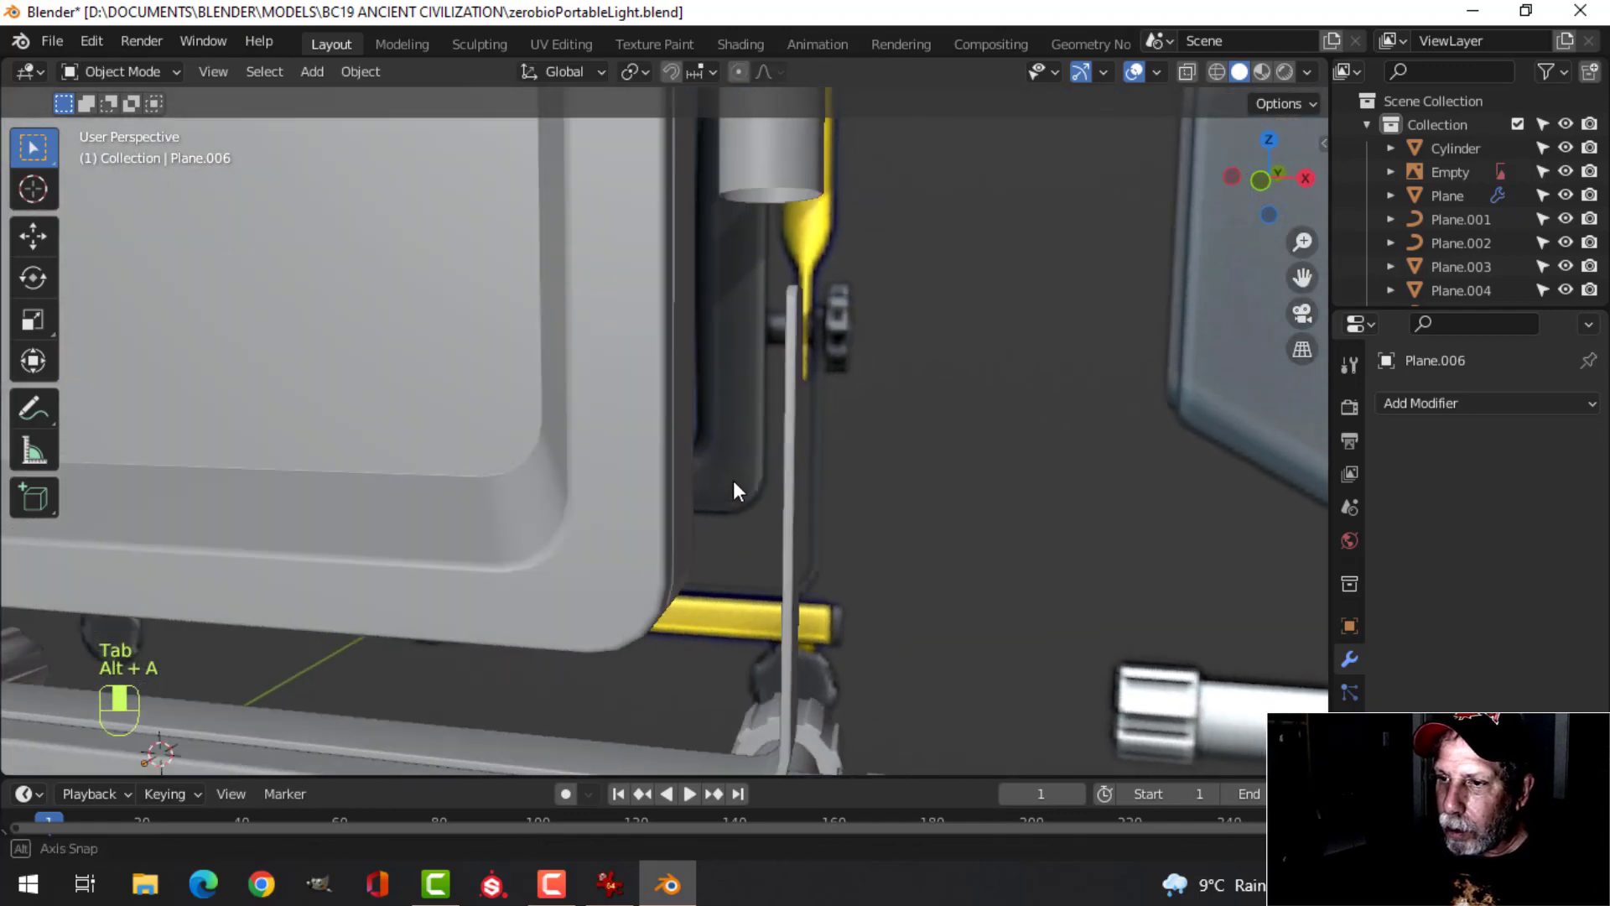
pyautogui.scroll(-3, 662, 533)
pyautogui.moveTo(632, 559); pyautogui.dragTo(410, 448, button='middle')
# Add a Bevel modifier to the bracket, then deselect it
pyautogui.click(902, 499)
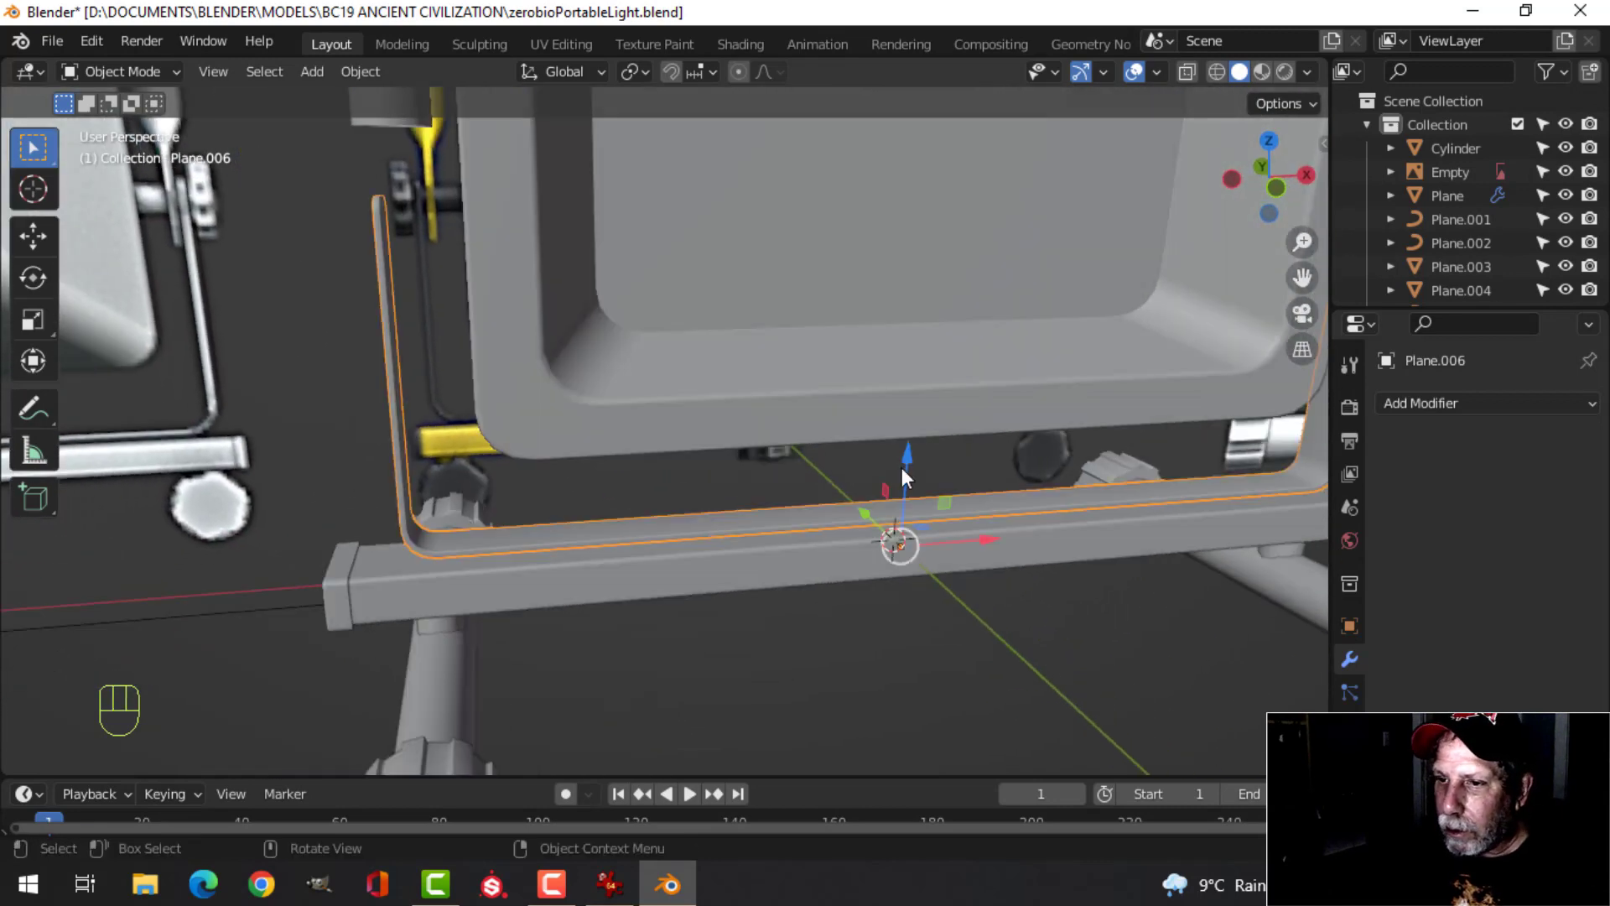
pyautogui.click(1423, 401)
pyautogui.click(1116, 492)
pyautogui.scroll(5, 585, 511)
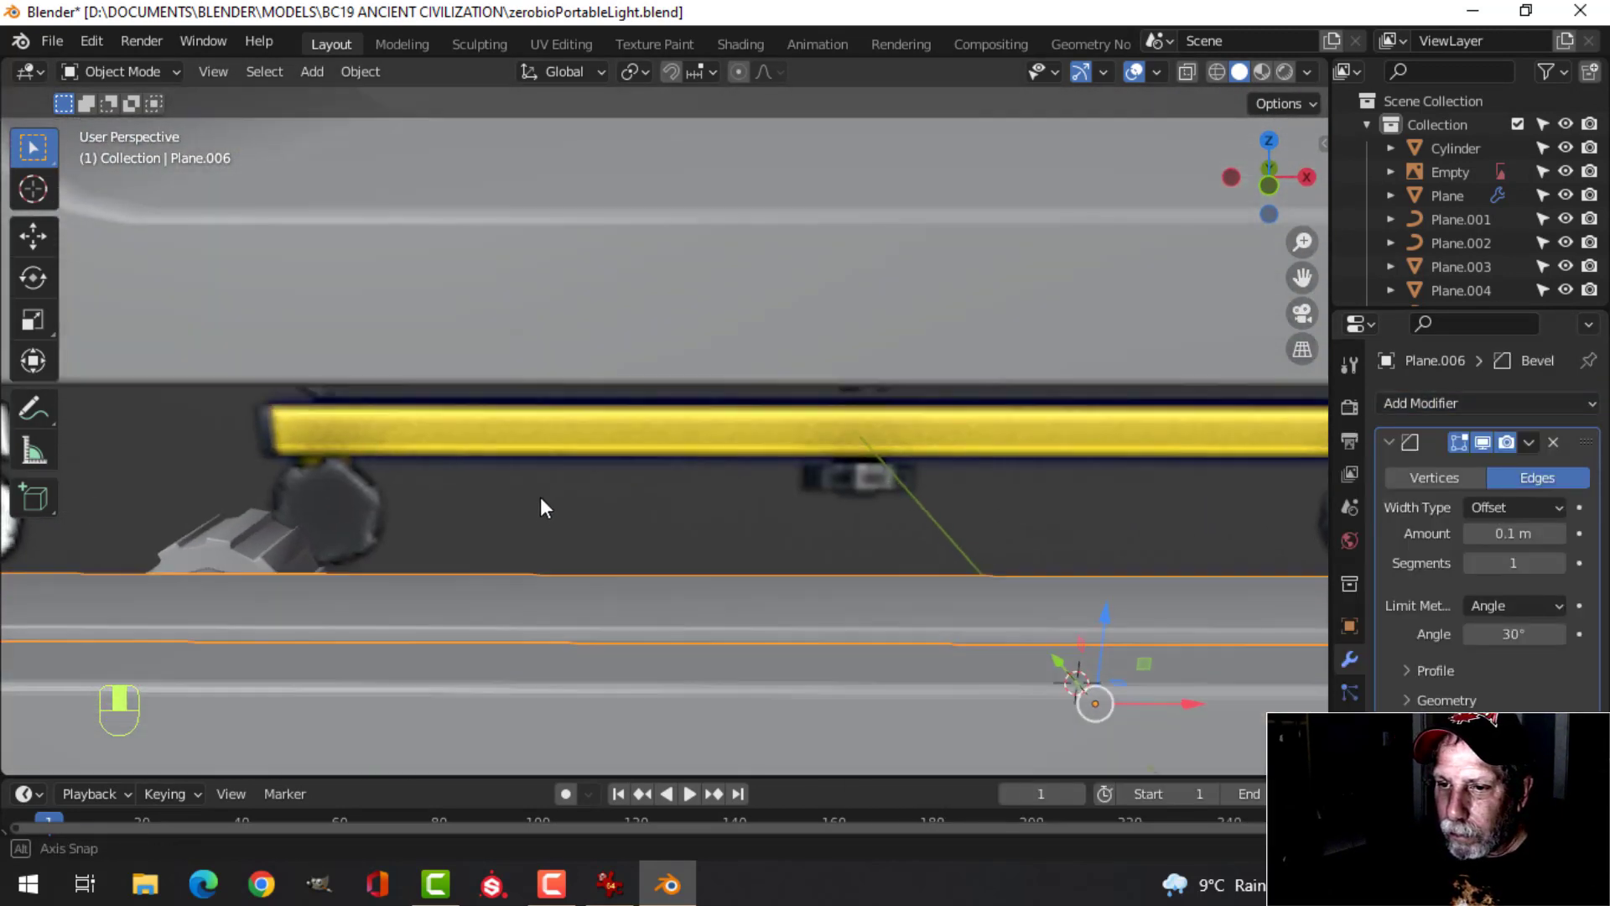
pyautogui.moveTo(540, 497); pyautogui.dragTo(469, 491, button='middle')
pyautogui.keyDown('shift'); pyautogui.moveTo(251, 455); pyautogui.dragTo(813, 534, button='middle'); pyautogui.keyUp('shift')
pyautogui.moveTo(713, 487); pyautogui.dragTo(883, 481, button='middle')
pyautogui.hotkey('alt', 'a')
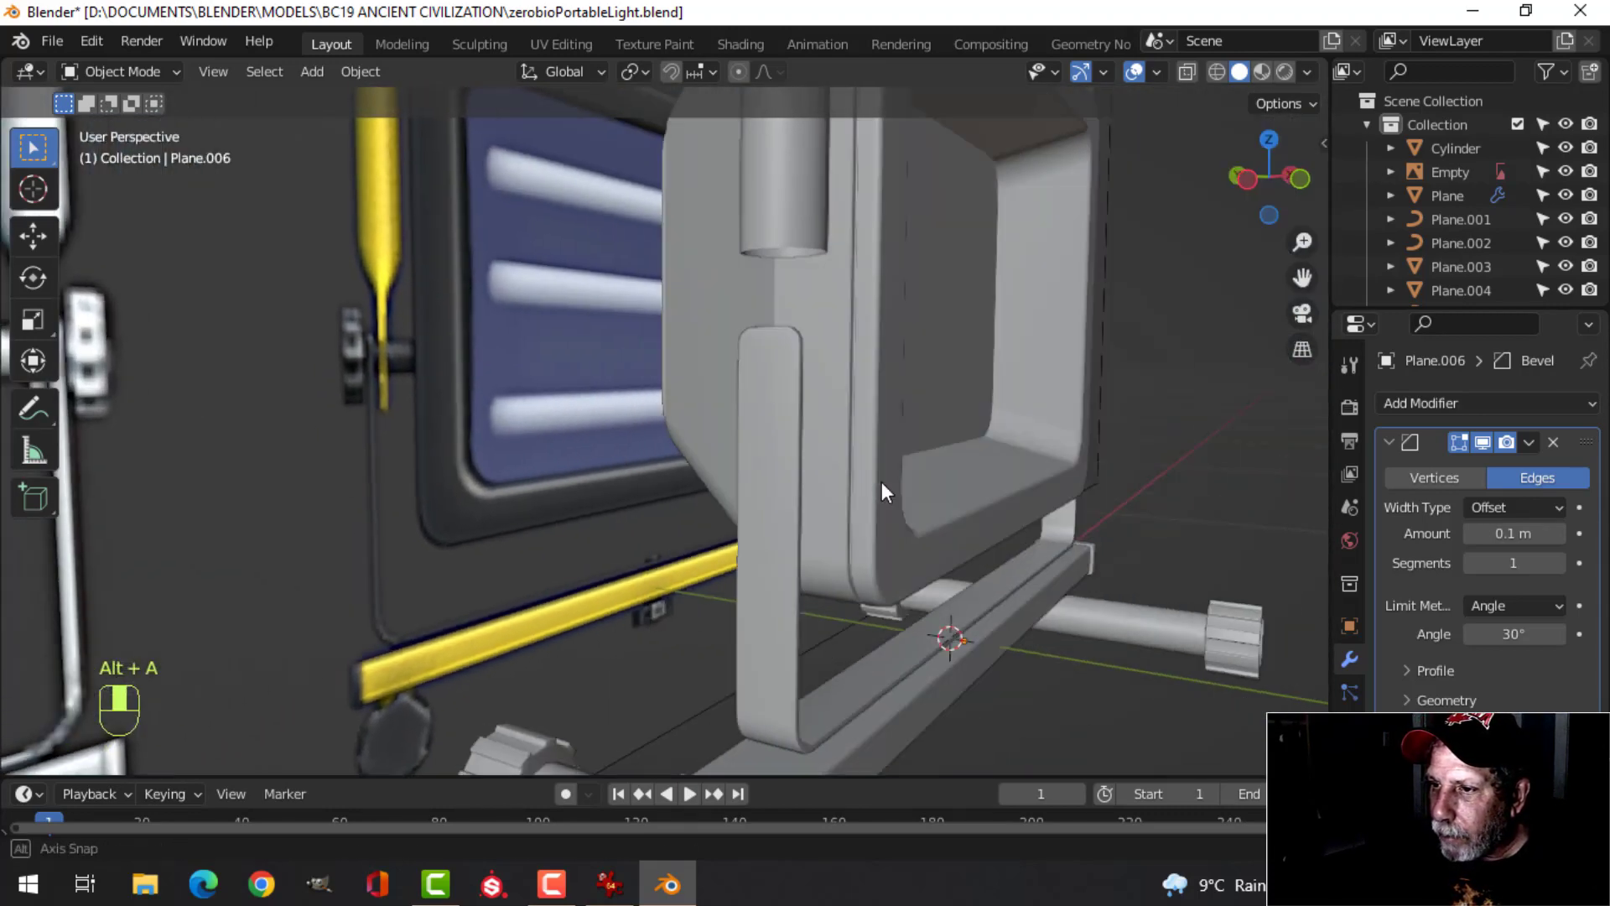
# Turn on Auto Smooth at 30° in the bracket's normals settings and deselect the bracket
pyautogui.click(783, 420)
pyautogui.click(1350, 793)
pyautogui.scroll(-5, 1426, 755)
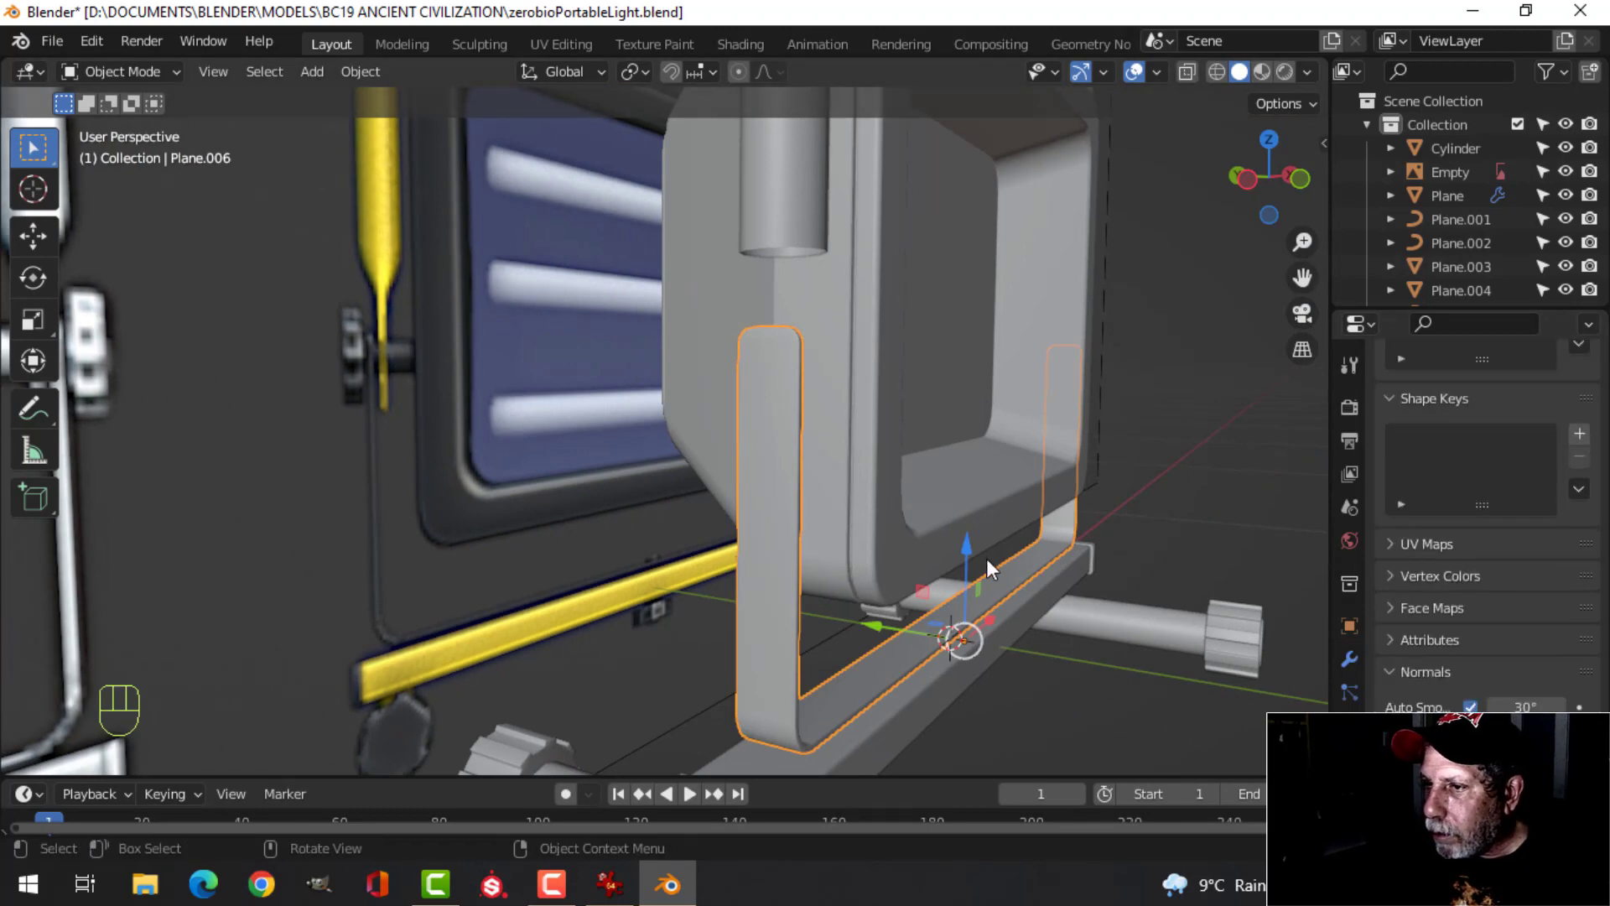
pyautogui.hotkey('alt', 'a')
pyautogui.moveTo(986, 559); pyautogui.dragTo(822, 552, button='middle')
pyautogui.scroll(-3, 705, 395)
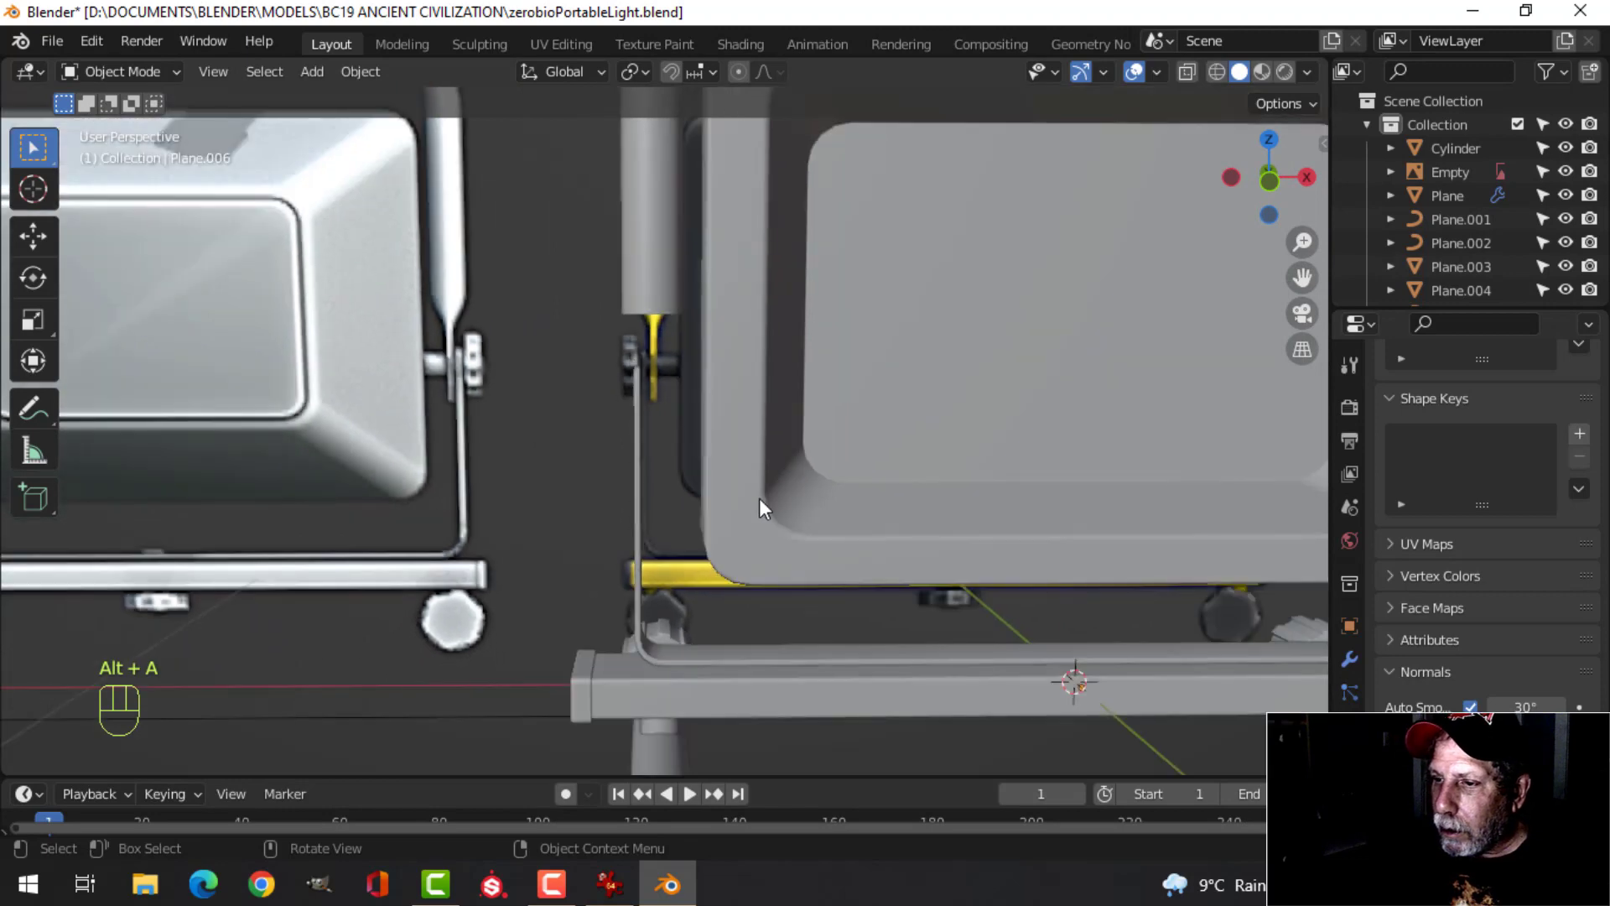
# Move the U-shaped bracket's whole mesh down slightly so its base sits on the stand's crossbar
pyautogui.moveTo(758, 498); pyautogui.dragTo(652, 487, button='middle')
pyautogui.keyDown('shift'); pyautogui.moveTo(751, 563); pyautogui.dragTo(827, 506, button='middle'); pyautogui.keyUp('shift')
pyautogui.click(838, 542)
pyautogui.press('Tab')
pyautogui.press('a')
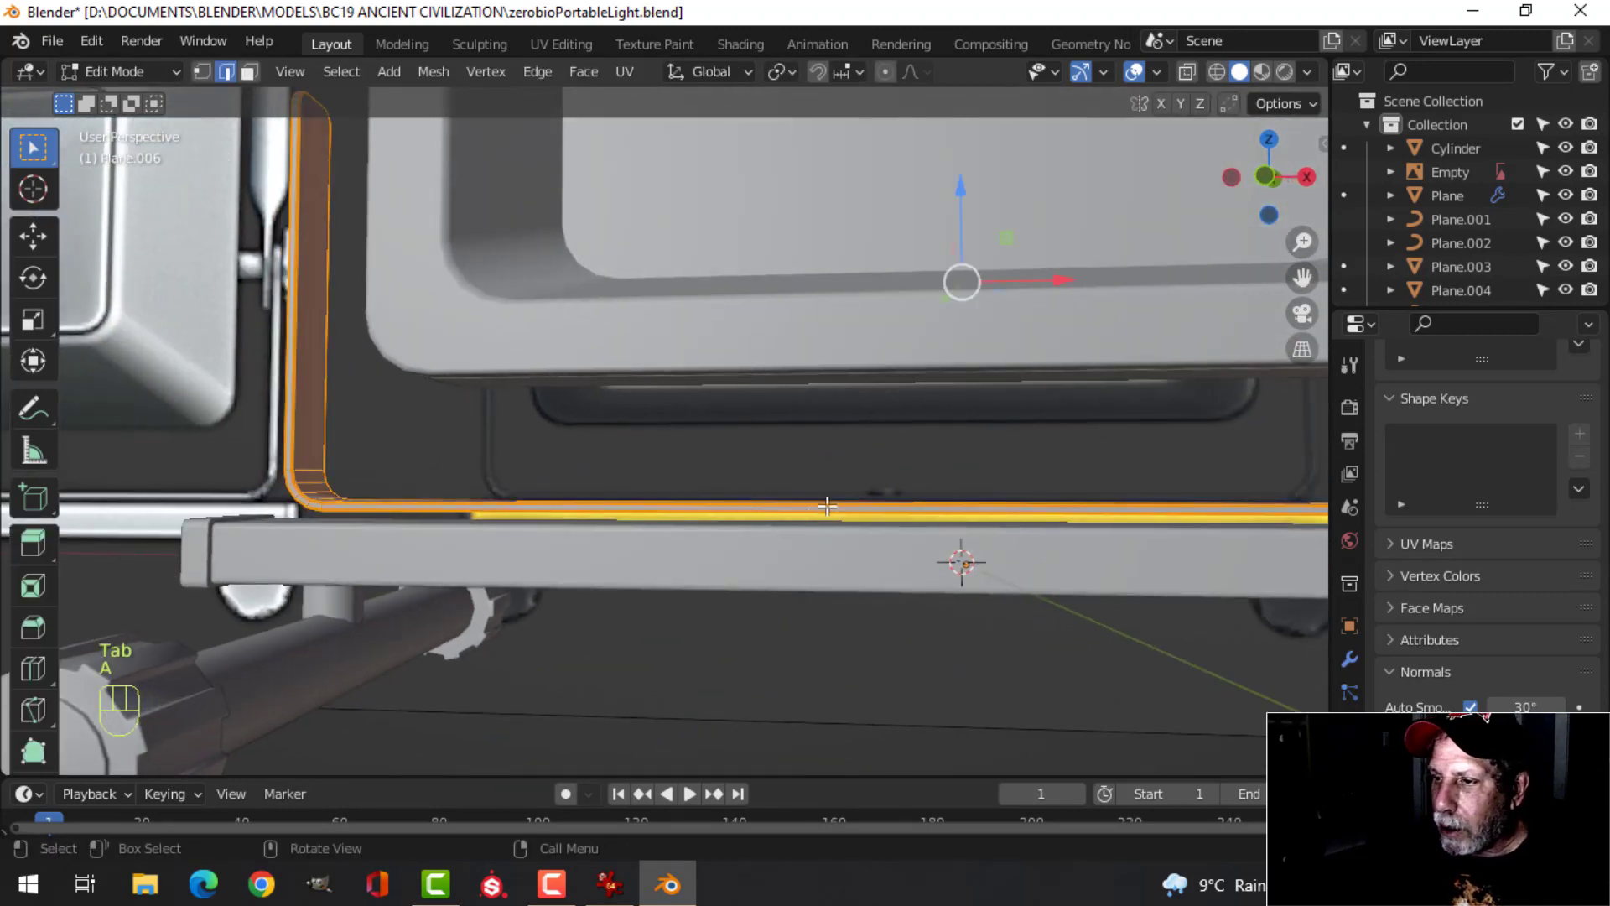
pyautogui.scroll(-4, 864, 436)
pyautogui.moveTo(813, 265); pyautogui.dragTo(813, 277)
pyautogui.press('Tab')
pyautogui.moveTo(758, 433); pyautogui.dragTo(669, 427, button='middle')
pyautogui.hotkey('alt', 'a')
# Open the bracket's mesh for editing in front view with wireframe shading and nothing selected
pyautogui.press('KP_1')
pyautogui.click(530, 337)
pyautogui.press('Tab')
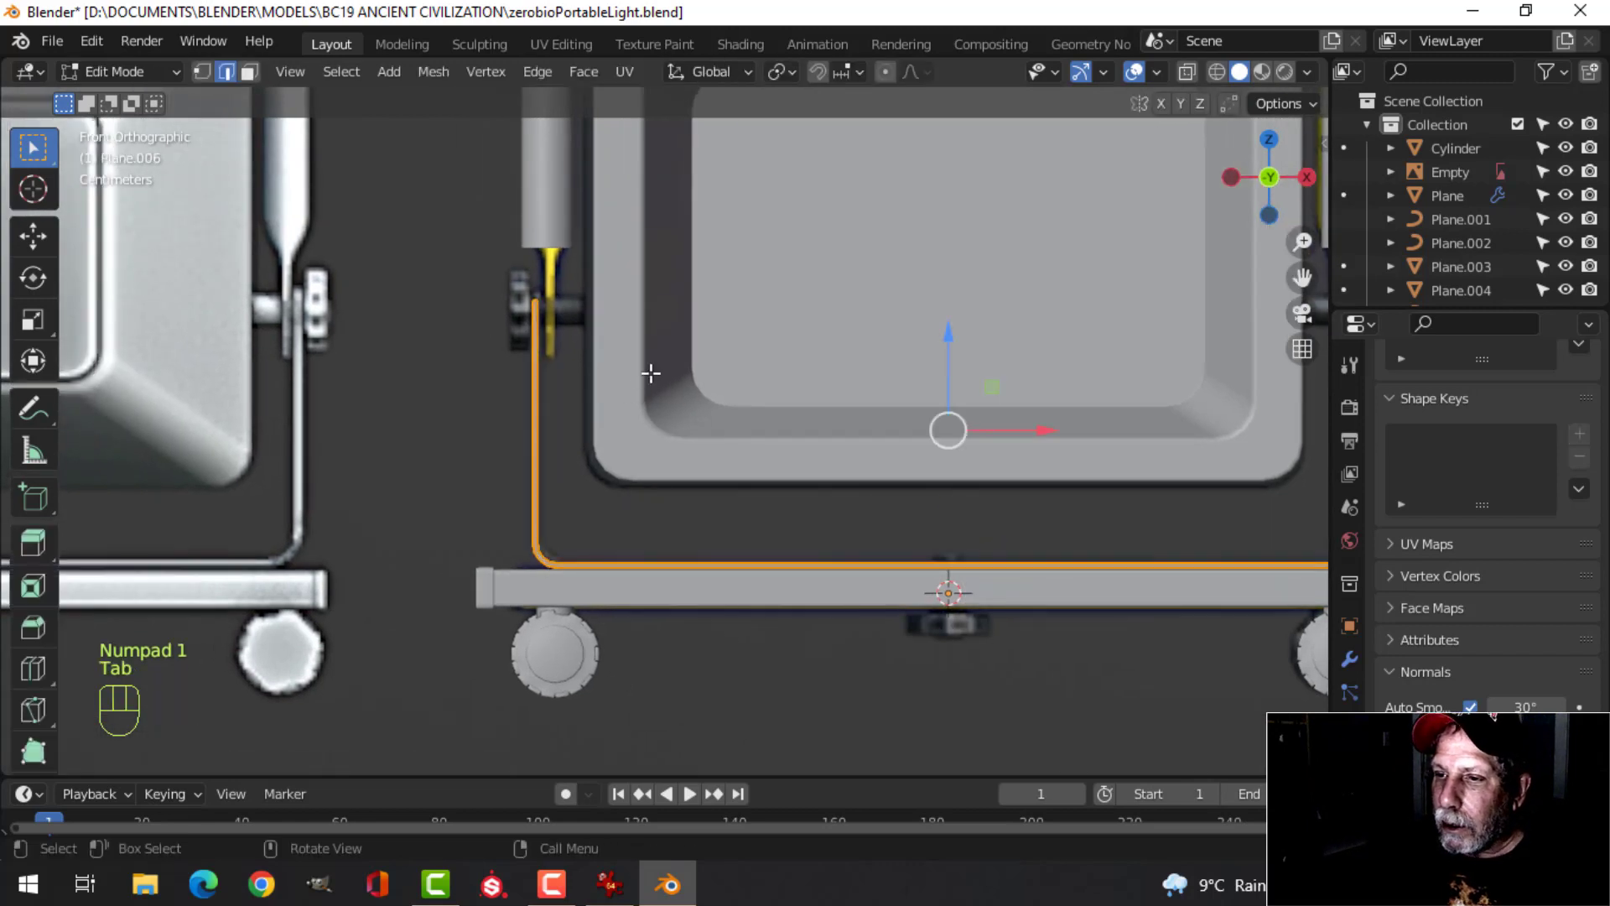
pyautogui.hotkey('alt', 'a')
pyautogui.press('z')
pyautogui.click(497, 374)
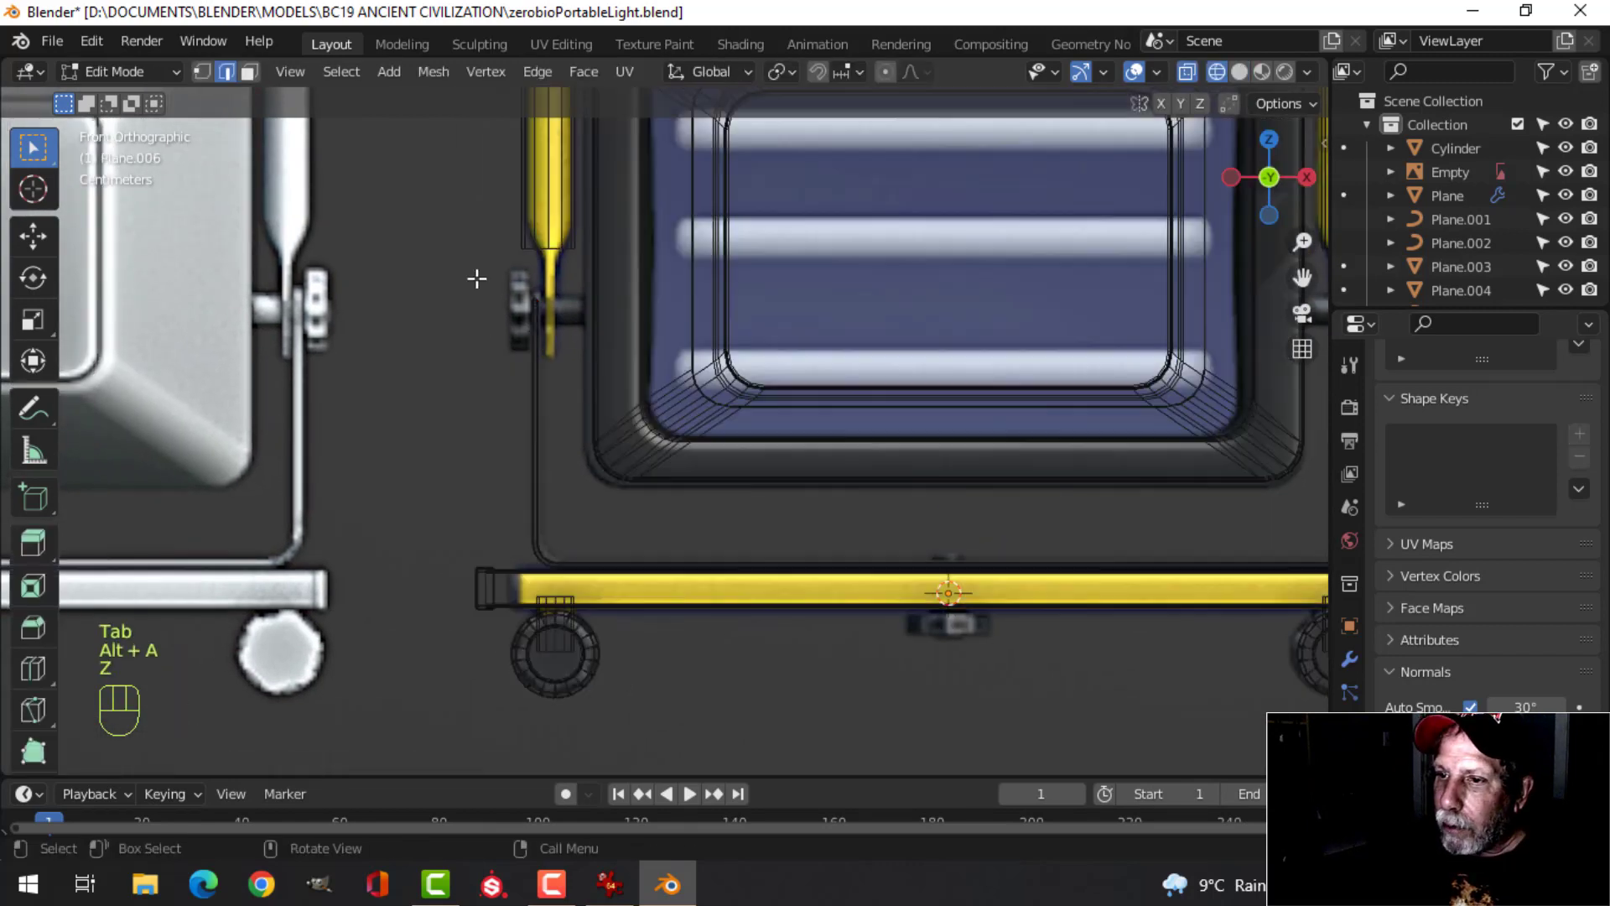
# Select the end vertices of both bracket arms and raise them about 0.011 m along Z
pyautogui.press('b')
pyautogui.moveTo(442, 237); pyautogui.dragTo(629, 357)
pyautogui.keyDown('shift'); pyautogui.moveTo(944, 393); pyautogui.dragTo(676, 371, button='middle'); pyautogui.keyUp('shift')
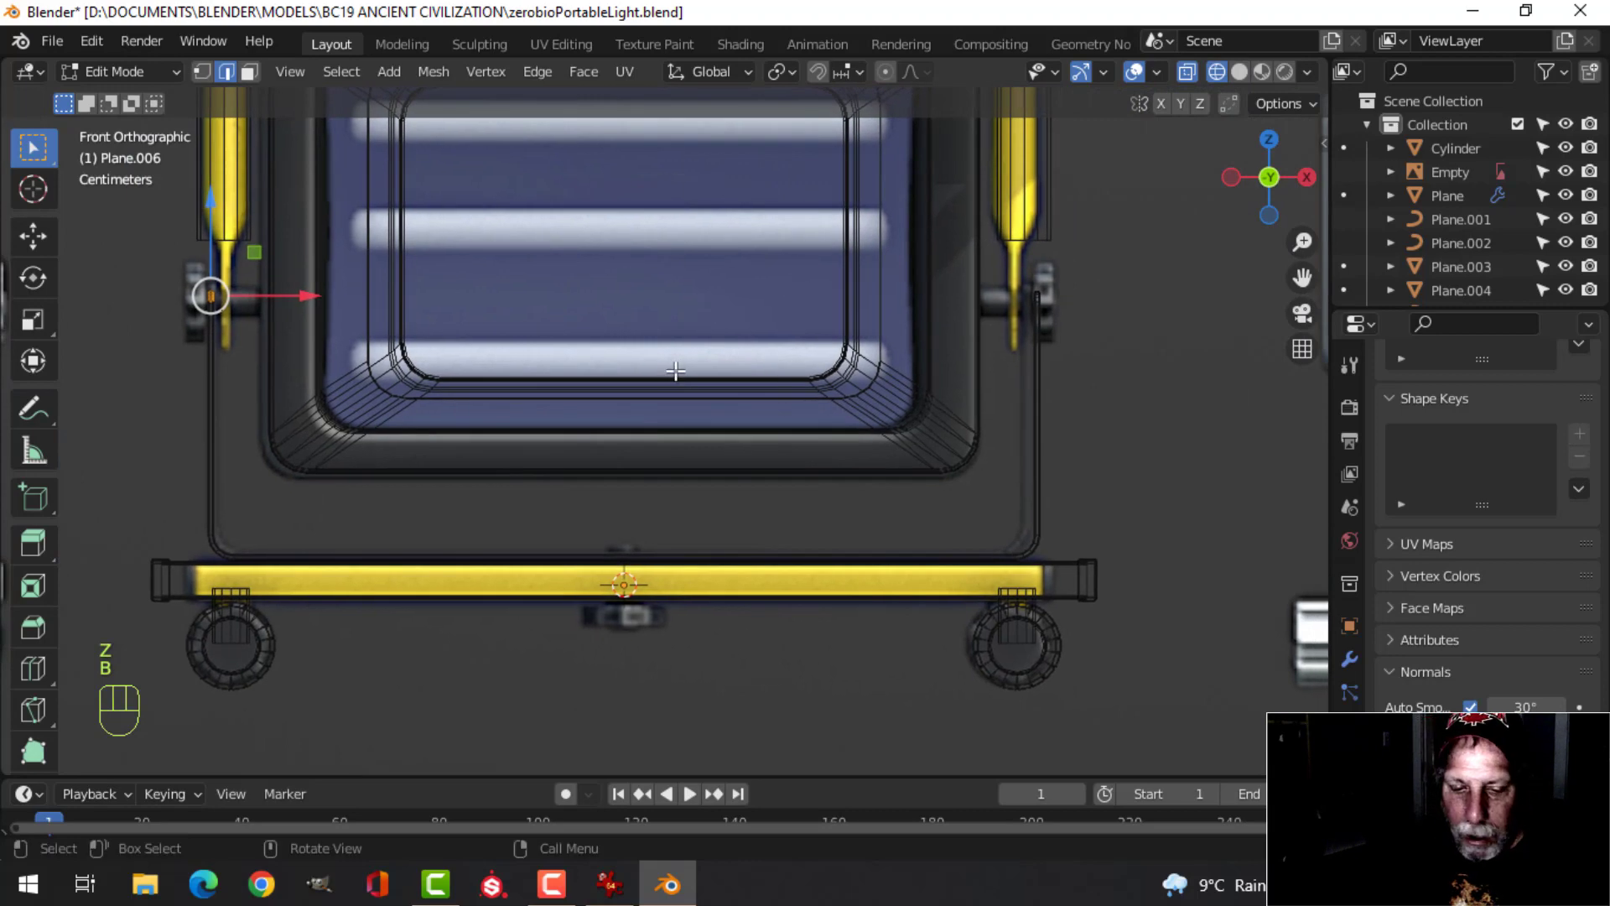
pyautogui.keyDown('shift'); pyautogui.moveTo(364, 360); pyautogui.dragTo(499, 374, button='middle'); pyautogui.keyUp('shift')
pyautogui.hotkey('alt', 'a')
pyautogui.press('b')
pyautogui.moveTo(283, 258); pyautogui.dragTo(457, 373)
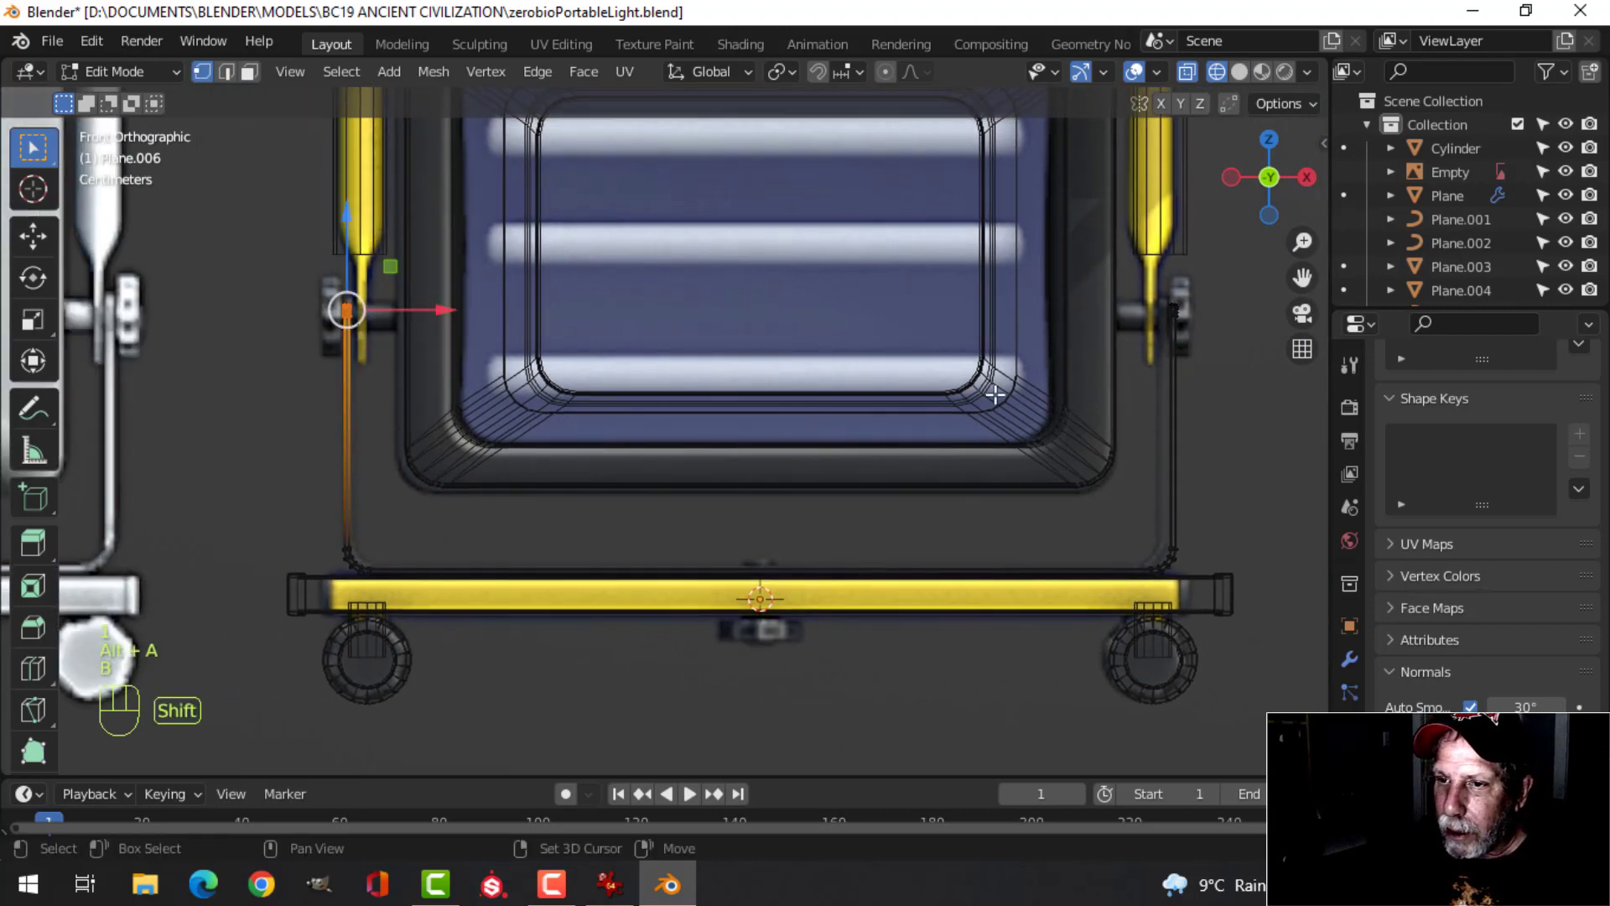
pyautogui.keyDown('shift'); pyautogui.moveTo(1262, 365); pyautogui.dragTo(1036, 373, button='middle'); pyautogui.keyUp('shift')
pyautogui.press('b')
pyautogui.moveTo(861, 263); pyautogui.dragTo(1025, 387)
pyautogui.keyDown('shift'); pyautogui.moveTo(675, 377); pyautogui.dragTo(846, 409, button='middle'); pyautogui.keyUp('shift')
pyautogui.scroll(2, 602, 355)
pyautogui.keyDown('shift'); pyautogui.moveTo(637, 354); pyautogui.dragTo(969, 425, button='middle'); pyautogui.keyUp('shift')
pyautogui.scroll(1, 864, 436)
pyautogui.scroll(2, 887, 434)
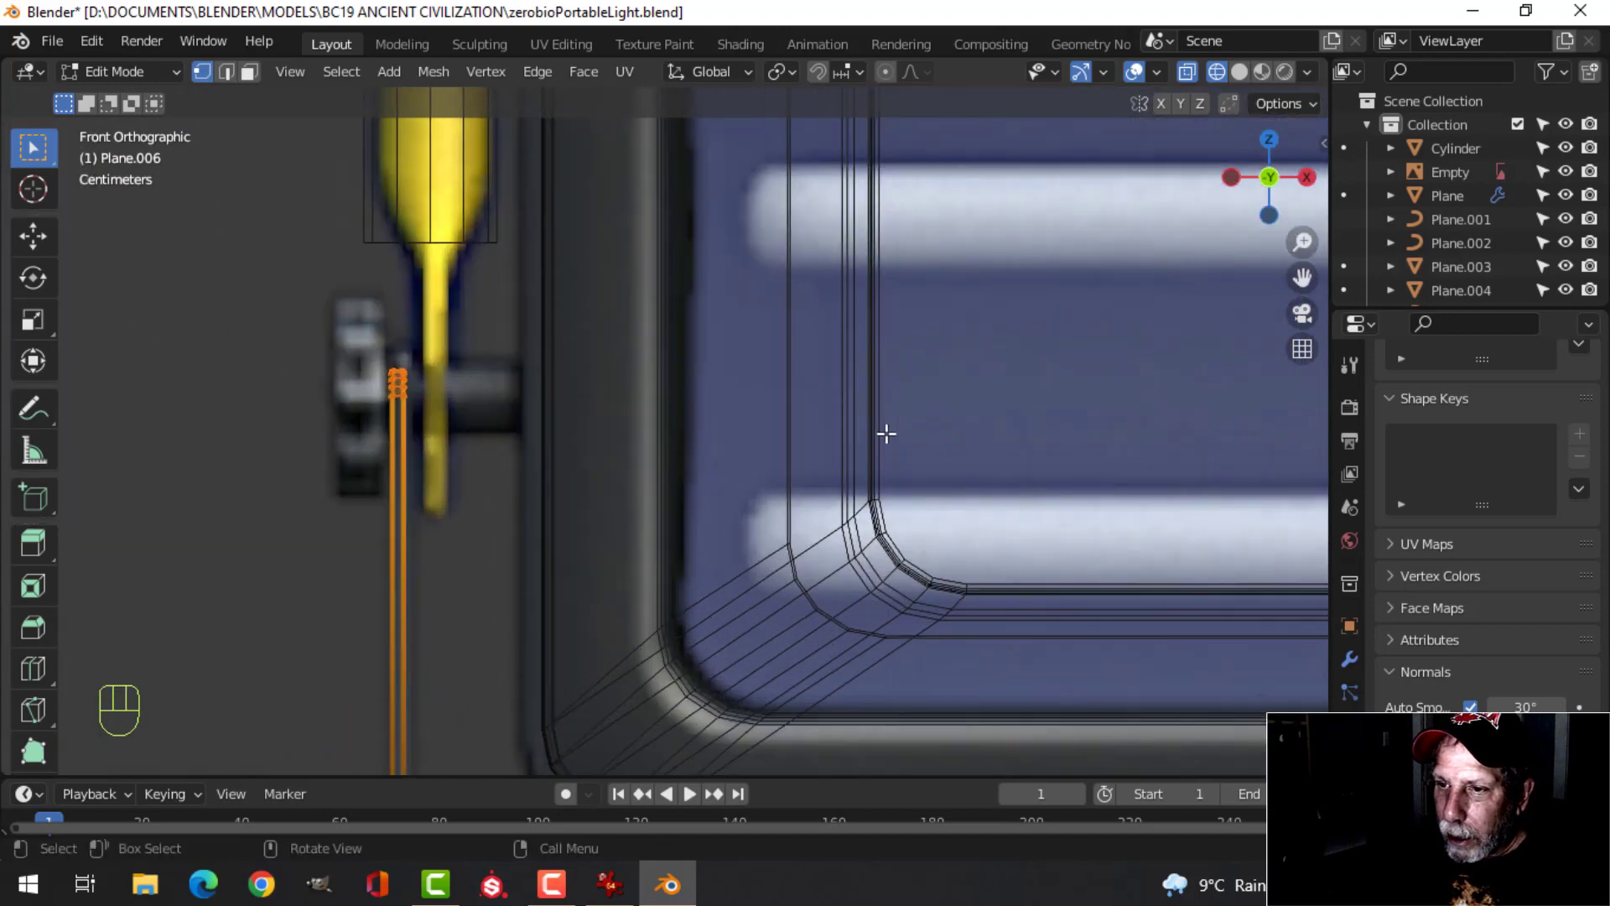
pyautogui.press('g')
pyautogui.press('z')
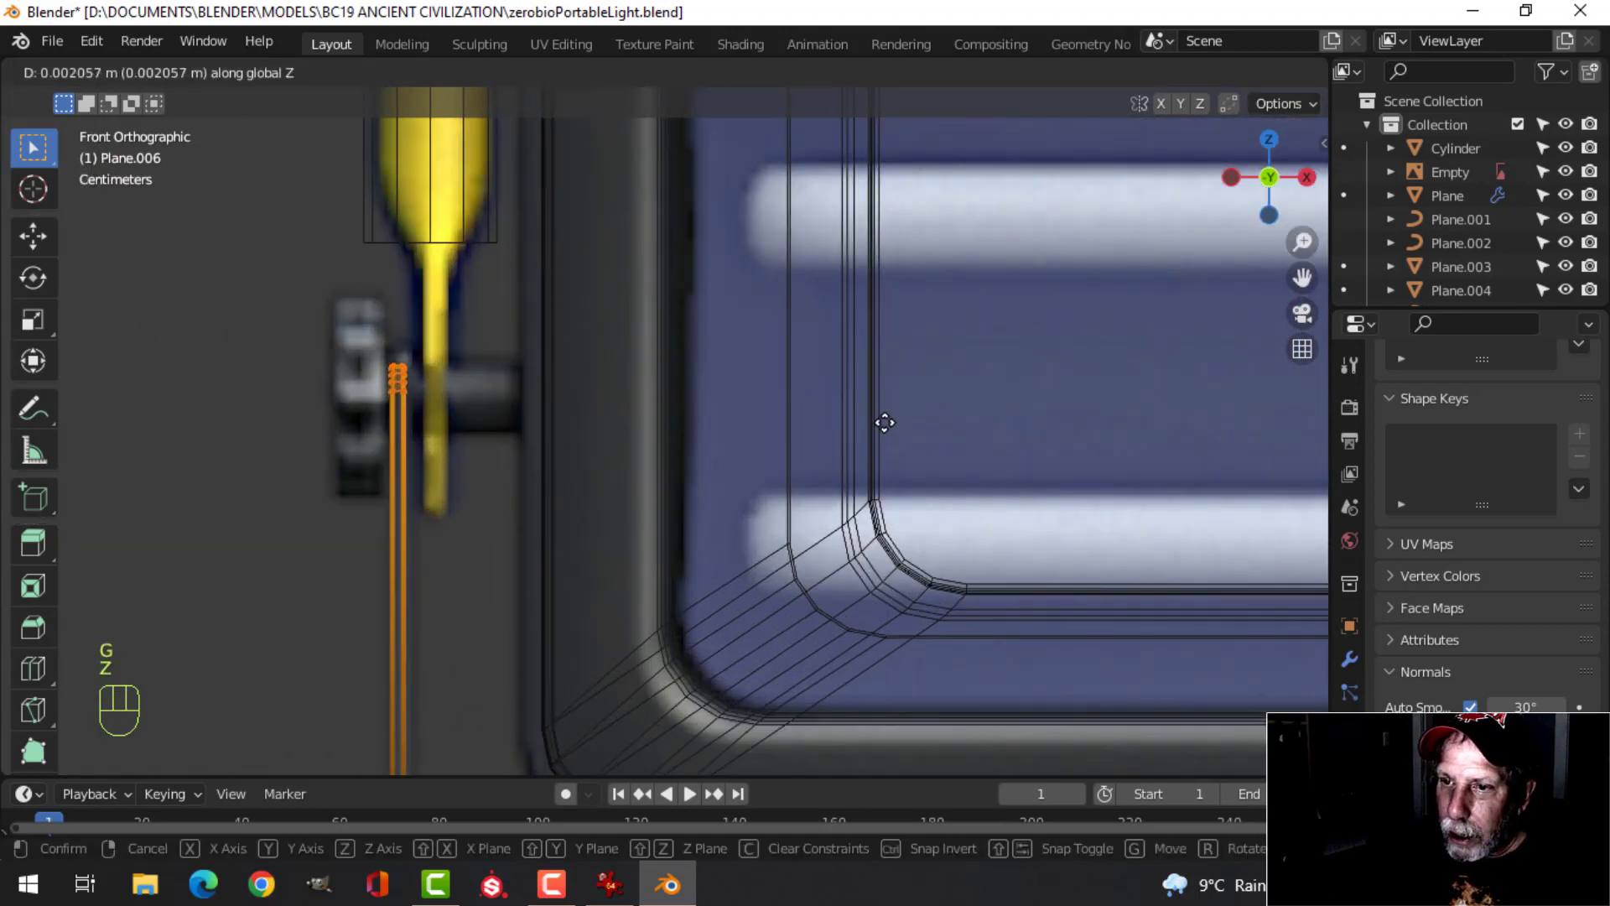
pyautogui.click(889, 401)
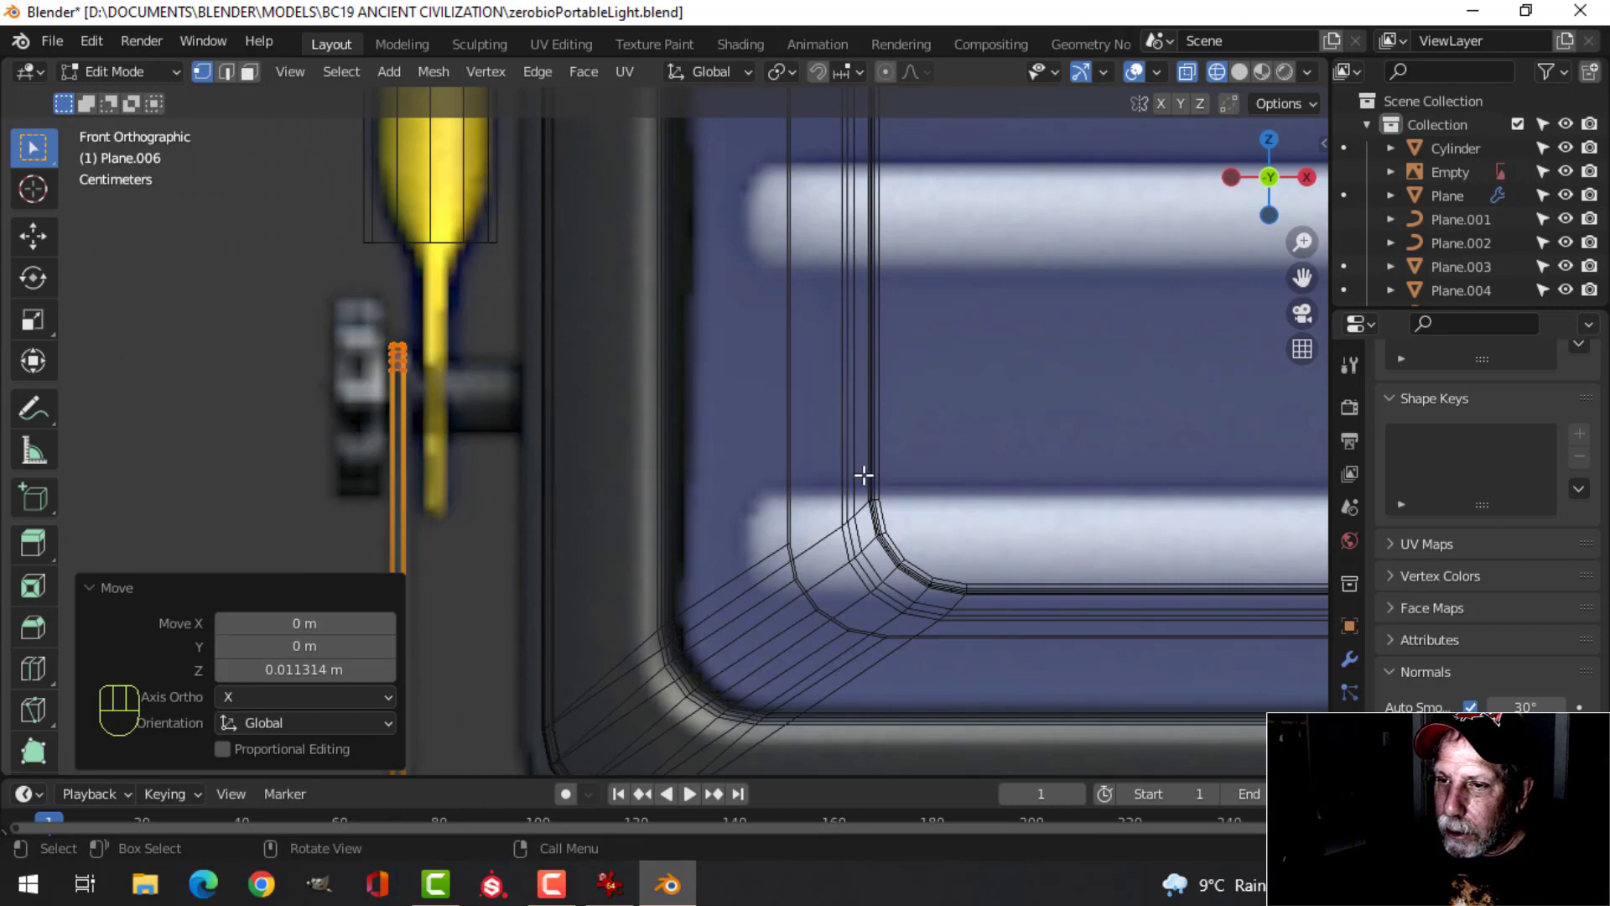
# Clear the selection and return the bracket to Object Mode with solid shading
pyautogui.hotkey('alt', 'a')
pyautogui.press('z')
pyautogui.click(1035, 468)
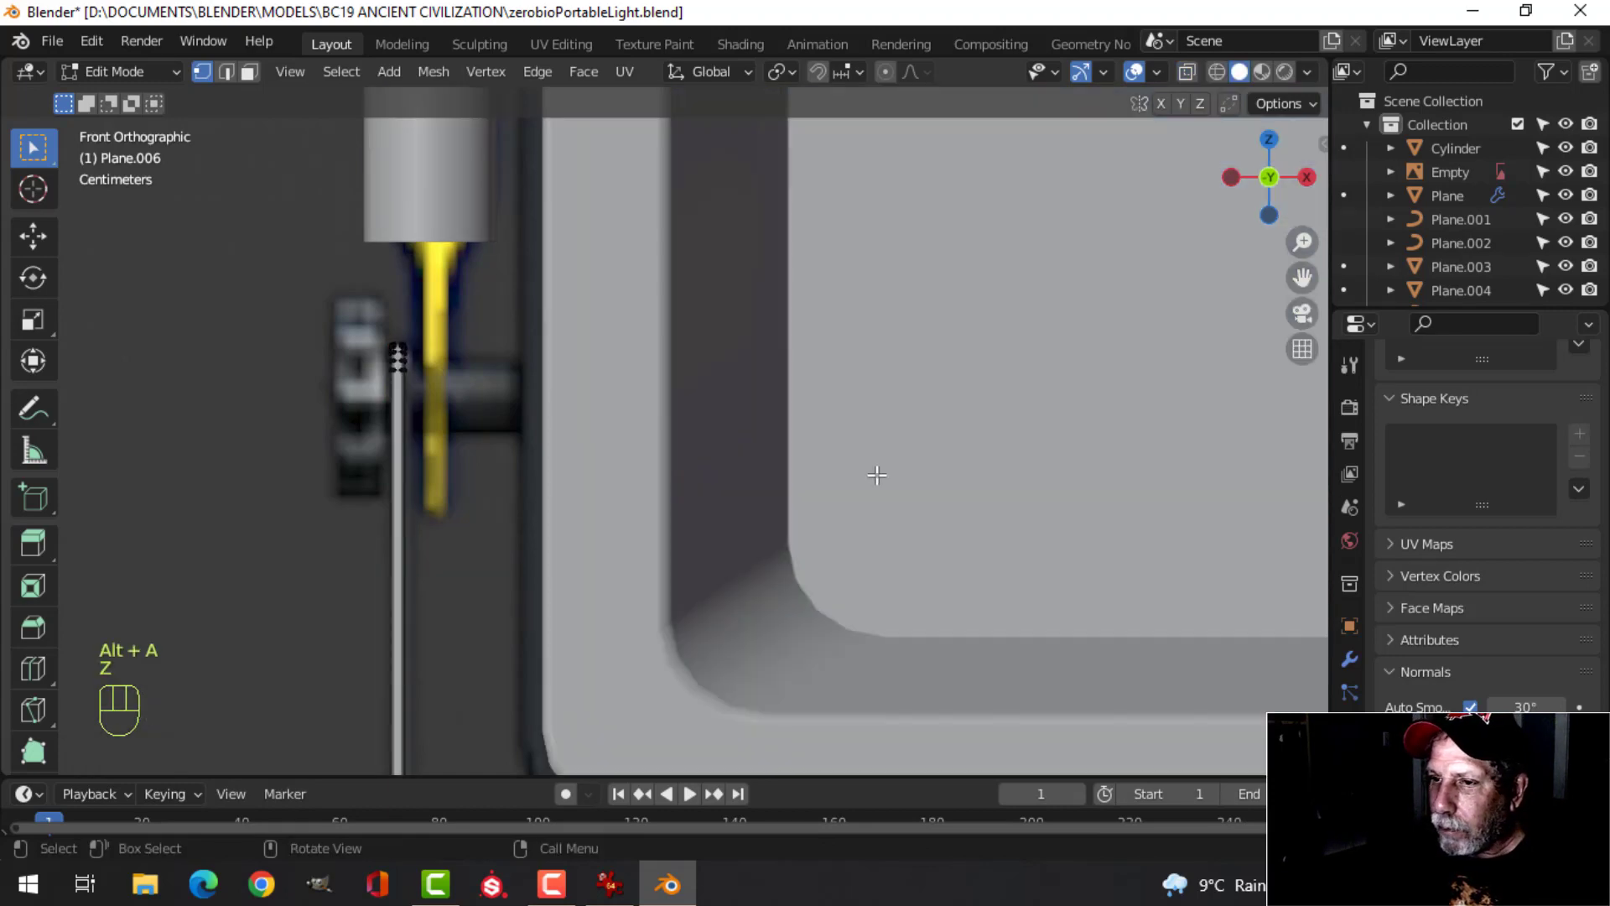
pyautogui.press('Tab')
pyautogui.scroll(-3, 644, 460)
pyautogui.moveTo(642, 459); pyautogui.dragTo(655, 481, button='middle')
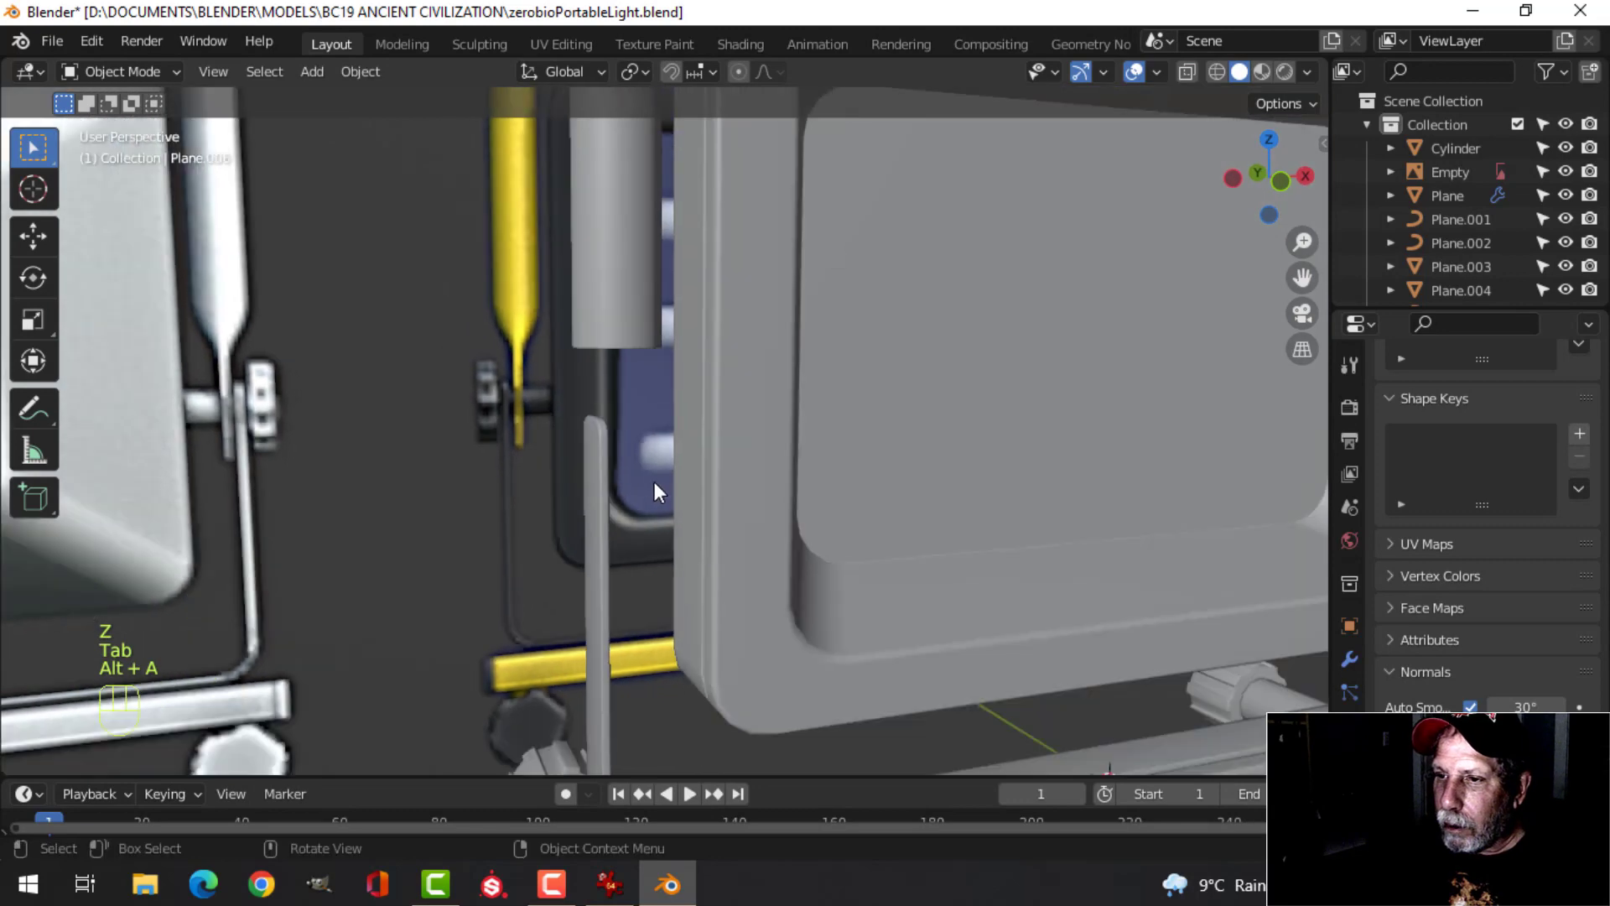
# Select the lamp's handle tube curve and set its preview resolution to 4
pyautogui.click(669, 380)
pyautogui.moveTo(585, 435); pyautogui.dragTo(825, 487, button='middle')
pyautogui.scroll(-4, 687, 440)
pyautogui.scroll(-3, 761, 452)
pyautogui.scroll(3, 825, 480)
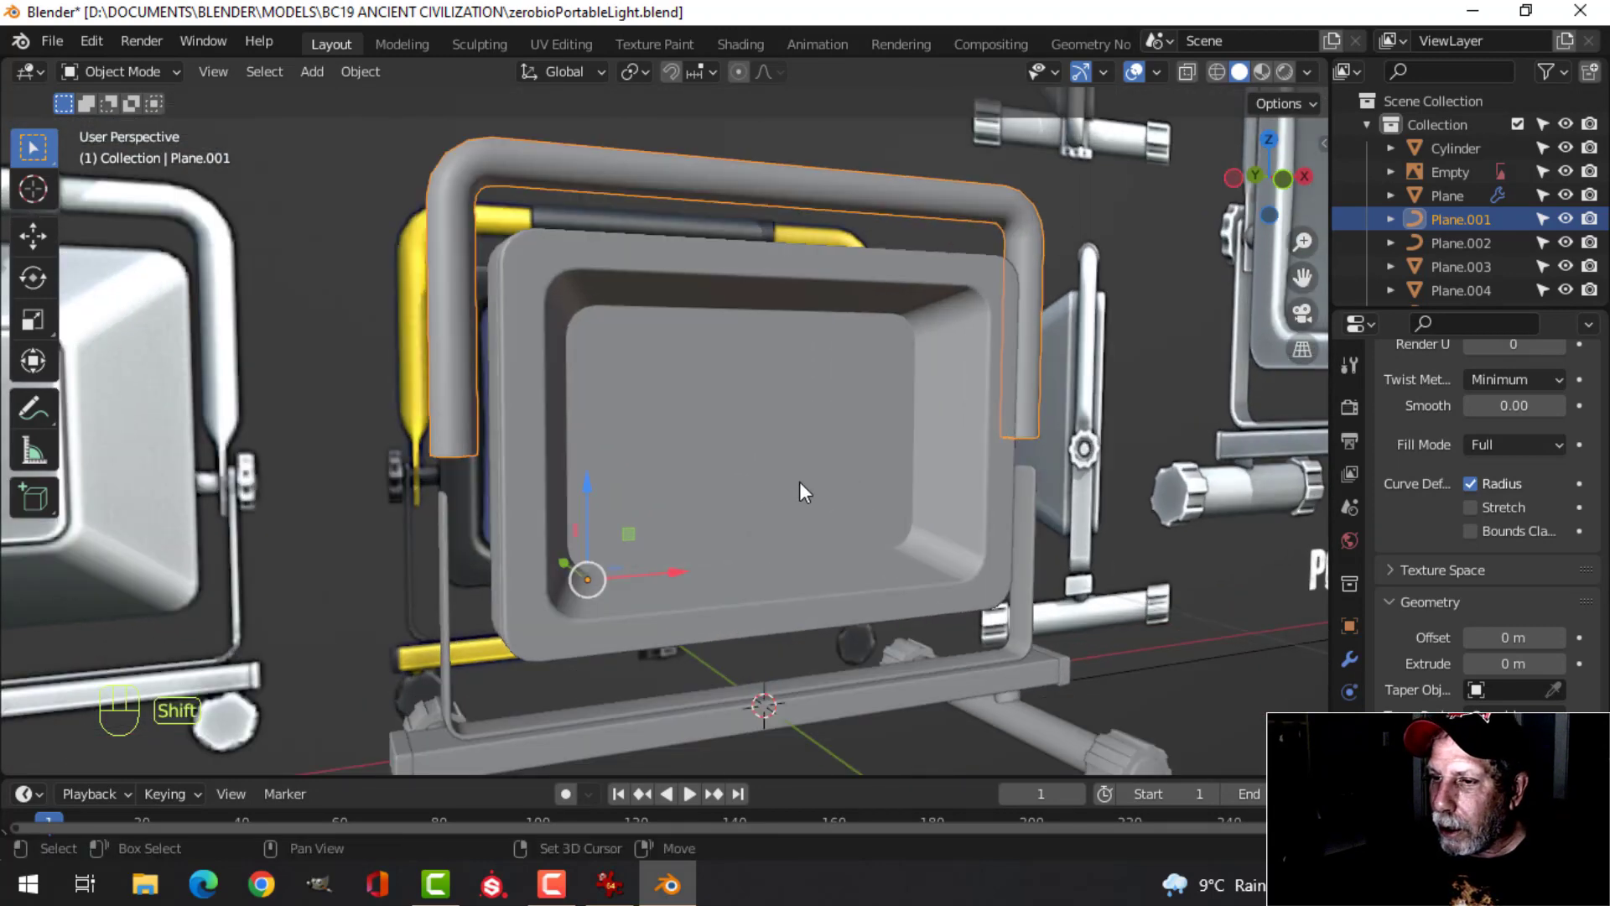
pyautogui.scroll(5, 1543, 505)
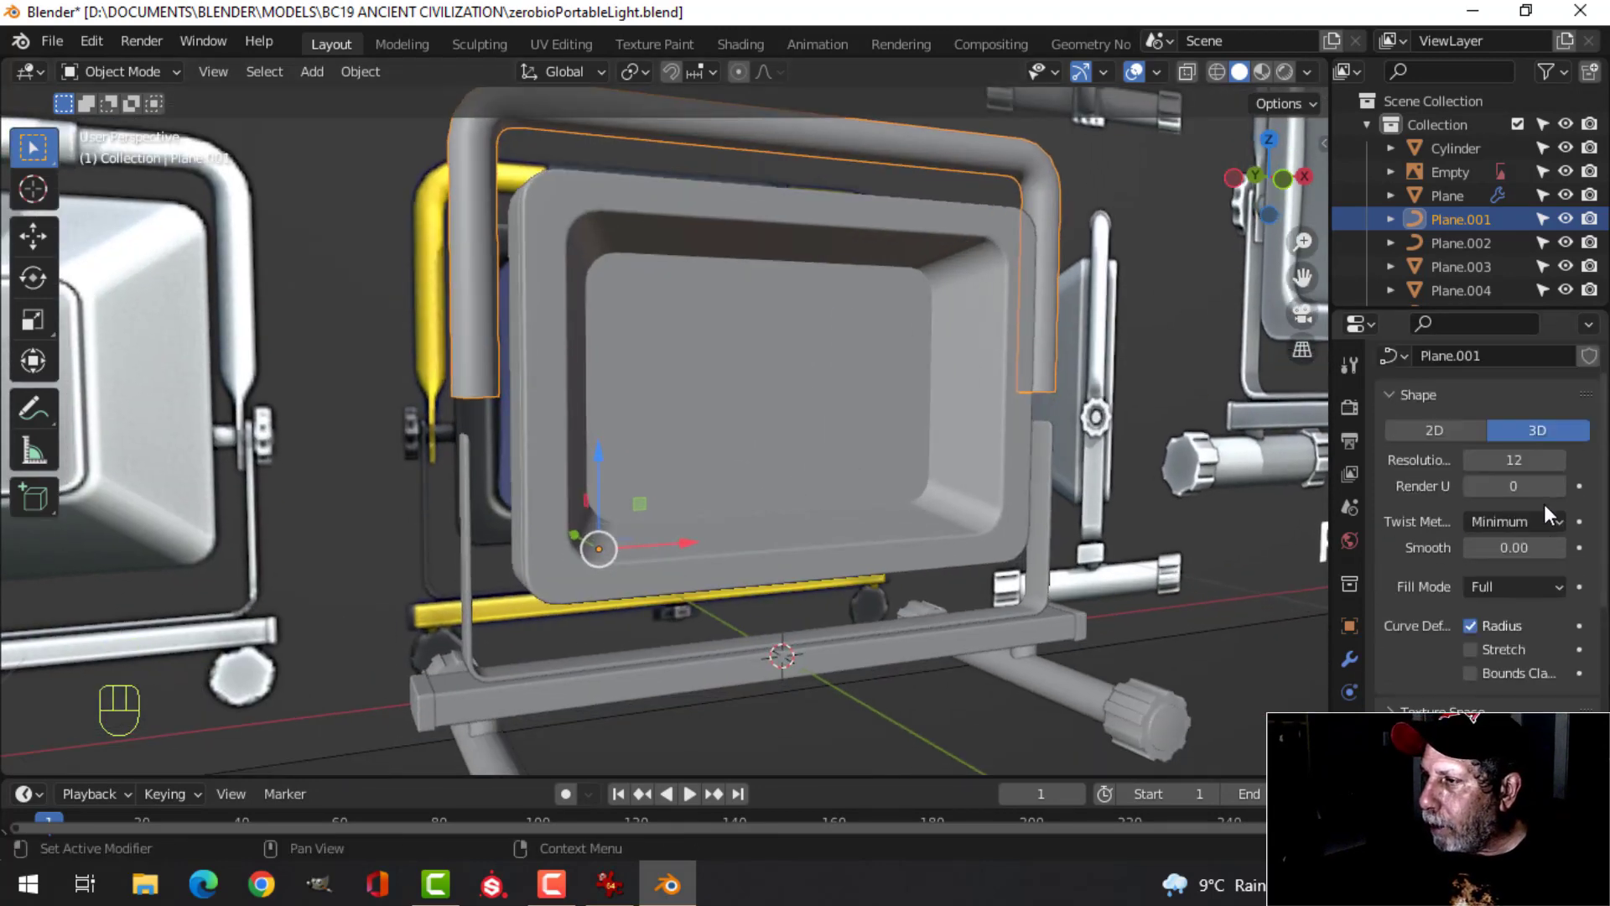
pyautogui.click(1520, 506)
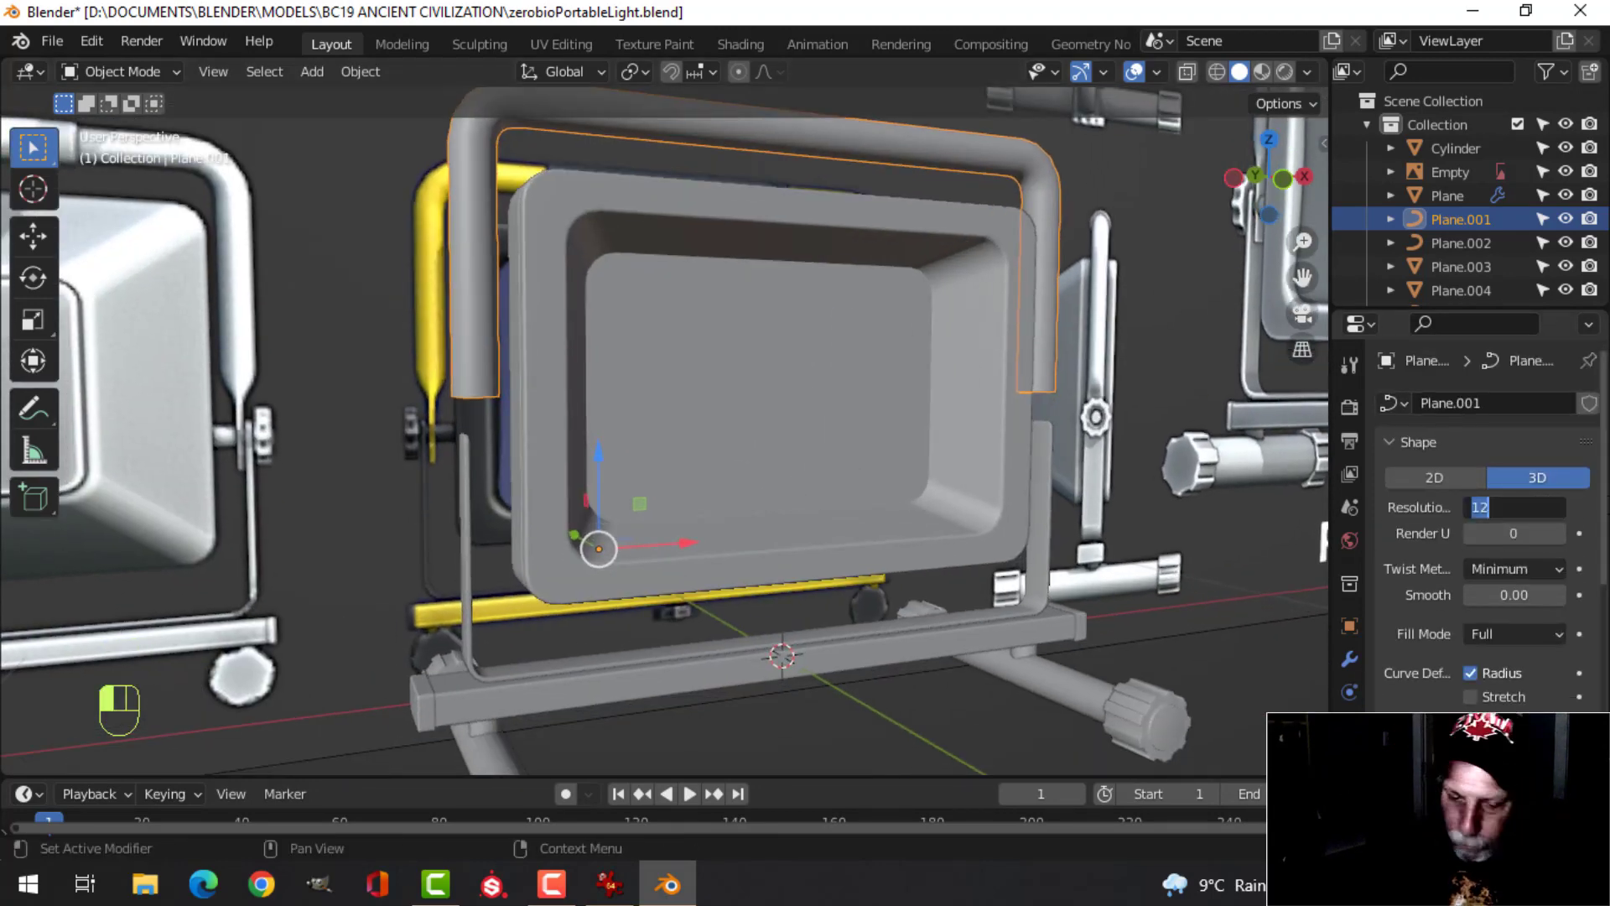
pyautogui.write('4')
pyautogui.press('Return')
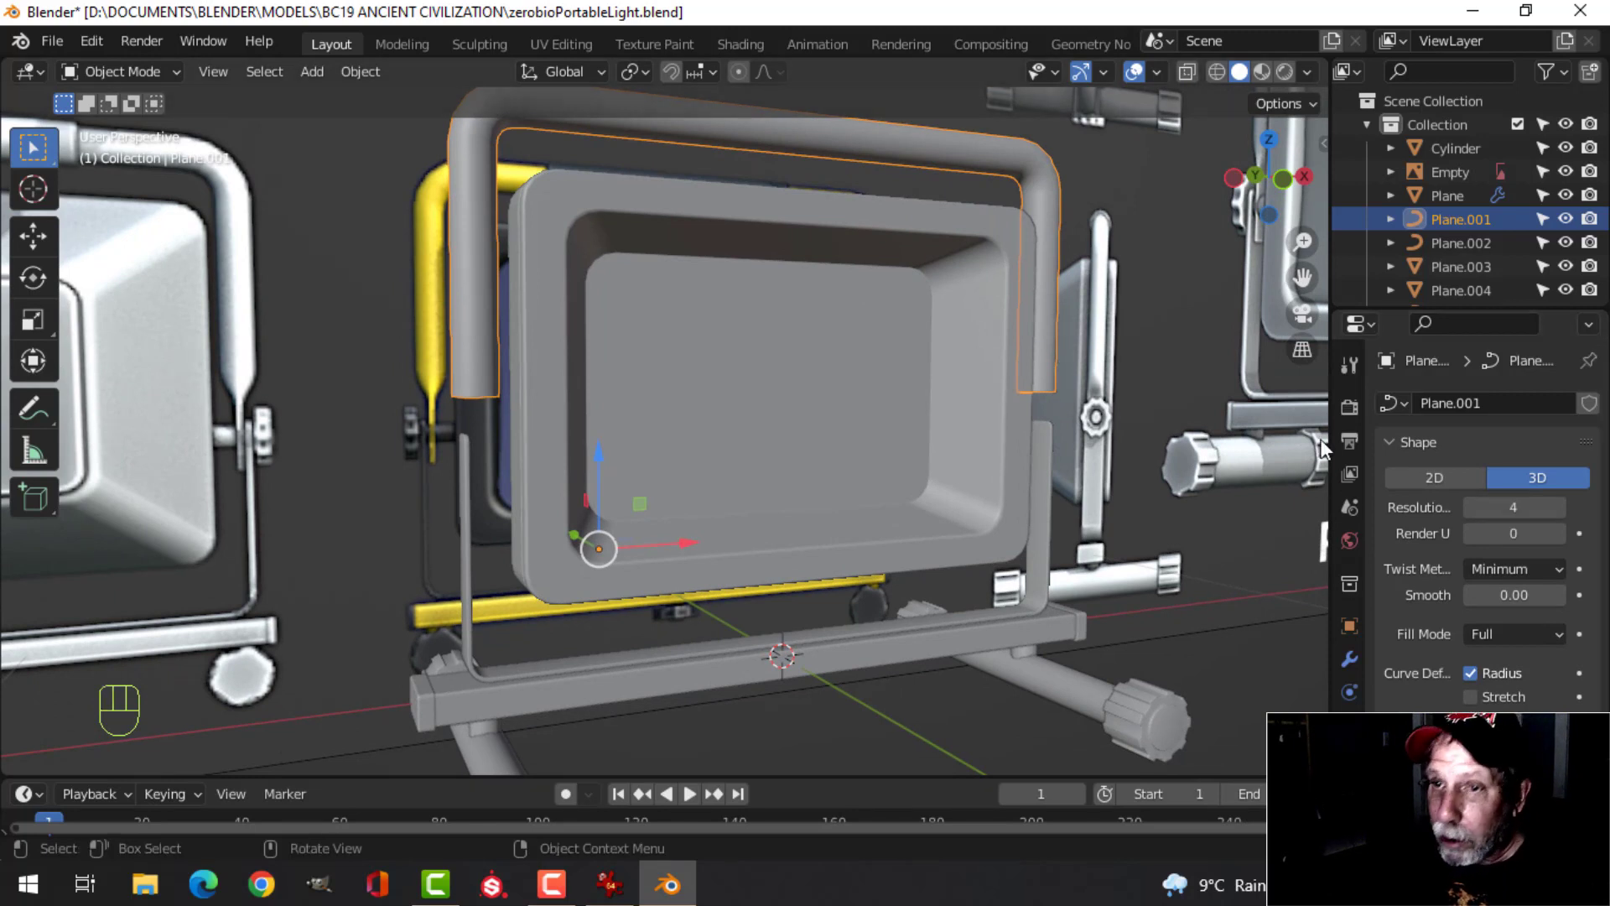
# Convert the handle tube curve to a mesh
pyautogui.rightClick(466, 251)
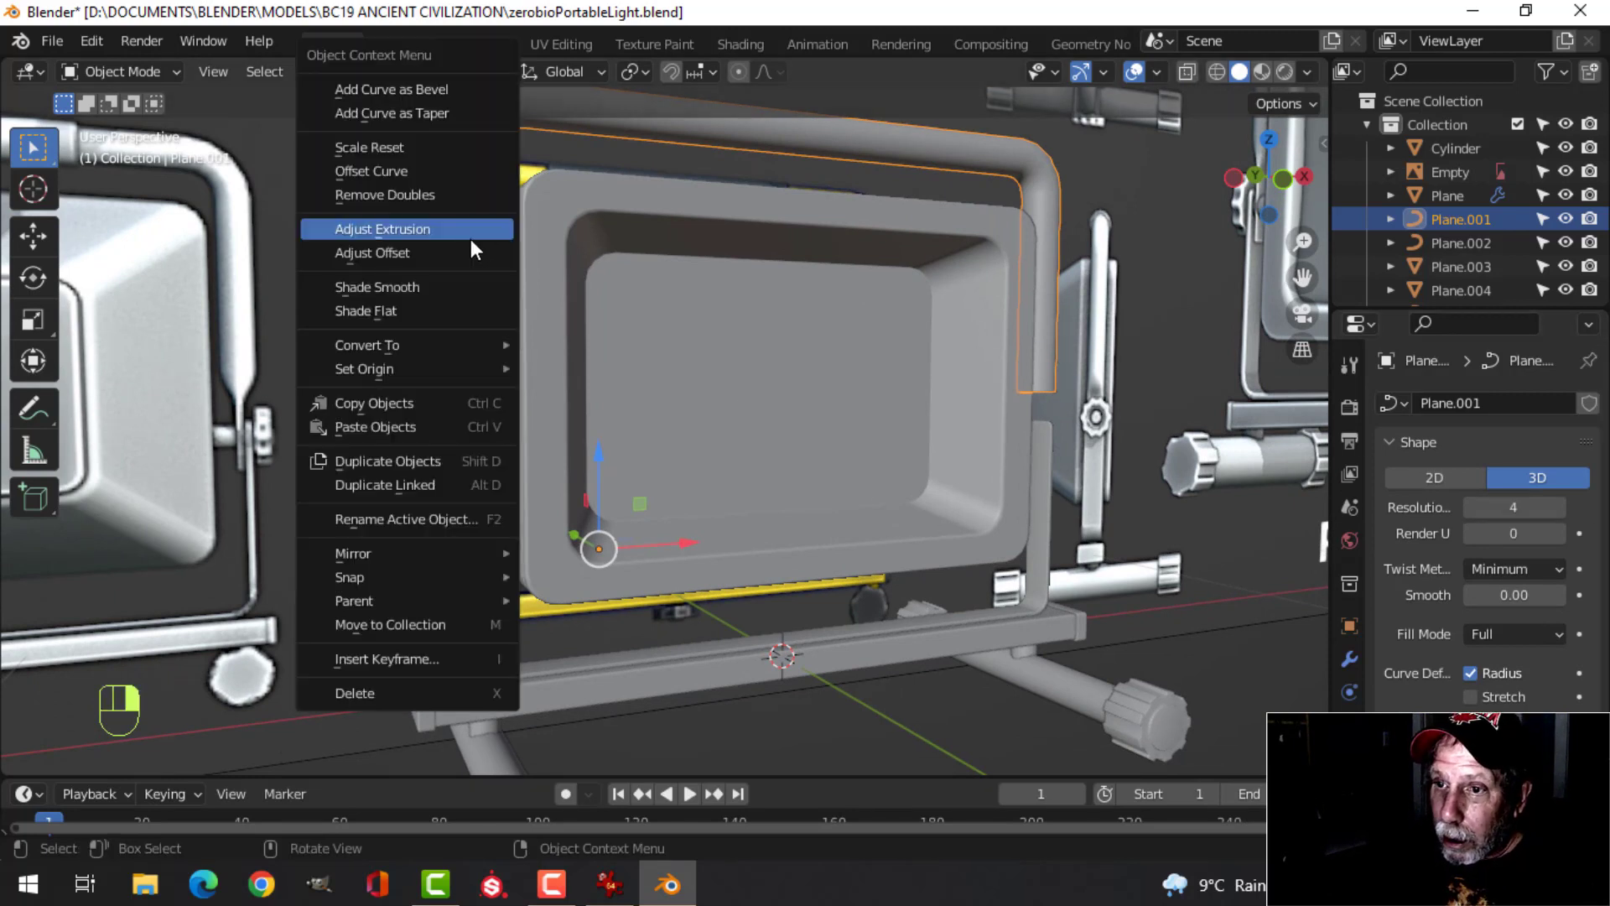
pyautogui.moveTo(437, 345)
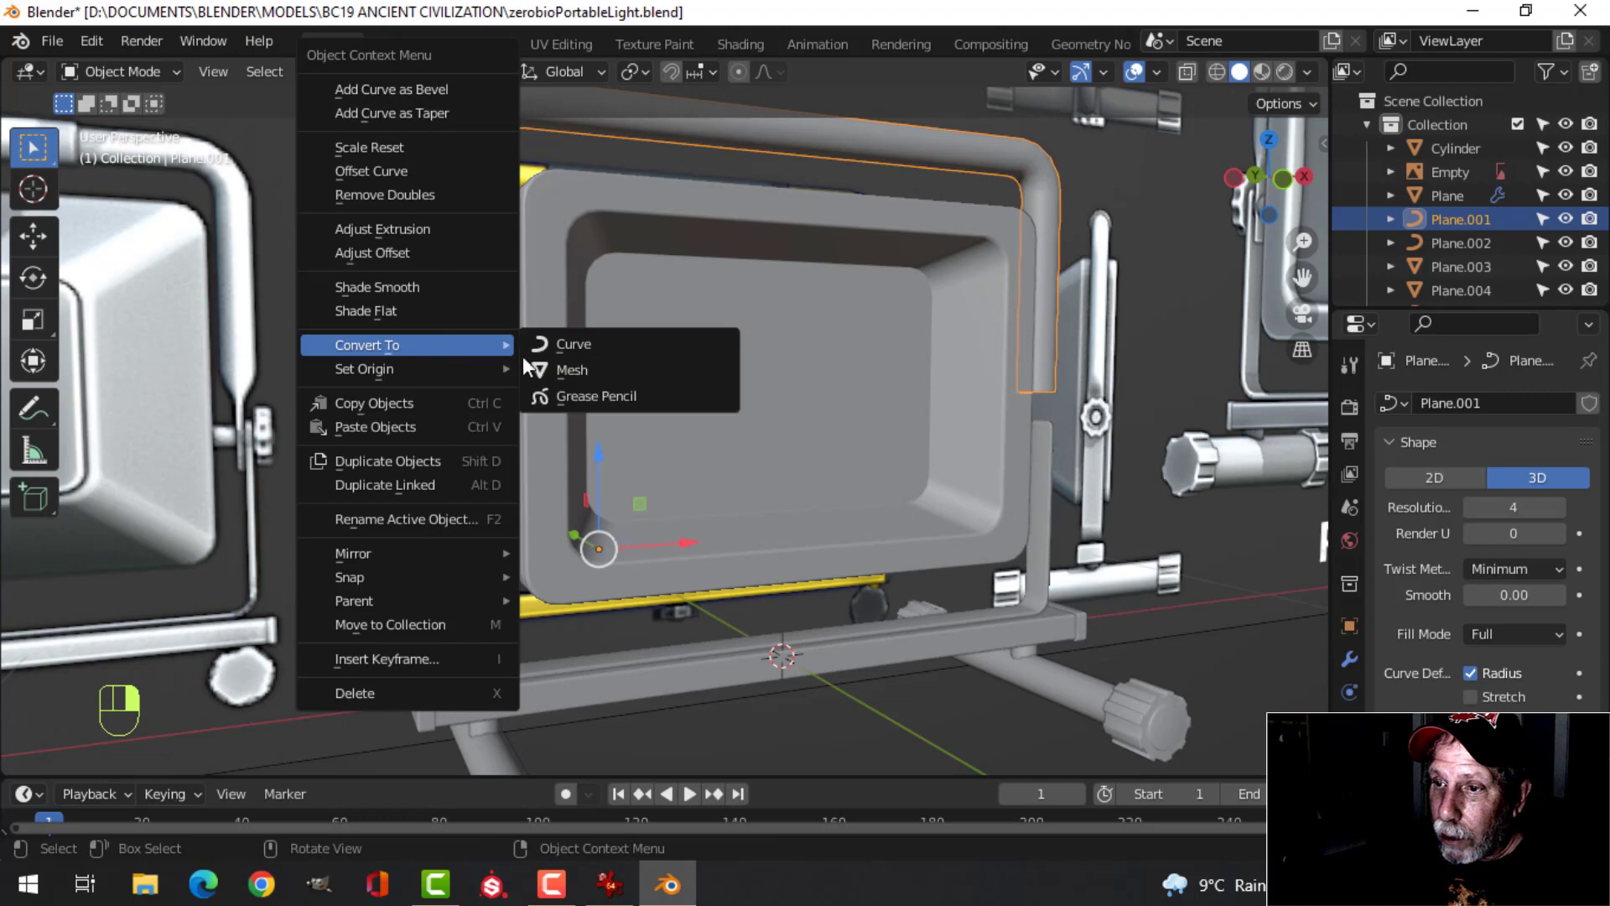
pyautogui.click(568, 370)
# Add a centred loop cut across the handle's horizontal tube in Edit Mode and clear the selection
pyautogui.scroll(-3, 818, 323)
pyautogui.moveTo(819, 322); pyautogui.dragTo(738, 355, button='middle')
pyautogui.press('Tab')
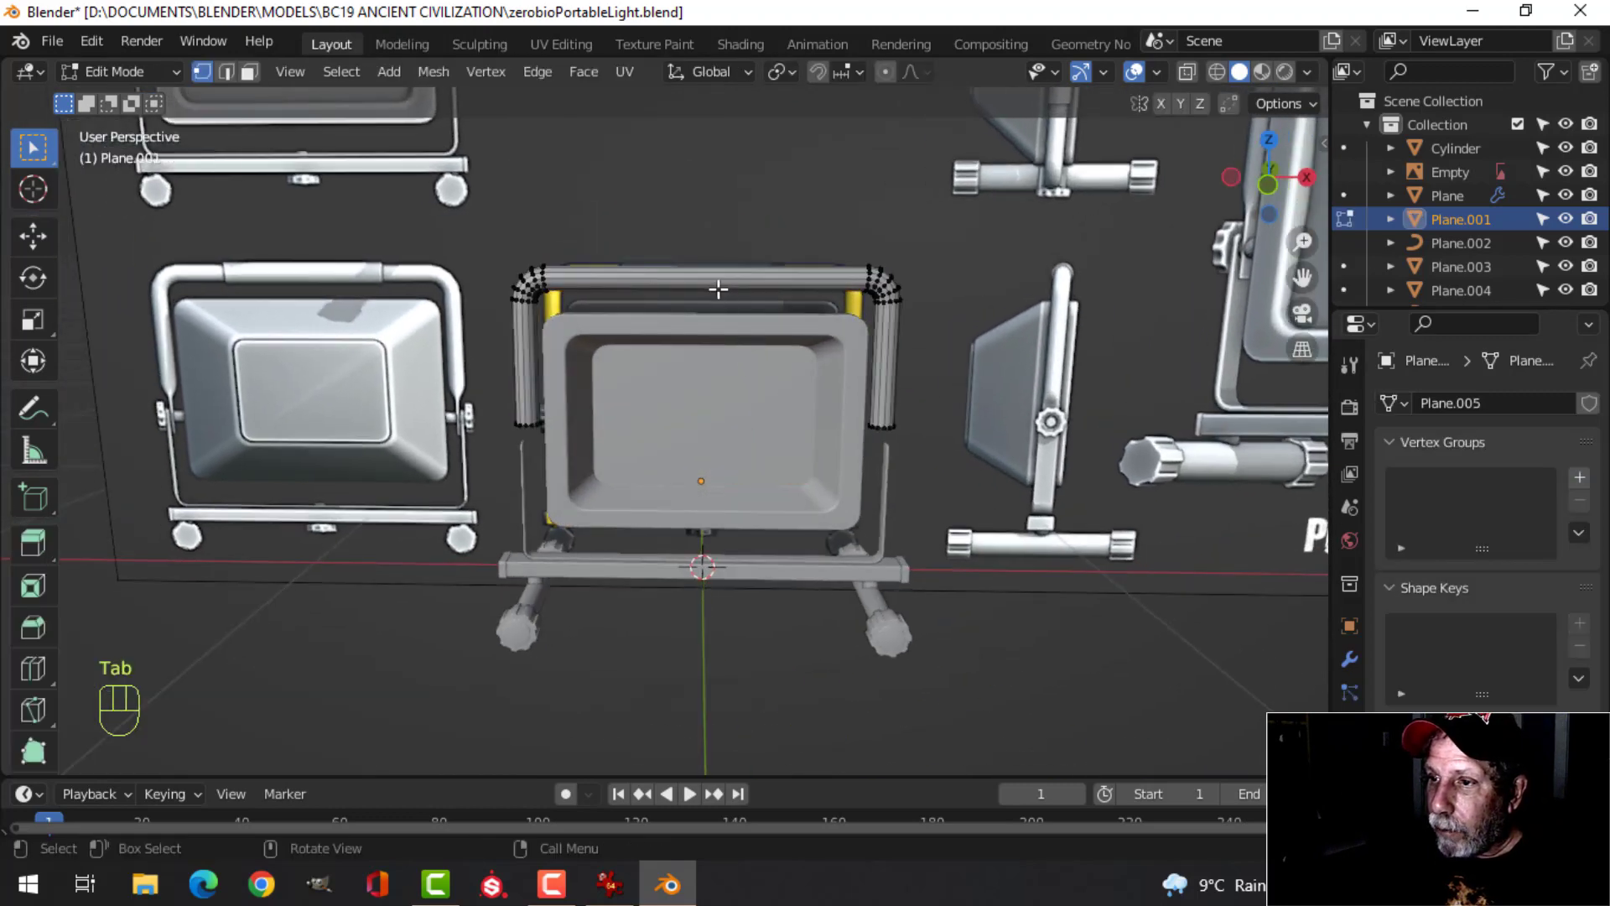
pyautogui.hotkey('ctrl', 'r')
pyautogui.click(714, 282)
pyautogui.rightClick(714, 282)
pyautogui.hotkey('alt', 'a')
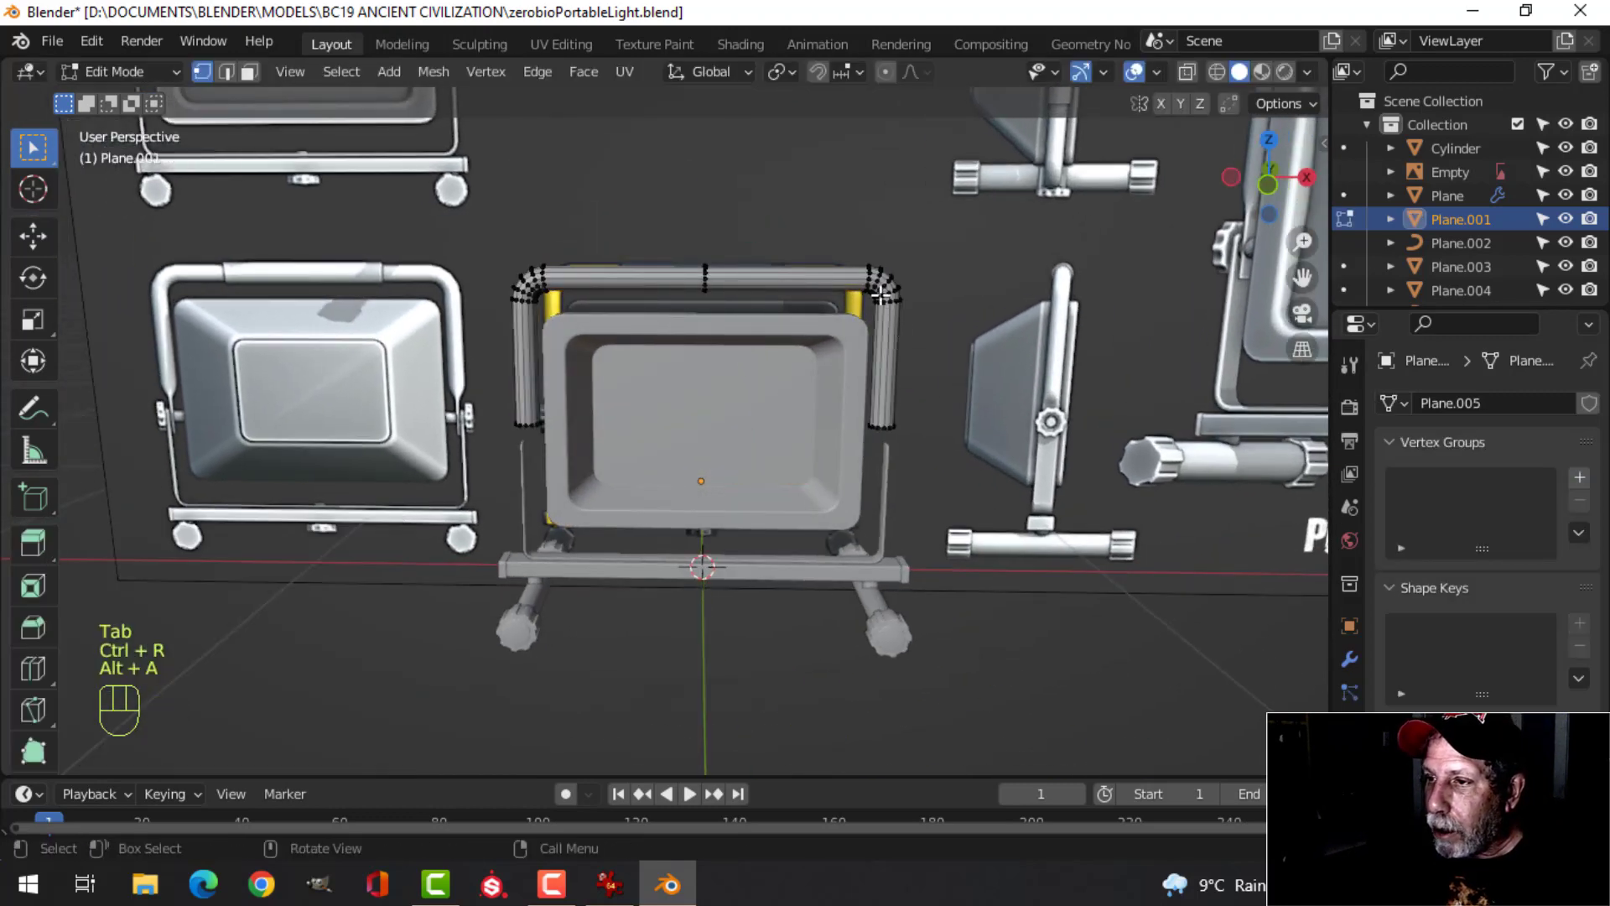
# Delete the vertices of the handle's right half in wireframe shading
pyautogui.press('z')
pyautogui.click(751, 295)
pyautogui.press('b')
pyautogui.moveTo(789, 216); pyautogui.dragTo(934, 474)
pyautogui.press('x')
pyautogui.click(913, 486)
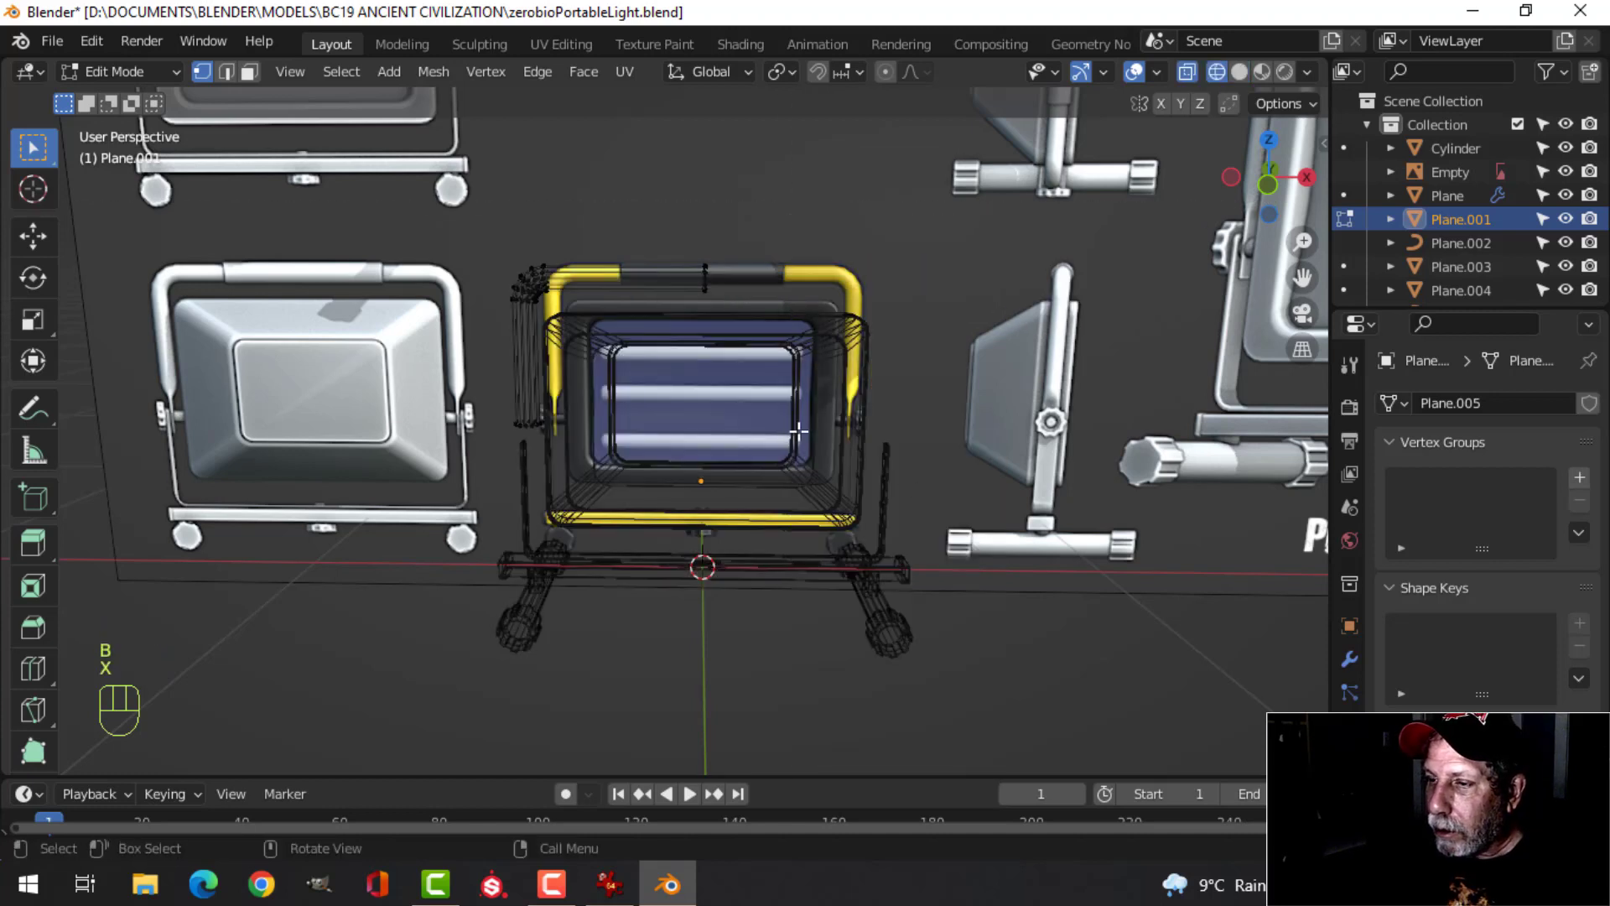
# Add a Mirror modifier on the X axis to the handle and enable Clipping
pyautogui.click(1349, 659)
pyautogui.click(1459, 404)
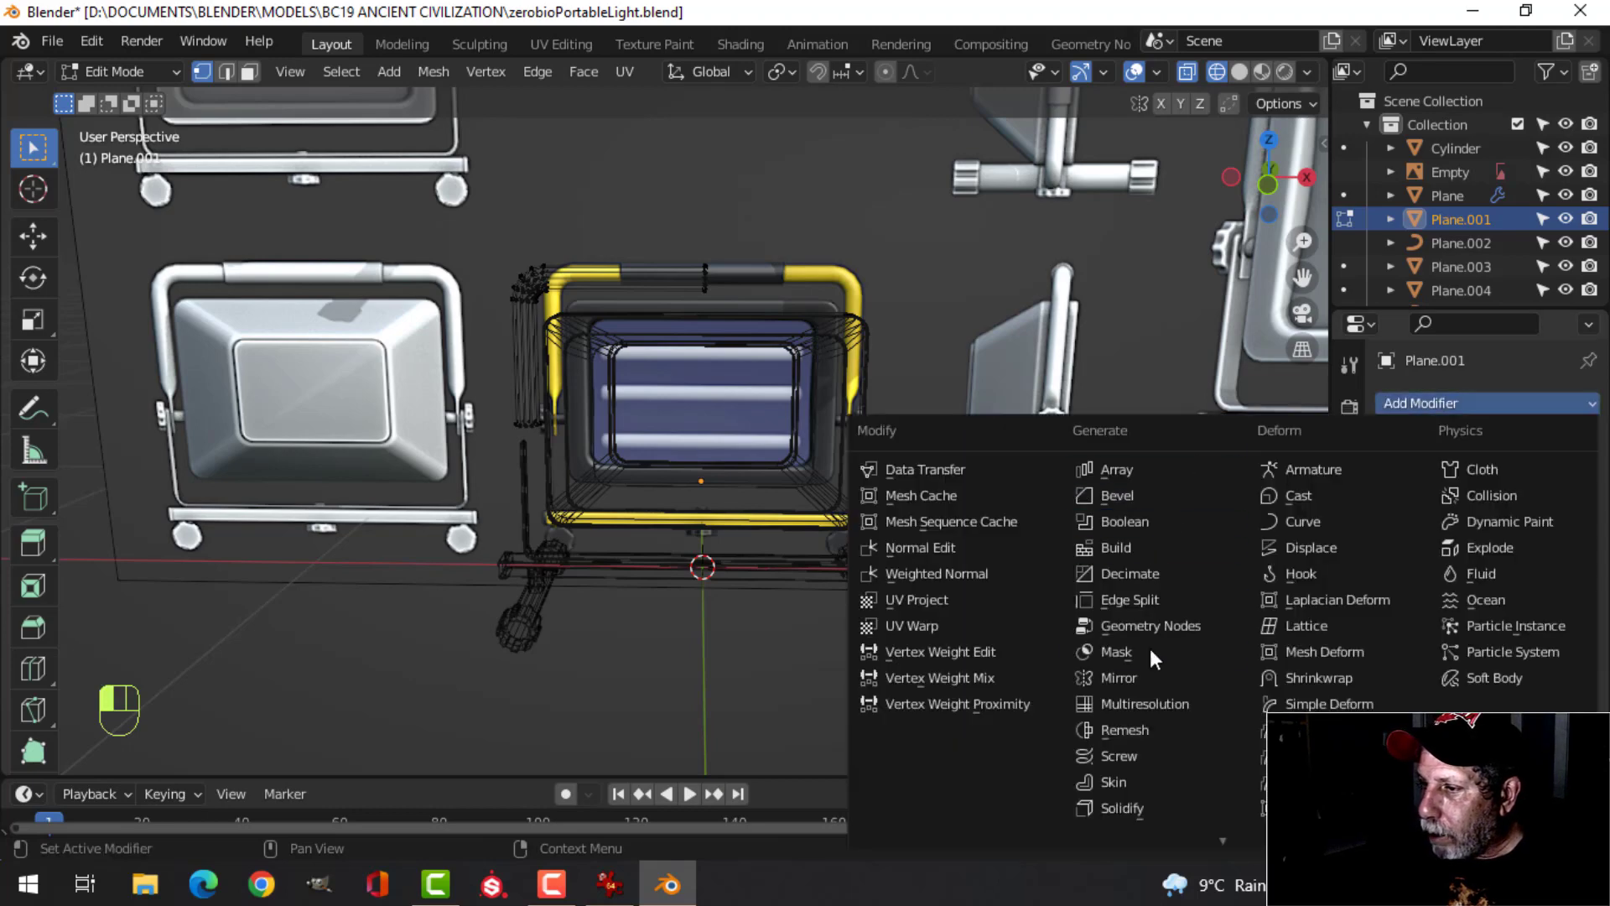
pyautogui.click(1120, 677)
pyautogui.click(1472, 592)
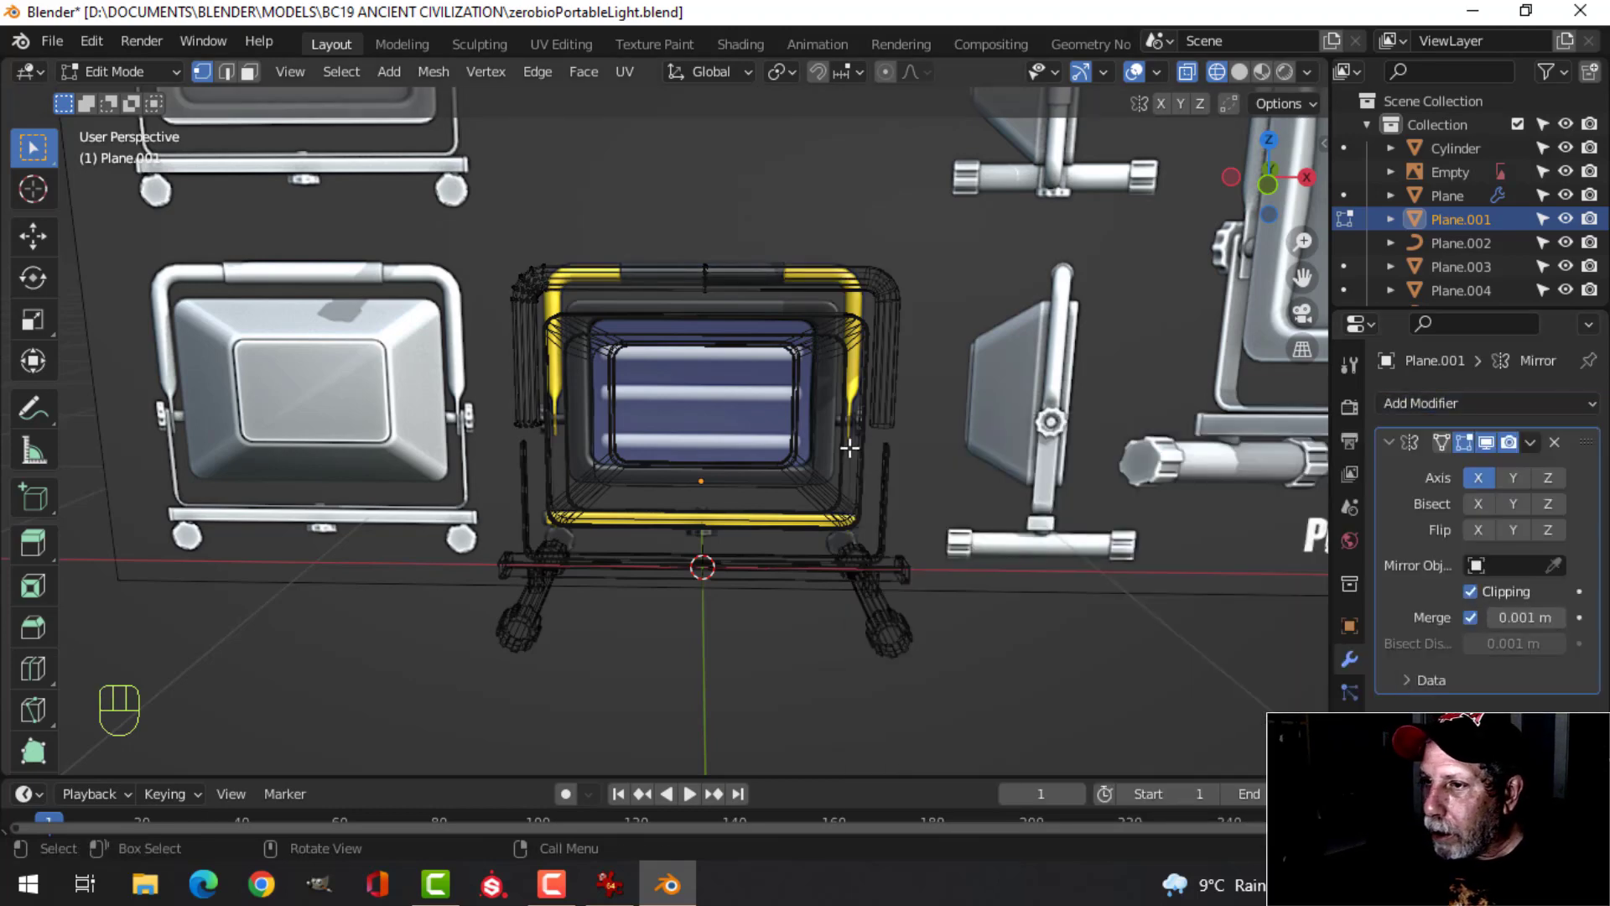
# Extrude the lower end ring of the handle's left tube down about 0.116 m along Z in front view
pyautogui.scroll(3, 848, 446)
pyautogui.keyDown('shift'); pyautogui.moveTo(793, 411); pyautogui.dragTo(1053, 470, button='middle'); pyautogui.keyUp('shift')
pyautogui.moveTo(847, 458); pyautogui.dragTo(851, 426, button='middle')
pyautogui.press('b')
pyautogui.moveTo(637, 401); pyautogui.dragTo(722, 453)
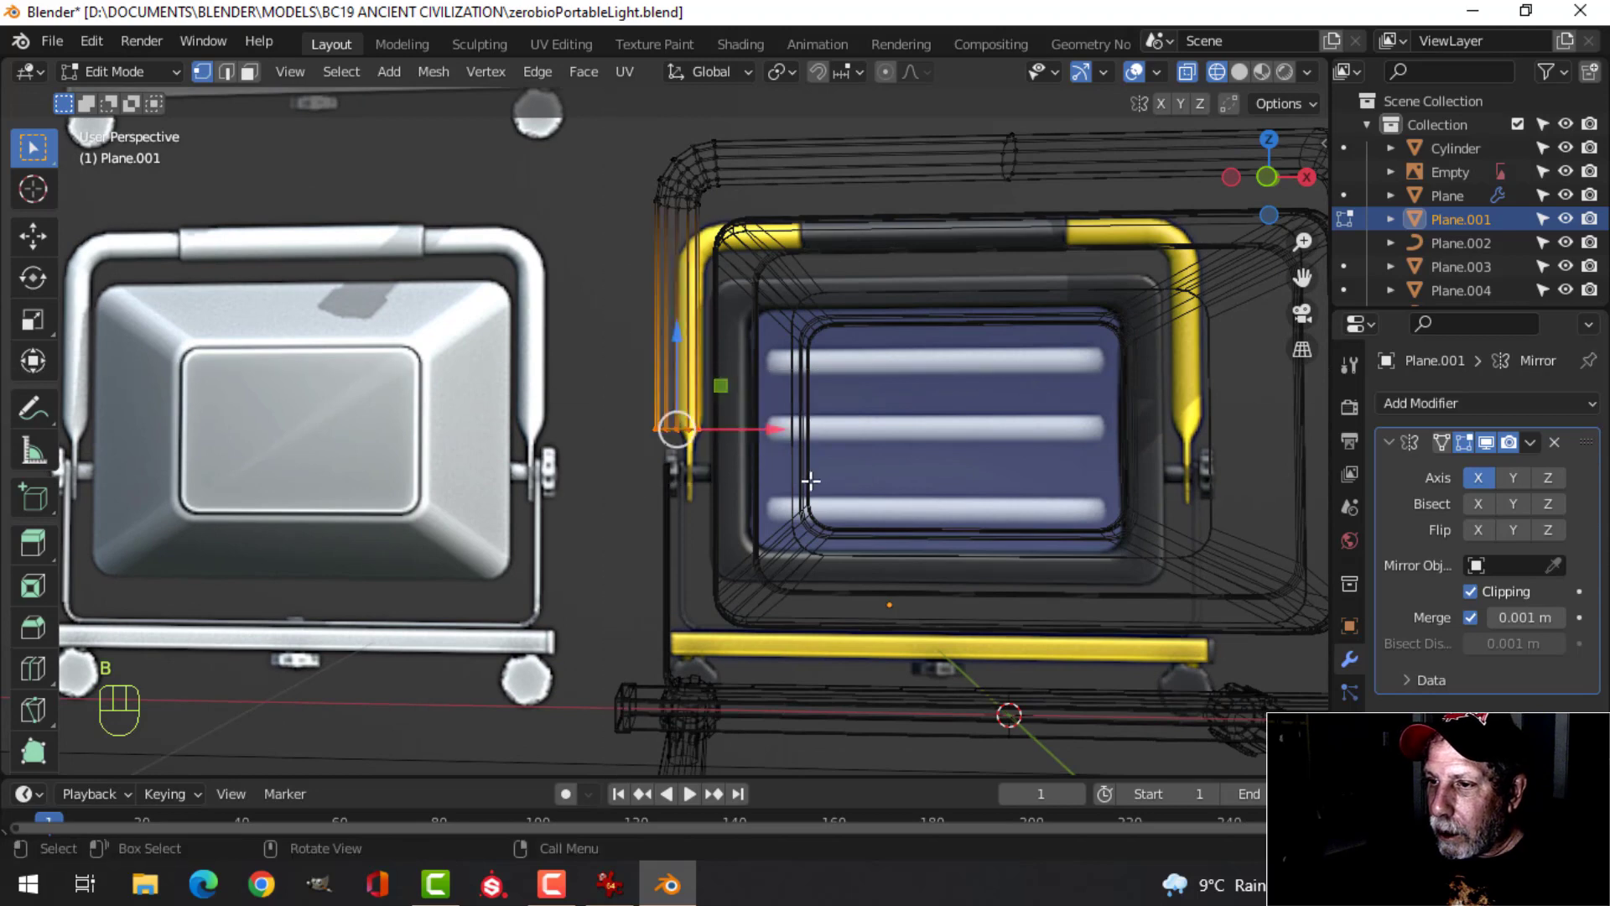
pyautogui.press('KP_1')
pyautogui.scroll(5, 872, 474)
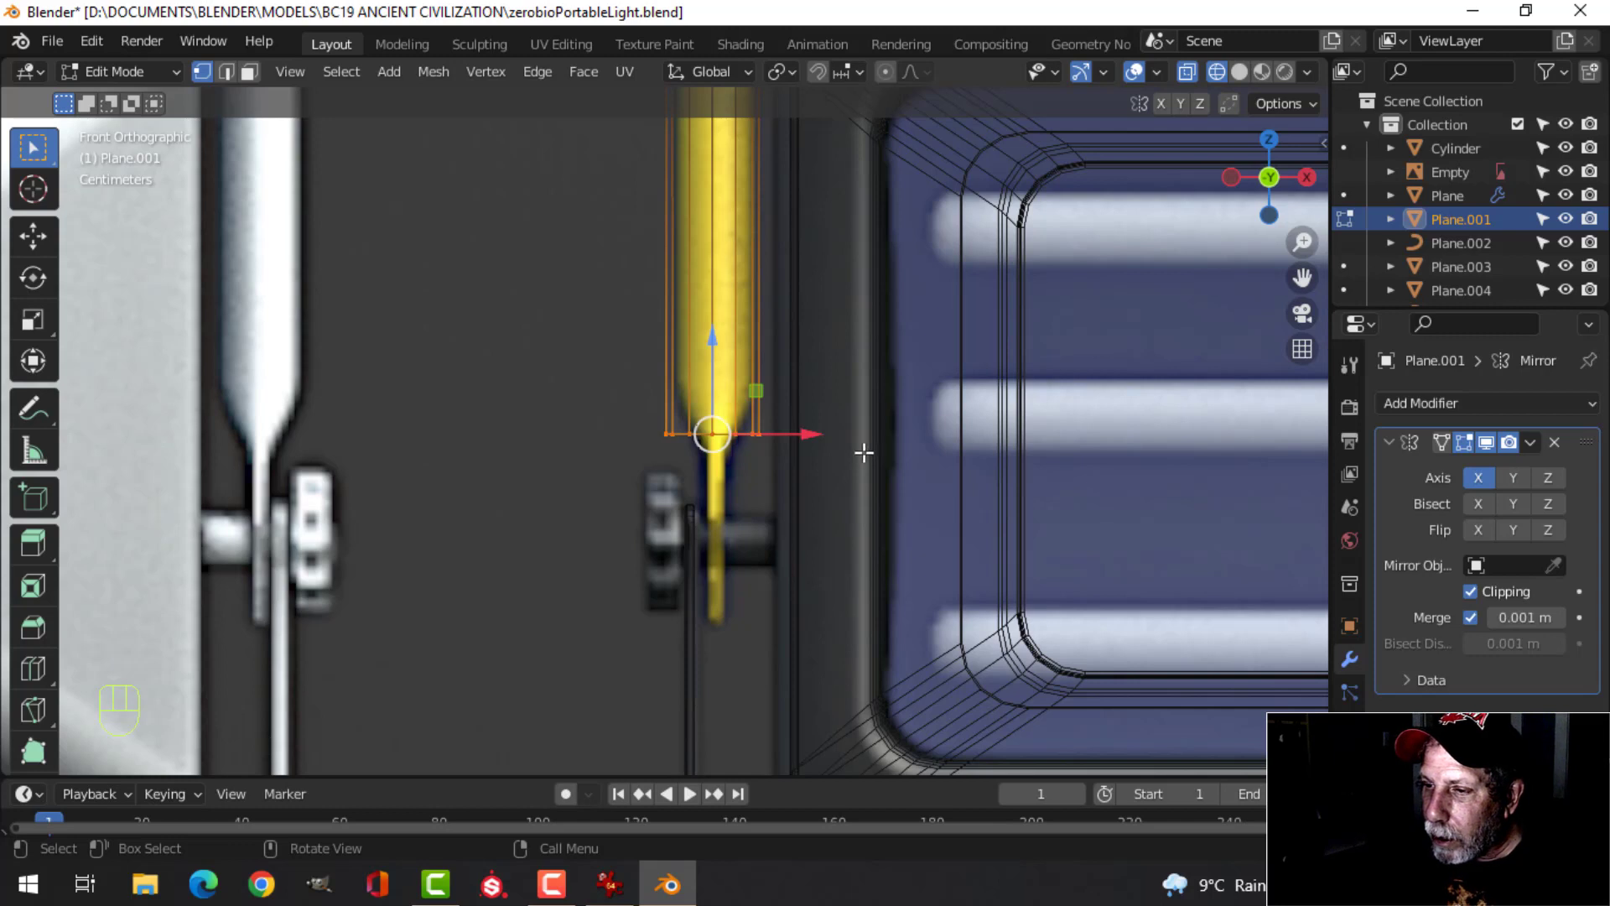
pyautogui.scroll(-1, 864, 453)
pyautogui.keyDown('shift'); pyautogui.moveTo(864, 445); pyautogui.dragTo(862, 405, button='middle'); pyautogui.keyUp('shift')
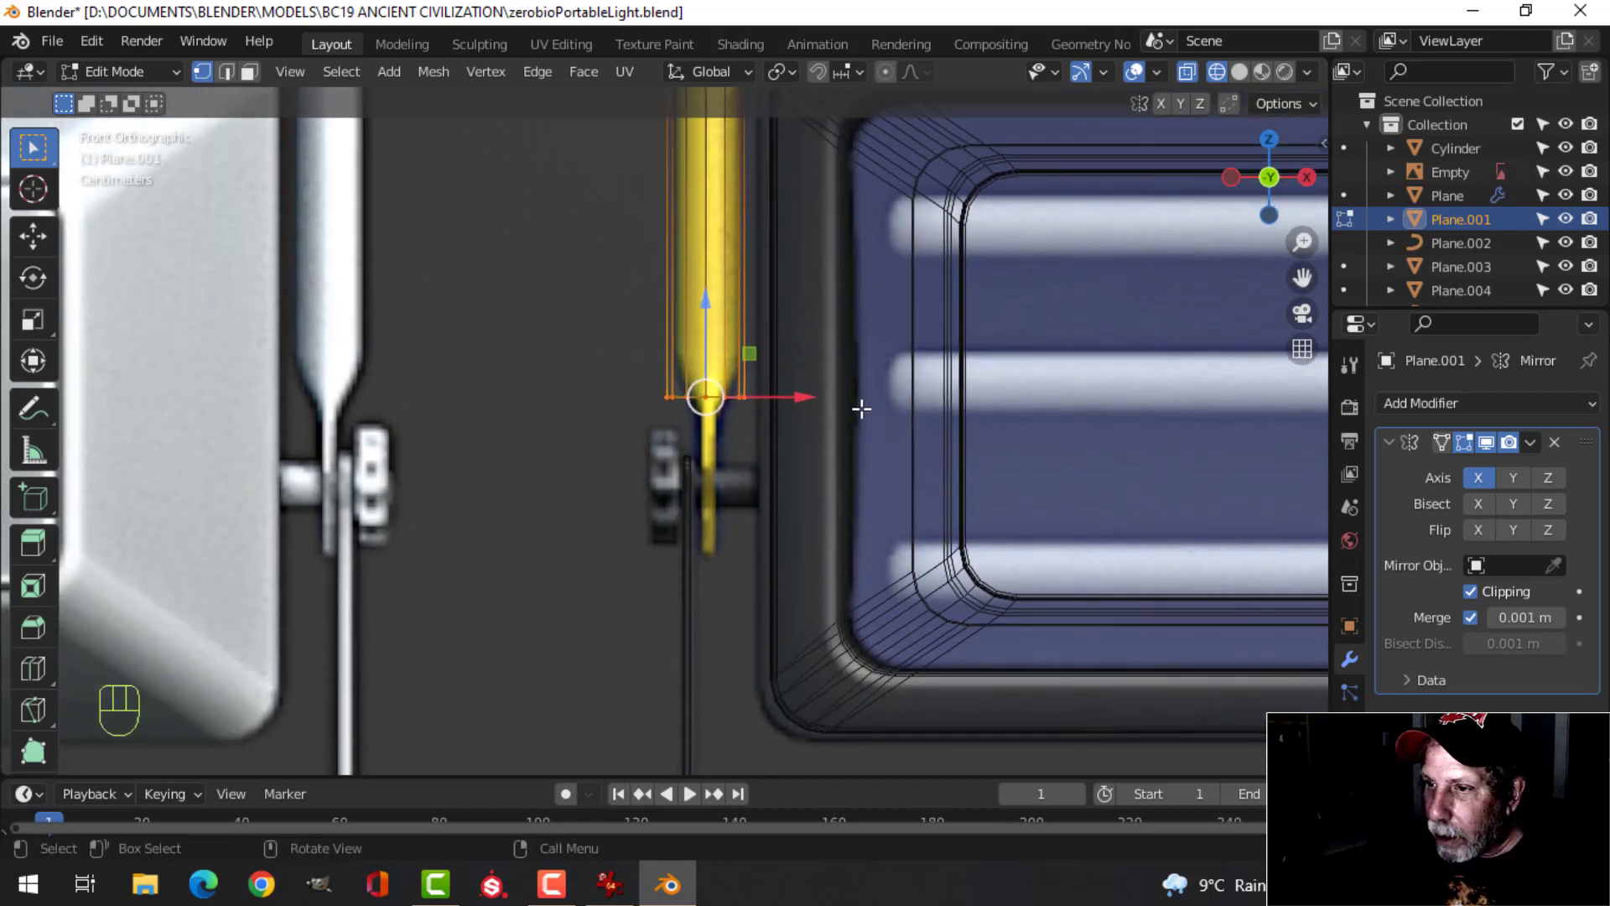
pyautogui.press('e')
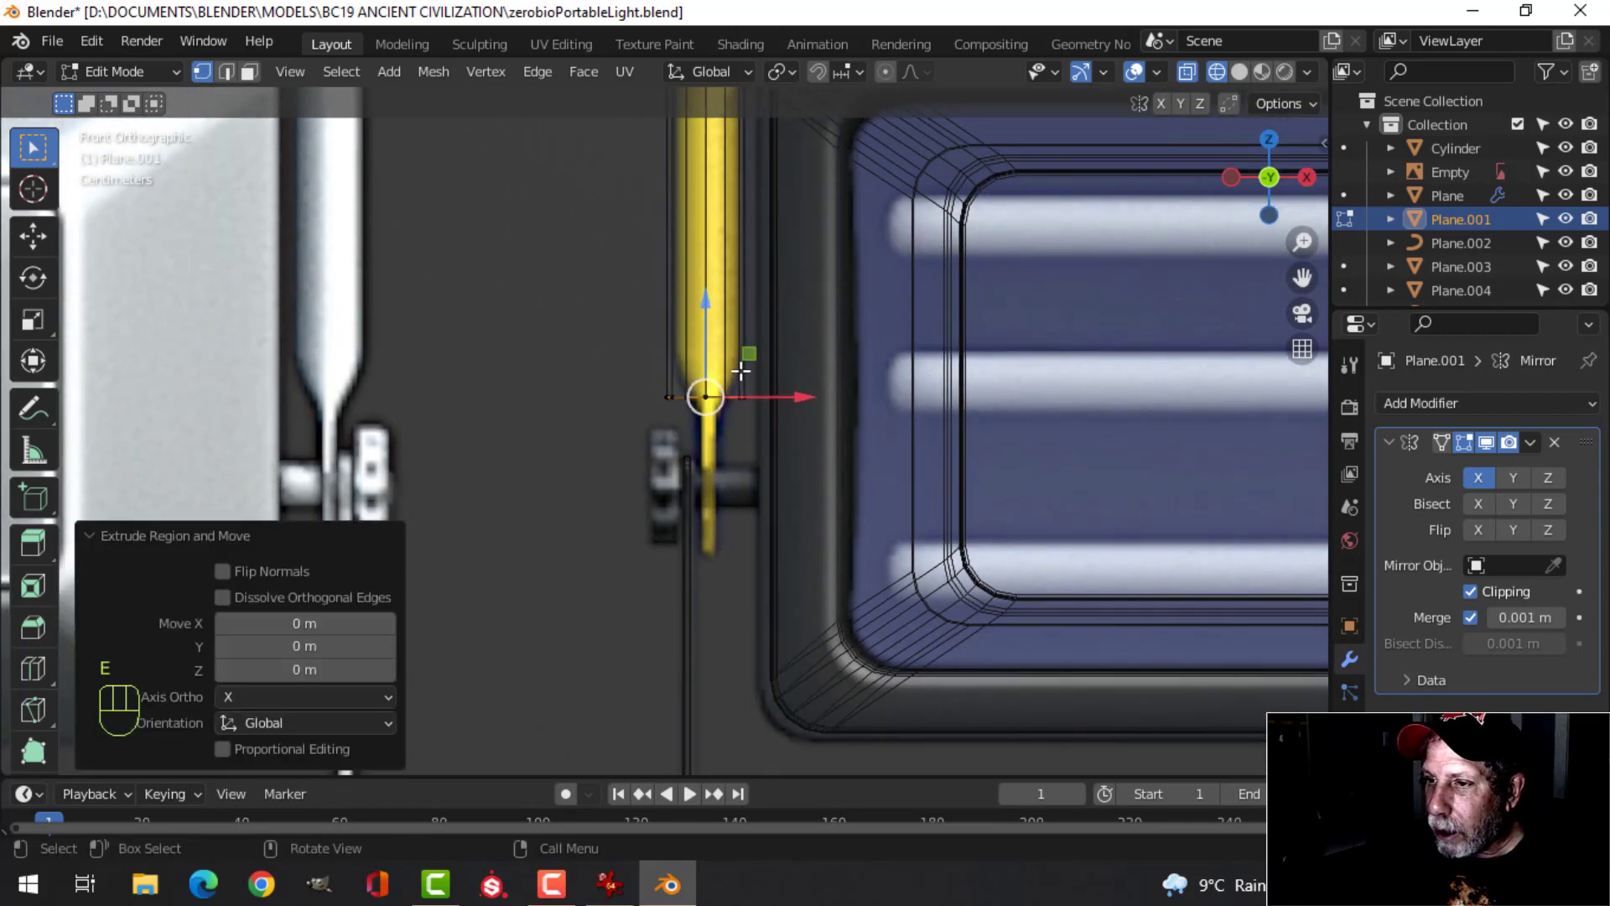
pyautogui.moveTo(695, 309); pyautogui.dragTo(719, 458)
# Scale the extruded end ring to about 0.109 along X to flatten the handle's tip
pyautogui.press('s')
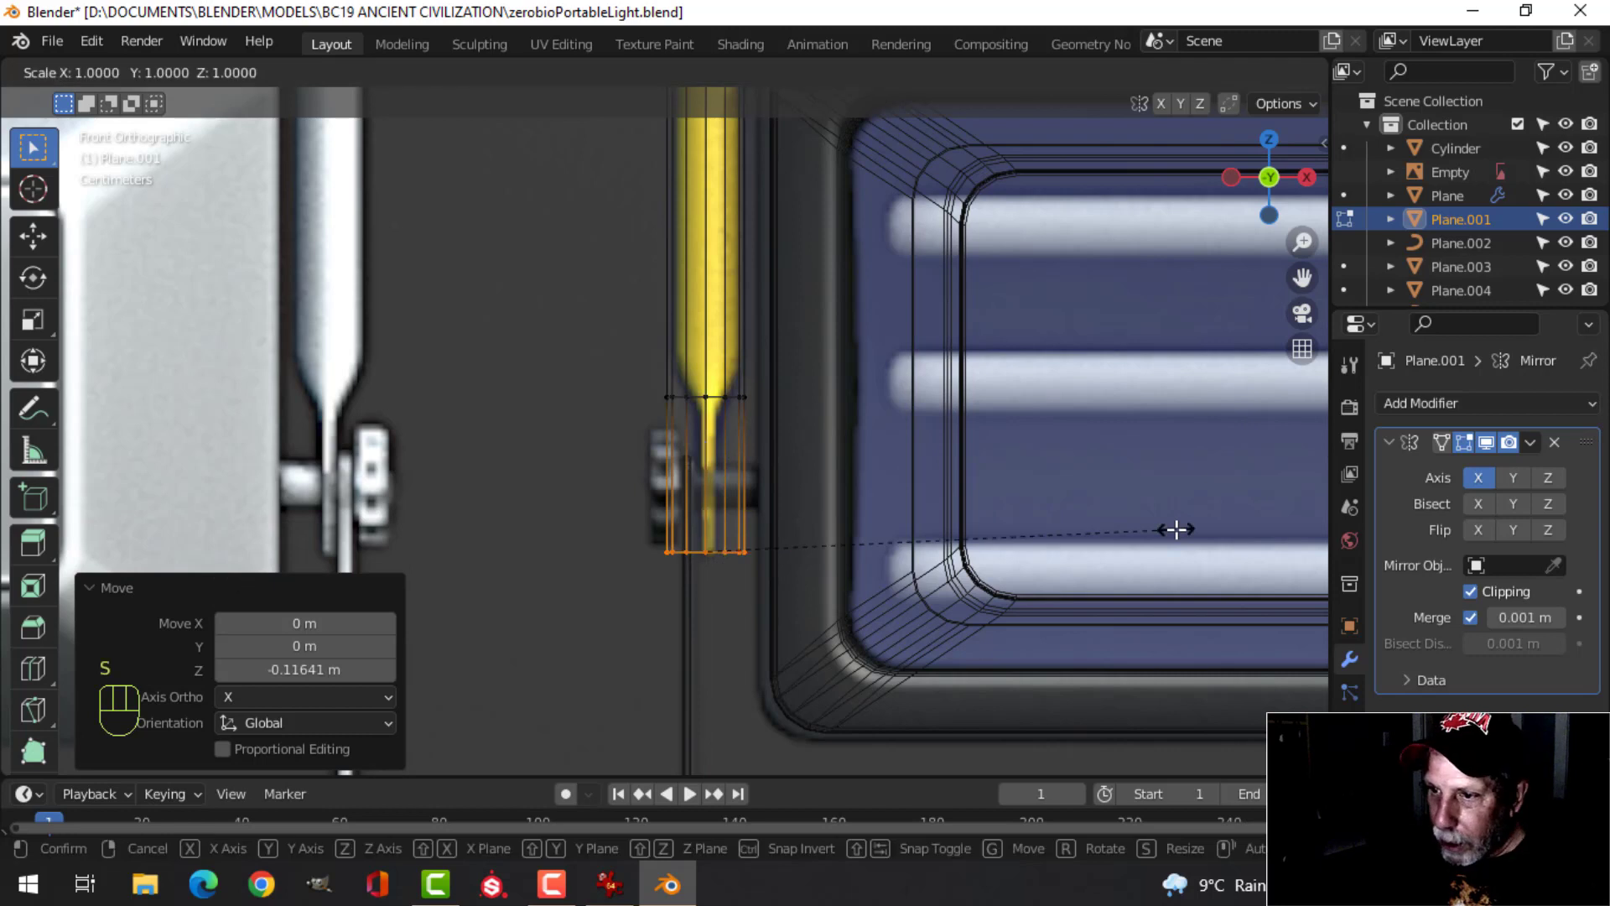
pyautogui.press('x')
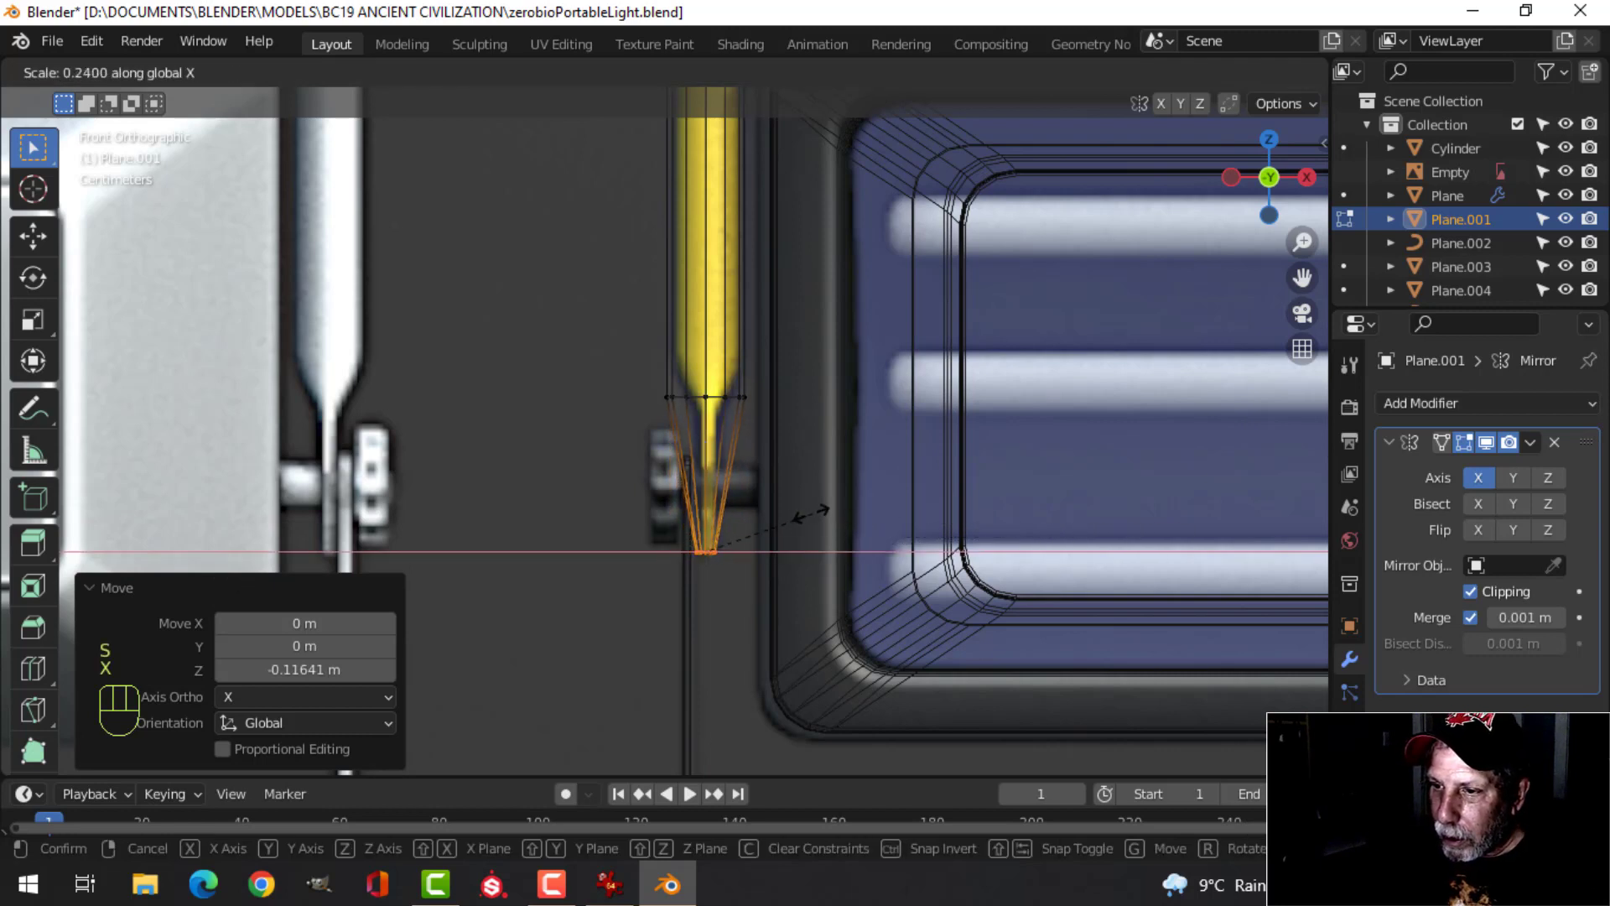
pyautogui.click(727, 514)
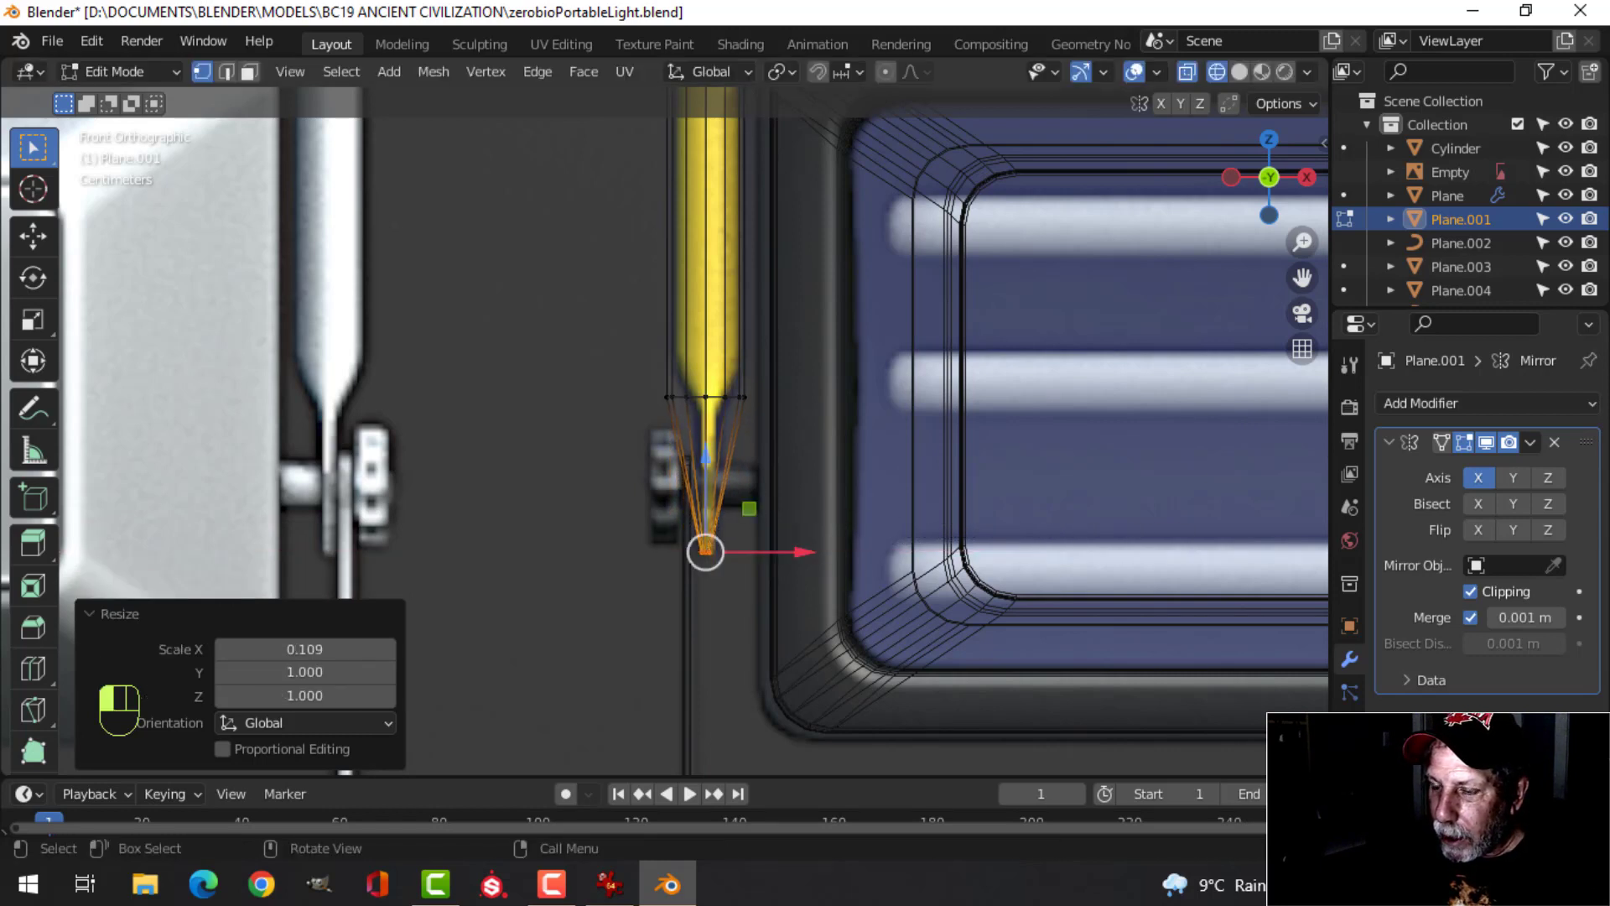
# Add a loop cut near the top of the tapered tip, factor about 0.883, and scale it to about 0.377 along X
pyautogui.hotkey('ctrl', 'r')
pyautogui.click(734, 457)
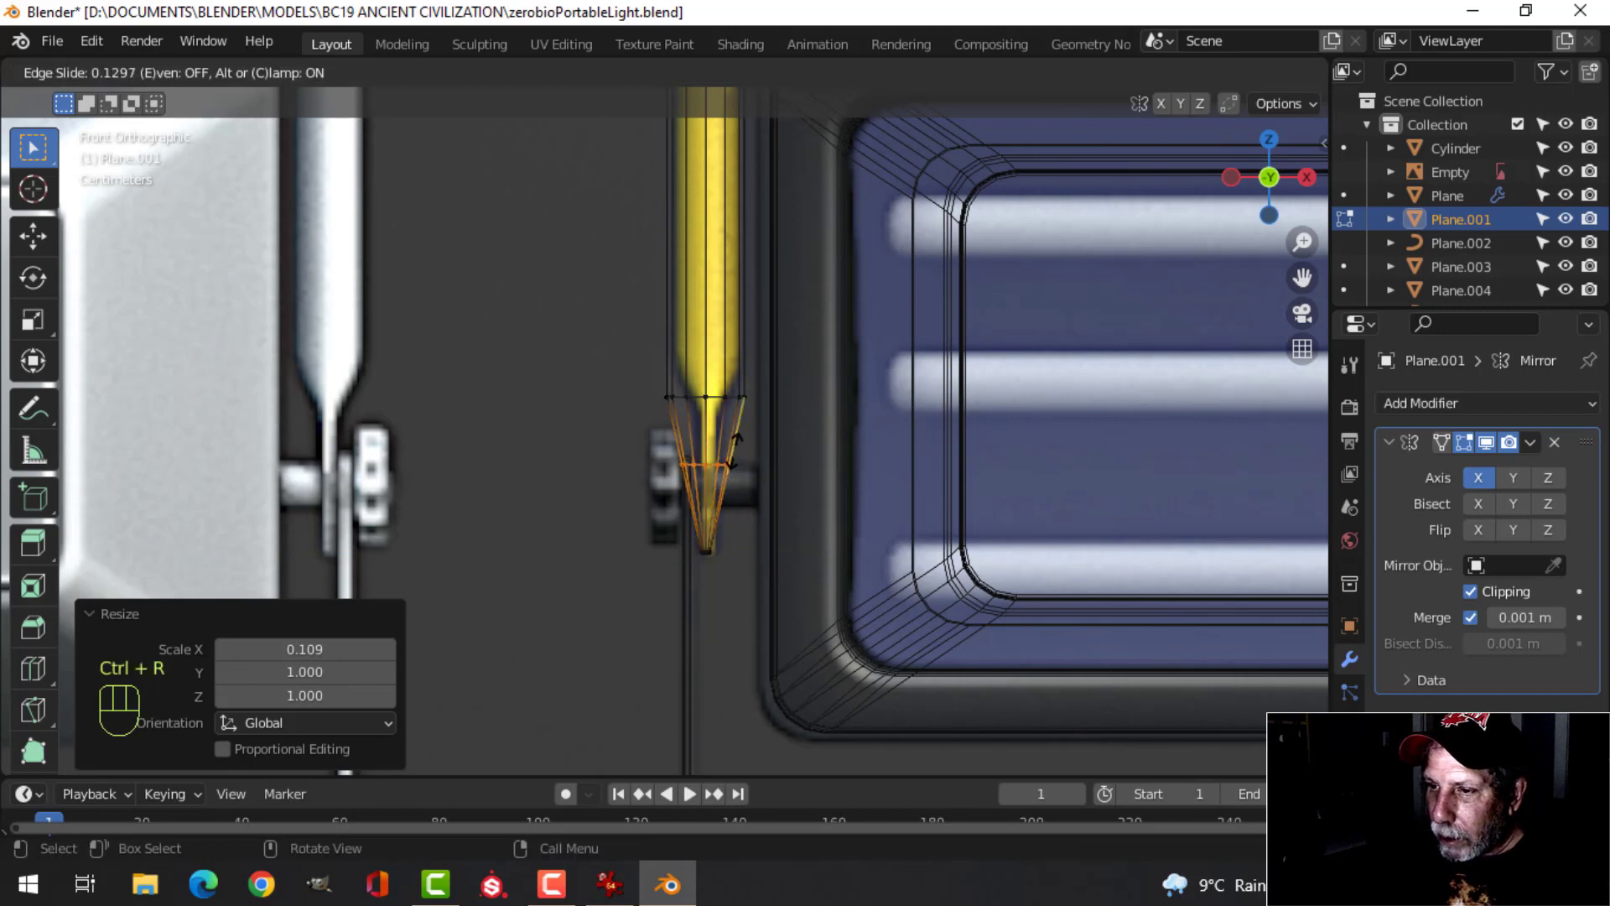
pyautogui.click(757, 394)
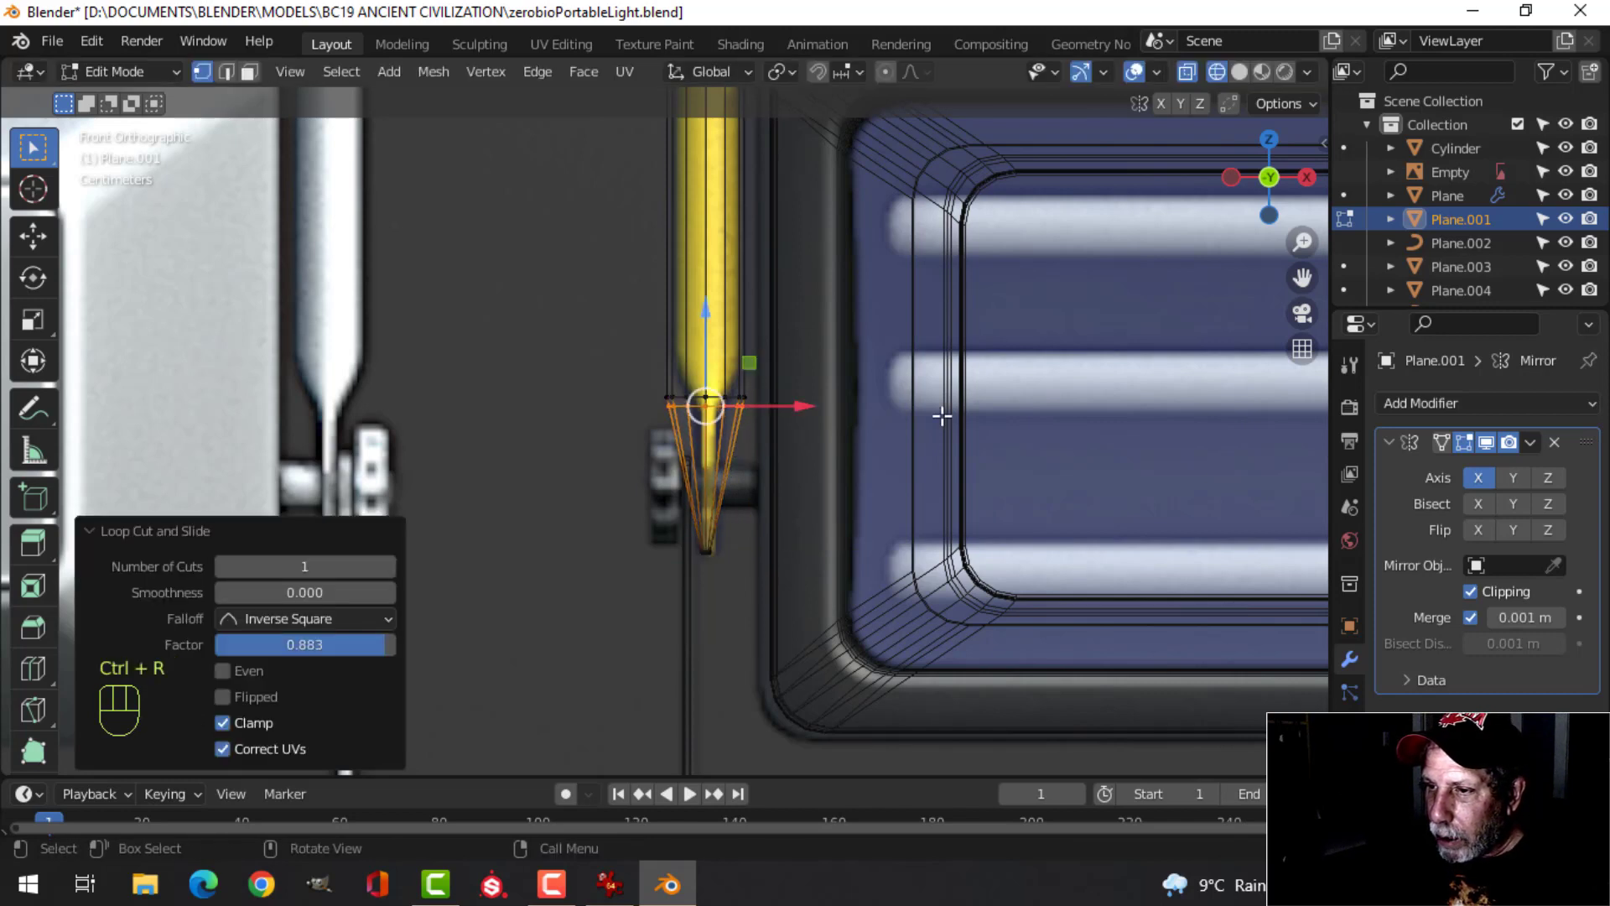
pyautogui.press('s')
pyautogui.press('x')
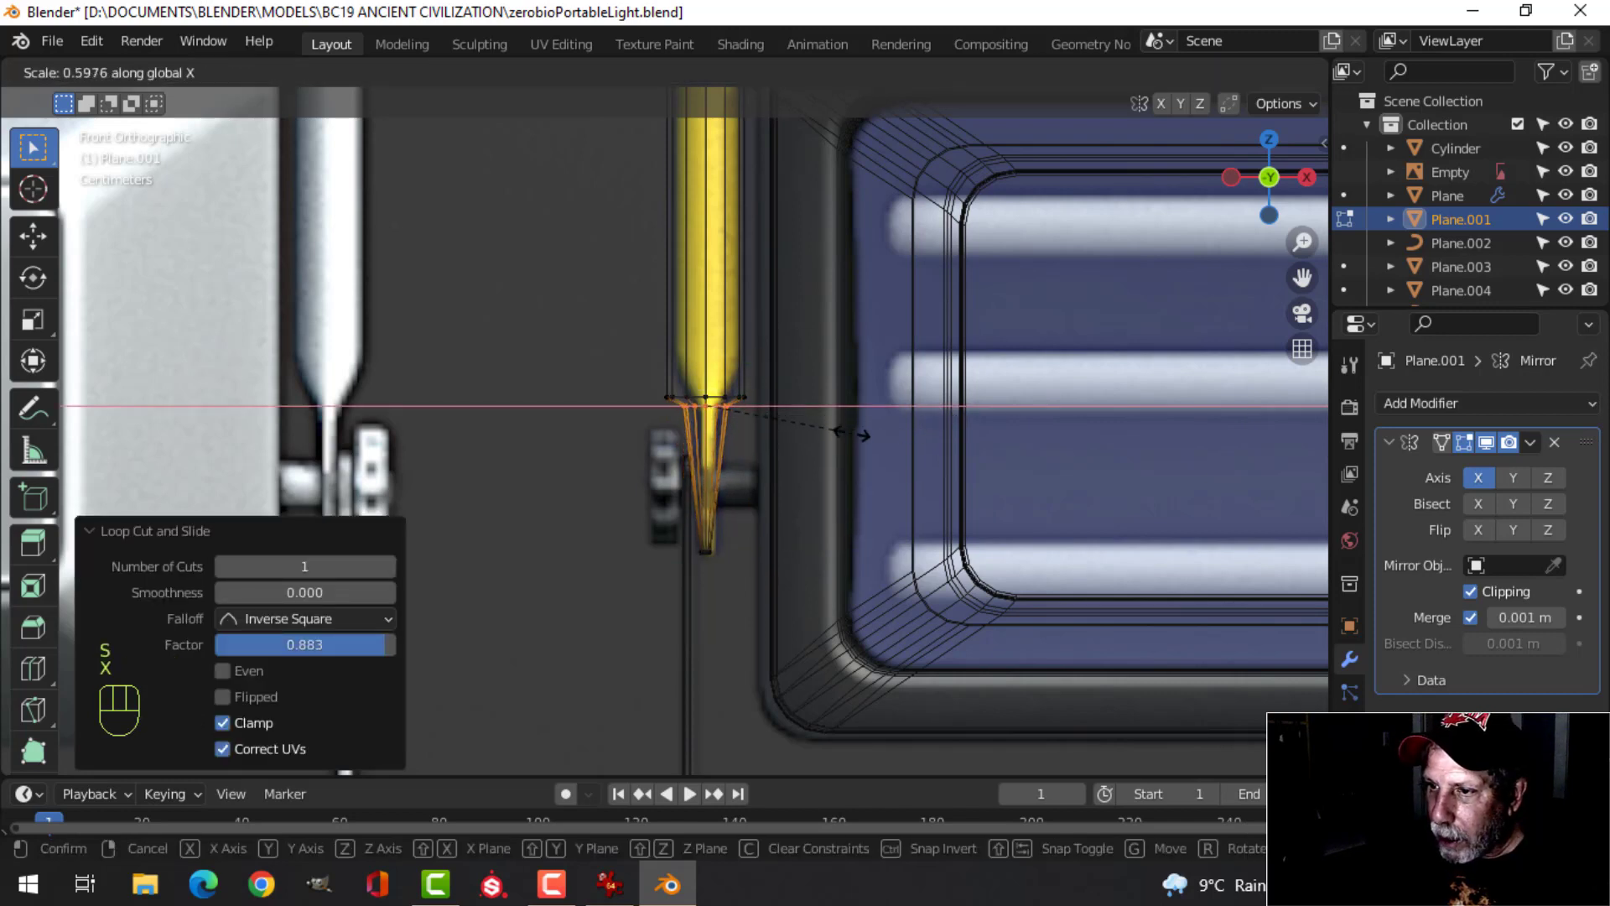
pyautogui.click(780, 433)
# Select the edge loop where the handle's tube starts to taper and raise it about 0.016 m along Z
pyautogui.scroll(3, 788, 432)
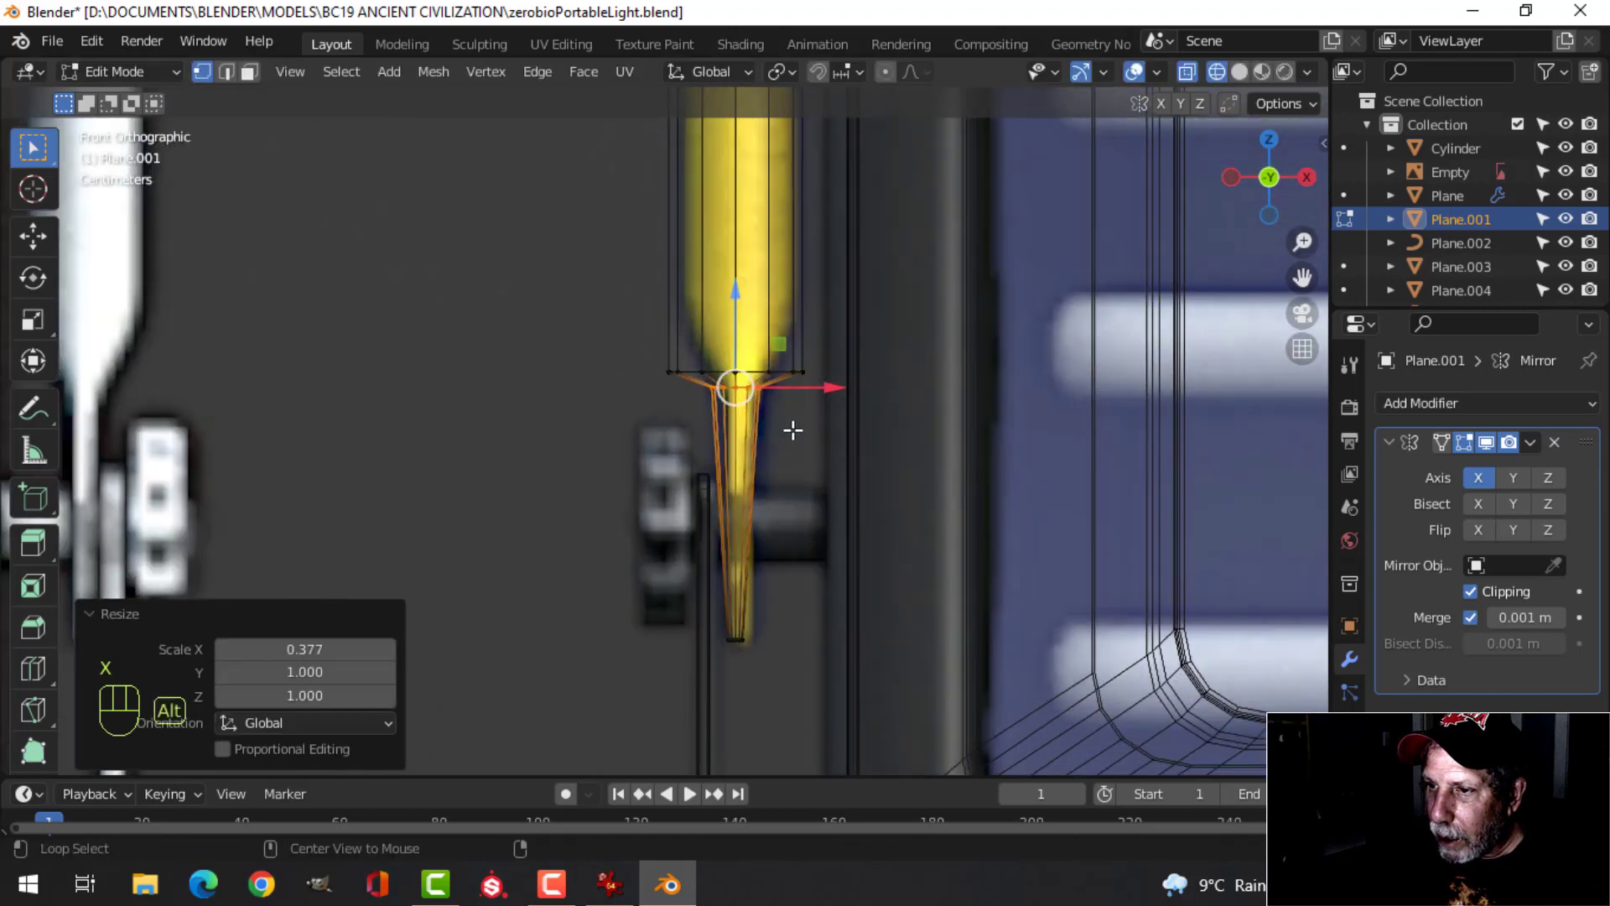
pyautogui.hotkey('alt', 'a')
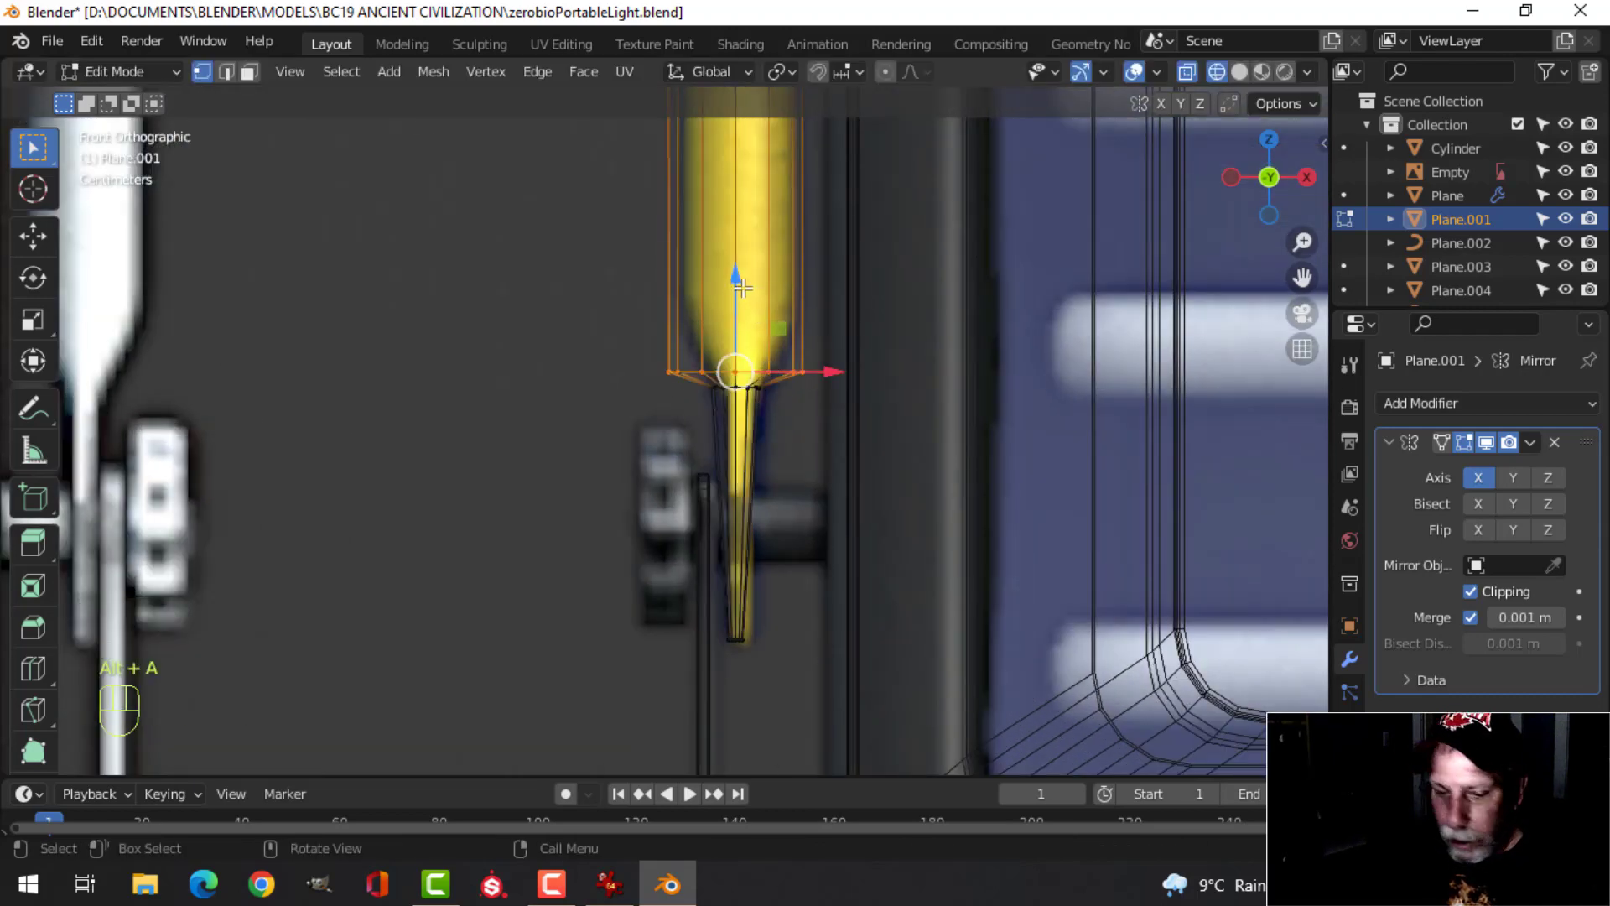
pyautogui.press('2')
pyautogui.moveTo(738, 285); pyautogui.dragTo(734, 249)
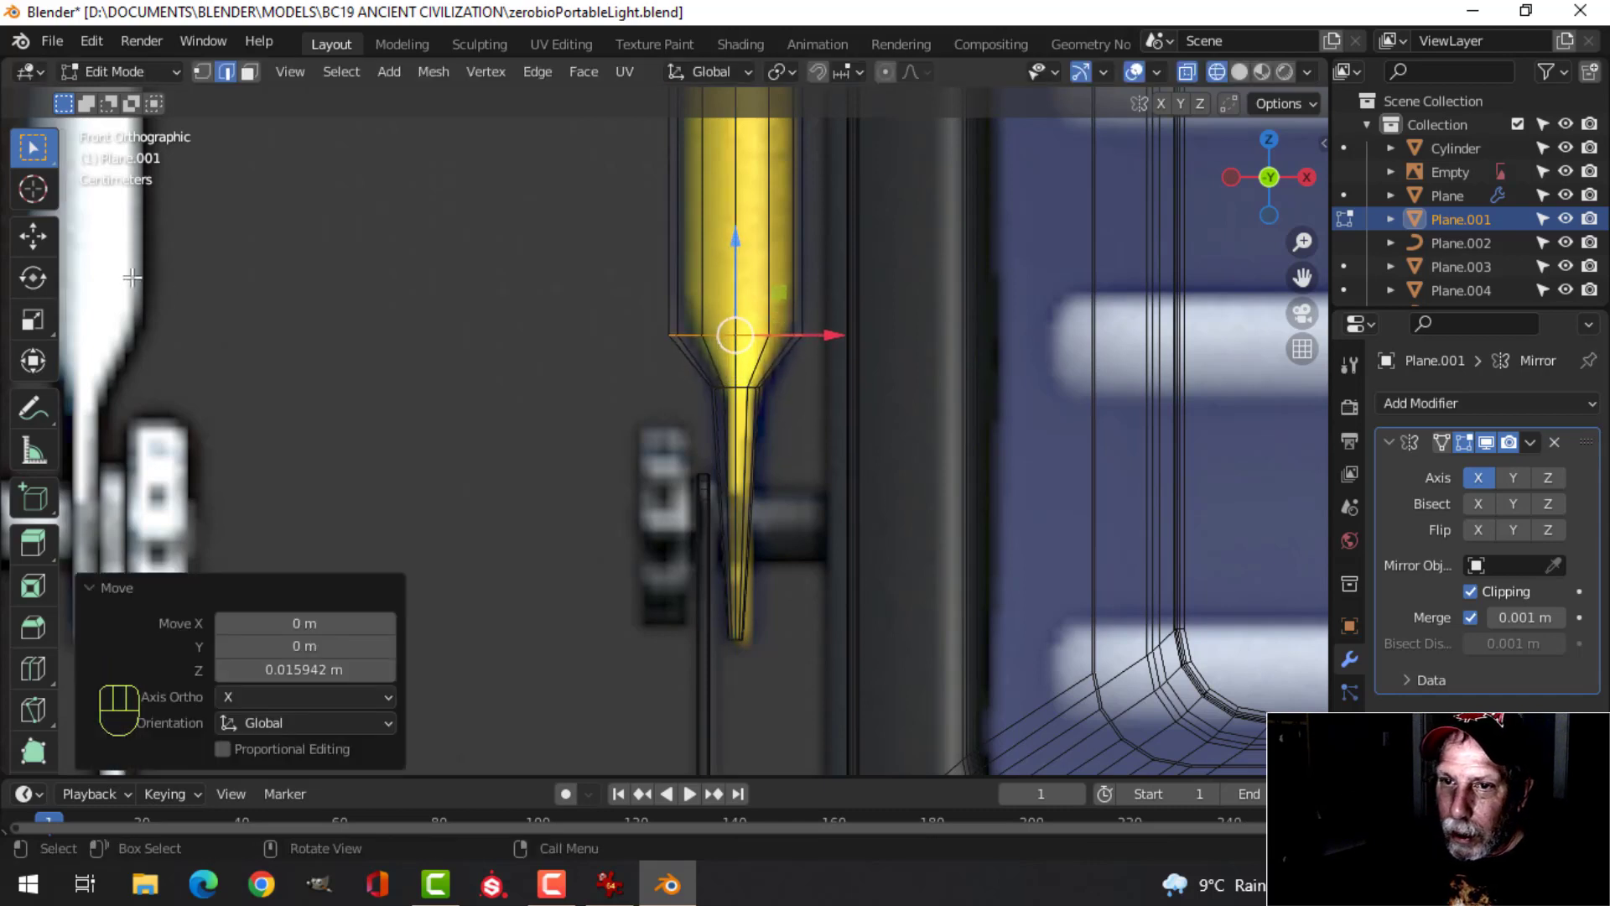
# Bevel the edge loop where the handle's tube starts to taper, about 0.0167 m wide with 4 segments, and return to solid shading
pyautogui.click(17, 240)
pyautogui.hotkey('ctrl', 'b')
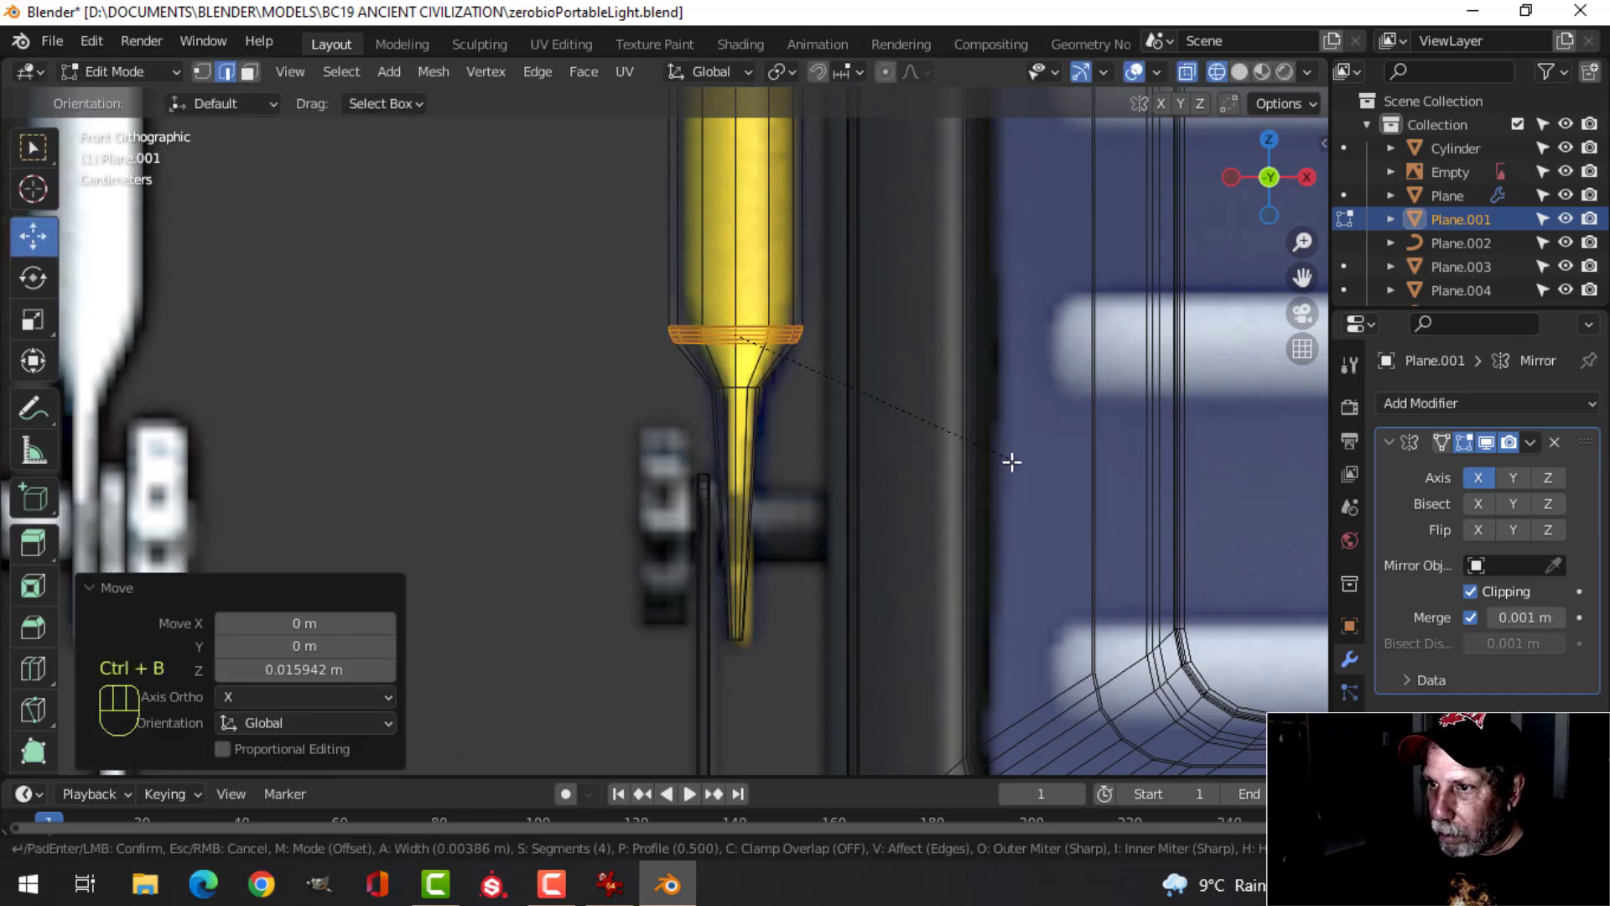
pyautogui.click(1034, 474)
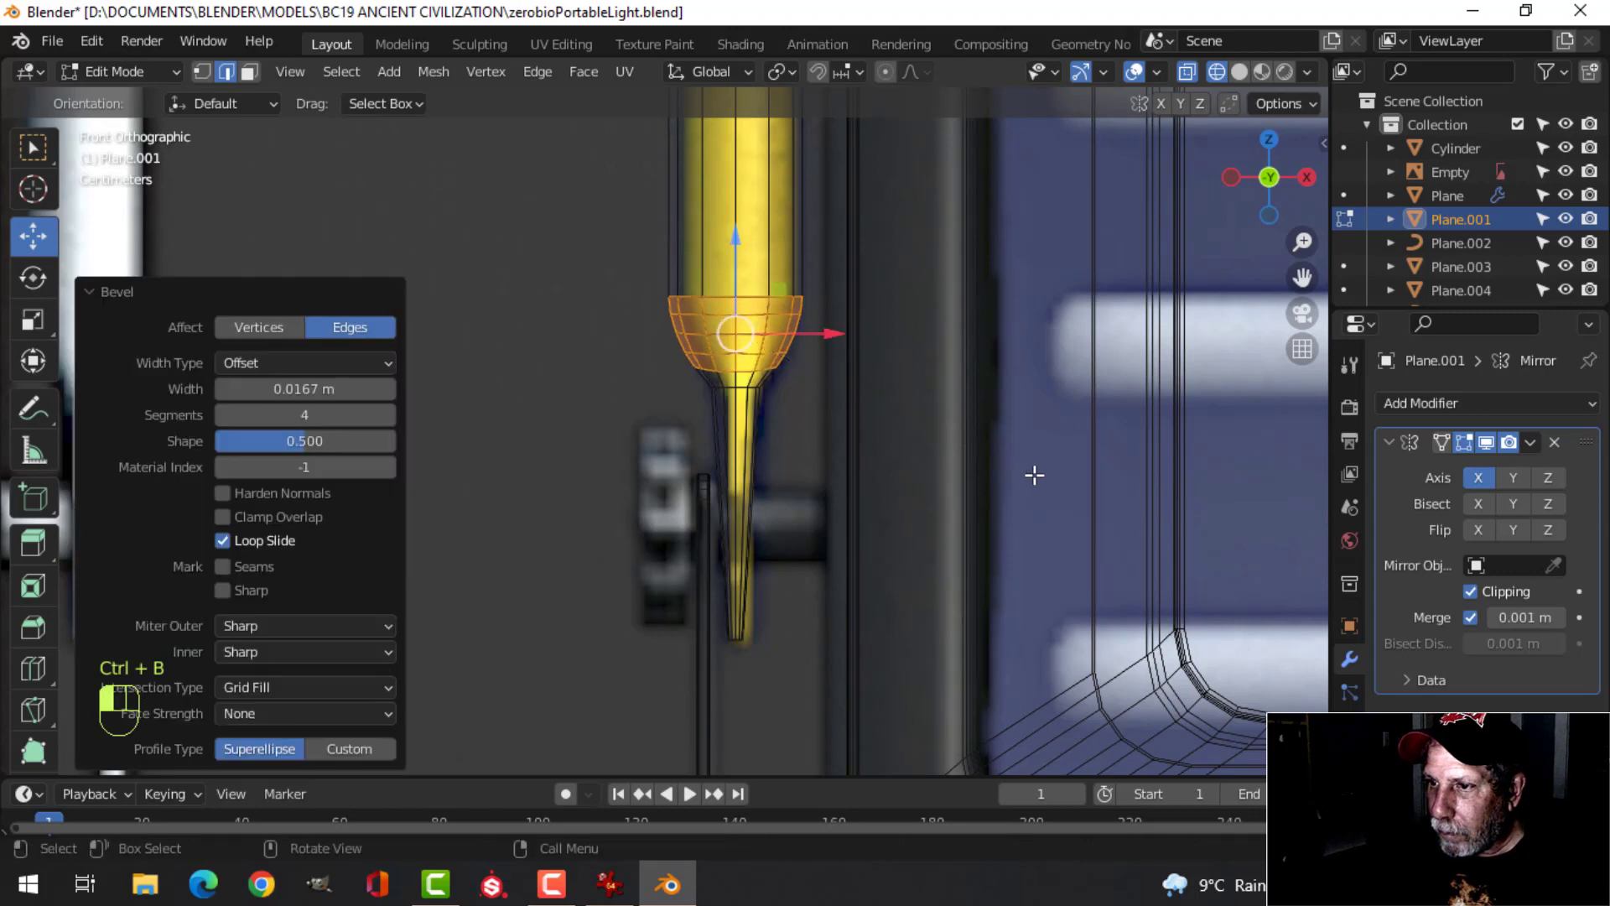
pyautogui.press('Tab')
pyautogui.press('z')
pyautogui.click(1078, 475)
# Add a loop cut to the handle's flattened tip just below the bevelled taper, slid to a factor of about 0.913
pyautogui.moveTo(1079, 475)
pyautogui.mouseDown(button='middle')
pyautogui.moveTo(814, 401)
pyautogui.moveTo(624, 417)
pyautogui.moveTo(685, 446)
pyautogui.moveTo(839, 361)
pyautogui.moveTo(769, 424)
pyautogui.moveTo(597, 367)
pyautogui.moveTo(767, 411)
pyautogui.moveTo(839, 344)
pyautogui.moveTo(895, 410)
pyautogui.moveTo(851, 370)
pyautogui.mouseUp(button='middle')
pyautogui.press('Tab')
pyautogui.hotkey('alt', 'a')
pyautogui.hotkey('ctrl', 'r')
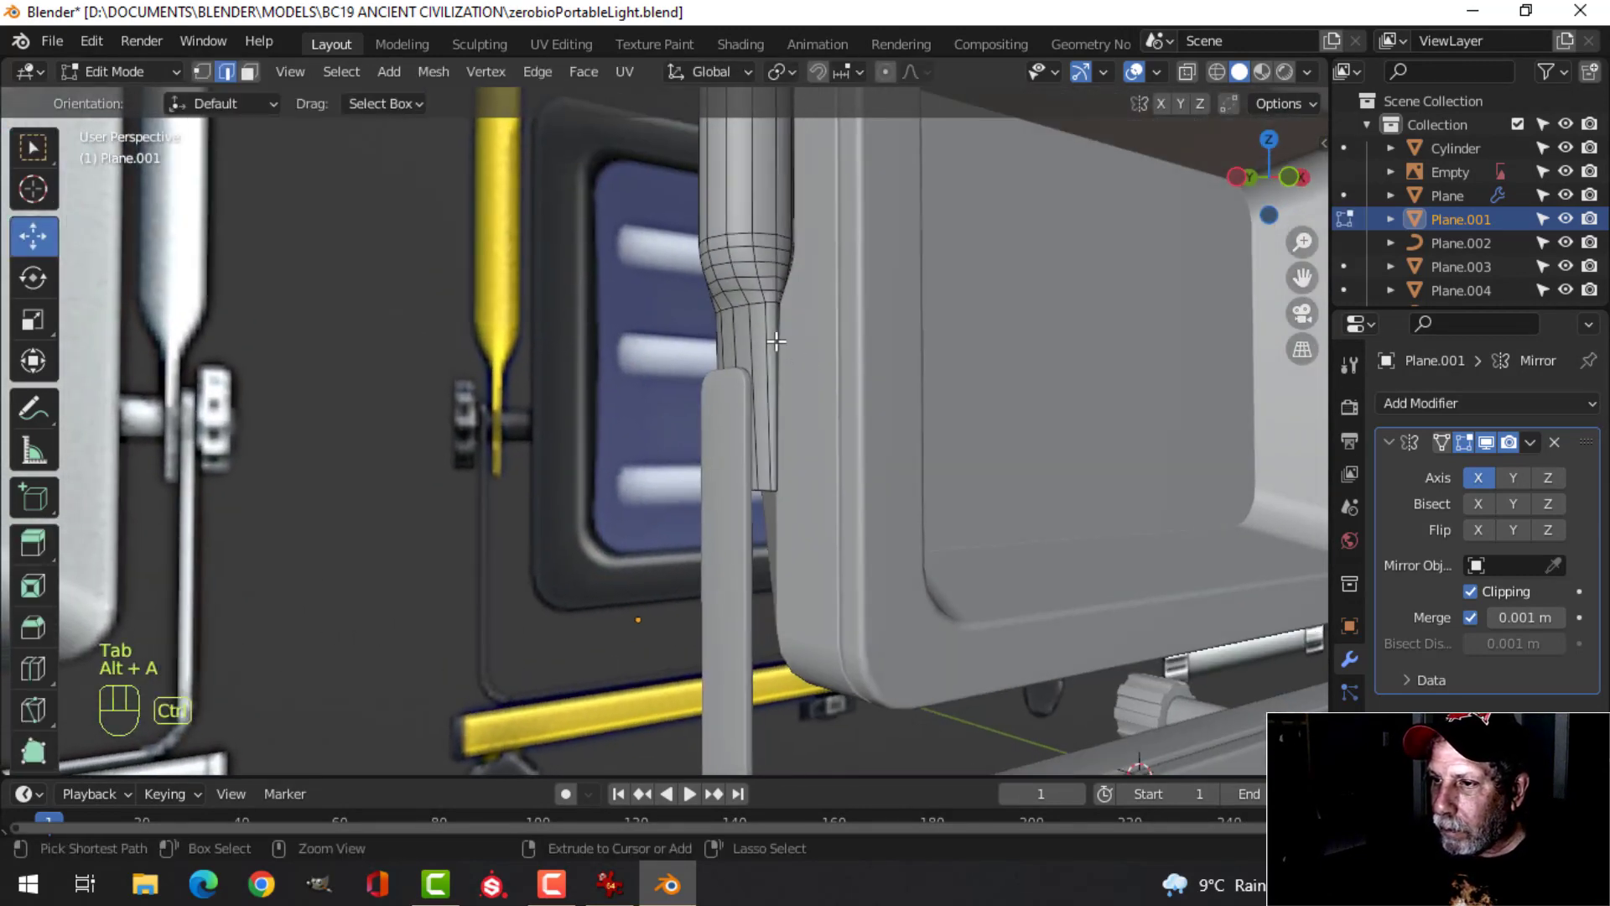
pyautogui.click(774, 323)
pyautogui.click(776, 258)
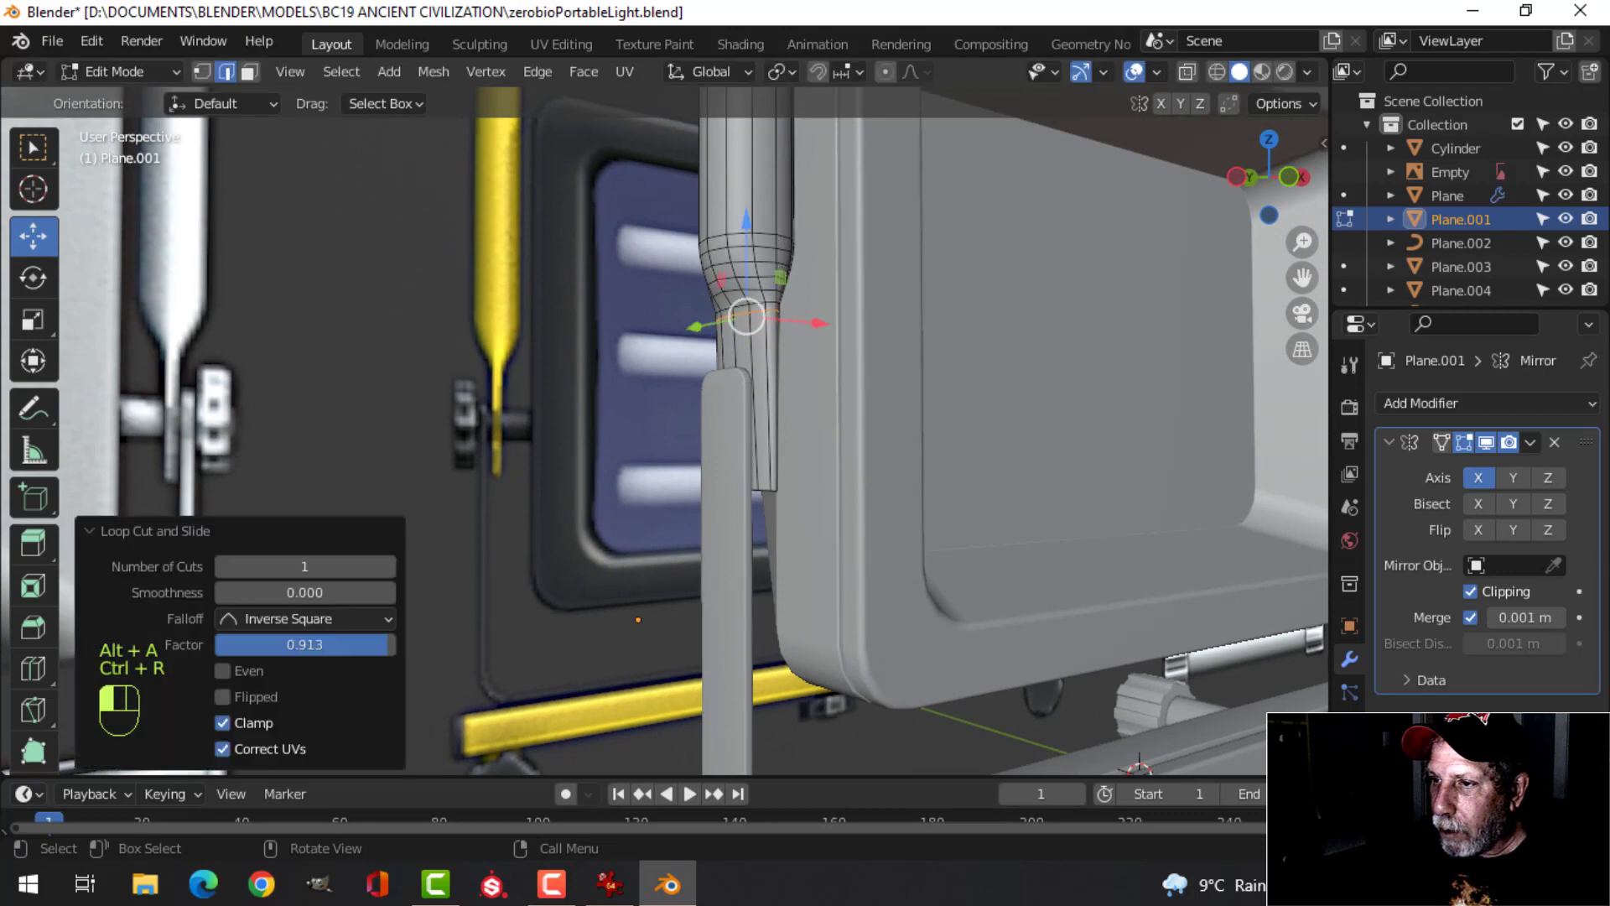
# Select the open edge loop at the lower end of the handle's flattened tip and fill it with a face
pyautogui.press('Tab')
pyautogui.moveTo(822, 356)
pyautogui.mouseDown(button='middle')
pyautogui.moveTo(773, 397)
pyautogui.moveTo(841, 317)
pyautogui.moveTo(801, 339)
pyautogui.mouseUp(button='middle')
pyautogui.scroll(3, 773, 398)
pyautogui.hotkey('alt', 'a')
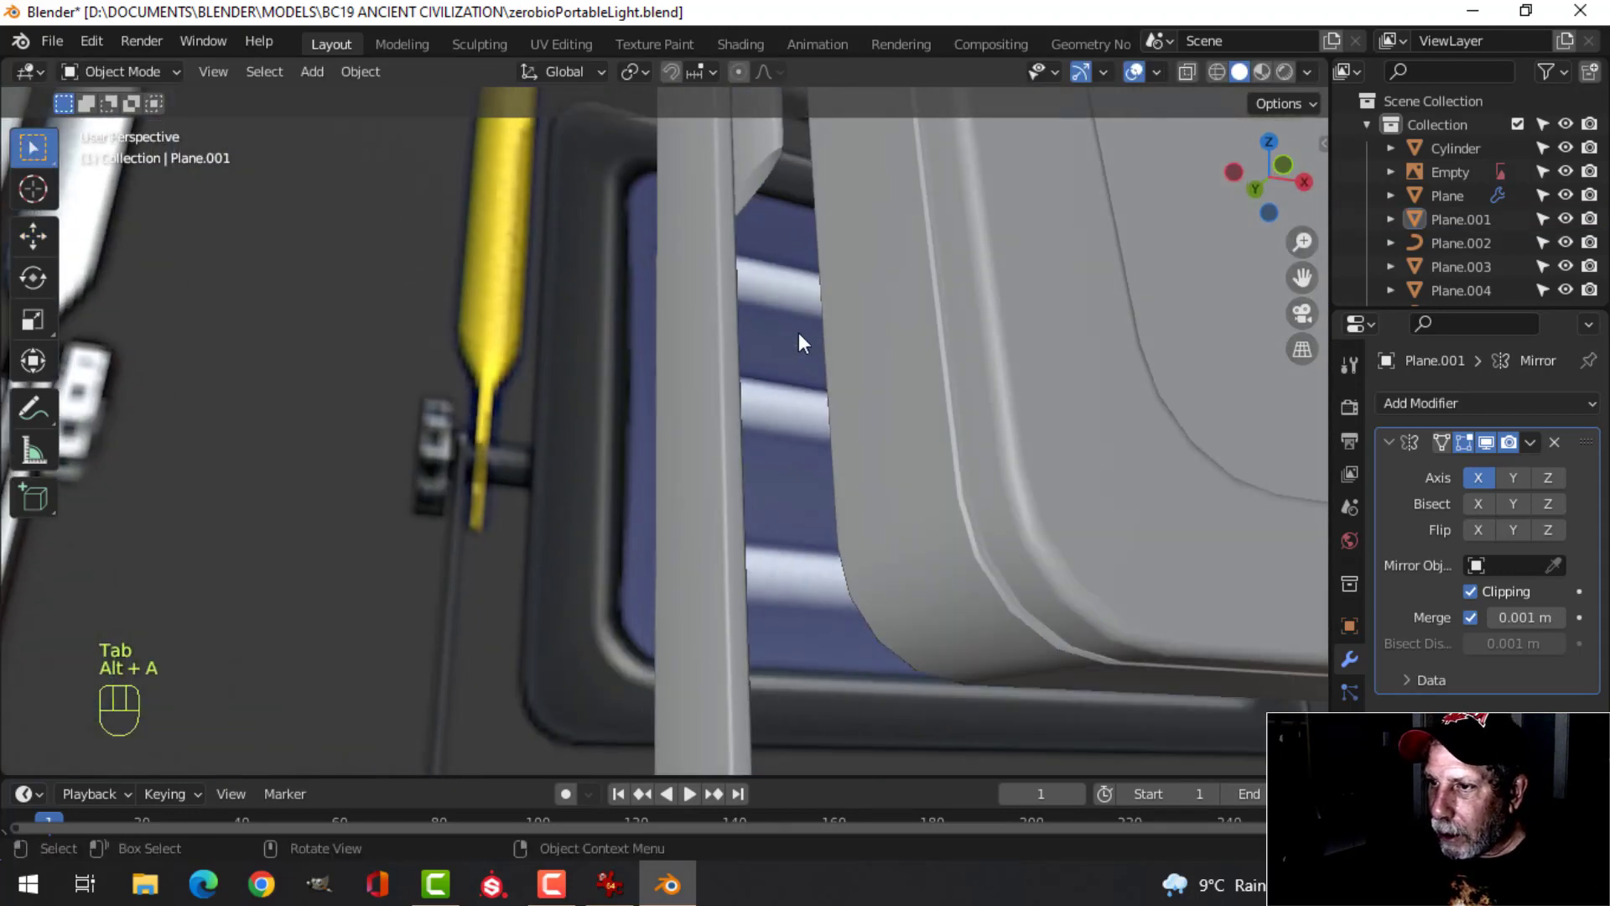
pyautogui.keyDown('shift'); pyautogui.moveTo(757, 170); pyautogui.dragTo(829, 304, button='middle'); pyautogui.keyUp('shift')
pyautogui.press('Tab')
pyautogui.hotkey('alt', 'a')
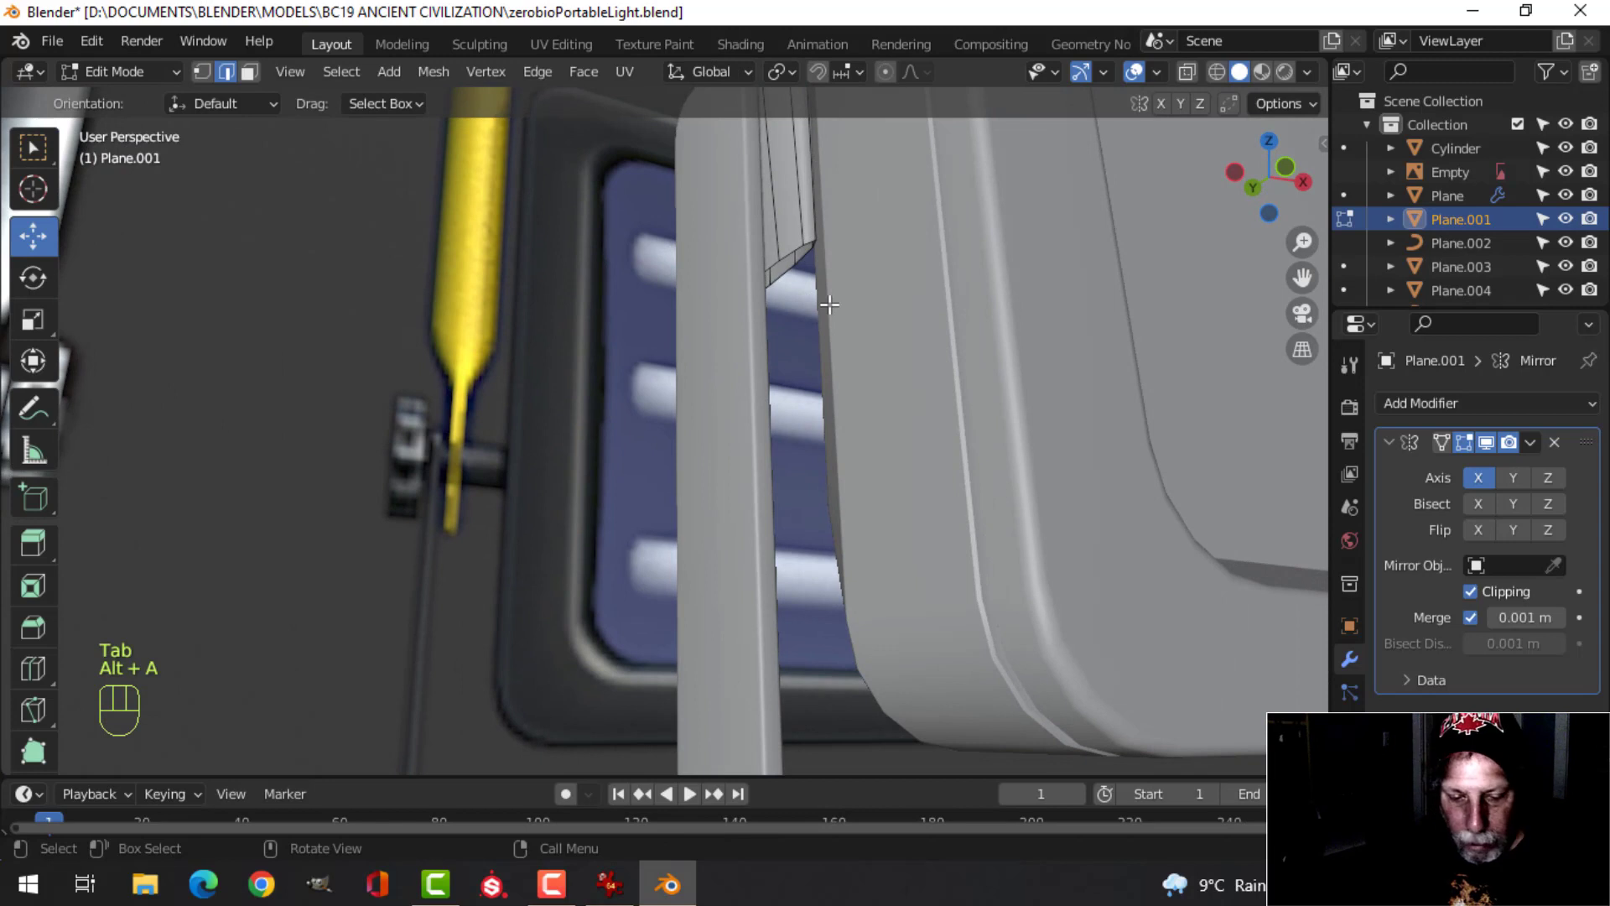
pyautogui.keyDown('alt'); pyautogui.keyDown('shift'); pyautogui.click(780, 250); pyautogui.keyUp('shift'); pyautogui.keyUp('alt')
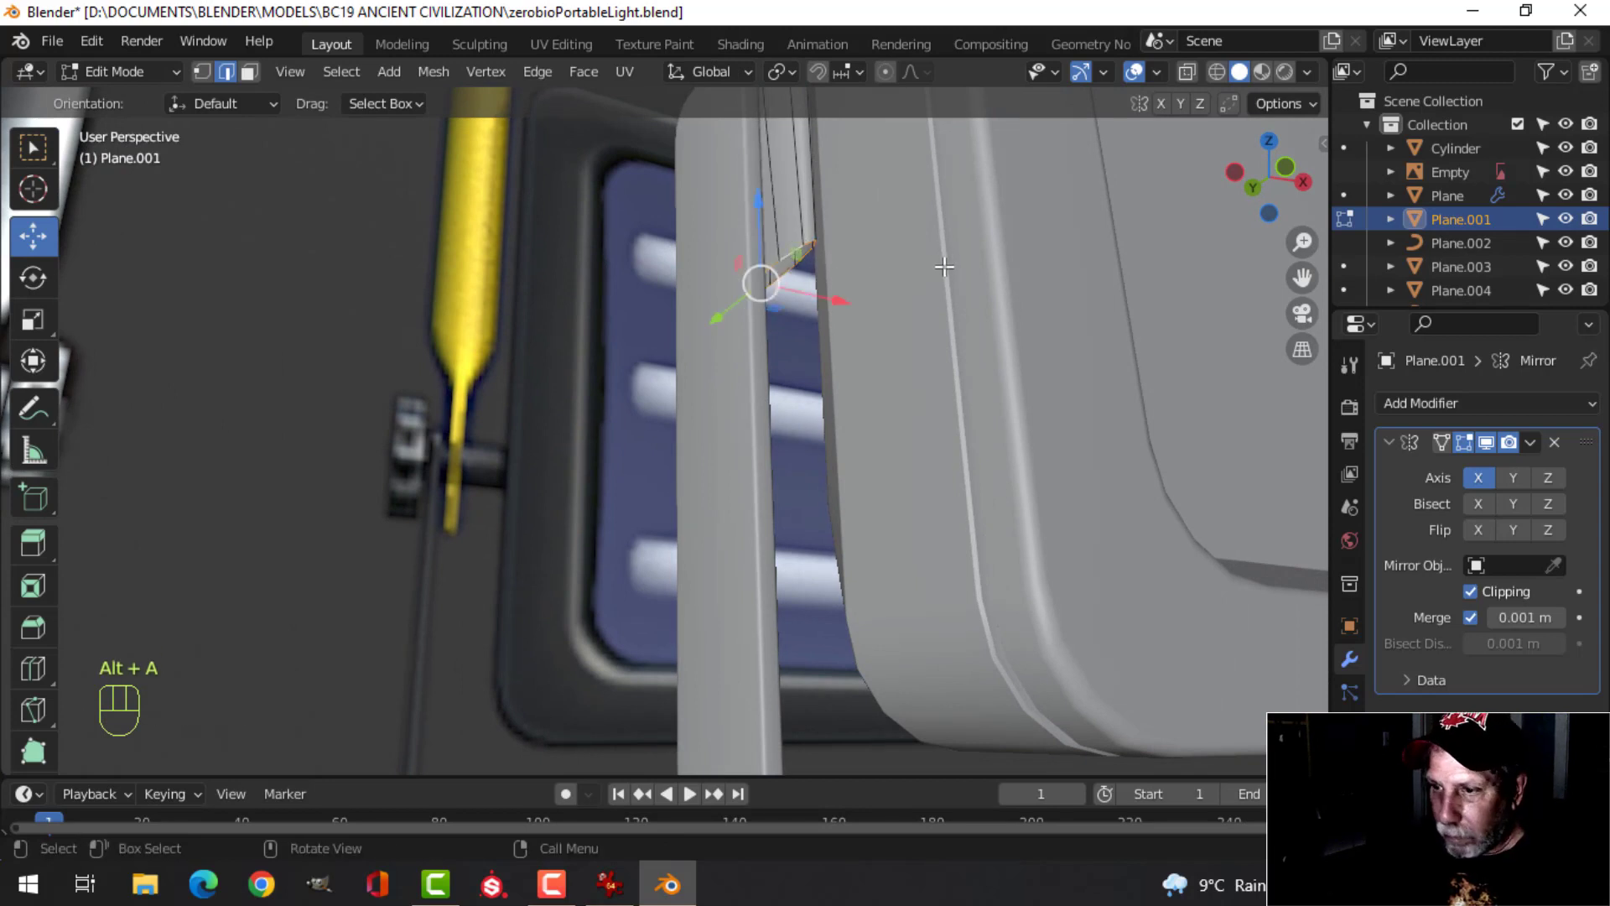
pyautogui.press('f')
# Bevel the rim of the filled tip end about 0.0007 m with 4 segments and leave mesh editing
pyautogui.keyDown('shift'); pyautogui.moveTo(964, 285); pyautogui.dragTo(888, 352, button='middle'); pyautogui.keyUp('shift')
pyautogui.hotkey('ctrl', 'b')
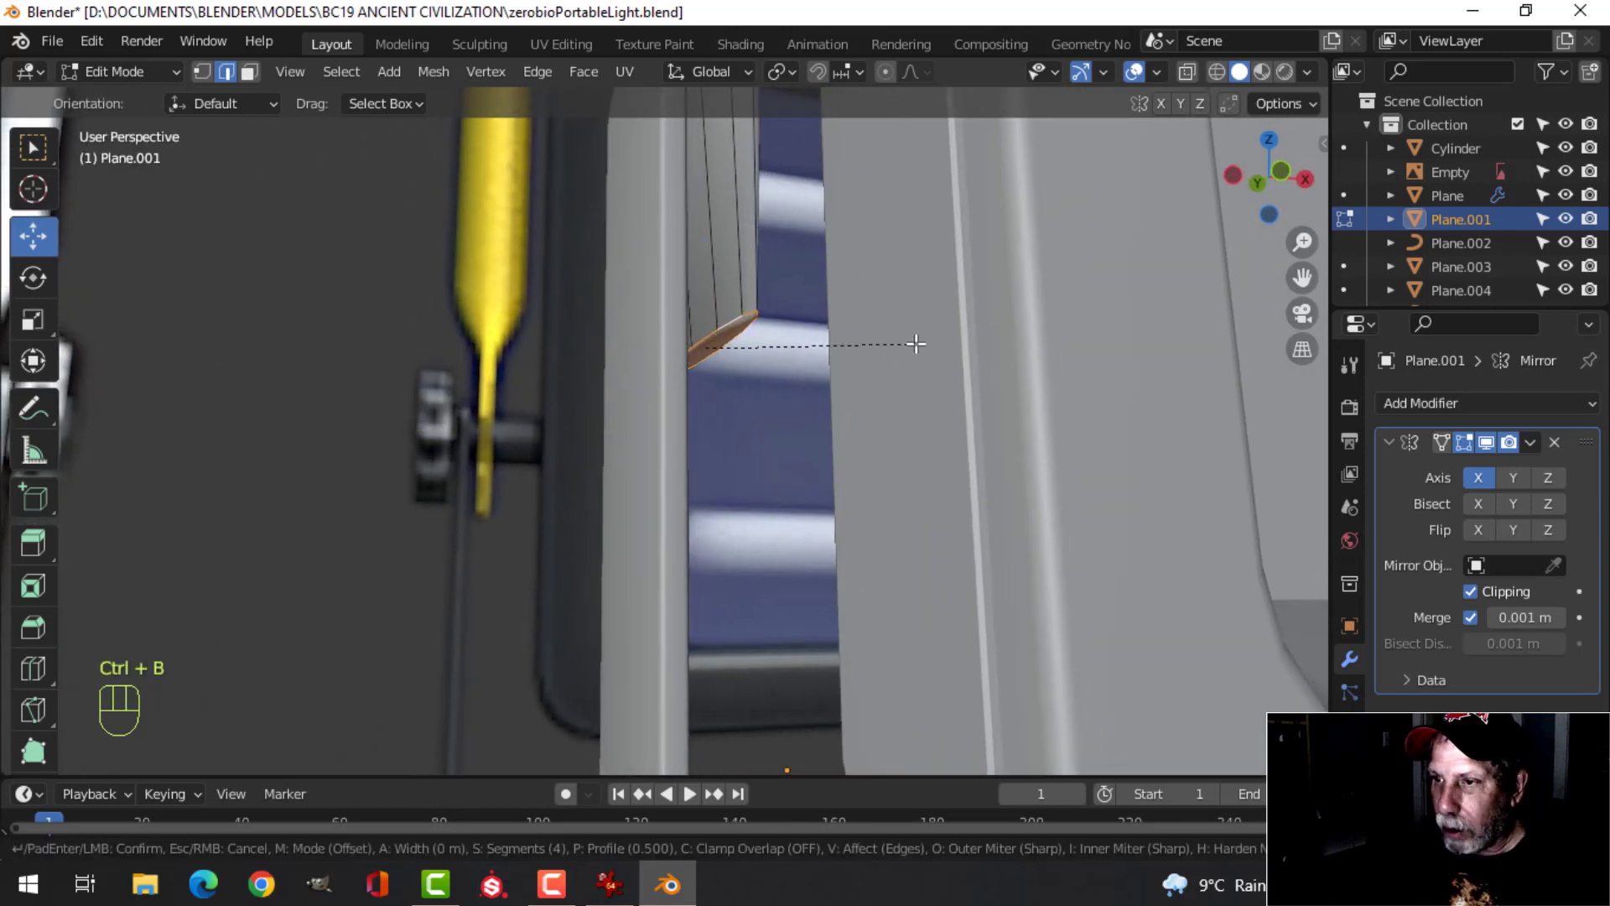
pyautogui.click(966, 313)
pyautogui.scroll(5, 887, 316)
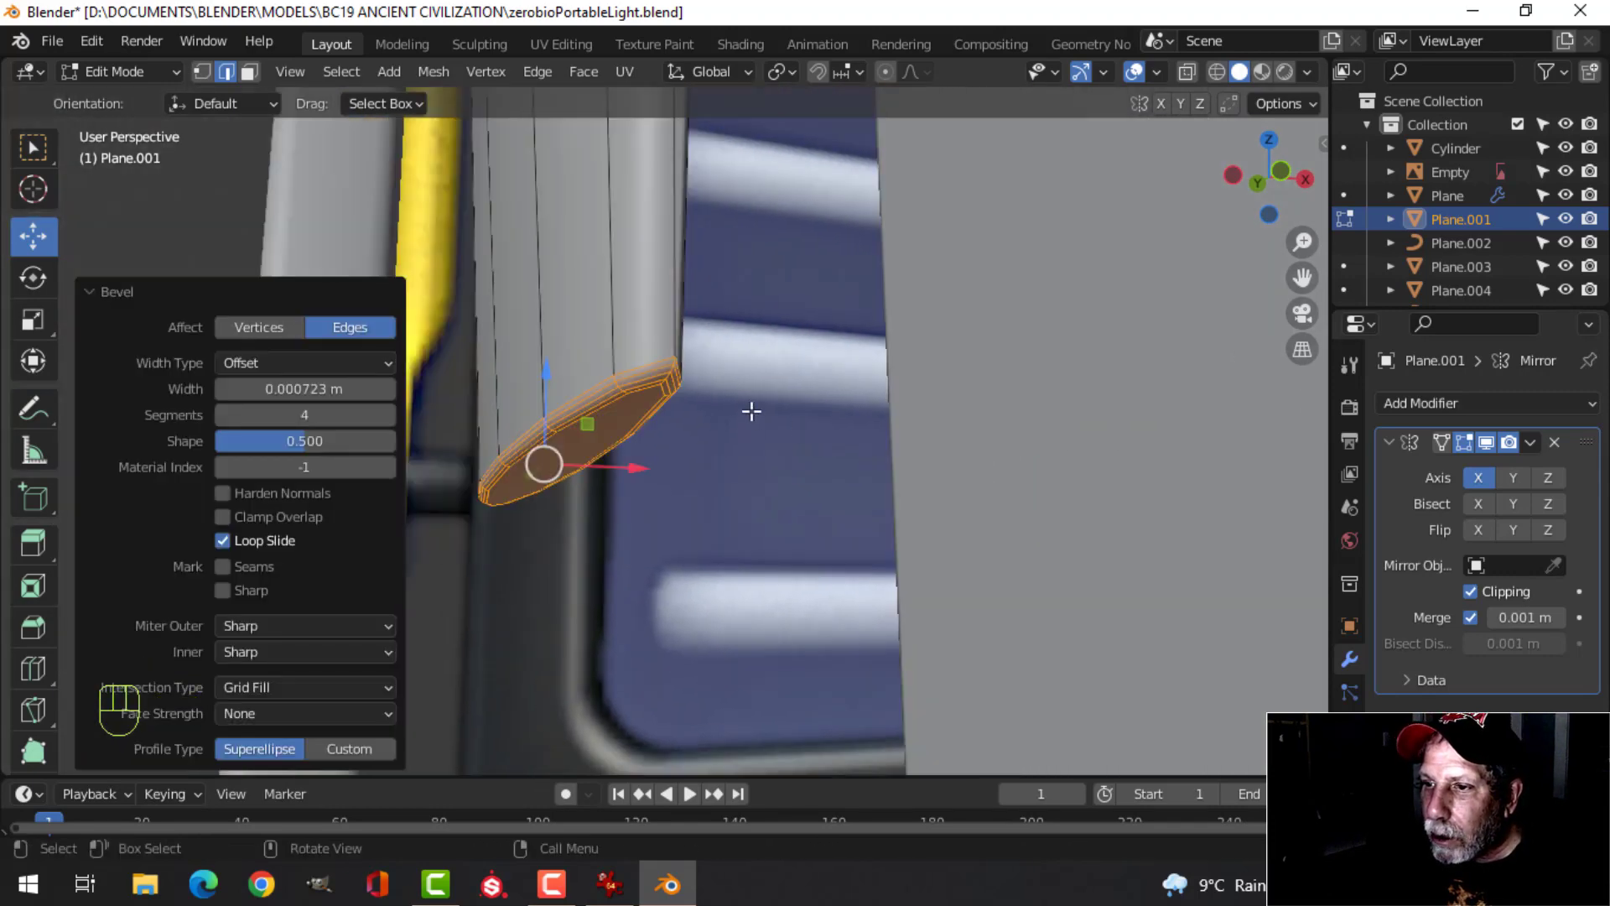
pyautogui.moveTo(751, 411); pyautogui.dragTo(723, 426, button='middle')
pyautogui.press('Tab')
# Shade the handle object smooth and deselect it
pyautogui.scroll(-4, 733, 428)
pyautogui.hotkey('alt', 'a')
pyautogui.click(723, 426)
pyautogui.rightClick(723, 426)
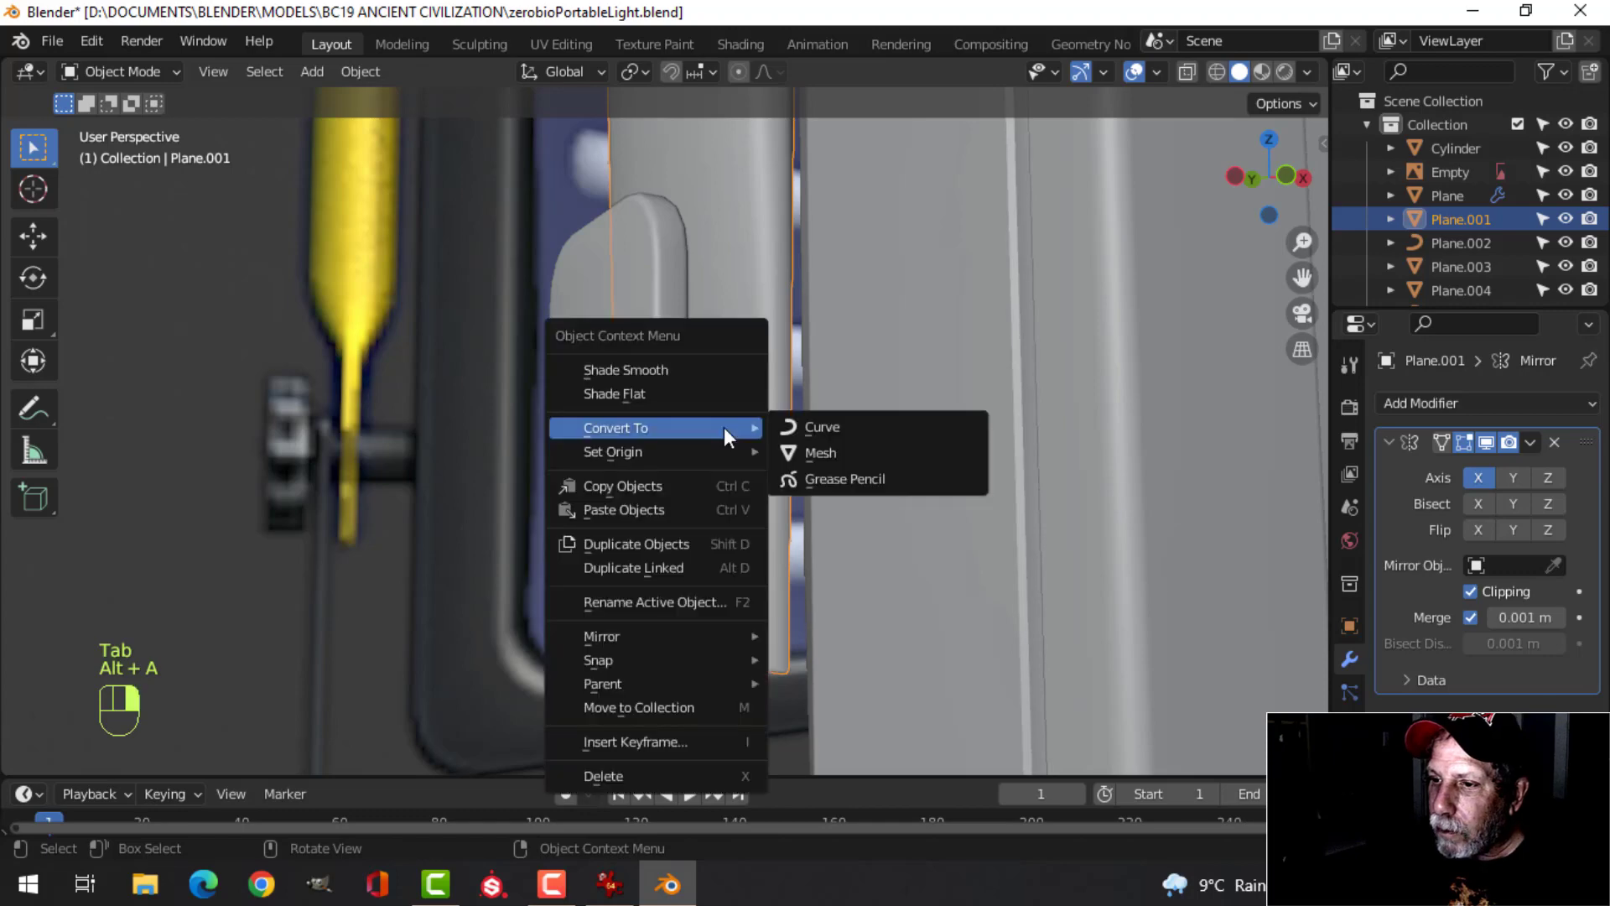
pyautogui.click(681, 378)
pyautogui.scroll(-5, 725, 396)
pyautogui.hotkey('alt', 'a')
pyautogui.scroll(-5, 710, 428)
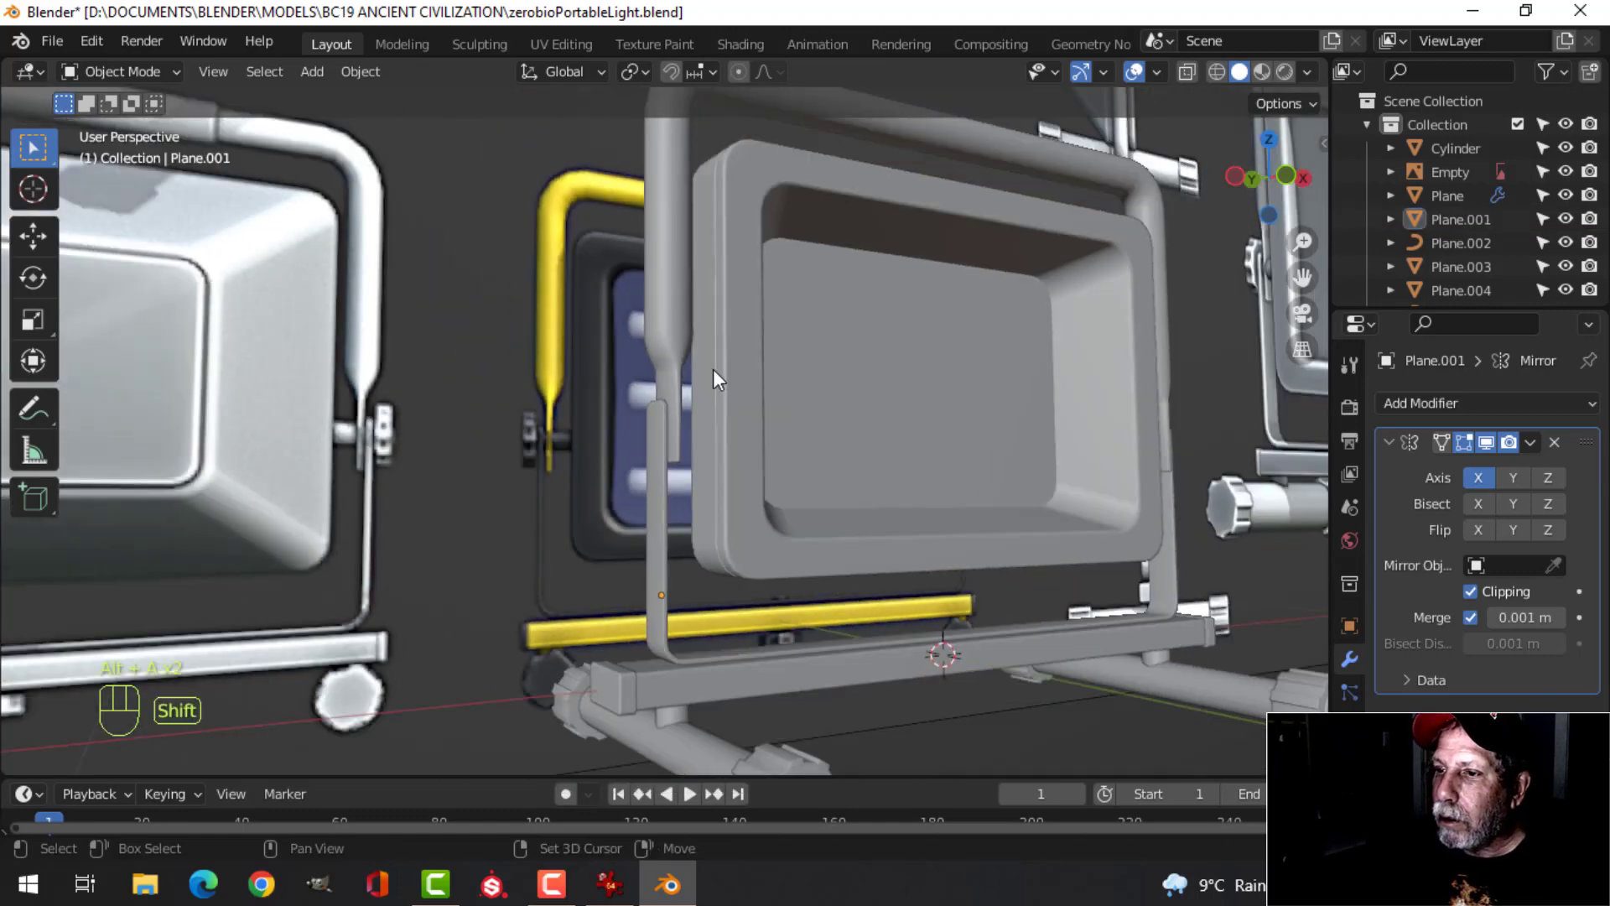
# Examine the handle's flattened ends and the U-shaped bracket from several angles and against the front reference image
pyautogui.click(682, 338)
pyautogui.moveTo(682, 342); pyautogui.dragTo(802, 430, button='middle')
pyautogui.scroll(2, 883, 444)
pyautogui.scroll(2, 816, 414)
pyautogui.moveTo(722, 426); pyautogui.dragTo(772, 327, button='middle')
pyautogui.scroll(2, 824, 357)
pyautogui.scroll(-3, 701, 362)
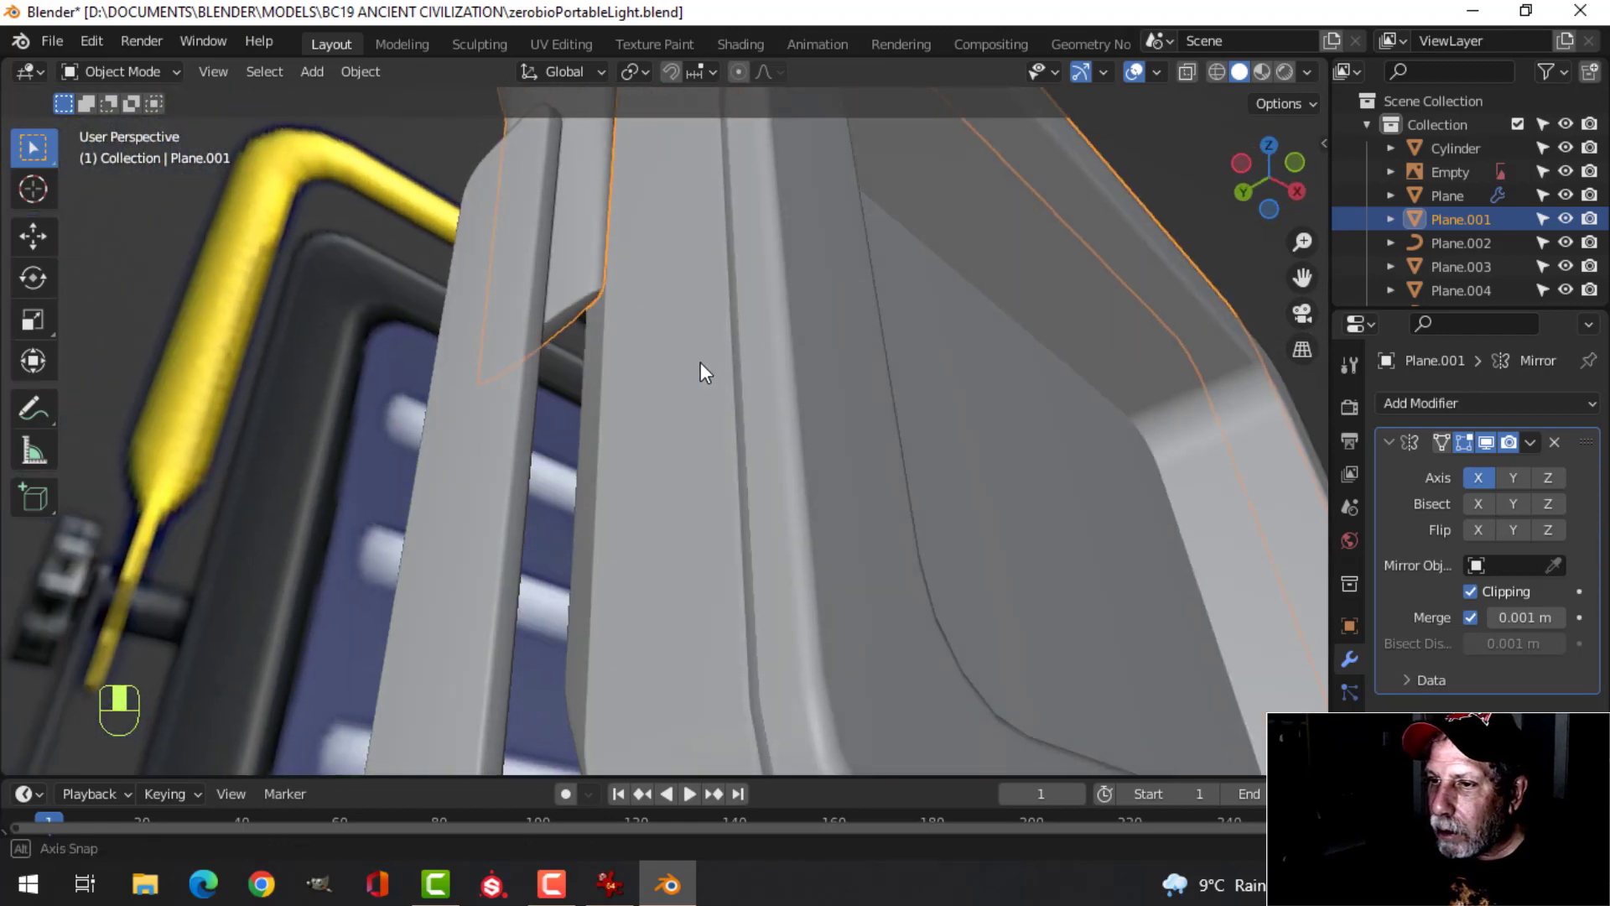
pyautogui.hotkey('alt', 'a')
pyautogui.moveTo(684, 373); pyautogui.dragTo(621, 220, button='middle')
pyautogui.scroll(2, 647, 325)
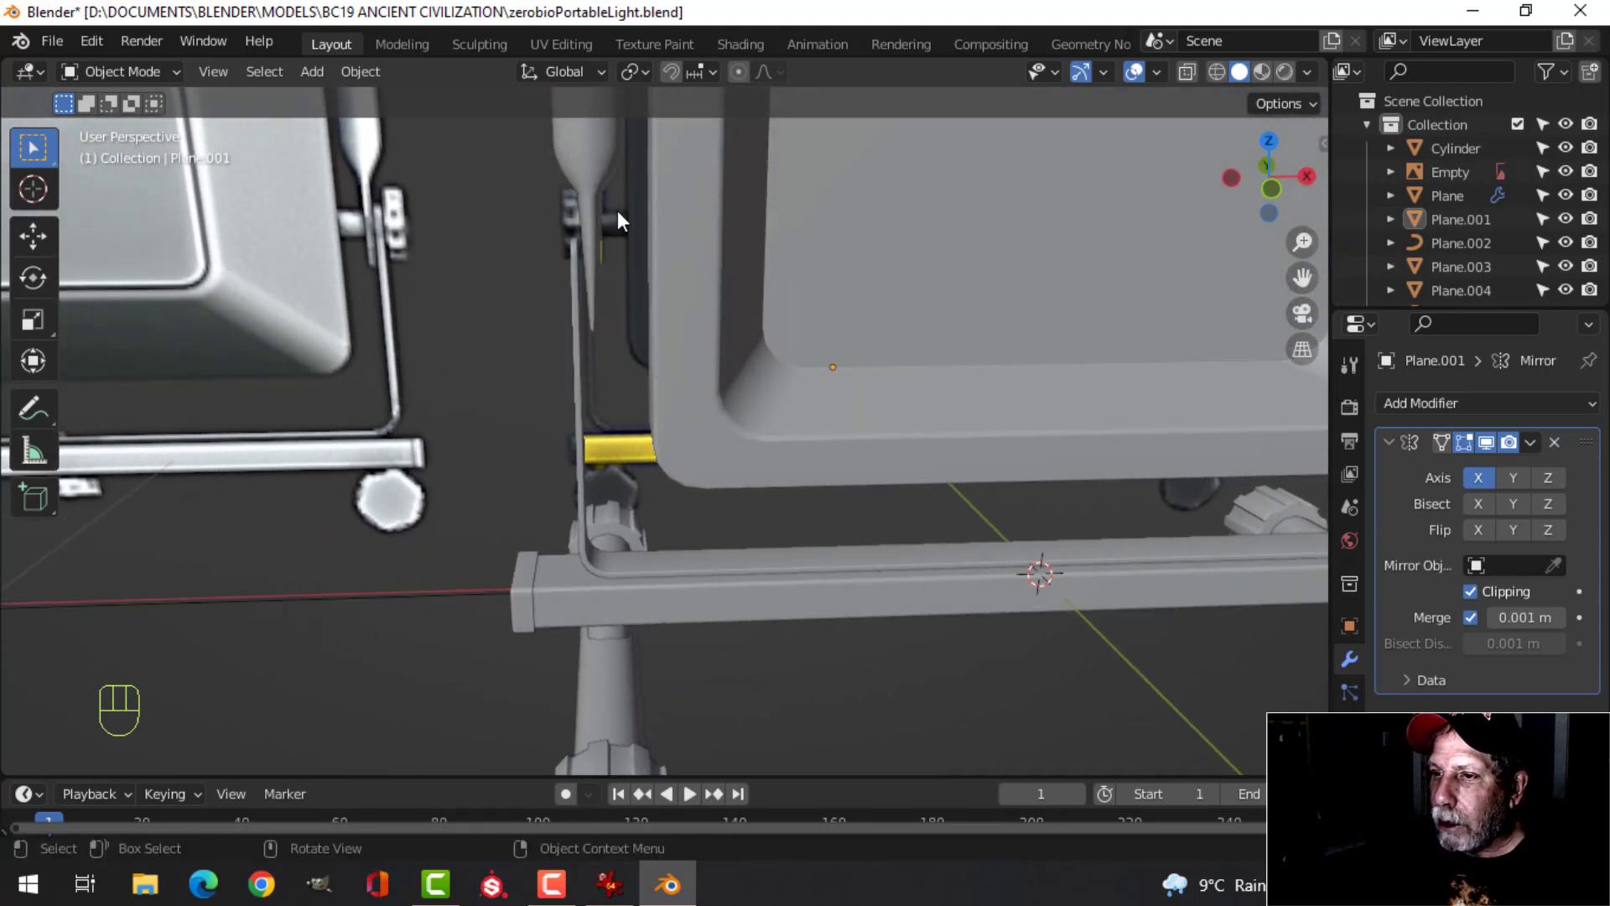
pyautogui.click(577, 347)
pyautogui.press('KP_1')
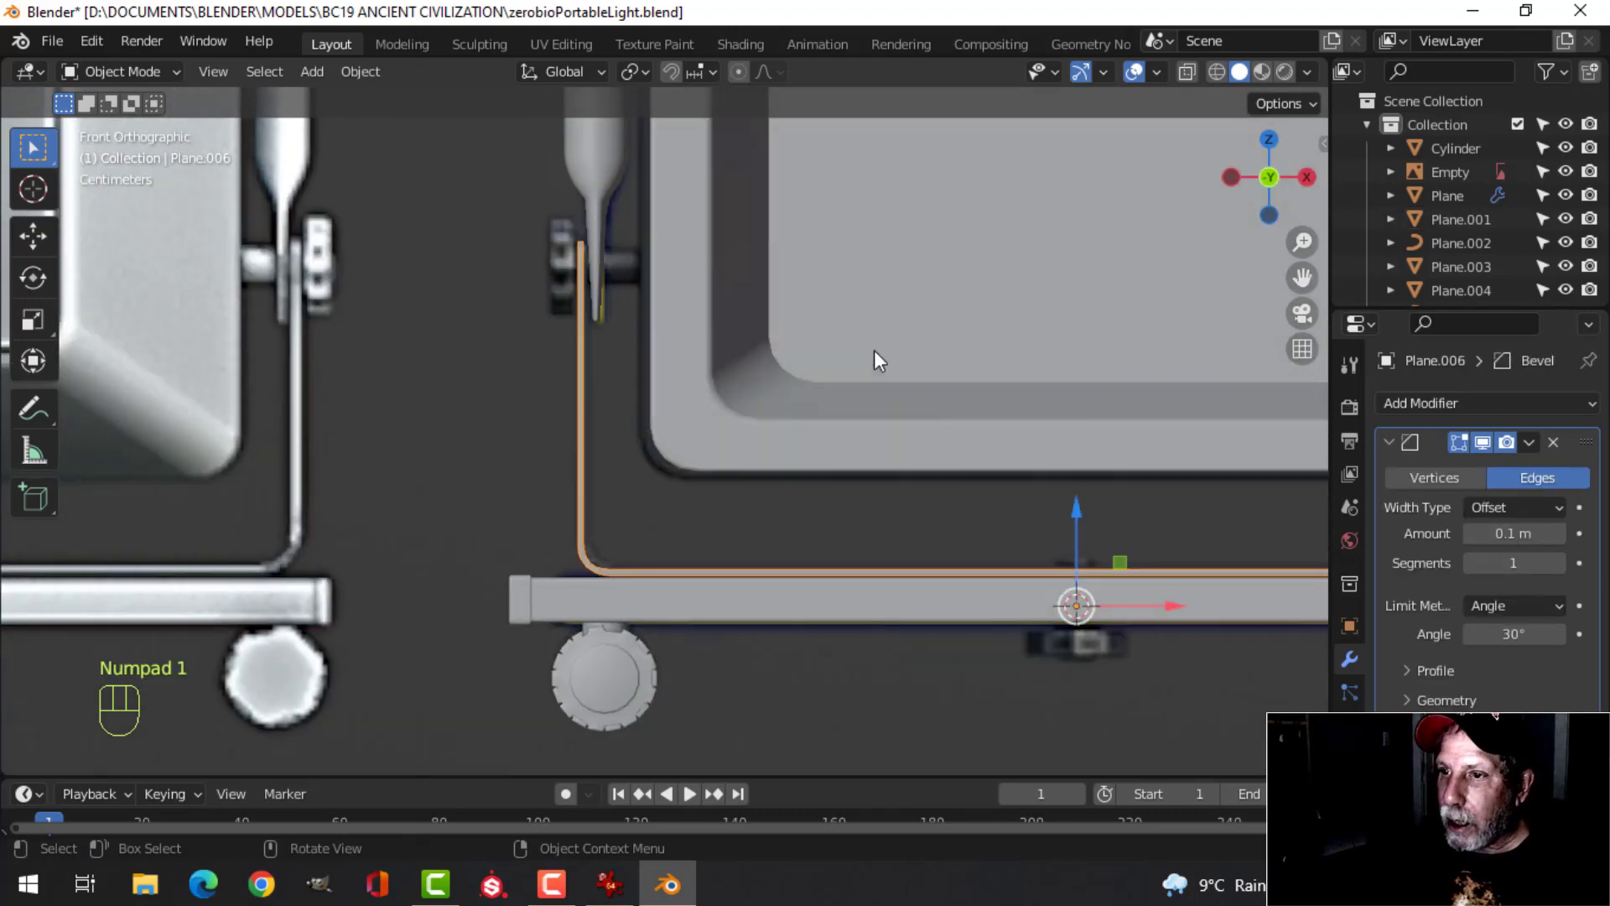
pyautogui.scroll(2, 874, 350)
pyautogui.scroll(-2, 713, 384)
pyautogui.keyDown('shift'); pyautogui.moveTo(712, 384); pyautogui.dragTo(813, 515, button='middle'); pyautogui.keyUp('shift')
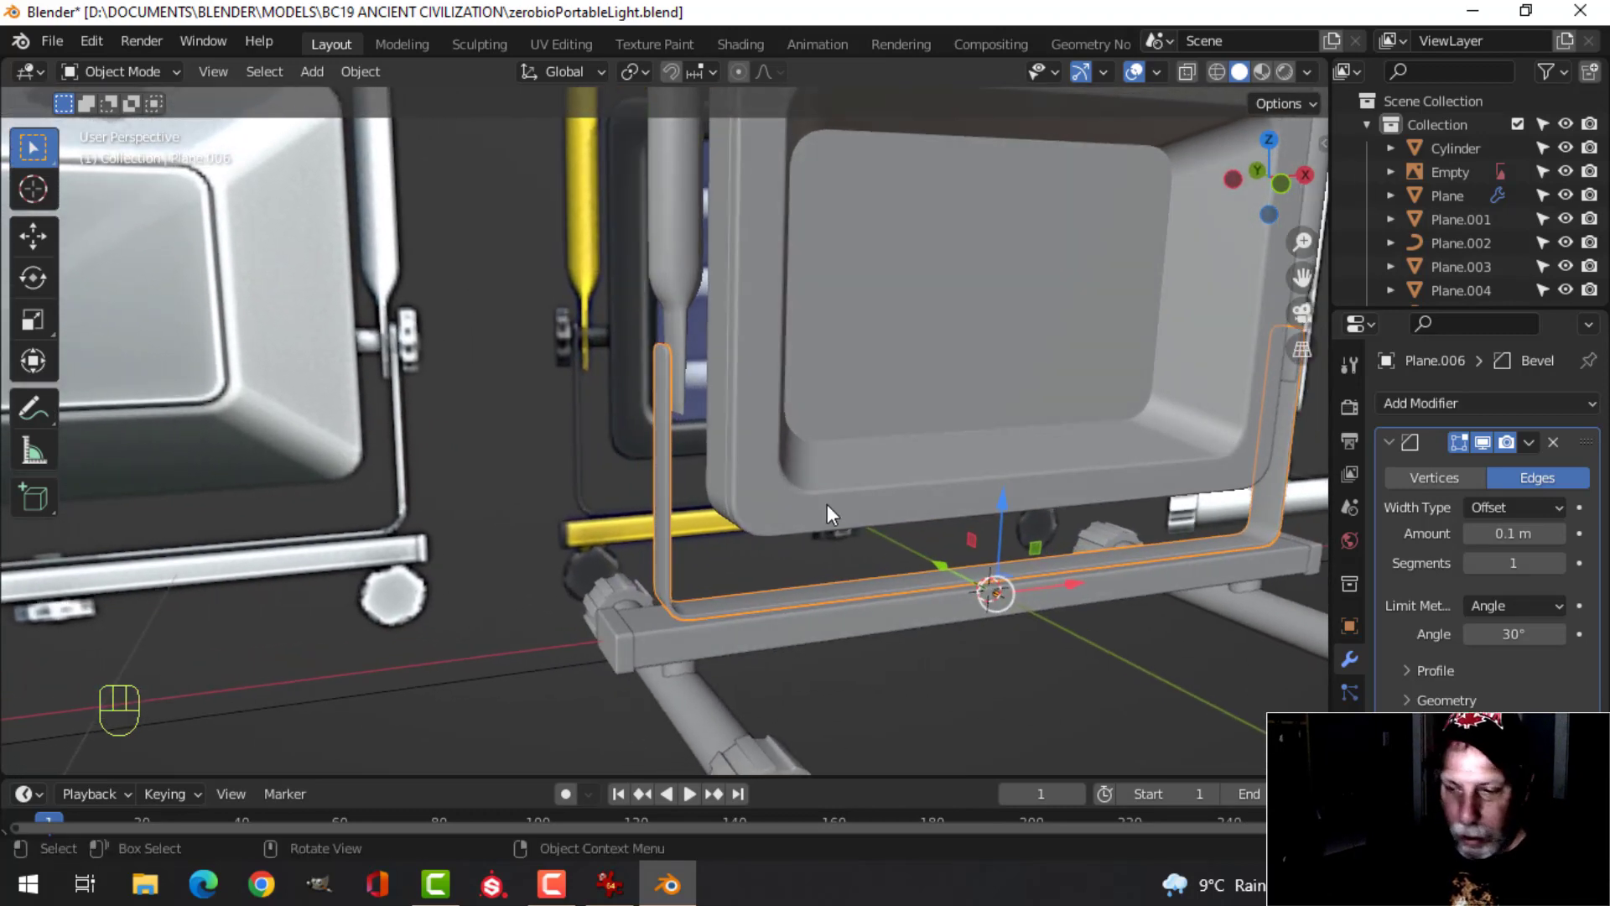
# Add a mesh circle with 20 vertices at the scene origin for the pivot knob
pyautogui.hotkey('shift', 'a')
pyautogui.moveTo(761, 380)
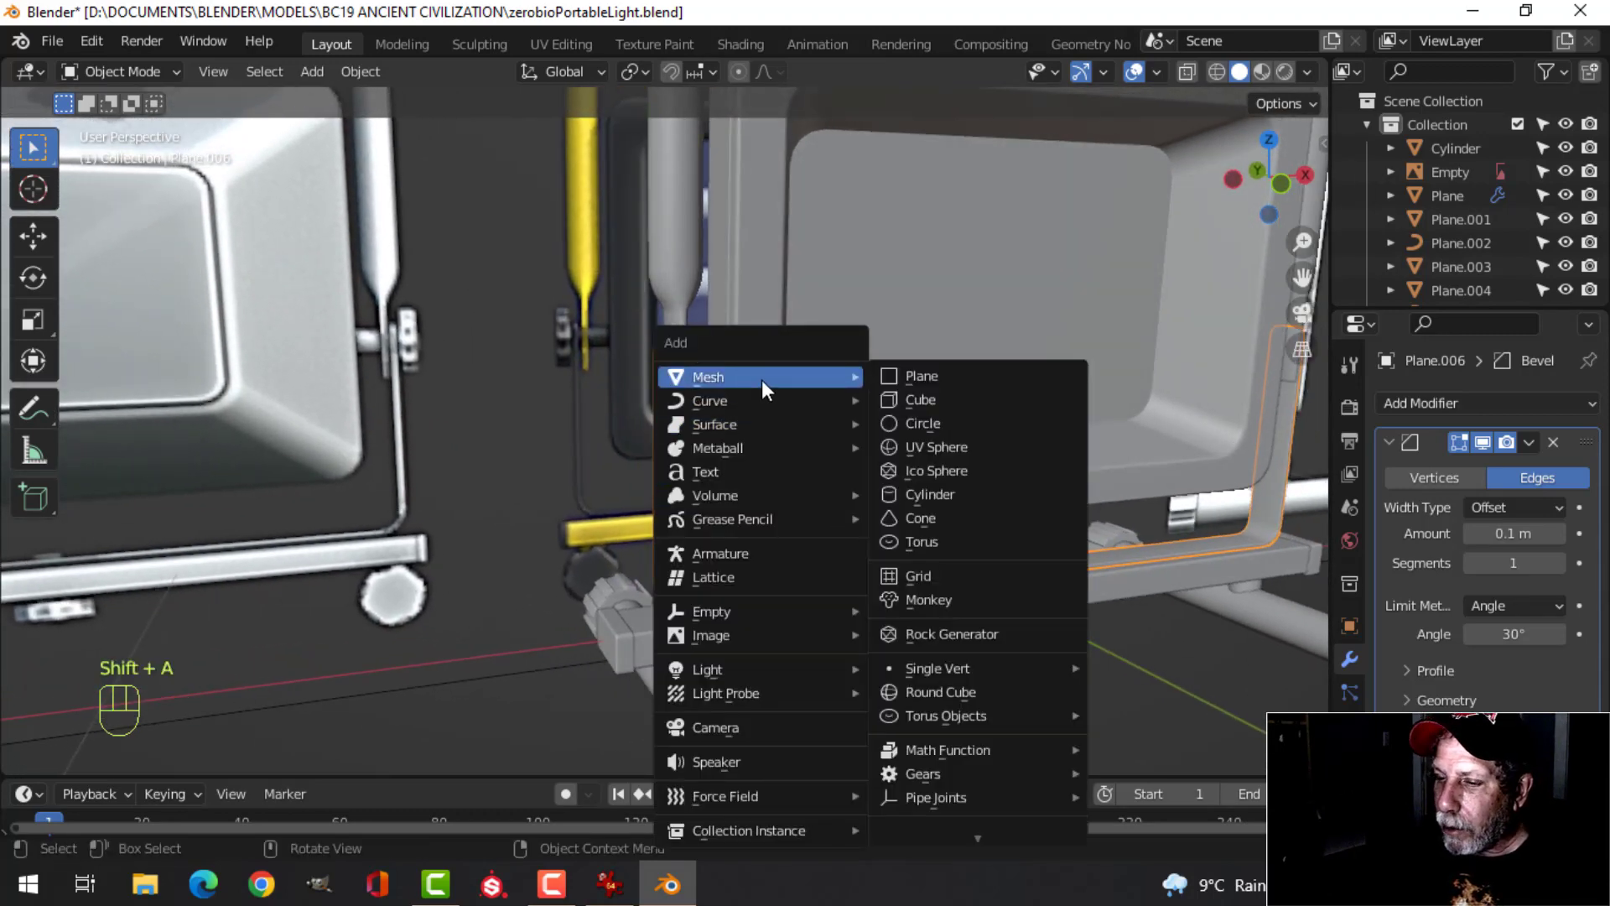
pyautogui.click(921, 425)
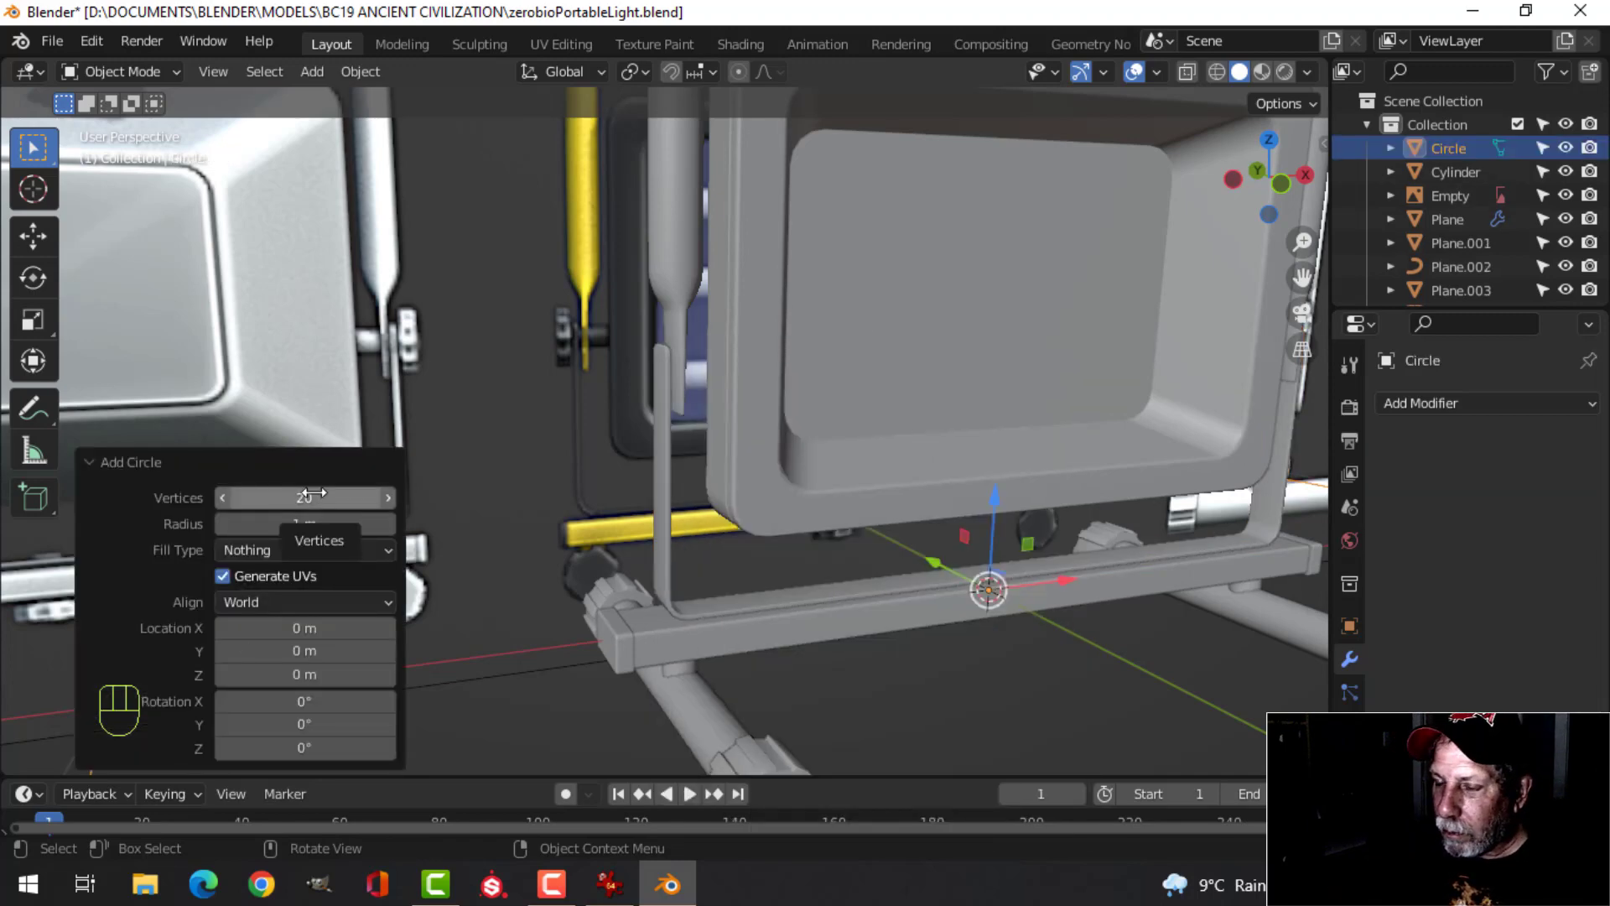
pyautogui.scroll(-6, 894, 586)
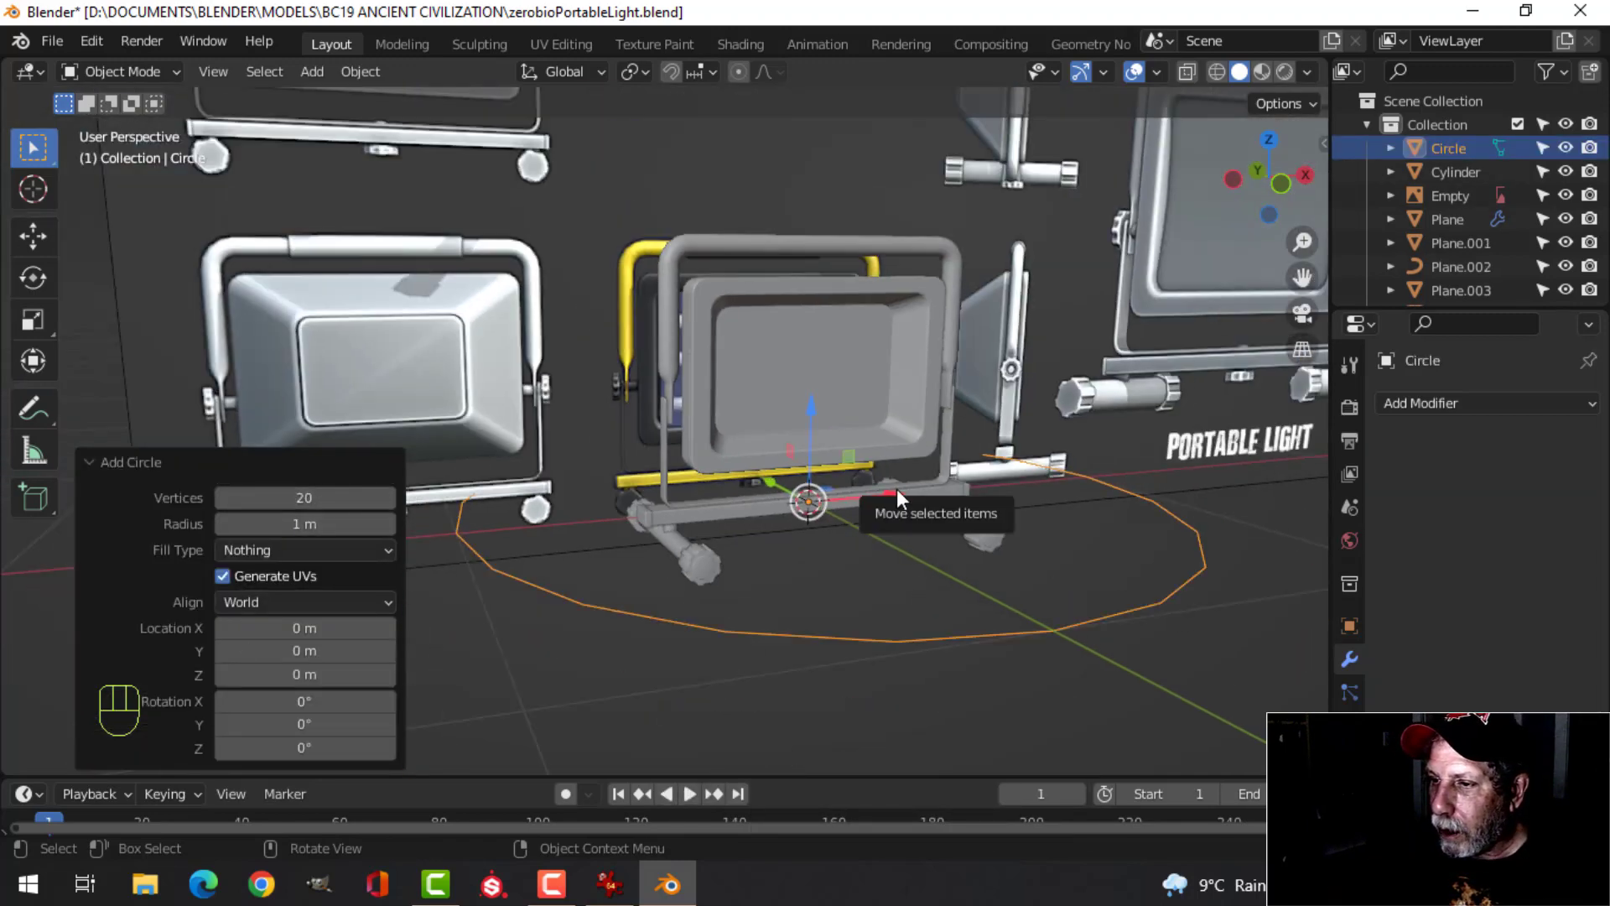
# Scale the circle's mesh to about 0.112 and rotate it 90° about the Y axis
pyautogui.press('Tab')
pyautogui.press('s')
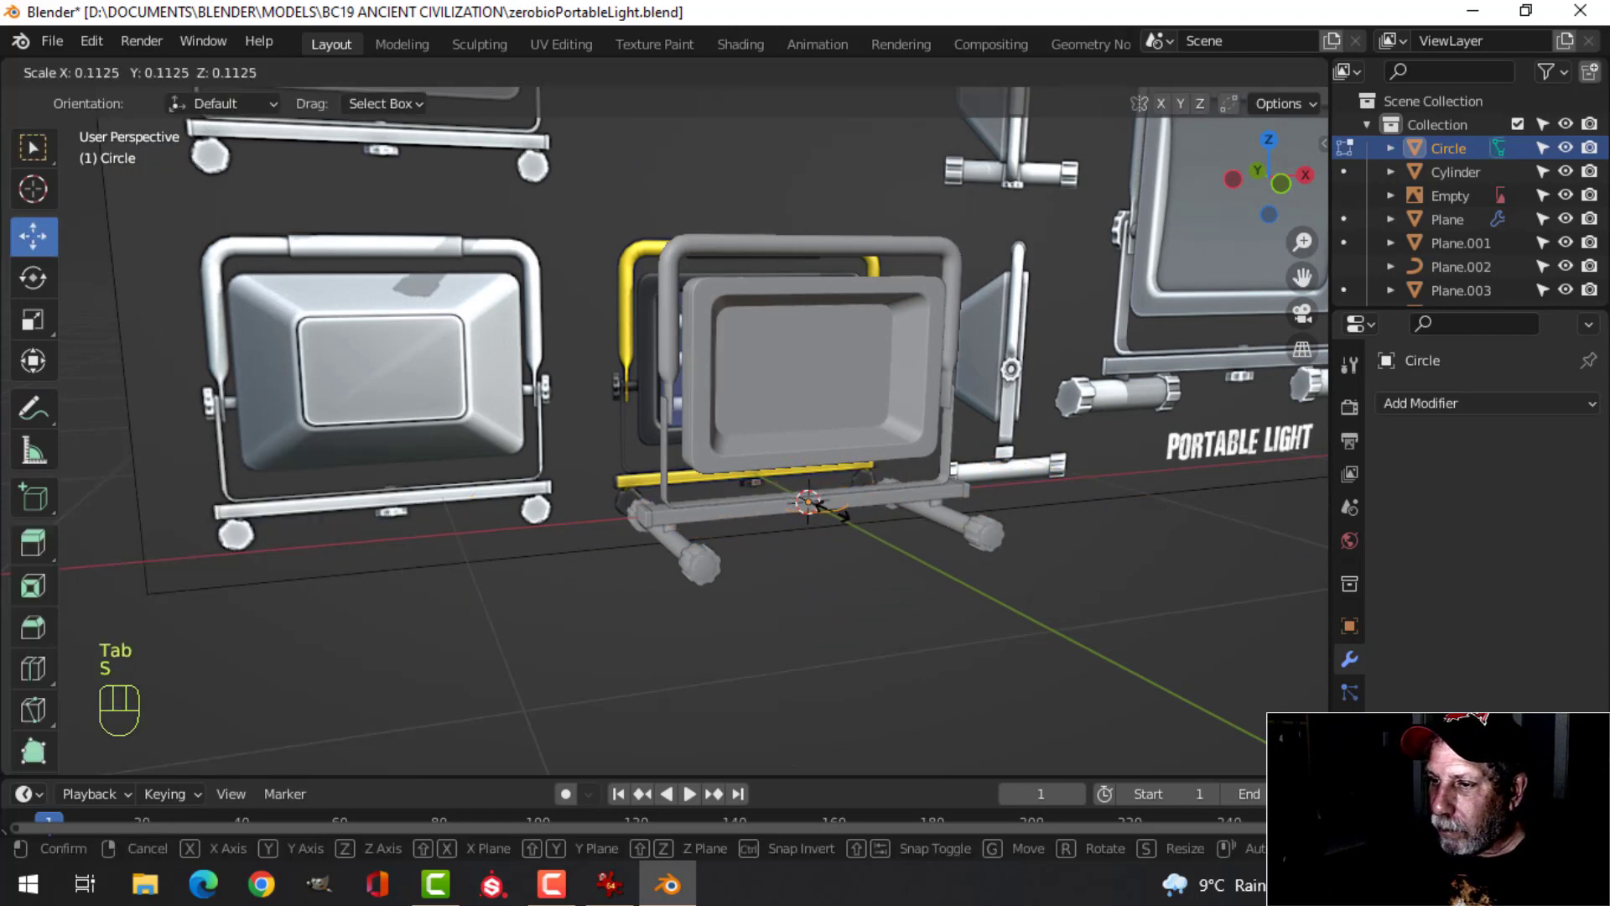
pyautogui.click(894, 551)
pyautogui.scroll(1, 894, 551)
pyautogui.press('r')
pyautogui.press('y')
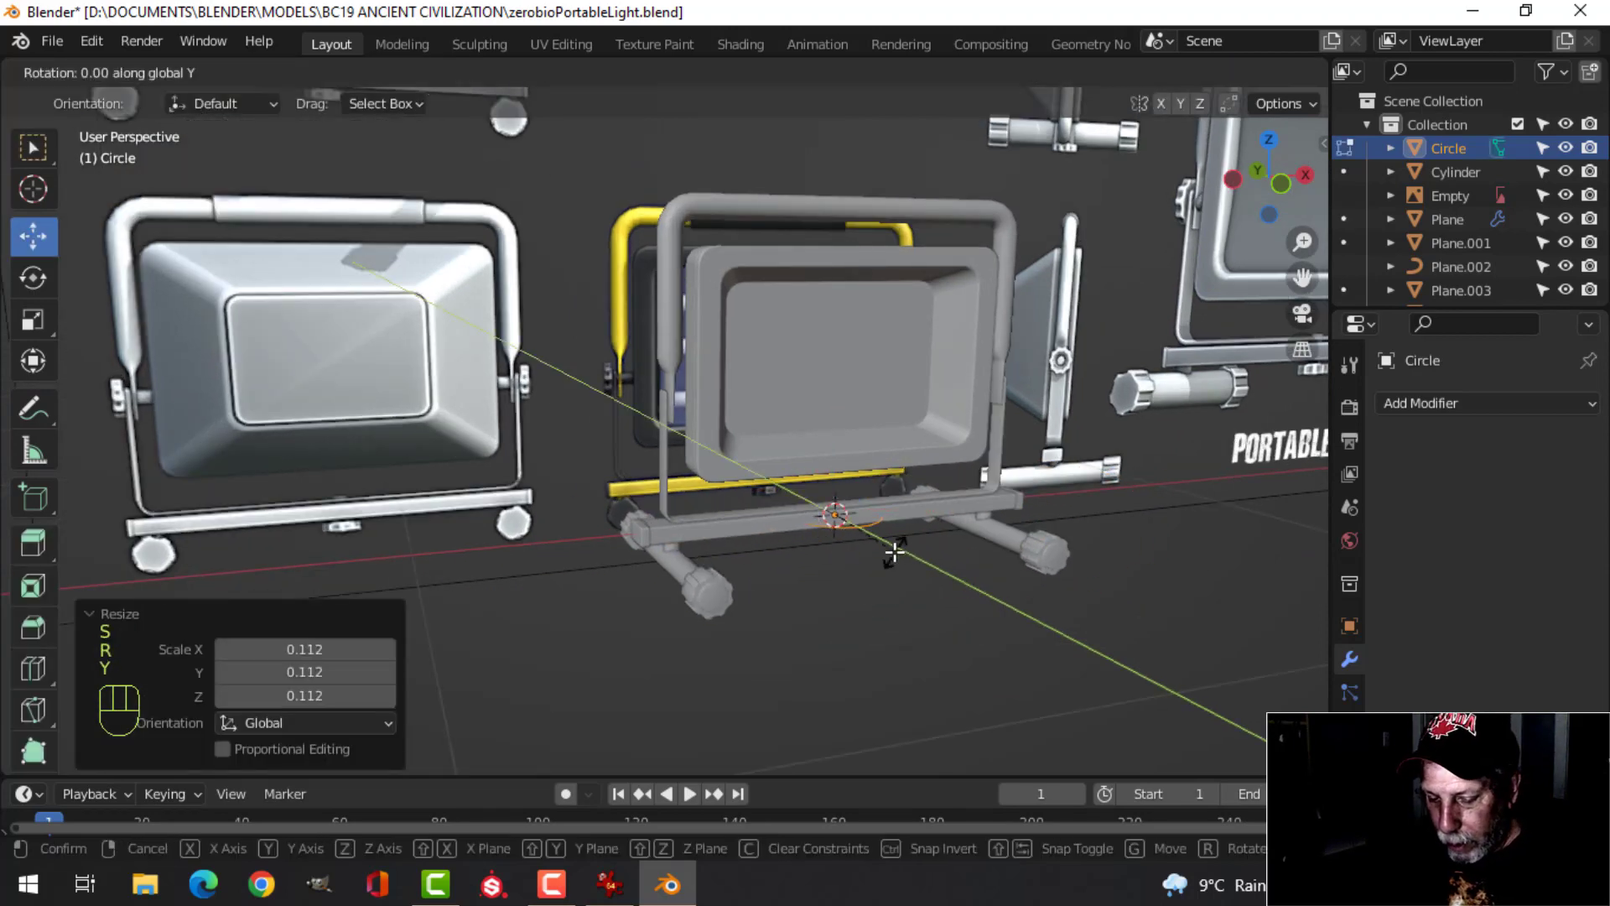
pyautogui.click(894, 551)
# In front view, move the circle onto the reference's left knob, about -0.472 m in X and 0.305 m in Z, and scale it to about 0.407
pyautogui.press('KP_1')
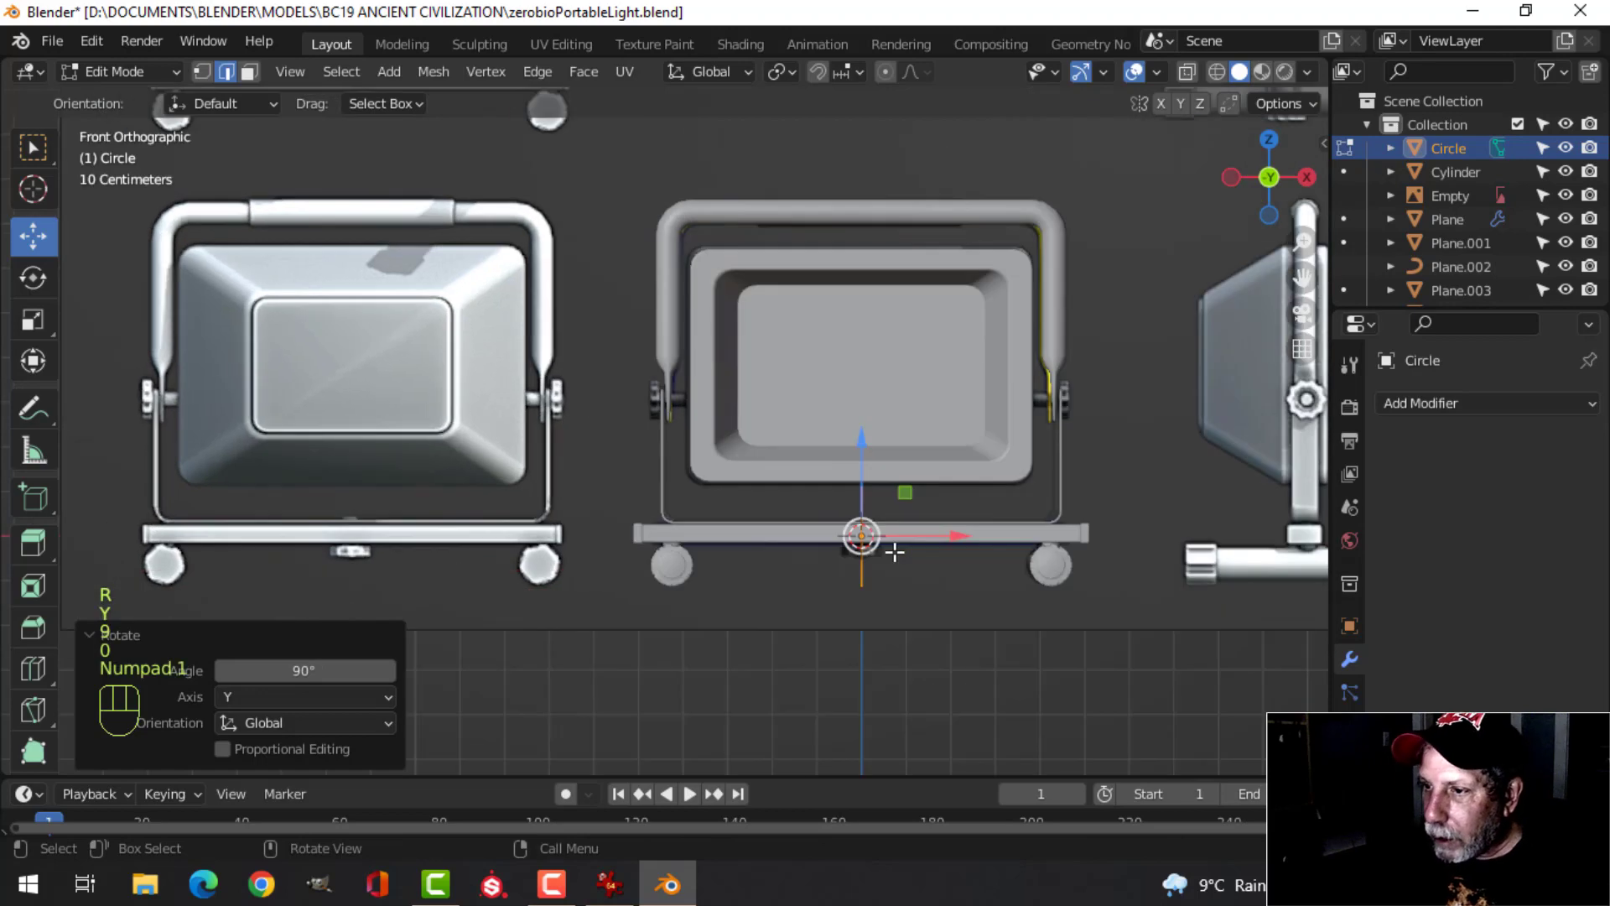
pyautogui.press('g')
pyautogui.click(662, 410)
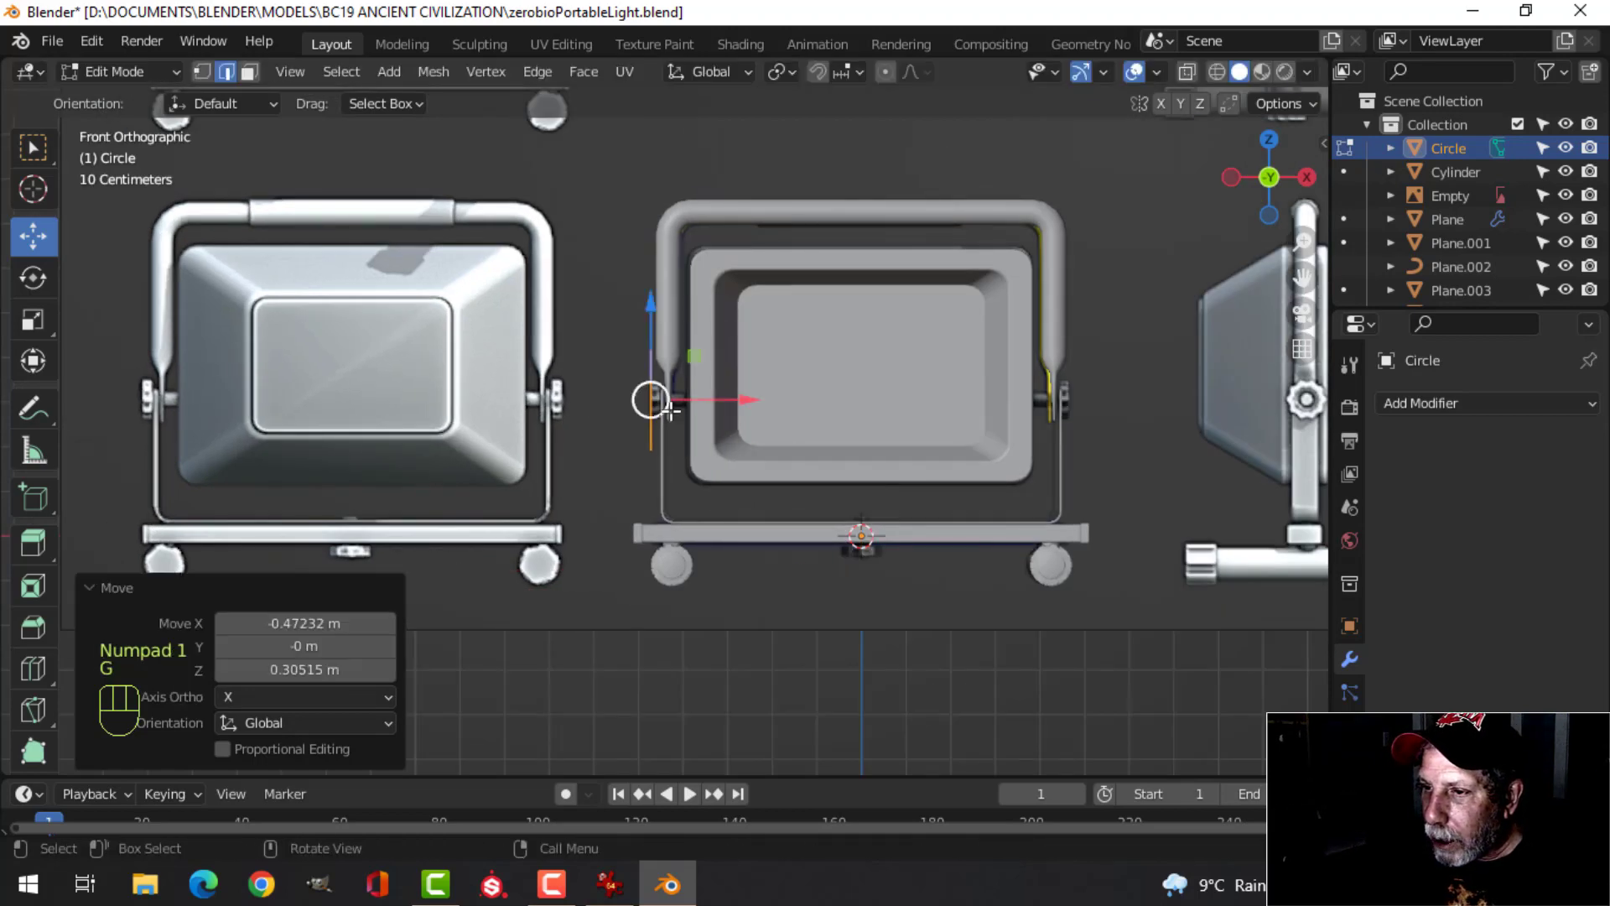
pyautogui.scroll(5, 636, 360)
pyautogui.press('s')
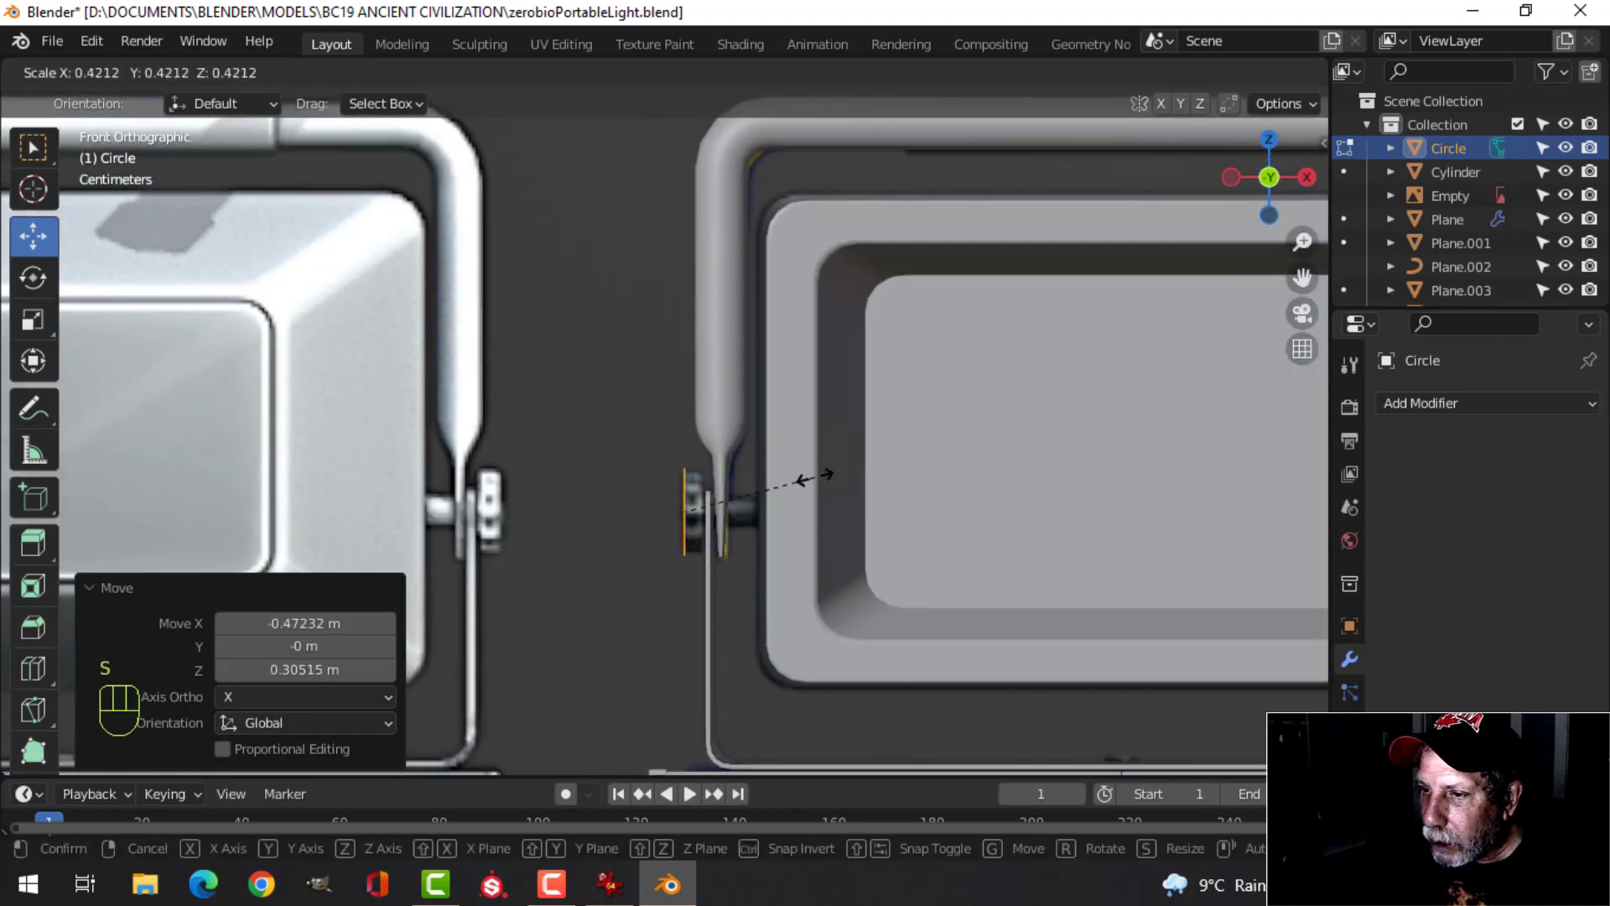
pyautogui.click(809, 477)
# In left side view, centre the circle over the bracket's upper end, moving it about -0.014 m in Y and 0.003 m in Z
pyautogui.moveTo(809, 477); pyautogui.dragTo(855, 368, button='middle')
pyautogui.press('ctrl+KP_3')
pyautogui.scroll(3, 980, 530)
pyautogui.press('g')
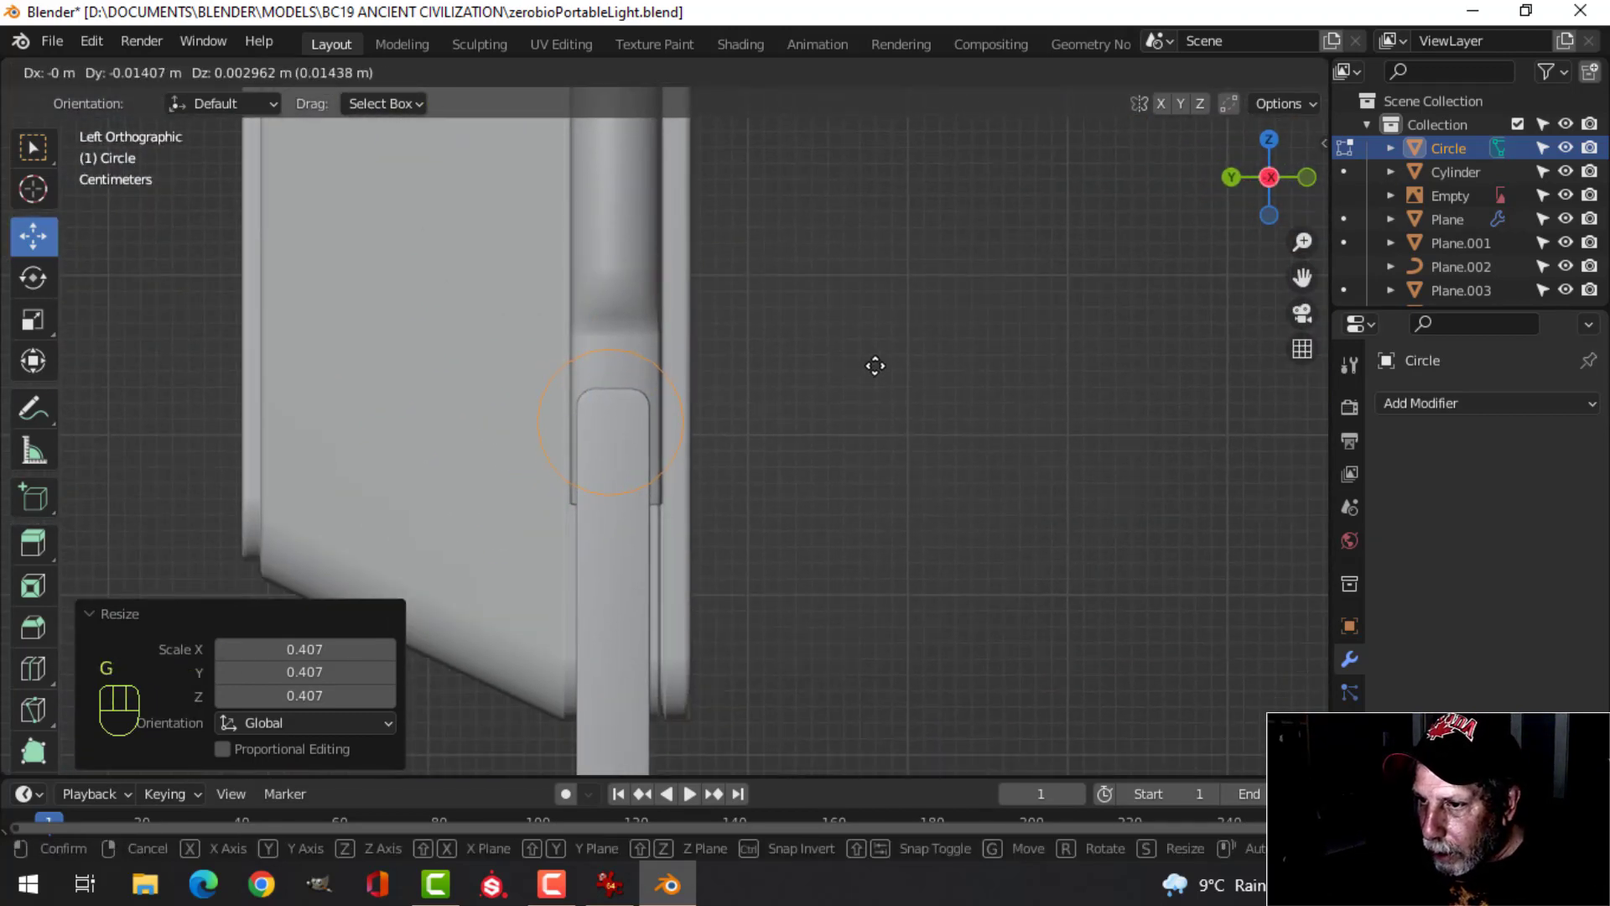
pyautogui.click(874, 365)
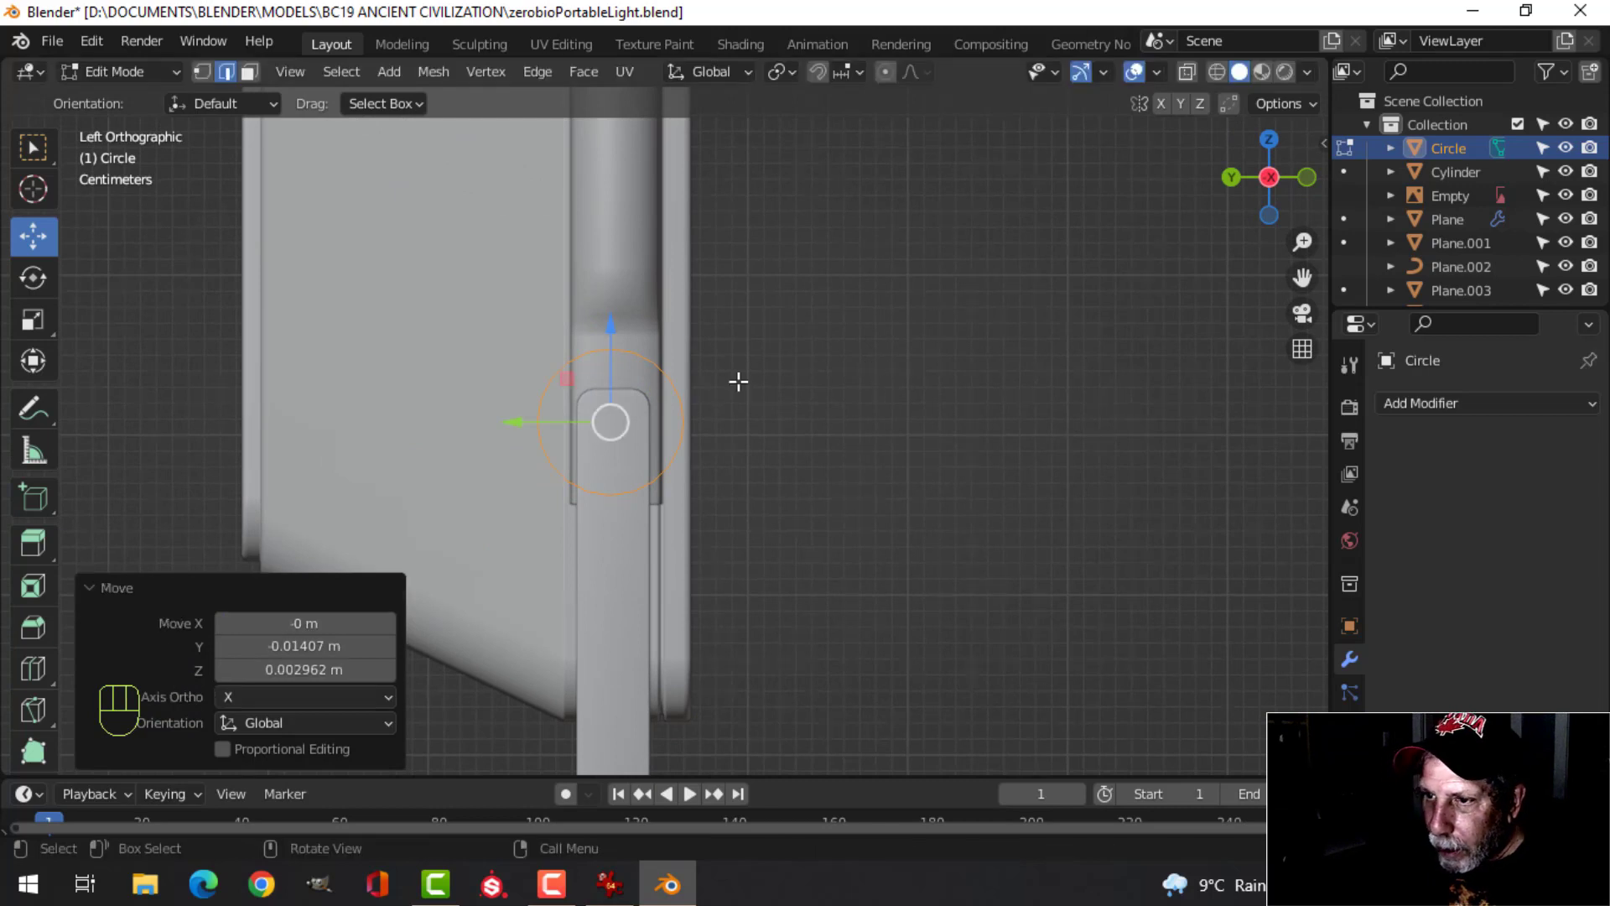
pyautogui.moveTo(611, 326); pyautogui.dragTo(668, 337)
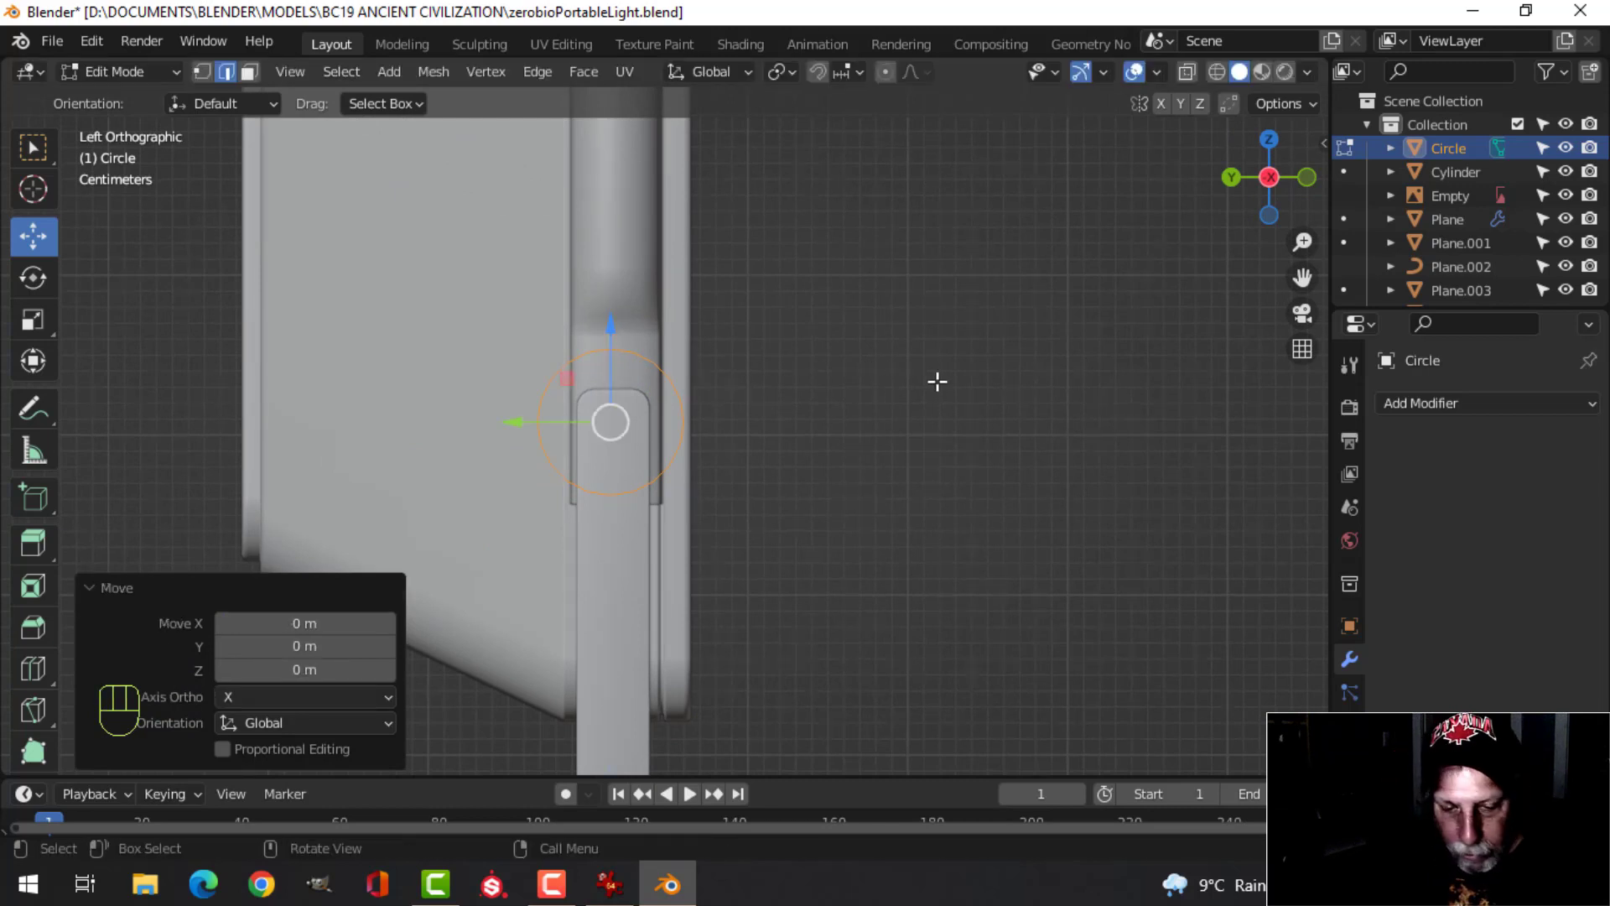
# Select every other vertex of the circle with Checker Deselect and scale them inward to about 0.676 to form a star outline
pyautogui.press('1')
pyautogui.scroll(3, 918, 434)
pyautogui.moveTo(903, 388)
pyautogui.keyDown('shift'); pyautogui.mouseDown(button='middle')
pyautogui.moveTo(932, 368)
pyautogui.moveTo(914, 408)
pyautogui.mouseUp(button='middle'); pyautogui.keyUp('shift')
pyautogui.scroll(-1, 930, 378)
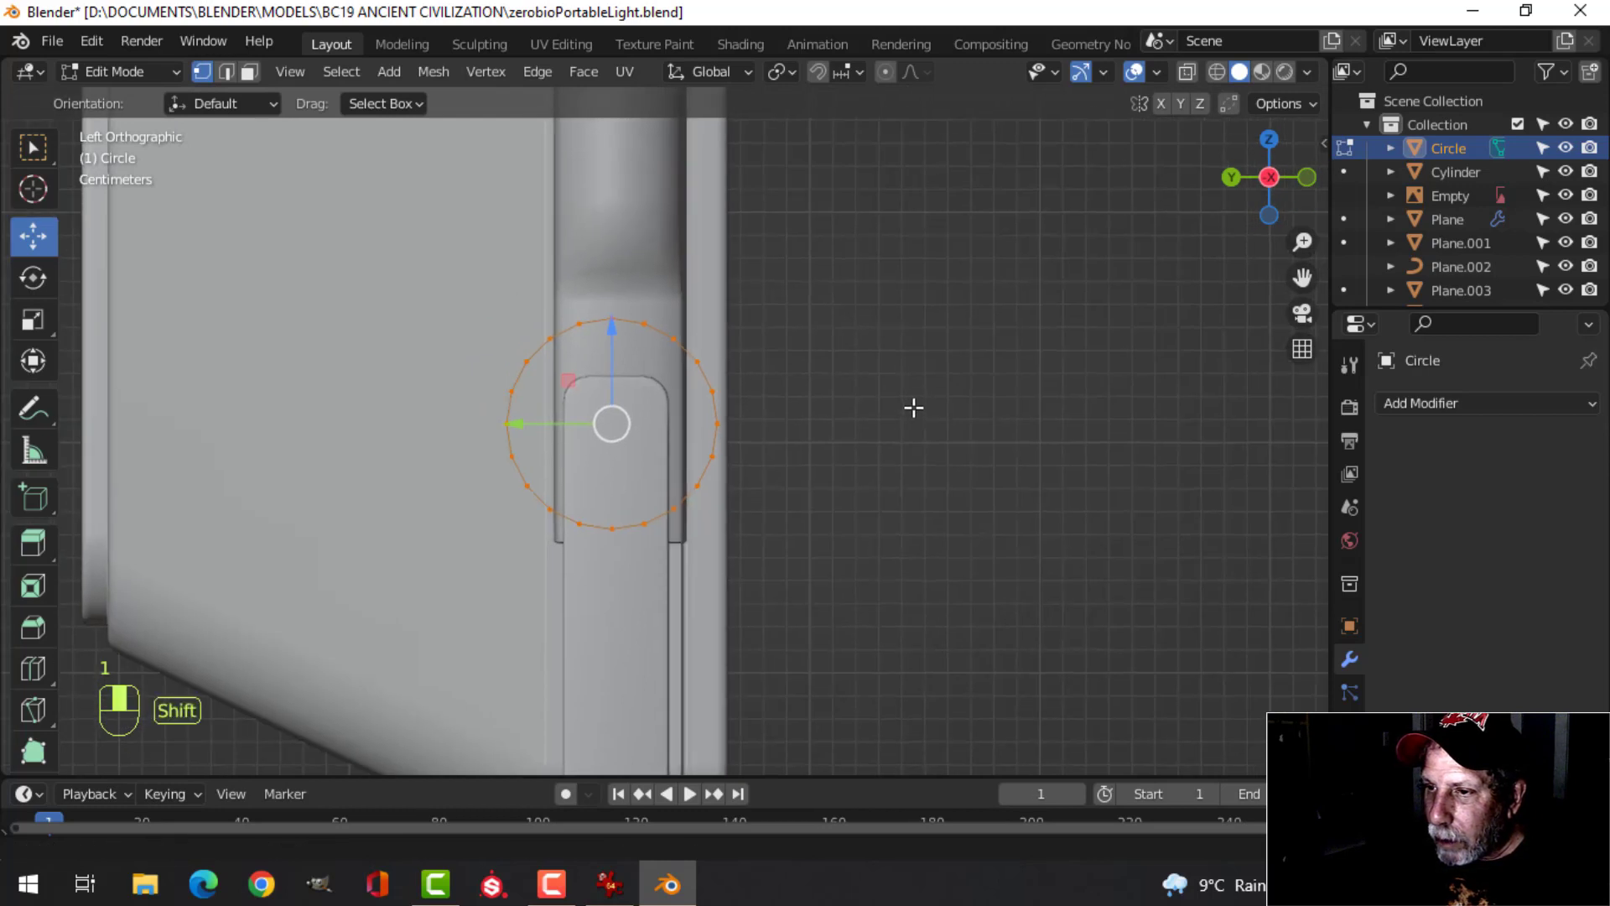
pyautogui.scroll(1, 910, 409)
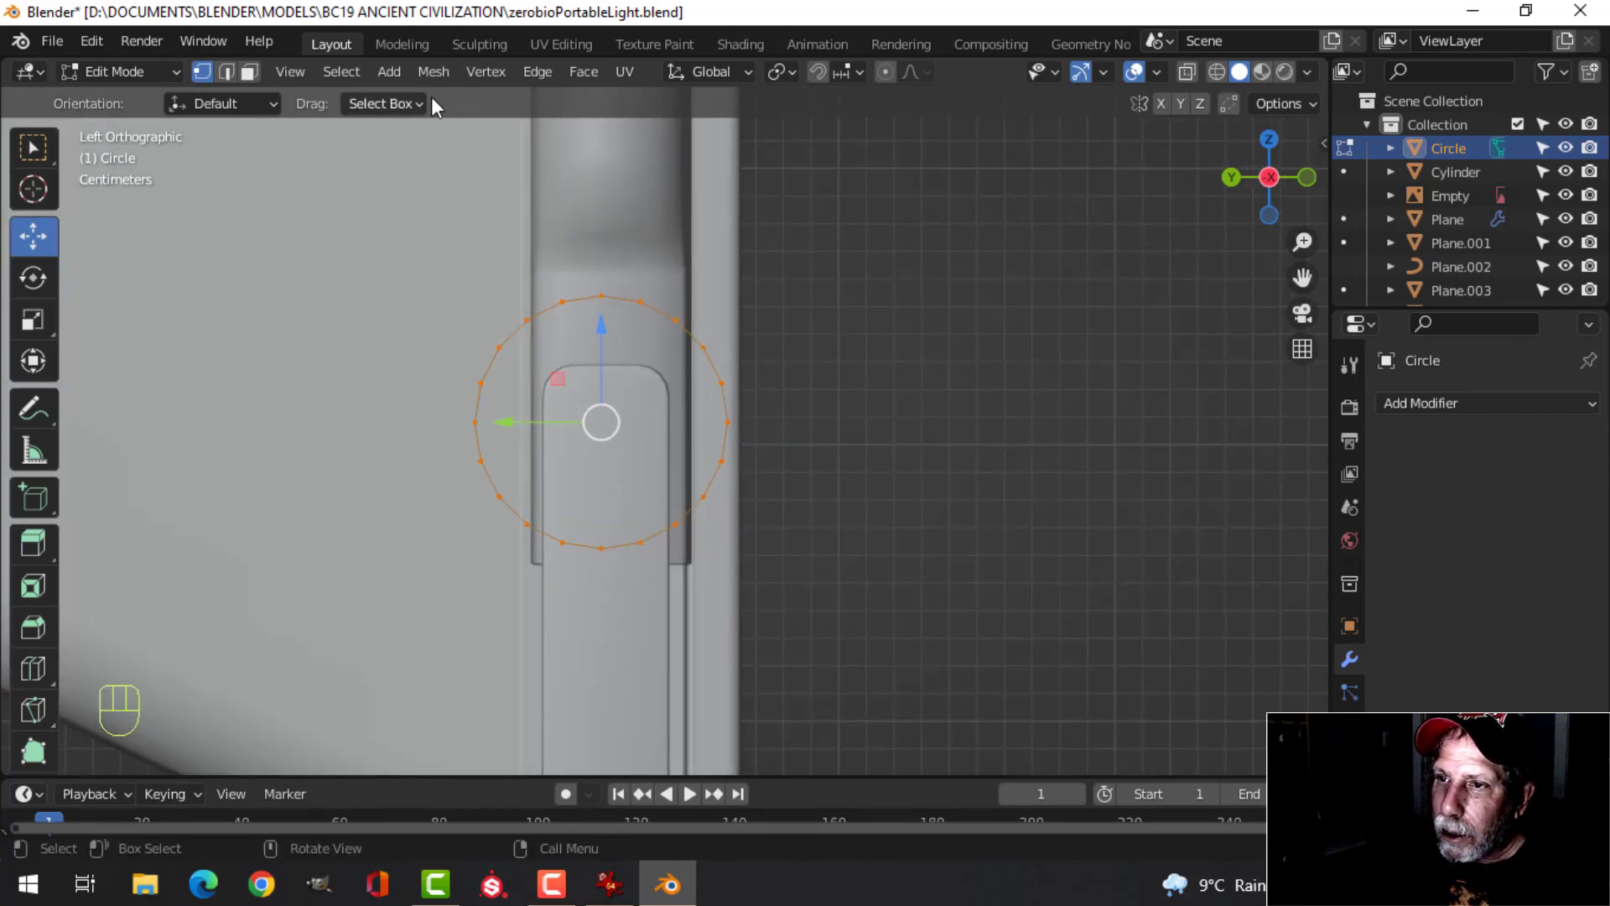
pyautogui.click(339, 71)
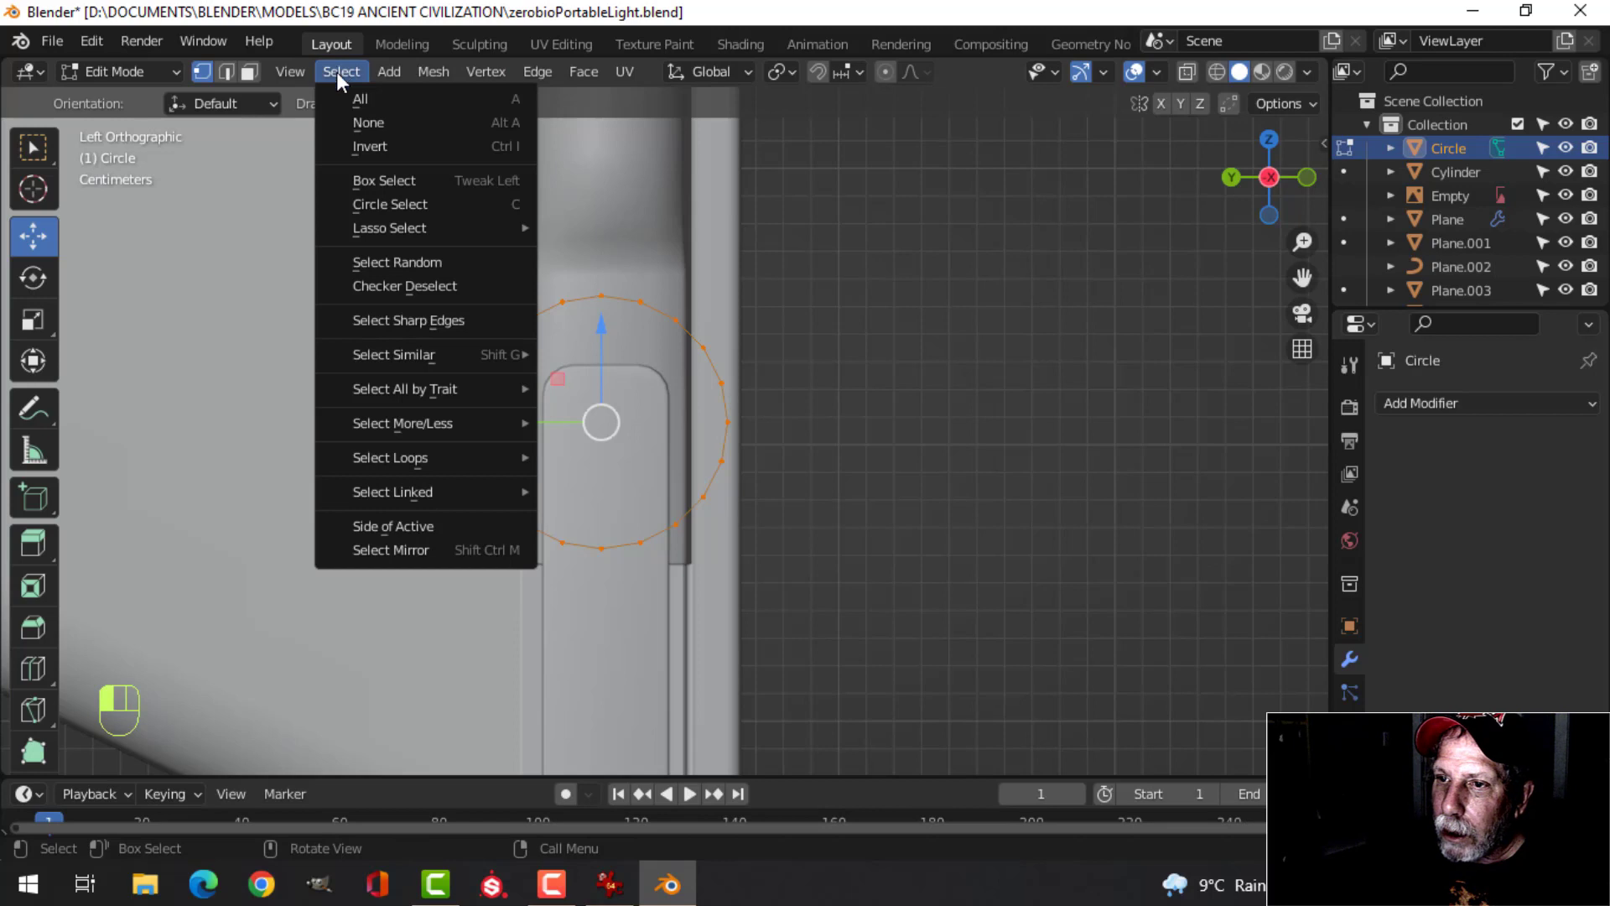
pyautogui.click(369, 285)
pyautogui.press('s')
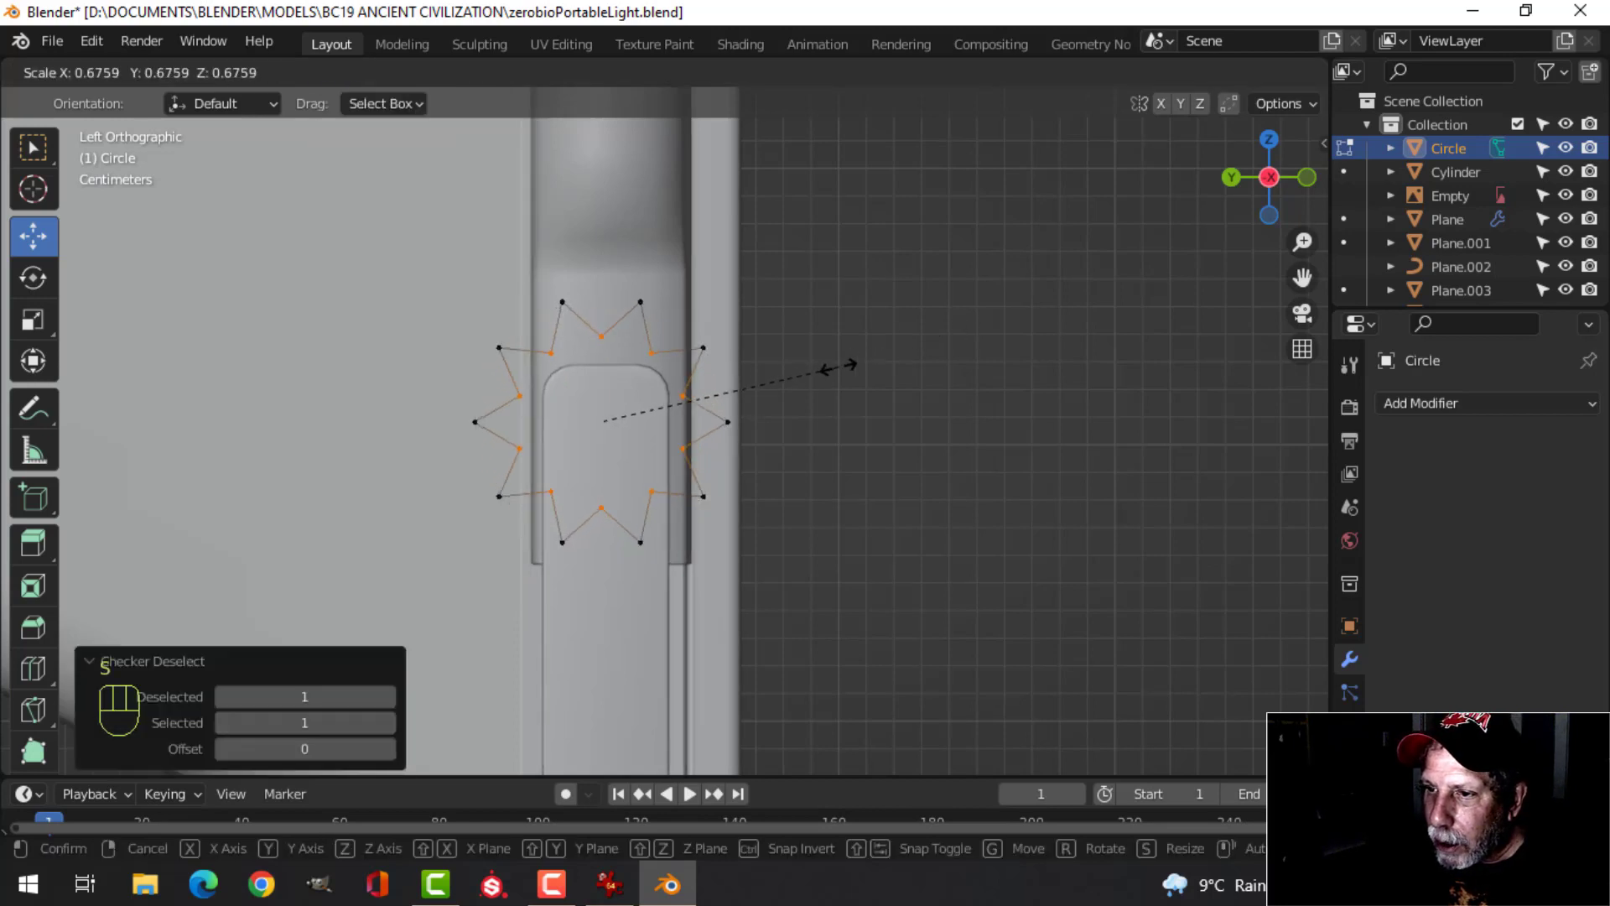
pyautogui.click(839, 366)
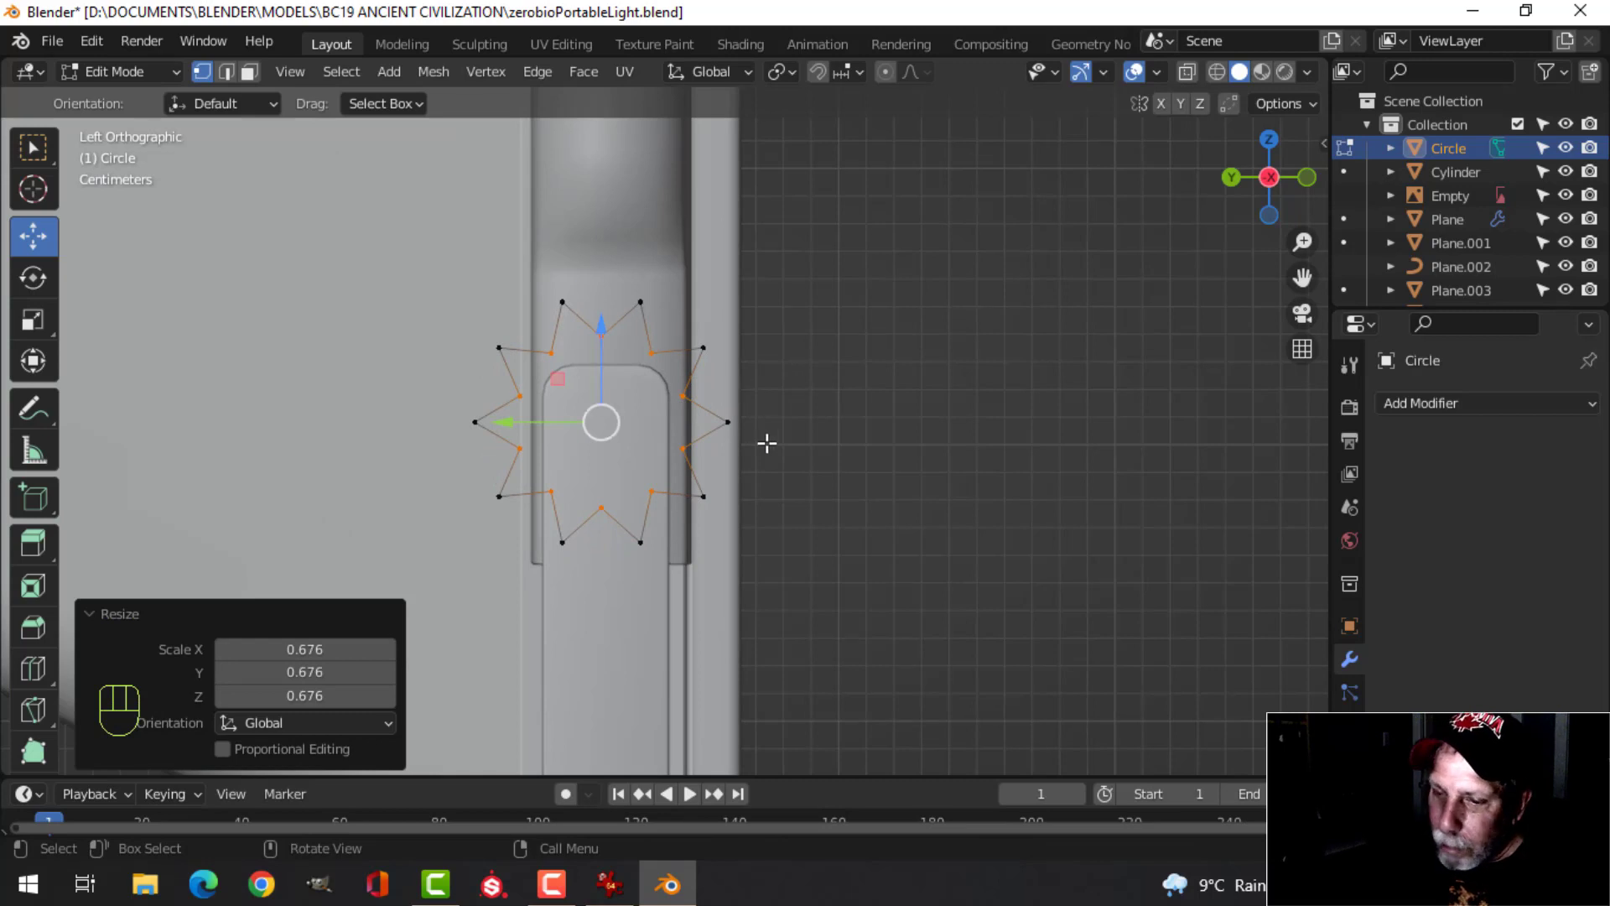
# Invert the selection to the star's outer points and bevel those vertices about 0.0084 m with 1 segment
pyautogui.hotkey('ctrl', 'i')
pyautogui.scroll(3, 776, 425)
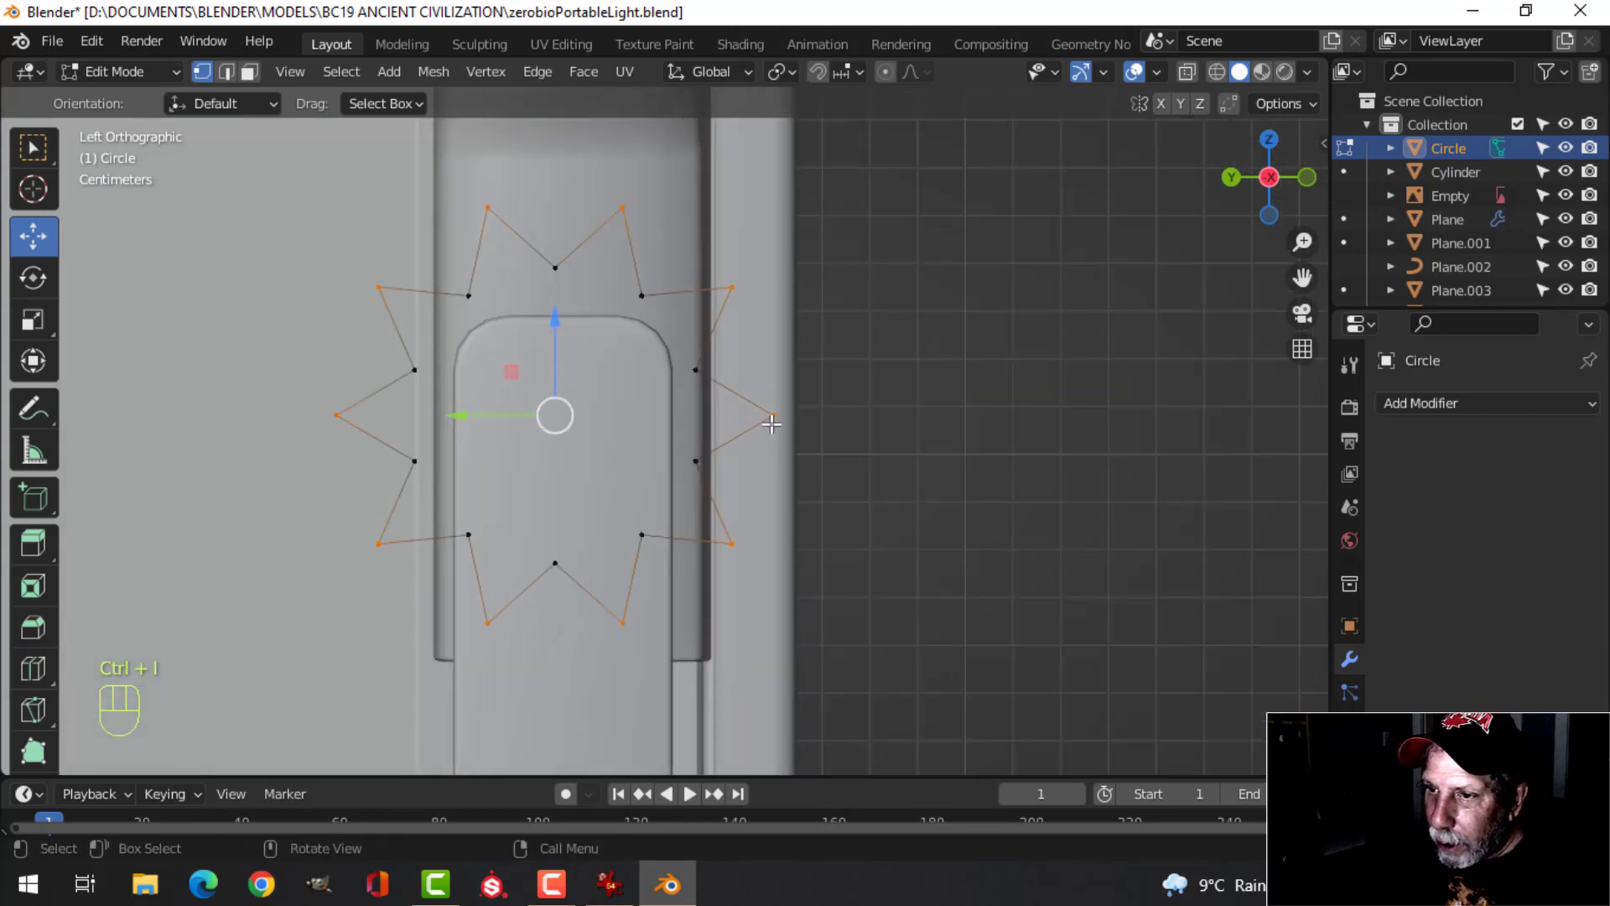
pyautogui.keyDown('shift'); pyautogui.moveTo(773, 424); pyautogui.dragTo(818, 527, button='middle'); pyautogui.keyUp('shift')
pyautogui.hotkey('shift', 'ctrl', 'b')
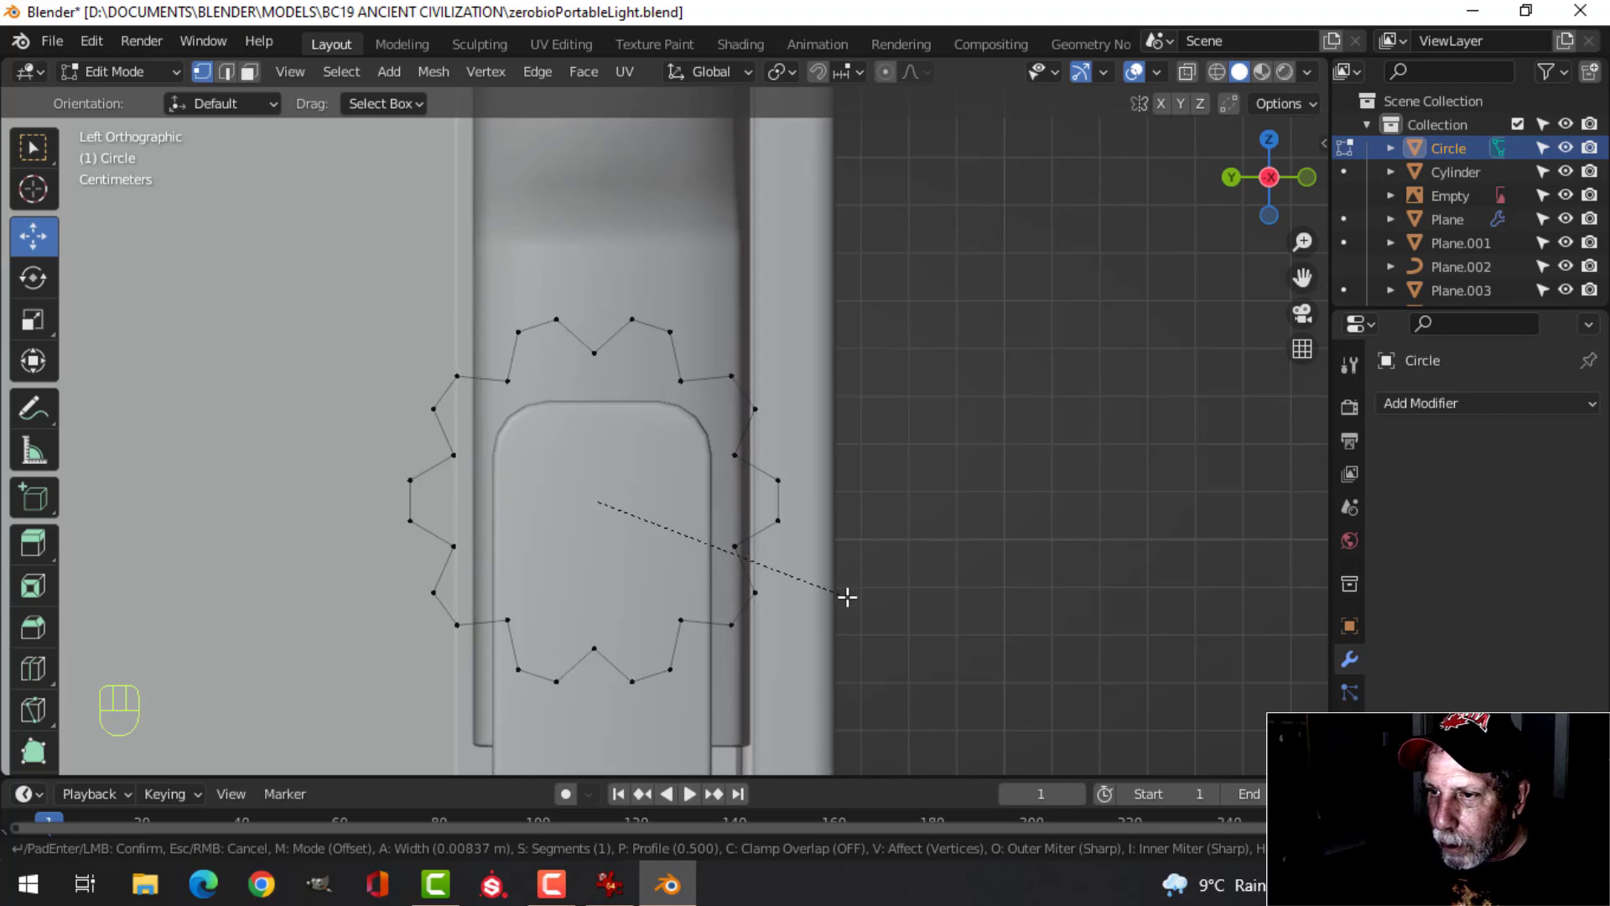
pyautogui.click(849, 594)
# Extrude the whole star outline inward as a new ring, scaling it to about 0.691
pyautogui.press('a')
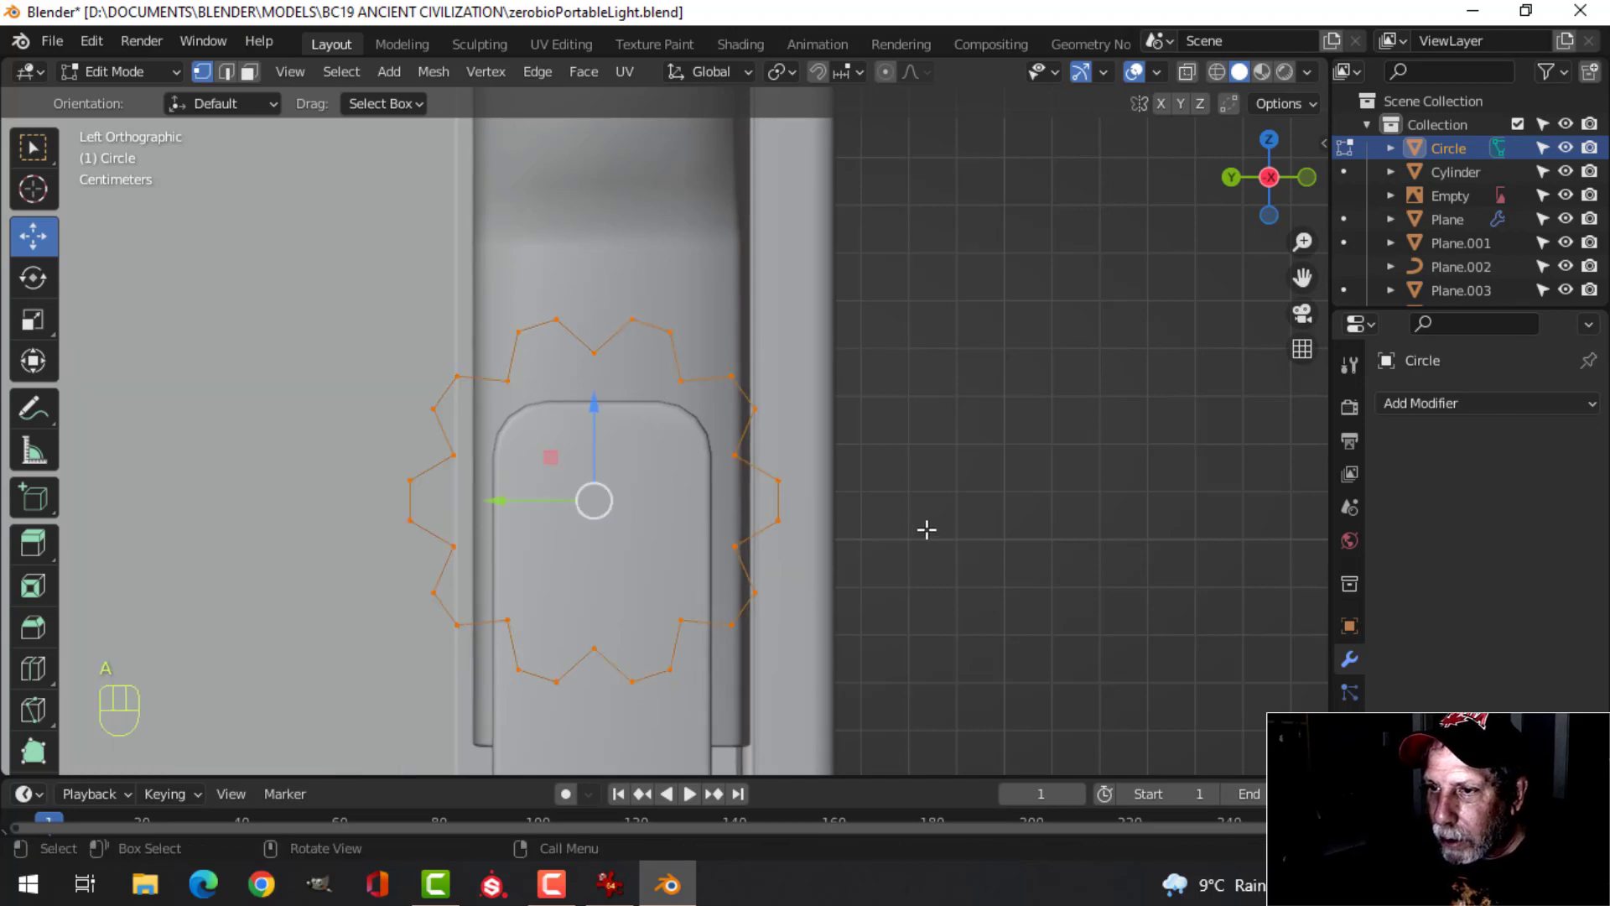
pyautogui.press('e')
pyautogui.rightClick(923, 527)
pyautogui.press('s')
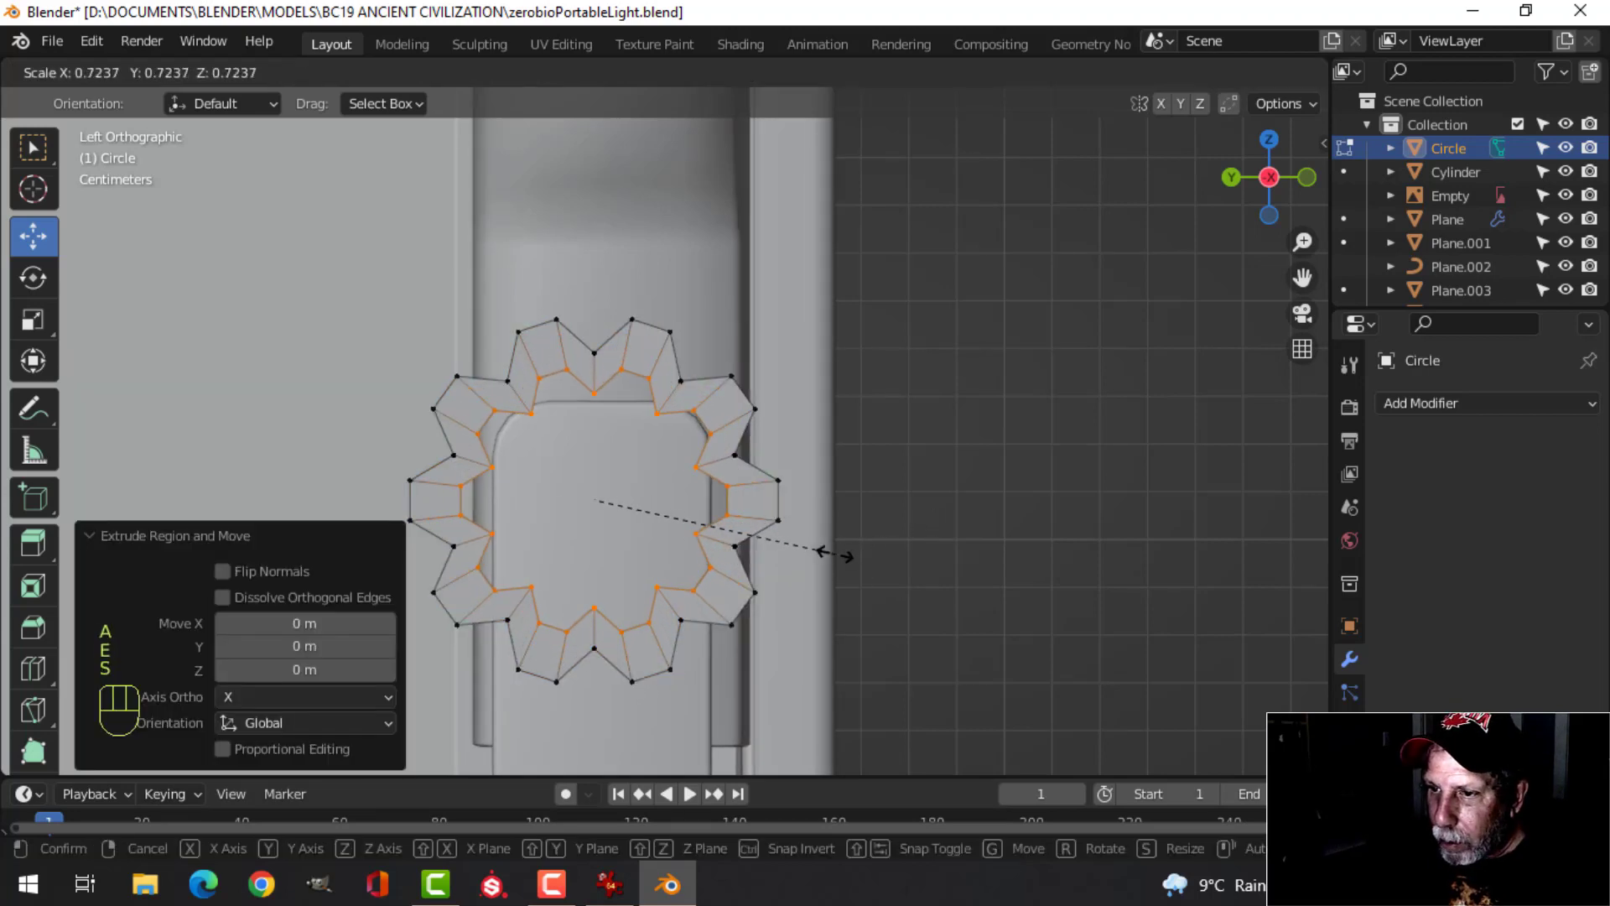
pyautogui.click(827, 543)
# Turn the ring's inner edge loop into a regular circle with LoopTools and scale it to size
pyautogui.rightClick(633, 383)
pyautogui.moveTo(552, 260)
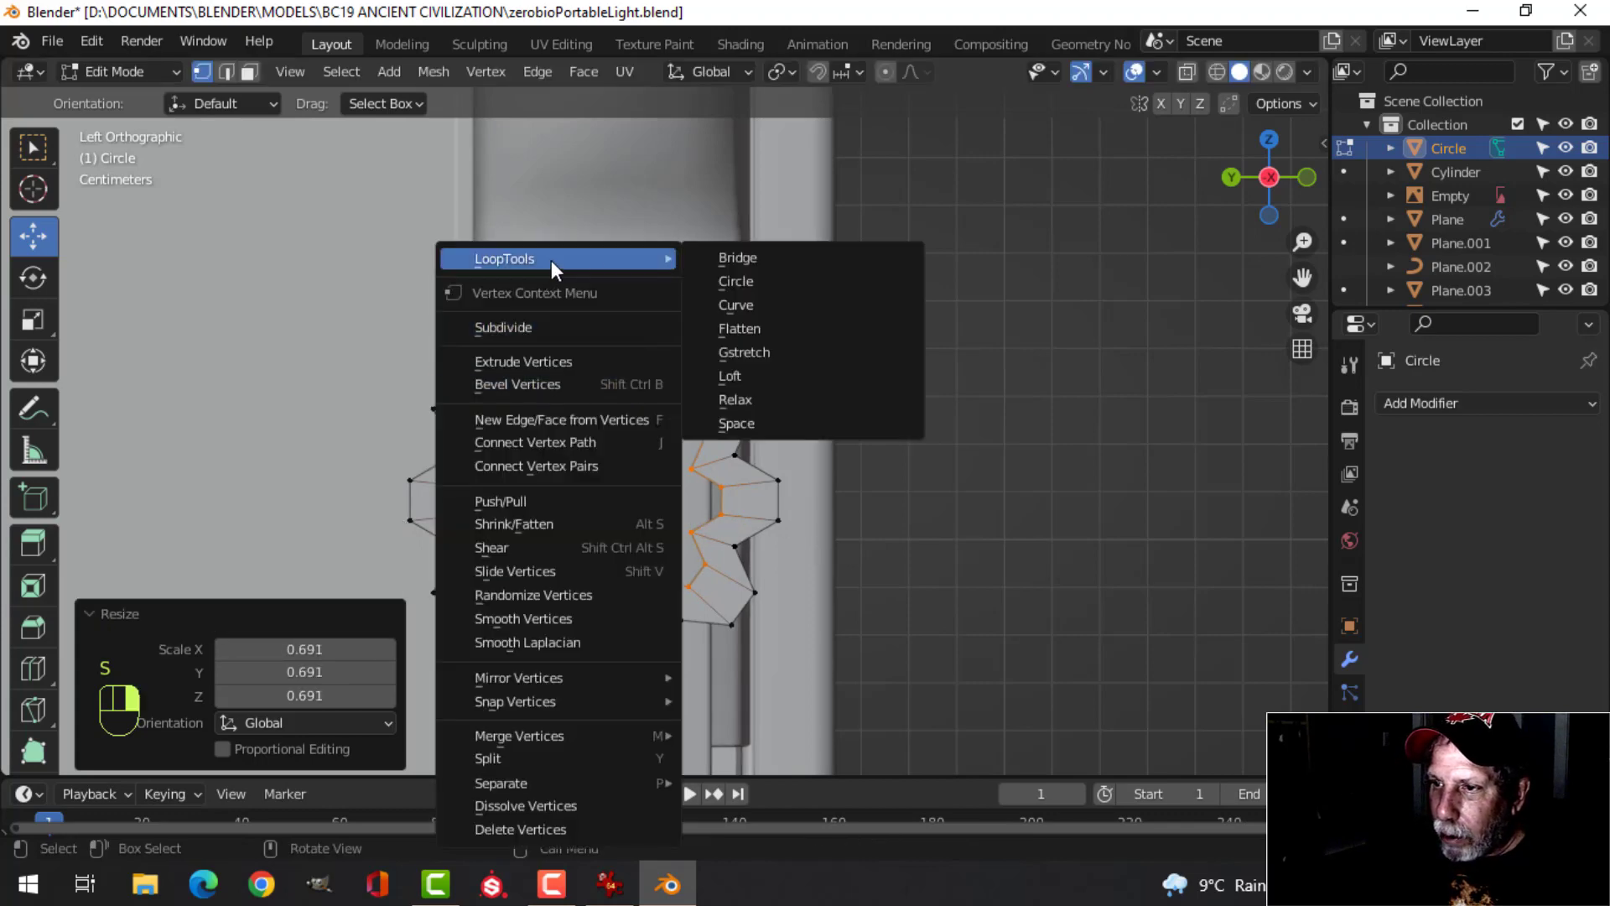
pyautogui.click(723, 282)
pyautogui.press('s')
pyautogui.click(886, 359)
pyautogui.moveTo(902, 369); pyautogui.dragTo(826, 411, button='middle')
pyautogui.press('a')
pyautogui.moveTo(948, 410); pyautogui.dragTo(759, 399, button='middle')
pyautogui.hotkey('alt', 'a')
pyautogui.press('s')
pyautogui.click(855, 388)
pyautogui.press('a')
pyautogui.hotkey('alt', 'a')
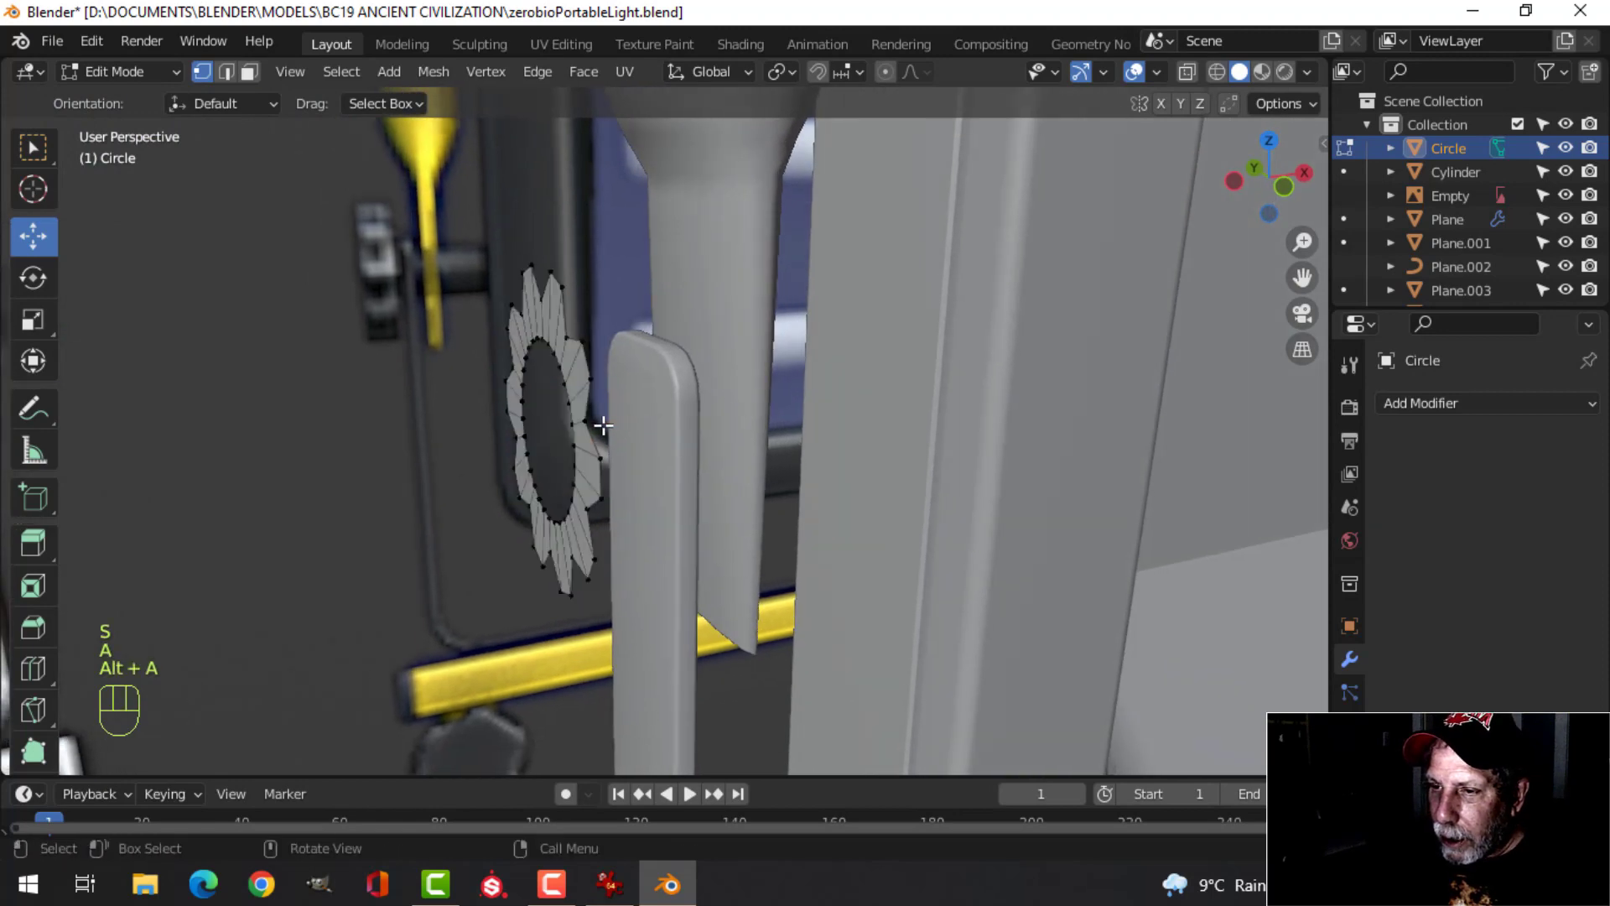
# Extrude the inner circular edge loop outward along X by about 0.0019 m and scale it slightly
pyautogui.keyDown('shift'); pyautogui.moveTo(601, 425); pyautogui.dragTo(726, 392, button='middle'); pyautogui.keyUp('shift')
pyautogui.scroll(2, 722, 390)
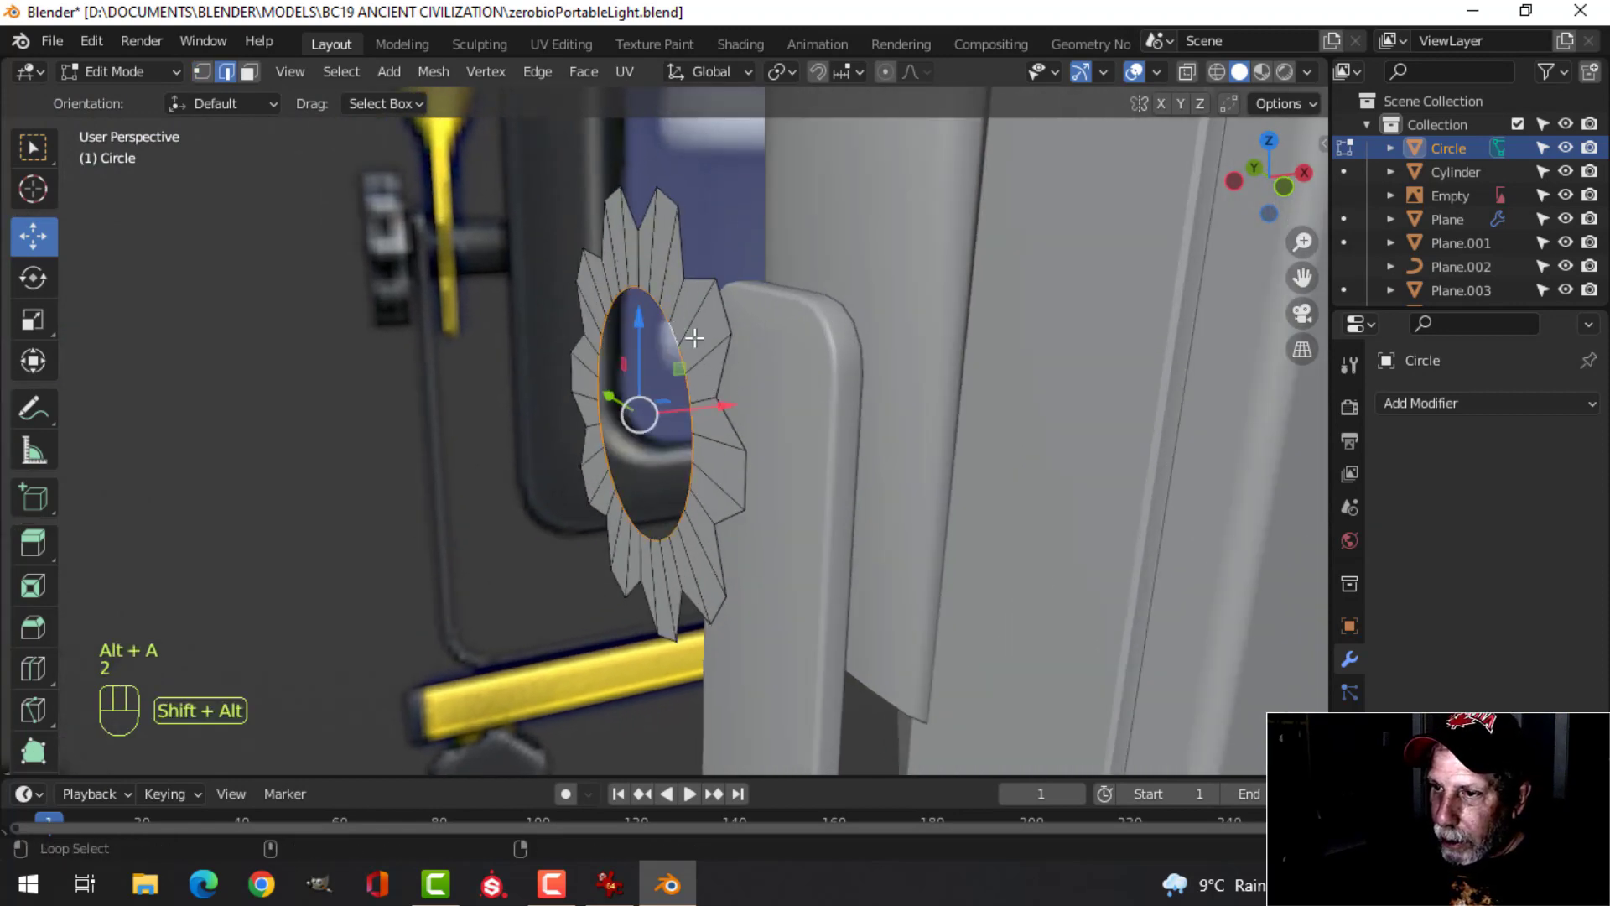
pyautogui.moveTo(694, 337); pyautogui.dragTo(797, 360, button='middle')
pyautogui.press('e')
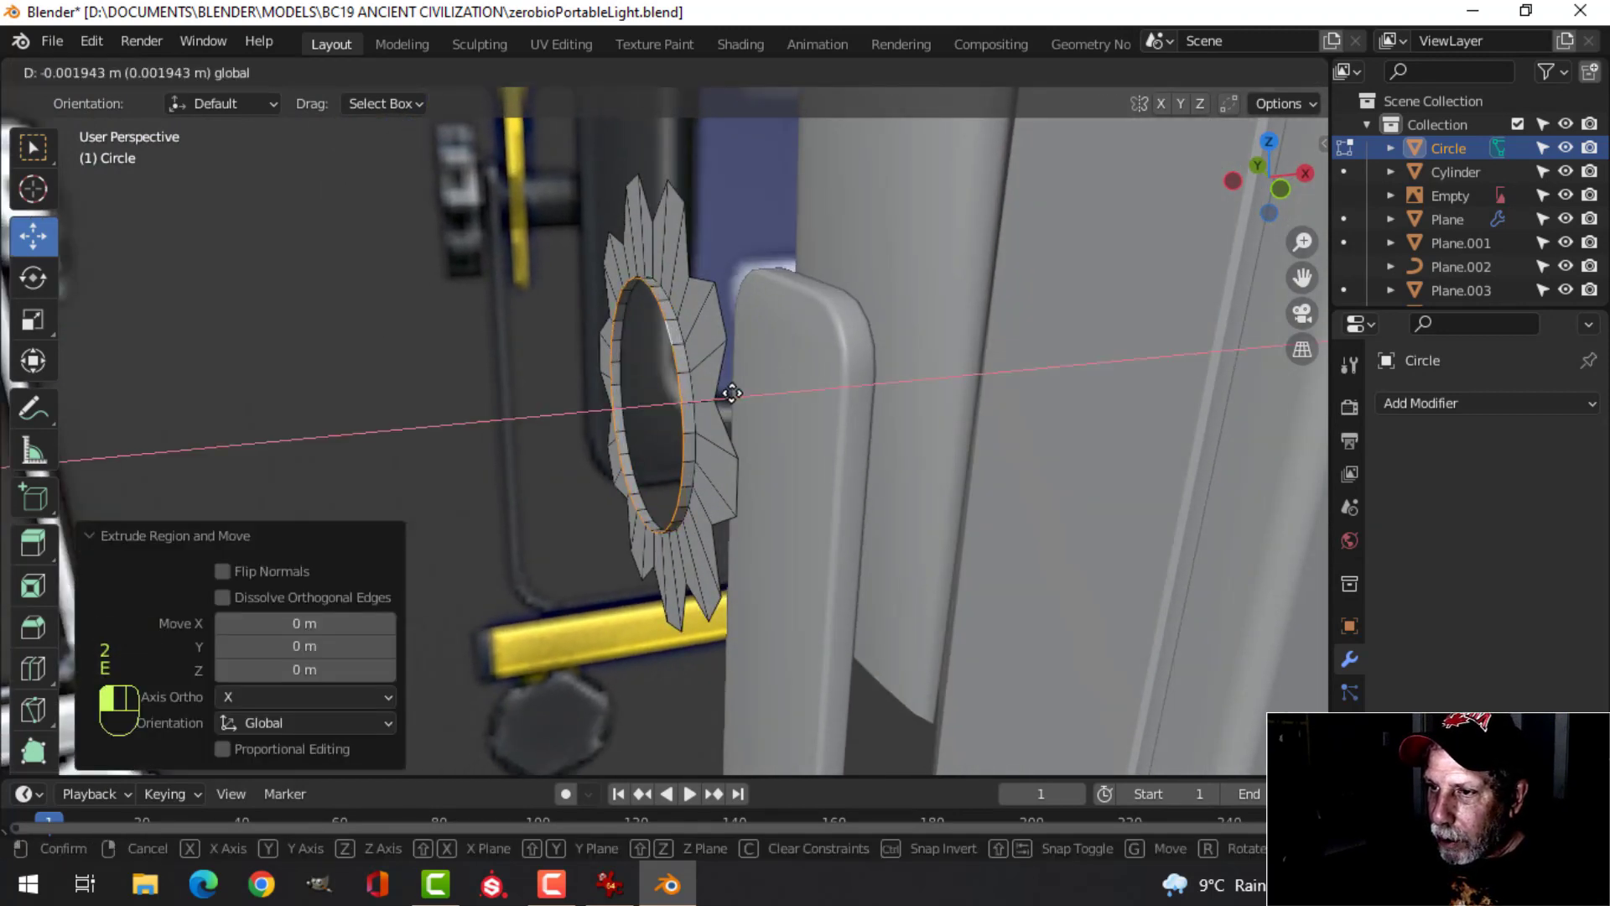
pyautogui.press('s')
pyautogui.click(788, 374)
# Extrude the raised loop inward, scaled to about 0.6, and fill the remaining hole with a face
pyautogui.press('e')
pyautogui.press('s')
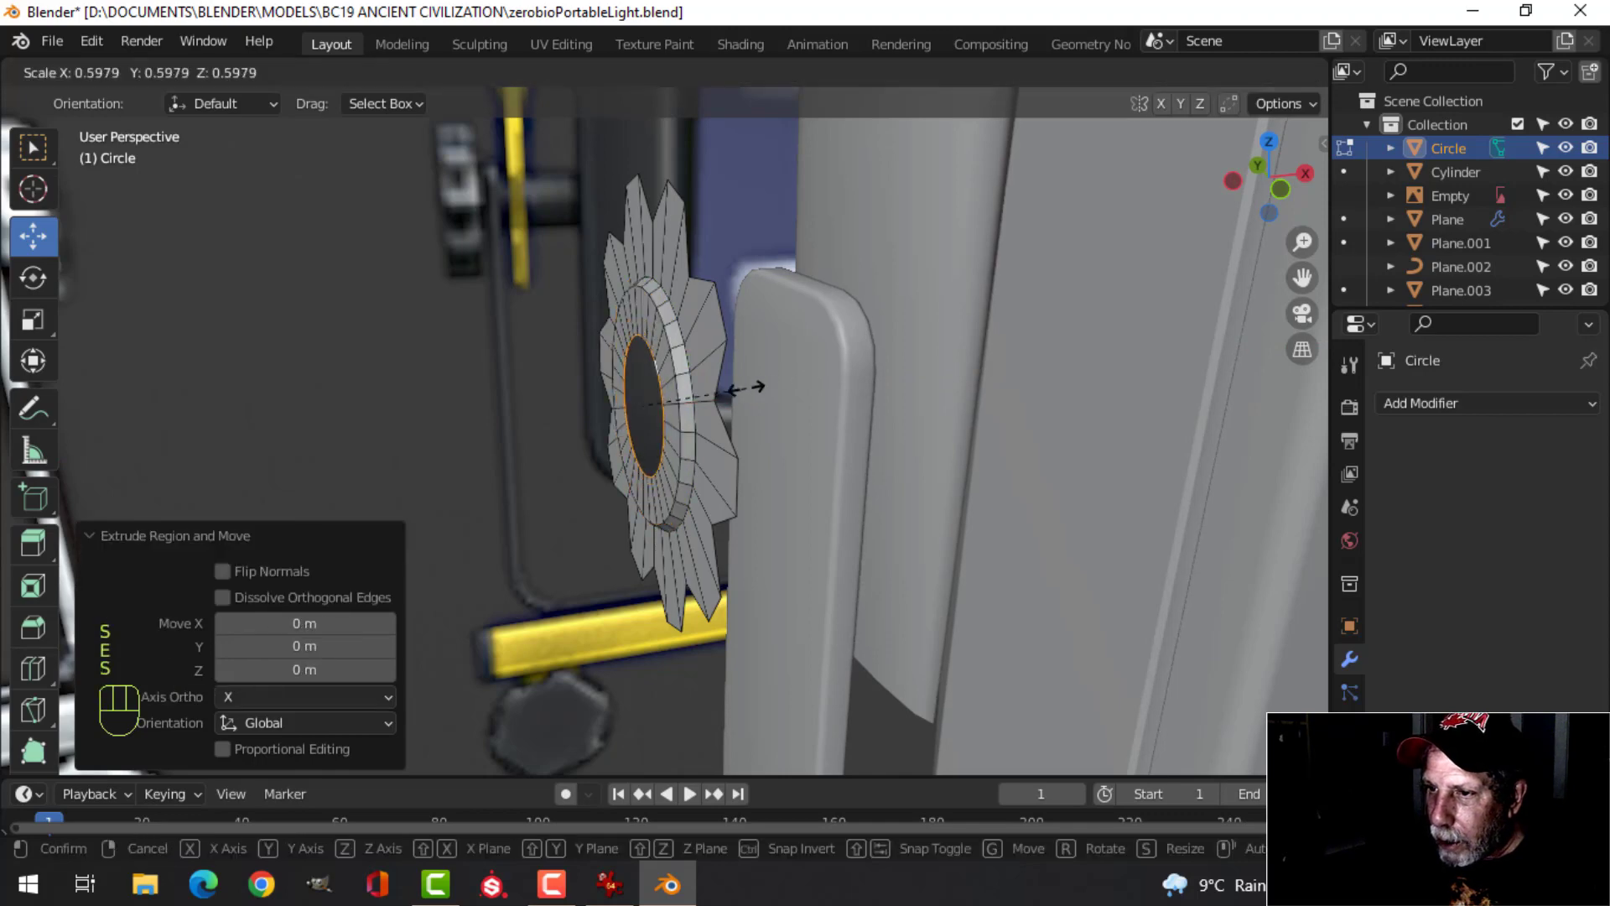
pyautogui.click(747, 387)
pyautogui.press('f')
# Select the whole knob face and extrude it along X toward the bracket to give the knob its thickness
pyautogui.press('a')
pyautogui.moveTo(833, 380); pyautogui.dragTo(712, 345, button='middle')
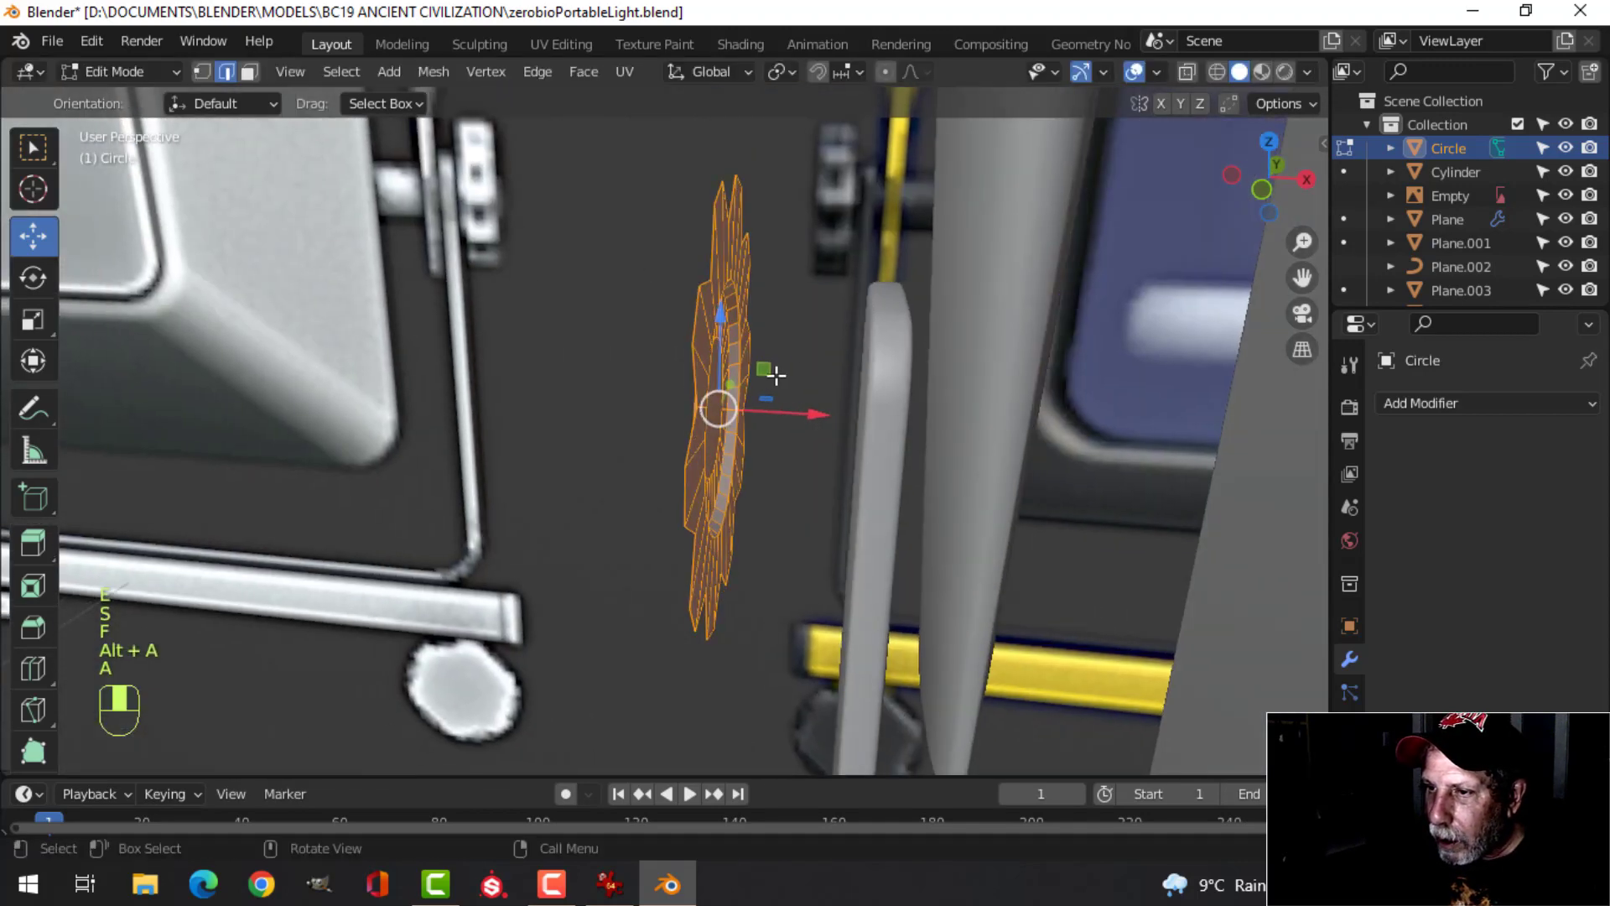
pyautogui.hotkey('alt', 'a')
pyautogui.moveTo(836, 356); pyautogui.dragTo(605, 313, button='middle')
pyautogui.press('a')
pyautogui.moveTo(606, 313); pyautogui.dragTo(582, 320, button='middle')
pyautogui.press('e')
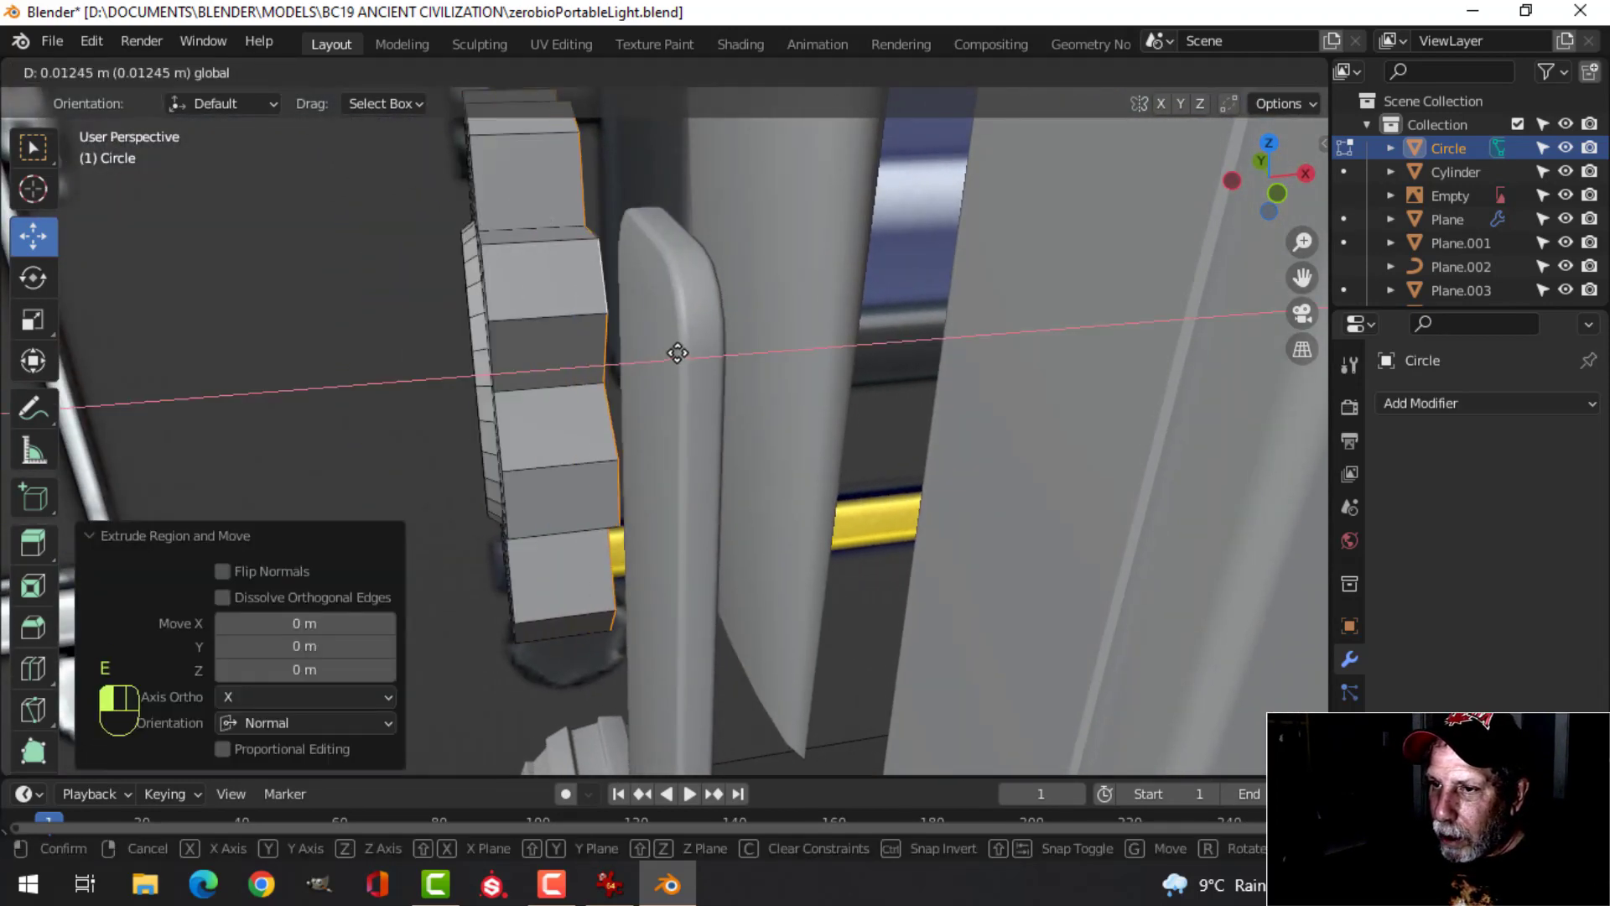
pyautogui.click(704, 352)
# Select the circular edge loop on the knob's bracket-facing side and scale it to 0.730
pyautogui.moveTo(791, 360); pyautogui.dragTo(881, 280, button='middle')
pyautogui.hotkey('alt', 'a')
pyautogui.keyDown('alt'); pyautogui.keyDown('shift'); pyautogui.click(589, 283); pyautogui.keyUp('shift'); pyautogui.keyUp('alt')
pyautogui.press('s')
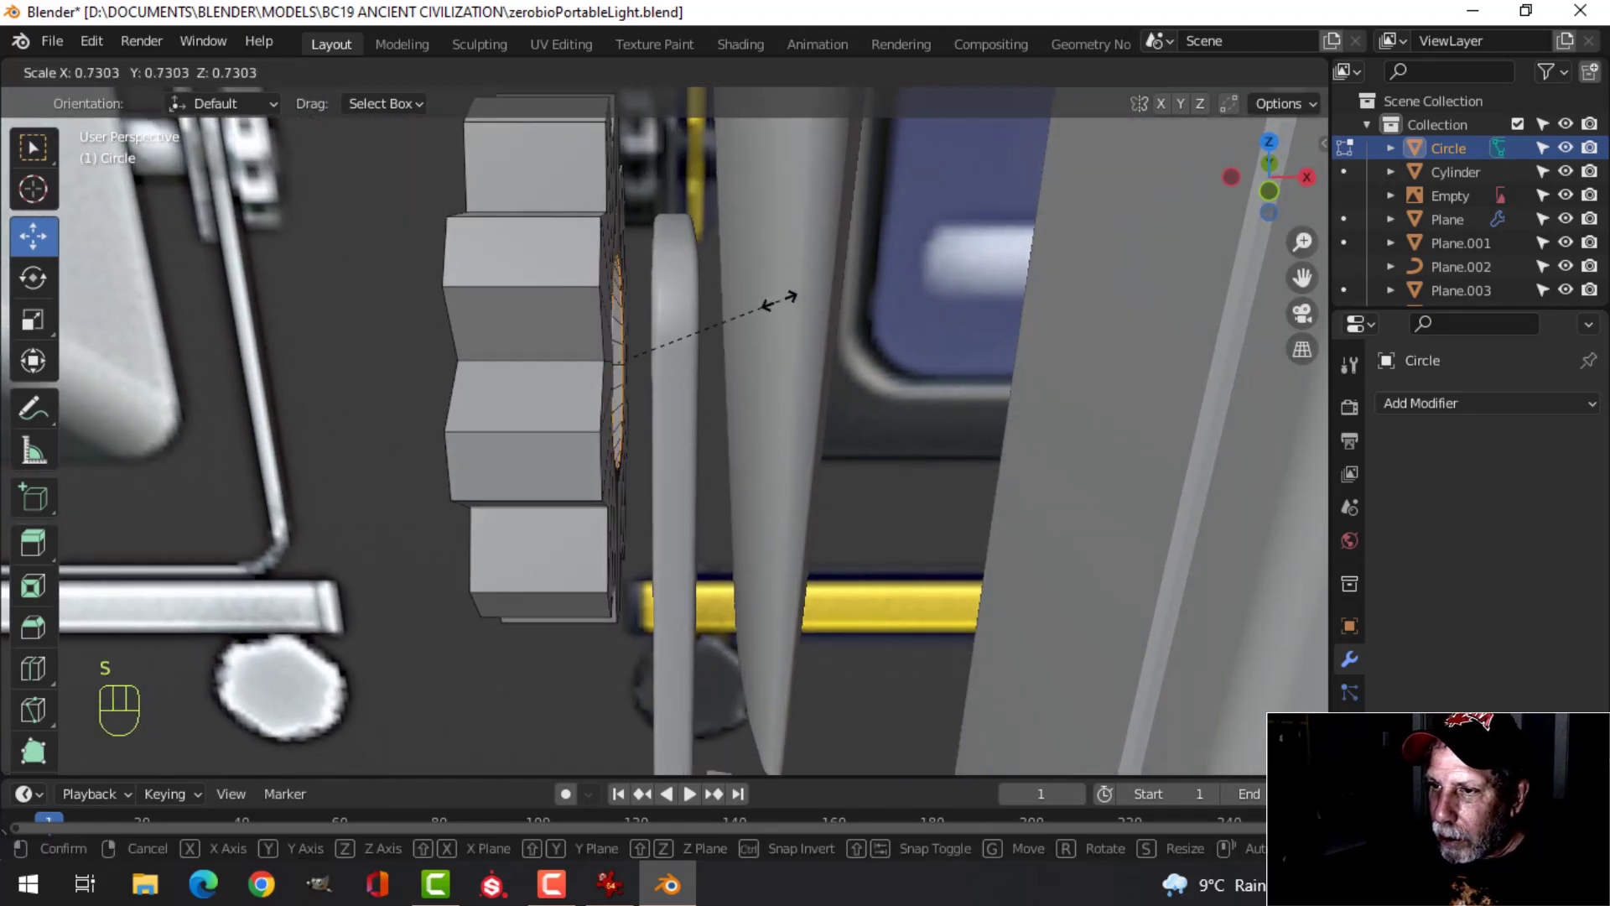
pyautogui.click(766, 302)
# In front wireframe view, extrude the scaled loop about 0.064 m along X through the bracket to form the pivot shaft, then restore solid shading
pyautogui.moveTo(766, 302)
pyautogui.mouseDown(button='middle')
pyautogui.moveTo(840, 300)
pyautogui.moveTo(934, 244)
pyautogui.mouseUp(button='middle')
pyautogui.press('KP_3')
pyautogui.press('z')
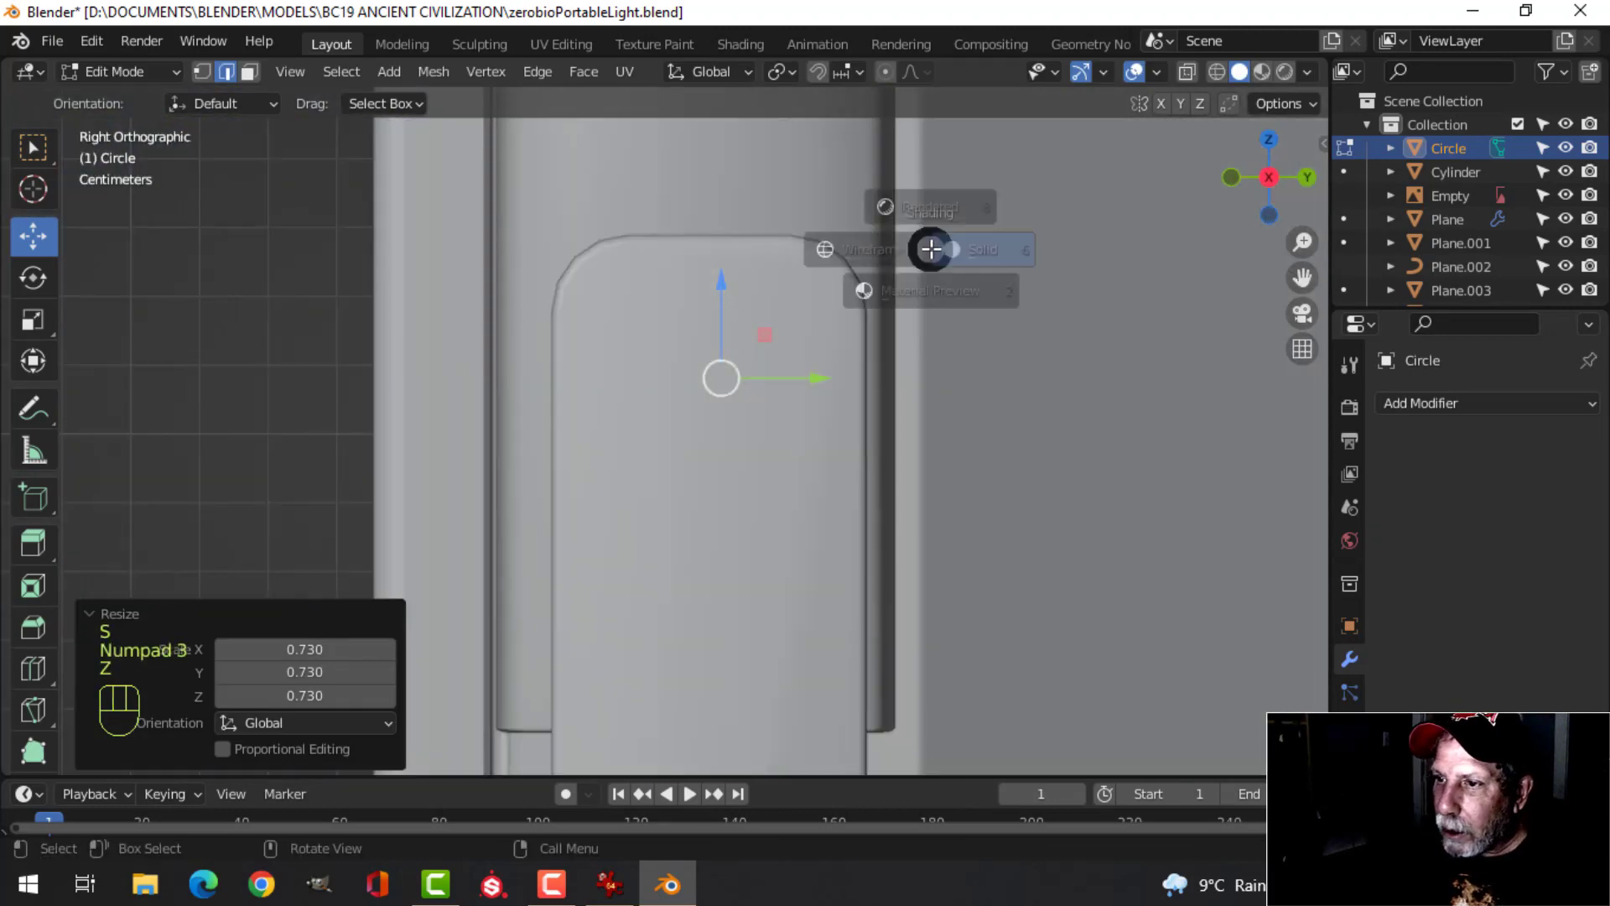
pyautogui.click(742, 252)
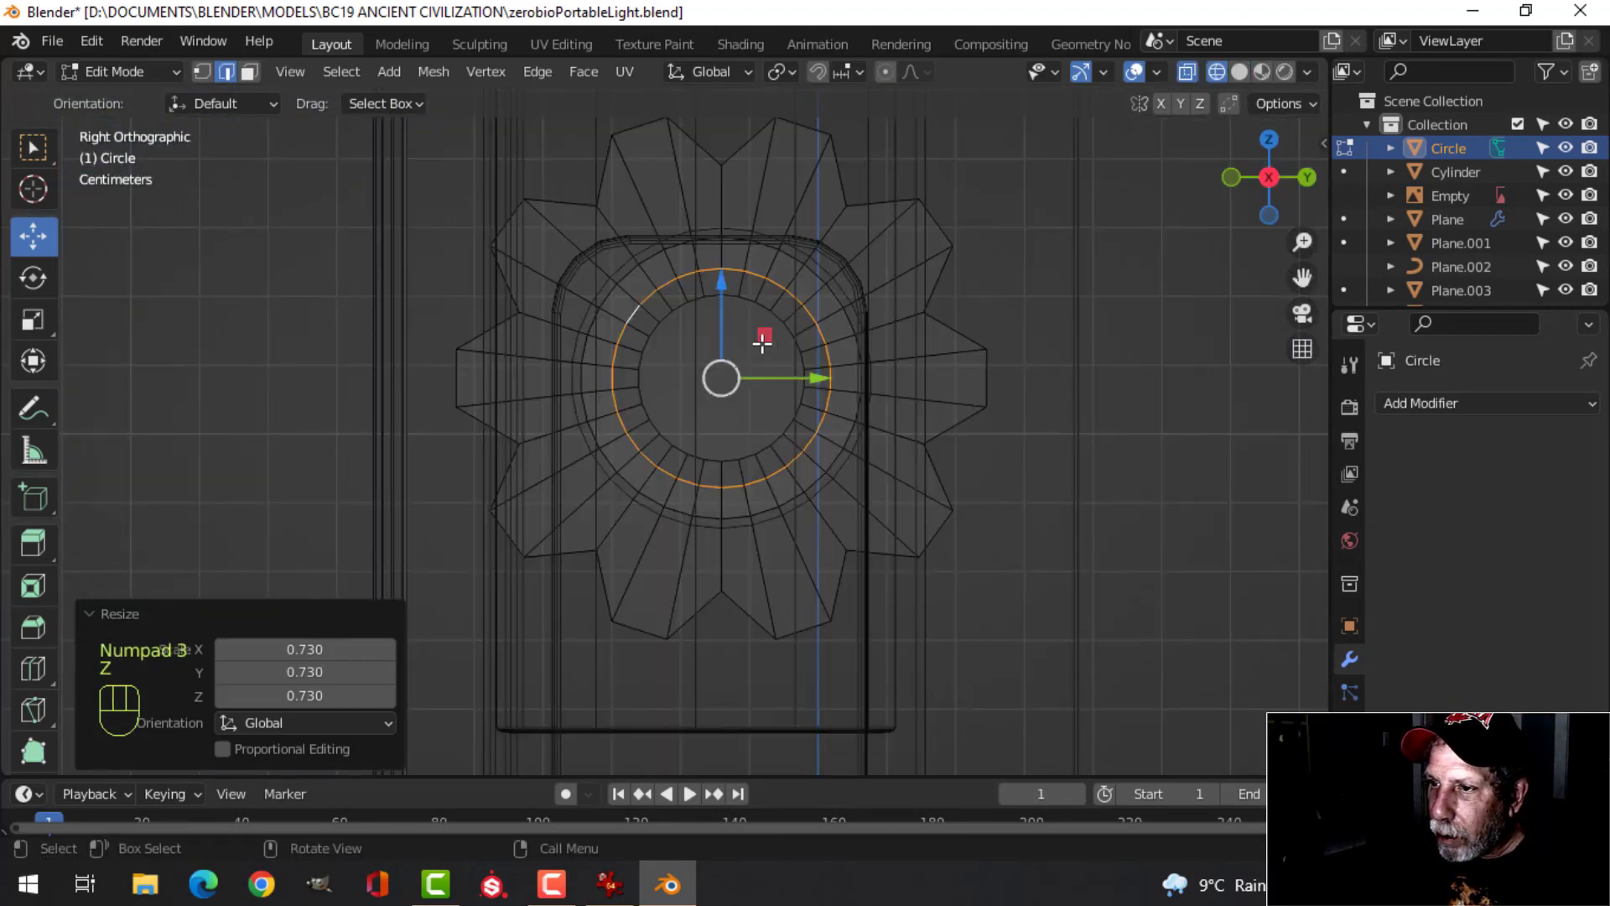
pyautogui.press('KP_1')
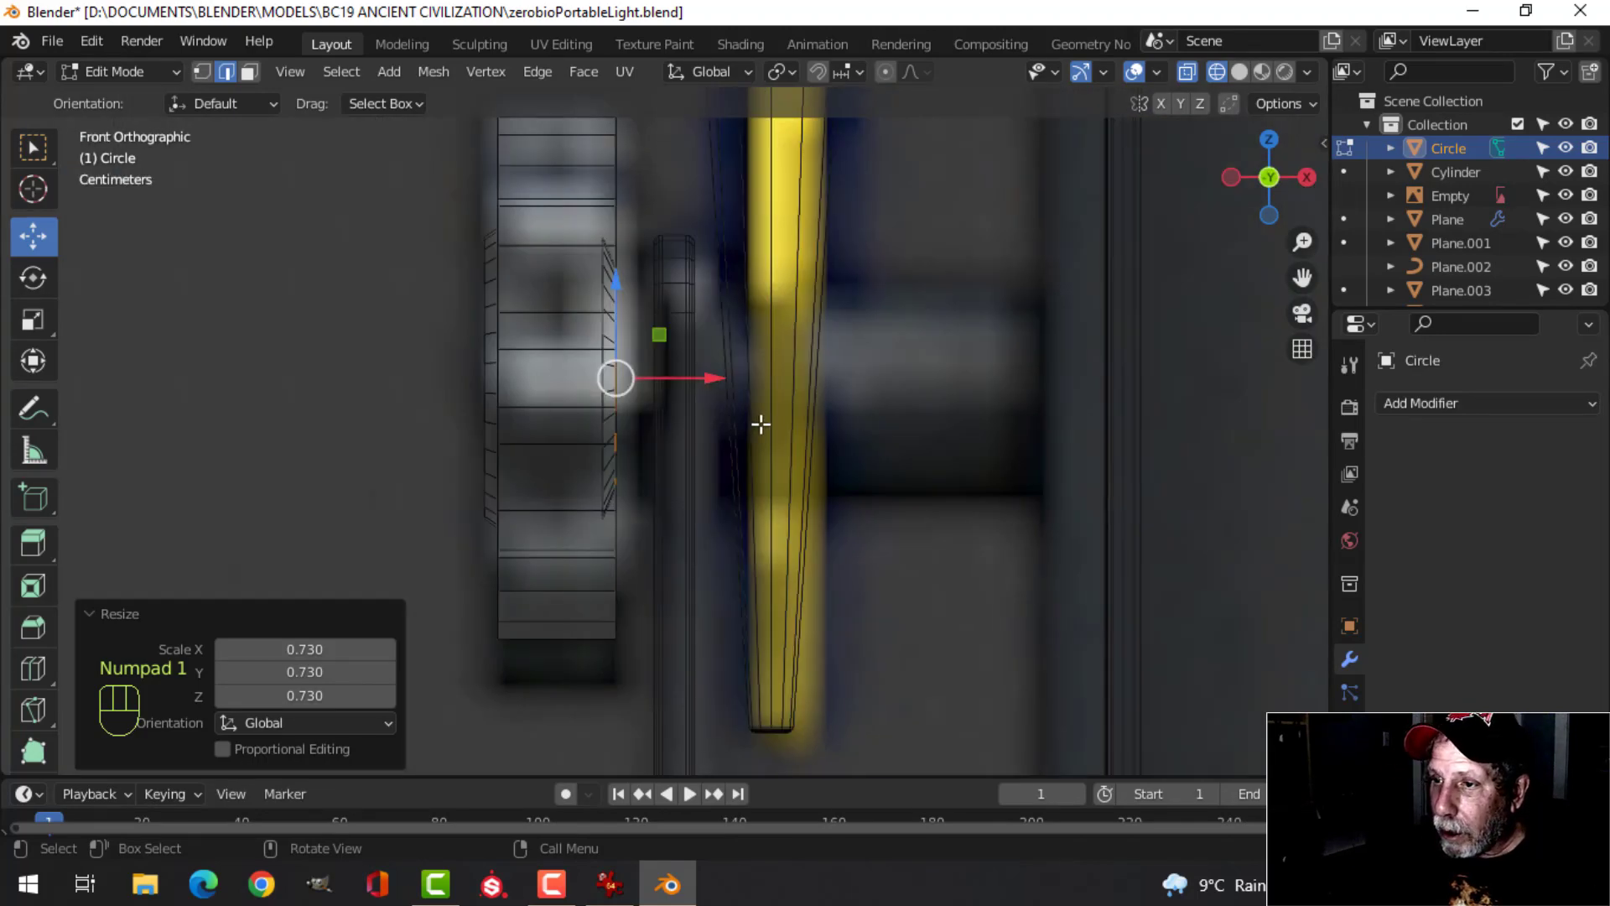
pyautogui.press('e')
pyautogui.press('x')
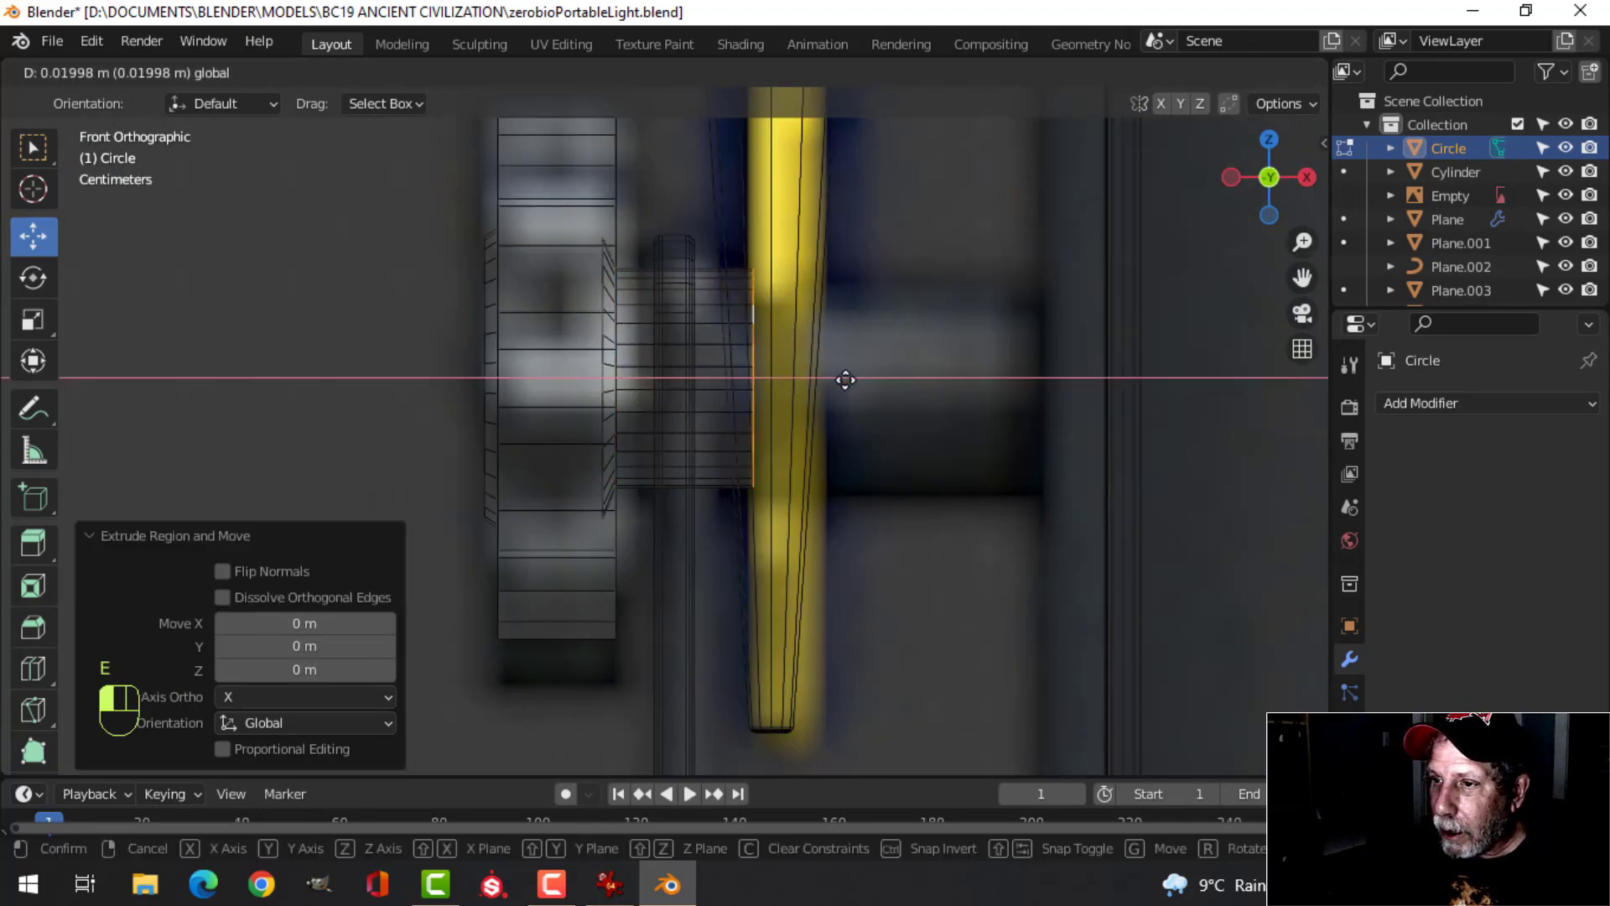
pyautogui.click(1146, 375)
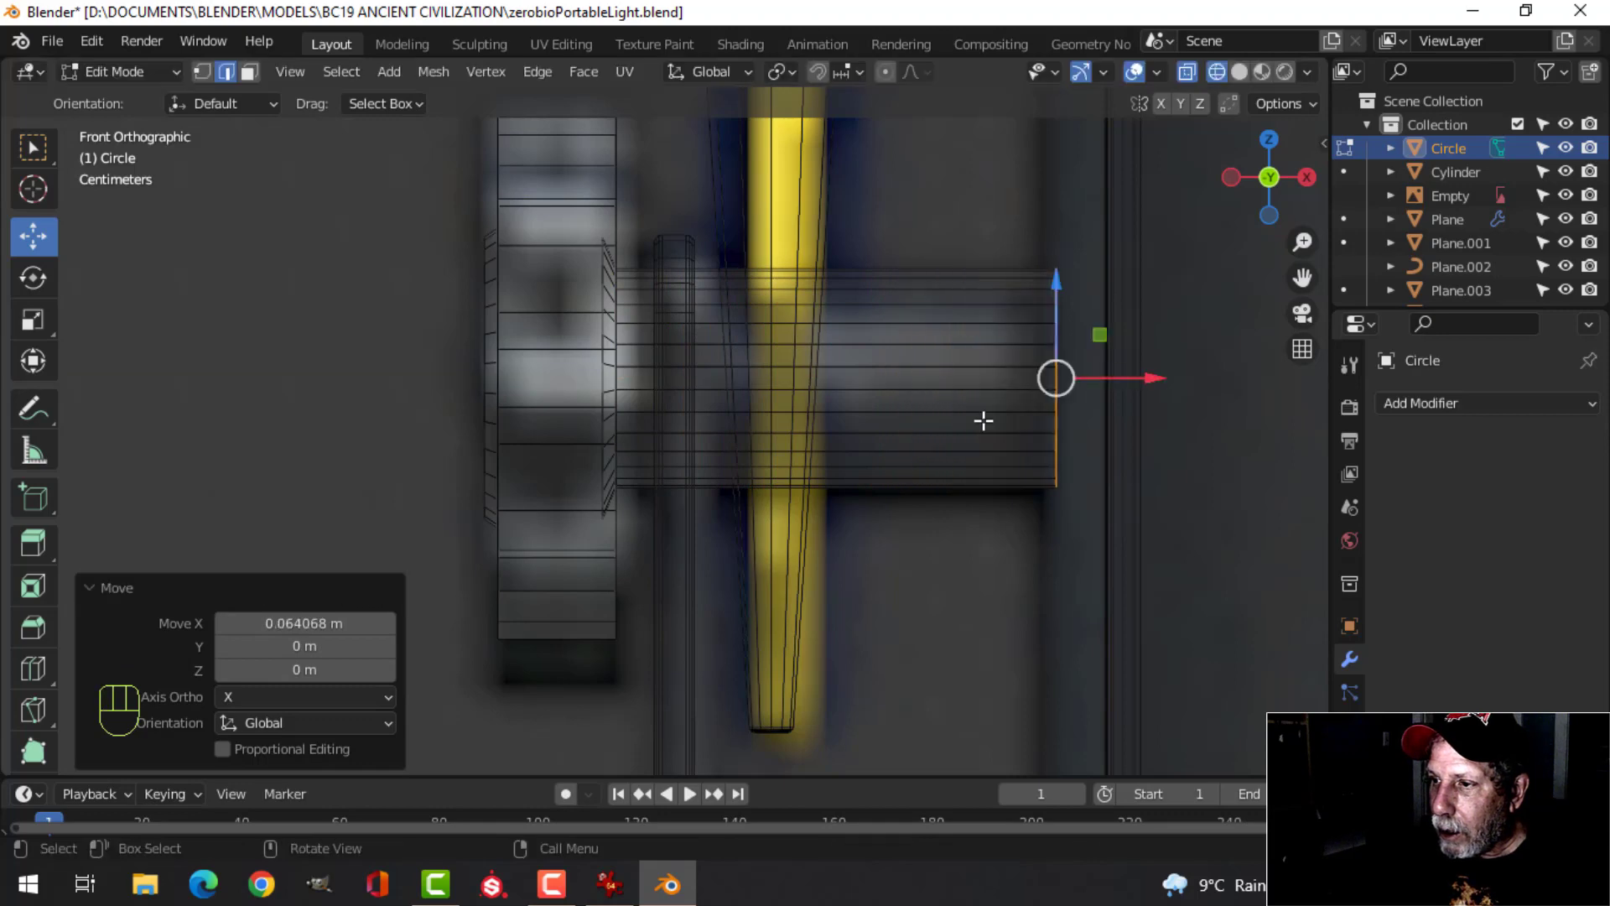
pyautogui.press('z')
pyautogui.click(1057, 445)
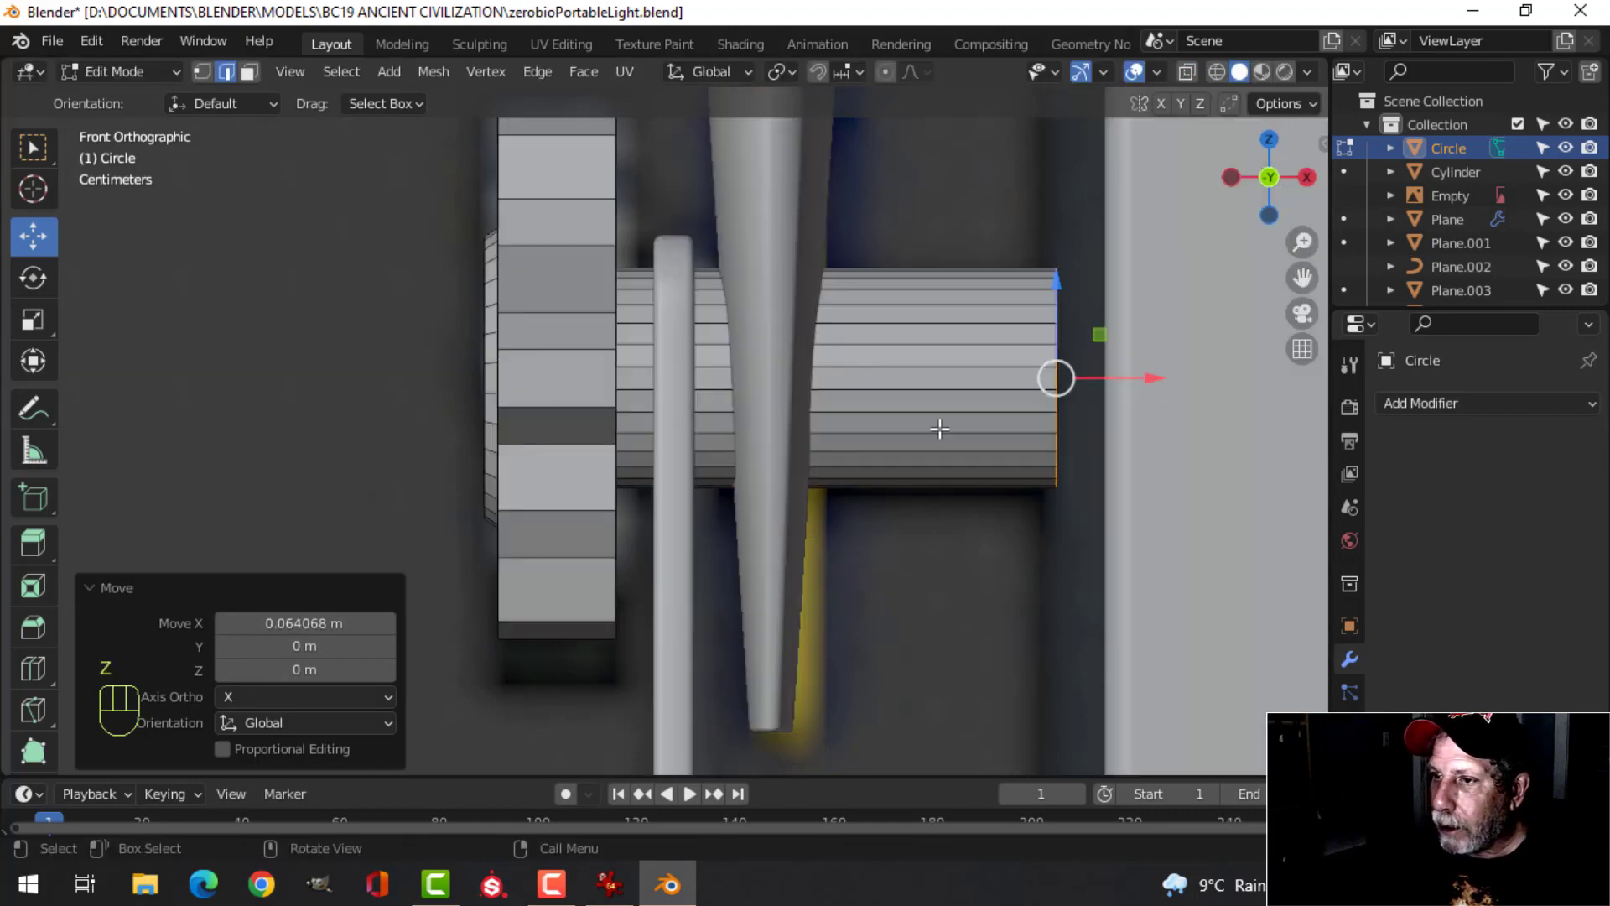
# Return to Object Mode and add a Subdivision Surface modifier to the knob
pyautogui.moveTo(939, 428)
pyautogui.mouseDown(button='middle')
pyautogui.moveTo(852, 461)
pyautogui.moveTo(895, 460)
pyautogui.mouseUp(button='middle')
pyautogui.scroll(3, 631, 415)
pyautogui.moveTo(733, 446); pyautogui.dragTo(675, 445, button='middle')
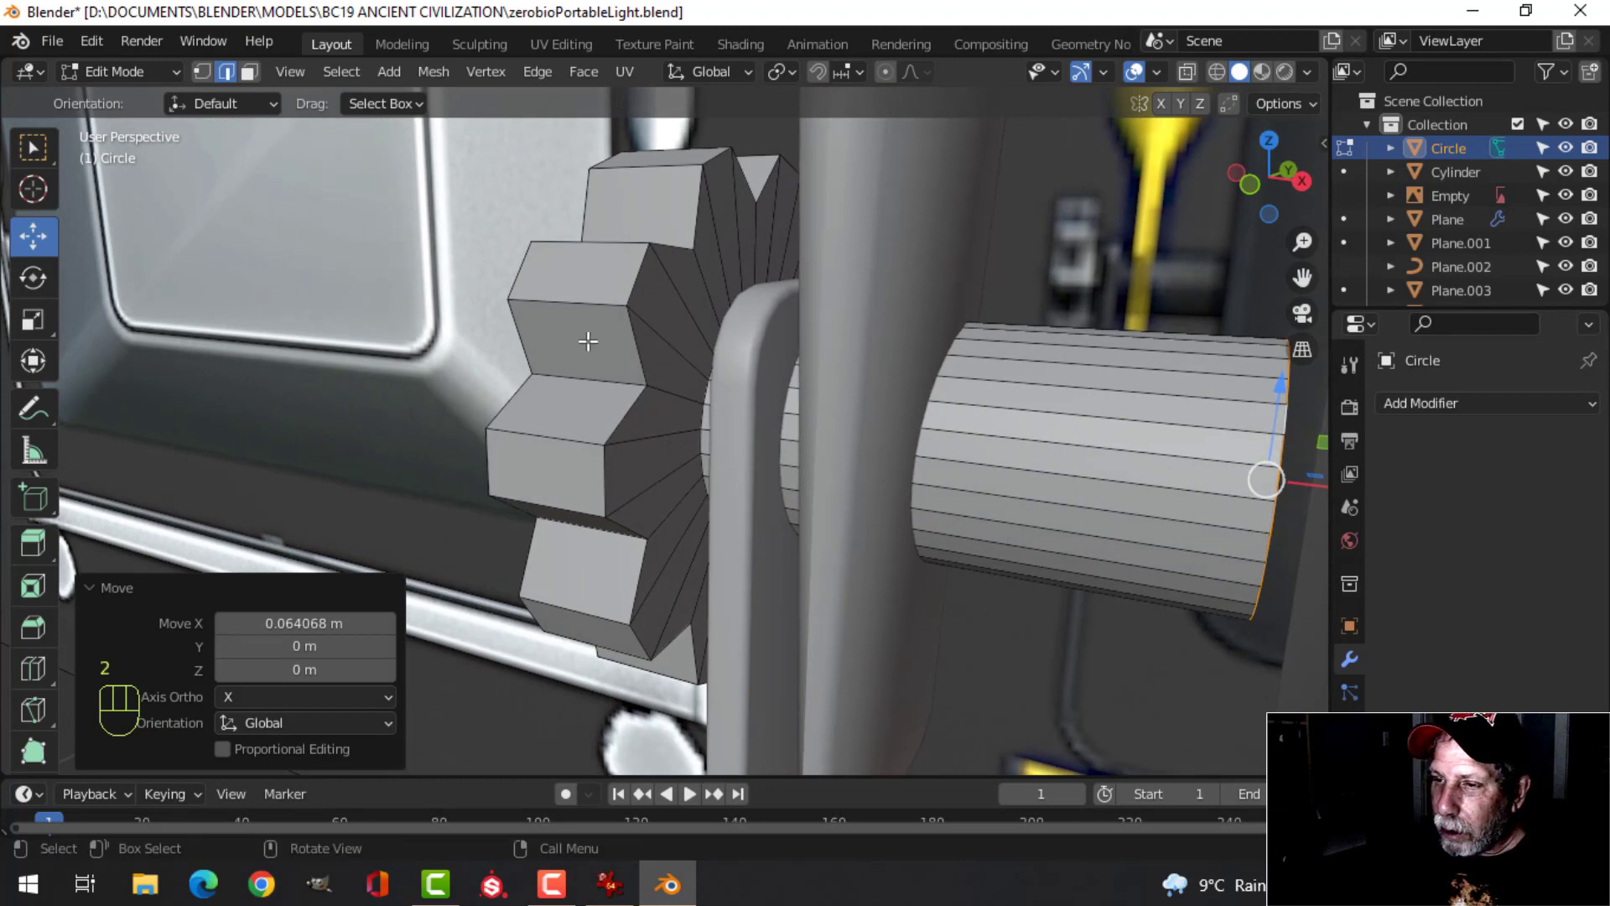
pyautogui.moveTo(588, 340); pyautogui.dragTo(663, 336, button='middle')
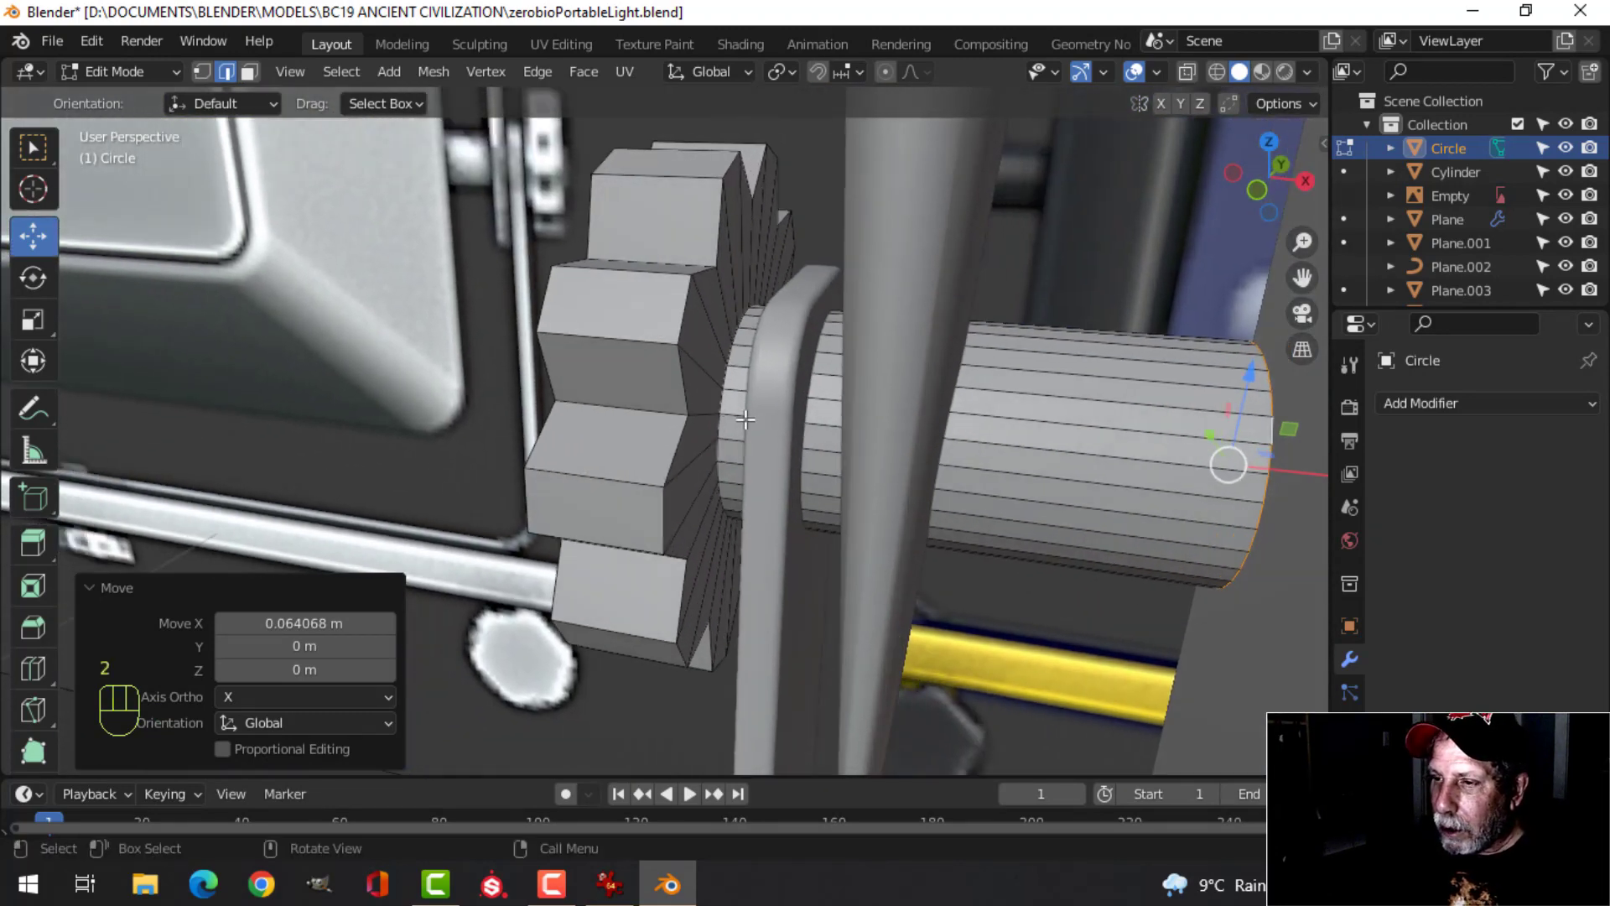
pyautogui.press('Tab')
pyautogui.click(1420, 401)
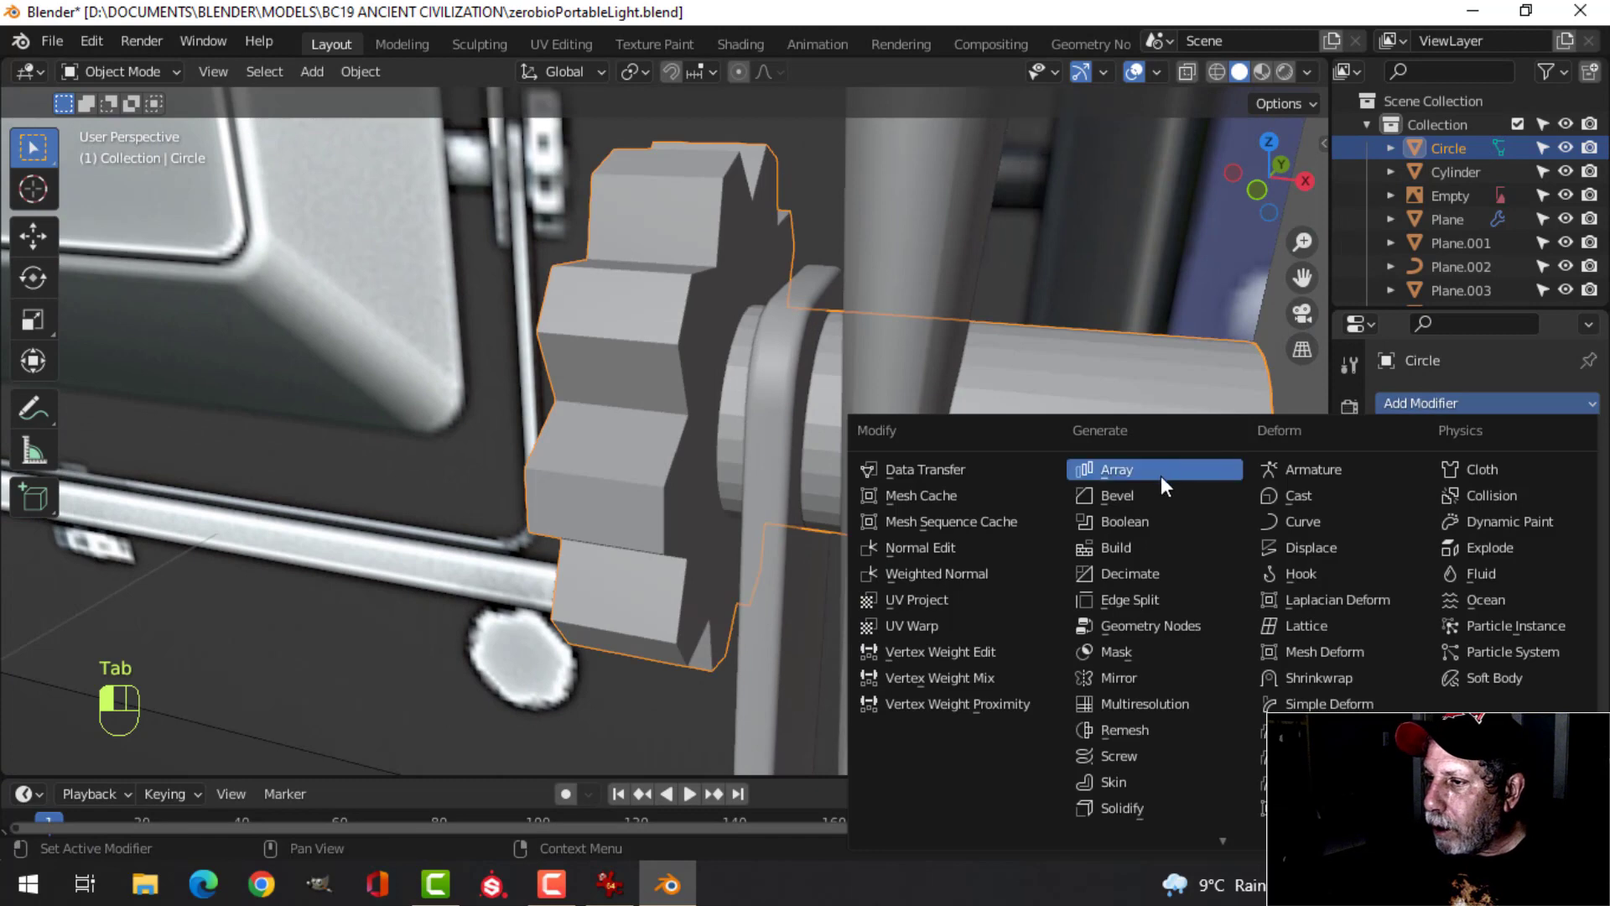
pyautogui.scroll(-2, 1149, 795)
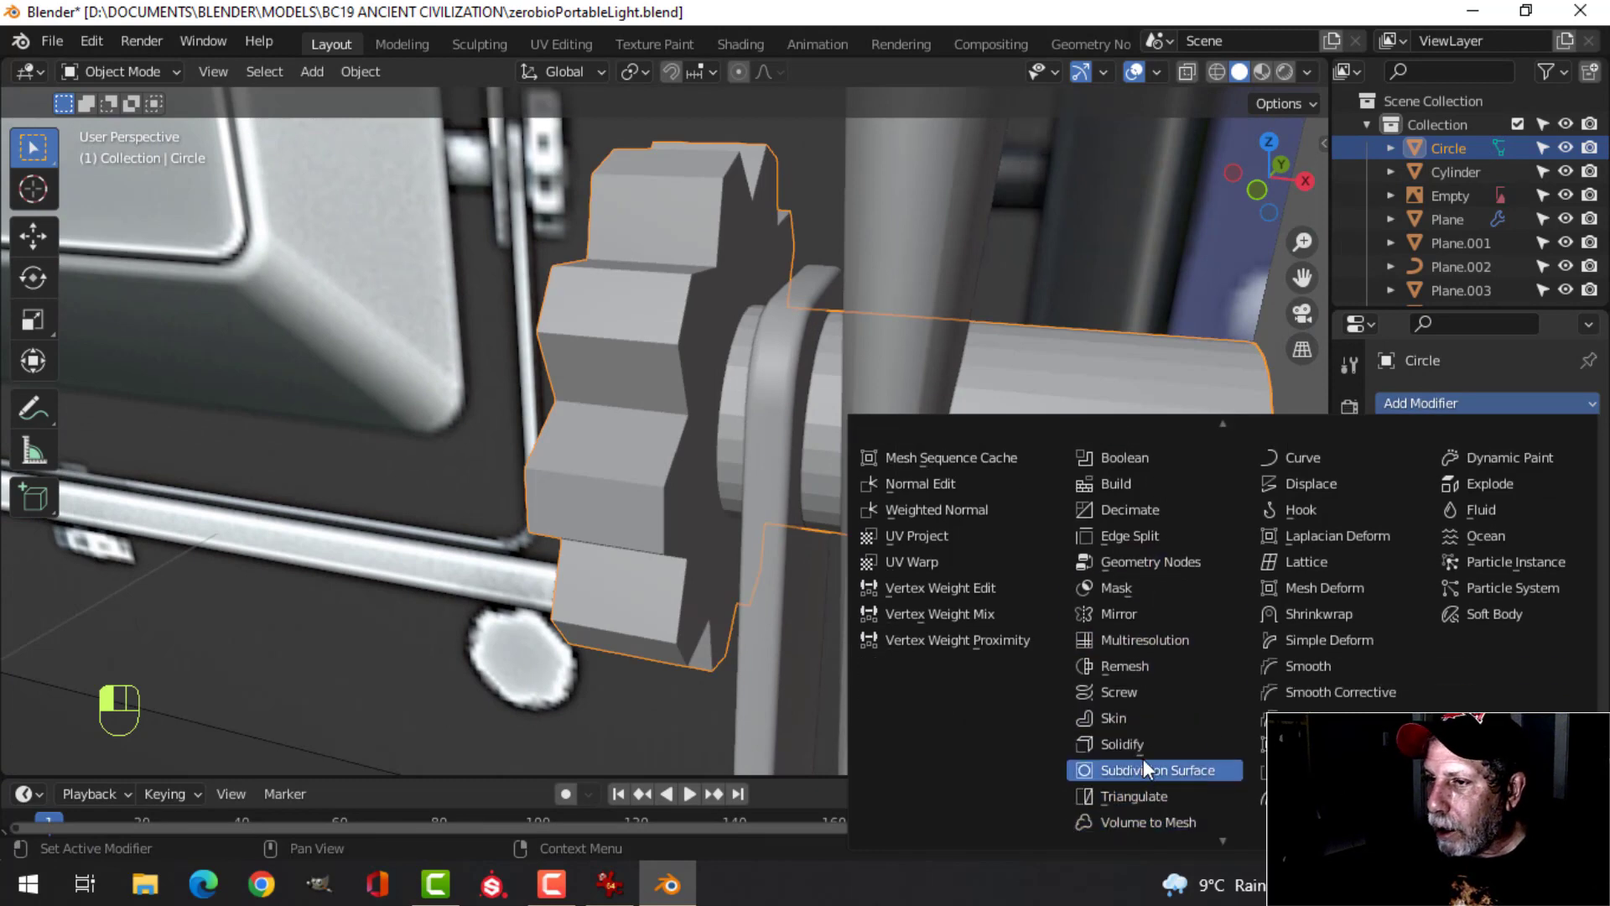
pyautogui.click(1144, 759)
# Recalculate the normals of the whole knob mesh and shade the object smooth
pyautogui.moveTo(707, 460); pyautogui.dragTo(663, 460, button='middle')
pyautogui.press('Tab')
pyautogui.press('a')
pyautogui.moveTo(829, 449); pyautogui.dragTo(863, 430, button='middle')
pyautogui.hotkey('alt', 'n')
pyautogui.click(878, 428)
pyautogui.press('Tab')
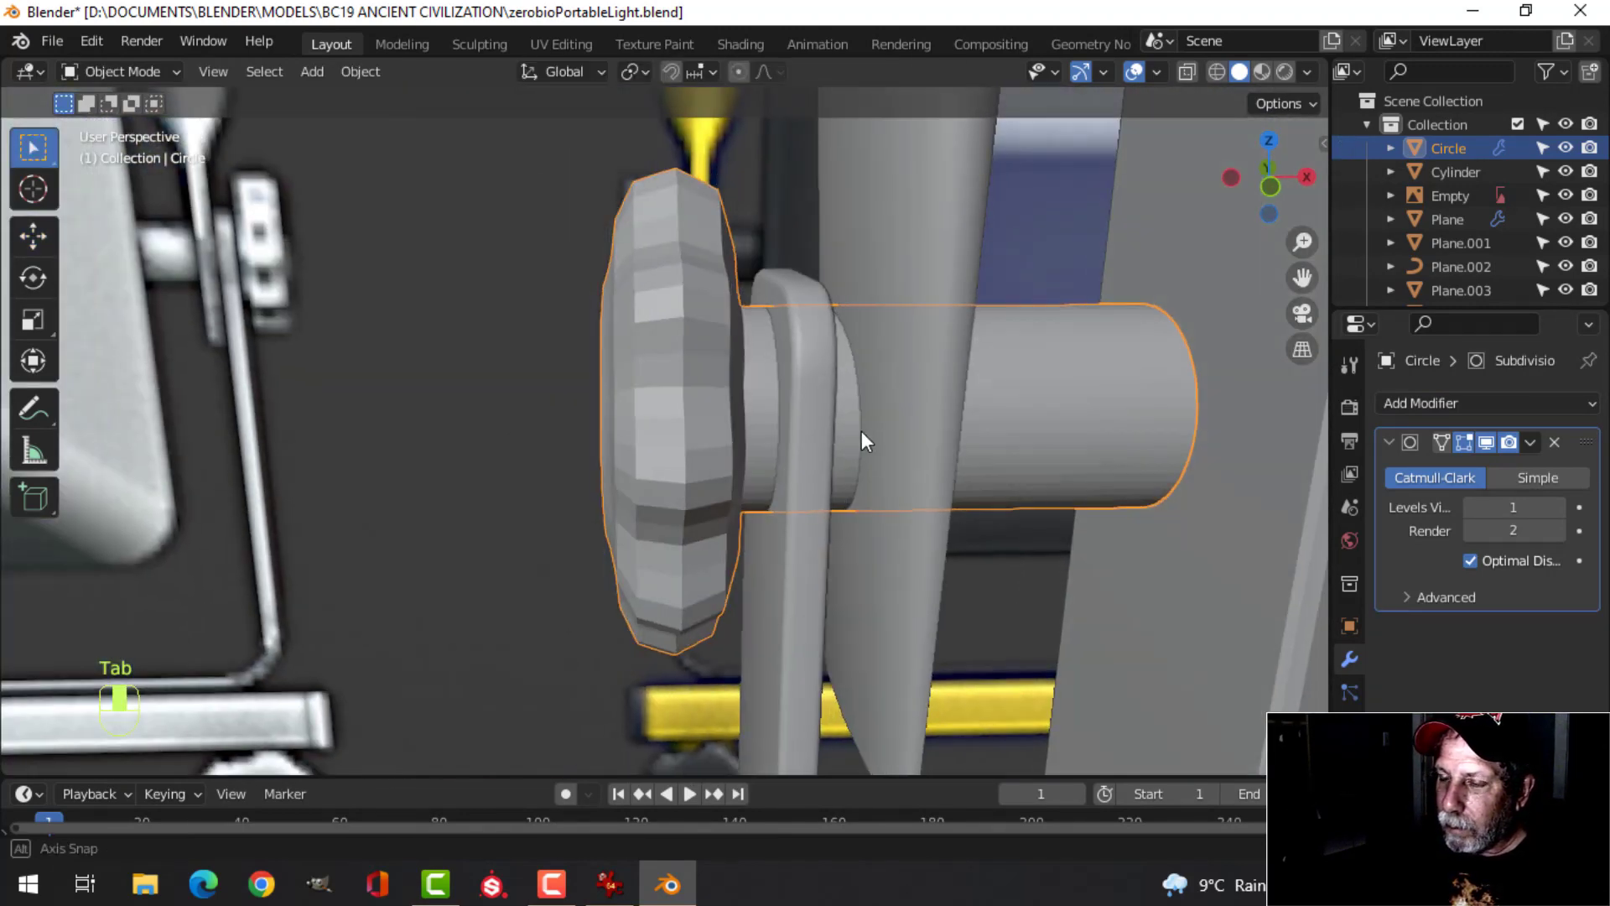
pyautogui.rightClick(667, 389)
pyautogui.click(661, 388)
pyautogui.moveTo(661, 388); pyautogui.dragTo(788, 402, button='middle')
# Add a centred loop cut around the knob's scalloped rim and bevel it to 0.00738 m with 1 segment
pyautogui.press('Tab')
pyautogui.hotkey('alt', 'a')
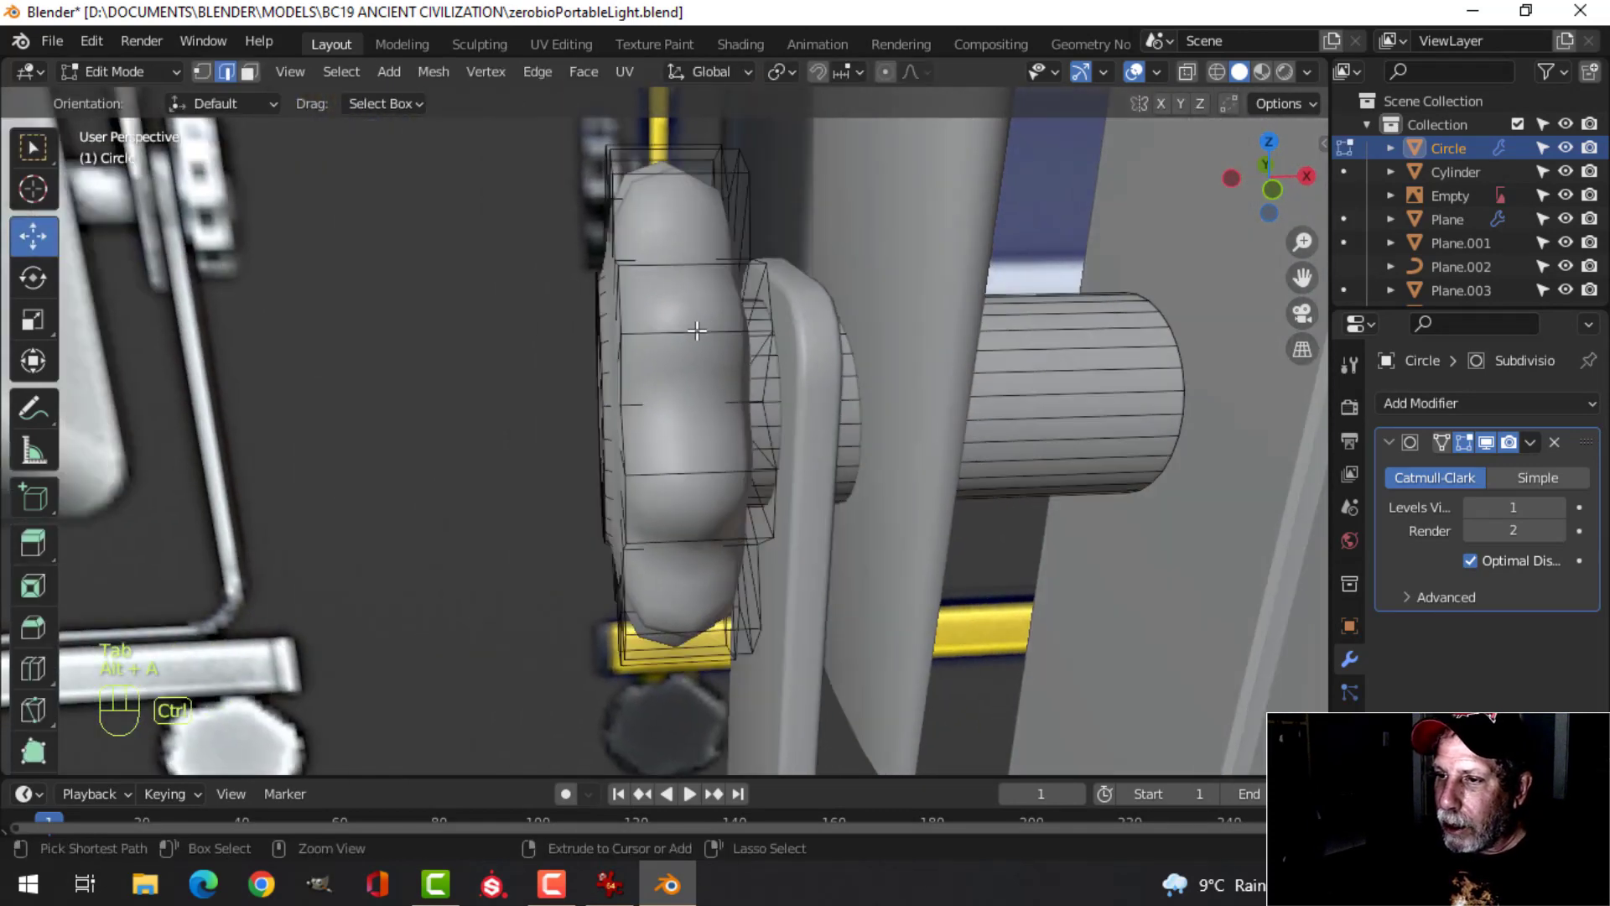
pyautogui.hotkey('ctrl', 'r')
pyautogui.click(694, 330)
pyautogui.rightClick(694, 330)
pyautogui.moveTo(967, 419); pyautogui.dragTo(947, 428, button='middle')
pyautogui.hotkey('ctrl', 'b')
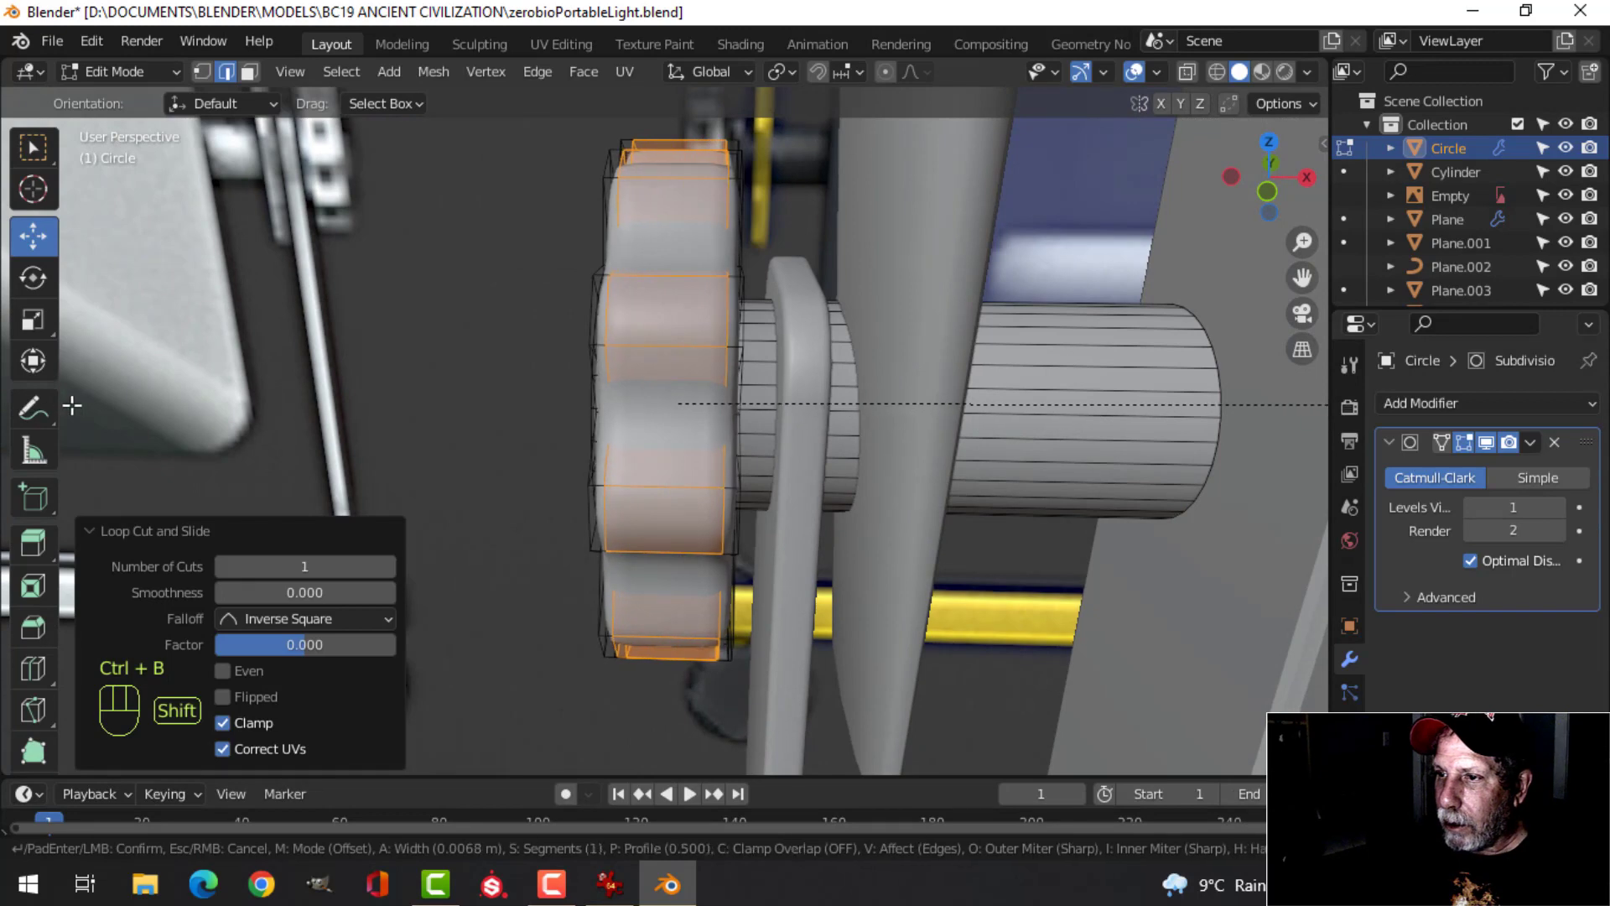
pyautogui.click(108, 400)
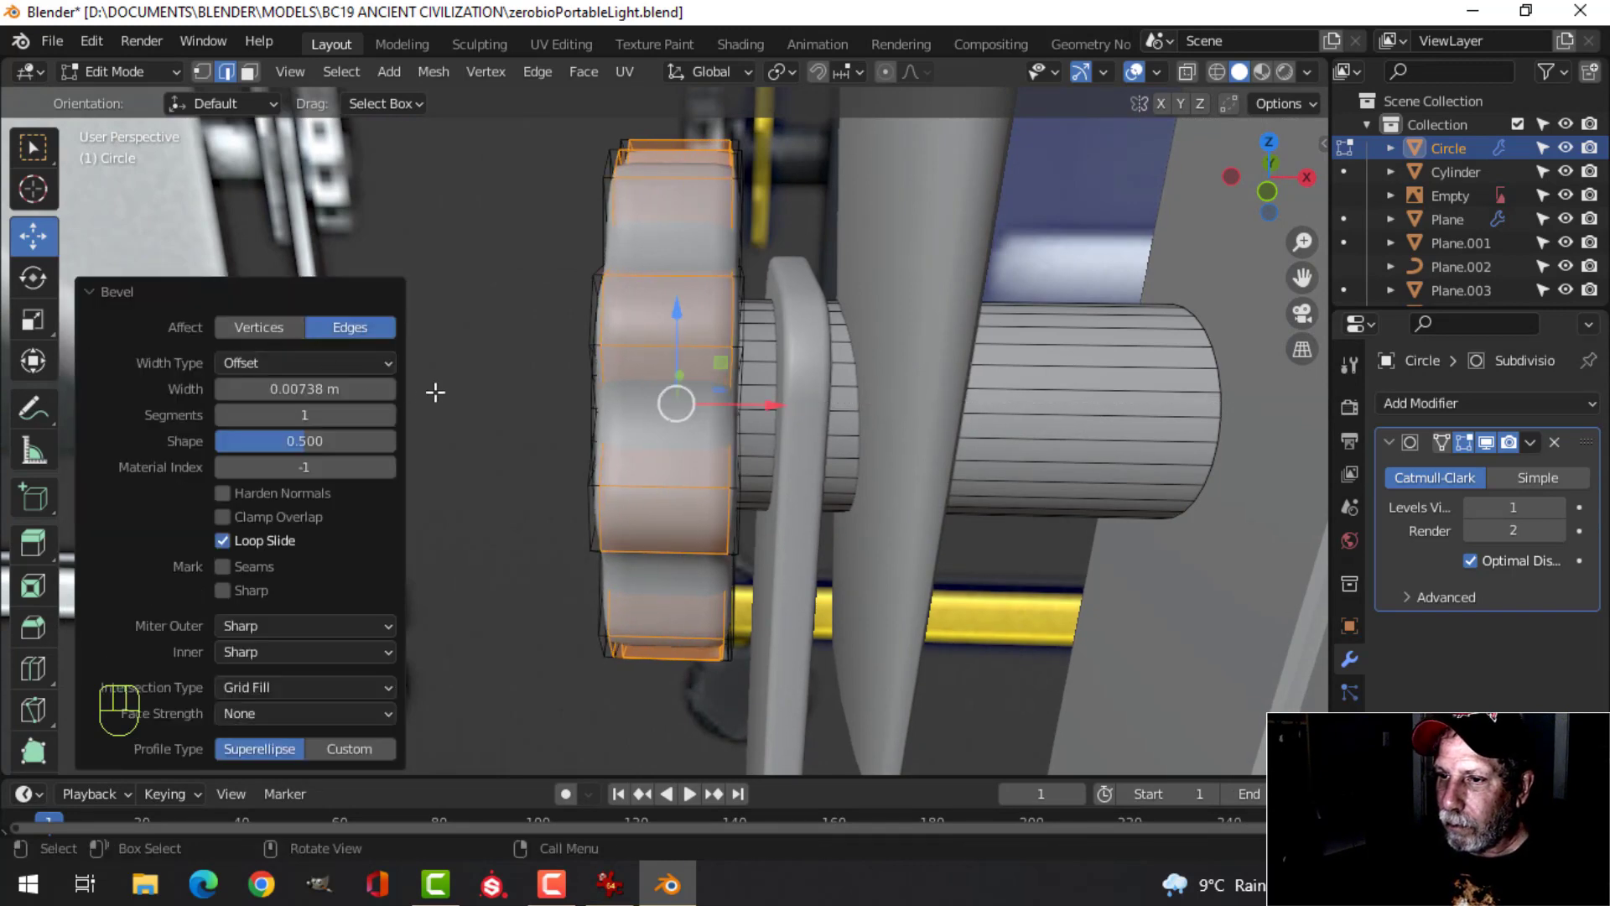
# Add a loop cut on the knob's outer face, slid toward the scalloped edge with a factor of 0.659
pyautogui.moveTo(435, 388); pyautogui.dragTo(755, 319, button='middle')
pyautogui.hotkey('alt', 'a')
pyautogui.hotkey('ctrl', 'r')
pyautogui.click(757, 310)
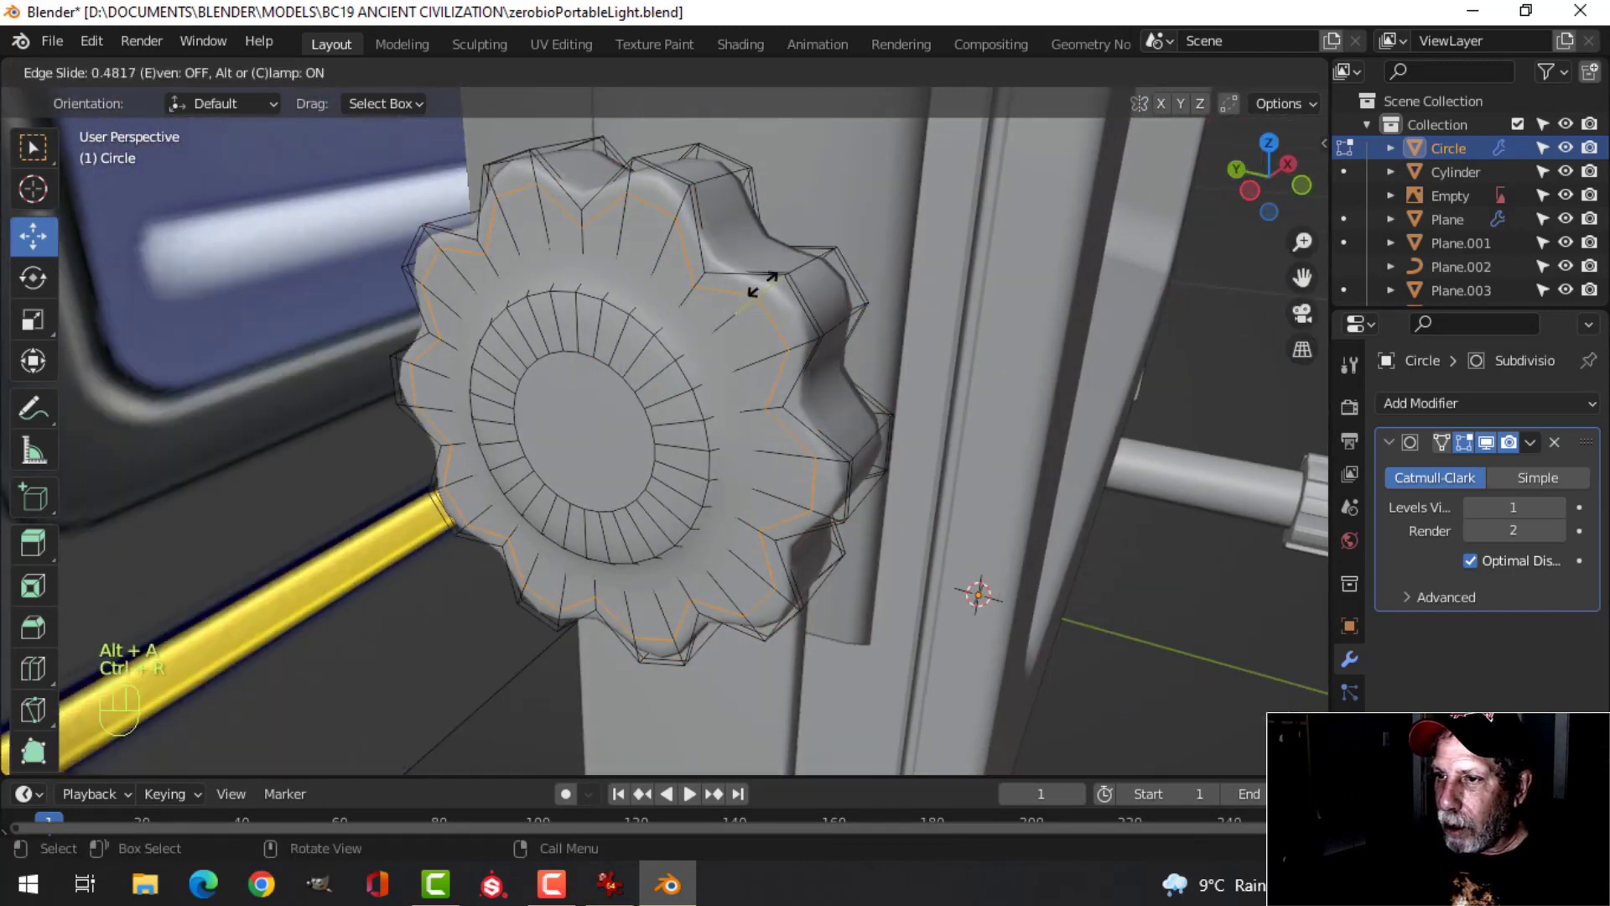
pyautogui.click(765, 269)
# Add a second loop cut near the outer face's centre boss at factor -0.554 and make it circular with LoopTools
pyautogui.hotkey('ctrl', 'r')
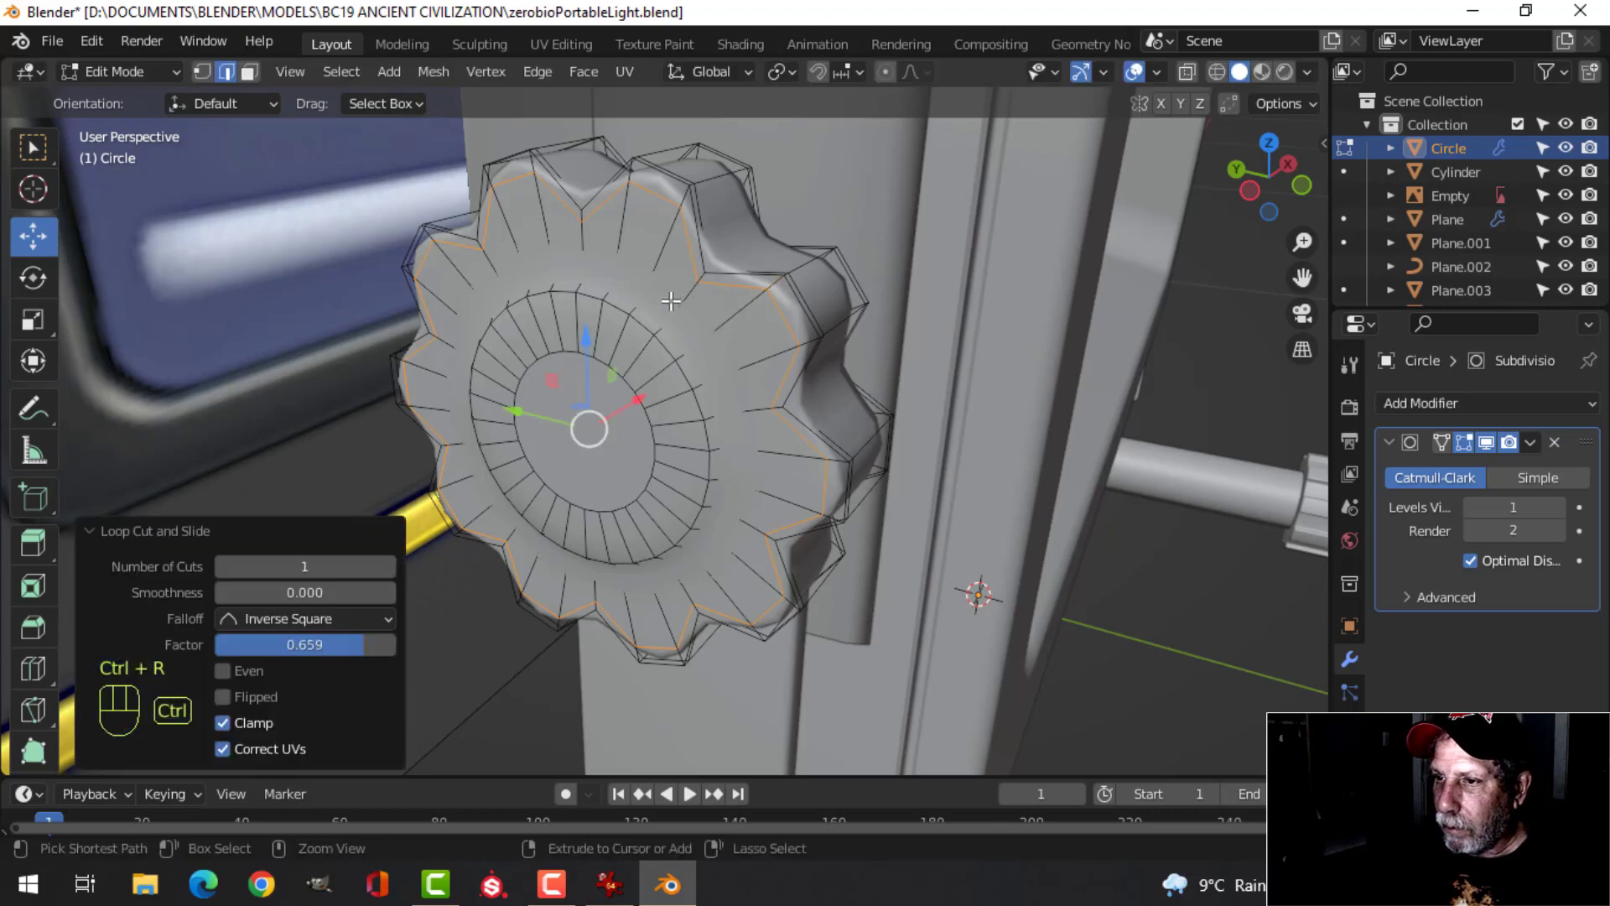
pyautogui.click(671, 307)
pyautogui.click(671, 317)
pyautogui.rightClick(671, 319)
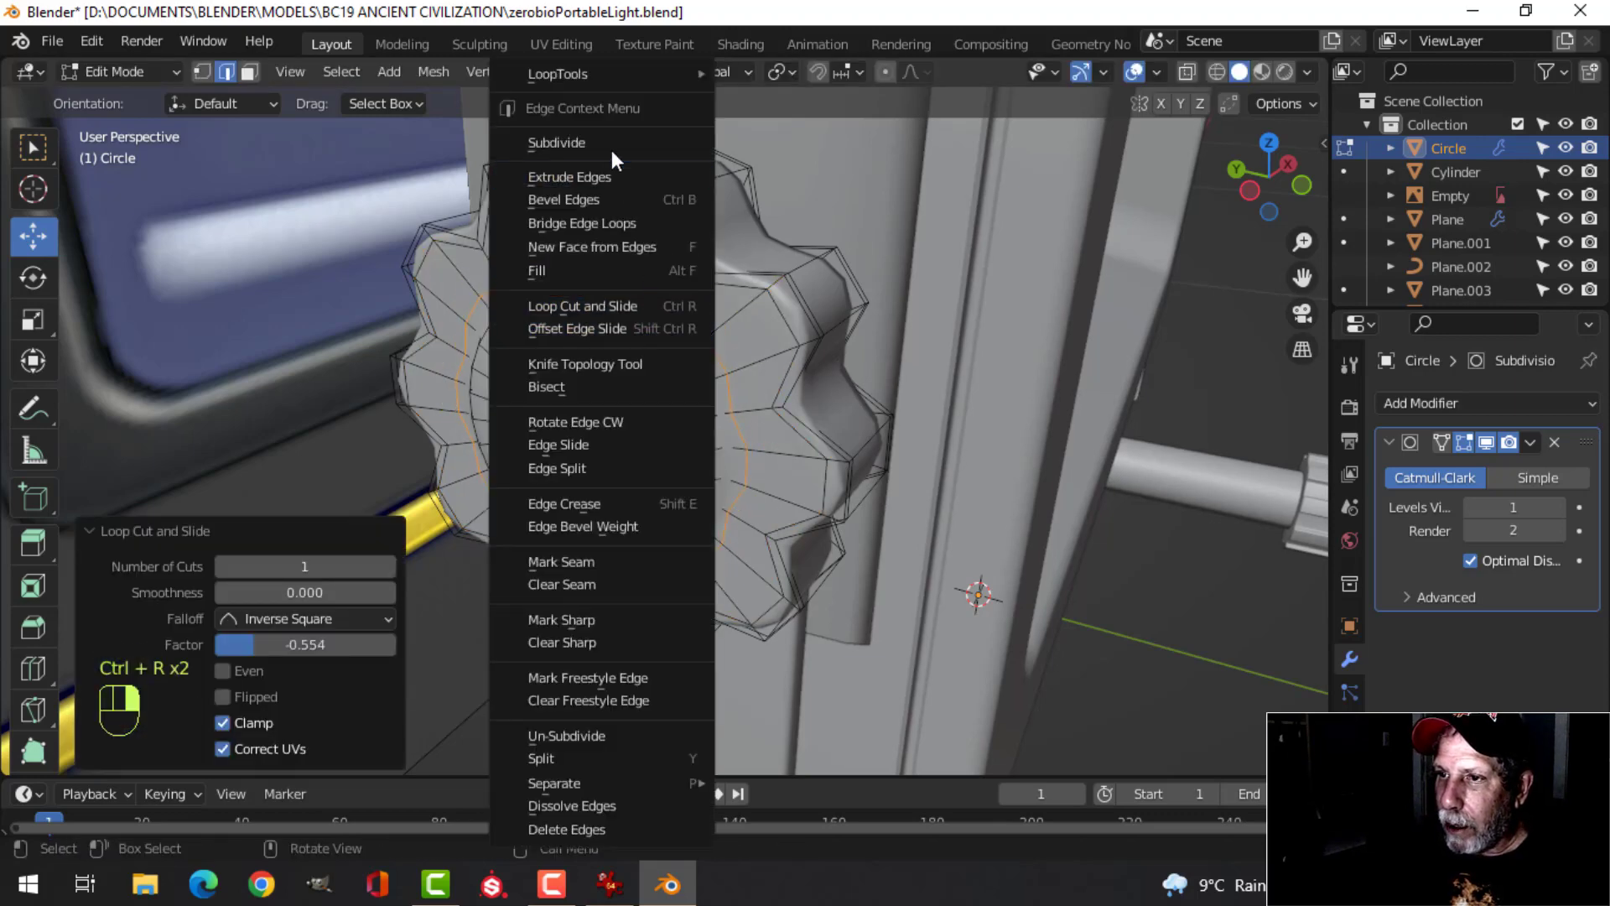
pyautogui.moveTo(606, 73)
pyautogui.click(756, 96)
pyautogui.hotkey('alt', 'a')
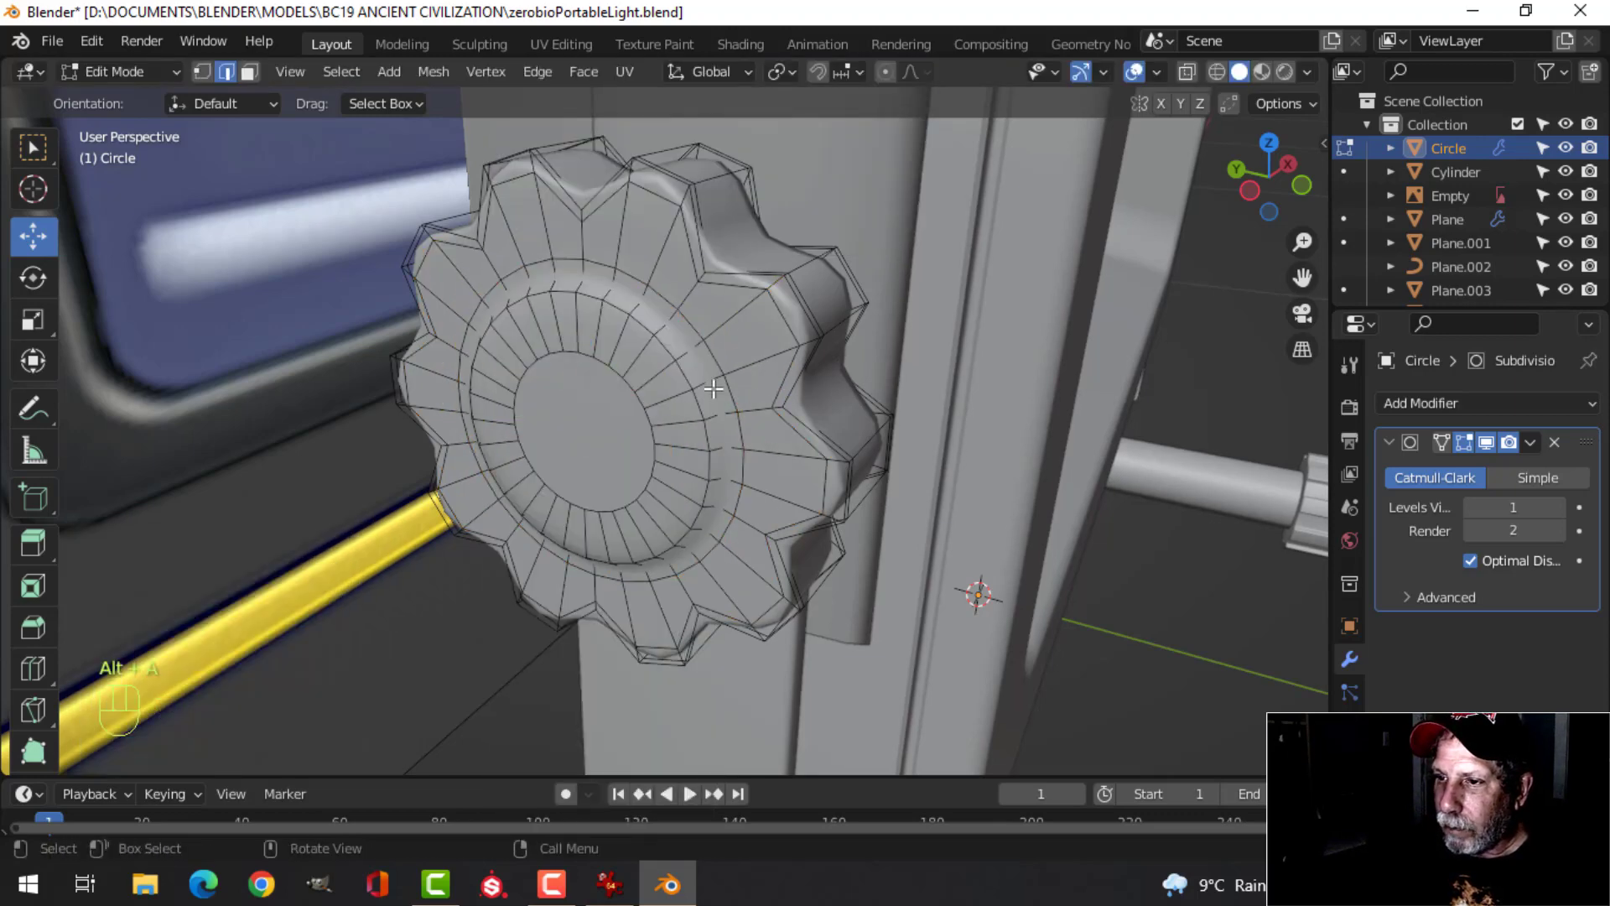
# Add a loop cut on the knob's bracket-facing side, slid toward the scalloped edge with a factor of 0.670
pyautogui.moveTo(722, 394); pyautogui.dragTo(642, 341, button='middle')
pyautogui.press('Tab')
pyautogui.hotkey('alt', 'a')
pyautogui.click(678, 400)
pyautogui.press('Tab')
pyautogui.hotkey('alt', 'a')
pyautogui.hotkey('ctrl', 'r')
pyautogui.click(648, 339)
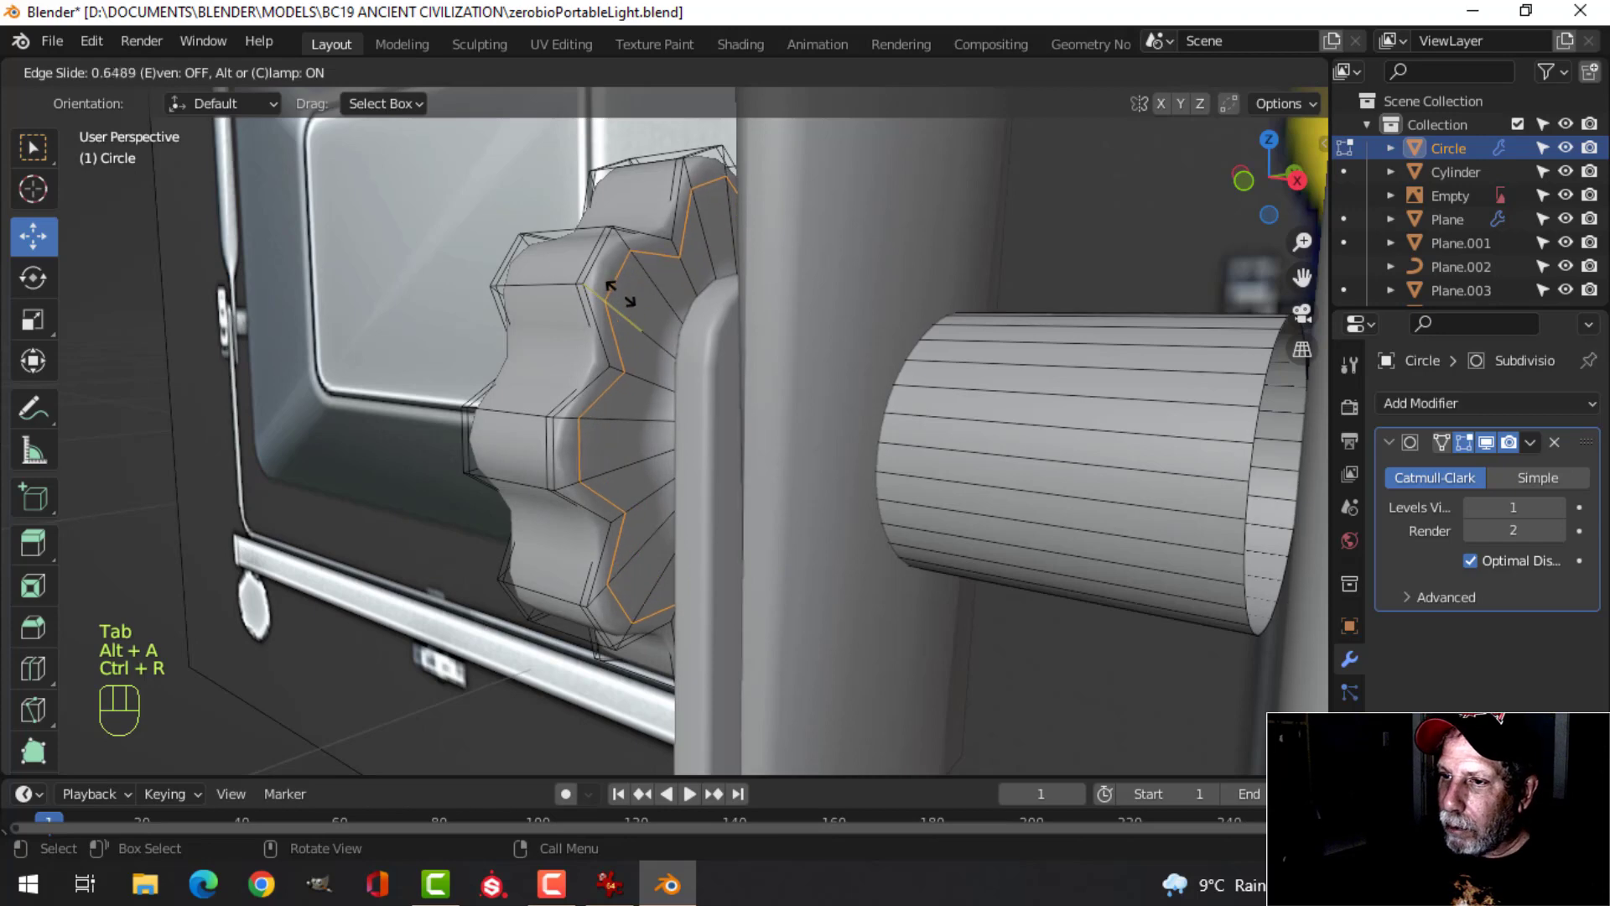
pyautogui.click(655, 336)
# Add a loop cut near the shaft on the bracket-facing side at factor -0.584, make it circular with LoopTools, and leave Edit Mode
pyautogui.hotkey('ctrl', 'r')
pyautogui.click(655, 336)
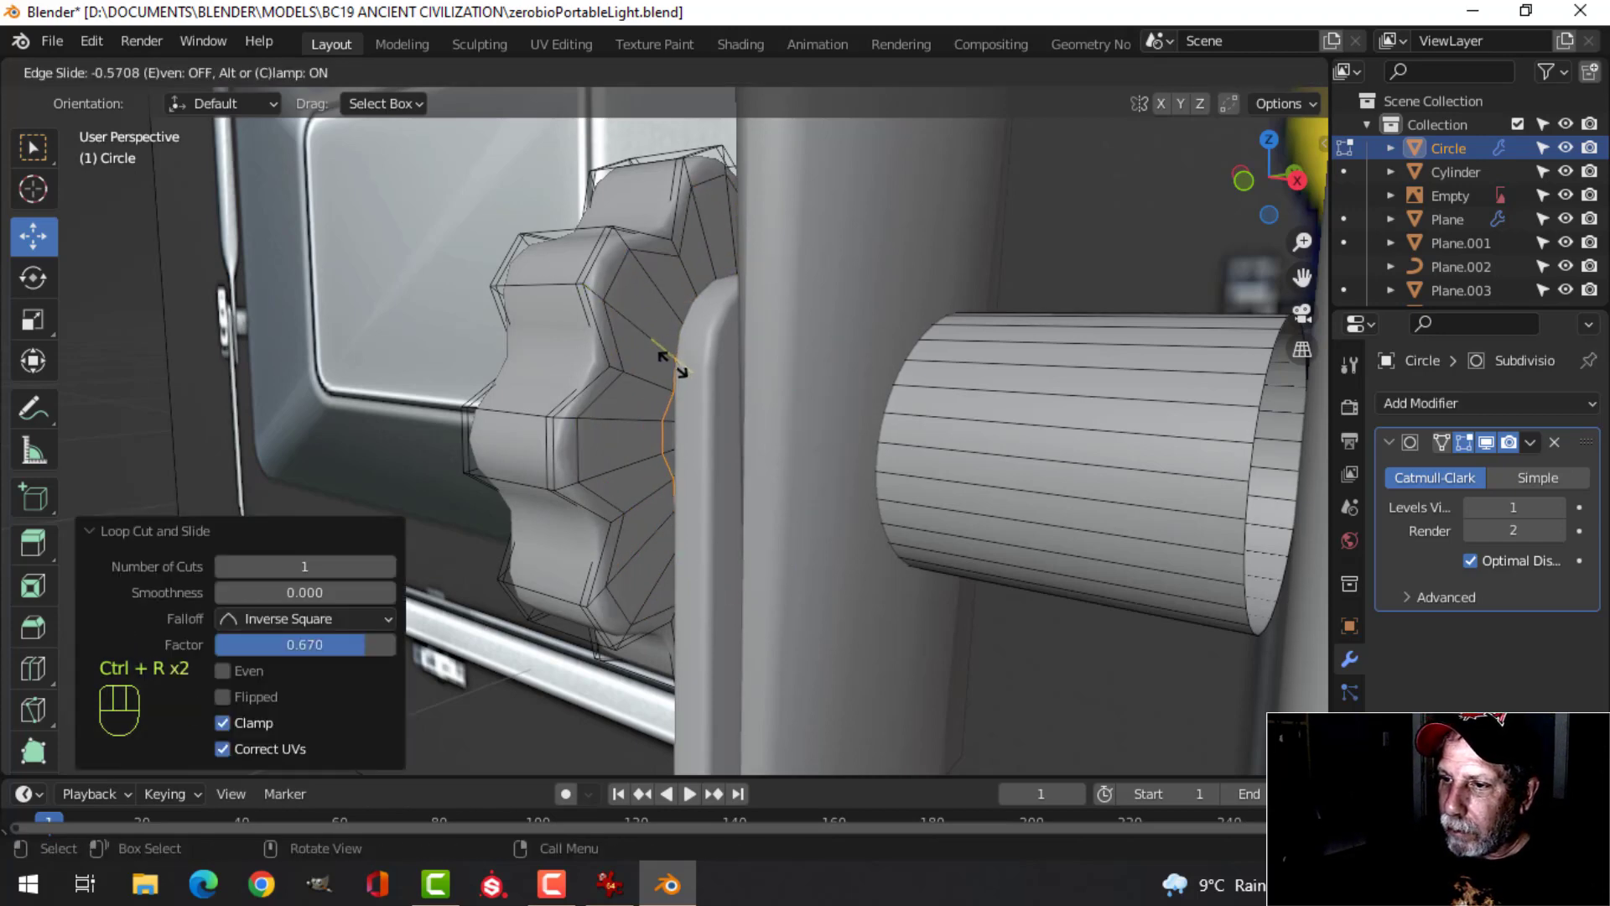
pyautogui.click(671, 365)
pyautogui.moveTo(671, 365); pyautogui.dragTo(709, 385, button='middle')
pyautogui.rightClick(710, 377)
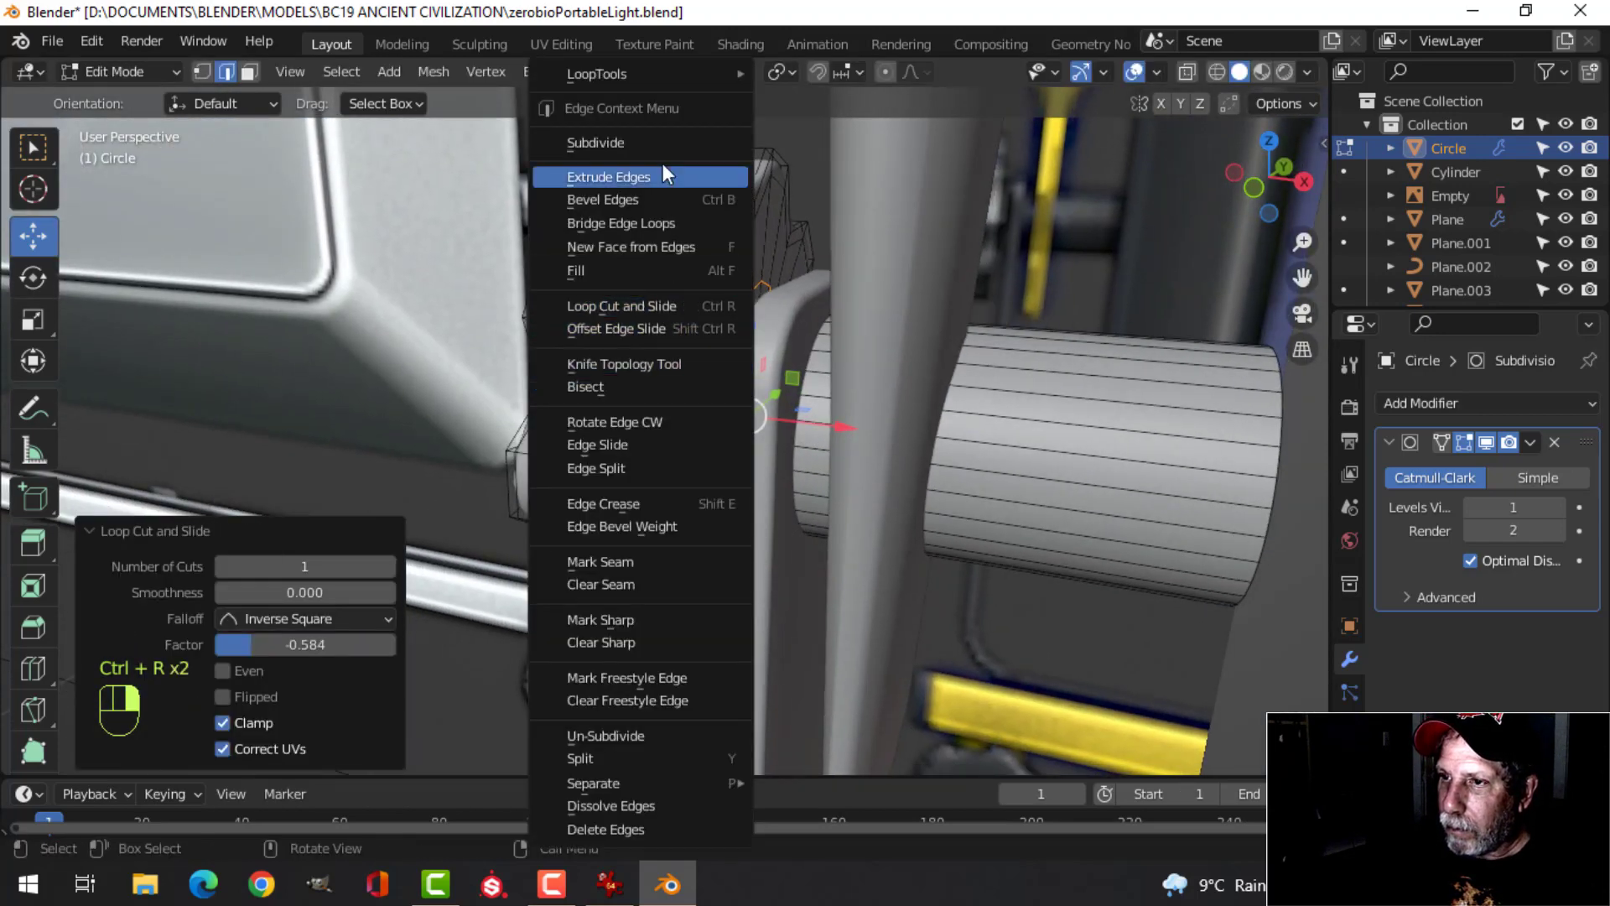
pyautogui.moveTo(655, 77)
pyautogui.click(797, 101)
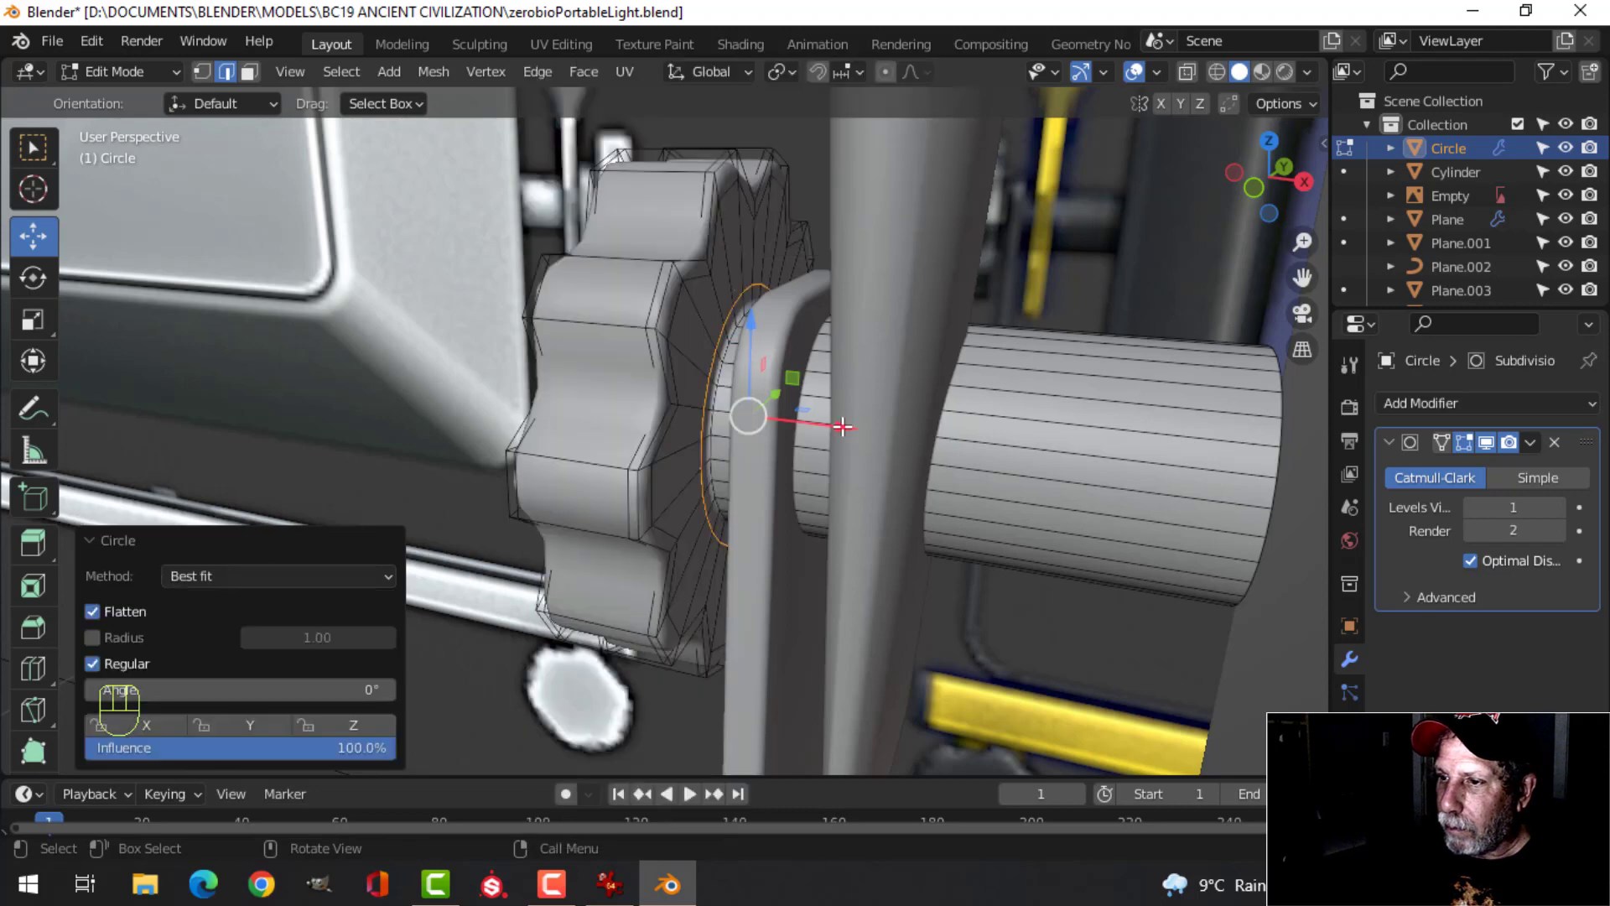
pyautogui.hotkey('alt', 'a')
pyautogui.moveTo(843, 426); pyautogui.dragTo(765, 510, button='middle')
pyautogui.press('Tab')
pyautogui.hotkey('alt', 'a')
pyautogui.scroll(2, 738, 469)
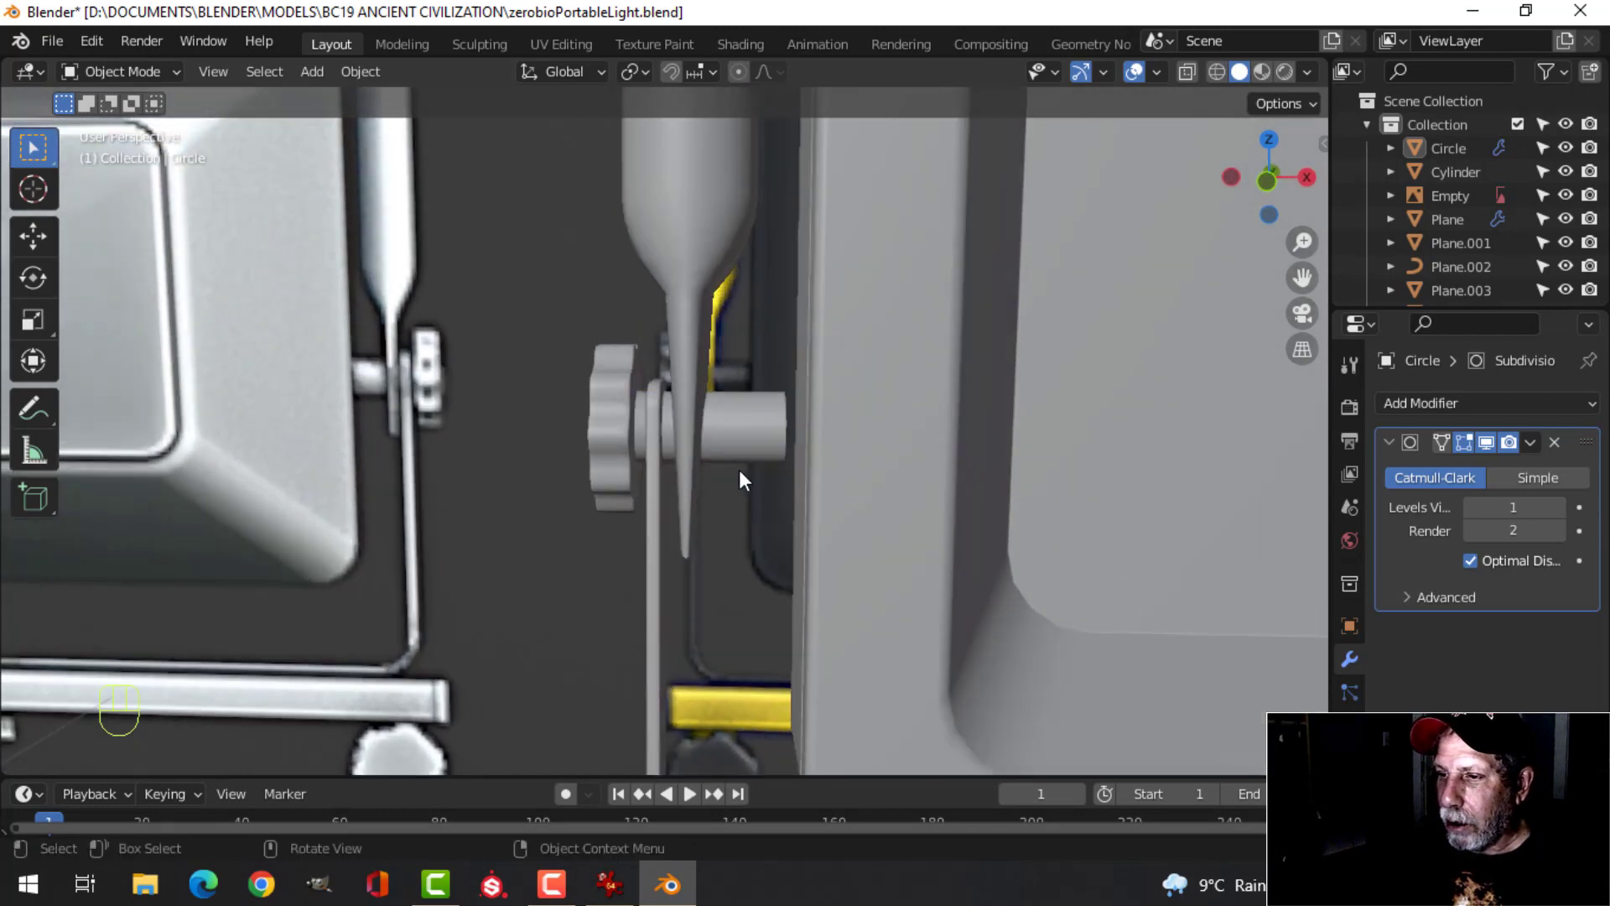
# Move the inner end of the pivot knob's shaft about 0.022 m along X toward the lamp housing
pyautogui.click(757, 427)
pyautogui.press('KP_1')
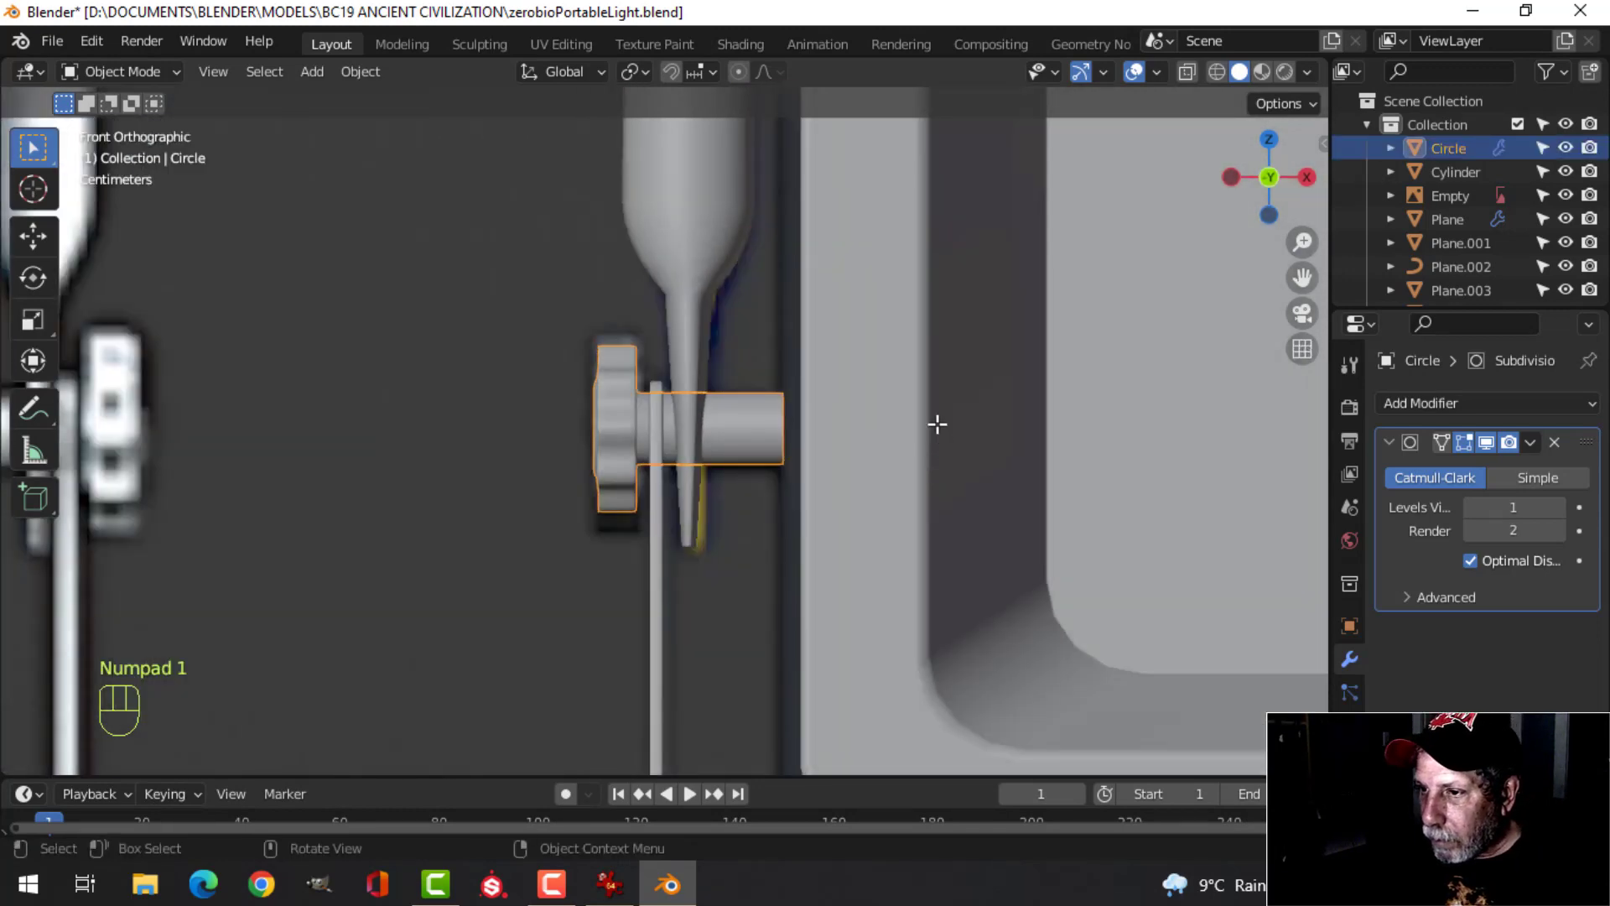
pyautogui.press('Tab')
pyautogui.hotkey('alt', 'a')
pyautogui.press('z')
pyautogui.click(822, 397)
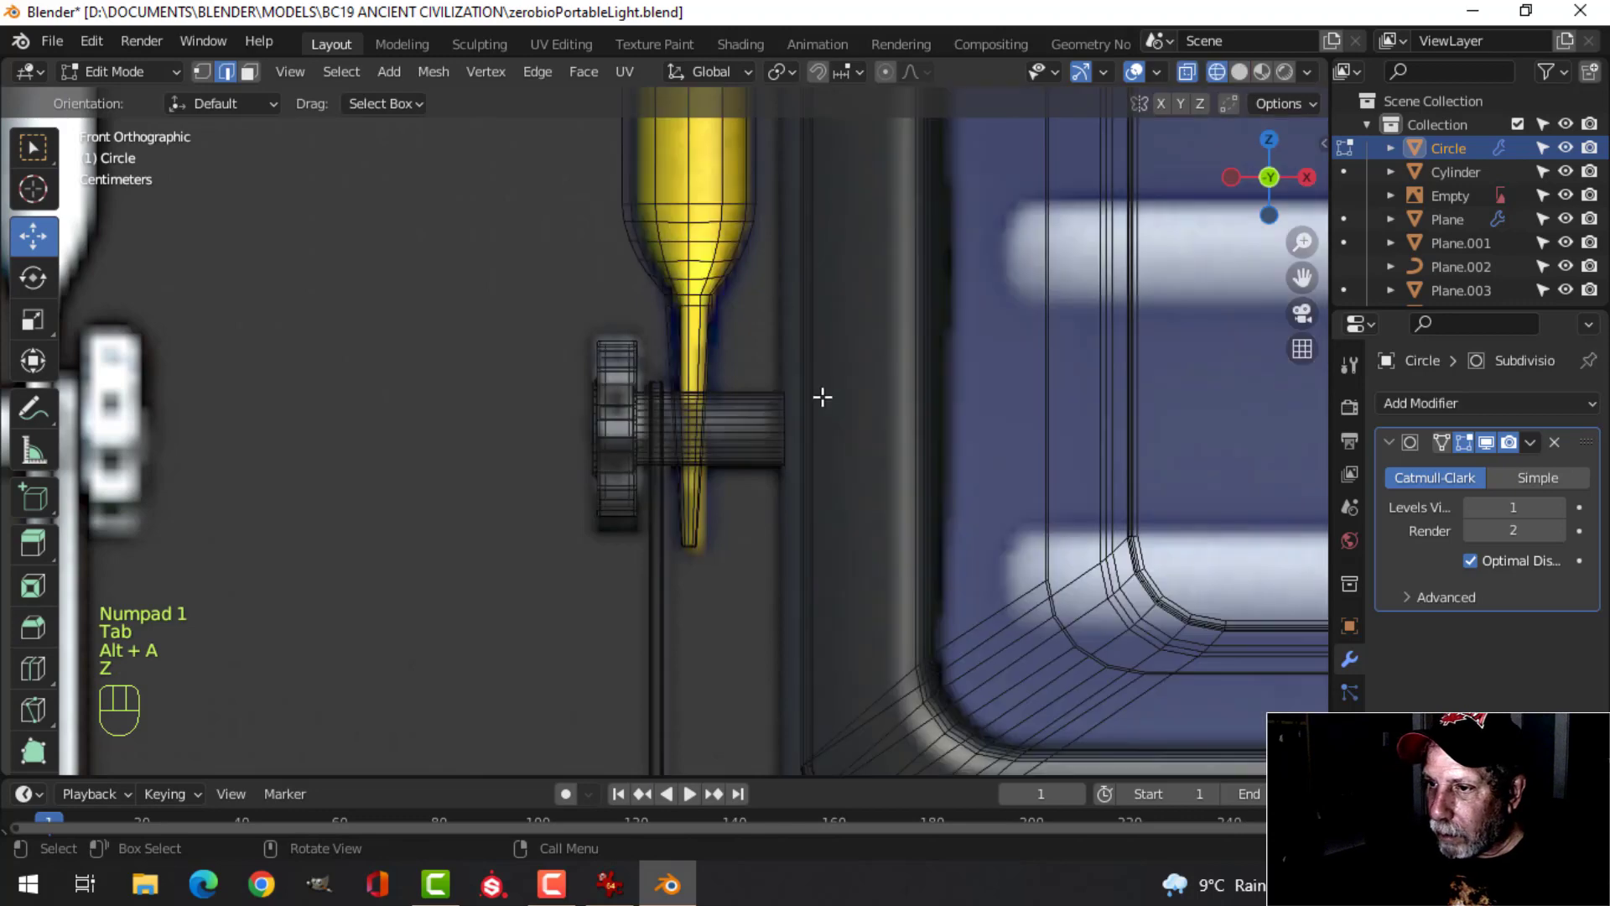
pyautogui.press('b')
pyautogui.moveTo(751, 339); pyautogui.dragTo(886, 523)
pyautogui.moveTo(868, 436); pyautogui.dragTo(917, 438)
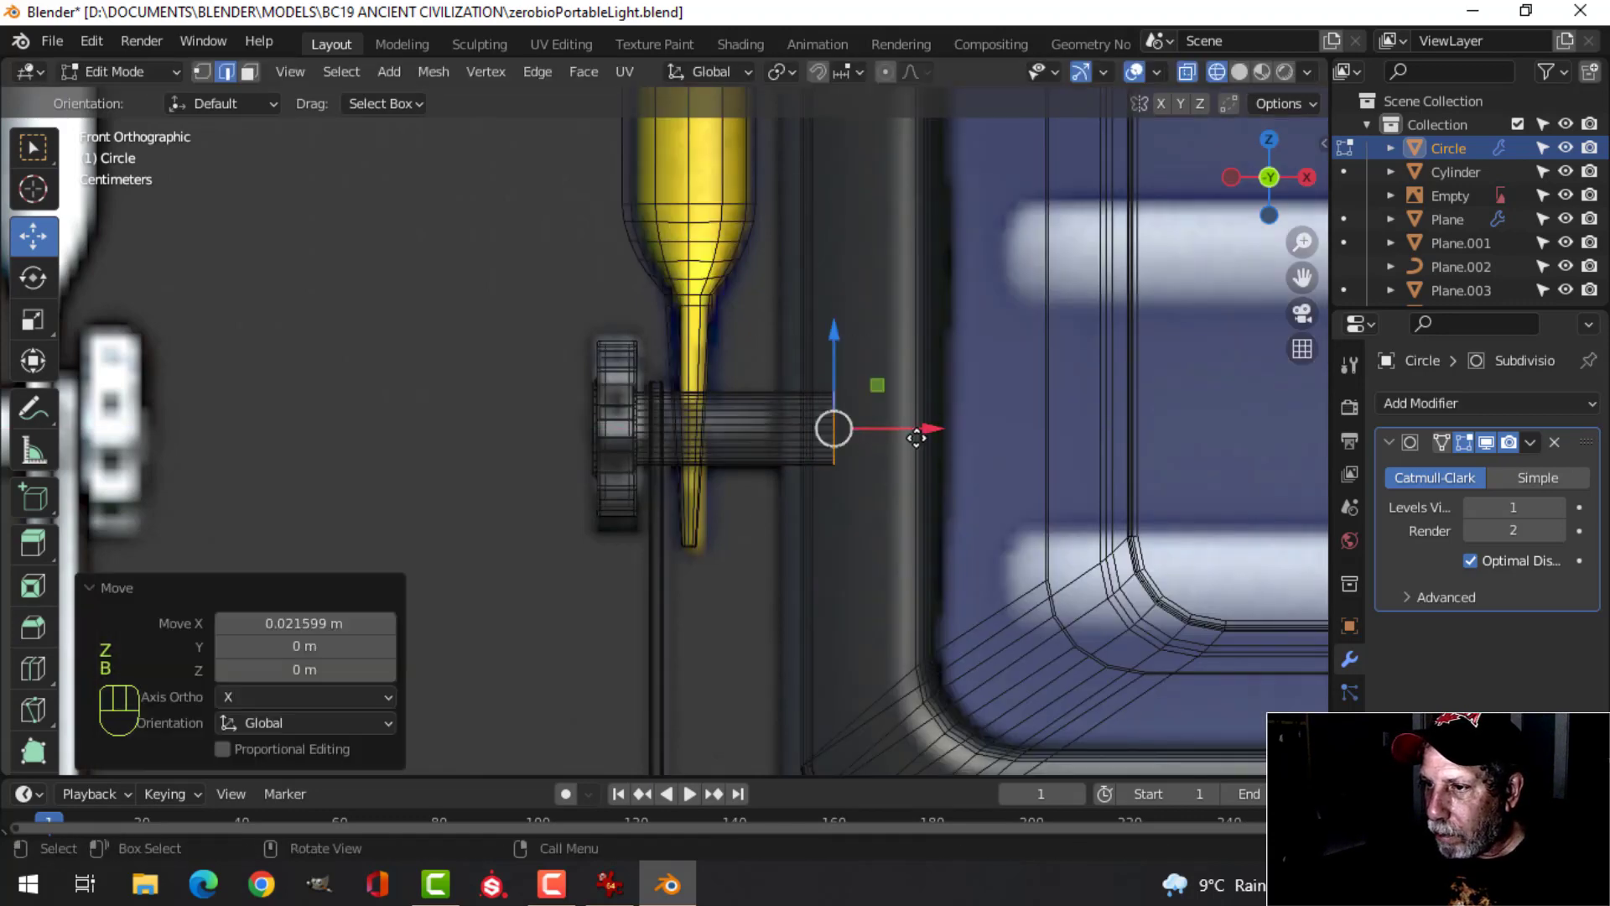
pyautogui.press('z')
pyautogui.click(1053, 436)
pyautogui.press('Tab')
pyautogui.hotkey('alt', 'a')
# Scale the entire knob and shaft mesh up to about 1.15 and lower it about 0.003 m along Z
pyautogui.moveTo(992, 446)
pyautogui.mouseDown(button='middle')
pyautogui.moveTo(882, 505)
pyautogui.moveTo(746, 496)
pyautogui.mouseUp(button='middle')
pyautogui.scroll(-2, 833, 498)
pyautogui.scroll(3, 671, 470)
pyautogui.click(638, 455)
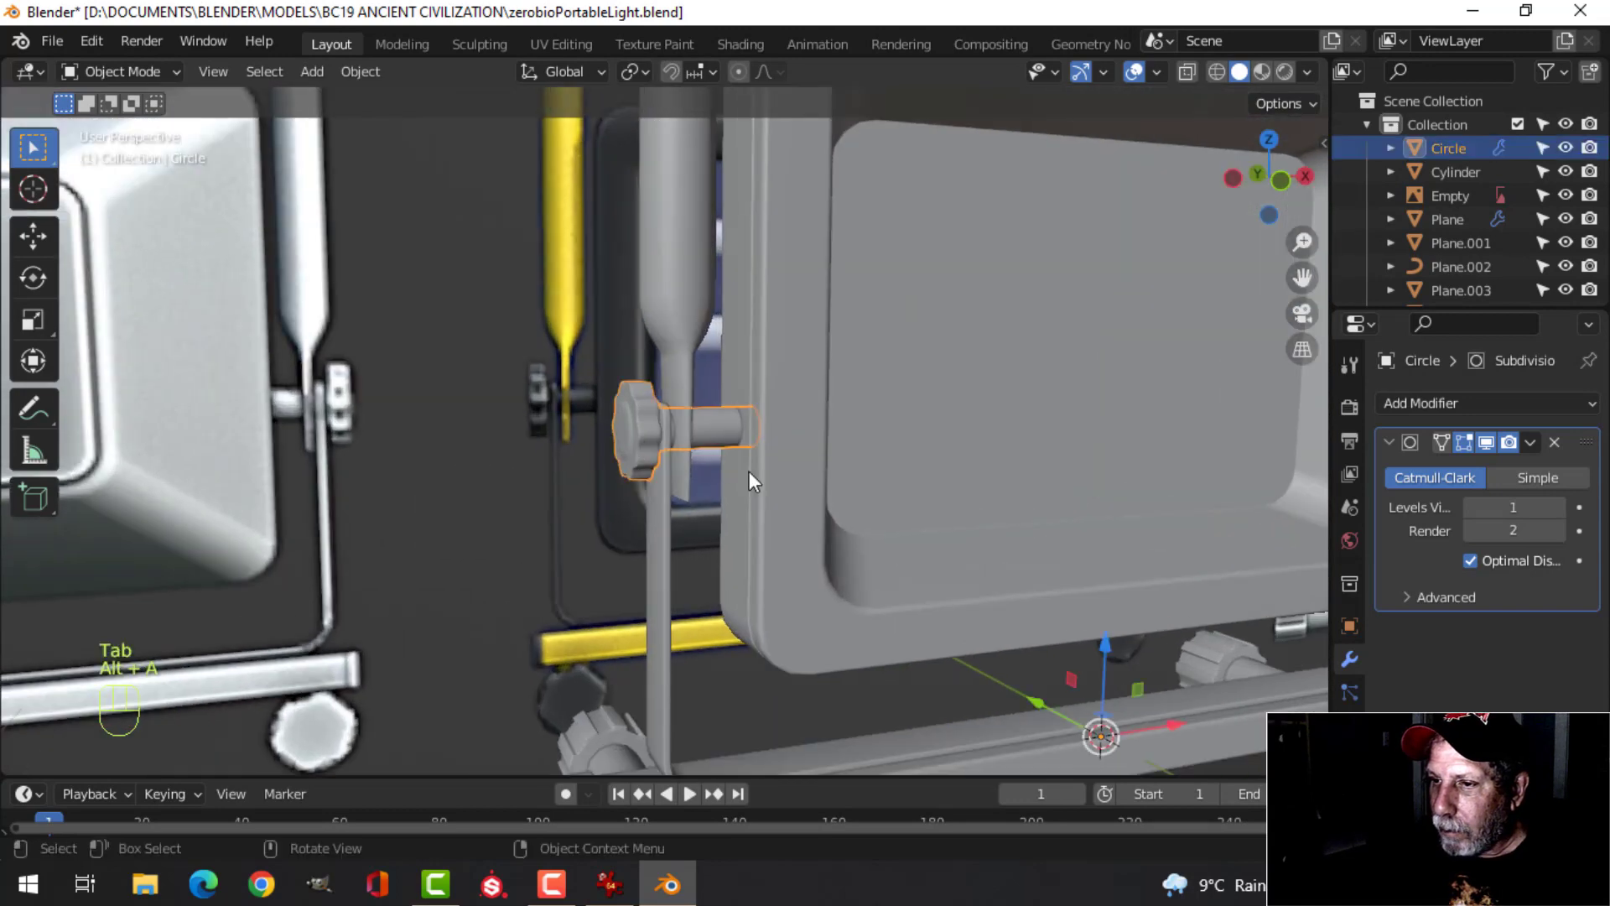
pyautogui.press('KP_1')
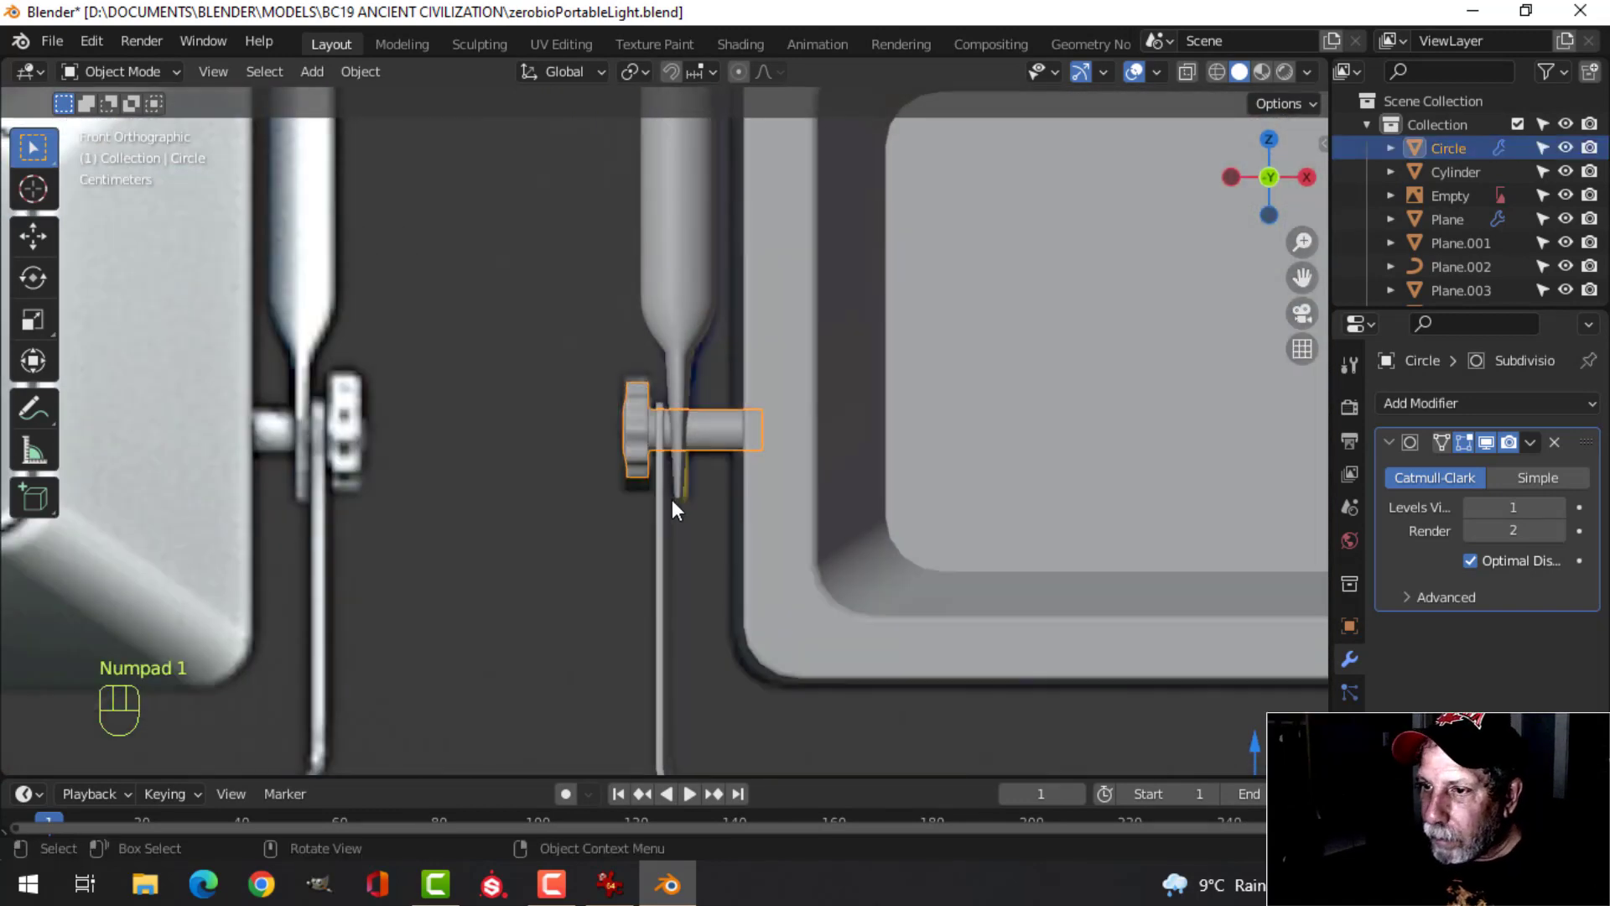
pyautogui.press('Tab')
pyautogui.press('a')
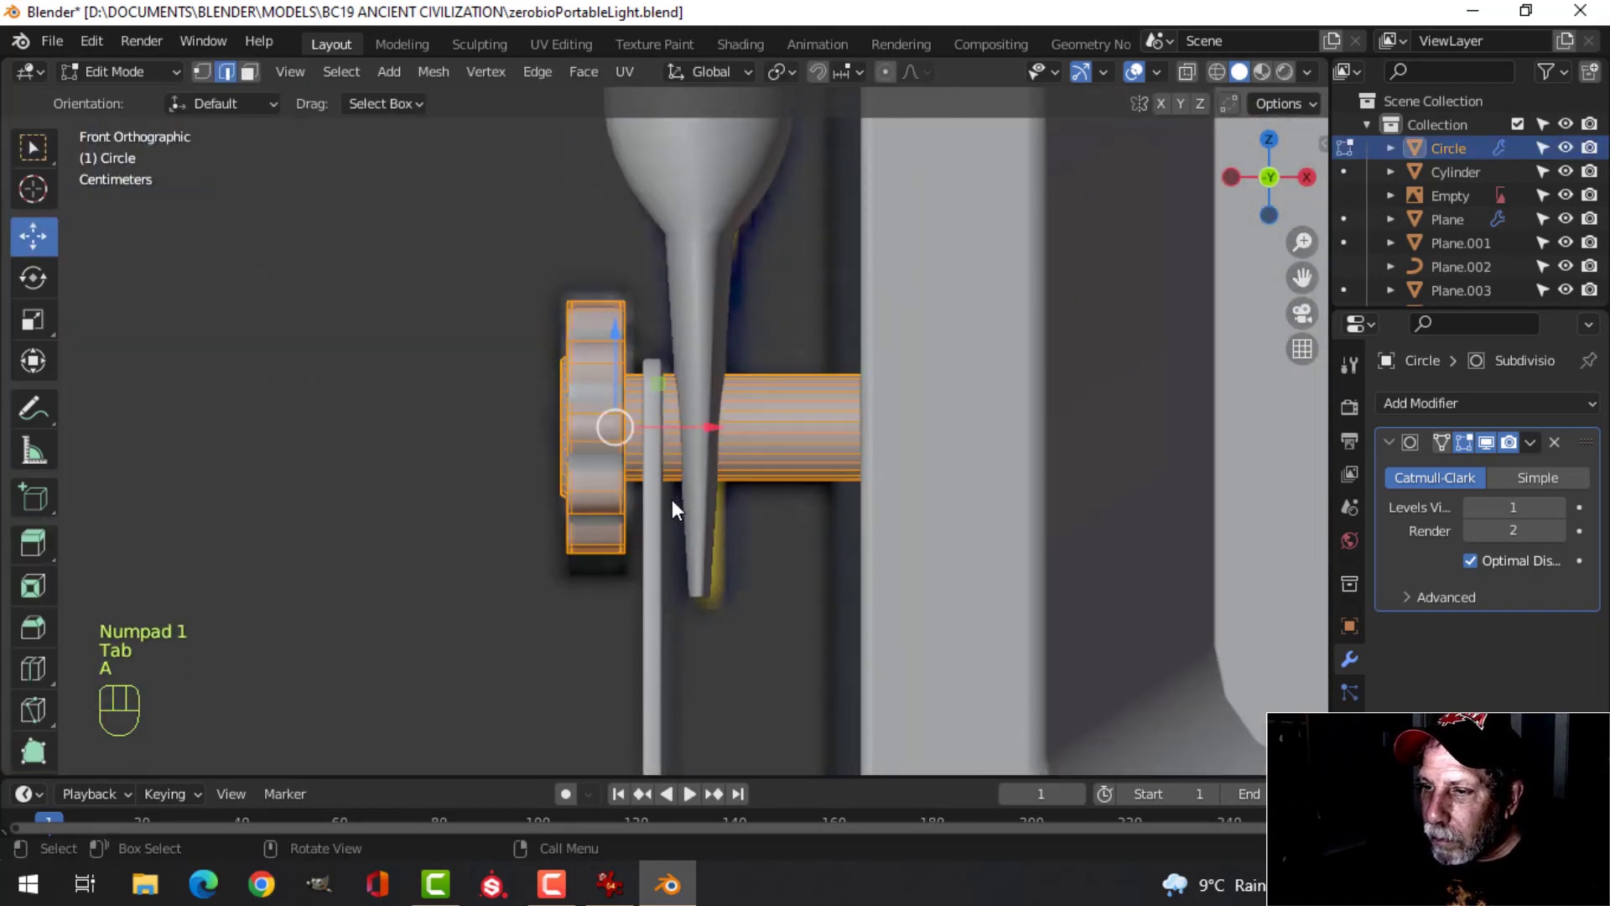
pyautogui.press('s')
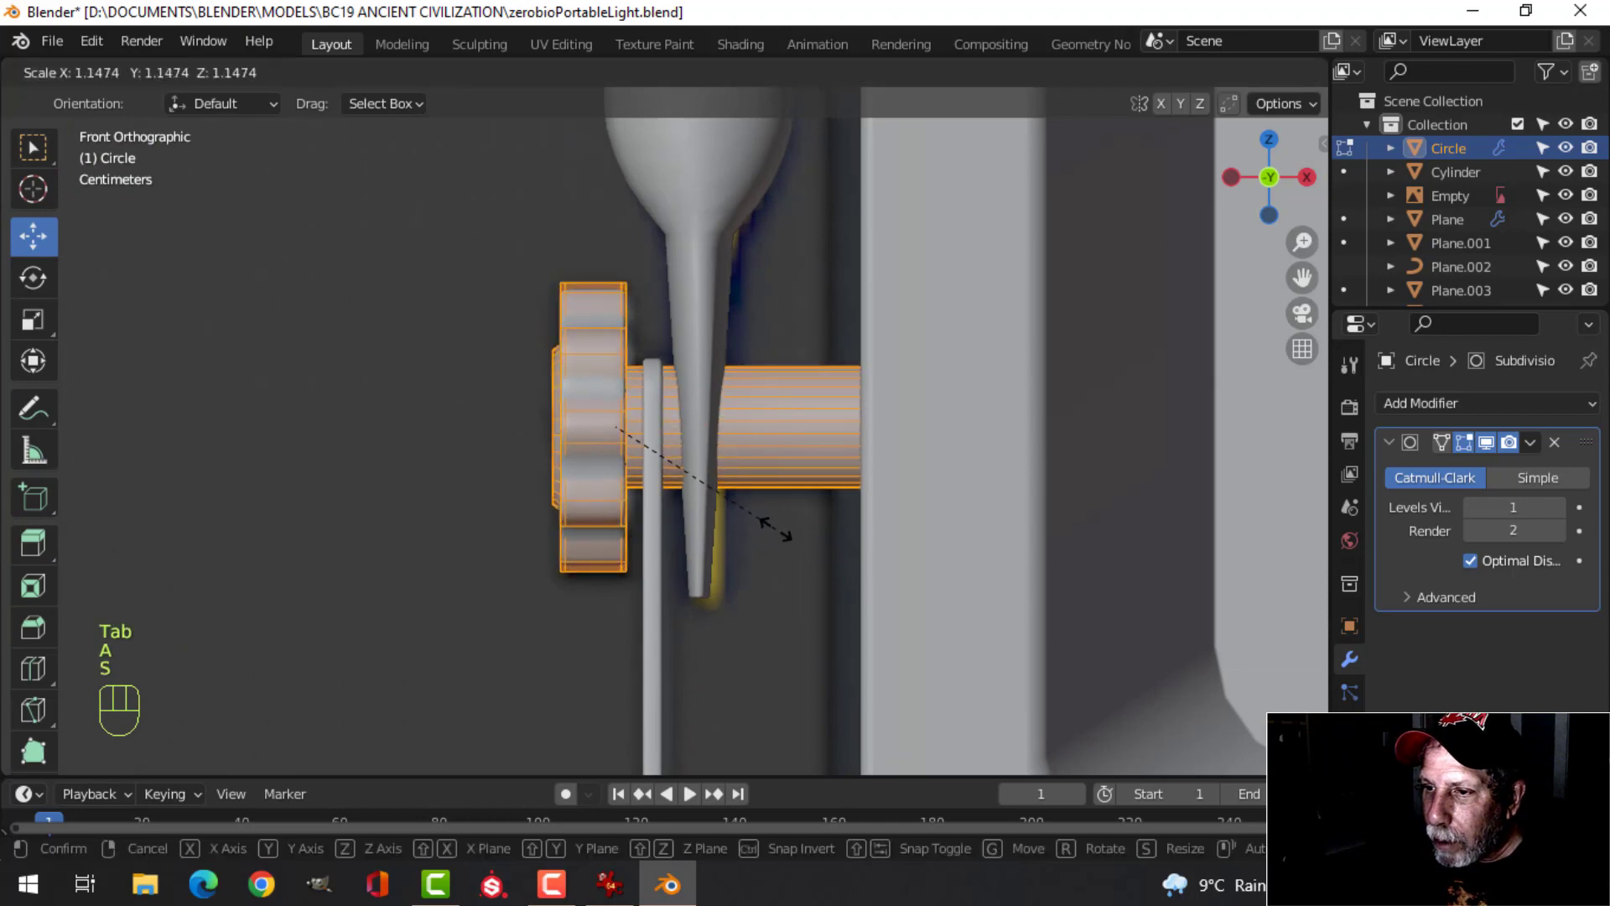
pyautogui.click(776, 529)
pyautogui.moveTo(620, 349); pyautogui.dragTo(620, 361)
pyautogui.moveTo(673, 443)
pyautogui.mouseDown(button='middle')
pyautogui.moveTo(834, 449)
pyautogui.moveTo(677, 462)
pyautogui.mouseUp(button='middle')
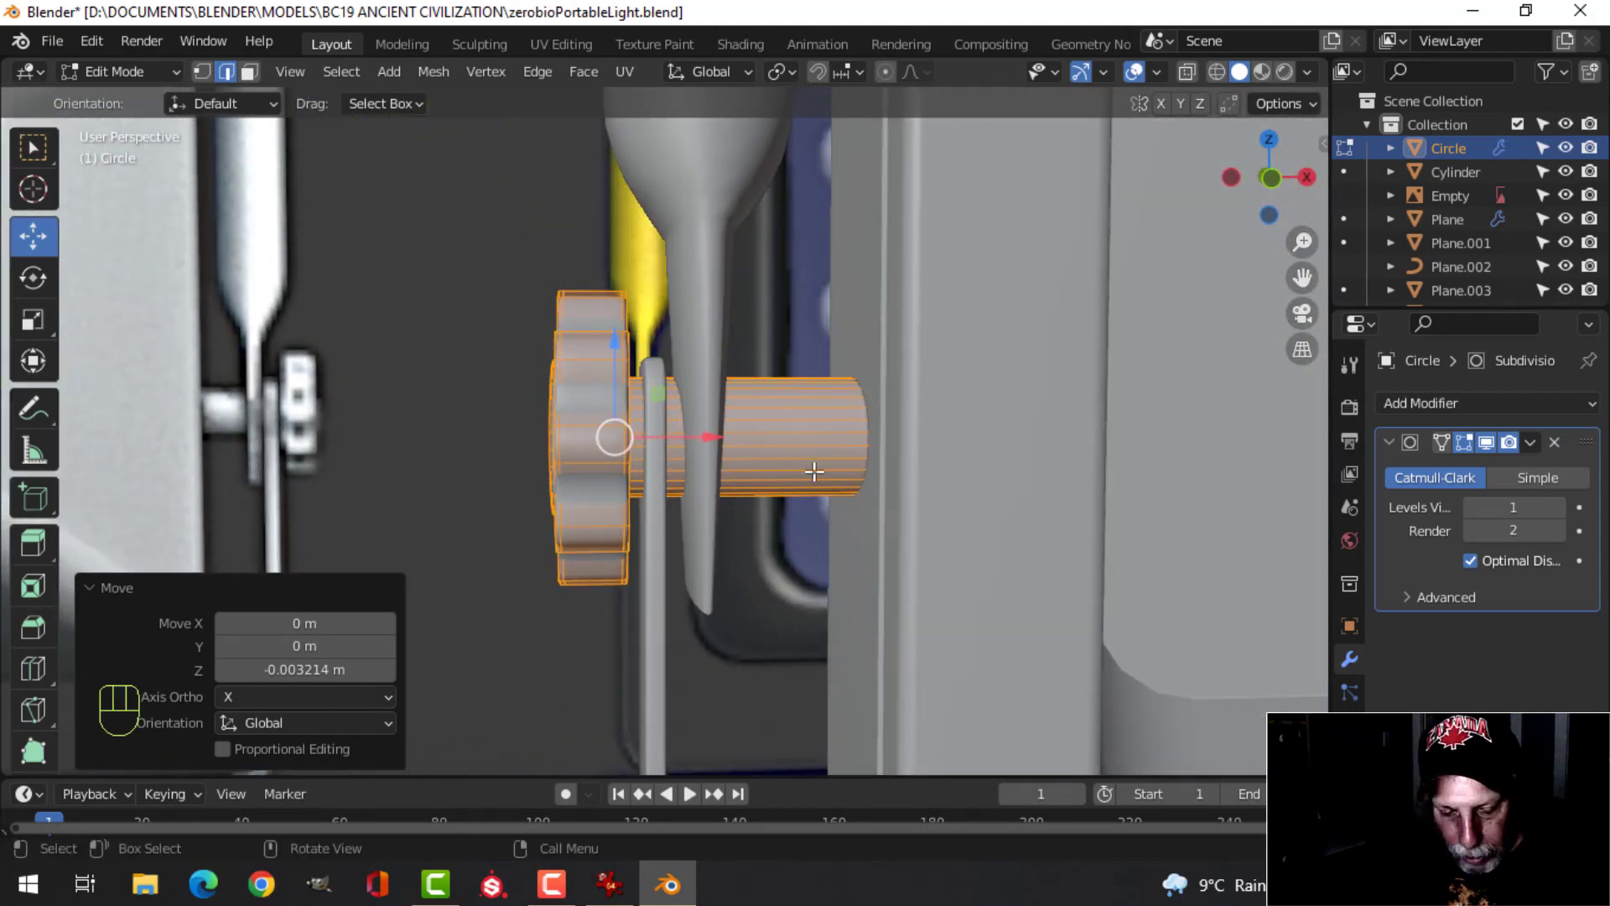
# Scale the knob and shaft mesh to about 1.12 along X, deselect it and leave Edit Mode
pyautogui.press('s')
pyautogui.press('x')
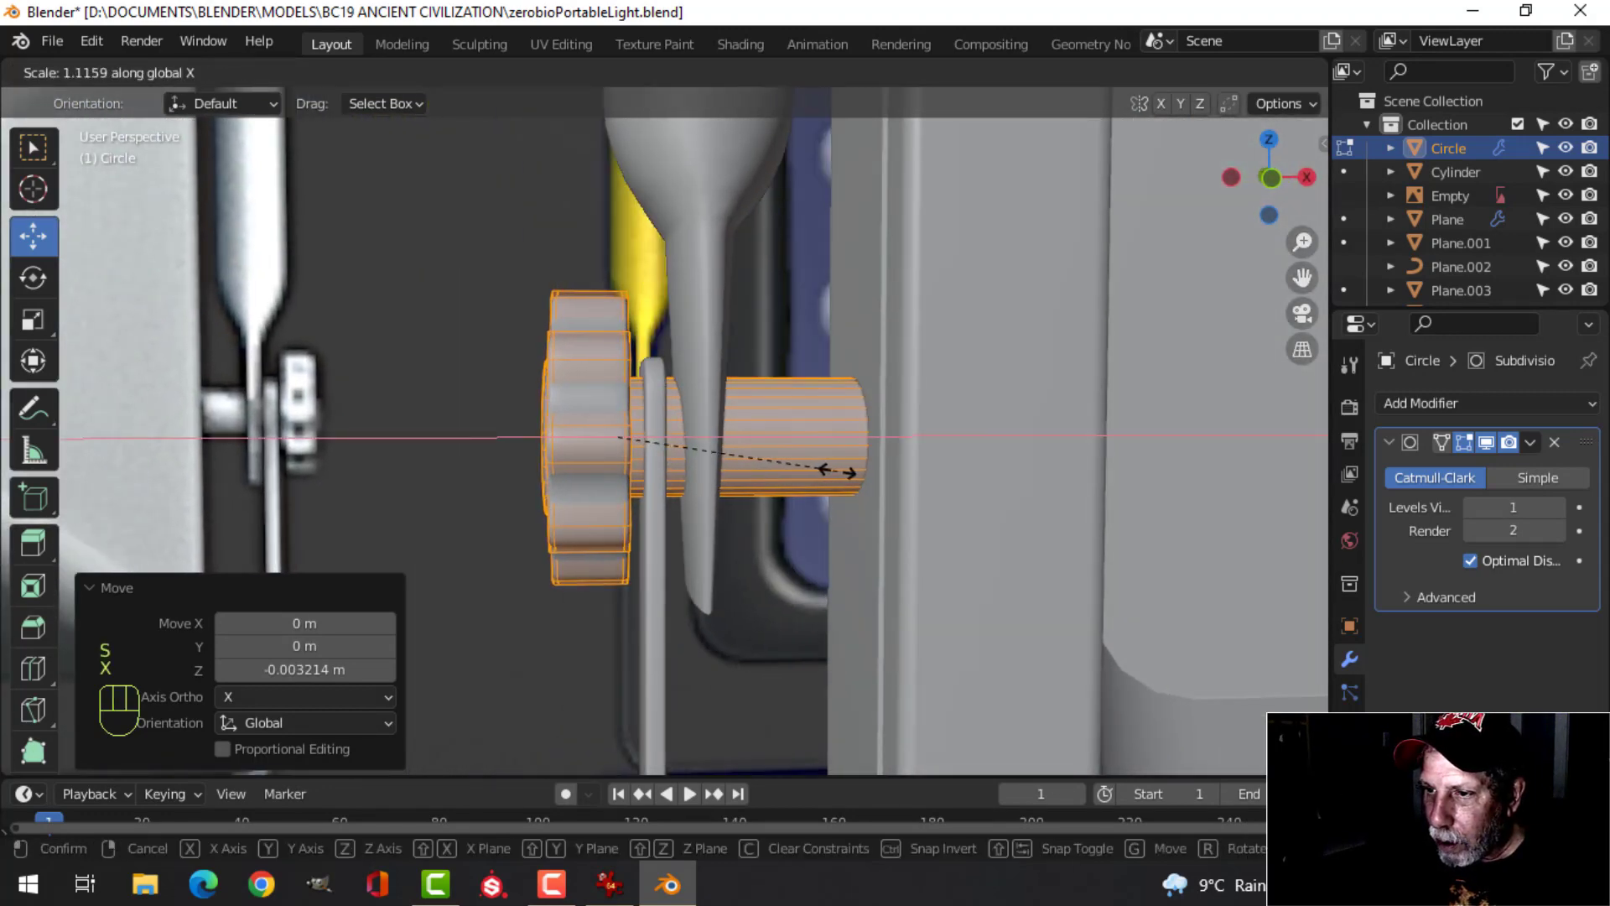
pyautogui.click(839, 471)
pyautogui.hotkey('alt', 'a')
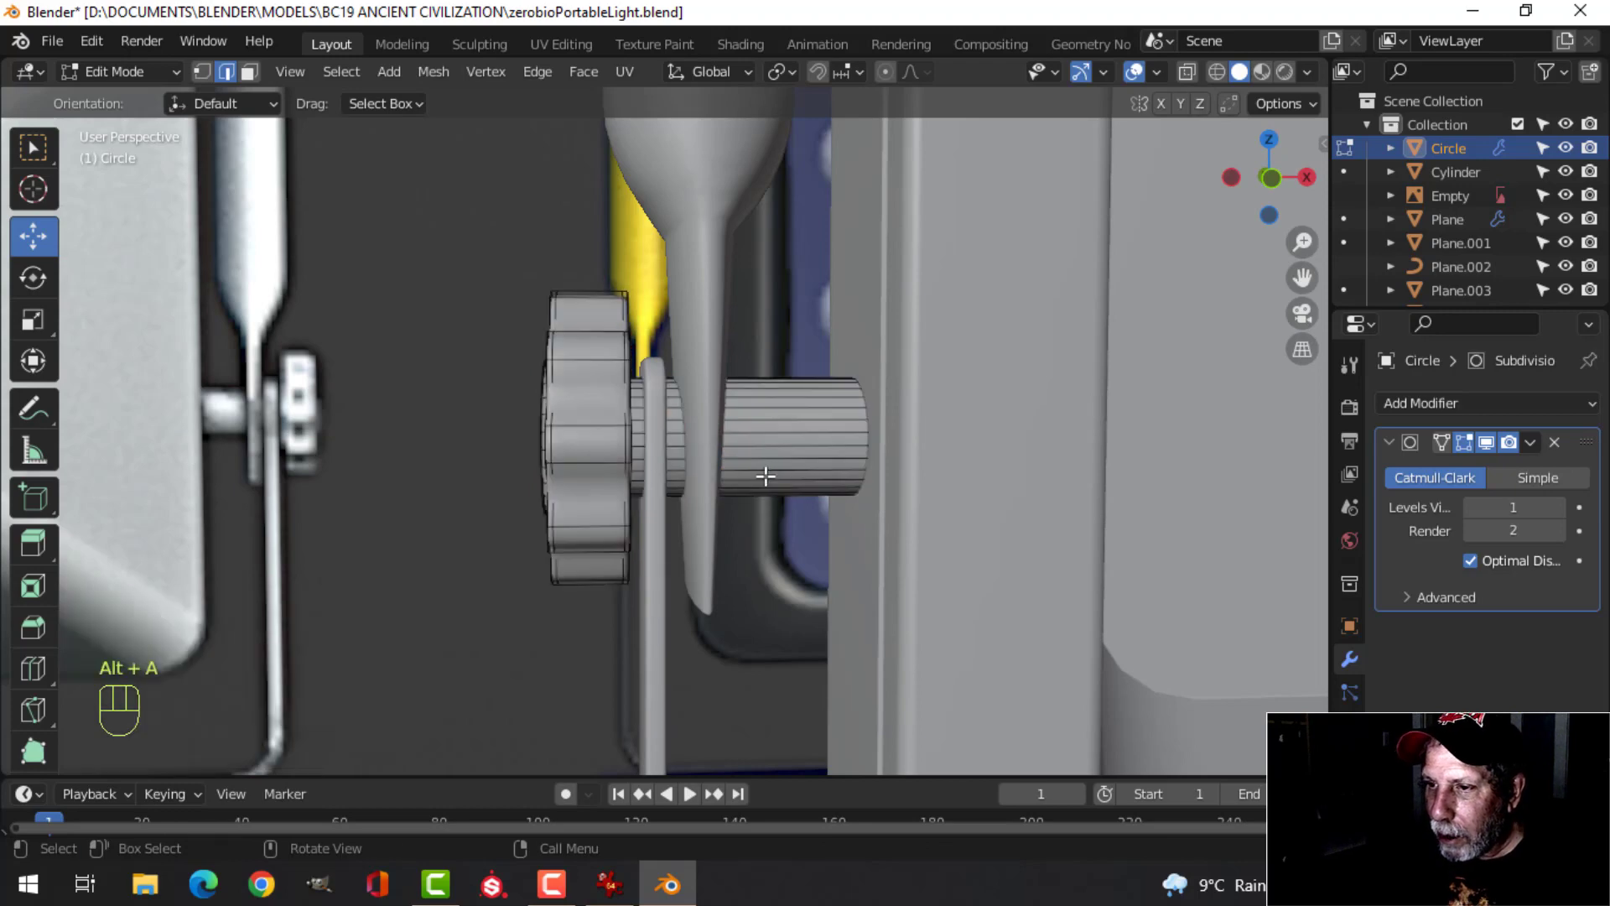
pyautogui.moveTo(765, 475); pyautogui.dragTo(767, 483, button='middle')
pyautogui.press('Tab')
# Add a Mirror modifier on the X axis to the knob so it is repeated on the lamp's opposite side
pyautogui.click(748, 442)
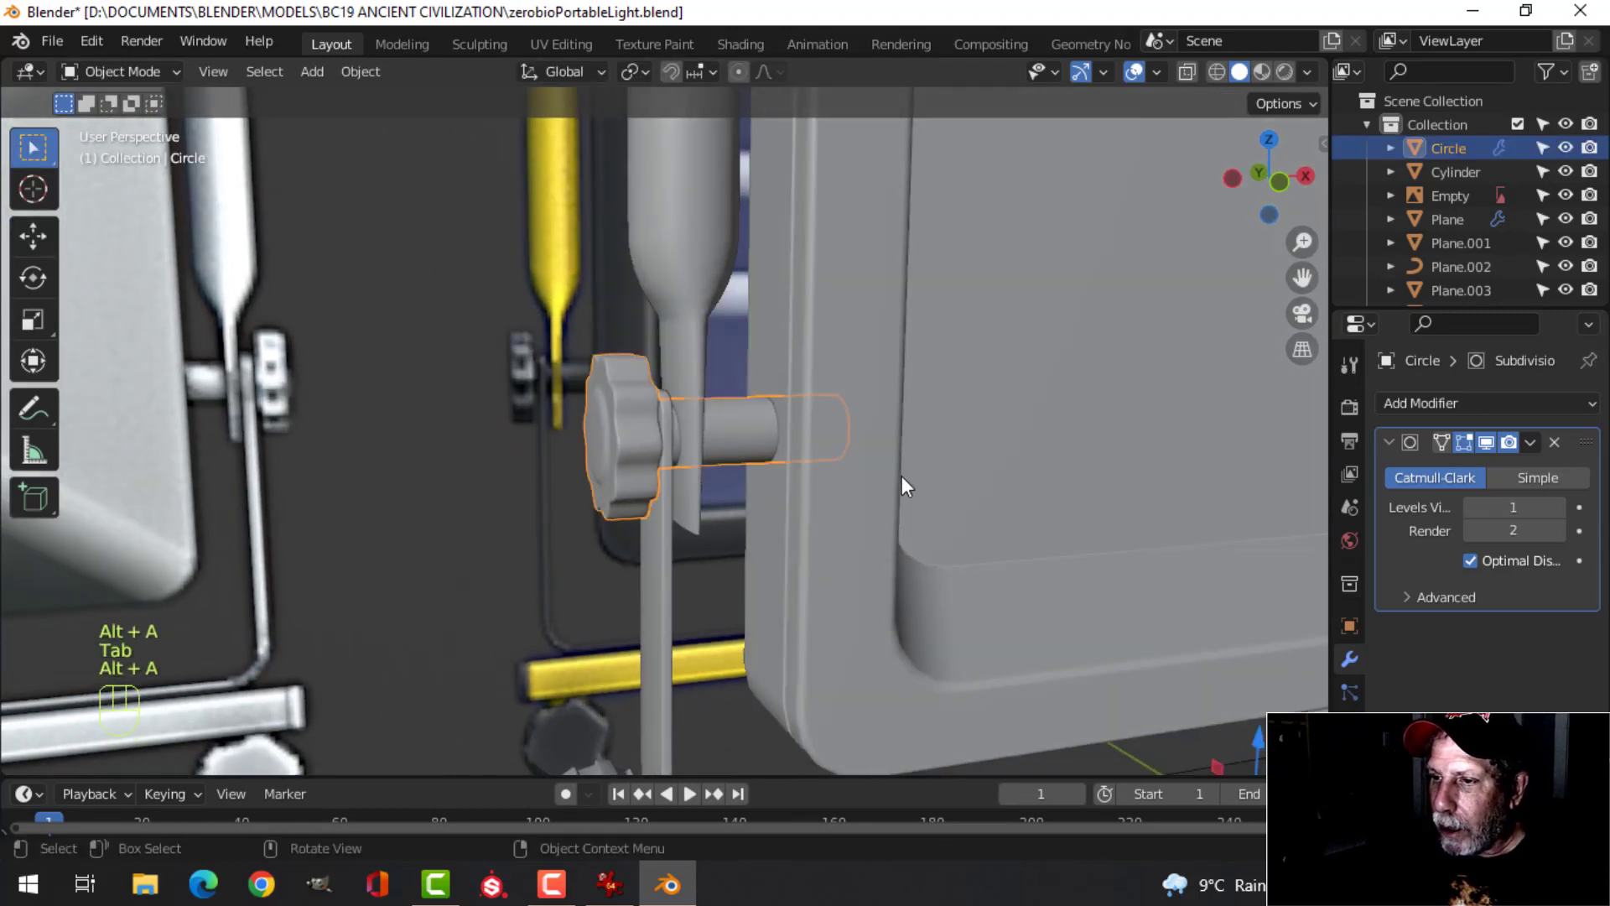
pyautogui.scroll(-4, 973, 619)
pyautogui.keyDown('shift'); pyautogui.moveTo(973, 619); pyautogui.dragTo(784, 532, button='middle'); pyautogui.keyUp('shift')
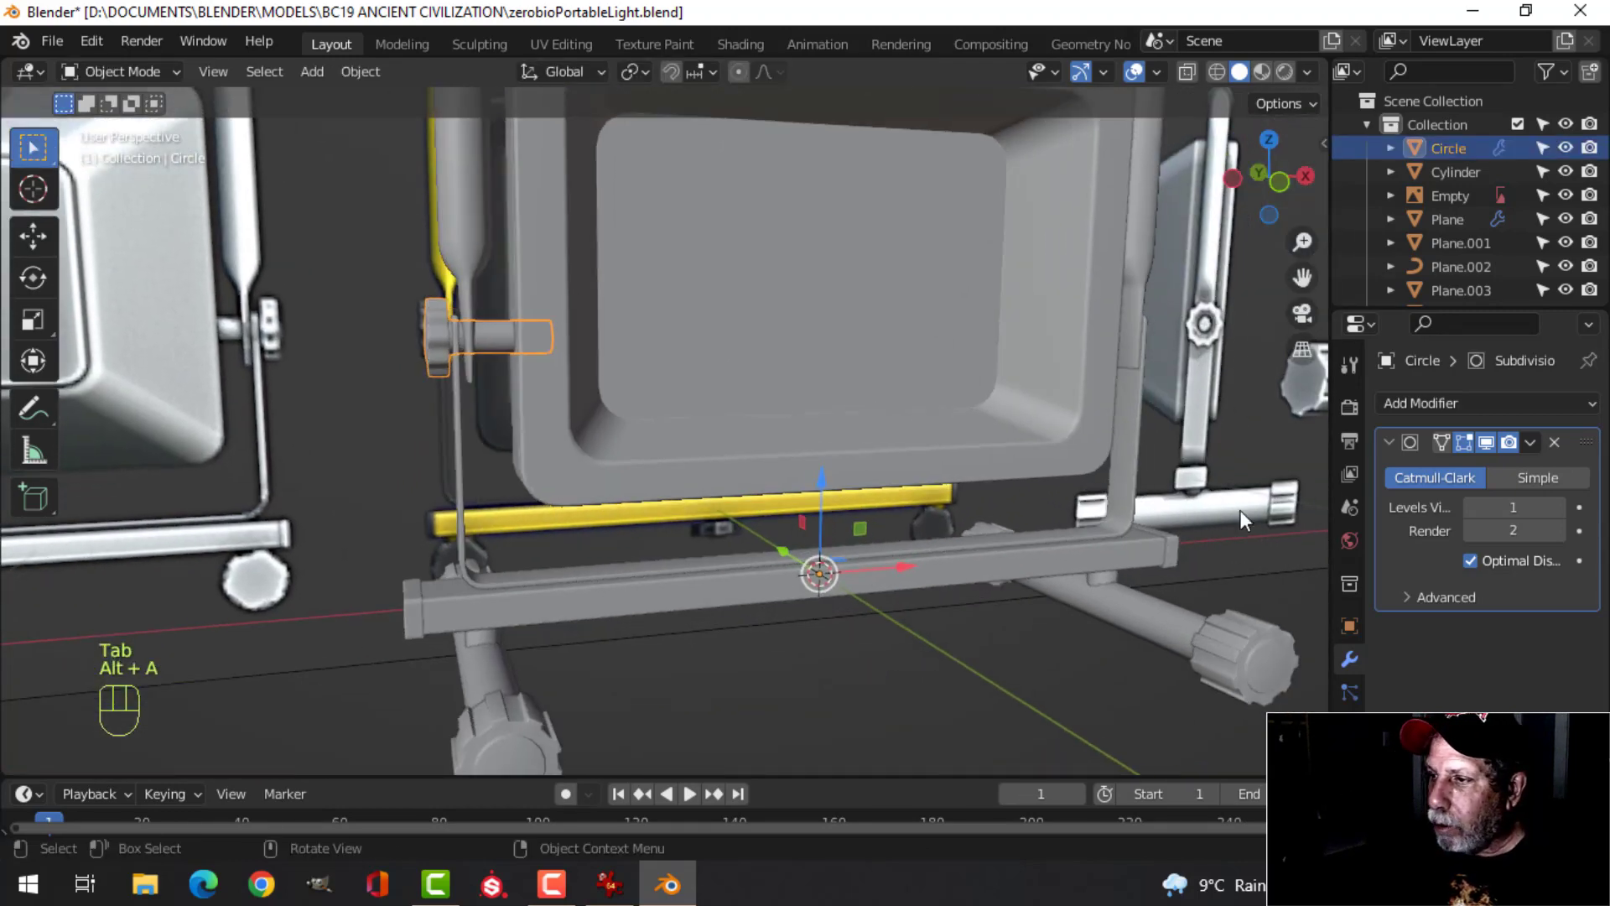
pyautogui.click(1441, 407)
pyautogui.click(1124, 675)
pyautogui.scroll(-2, 989, 509)
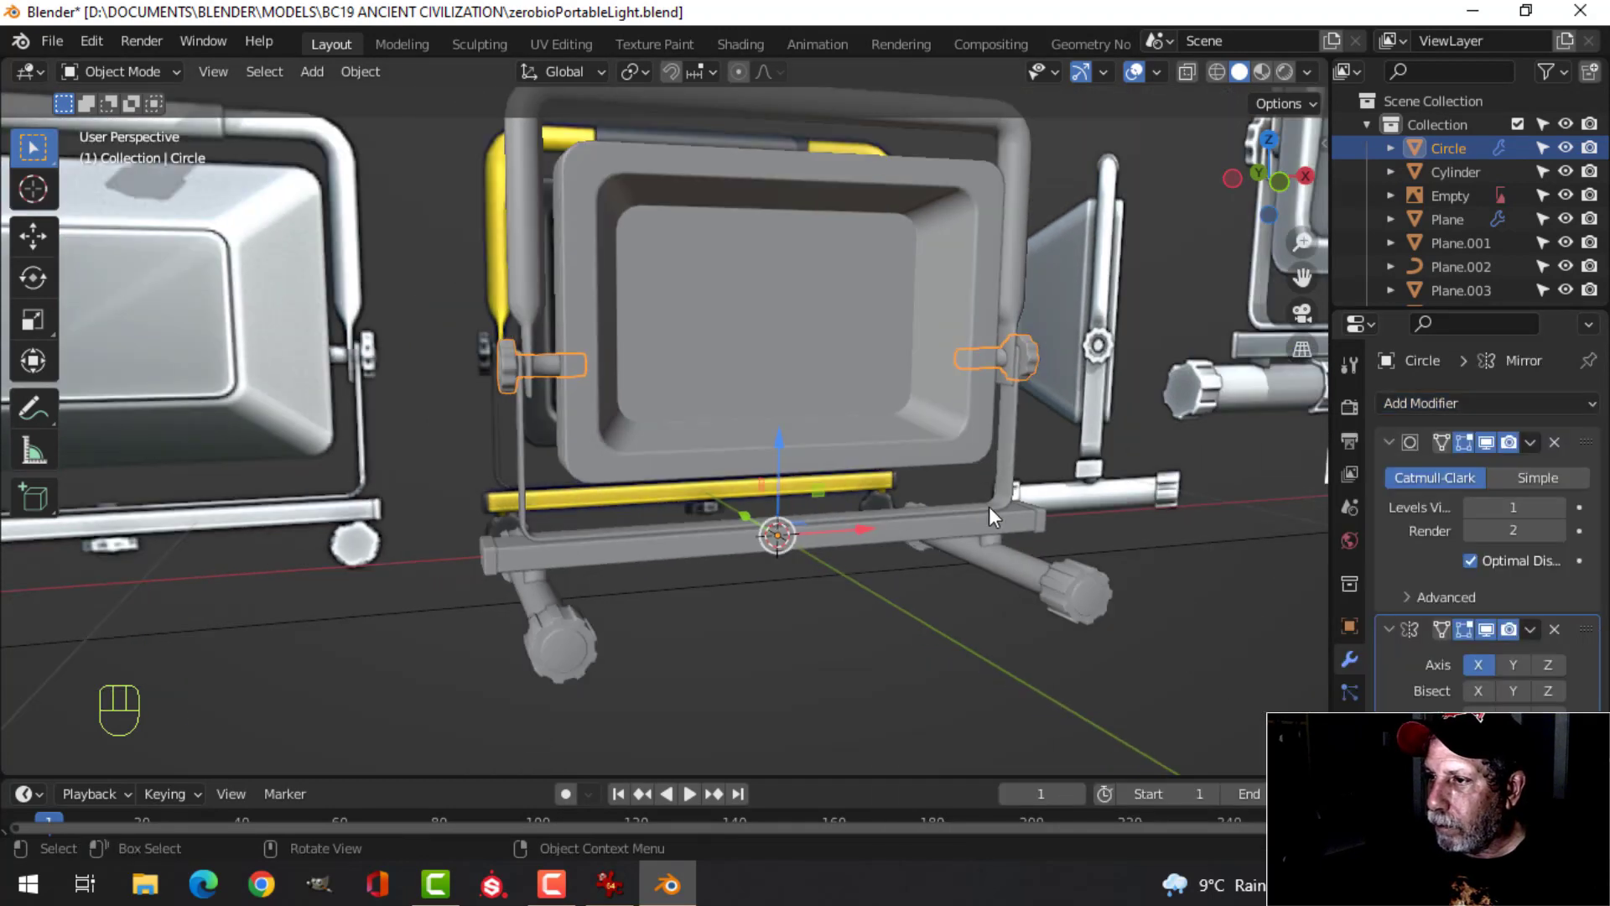
pyautogui.hotkey('alt', 'a')
# Turn on Cavity in the viewport shading and hide the reference image
pyautogui.moveTo(991, 508); pyautogui.dragTo(1308, 178, button='middle')
pyautogui.scroll(-3, 925, 503)
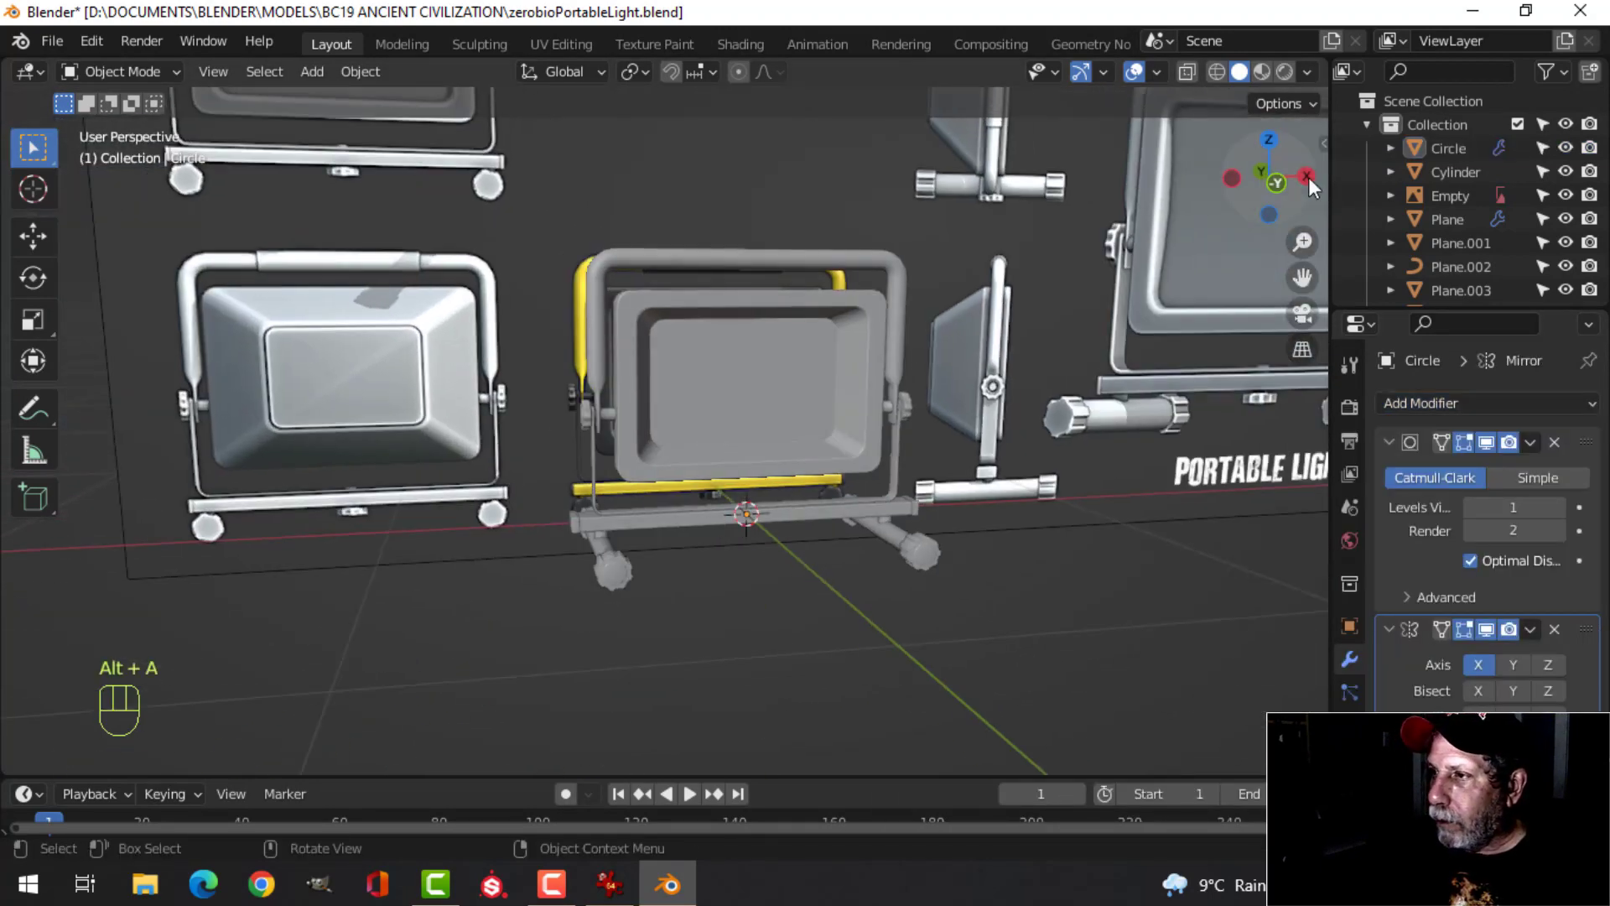
pyautogui.click(1307, 73)
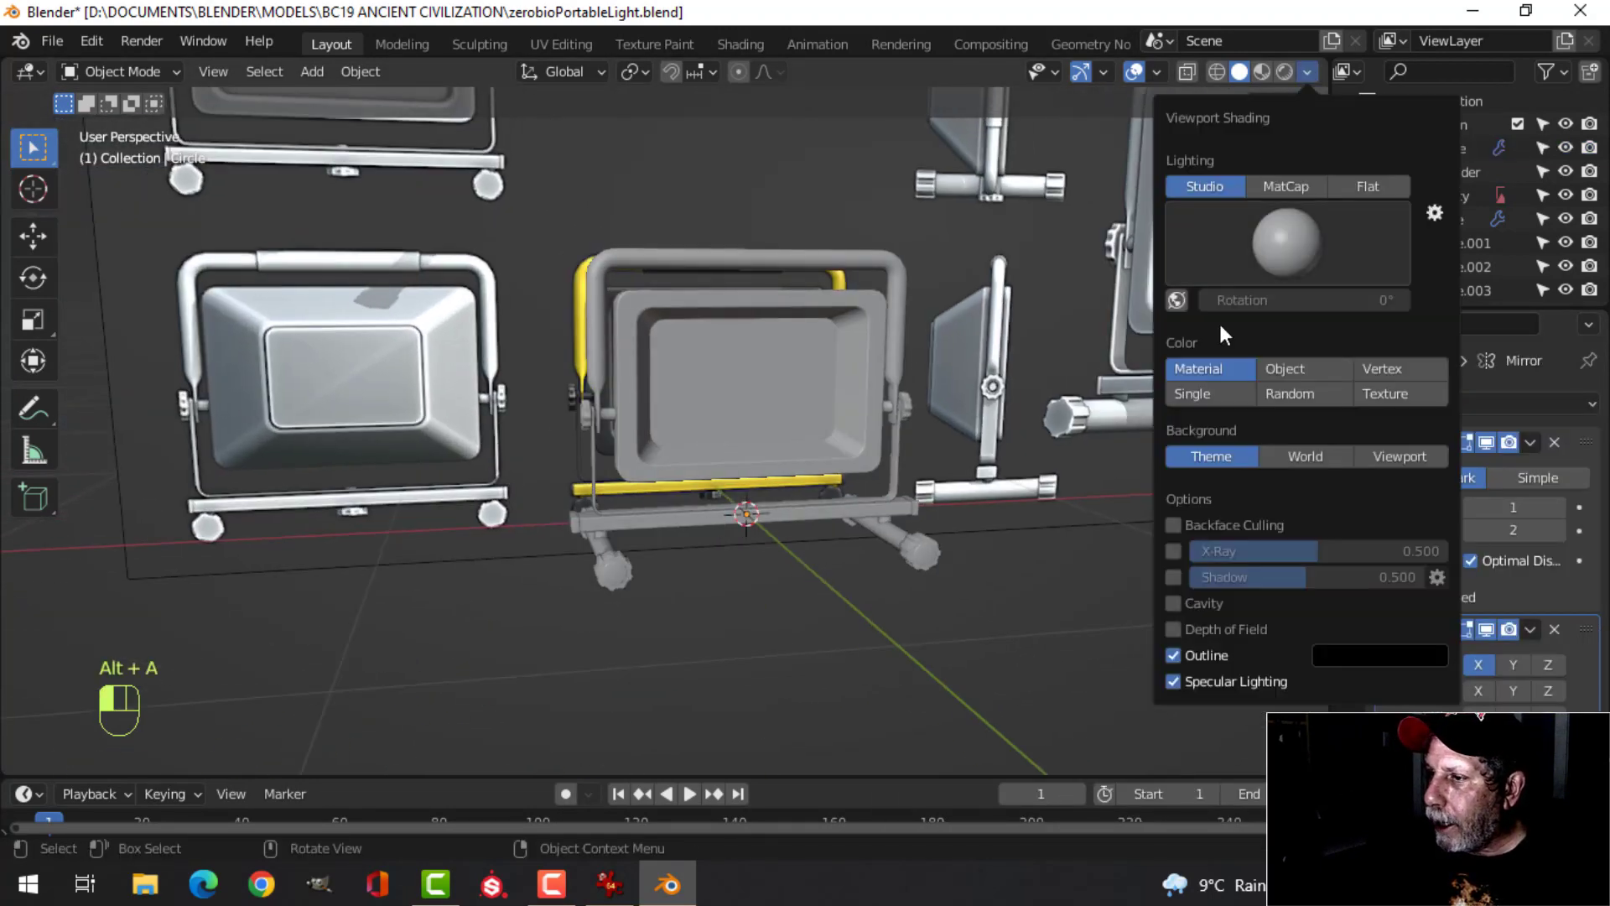
pyautogui.click(1179, 602)
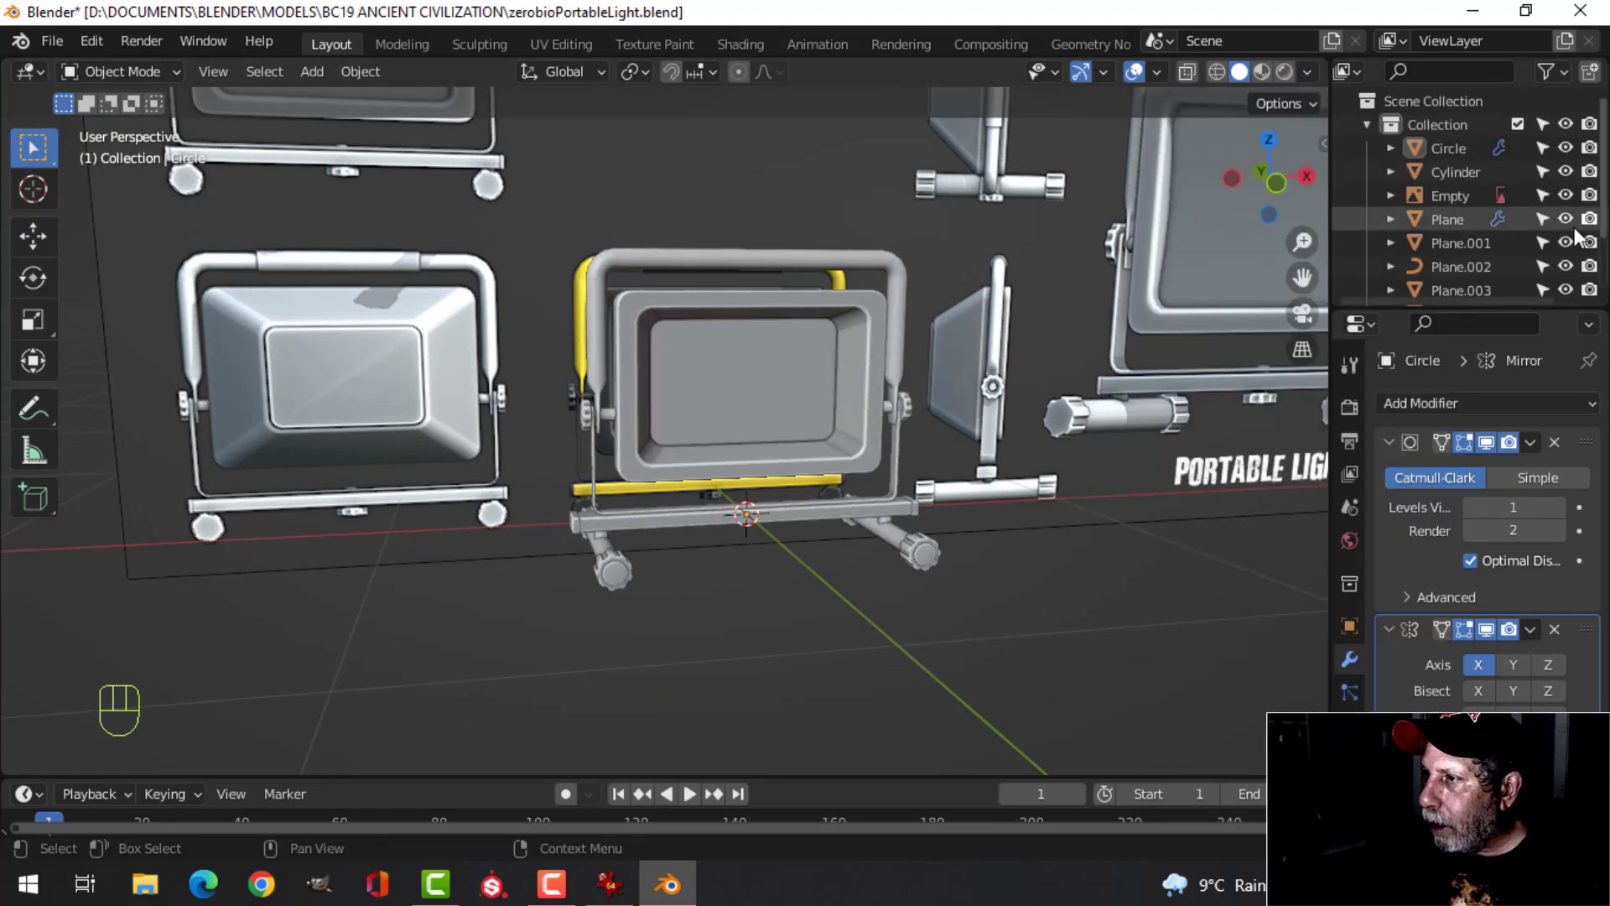
pyautogui.click(1565, 195)
# Examine the lamp's knobs, bracket, stand and carrying handle from several angles
pyautogui.scroll(3, 746, 431)
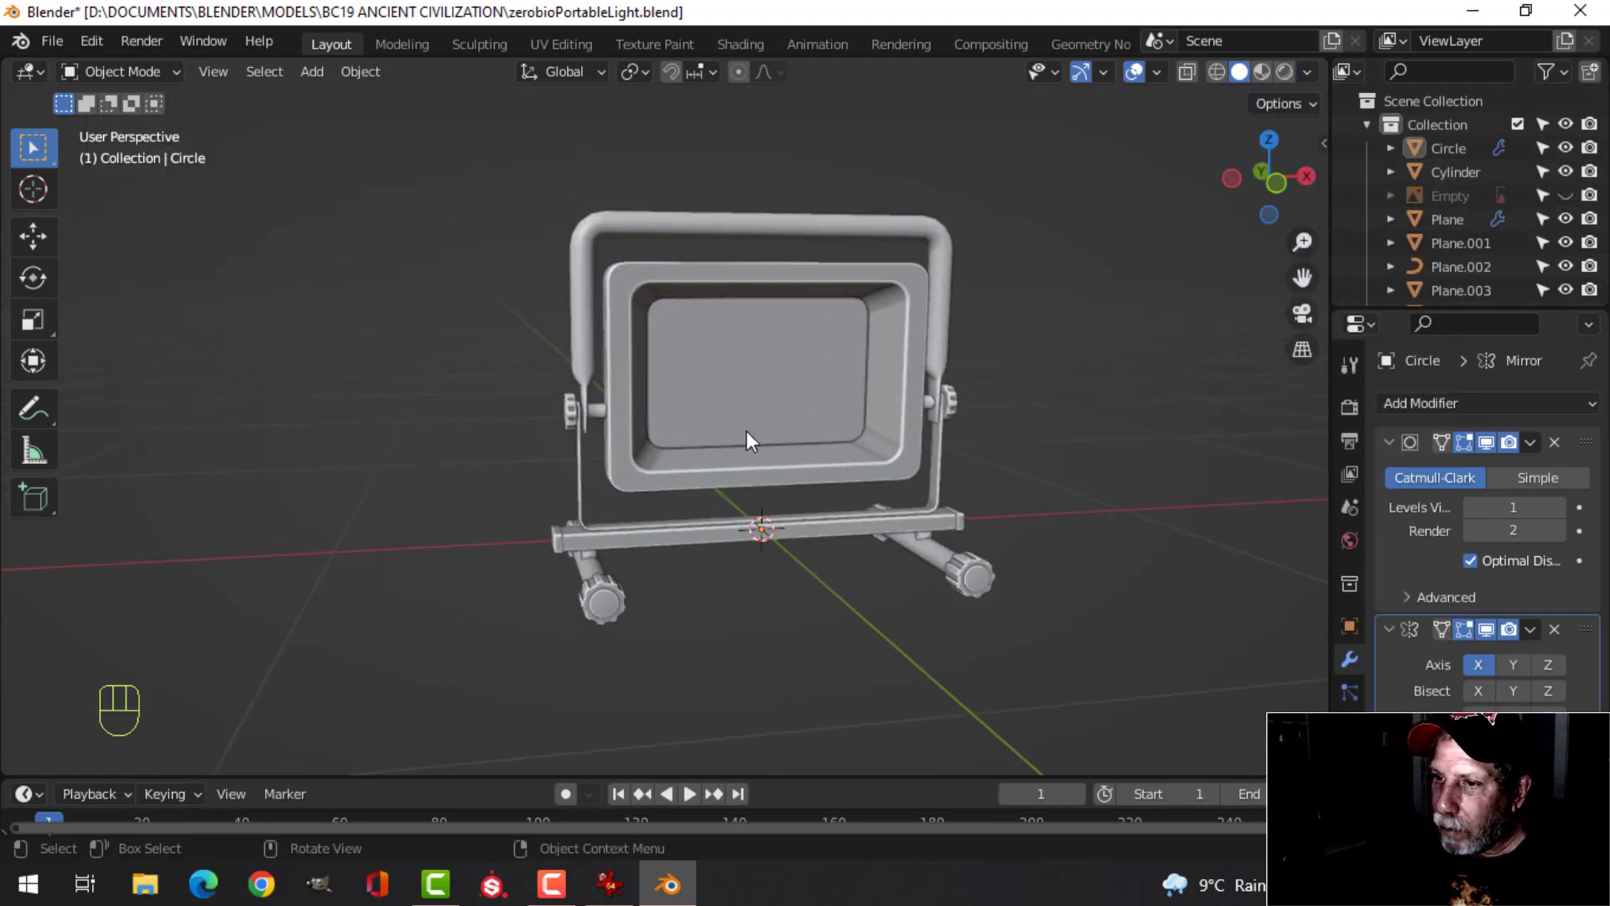
pyautogui.moveTo(748, 432); pyautogui.dragTo(722, 482, button='middle')
pyautogui.scroll(3, 729, 482)
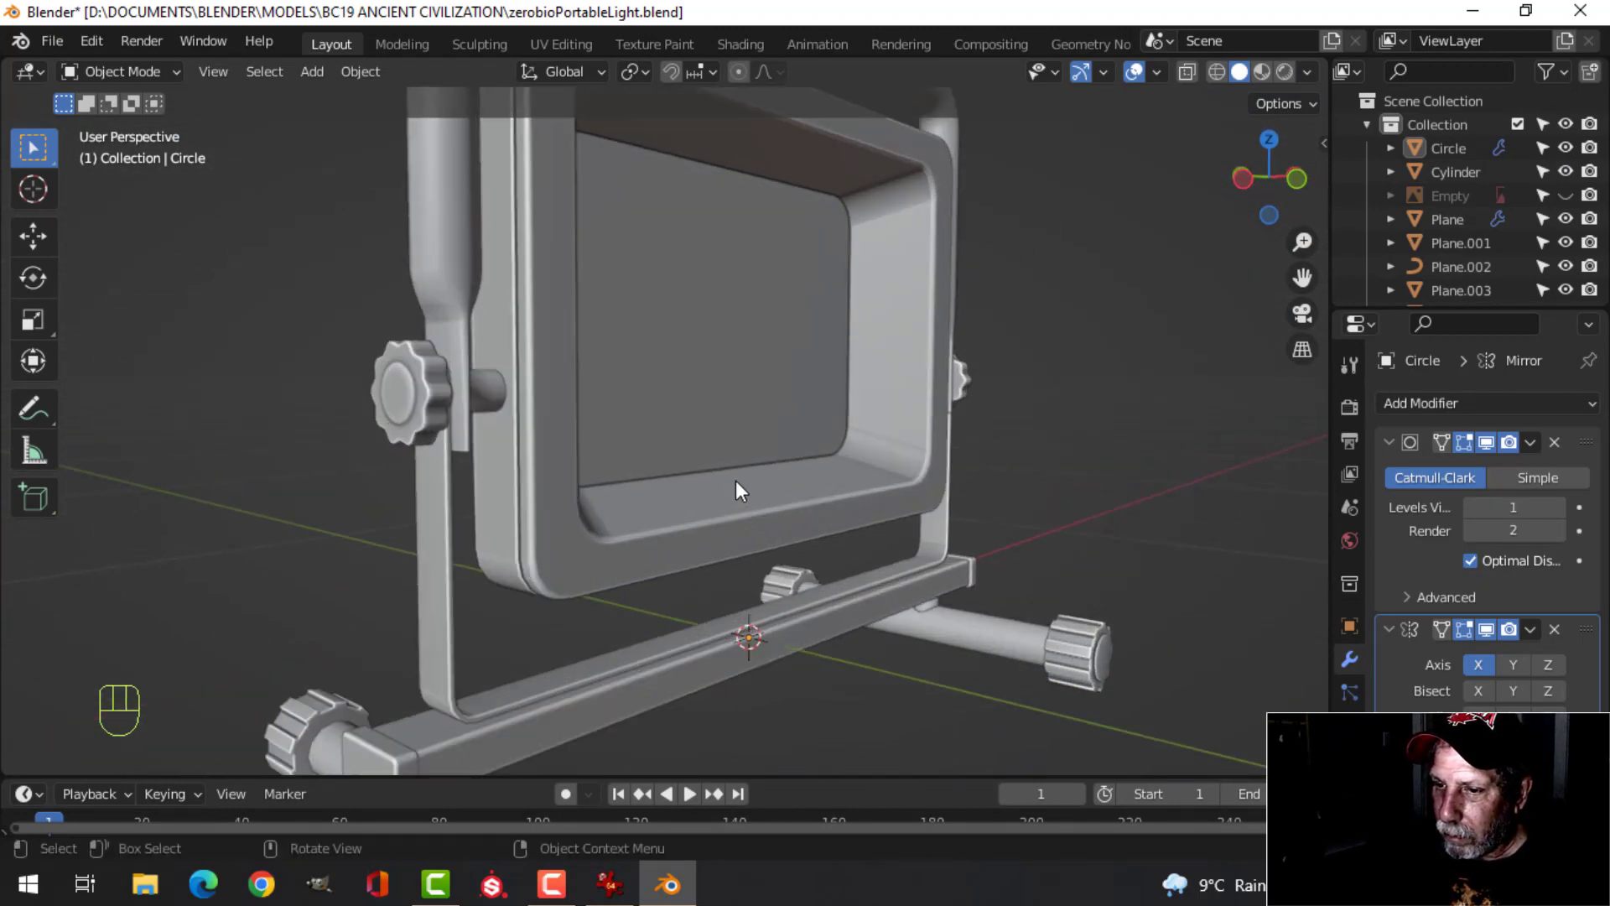
pyautogui.scroll(-2, 780, 495)
pyautogui.keyDown('shift'); pyautogui.moveTo(852, 500); pyautogui.dragTo(826, 450, button='middle'); pyautogui.keyUp('shift')
pyautogui.moveTo(826, 450); pyautogui.dragTo(703, 457, button='middle')
pyautogui.keyDown('shift'); pyautogui.moveTo(681, 421); pyautogui.dragTo(661, 491, button='middle'); pyautogui.keyUp('shift')
pyautogui.keyDown('shift'); pyautogui.moveTo(669, 431); pyautogui.dragTo(634, 490, button='middle'); pyautogui.keyUp('shift')
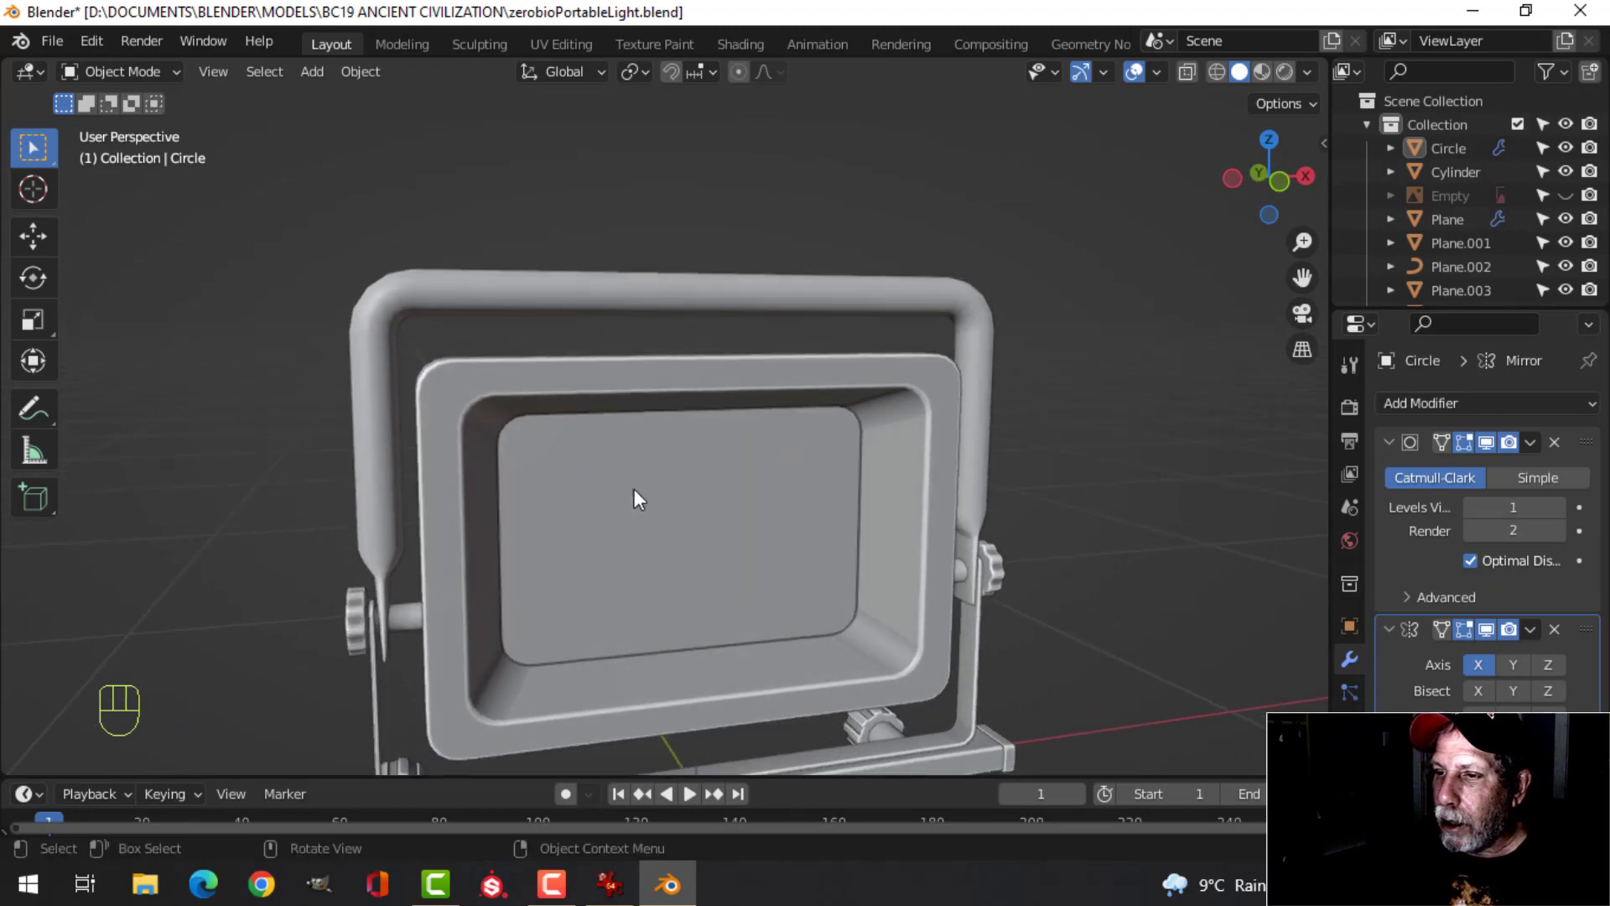
# Add a loop cut across the handle's horizontal bar at factor 0.190 and flatten it by scaling to 0 along X
pyautogui.click(703, 311)
pyautogui.press('Tab')
pyautogui.moveTo(845, 402); pyautogui.dragTo(761, 406, button='middle')
pyautogui.hotkey('alt', 'a')
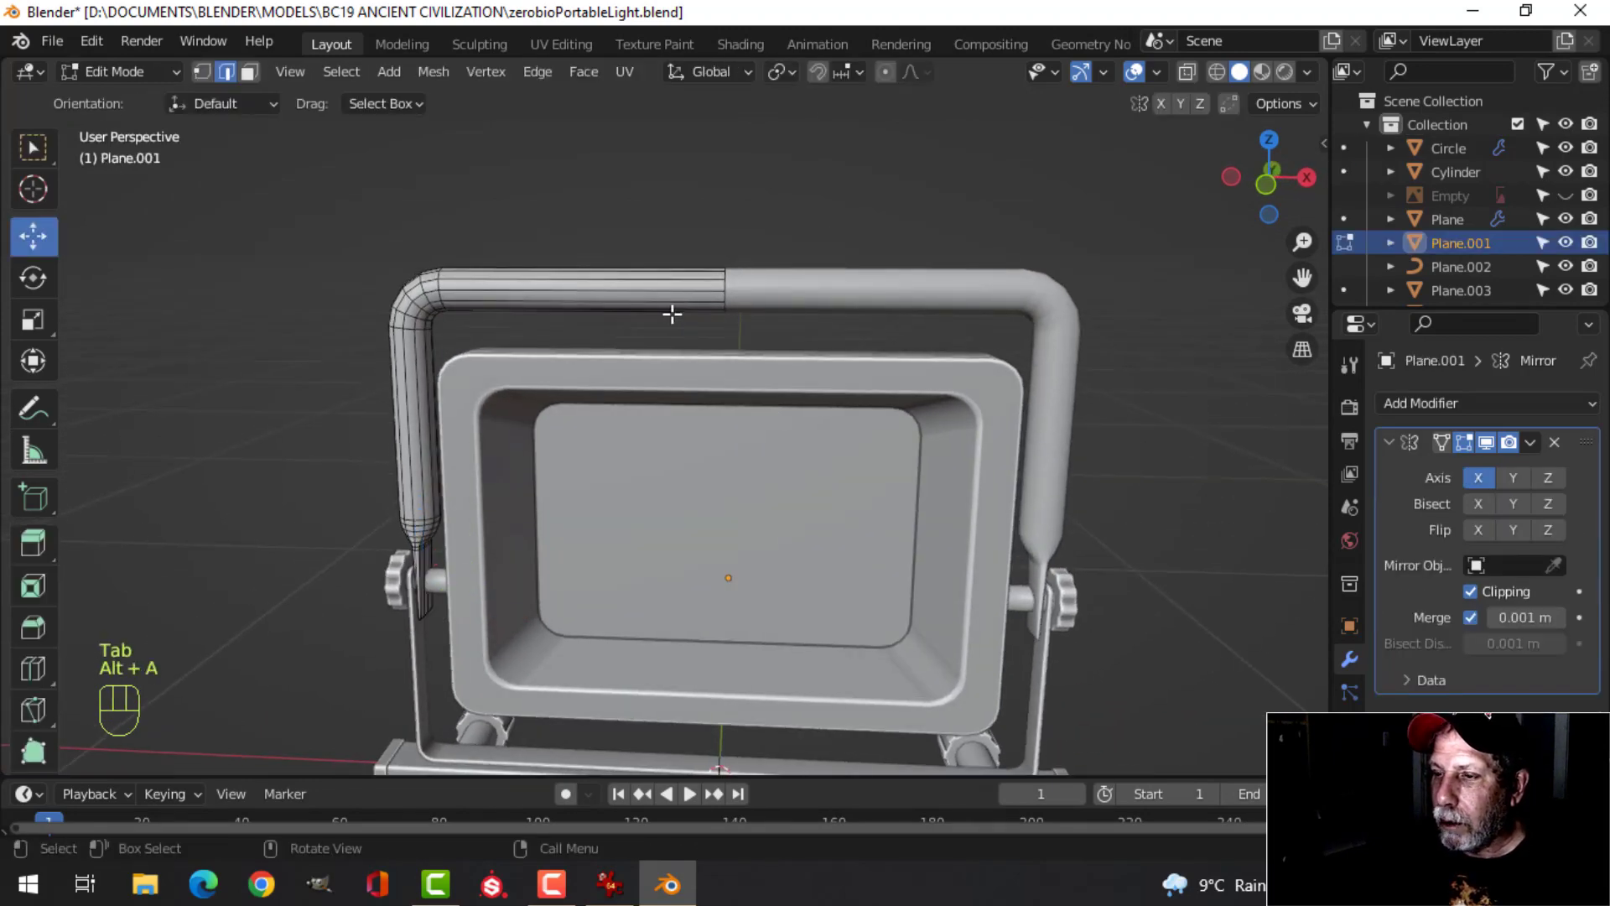
pyautogui.hotkey('ctrl', 'r')
pyautogui.click(653, 297)
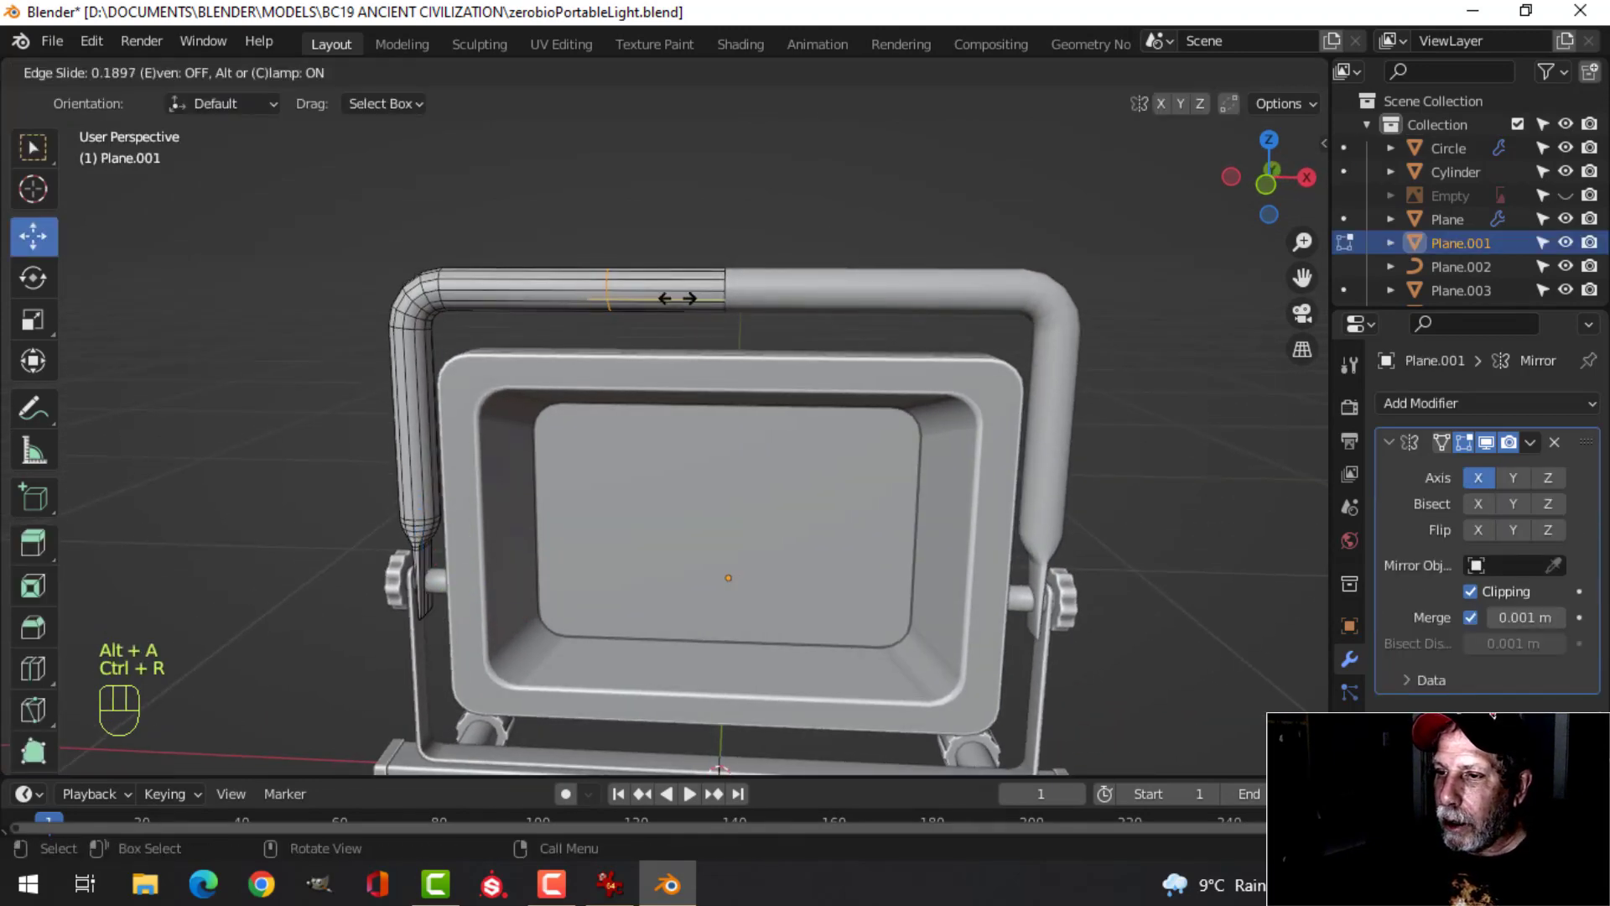
pyautogui.click(678, 298)
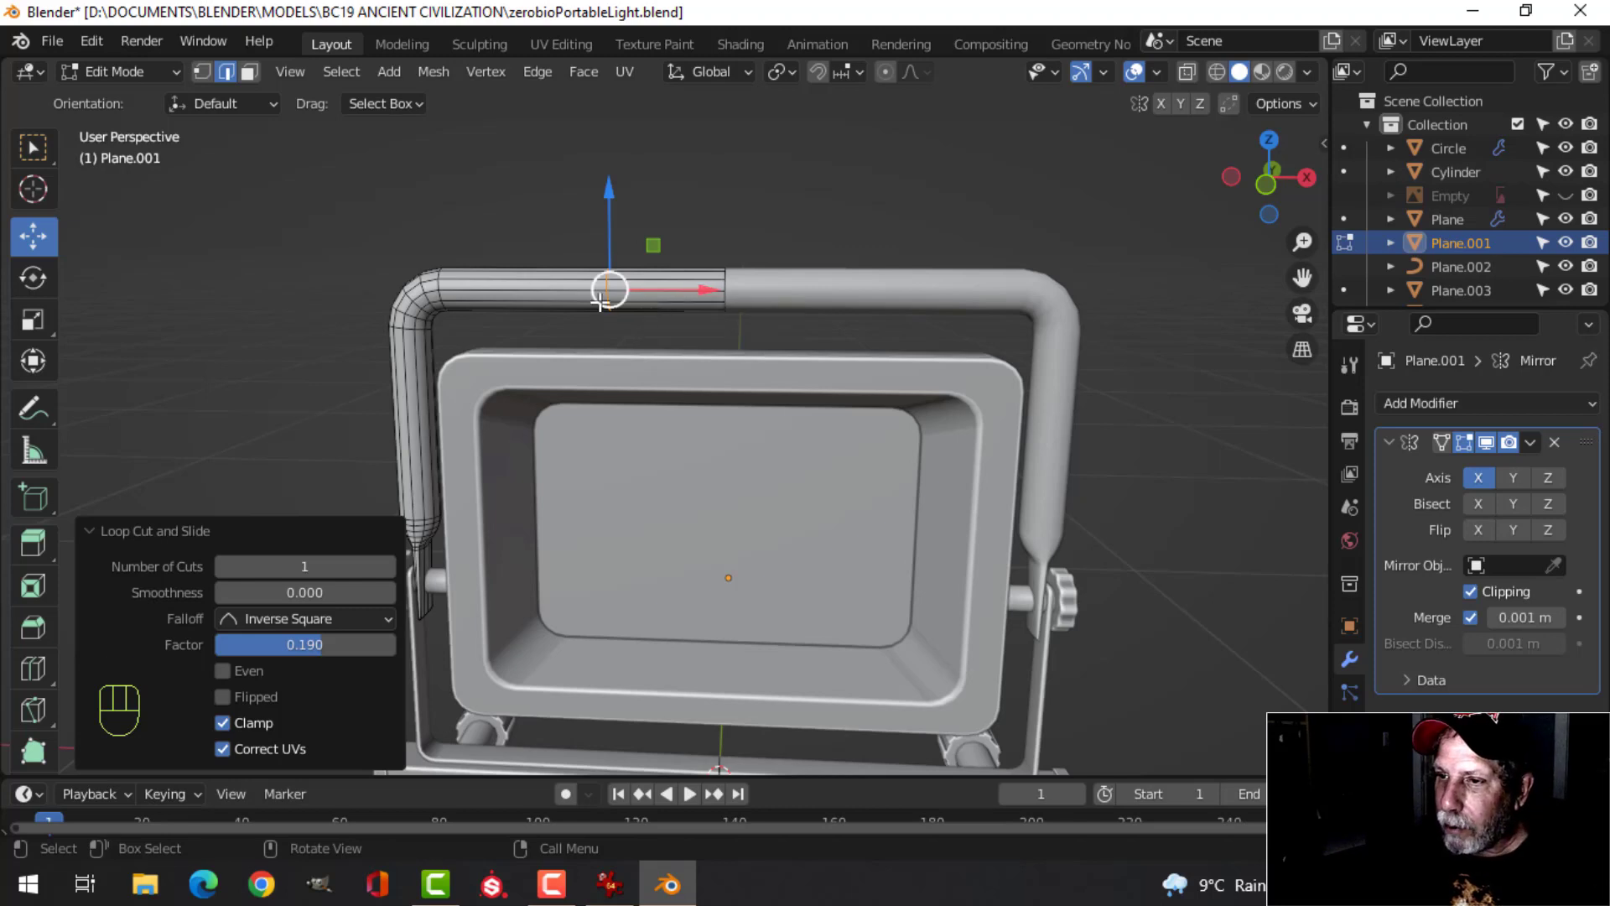
pyautogui.press('s')
pyautogui.press('x')
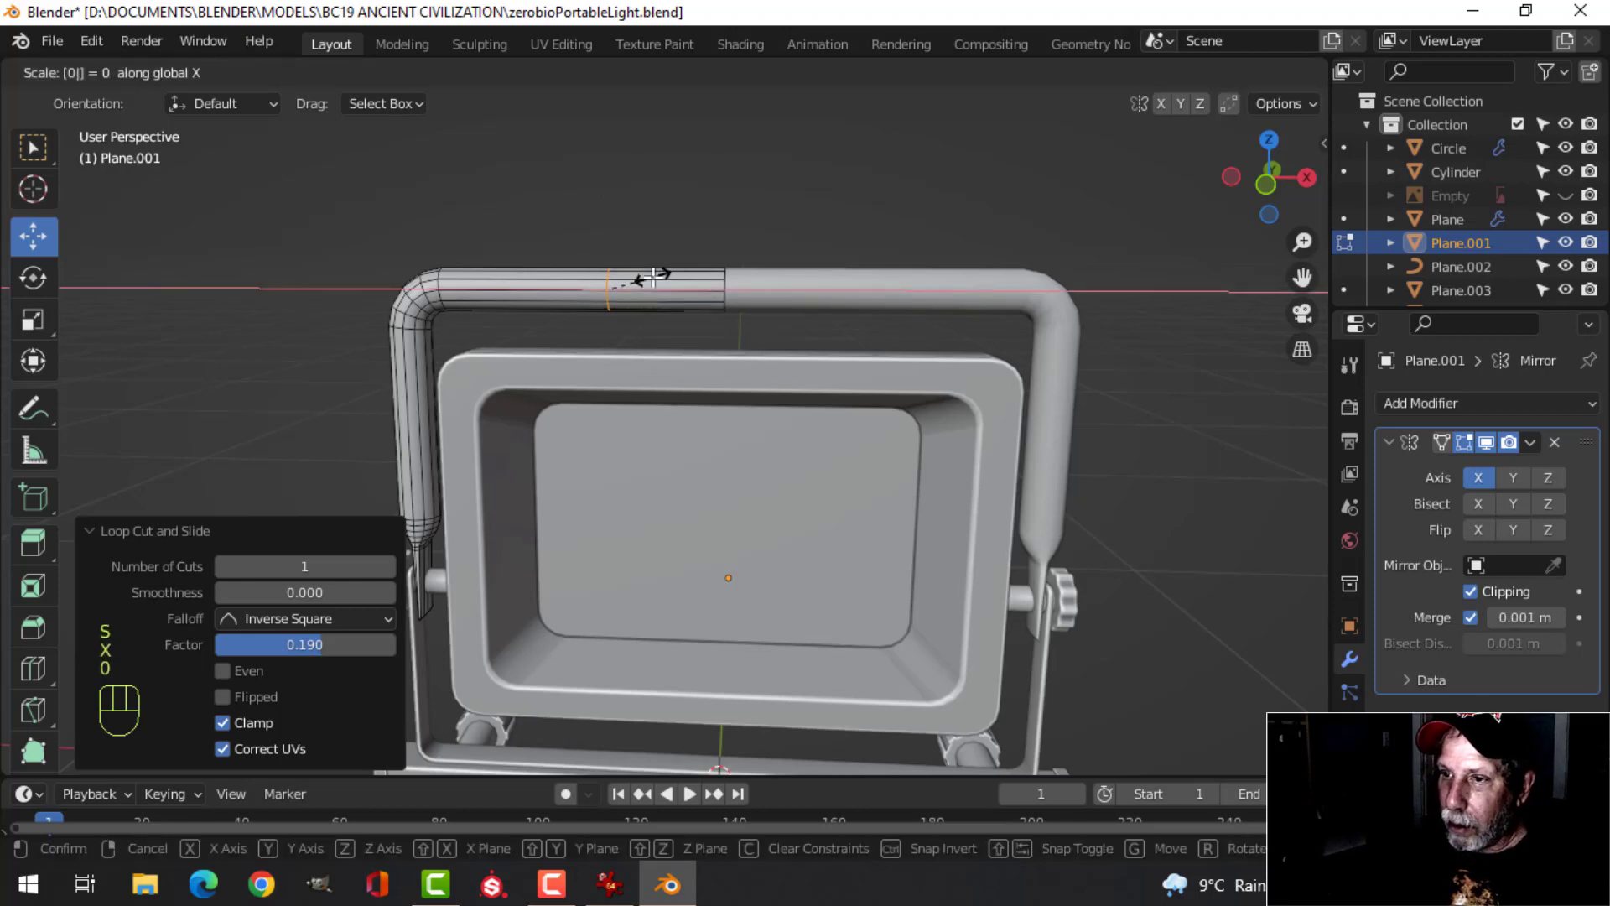
pyautogui.click(654, 277)
# Show the reference image again and, in wireframe front view, move the new handle loop along X to the edge of the dark grip
pyautogui.press('KP_1')
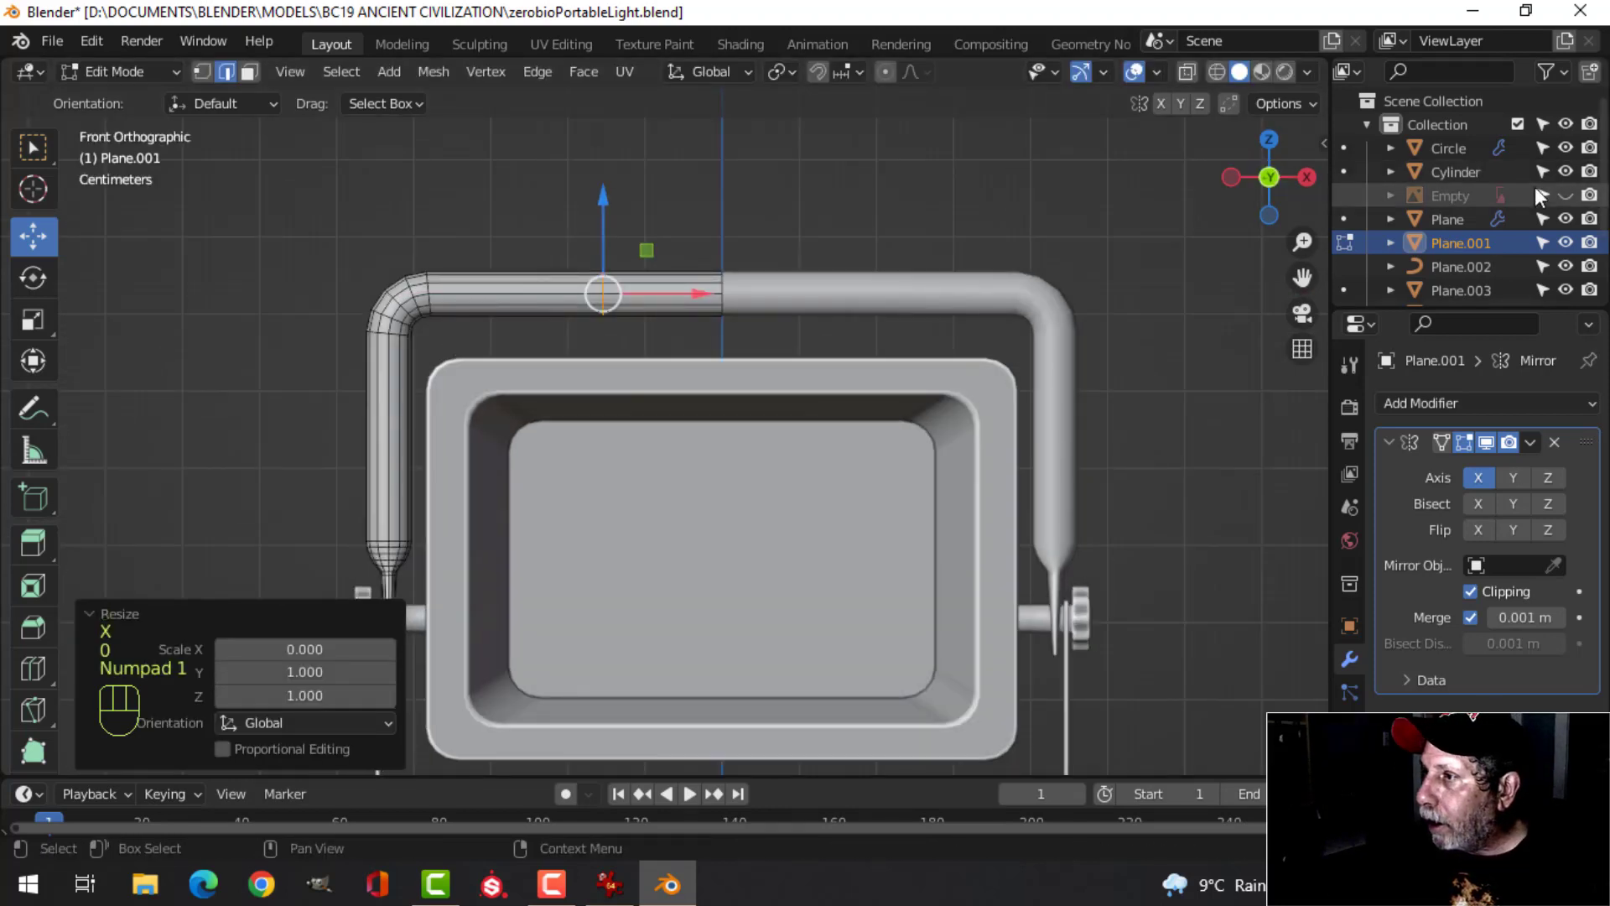
pyautogui.click(1565, 194)
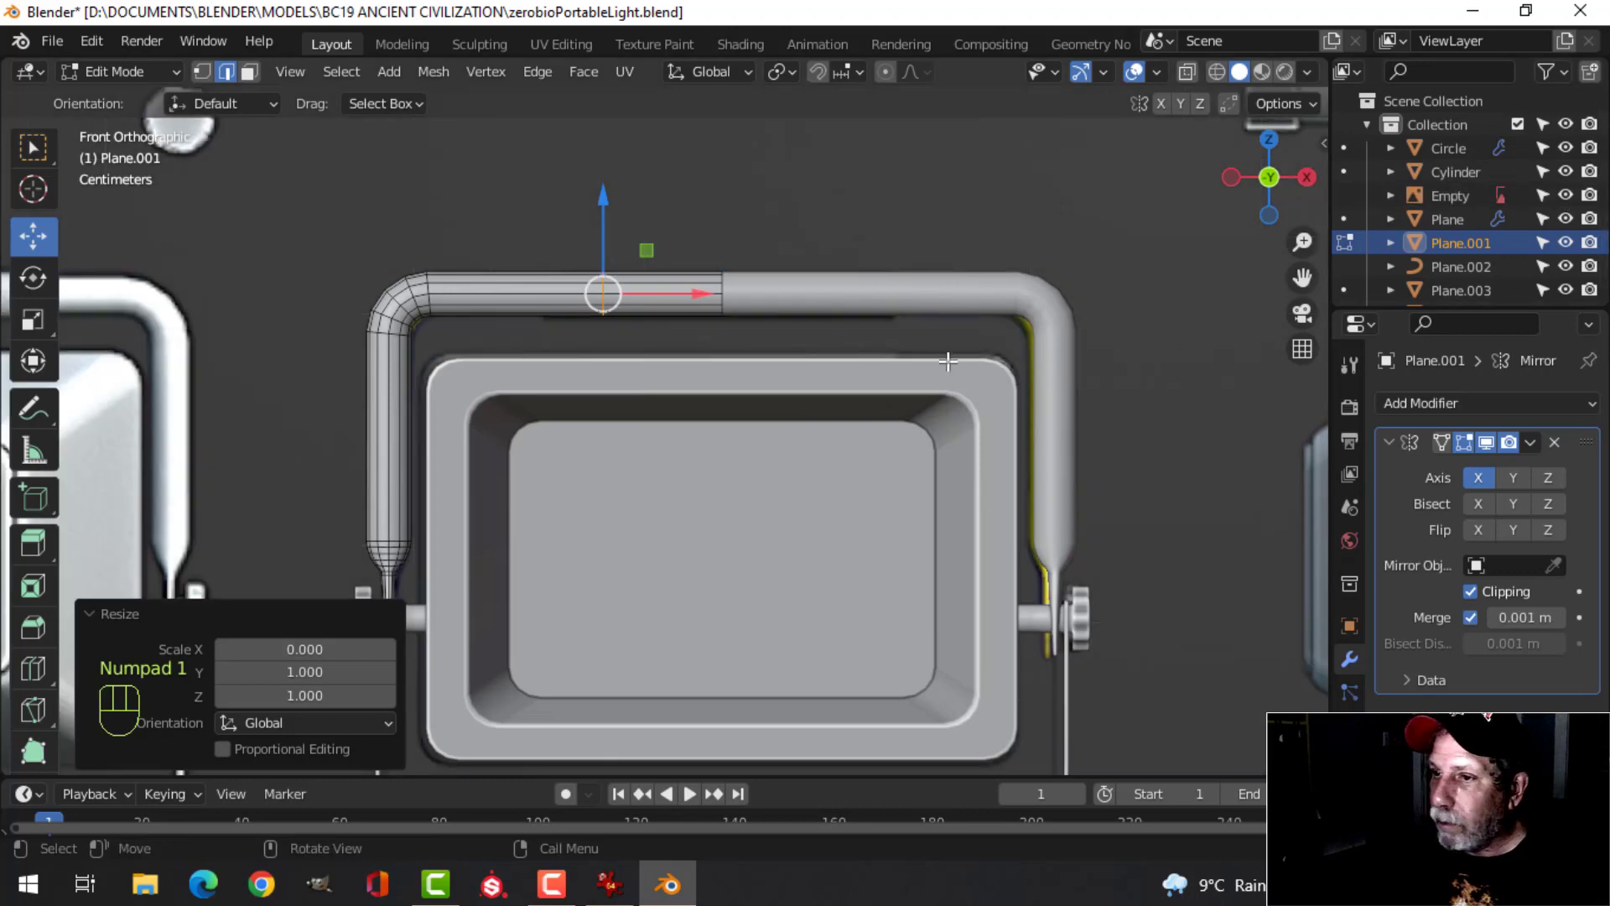
pyautogui.scroll(-4, 996, 320)
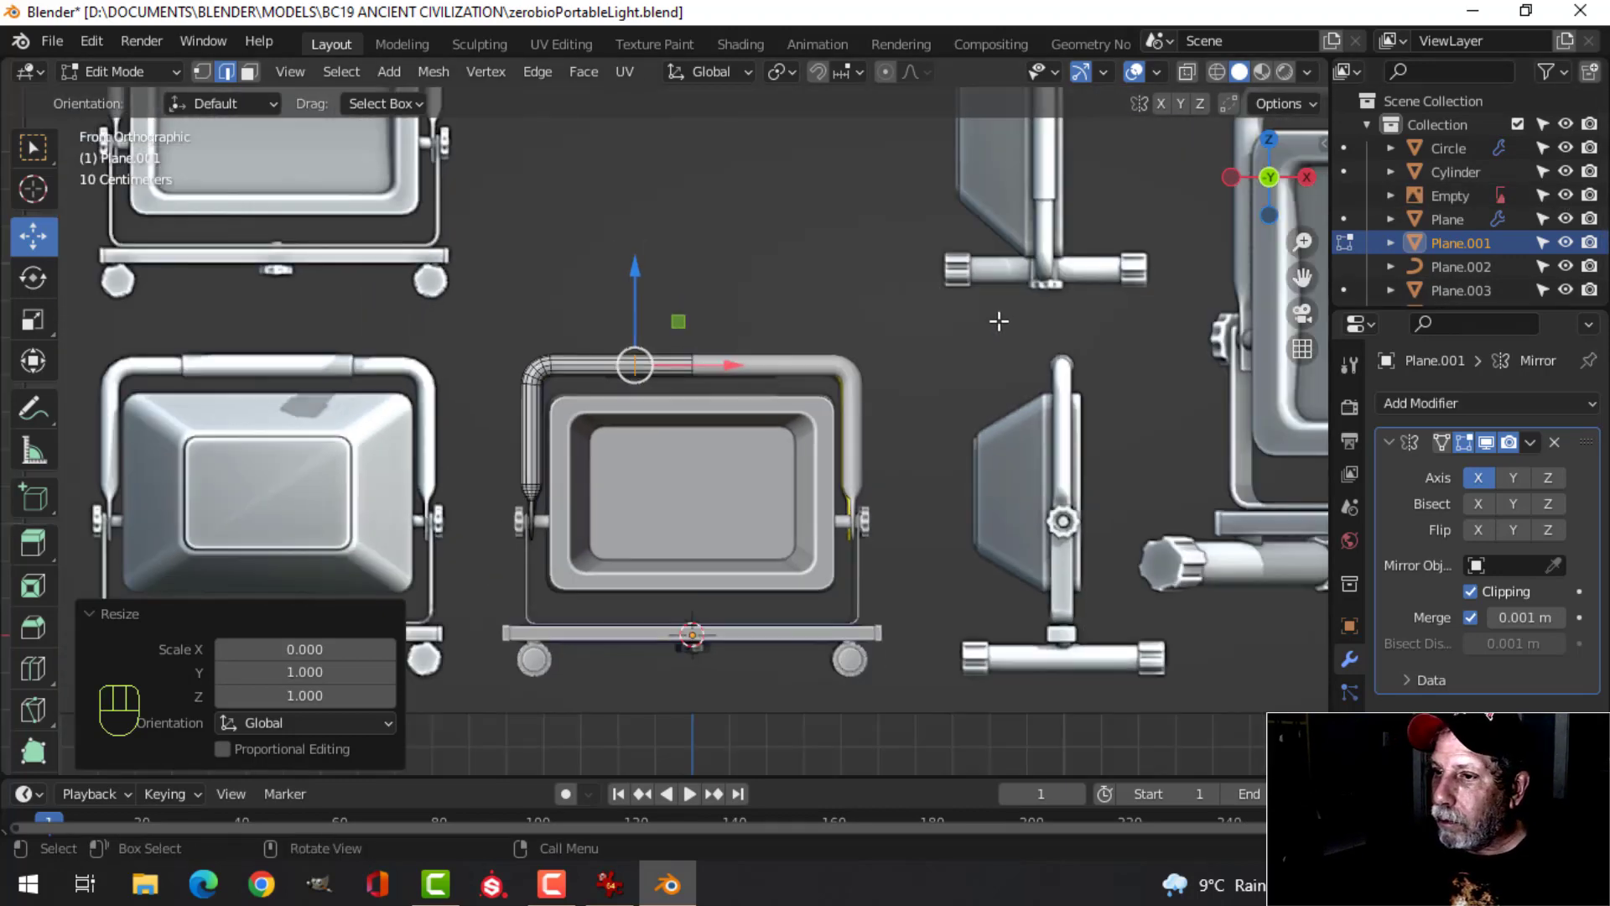
pyautogui.scroll(3, 895, 353)
pyautogui.press('z')
pyautogui.click(722, 356)
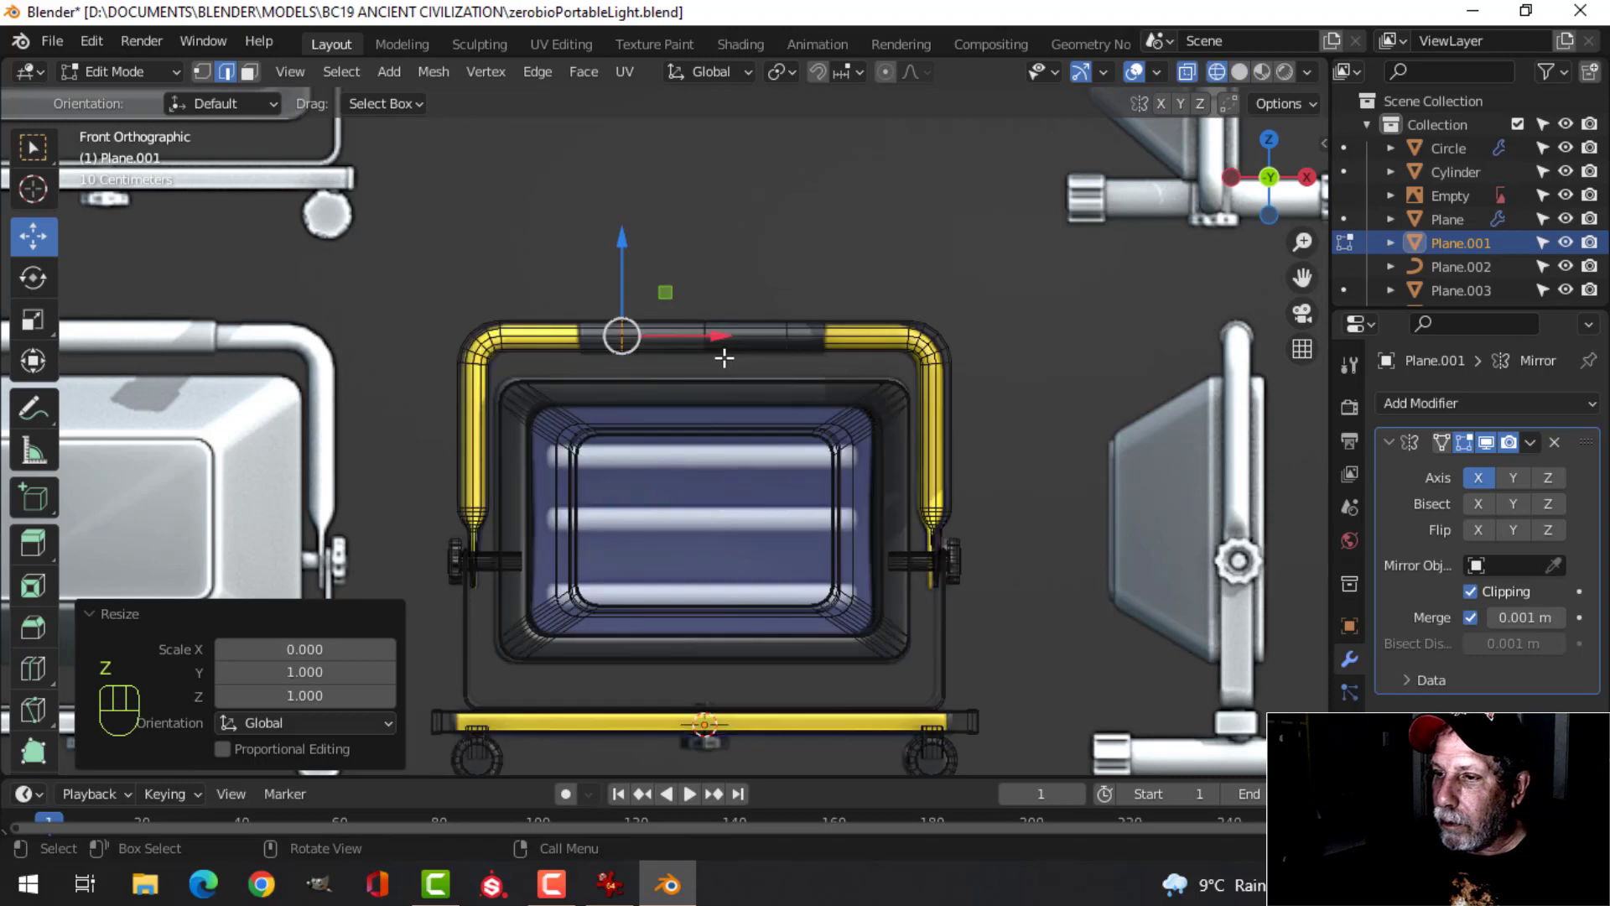
pyautogui.scroll(2, 685, 314)
pyautogui.moveTo(687, 264); pyautogui.dragTo(605, 269)
pyautogui.hotkey('alt', 'a')
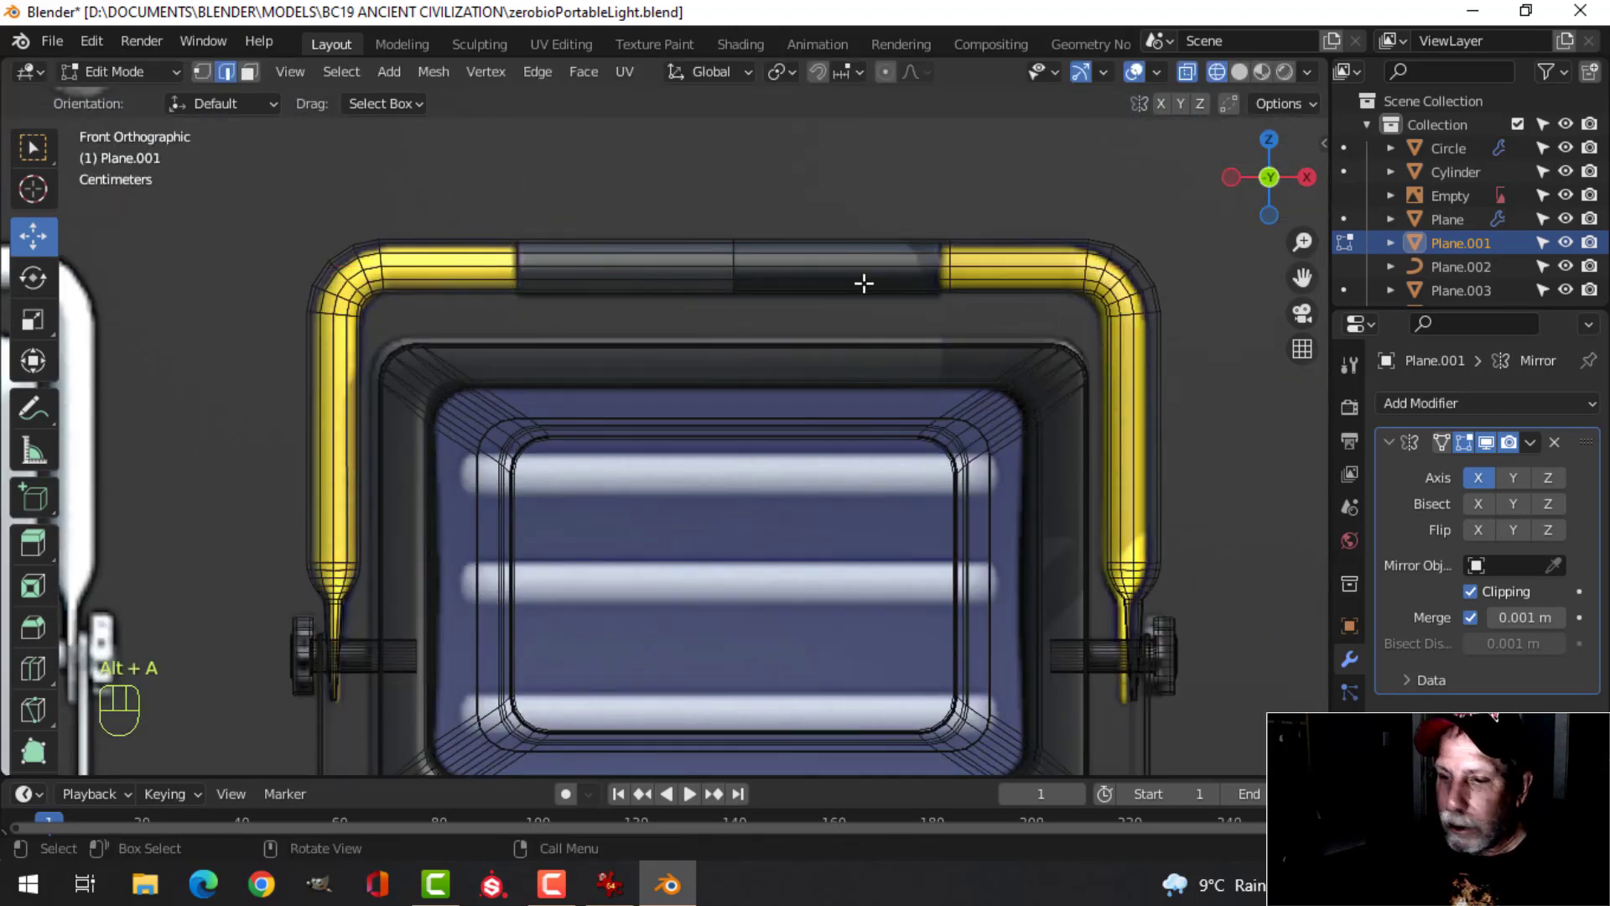
# Extrude the grip section's faces in place and fatten them outward by 0.00563 m, then return to solid shading
pyautogui.click(661, 263)
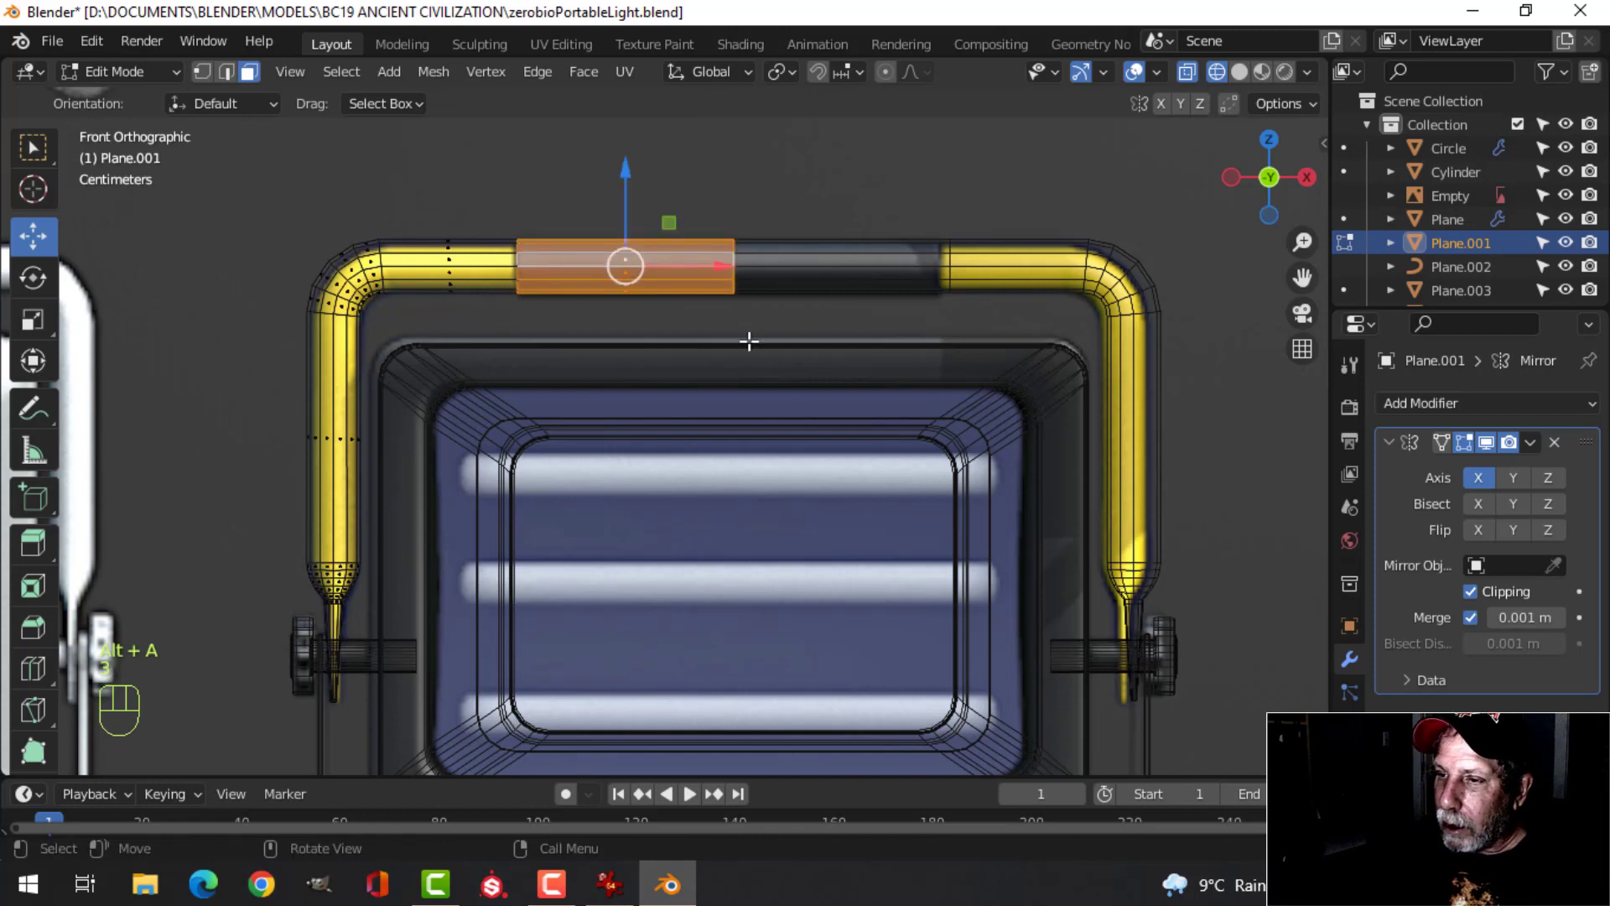
pyautogui.press('e')
pyautogui.rightClick(811, 328)
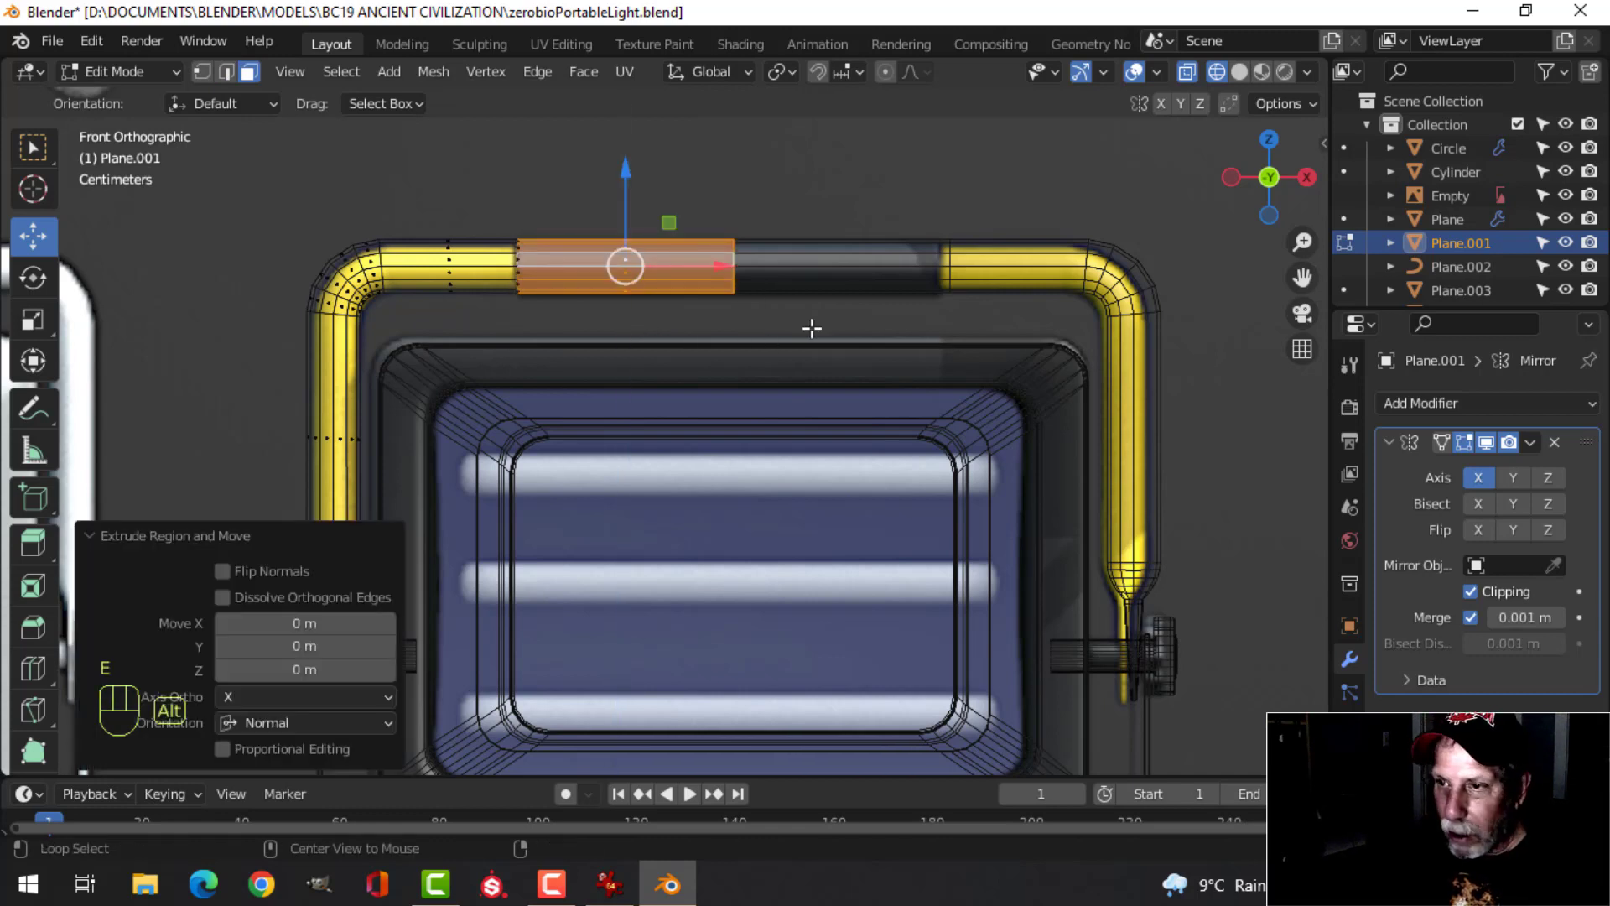
pyautogui.hotkey('alt', 's')
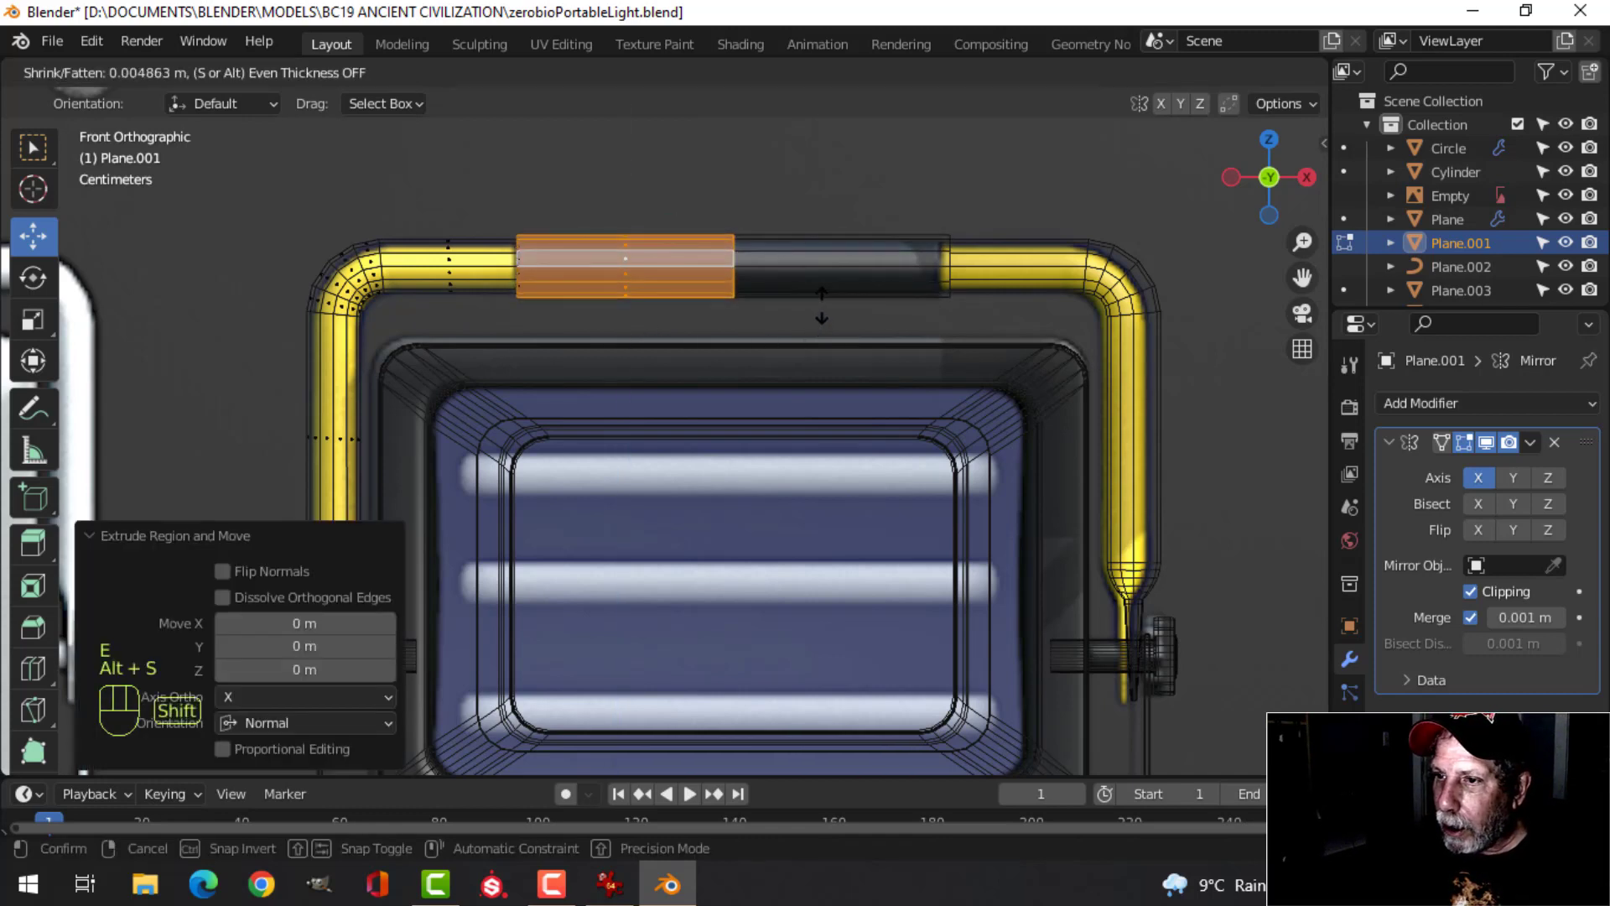
pyautogui.click(815, 307)
pyautogui.moveTo(815, 307); pyautogui.dragTo(804, 395, button='middle')
pyautogui.press('z')
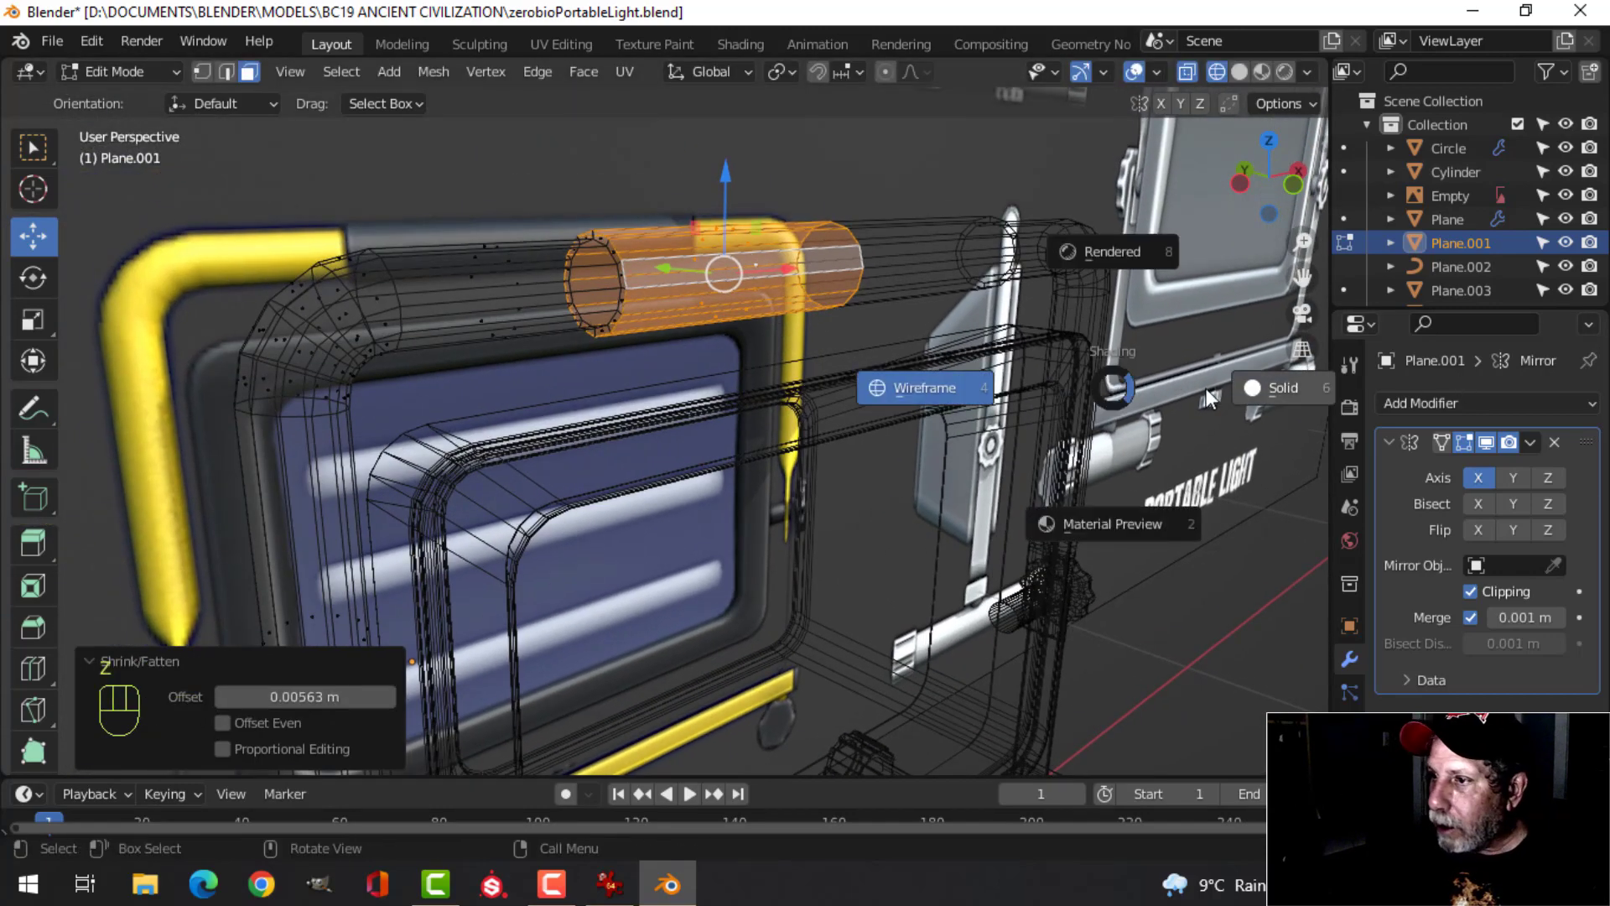
pyautogui.click(1250, 388)
# Bevel the rim edge loop at the grip's end with a width of about 0.0028 m and leave Edit Mode
pyautogui.scroll(4, 655, 285)
pyautogui.moveTo(618, 276)
pyautogui.keyDown('shift'); pyautogui.mouseDown(button='middle')
pyautogui.moveTo(665, 431)
pyautogui.moveTo(712, 364)
pyautogui.moveTo(726, 406)
pyautogui.mouseUp(button='middle'); pyautogui.keyUp('shift')
pyautogui.hotkey('alt', 'a')
pyautogui.press('2')
pyautogui.keyDown('alt'); pyautogui.keyDown('shift'); pyautogui.click(651, 394); pyautogui.keyUp('shift'); pyautogui.keyUp('alt')
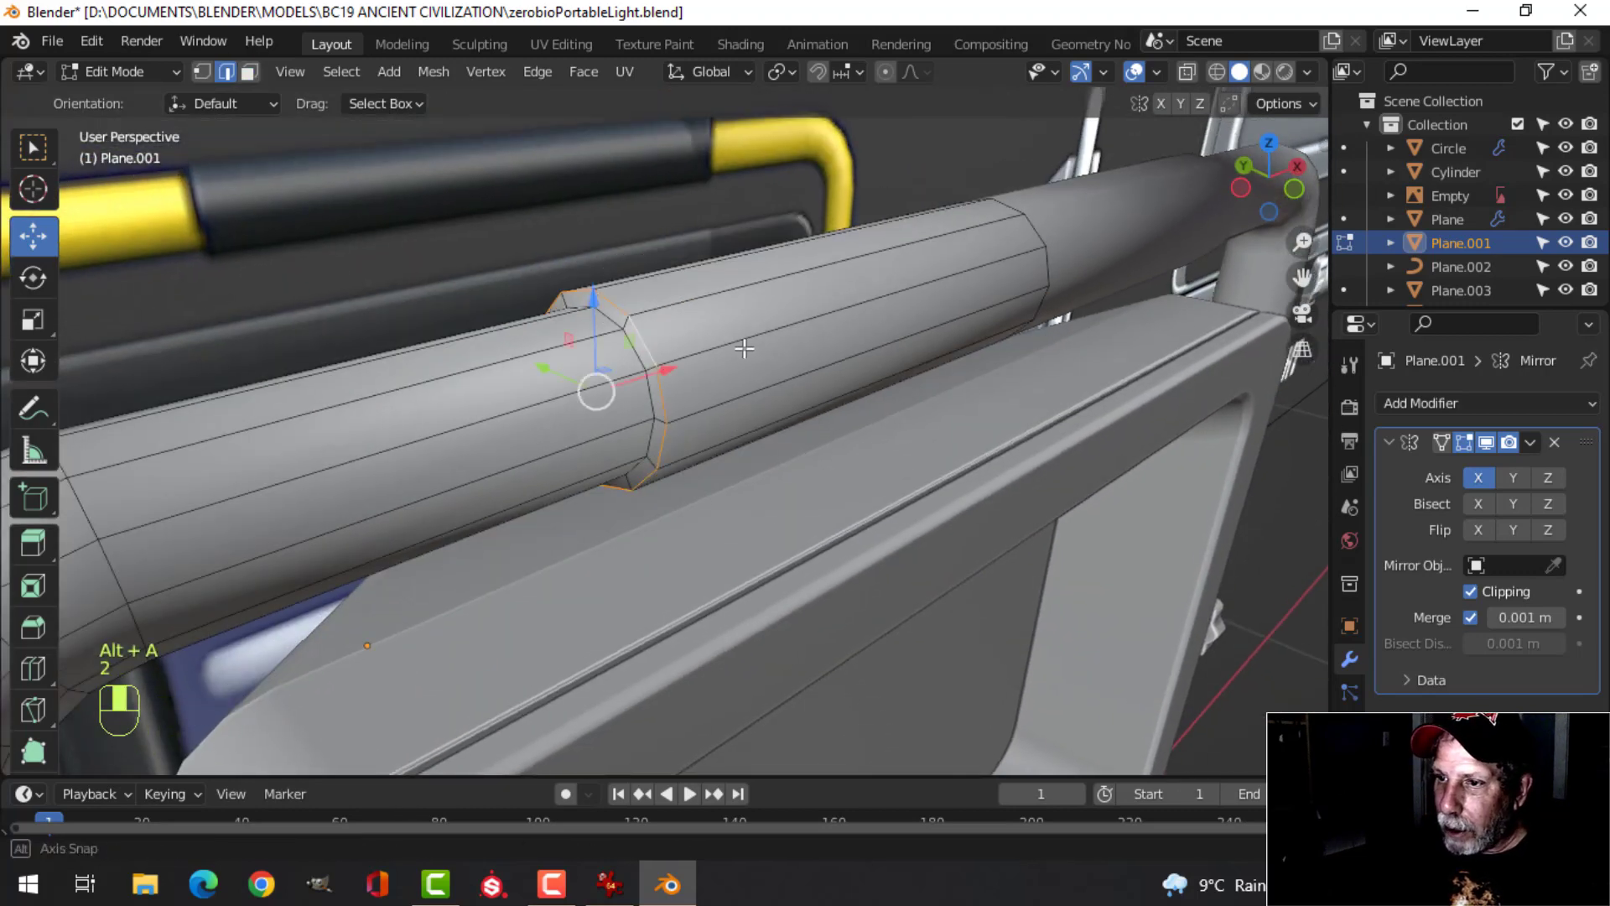
pyautogui.hotkey('ctrl', 'b')
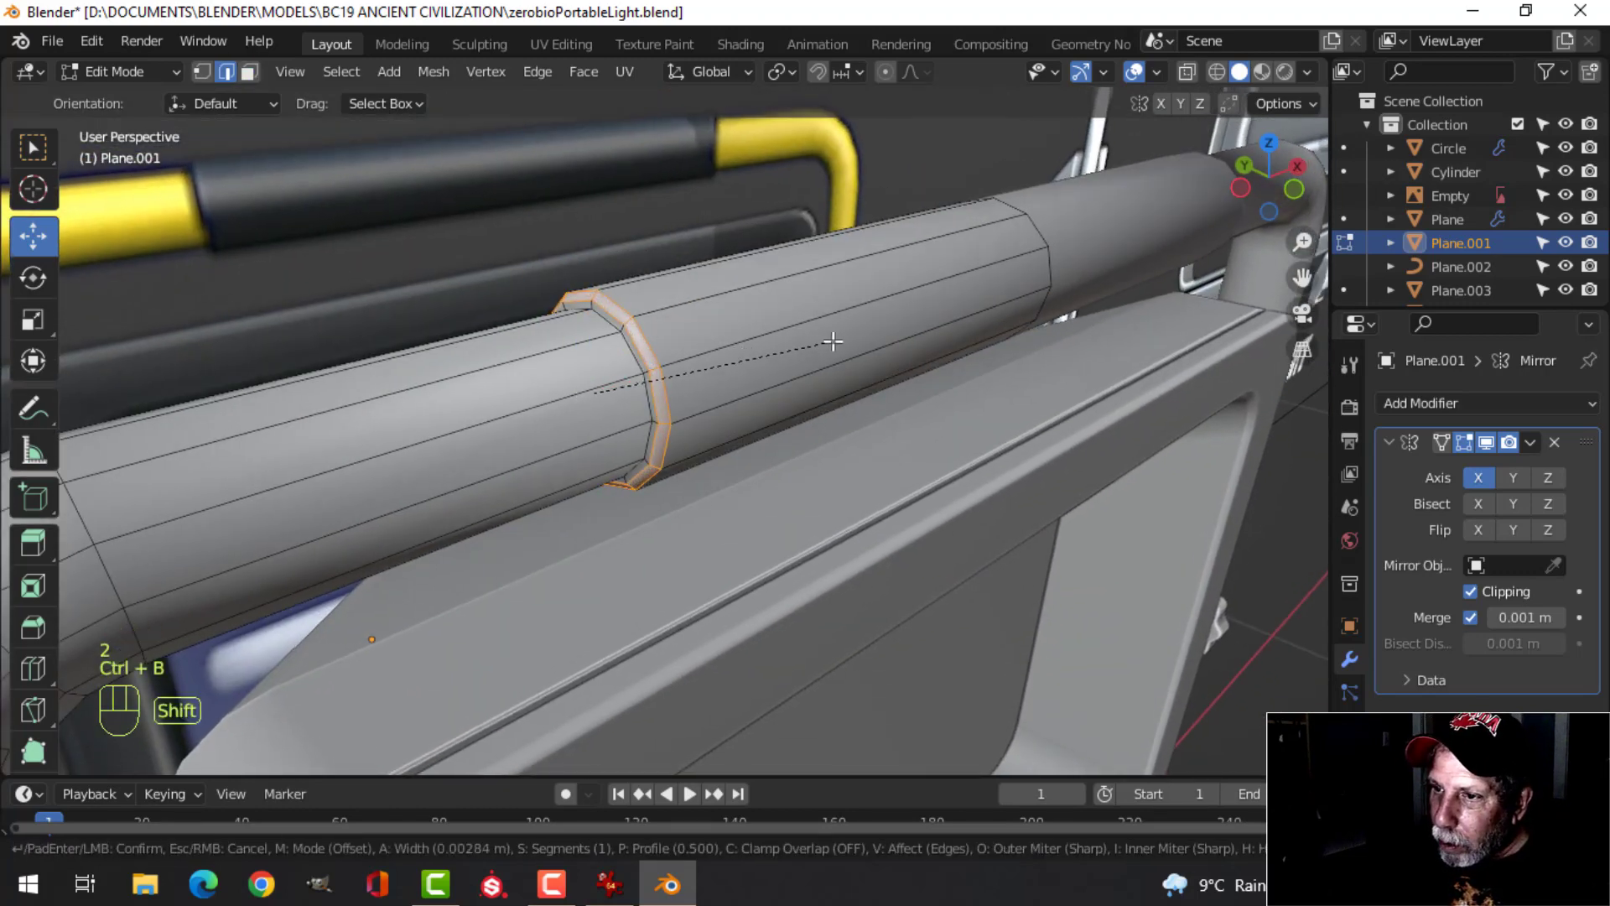
pyautogui.scroll(1, 833, 340)
pyautogui.click(833, 341)
pyautogui.press('Tab')
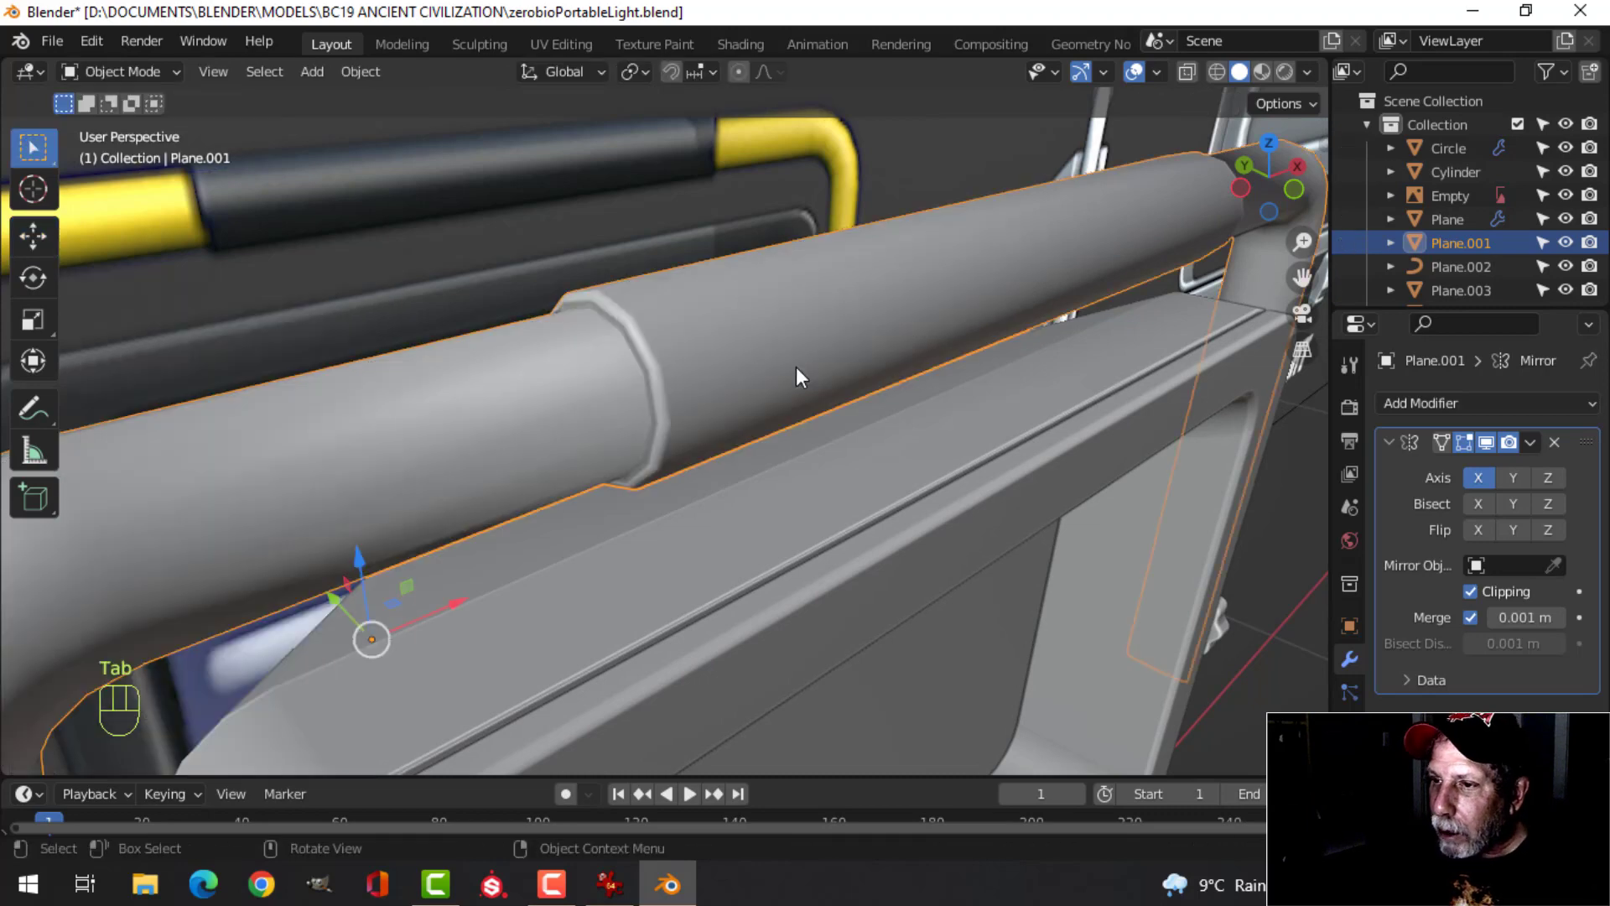
# Examine the beveled grip on the handle from closer and farther angles, checking it against the reference light
pyautogui.moveTo(797, 365); pyautogui.dragTo(668, 345, button='middle')
pyautogui.hotkey('alt', 'a')
pyautogui.click(658, 360)
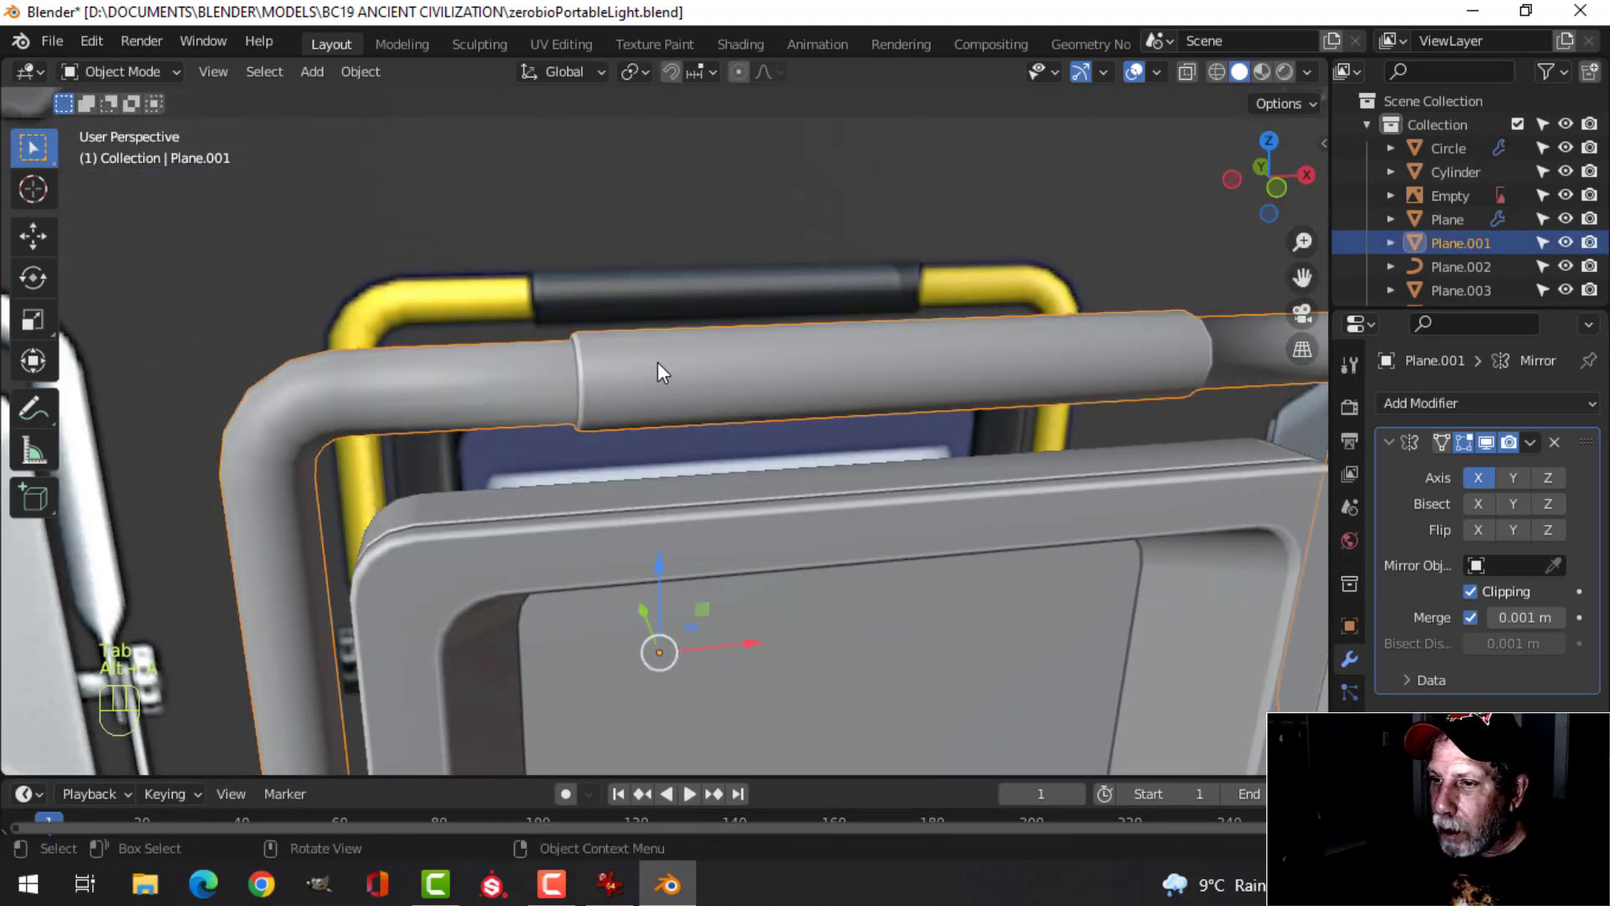
pyautogui.scroll(-3, 802, 374)
pyautogui.hotkey('alt', 'a')
pyautogui.moveTo(877, 392); pyautogui.dragTo(1005, 436, button='middle')
pyautogui.click(755, 415)
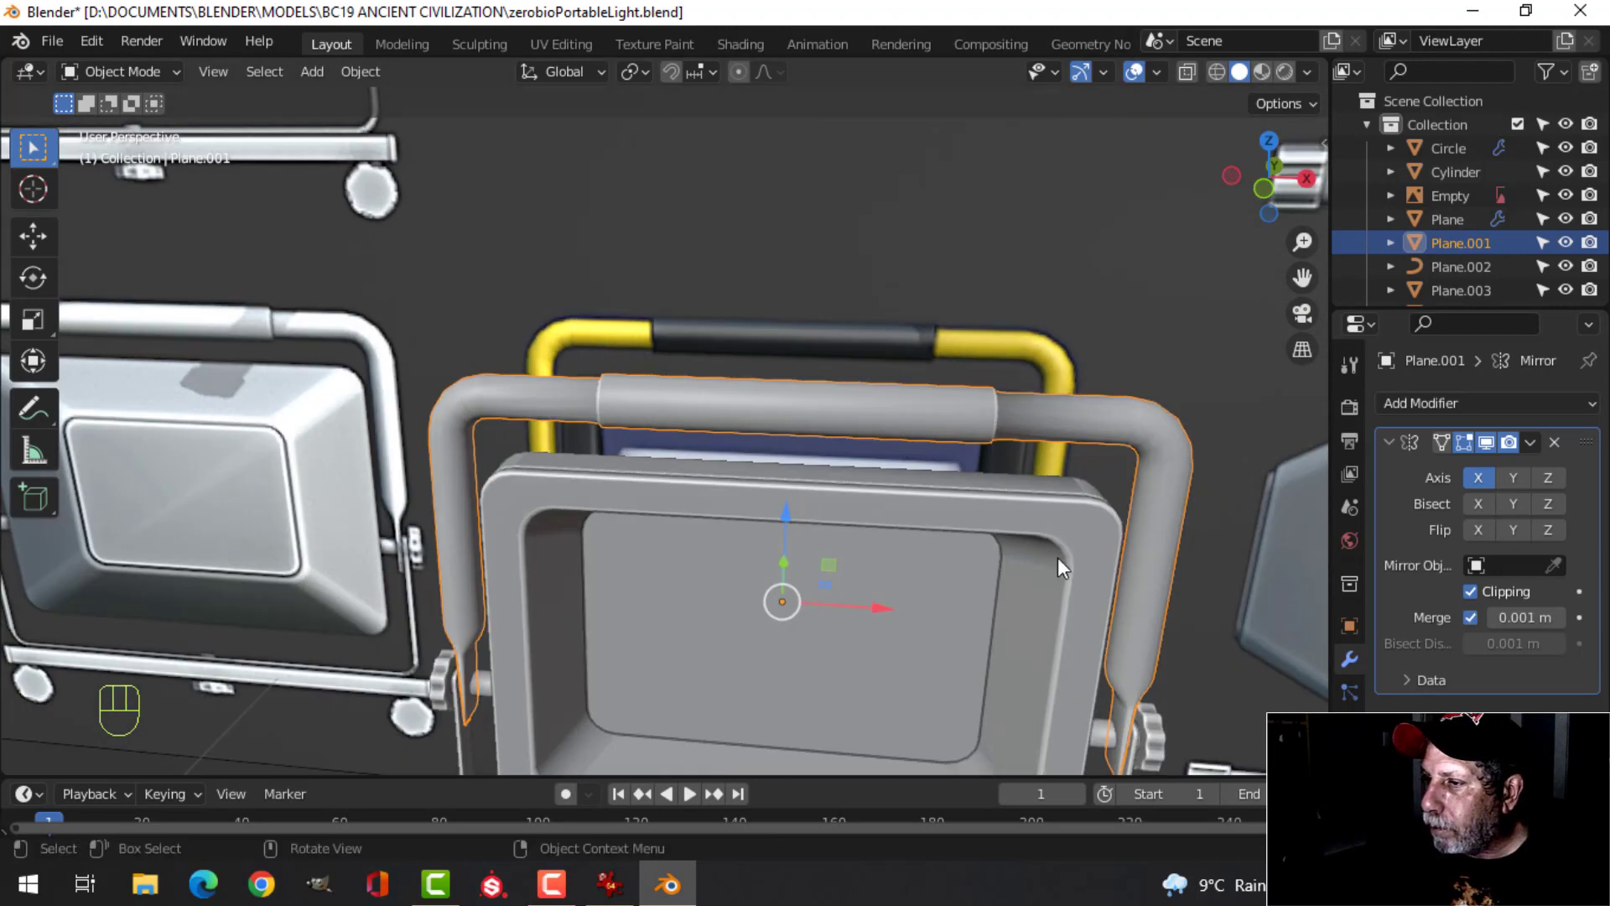
pyautogui.scroll(-3, 1059, 557)
pyautogui.keyDown('shift'); pyautogui.moveTo(908, 536); pyautogui.dragTo(826, 502, button='middle'); pyautogui.keyUp('shift')
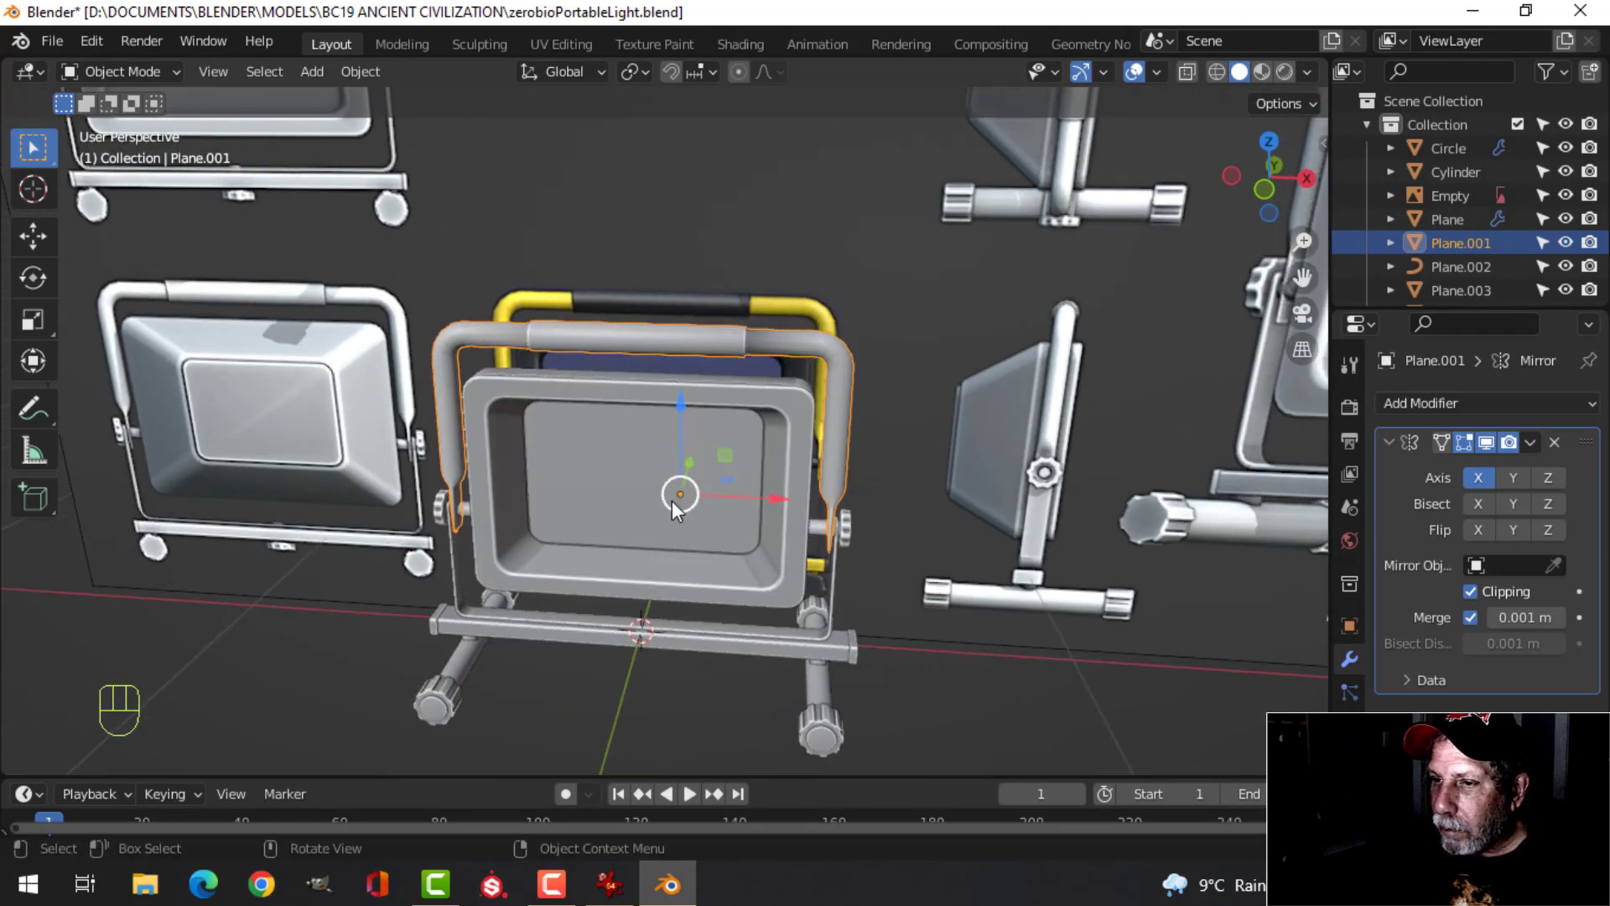
# Add a loop cut on the handle tube, slid close against the grip's end, and leave Edit Mode
pyautogui.scroll(2, 672, 501)
pyautogui.press('Tab')
pyautogui.keyDown('shift'); pyautogui.moveTo(539, 381); pyautogui.dragTo(555, 413, button='middle'); pyautogui.keyUp('shift')
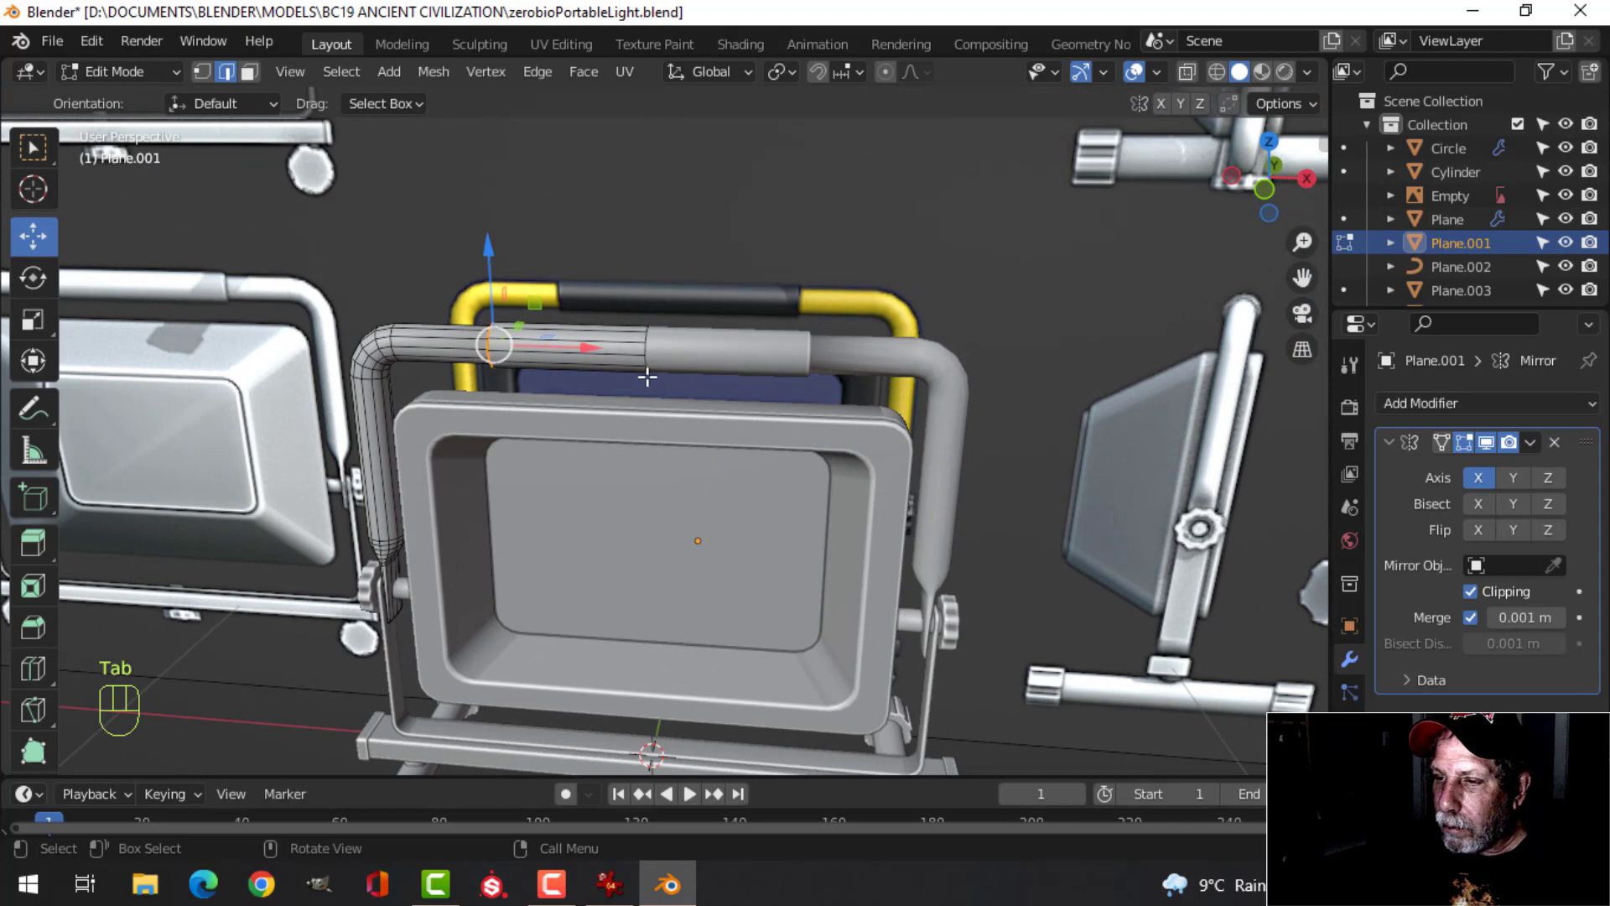
pyautogui.scroll(2, 587, 390)
pyautogui.hotkey('alt', 'a')
pyautogui.moveTo(461, 388); pyautogui.dragTo(485, 388, button='middle')
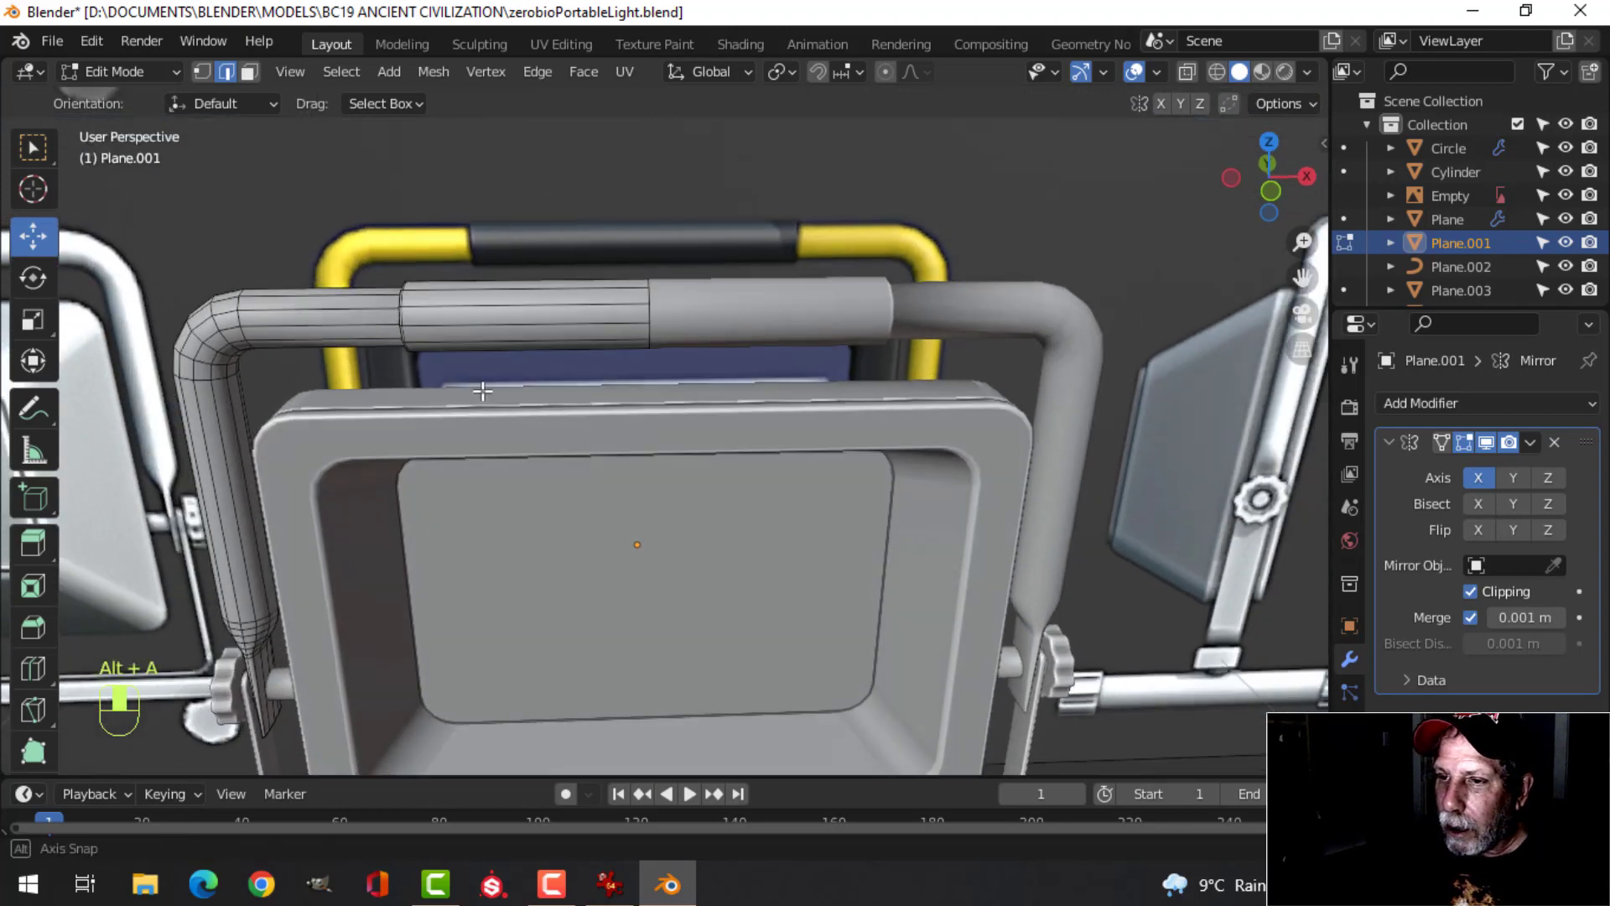
pyautogui.hotkey('ctrl', 'r')
pyautogui.click(349, 337)
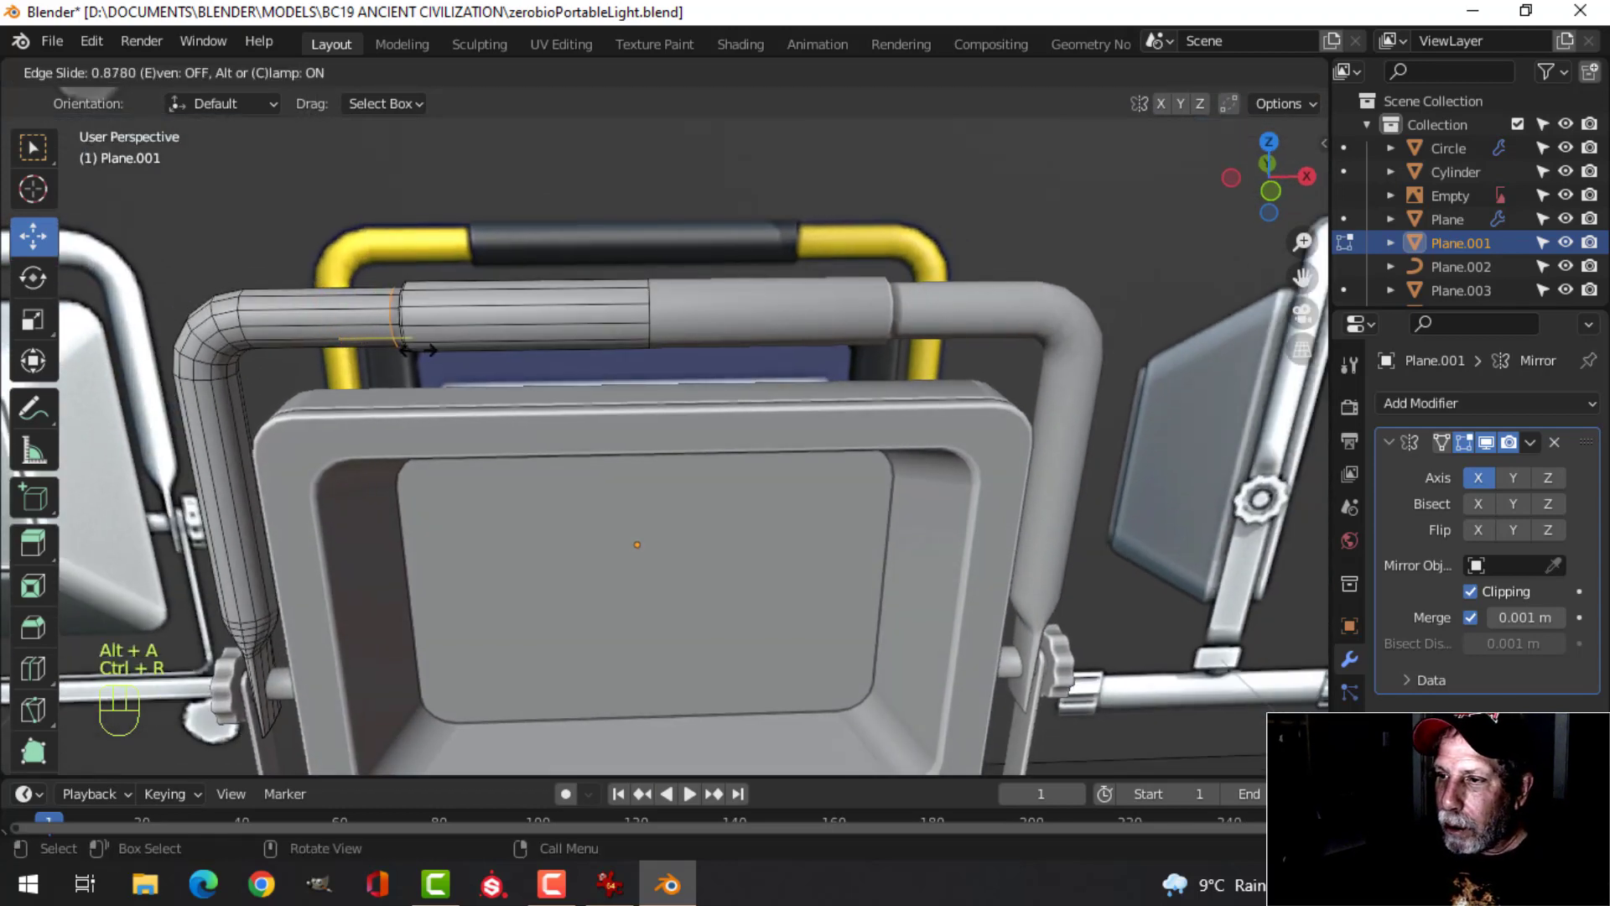
pyautogui.click(424, 351)
pyautogui.press('Tab')
pyautogui.hotkey('alt', 'a')
# Turn on the Face Orientation overlay to check the normals of the whole model
pyautogui.moveTo(581, 372); pyautogui.dragTo(701, 360, button='middle')
pyautogui.scroll(-3, 698, 355)
pyautogui.click(1158, 73)
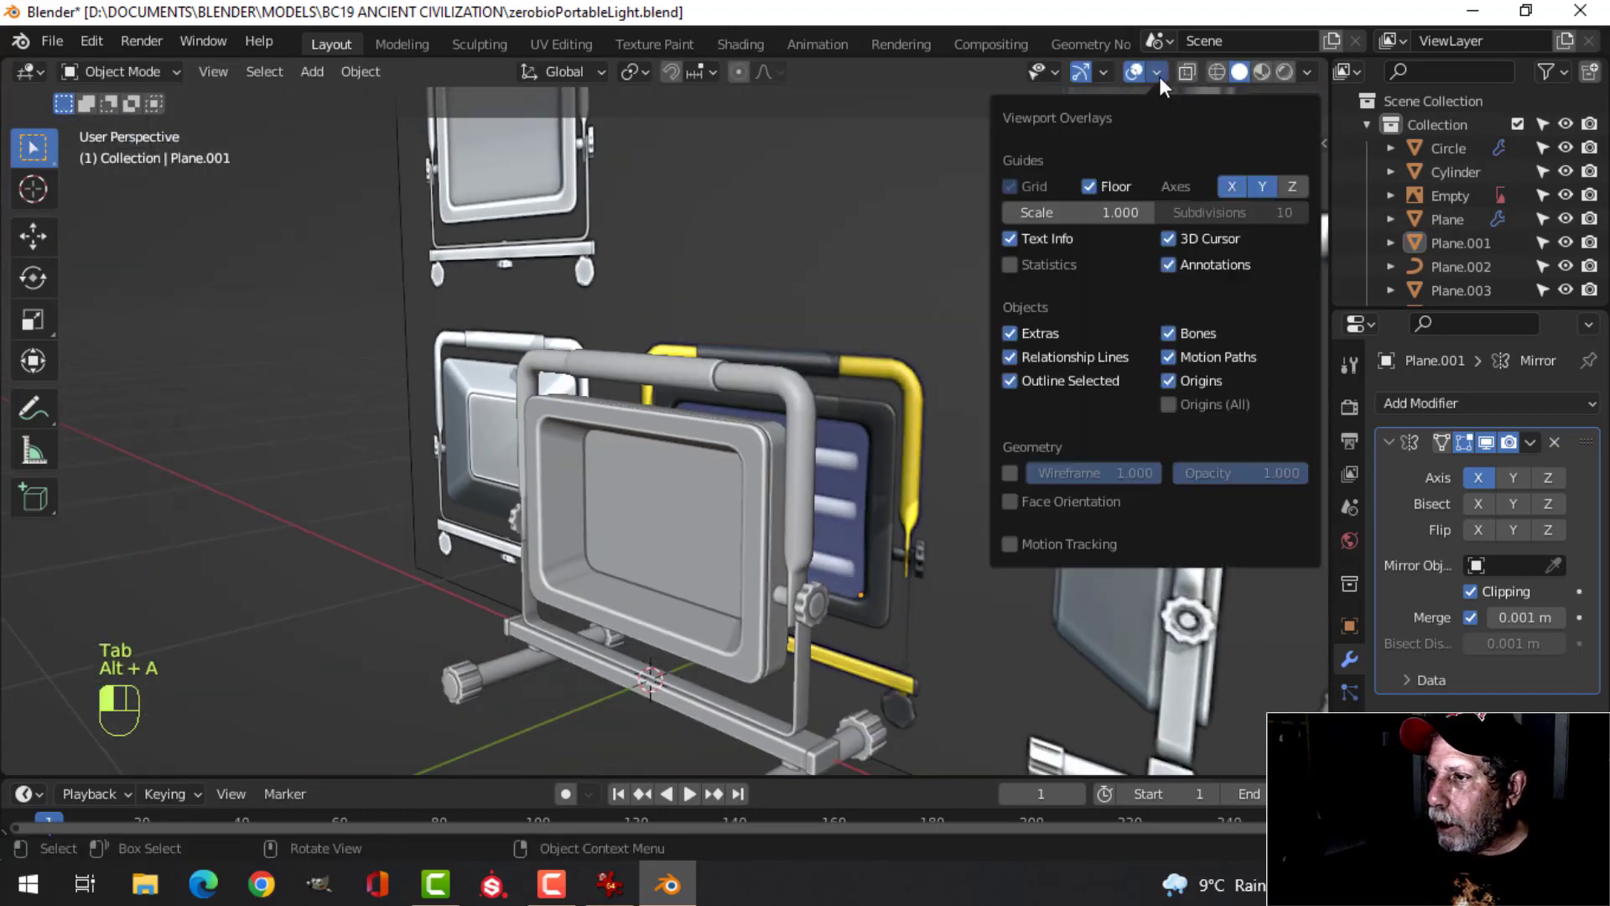
pyautogui.click(1058, 496)
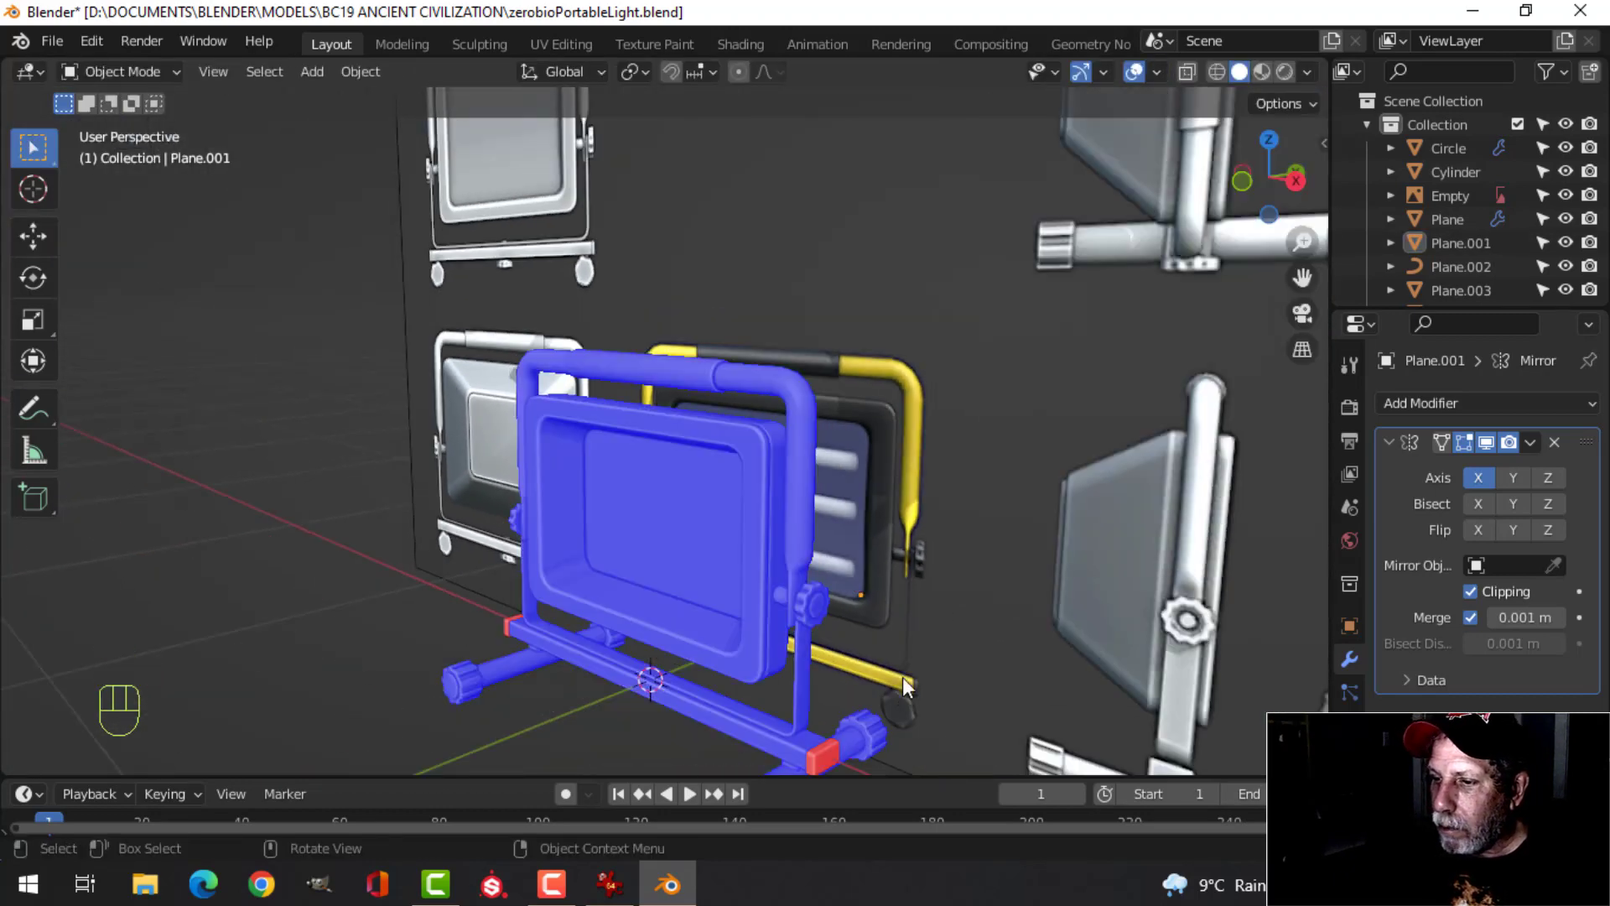
# Correct the normals of the red end caps on the base bar so all their faces point outward
pyautogui.keyDown('shift'); pyautogui.moveTo(903, 677); pyautogui.dragTo(713, 435, button='middle'); pyautogui.keyUp('shift')
pyautogui.click(736, 467)
pyautogui.press('Tab')
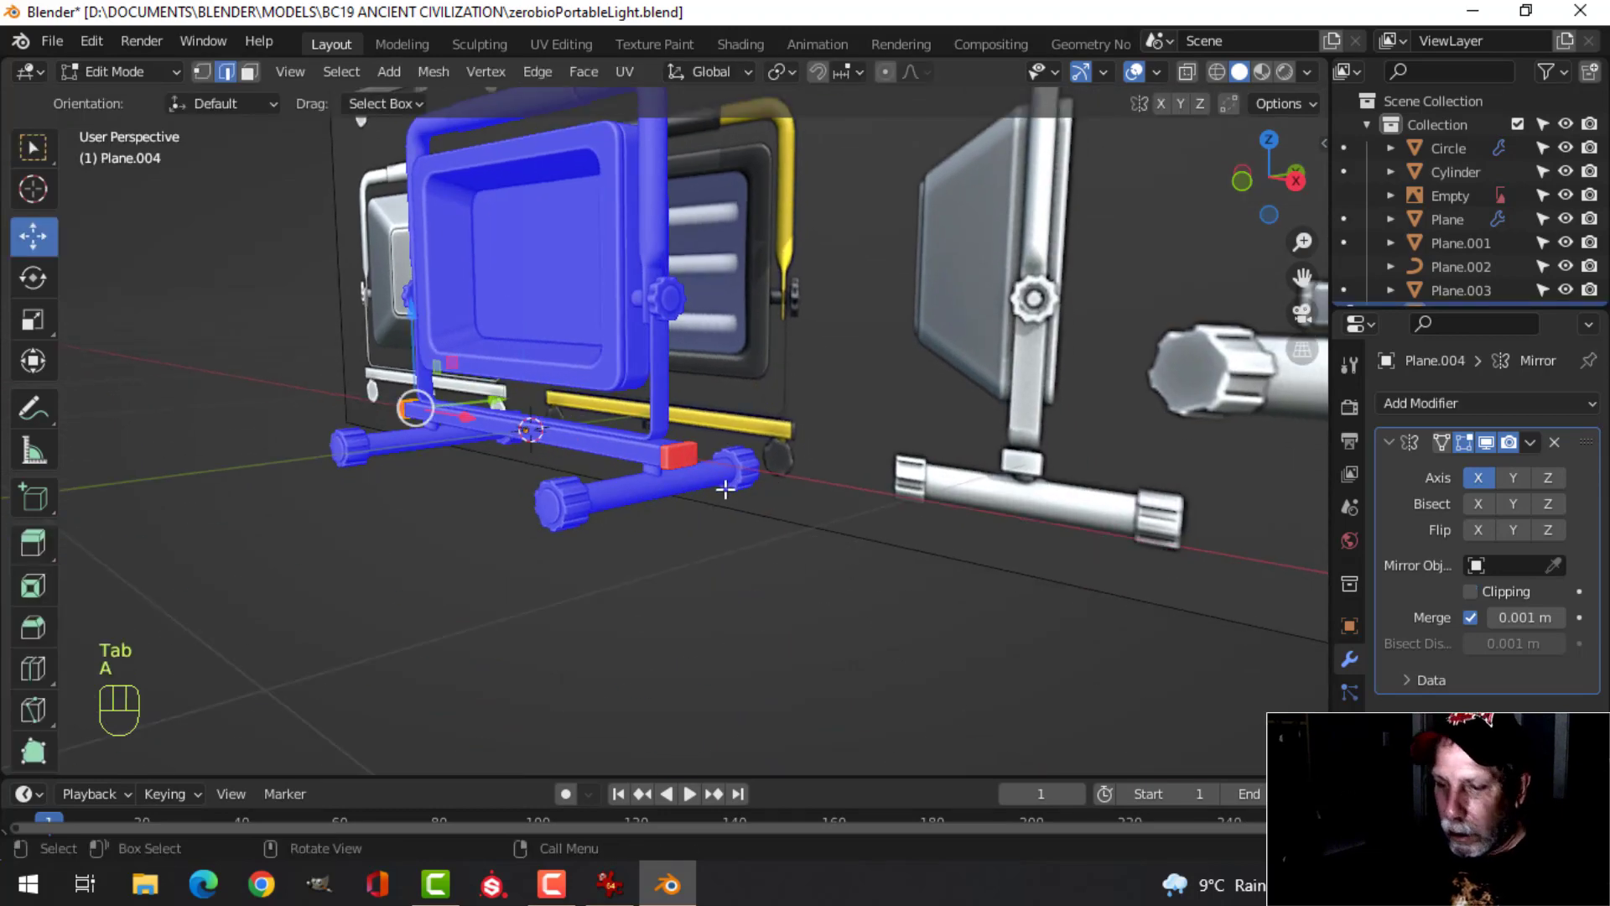
pyautogui.hotkey('alt', 'n')
pyautogui.click(726, 490)
pyautogui.press('Tab')
pyautogui.hotkey('alt', 'a')
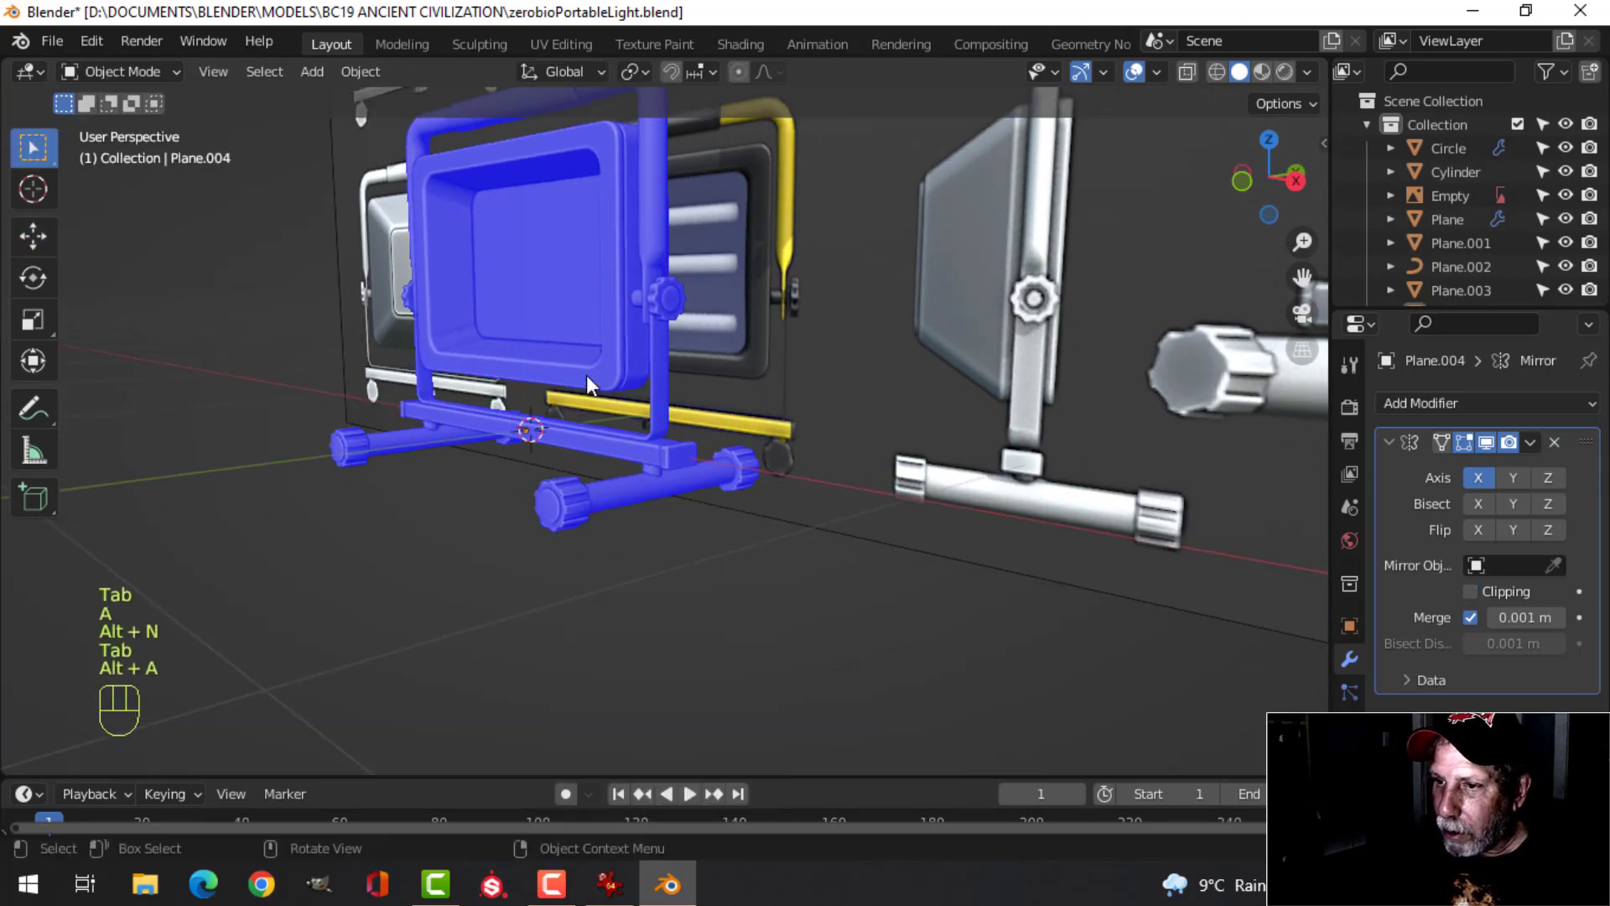
# Turn off the Face Orientation overlay and hide the reference image
pyautogui.click(1159, 71)
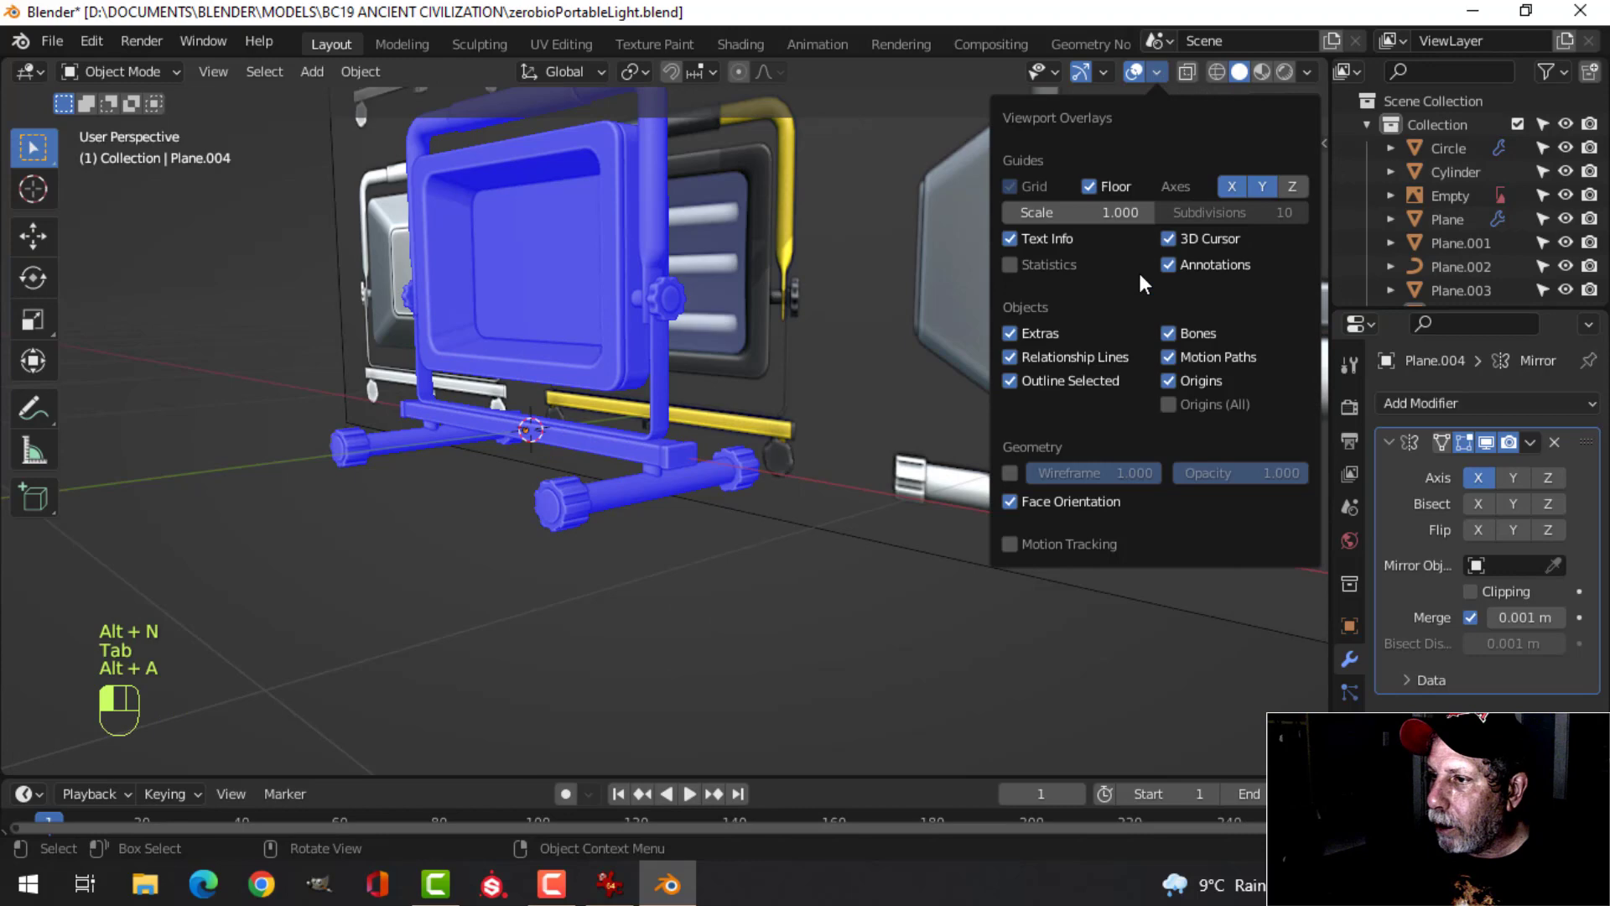
pyautogui.click(1064, 495)
pyautogui.moveTo(747, 413); pyautogui.dragTo(725, 361, button='middle')
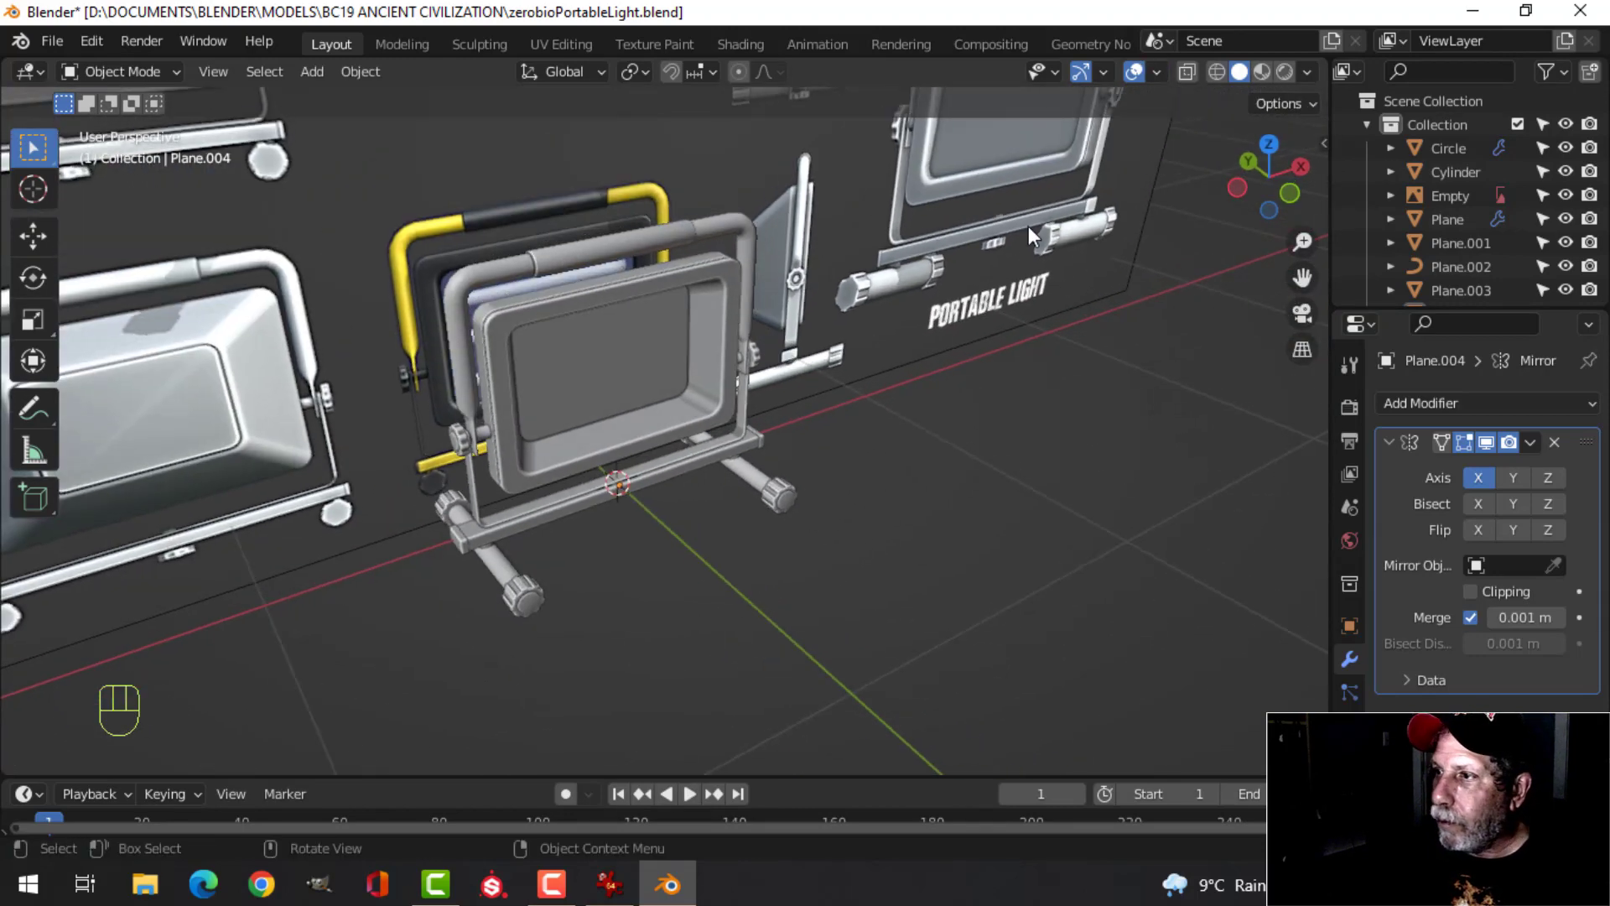
pyautogui.click(1566, 195)
pyautogui.scroll(3, 873, 317)
pyautogui.moveTo(918, 319); pyautogui.dragTo(872, 334, button='middle')
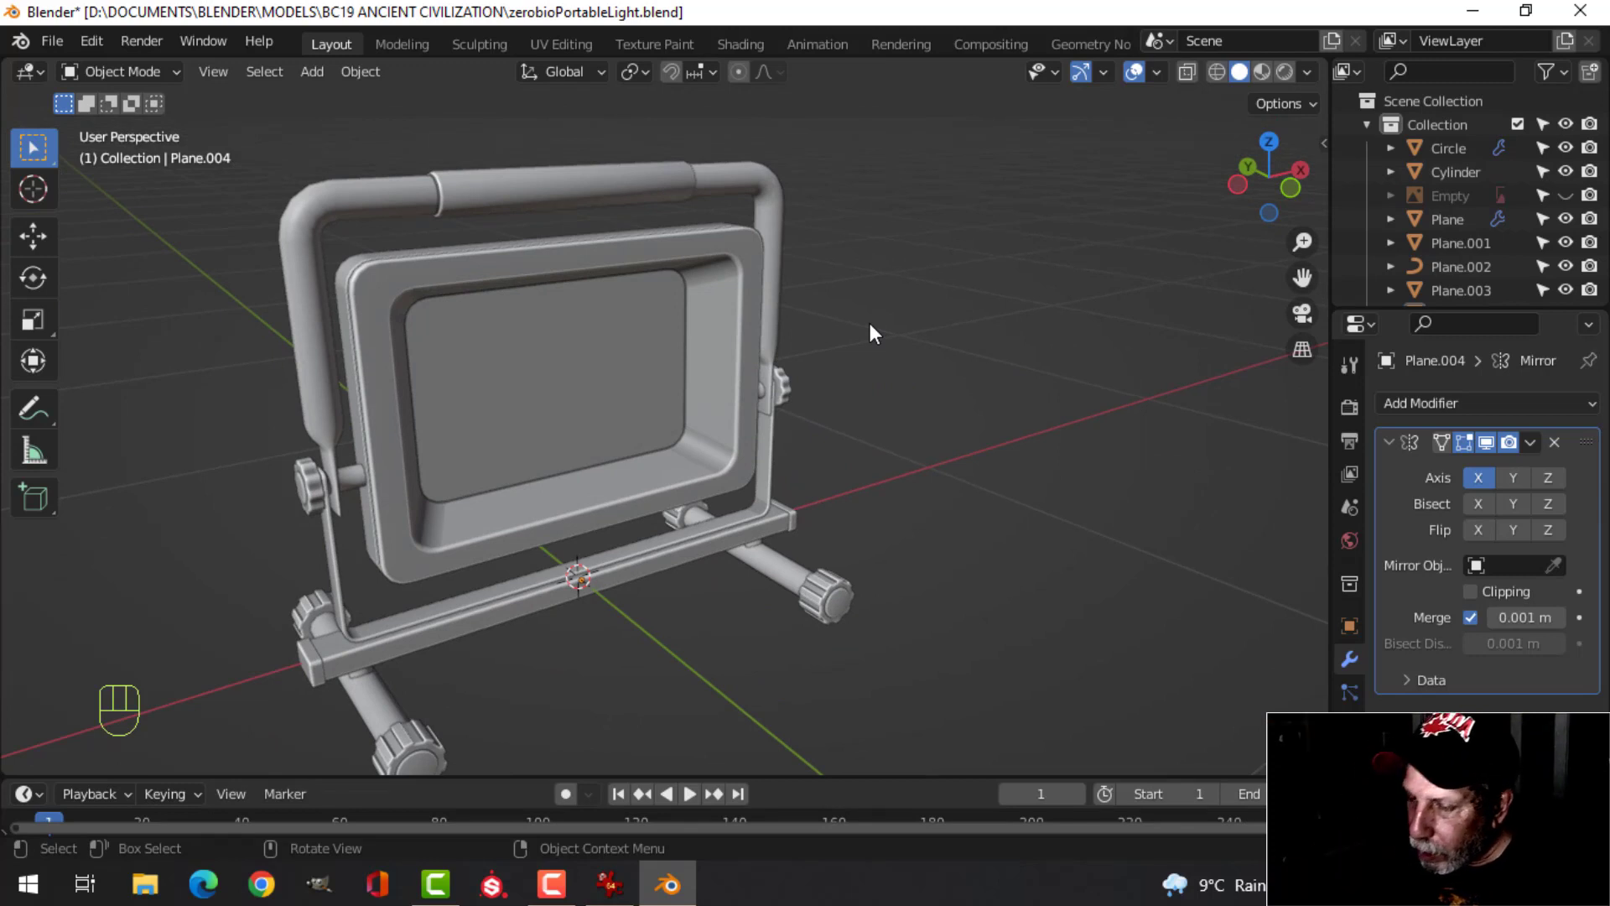
# Duplicate the whole pivot knob mesh in place in Edit Mode
pyautogui.scroll(-3, 648, 567)
pyautogui.keyDown('shift'); pyautogui.moveTo(647, 580); pyautogui.dragTo(627, 519, button='middle'); pyautogui.keyUp('shift')
pyautogui.scroll(3, 506, 497)
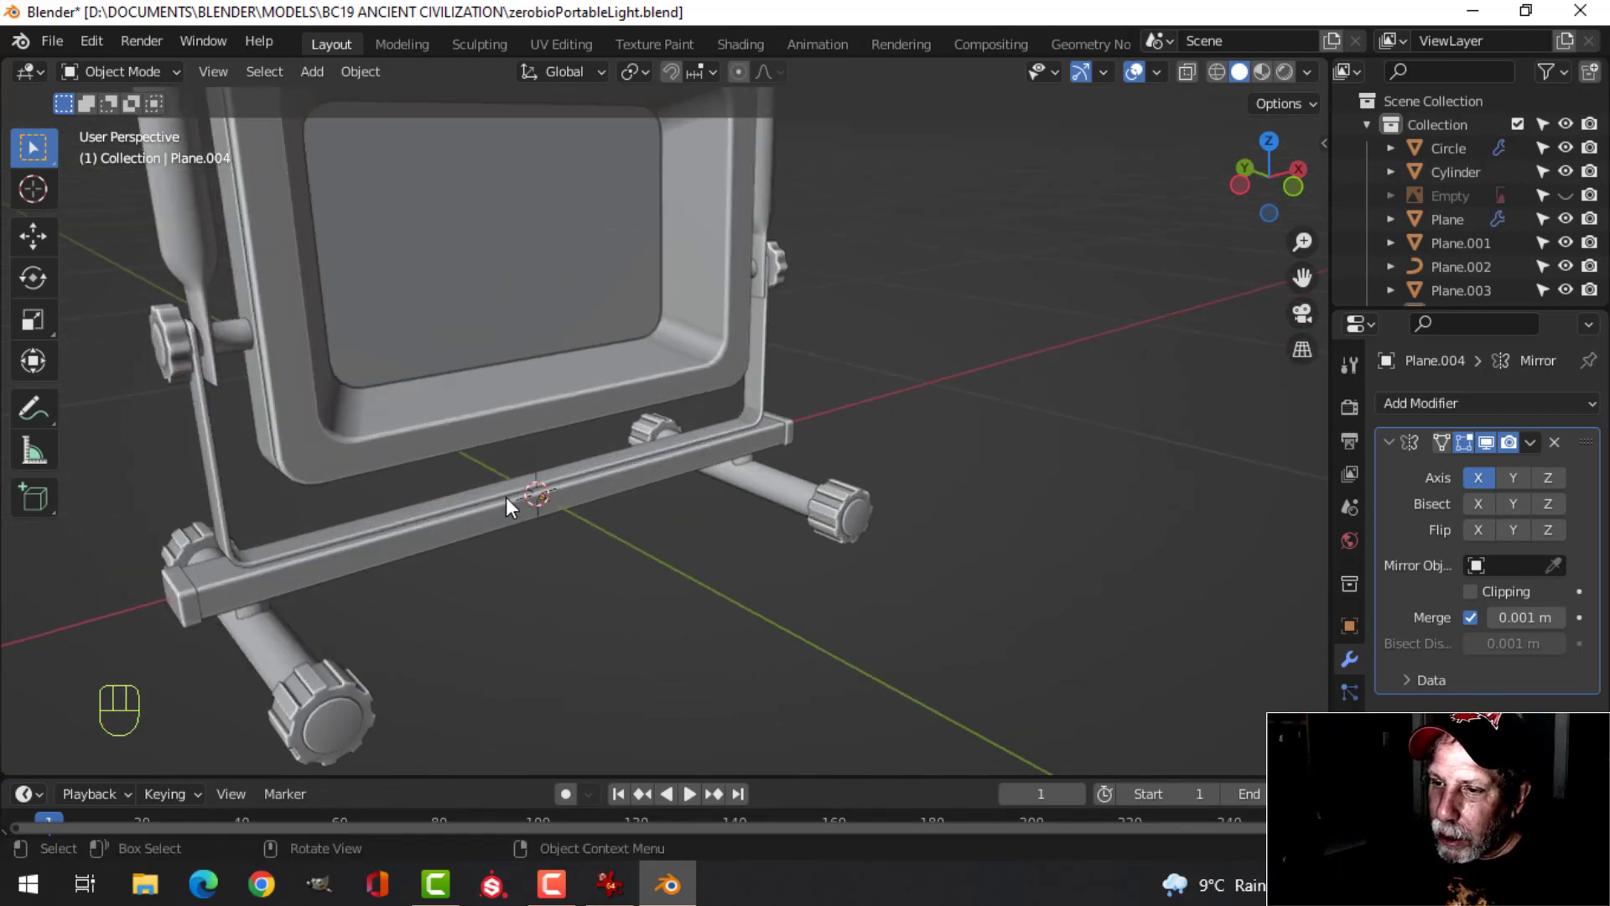
pyautogui.click(159, 332)
pyautogui.press('Tab')
pyautogui.press('a')
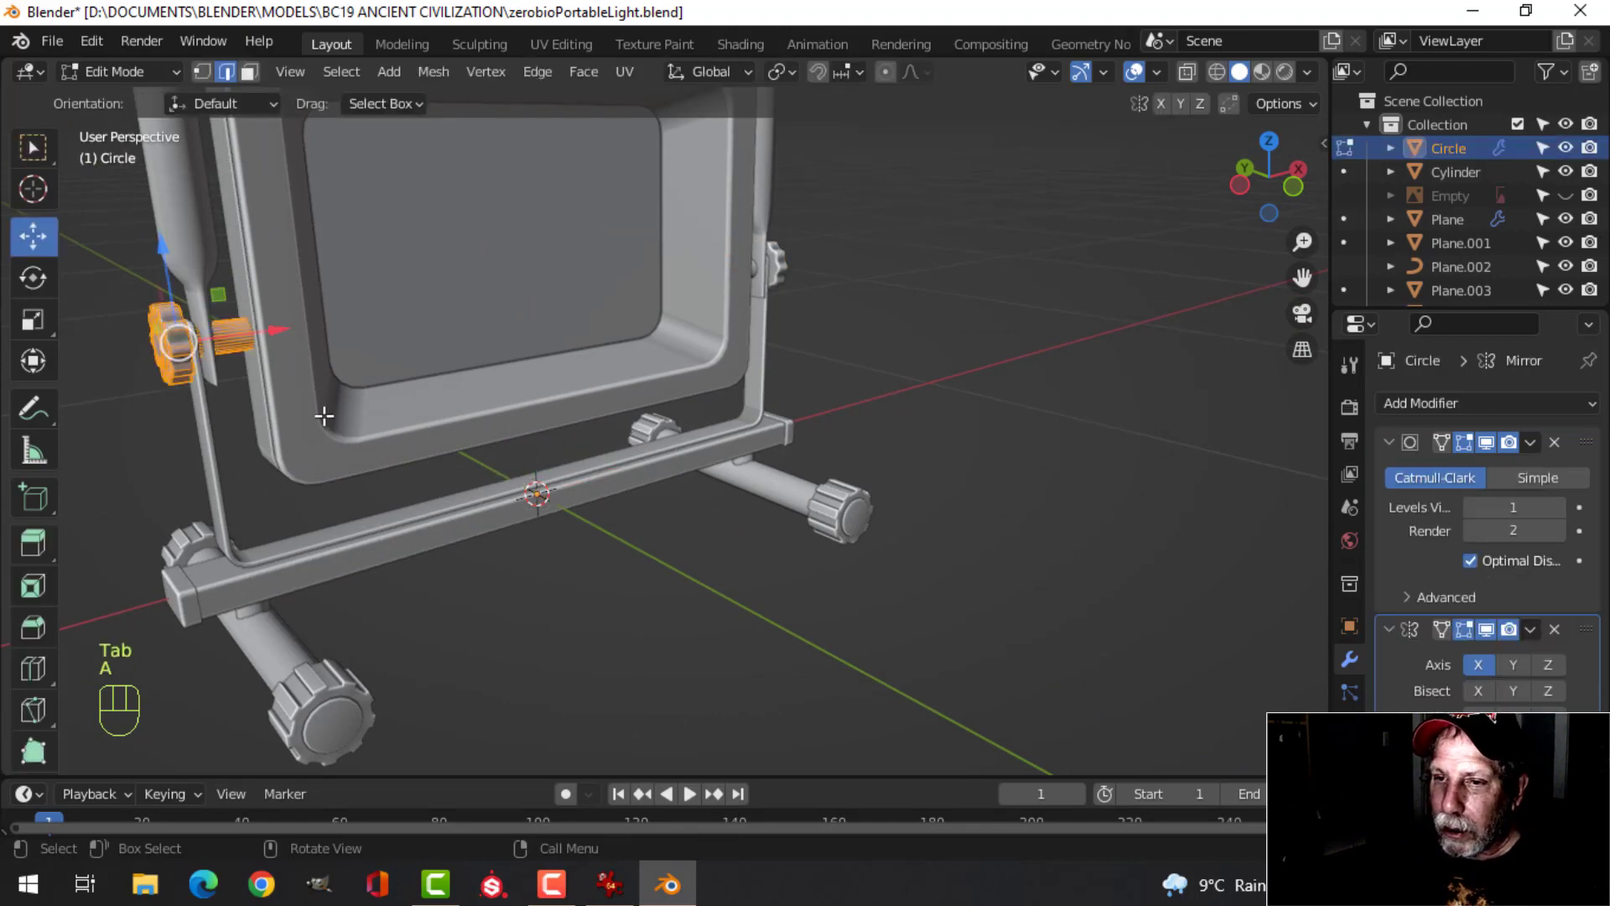
pyautogui.hotkey('shift', 'd')
pyautogui.rightClick(503, 377)
pyautogui.moveTo(244, 389); pyautogui.dragTo(370, 406, button='middle')
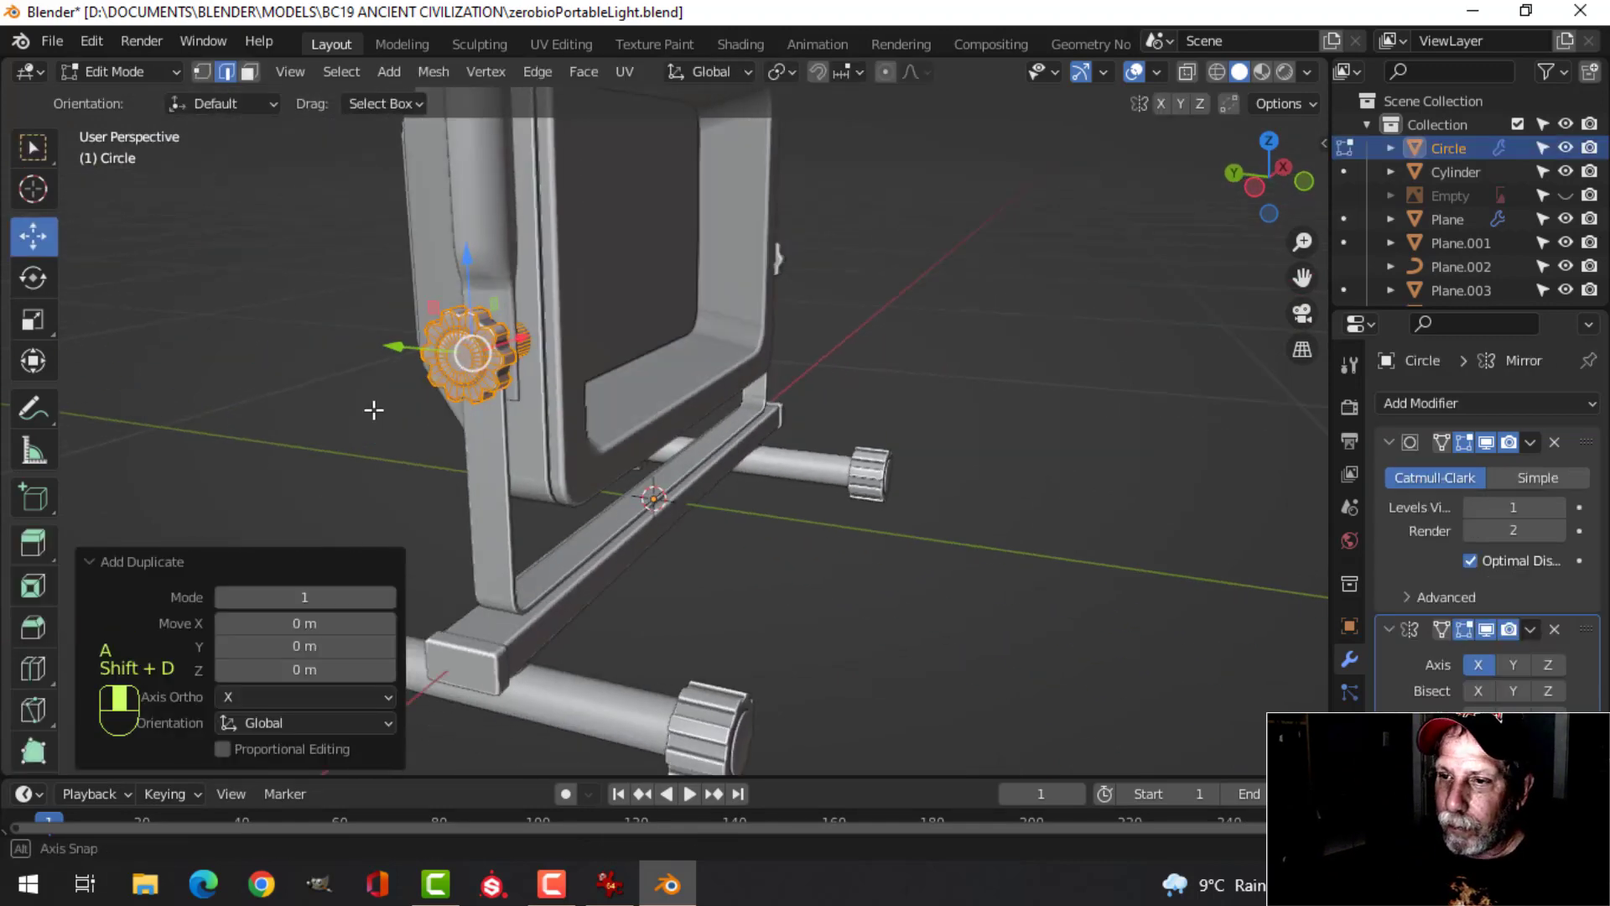
pyautogui.moveTo(627, 369); pyautogui.dragTo(541, 375, button='middle')
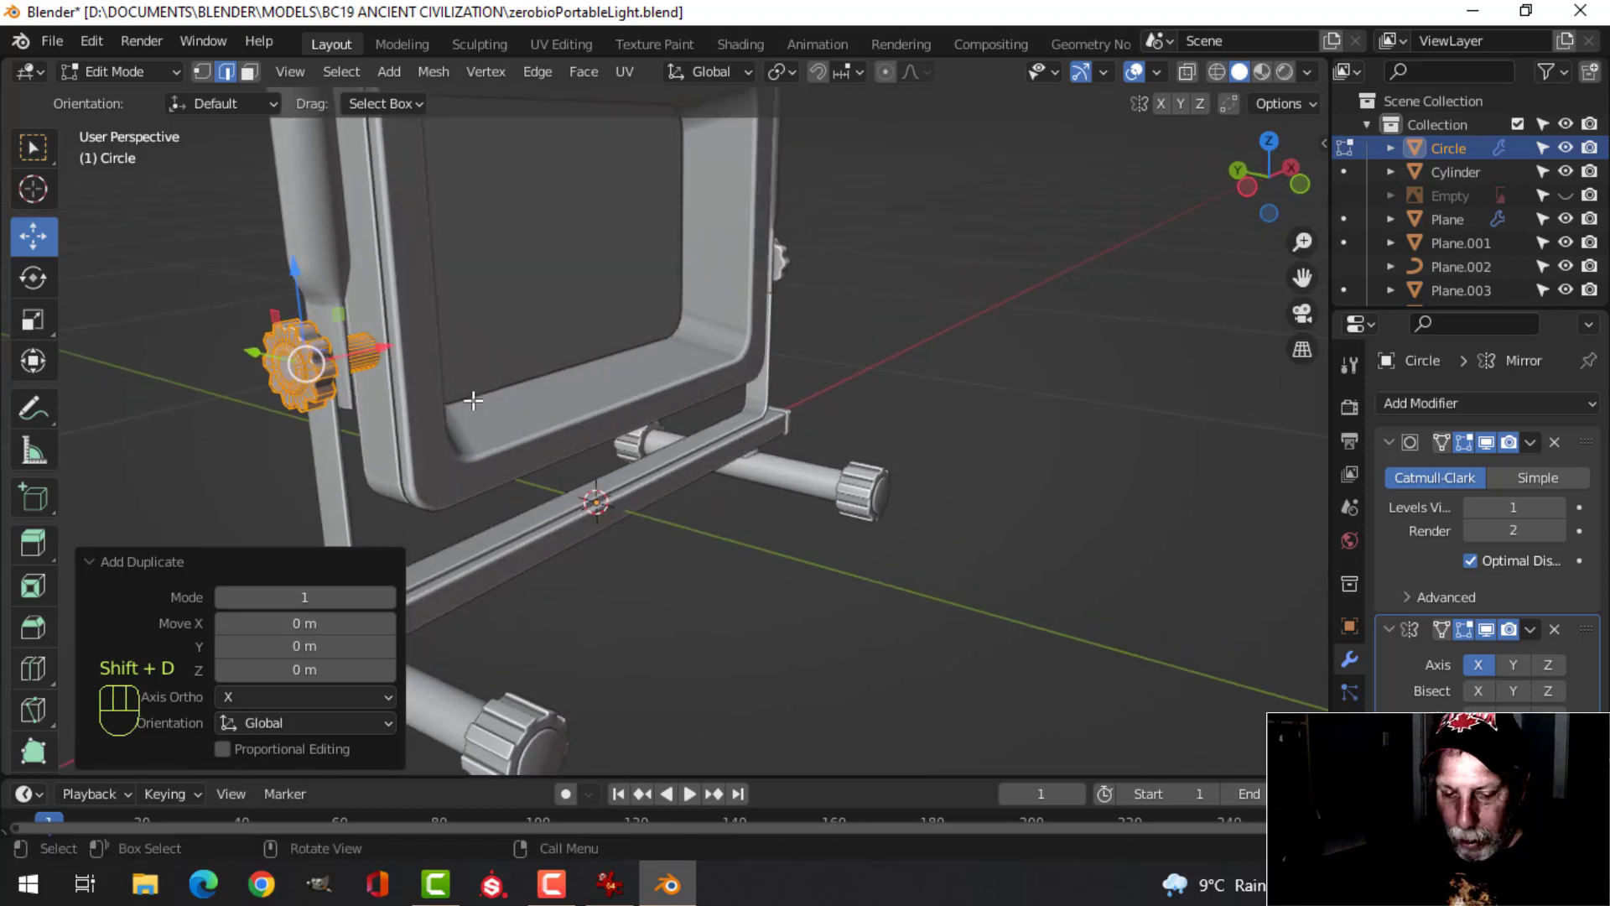
# Rotate the duplicated knob by -90° around the global Y axis
pyautogui.press('r')
pyautogui.press('y')
pyautogui.press('9')
pyautogui.press('0')
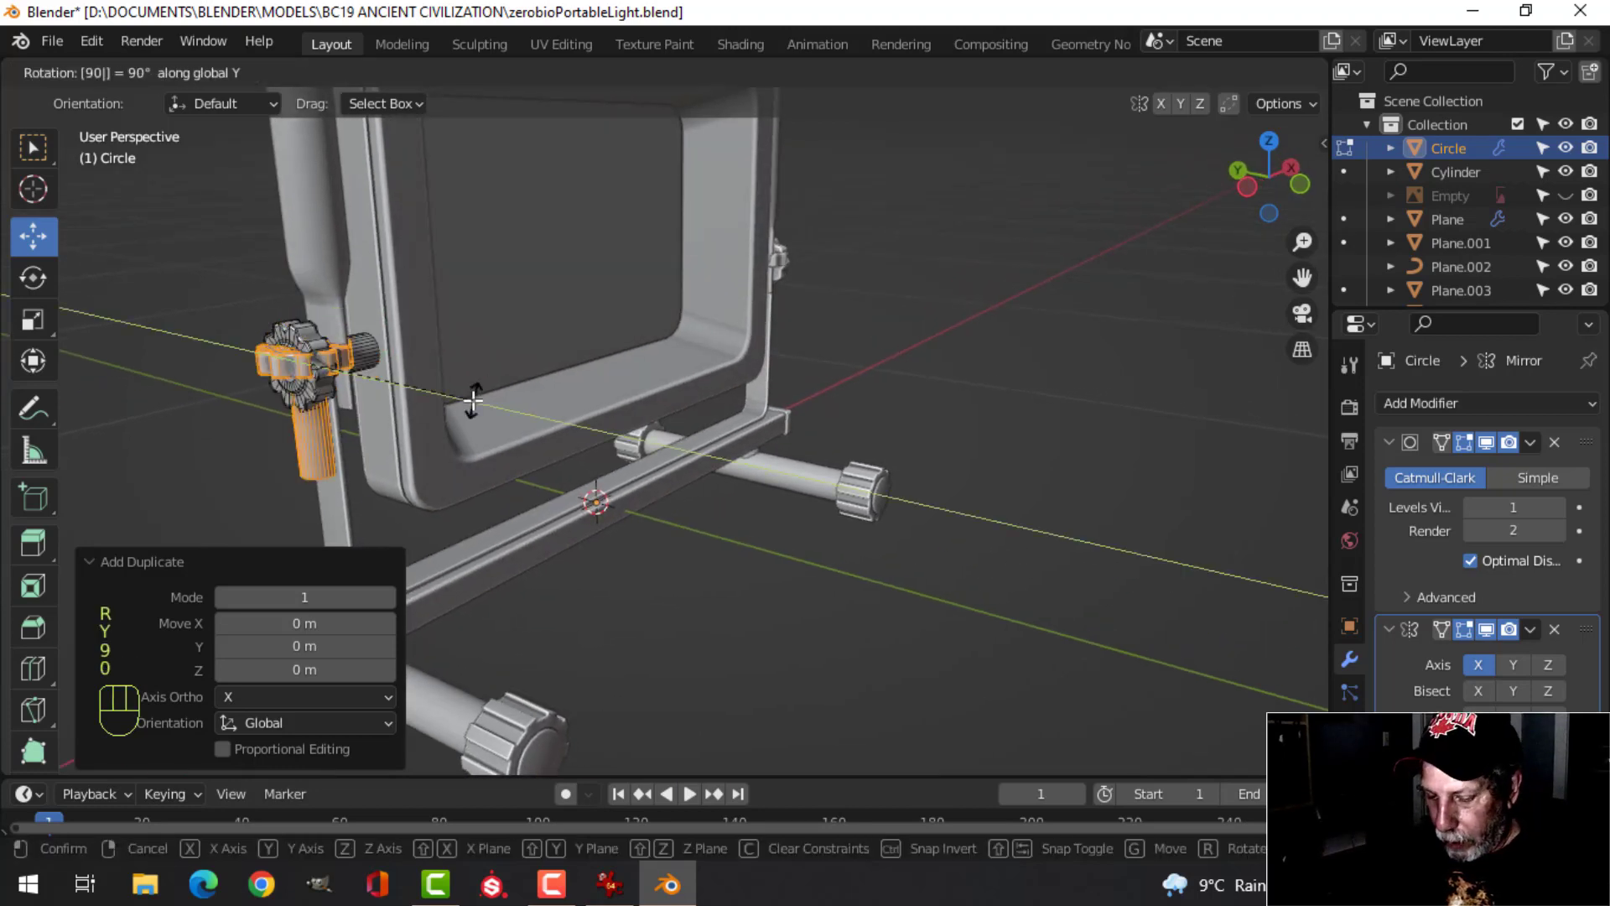
pyautogui.press('-')
pyautogui.press('Return')
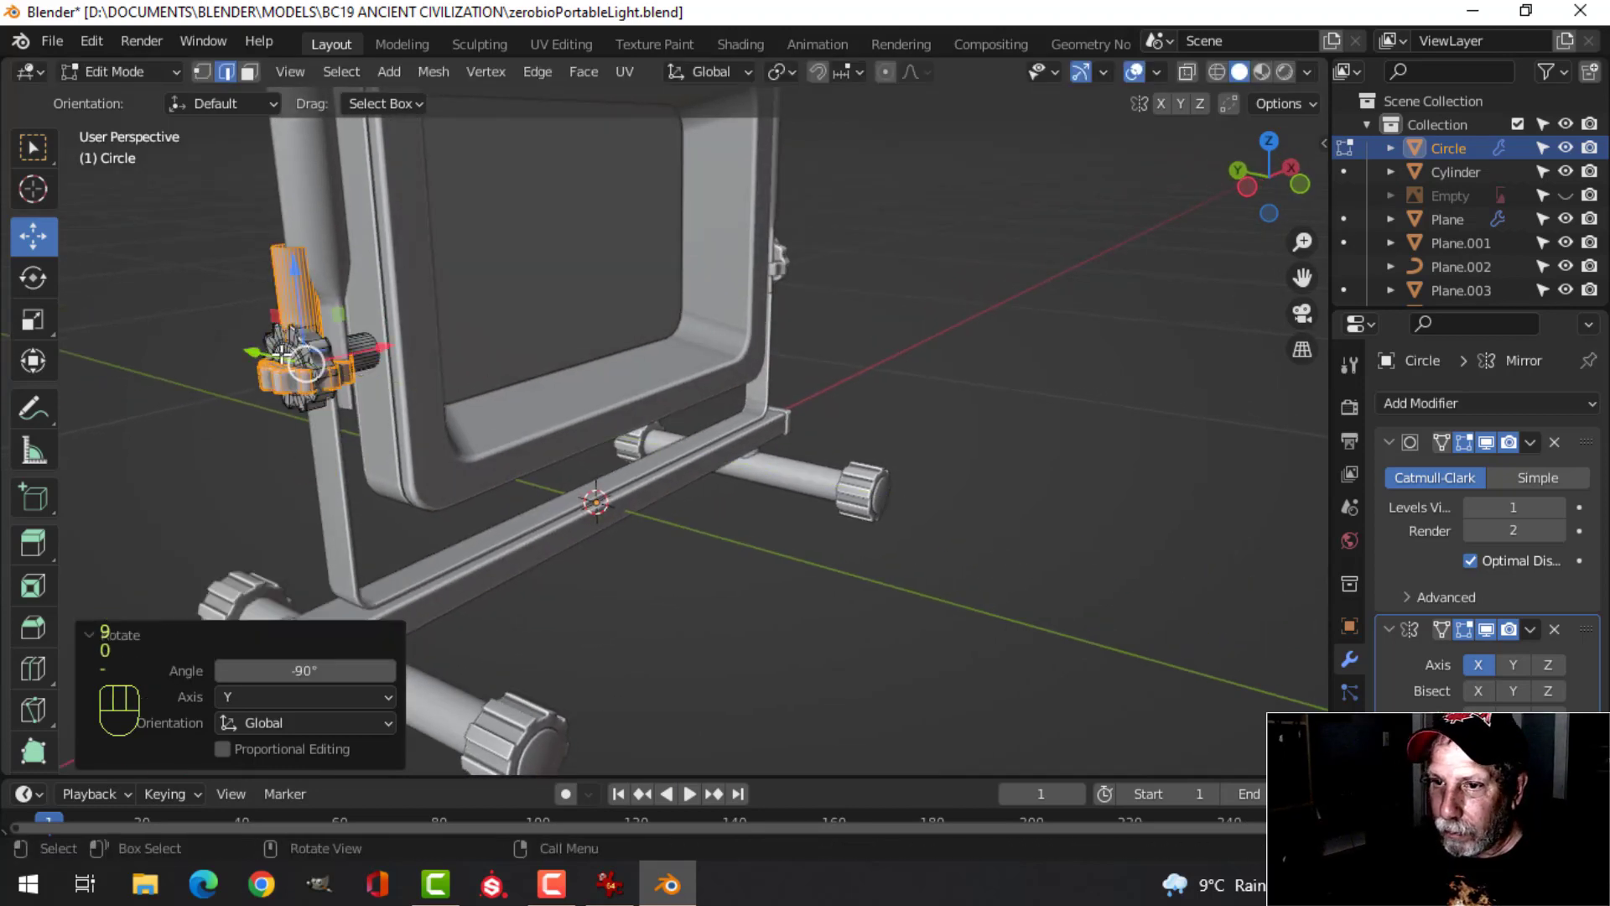
# Separate the rotated knob copy into its own object and remove its Subdivision modifier
pyautogui.press('p')
pyautogui.click(478, 375)
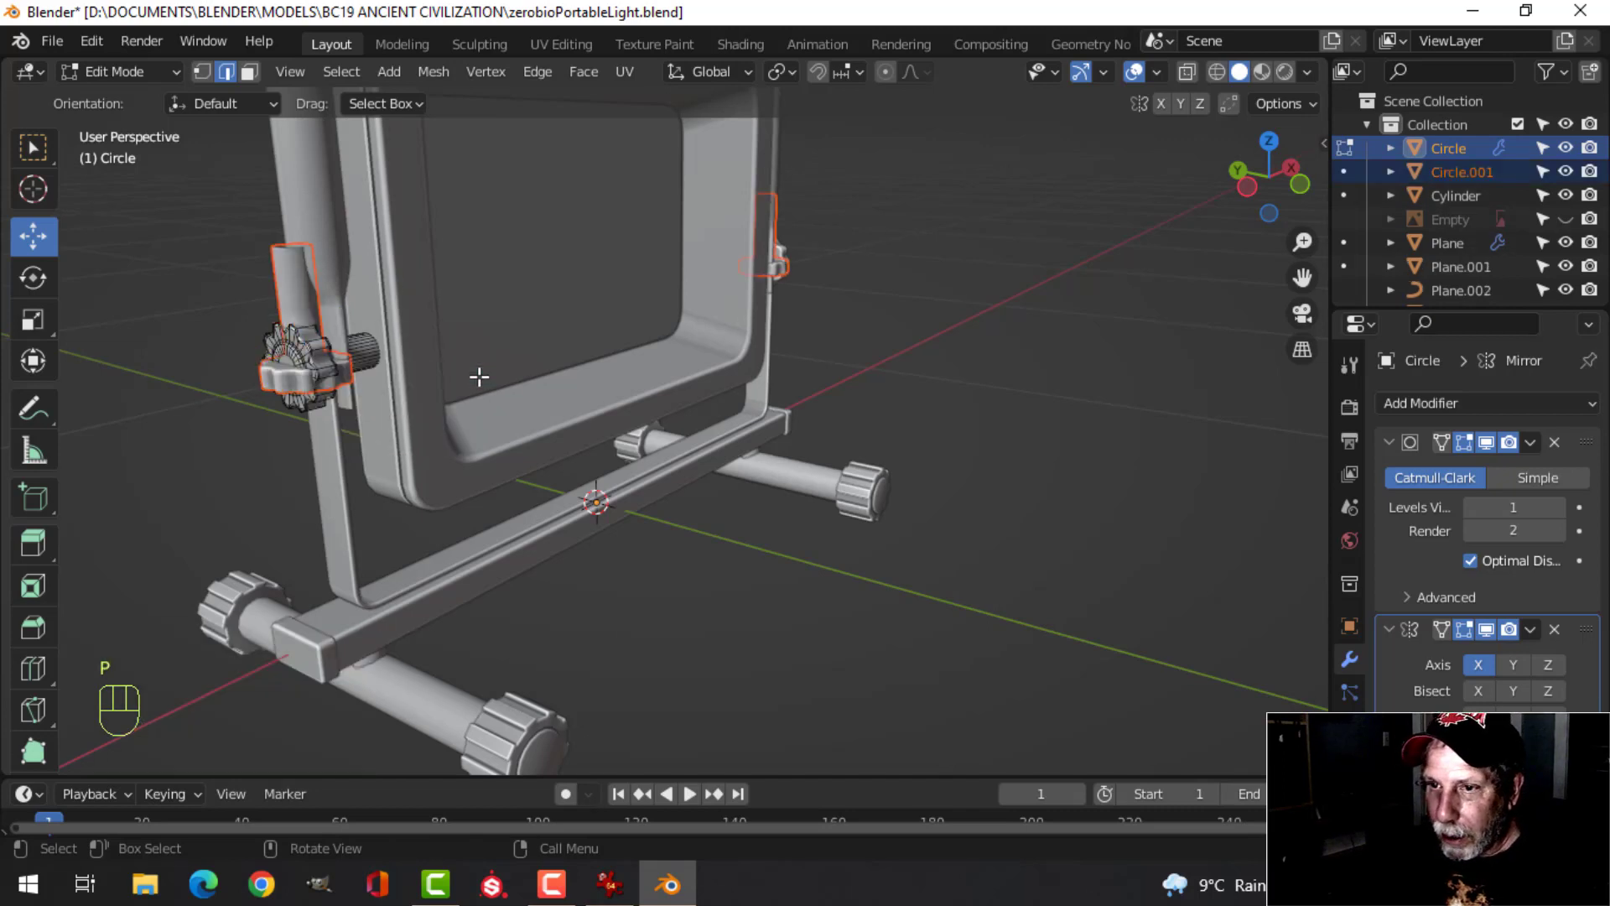
pyautogui.press('Tab')
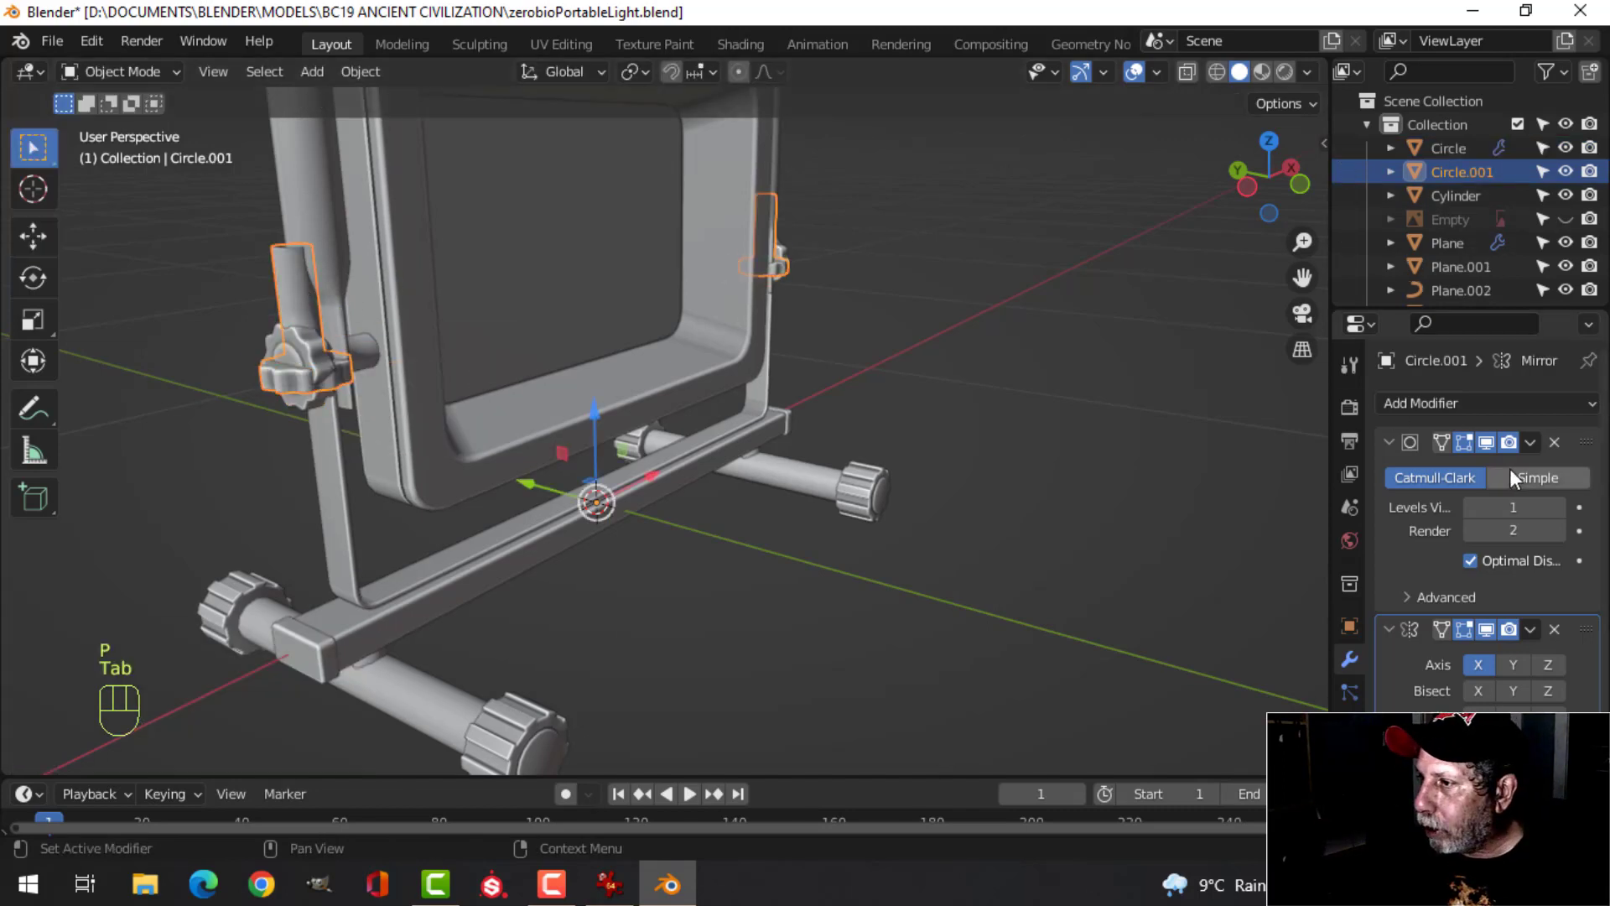
pyautogui.click(1555, 441)
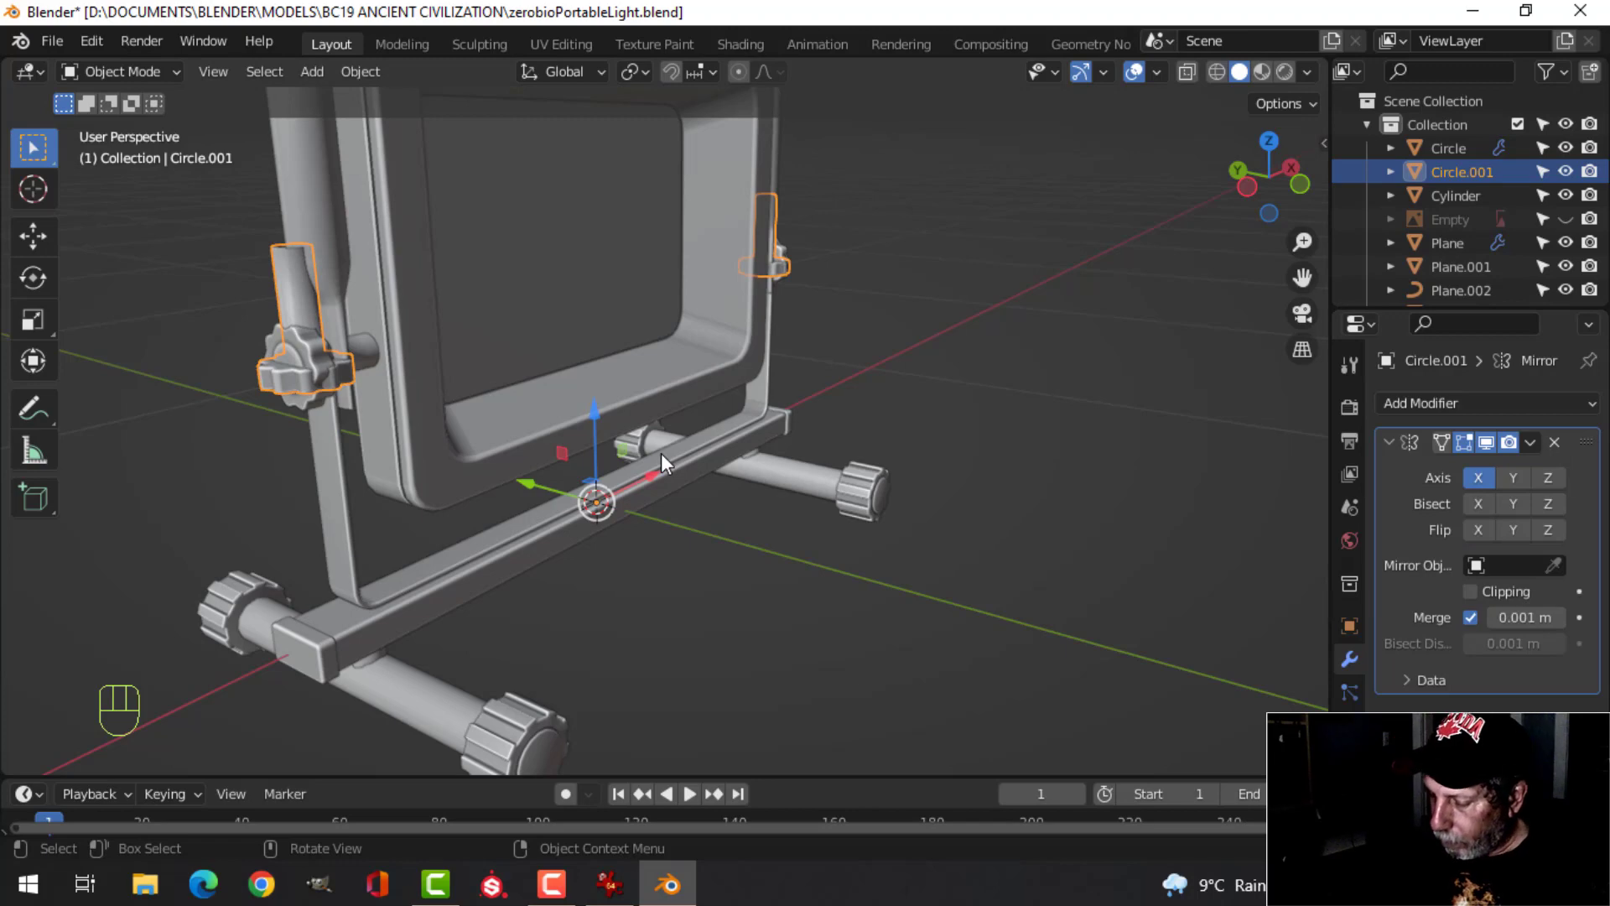
# In front view, set the knob copy's origin to the 3D cursor and move its geometry to that origin
pyautogui.press('KP_1')
pyautogui.keyDown('shift'); pyautogui.moveTo(522, 431); pyautogui.dragTo(667, 465, button='middle'); pyautogui.keyUp('shift')
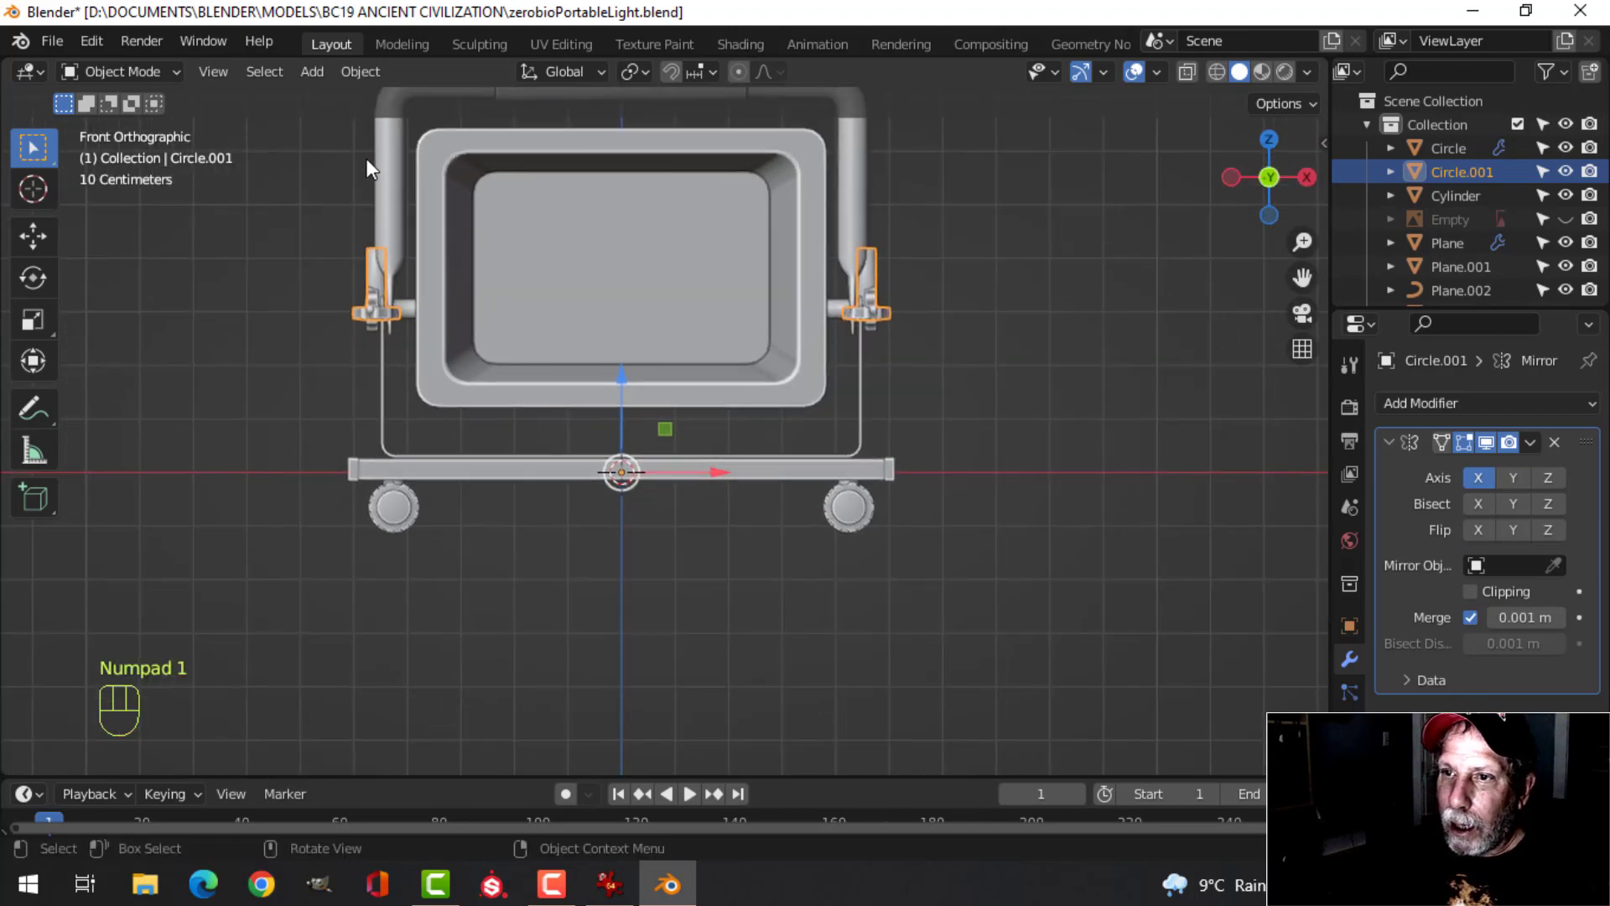
pyautogui.click(362, 71)
pyautogui.moveTo(416, 123)
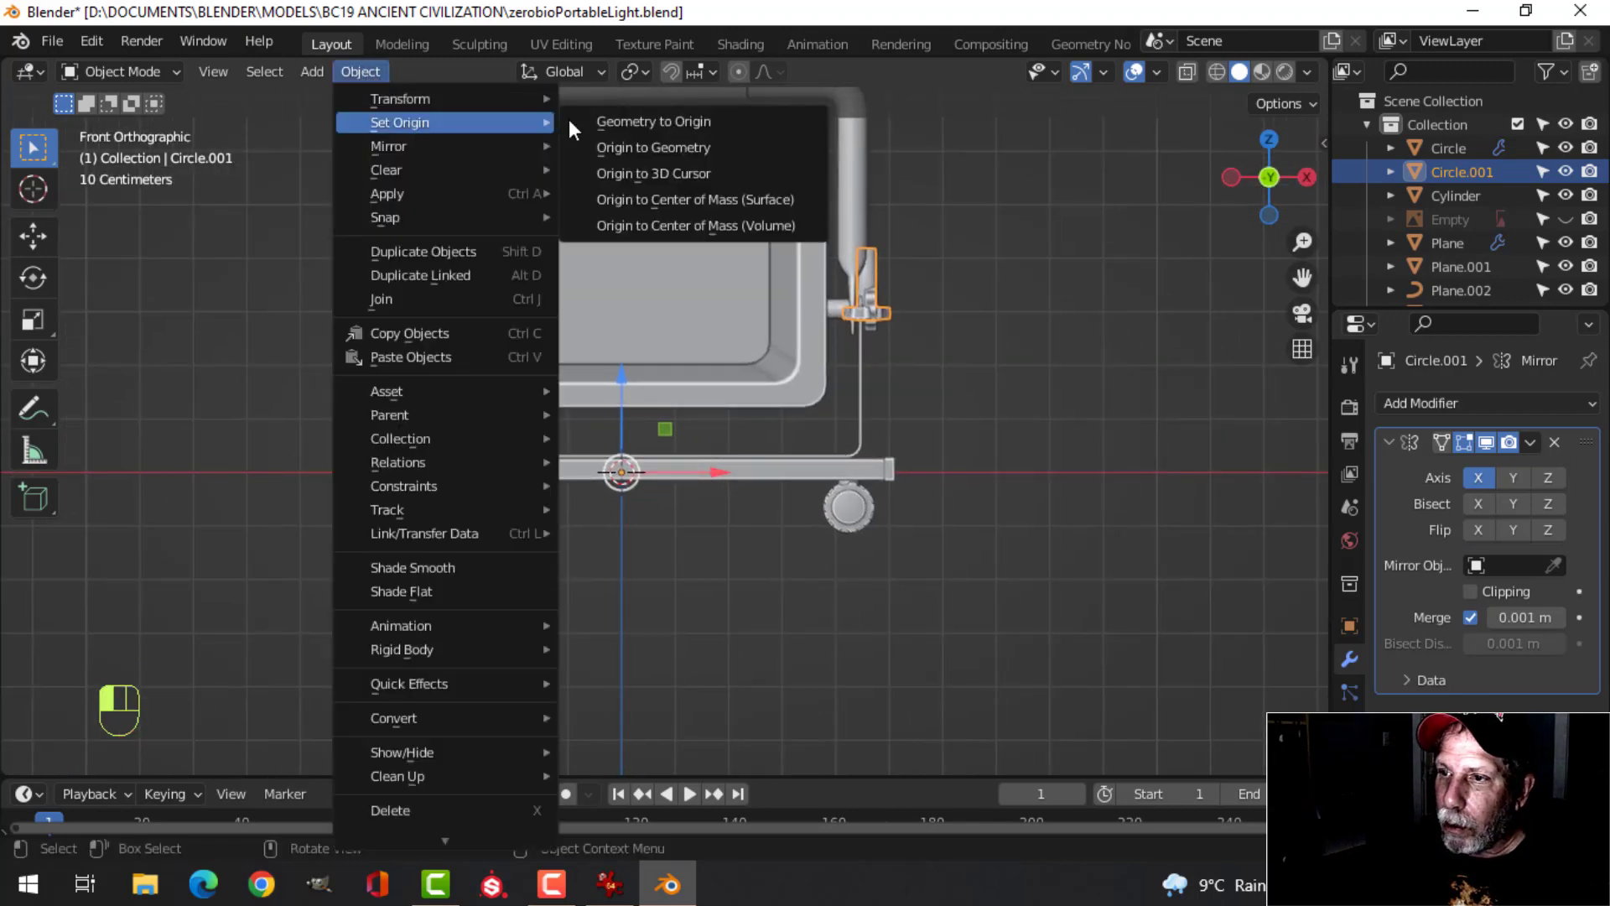
pyautogui.click(631, 171)
pyautogui.click(347, 71)
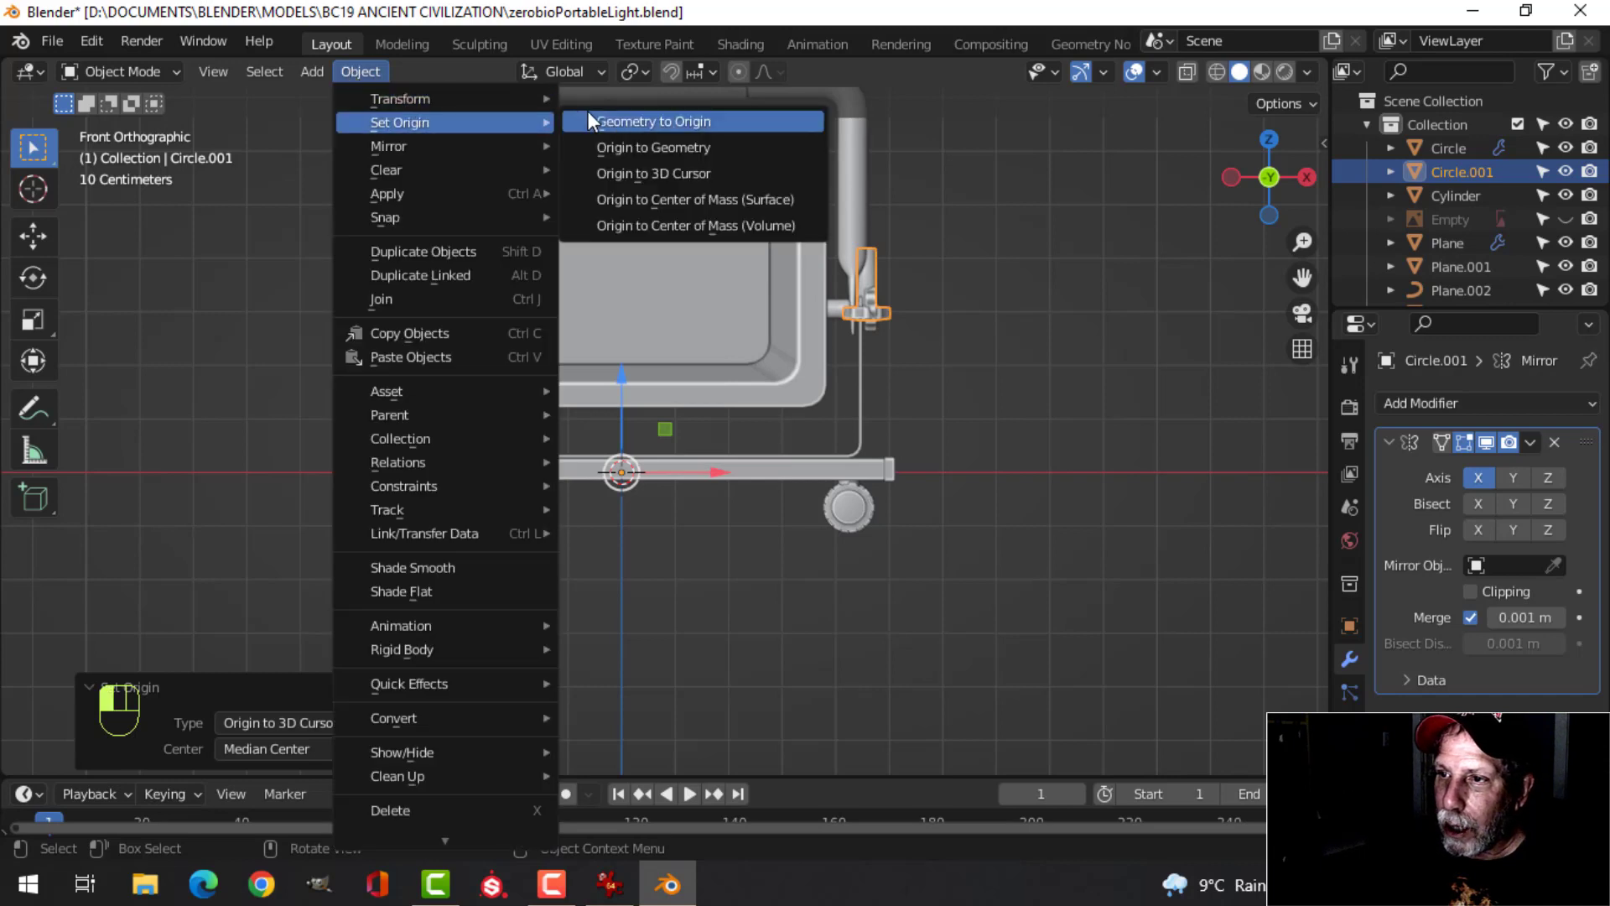
pyautogui.click(590, 122)
# Lower the knob copy 0.0184 m along Z and, in wireframe with the reference image shown, a further 0.0072 m to match the knob under the bar
pyautogui.scroll(3, 777, 461)
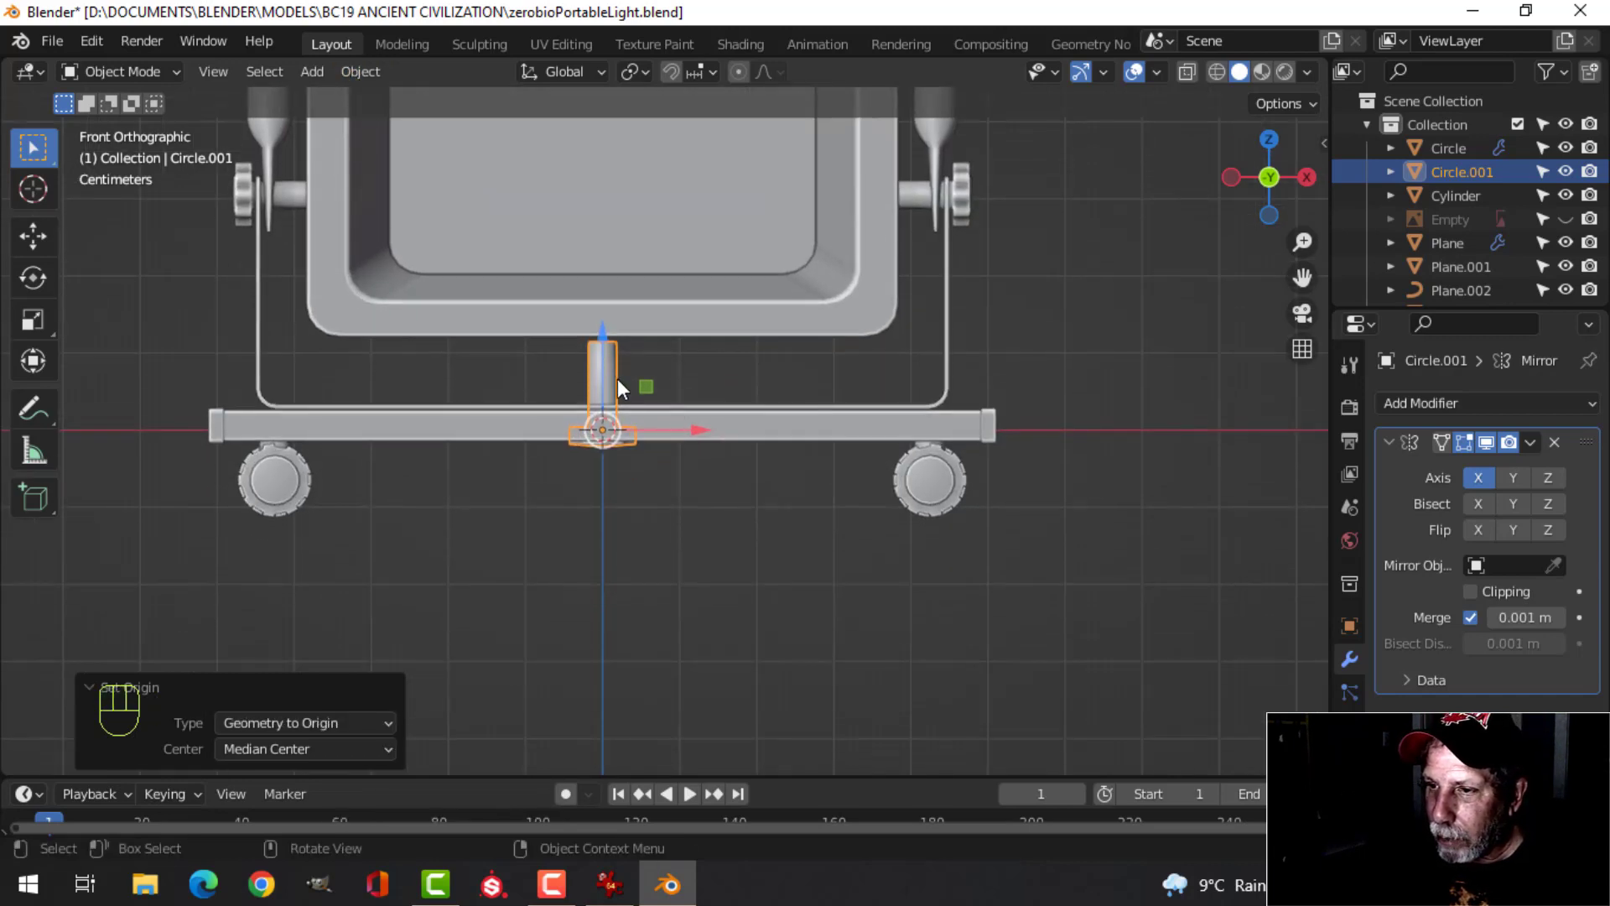
pyautogui.moveTo(601, 335); pyautogui.dragTo(602, 356)
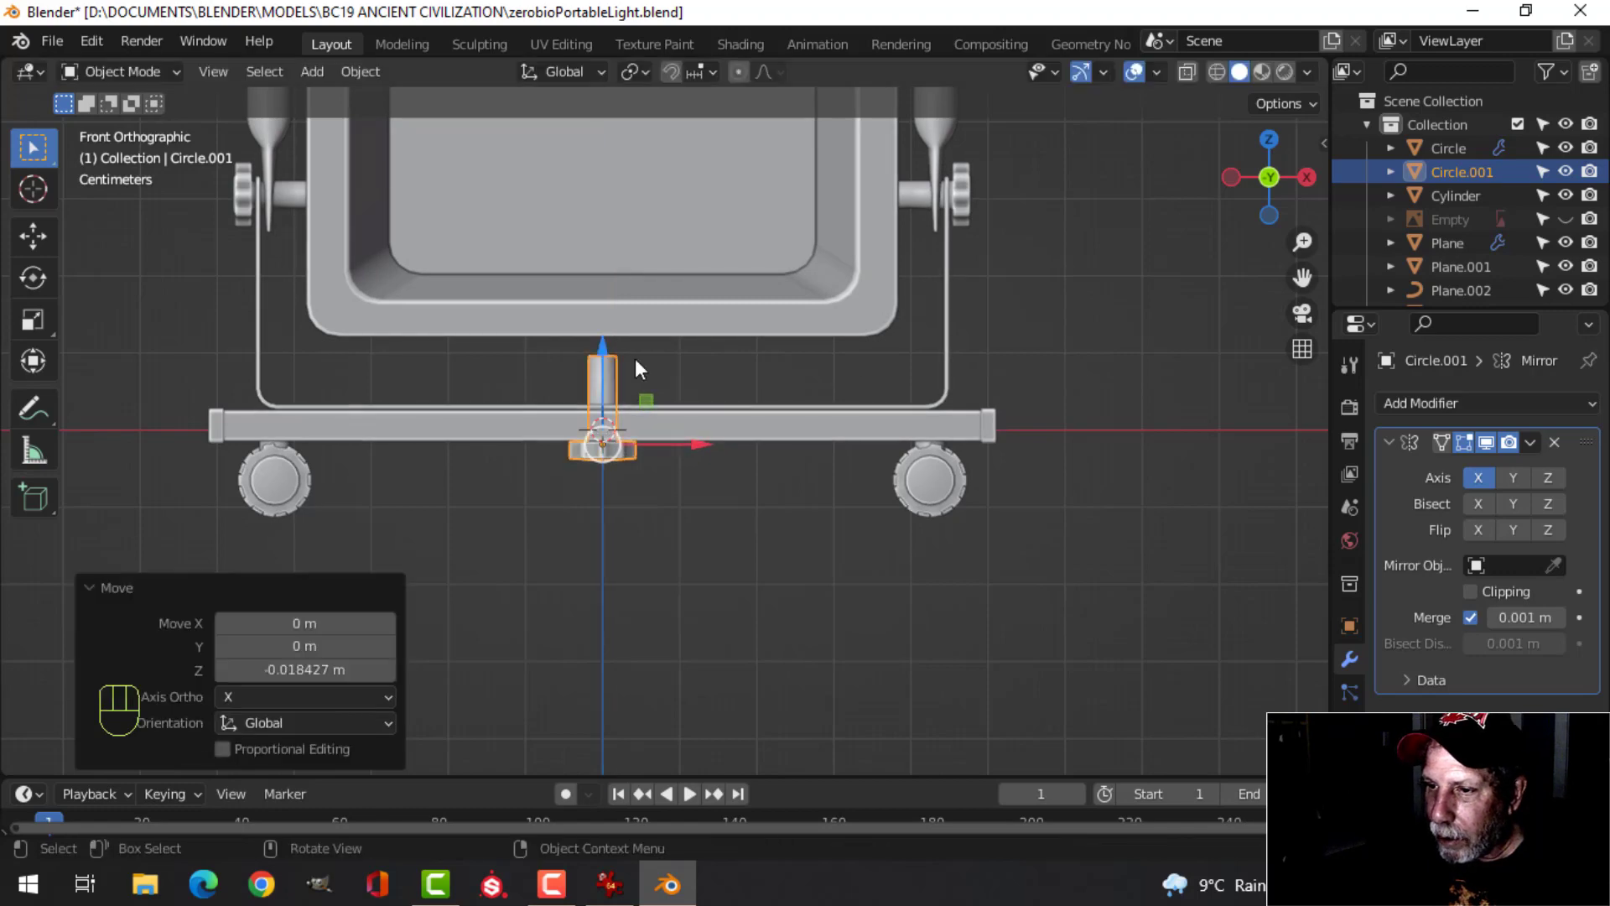
pyautogui.click(1565, 219)
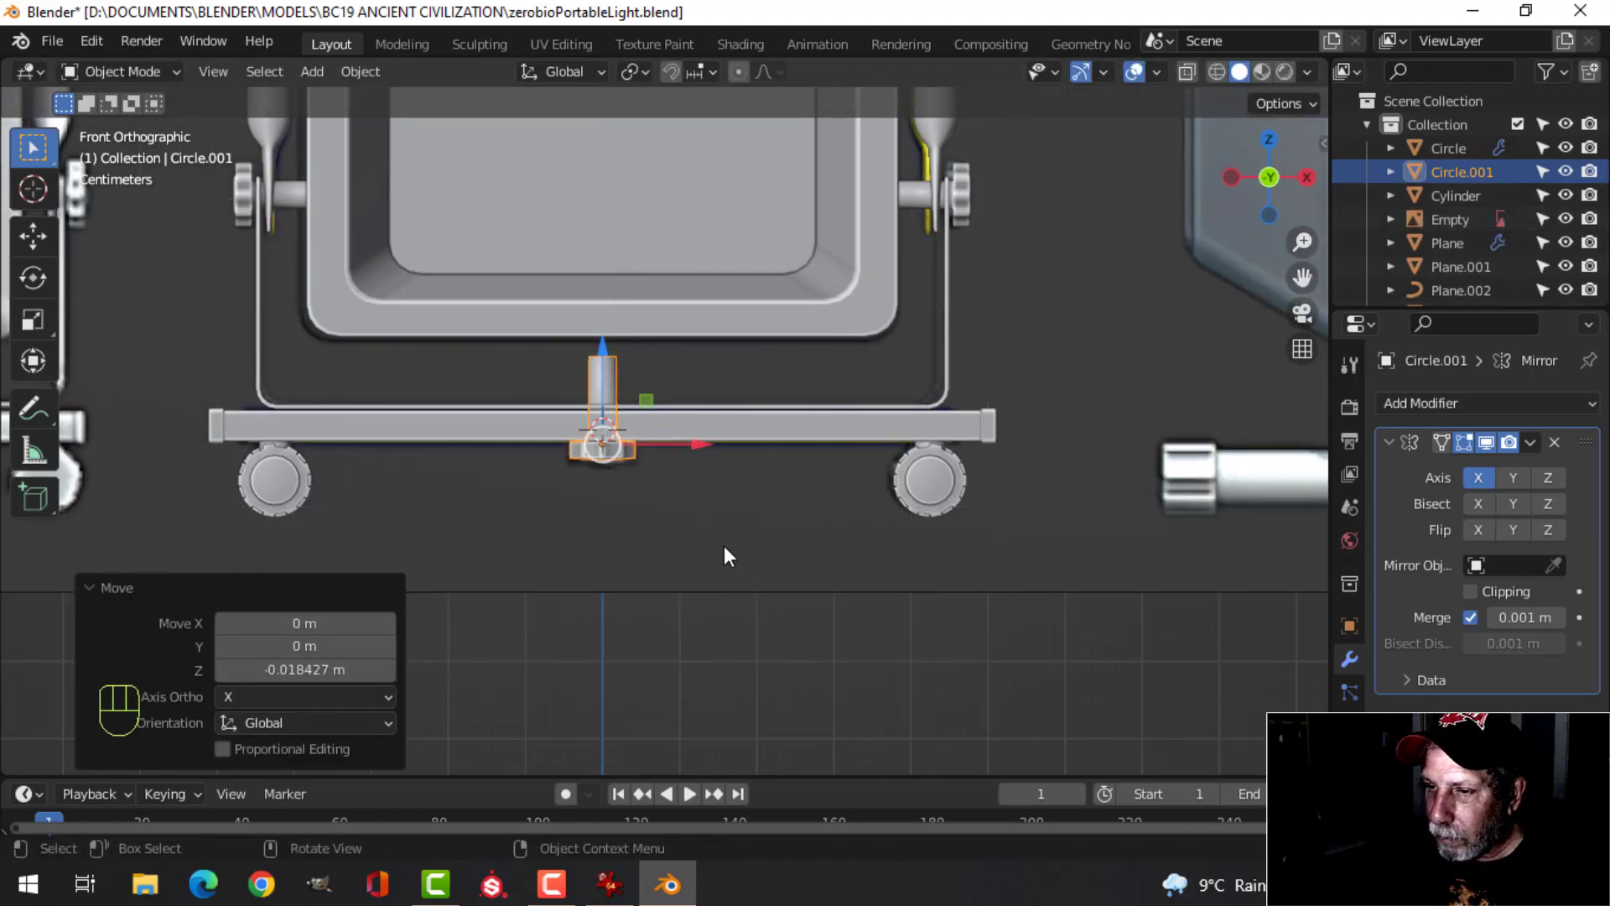
pyautogui.scroll(2, 723, 545)
pyautogui.press('z')
pyautogui.click(620, 558)
pyautogui.scroll(4, 667, 451)
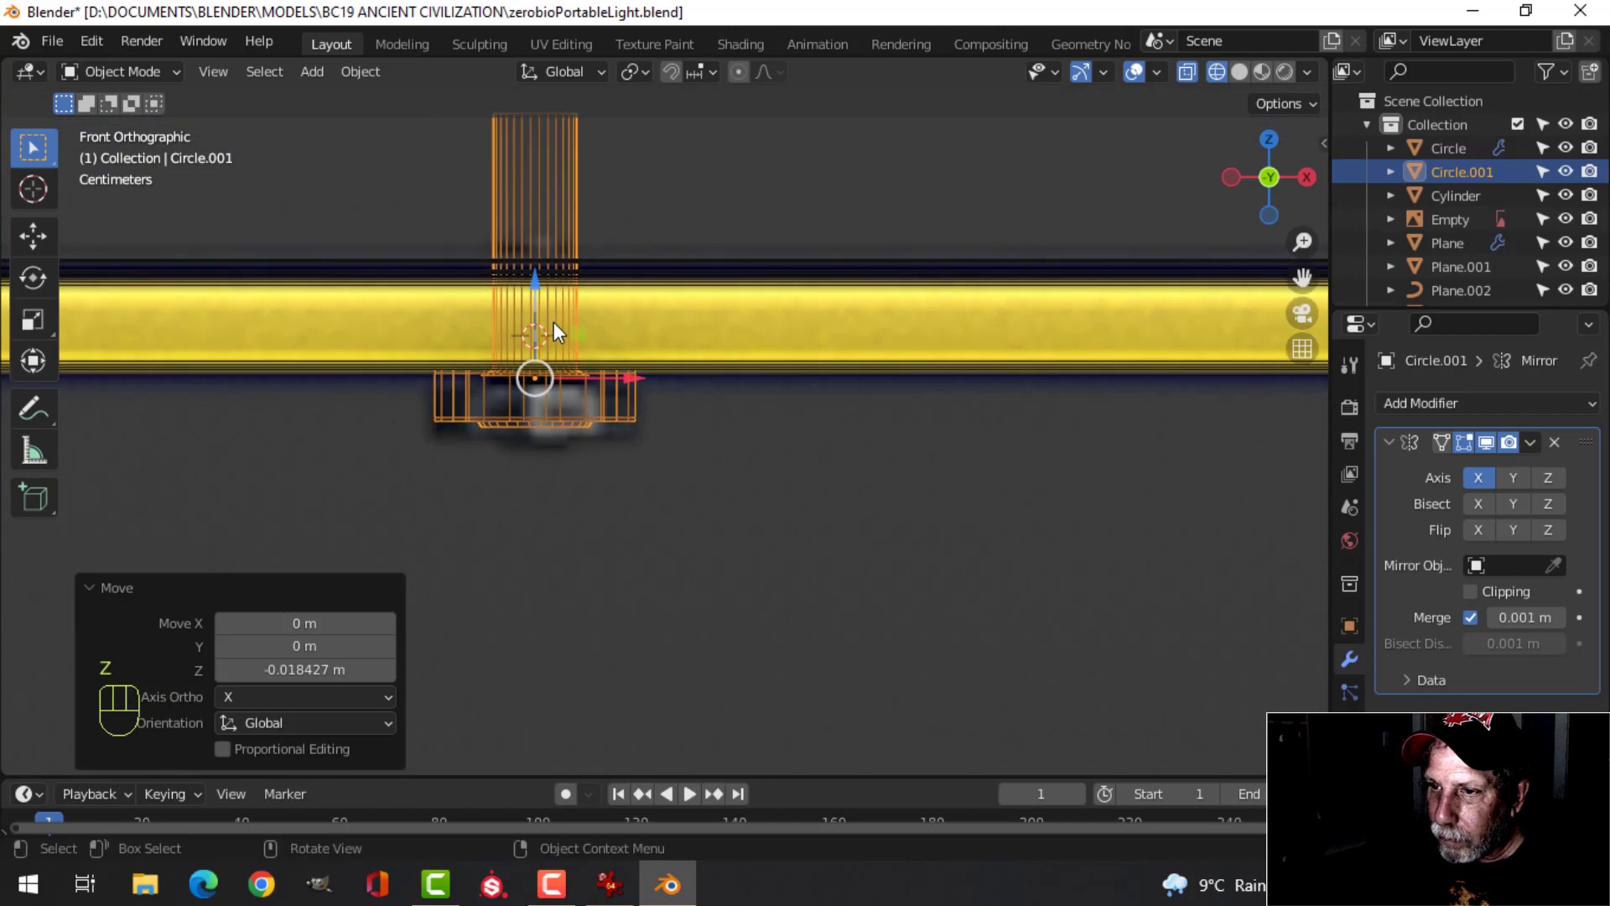
pyautogui.moveTo(534, 288); pyautogui.dragTo(534, 297)
pyautogui.keyDown('shift'); pyautogui.moveTo(617, 337); pyautogui.dragTo(645, 406, button='middle'); pyautogui.keyUp('shift')
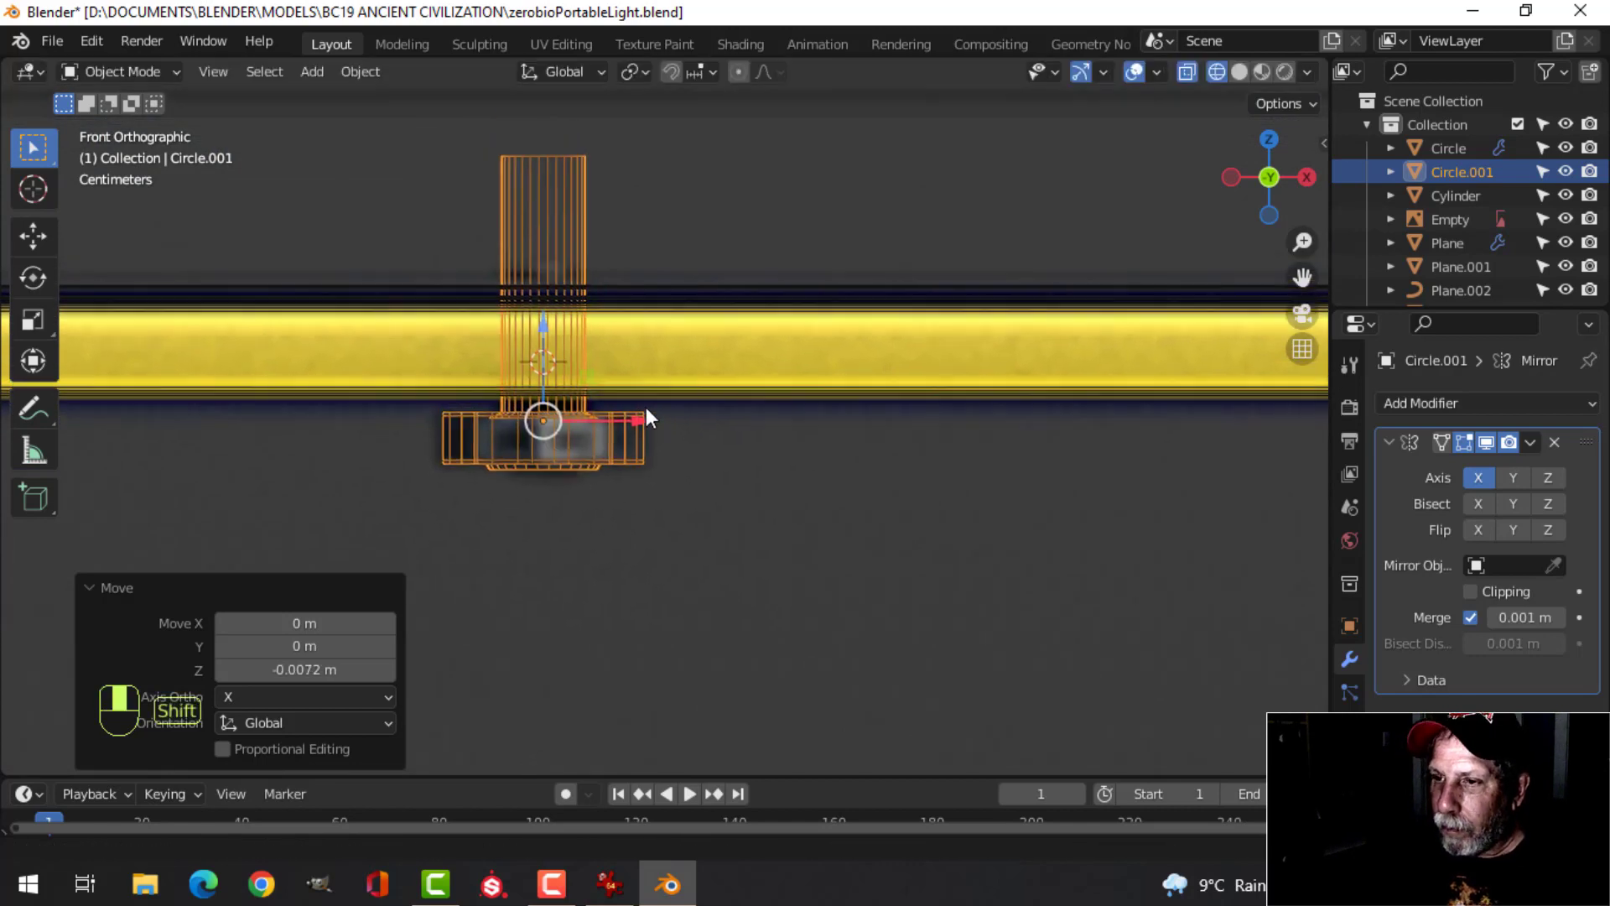
# Shorten the knob's shaft by moving its upper end vertices down about 0.0483 m along Z, and return to solid shading
pyautogui.press('Tab')
pyautogui.keyDown('shift'); pyautogui.moveTo(629, 336); pyautogui.dragTo(615, 363, button='middle'); pyautogui.keyUp('shift')
pyautogui.hotkey('alt', 'a')
pyautogui.press('b')
pyautogui.moveTo(478, 198); pyautogui.dragTo(642, 241)
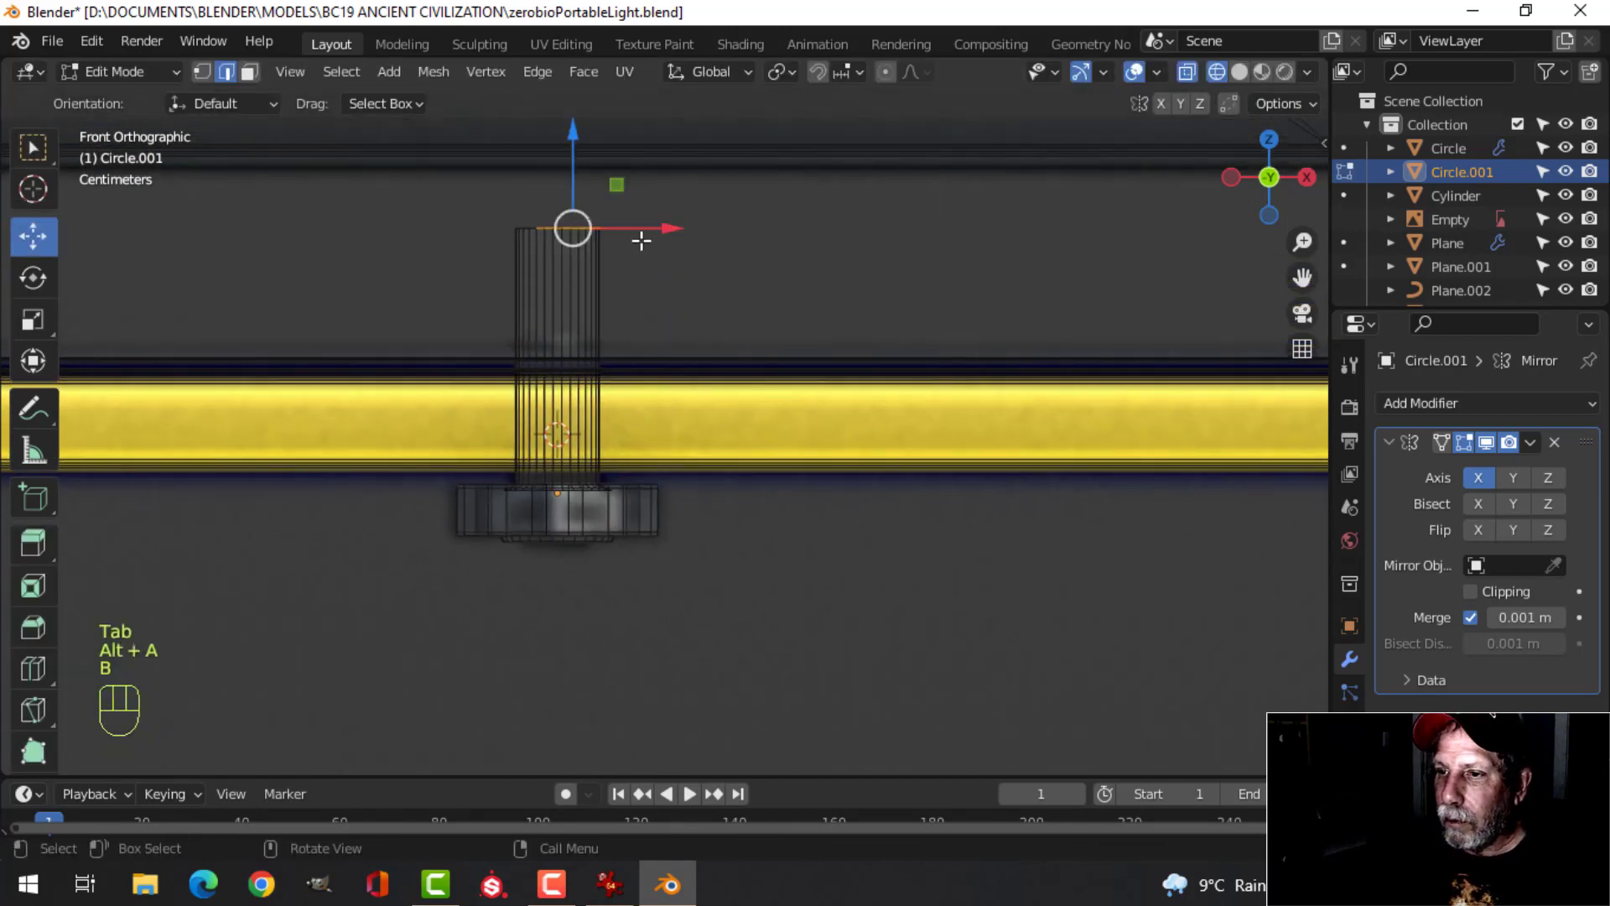
pyautogui.hotkey('alt', 'a')
pyautogui.press('b')
pyautogui.moveTo(461, 198); pyautogui.dragTo(730, 285)
pyautogui.moveTo(565, 192); pyautogui.dragTo(573, 291)
pyautogui.press('z')
pyautogui.click(919, 317)
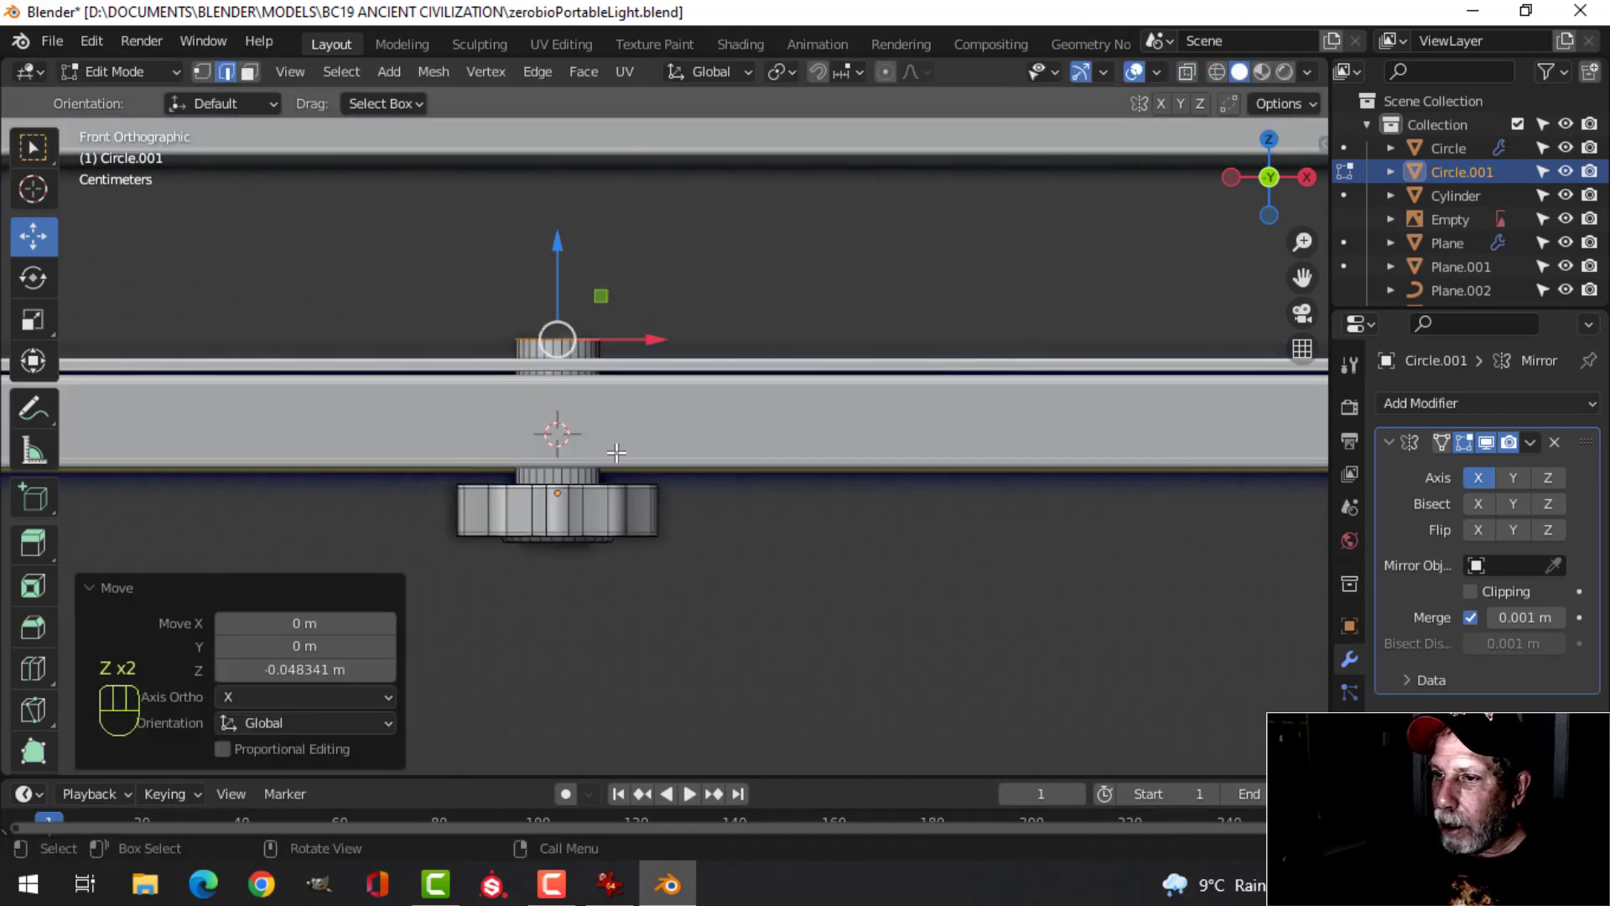
# Close the shaft's open top by extruding its rim inward with scaling and filling the inner ring with a face
pyautogui.moveTo(556, 431); pyautogui.dragTo(656, 434, button='middle')
pyautogui.moveTo(617, 293); pyautogui.dragTo(618, 302)
pyautogui.moveTo(619, 302); pyautogui.dragTo(612, 539, button='middle')
pyautogui.press('e')
pyautogui.press('s')
pyautogui.click(796, 481)
pyautogui.press('f')
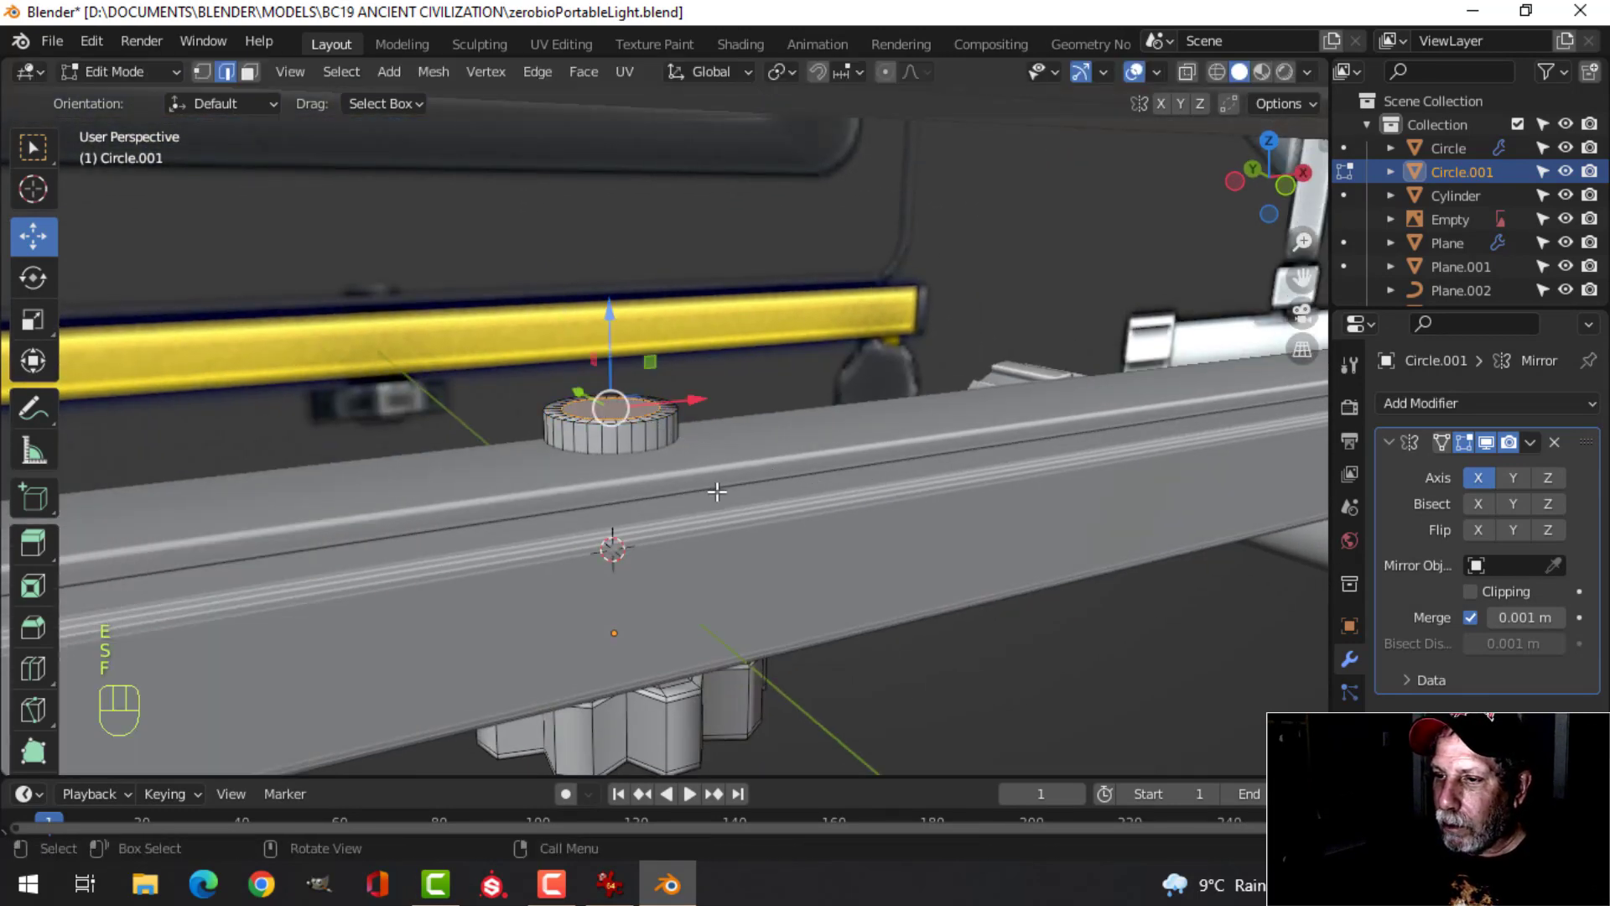
# Expand the selection to the shaft's entire top surface and lower it about 0.0036 m along Z
pyautogui.scroll(3, 668, 437)
pyautogui.press('ctrl+KP_Add')
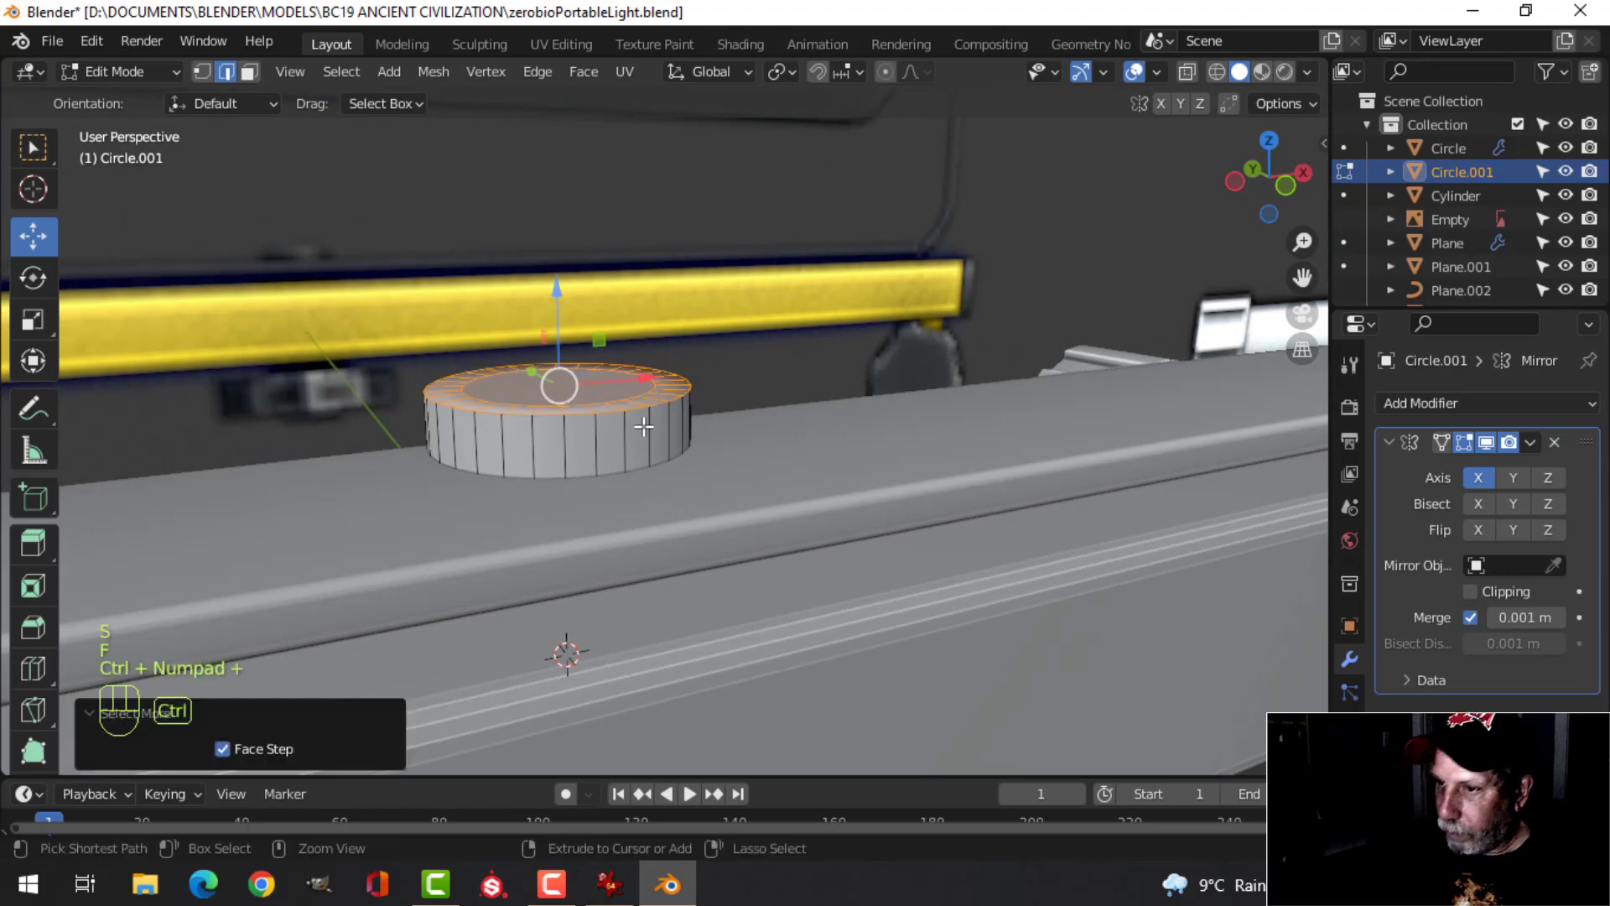
pyautogui.moveTo(567, 302); pyautogui.dragTo(548, 377)
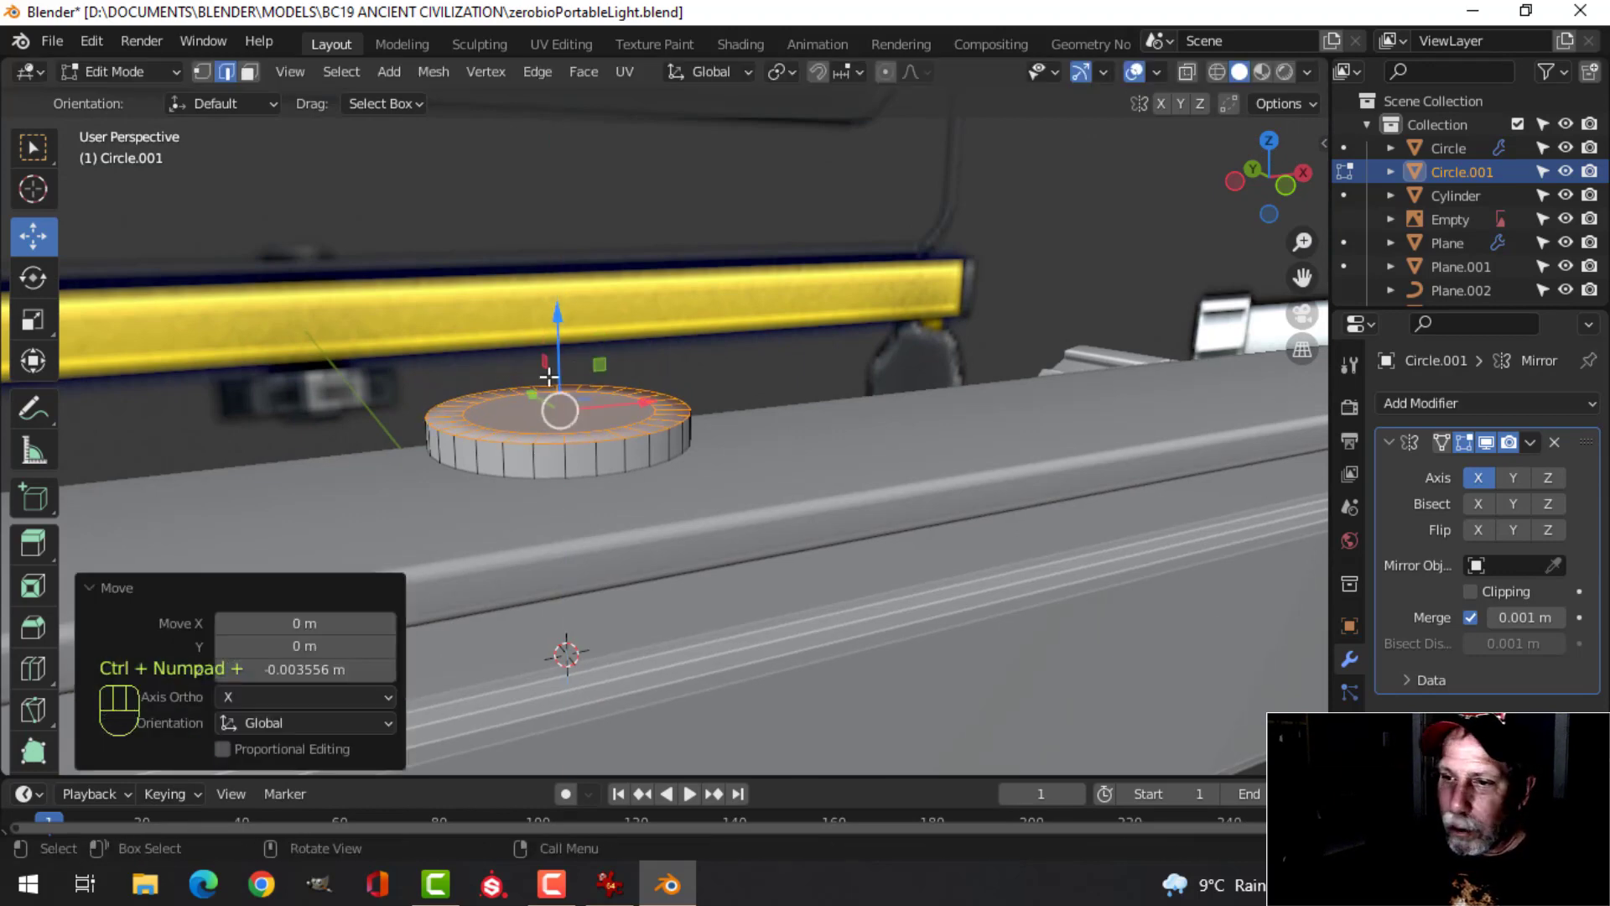
# Bevel the outer top rim of the central knob's shaft with a narrow two-segment bevel and return to Object Mode
pyautogui.hotkey('alt', 'a')
pyautogui.moveTo(638, 467); pyautogui.dragTo(649, 484, button='middle')
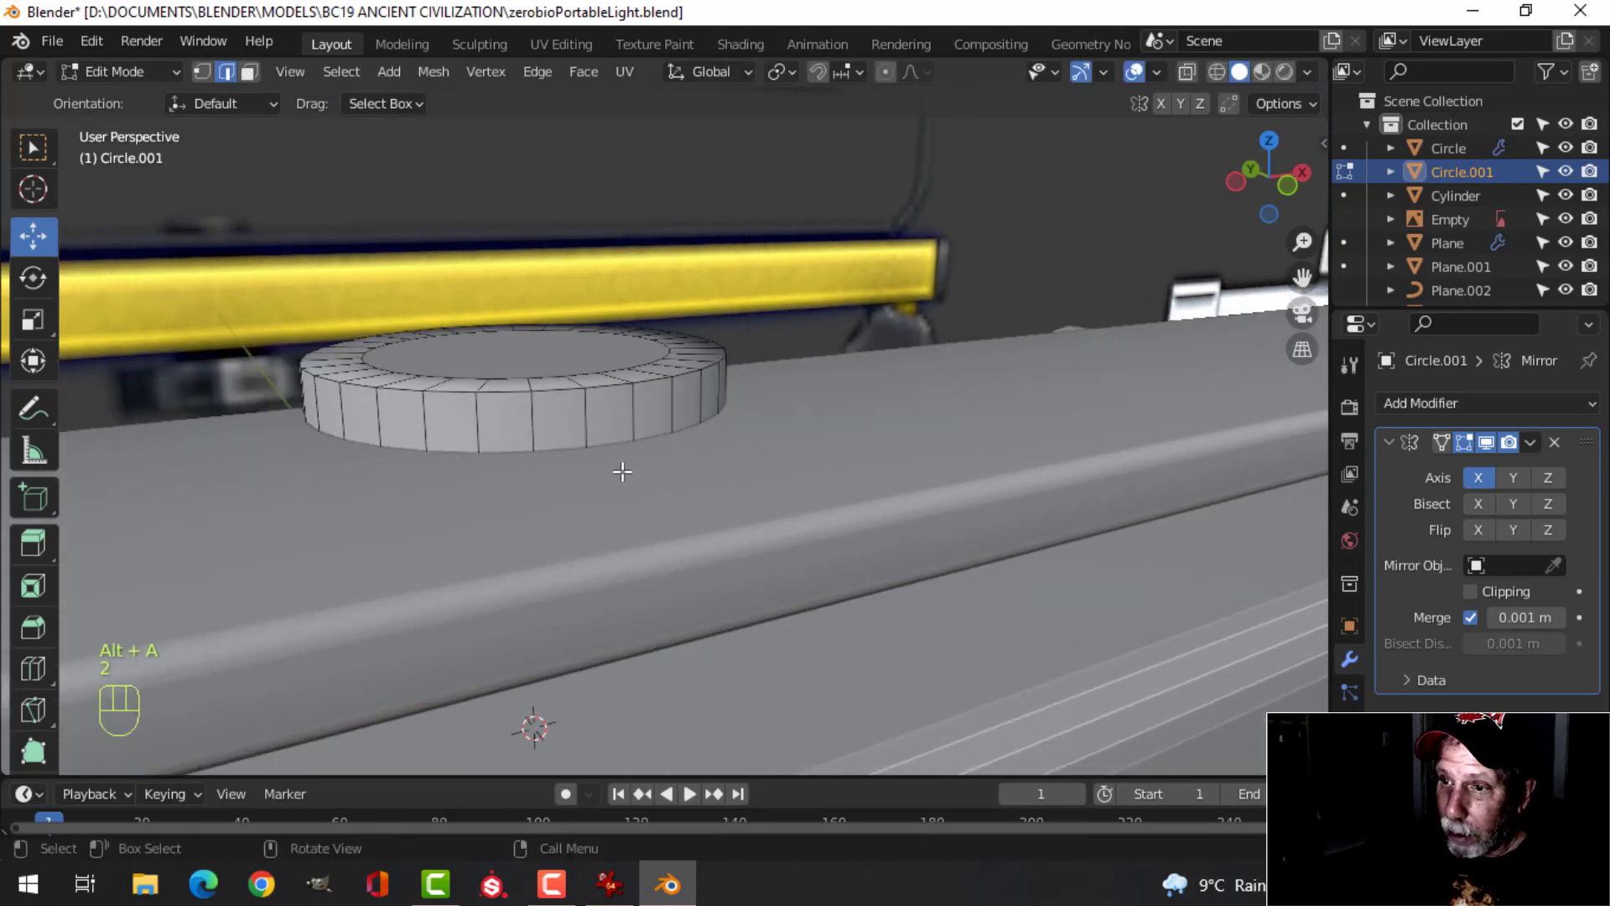
pyautogui.keyDown('alt'); pyautogui.keyDown('shift'); pyautogui.click(609, 395); pyautogui.keyUp('shift'); pyautogui.keyUp('alt')
pyautogui.hotkey('ctrl', 'b')
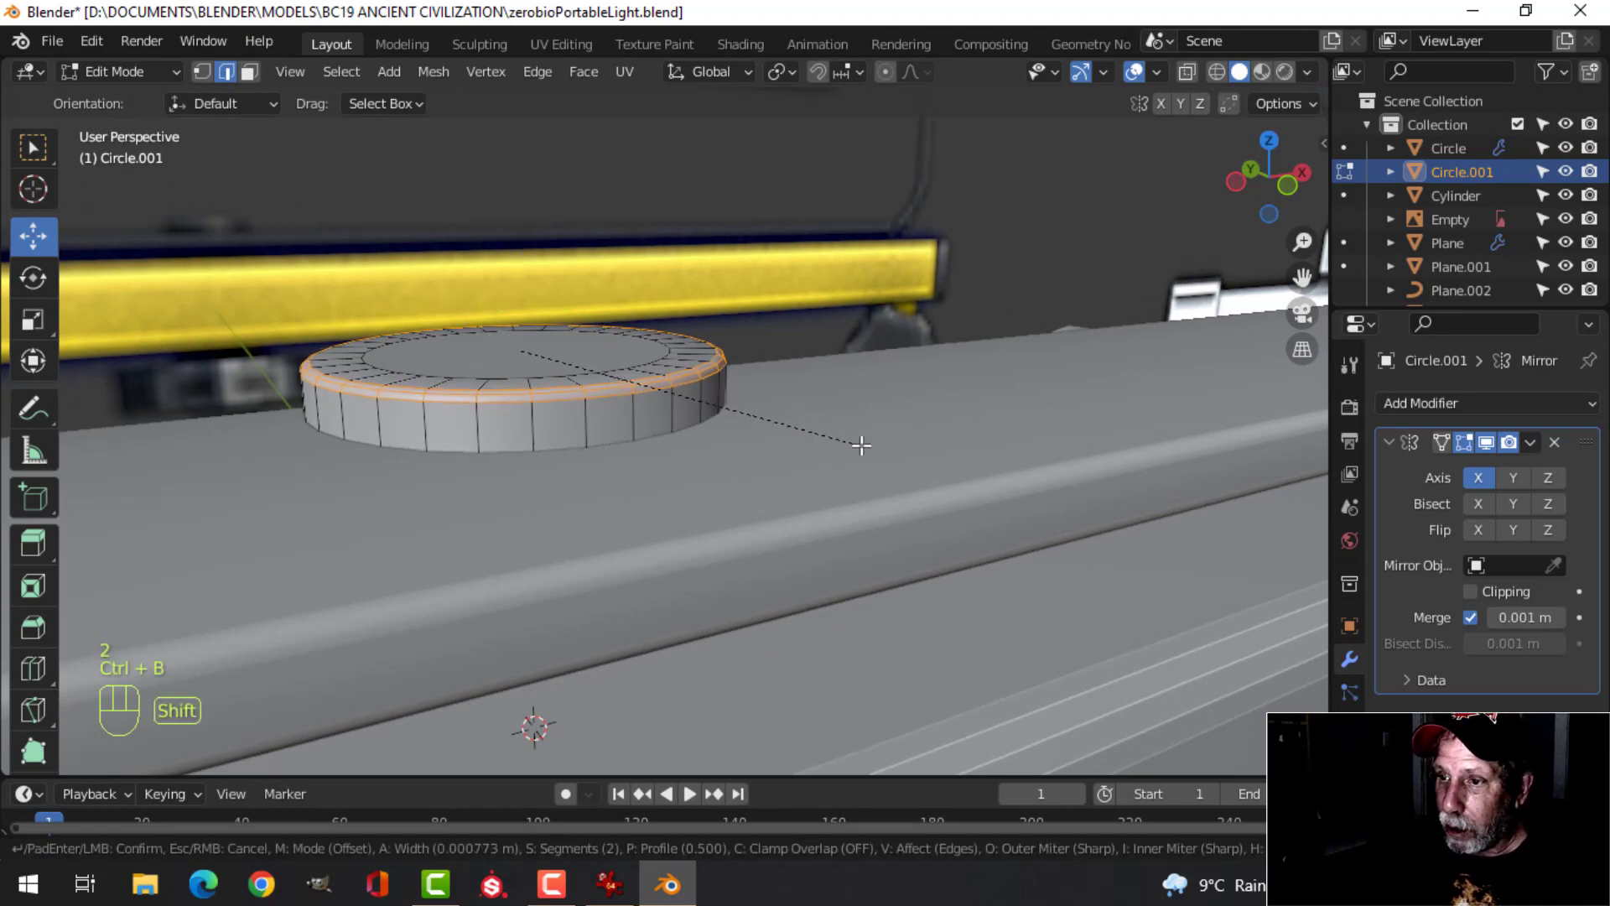
pyautogui.click(892, 451)
pyautogui.press('Tab')
pyautogui.moveTo(892, 451); pyautogui.dragTo(1039, 341, button='middle')
pyautogui.hotkey('alt', 'a')
pyautogui.scroll(-5, 703, 508)
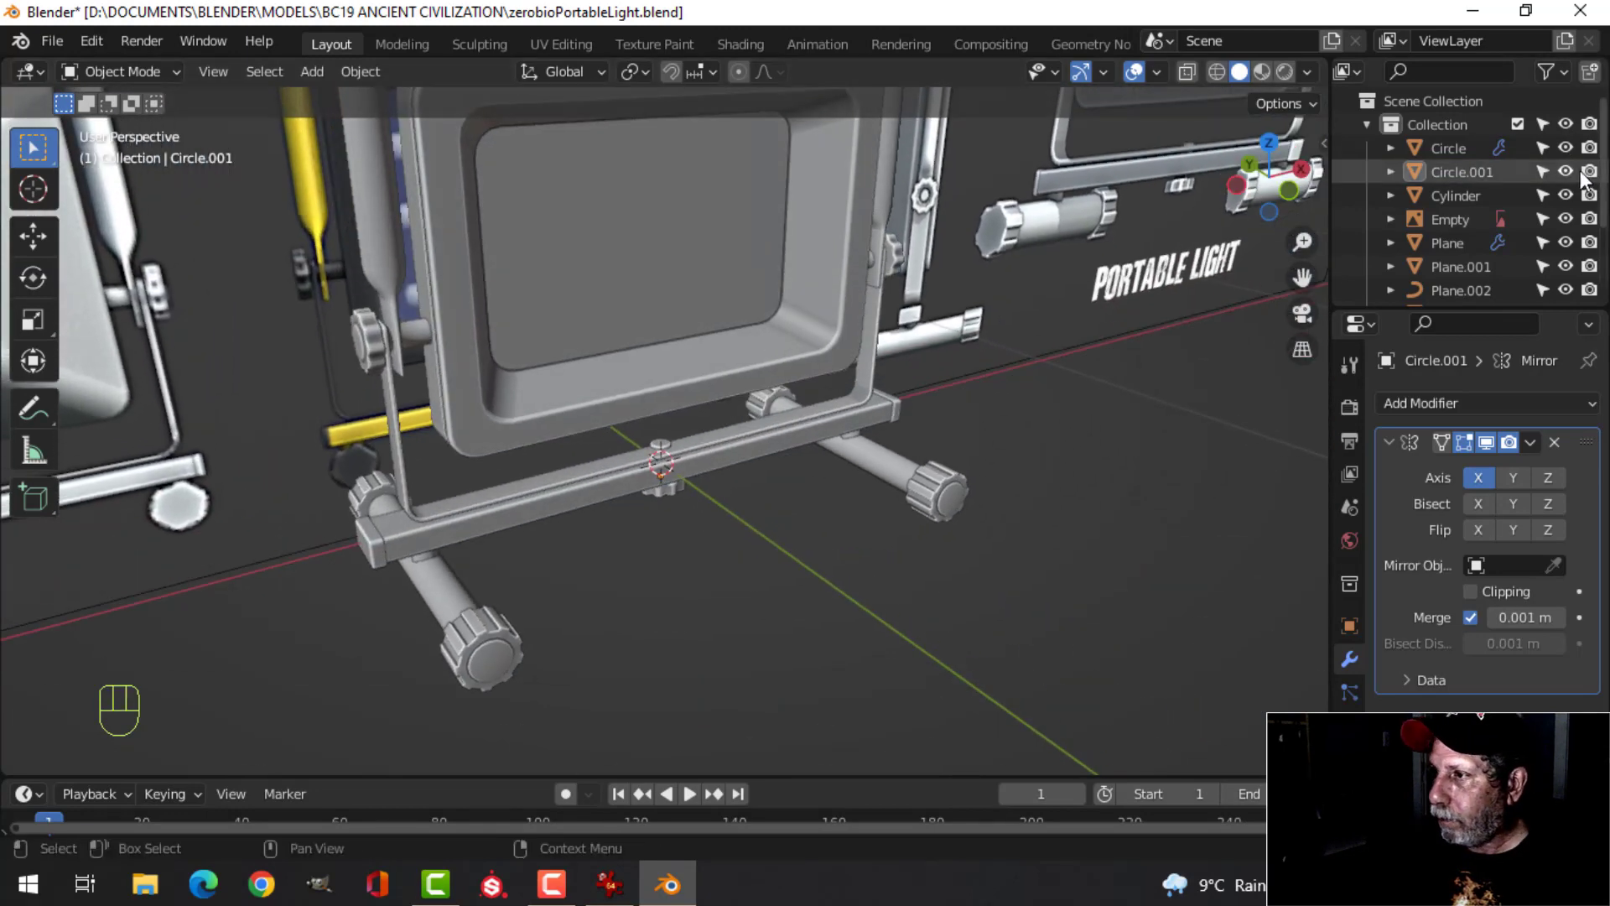
# Hide the reference image so that only the work light model is shown
pyautogui.click(1566, 219)
pyautogui.scroll(-3, 778, 480)
pyautogui.moveTo(778, 480); pyautogui.dragTo(829, 468, button='middle')
pyautogui.press('KP_1')
pyautogui.scroll(2, 908, 453)
pyautogui.scroll(-3, 912, 413)
# Duplicate the housing's front inner rim edge loop about 0.06 m forward along negative Y and separate it into its own object
pyautogui.click(795, 343)
pyautogui.scroll(2, 737, 385)
pyautogui.press('Tab')
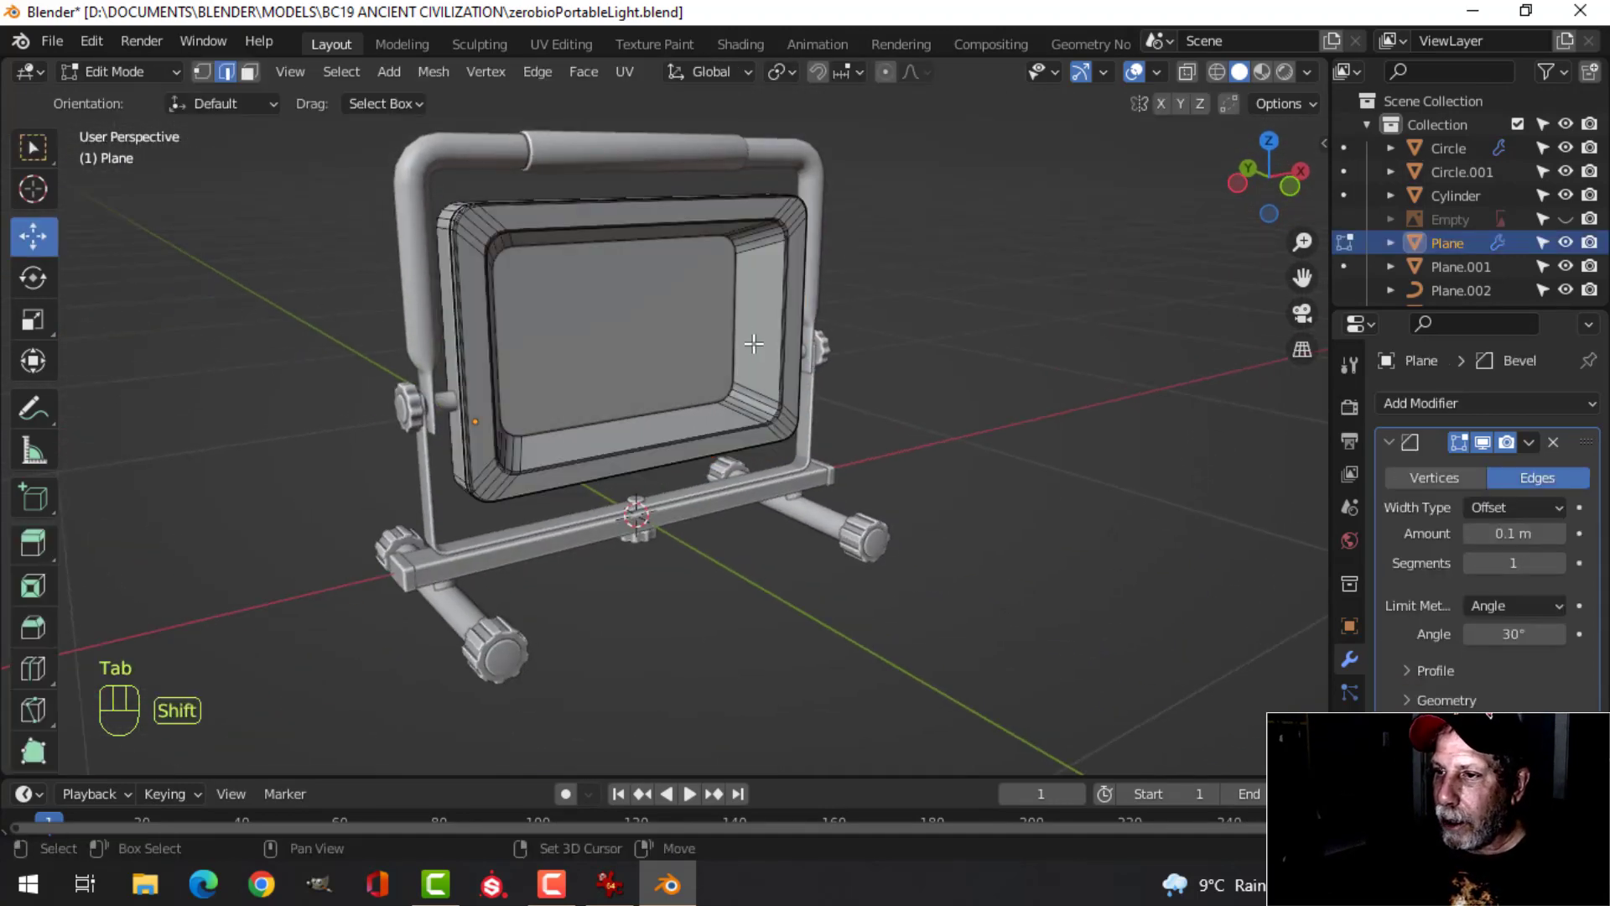
pyautogui.scroll(3, 769, 403)
pyautogui.hotkey('alt', 'a')
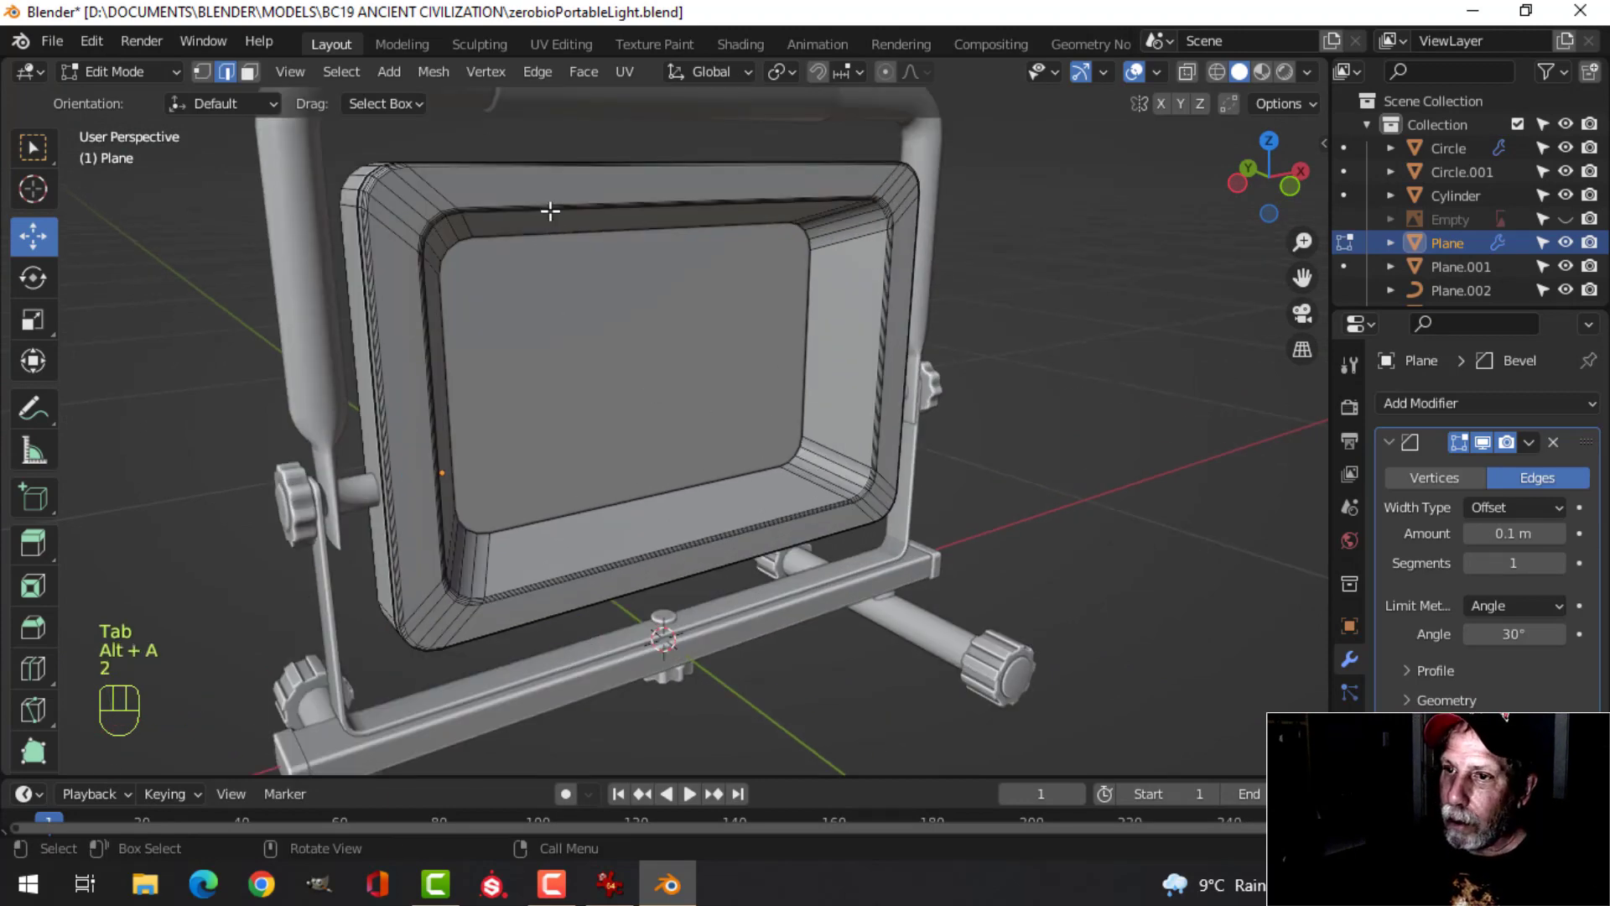
pyautogui.keyDown('alt'); pyautogui.click(550, 211); pyautogui.keyUp('alt')
pyautogui.moveTo(651, 269); pyautogui.dragTo(733, 284, button='middle')
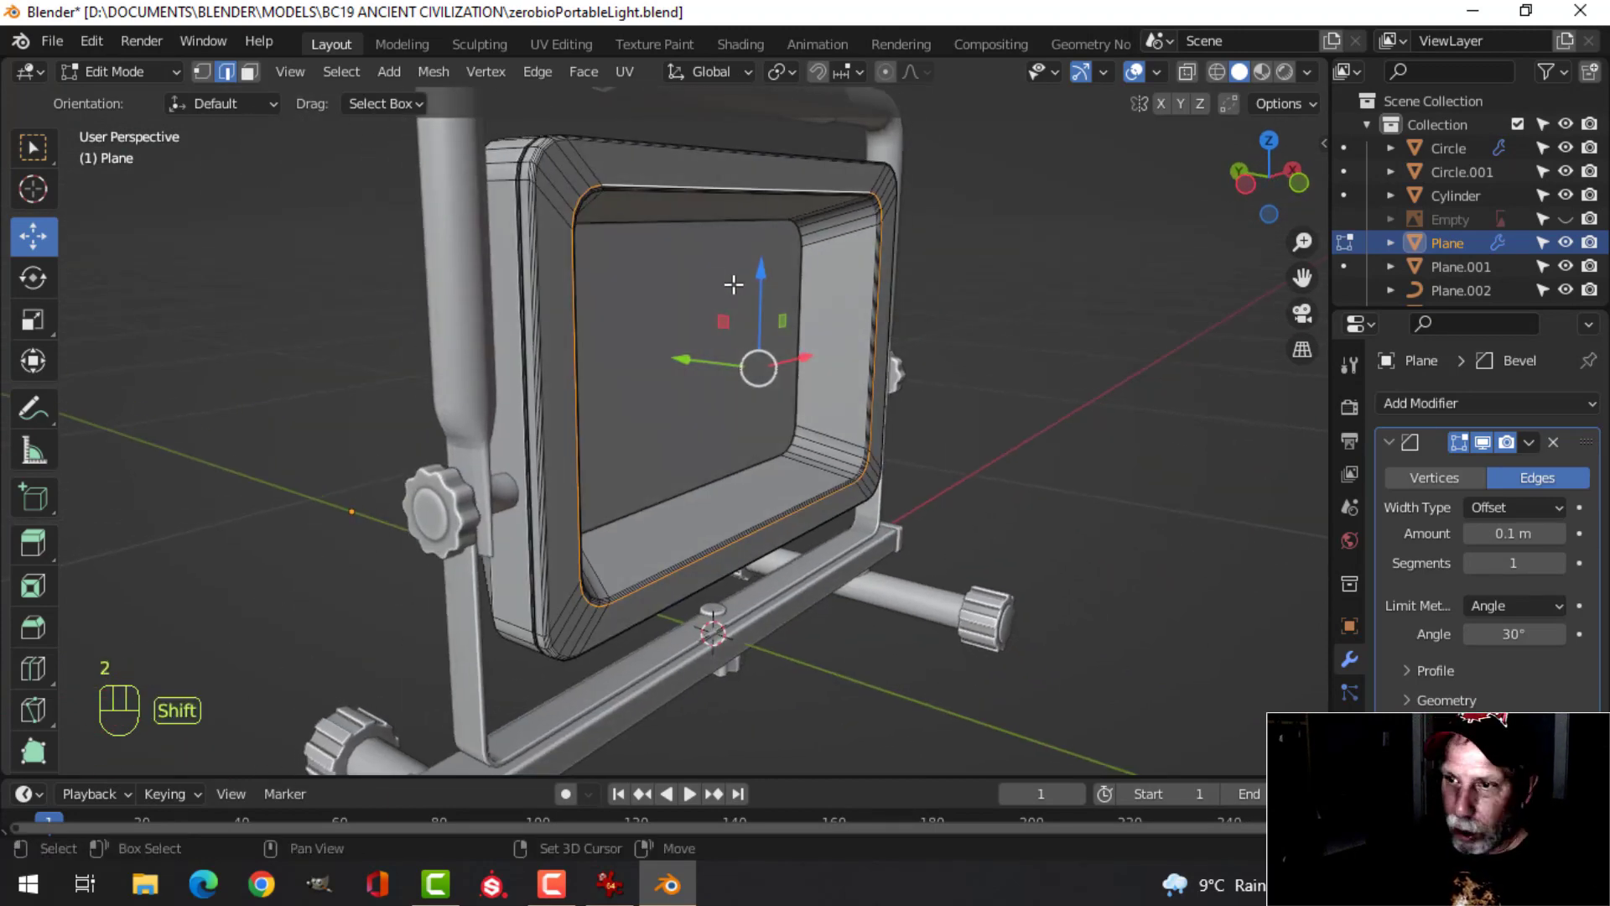
pyautogui.hotkey('shift', 'd')
pyautogui.click(1038, 305)
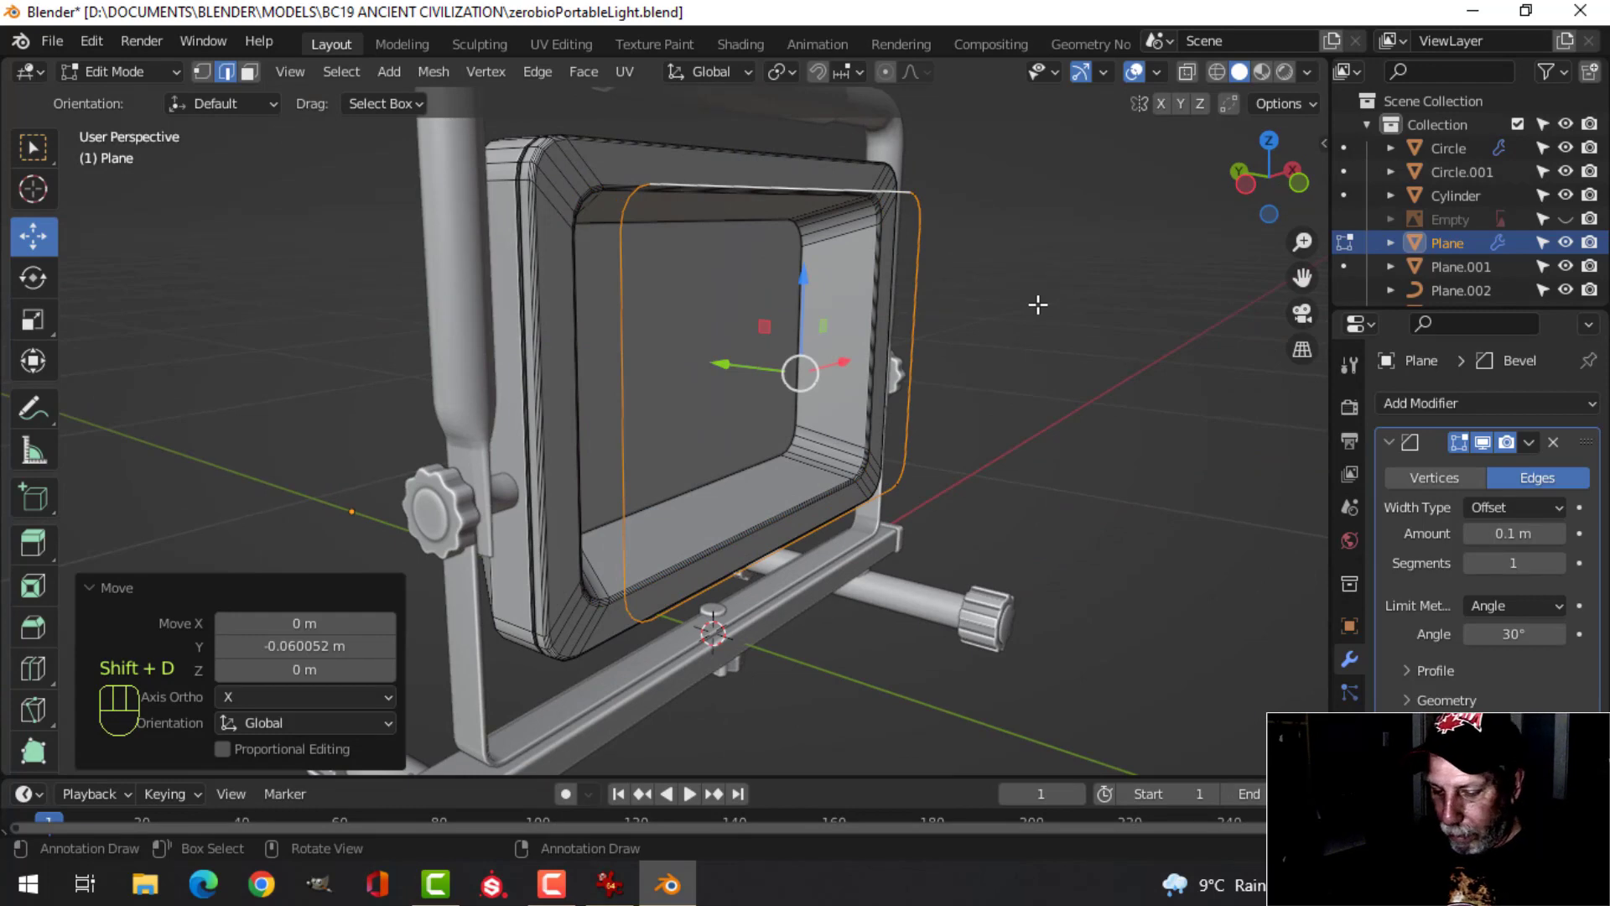
pyautogui.press('p')
pyautogui.click(1039, 304)
pyautogui.press('Tab')
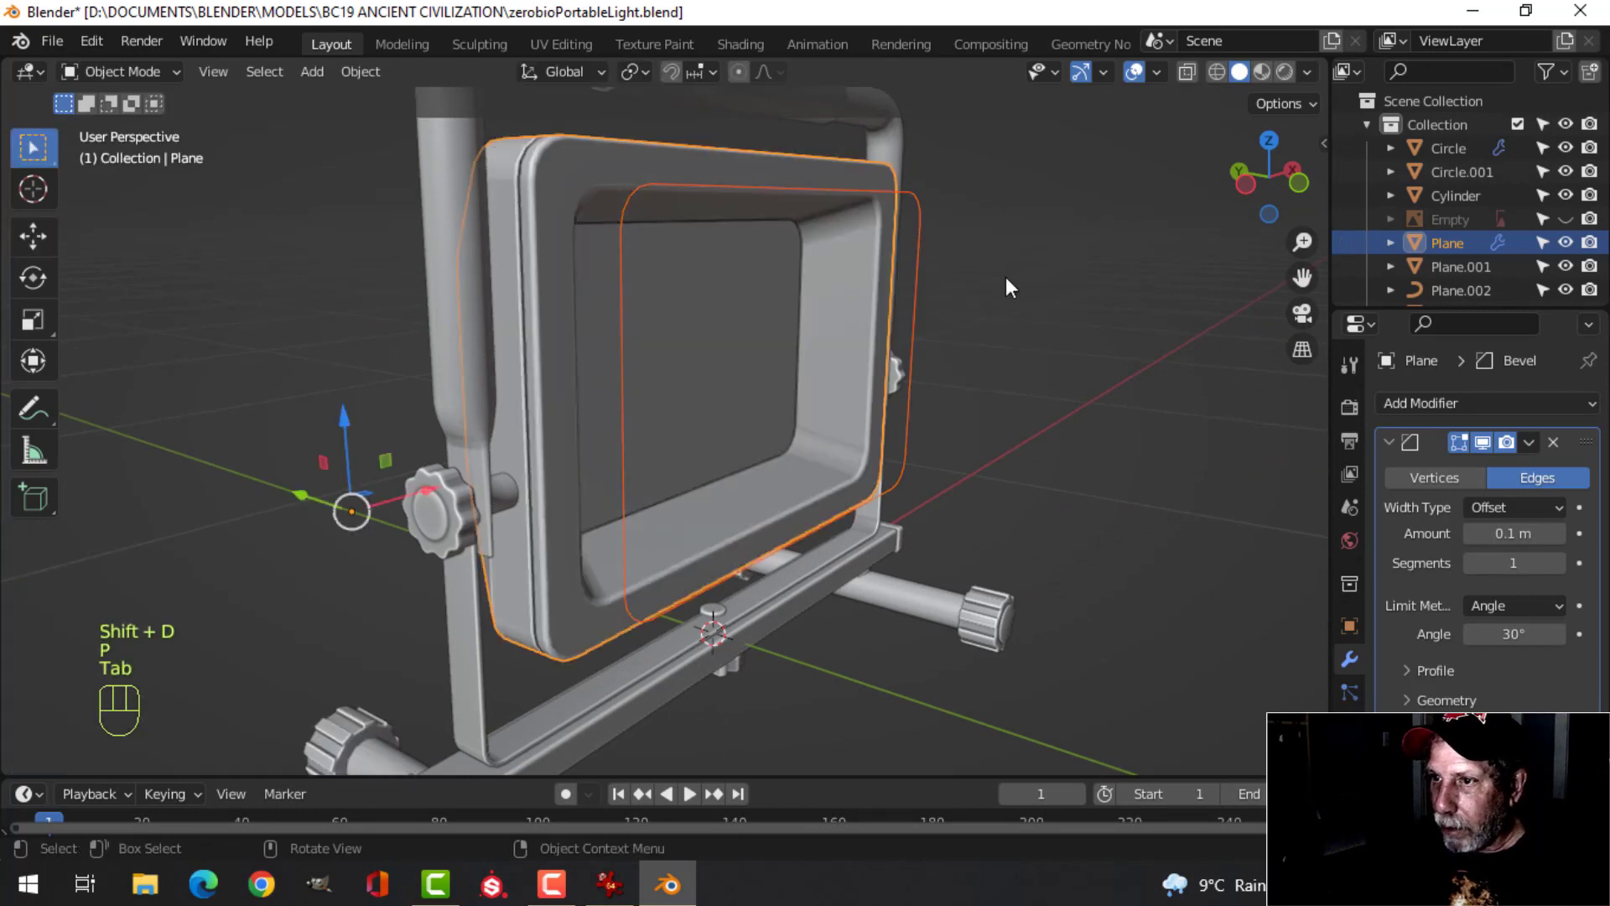
# Scale the separated rim loop to 0.904, fill it with a face and move the panel back into the housing opening
pyautogui.click(792, 193)
pyautogui.press('Tab')
pyautogui.press('a')
pyautogui.press('s')
pyautogui.click(1103, 285)
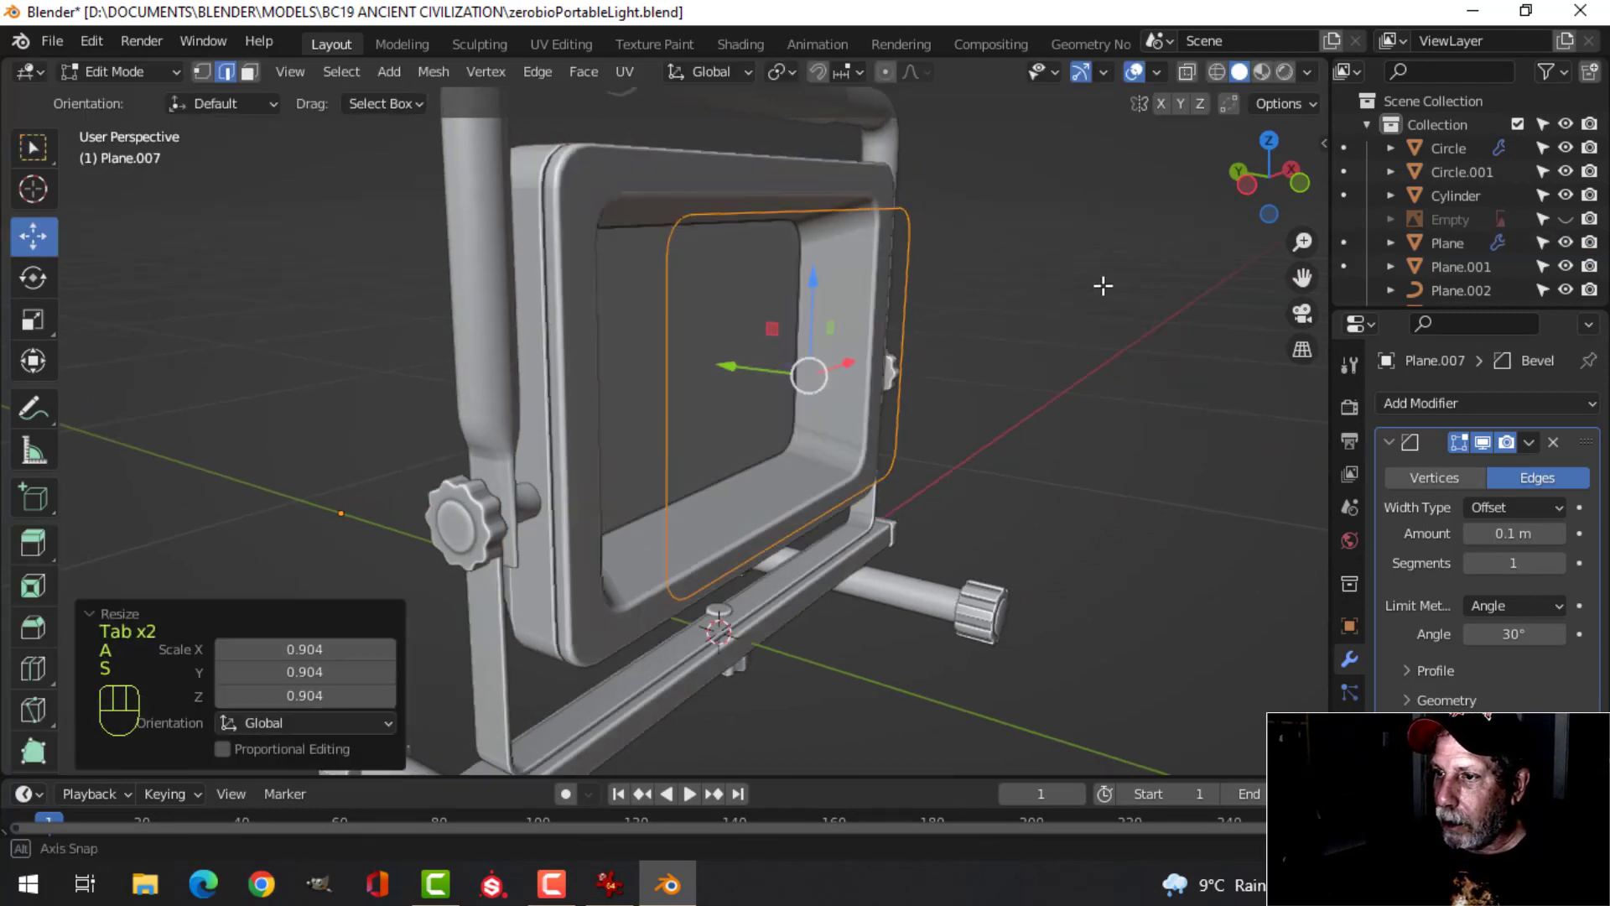
pyautogui.moveTo(1103, 286); pyautogui.dragTo(873, 392, button='middle')
pyautogui.press('g')
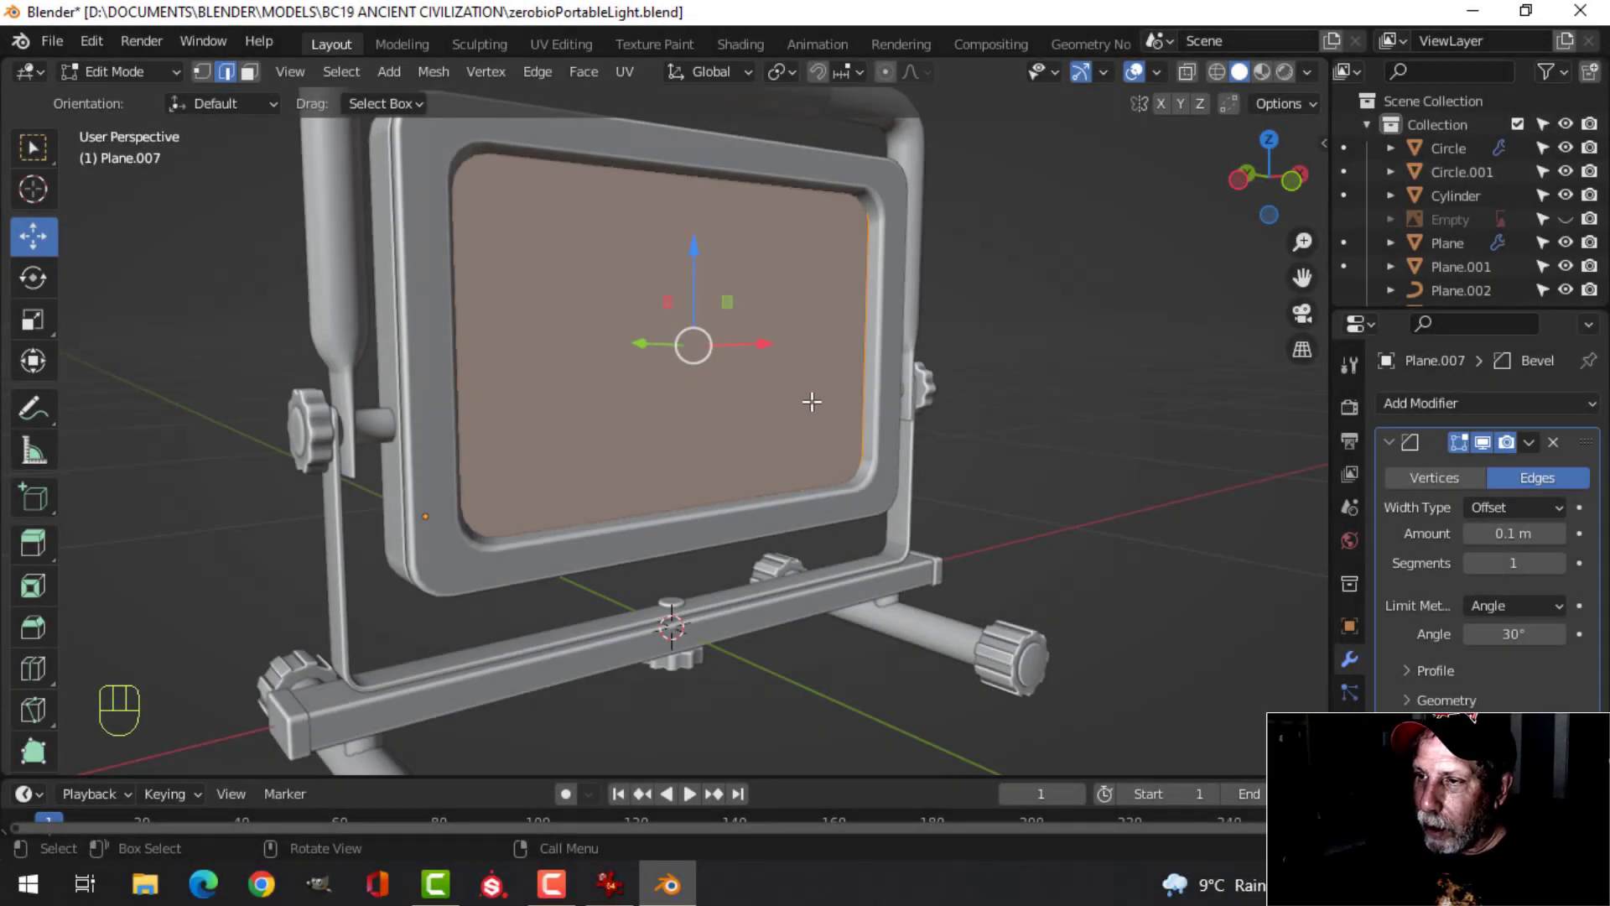
# Rescale the whole front panel to fit the housing's frame and fine-tune its position in the opening
pyautogui.hotkey('alt', 'a')
pyautogui.press('Tab')
pyautogui.moveTo(893, 389); pyautogui.dragTo(787, 424, button='middle')
pyautogui.press('Tab')
pyautogui.press('a')
pyautogui.press('s')
pyautogui.click(790, 428)
pyautogui.moveTo(659, 367); pyautogui.dragTo(660, 366)
pyautogui.moveTo(660, 367); pyautogui.dragTo(765, 379, button='middle')
# Leave mesh editing and hide the front panel to expose the inside of the lamp housing
pyautogui.press('Tab')
pyautogui.click(794, 362)
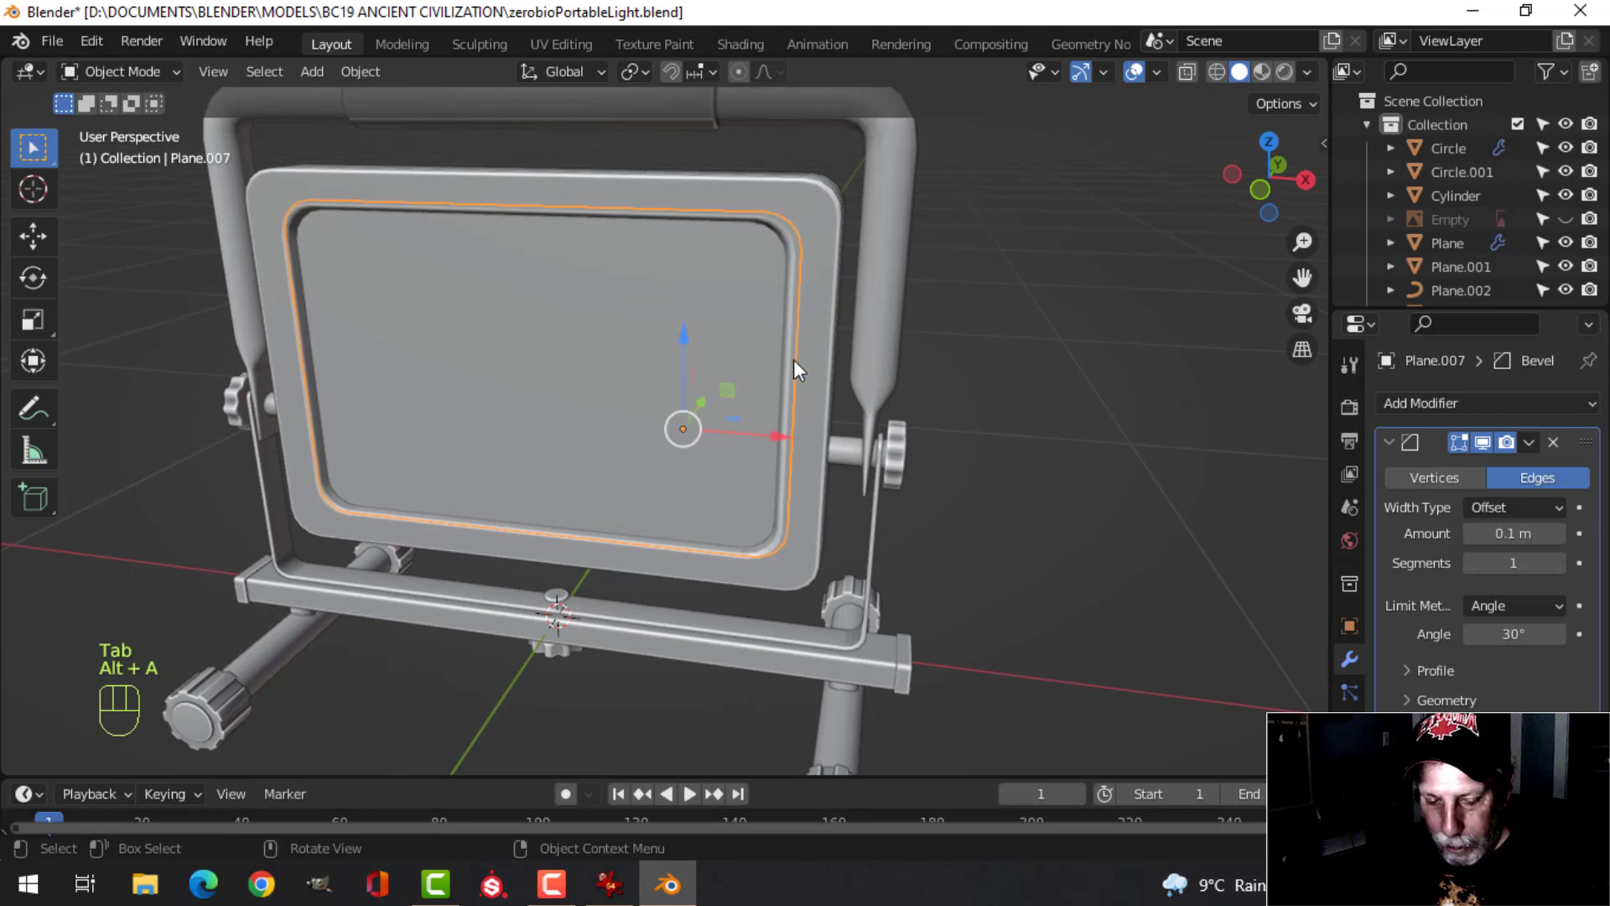
pyautogui.press('h')
pyautogui.moveTo(794, 359); pyautogui.dragTo(601, 393, button='middle')
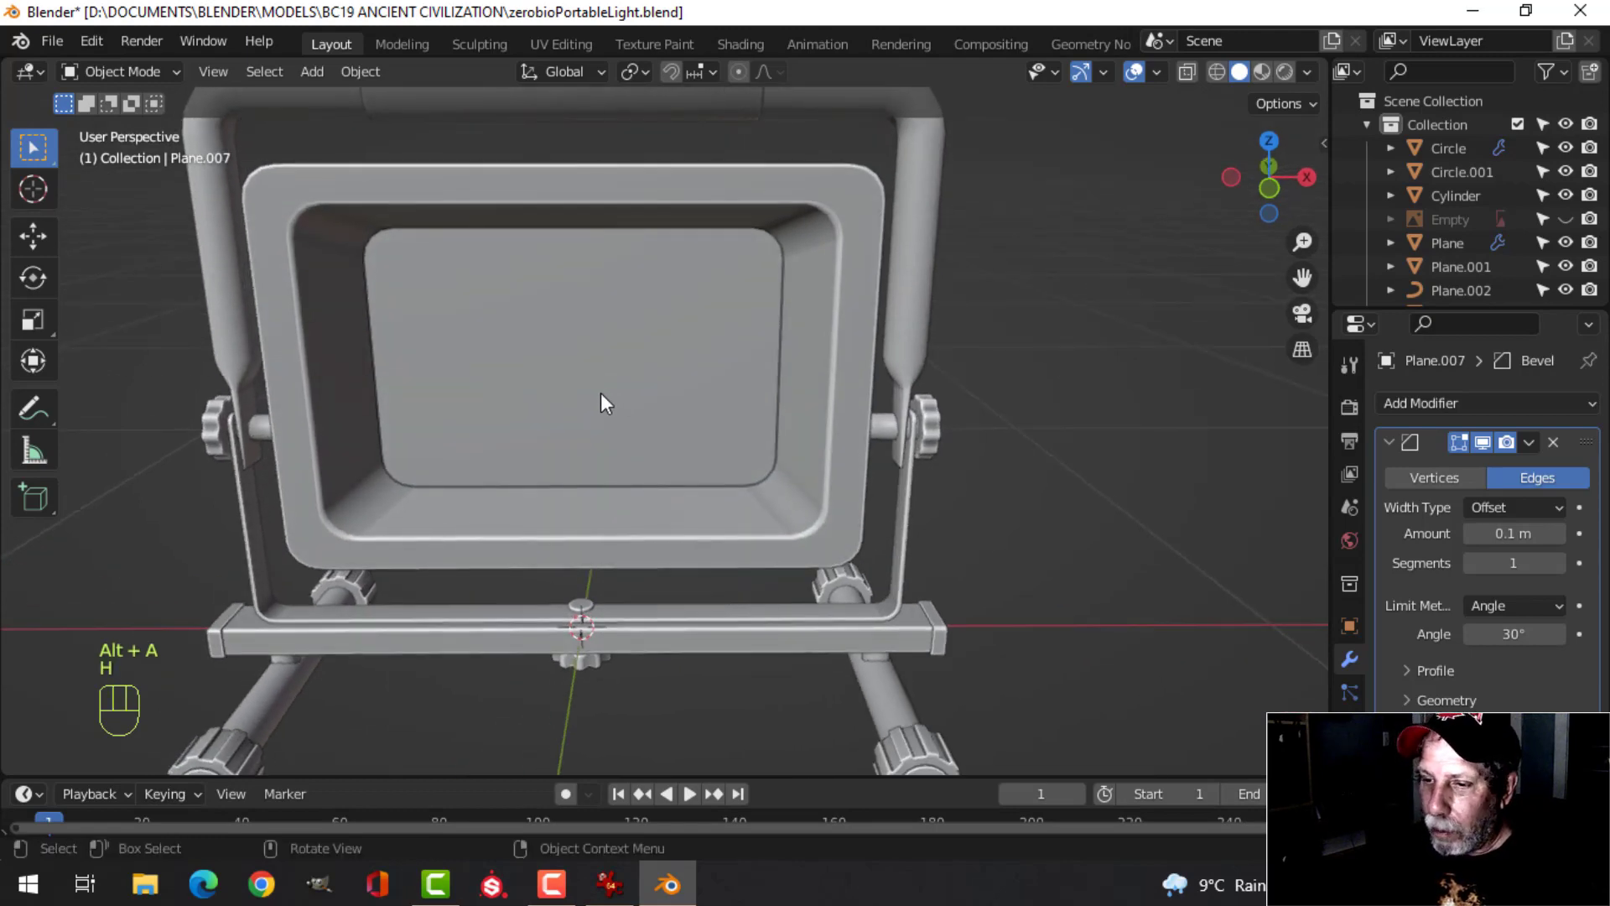
# Add an 18-vertex cylinder with cap fill set to Nothing and scale its mesh to 0.059
pyautogui.hotkey('shift', 'a')
pyautogui.moveTo(530, 379)
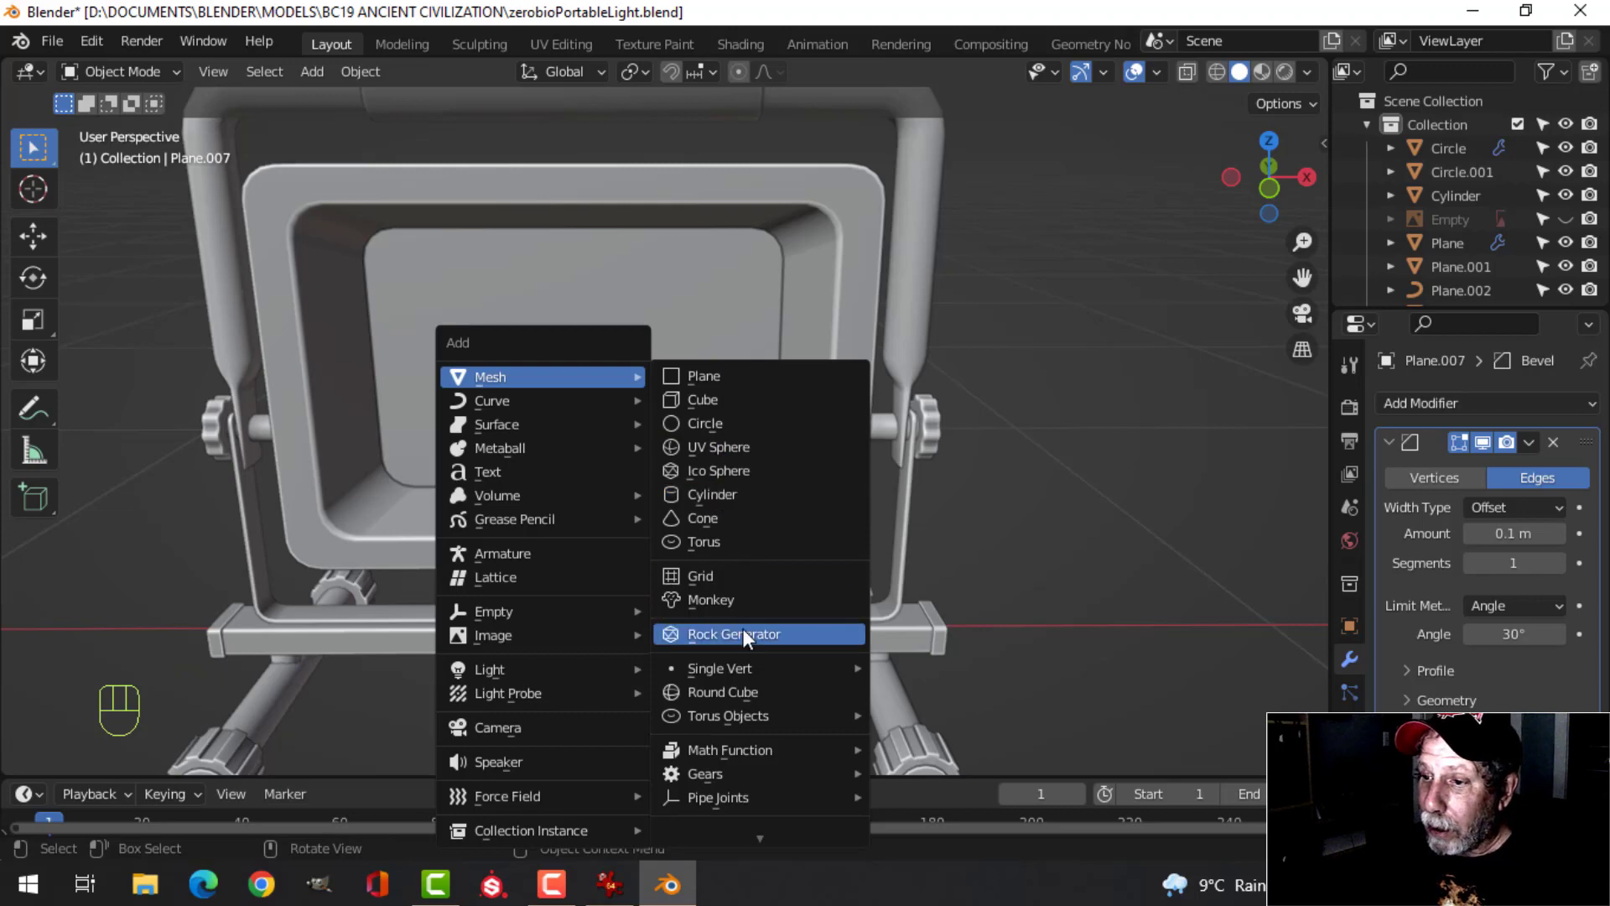
pyautogui.click(718, 496)
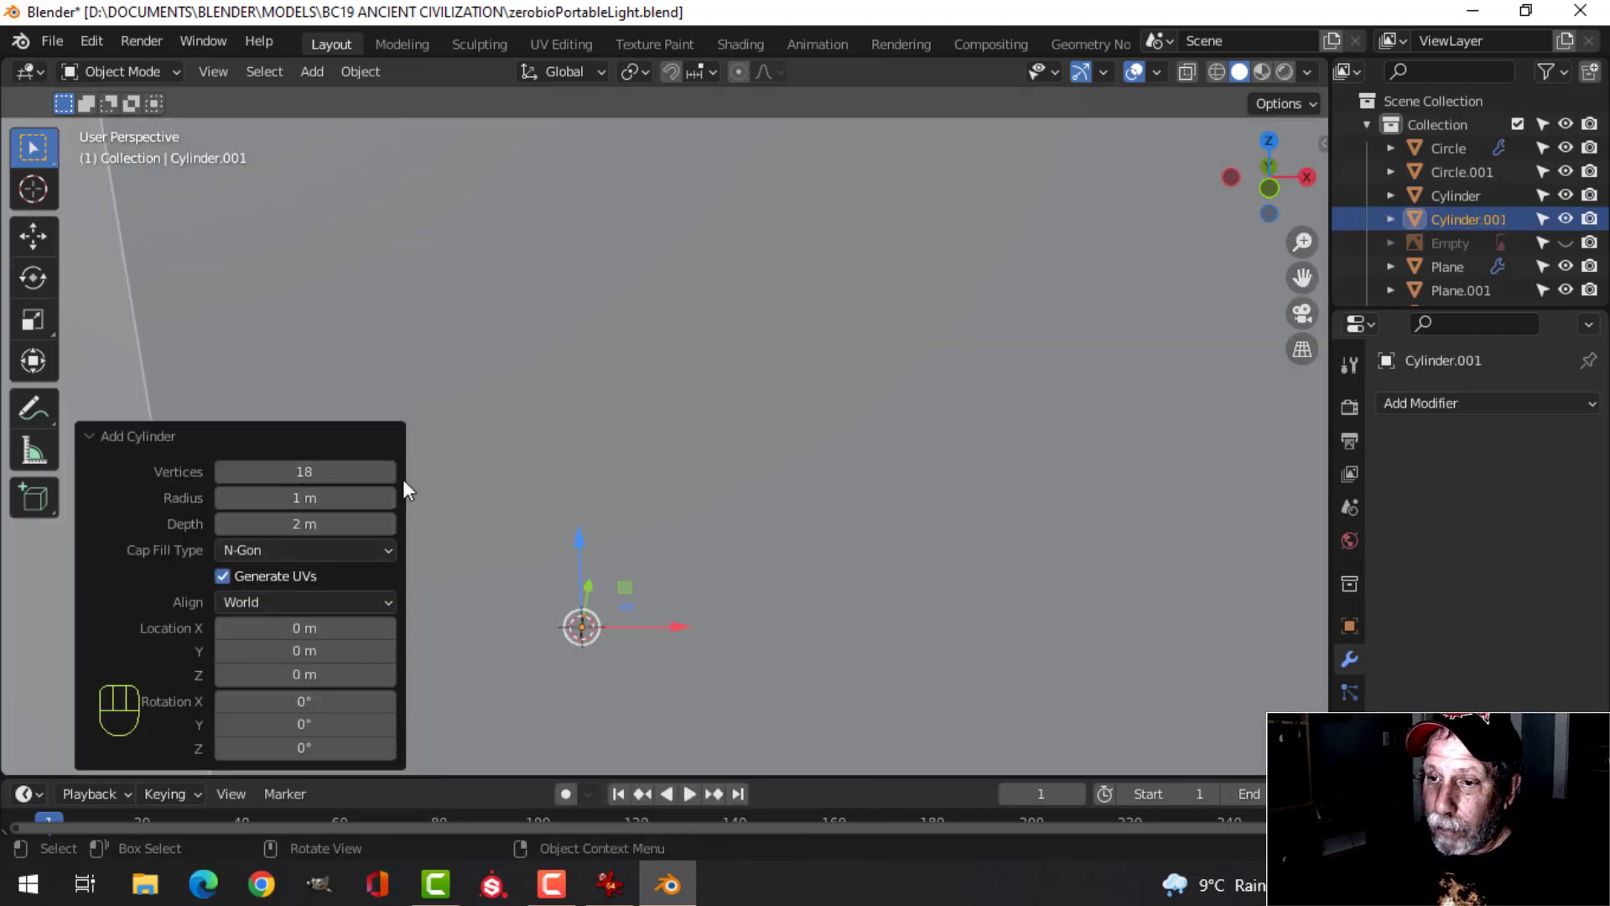
pyautogui.scroll(-3, 404, 481)
pyautogui.click(292, 549)
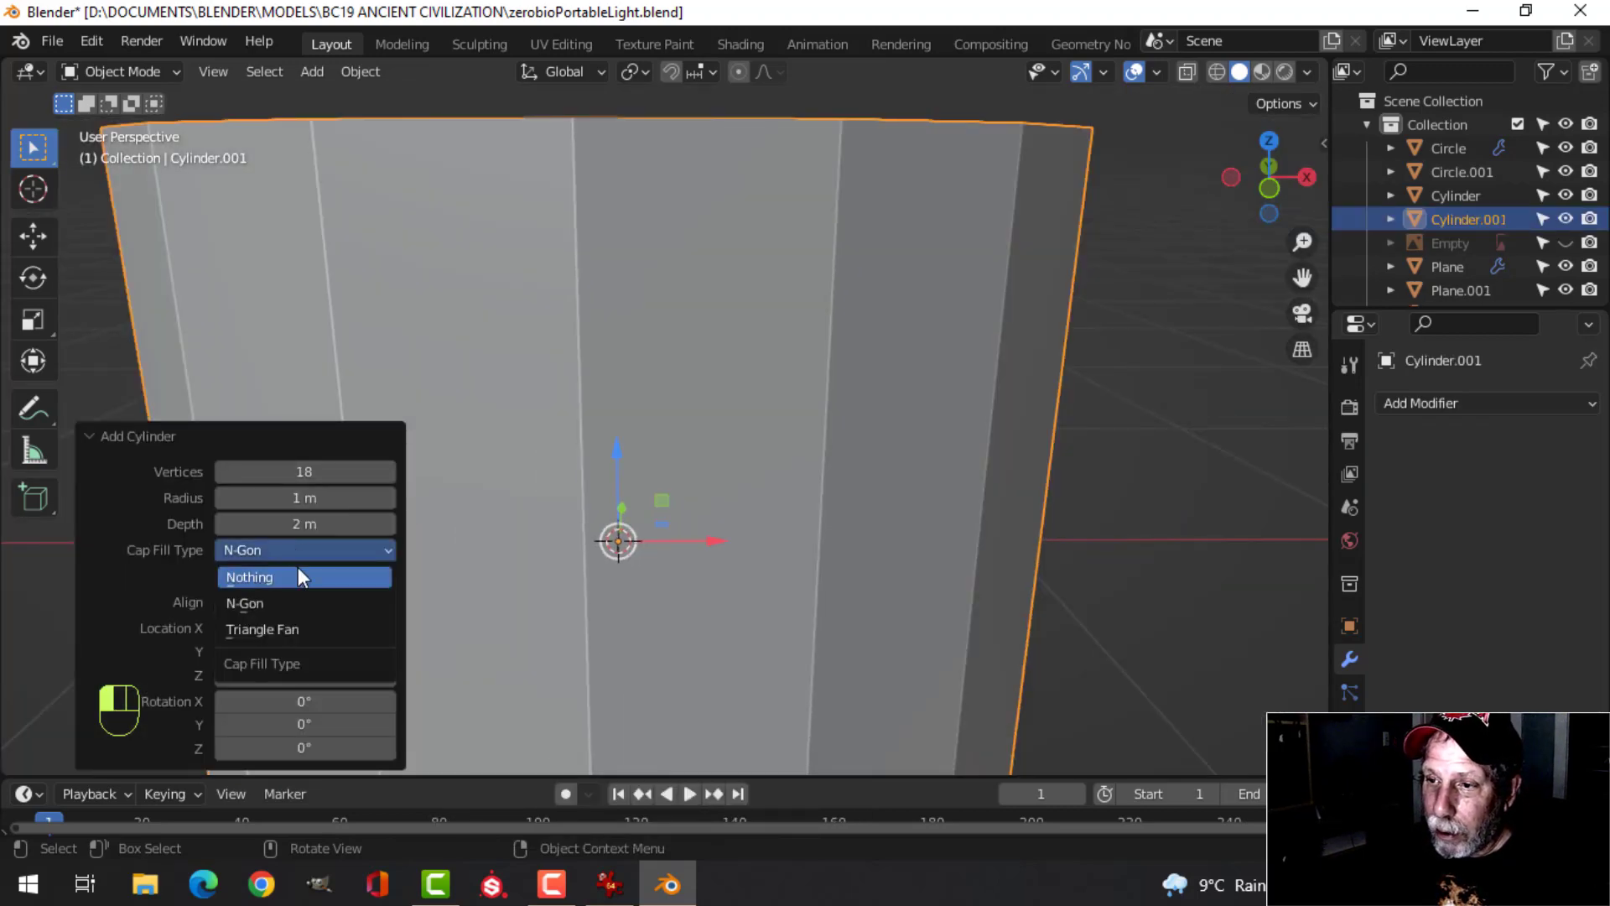
pyautogui.click(298, 569)
pyautogui.scroll(-3, 767, 419)
pyautogui.press('Tab')
pyautogui.press('s')
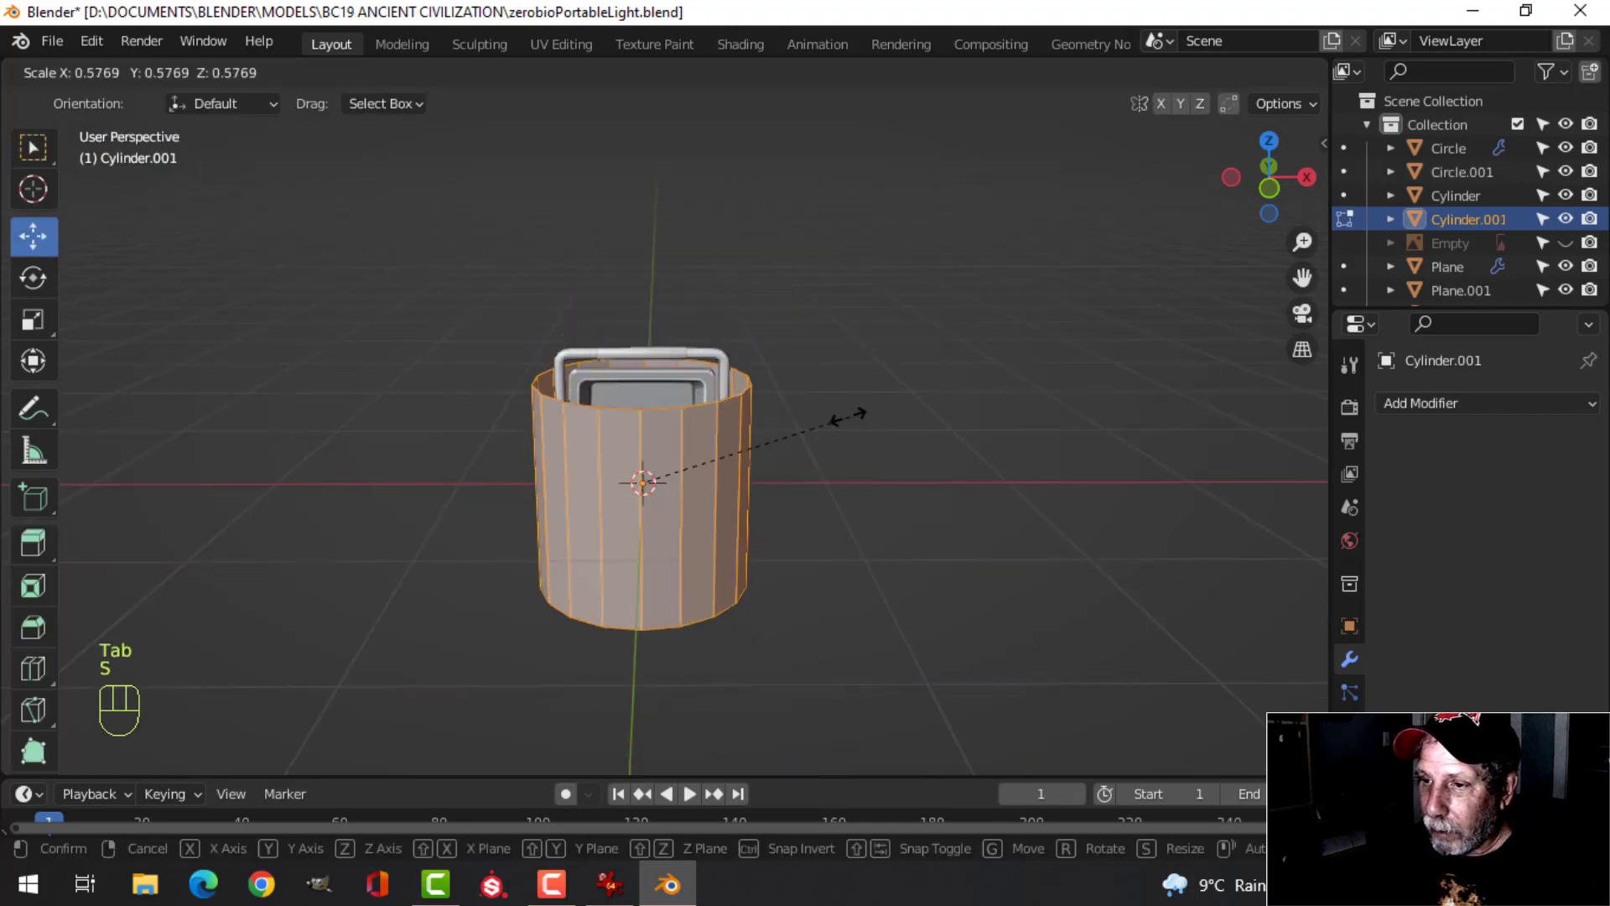
pyautogui.click(661, 471)
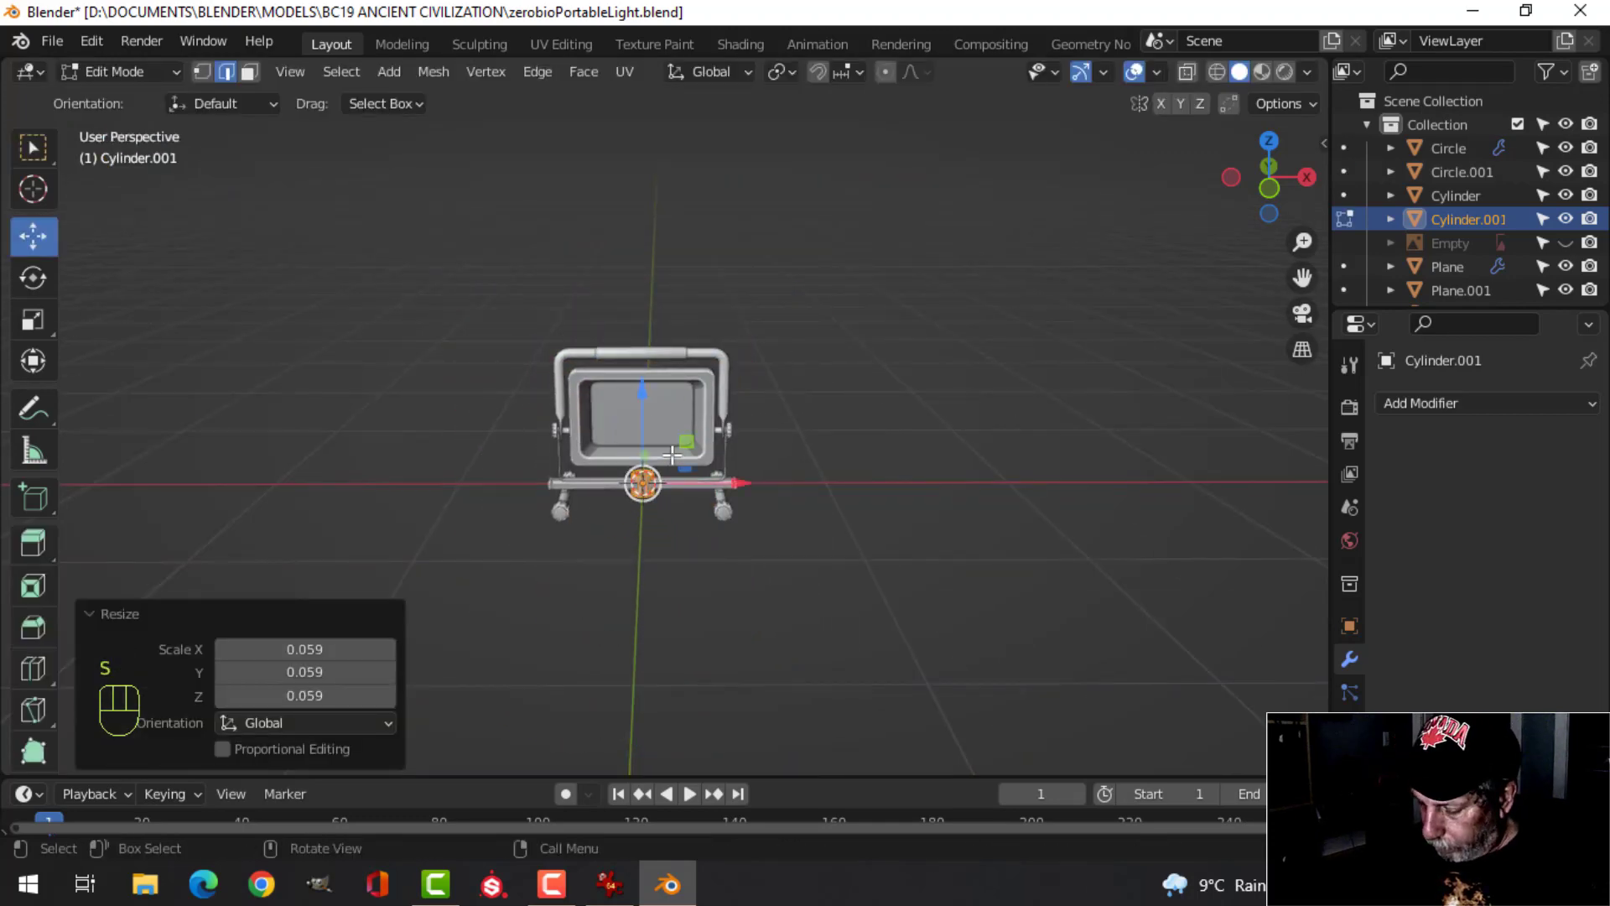
# In front view, scale the cylinder by 0.872, raise it about 0.437 m along Z into the housing, and scale it by 0.840
pyautogui.press('KP_1')
pyautogui.scroll(5, 673, 454)
pyautogui.press('s')
pyautogui.click(746, 484)
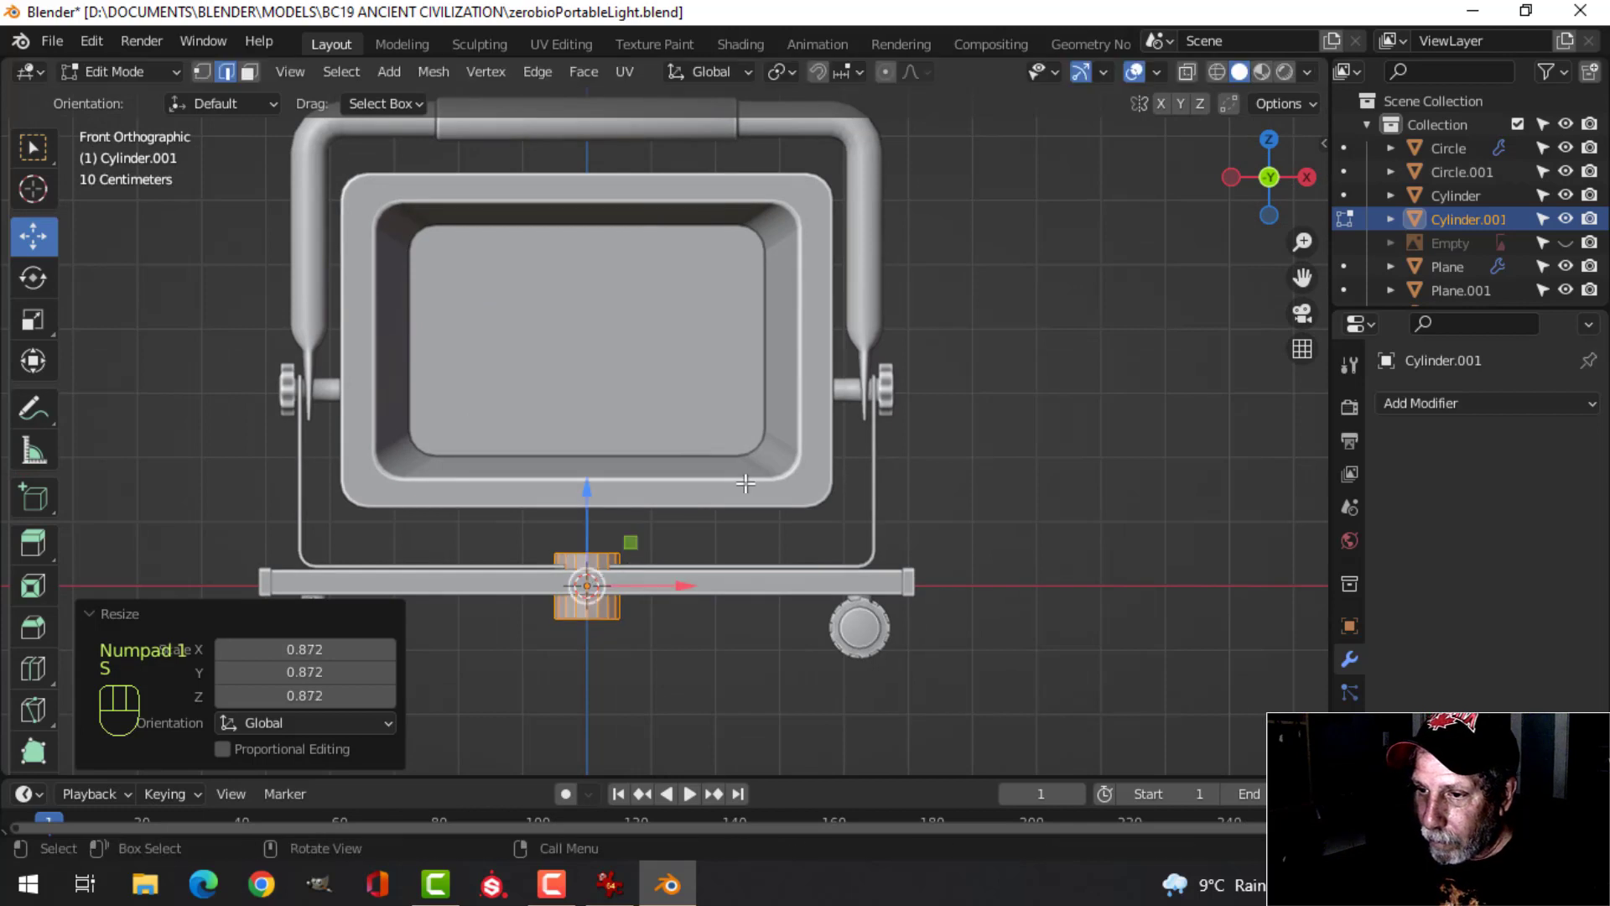
pyautogui.press('g')
pyautogui.click(579, 252)
pyautogui.press('s')
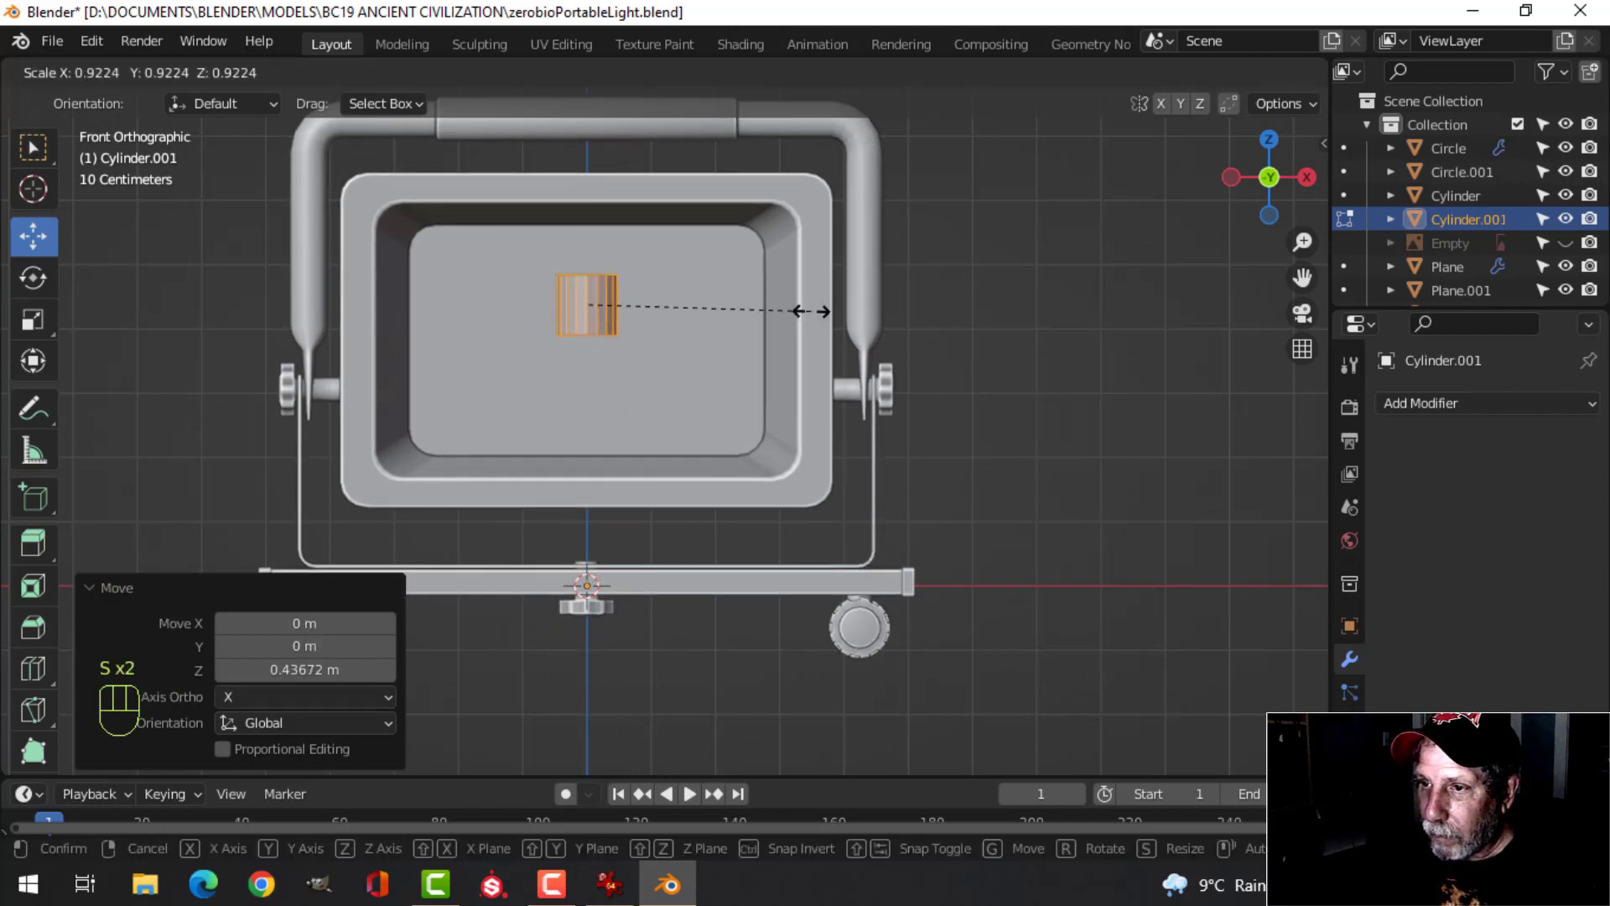
pyautogui.click(801, 307)
# Rotate the cylinder 90° about Y and stretch it by about 7.675 along X into a horizontal light tube
pyautogui.press('r')
pyautogui.press('y')
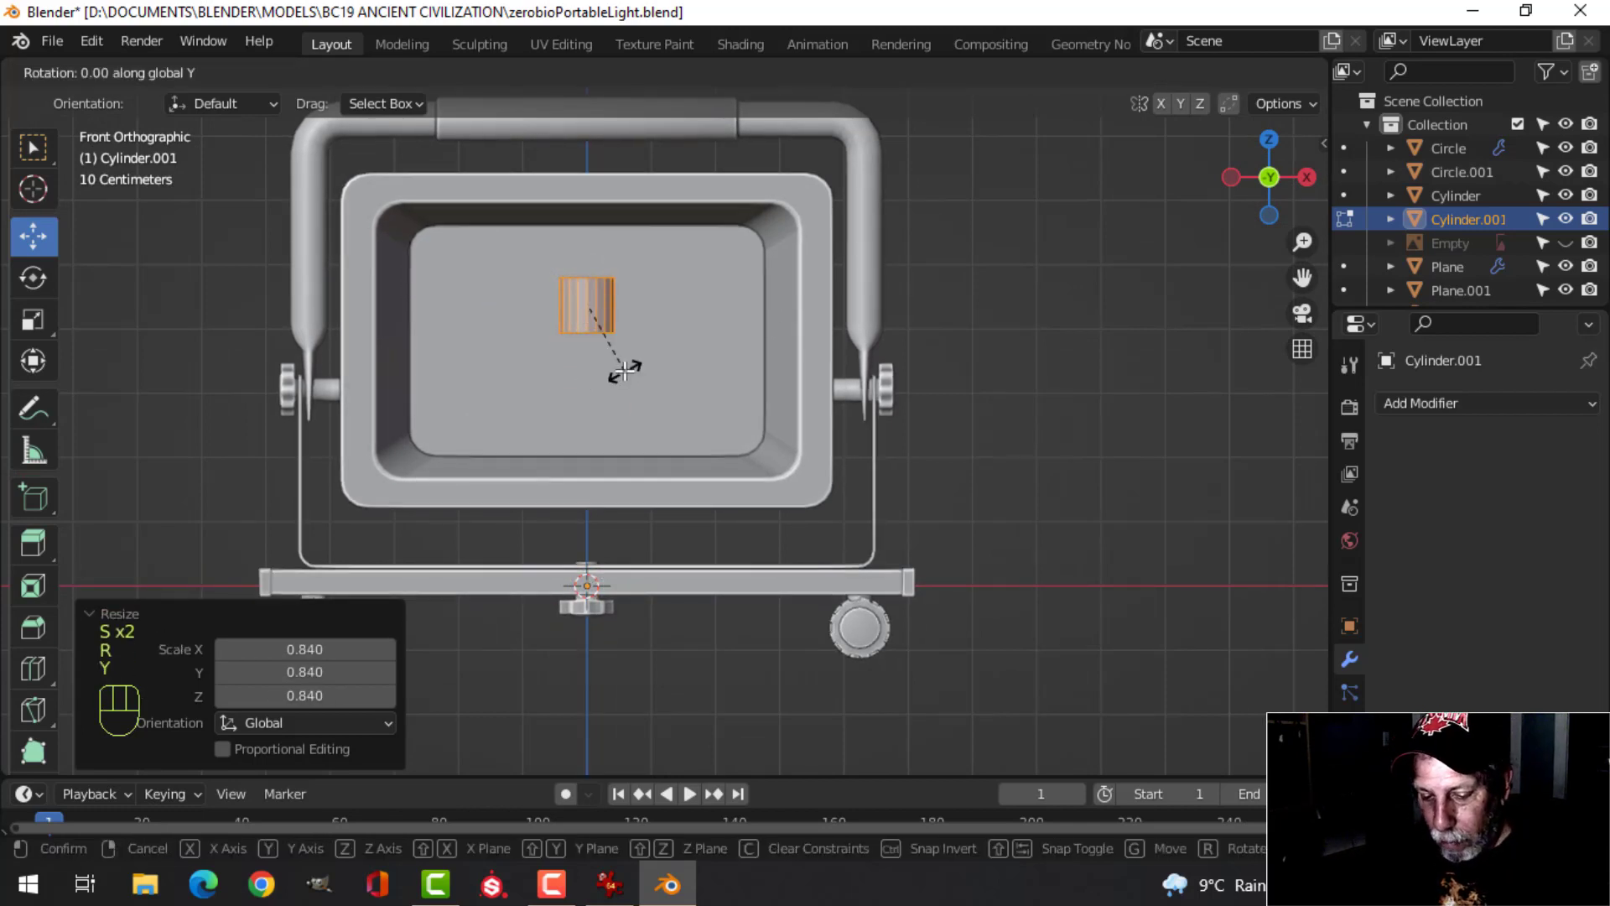
pyautogui.press('9')
pyautogui.press('0')
pyautogui.click(618, 359)
pyautogui.press('s')
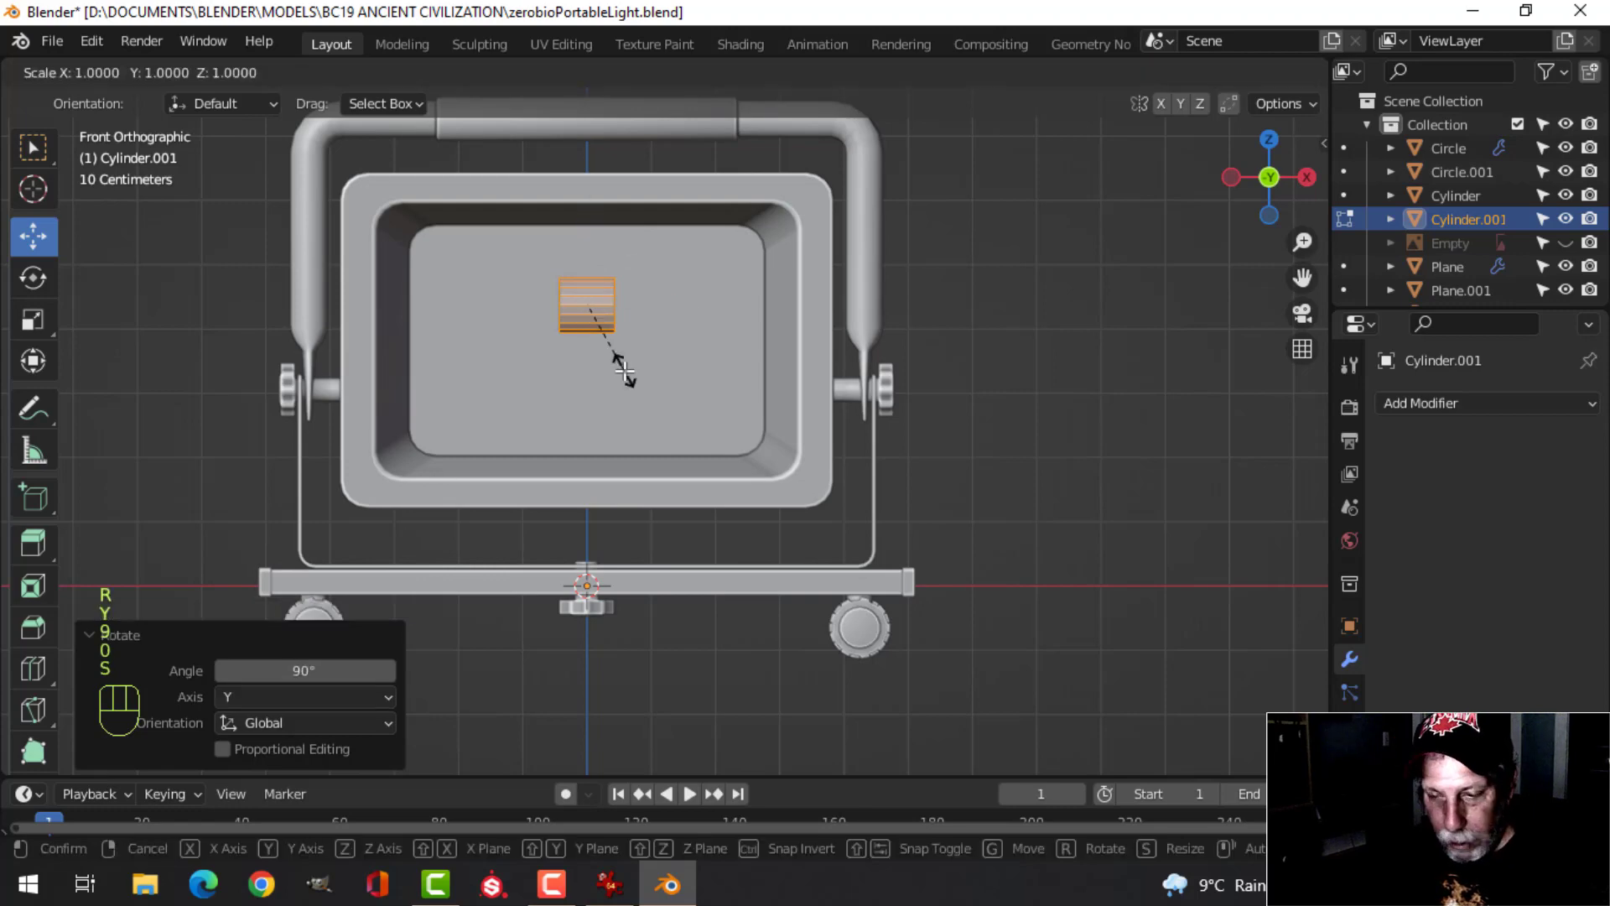
pyautogui.press('Escape')
pyautogui.press('s')
pyautogui.press('x')
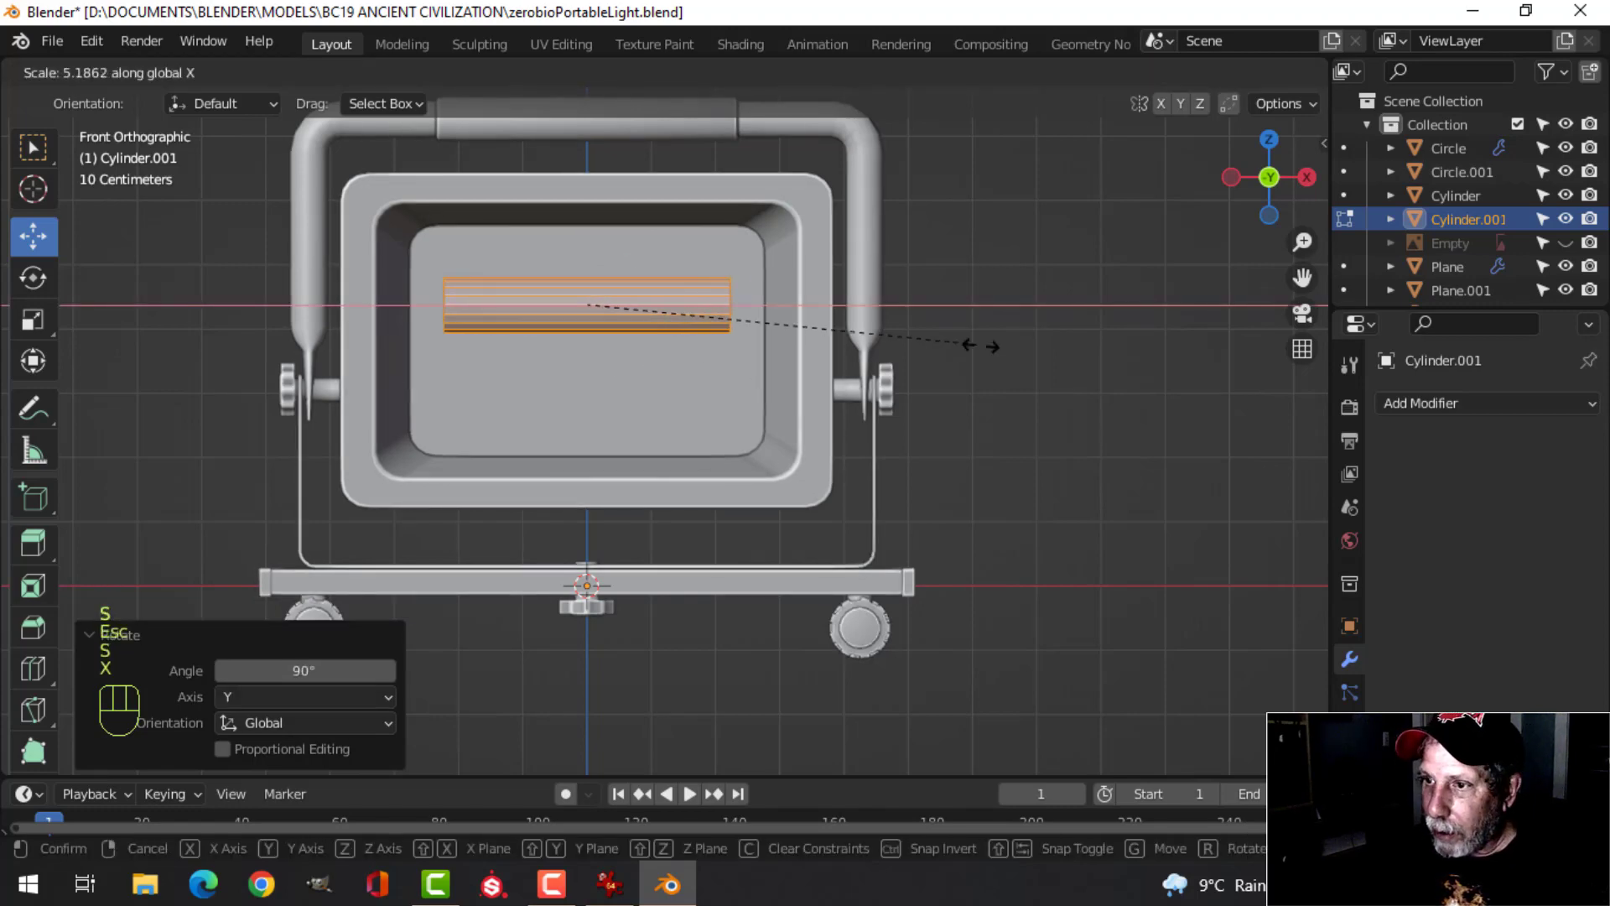
pyautogui.click(1157, 332)
# Make the light tube thinner without changing its X length and raise it about 0.053 m along Z
pyautogui.moveTo(1158, 332); pyautogui.dragTo(928, 395, button='middle')
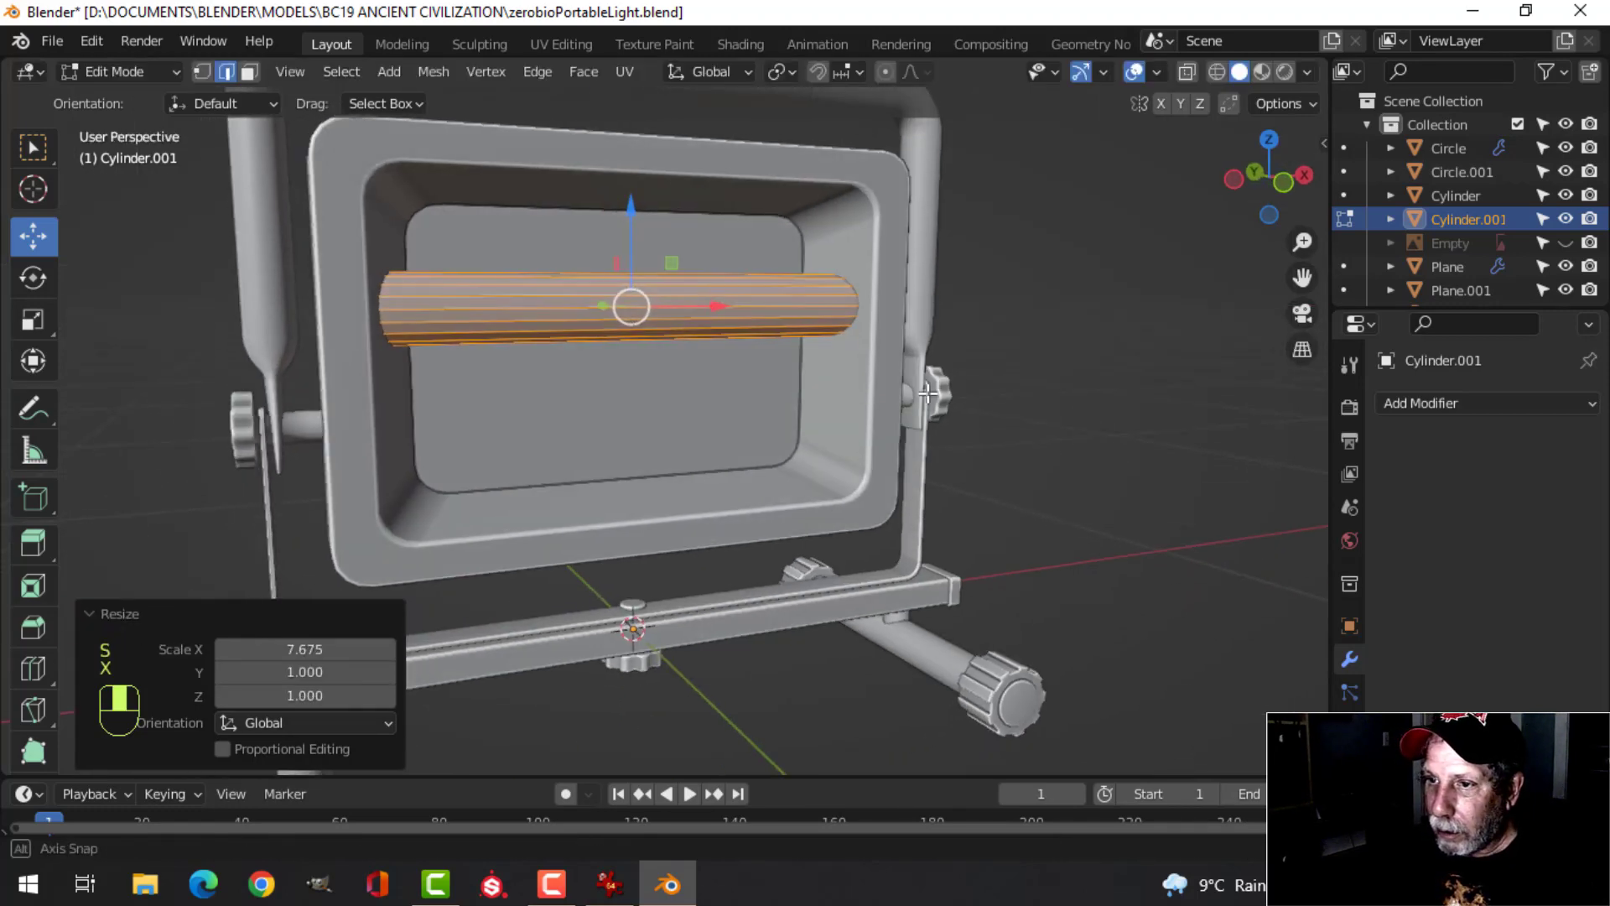
pyautogui.press('s')
pyautogui.hotkey('shift', 'x')
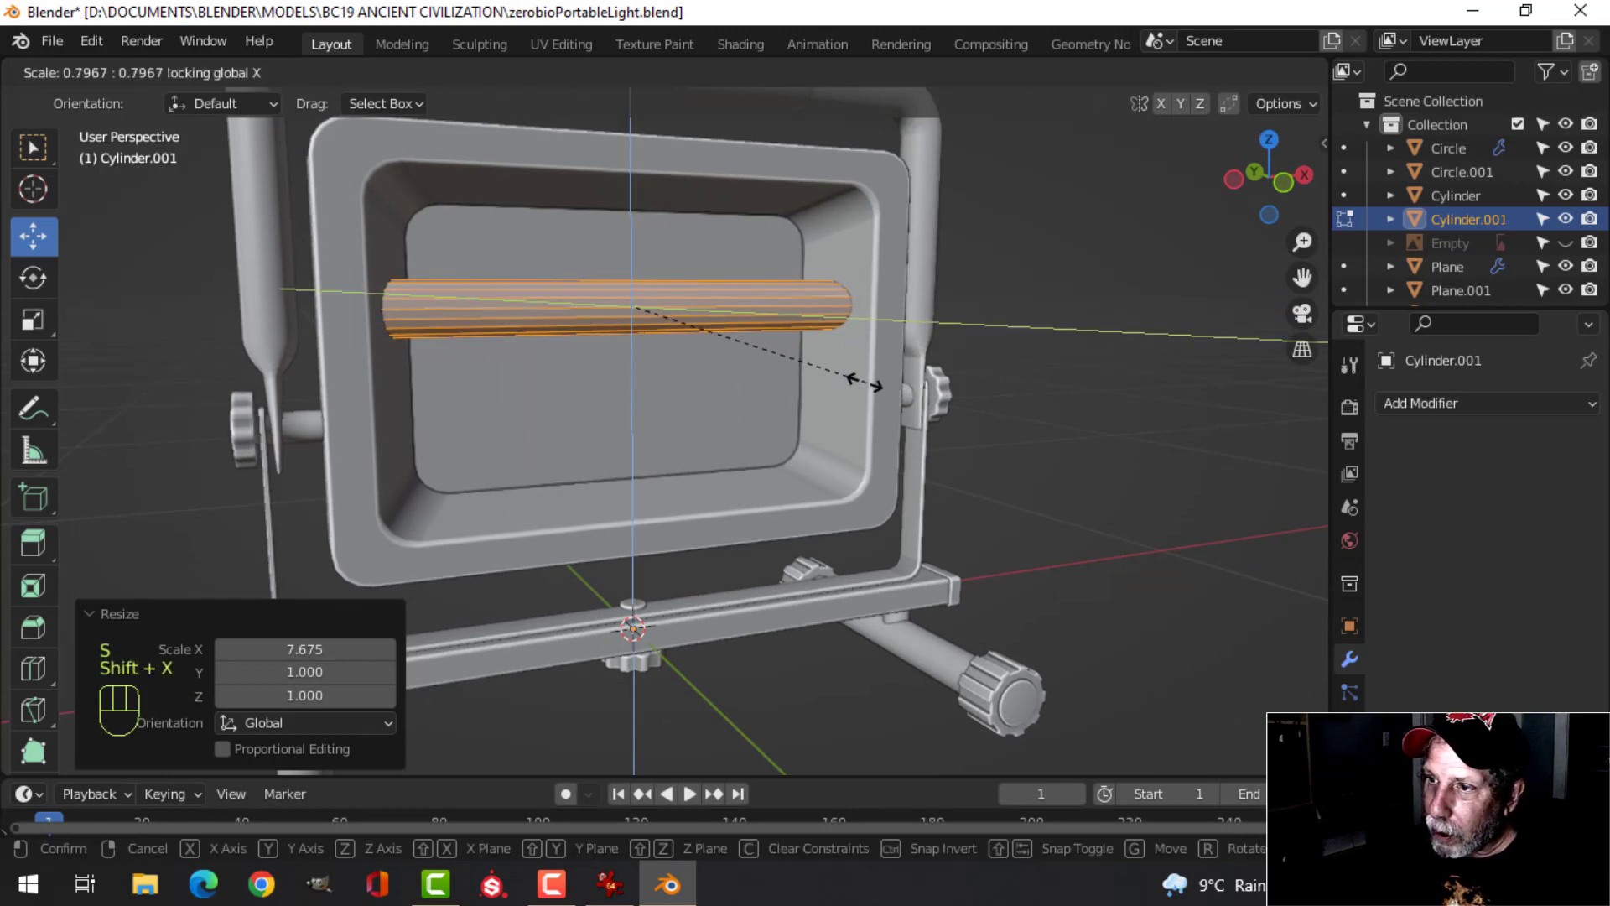
pyautogui.click(843, 381)
pyautogui.press('g')
pyautogui.hotkey('shift', 'x')
pyautogui.click(615, 236)
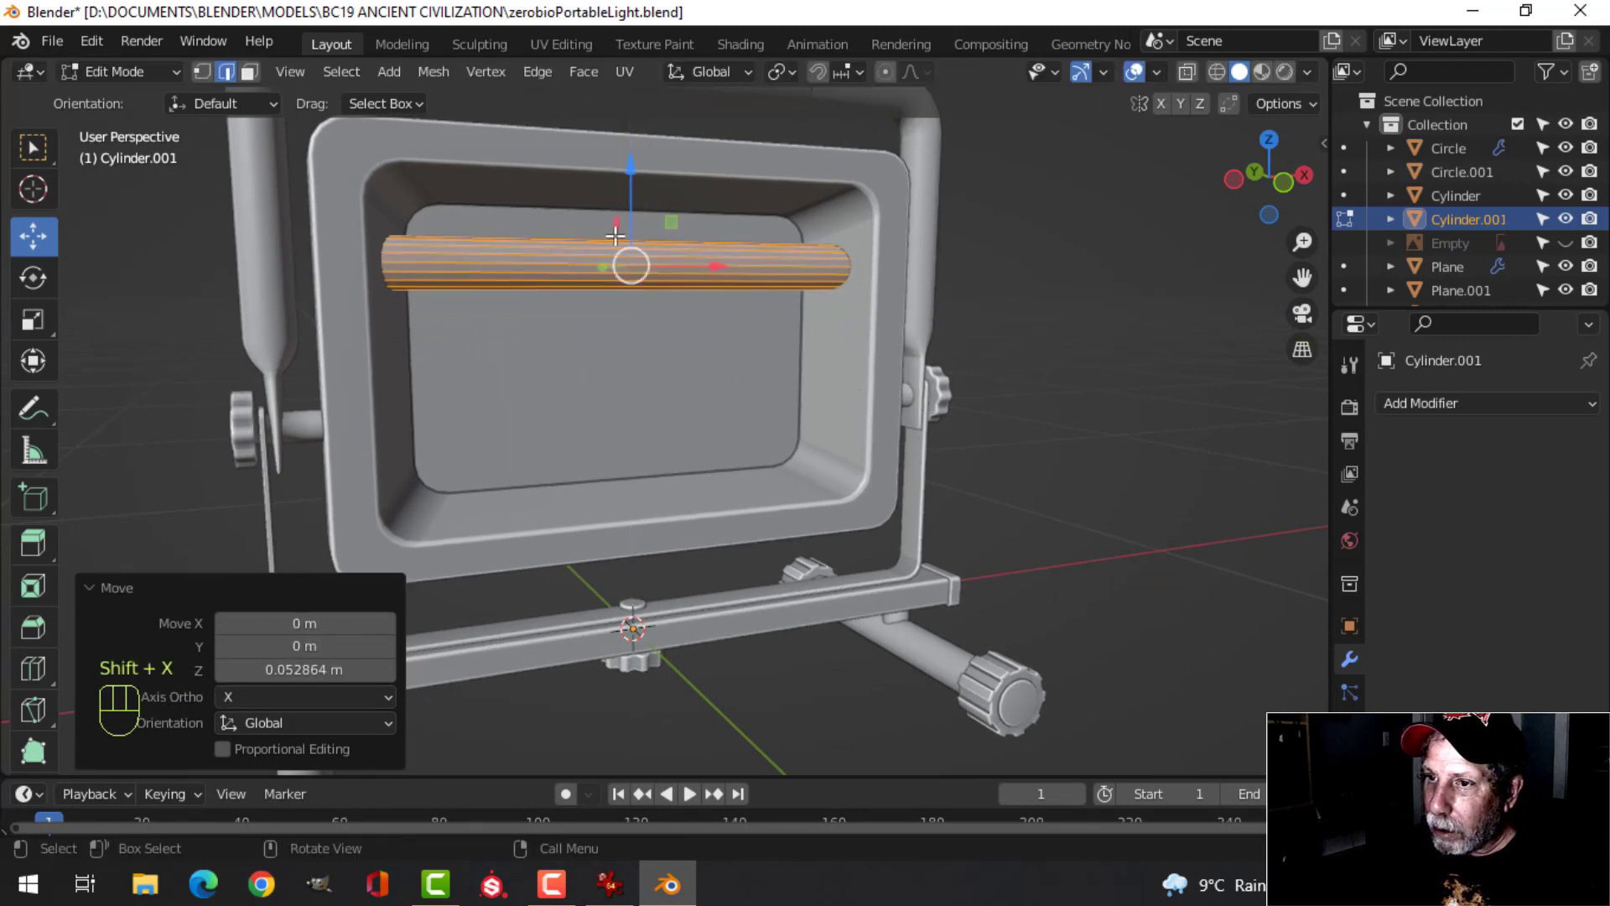
# Apply smooth shading to the light tube in Object Mode and deselect it
pyautogui.press('Tab')
pyautogui.rightClick(574, 263)
pyautogui.click(575, 264)
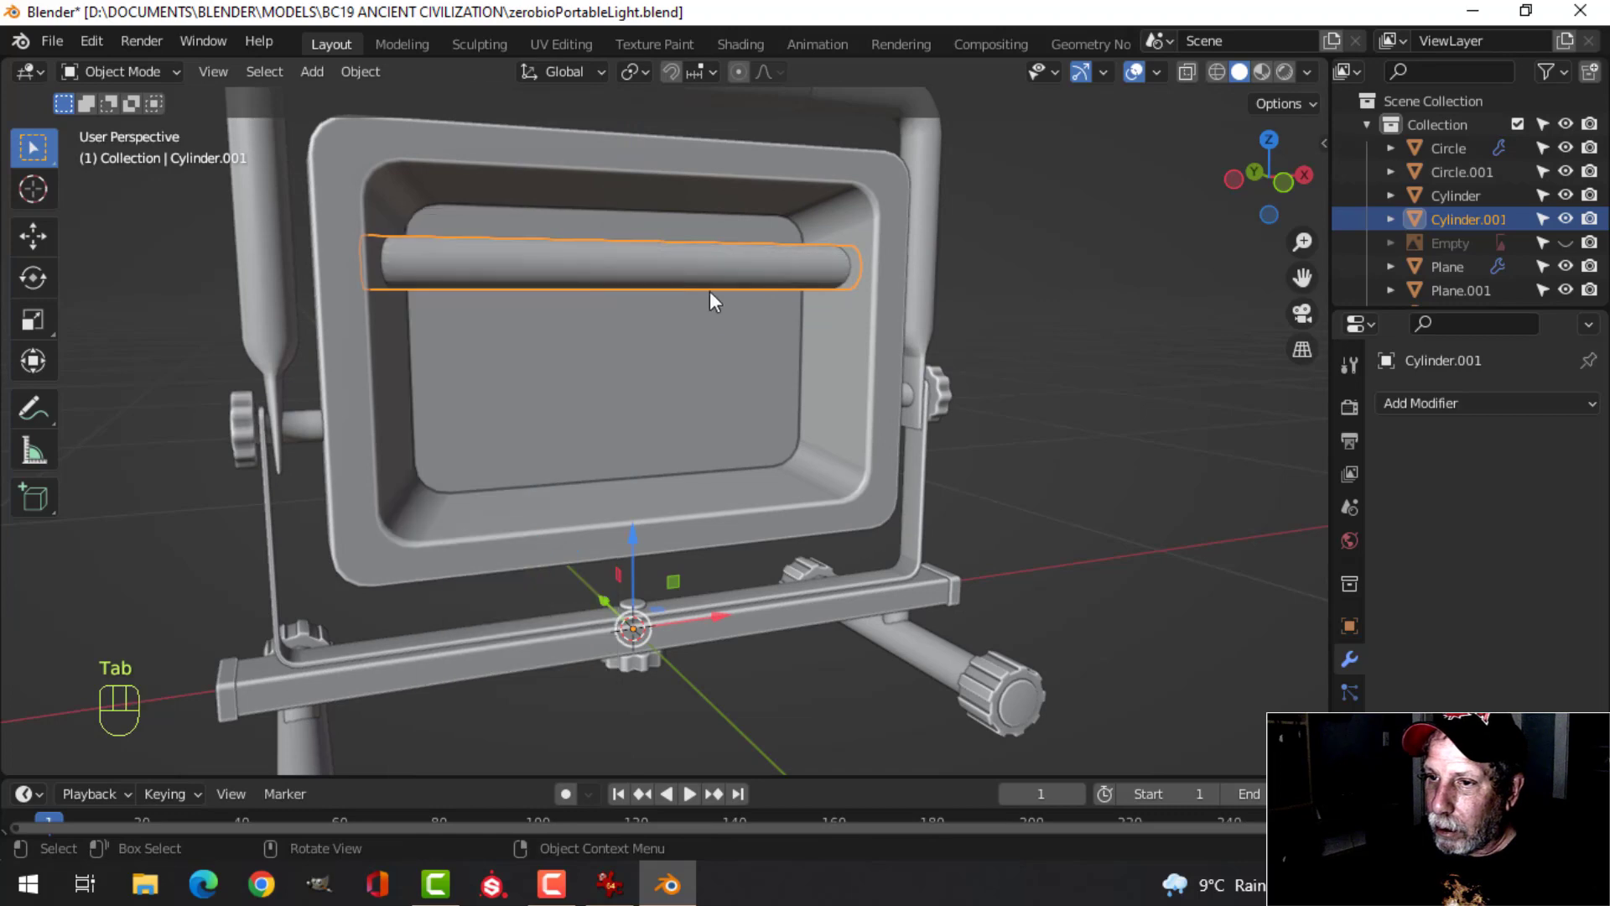
pyautogui.moveTo(710, 290); pyautogui.dragTo(687, 248, button='middle')
pyautogui.hotkey('alt', 'a')
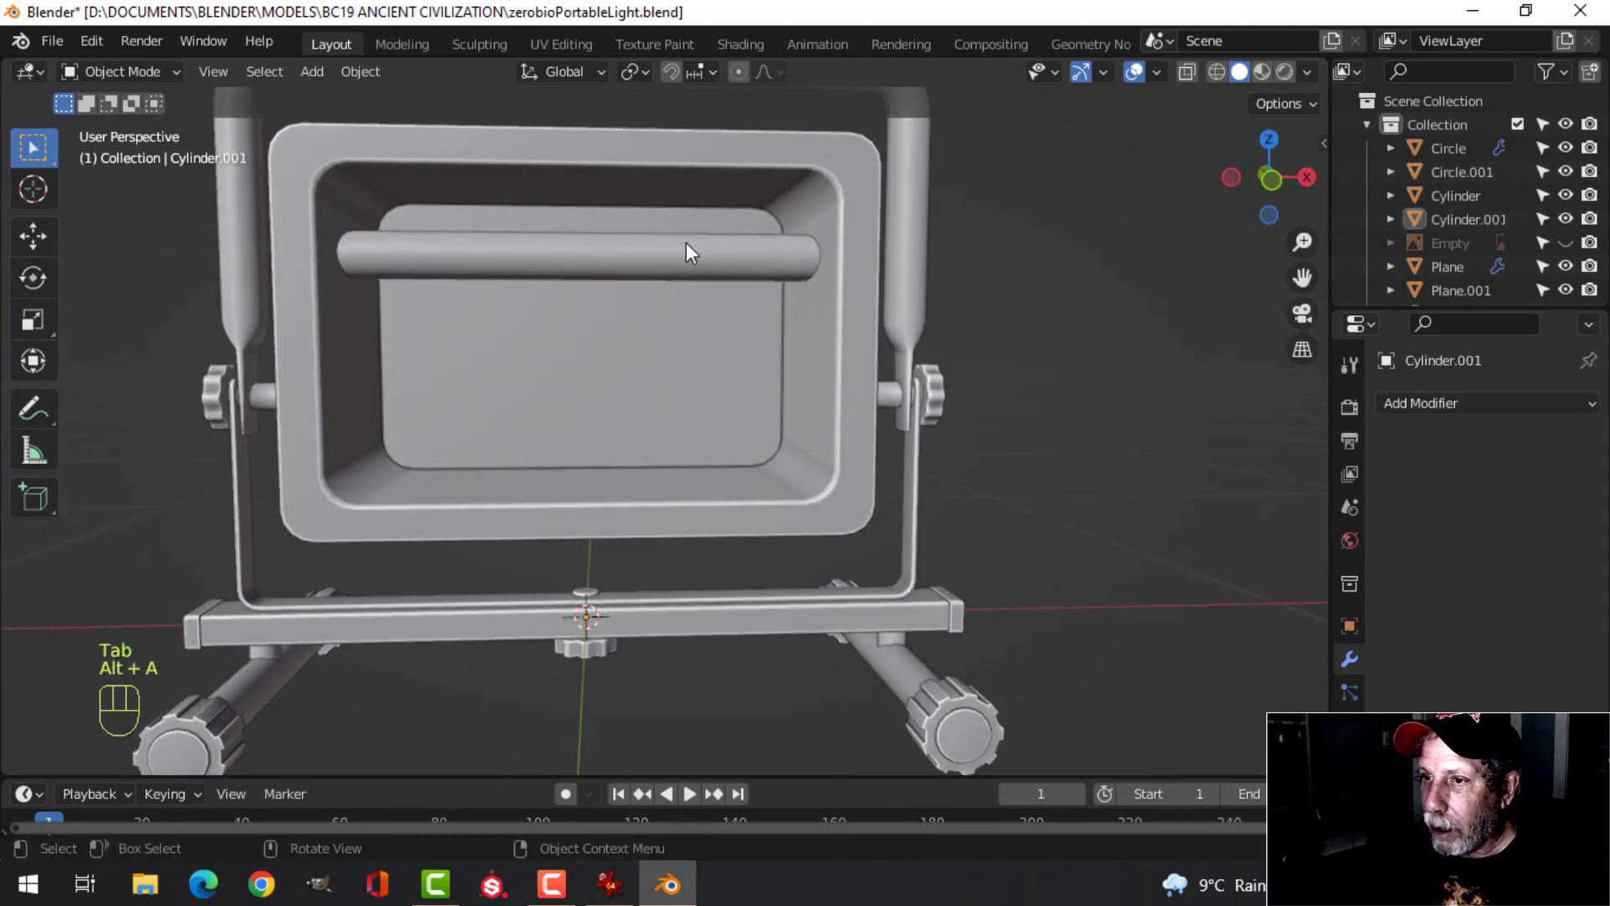
# In front view, duplicate the light tube's mesh twice, placing the copies lower along Z inside the housing
pyautogui.press('Tab')
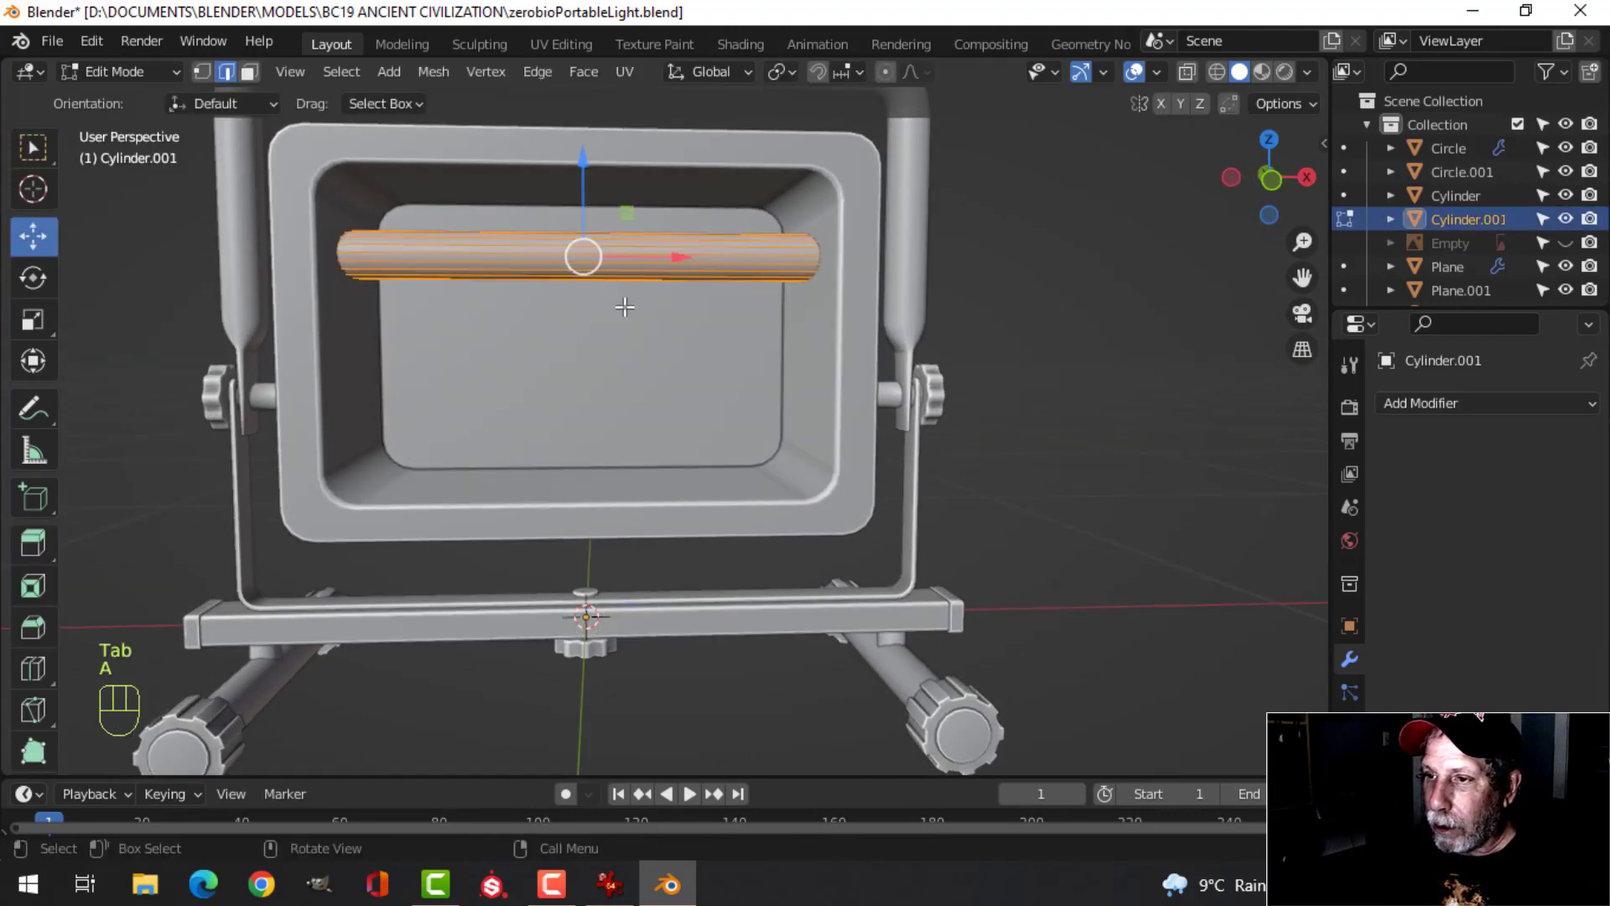
pyautogui.press('KP_1')
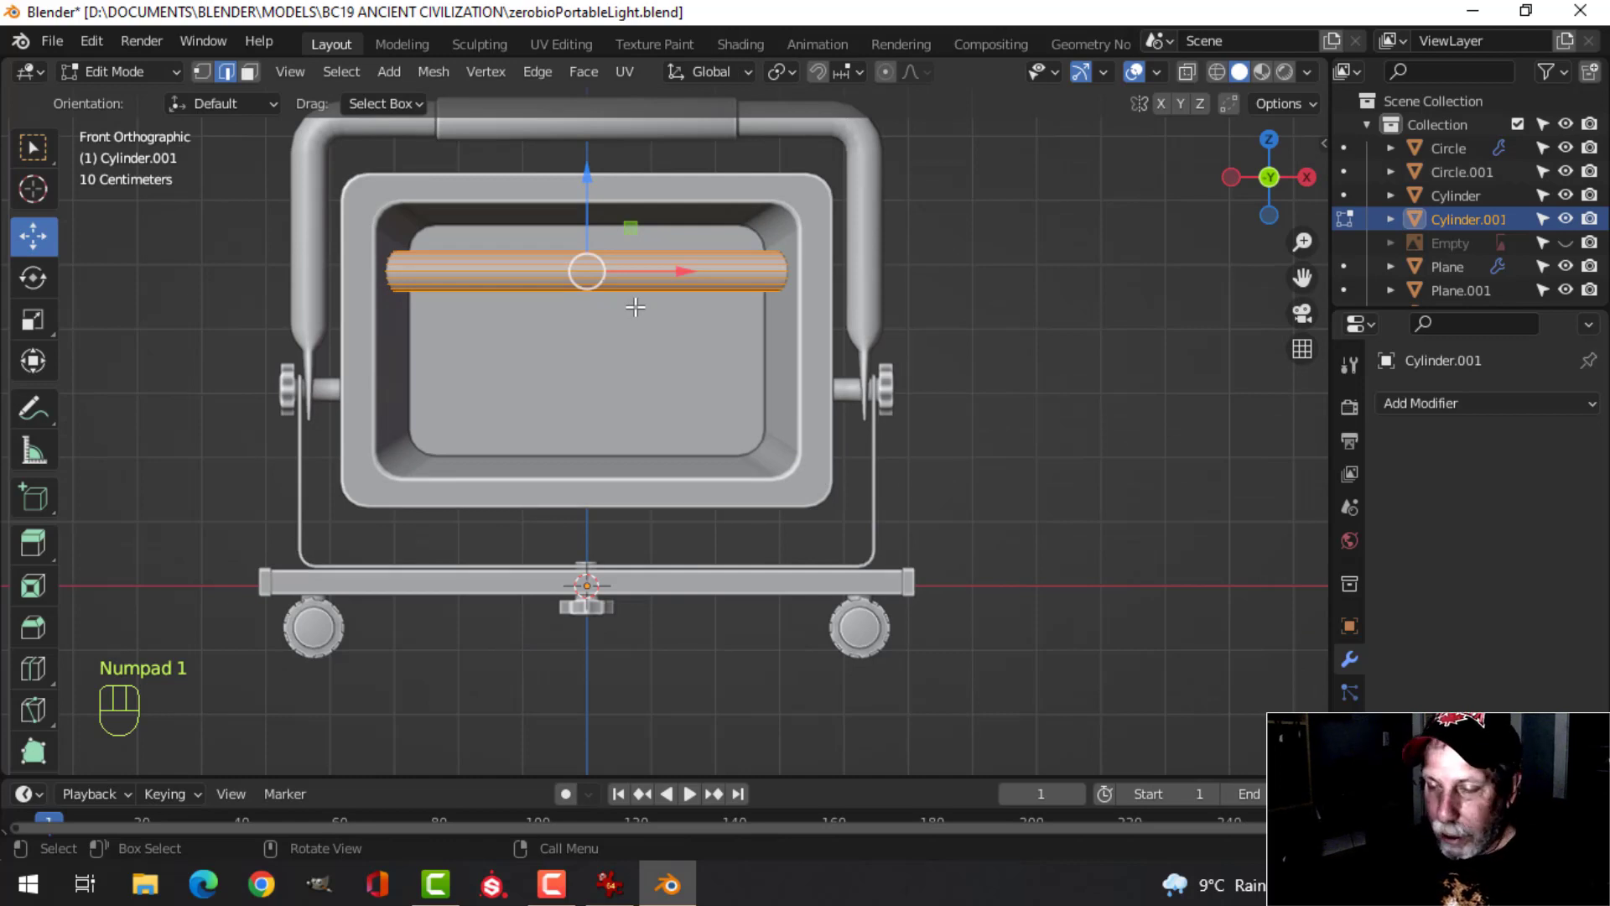
pyautogui.hotkey('shift', 'd')
pyautogui.moveTo(595, 178); pyautogui.dragTo(588, 310)
pyautogui.hotkey('shift', 'd')
pyautogui.click(593, 249)
pyautogui.press('Tab')
# Reveal all hidden objects to bring back the front panel, and hide the reference image again
pyautogui.scroll(-3, 743, 309)
pyautogui.hotkey('alt', 'a')
pyautogui.moveTo(743, 301); pyautogui.dragTo(639, 394, button='middle')
pyautogui.hotkey('alt', 'h')
pyautogui.hotkey('alt', 'a')
pyautogui.scroll(5, 639, 396)
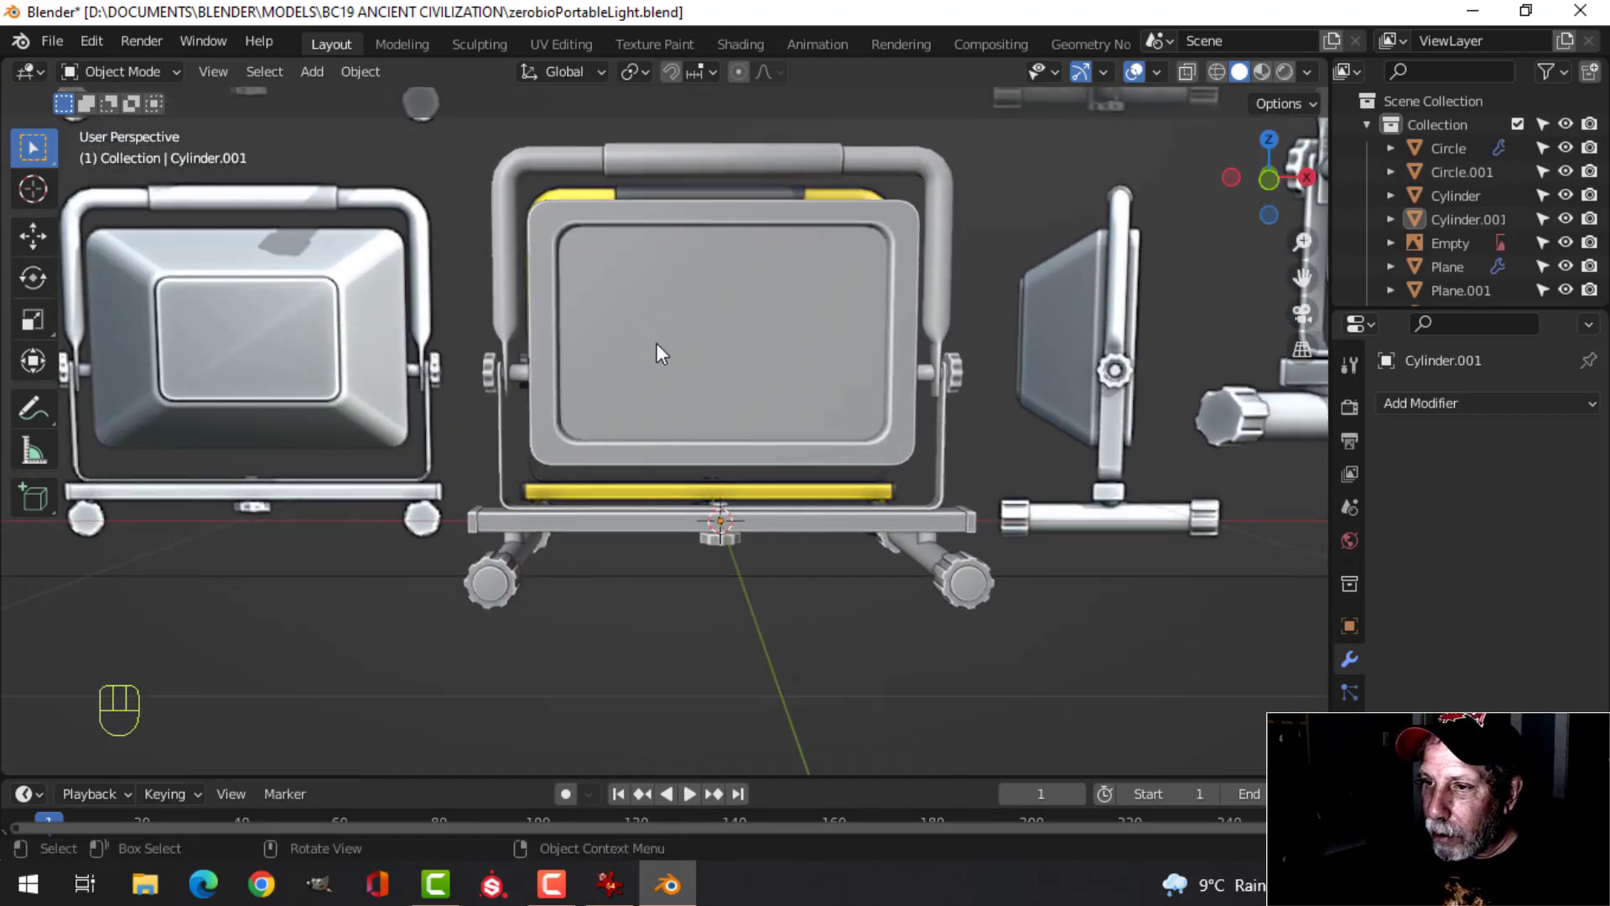
pyautogui.keyDown('shift'); pyautogui.click(1565, 242); pyautogui.keyUp('shift')
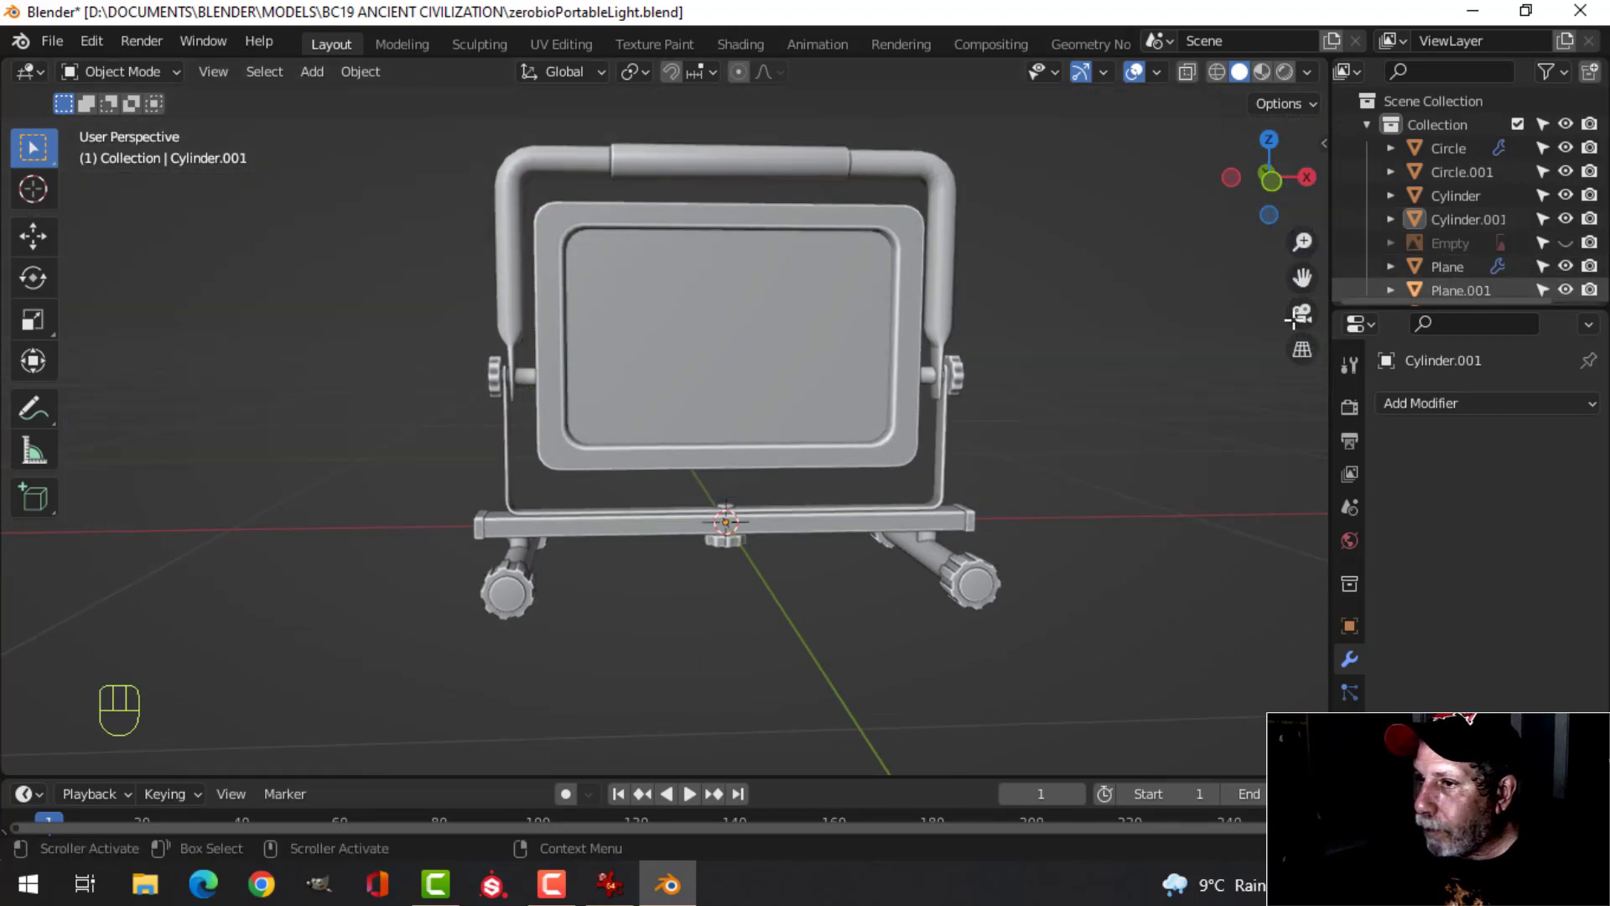
# Give the foot end caps a near-black viewport display color and set the viewport shading color to Object
pyautogui.keyDown('shift'); pyautogui.moveTo(1046, 359); pyautogui.dragTo(920, 385, button='middle'); pyautogui.keyUp('shift')
pyautogui.scroll(-3, 1003, 467)
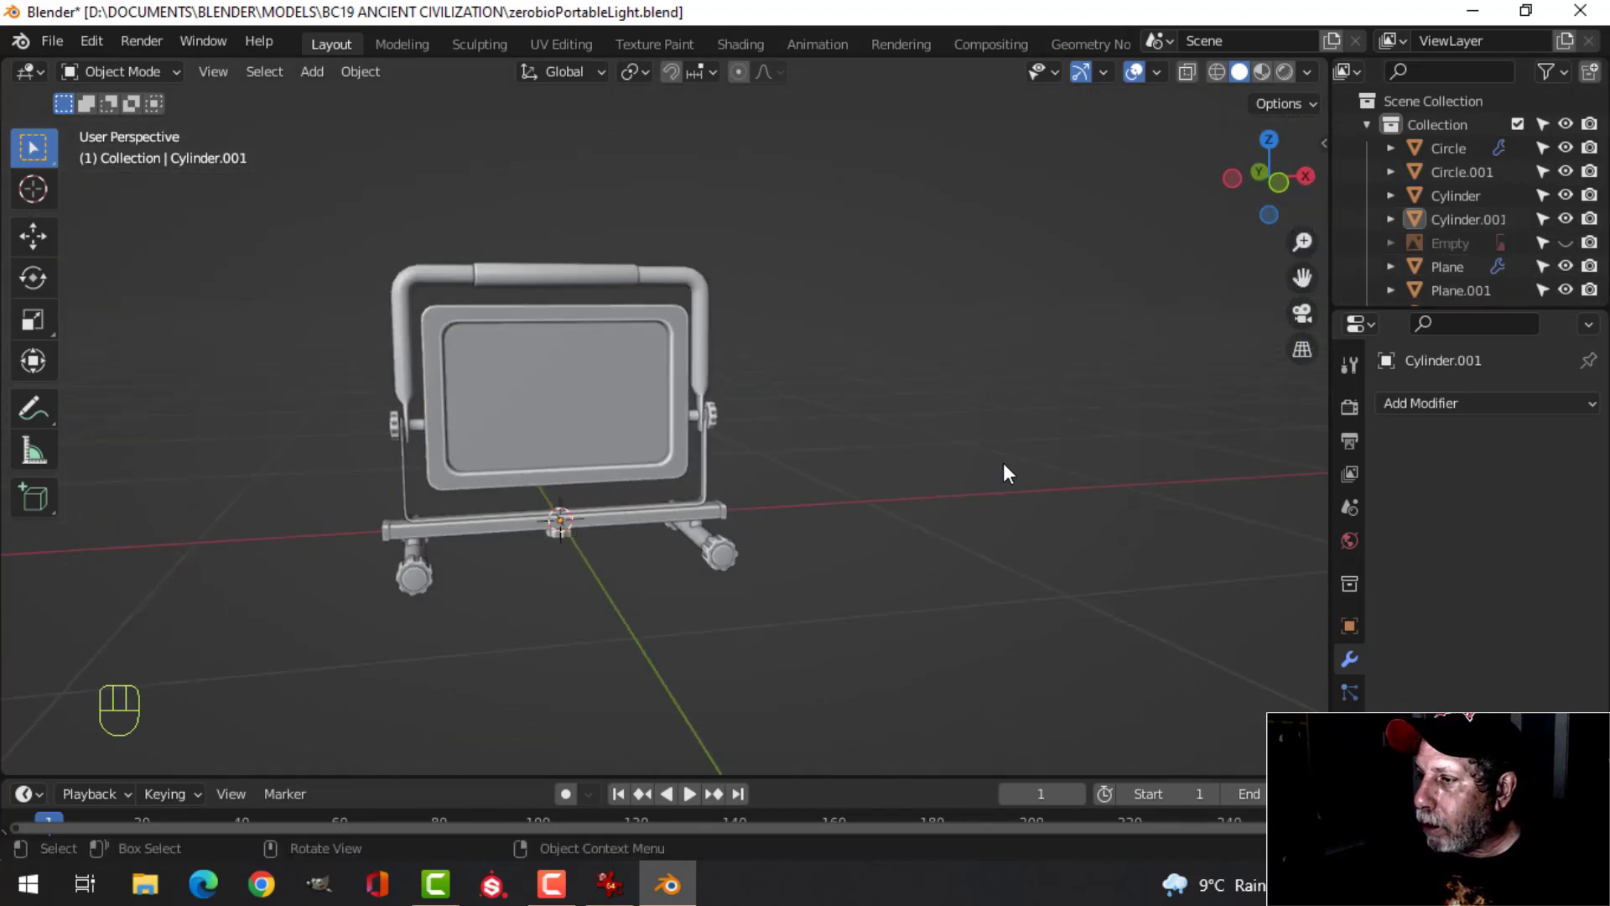
pyautogui.moveTo(1004, 468); pyautogui.dragTo(860, 480, button='middle')
pyautogui.scroll(1, 751, 477)
pyautogui.keyDown('shift'); pyautogui.moveTo(746, 480); pyautogui.dragTo(819, 490, button='middle'); pyautogui.keyUp('shift')
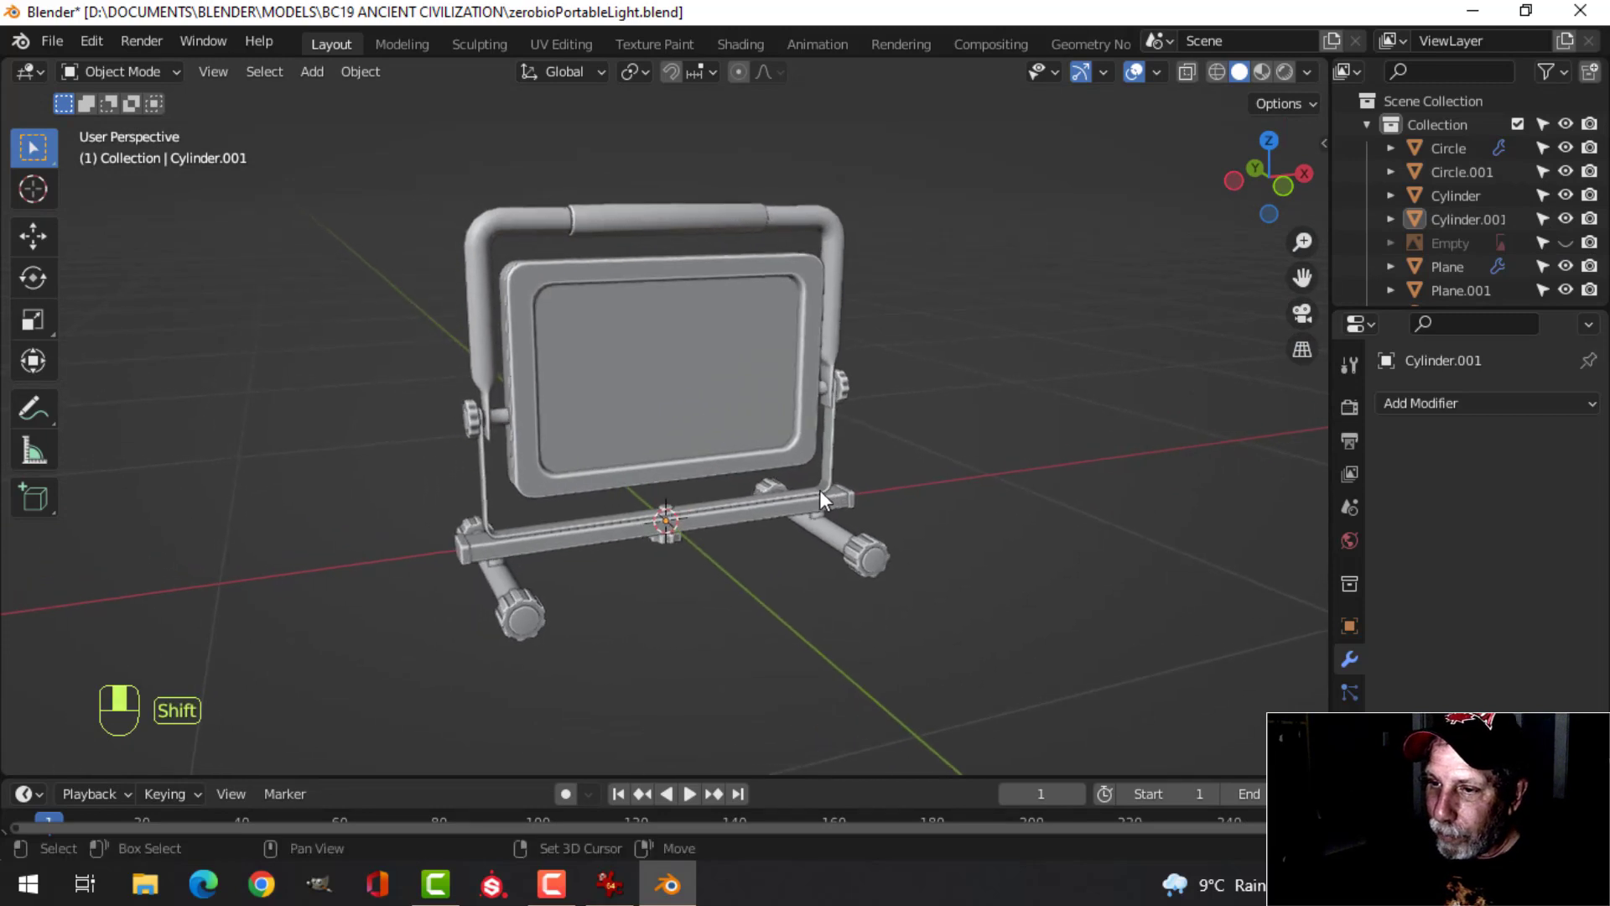
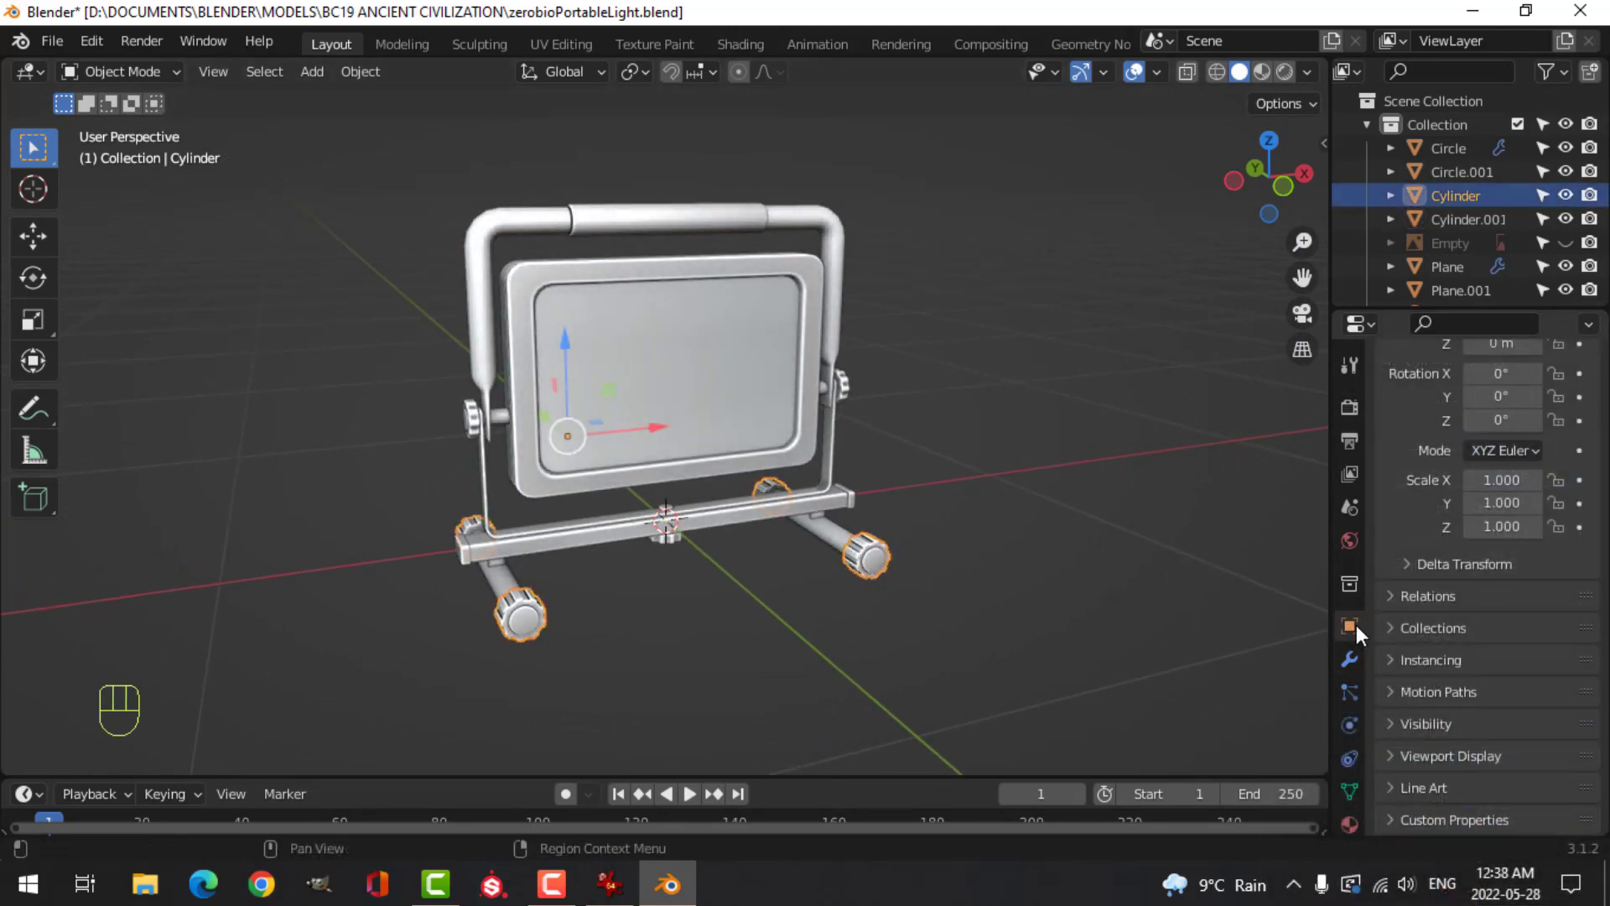
pyautogui.scroll(-8, 1446, 744)
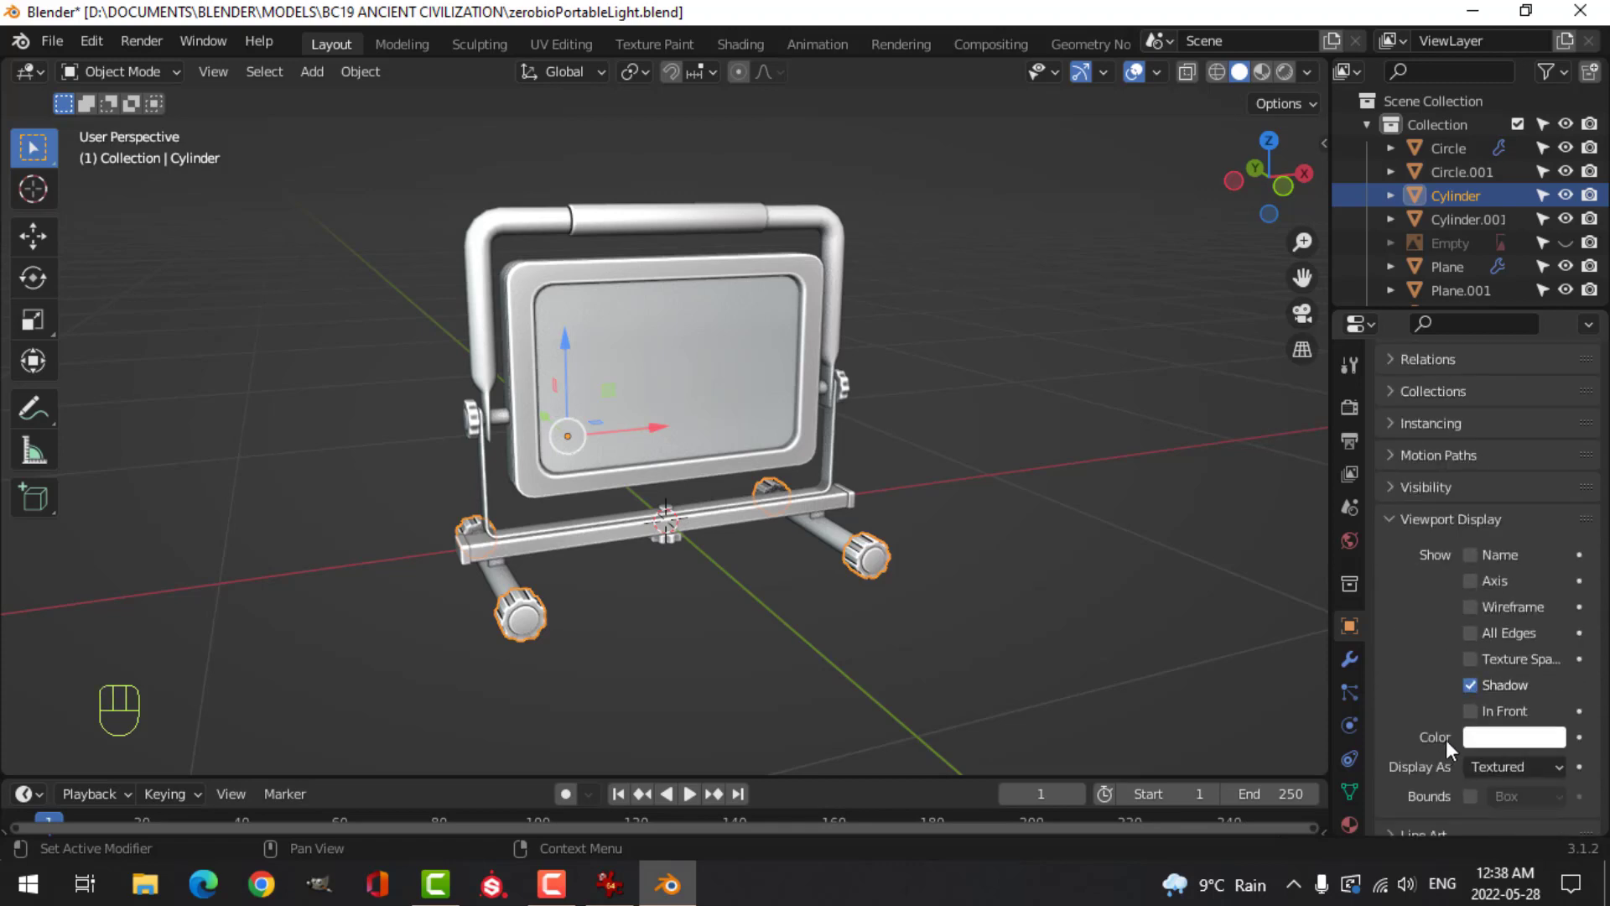
pyautogui.click(1516, 688)
pyautogui.moveTo(1544, 501); pyautogui.dragTo(1547, 509)
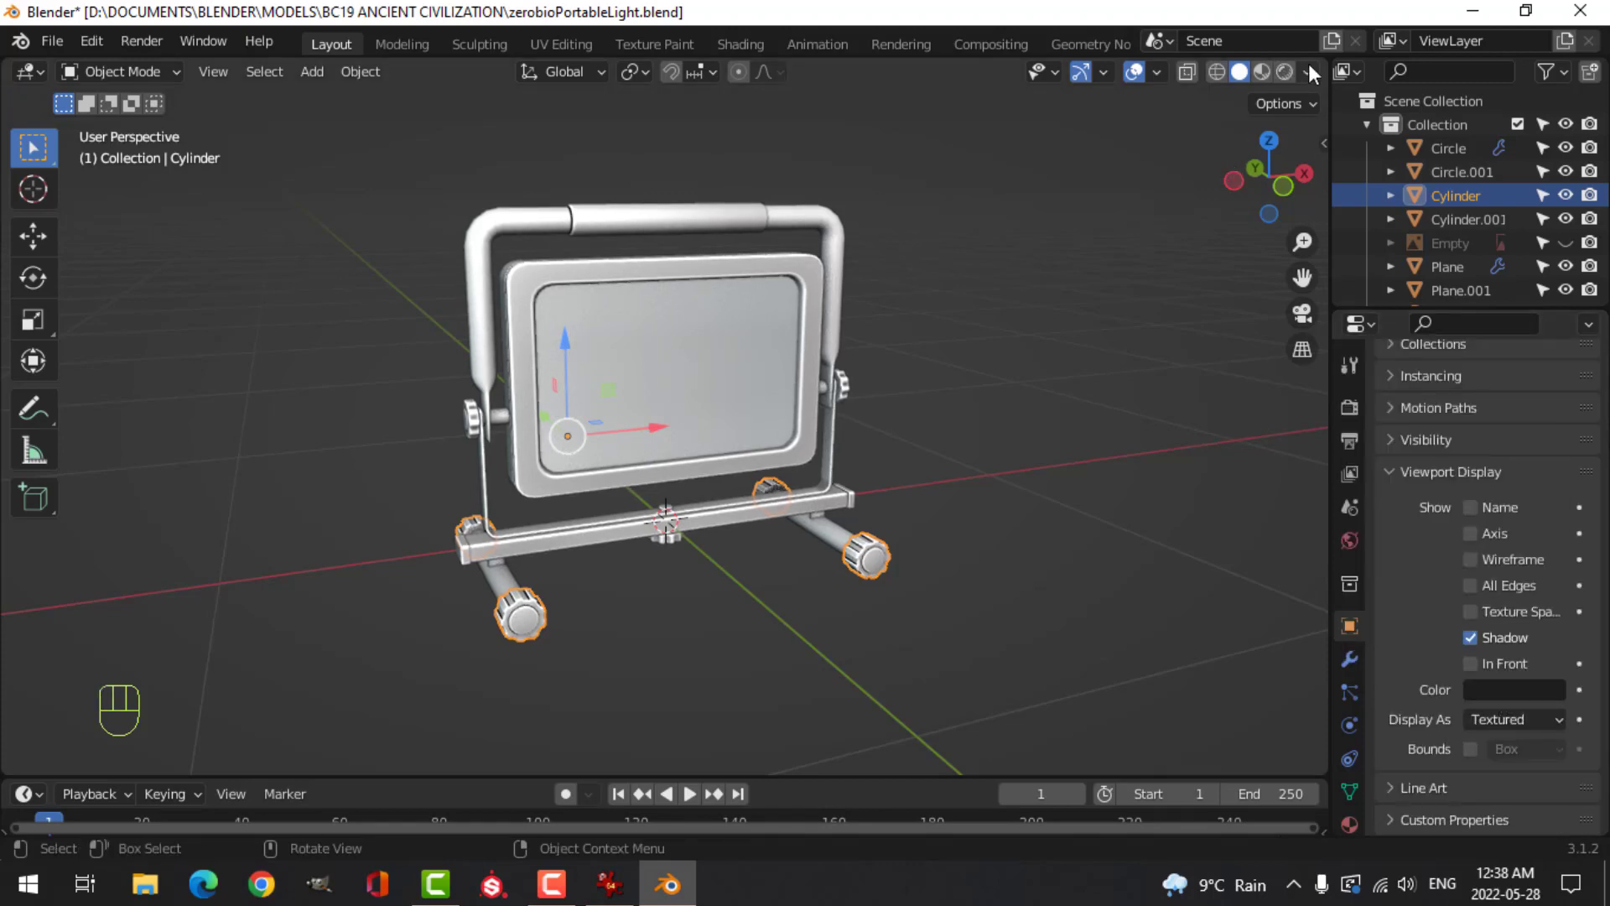
pyautogui.click(1309, 68)
pyautogui.click(1300, 339)
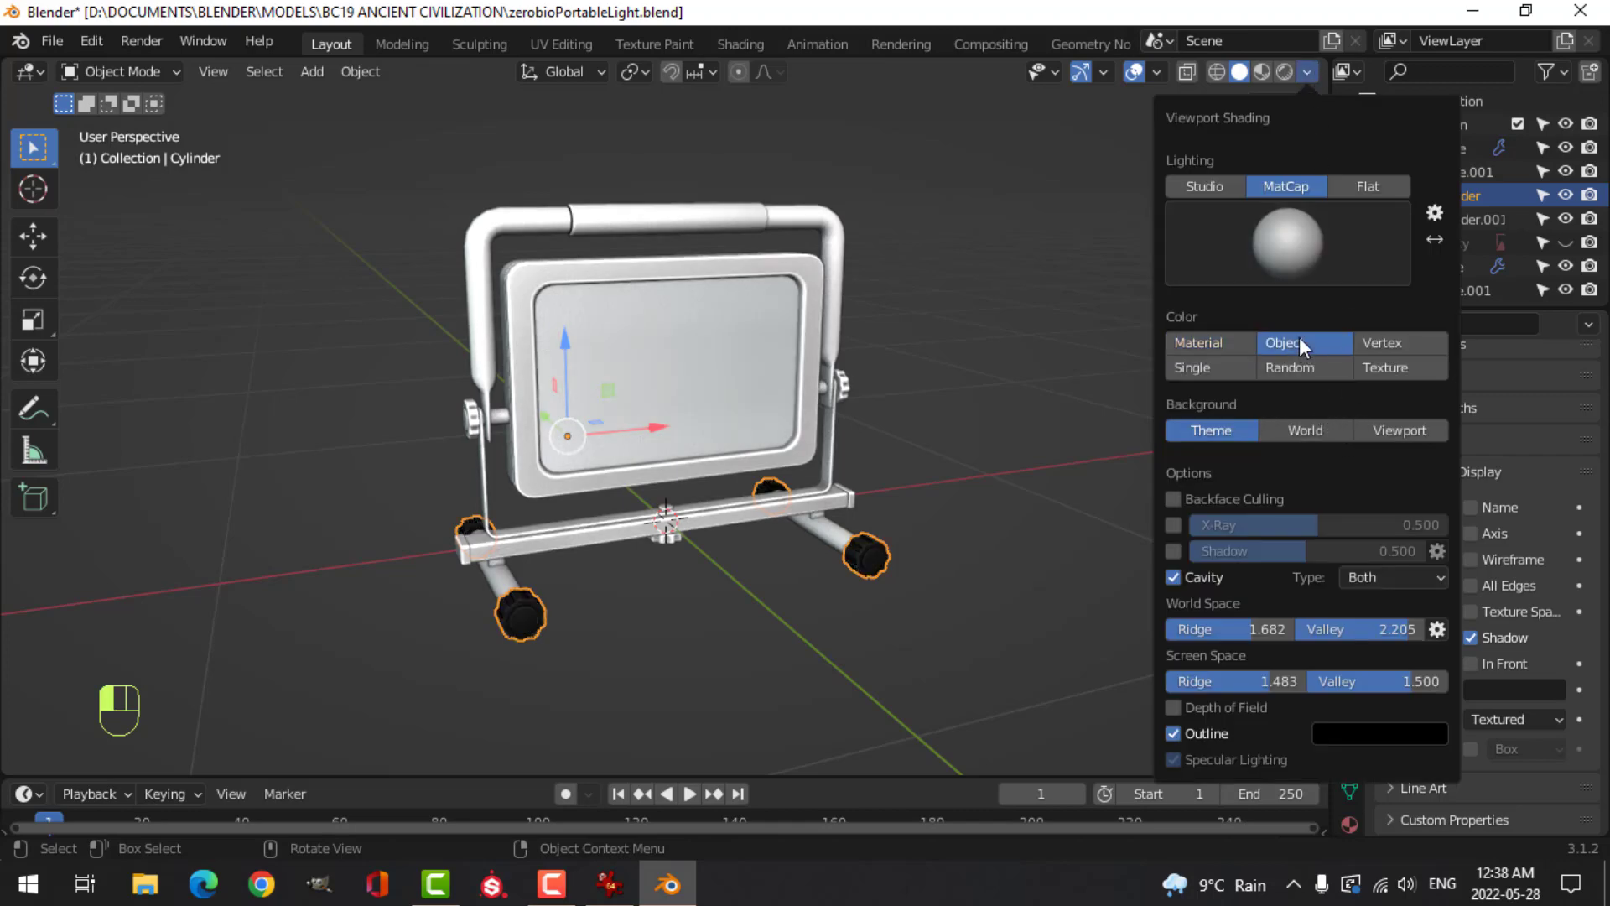
# Lighten the foot end caps' display color to a value of 0.031 and copy its hex code 313131
pyautogui.moveTo(929, 569); pyautogui.dragTo(775, 506, button='middle')
pyautogui.hotkey('alt', 'a')
pyautogui.click(897, 431)
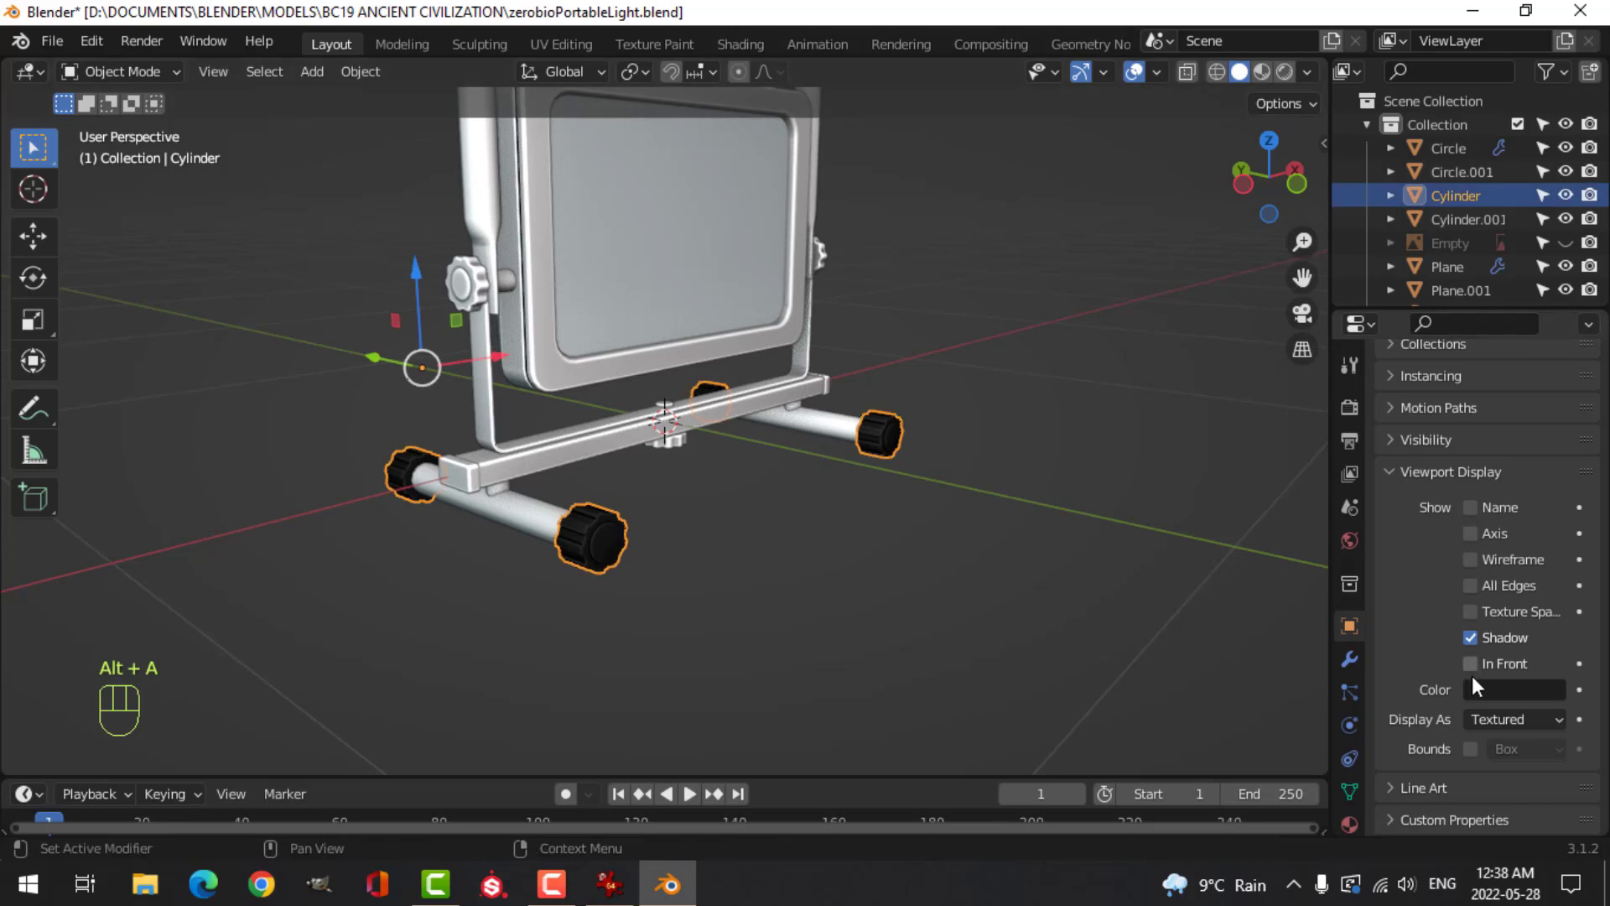
pyautogui.click(1480, 688)
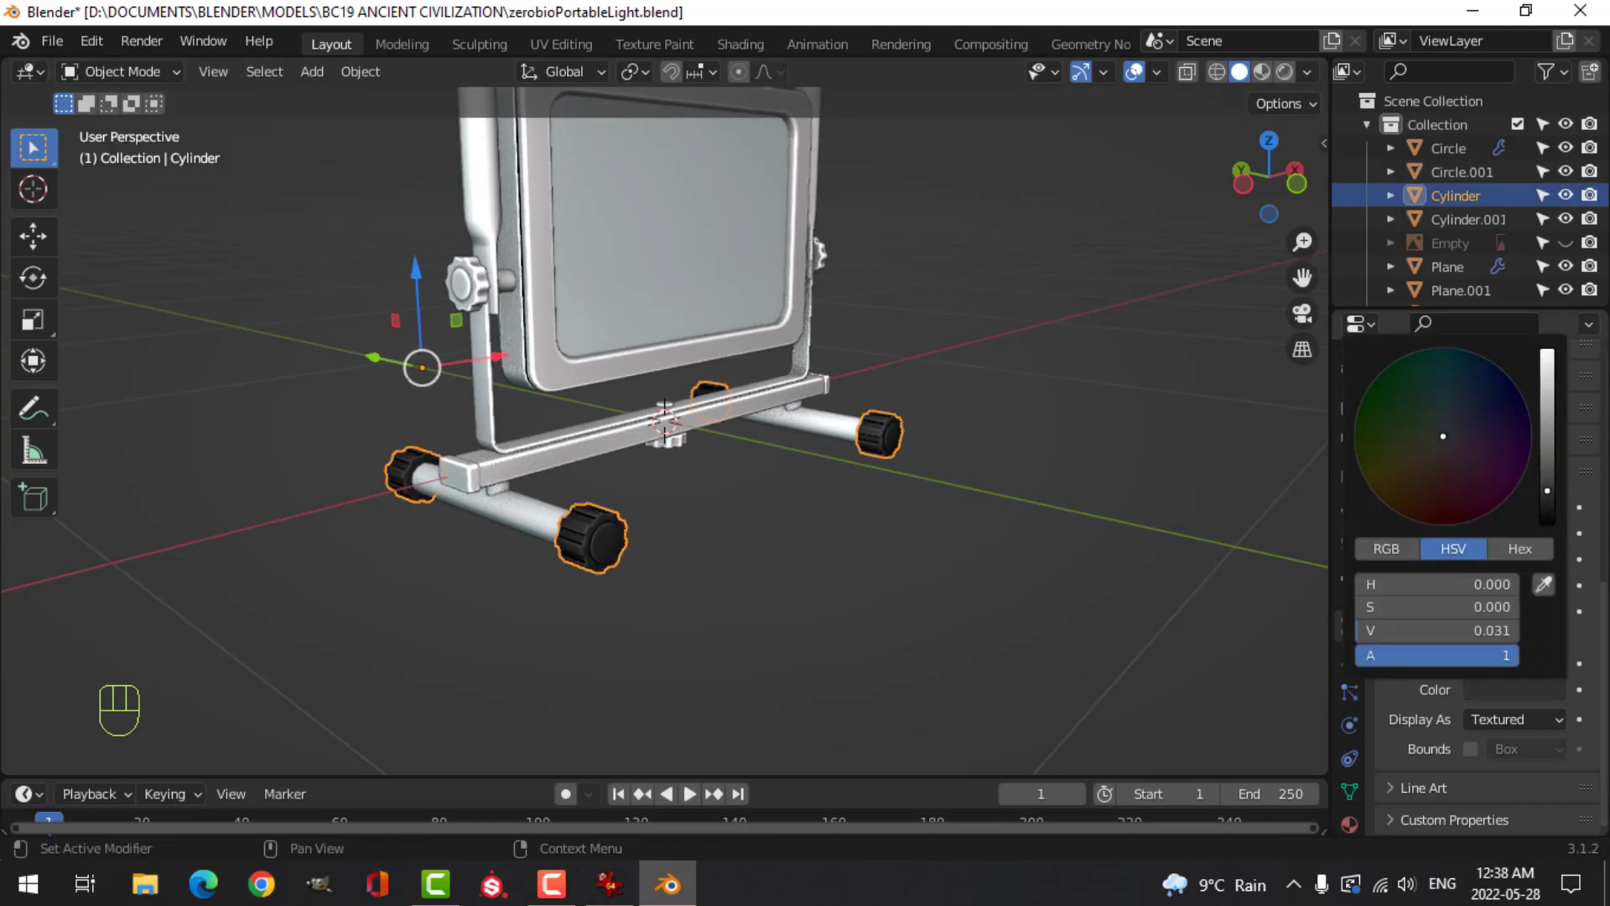
pyautogui.scroll(-2, 909, 508)
pyautogui.keyDown('shift'); pyautogui.moveTo(899, 493); pyautogui.dragTo(940, 510, button='middle'); pyautogui.keyUp('shift')
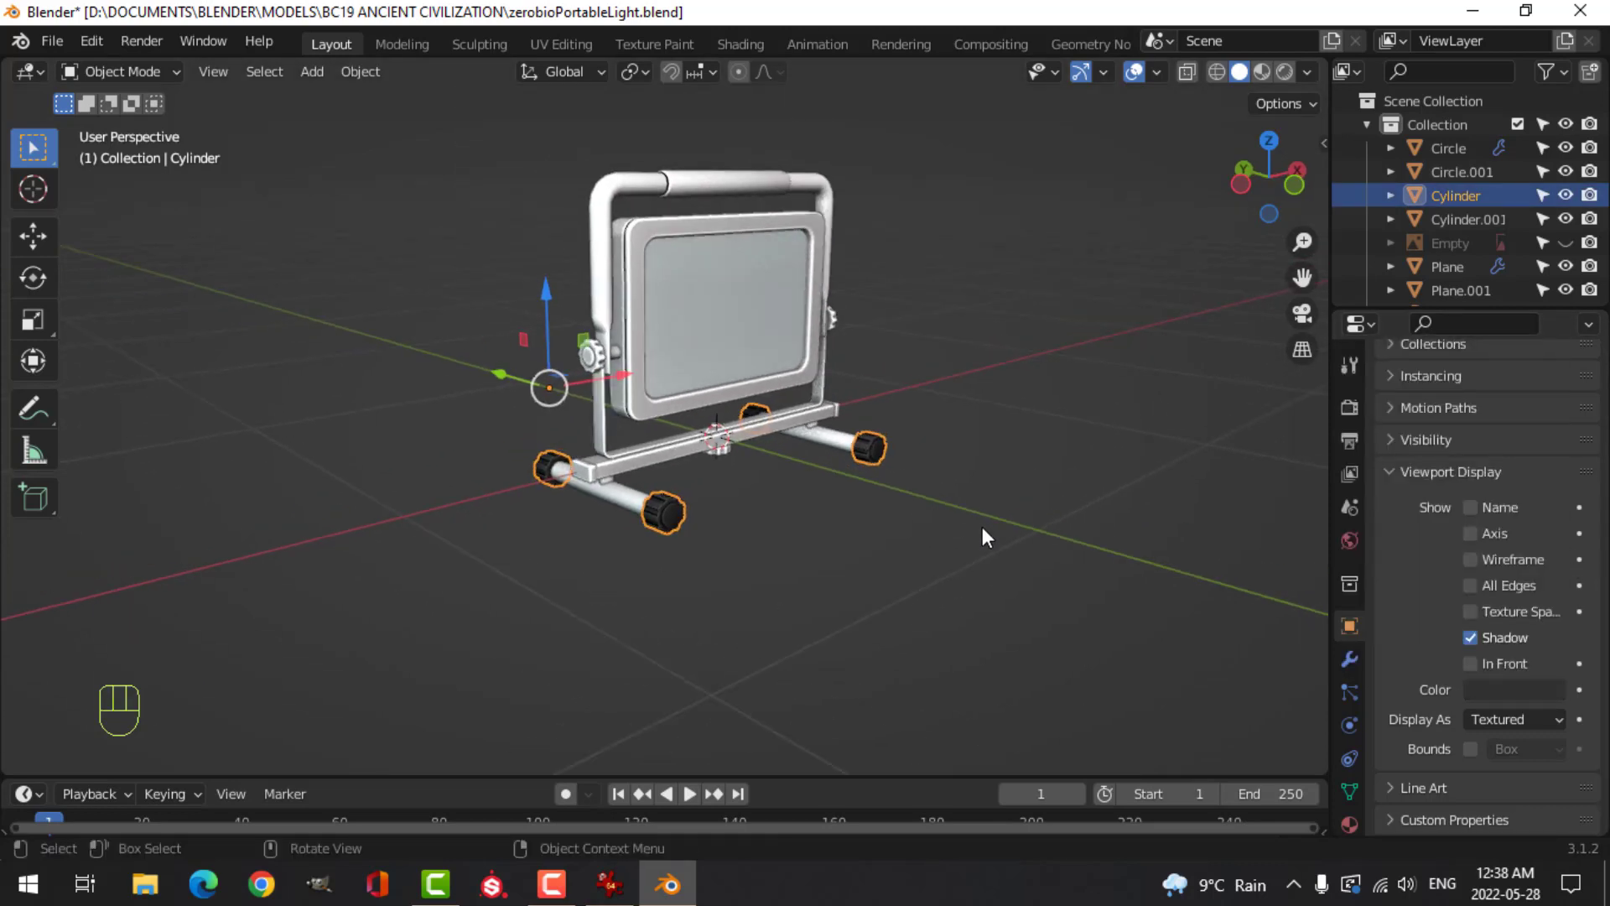
pyautogui.click(1503, 694)
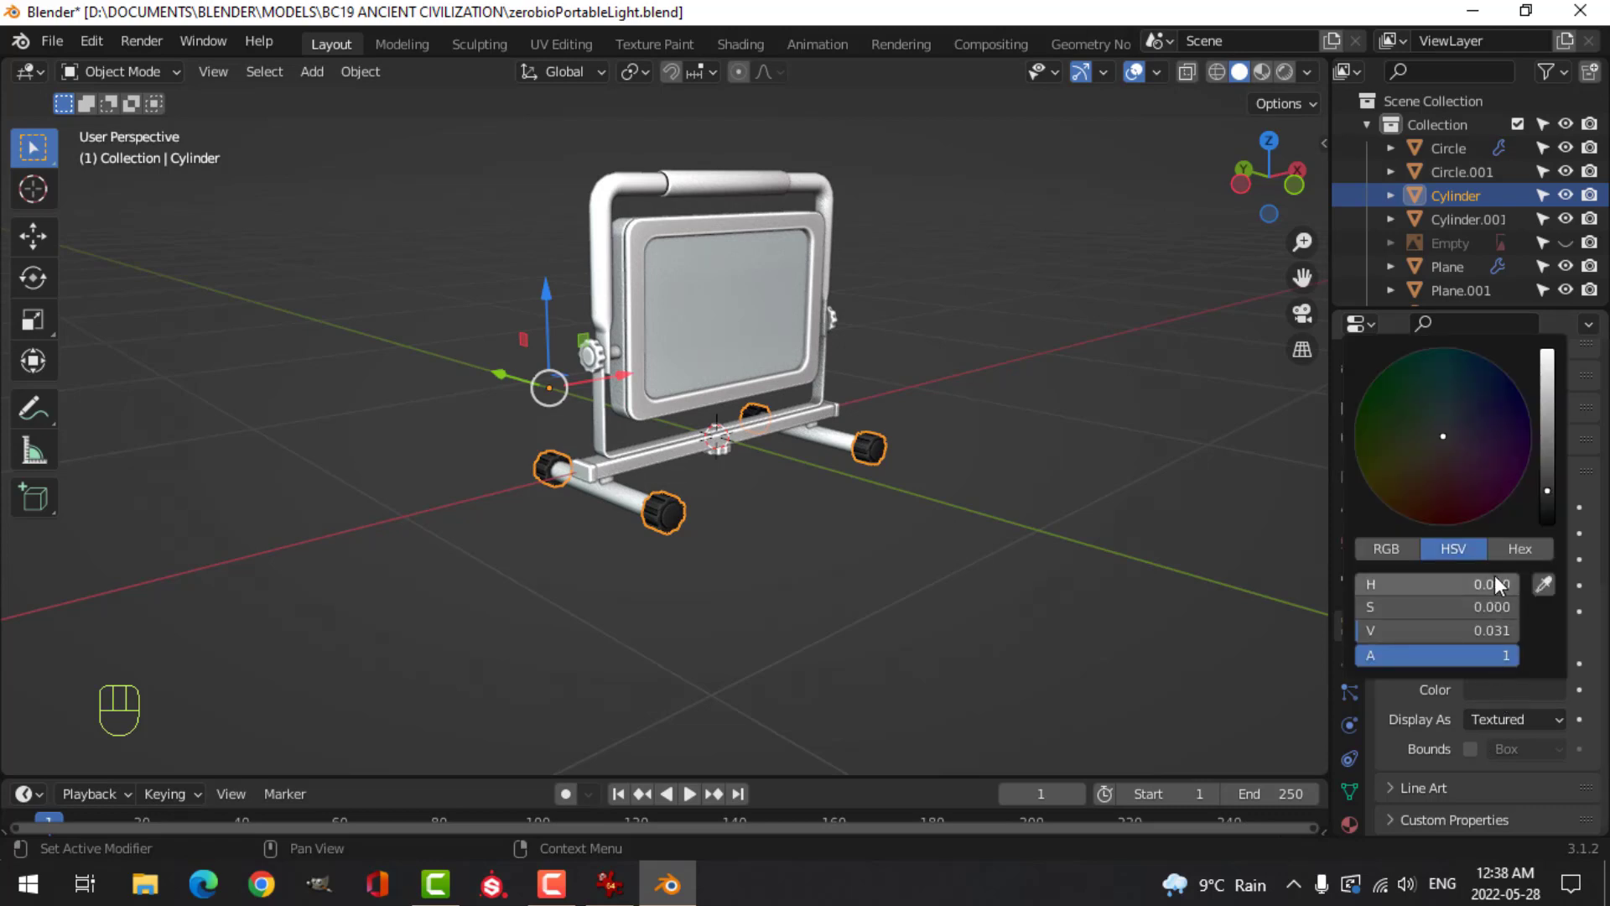
pyautogui.click(1506, 554)
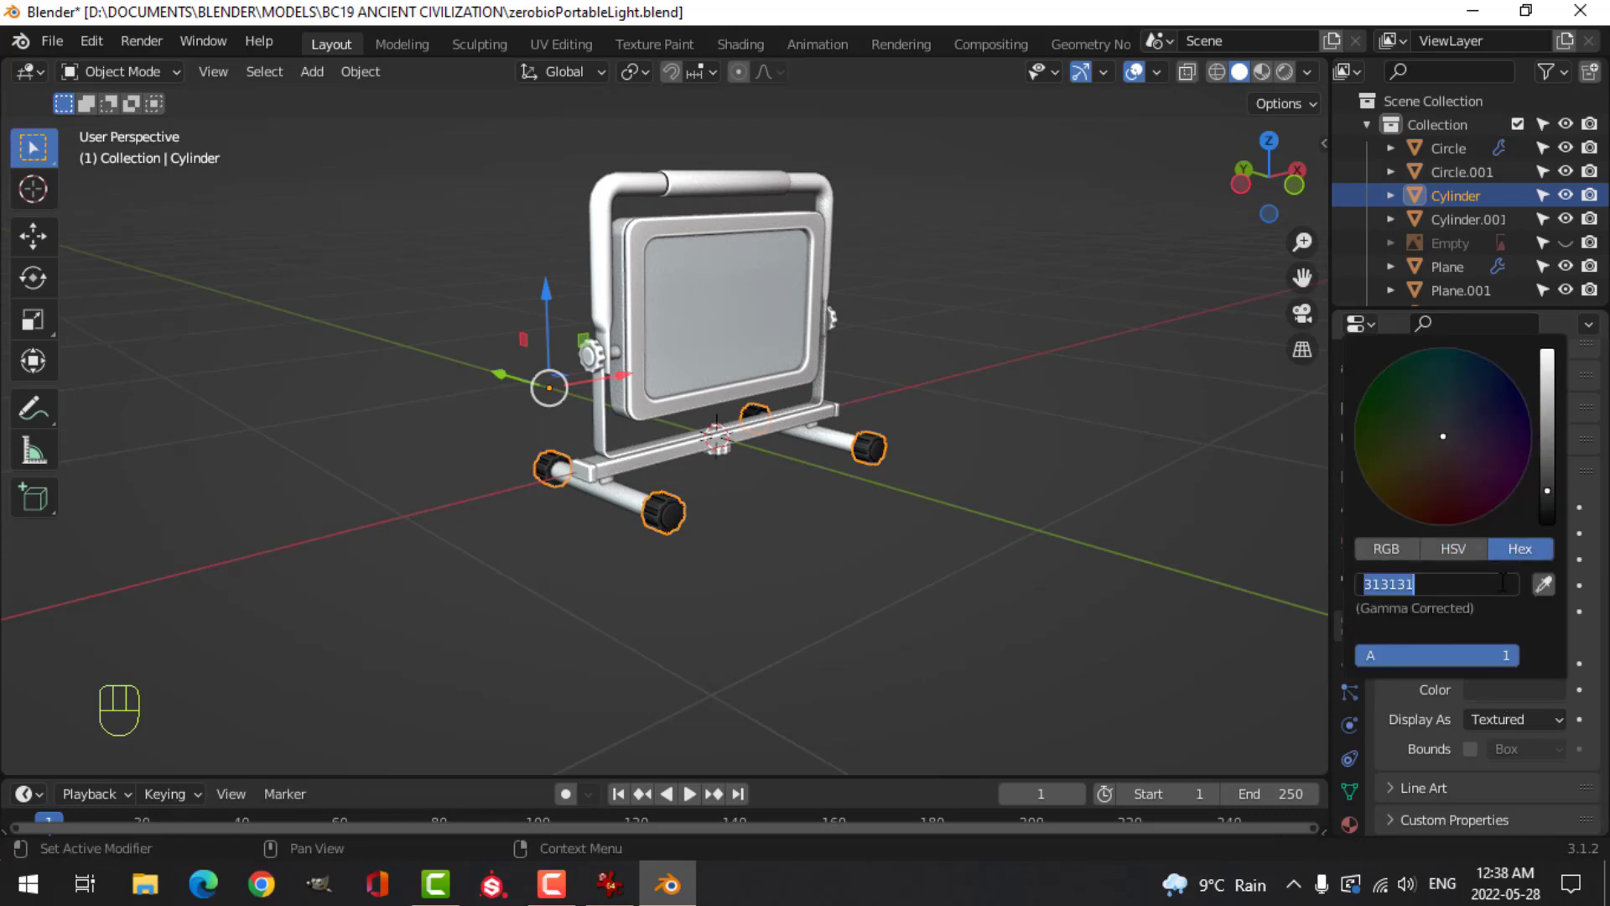
# Set the viewport display color of the two side knobs to hex 313131
pyautogui.click(598, 358)
pyautogui.moveTo(746, 349); pyautogui.dragTo(833, 355, button='middle')
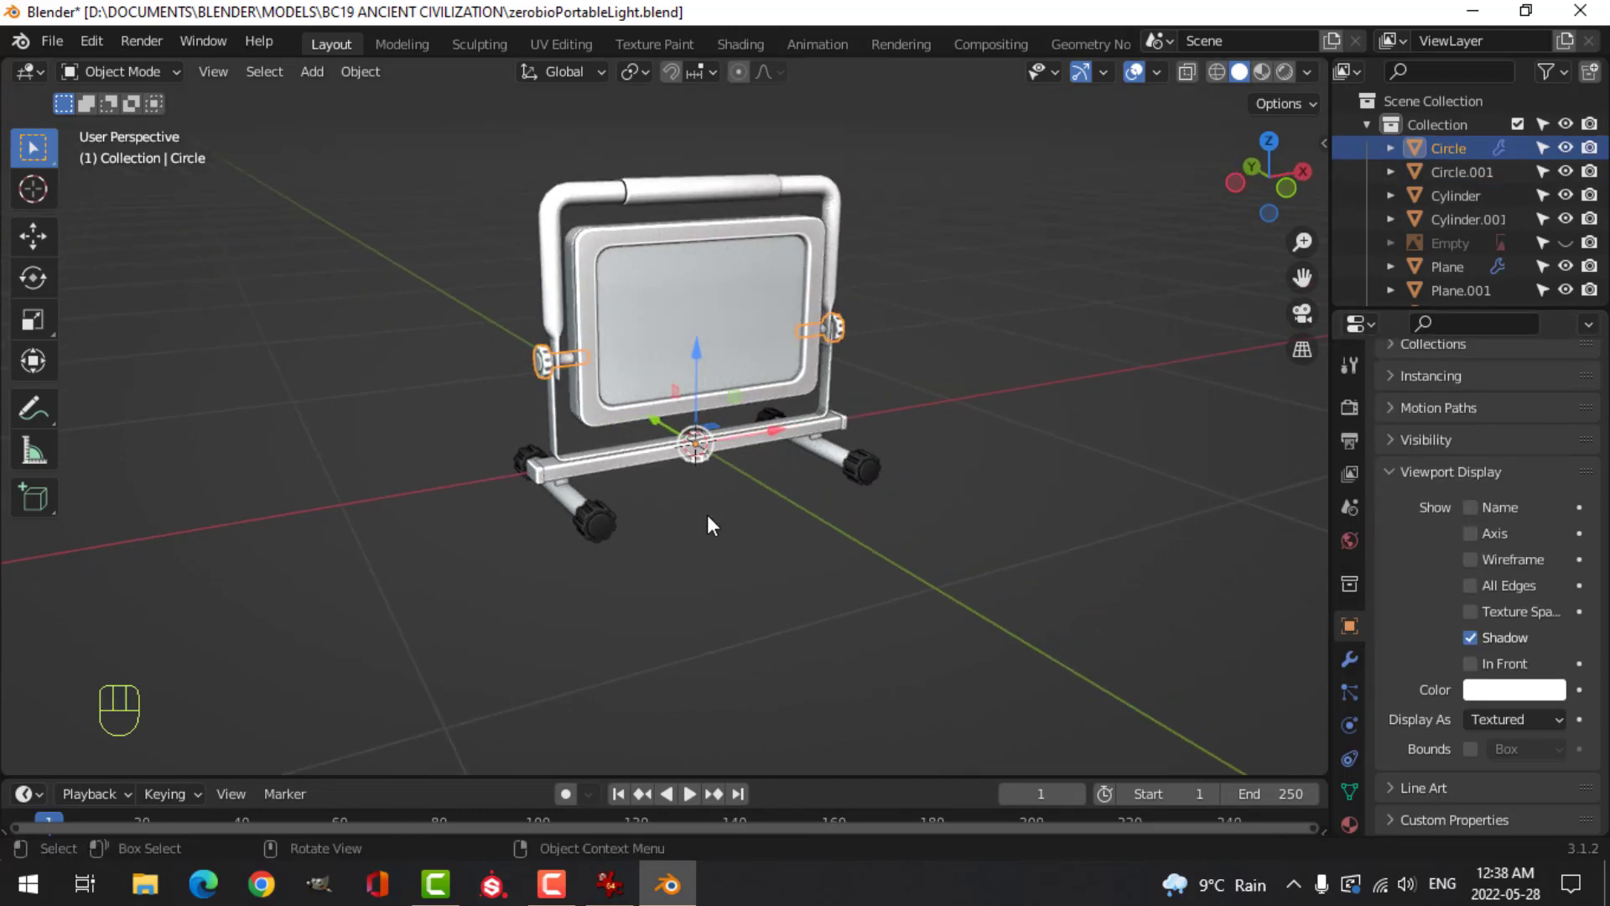
pyautogui.click(1489, 688)
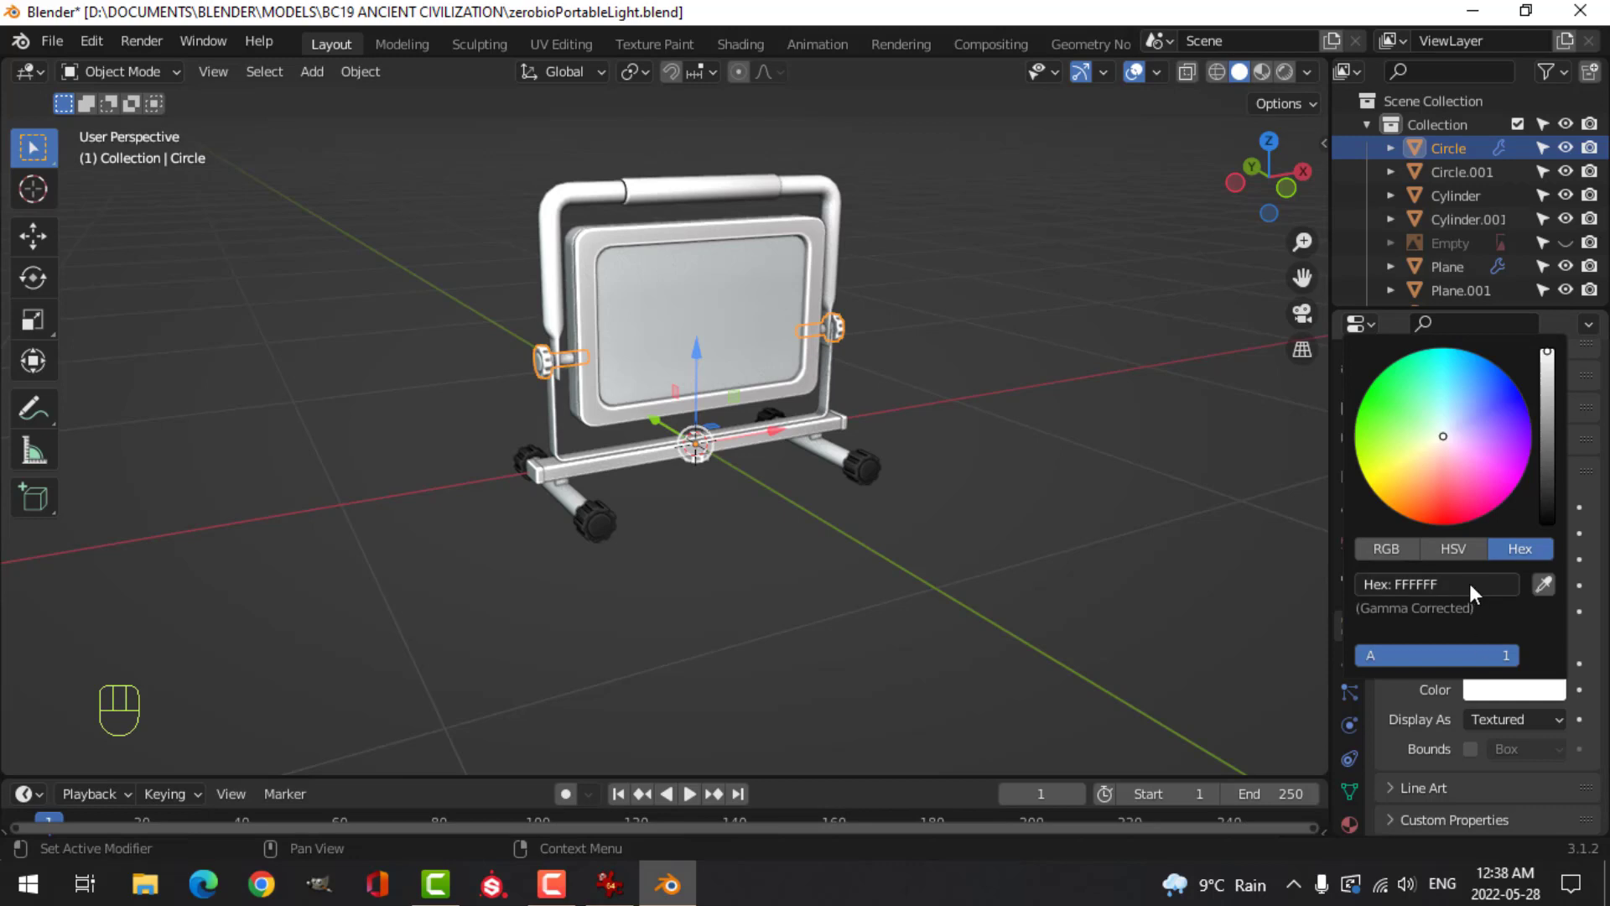
pyautogui.press('Return')
# Set the display color of the knob under the middle of the base bar to hex 313131 and deselect it
pyautogui.scroll(4, 723, 510)
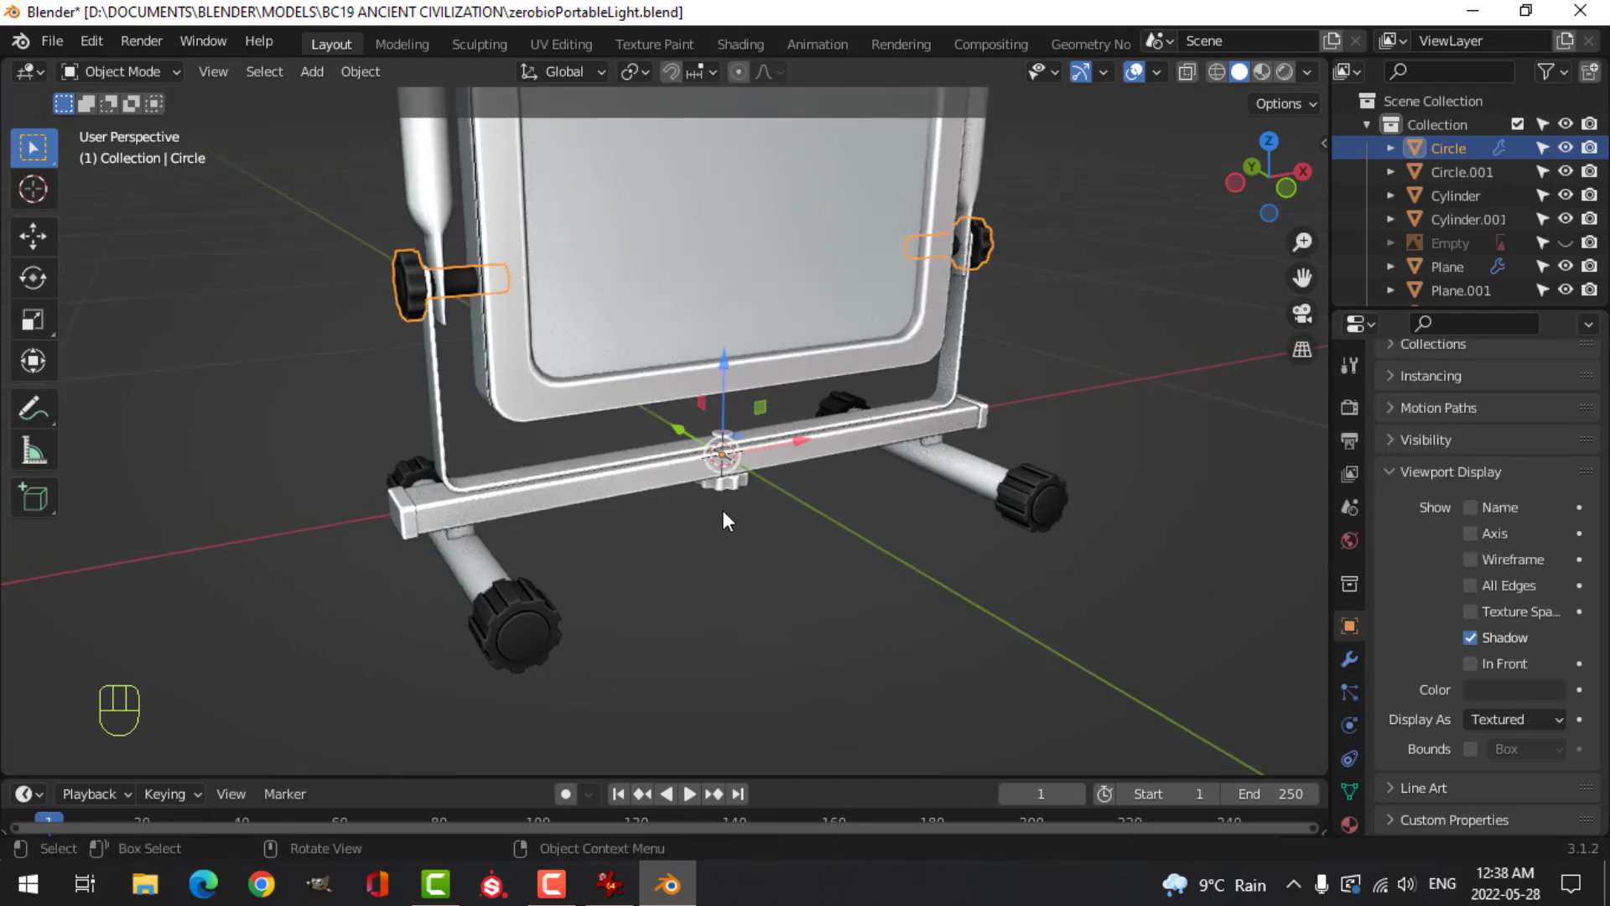
pyautogui.hotkey('alt', 'a')
pyautogui.moveTo(781, 525); pyautogui.dragTo(765, 512, button='middle')
pyautogui.click(727, 487)
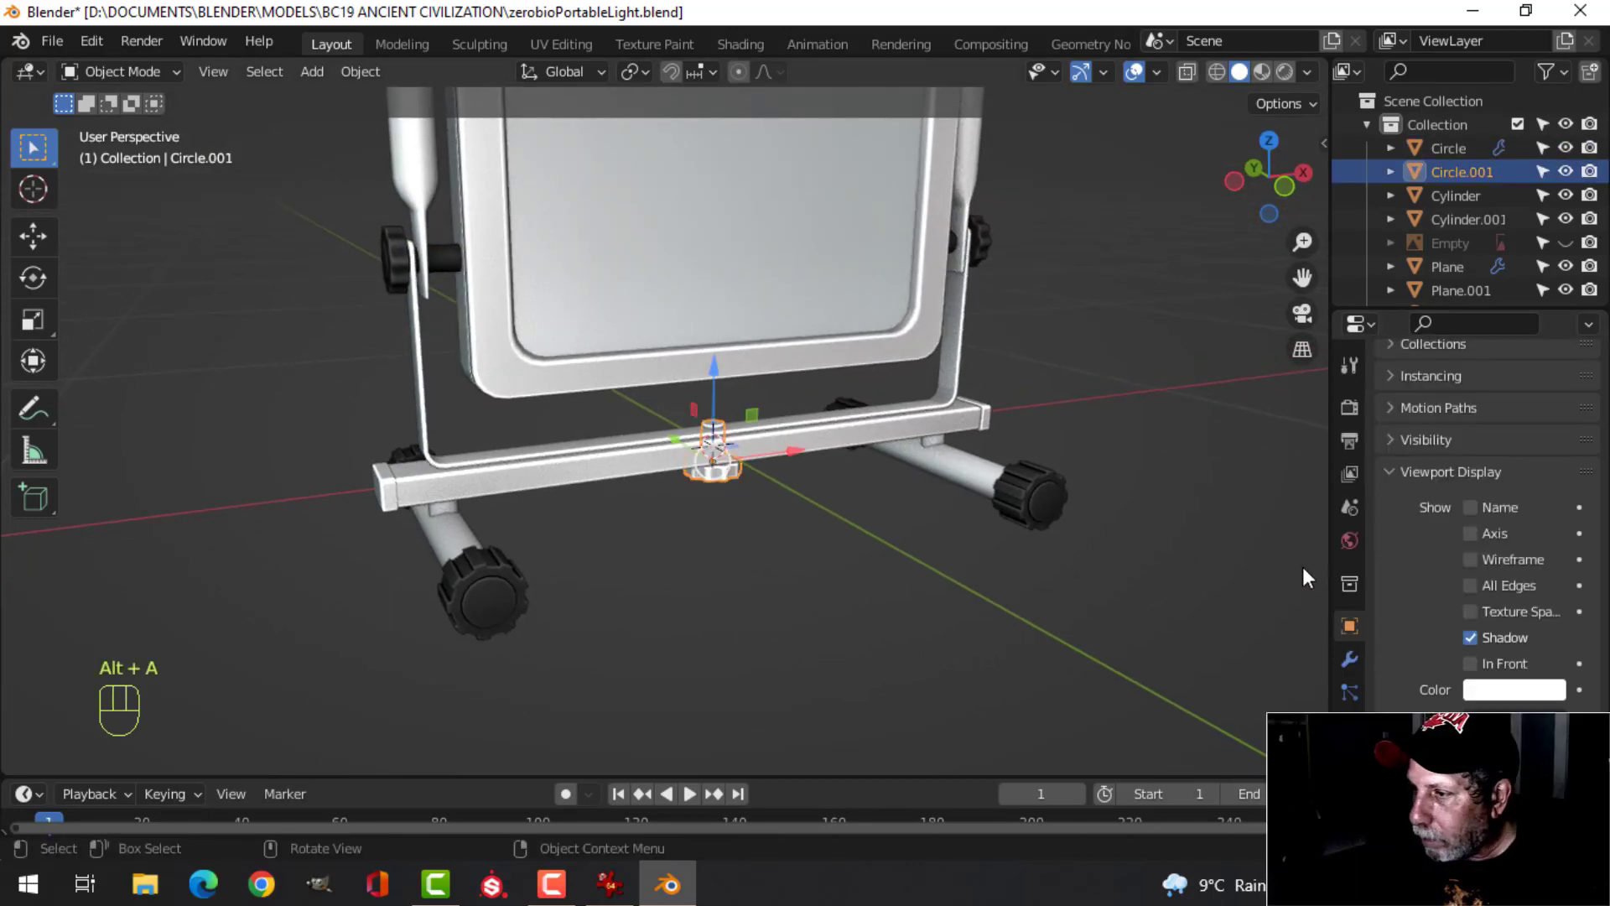
pyautogui.click(1501, 690)
pyautogui.click(1426, 584)
pyautogui.write('313131')
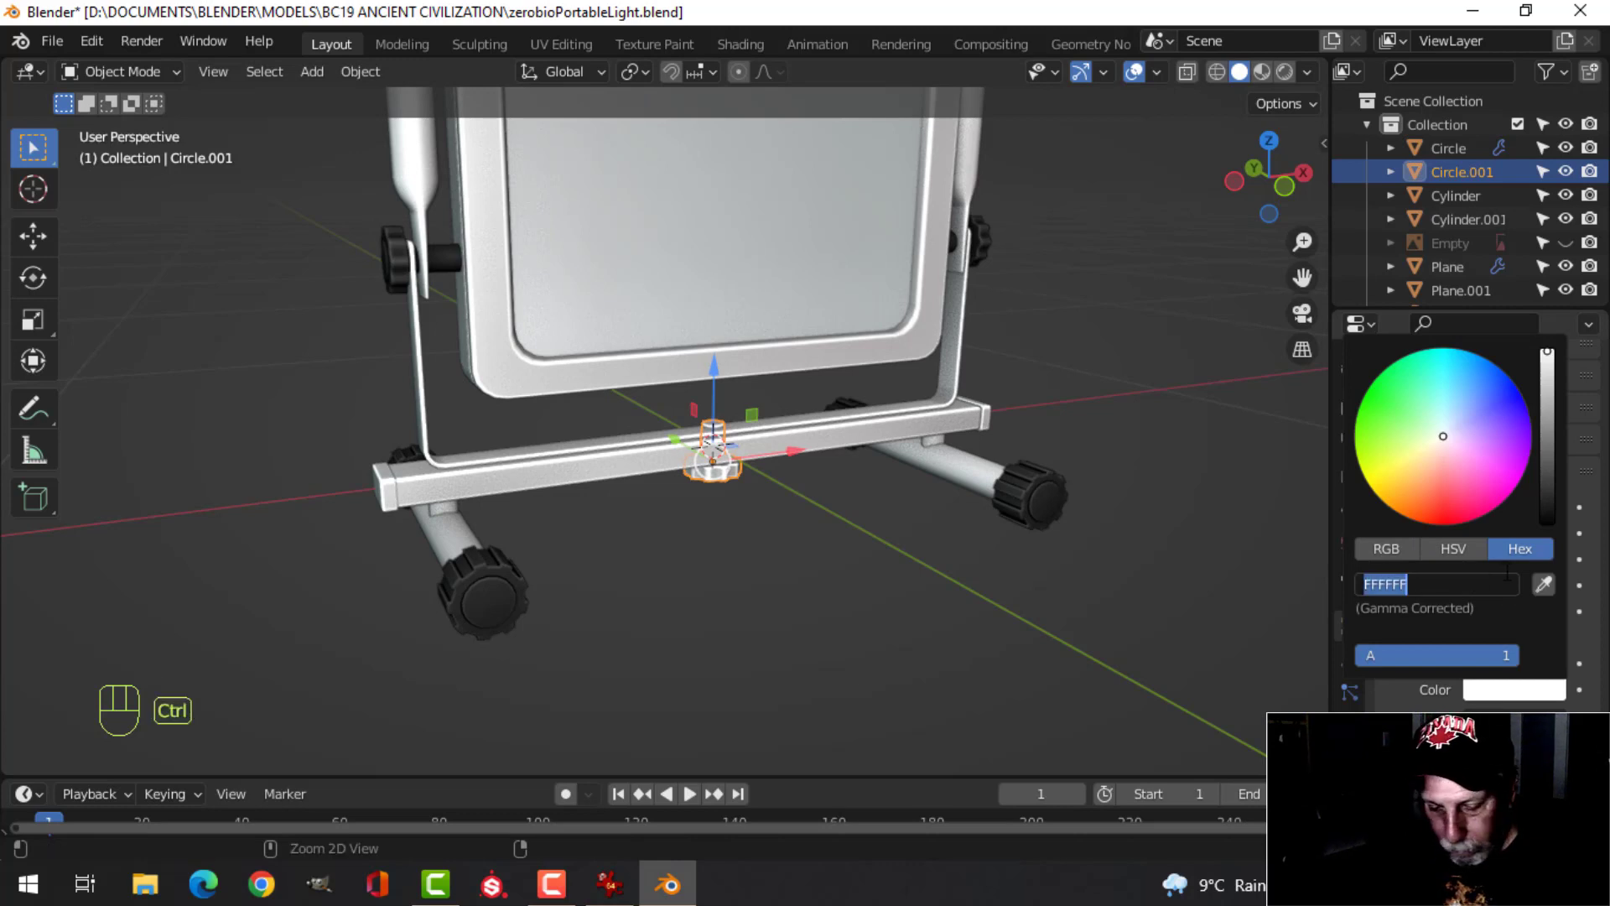
pyautogui.press('Return')
pyautogui.hotkey('alt', 'a')
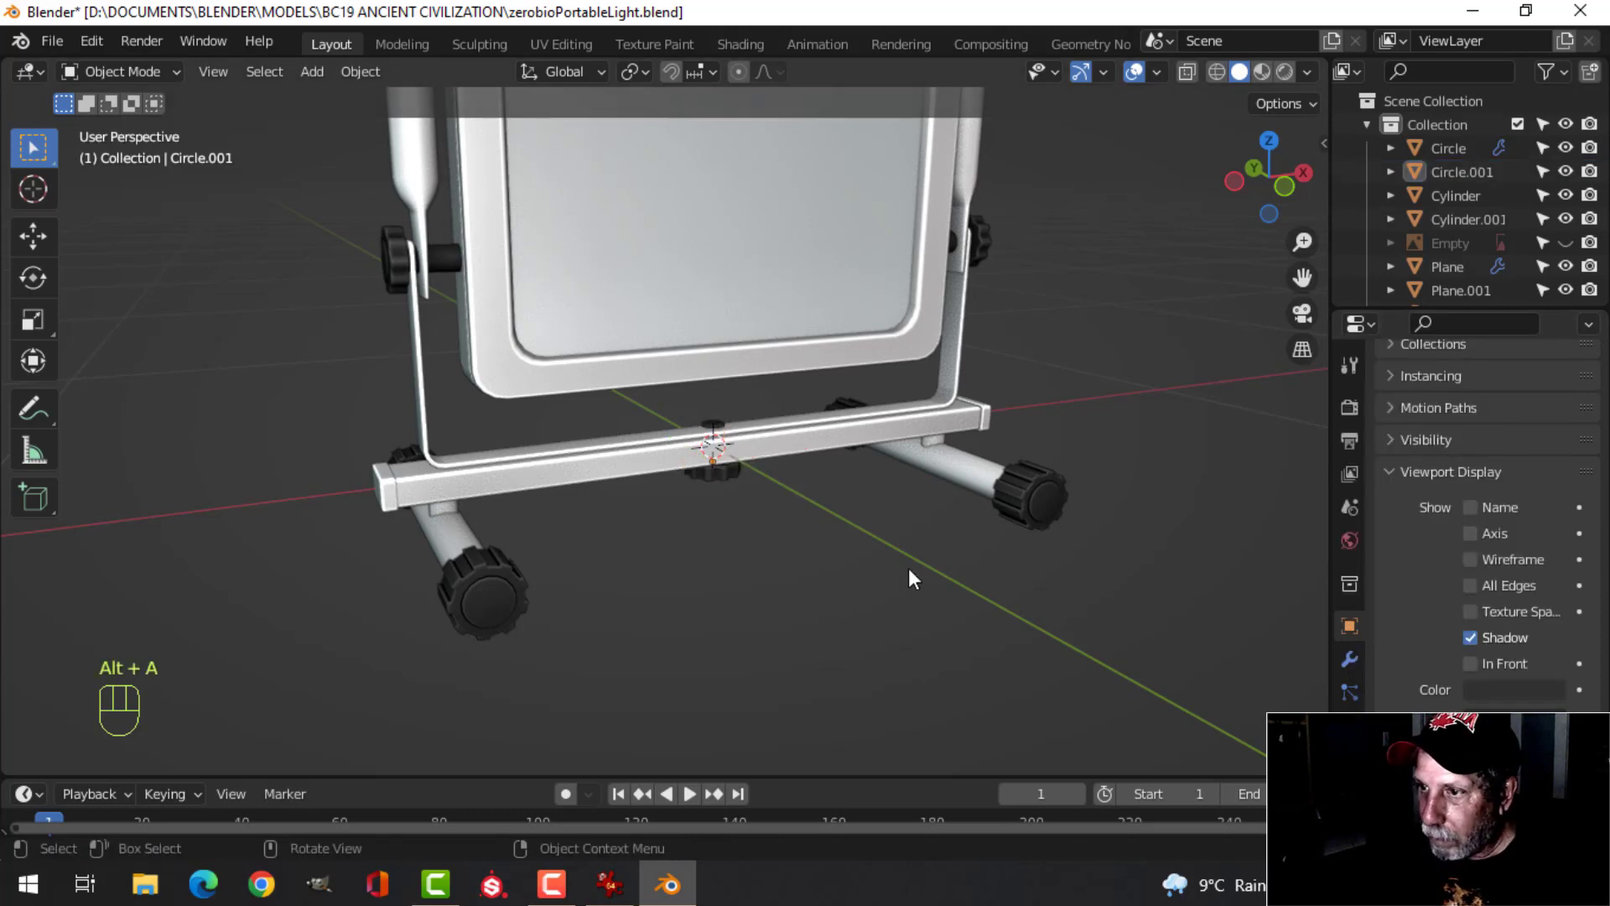
# Unhide the reference image to compare the part colors with the model
pyautogui.scroll(-4, 909, 567)
pyautogui.click(1565, 243)
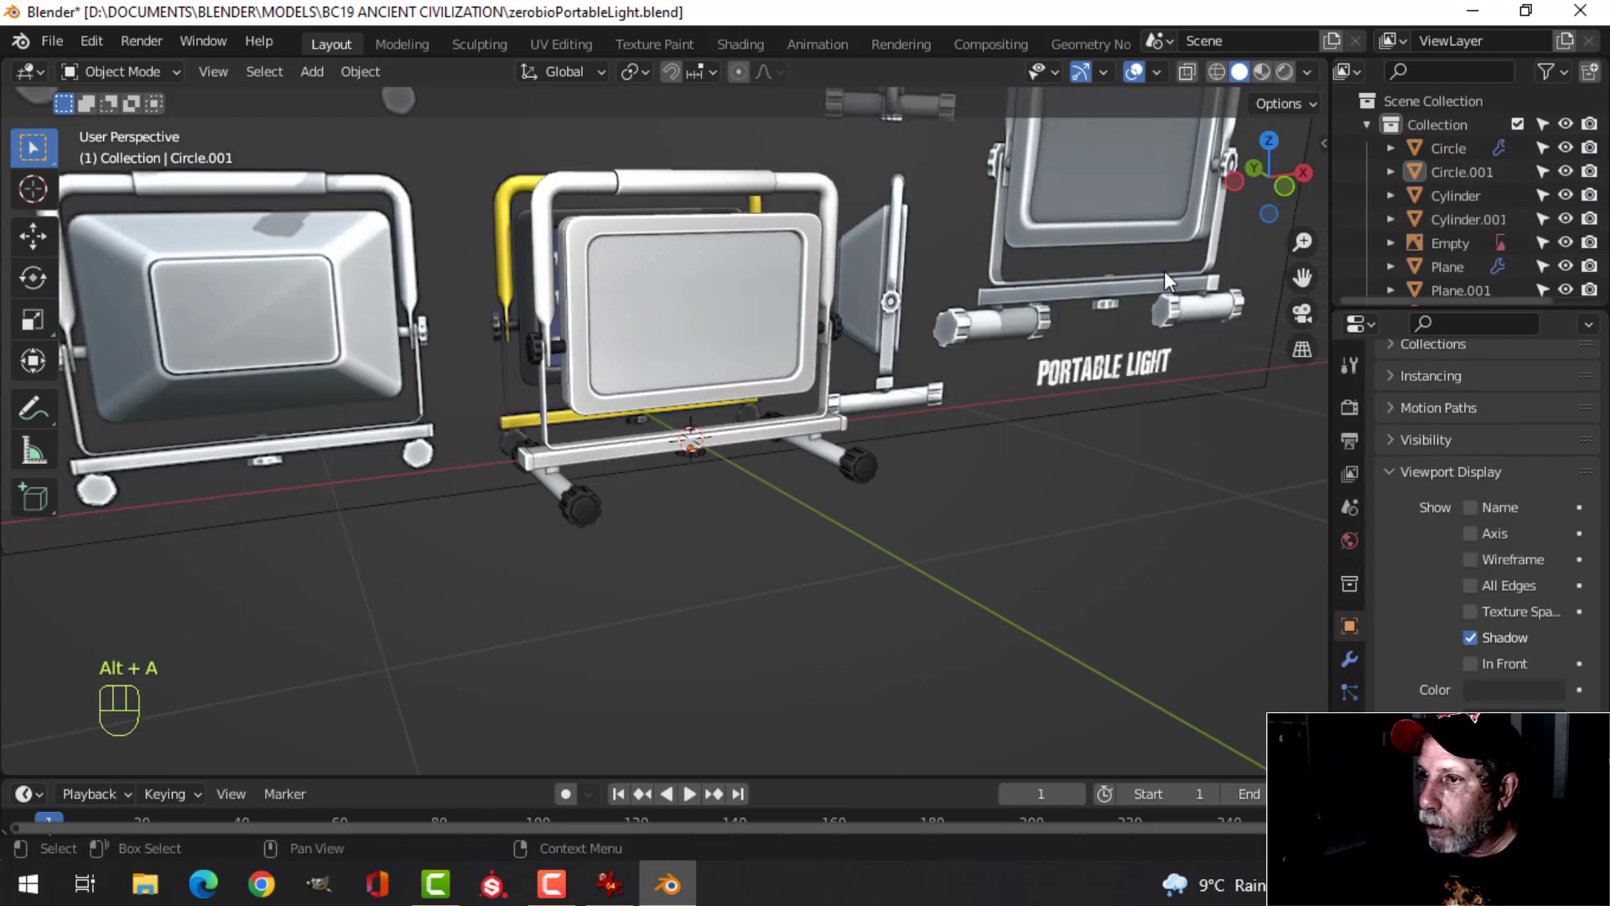
pyautogui.keyDown('shift'); pyautogui.moveTo(754, 304); pyautogui.dragTo(739, 418, button='middle'); pyautogui.keyUp('shift')
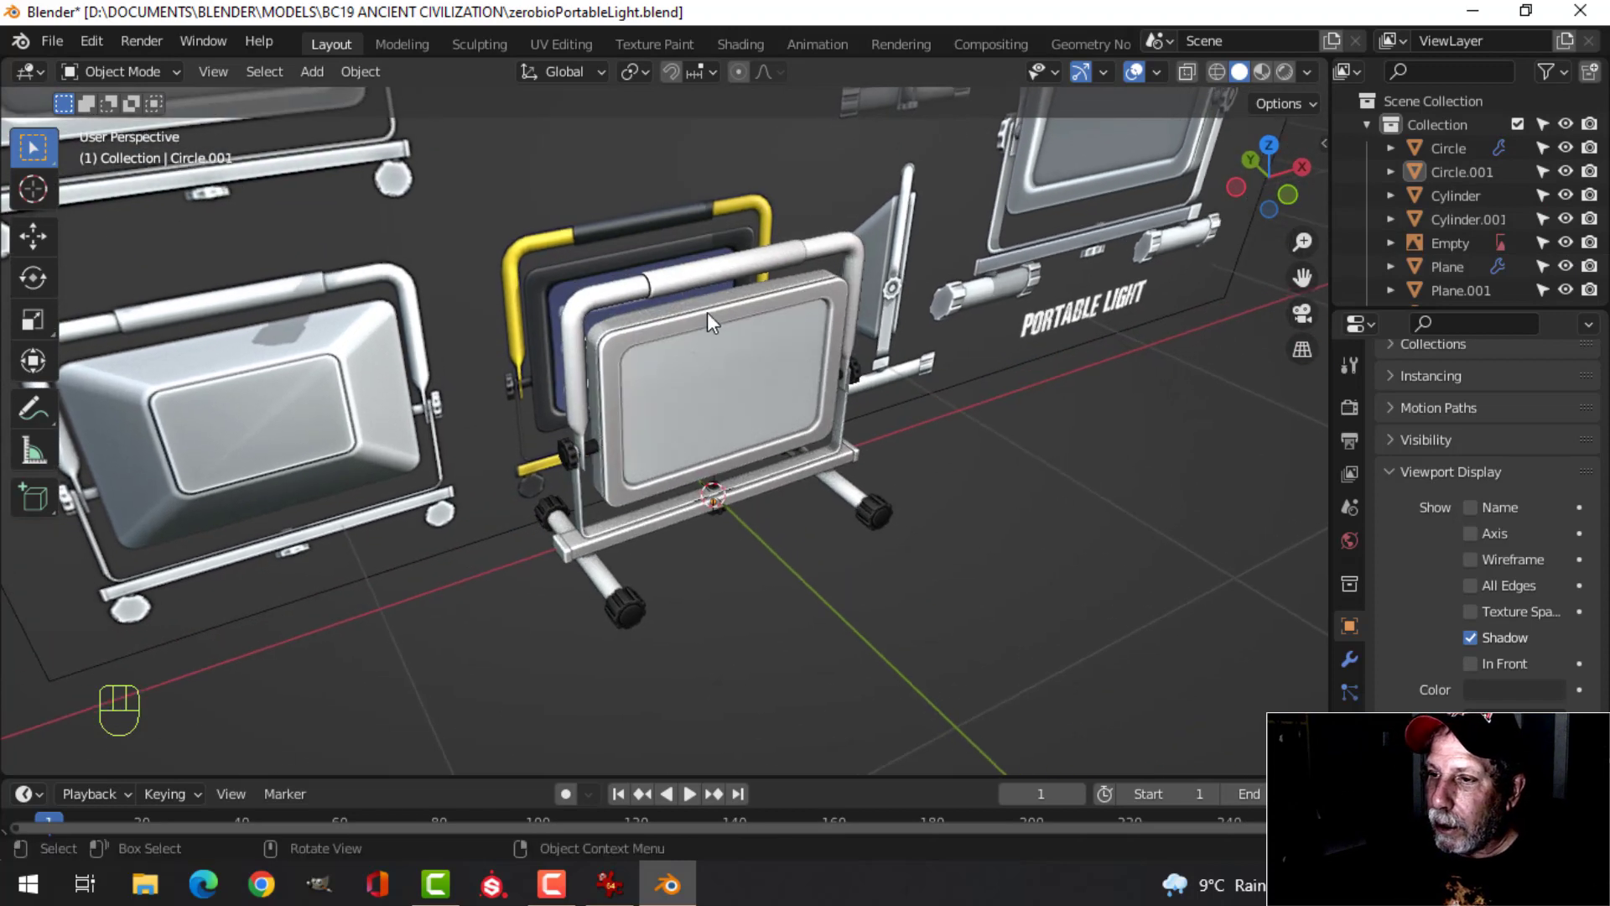
# Apply the Mirror modifier on the carrying handle
pyautogui.click(712, 274)
pyautogui.scroll(3, 762, 309)
pyautogui.keyDown('shift'); pyautogui.moveTo(771, 314); pyautogui.dragTo(722, 322, button='middle'); pyautogui.keyUp('shift')
pyautogui.press('Tab')
pyautogui.hotkey('alt', 'a')
pyautogui.scroll(3, 723, 319)
pyautogui.press('Tab')
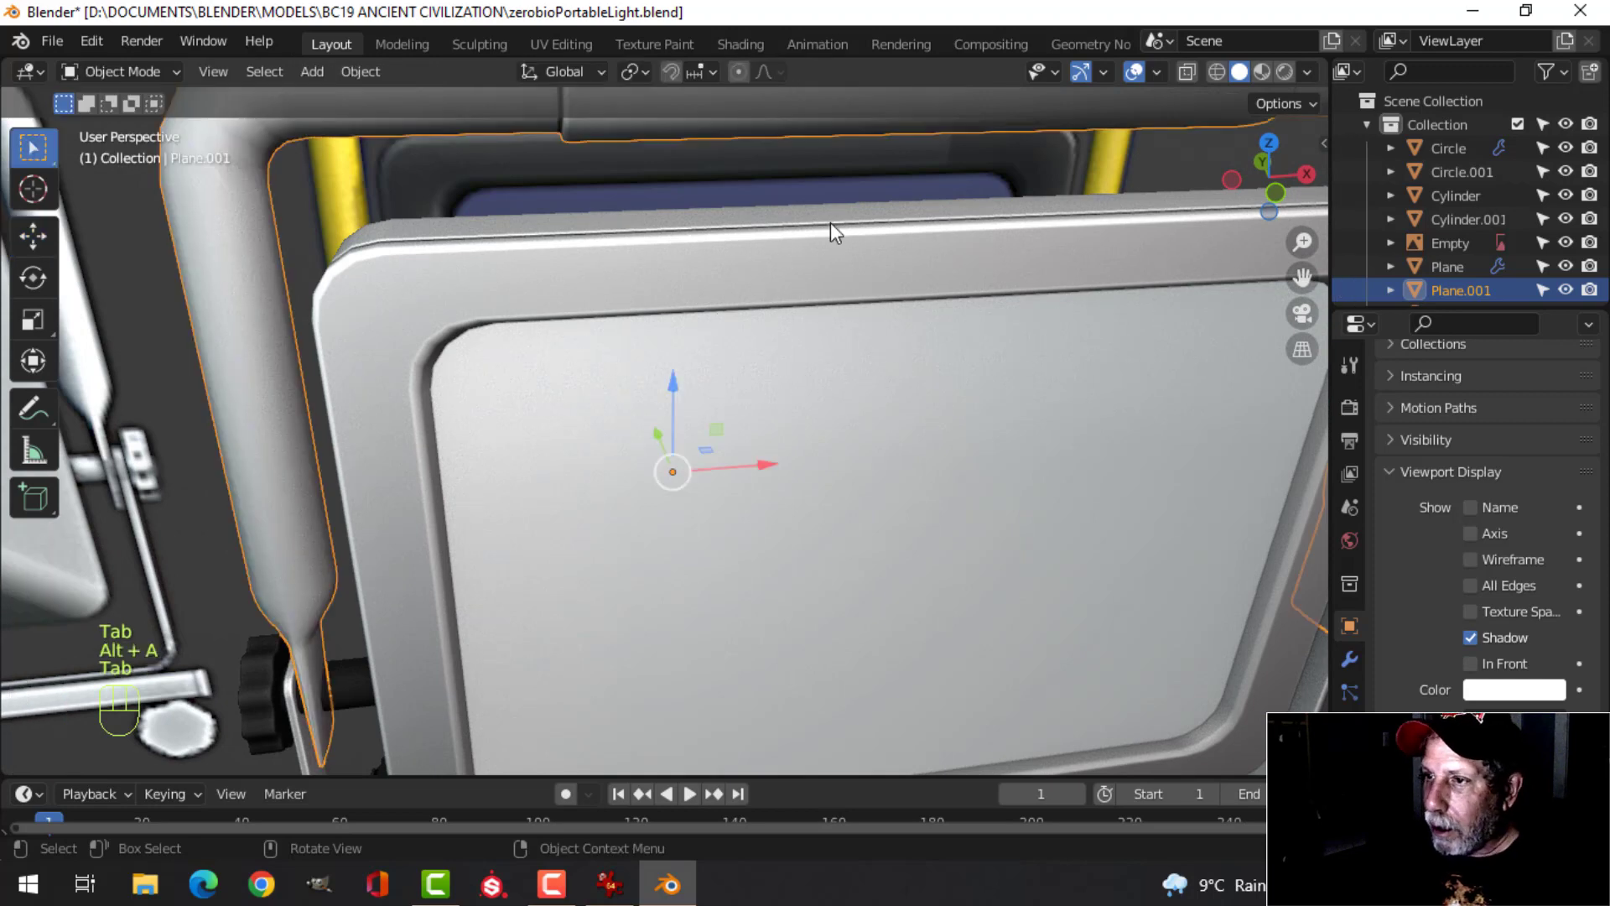
pyautogui.scroll(-3, 880, 268)
pyautogui.click(1351, 659)
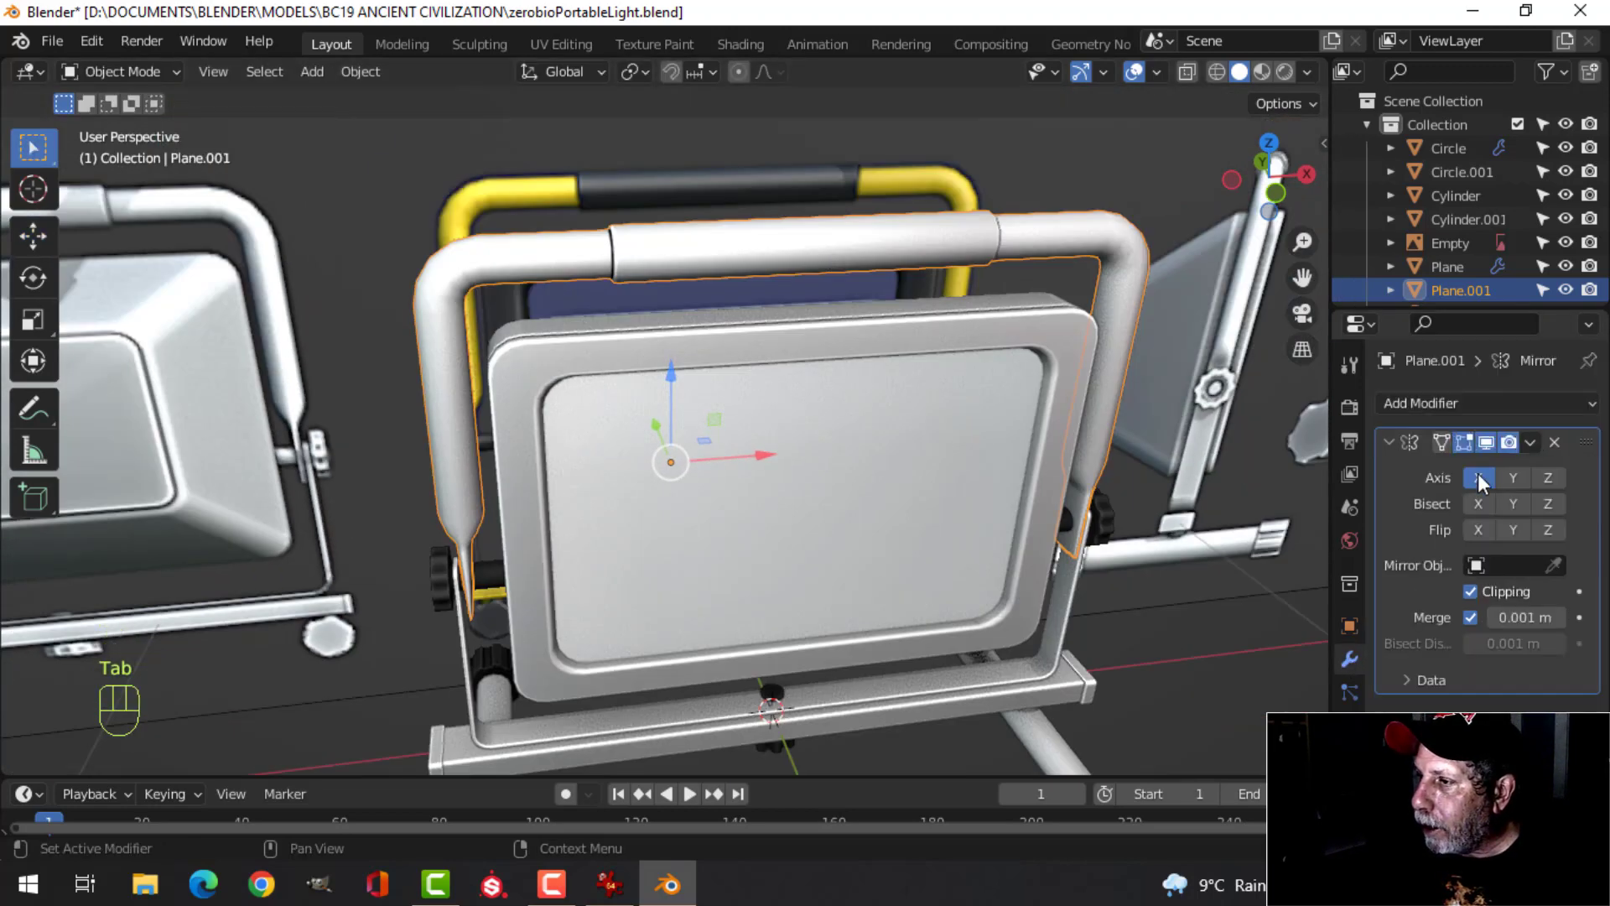
pyautogui.click(1533, 441)
pyautogui.click(1501, 468)
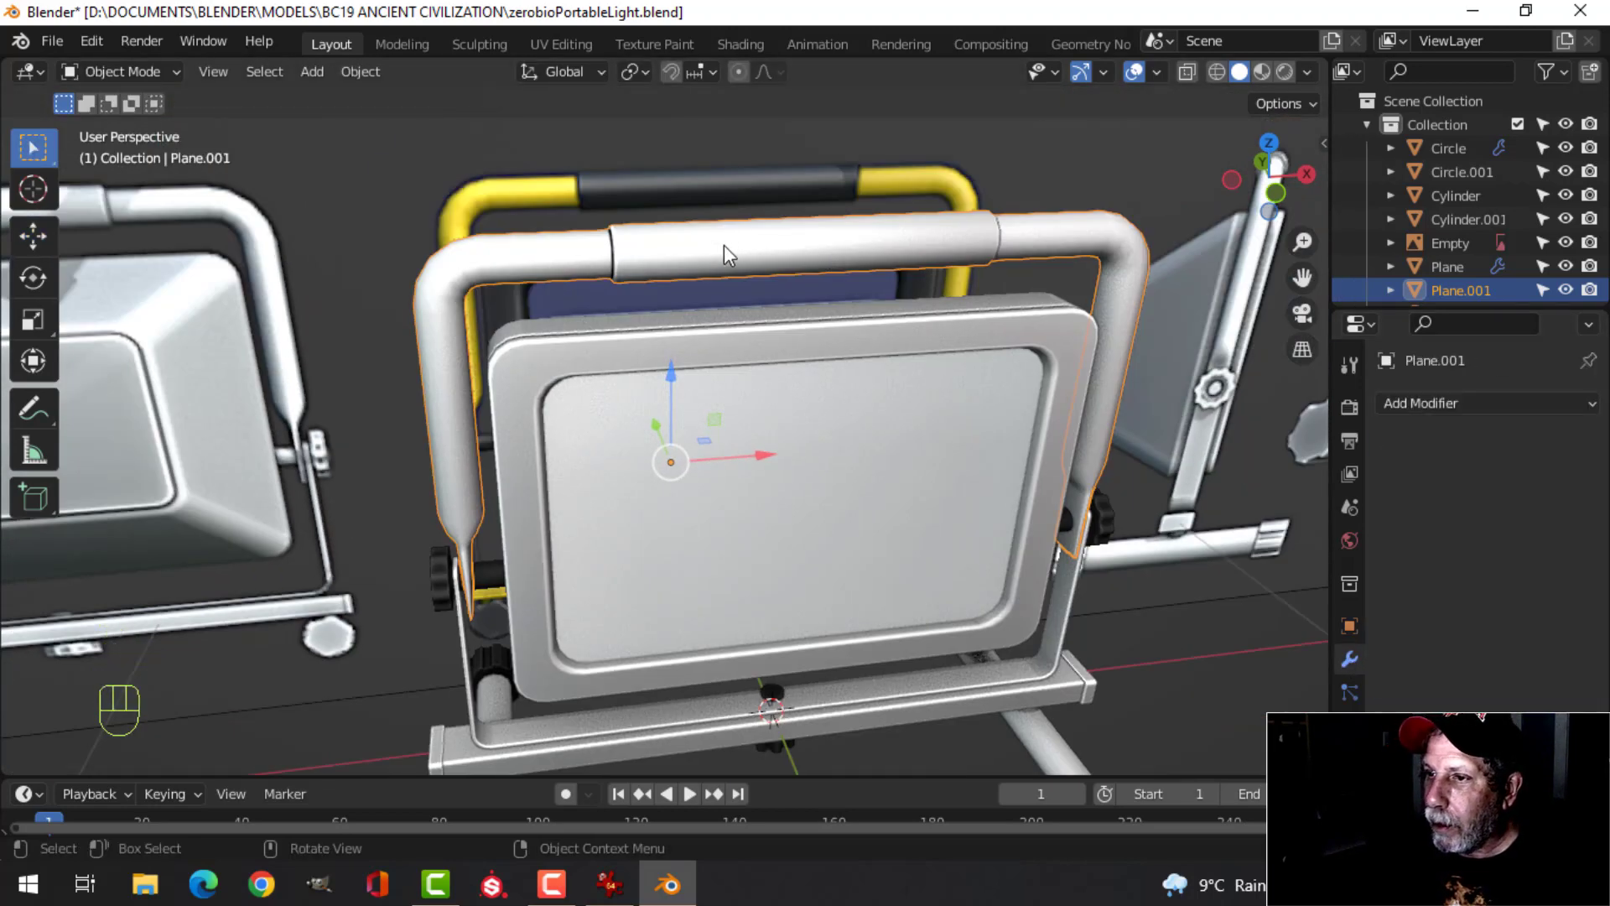
# Dissolve the edge loop at the center of the handle's grip
pyautogui.press('Tab')
pyautogui.hotkey('alt', 'a')
pyautogui.press('2')
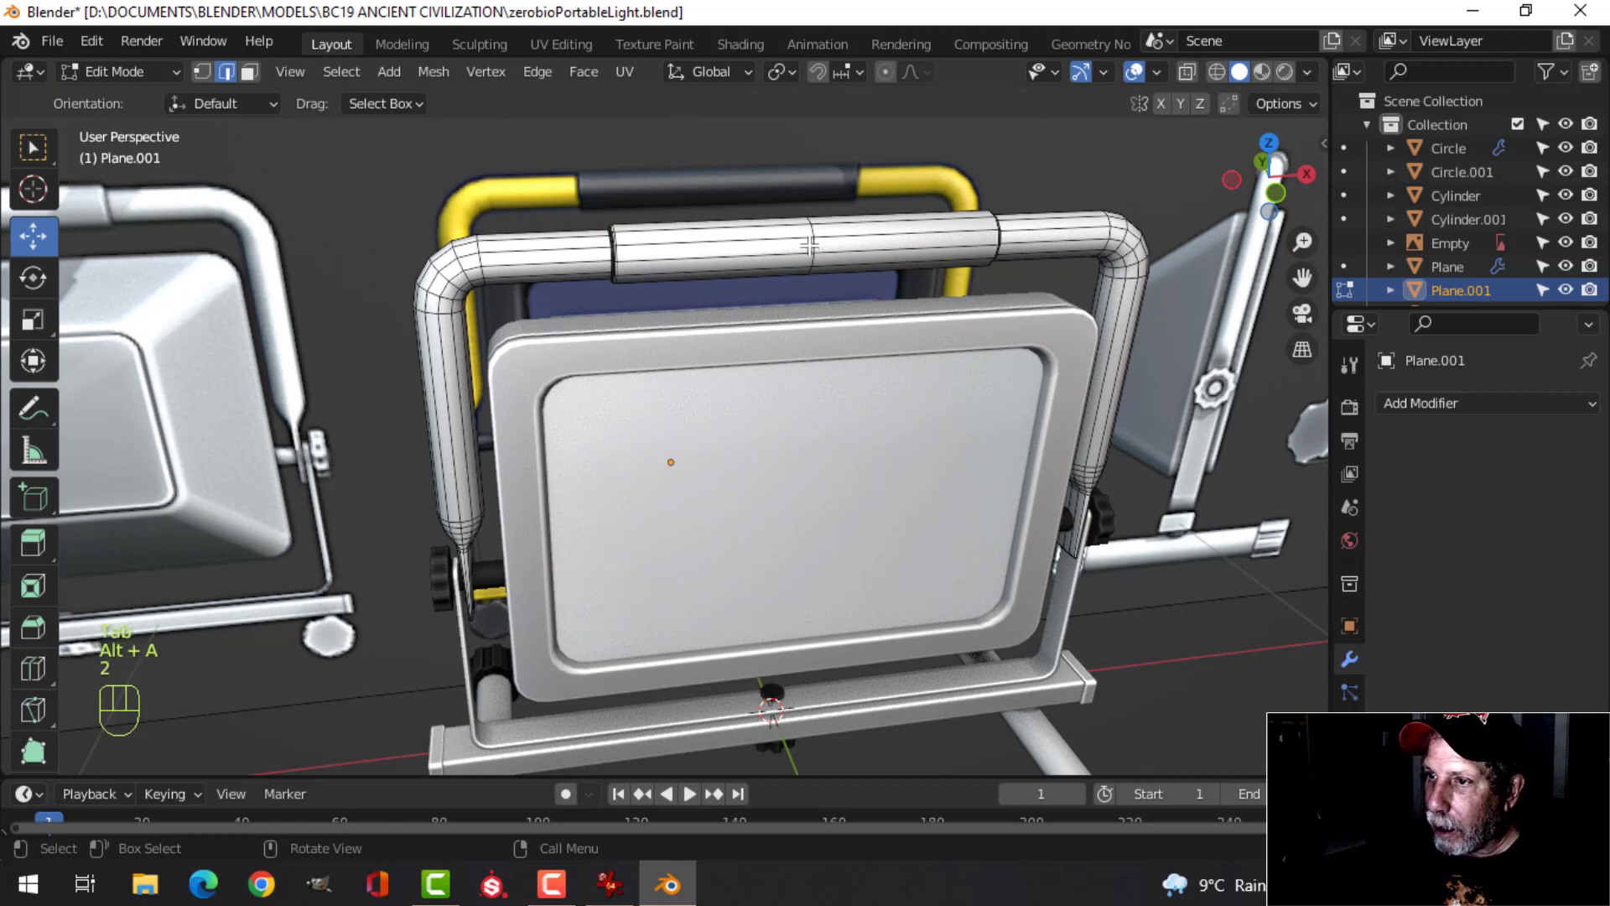
pyautogui.keyDown('alt'); pyautogui.keyDown('shift'); pyautogui.click(813, 233); pyautogui.keyUp('shift'); pyautogui.keyUp('alt')
pyautogui.press('x')
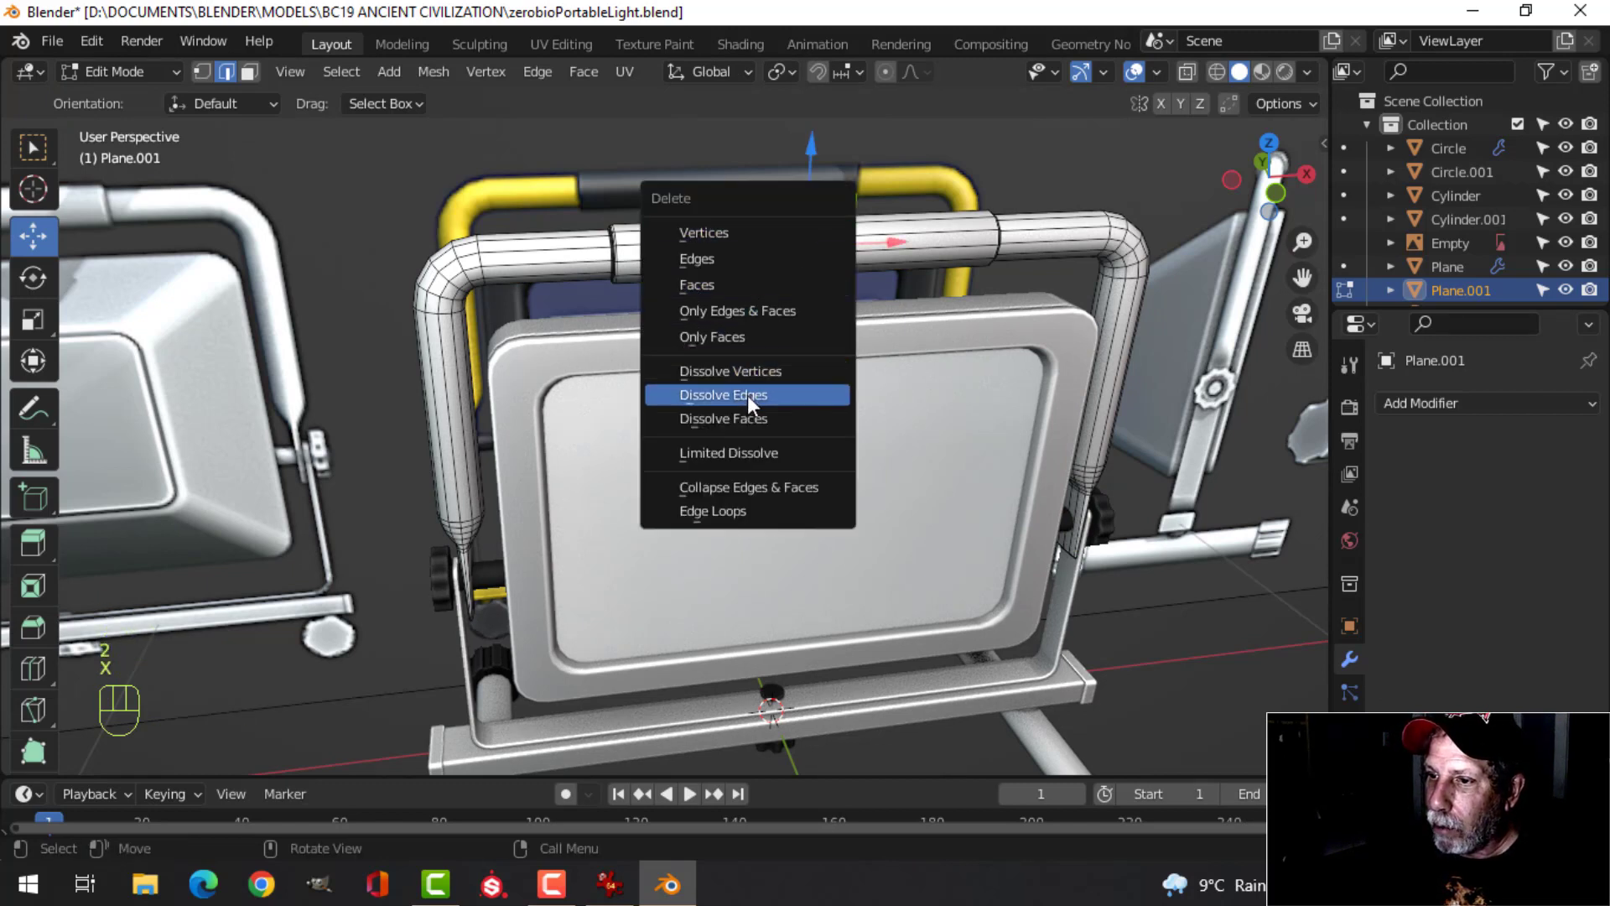
pyautogui.click(748, 398)
# Select all faces of the thicker grip, including its rim at both ends, and separate them into their own object
pyautogui.press('3')
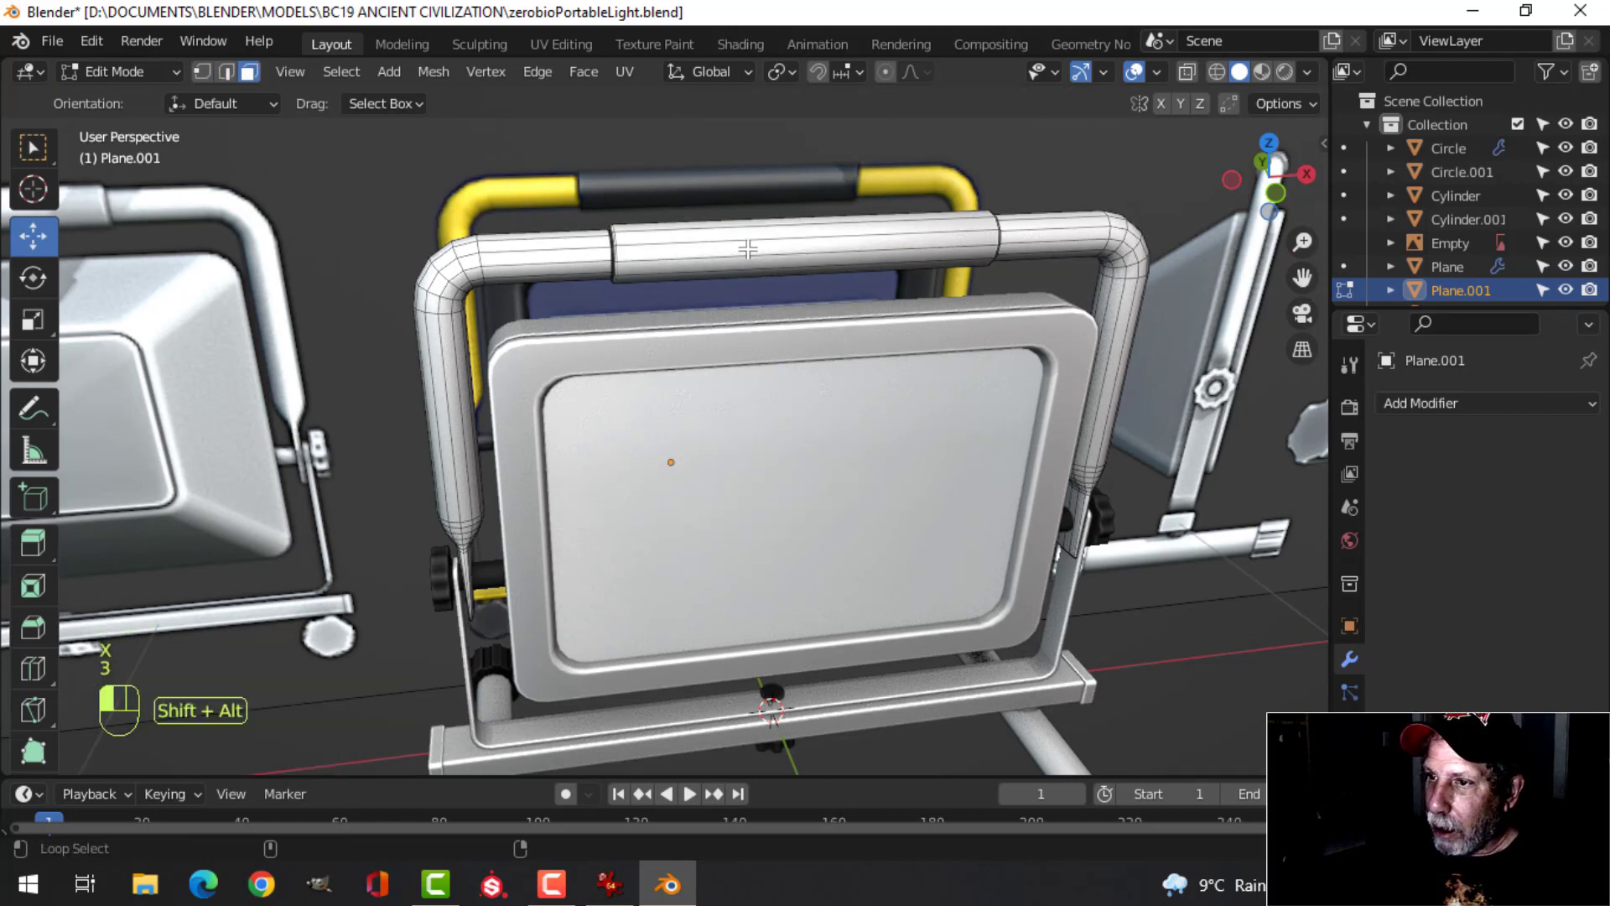
pyautogui.keyDown('alt'); pyautogui.keyDown('shift'); pyautogui.click(740, 249); pyautogui.keyUp('shift'); pyautogui.keyUp('alt')
pyautogui.moveTo(742, 256); pyautogui.dragTo(746, 398, button='middle')
pyautogui.scroll(5, 860, 314)
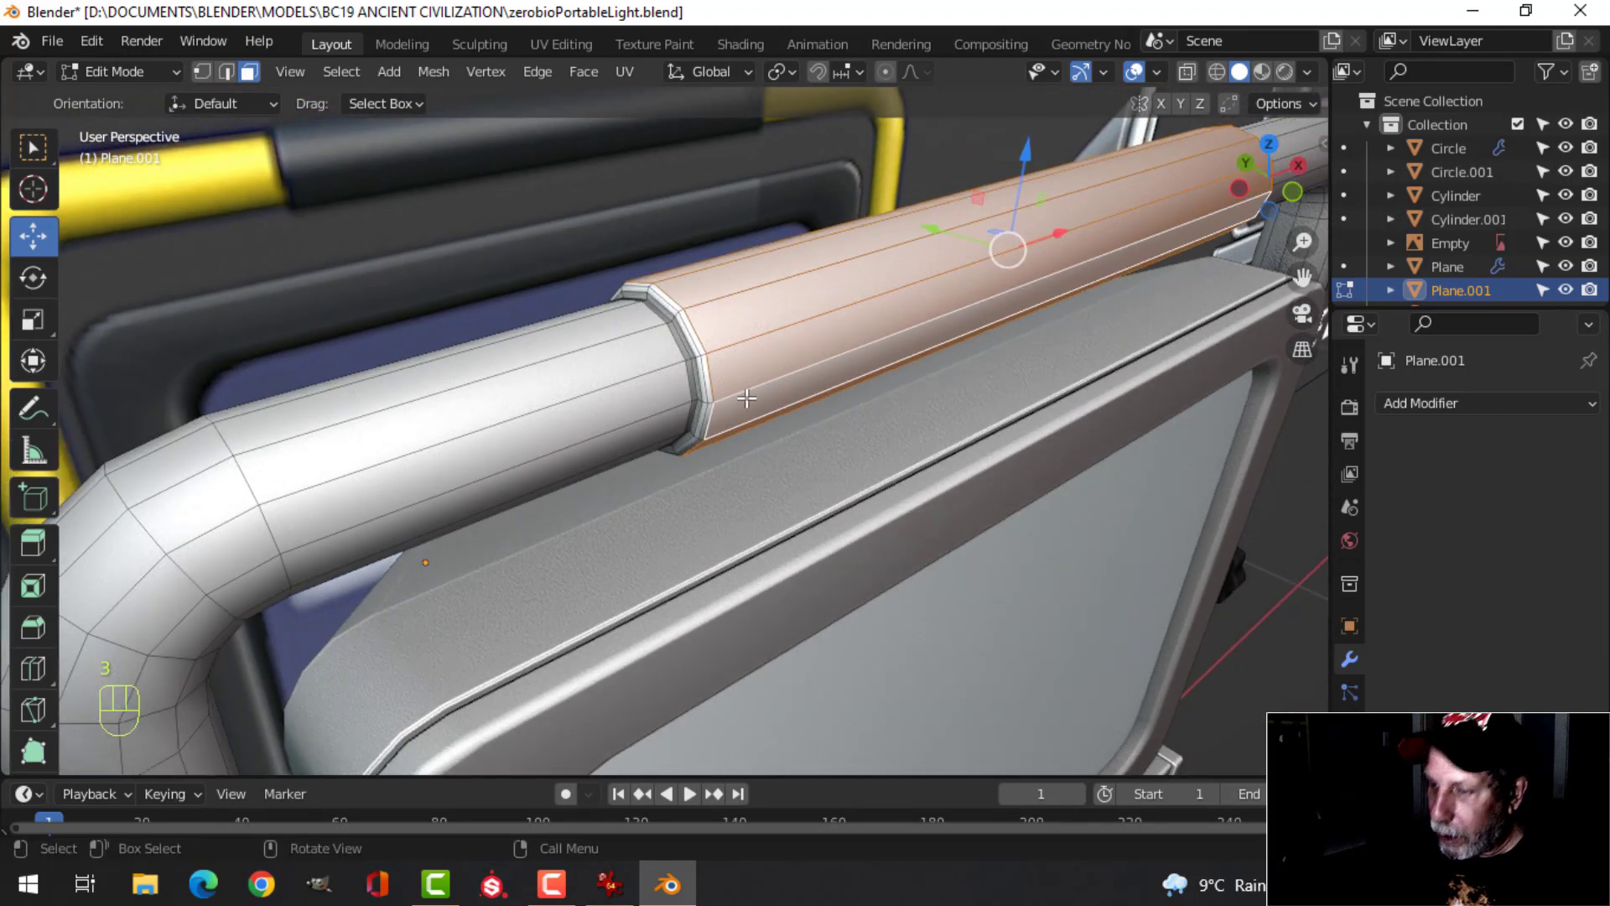
pyautogui.press('ctrl+KP_Add')
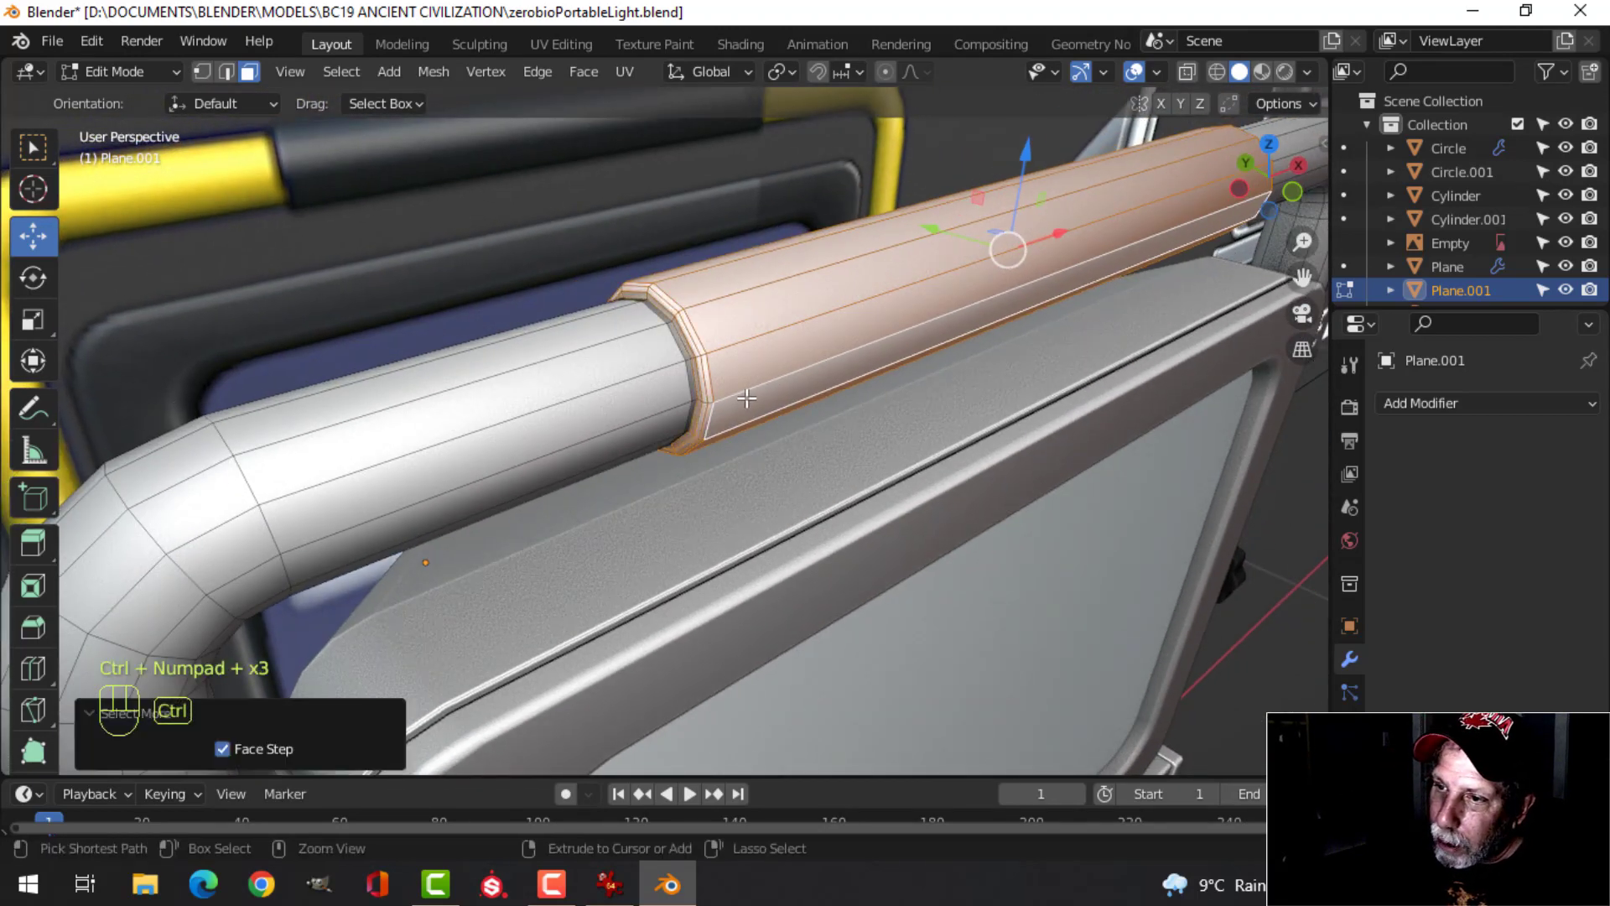
pyautogui.press('p')
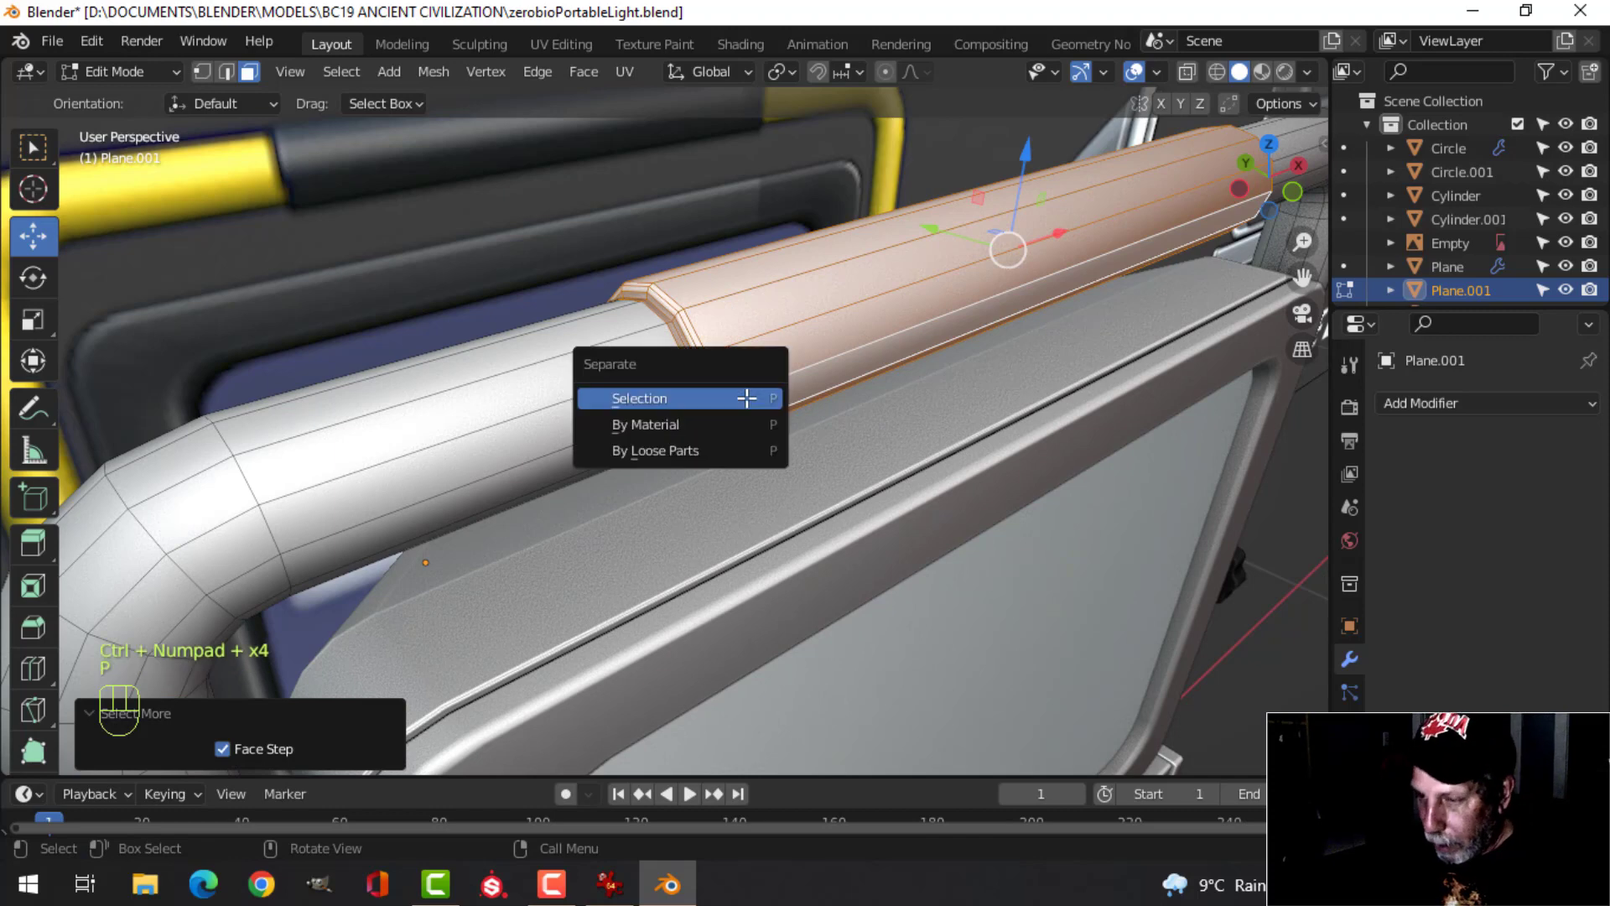
pyautogui.click(748, 398)
pyautogui.press('Tab')
# Set the viewport display color of the separated handle grip to hex 313131 and deselect it
pyautogui.scroll(-2, 848, 337)
pyautogui.click(848, 337)
pyautogui.scroll(-5, 848, 337)
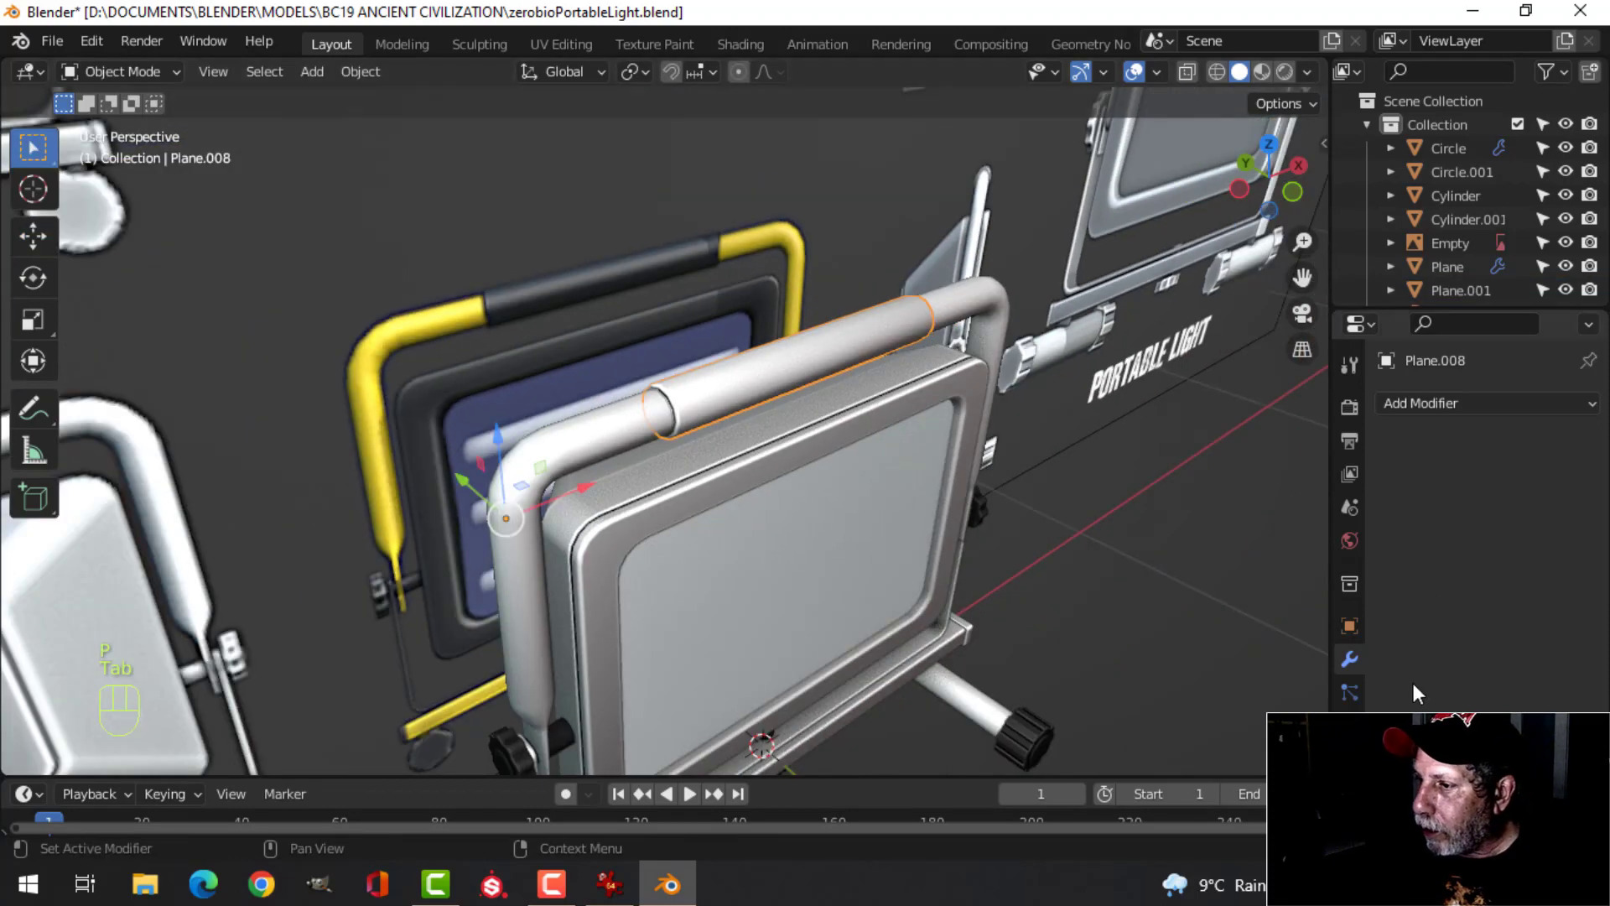
pyautogui.click(1349, 631)
pyautogui.scroll(-6, 1446, 684)
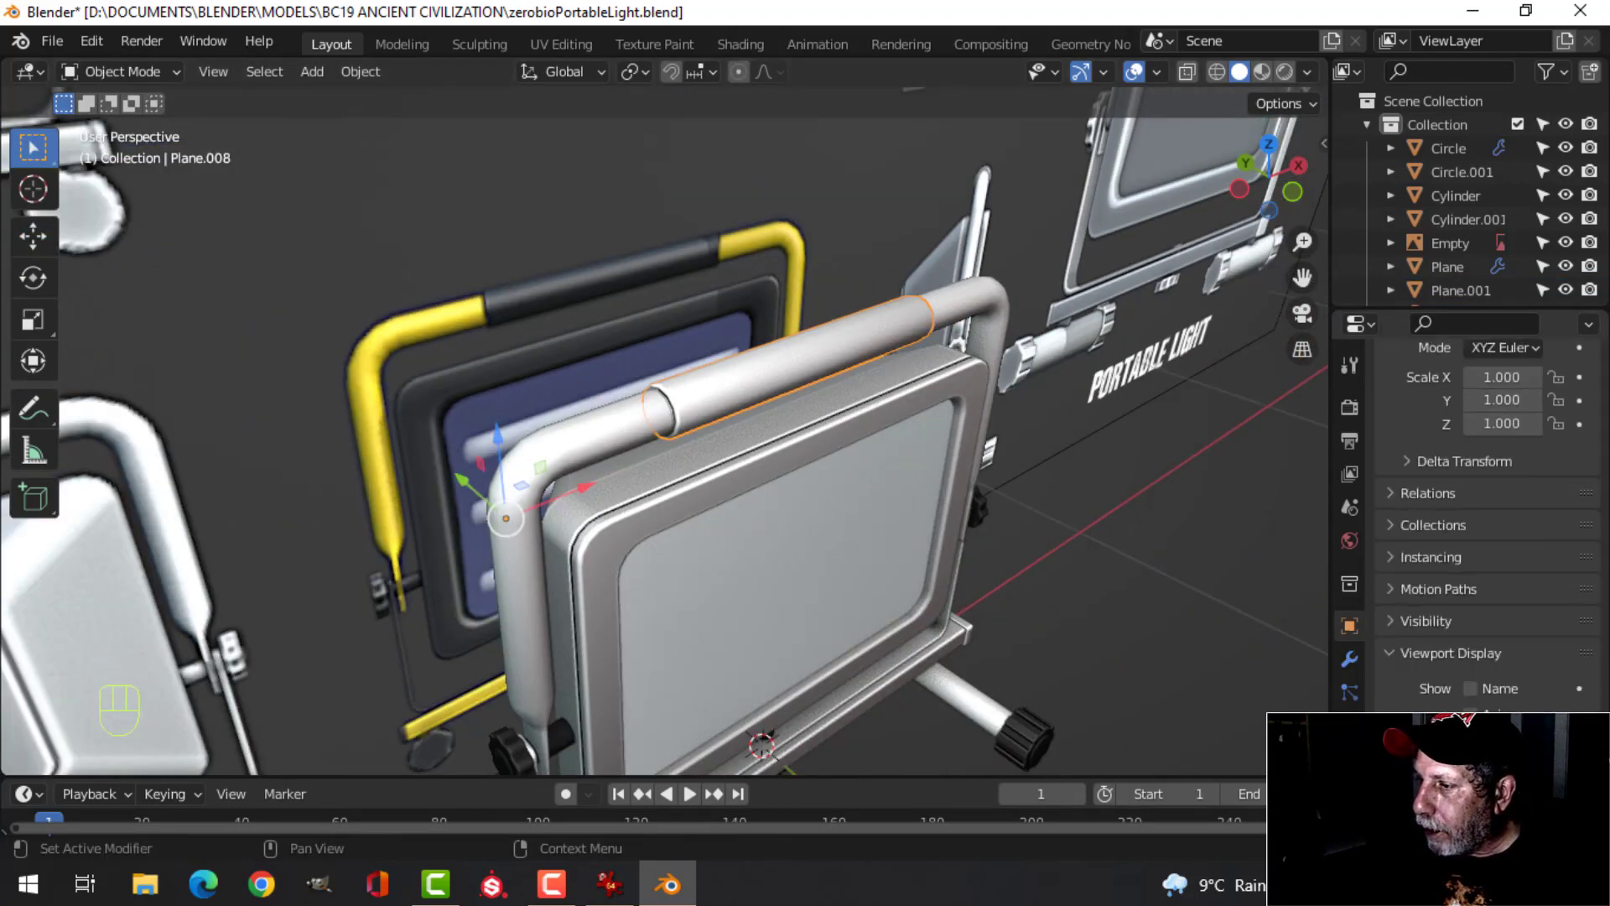
pyautogui.click(1517, 825)
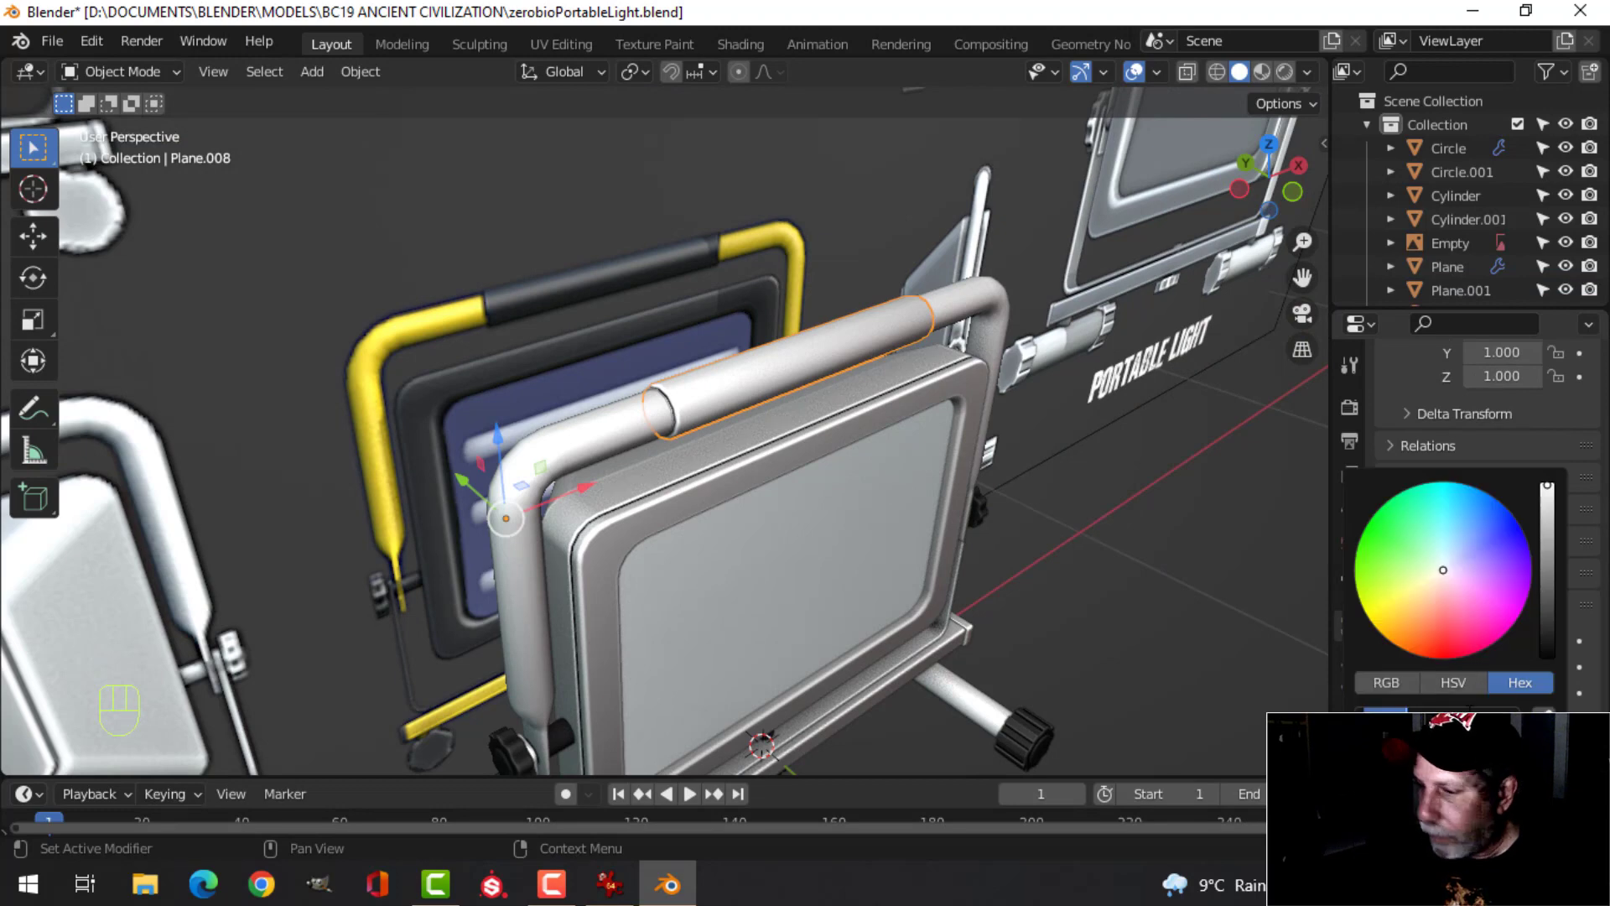
pyautogui.hotkey('ctrl', 'v')
pyautogui.press('Return')
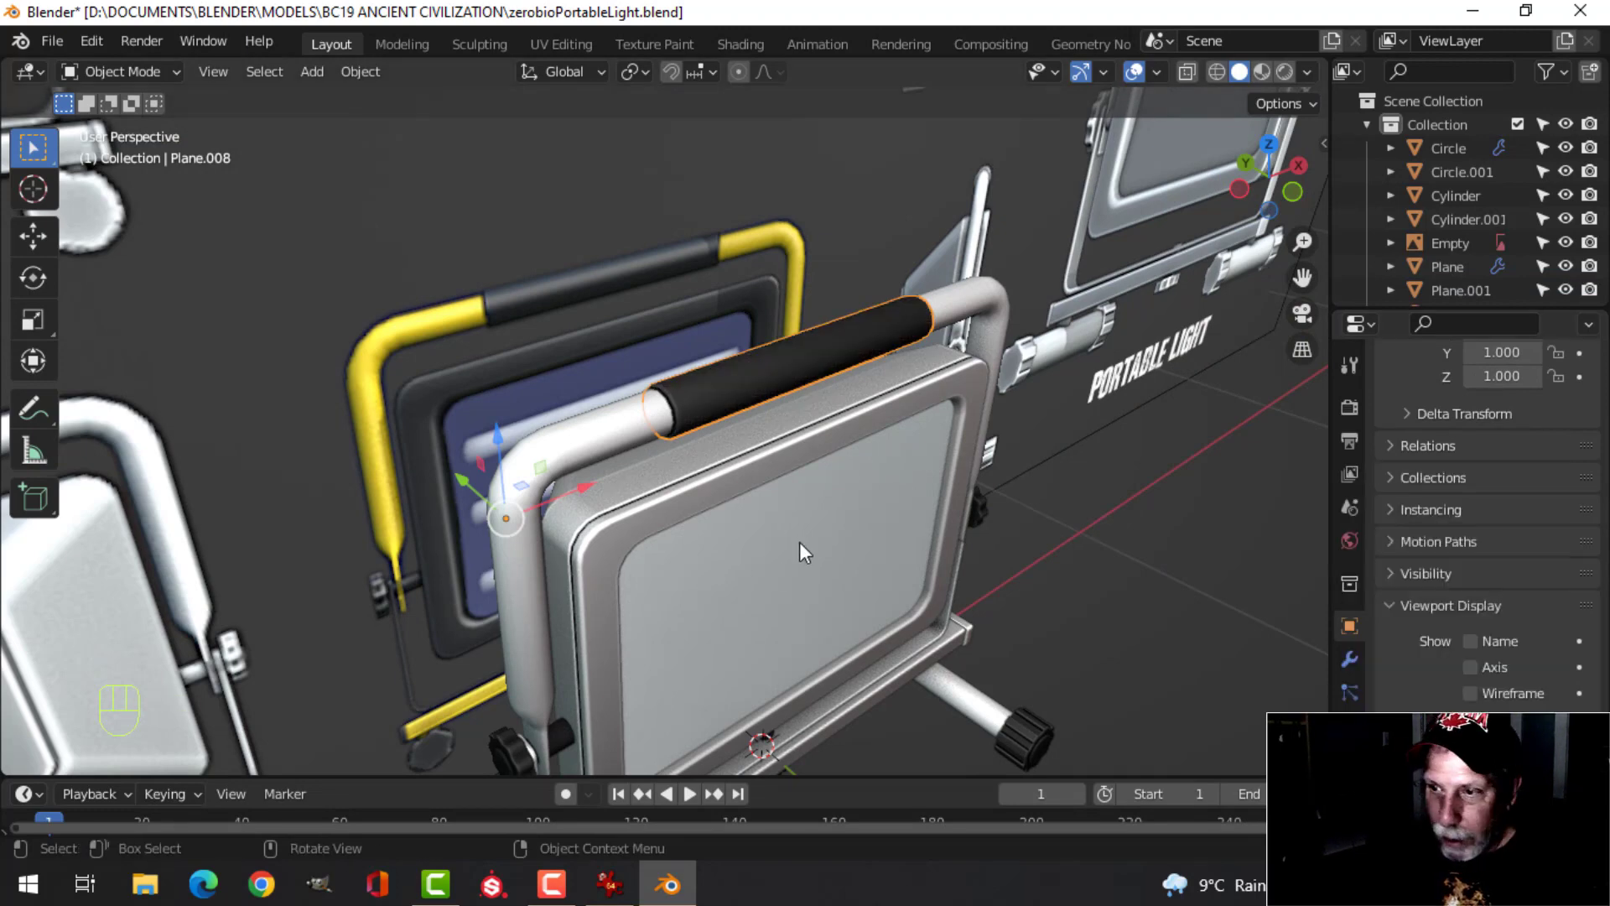
pyautogui.hotkey('alt', 'a')
# Set the viewport display color of the light's housing frame to hex 313131
pyautogui.scroll(-2, 809, 537)
pyautogui.keyDown('shift'); pyautogui.moveTo(803, 514); pyautogui.dragTo(738, 451, button='middle'); pyautogui.keyUp('shift')
pyautogui.click(708, 374)
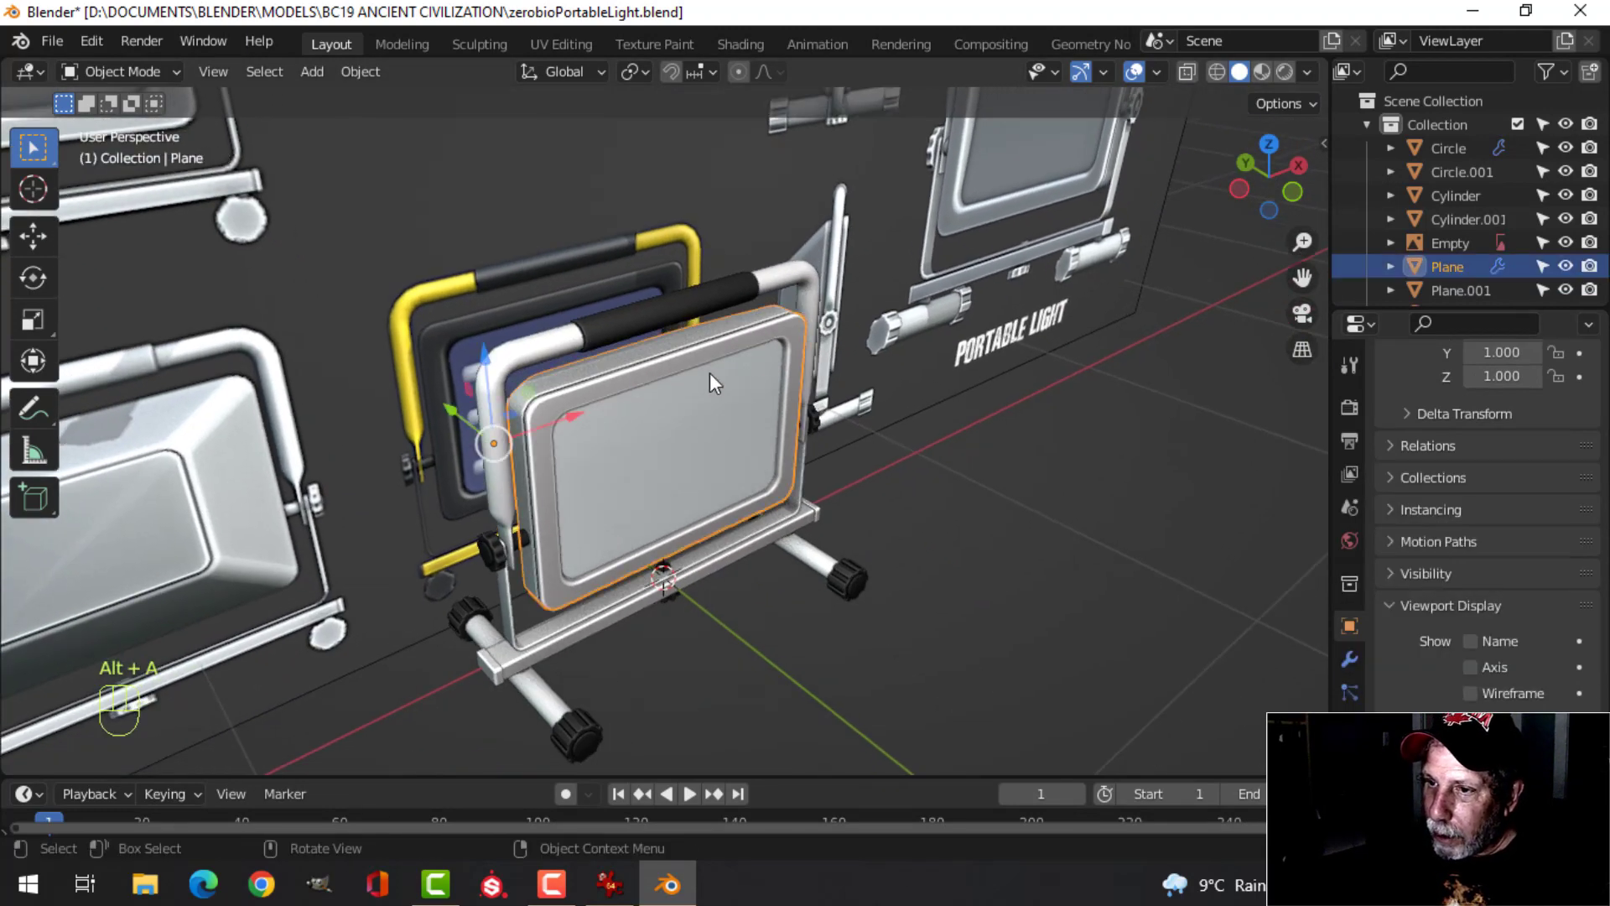
pyautogui.click(1513, 823)
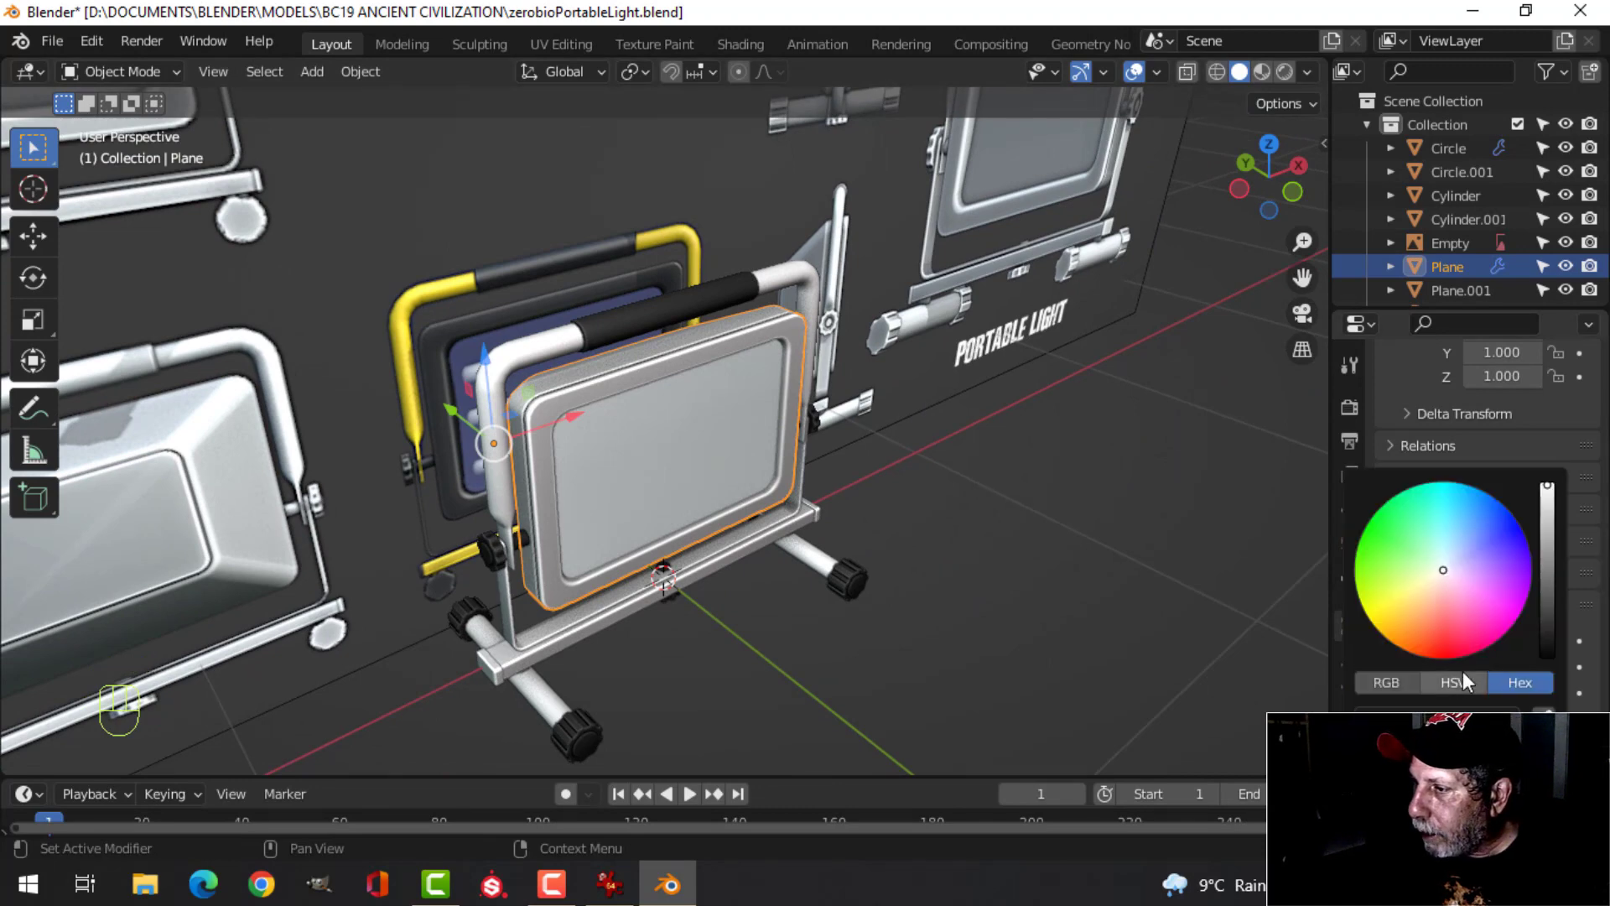
pyautogui.hotkey('ctrl', 'v')
pyautogui.press('Return')
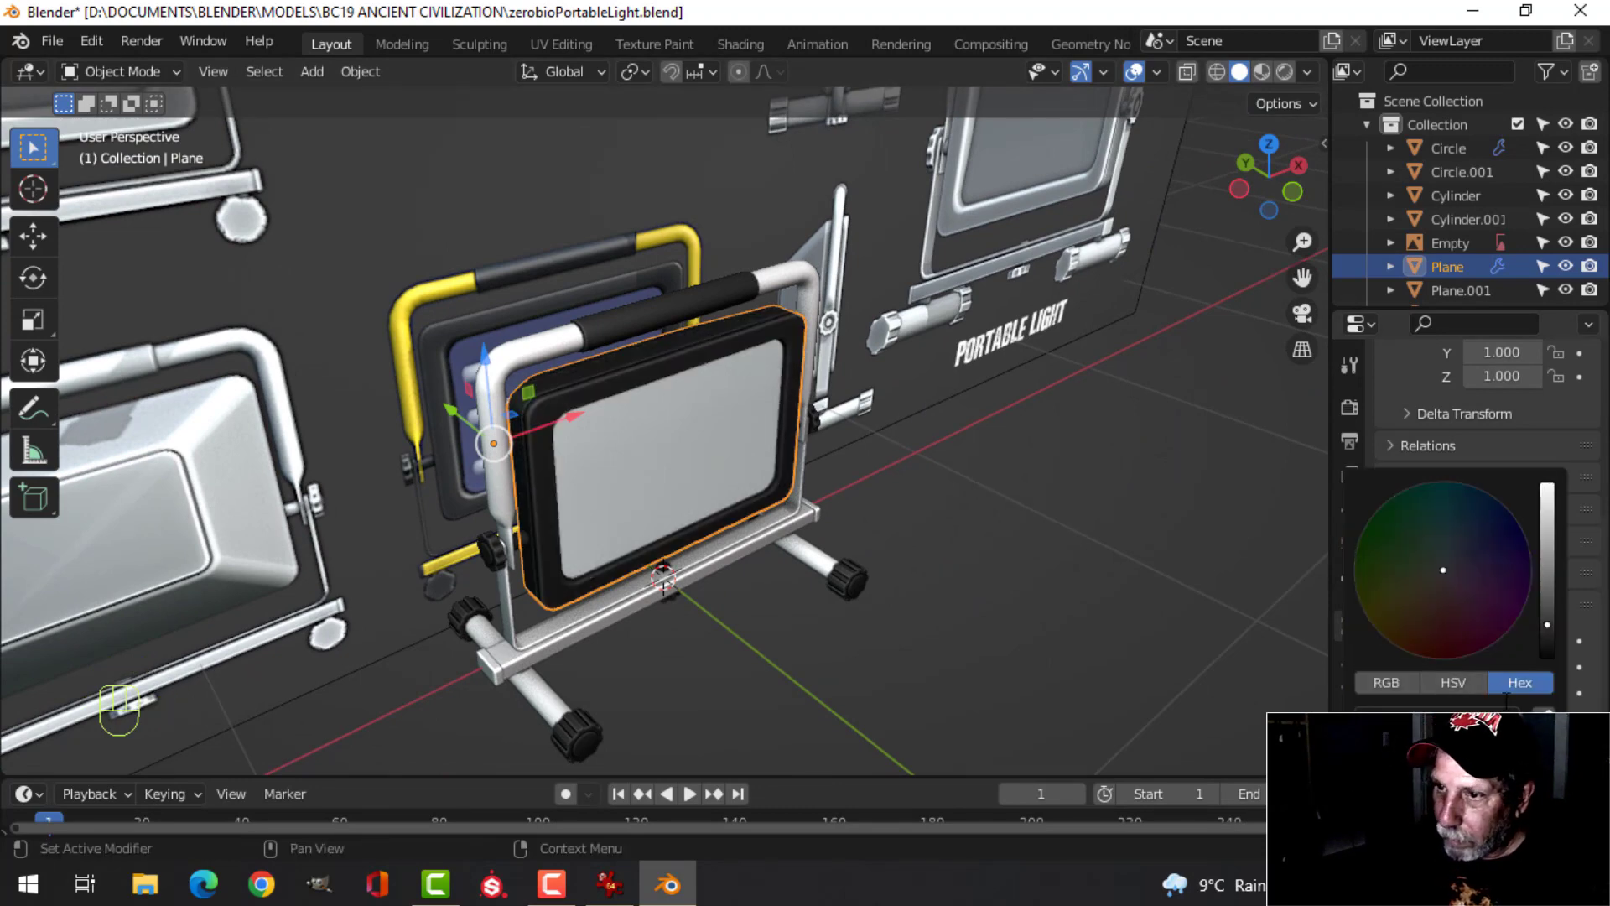
# Set the viewport display color of the thin U-shaped support bracket to hex 313131 and deselect it
pyautogui.hotkey('alt', 'a')
pyautogui.scroll(-2, 906, 411)
pyautogui.moveTo(768, 431); pyautogui.dragTo(809, 424, button='middle')
pyautogui.moveTo(755, 453); pyautogui.dragTo(778, 399, button='middle')
pyautogui.scroll(3, 879, 477)
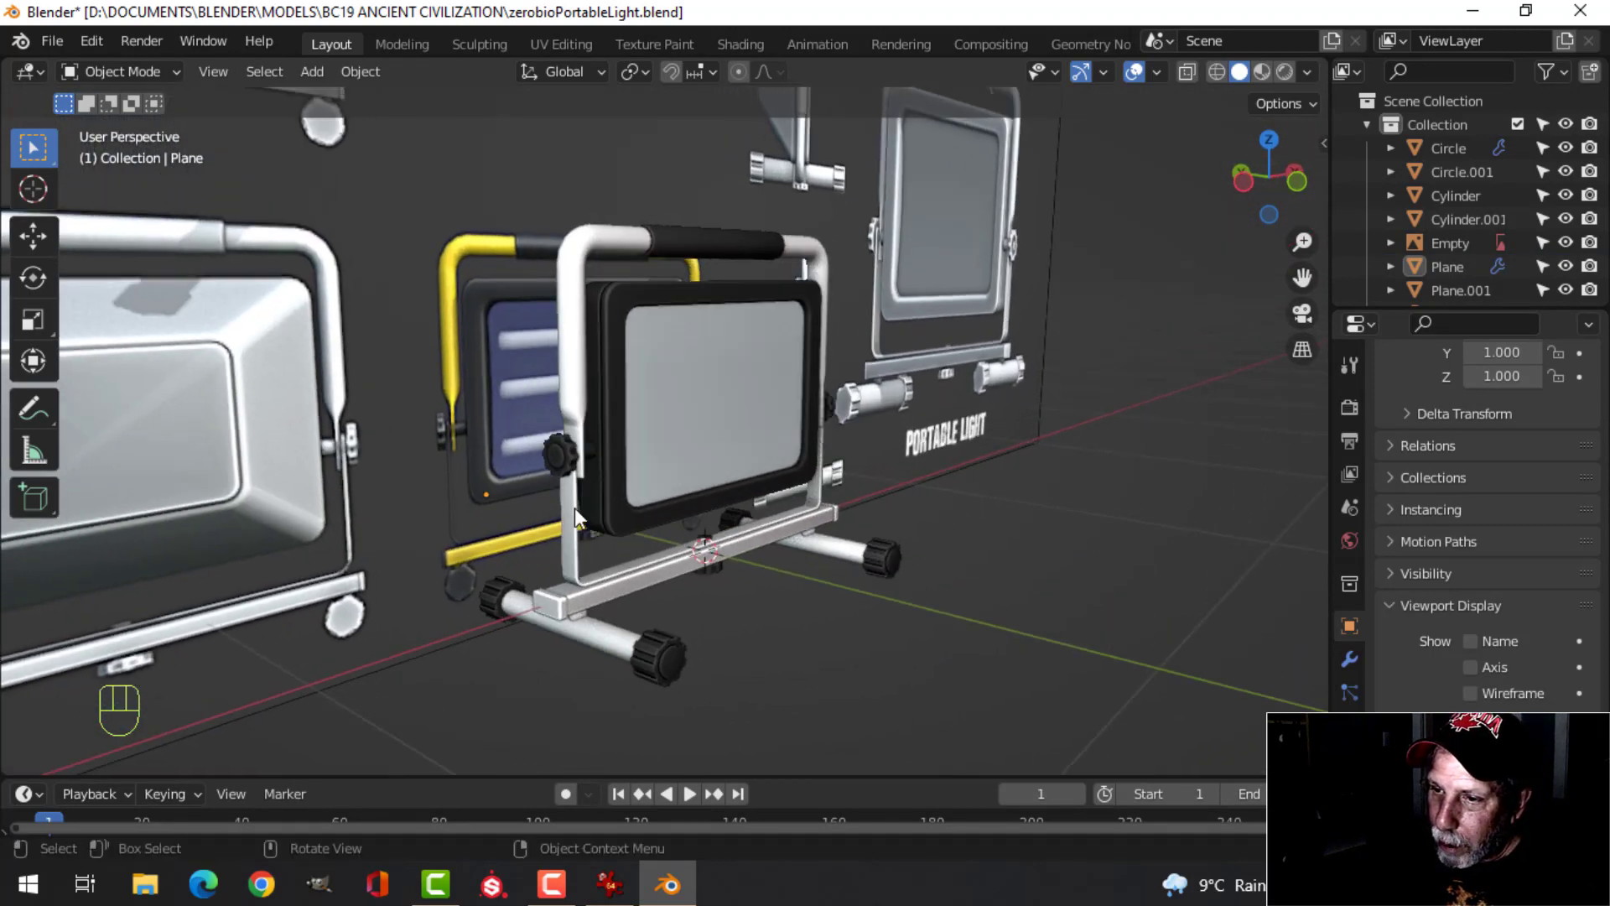
pyautogui.click(576, 507)
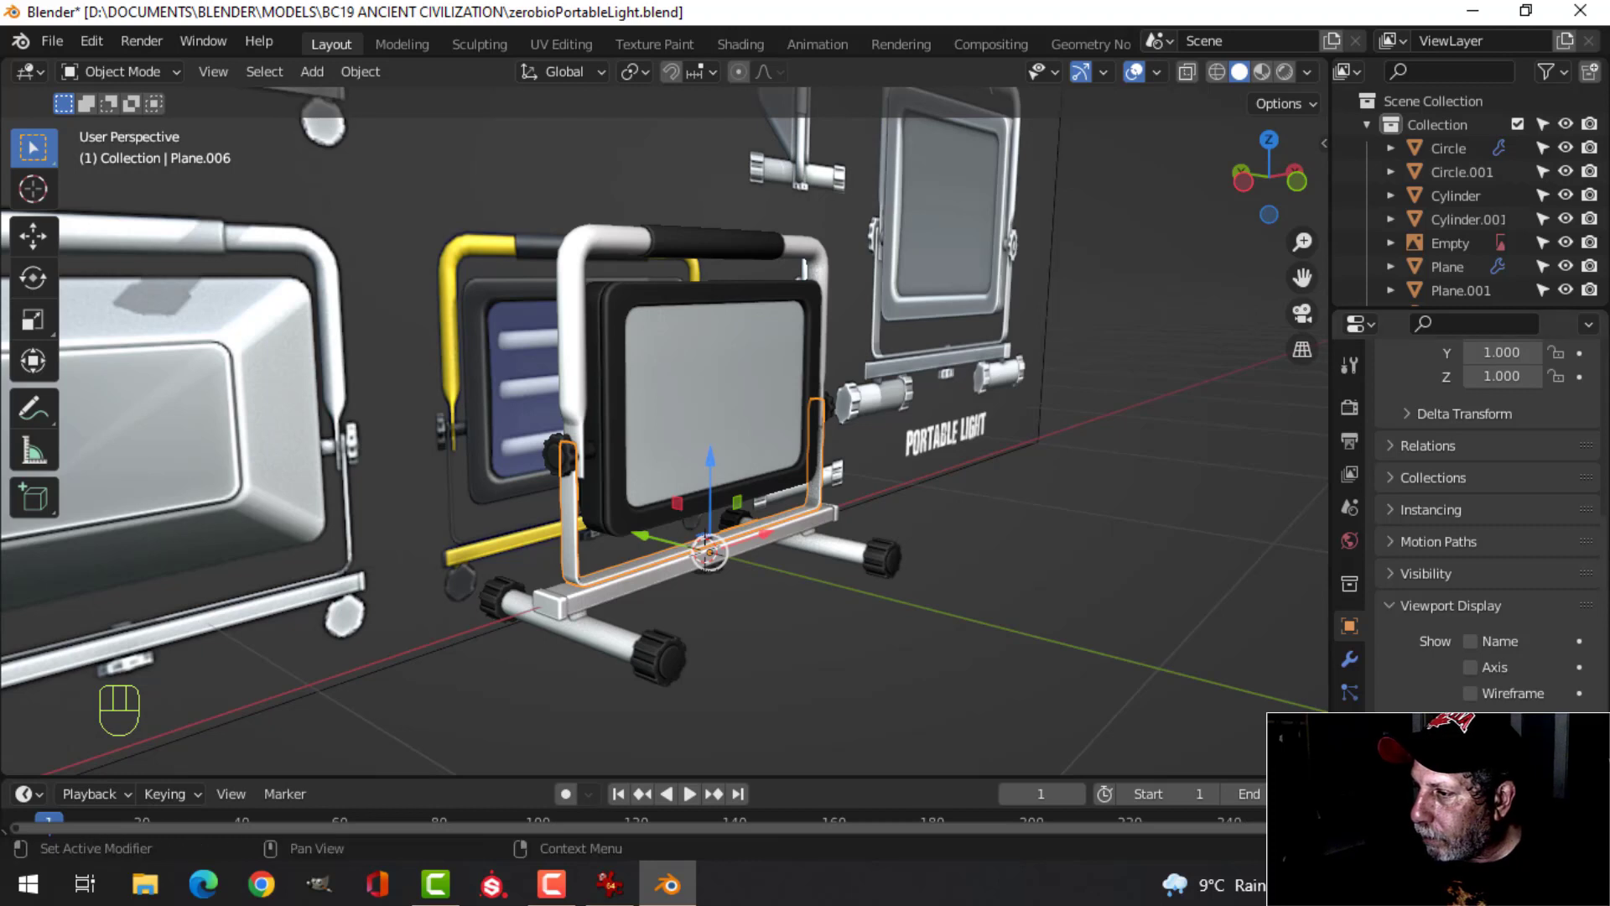
pyautogui.click(1514, 823)
pyautogui.hotkey('ctrl', 'v')
pyautogui.press('Return')
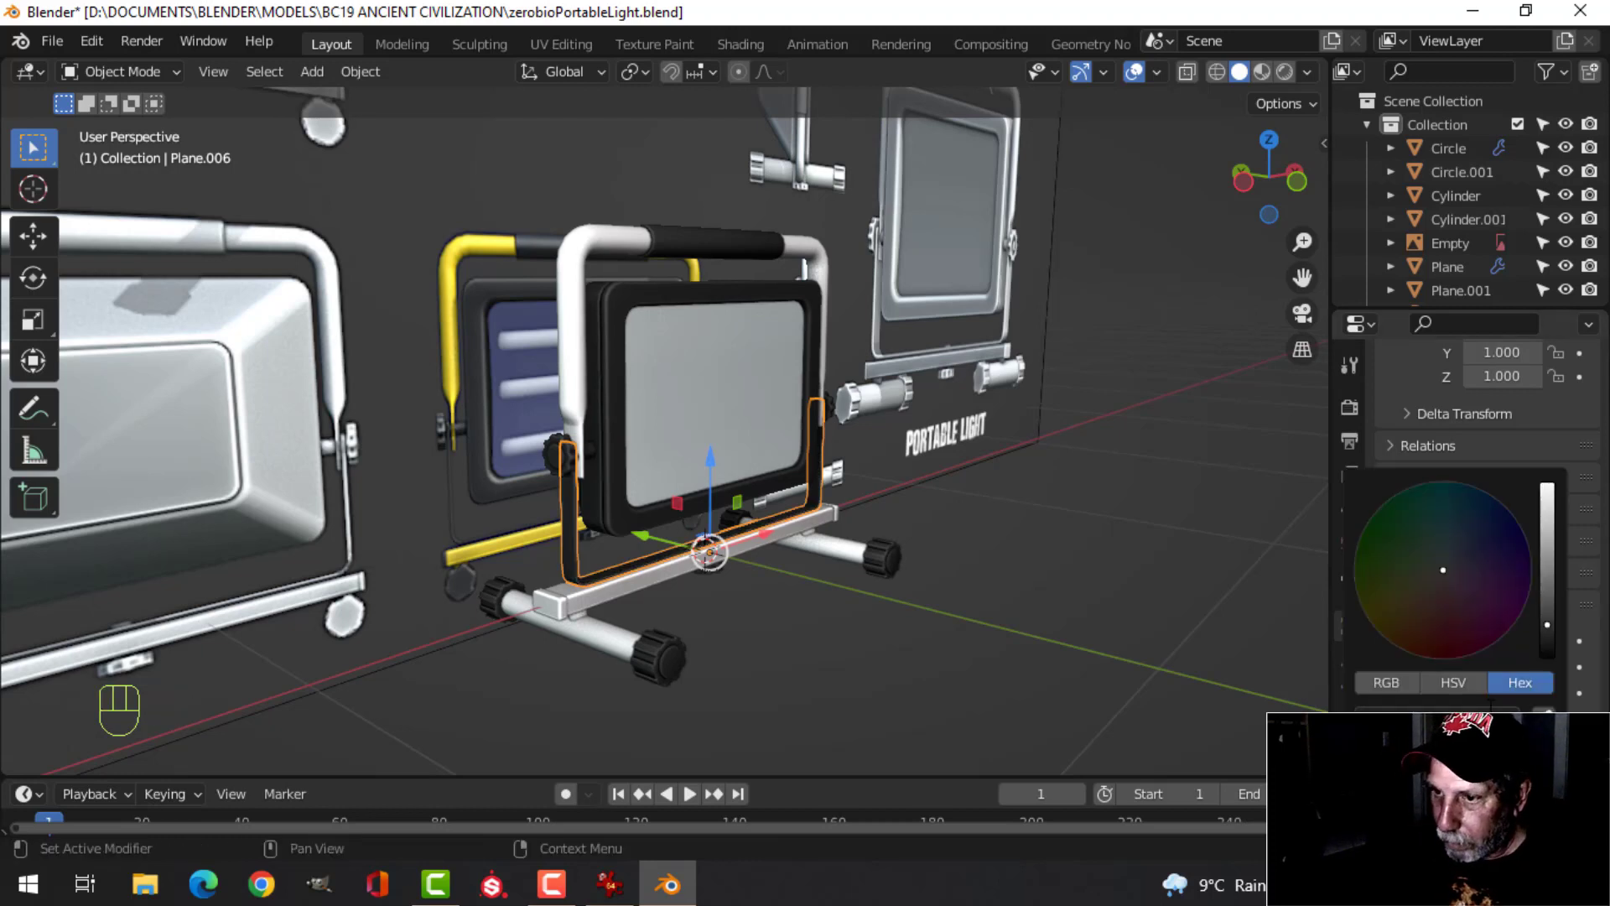
pyautogui.hotkey('alt', 'a')
# Set the viewport display color of the upper handle tubes to yellow, hex FFD100, copy the code, and deselect them
pyautogui.moveTo(794, 545); pyautogui.dragTo(558, 340, button='middle')
pyautogui.click(557, 340)
pyautogui.click(1515, 822)
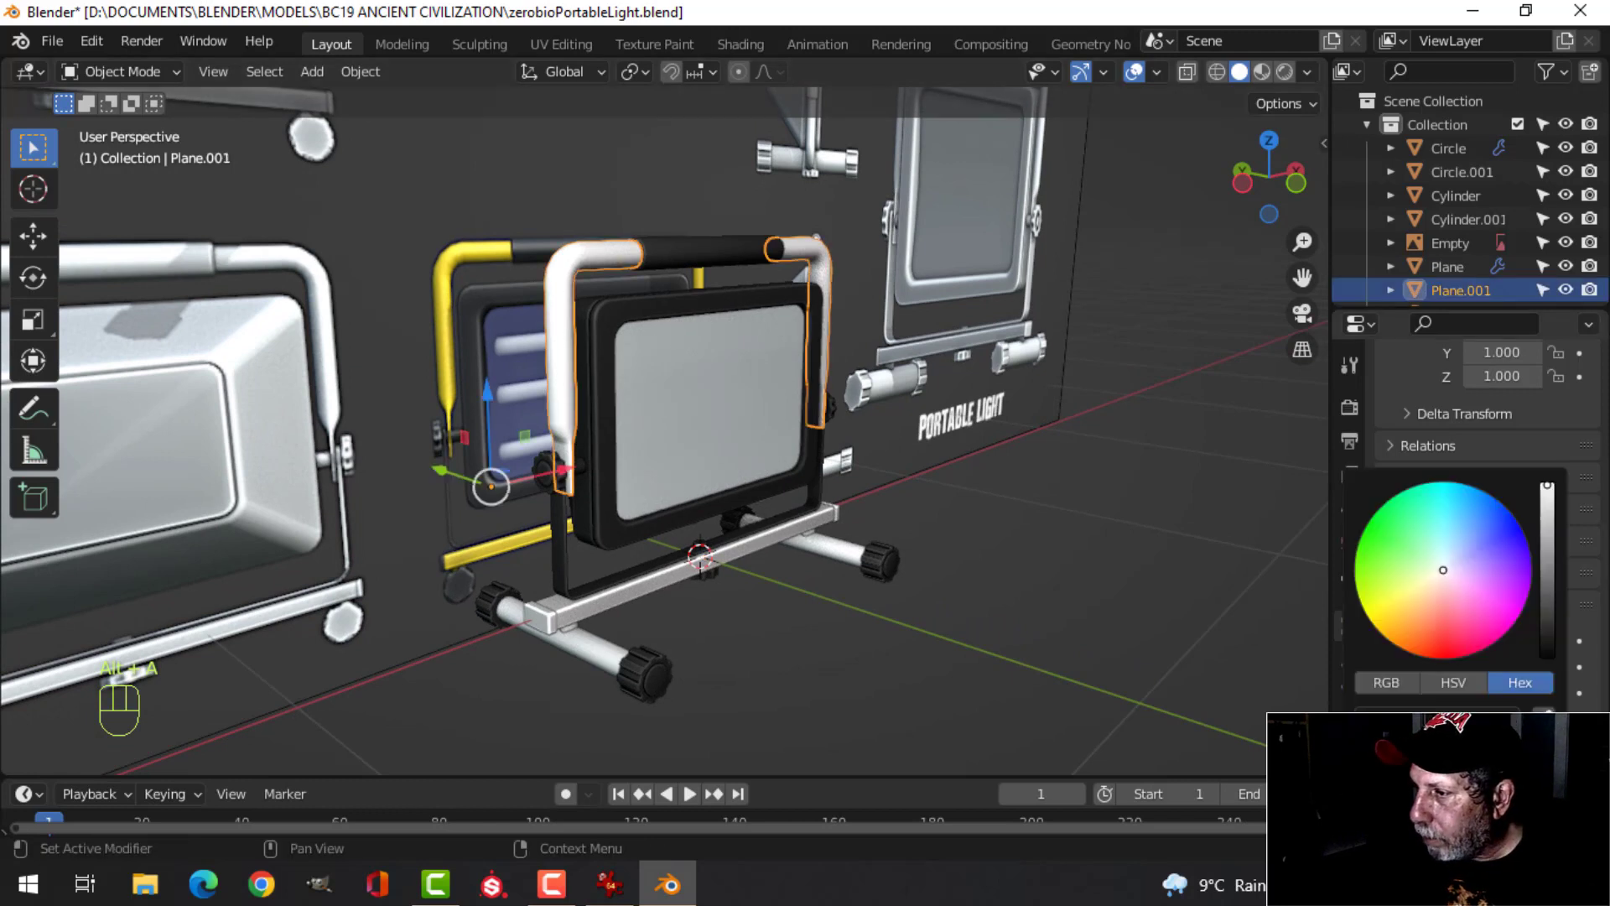
pyautogui.moveTo(1389, 618); pyautogui.dragTo(1383, 635)
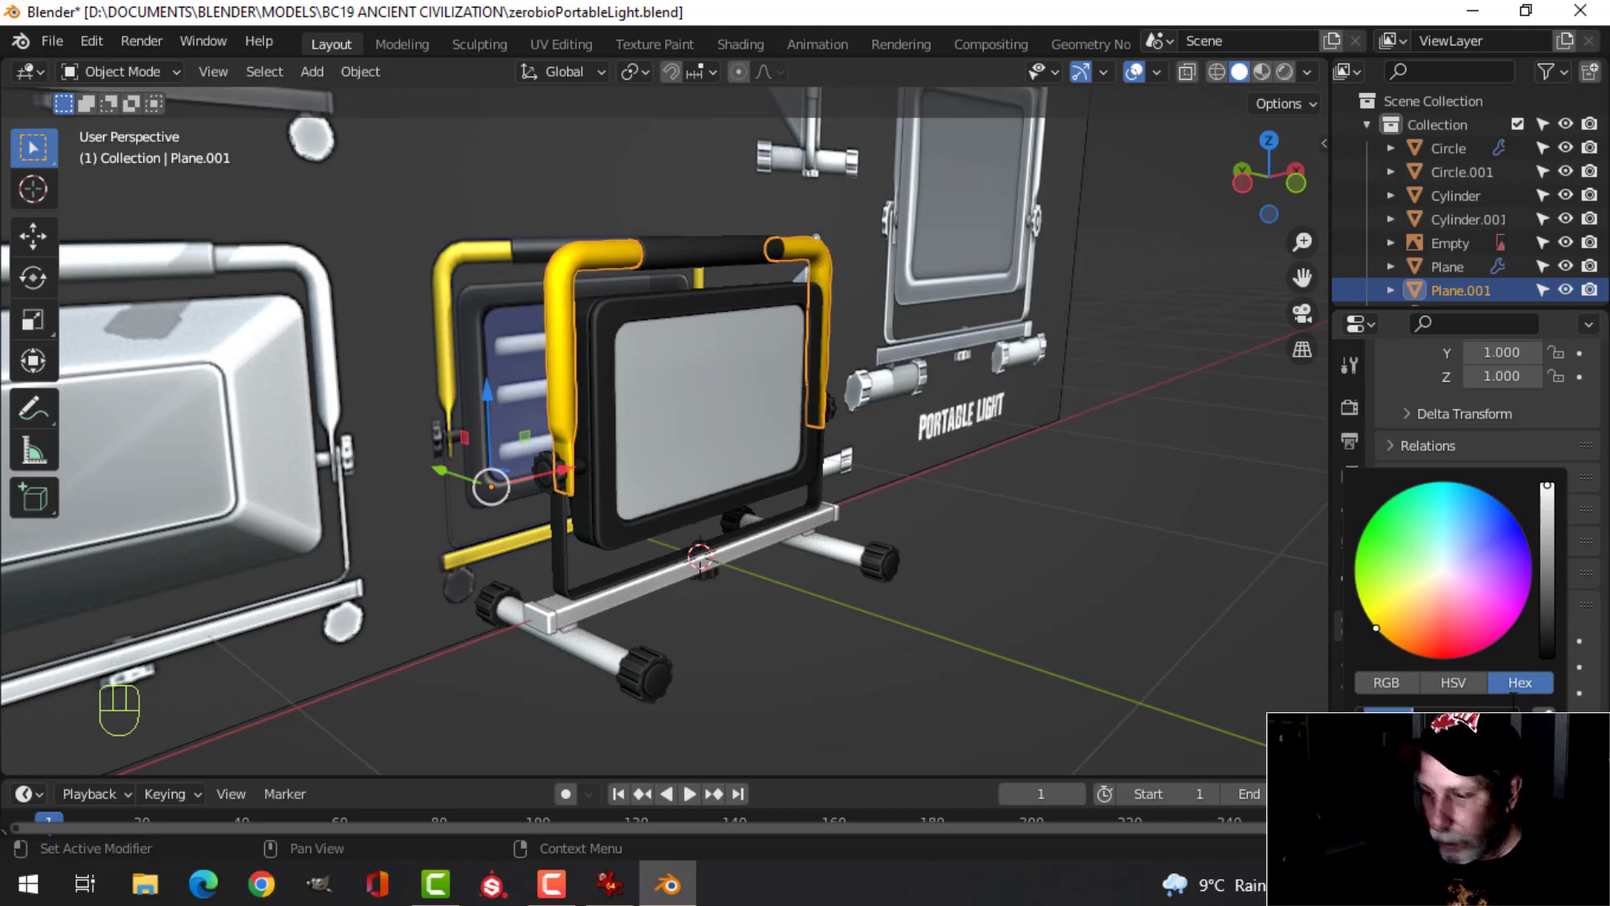
pyautogui.click(1514, 709)
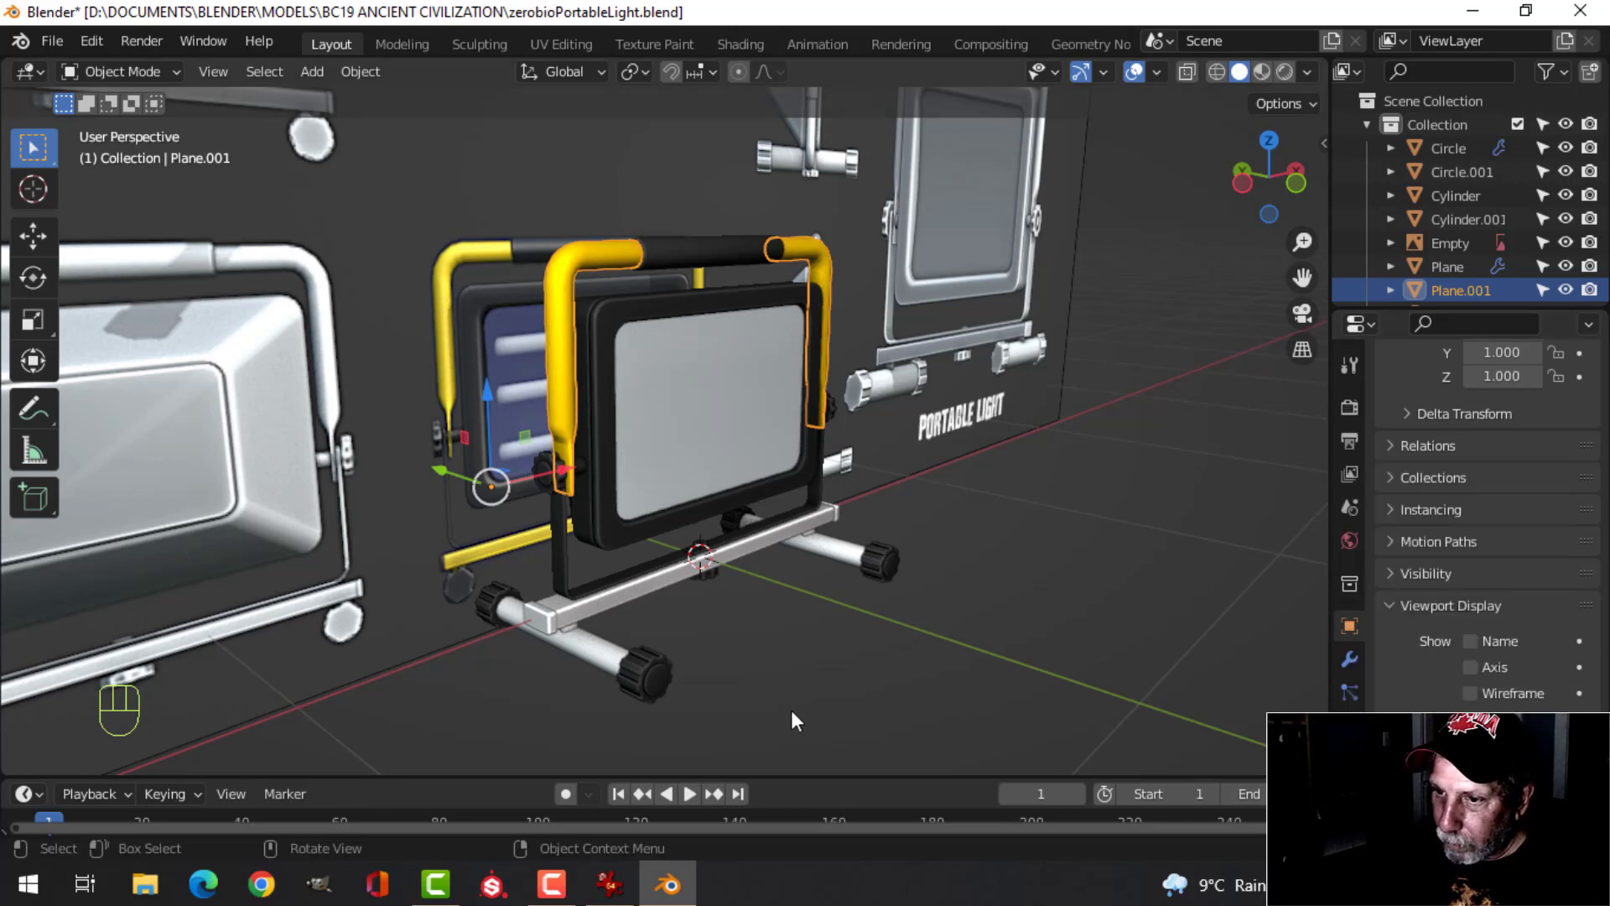
pyautogui.hotkey('alt', 'a')
# Set the viewport display color of the two round base legs to hex FFD100
pyautogui.click(601, 645)
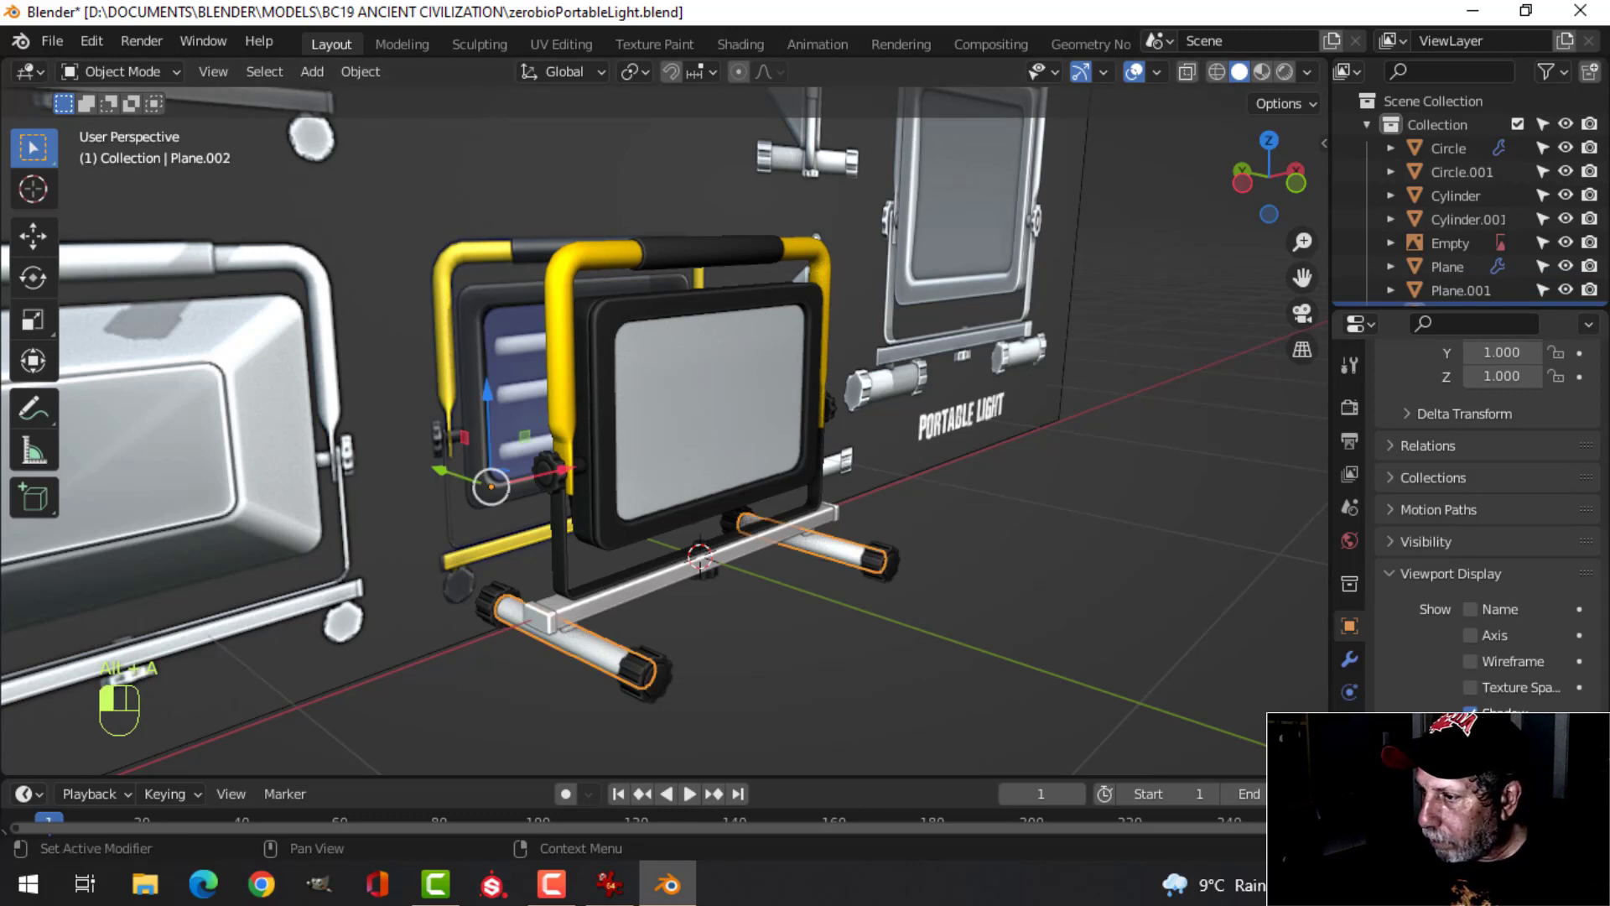
pyautogui.click(1515, 767)
pyautogui.click(1443, 660)
pyautogui.write('FFD200')
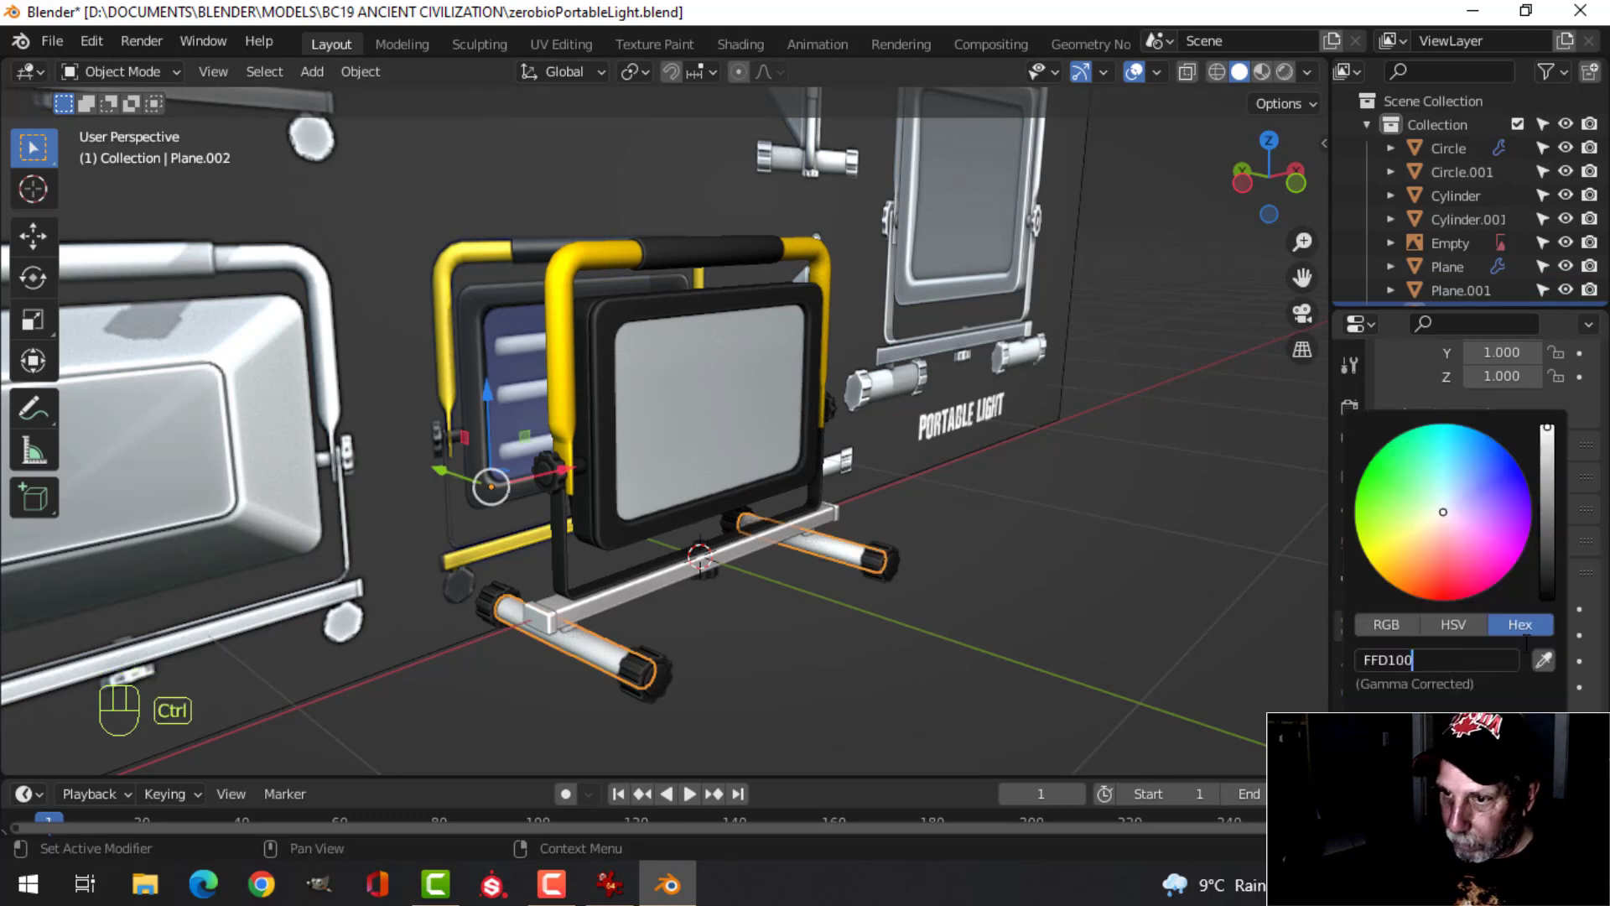
pyautogui.press('Return')
# Set the viewport display color of the base crossbar to hex FFD100 and deselect it
pyautogui.click(606, 597)
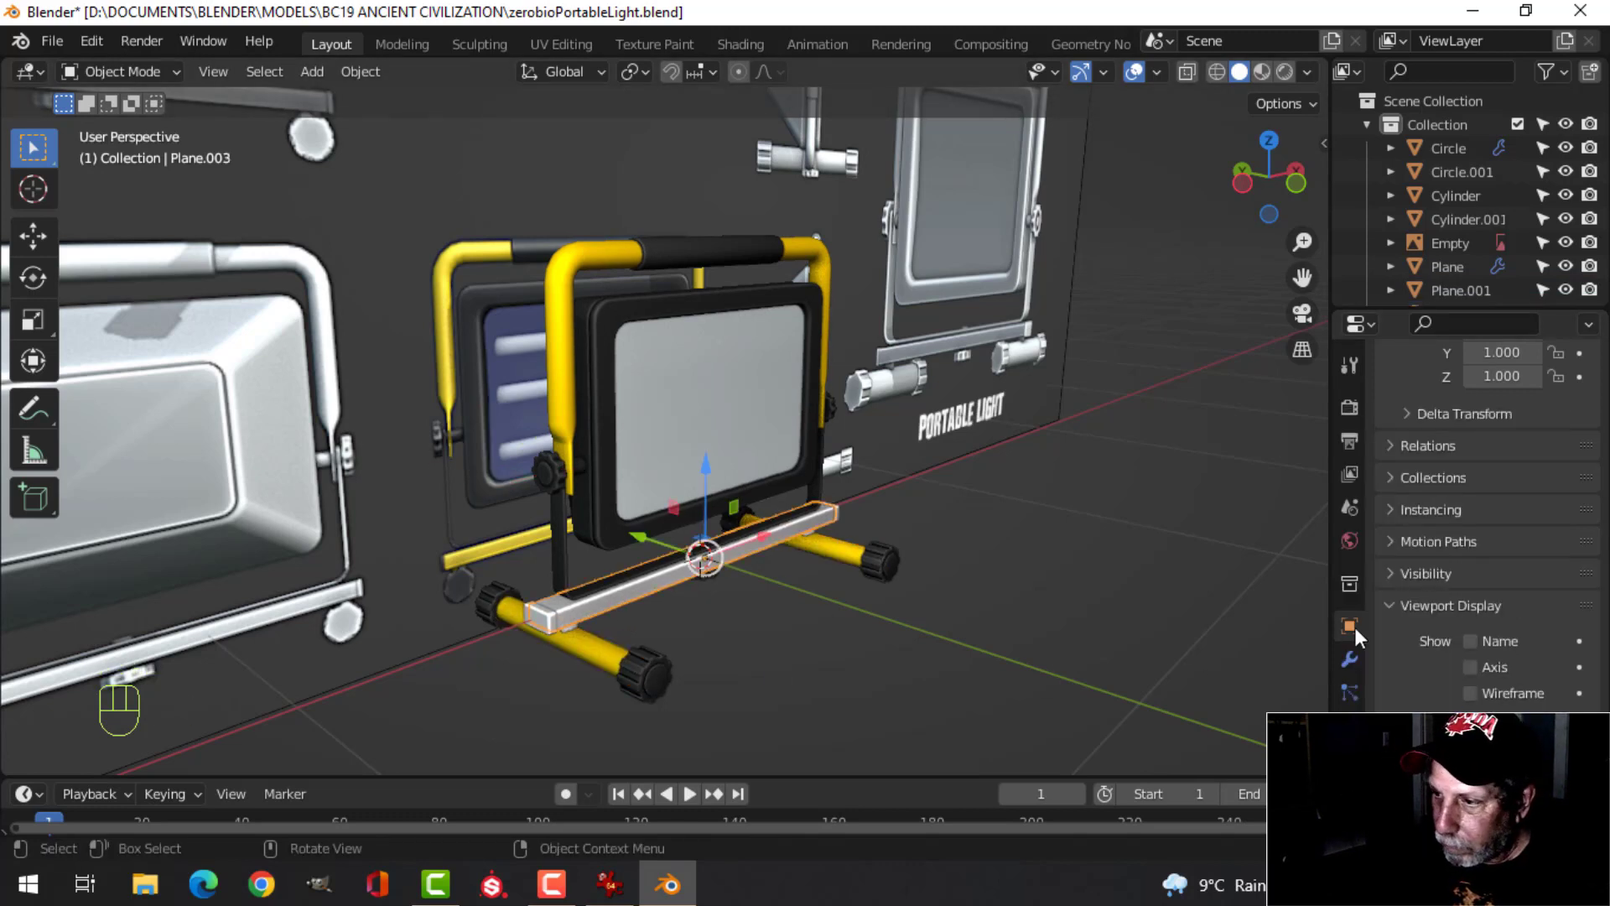
pyautogui.click(1515, 767)
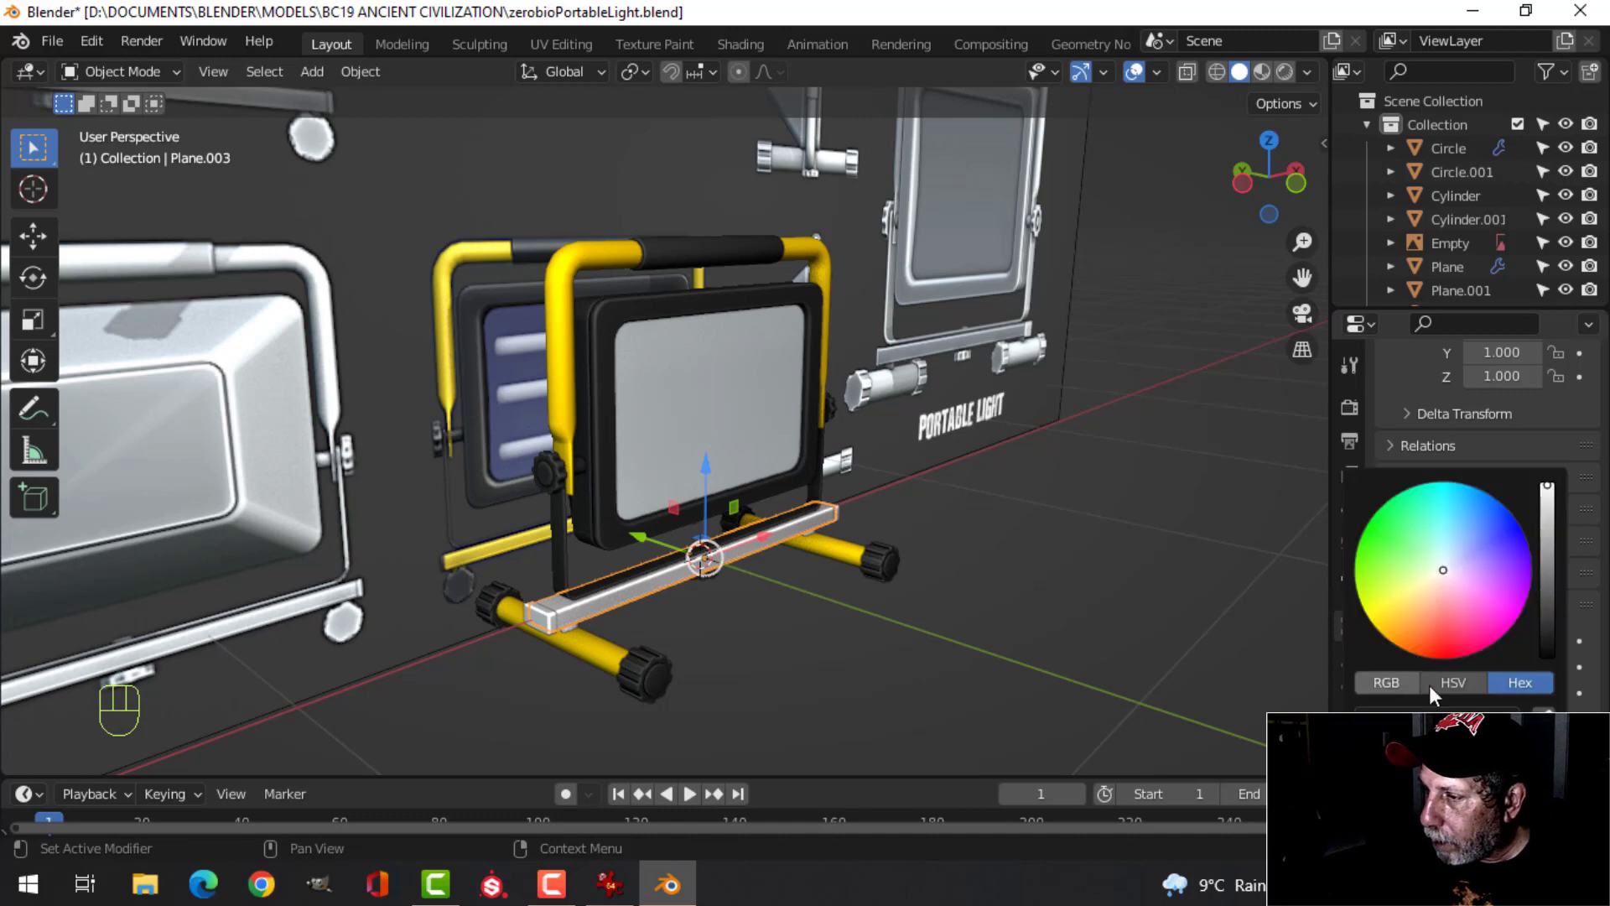
pyautogui.hotkey('ctrl', 'v')
pyautogui.press('Return')
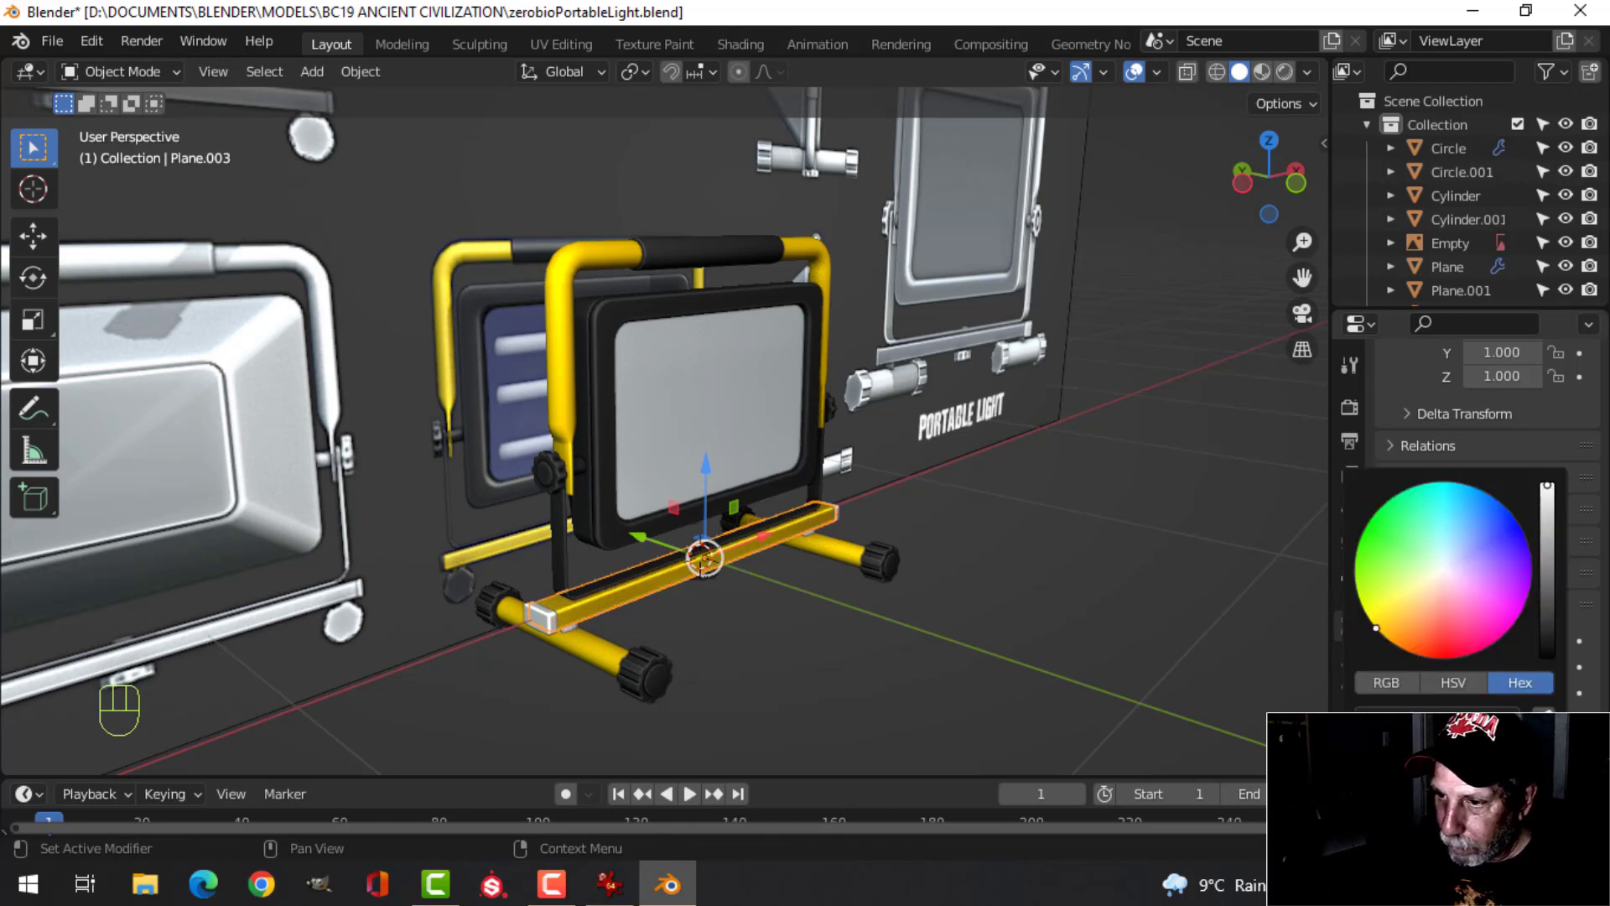
pyautogui.hotkey('alt', 'a')
# Set the viewport display color of the small connectors between the crossbar and legs to hex FFD100
pyautogui.moveTo(808, 647); pyautogui.dragTo(589, 609, button='middle')
pyautogui.scroll(4, 748, 614)
pyautogui.click(738, 636)
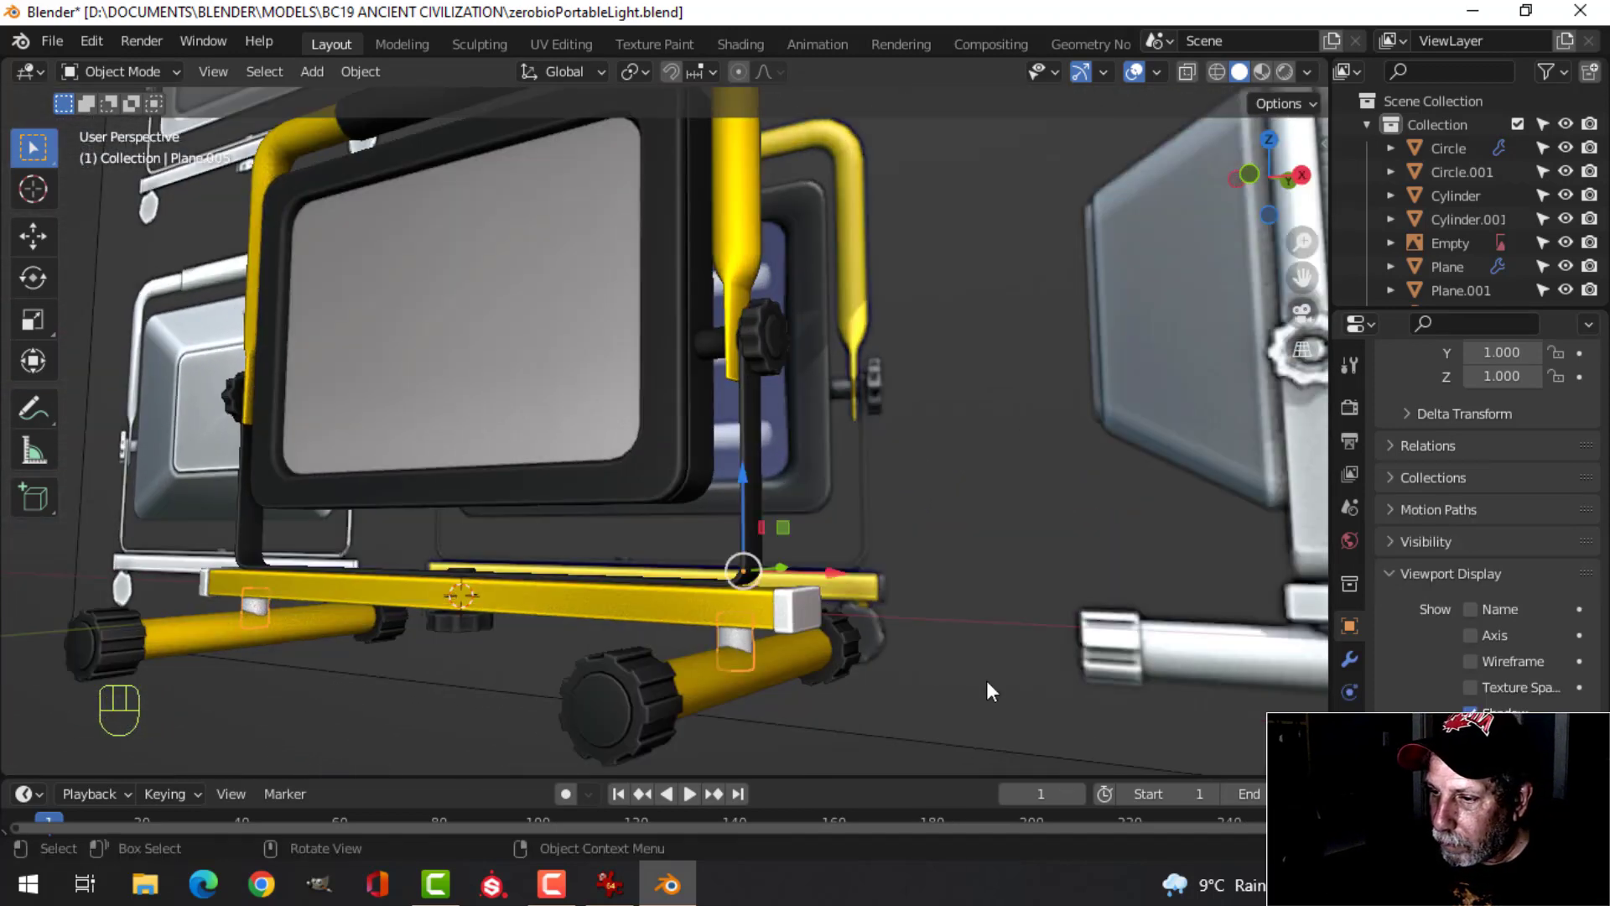
pyautogui.click(1464, 743)
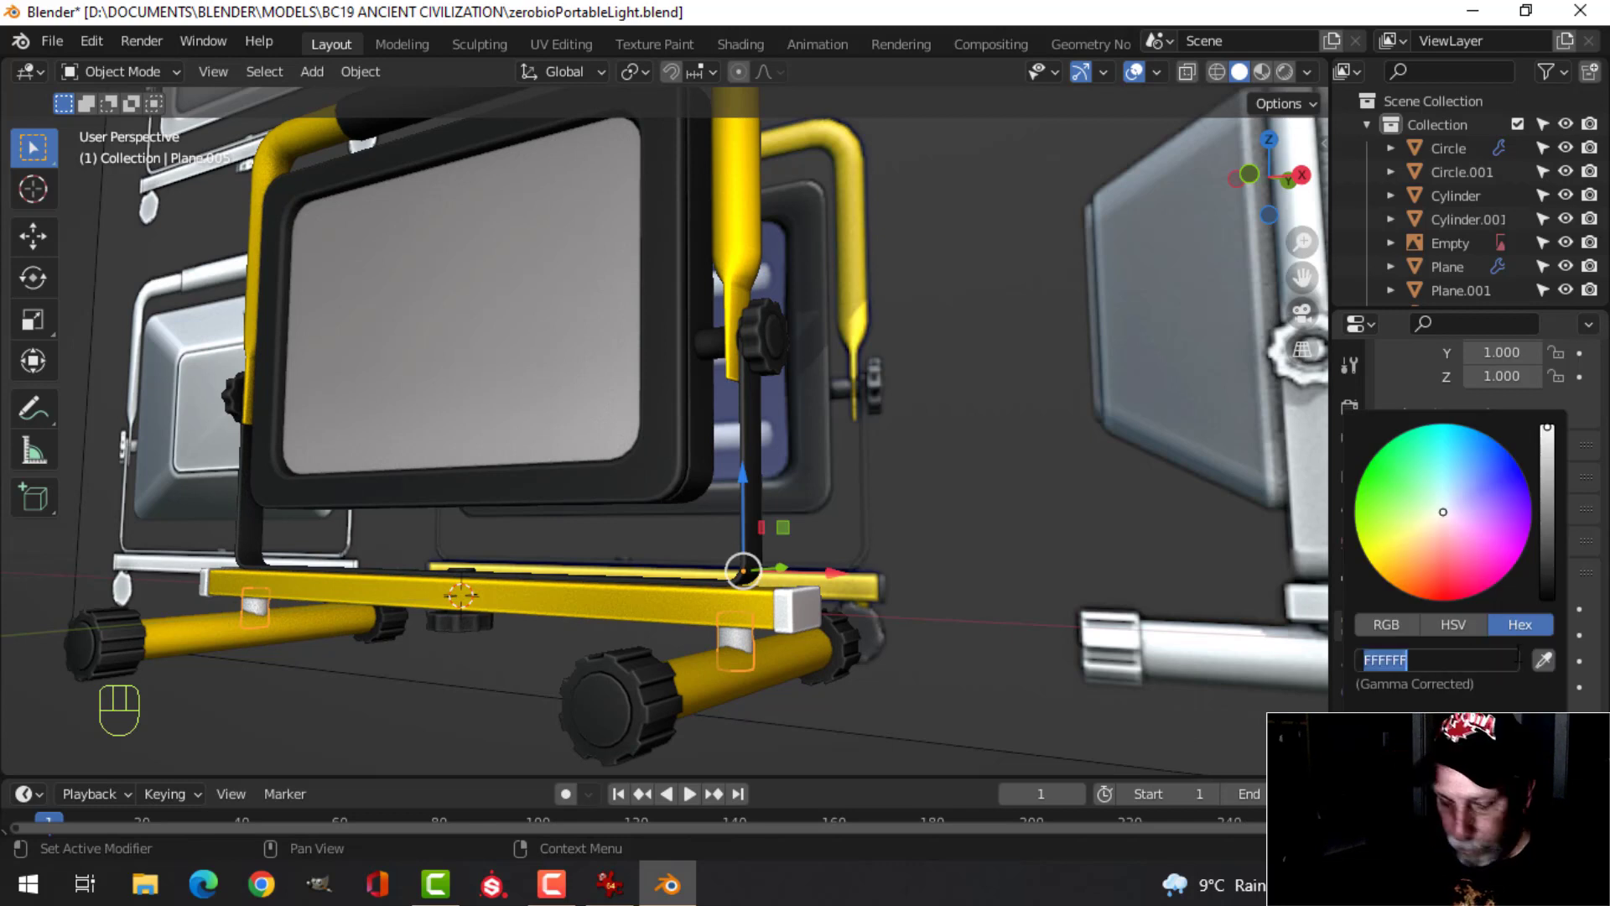
pyautogui.hotkey('ctrl', 'v')
pyautogui.hotkey('alt', 'a')
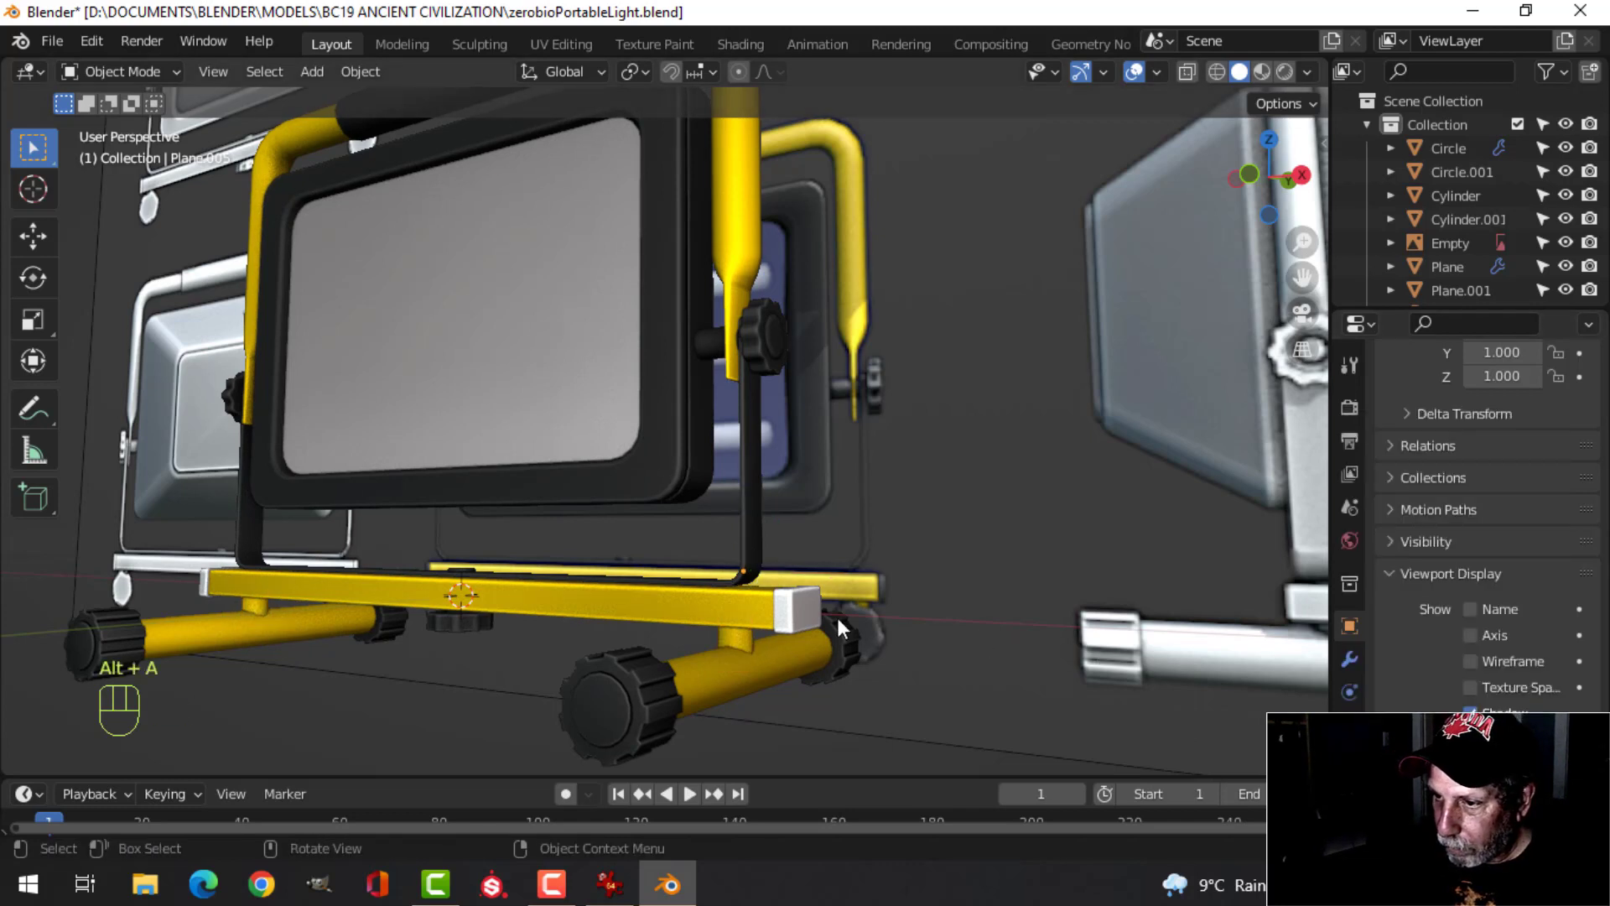
# Copy the dark display color of the side knobs onto the crossbar's end caps, then deselect them
pyautogui.click(796, 601)
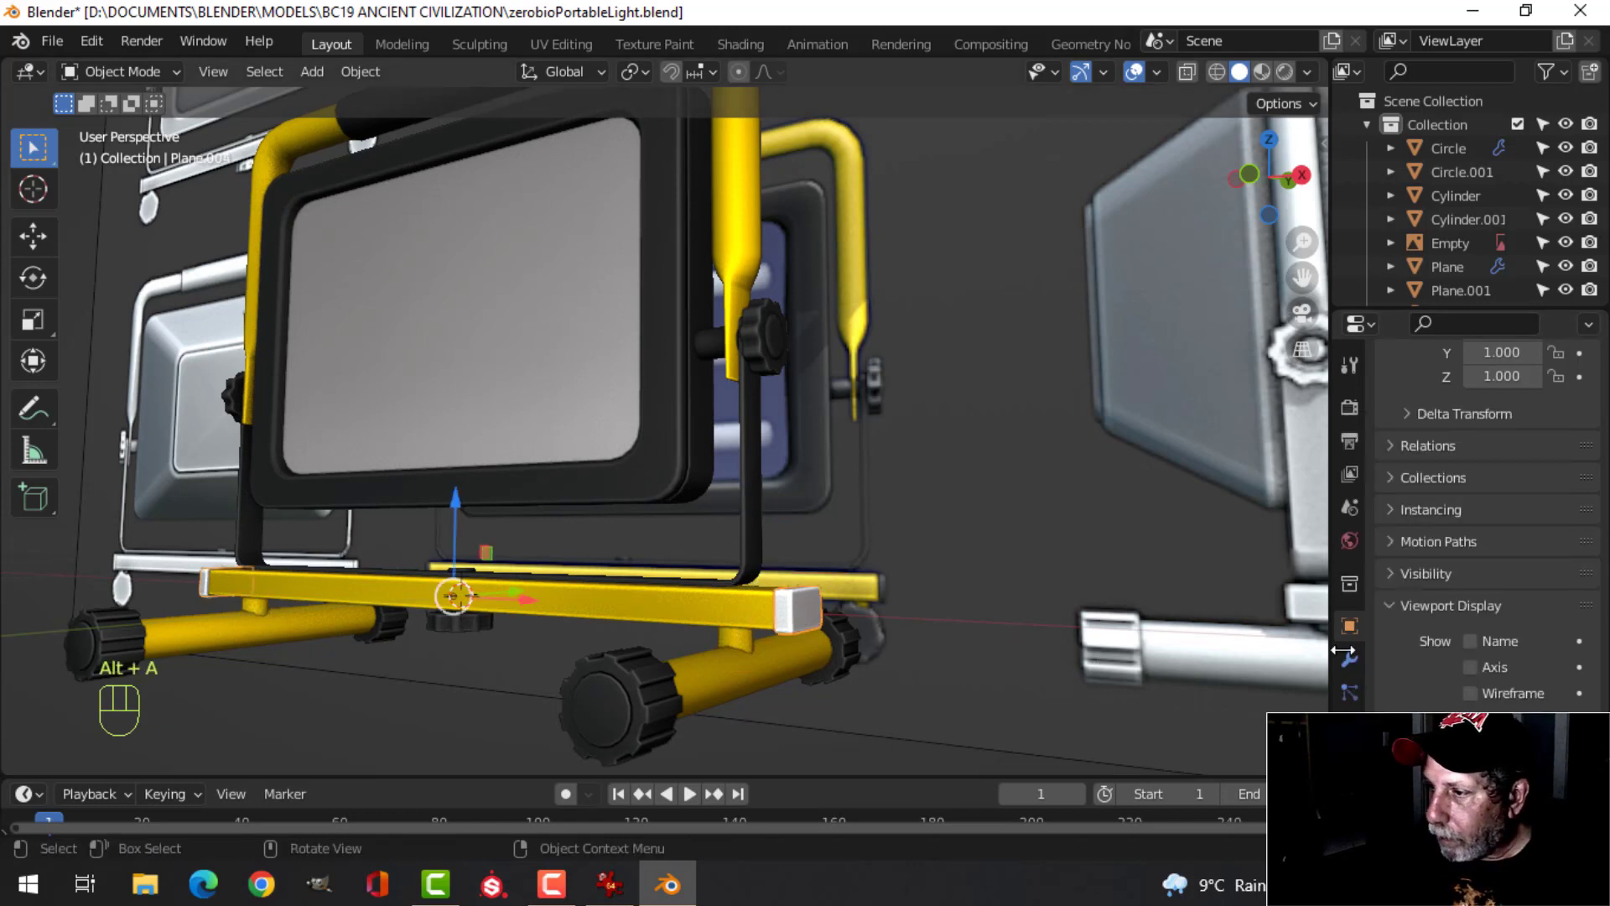
pyautogui.click(763, 359)
pyautogui.click(1513, 825)
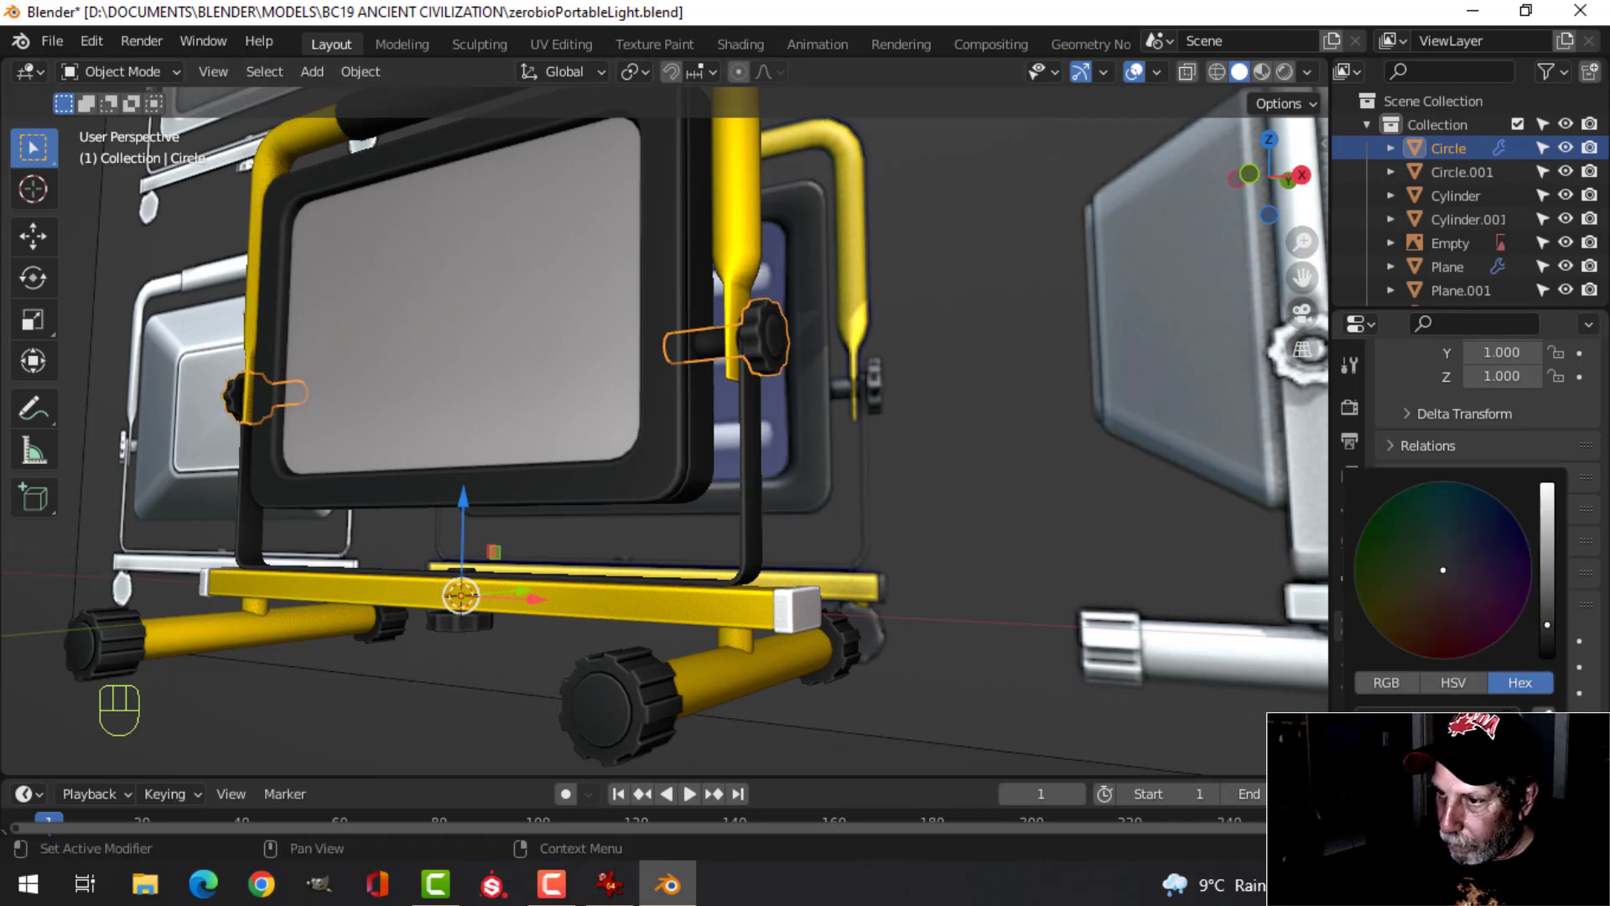
pyautogui.click(802, 614)
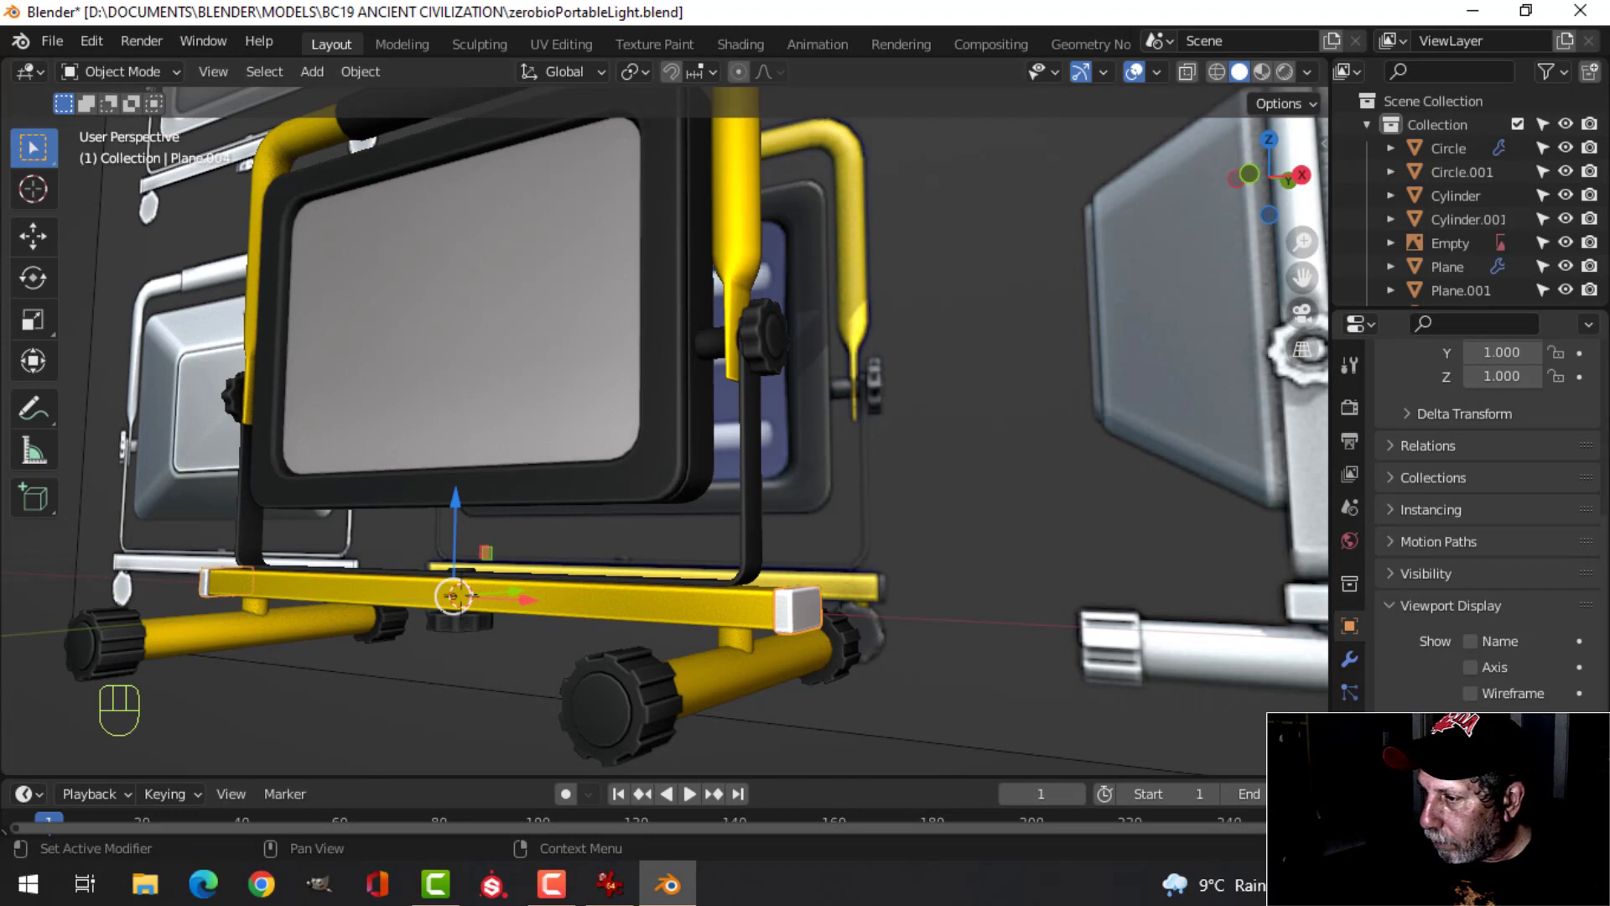
pyautogui.click(1503, 825)
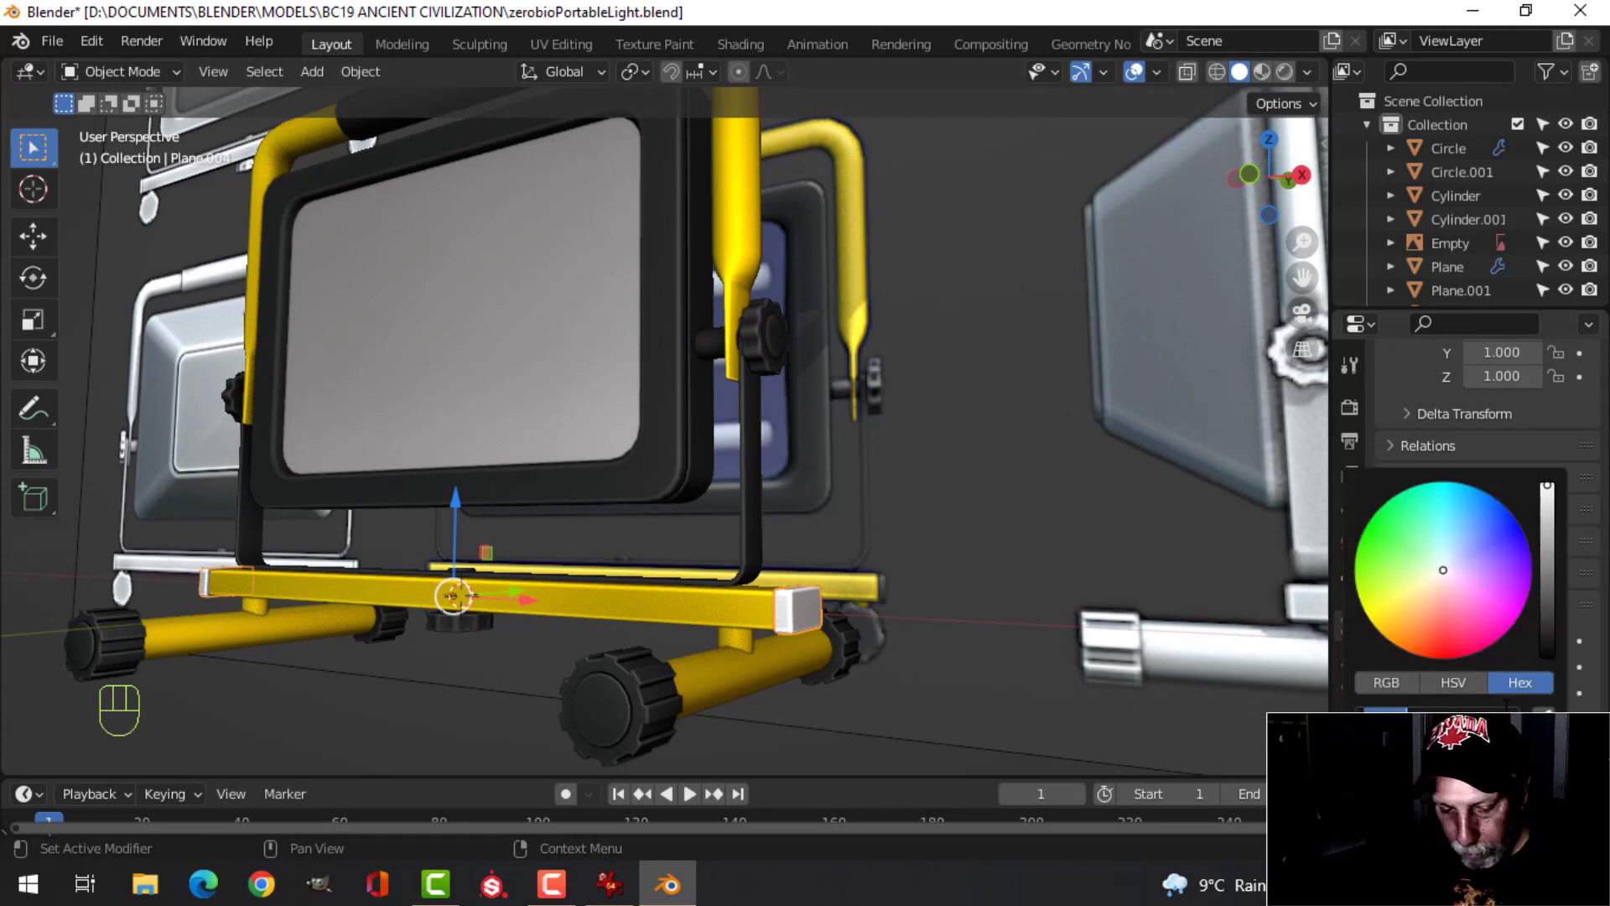
pyautogui.hotkey('ctrl', 'v')
pyautogui.scroll(-4, 859, 459)
pyautogui.hotkey('alt', 'a')
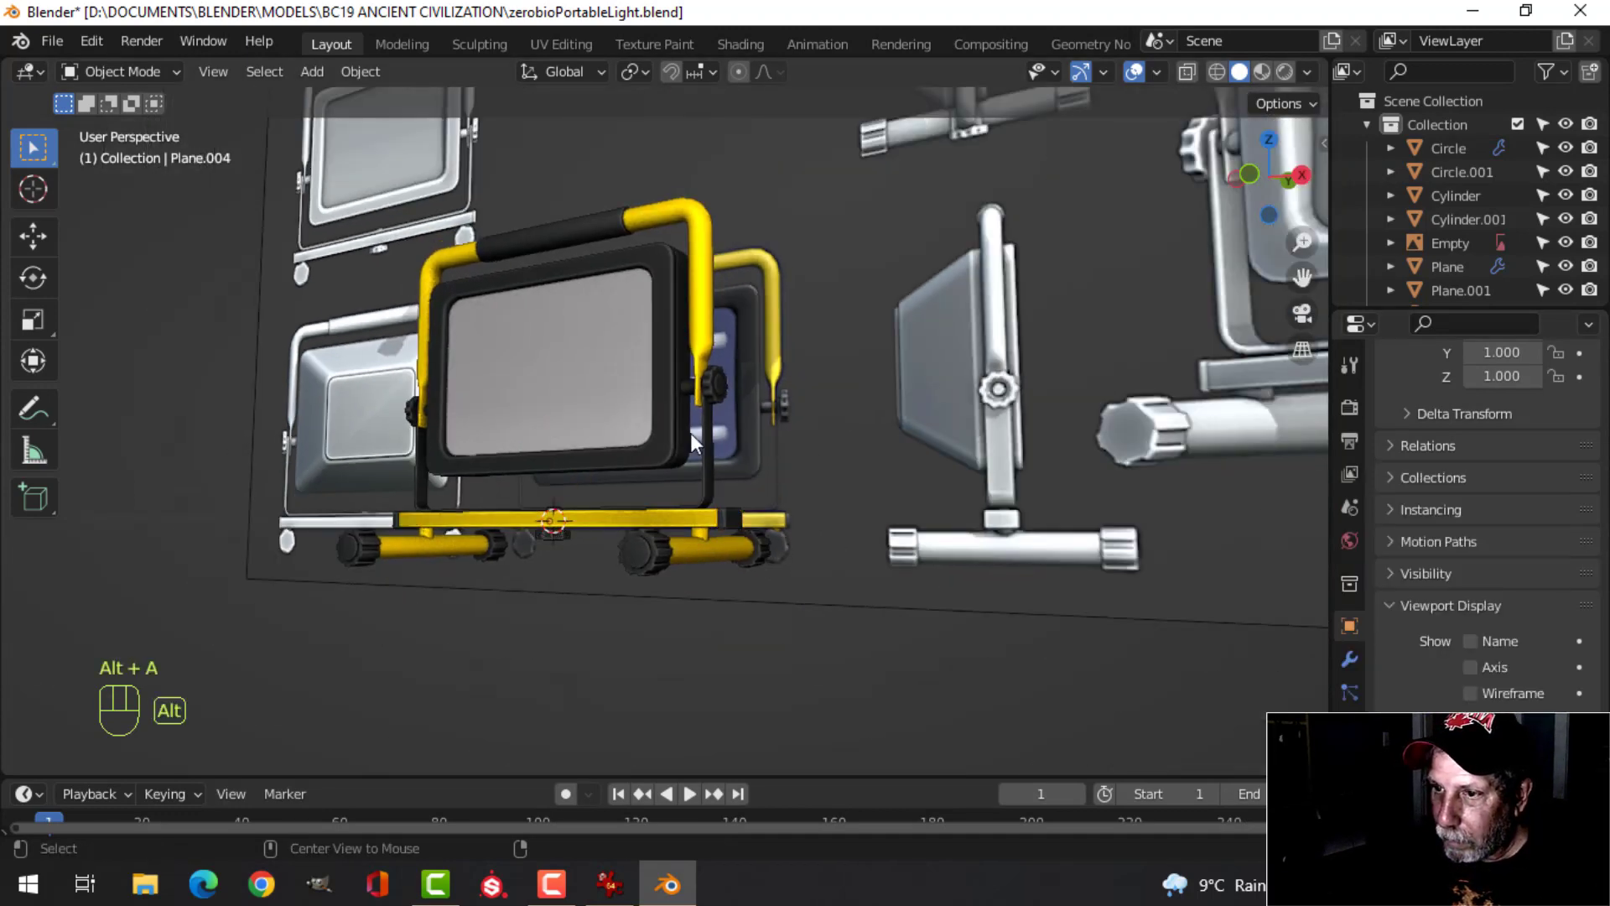
# Give the front glass panel a pale blue display color of RGB 0.484, 0.615, 0.890 and lower its alpha for transparency
pyautogui.moveTo(693, 436); pyautogui.dragTo(885, 509, button='middle')
pyautogui.click(683, 437)
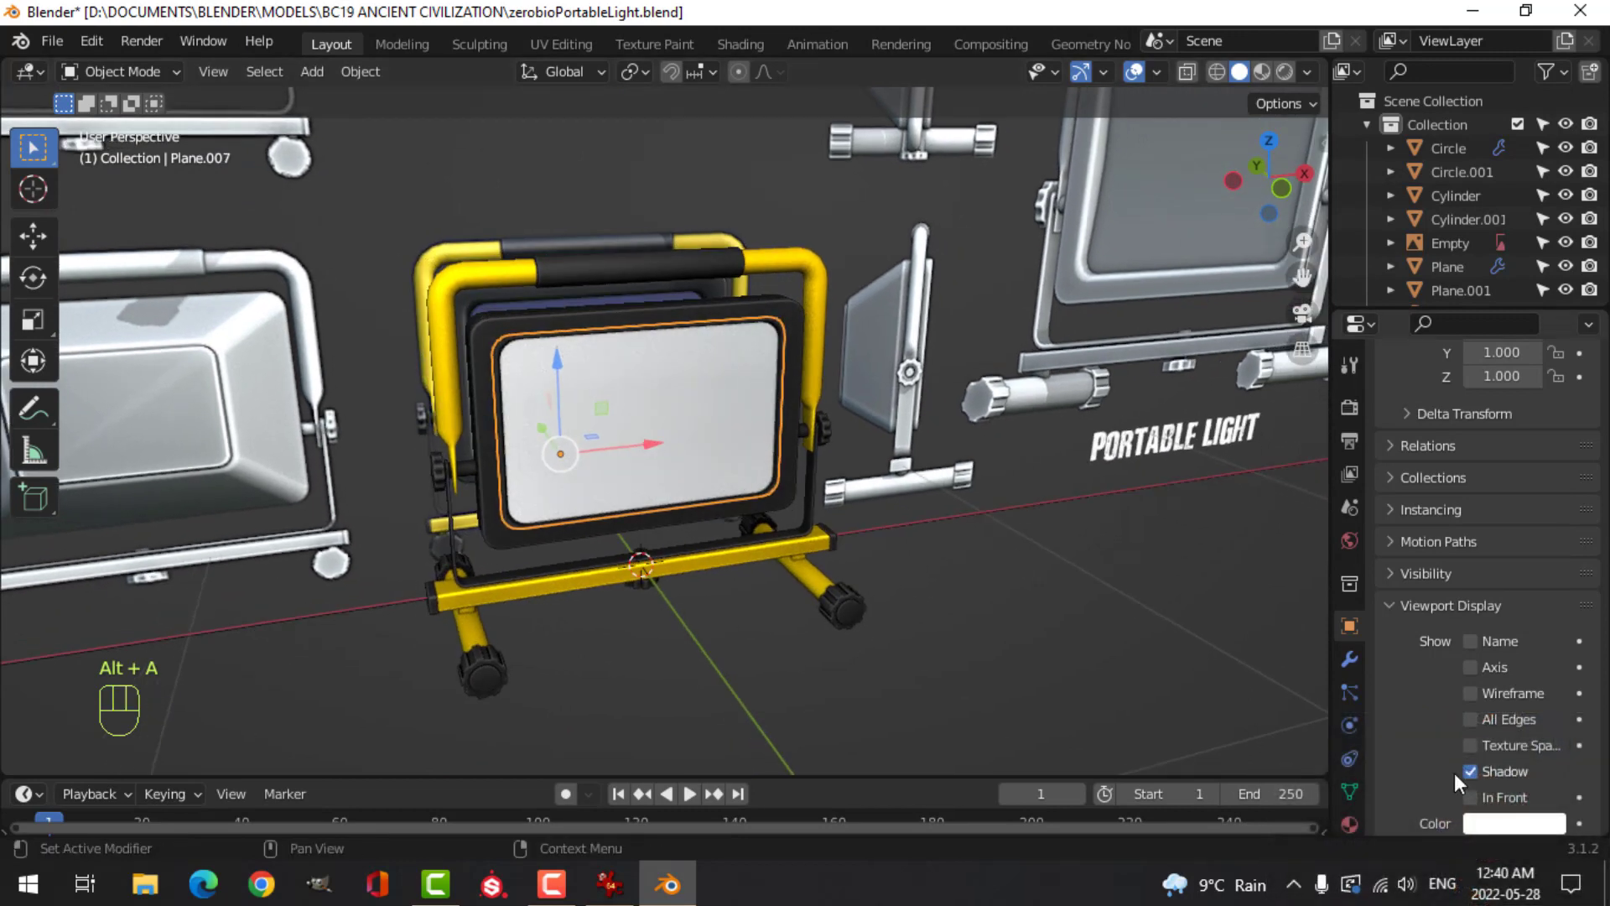
pyautogui.click(1492, 825)
pyautogui.click(1457, 553)
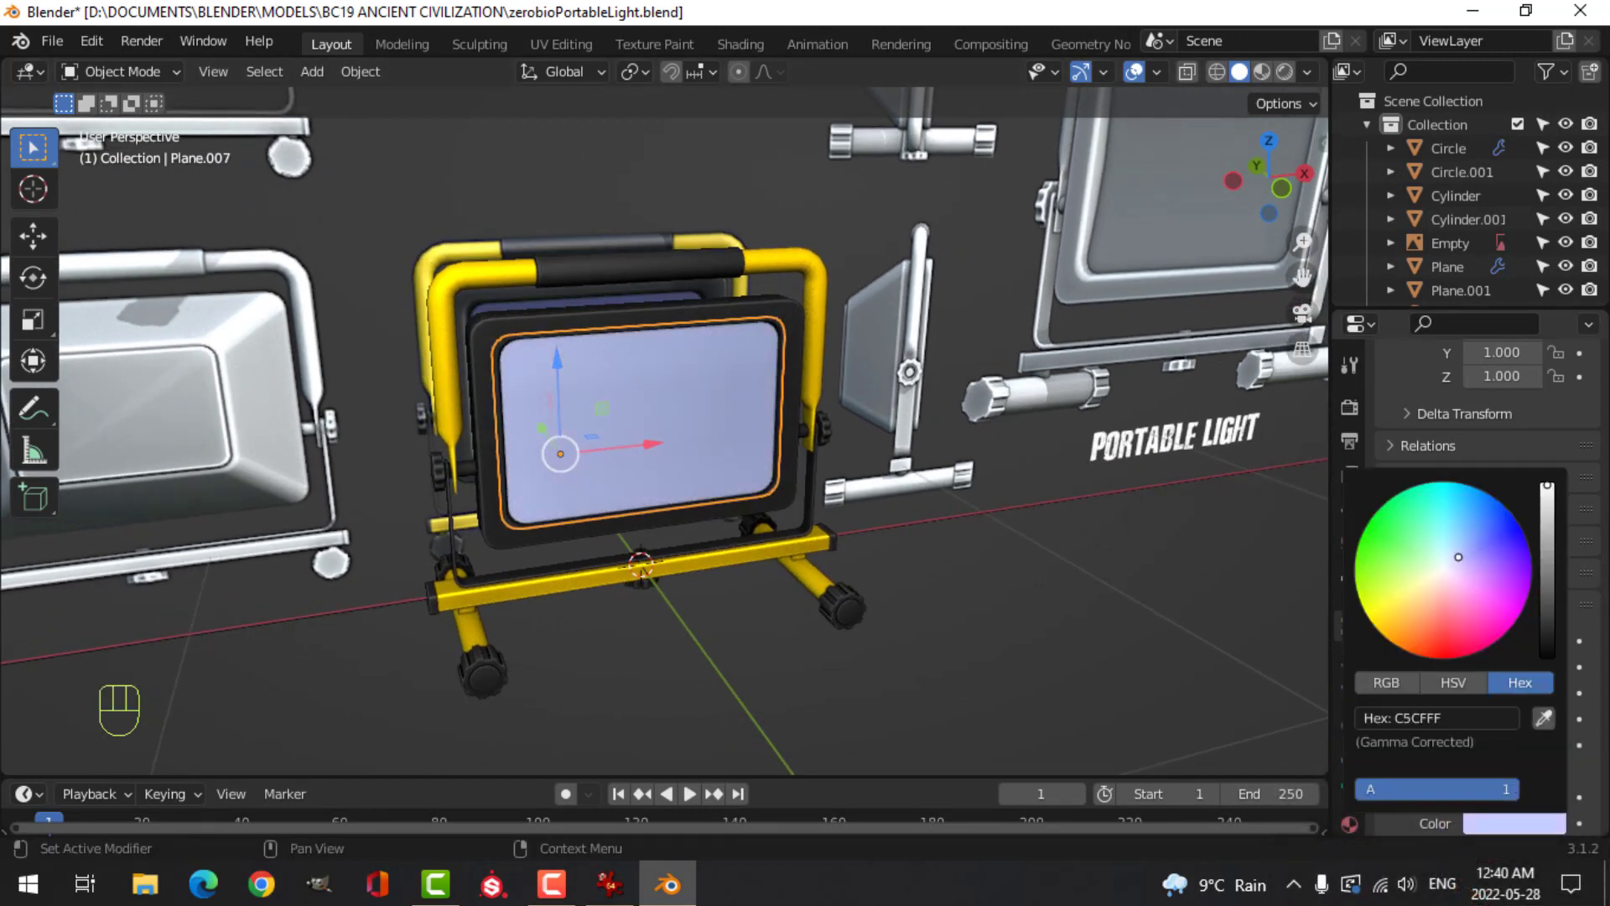
pyautogui.click(1394, 681)
pyautogui.scroll(-2, 1471, 751)
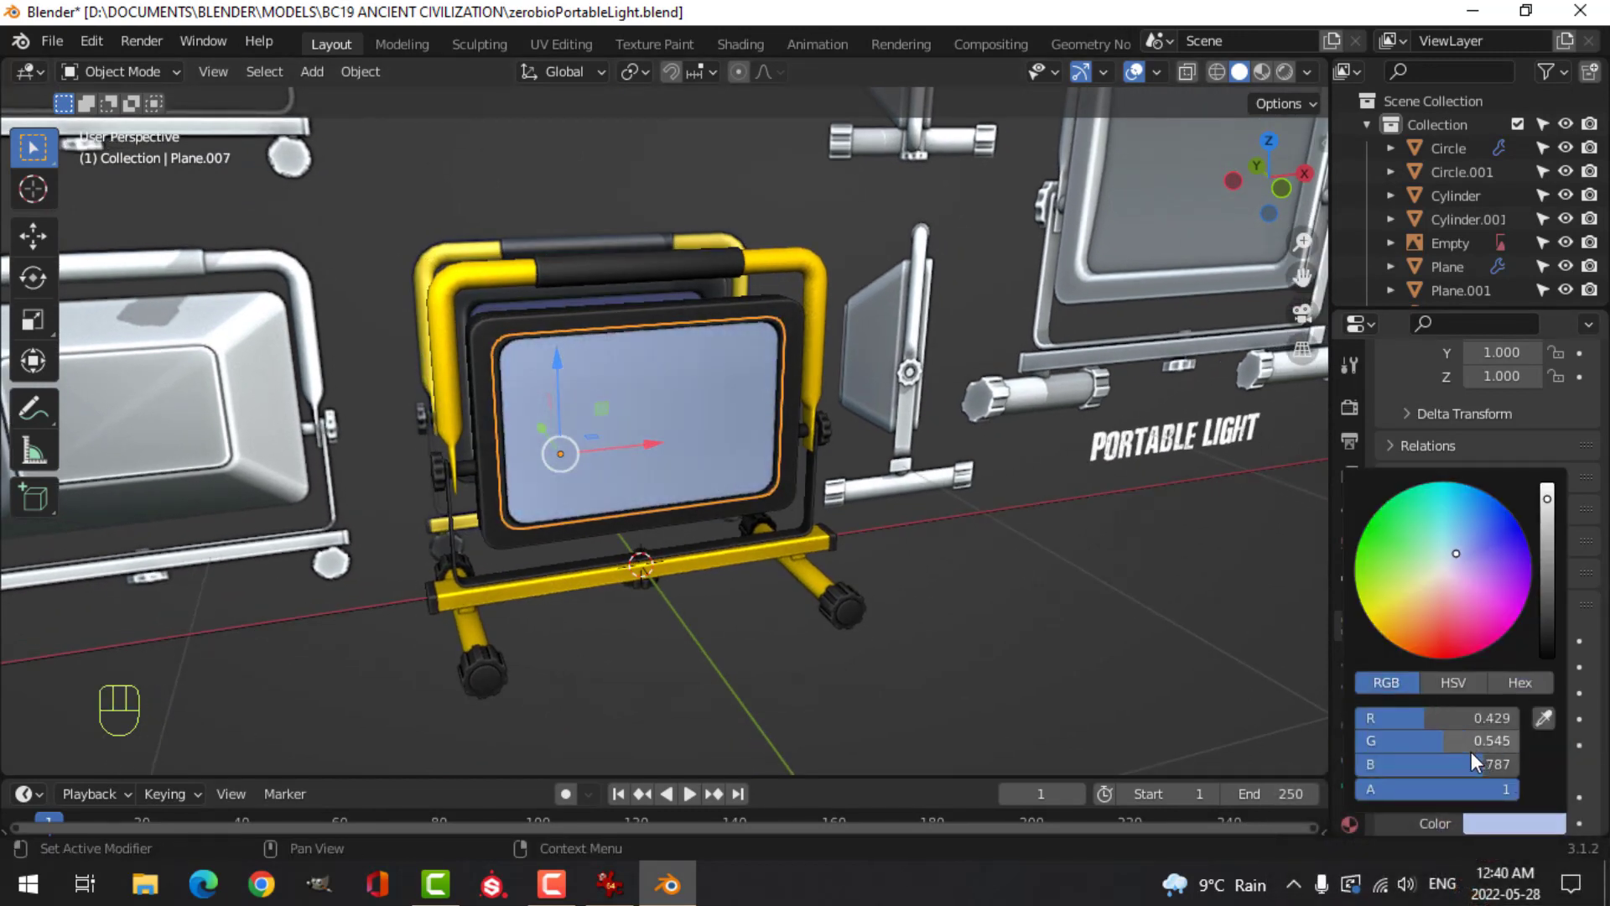
pyautogui.scroll(2, 1486, 769)
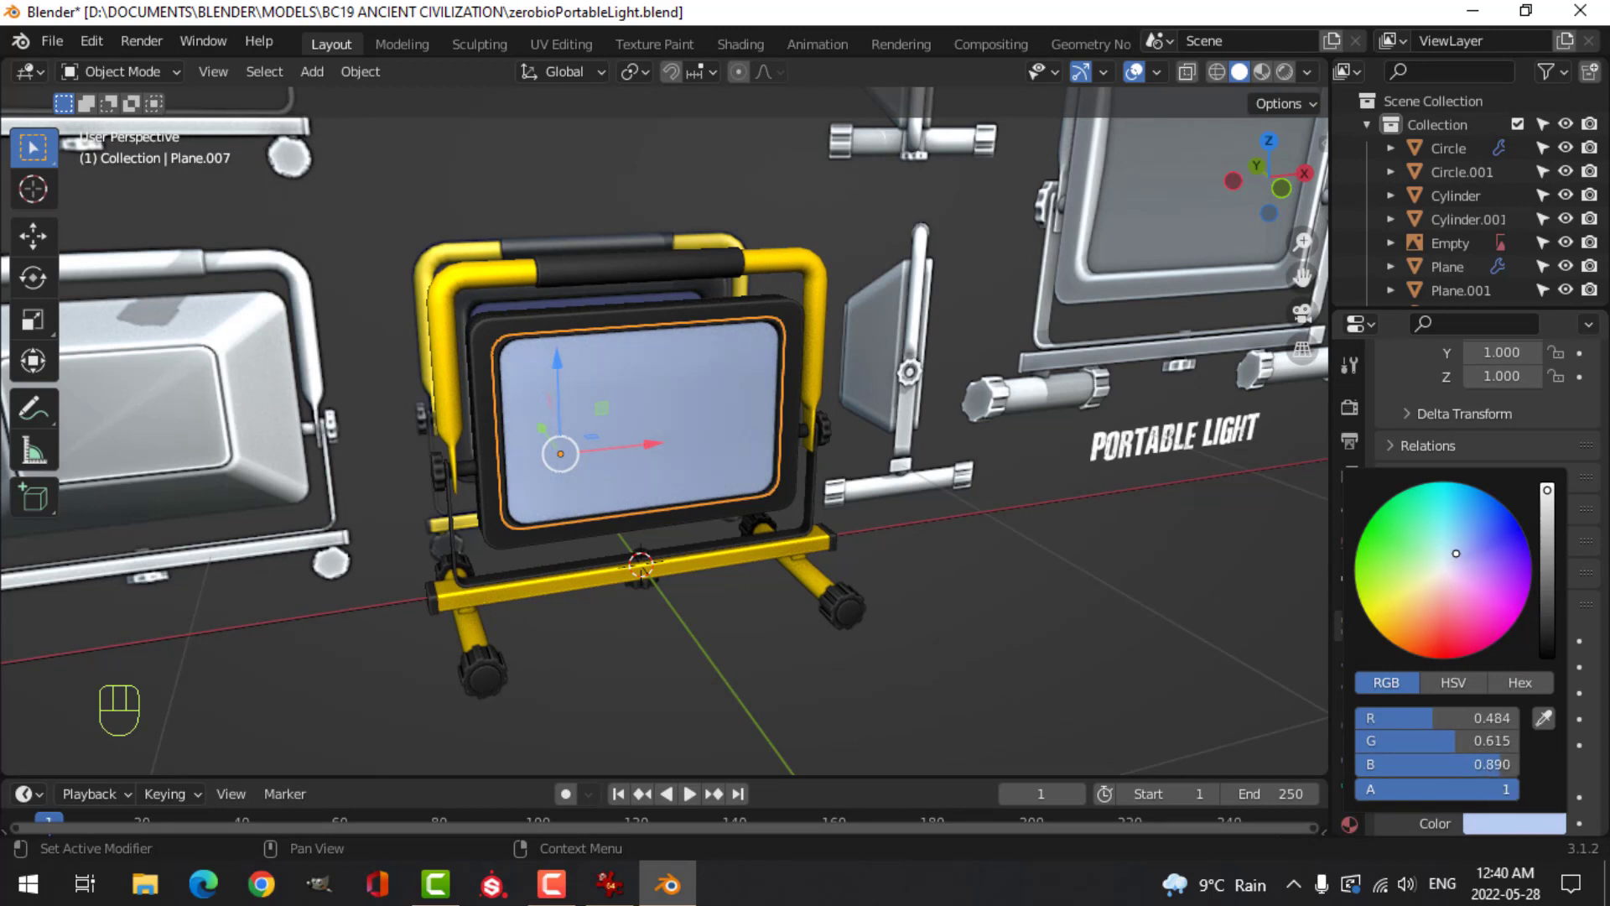
pyautogui.moveTo(1508, 789); pyautogui.dragTo(1422, 790)
pyautogui.hotkey('alt', 'a')
# Hide the reference image and turn off the viewport gizmos and overlays
pyautogui.moveTo(824, 530); pyautogui.dragTo(944, 484, button='middle')
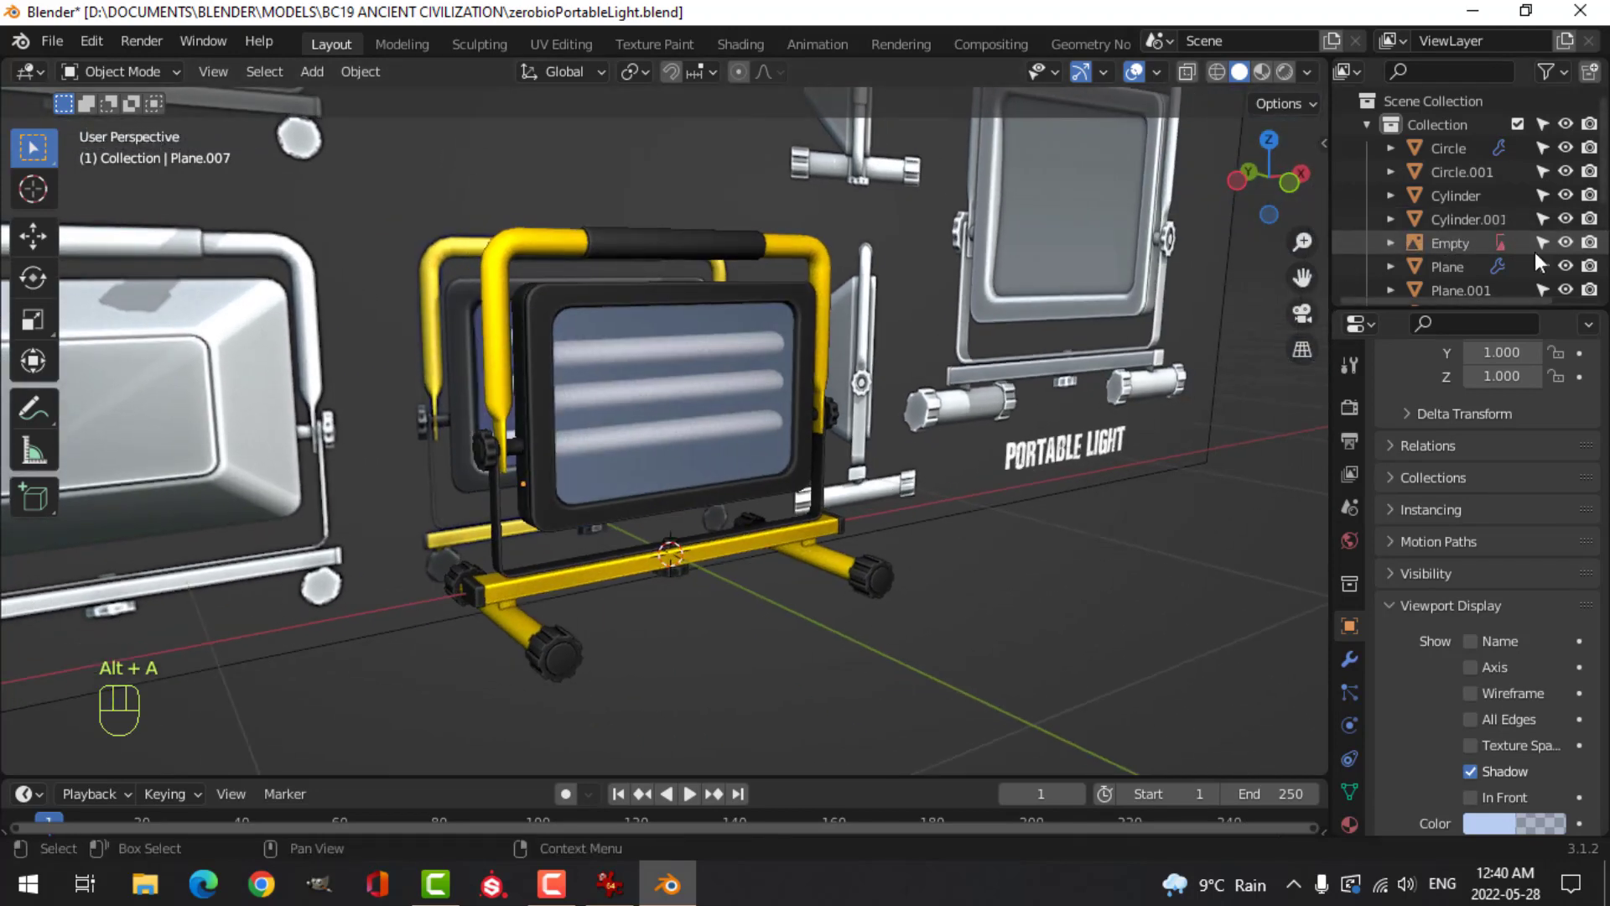
pyautogui.click(1566, 244)
pyautogui.scroll(-3, 809, 406)
pyautogui.moveTo(808, 406); pyautogui.dragTo(727, 358, button='middle')
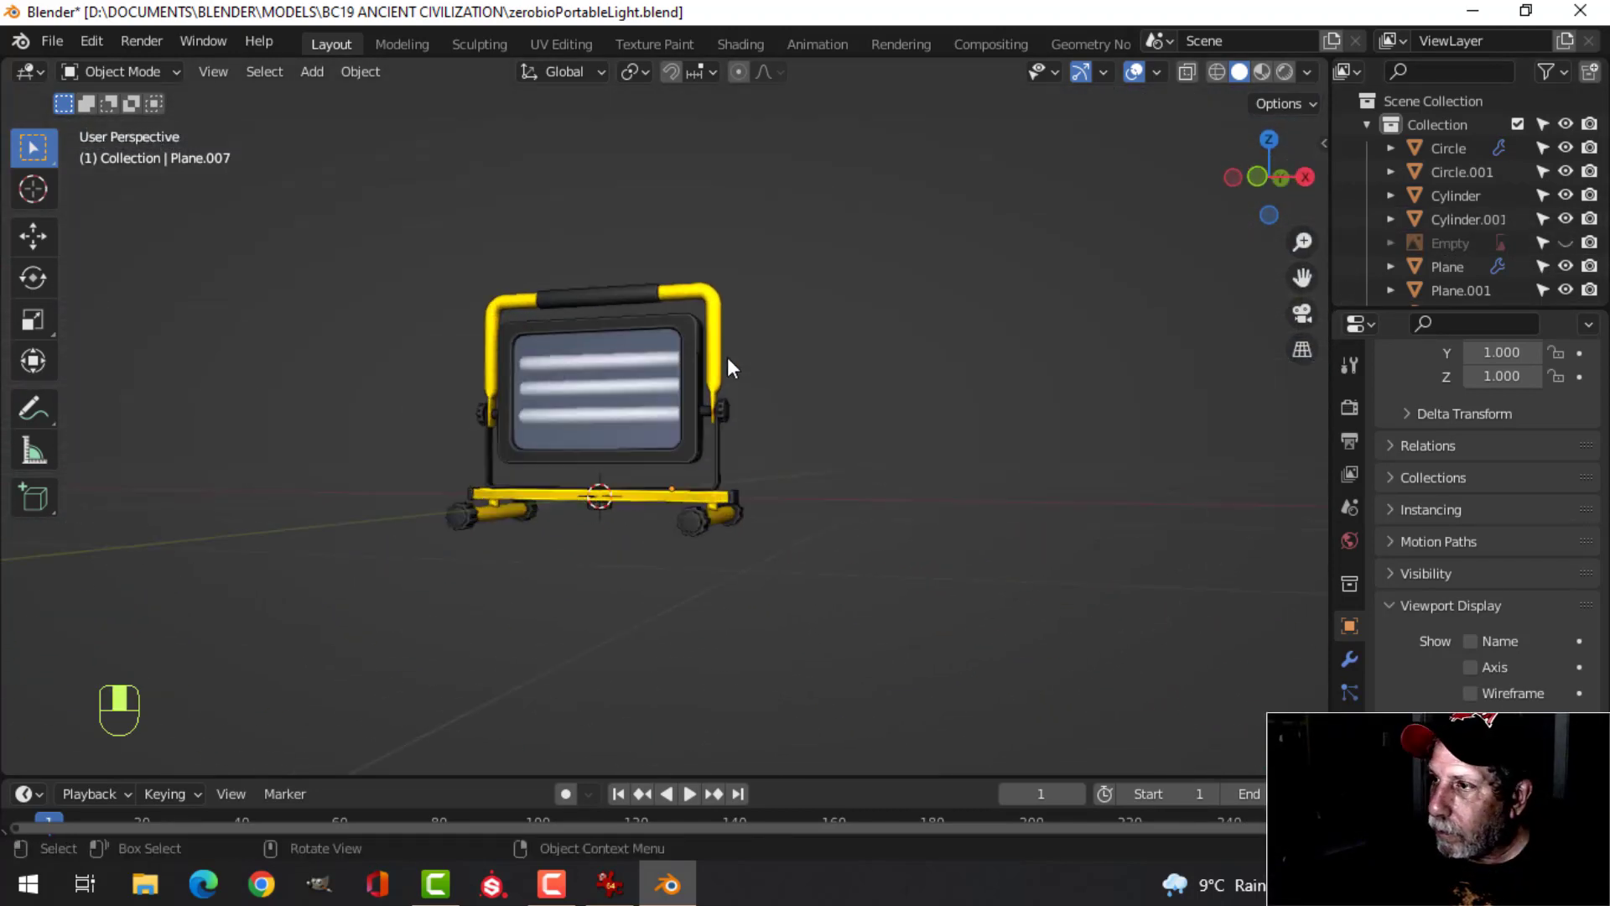
pyautogui.click(1135, 72)
pyautogui.scroll(3, 762, 414)
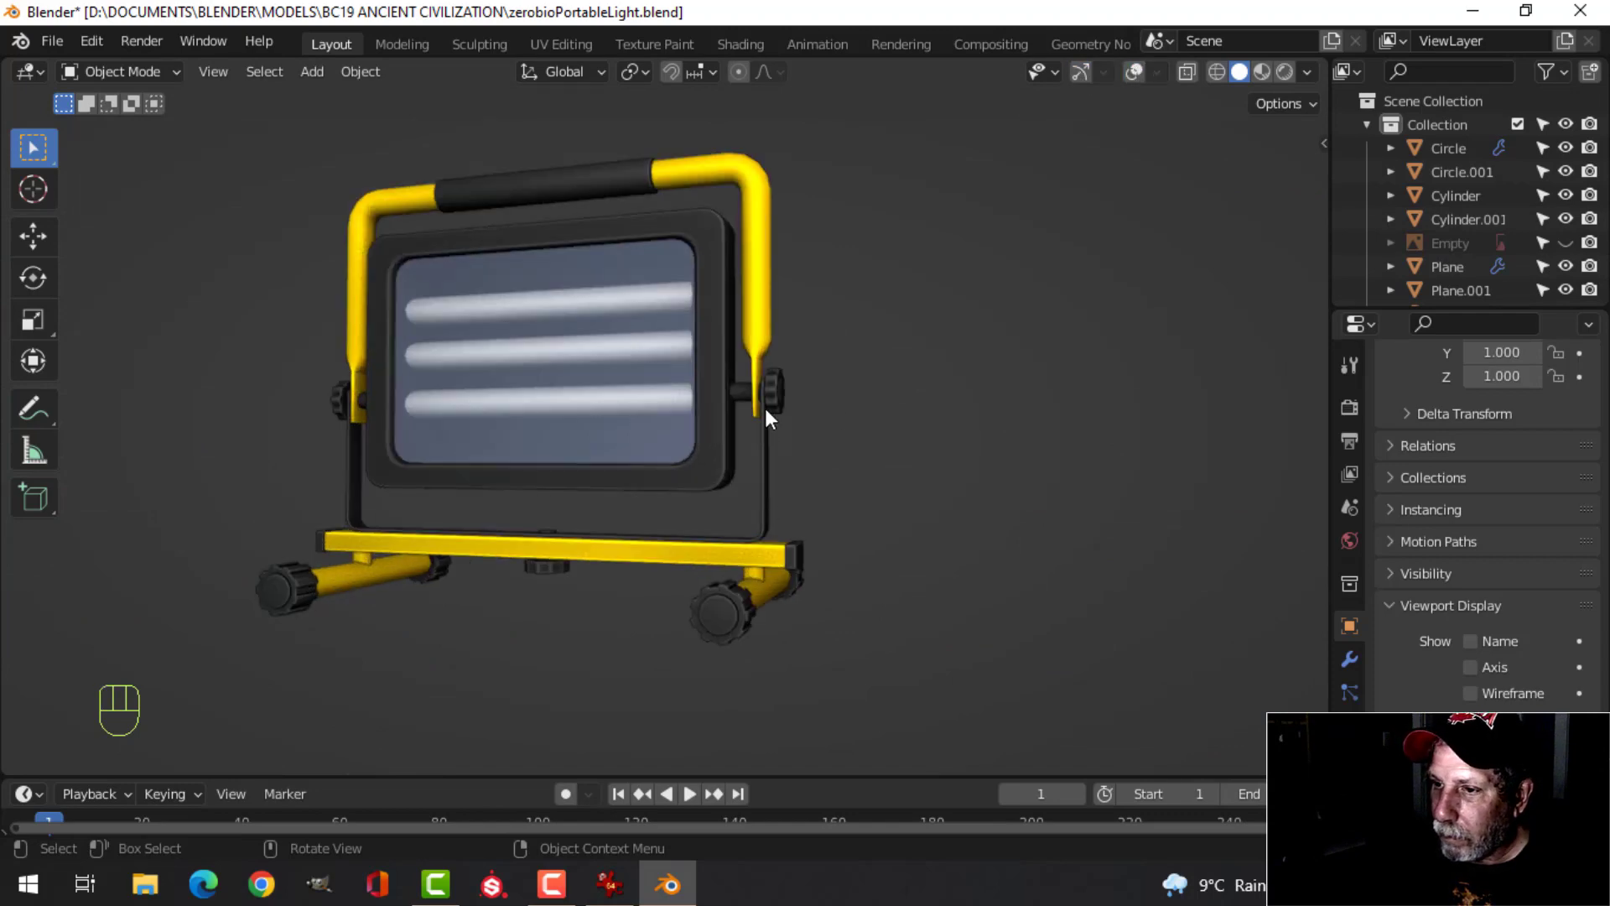
# Examine the colored portable light from the front, side and angled views
pyautogui.moveTo(763, 414); pyautogui.dragTo(771, 375, button='middle')
pyautogui.scroll(1, 650, 374)
pyautogui.scroll(3, 771, 480)
pyautogui.scroll(3, 778, 435)
pyautogui.scroll(-4, 780, 444)
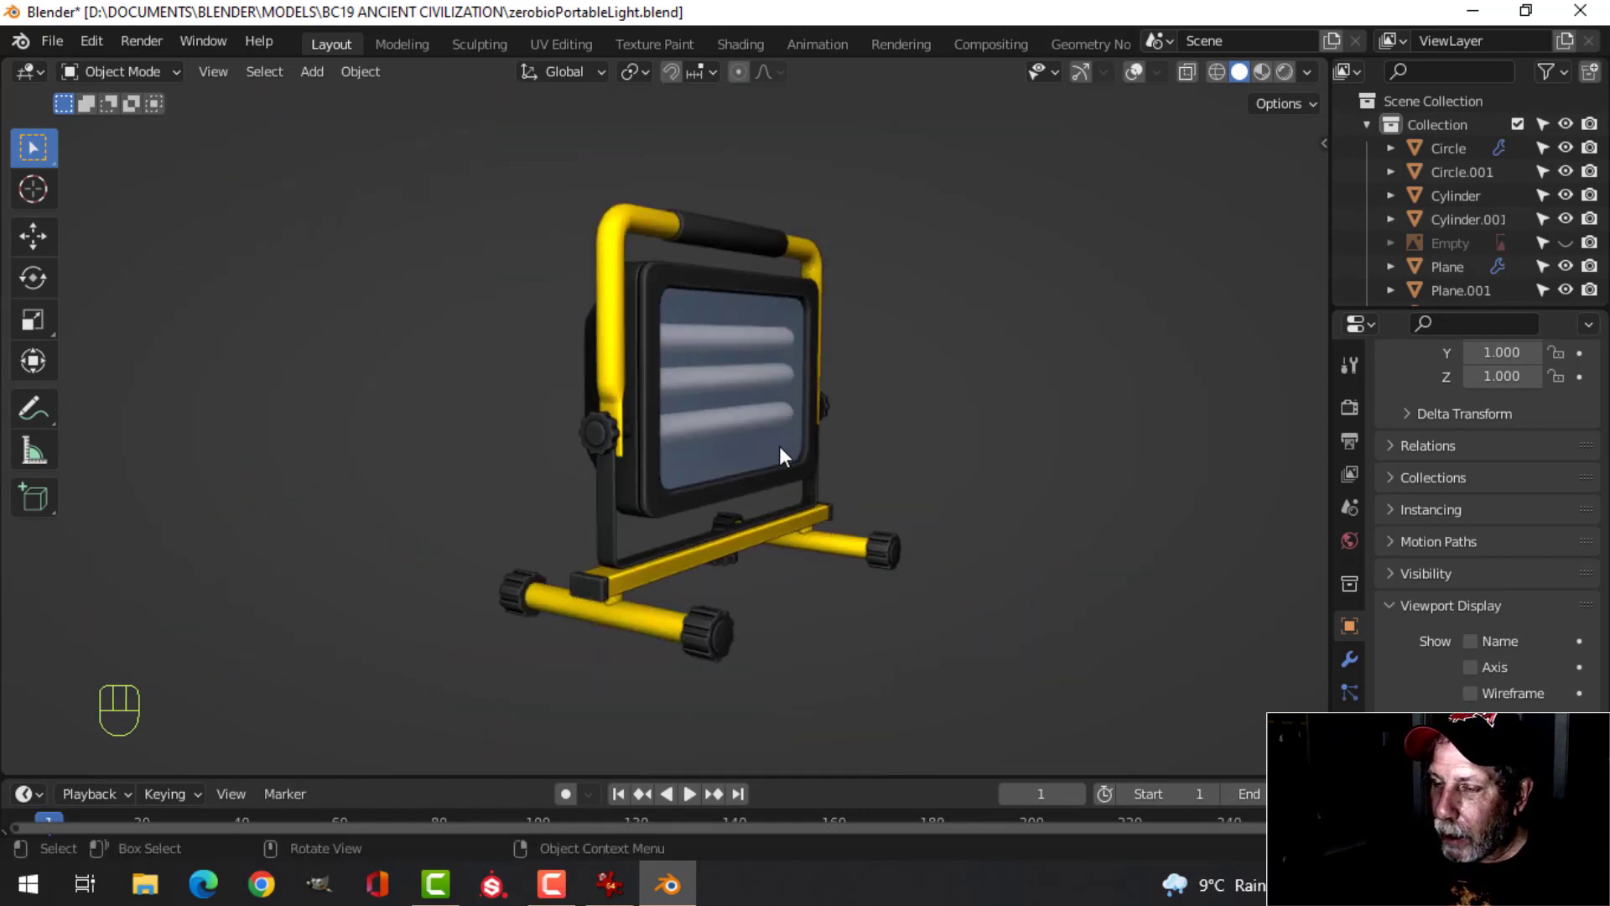
pyautogui.moveTo(784, 452)
pyautogui.mouseDown(button='middle')
pyautogui.moveTo(668, 435)
pyautogui.moveTo(891, 468)
pyautogui.moveTo(1023, 424)
pyautogui.moveTo(966, 371)
pyautogui.moveTo(780, 451)
pyautogui.mouseUp(button='middle')
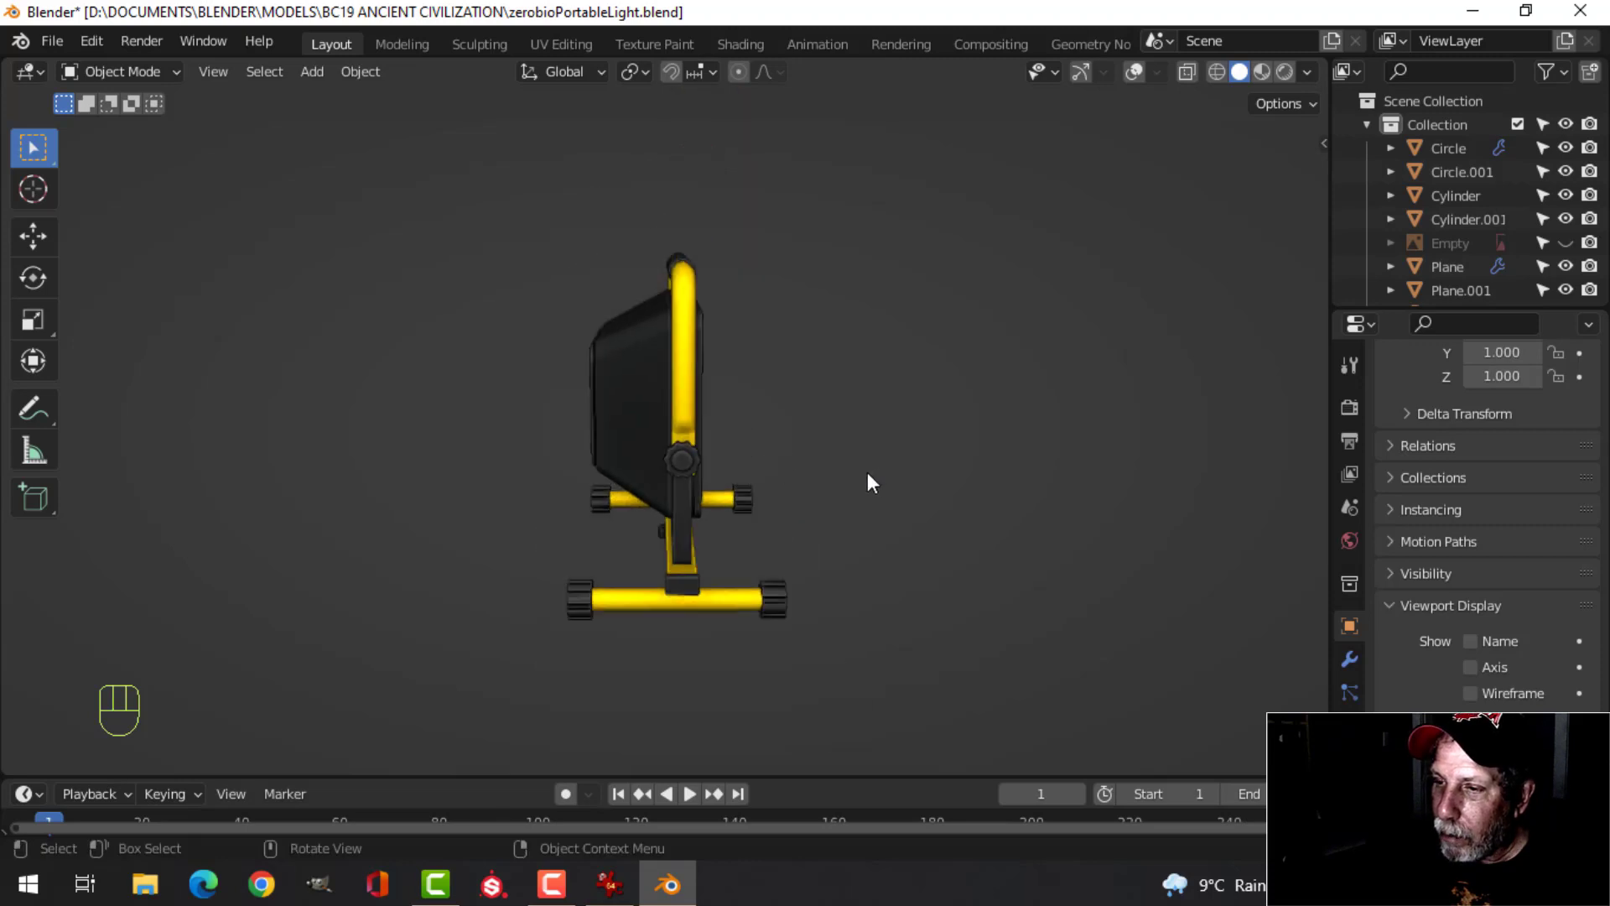
pyautogui.moveTo(867, 478); pyautogui.dragTo(736, 521, button='middle')
pyautogui.scroll(2, 736, 526)
pyautogui.keyDown('shift'); pyautogui.moveTo(735, 513); pyautogui.dragTo(799, 469, button='middle'); pyautogui.keyUp('shift')
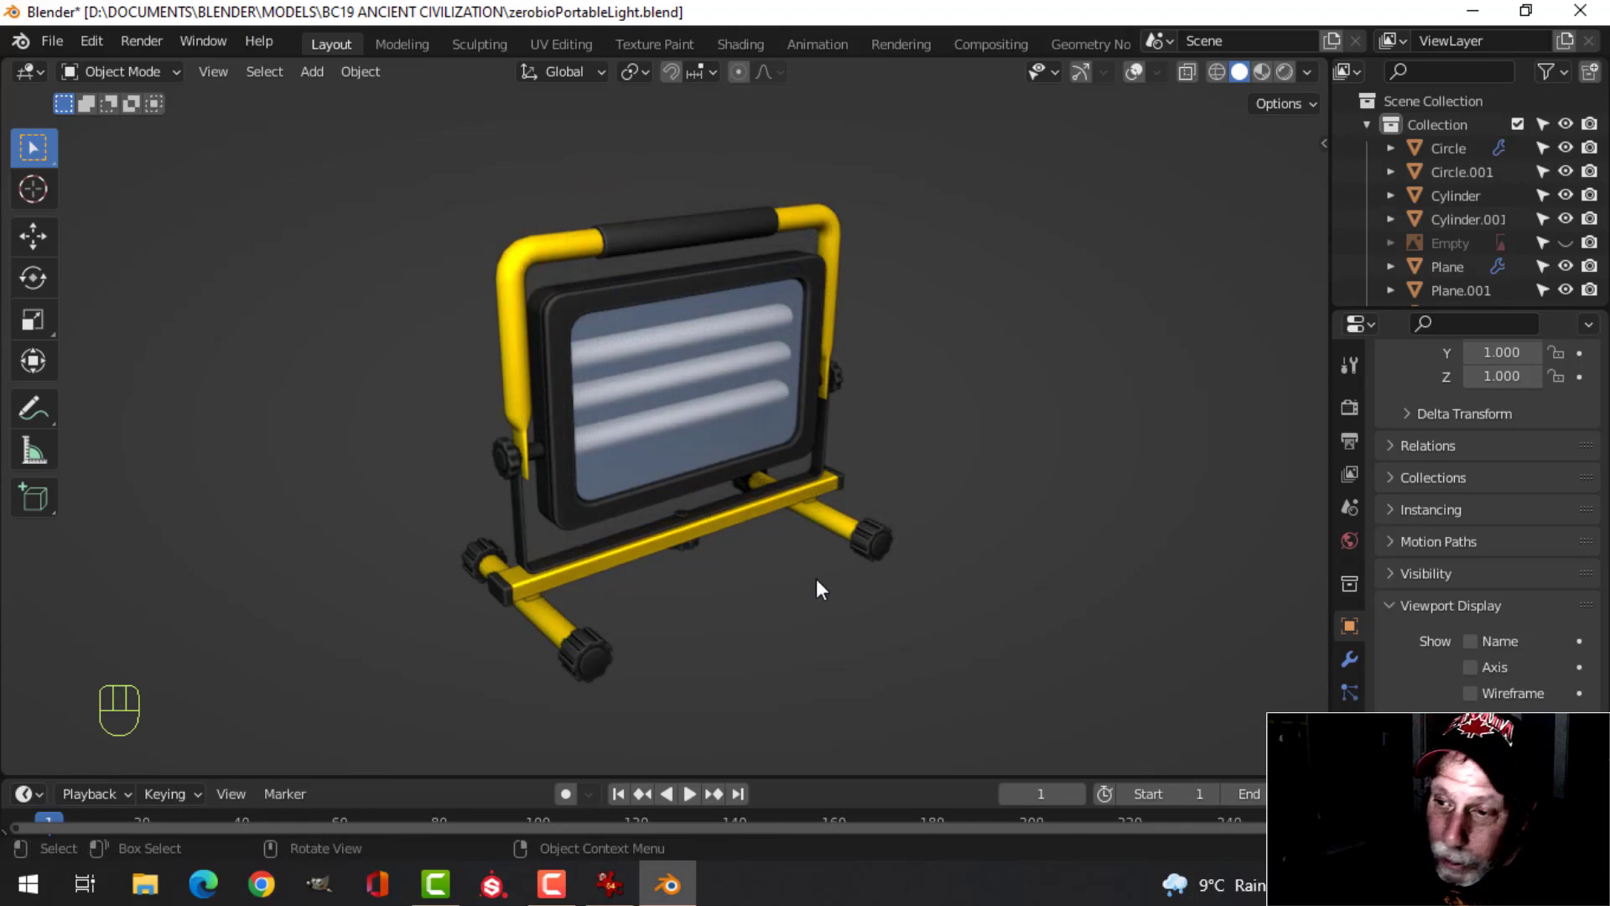
pyautogui.scroll(1, 816, 582)
pyautogui.moveTo(814, 588)
pyautogui.mouseDown(button='middle')
pyautogui.moveTo(706, 555)
pyautogui.moveTo(785, 579)
pyautogui.moveTo(547, 573)
pyautogui.moveTo(803, 579)
pyautogui.mouseUp(button='middle')
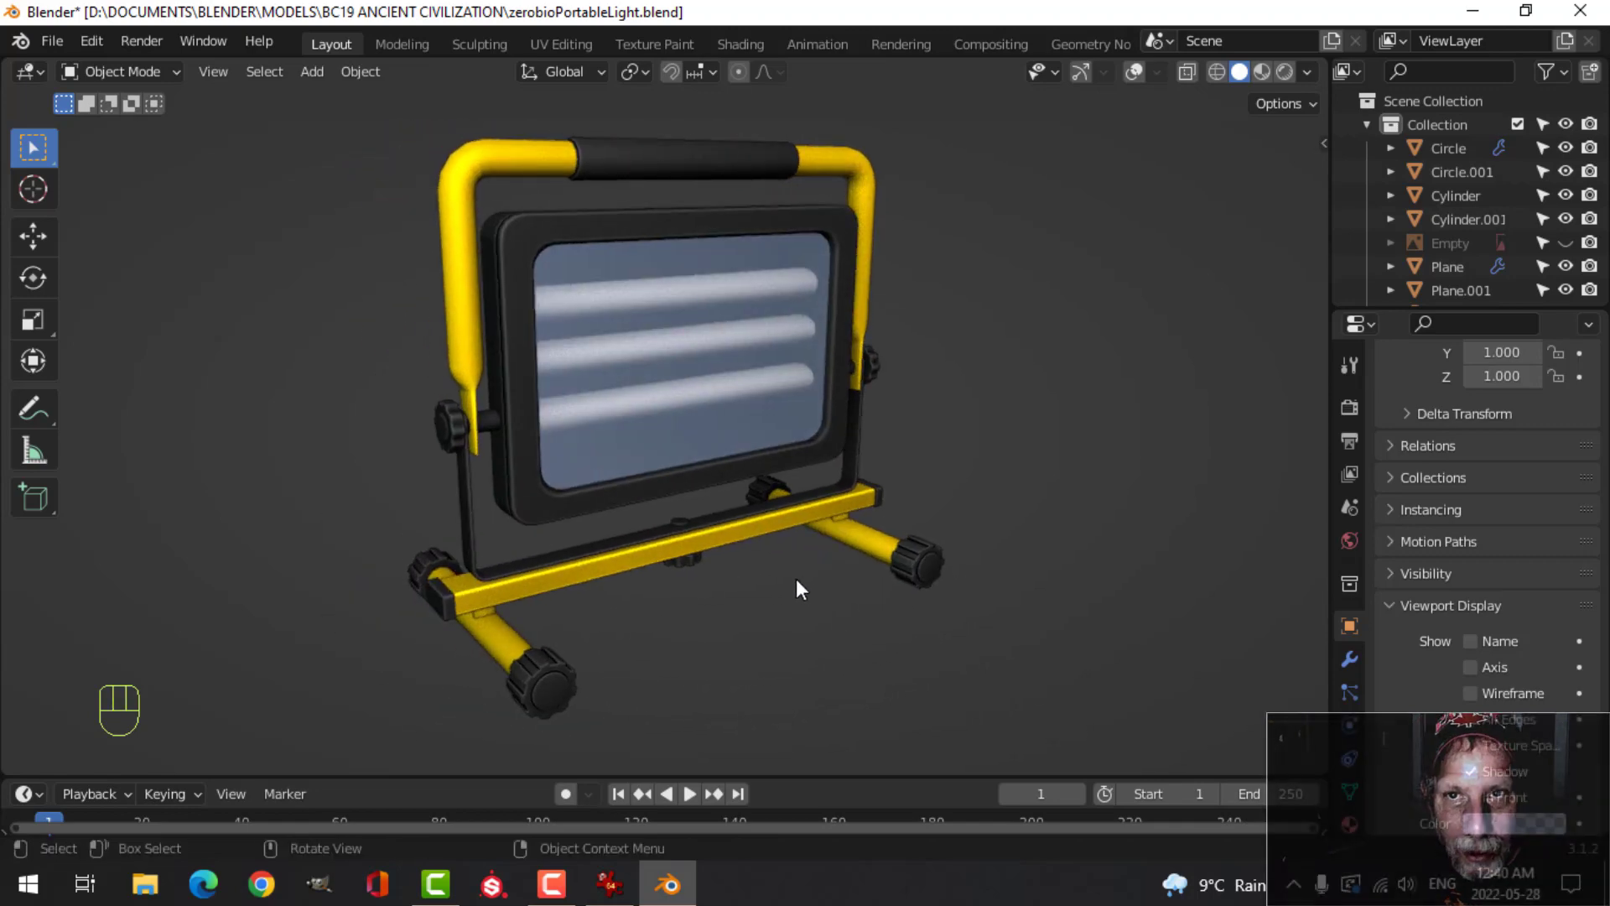